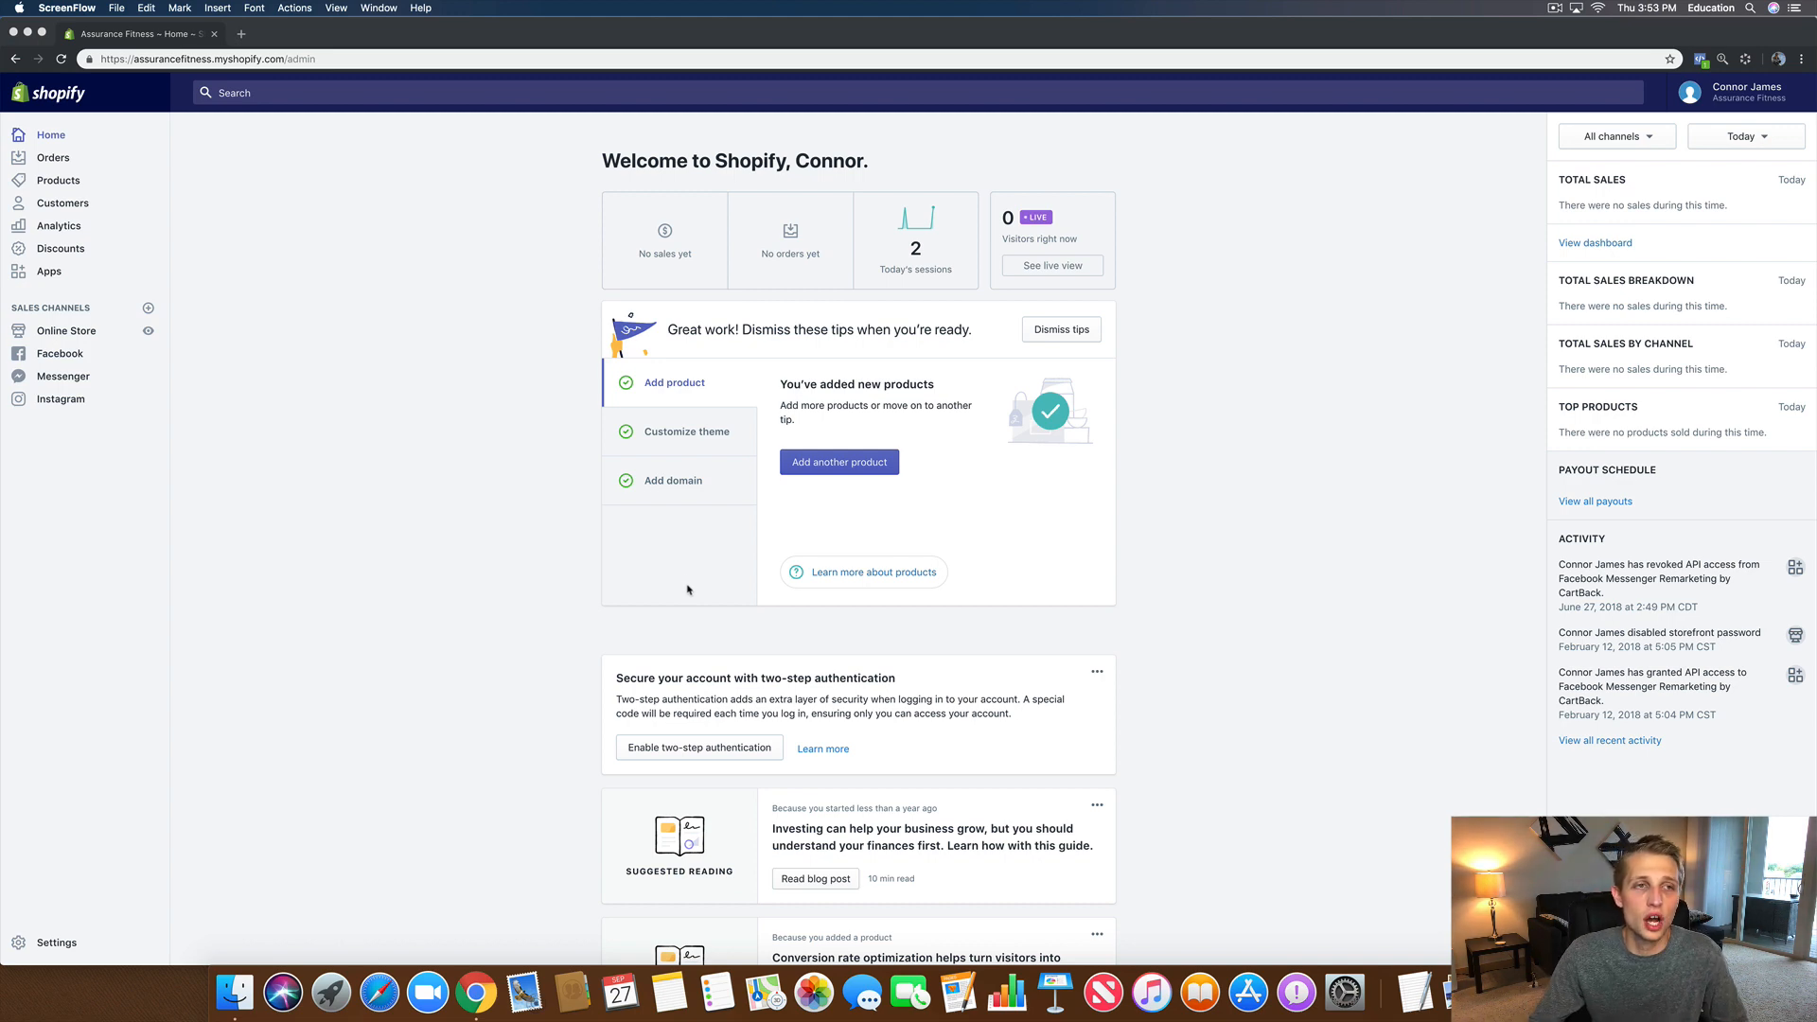
scroll(590, 544, "up", 2)
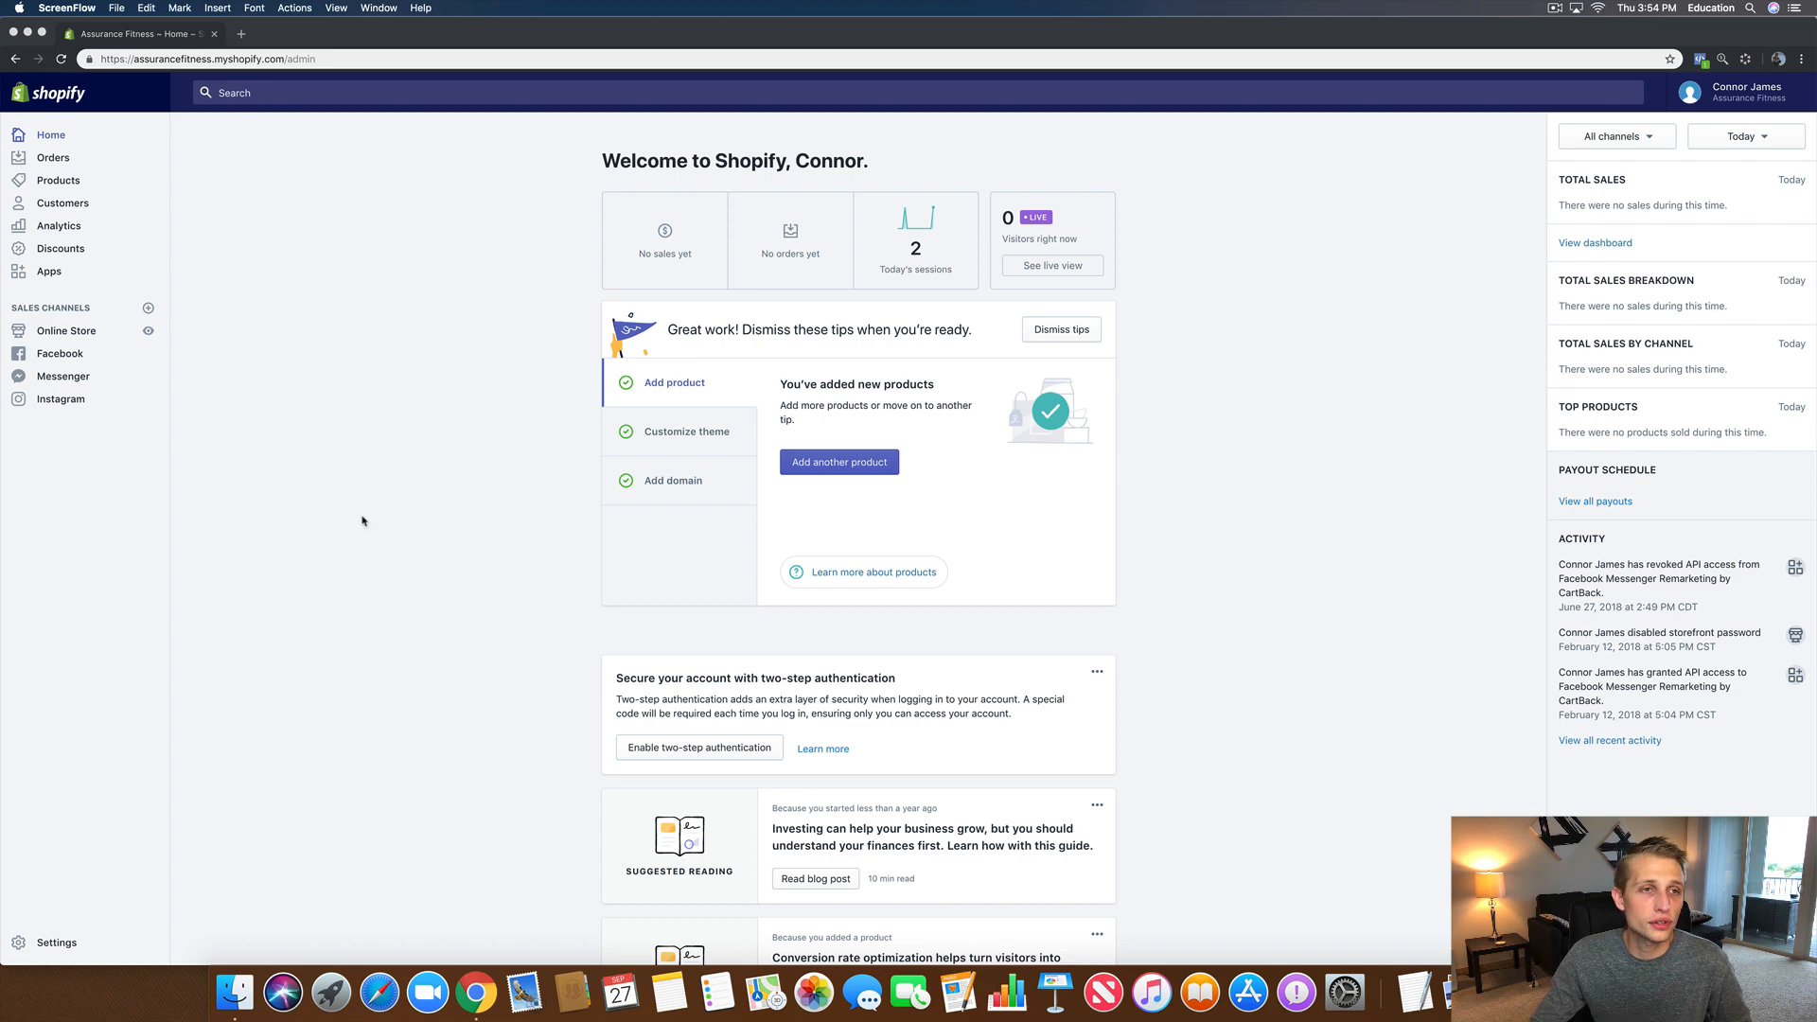
scroll(776, 587, "down", 3)
scroll(804, 568, "up", 3)
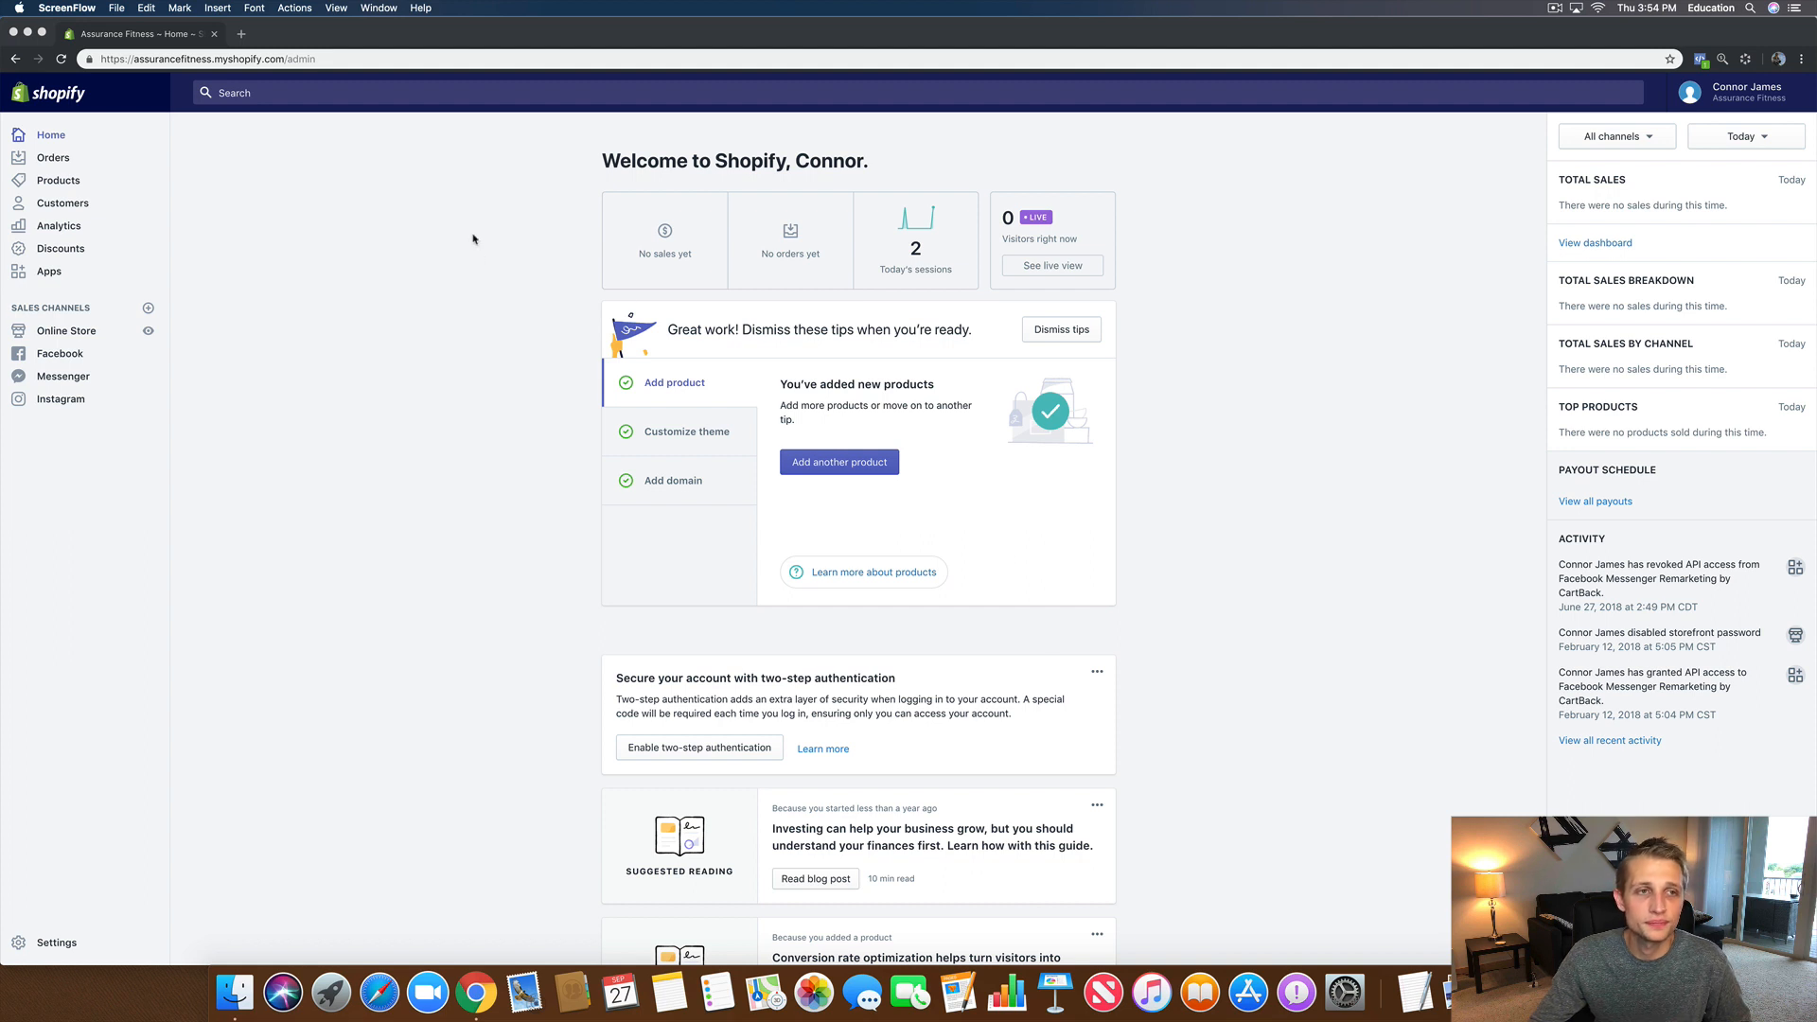
left_click(242, 35)
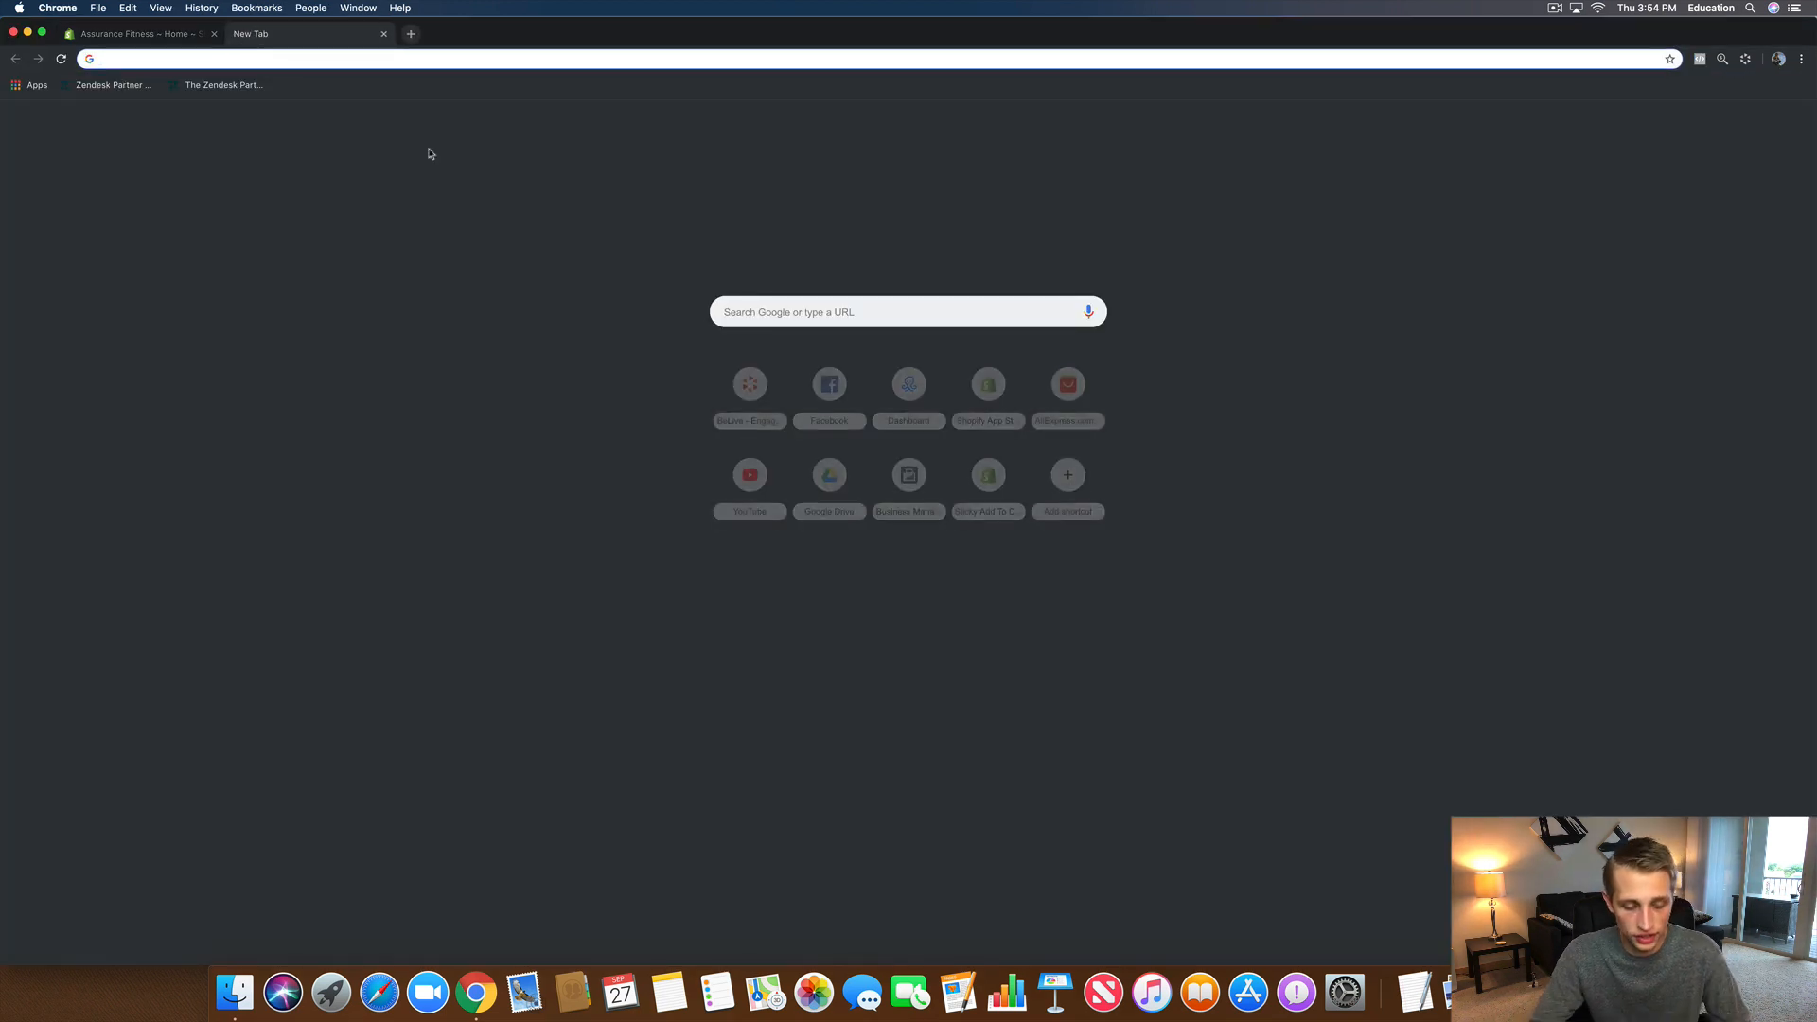
type("bitly.com")
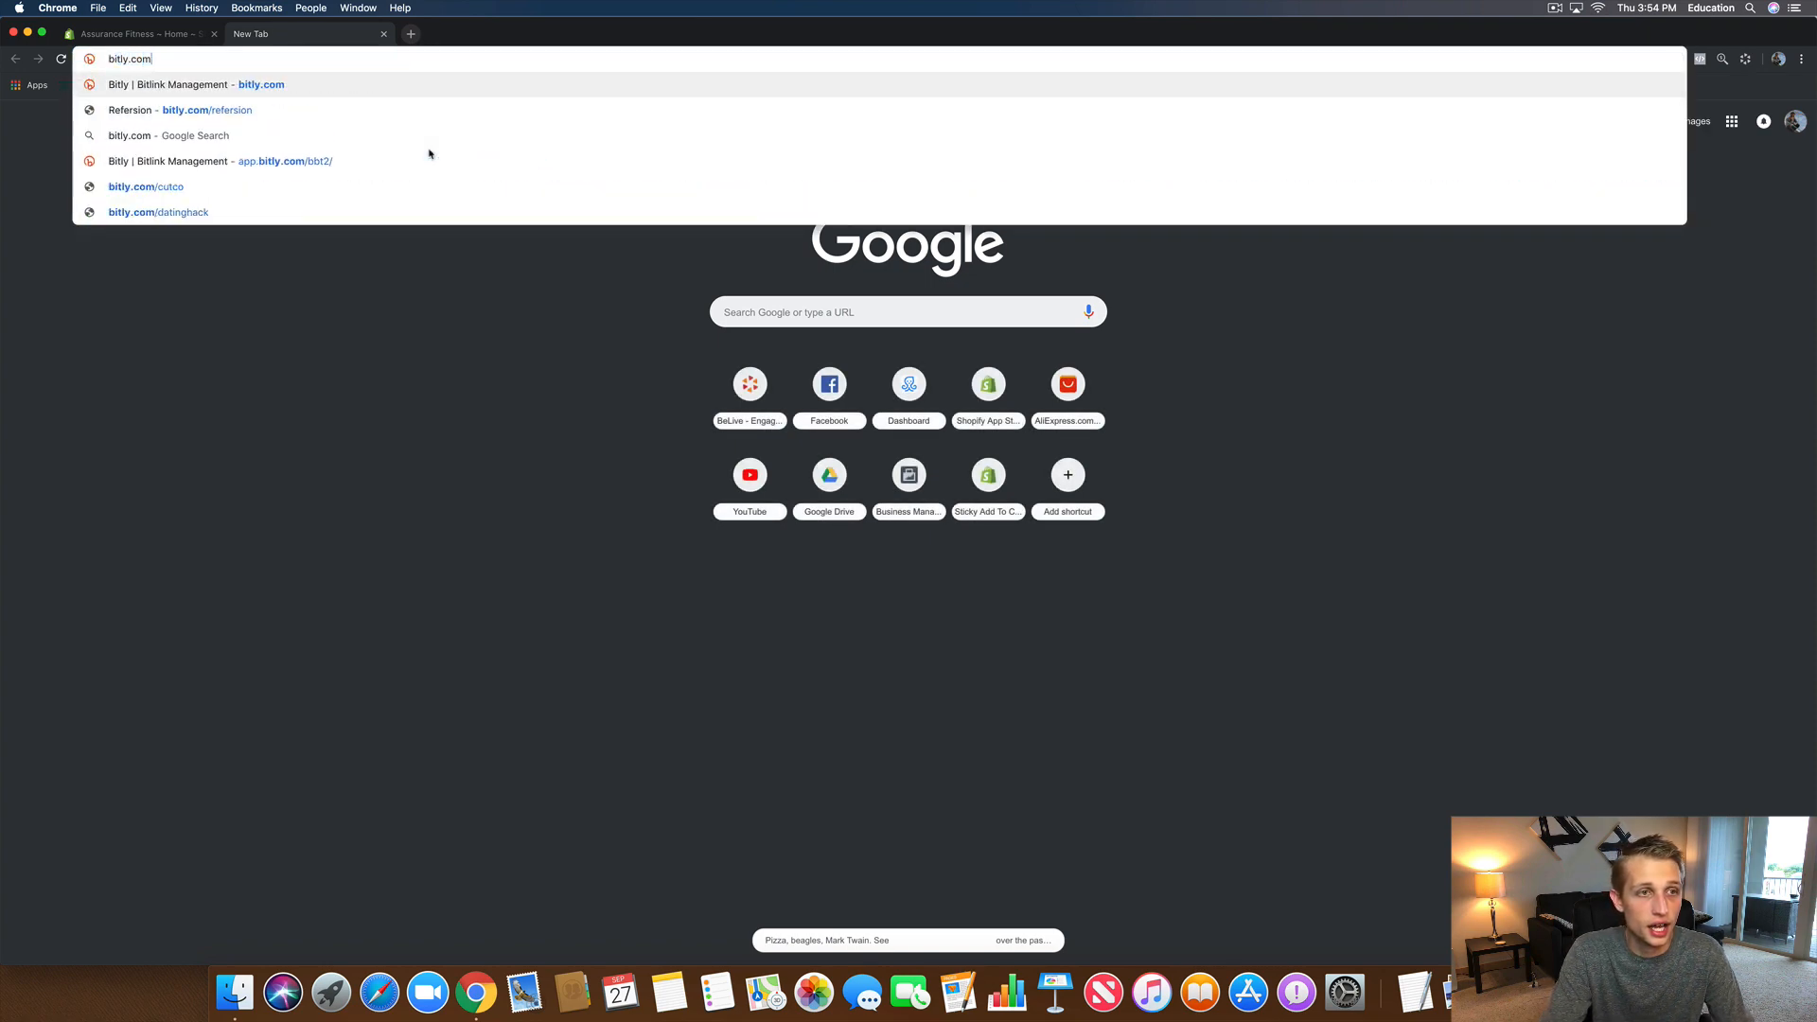
type("/re")
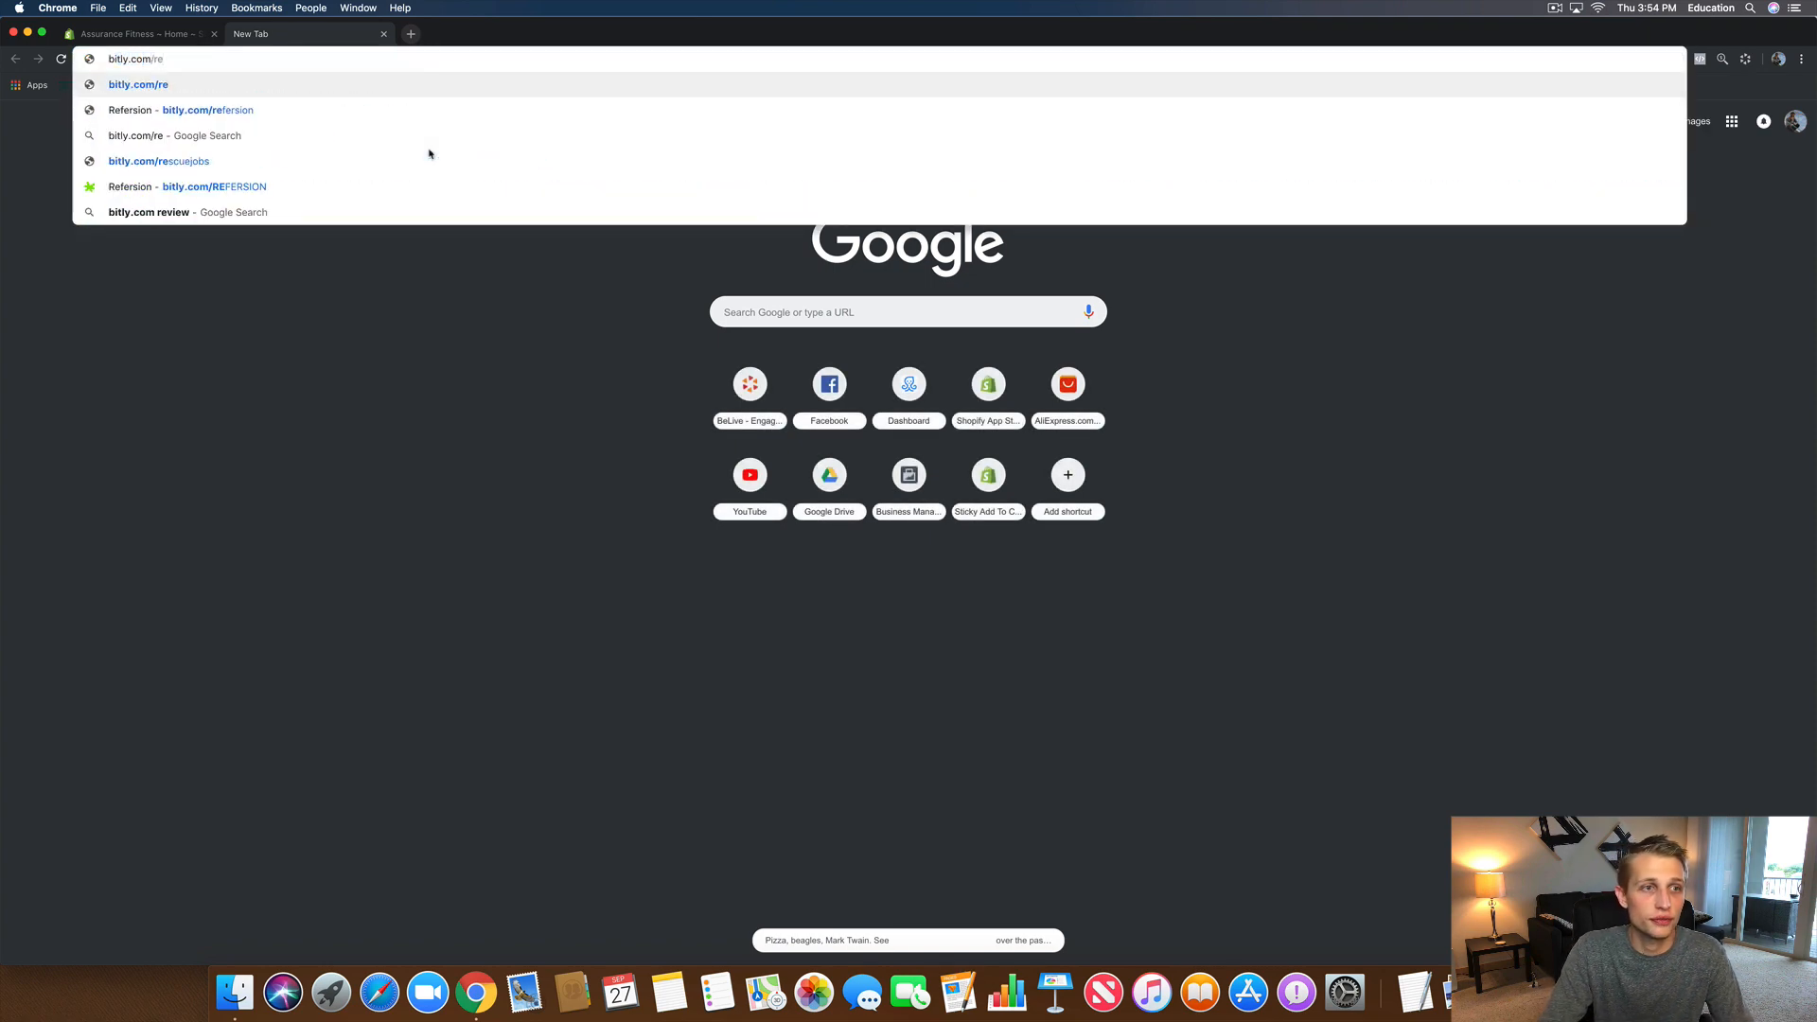
key("Down")
key("Down")
key("Down")
key("Down")
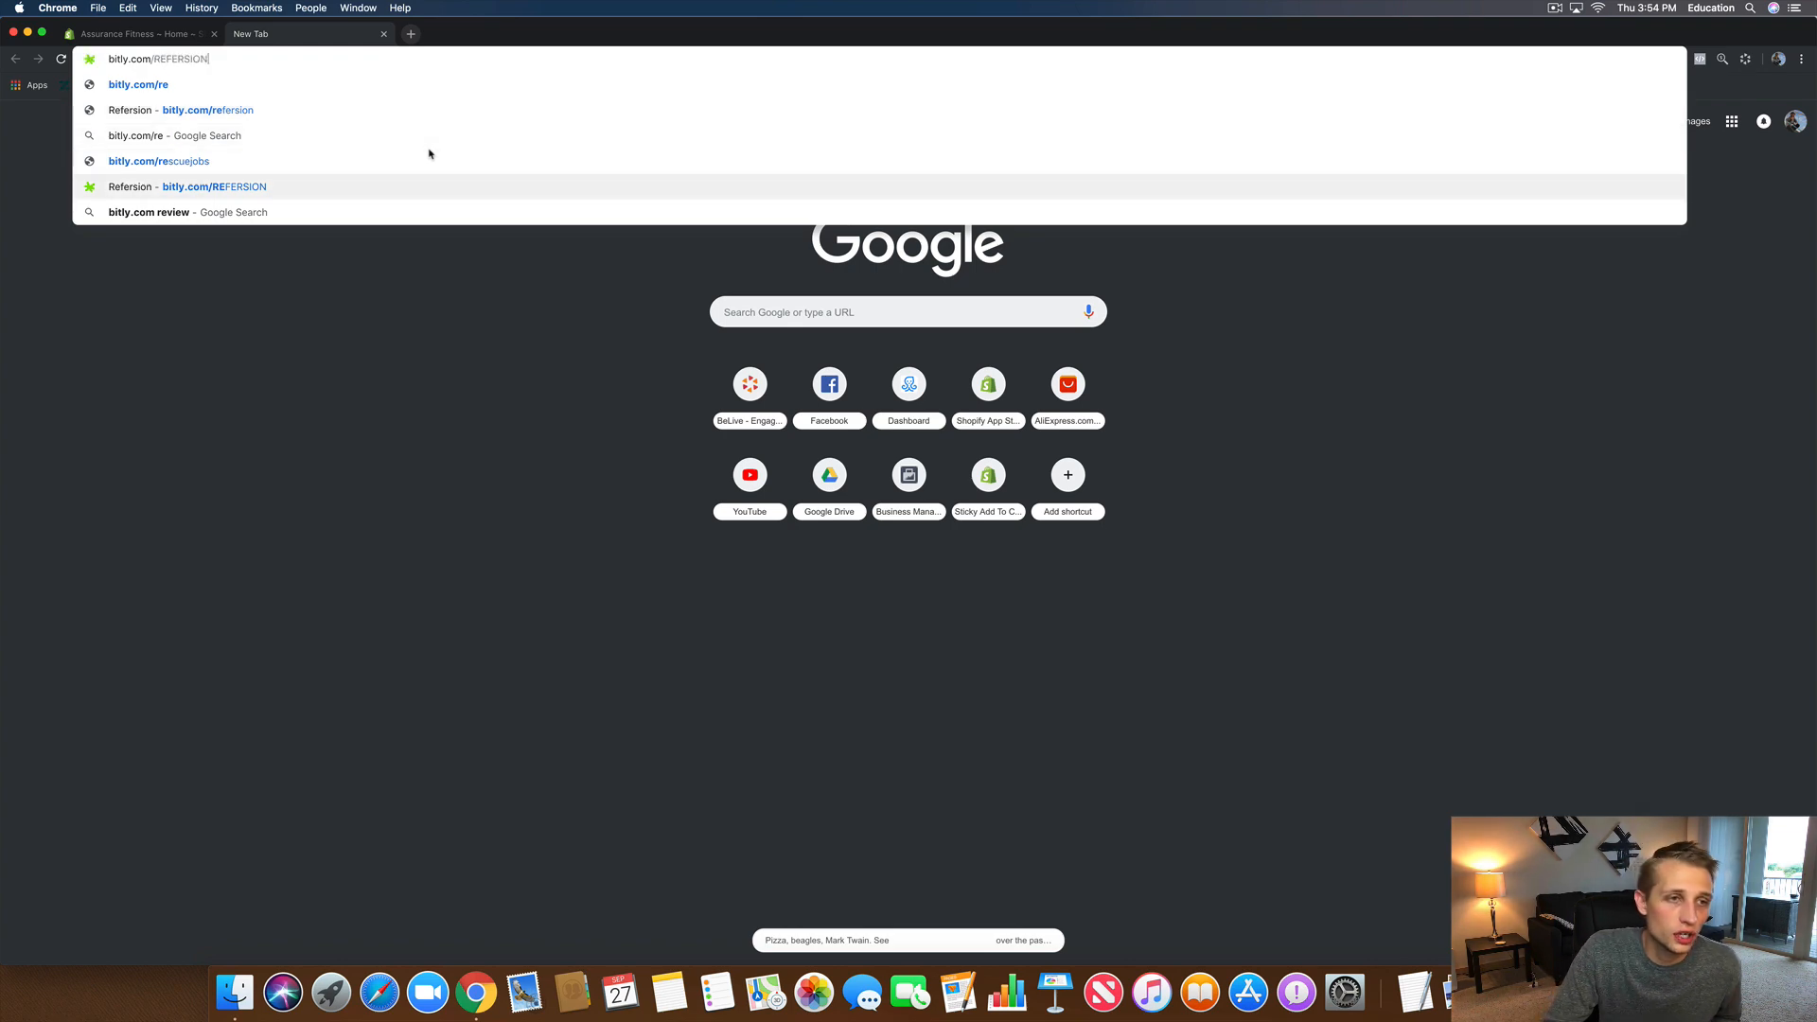
key("Return")
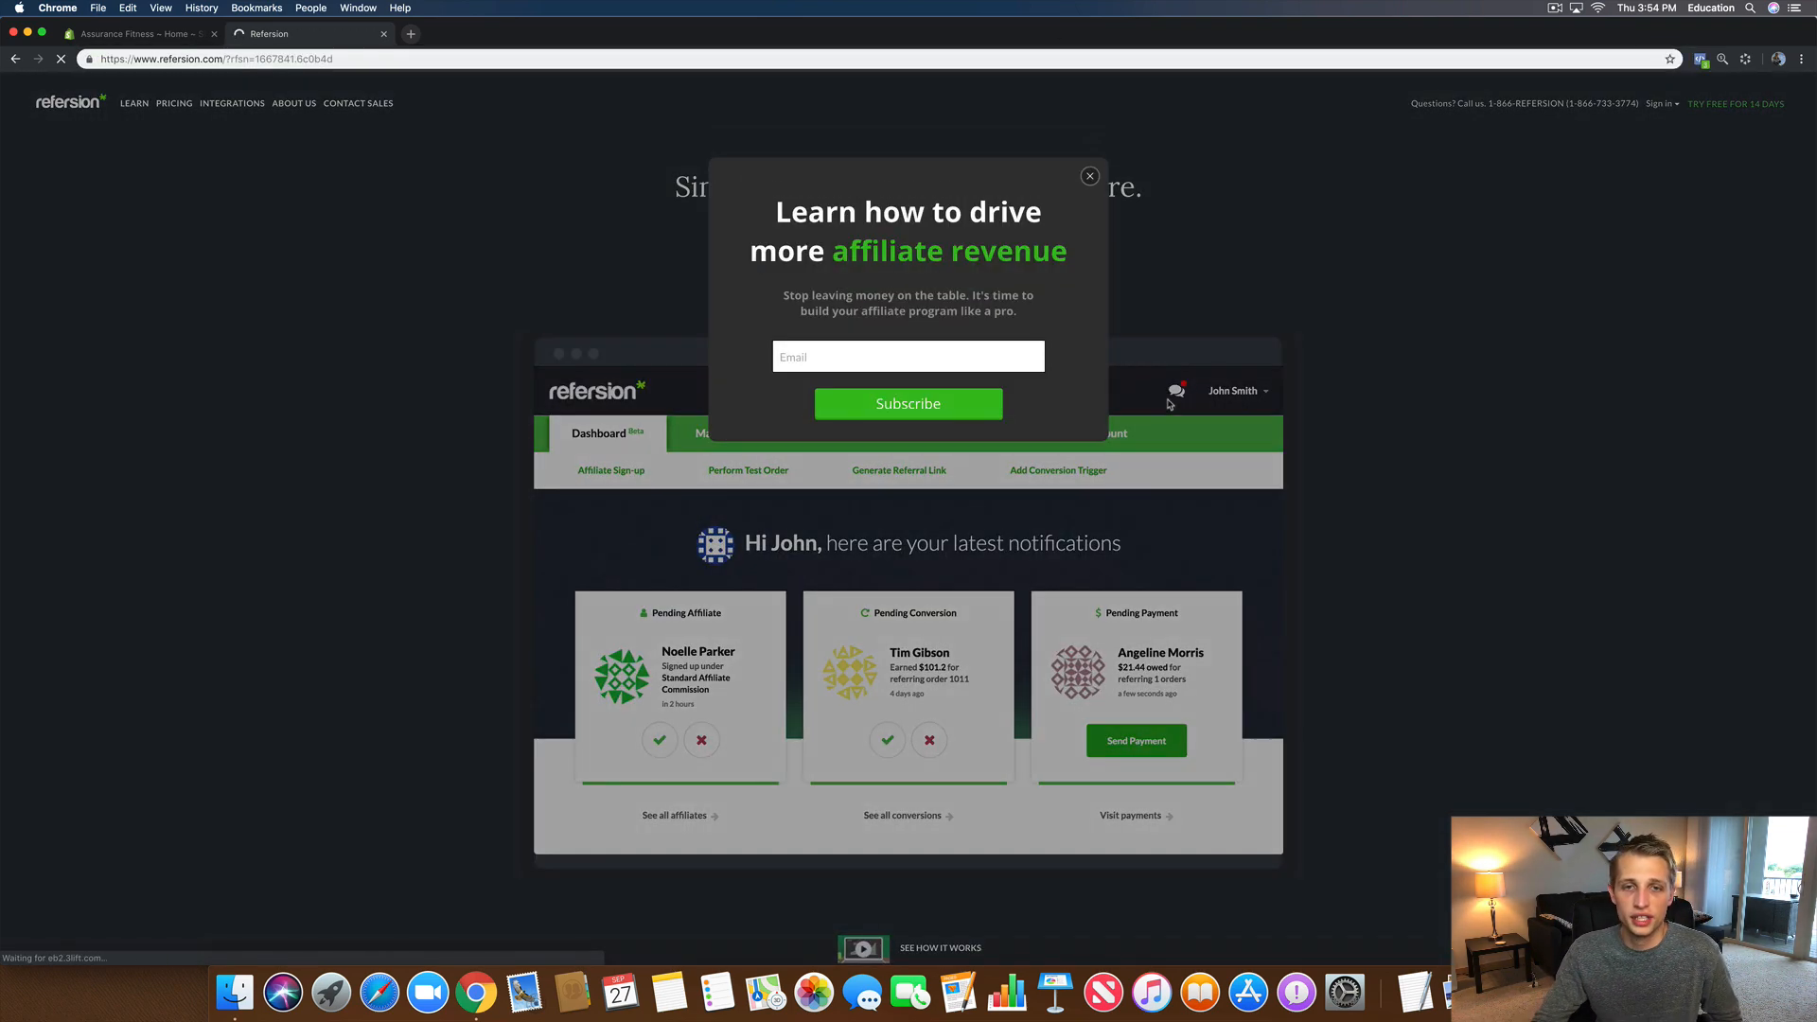
left_click(1089, 178)
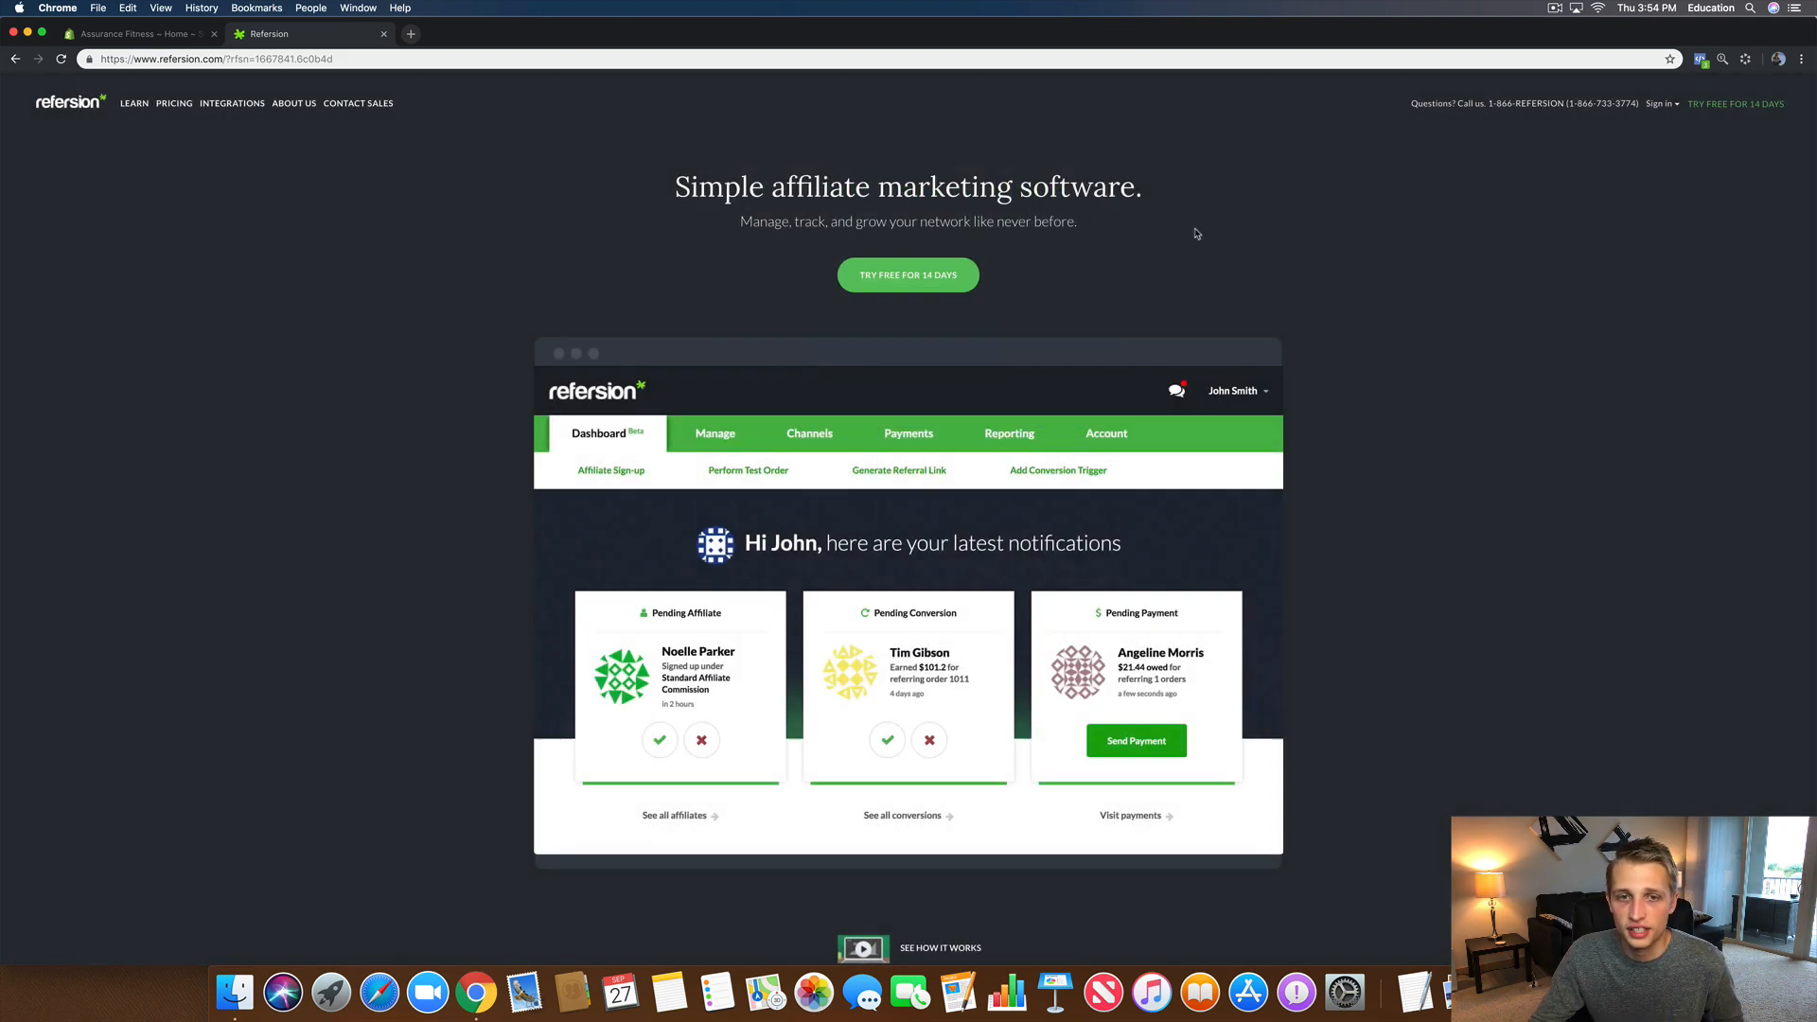
left_click(906, 280)
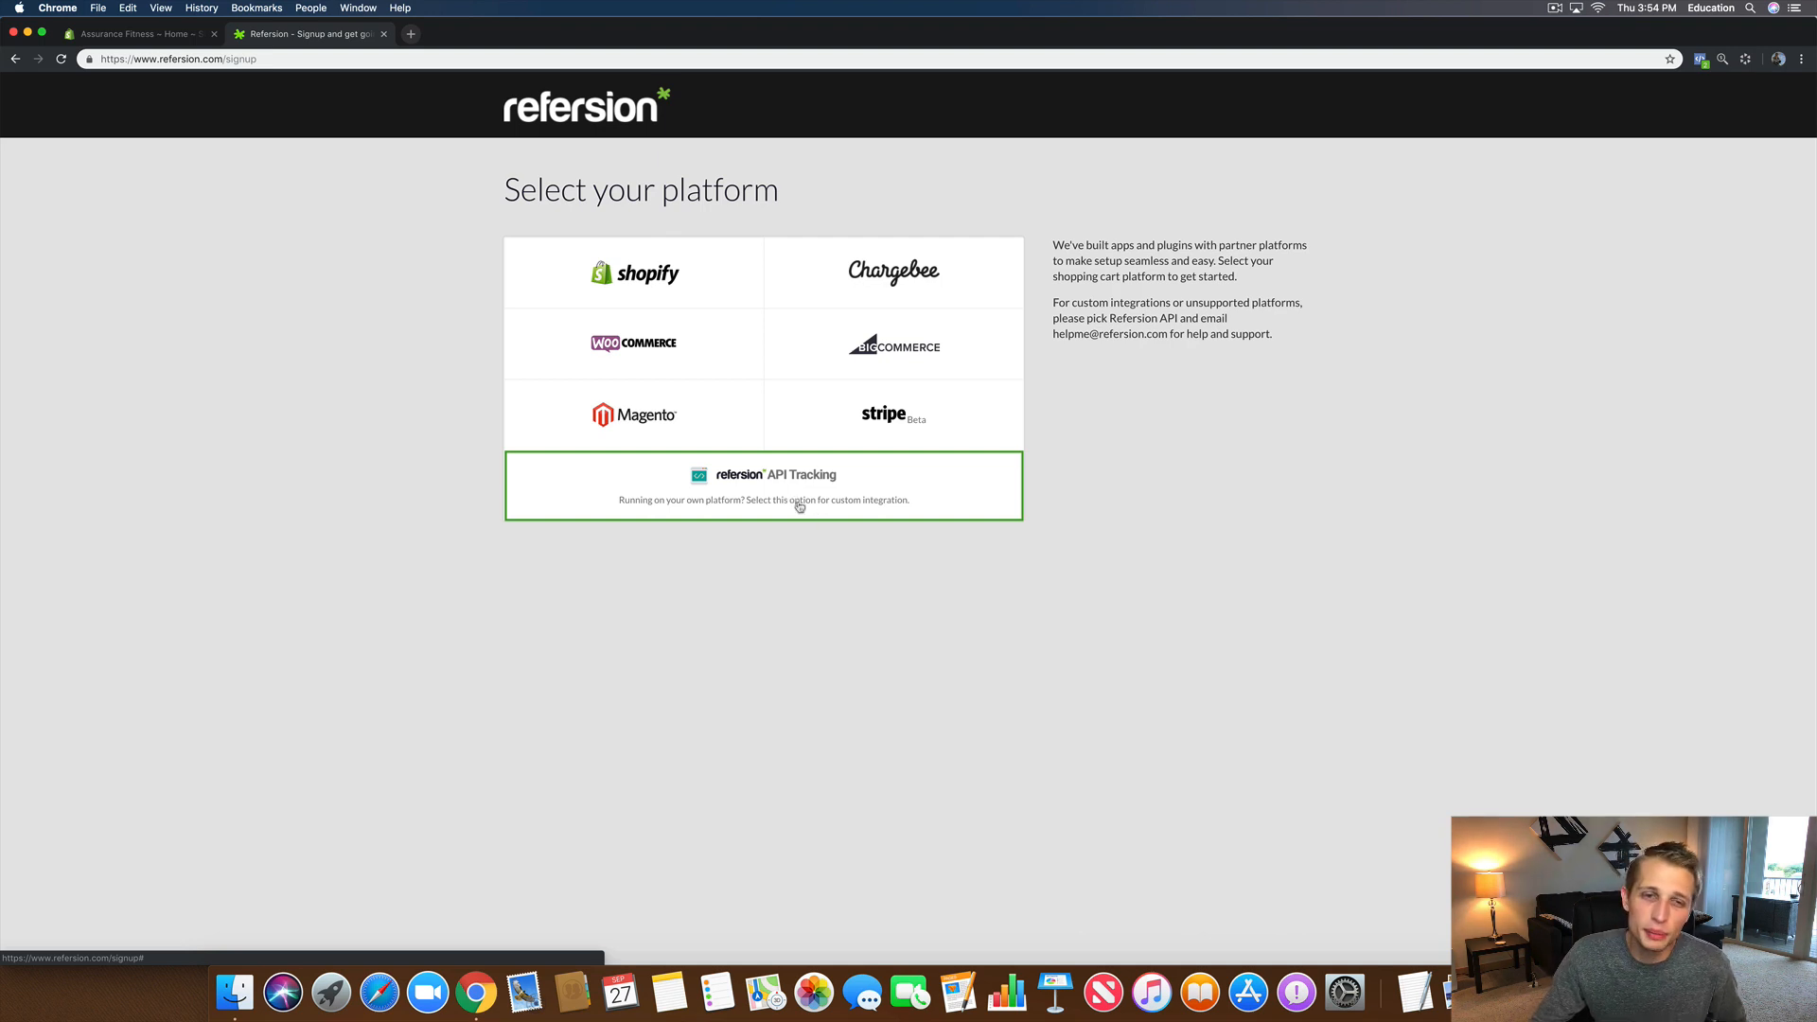
Step: Pick Shopify and enter the store's myshopify address, copied from Shopify admin, as the shop URL
left_click(635, 274)
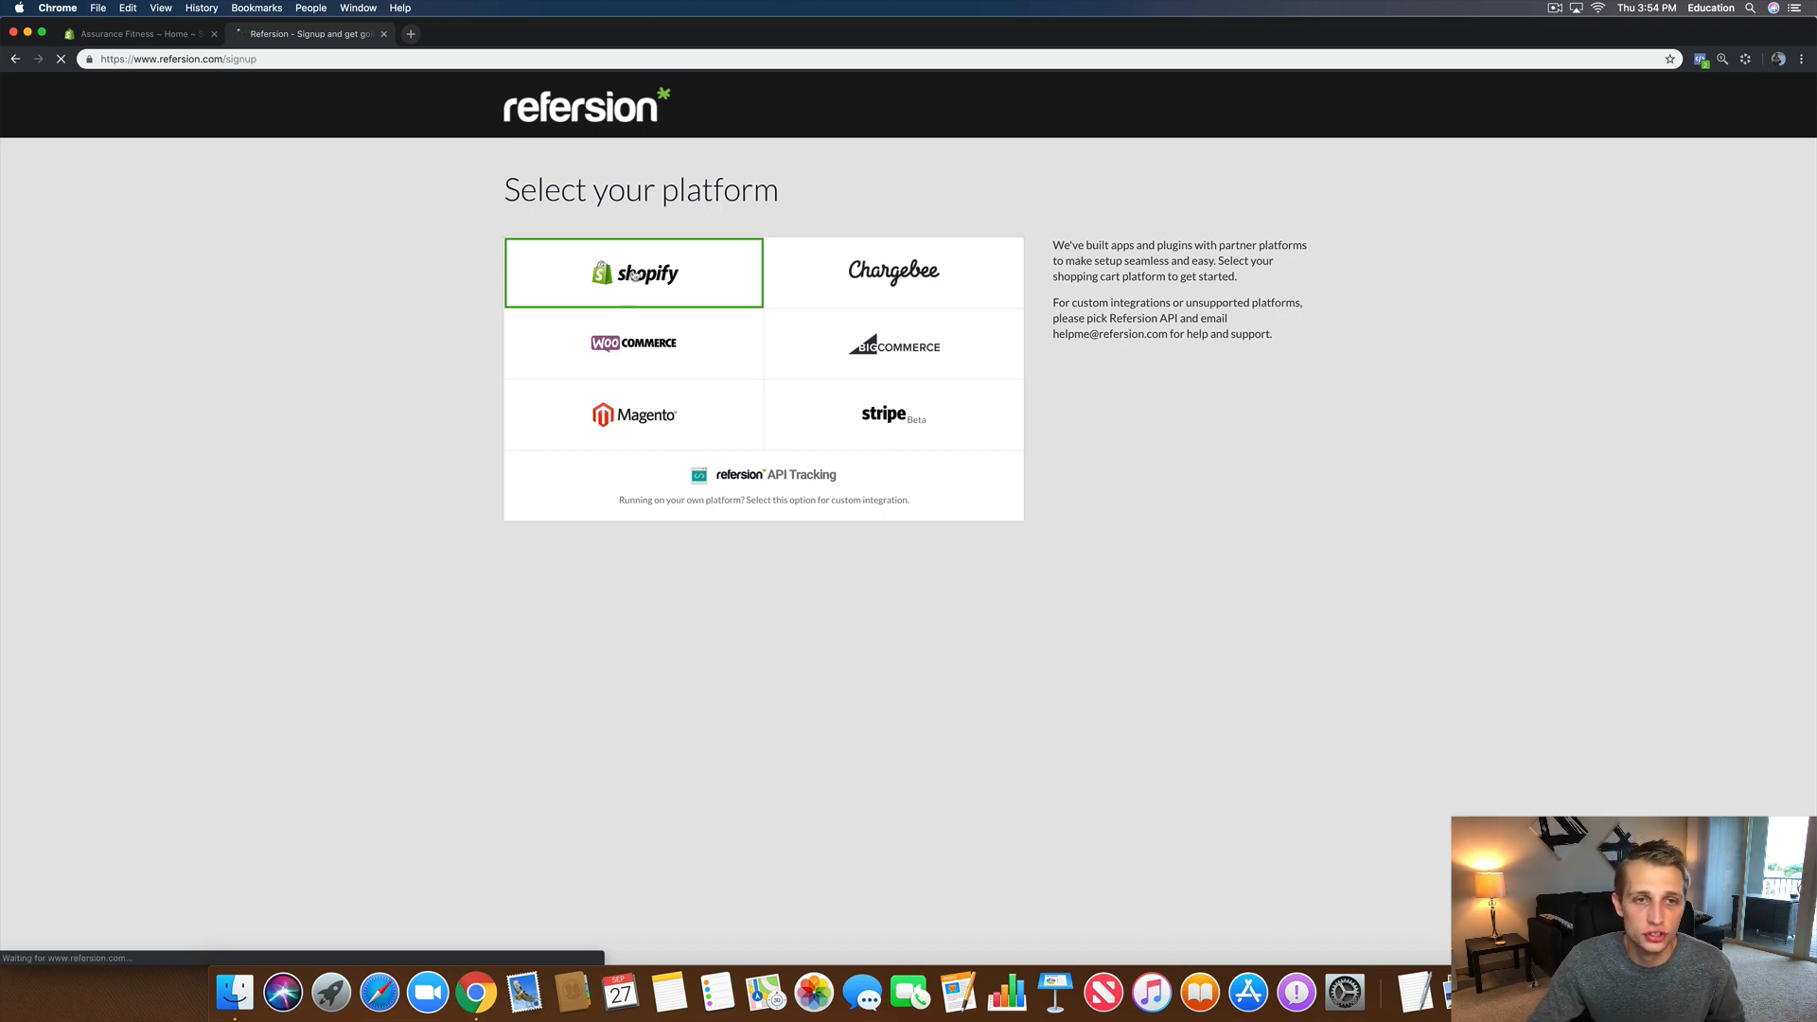
left_click(635, 296)
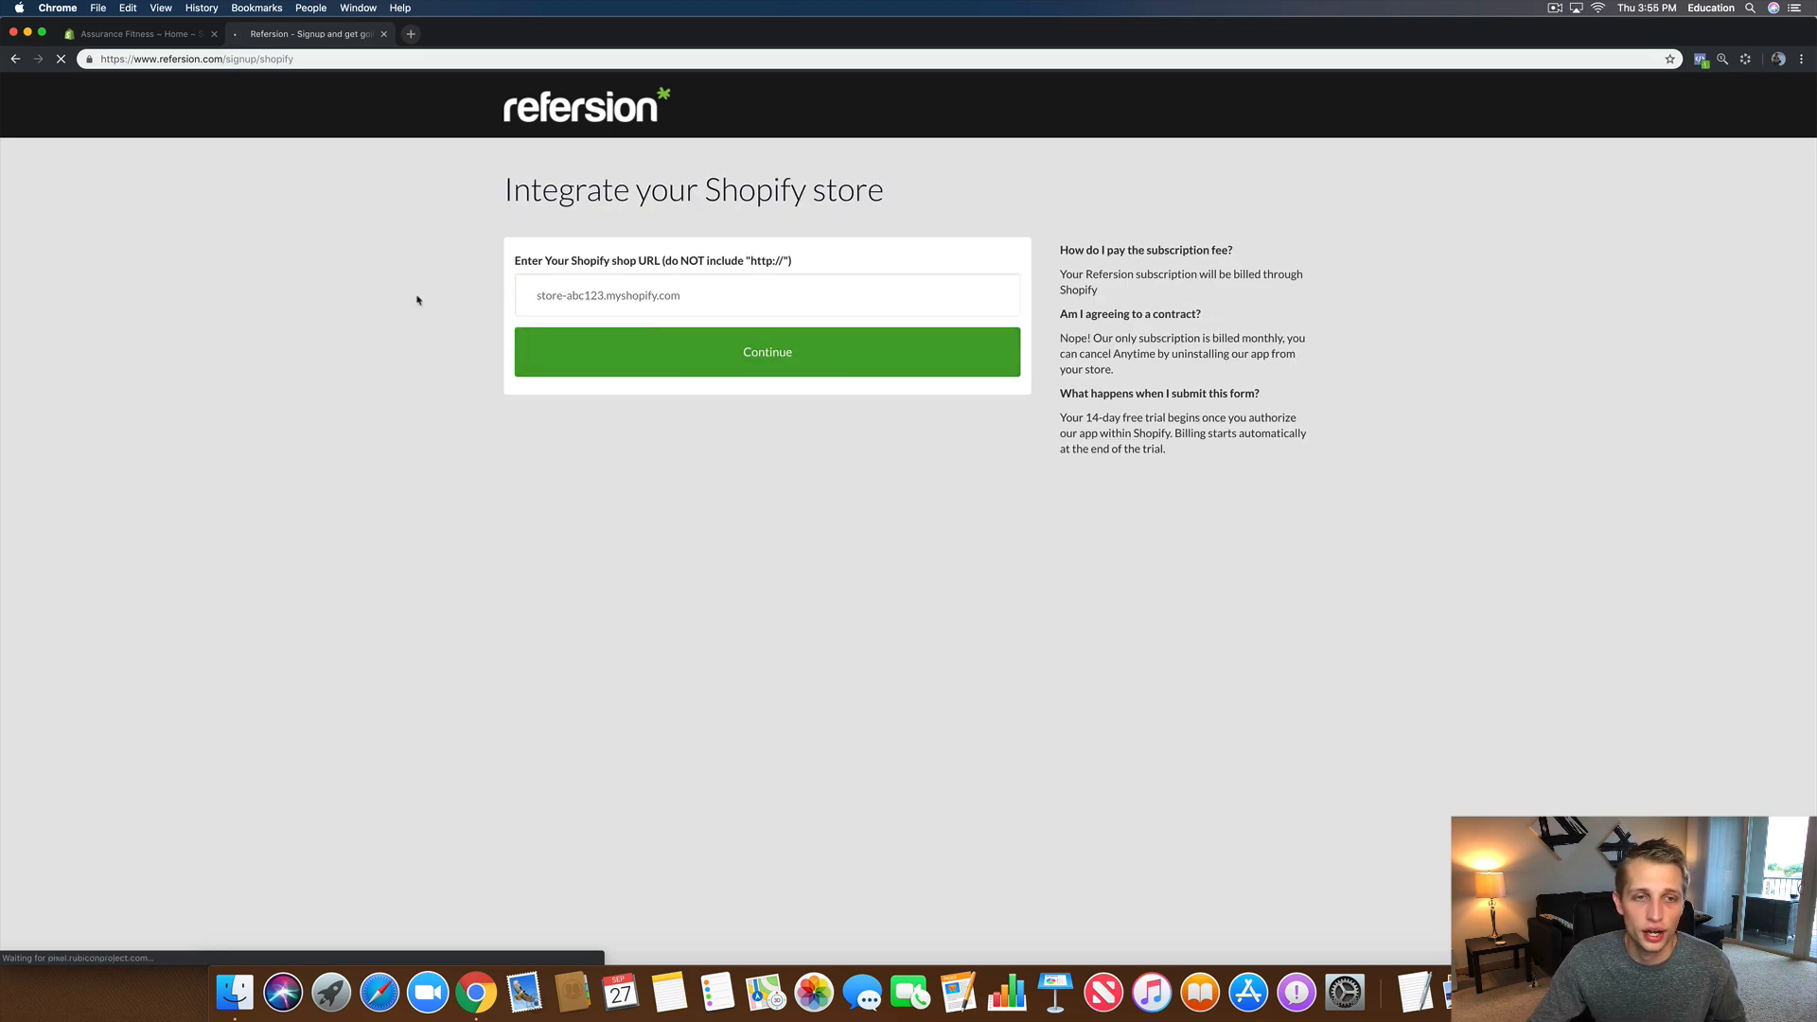
left_click(123, 36)
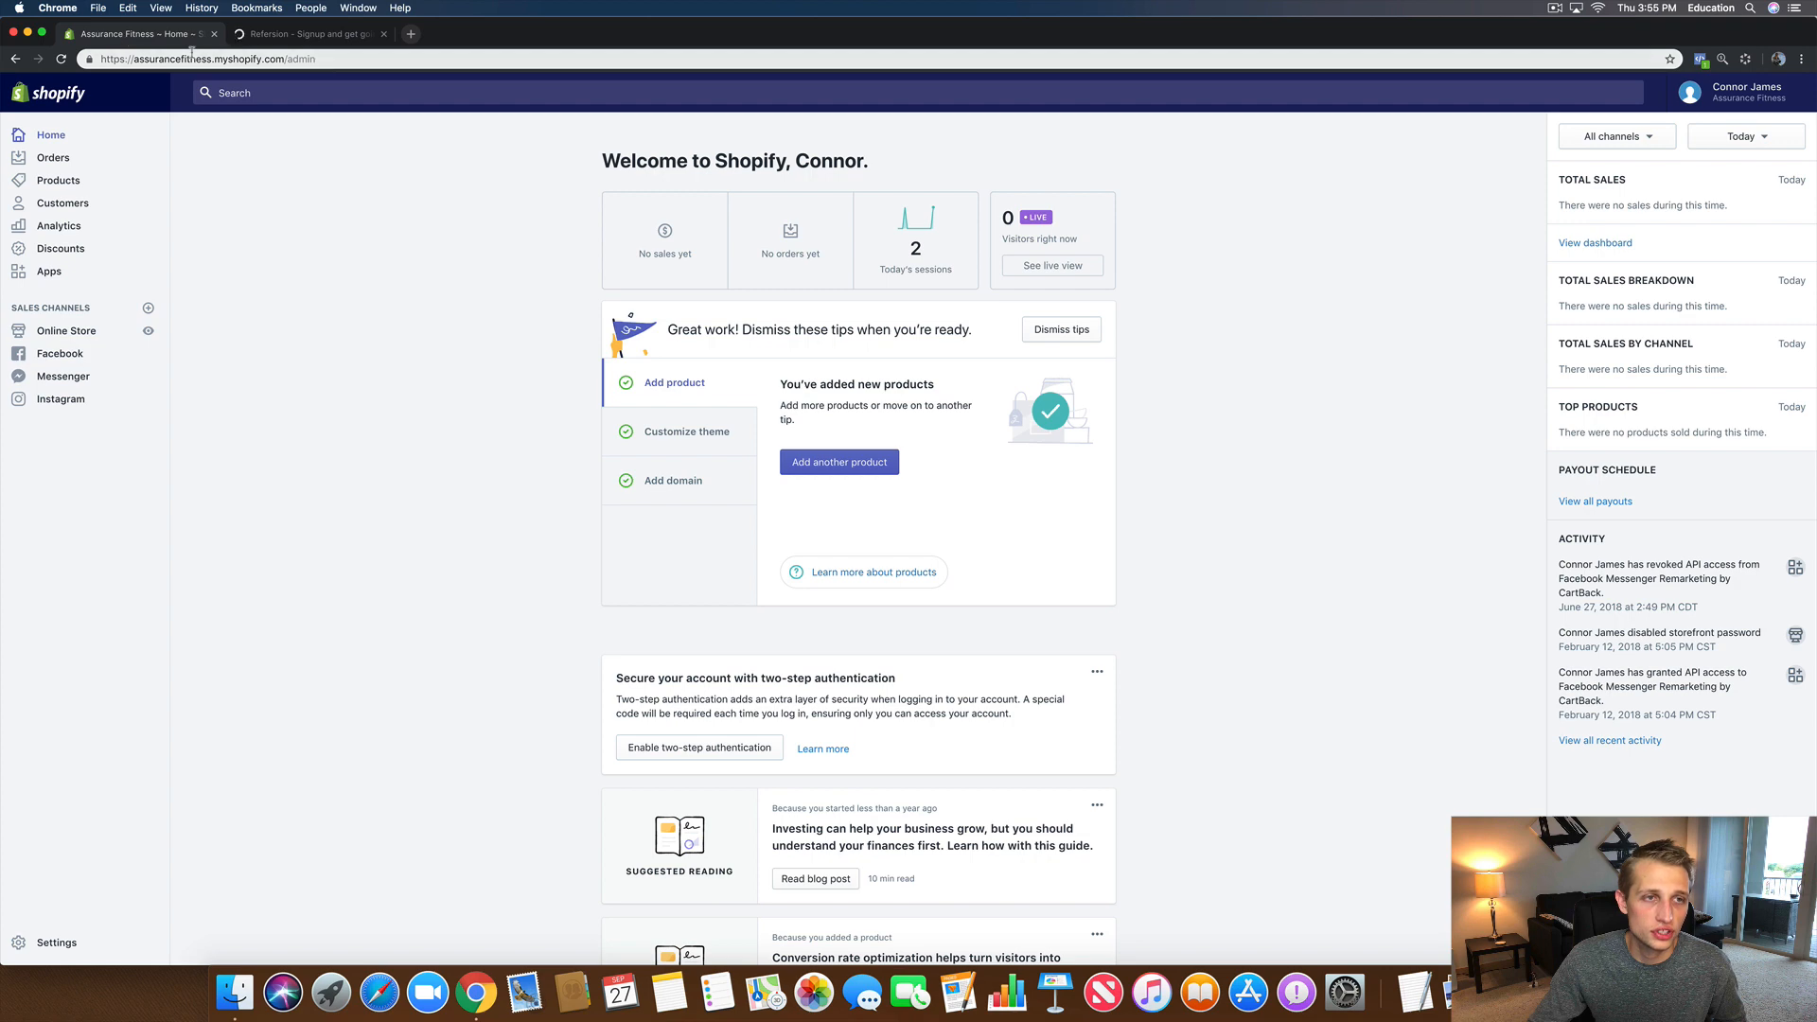
left_click_drag(283, 59, 134, 61)
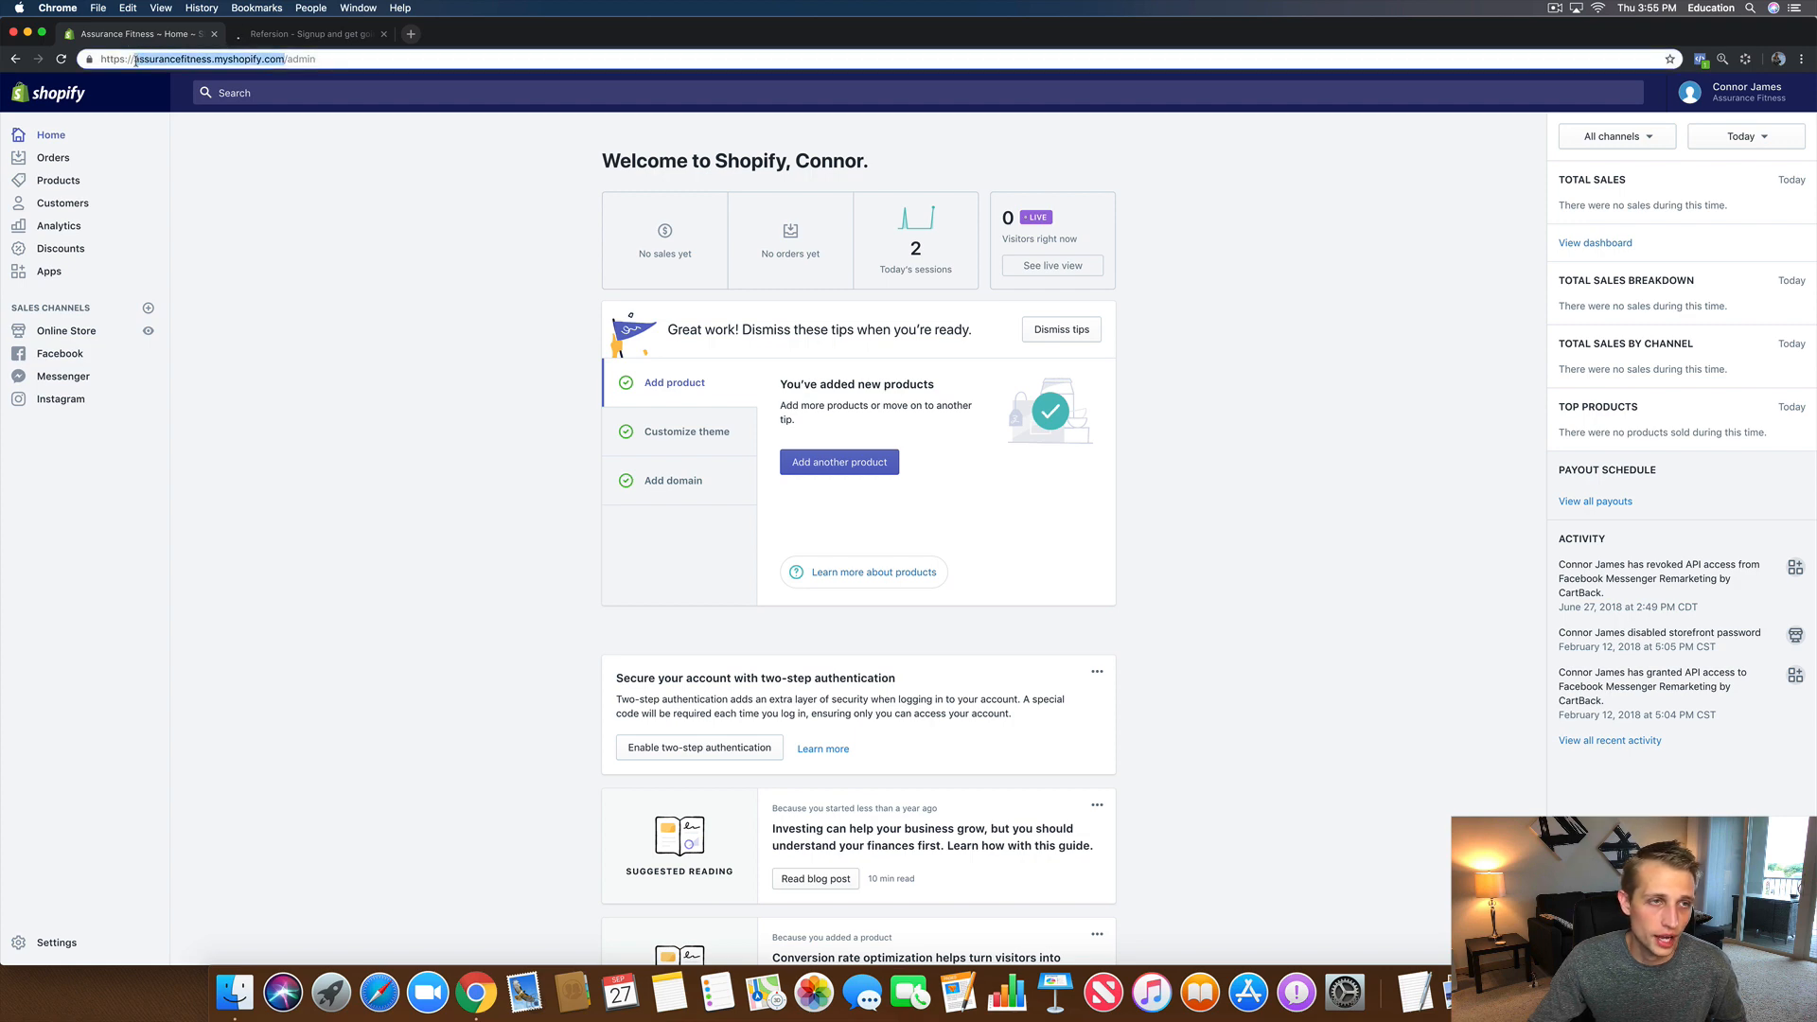
right_click(157, 63)
left_click(189, 143)
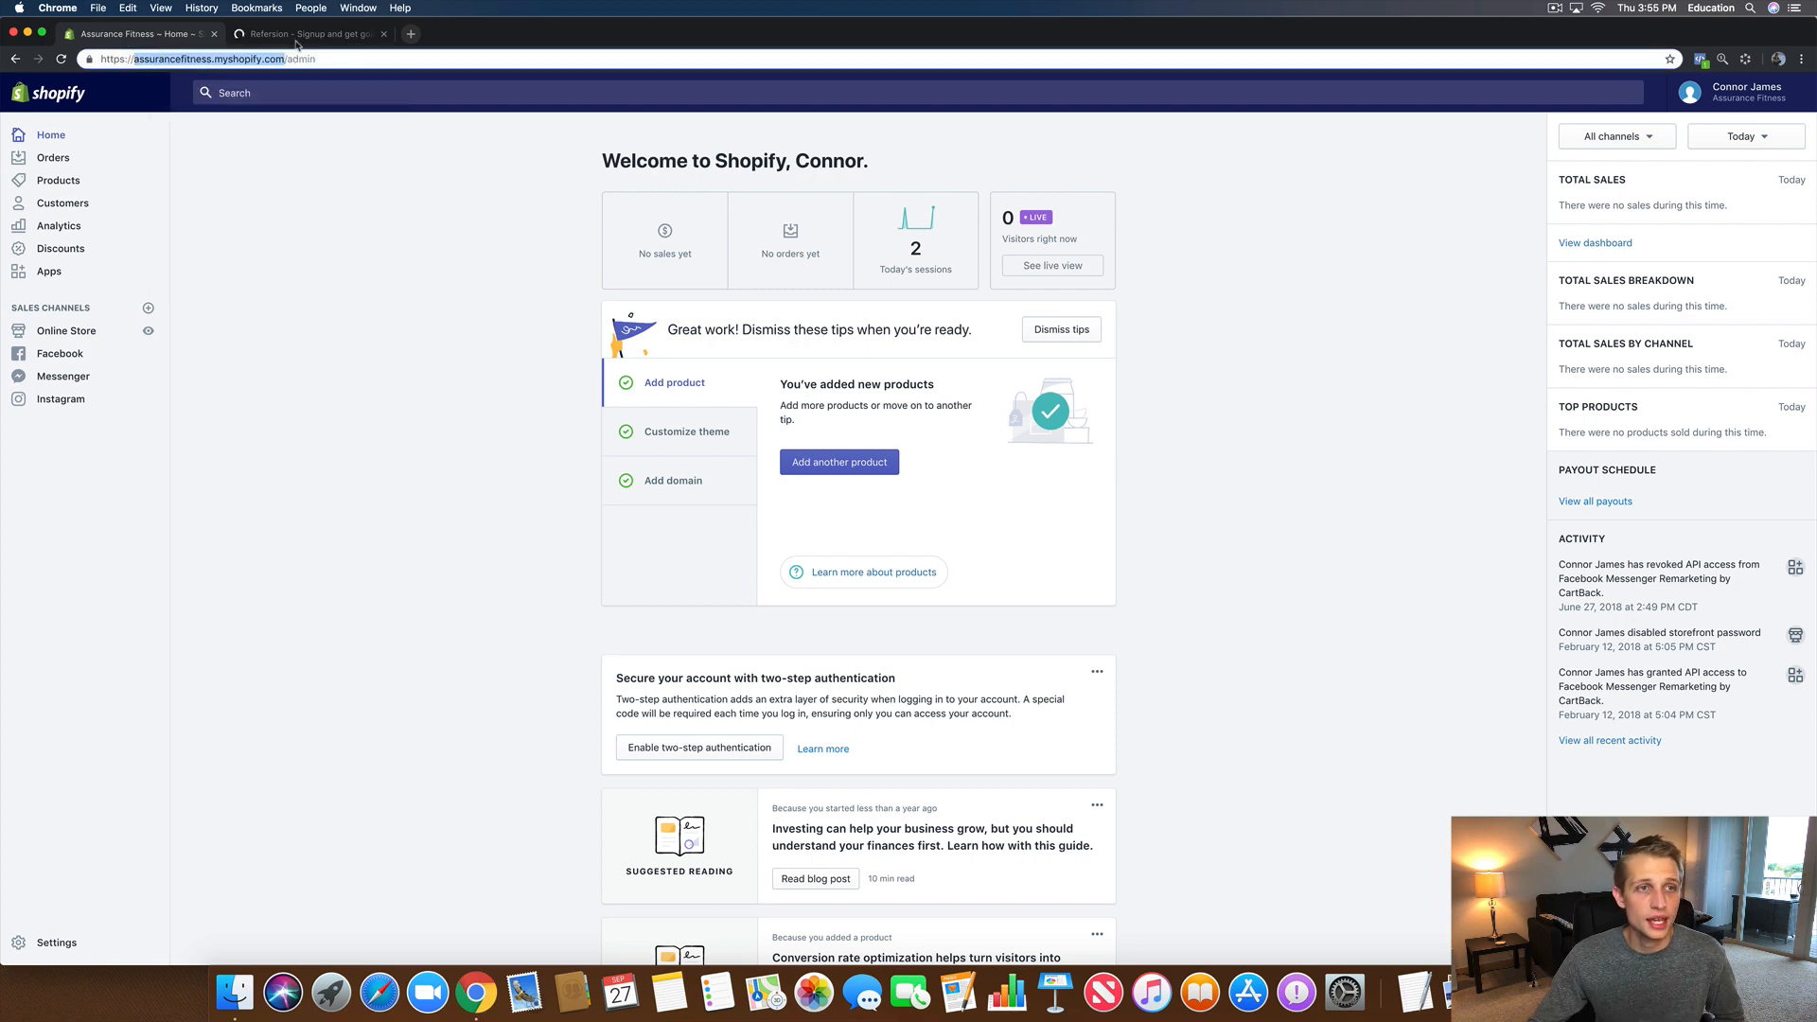
left_click(291, 38)
right_click(581, 287)
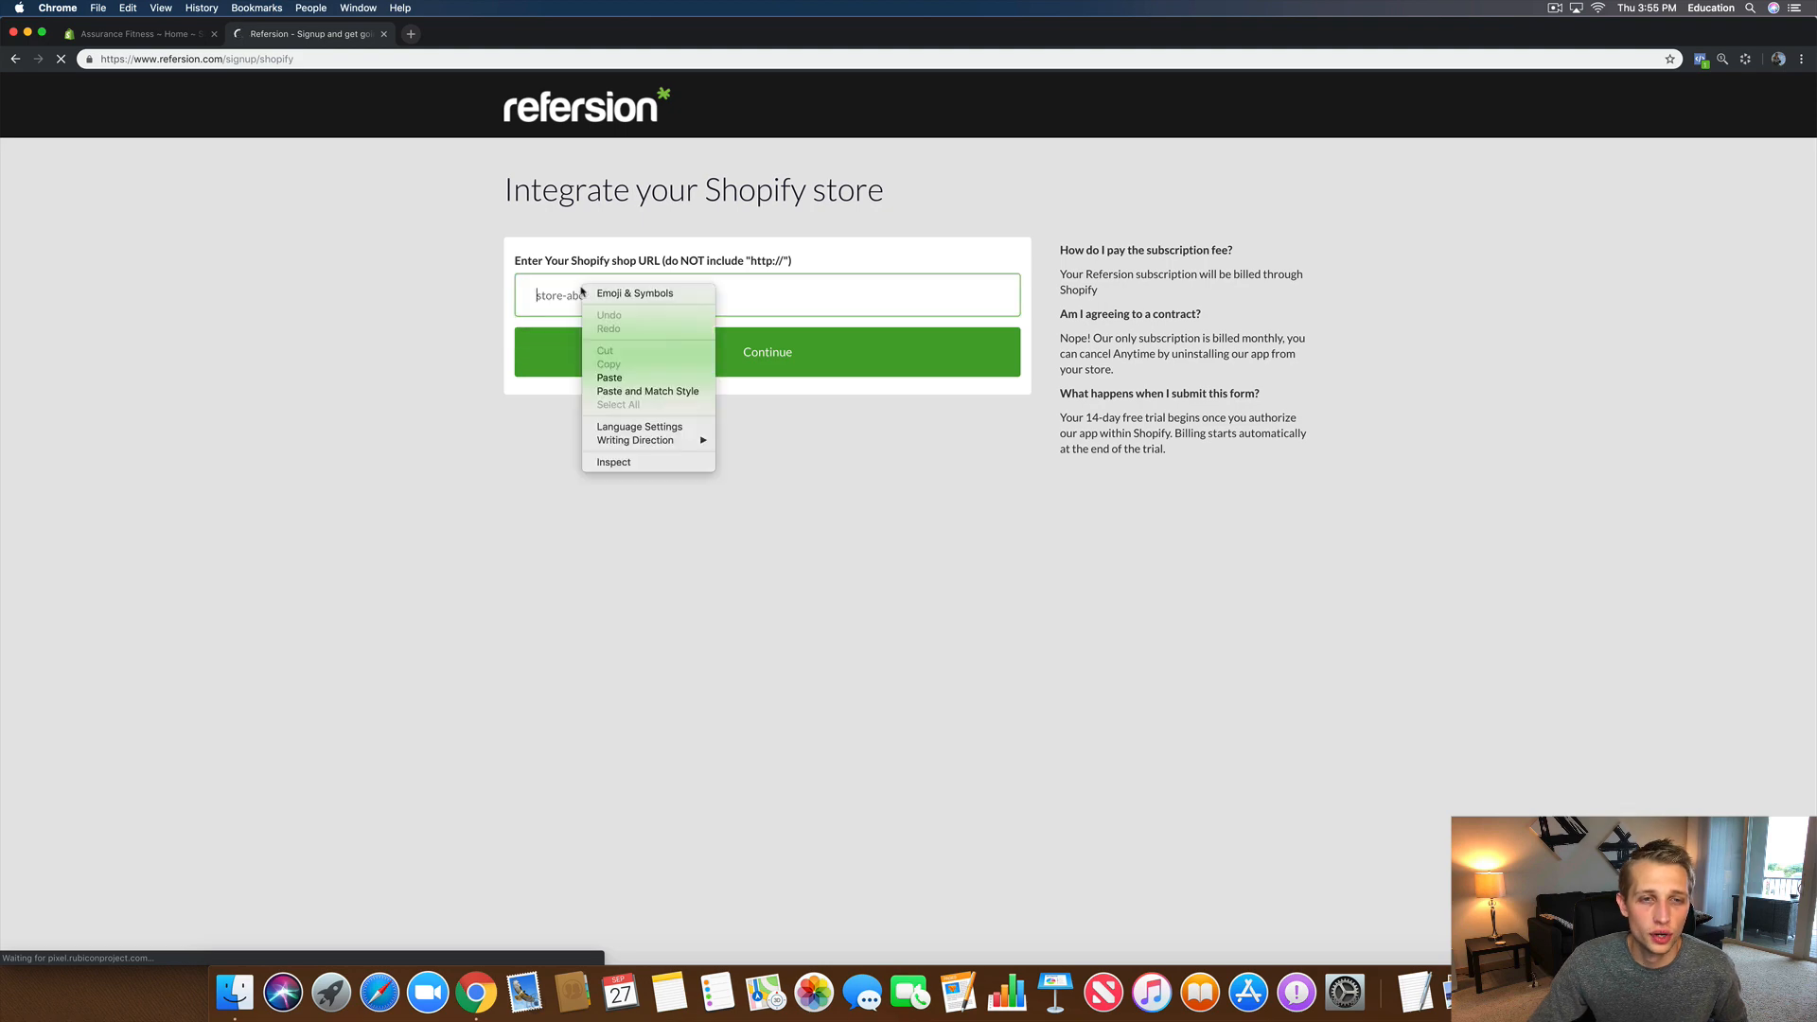
left_click(626, 379)
left_click(787, 358)
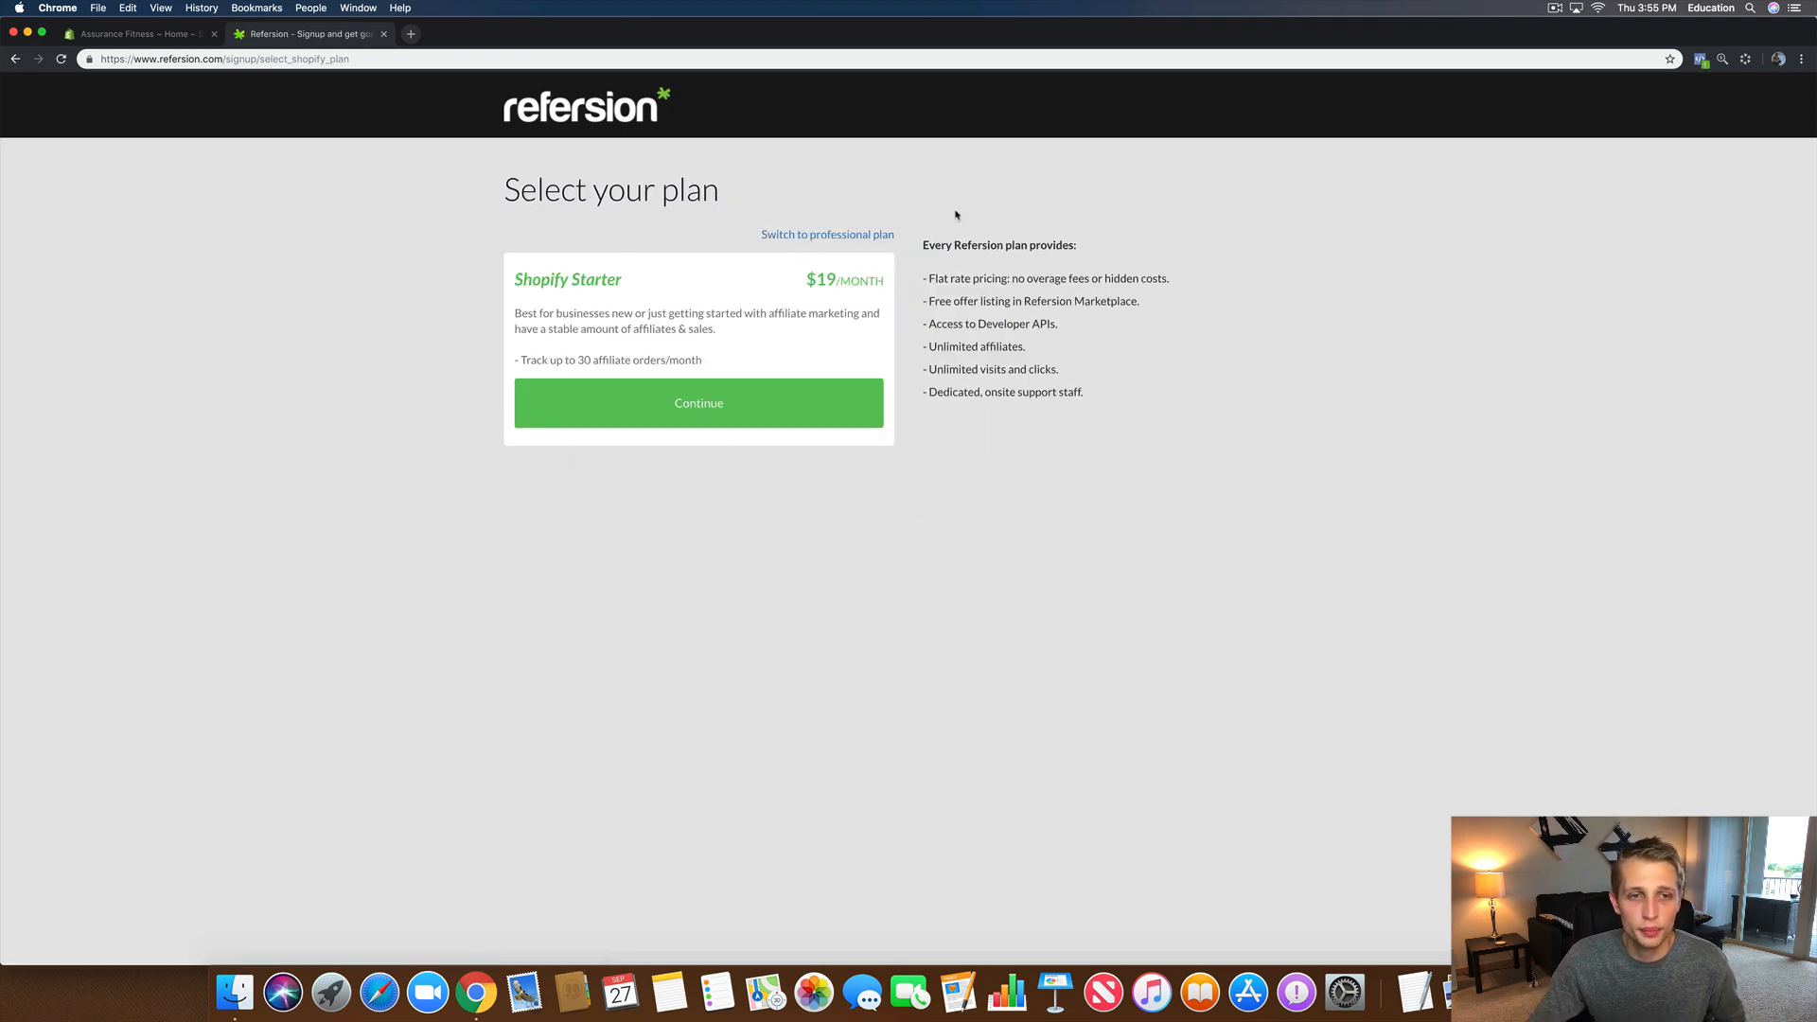
Step: Switch from the $19 Starter plan to the $89/month Shopify Professional plan and continue
left_click_drag(721, 365, 507, 281)
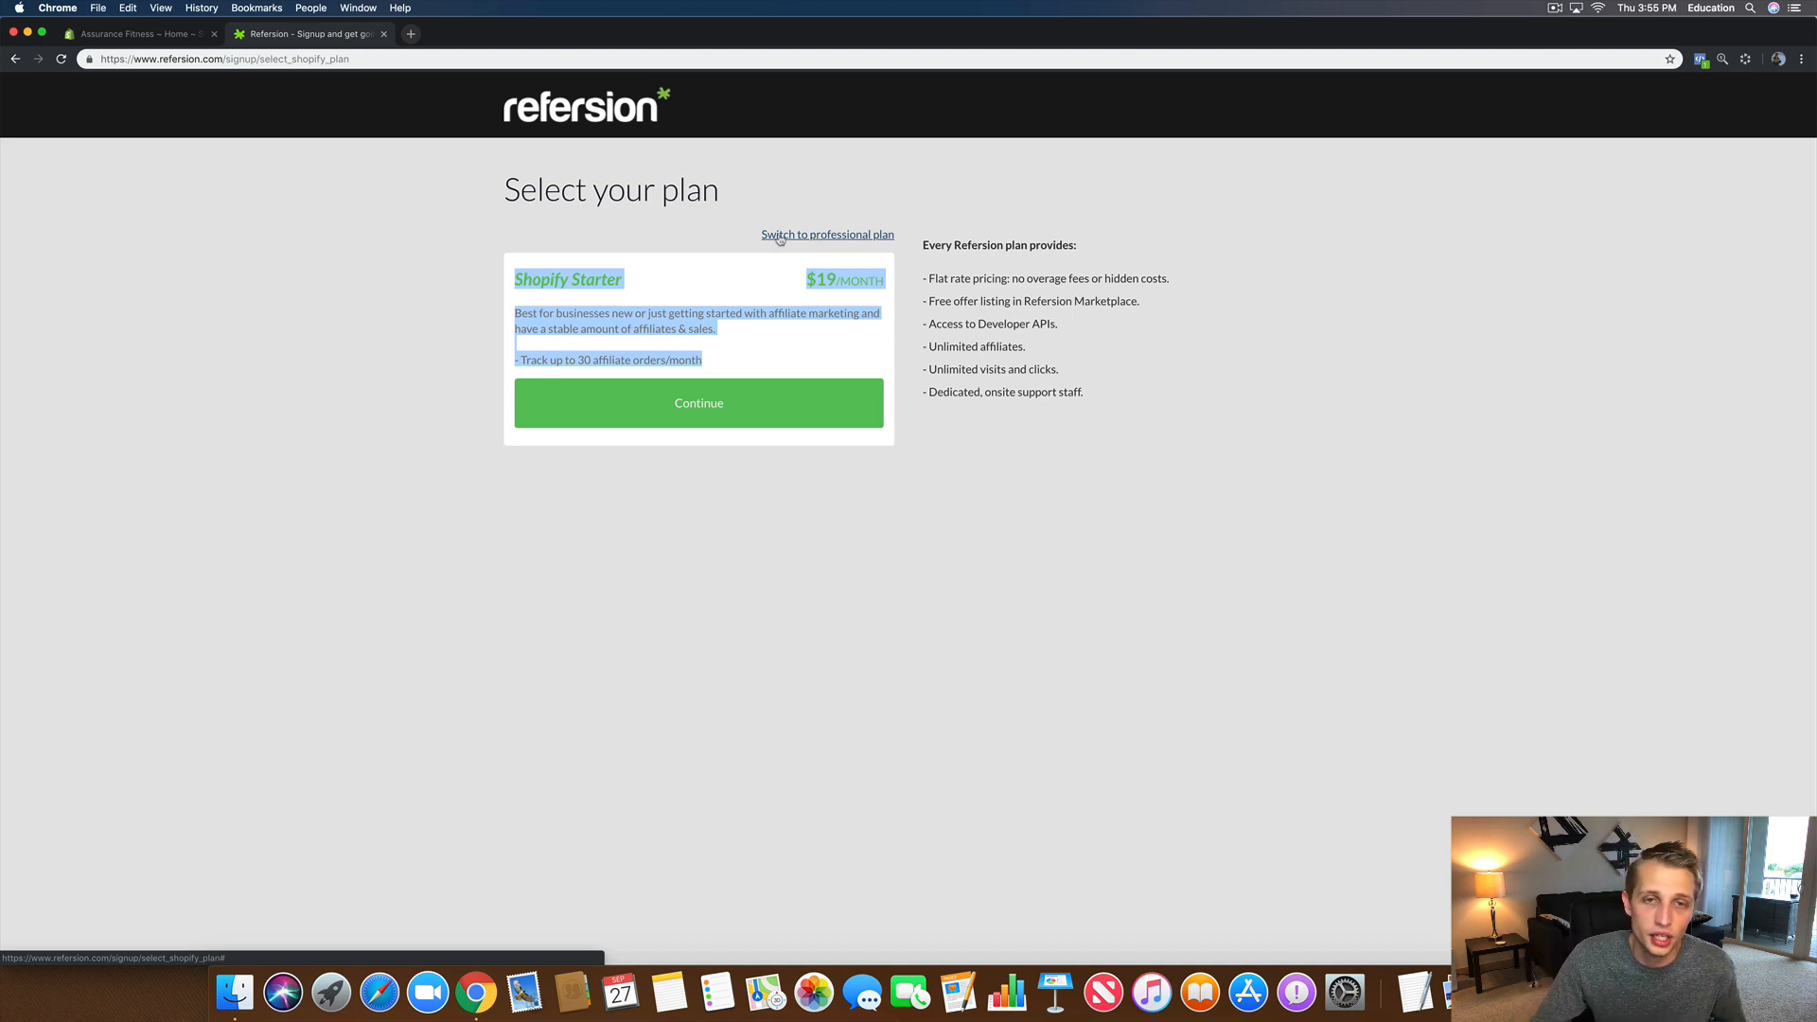
left_click(781, 239)
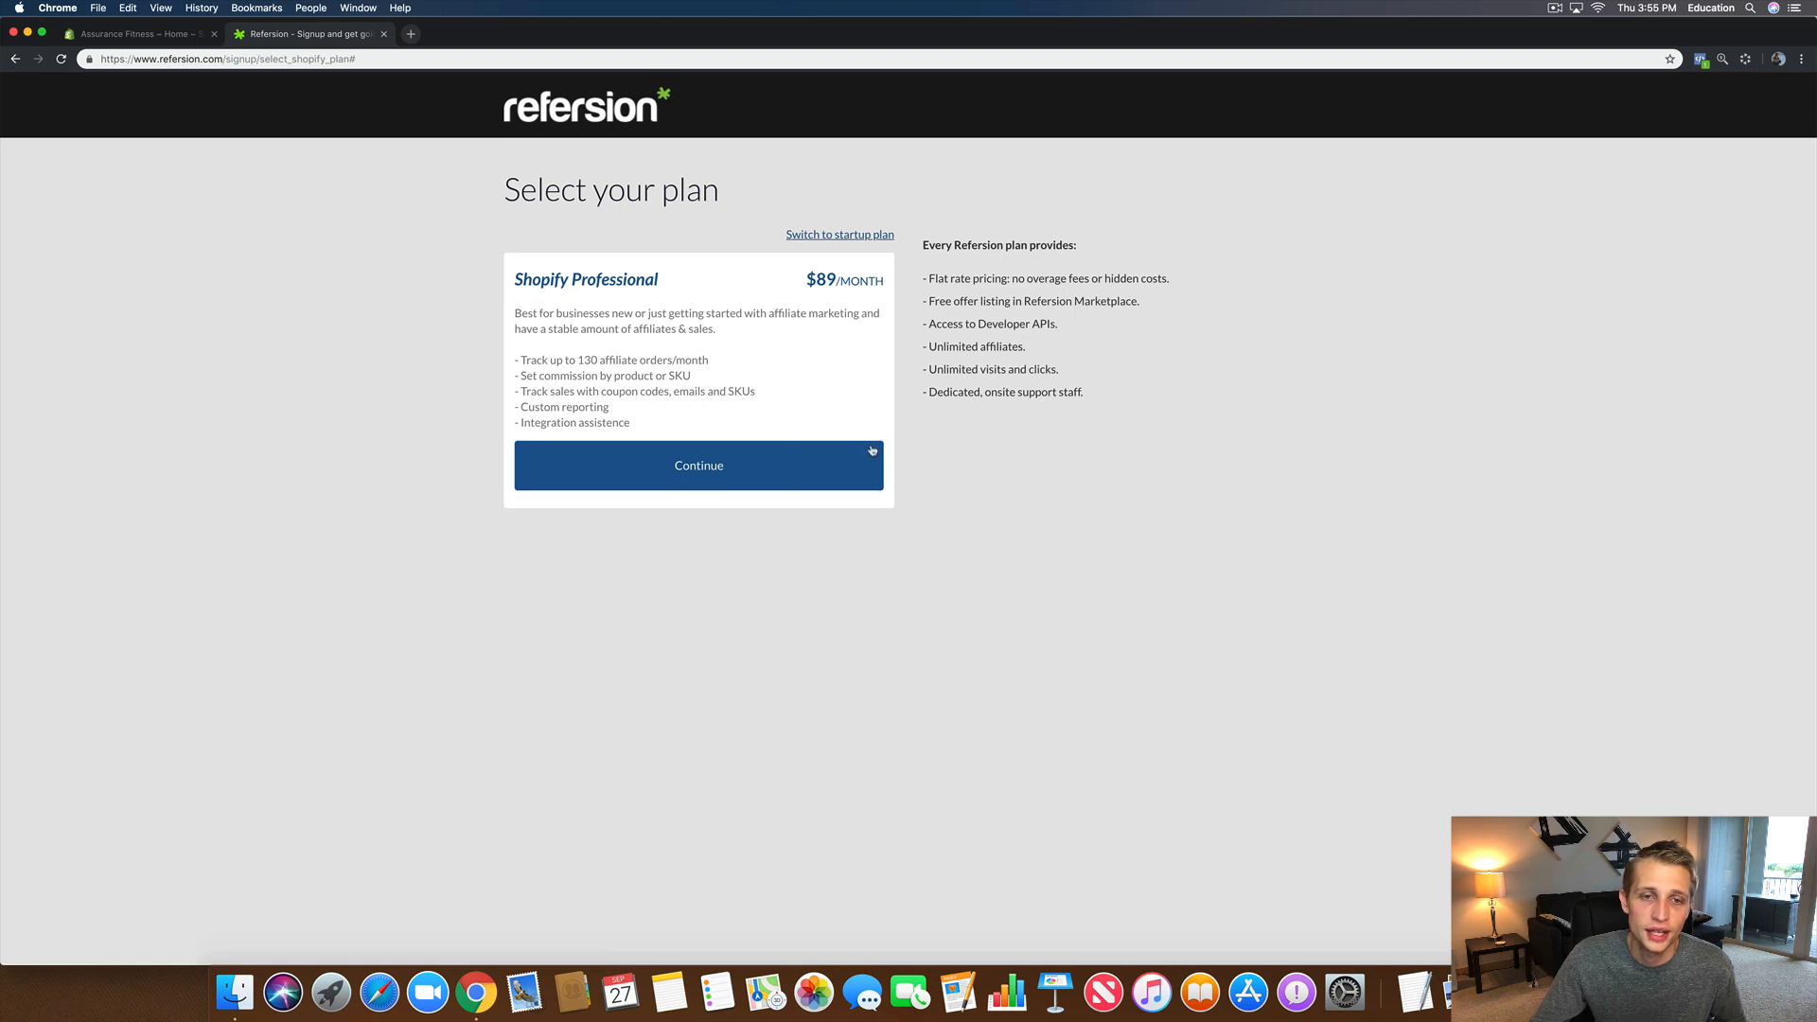
left_click(709, 470)
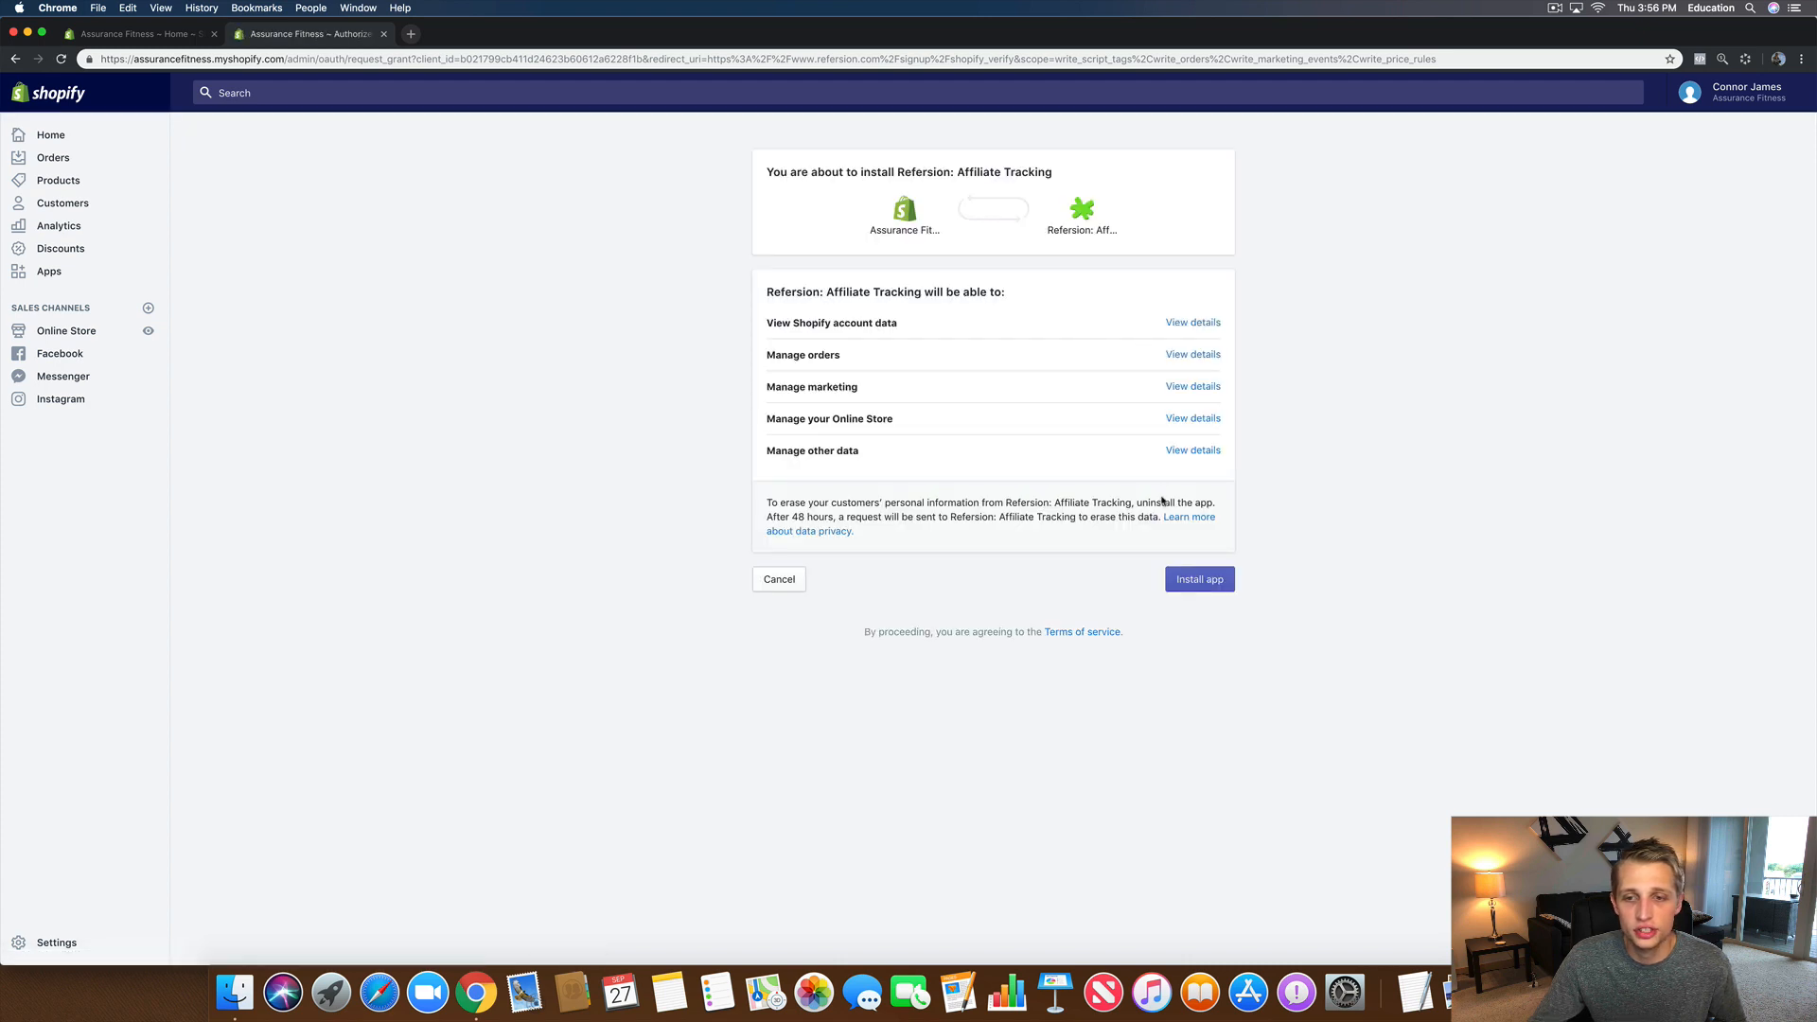
Step: Install Refersion: Affiliate Tracking in Shopify and approve the $89 recurring monthly charge
left_click(1184, 580)
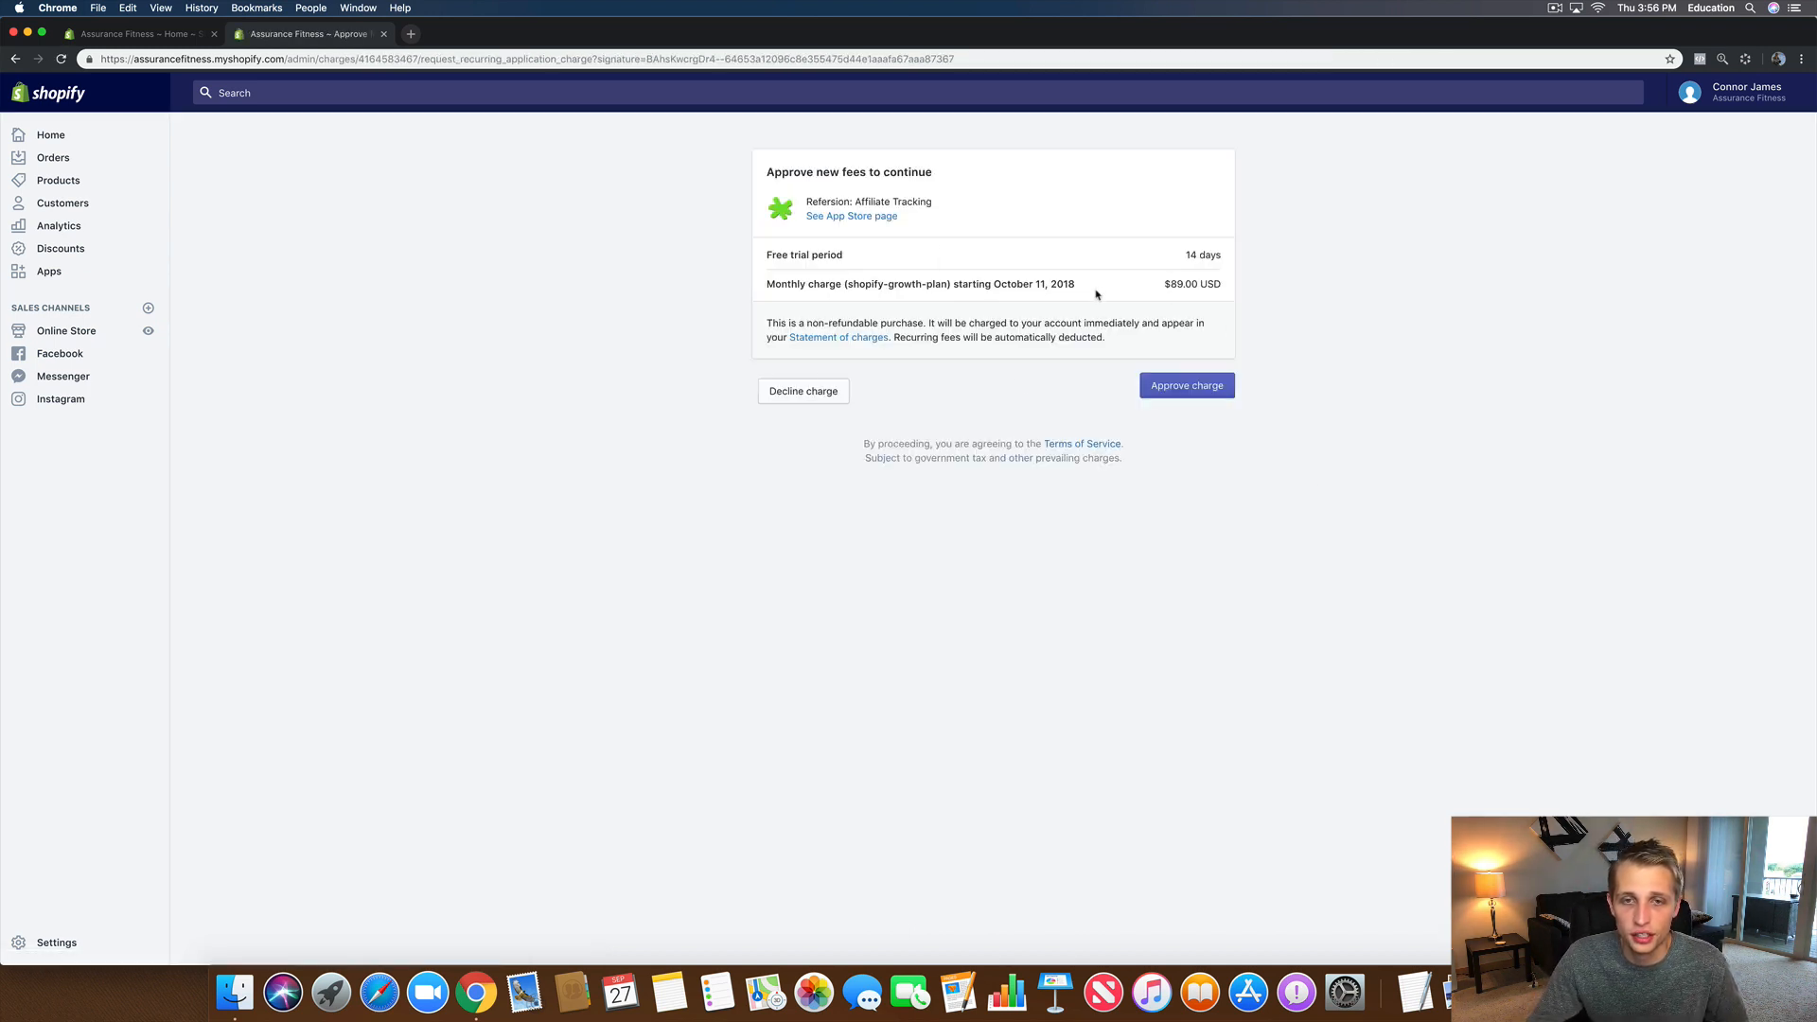
left_click(1167, 394)
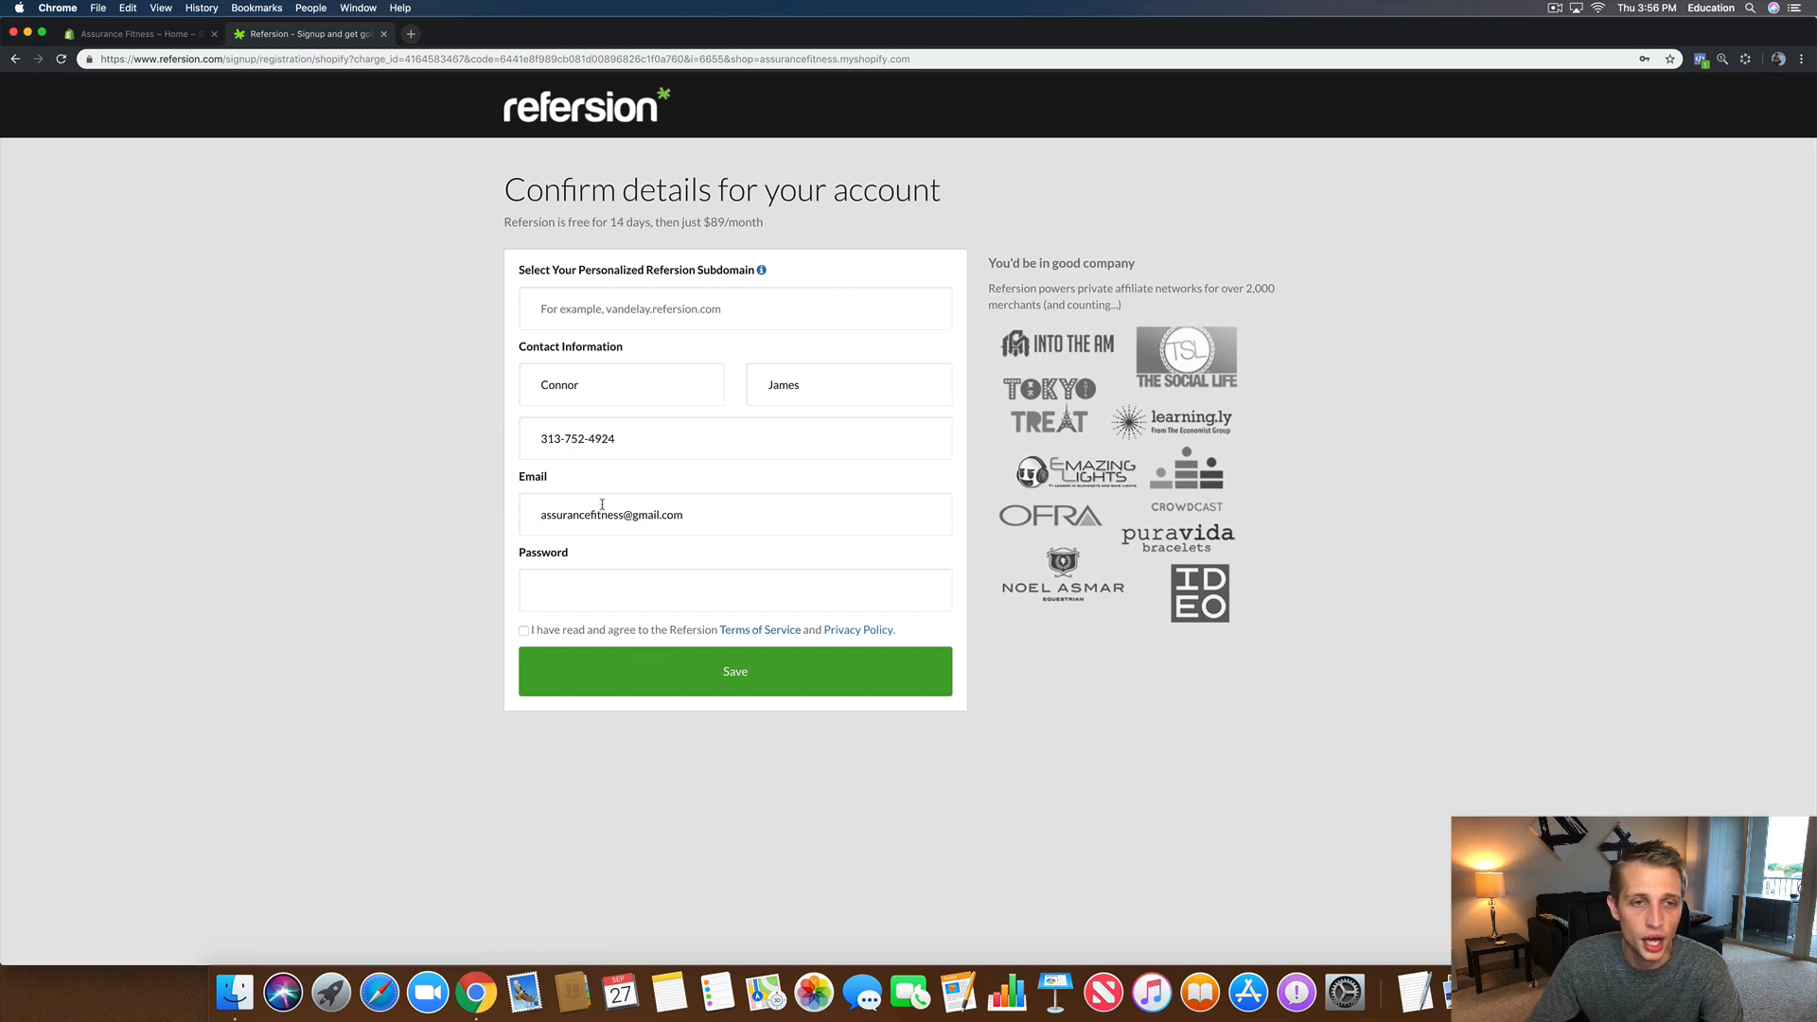
Step: Copy the store name 'assurancefitness' from Shopify's Domains page for the Refersion subdomain field
left_click(621, 318)
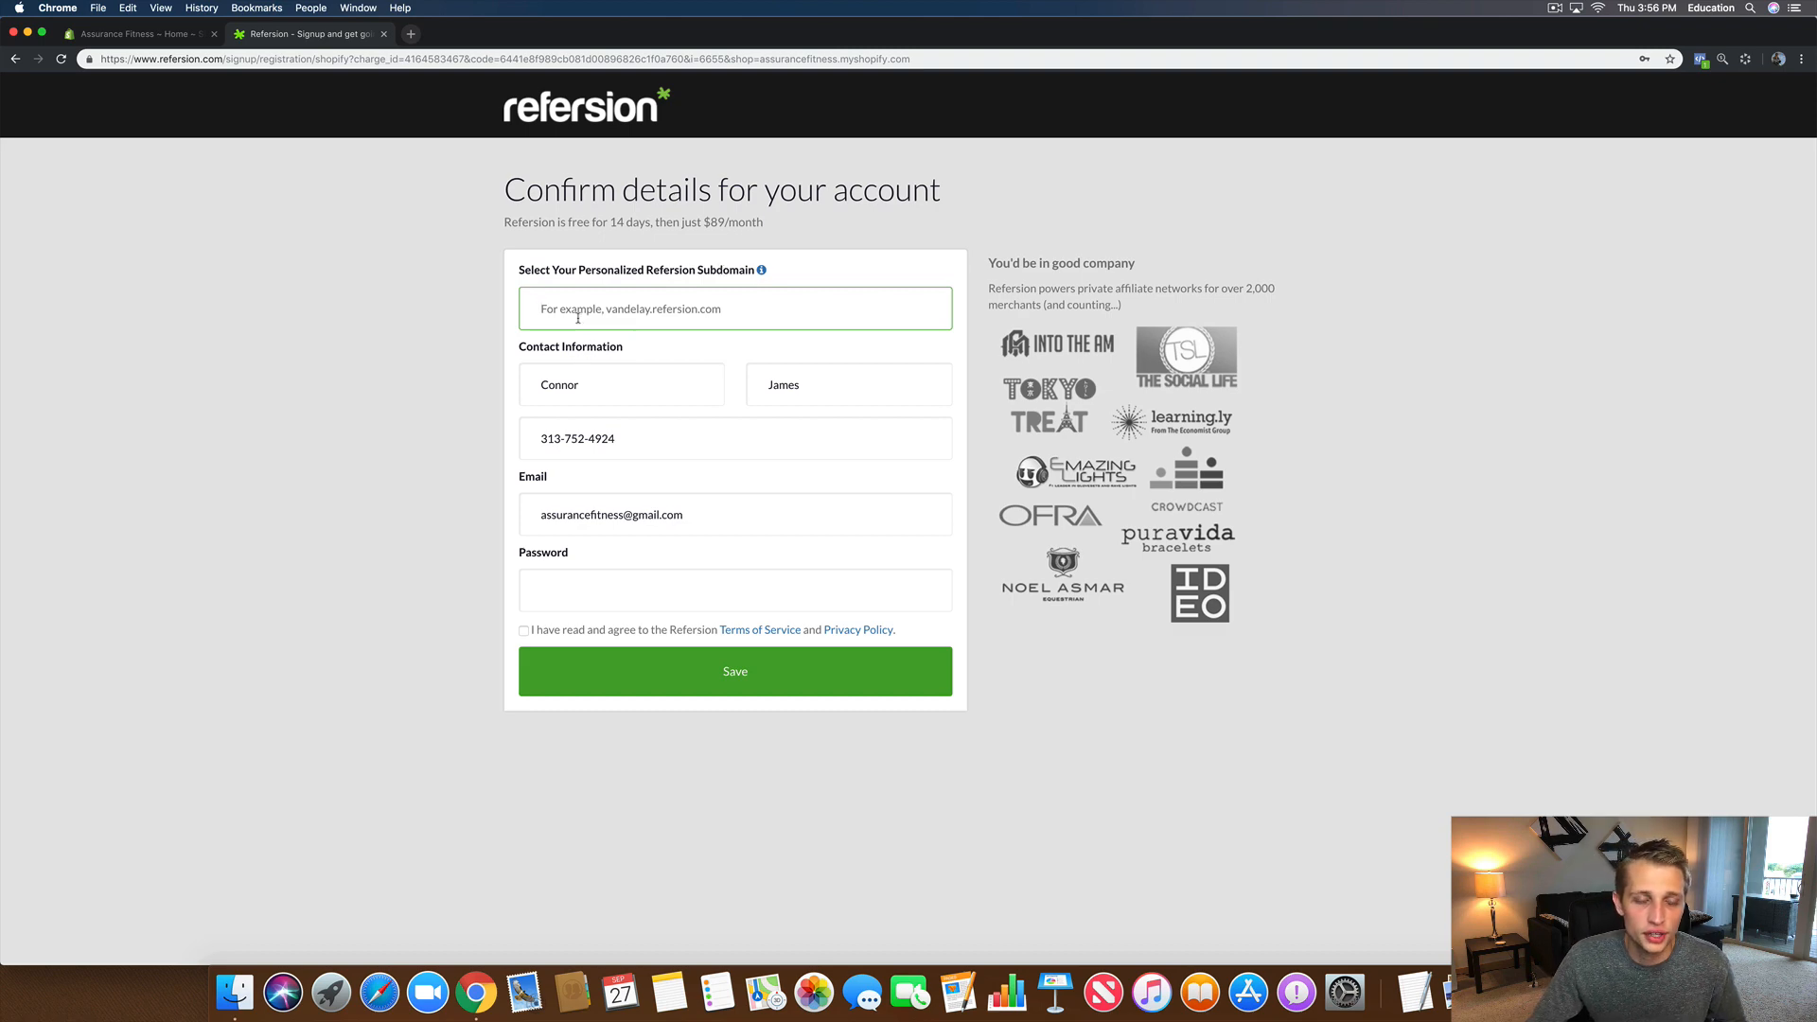
left_click(127, 34)
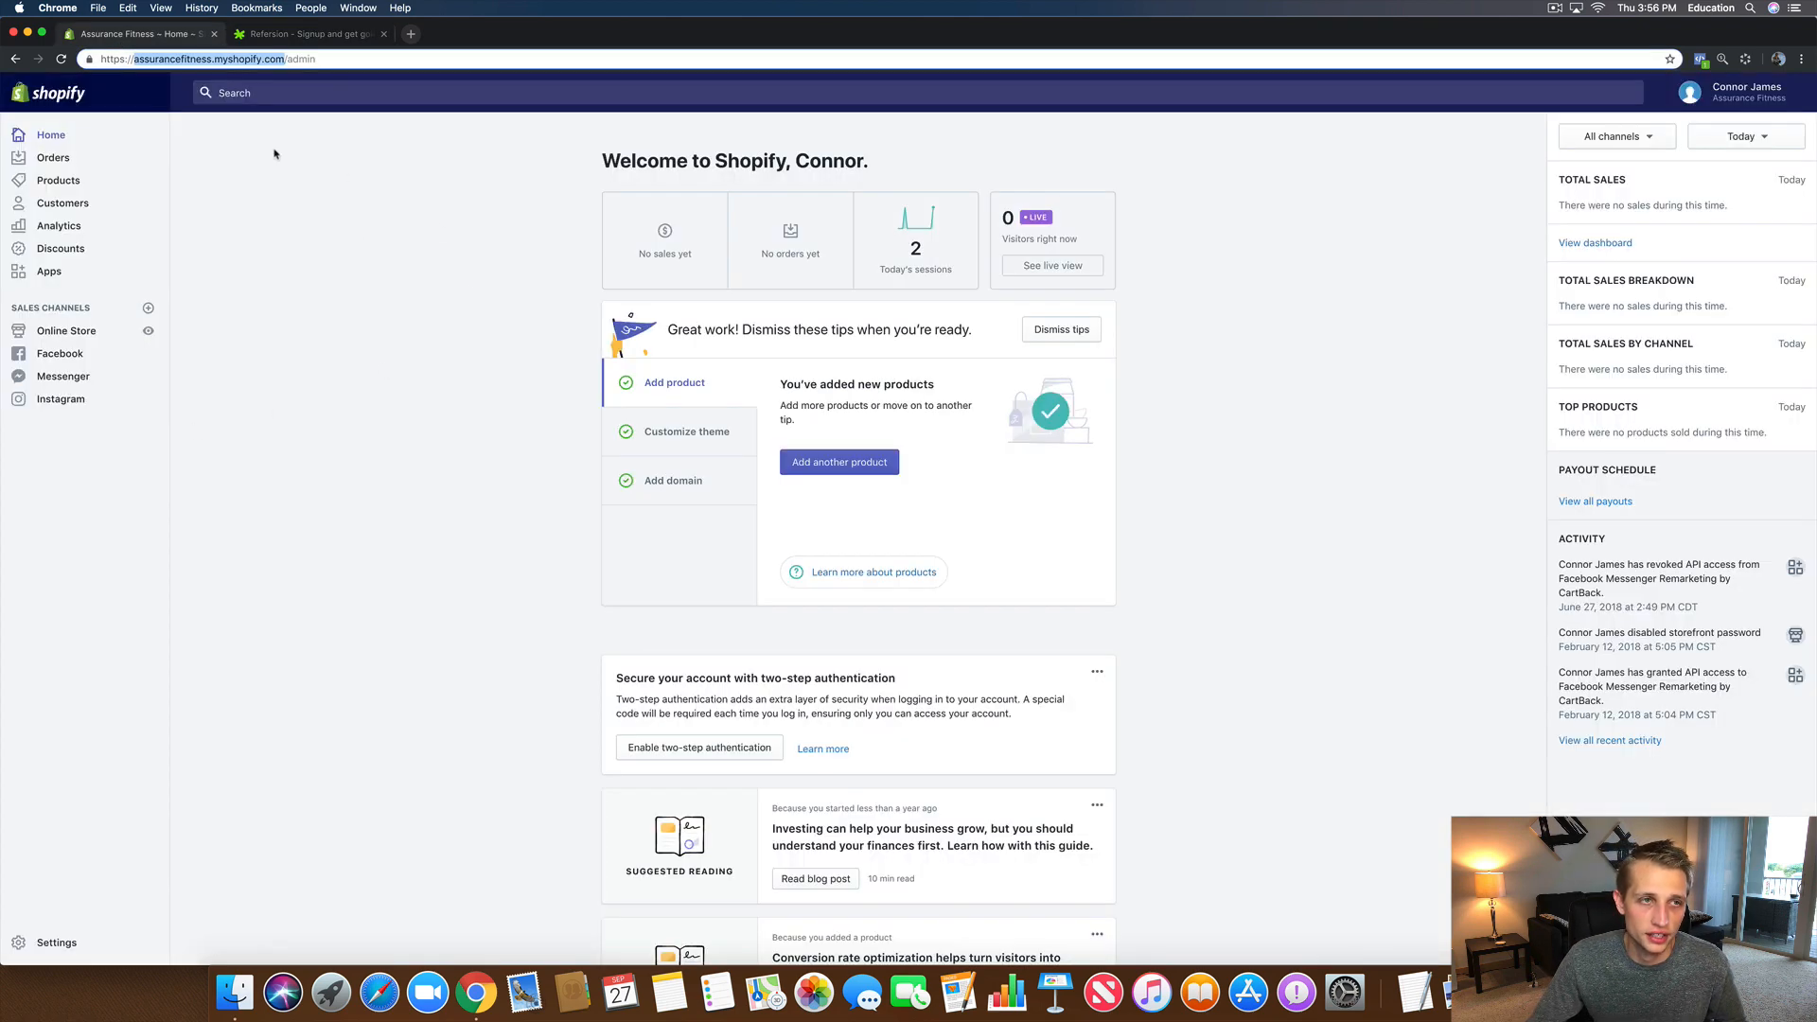
double_click(182, 60)
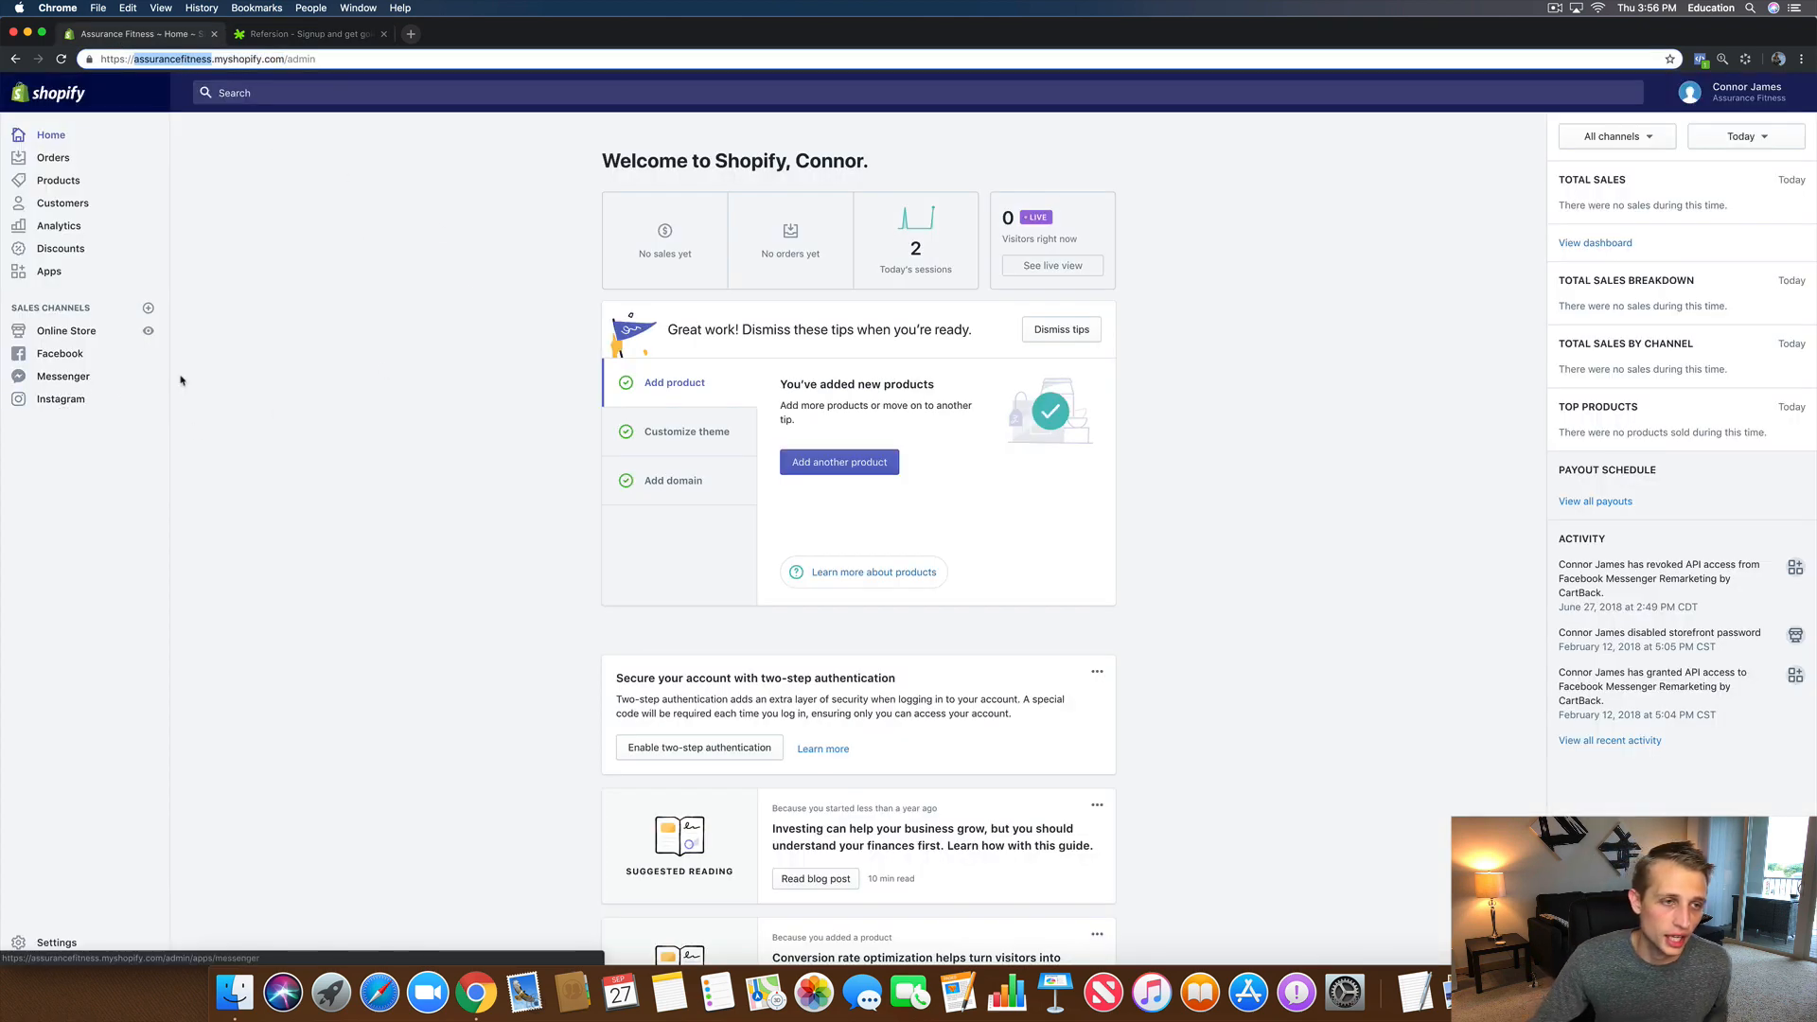
left_click(66, 331)
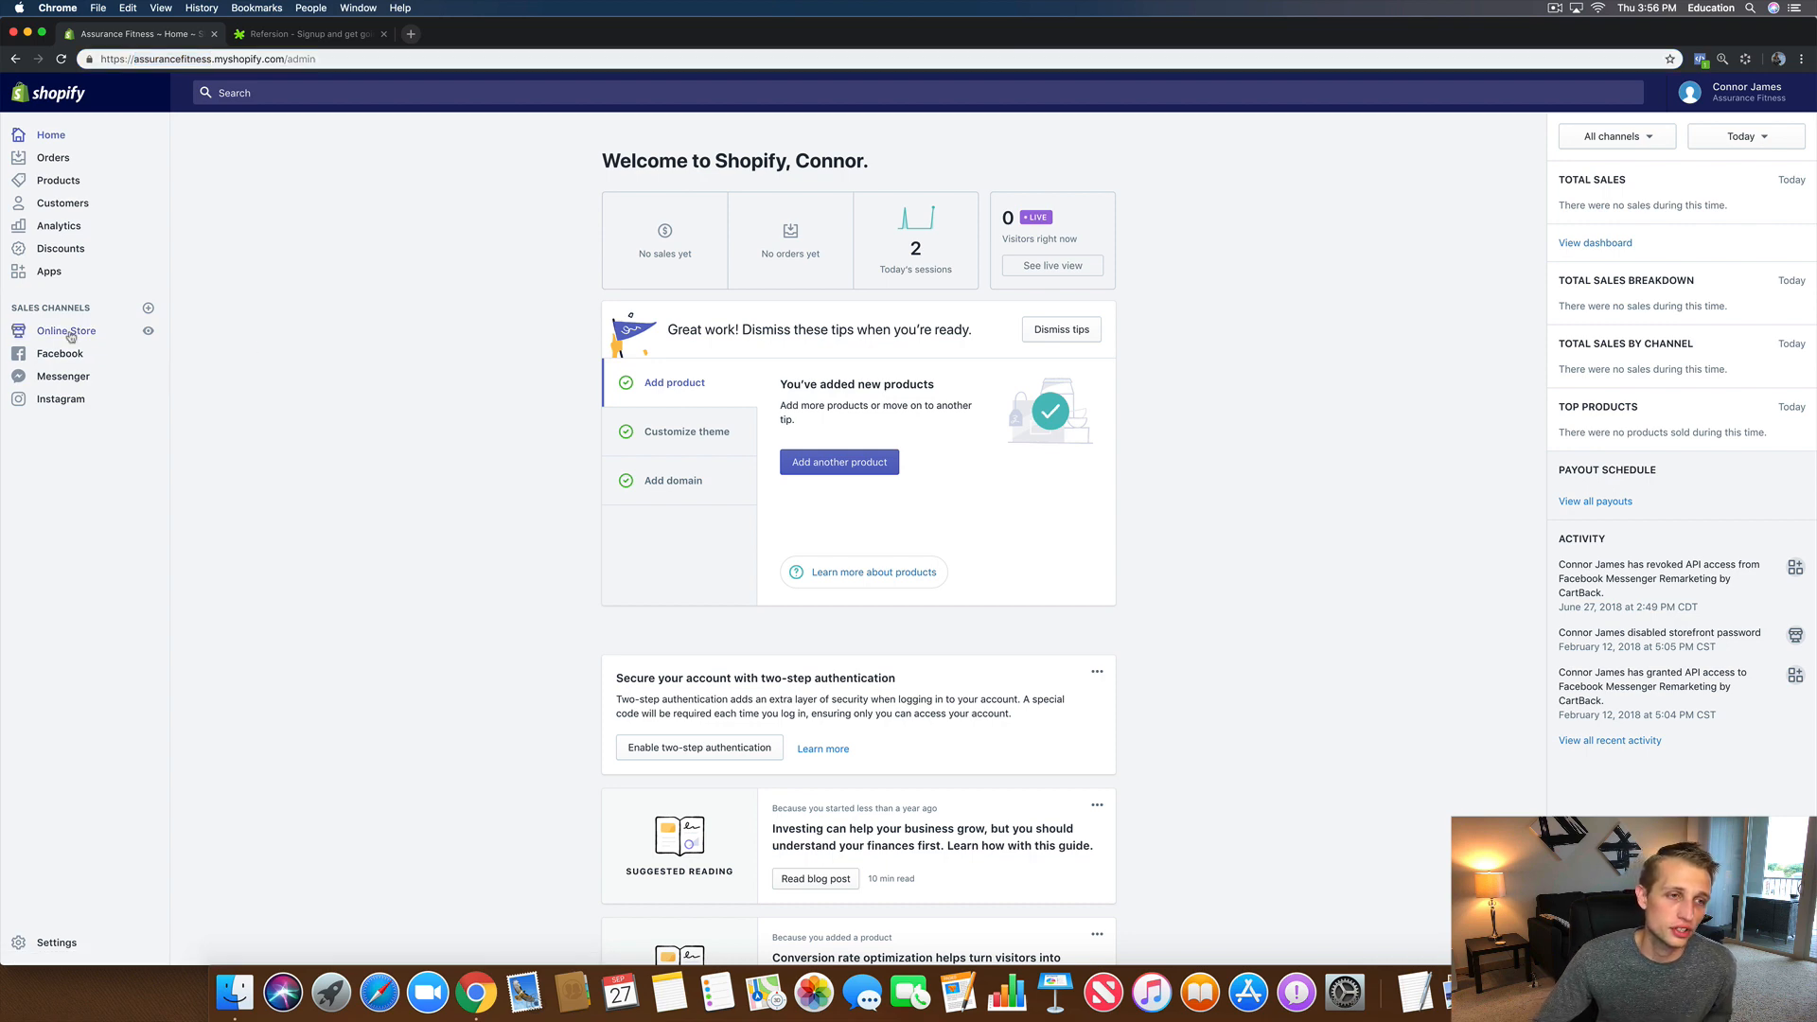
left_click(69, 436)
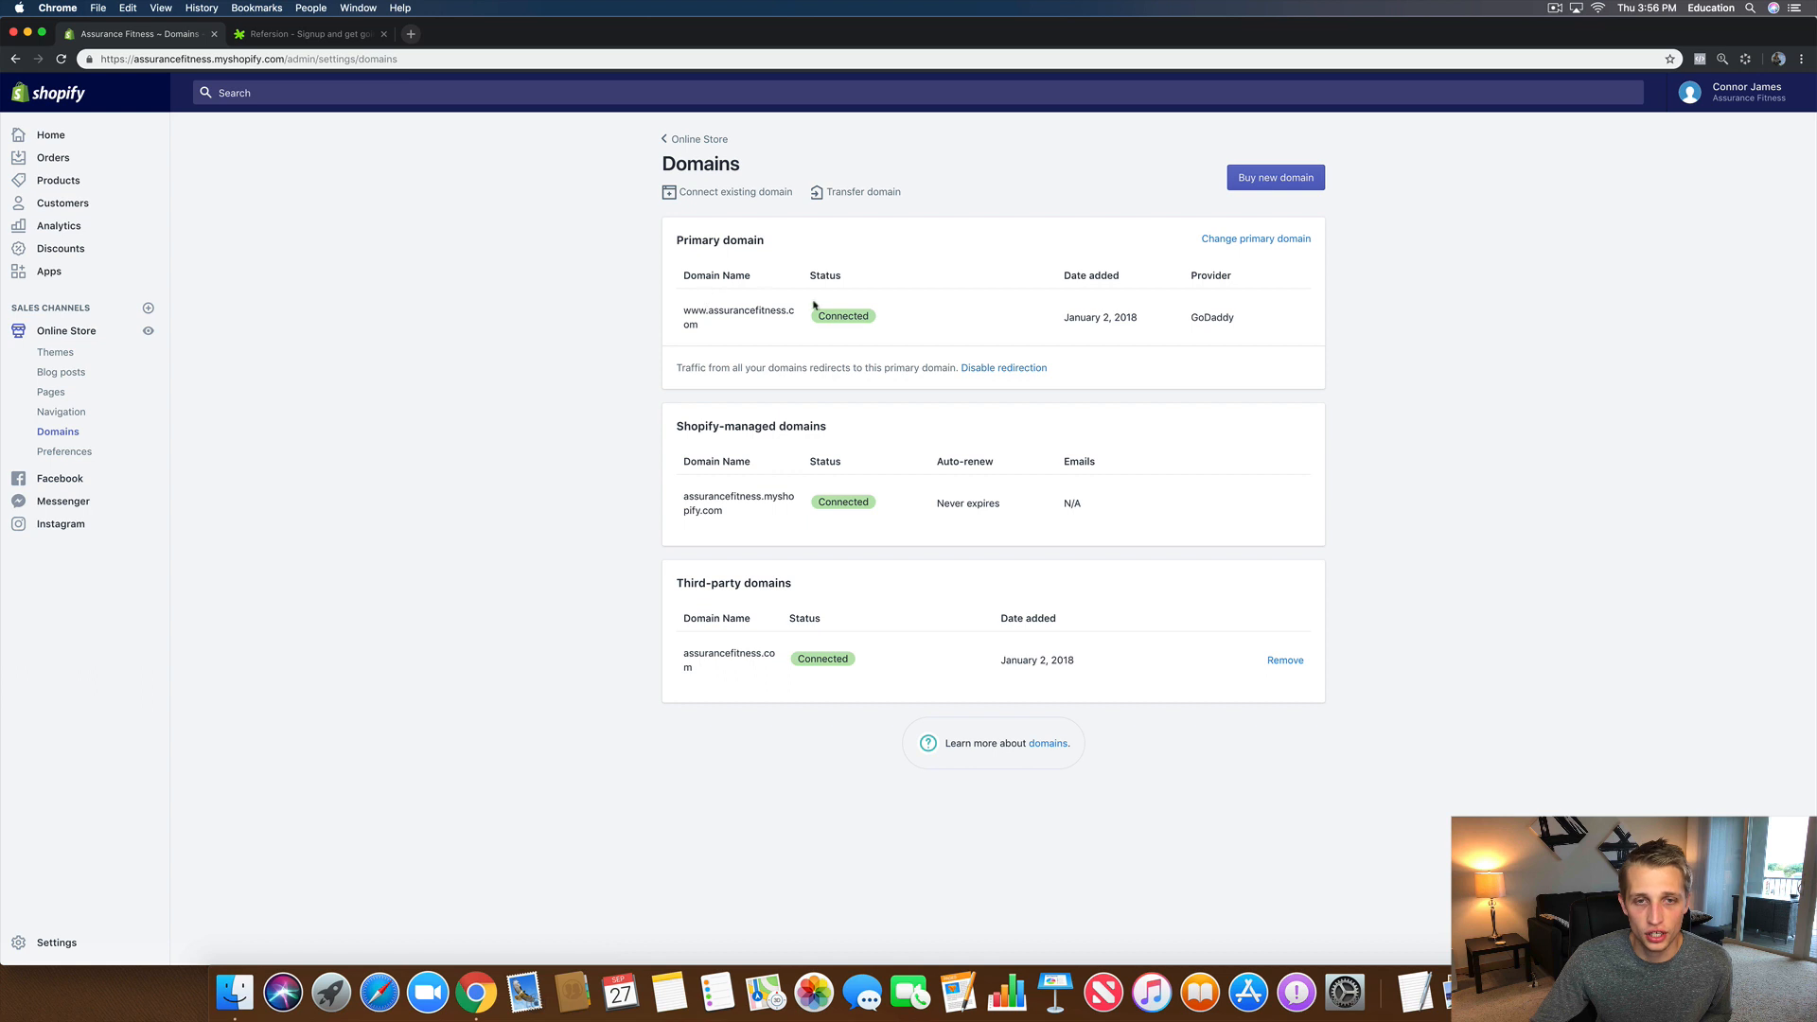
double_click(724, 311)
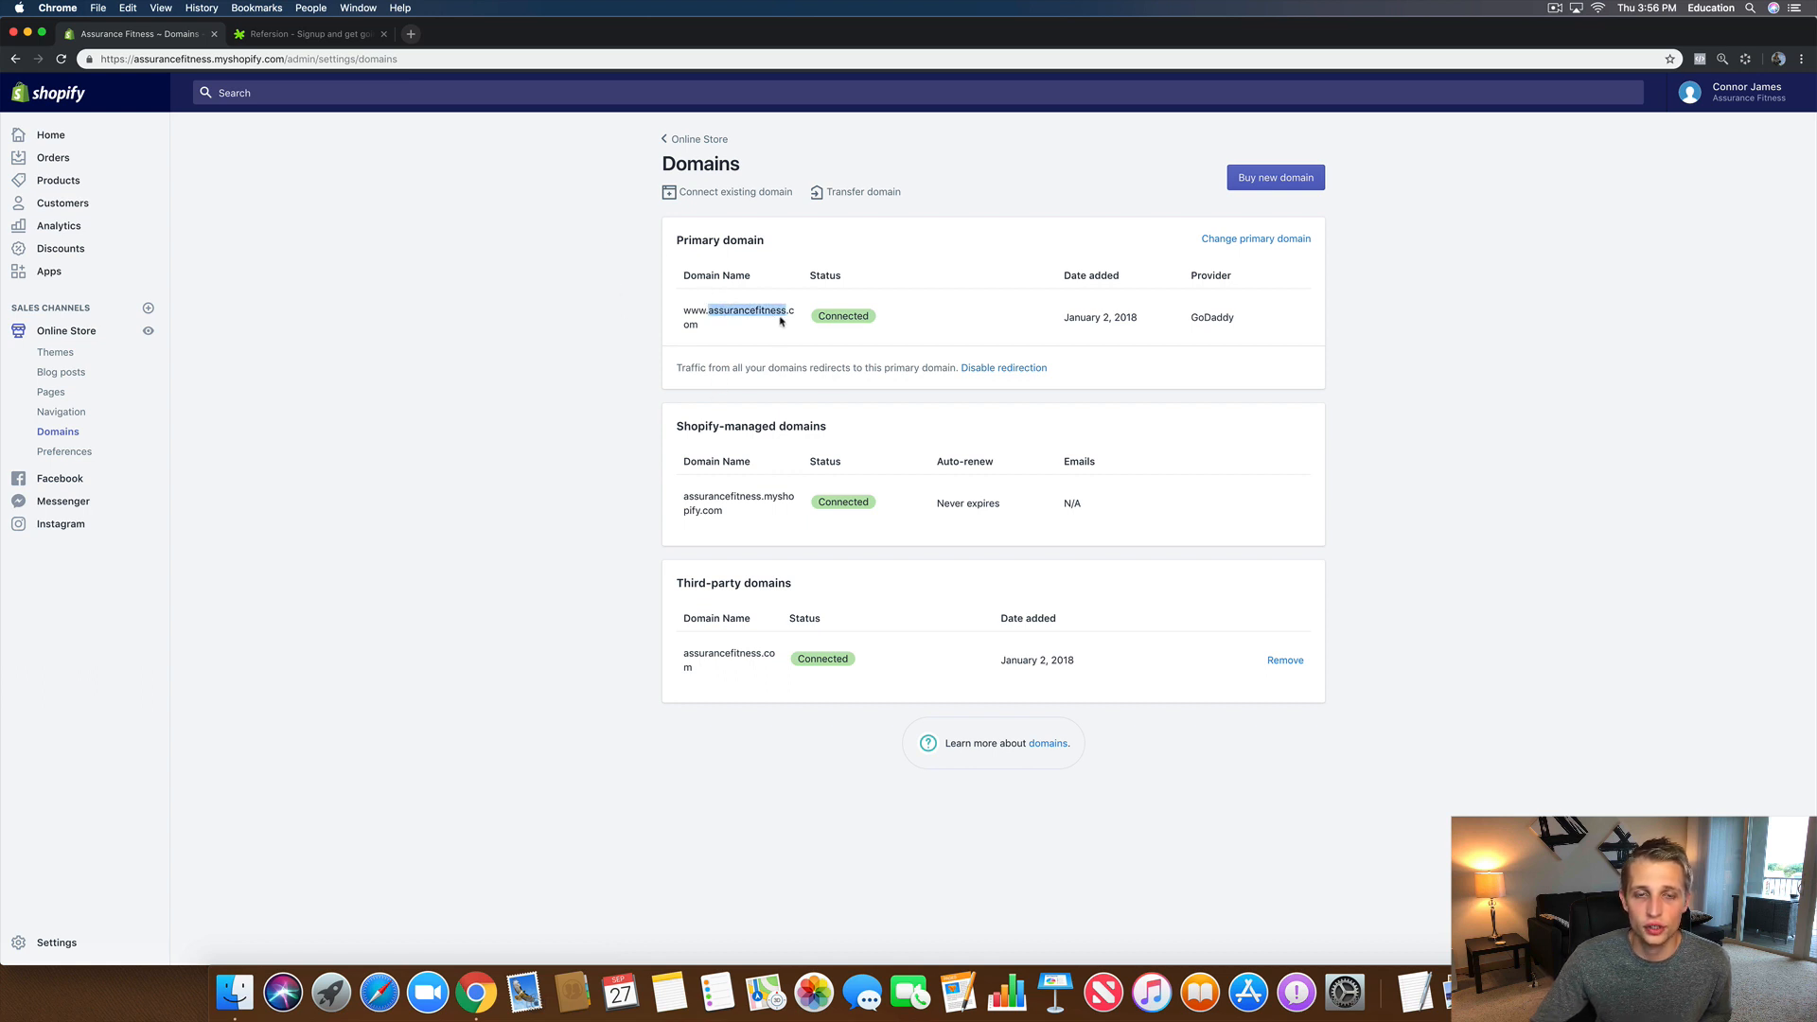
right_click(724, 313)
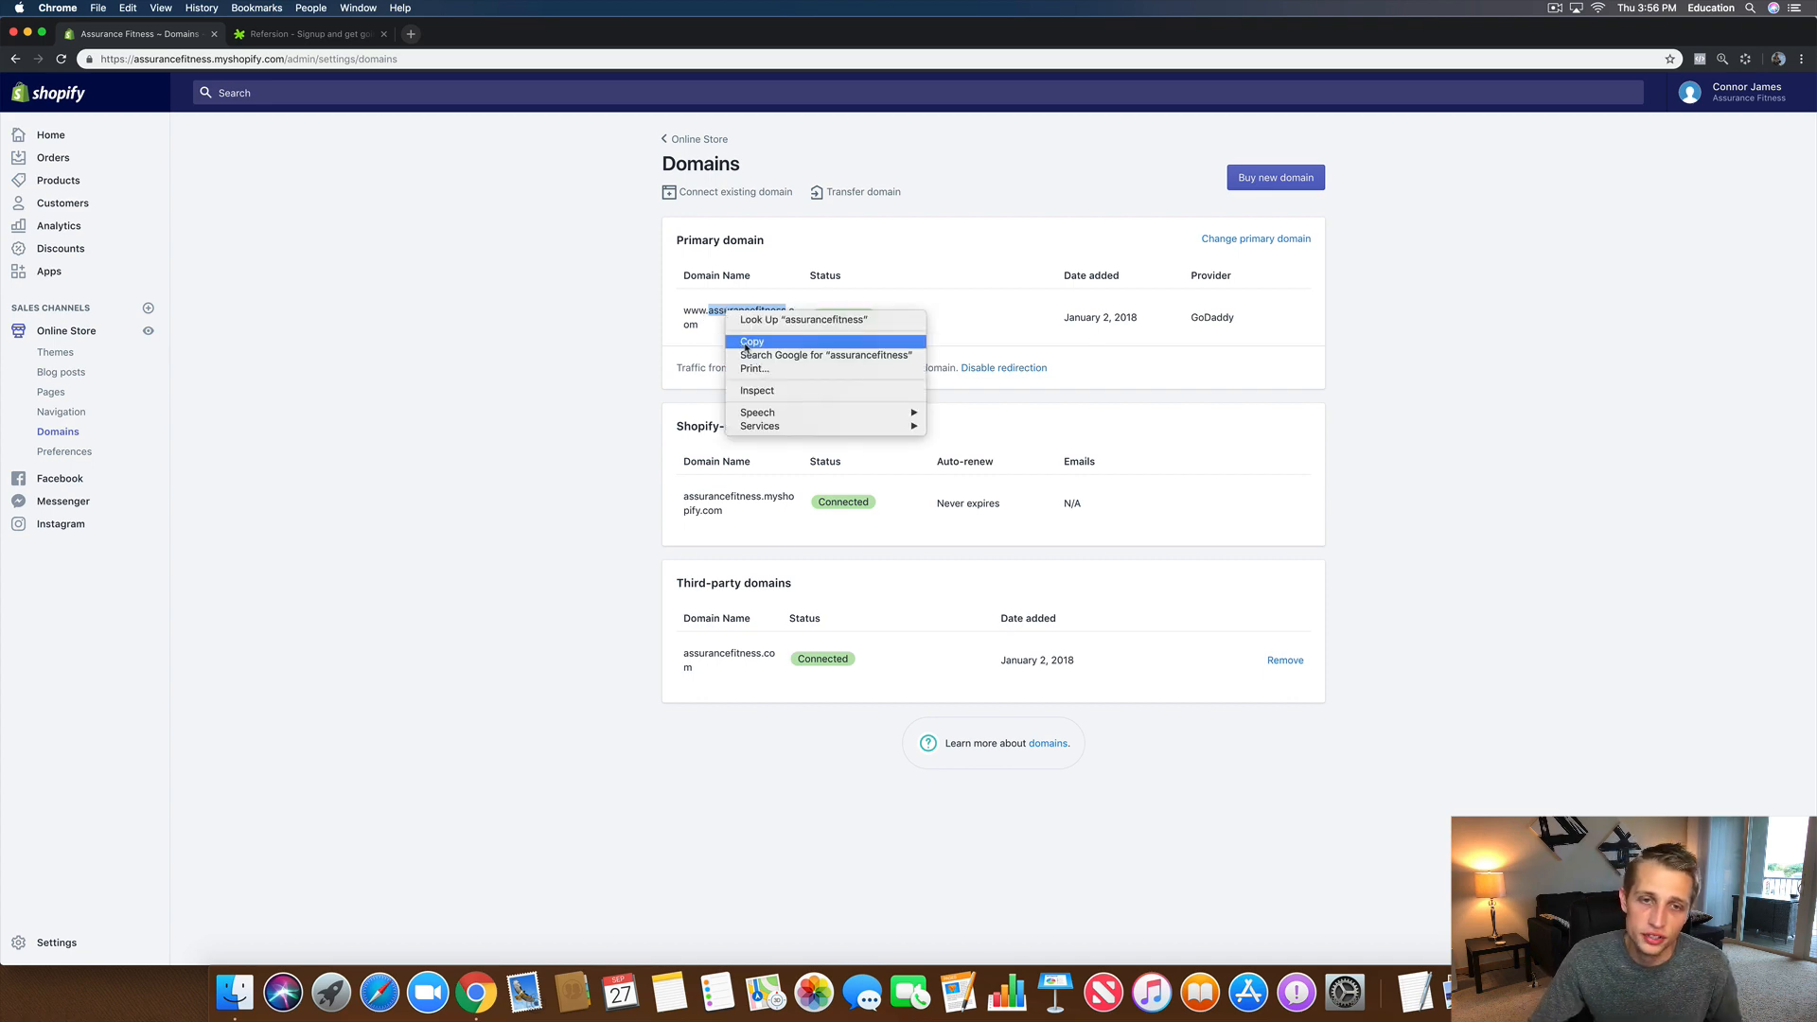
left_click(751, 342)
left_click(320, 36)
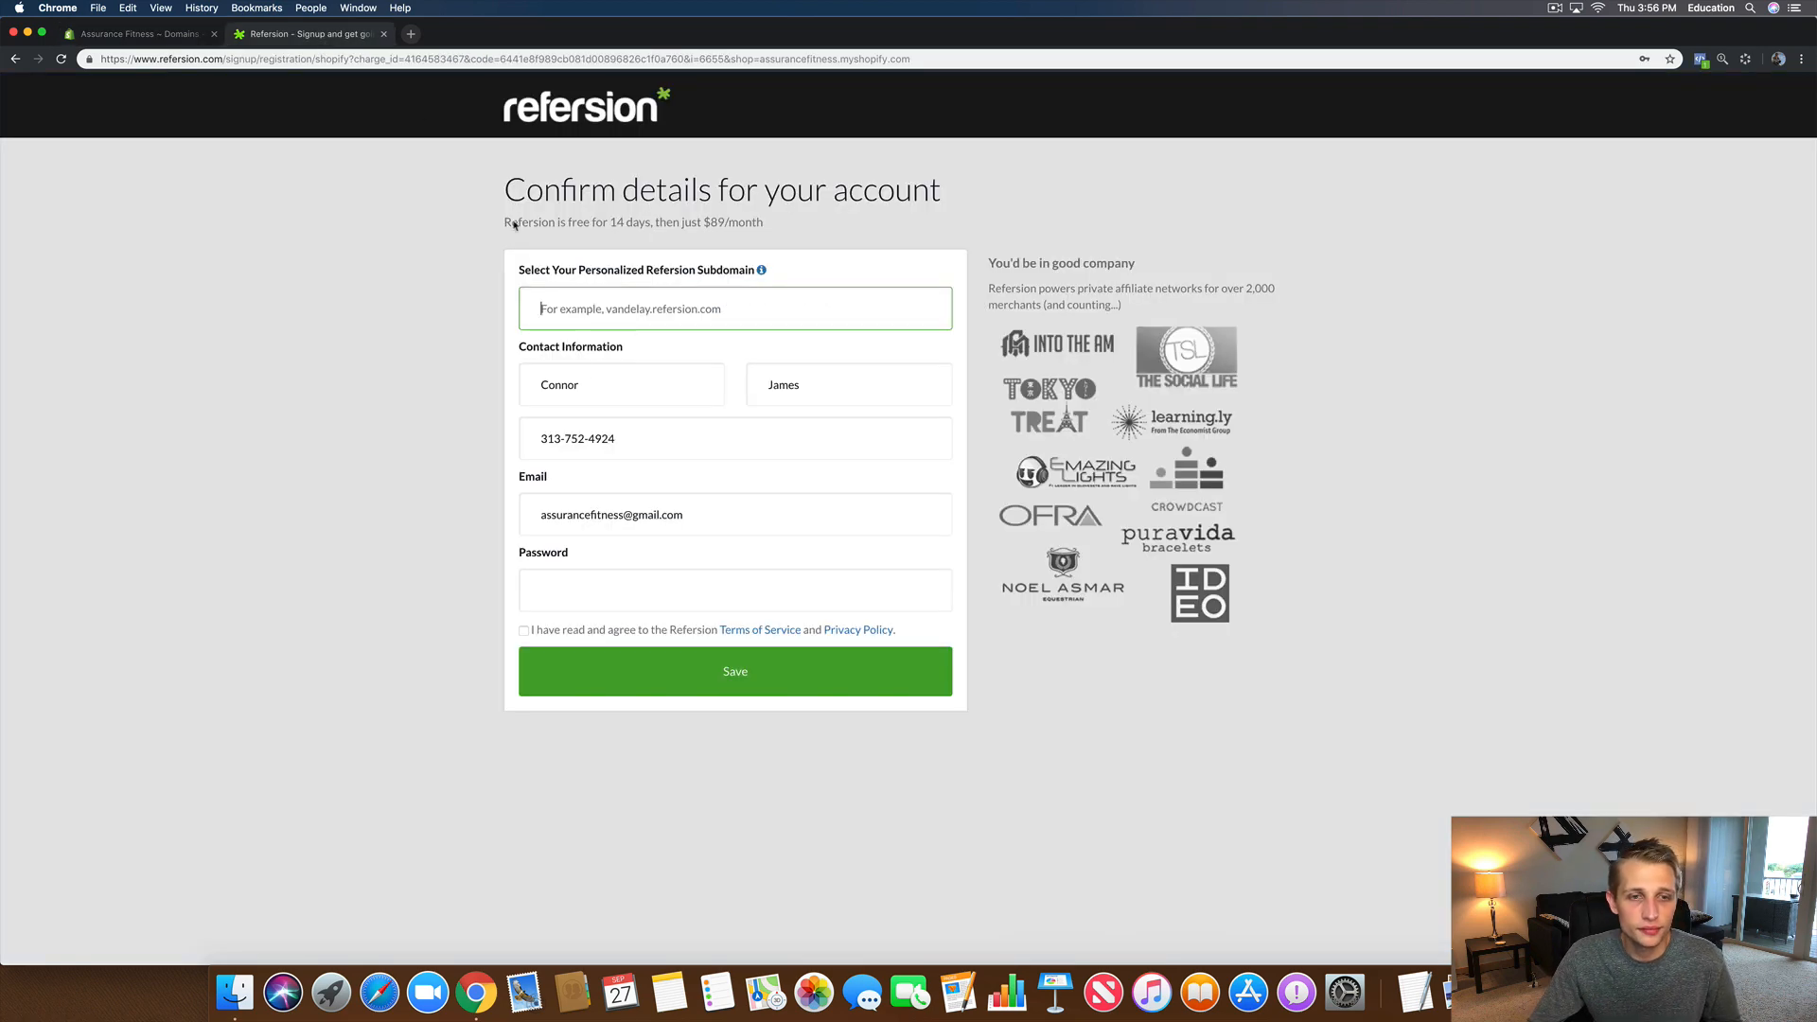
right_click(557, 315)
Step: Paste 'assurancefitness' as the subdomain, fix the doubled dot, and review the name and phone entries
left_click(608, 400)
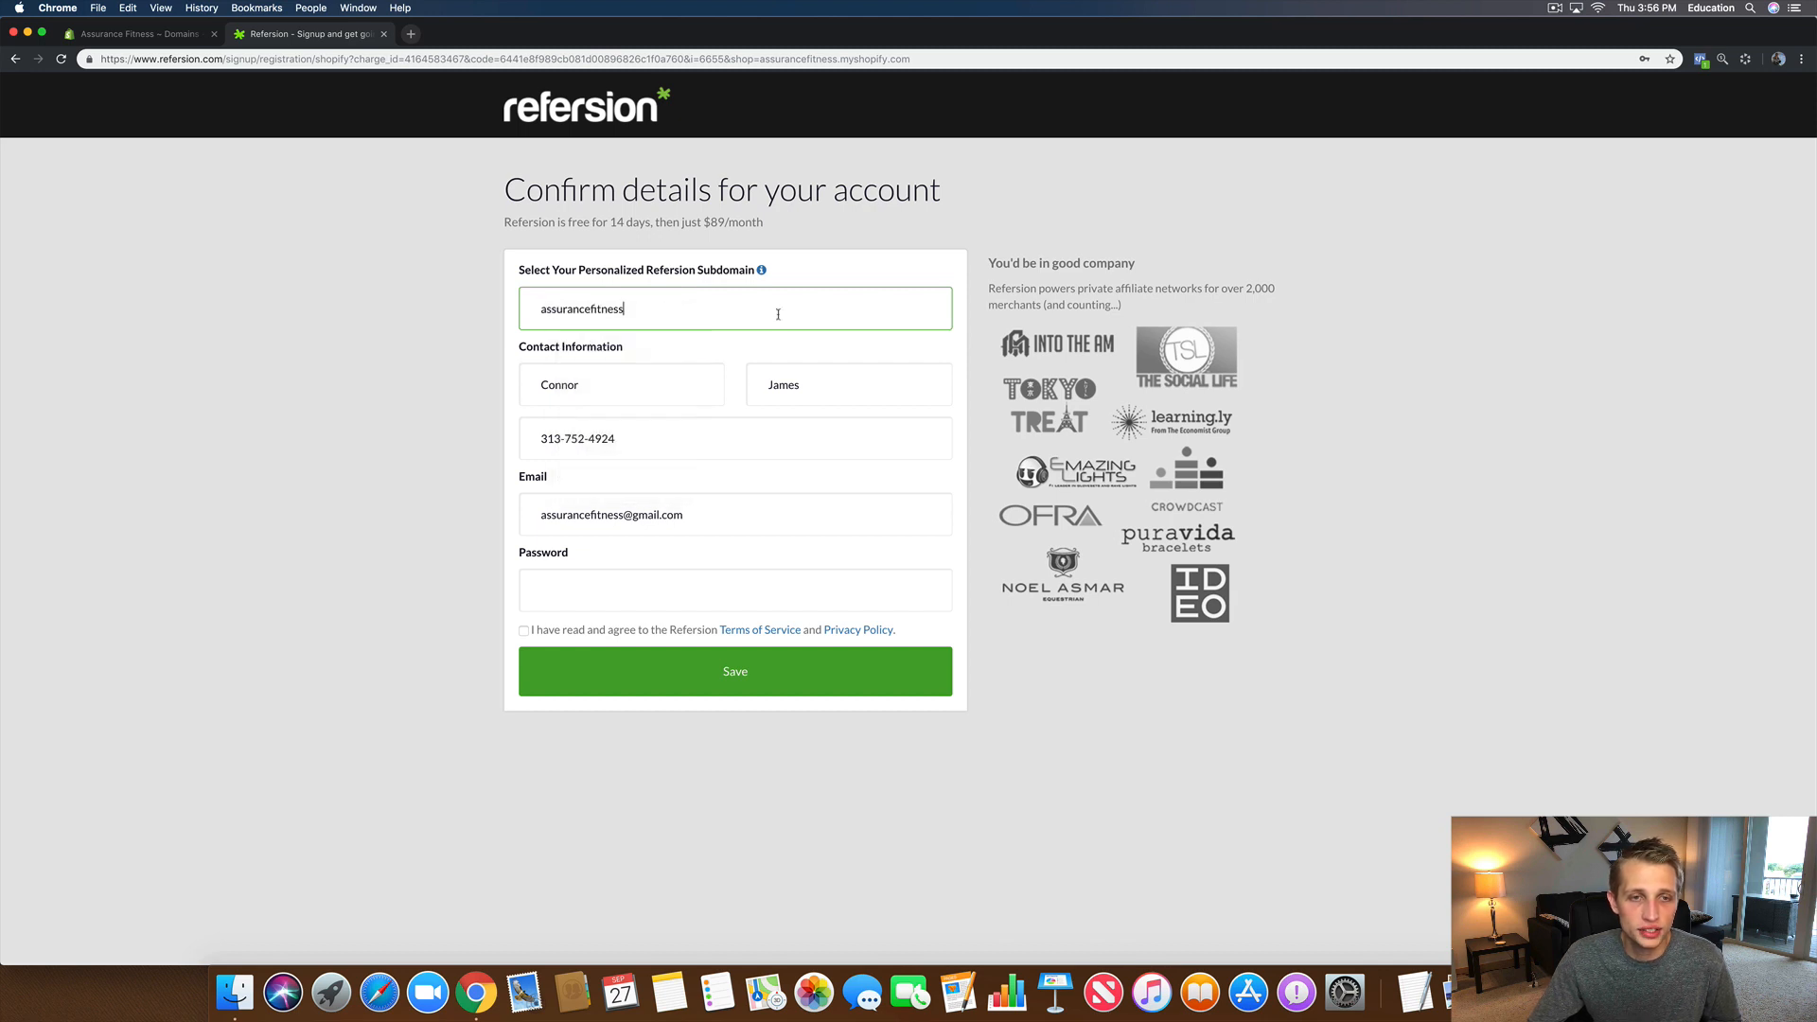
type("..refersion.com")
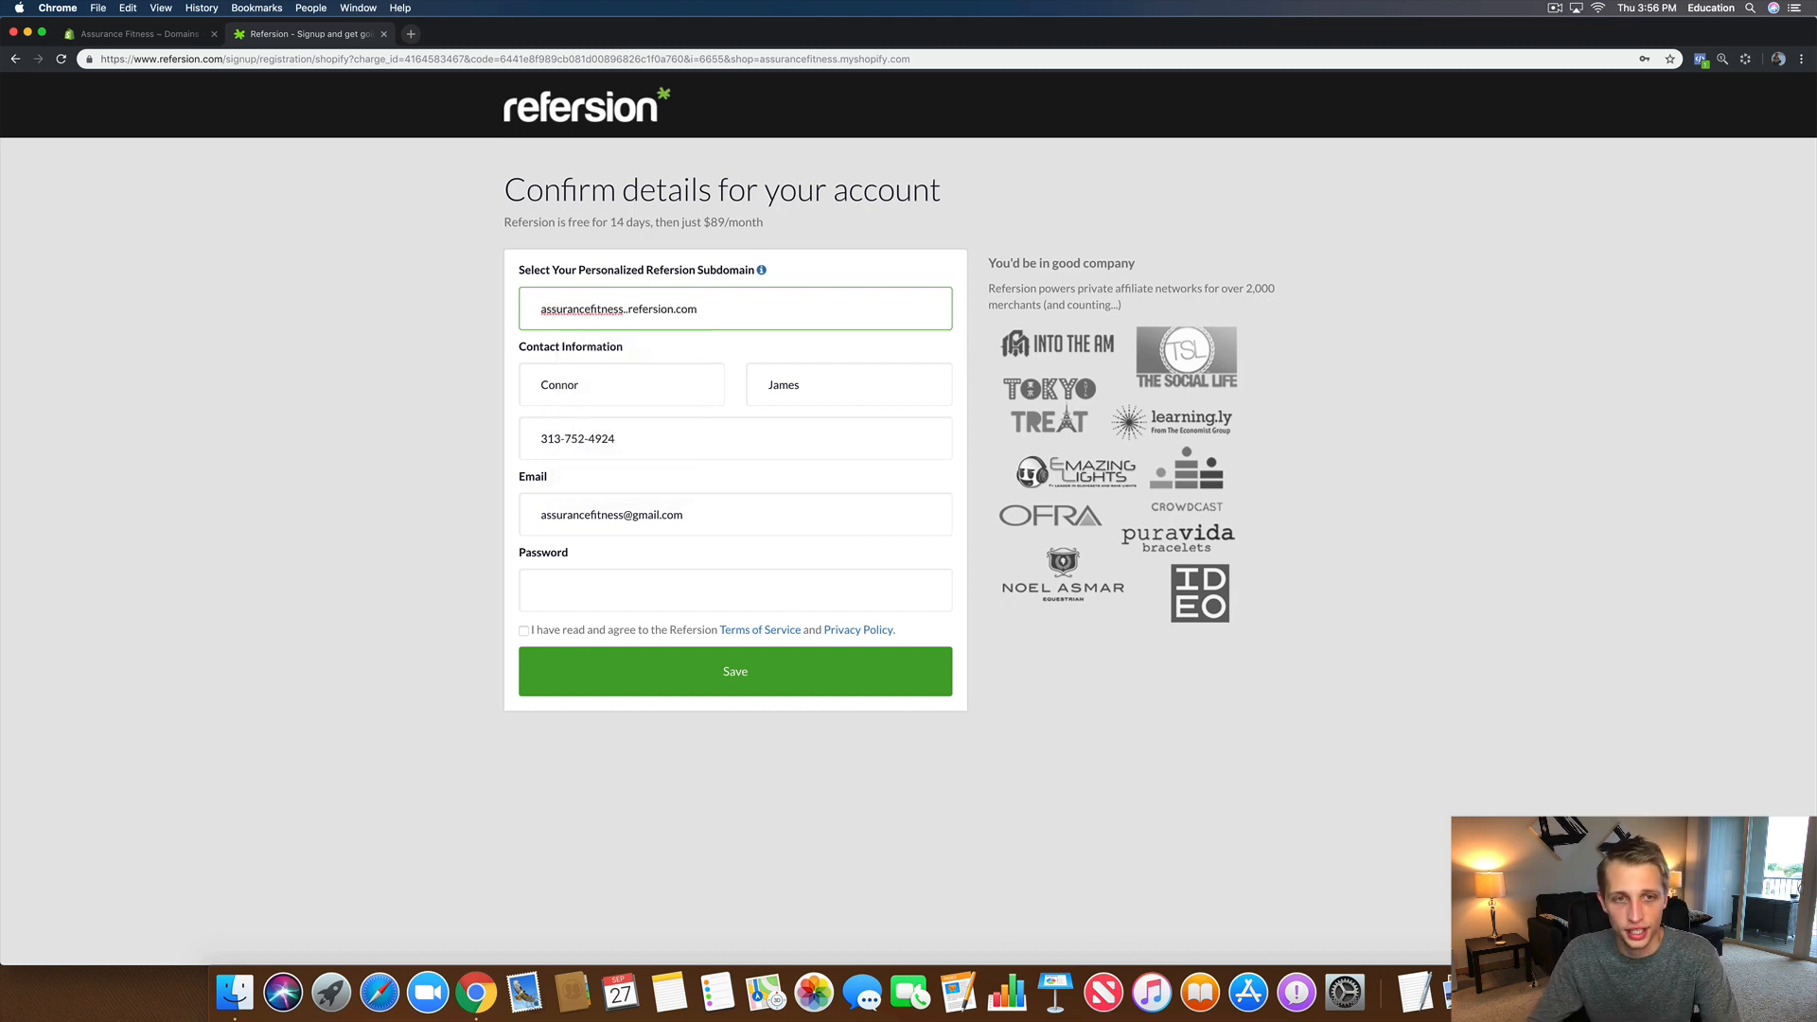
key("BackSpace")
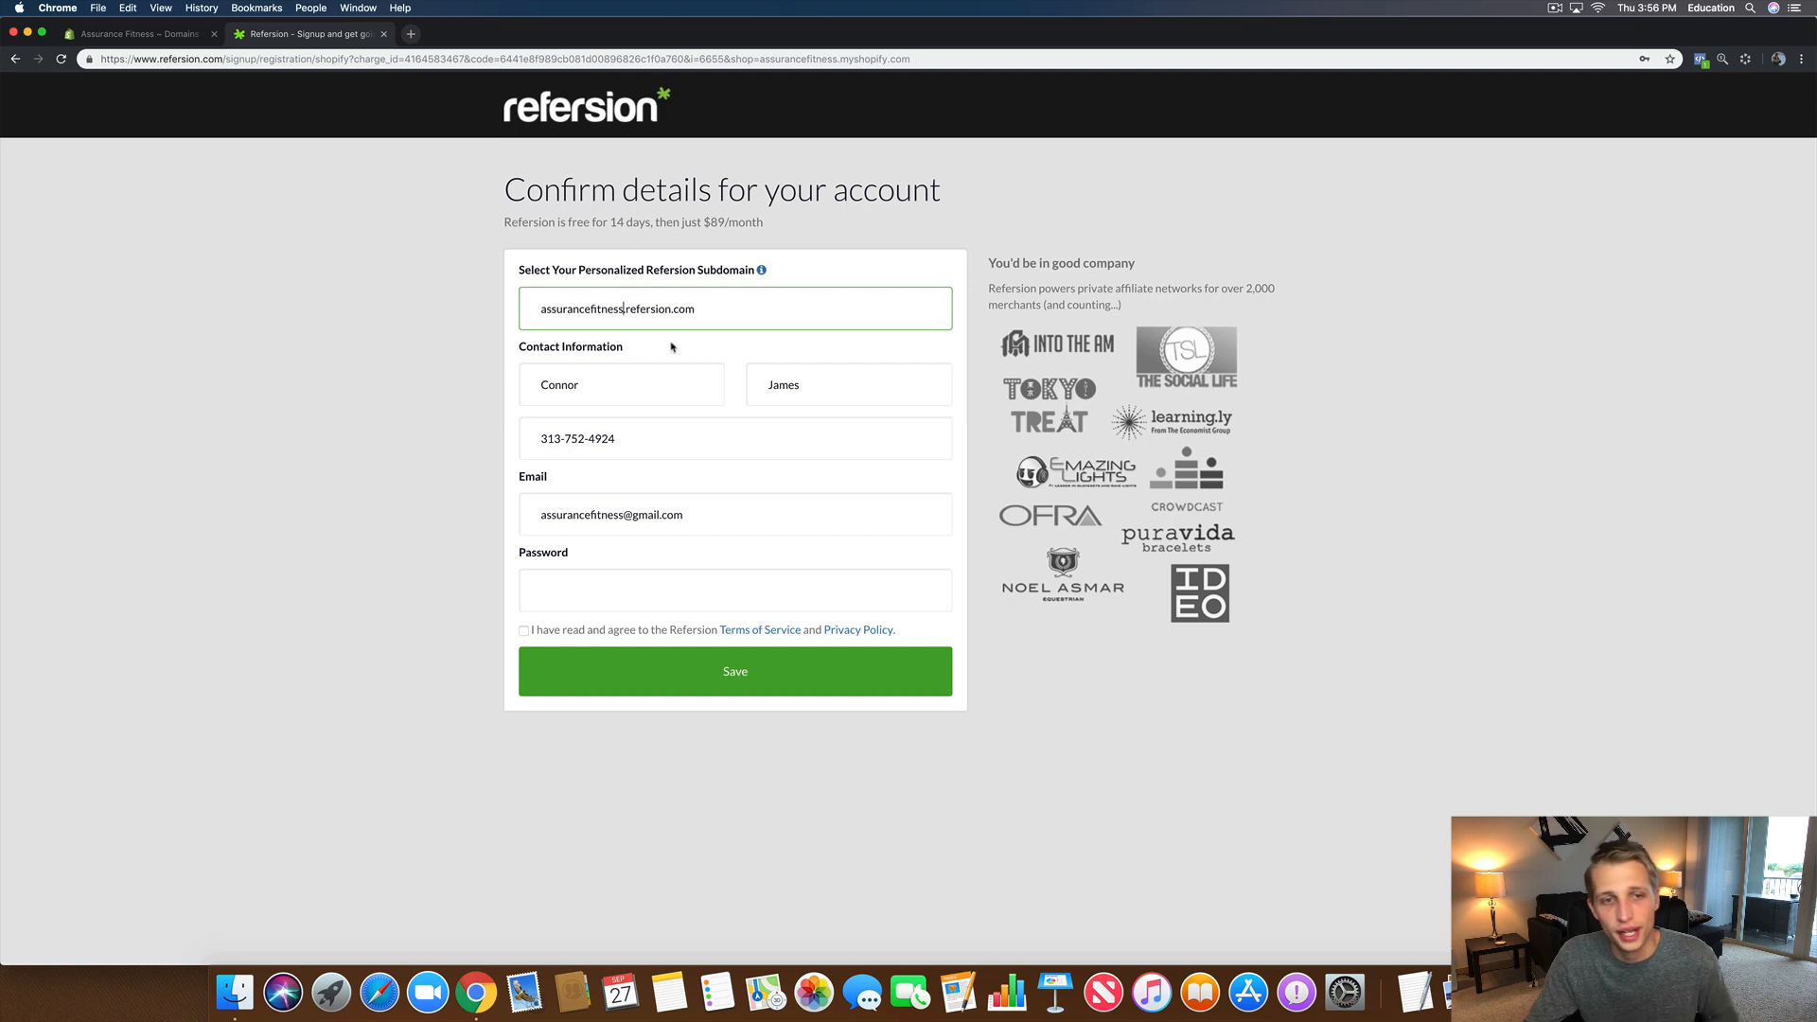
left_click(601, 391)
left_click(851, 381)
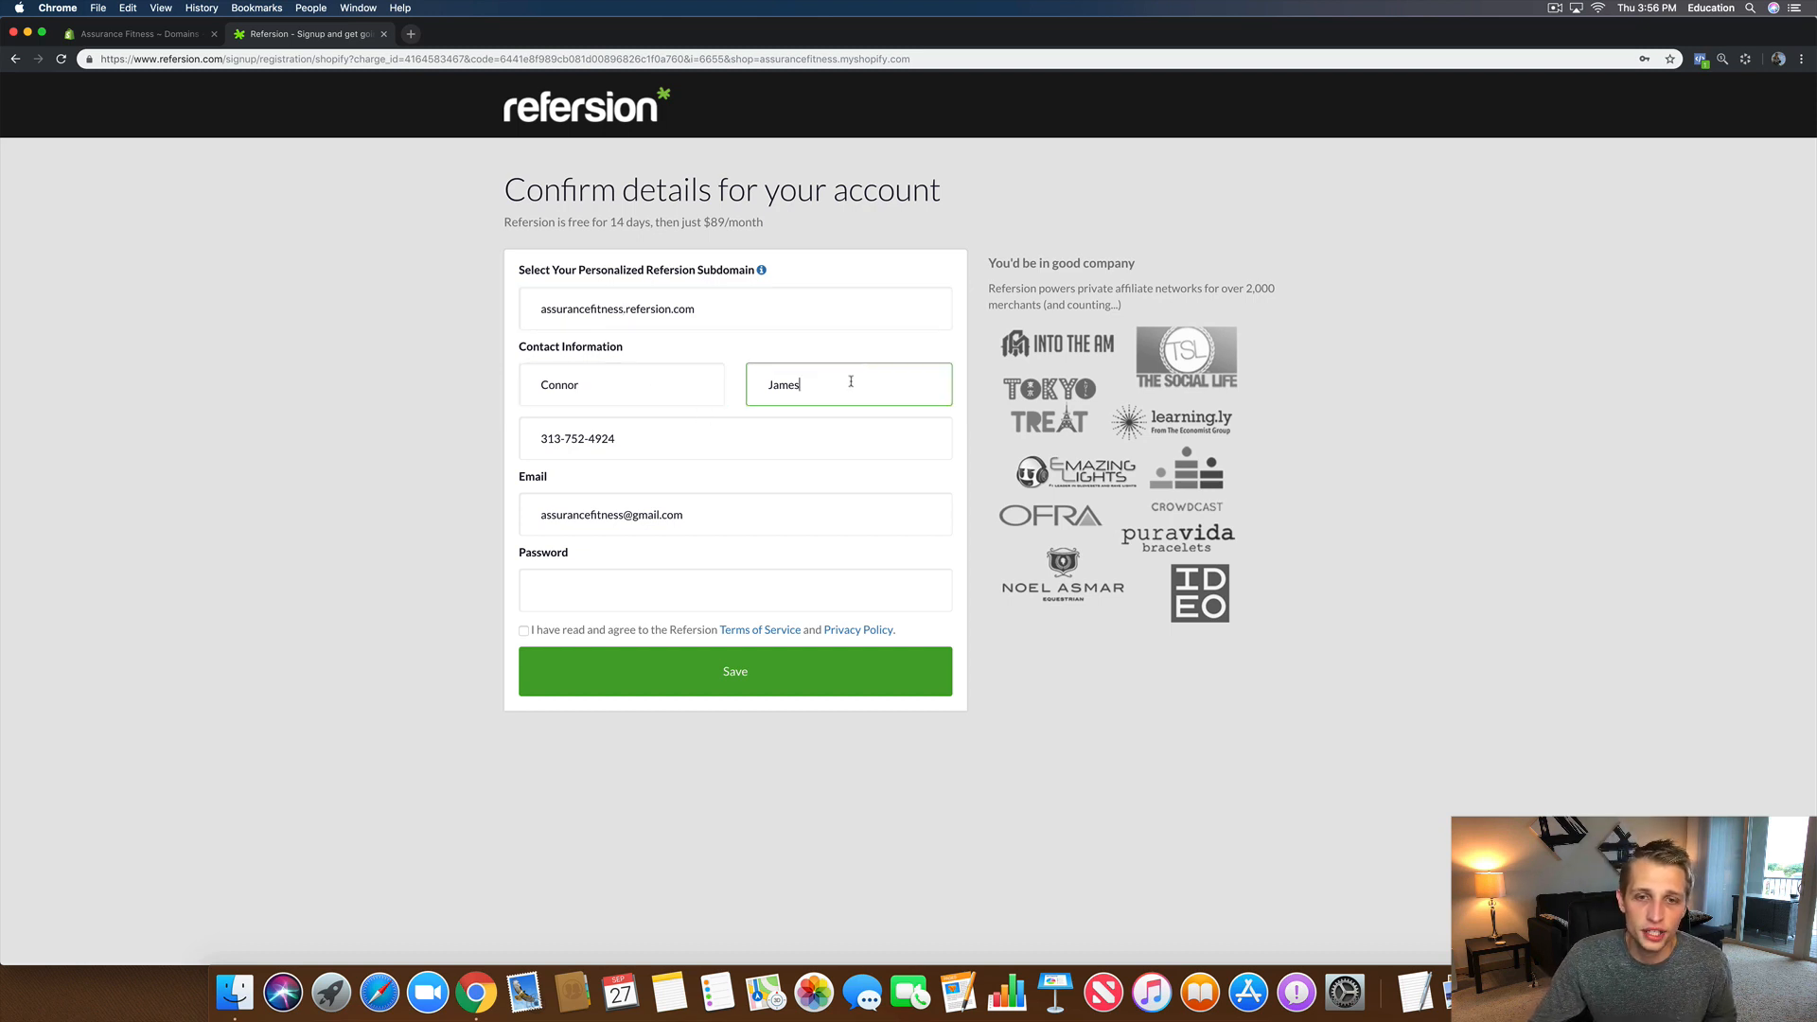
left_click(620, 439)
left_click_drag(620, 440, 509, 446)
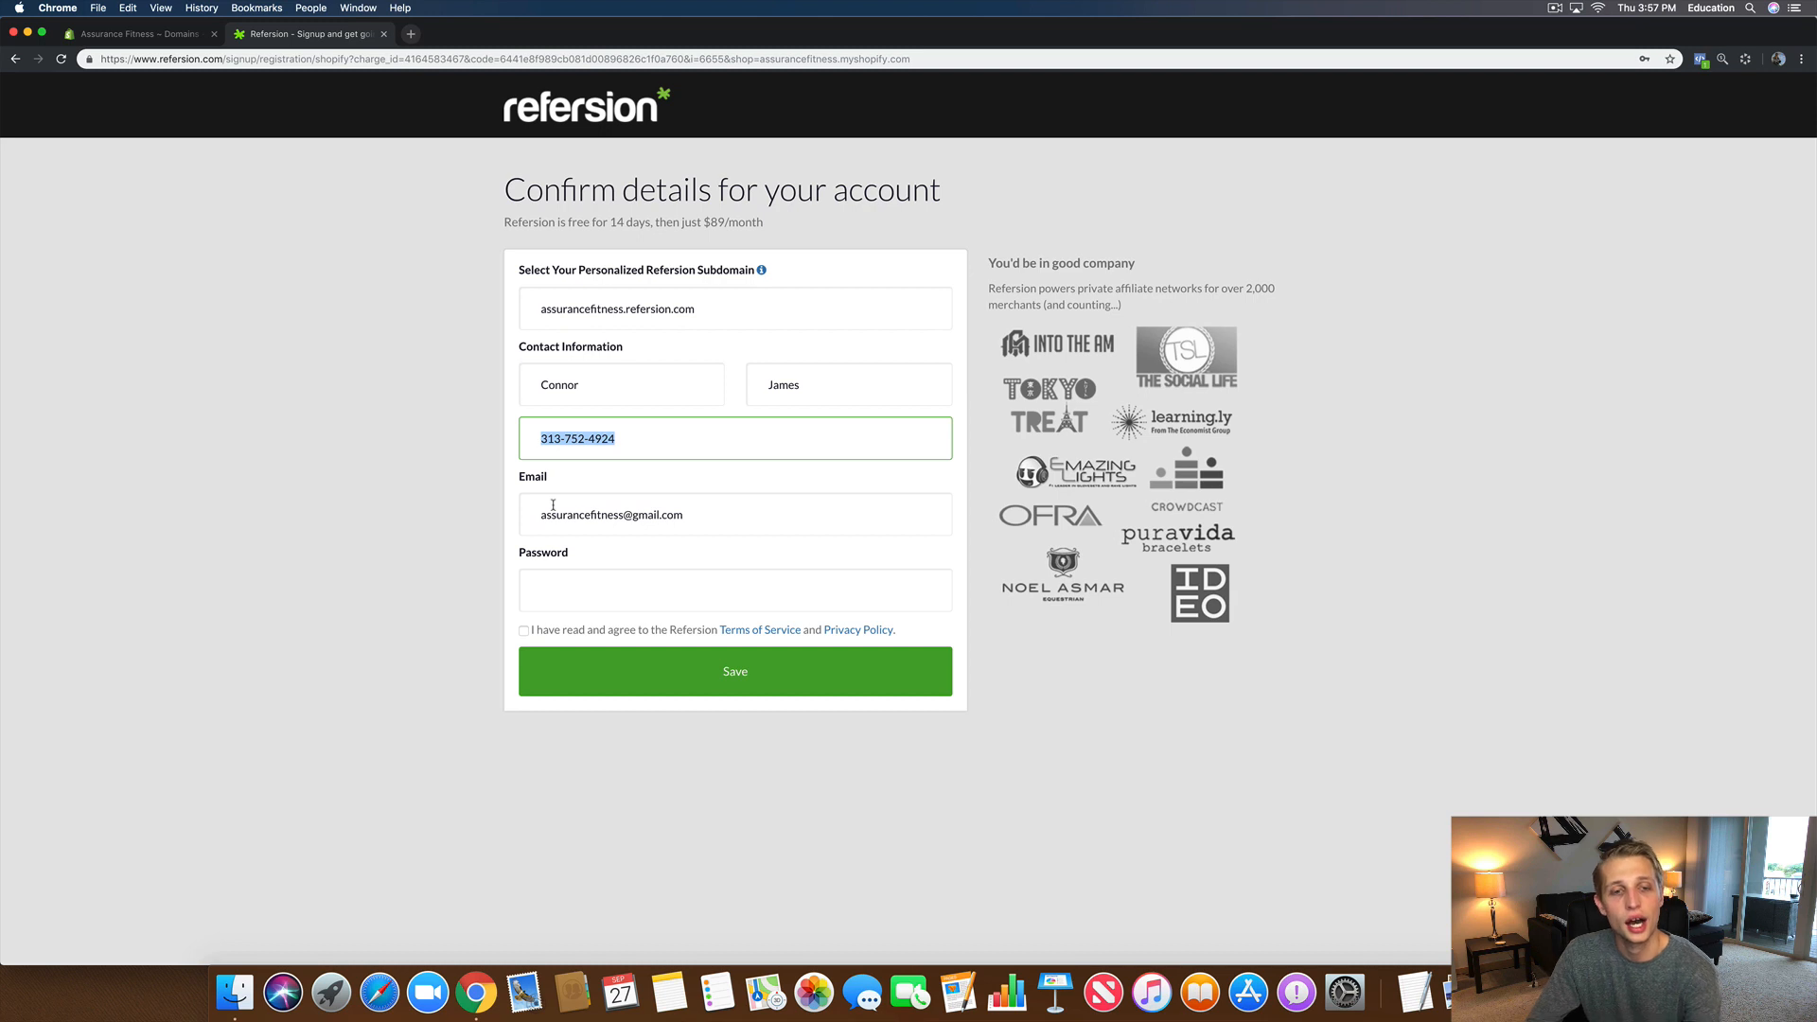
Step: Enter an account password, accept the terms of service and privacy policy, and submit
key("Tab")
key("Tab")
type("•")
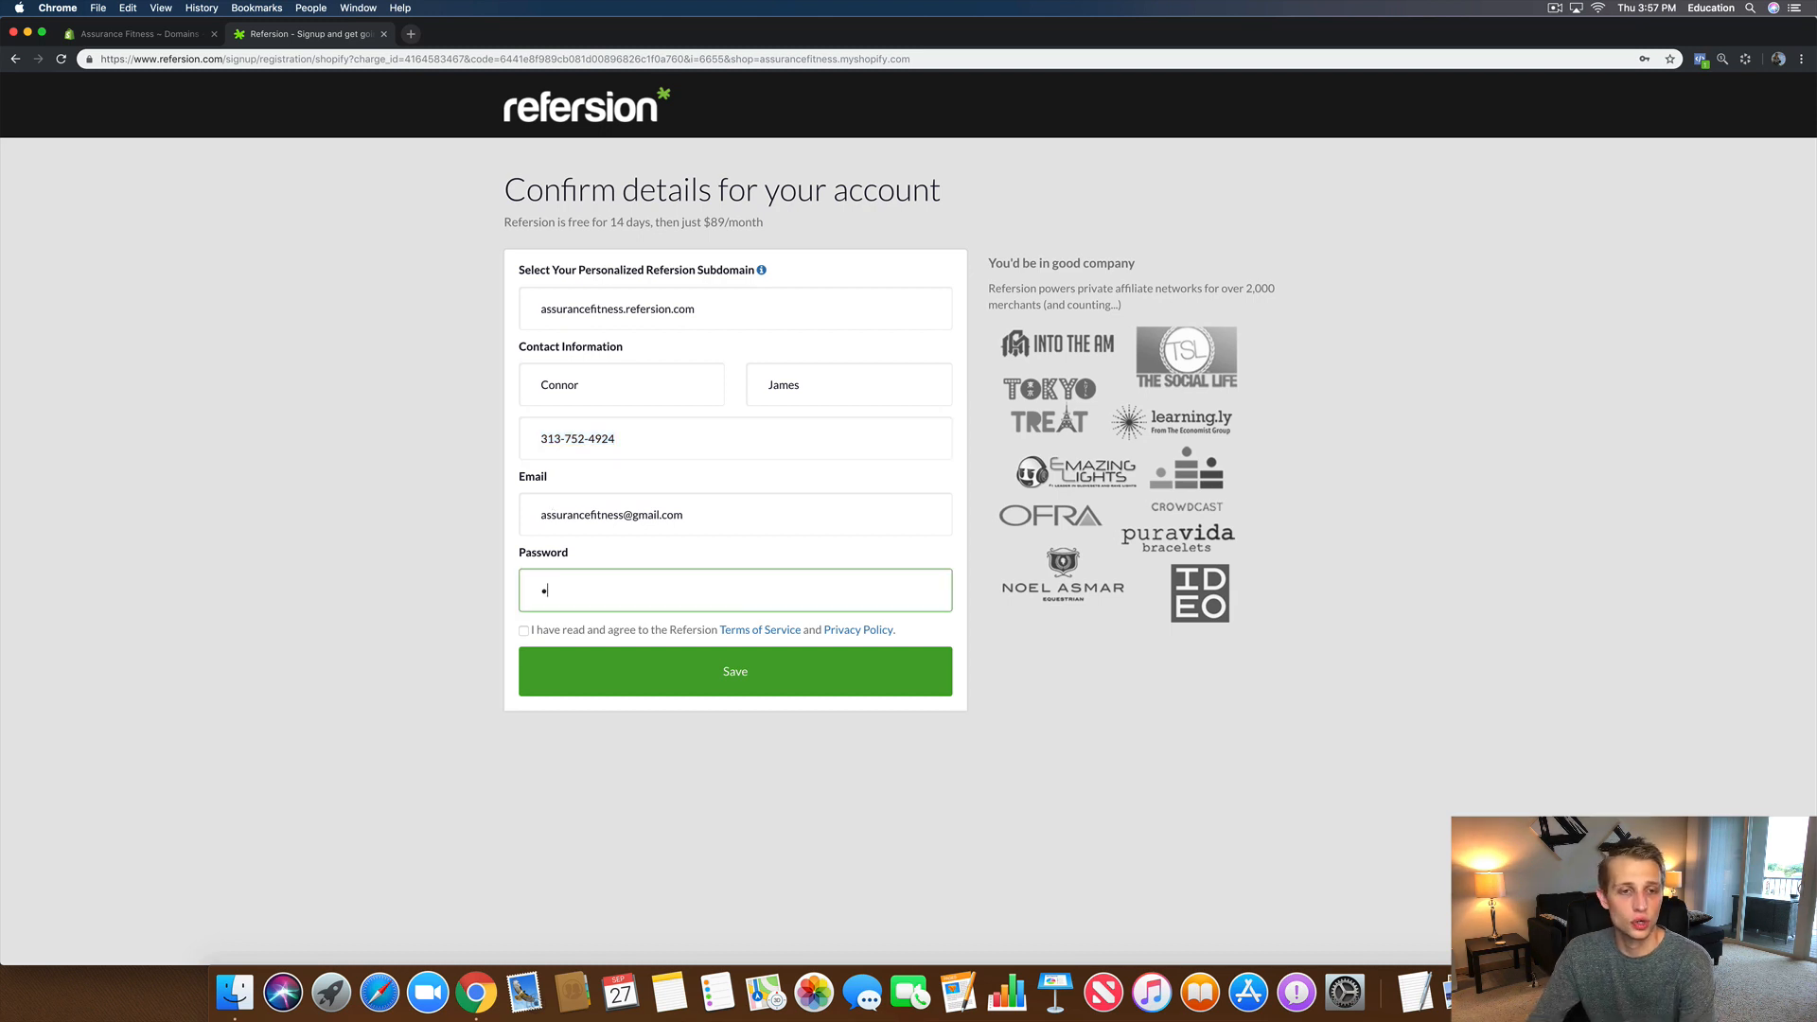
type("••••••••")
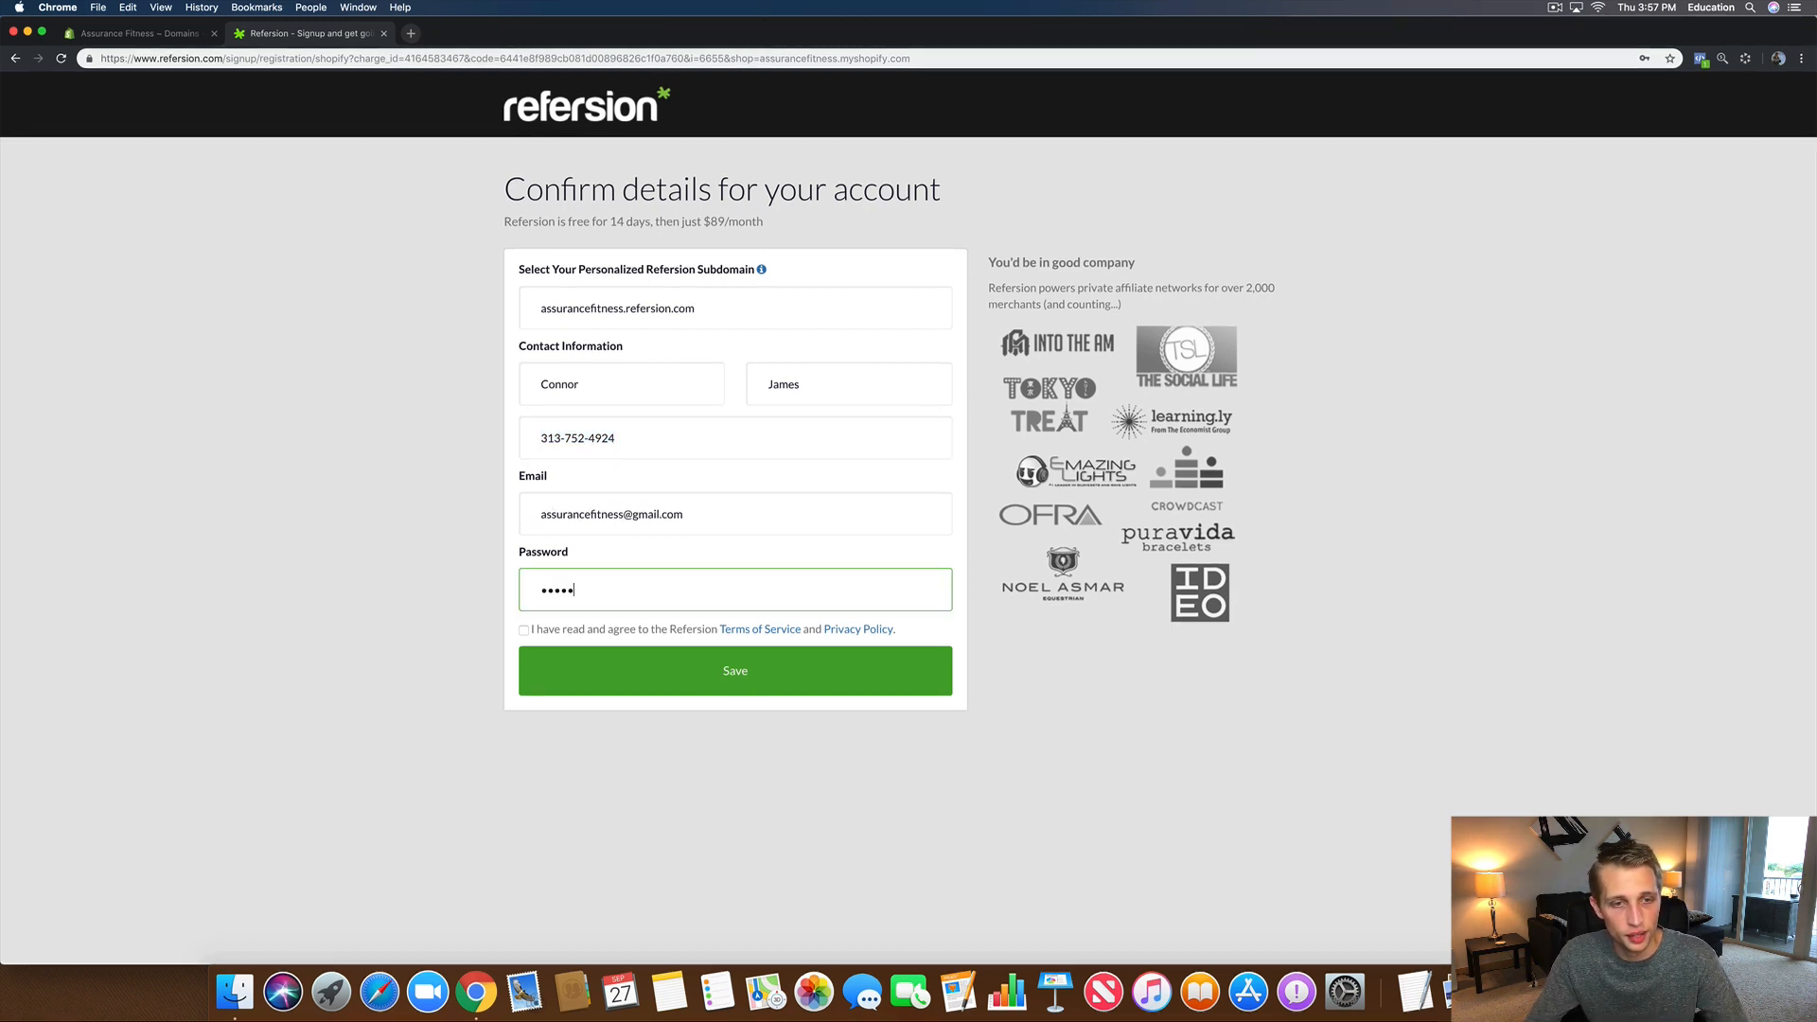
left_click(524, 631)
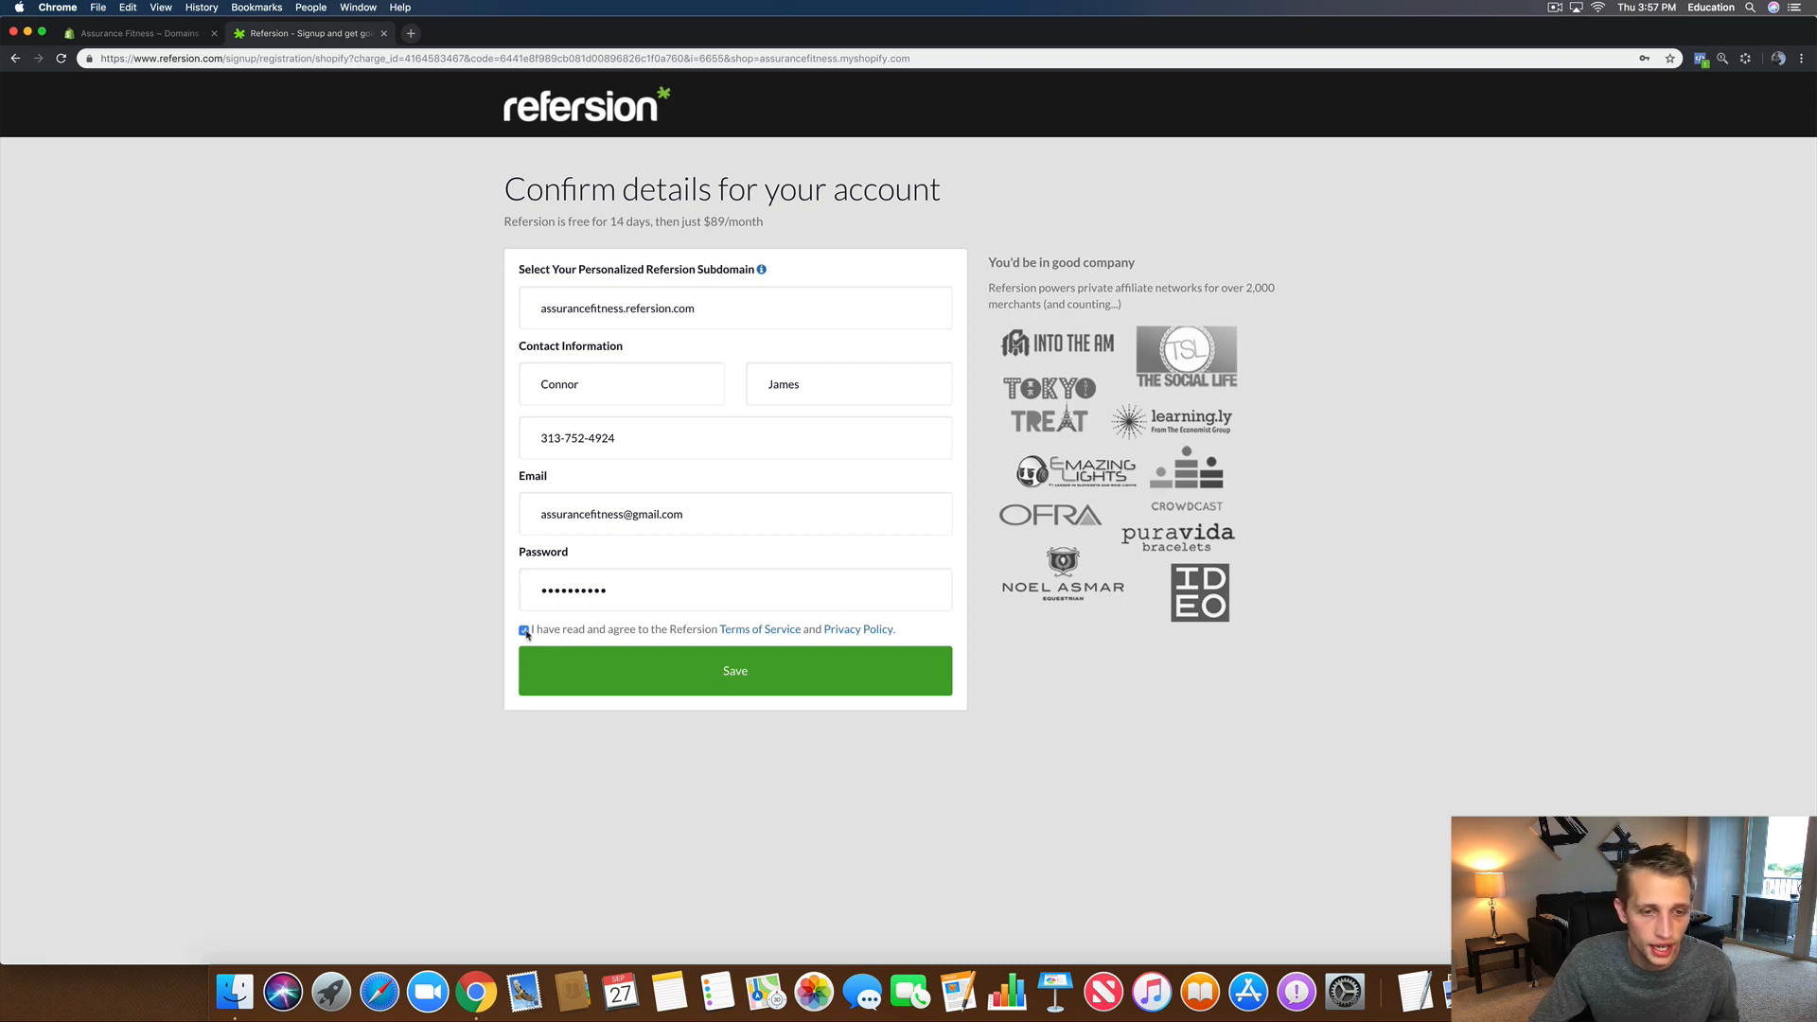
left_click(737, 678)
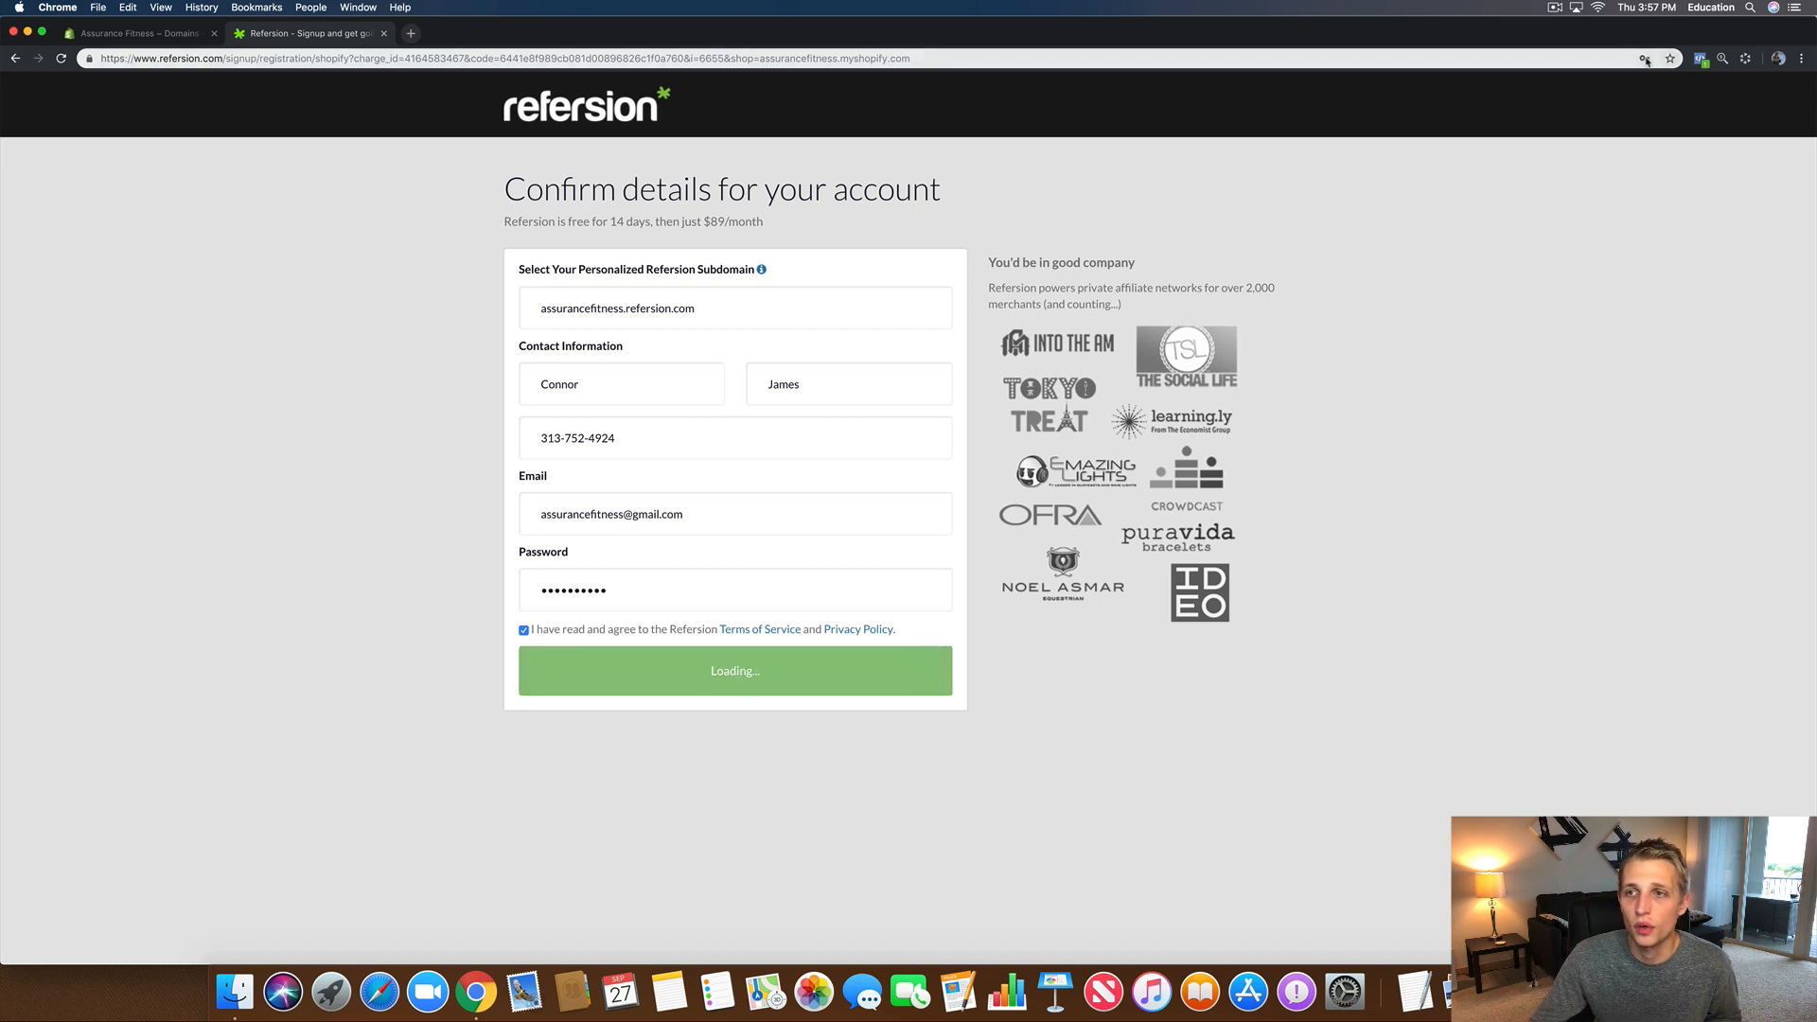
Step: Save the password in Chrome, continue setup, and set the industry to Sports, fitness, and outdoors
left_click(1644, 177)
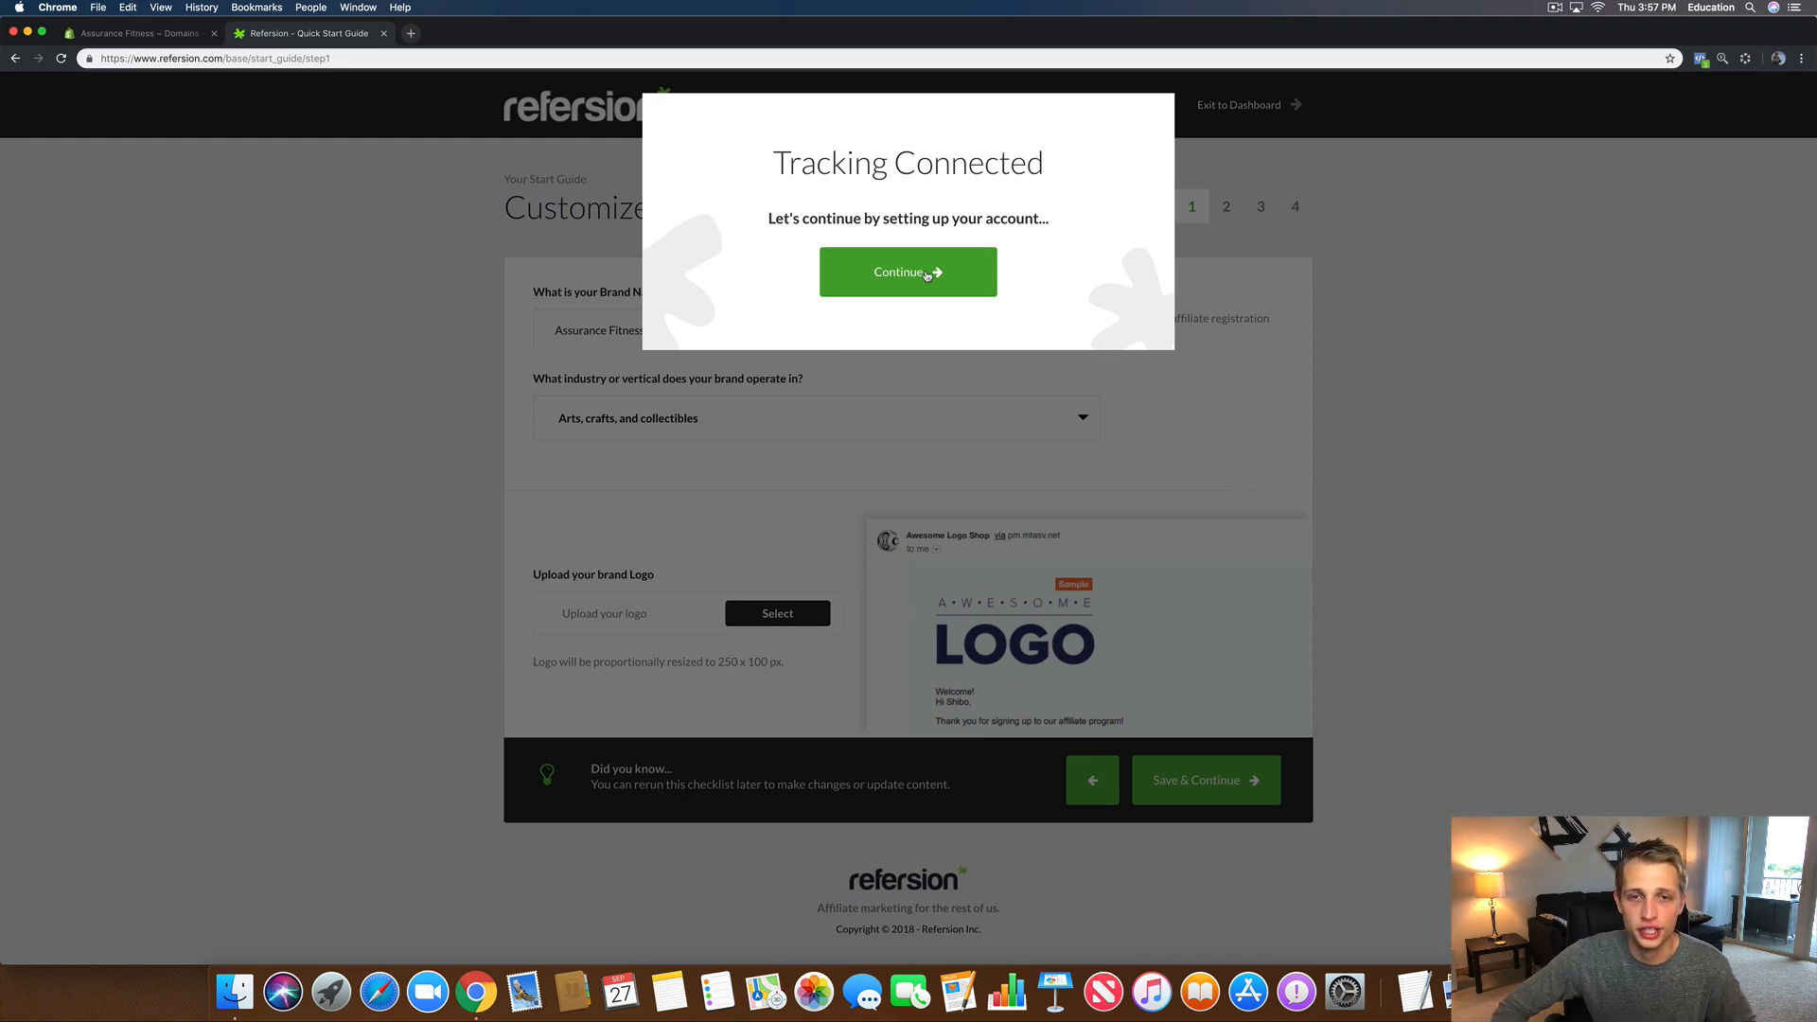
left_click(928, 275)
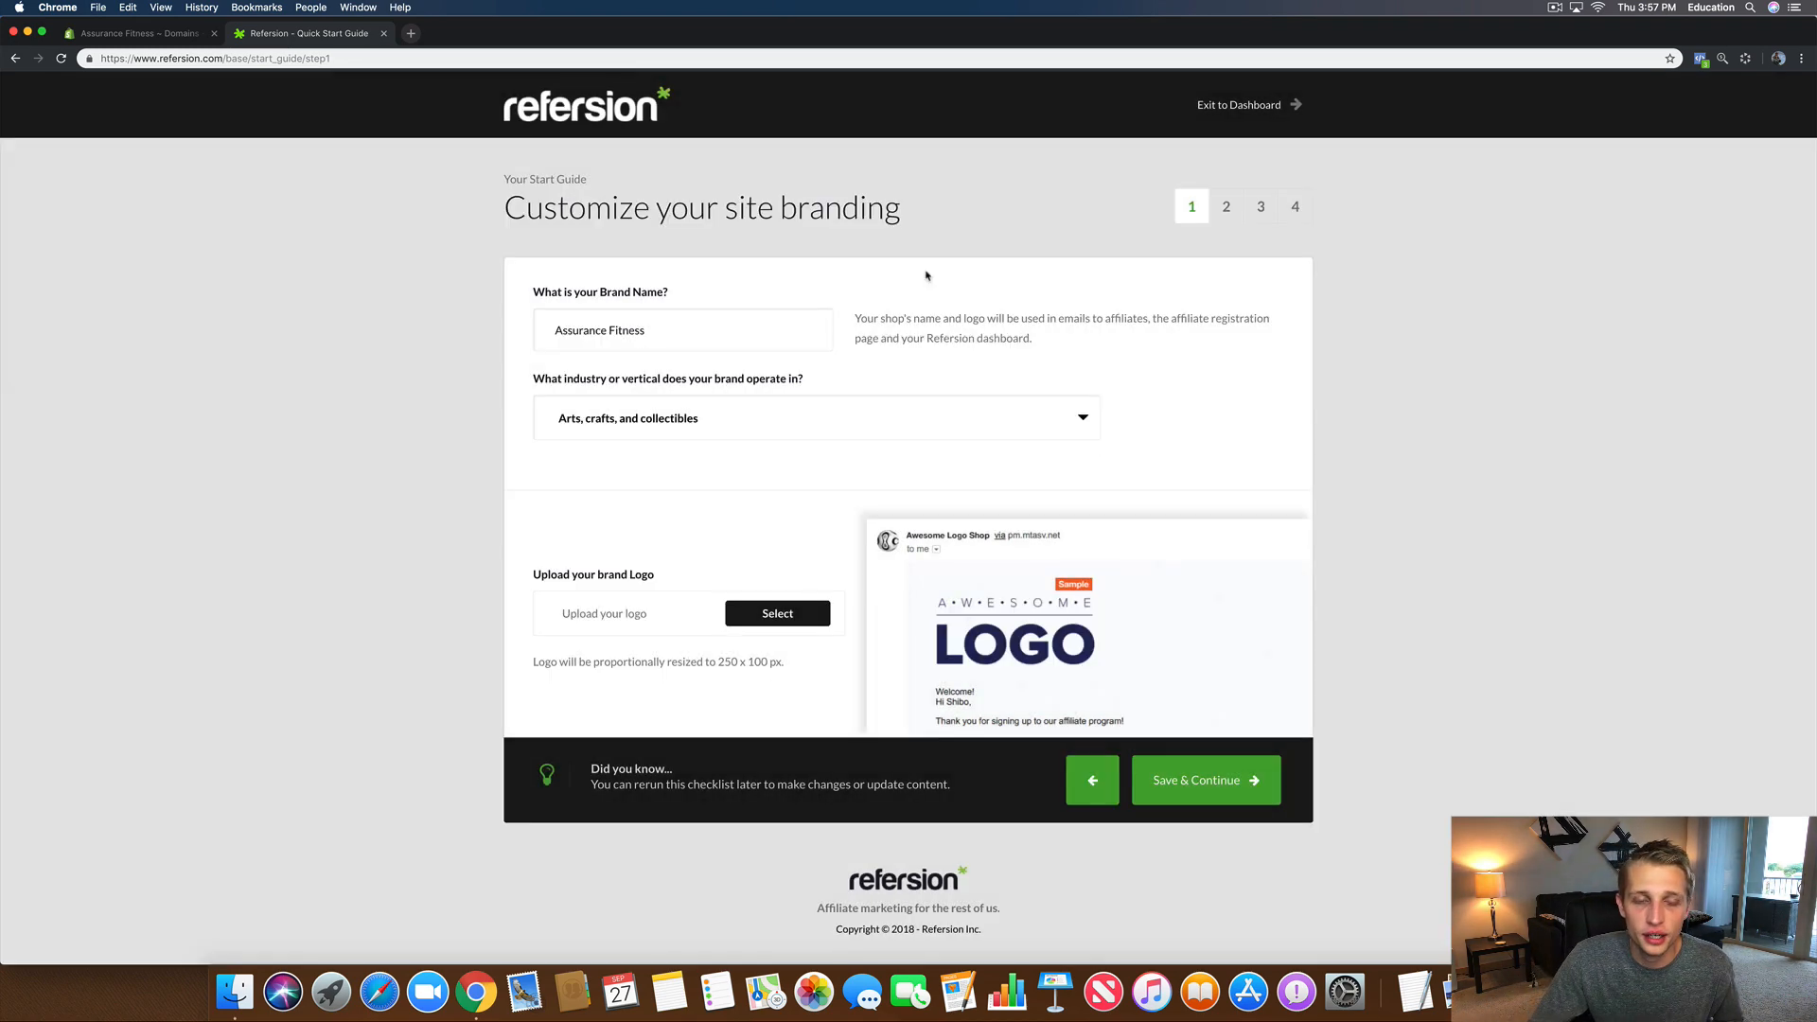
left_click(719, 417)
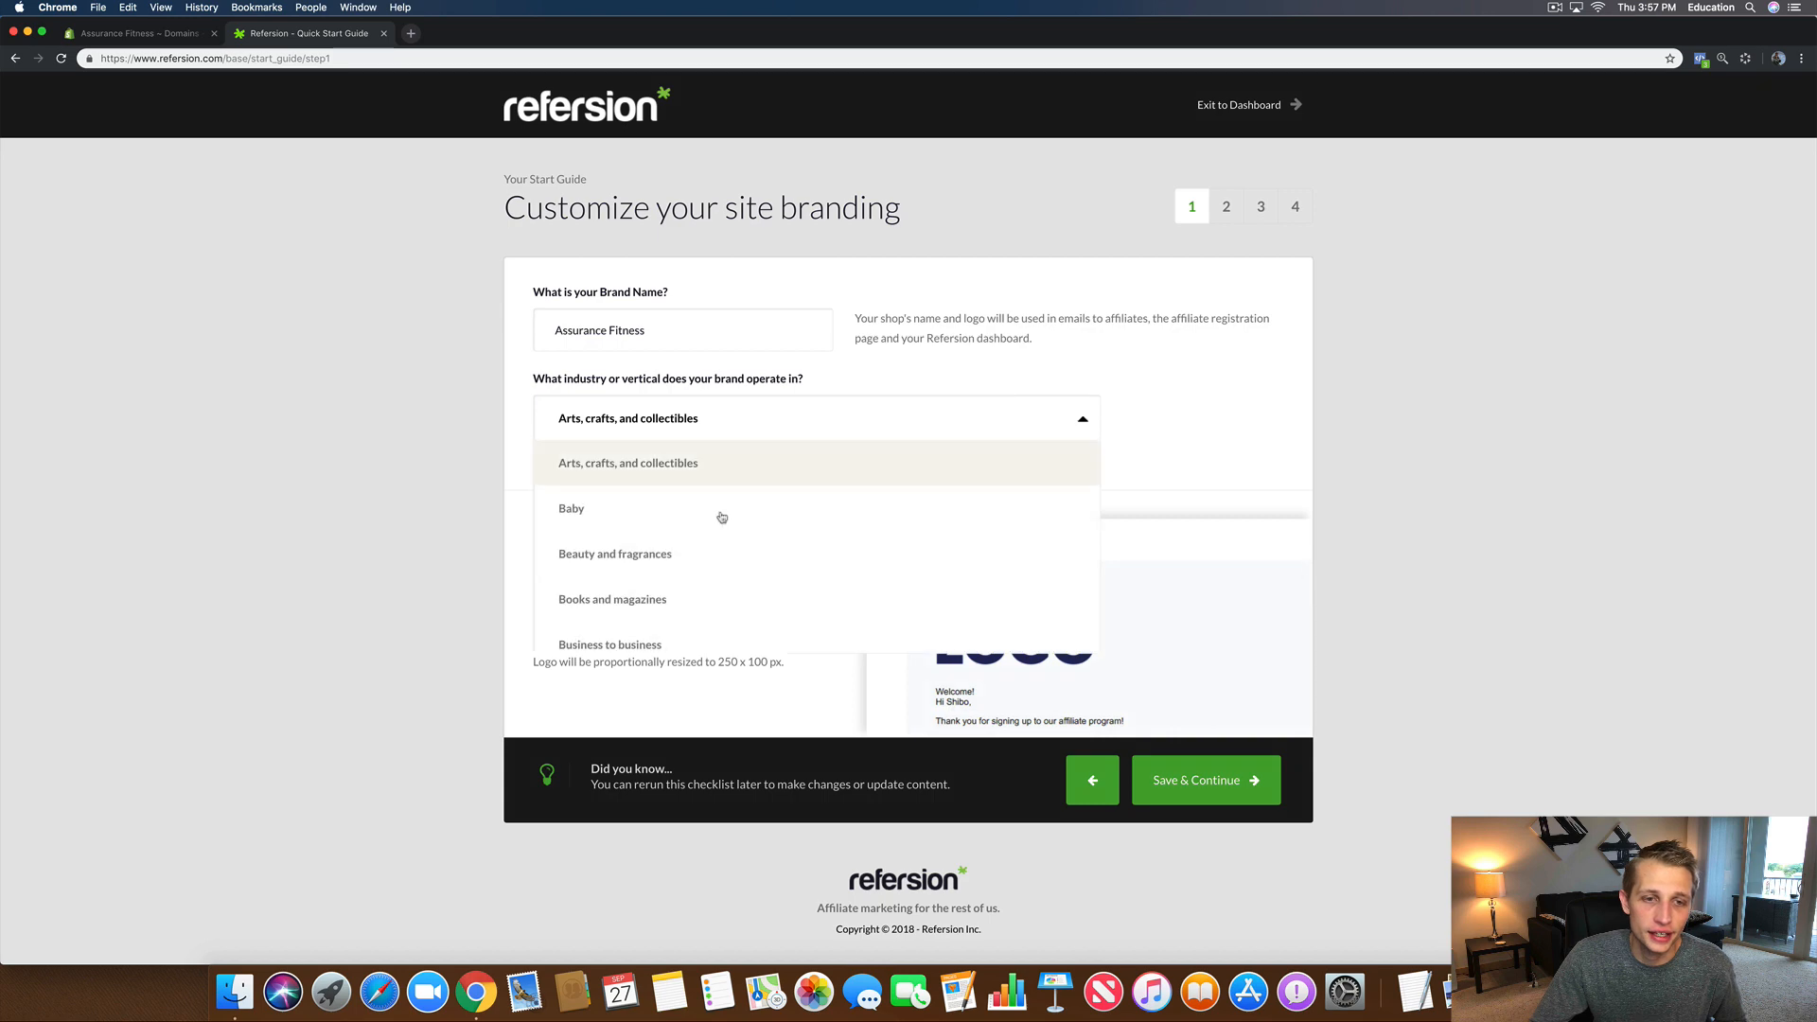
scroll(712, 615, "down", 1)
scroll(714, 623, "down", 3)
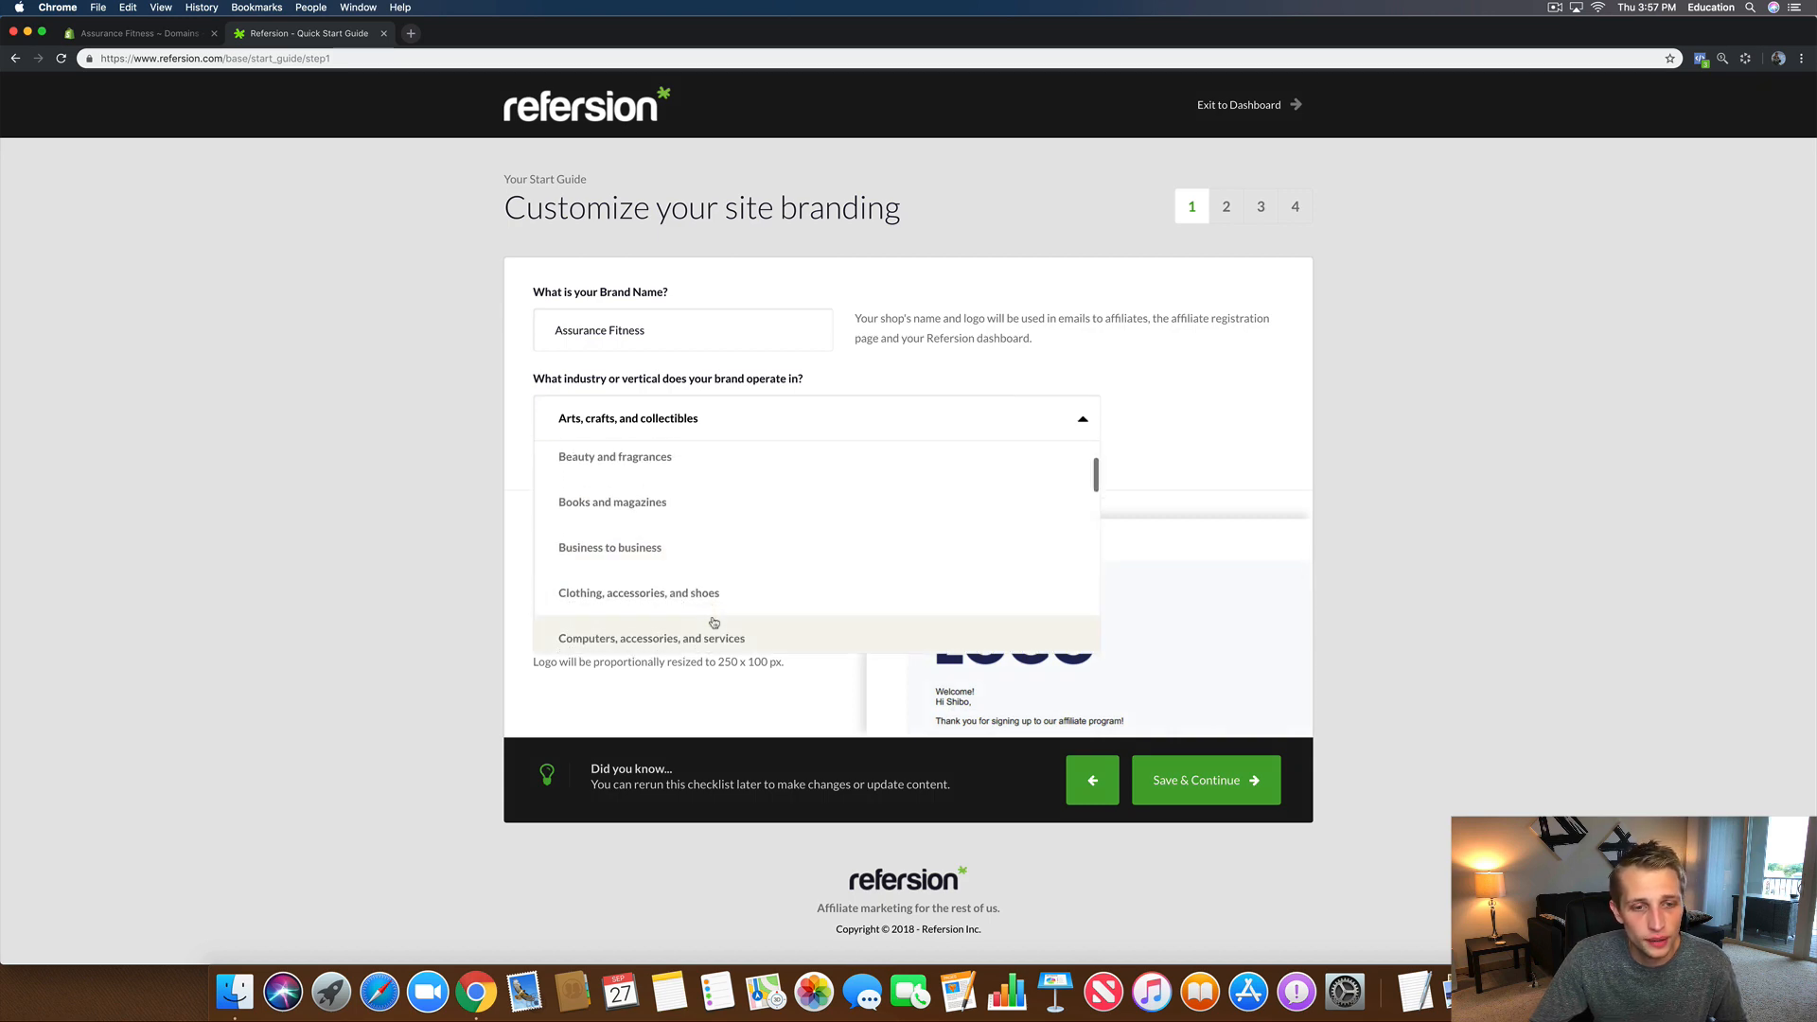
scroll(713, 622, "down", 4)
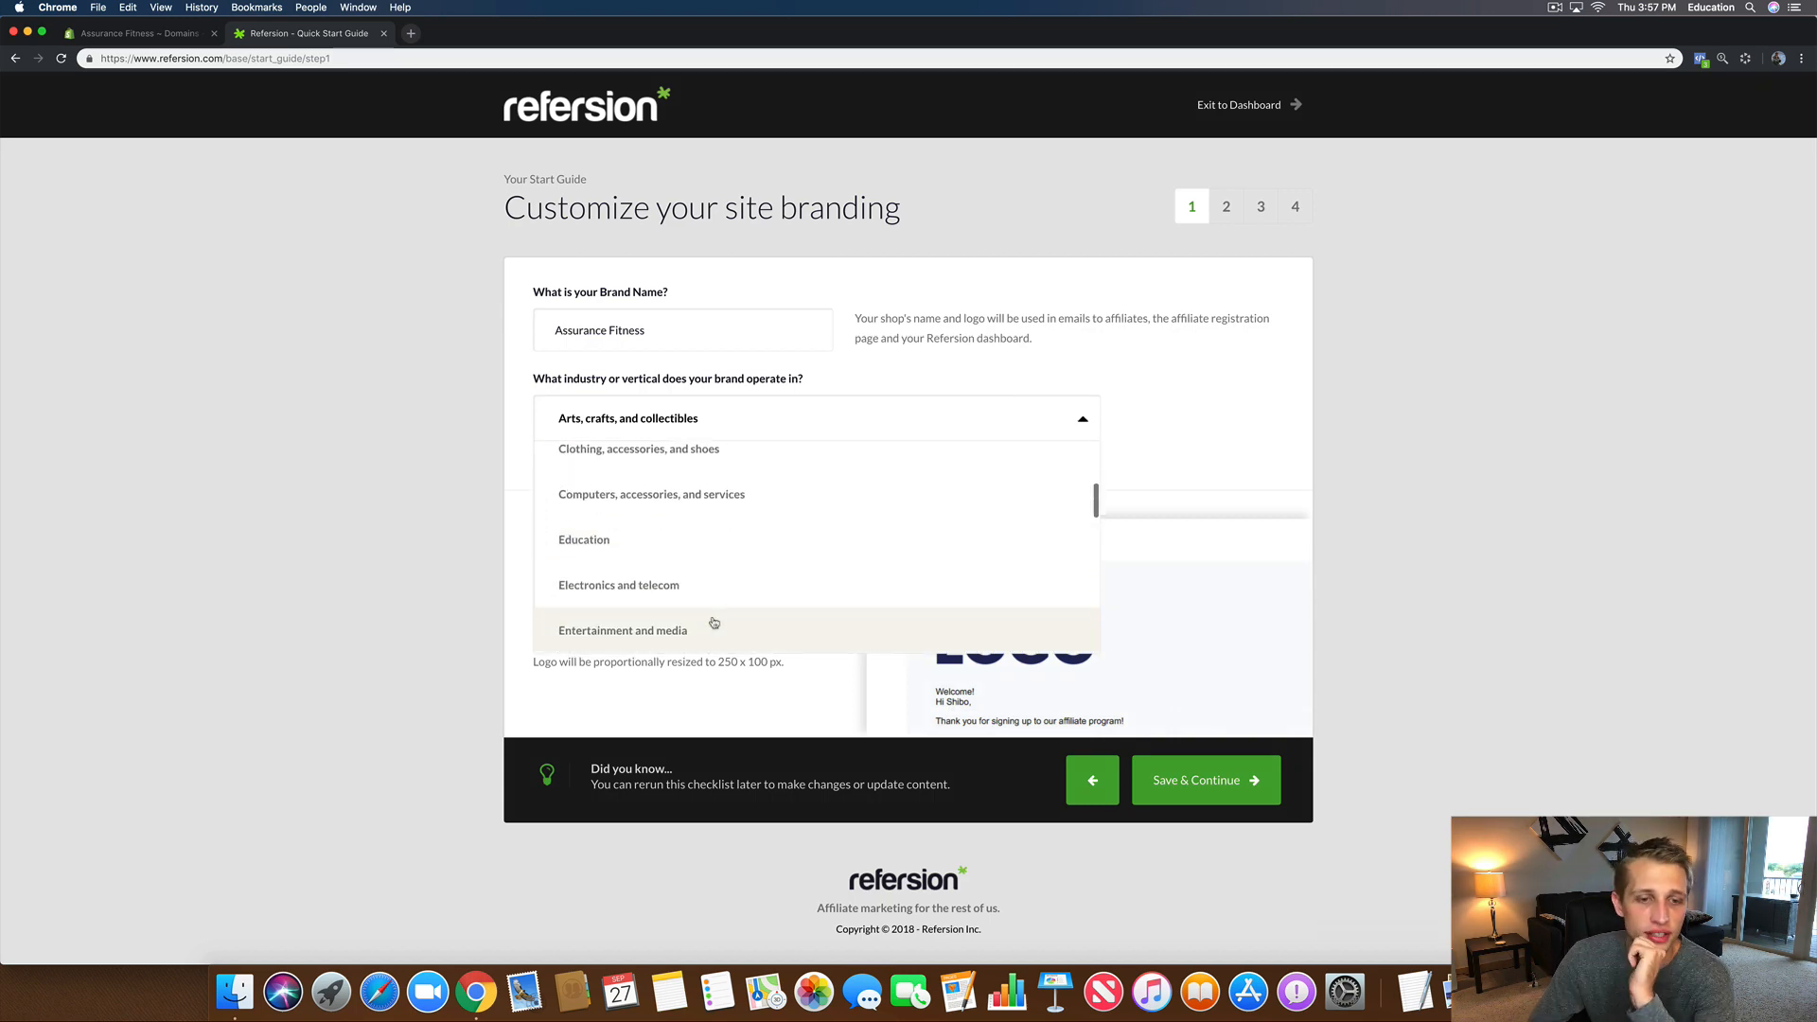
scroll(713, 623, "down", 3)
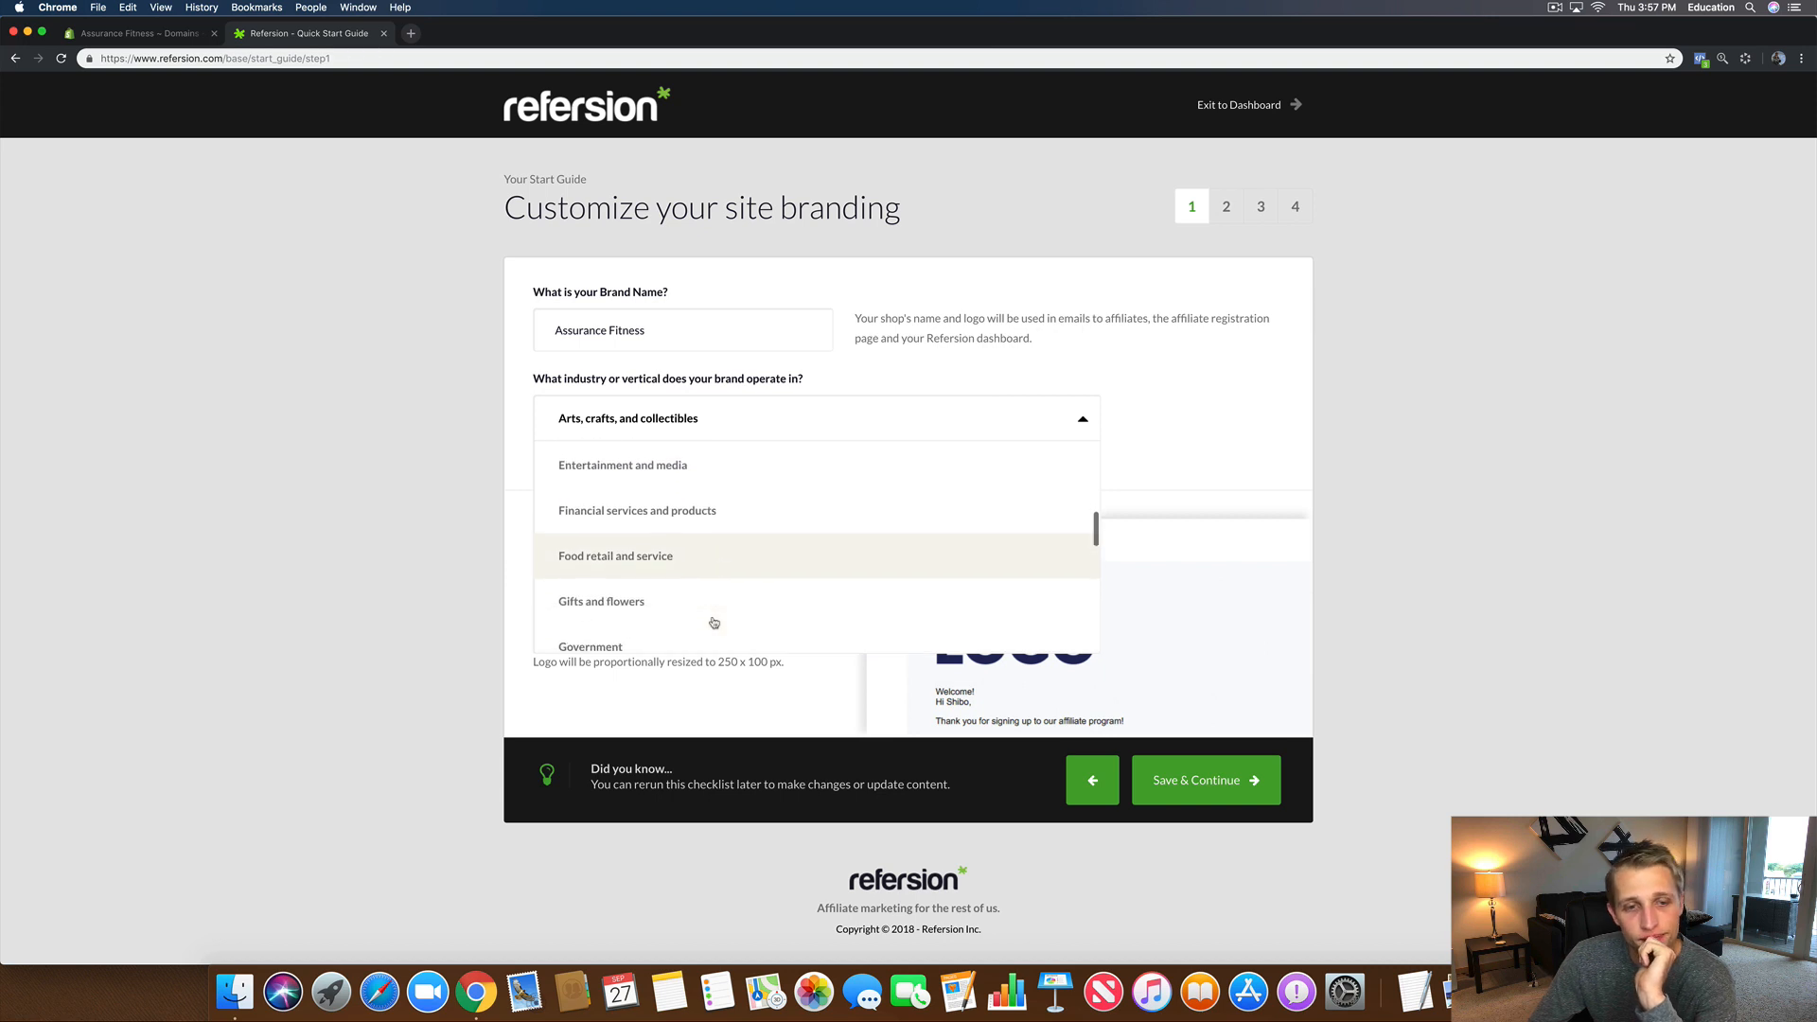
scroll(714, 623, "down", 4)
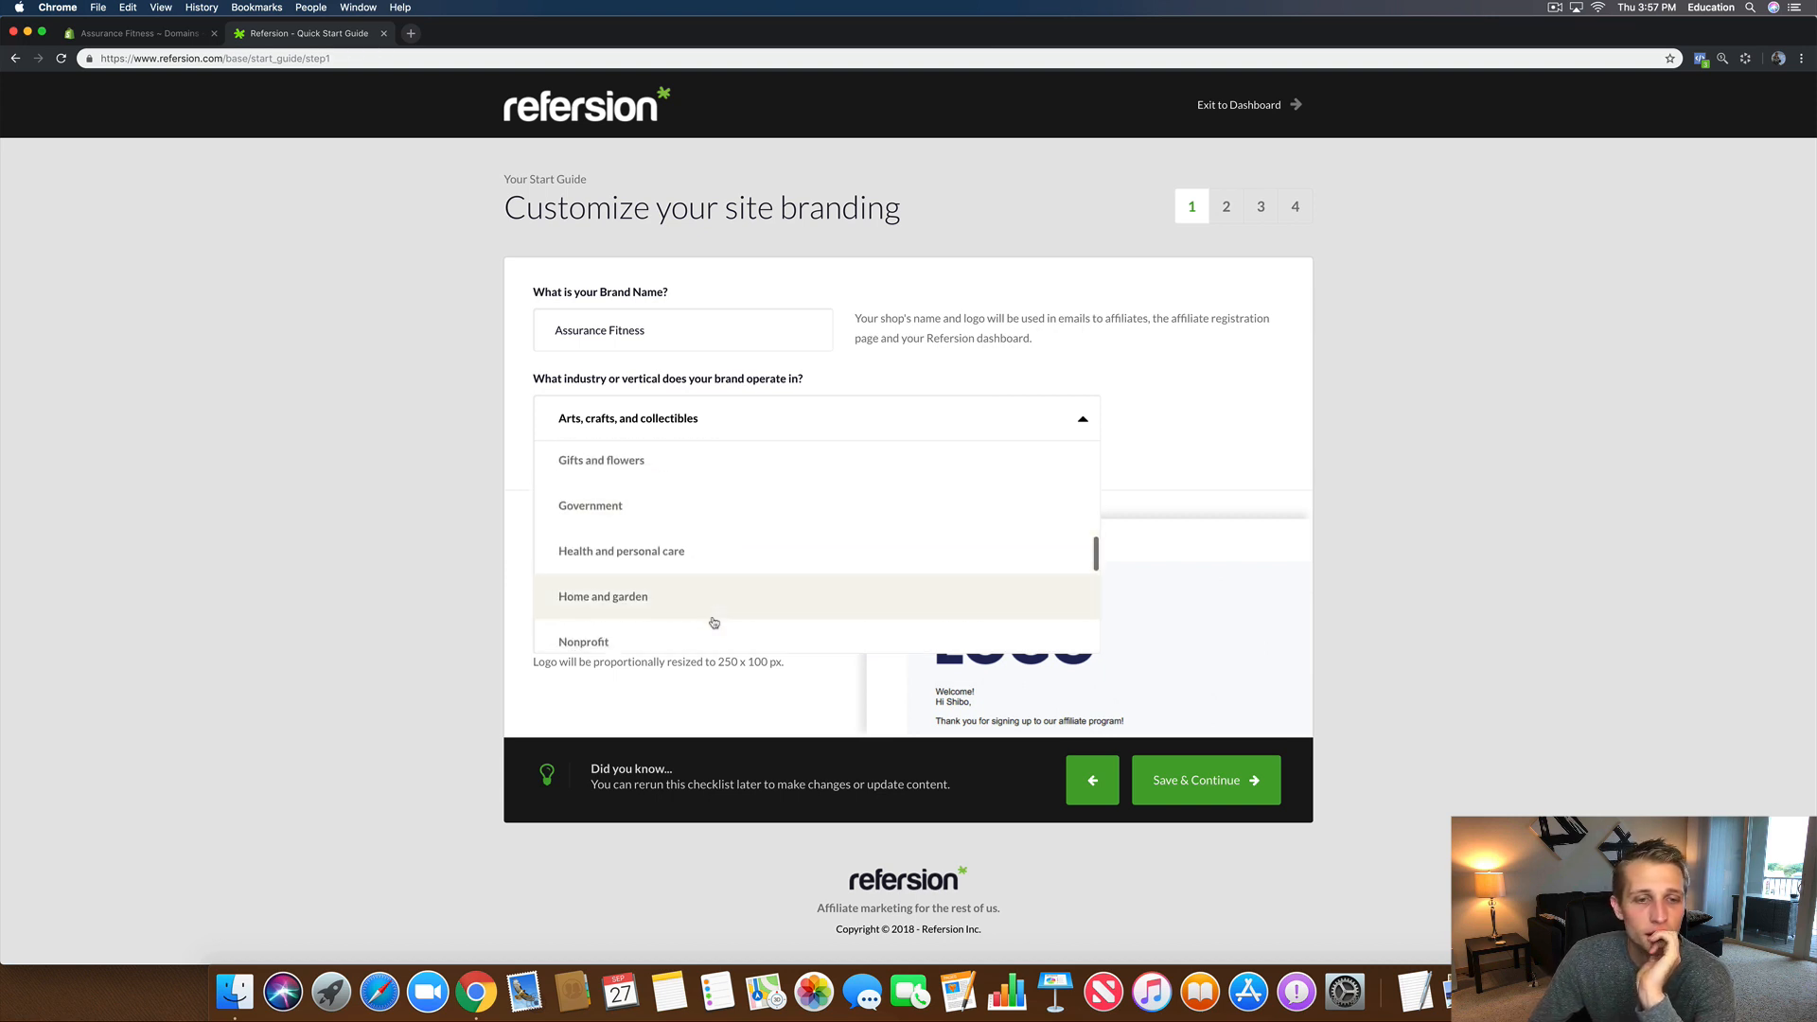
scroll(714, 623, "down", 4)
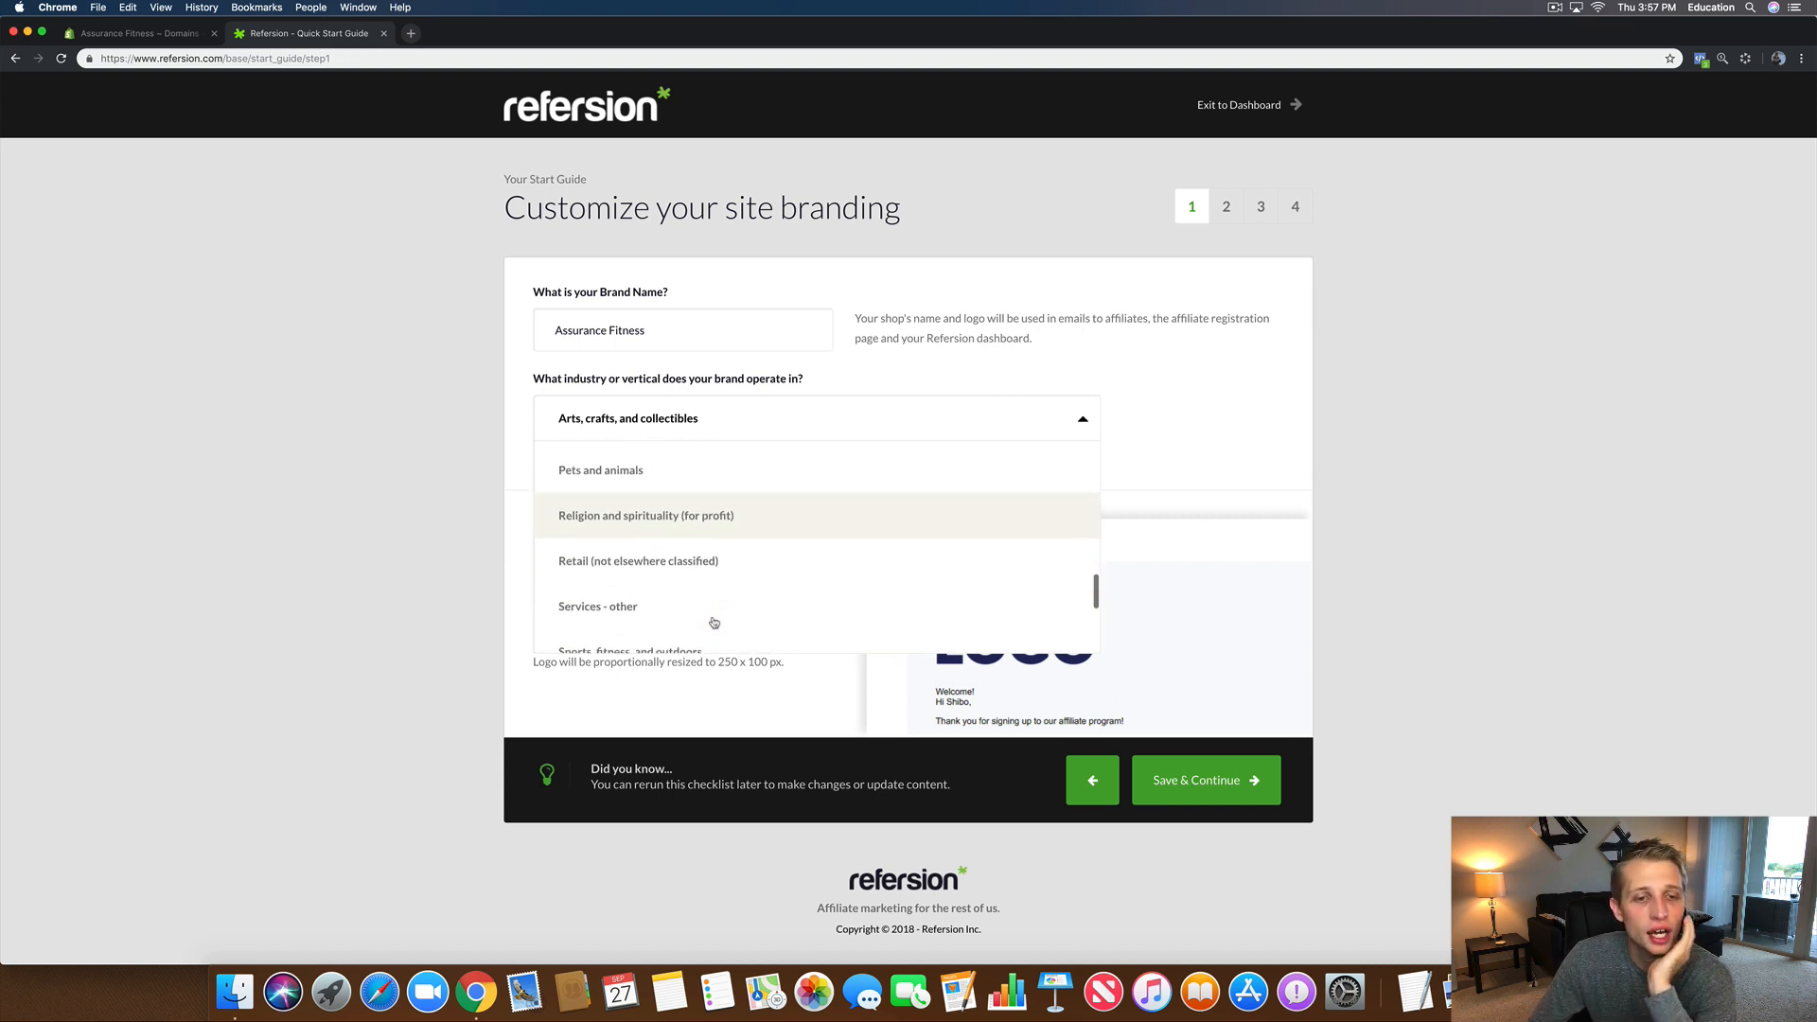
left_click(671, 559)
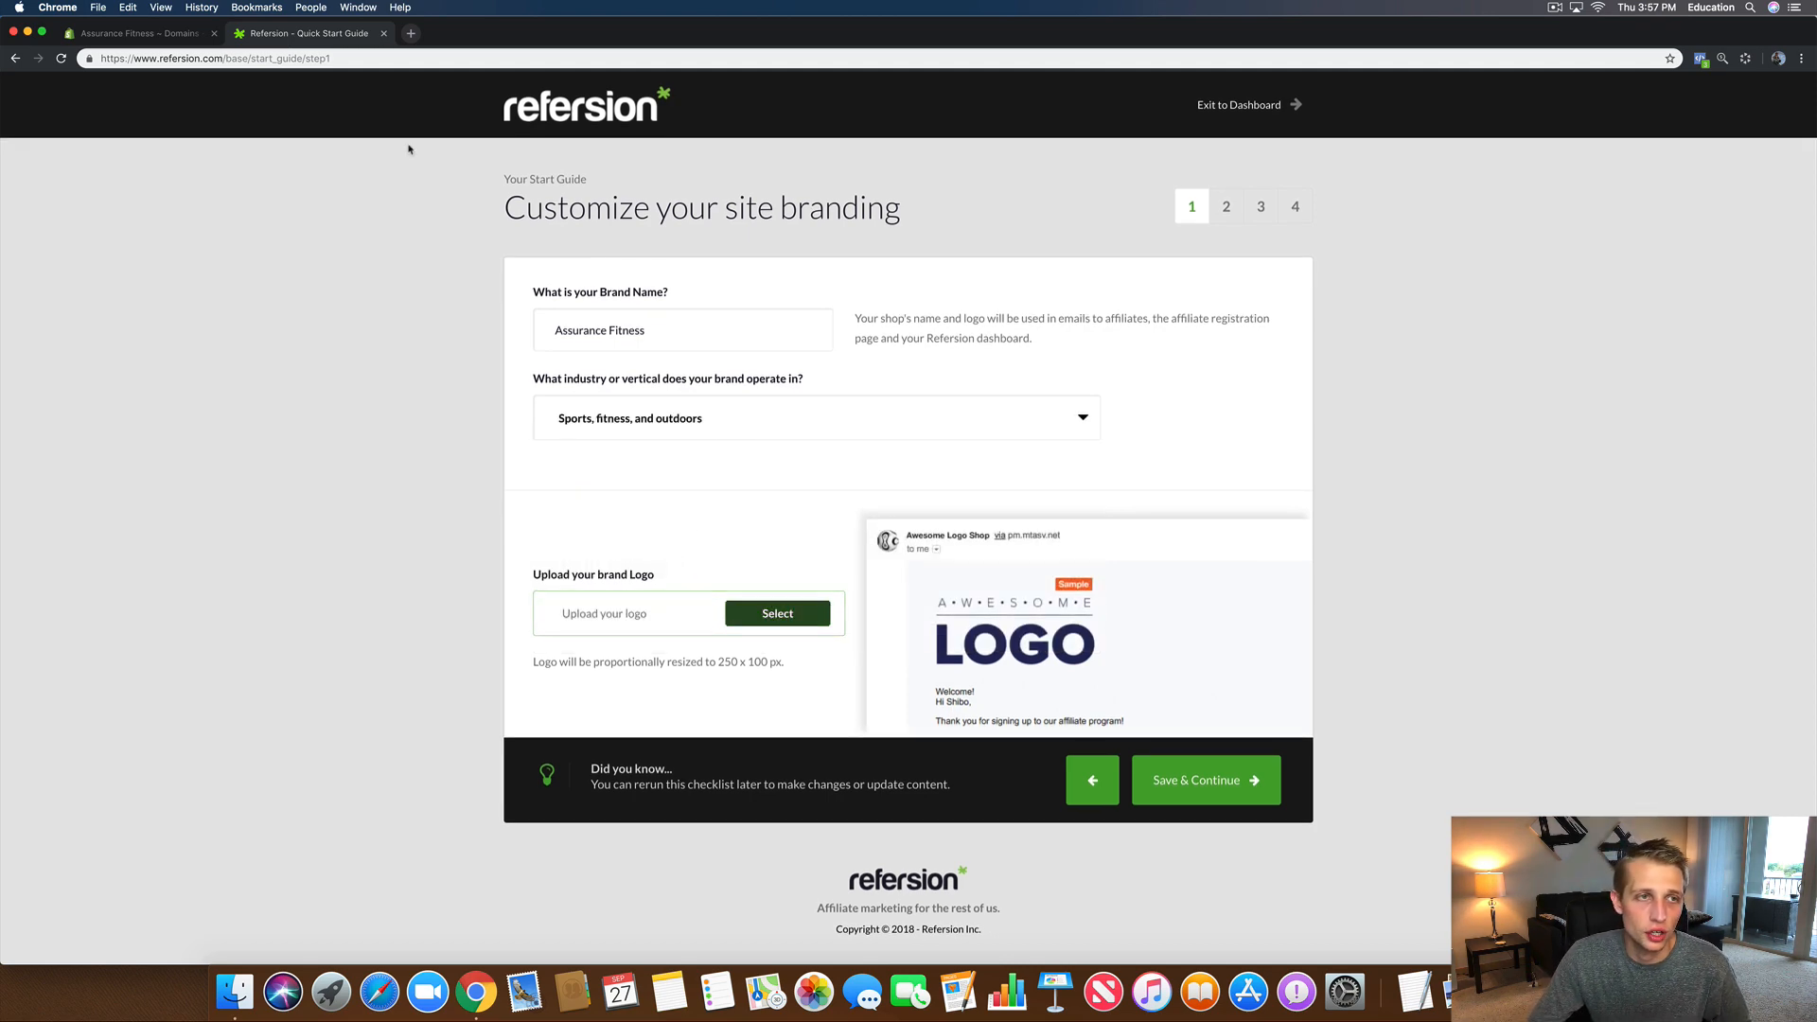
left_click(142, 33)
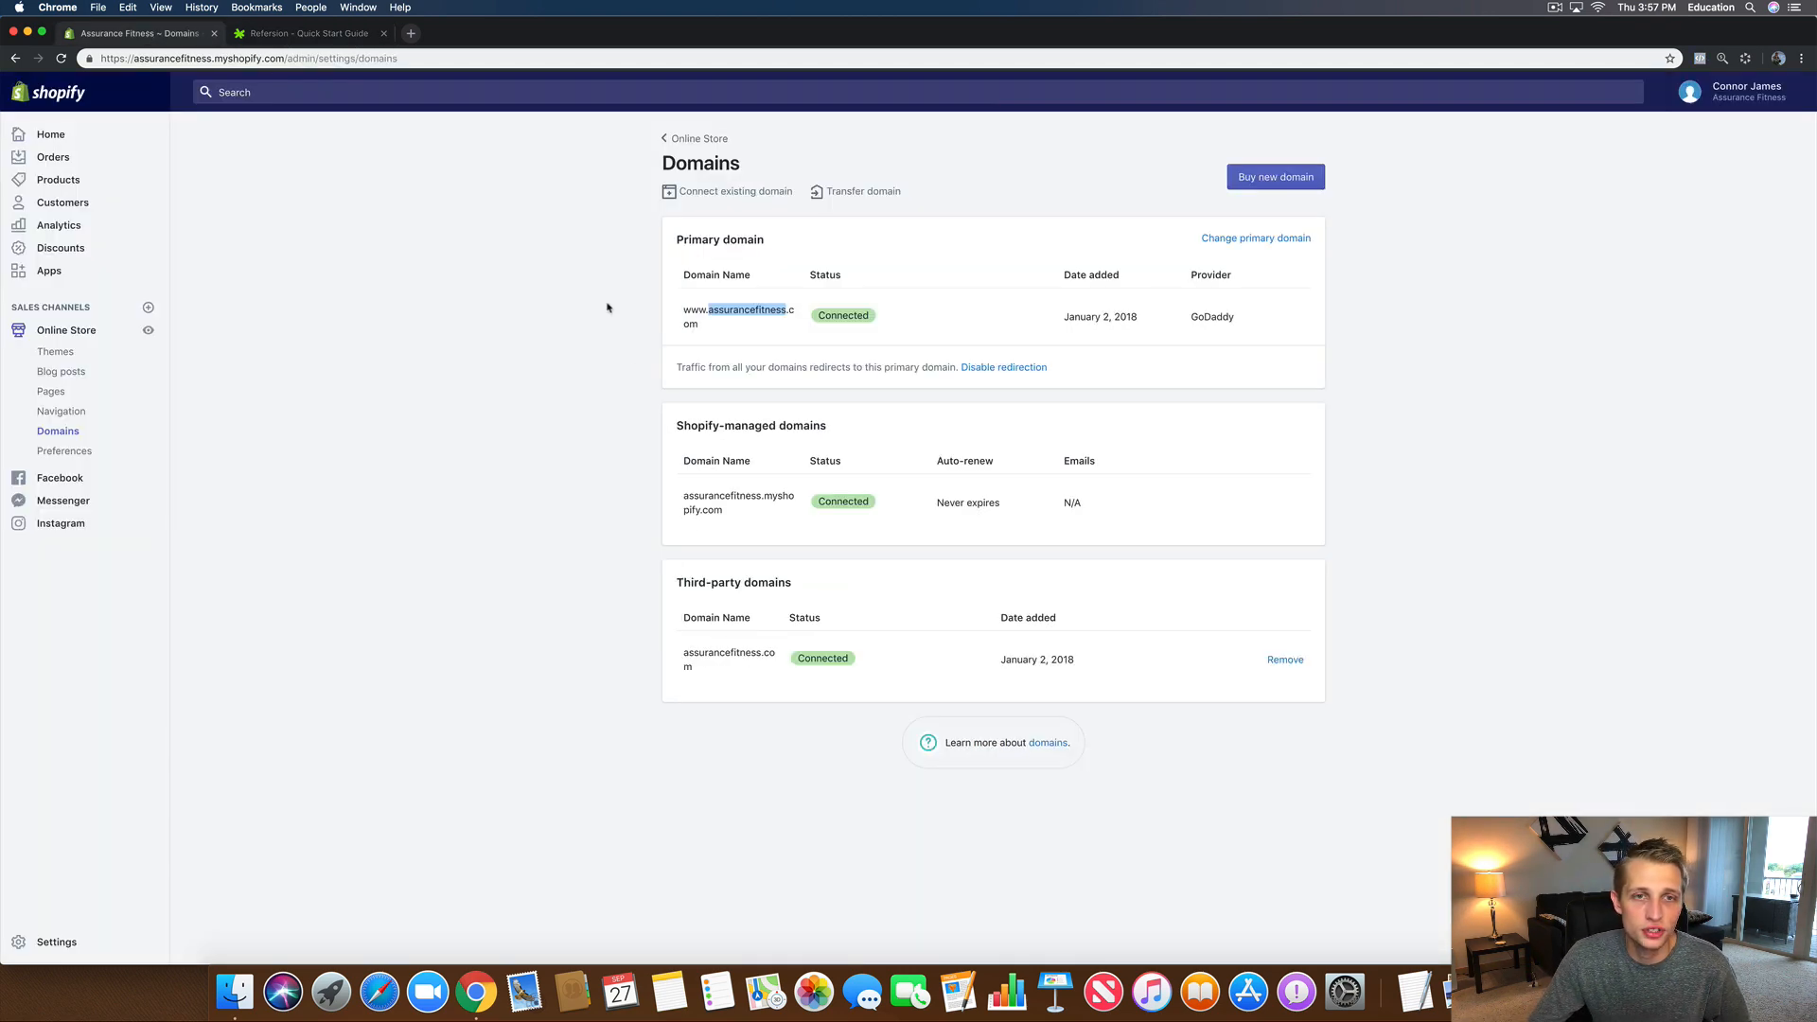
Step: Open the live storefront from Shopify's themes page and check Refersion's 250 x 100 px logo size note
left_click(66, 330)
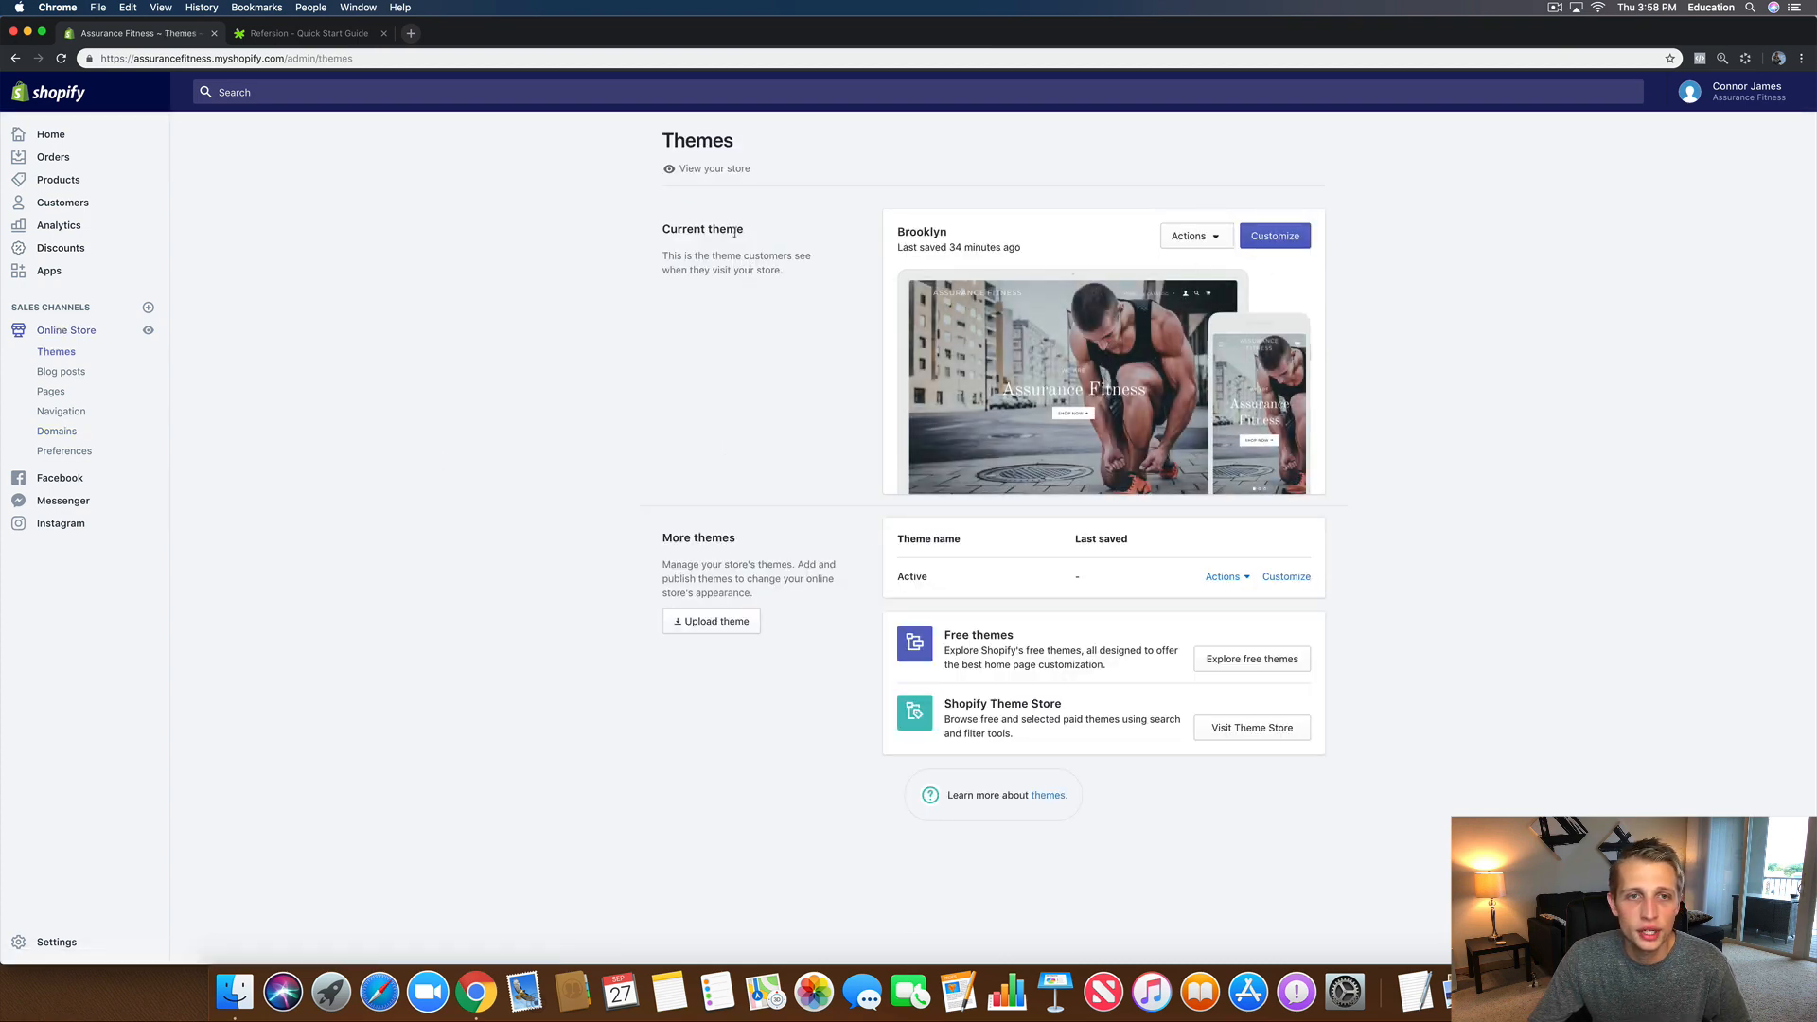
left_click(705, 169)
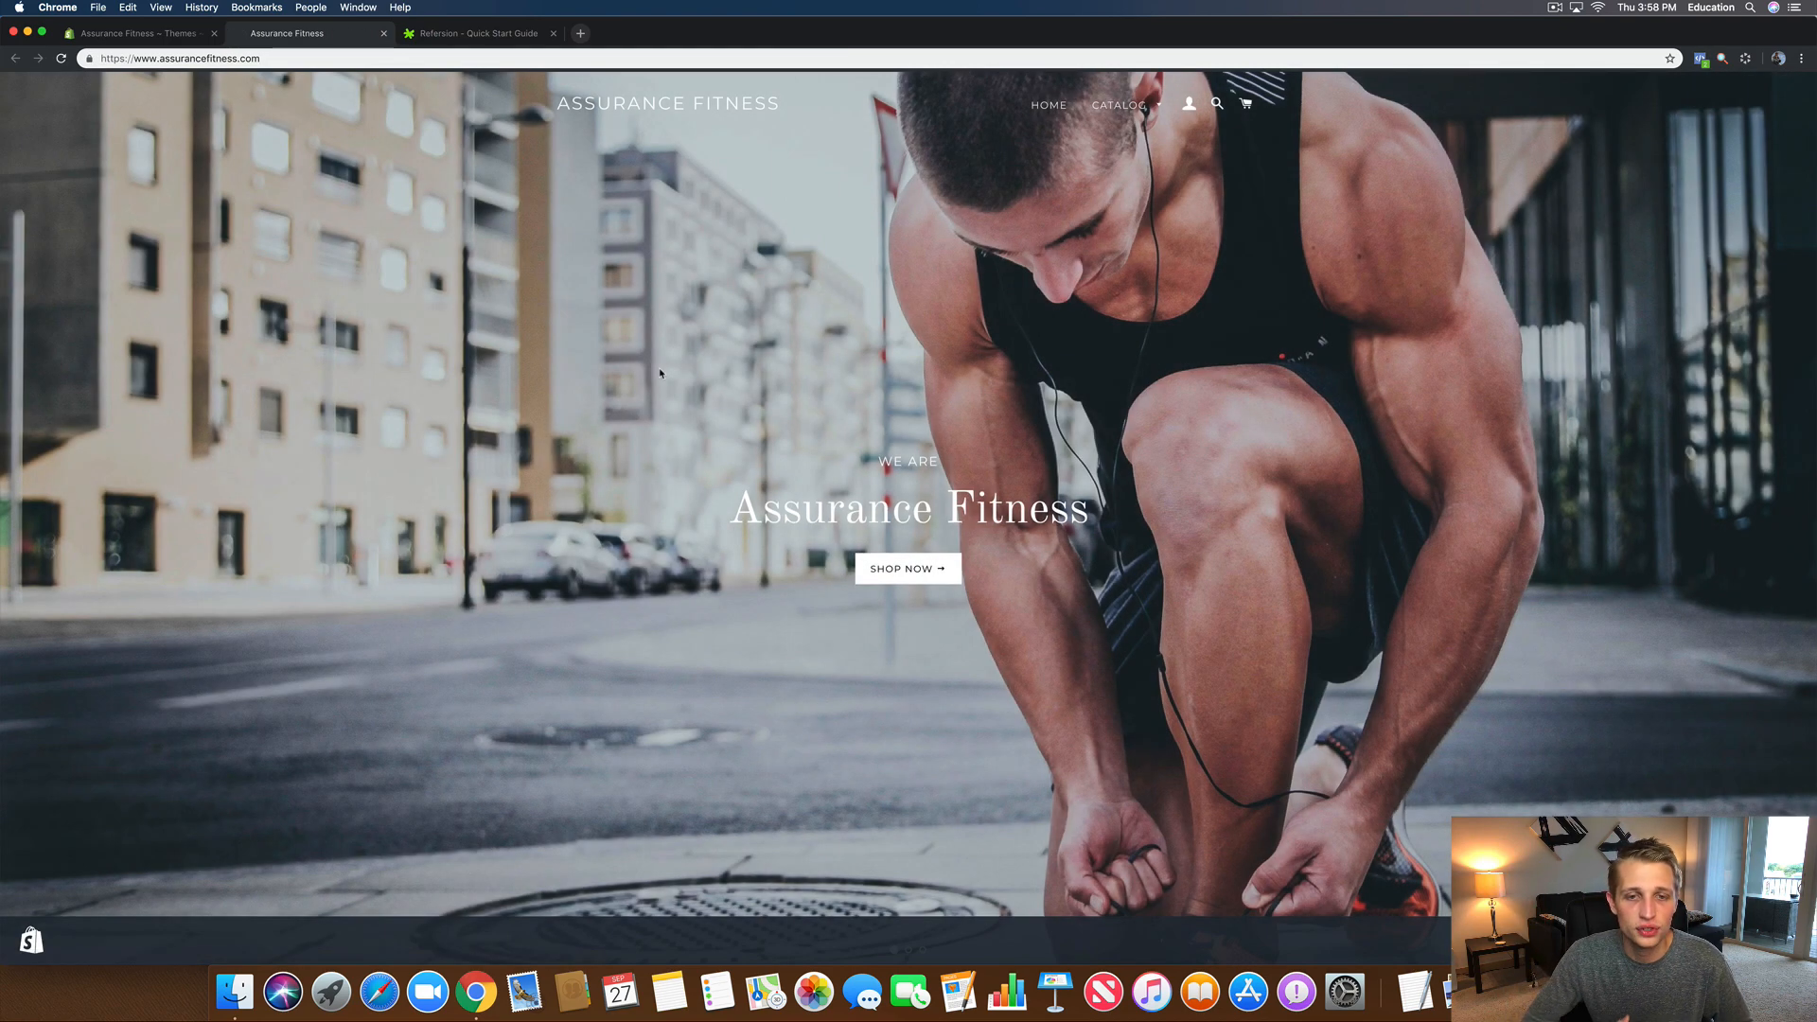
scroll(793, 545, "down", 6)
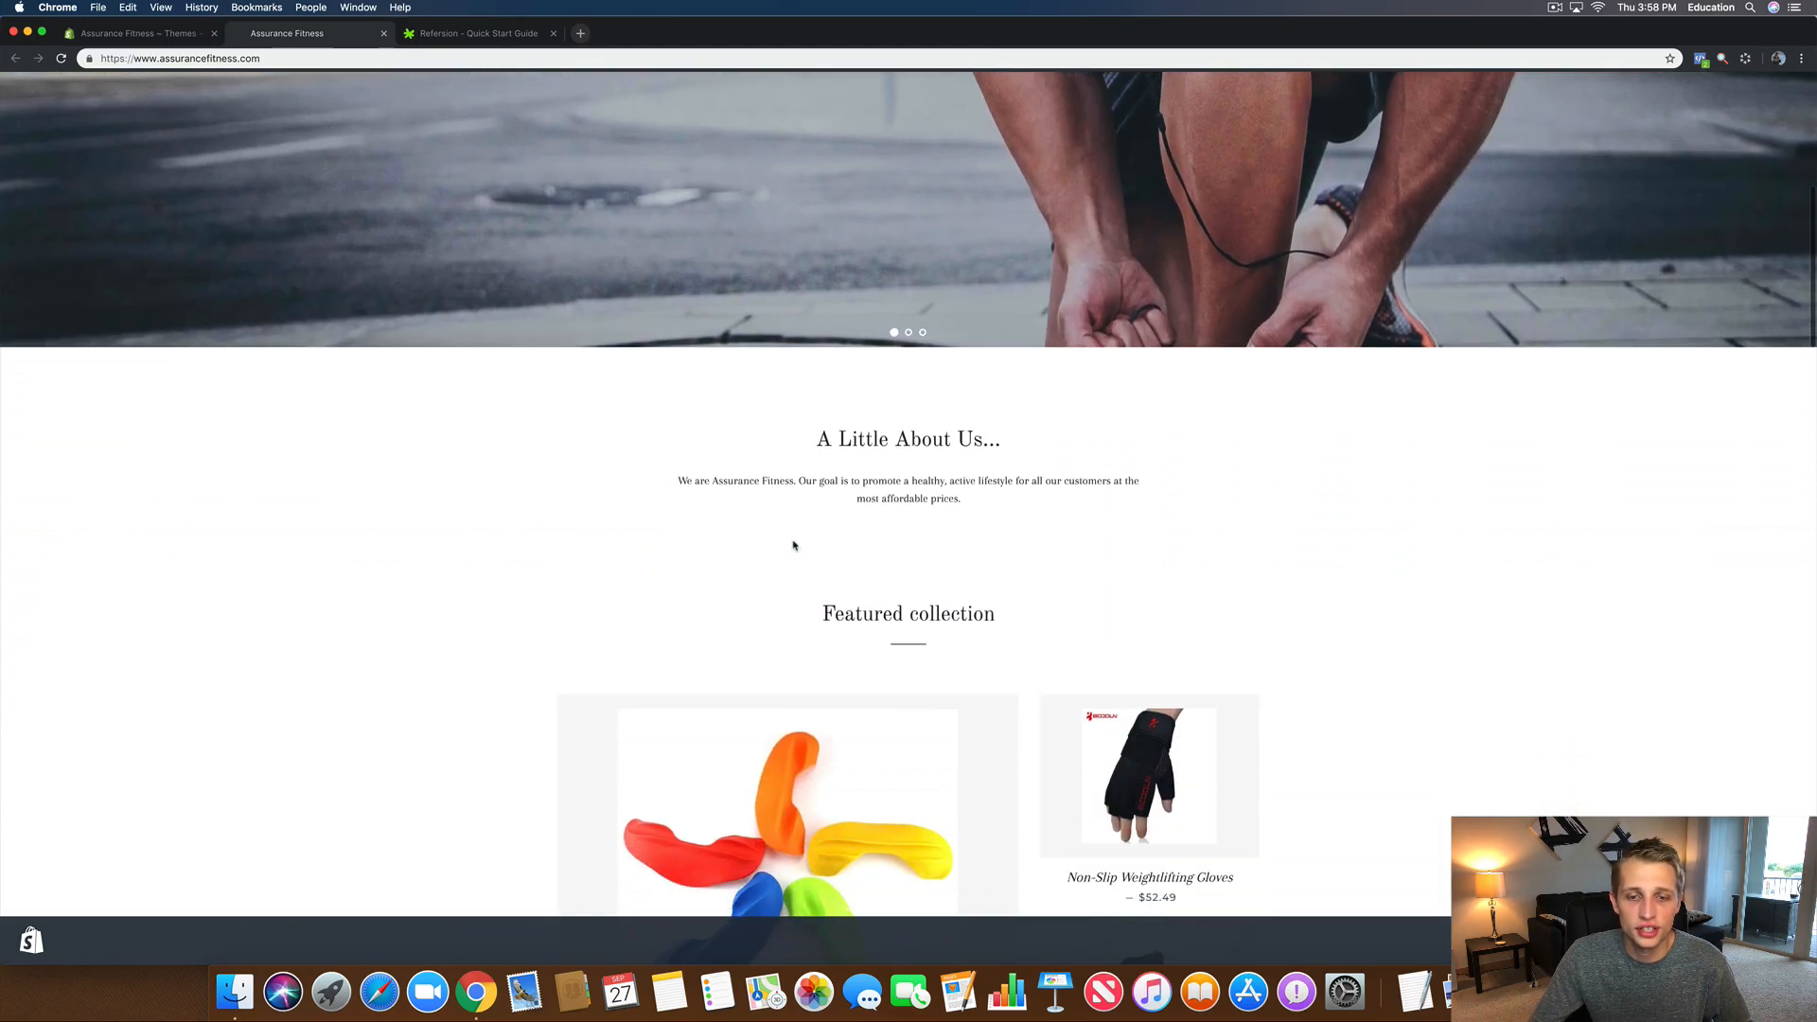
scroll(793, 545, "up", 6)
scroll(793, 546, "down", 10)
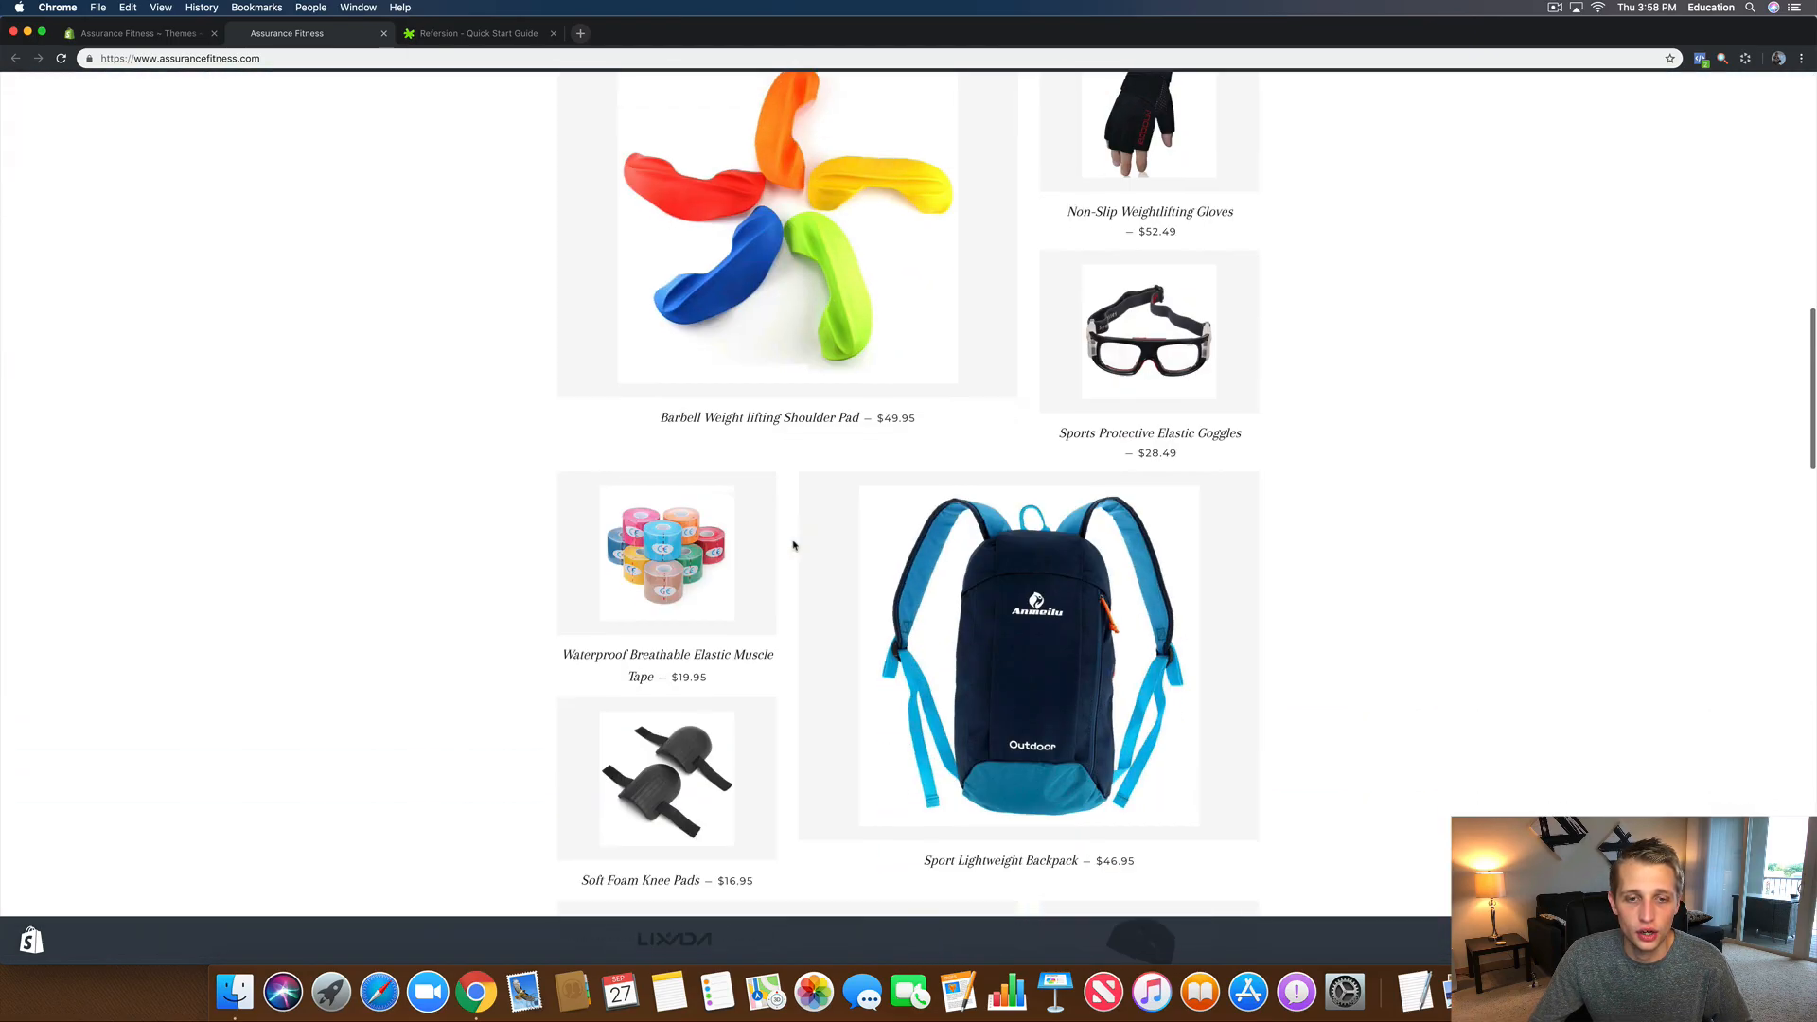
scroll(794, 545, "down", 10)
scroll(793, 545, "up", 8)
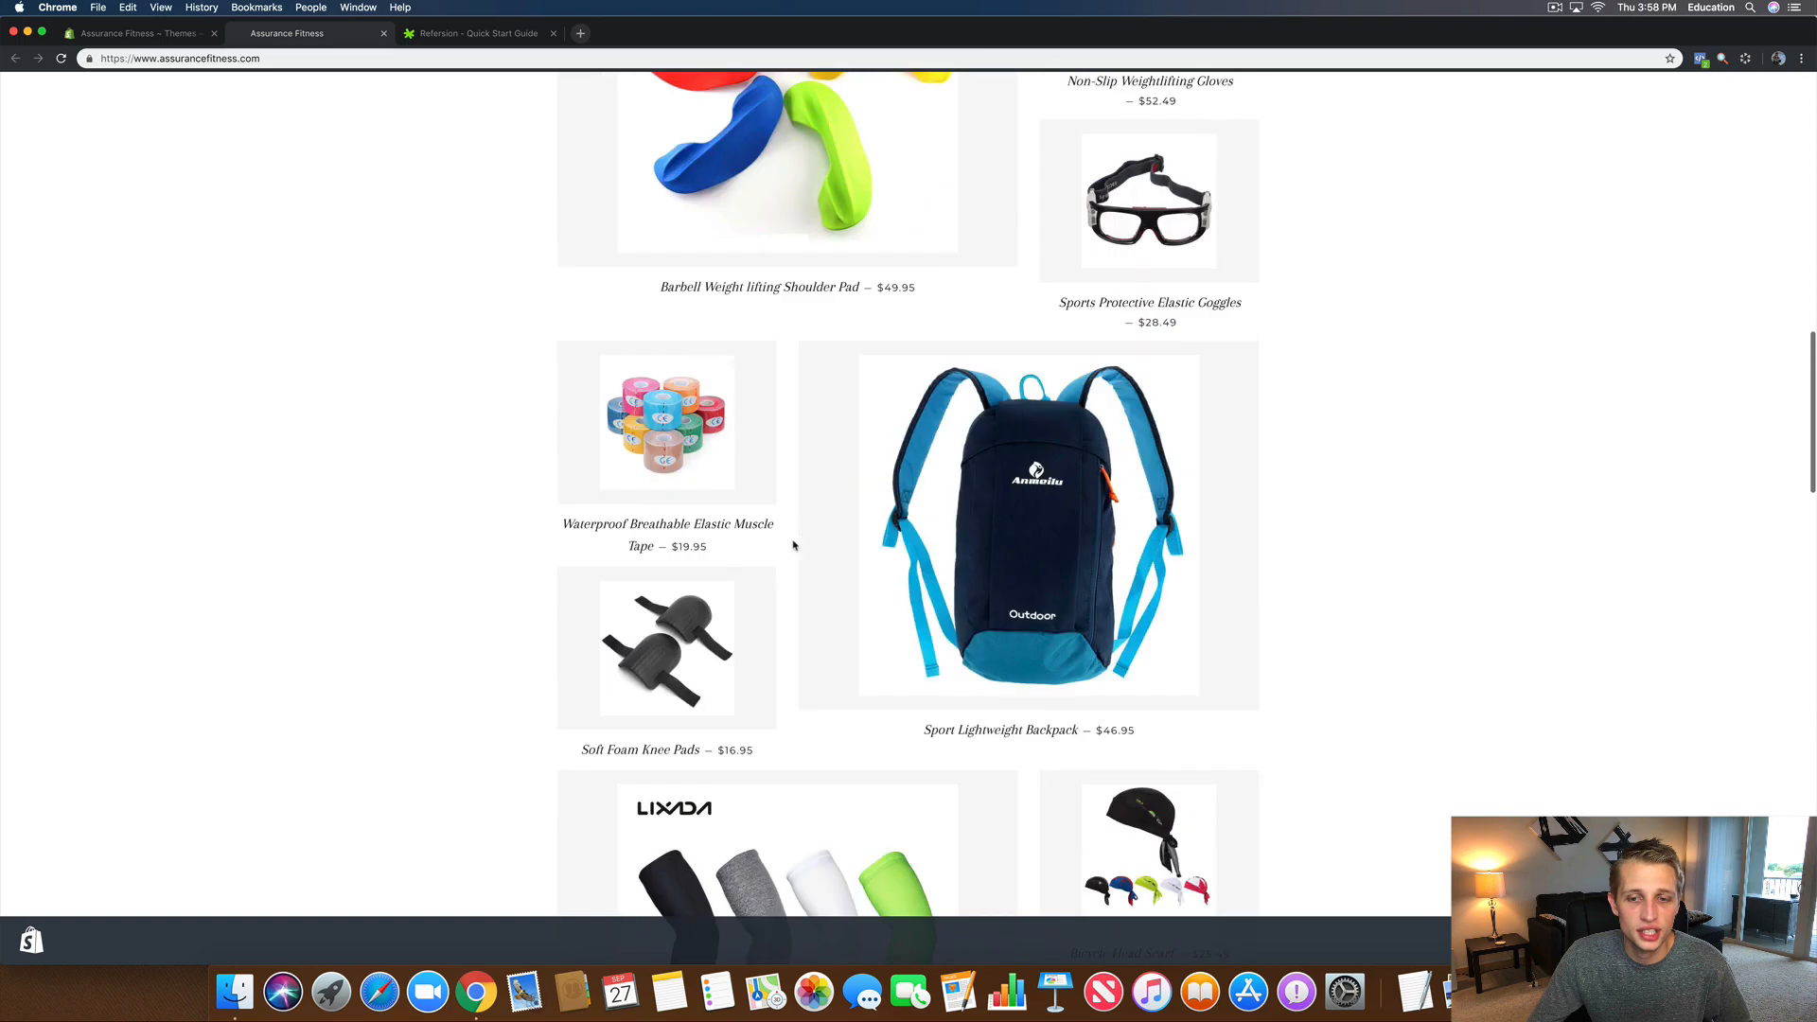
scroll(794, 545, "up", 12)
left_click(469, 33)
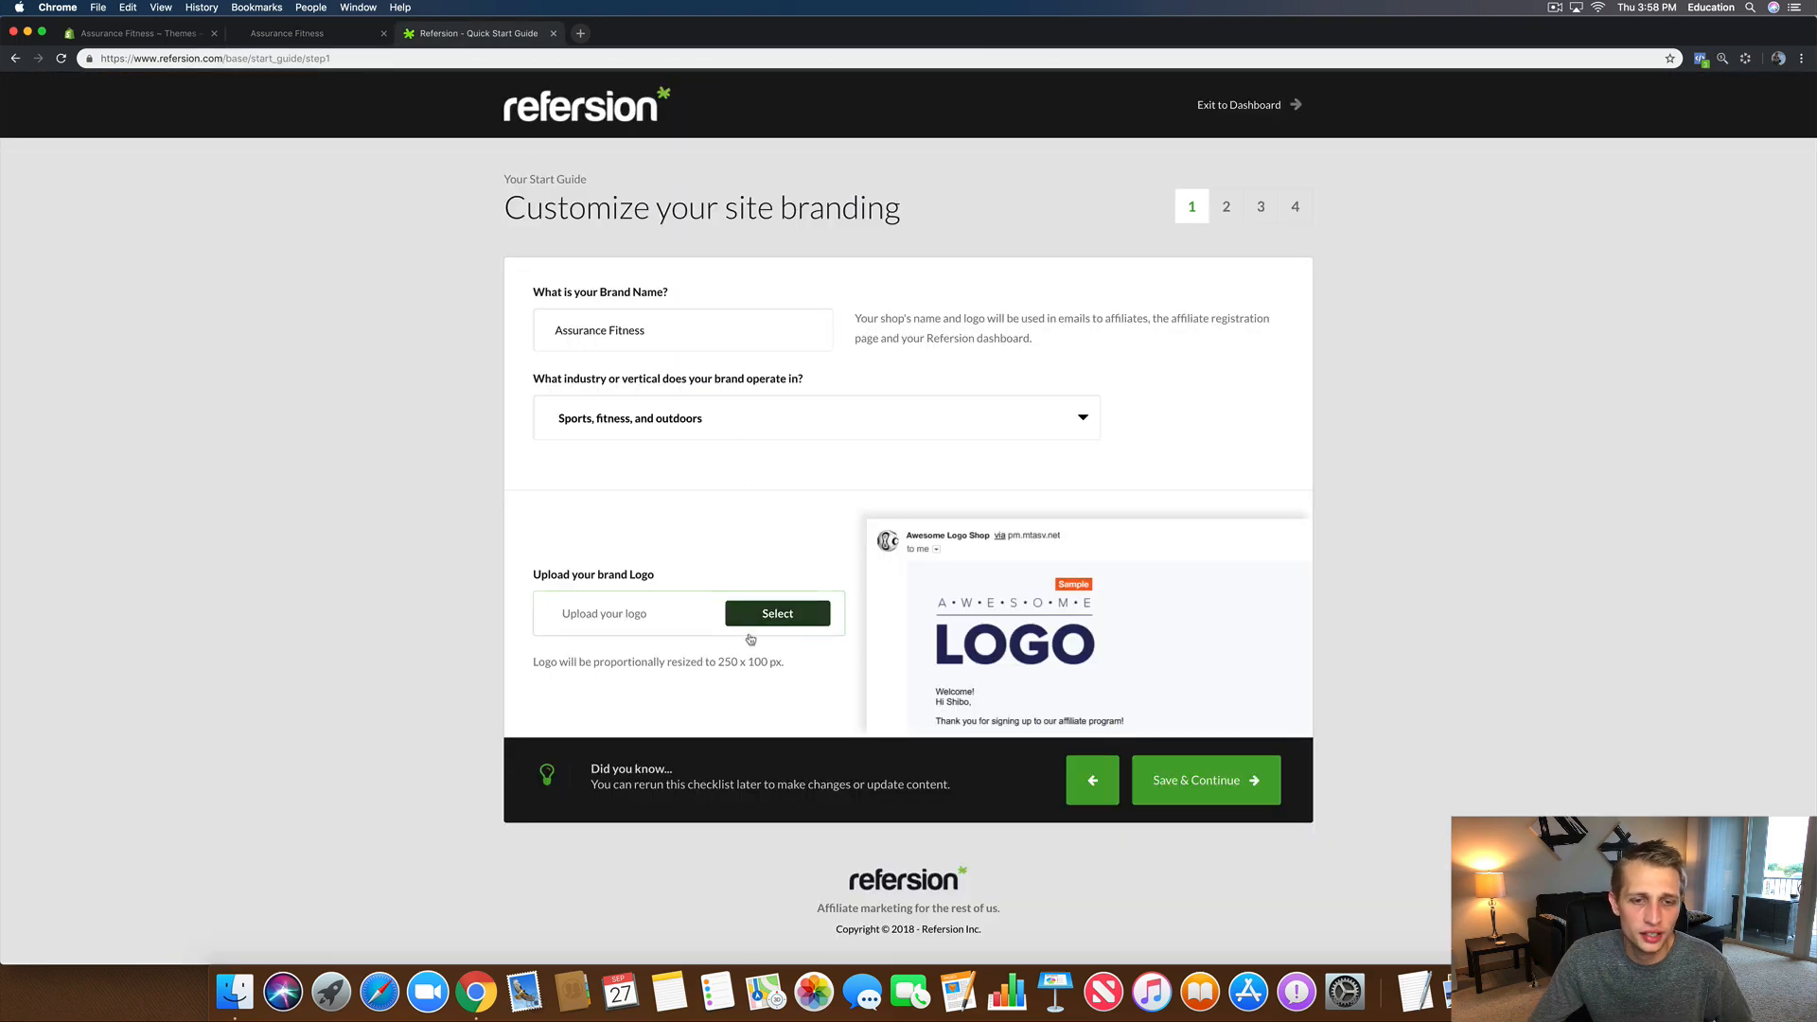
left_click_drag(795, 668, 719, 666)
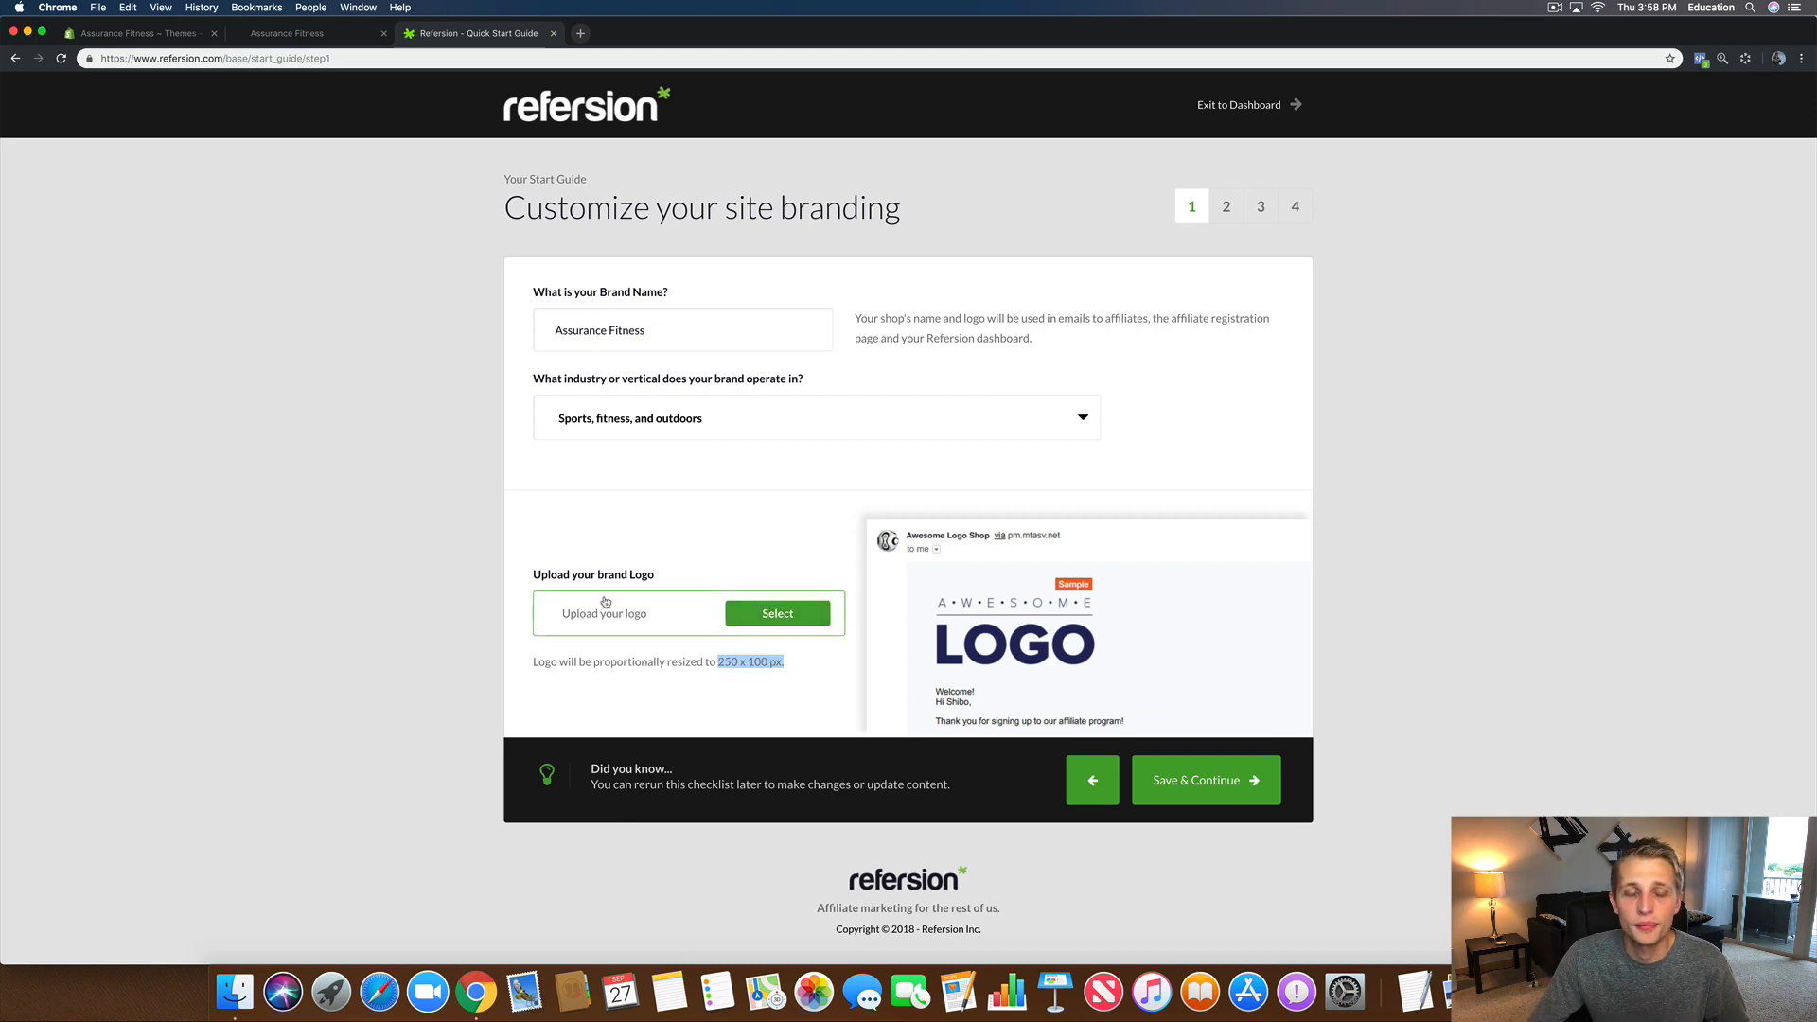
Step: Screenshot the ASSURANCE FITNESS header logo on the storefront with Cmd+Shift+4
left_click(284, 33)
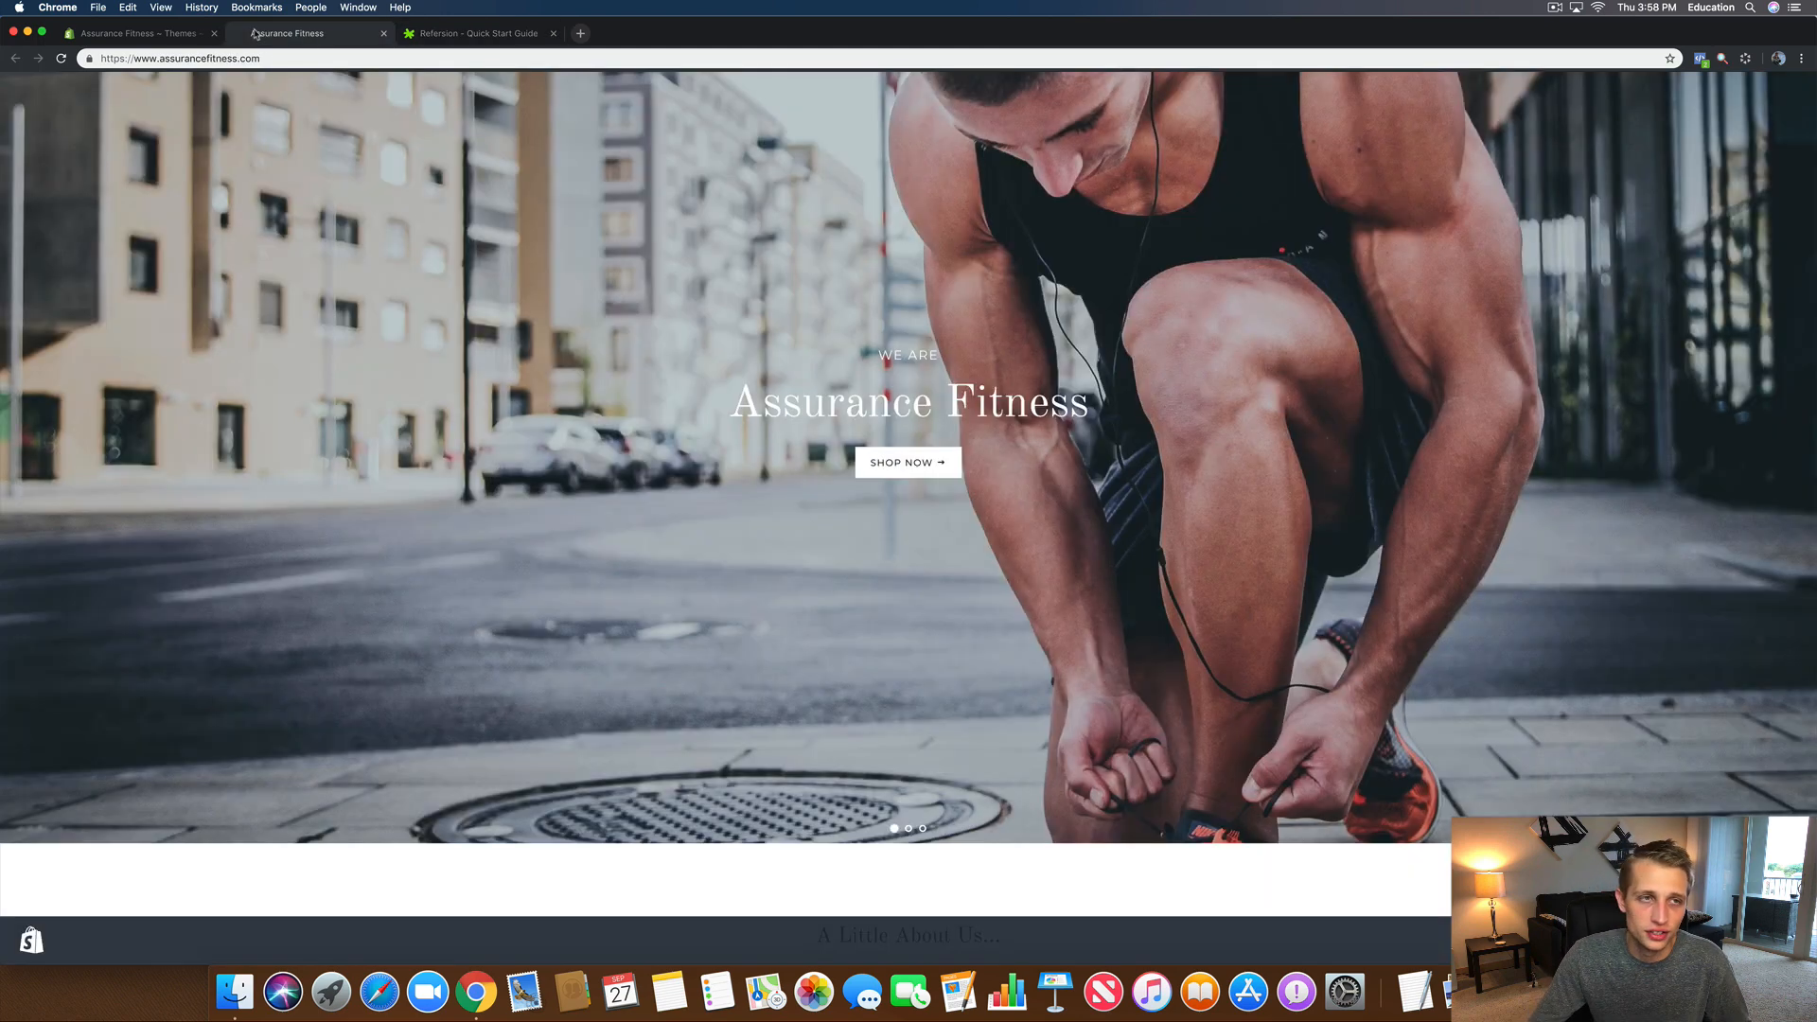
scroll(484, 208, "up", 3)
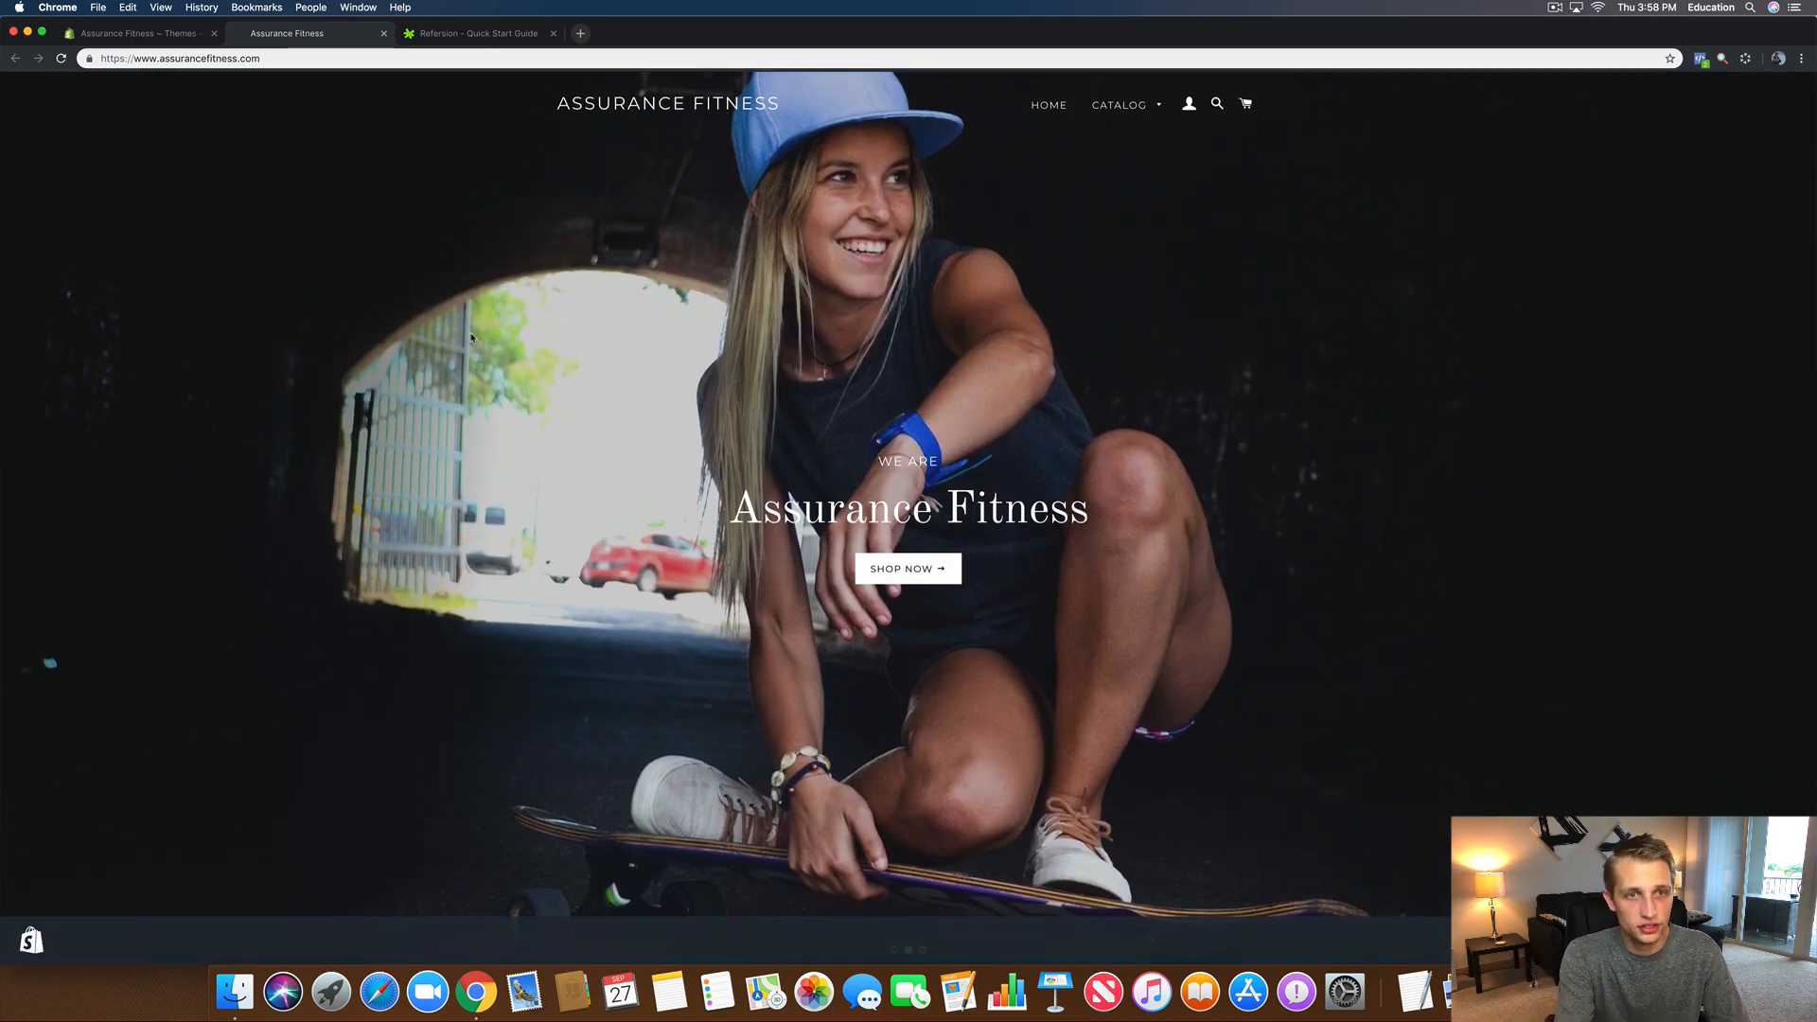
key("super+shift+4")
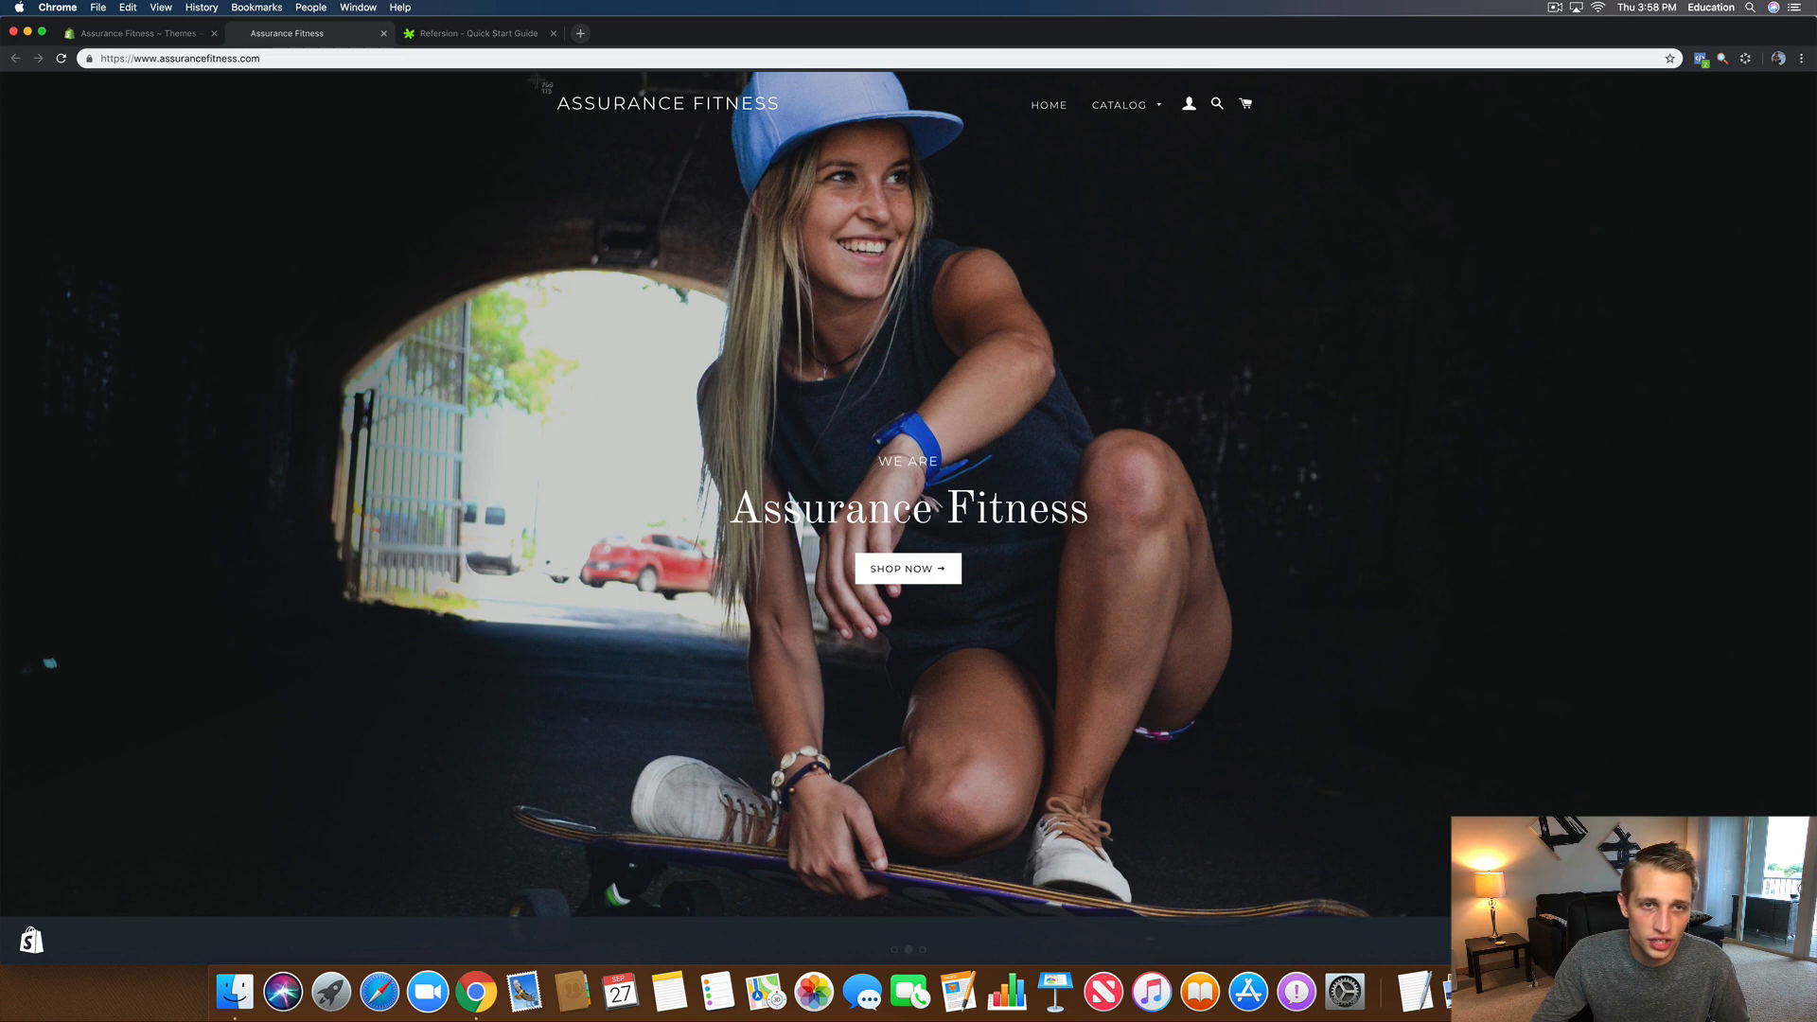
left_click_drag(536, 80, 800, 128)
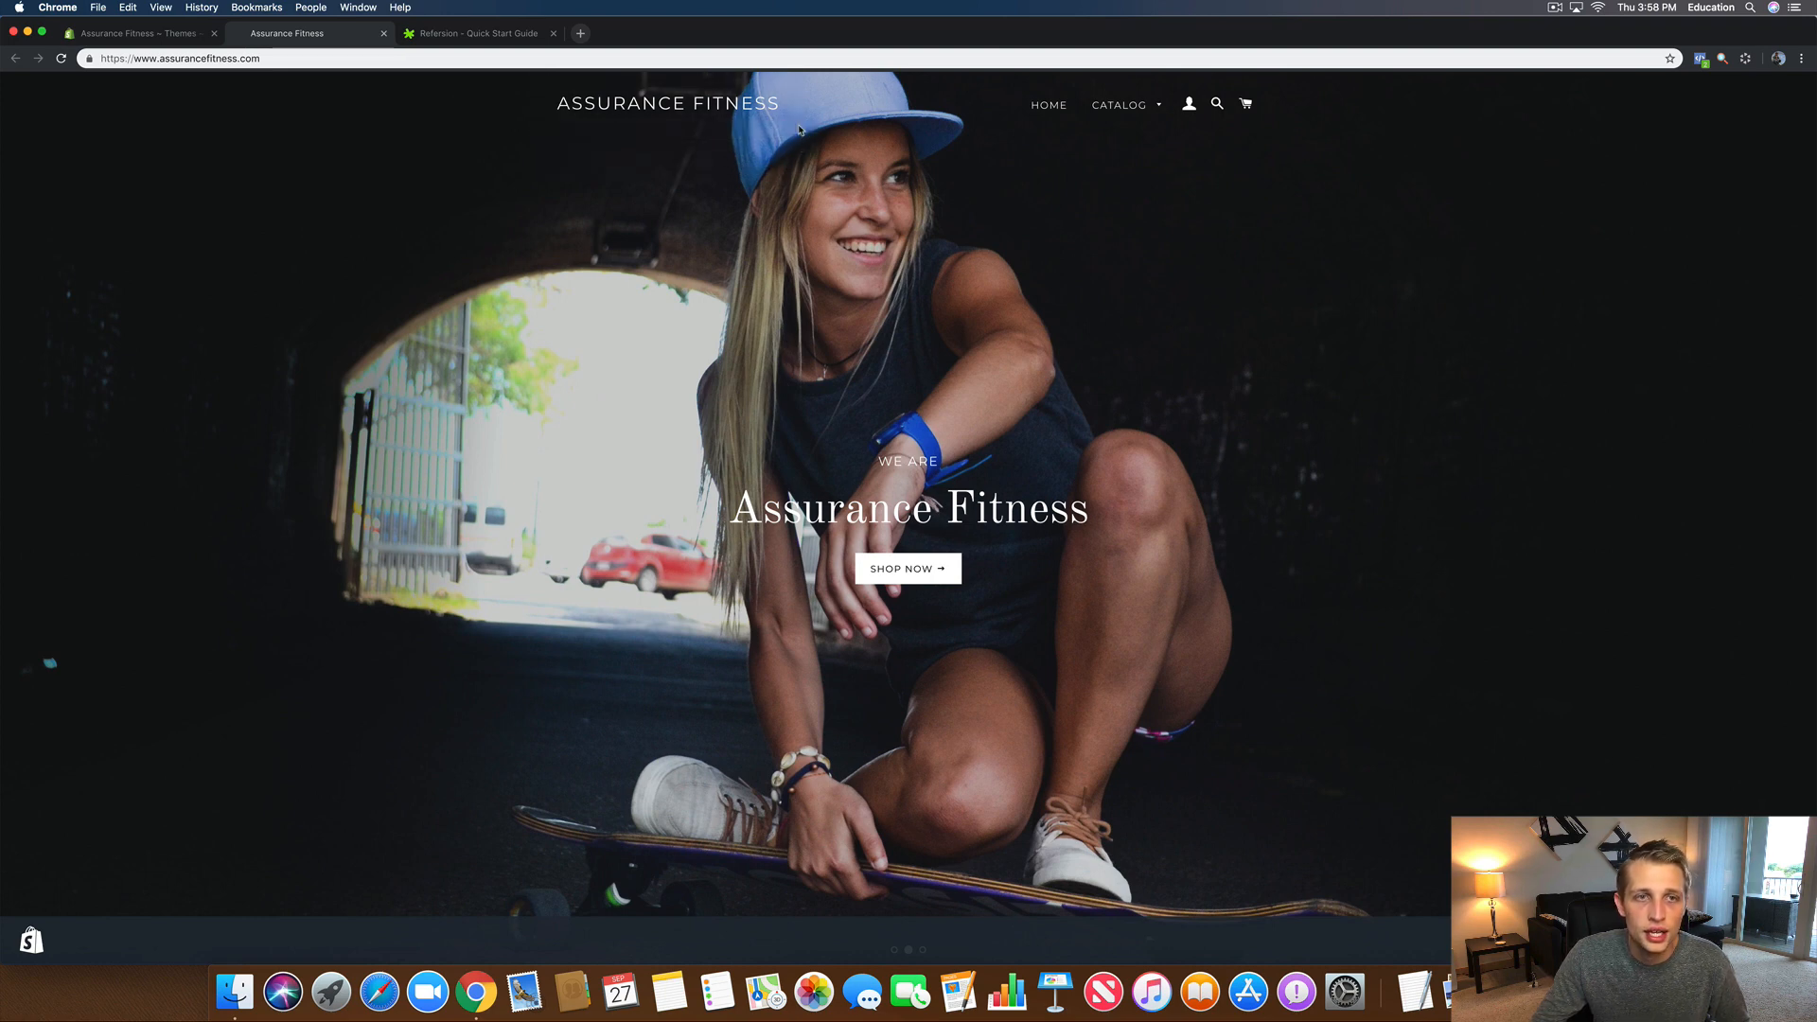
left_click(475, 35)
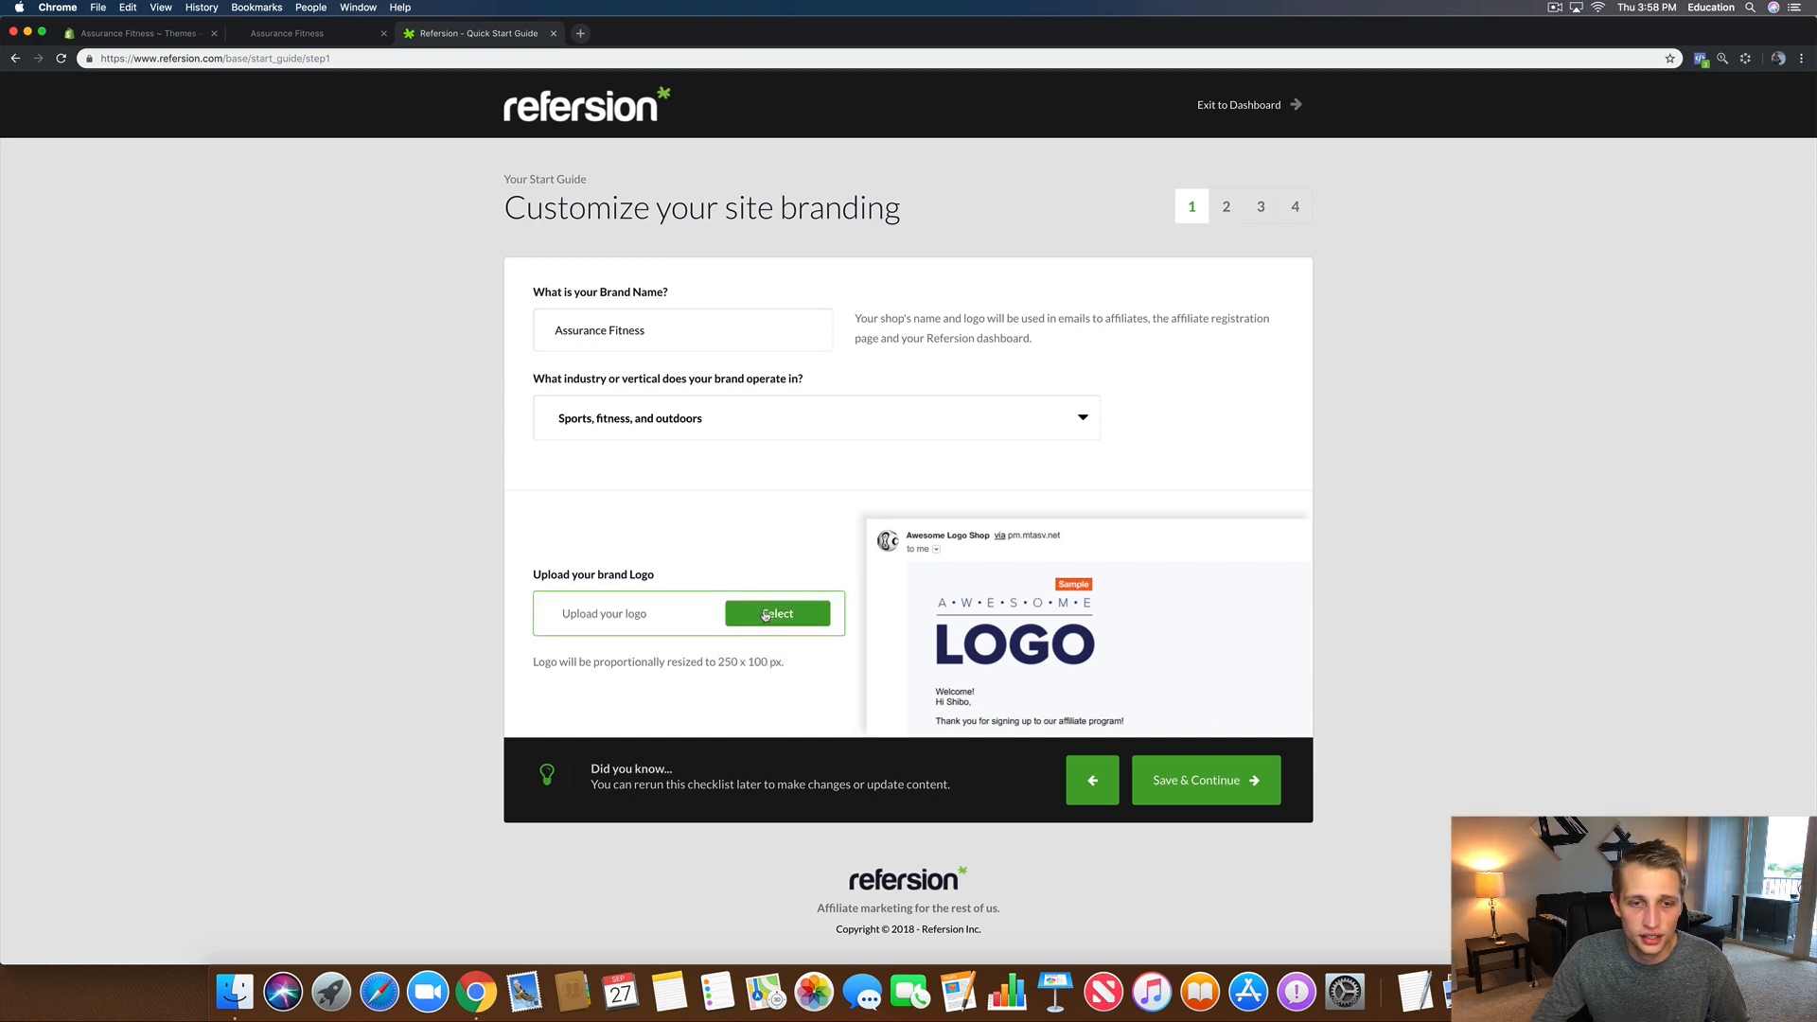
Step: Upload the logo screenshot from the Desktop as the brand logo and save the branding
left_click(766, 615)
left_click(1096, 374)
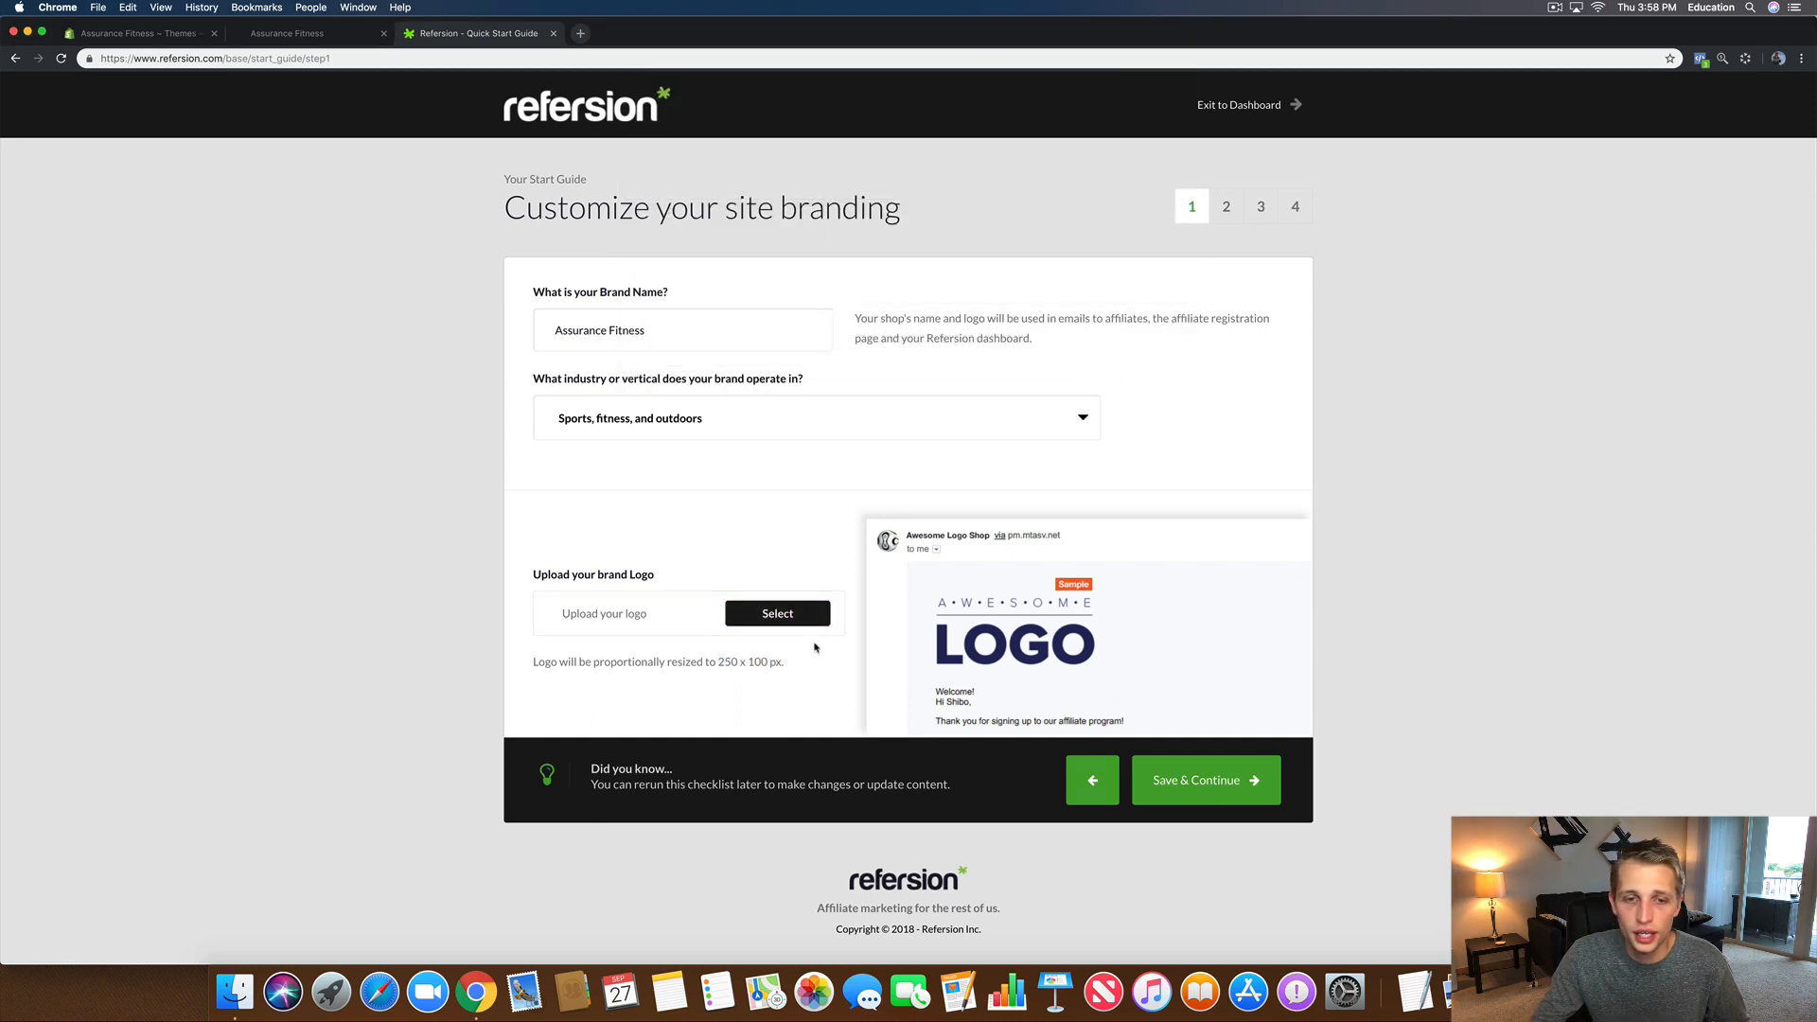
left_click(786, 616)
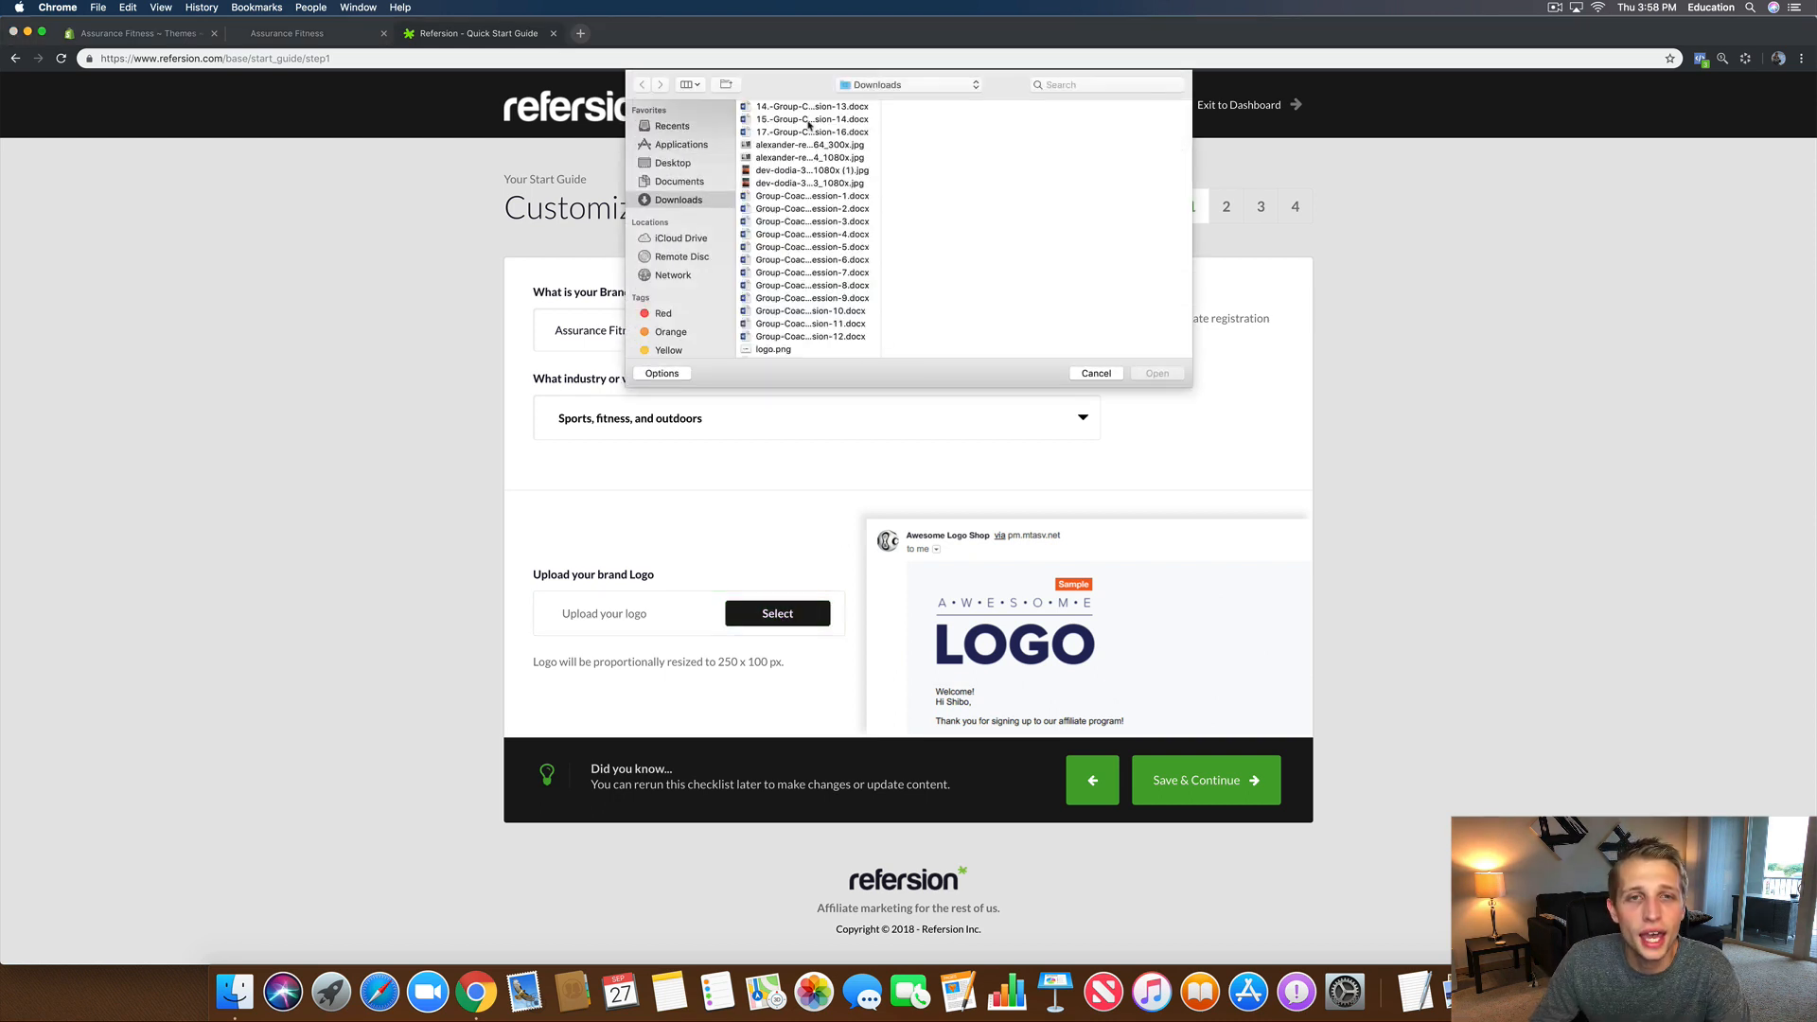
left_click(682, 183)
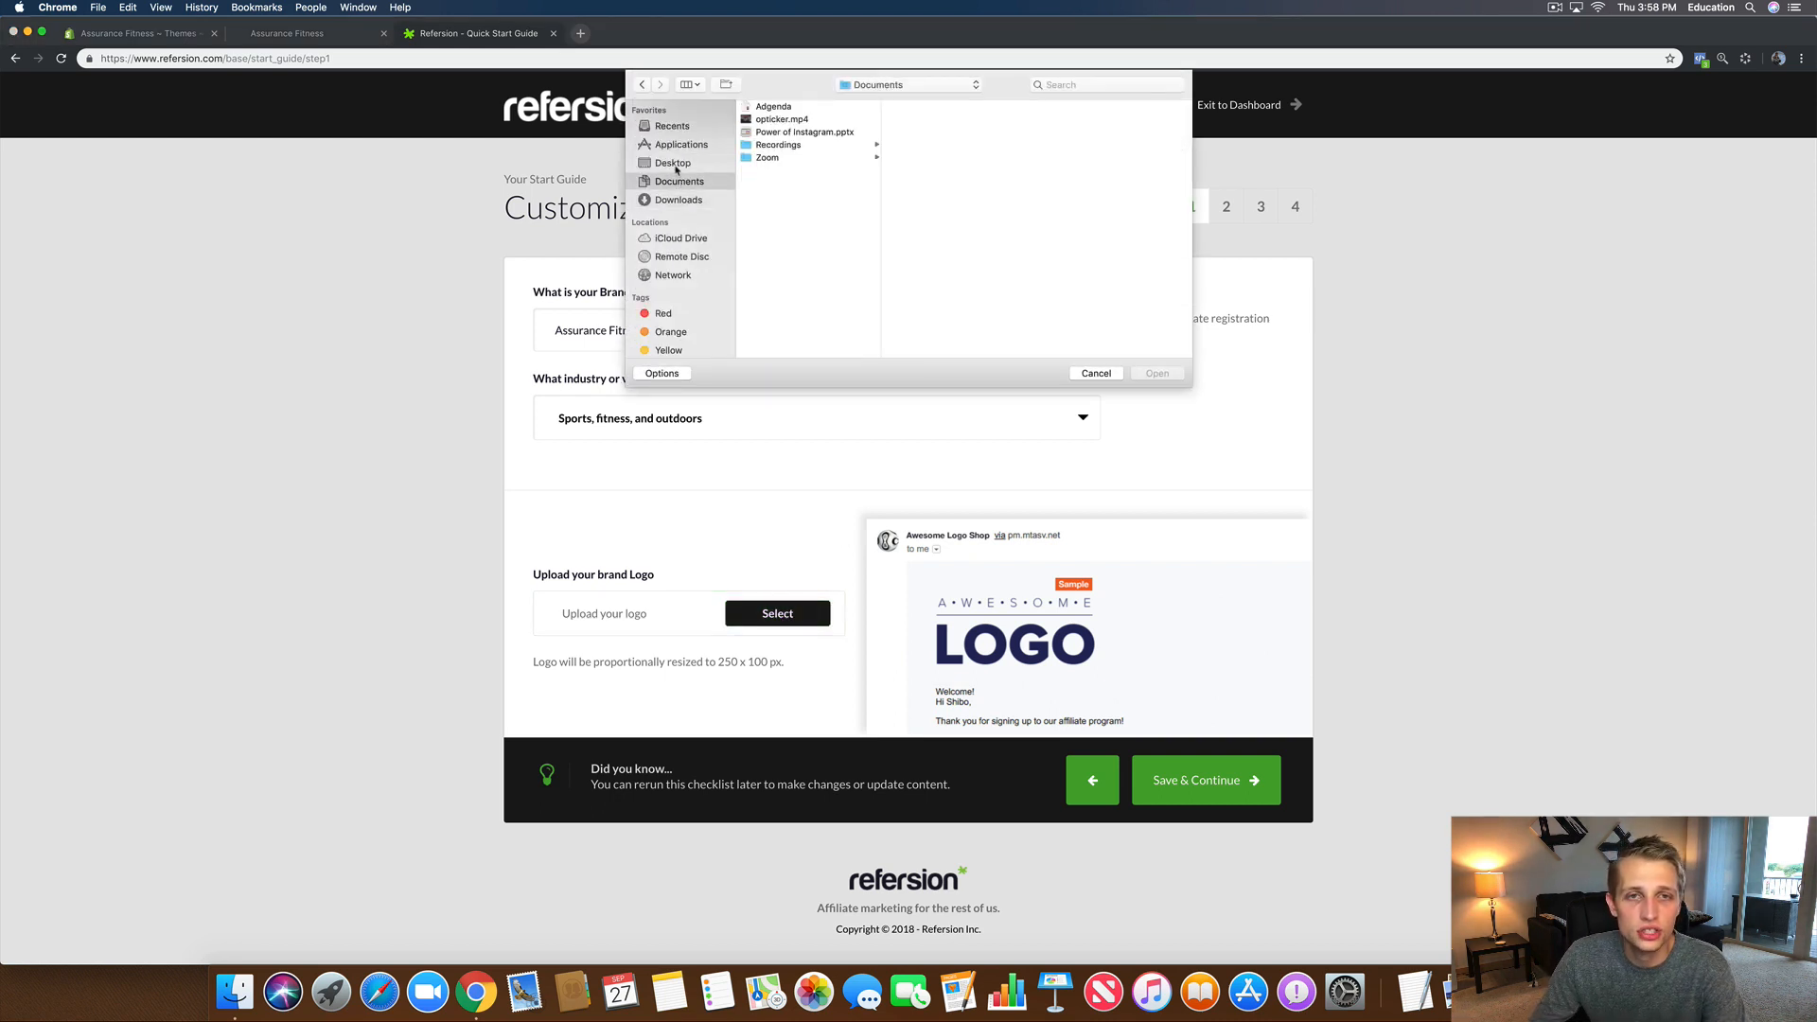
left_click(675, 166)
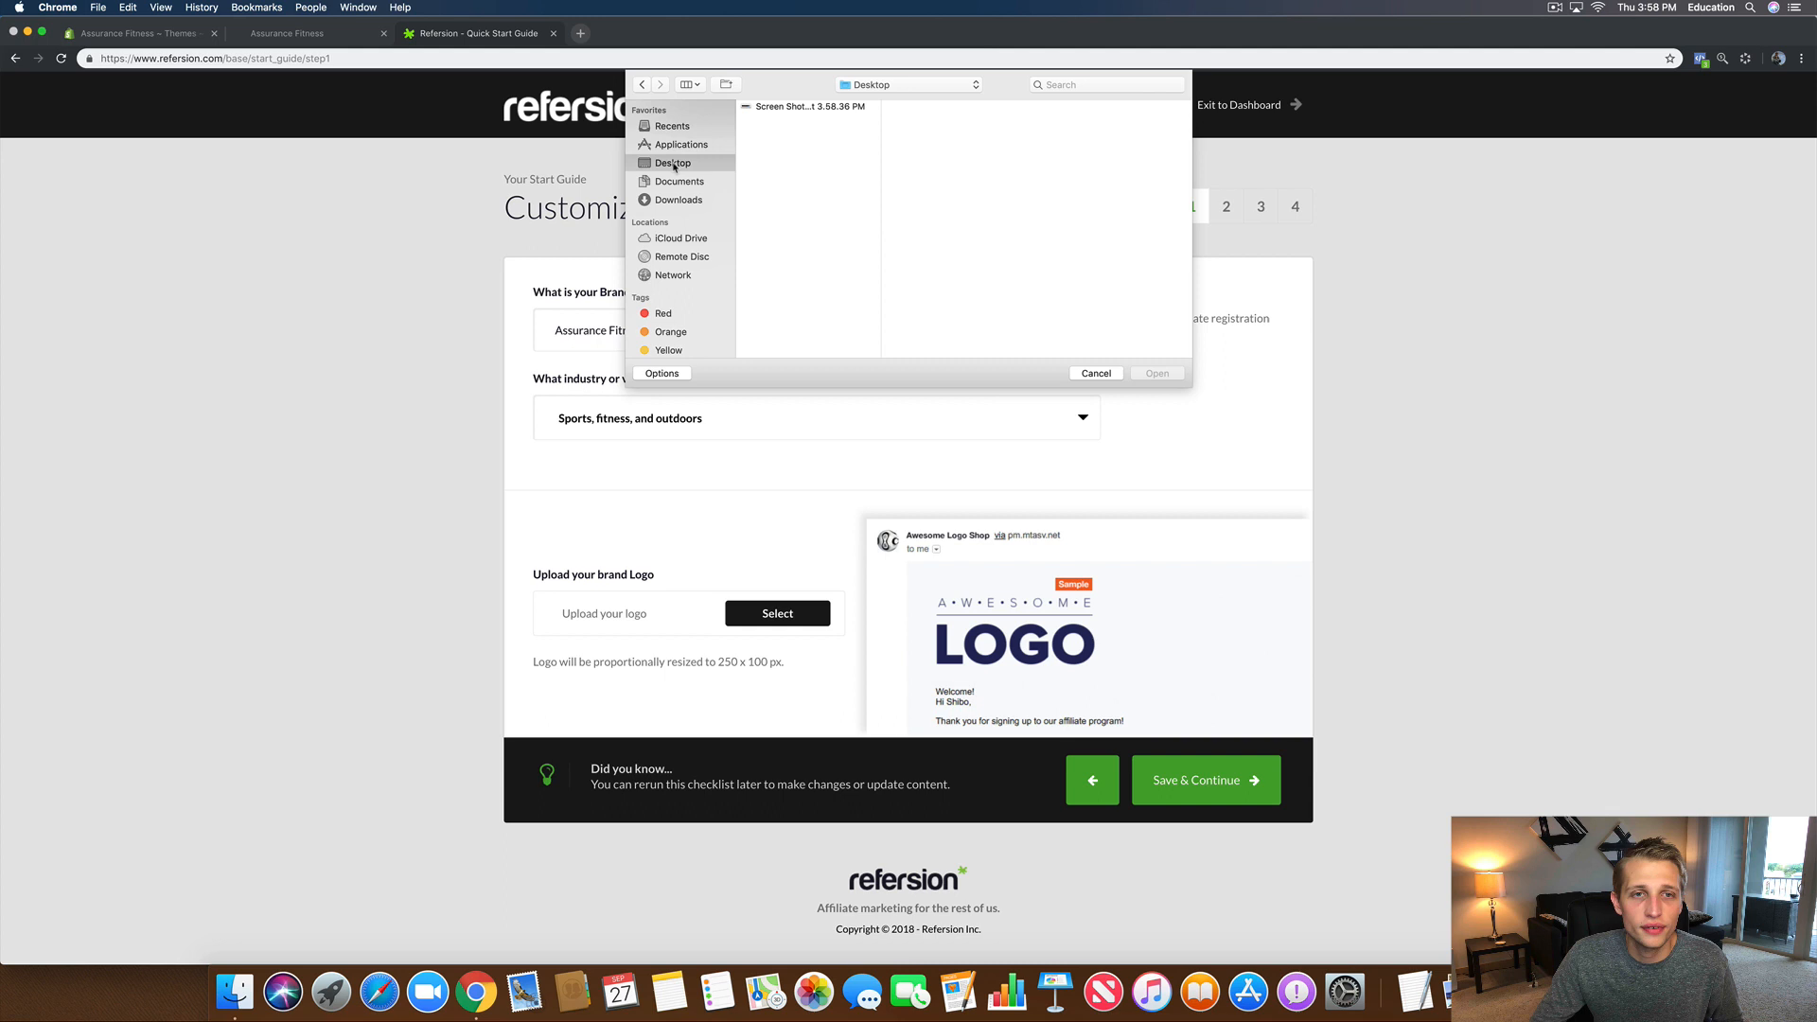
left_click(771, 108)
key("Return")
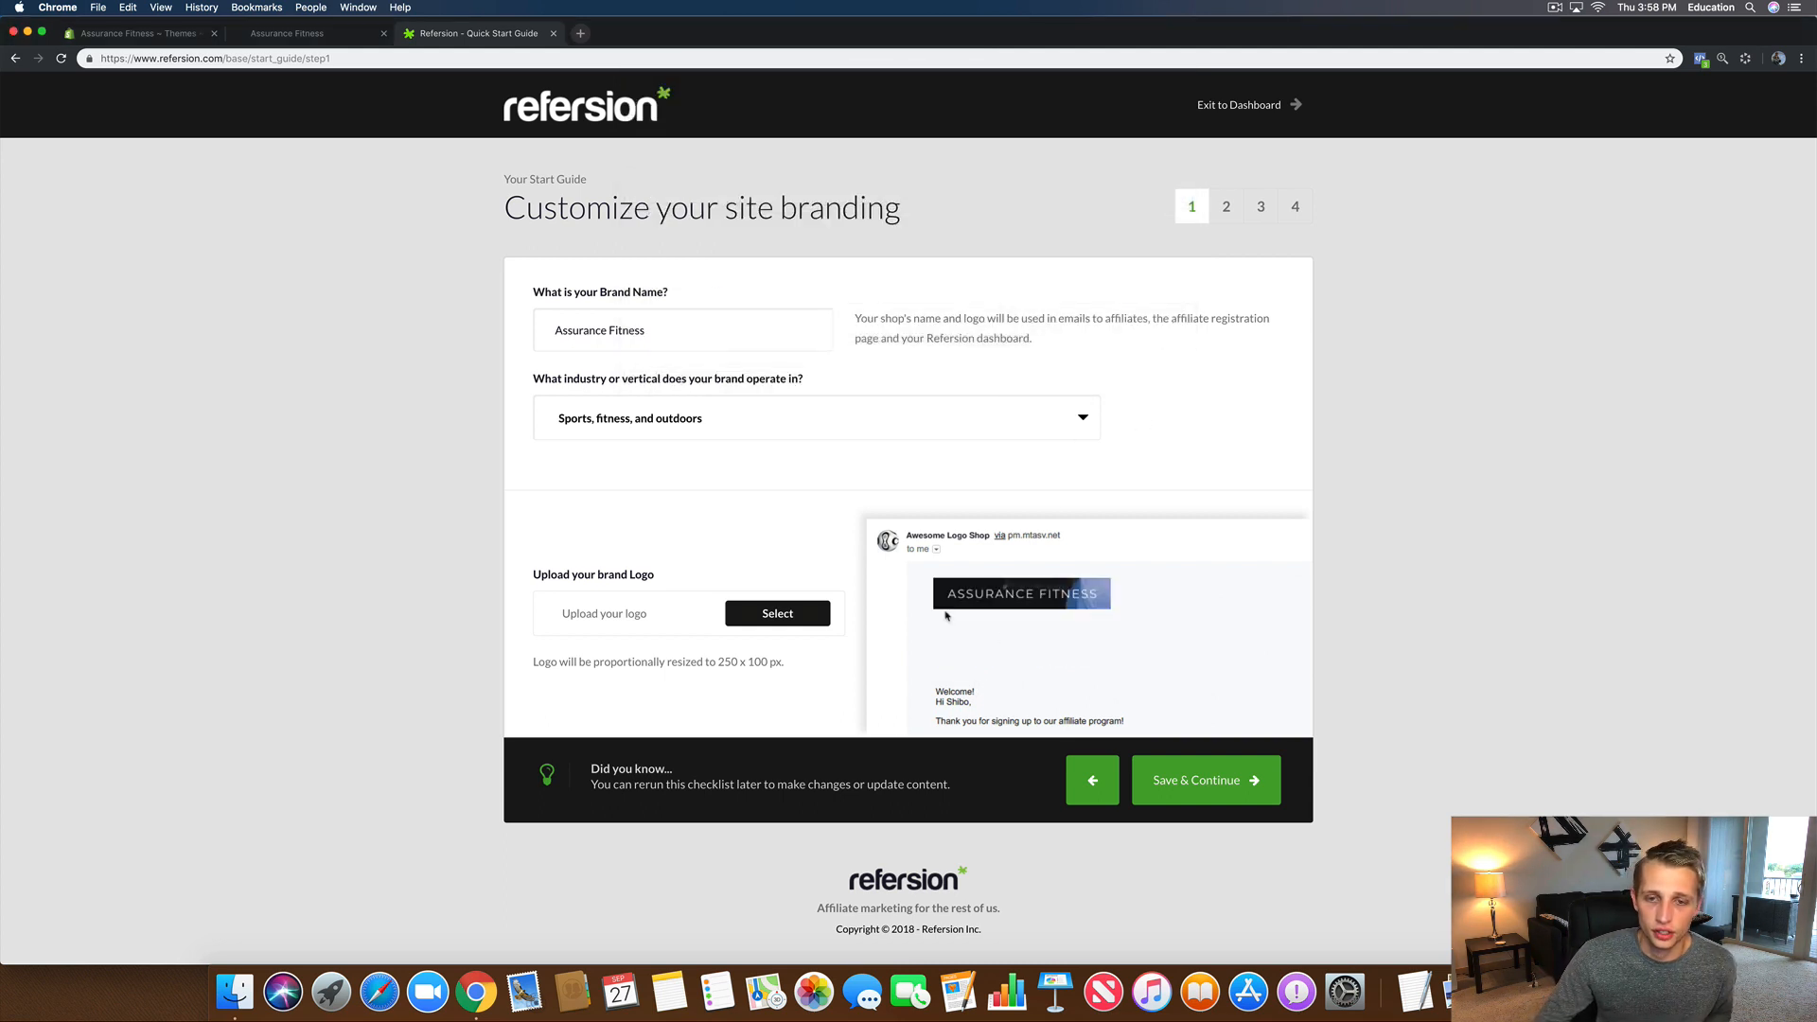
left_click(1209, 800)
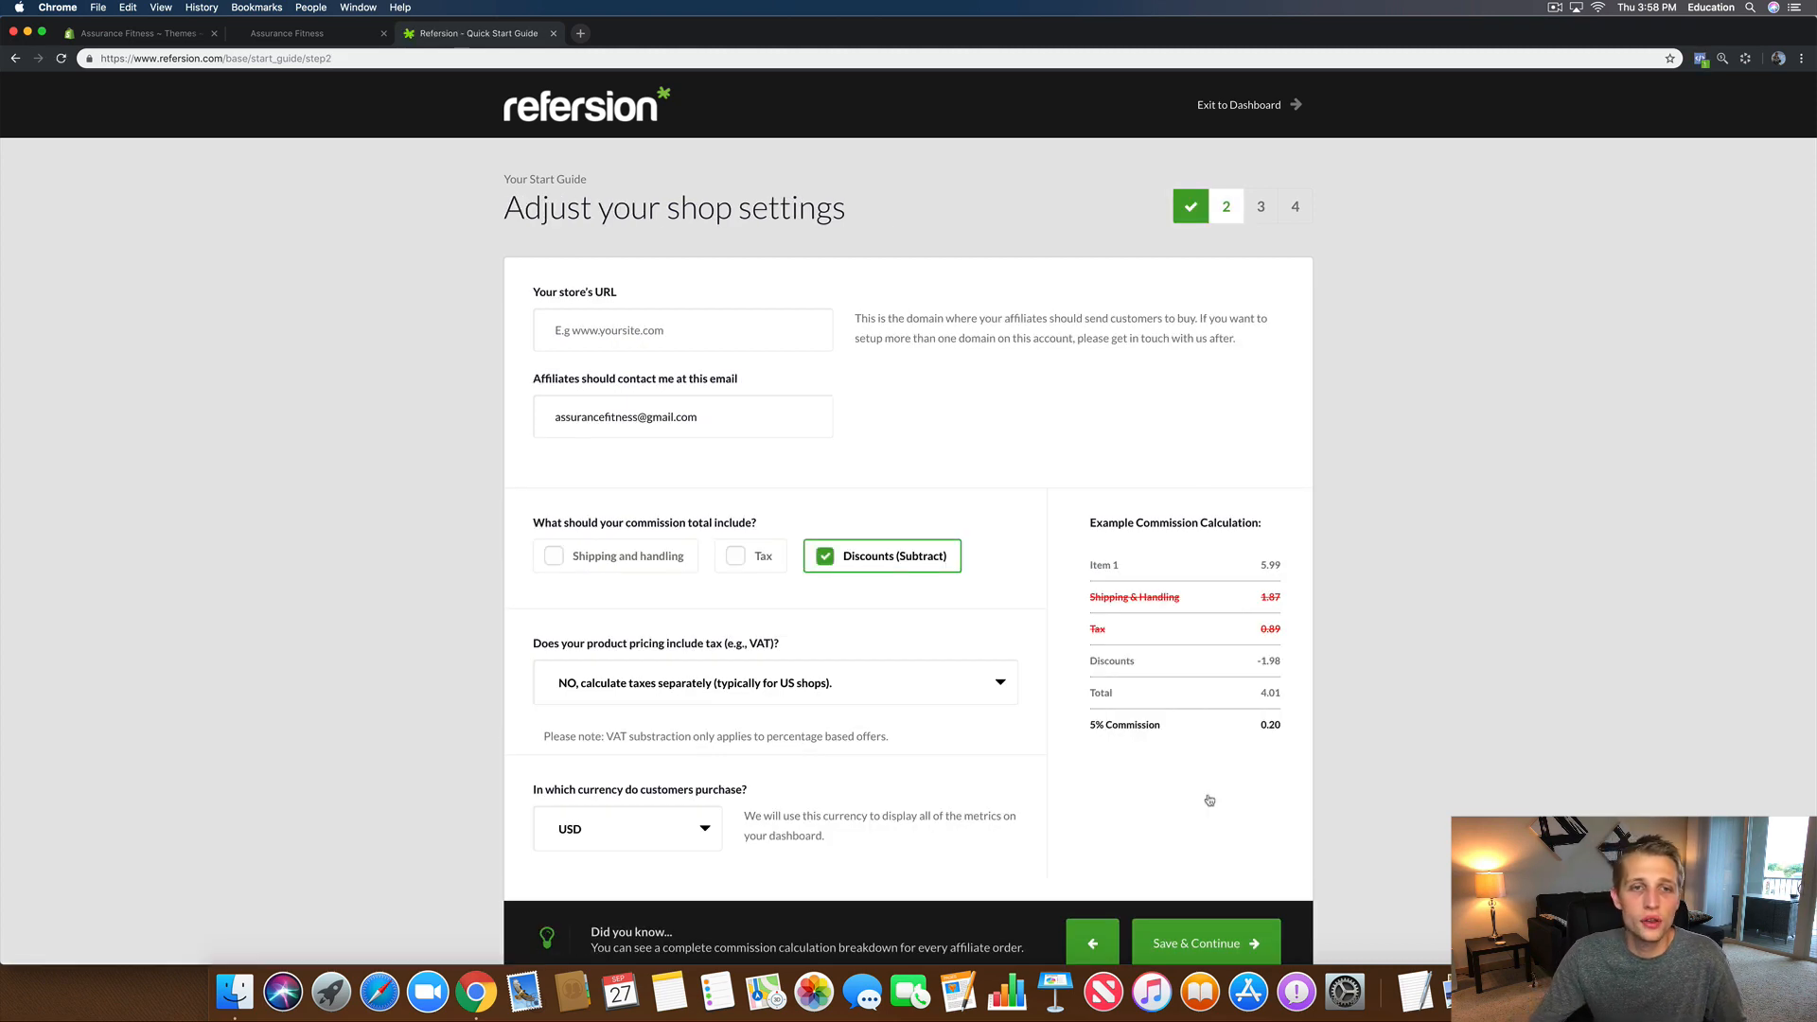
left_click(581, 336)
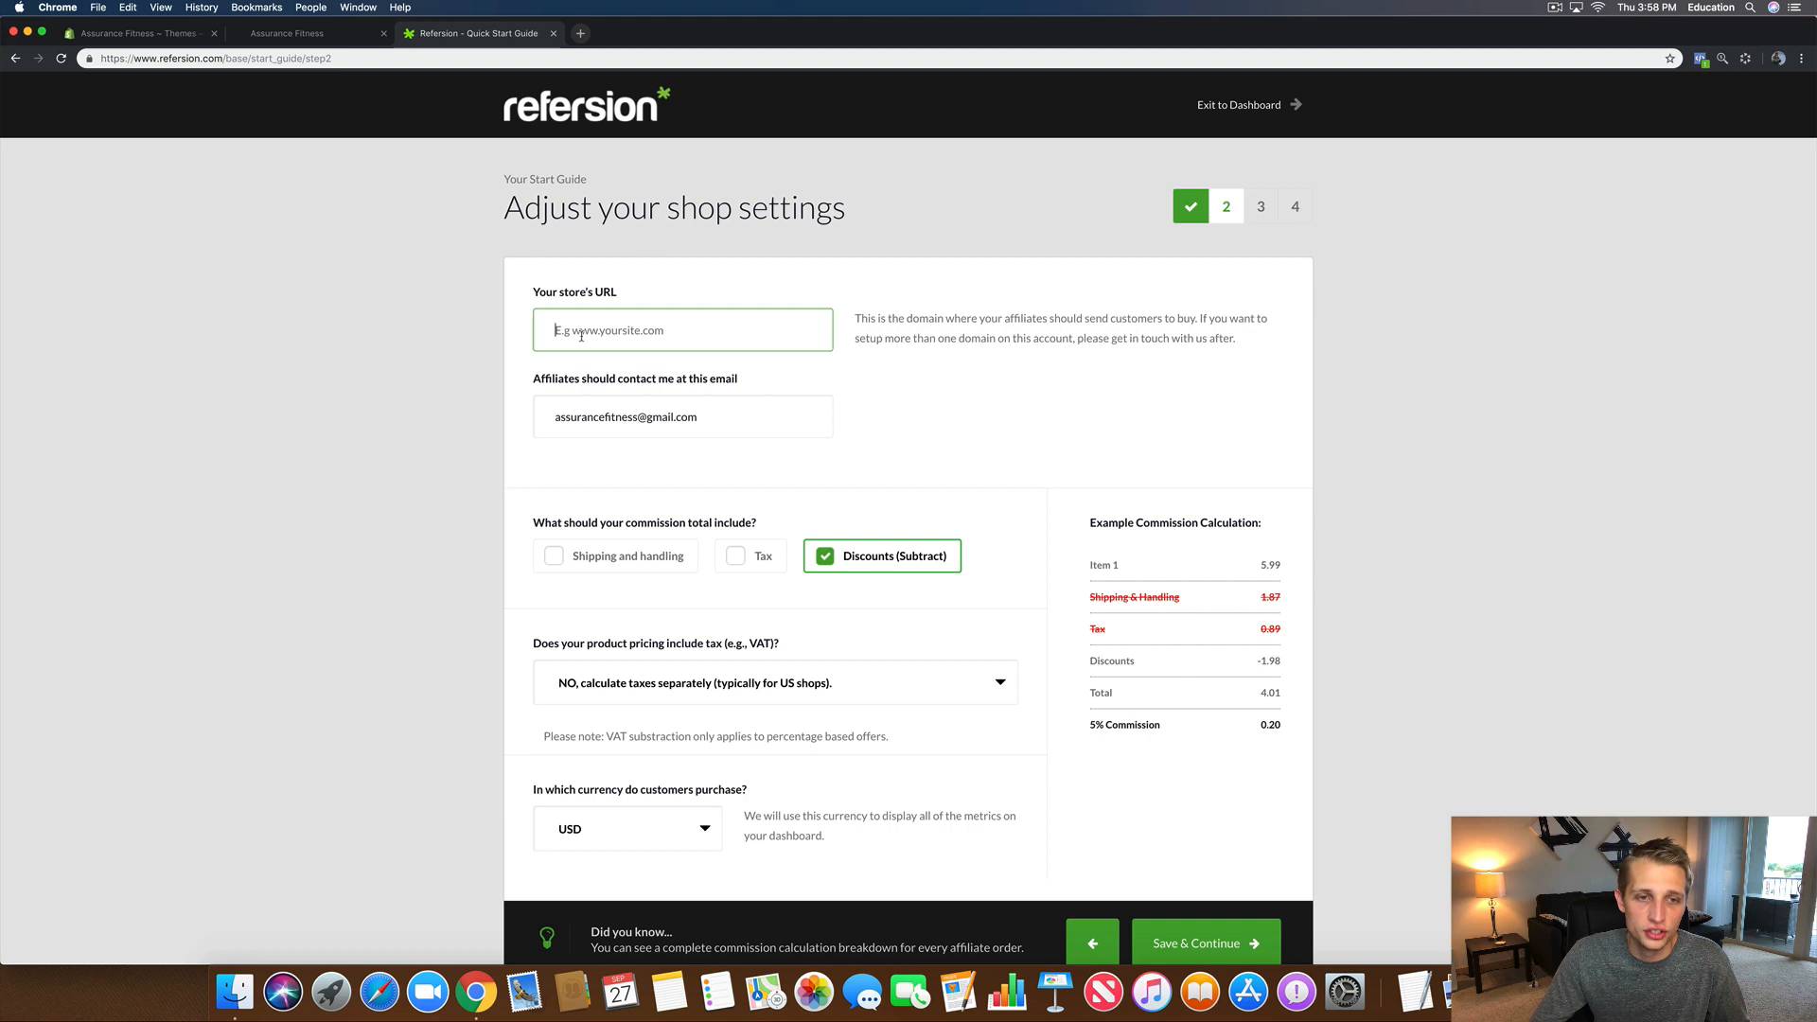
triple_click(614, 423)
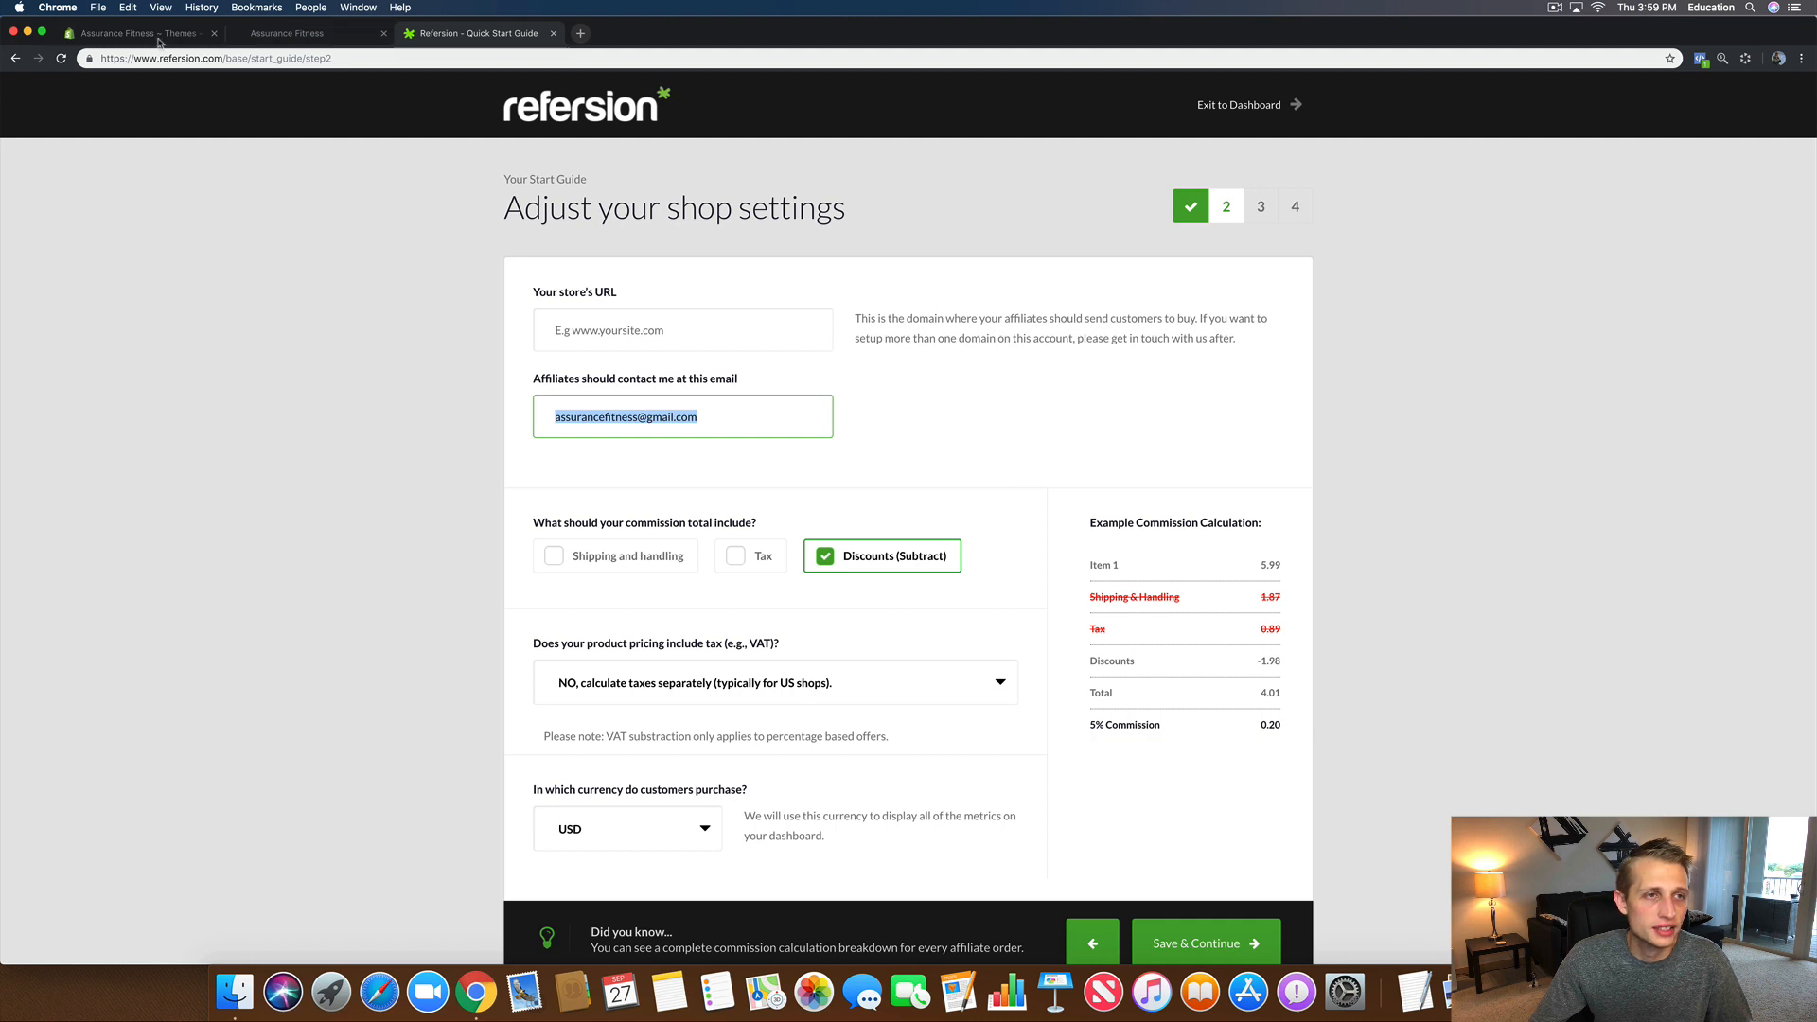
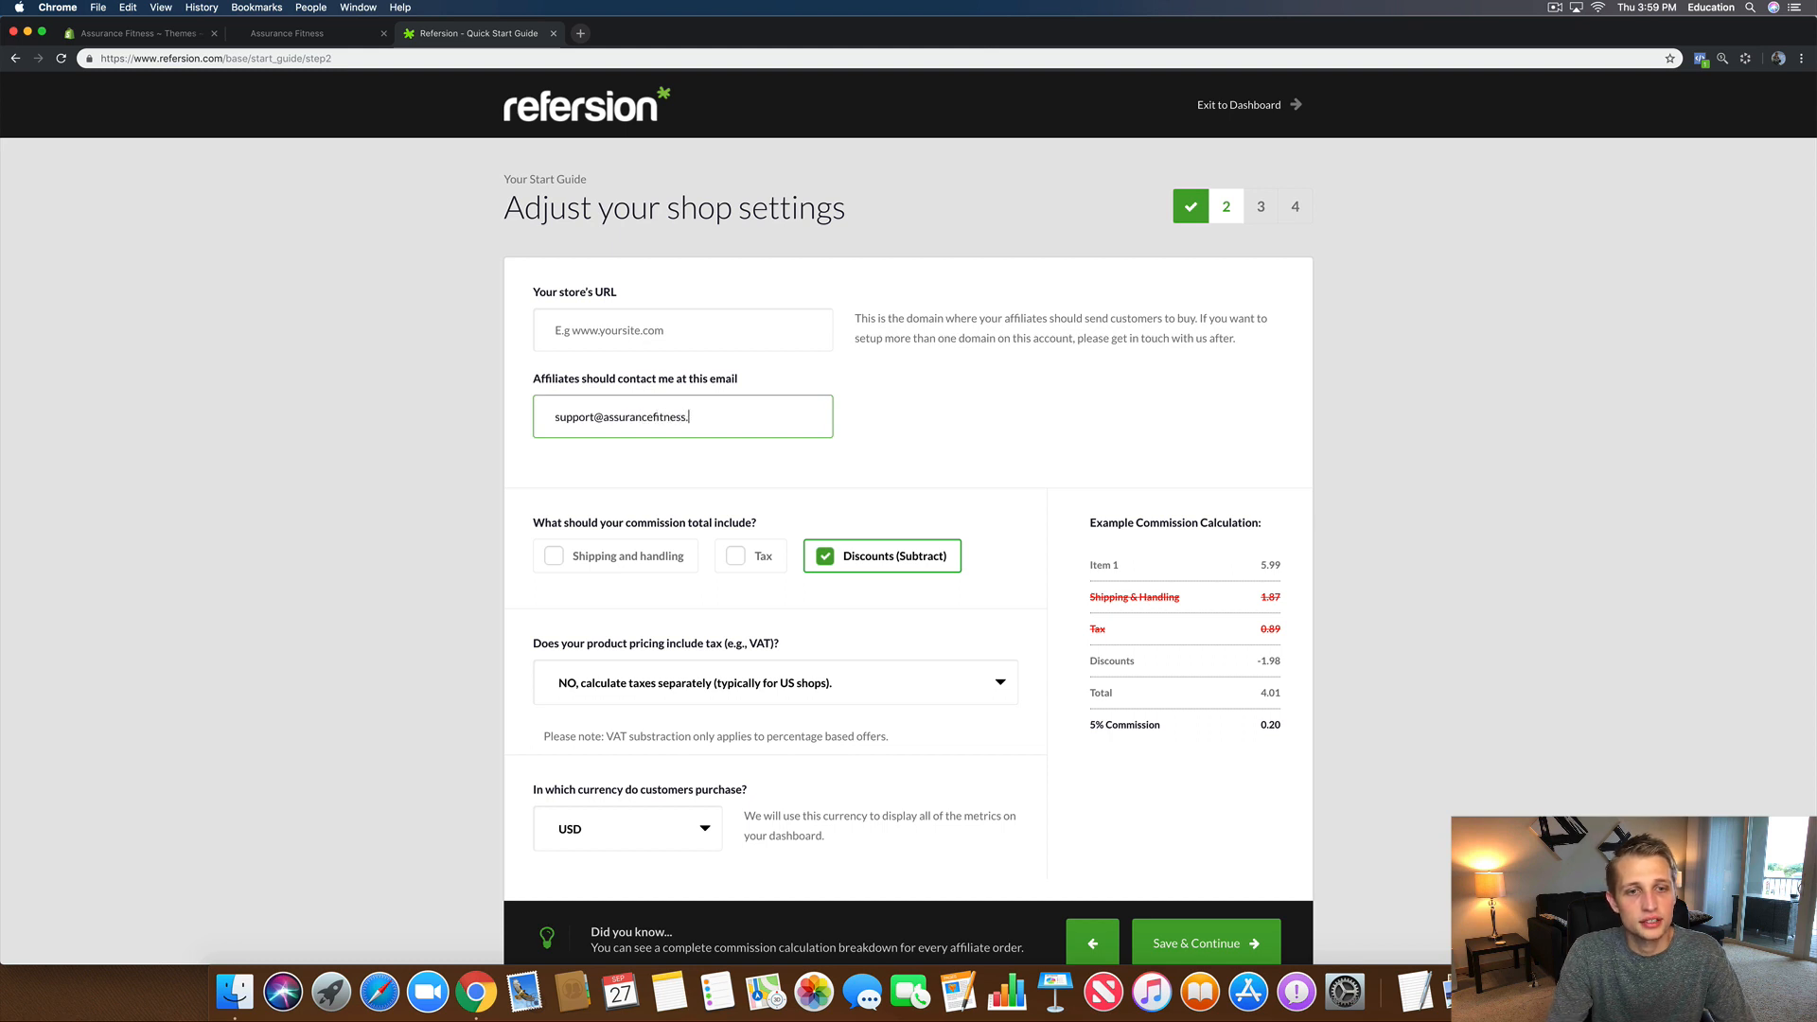
left_click(594, 338)
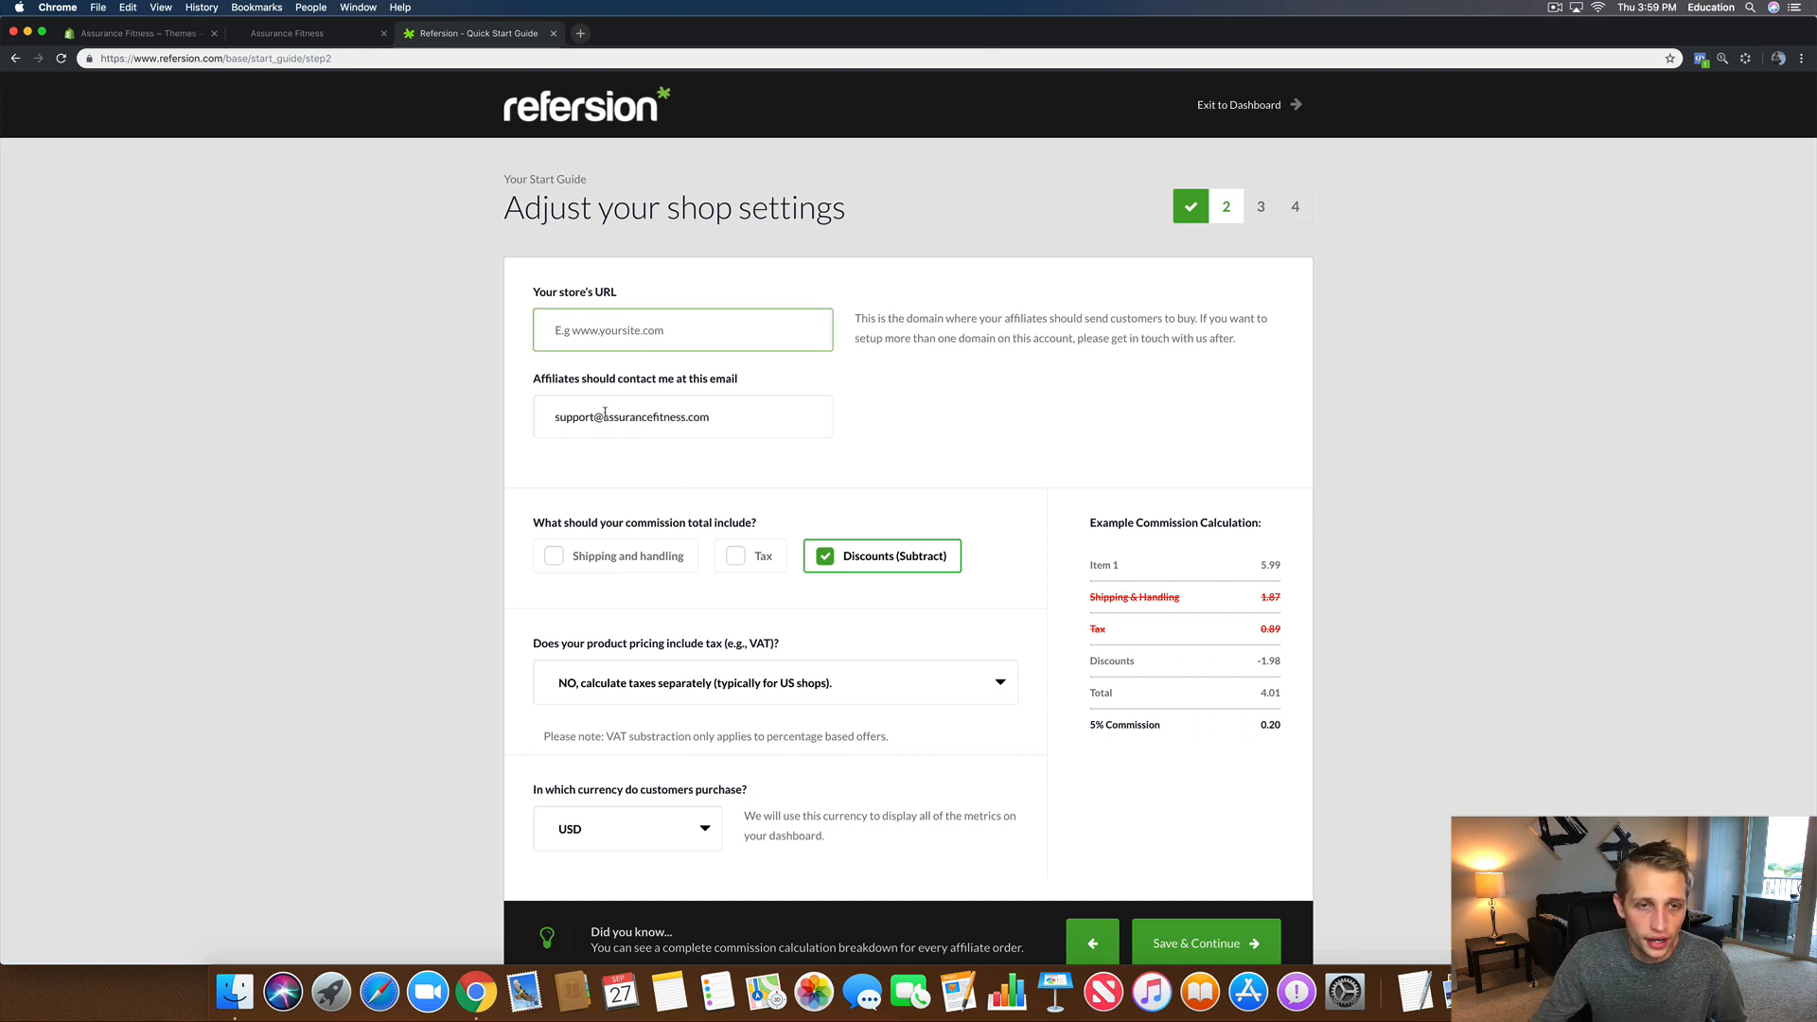
left_click_drag(604, 417, 724, 418)
key("super+c")
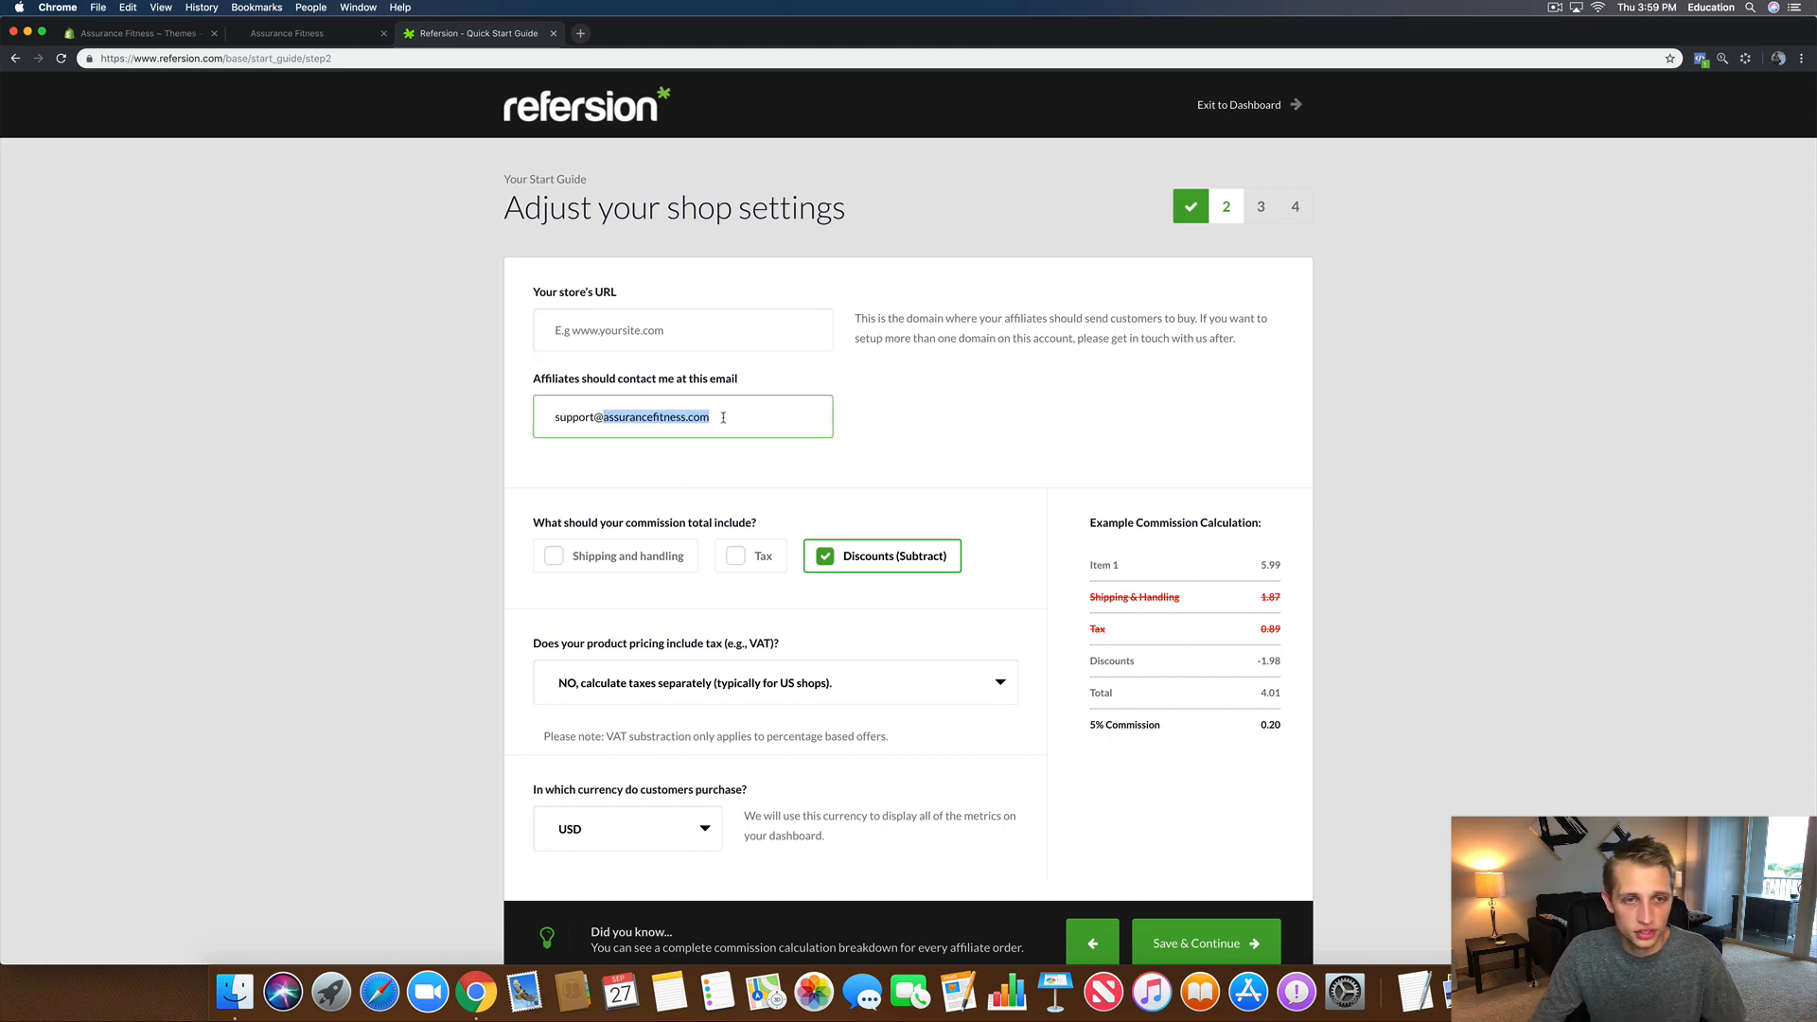
left_click(617, 344)
type("www")
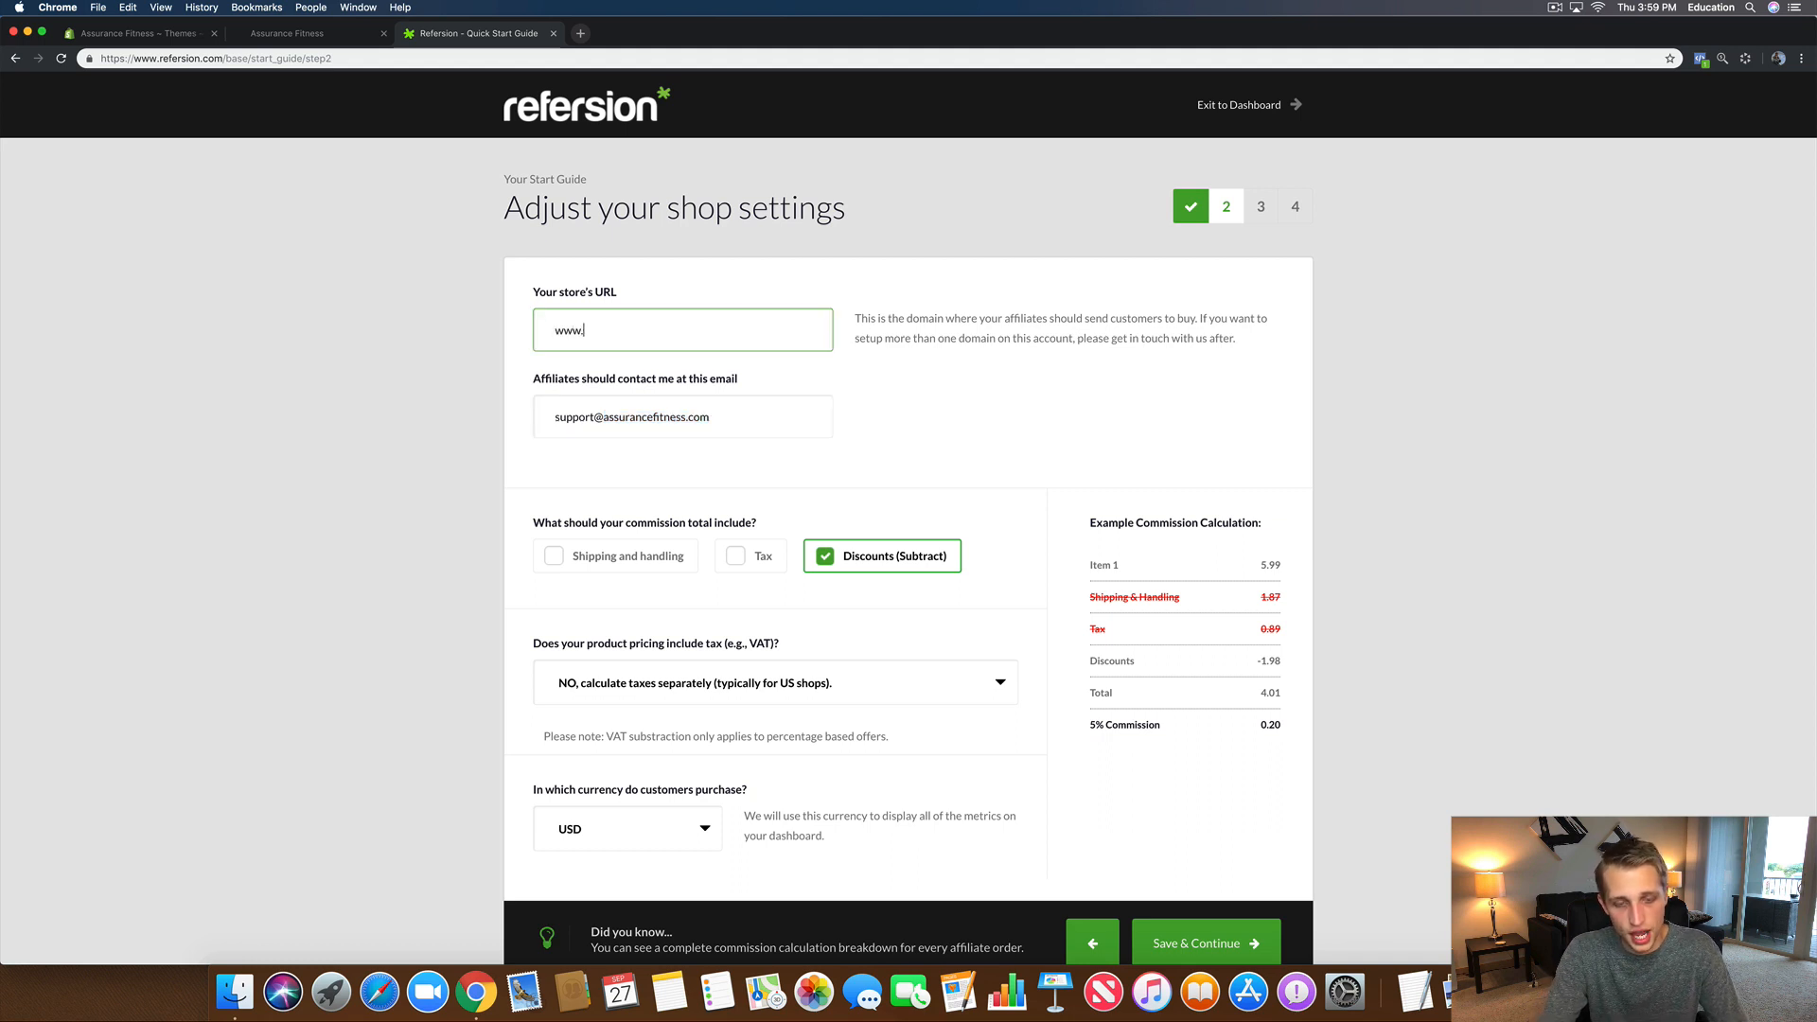
type(".")
key("super+v")
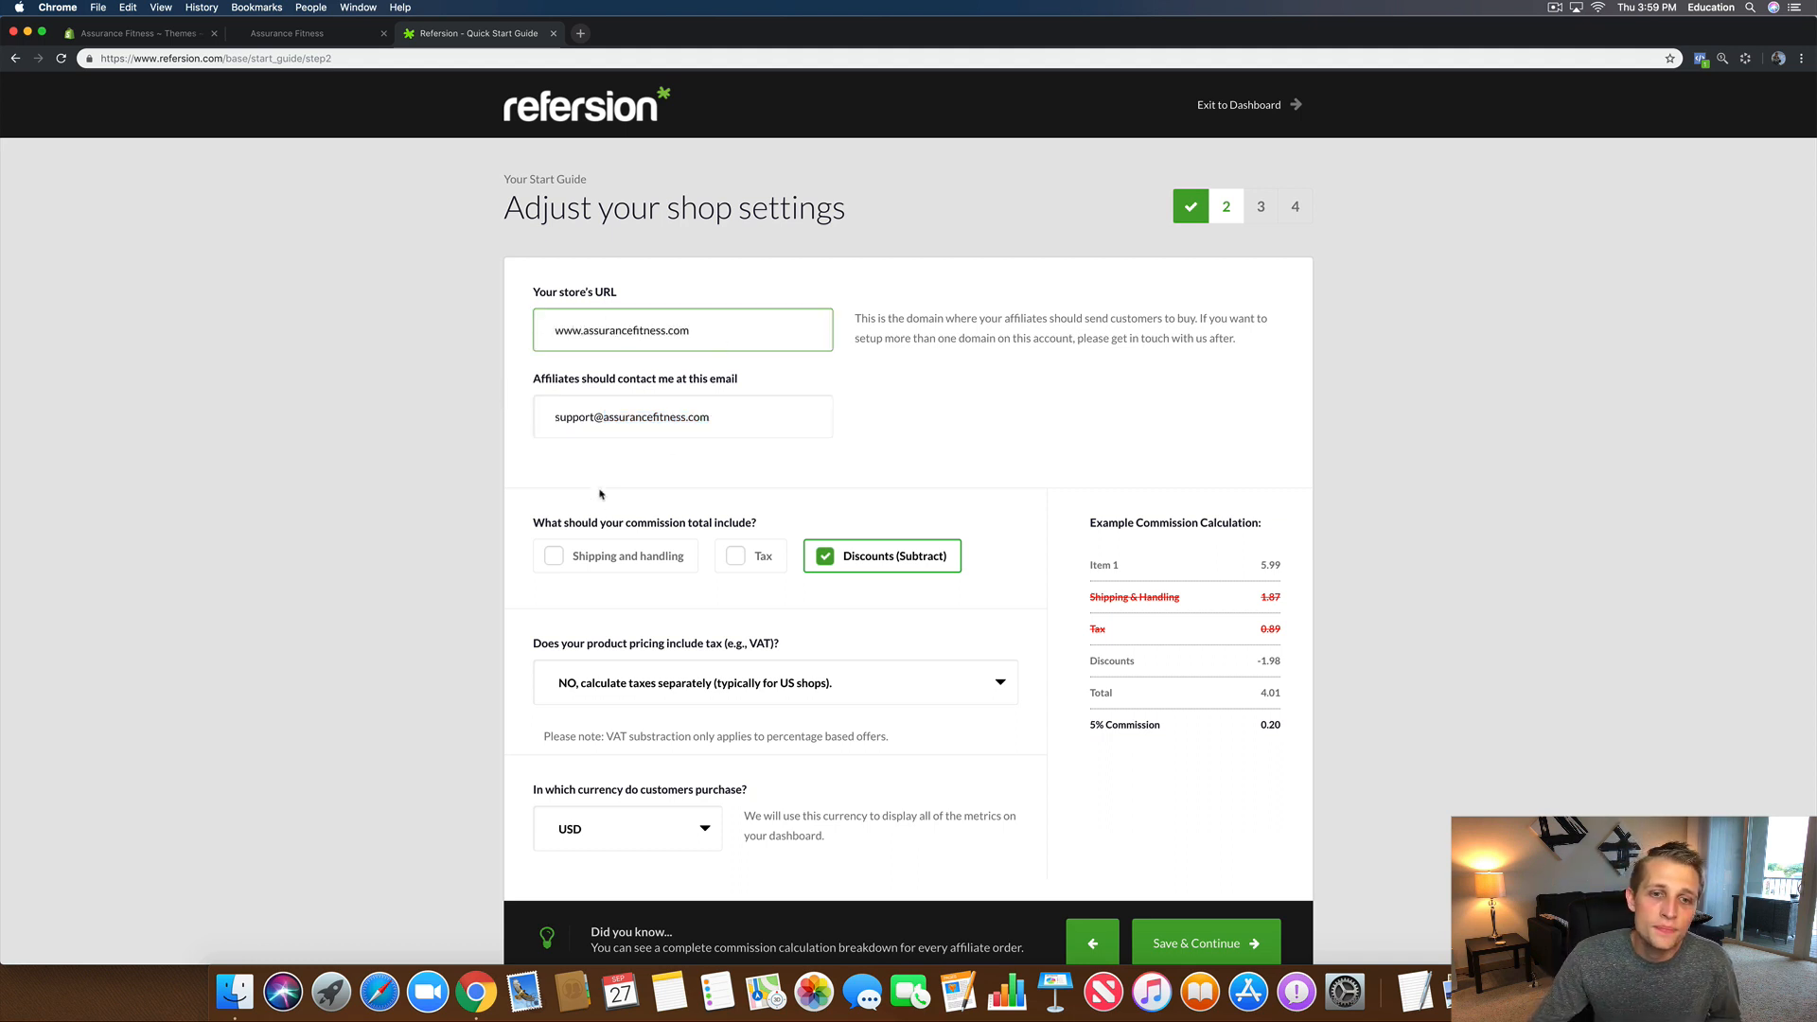
Step: Include shipping and handling in the commission total
scroll(606, 506, "down", 2)
left_click_drag(531, 467, 771, 470)
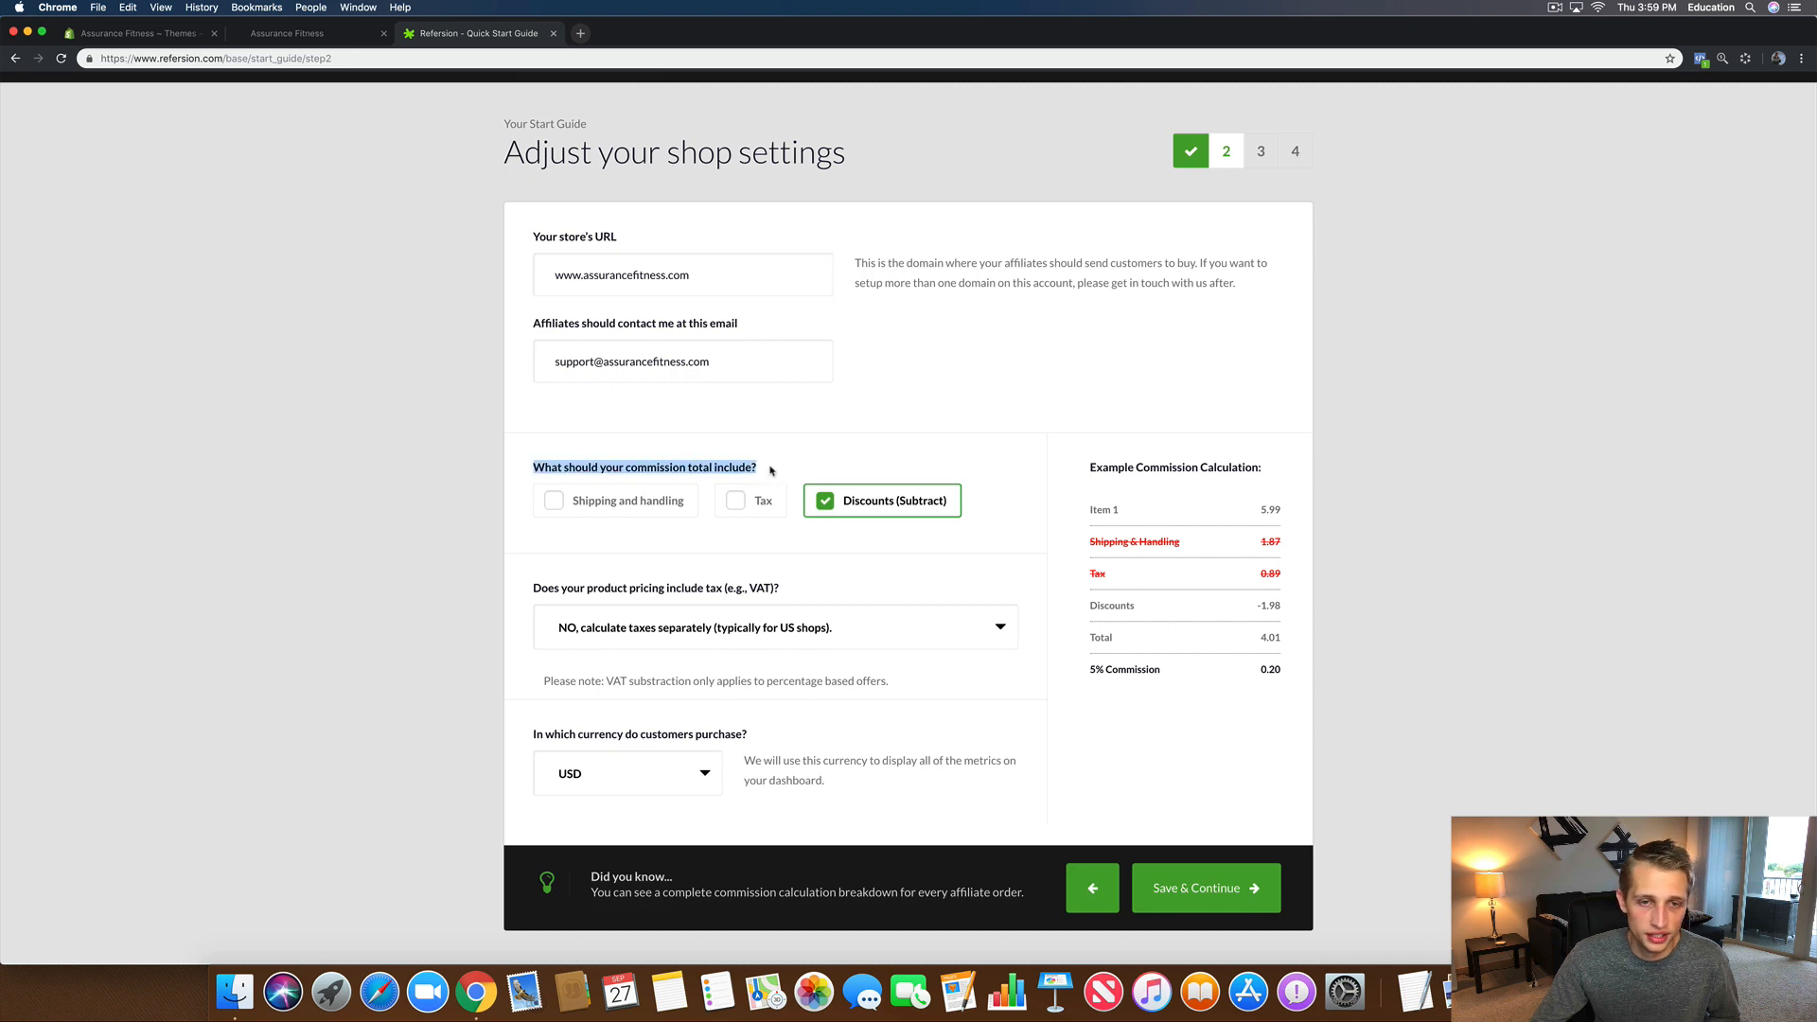
scroll(626, 554, "down", 3)
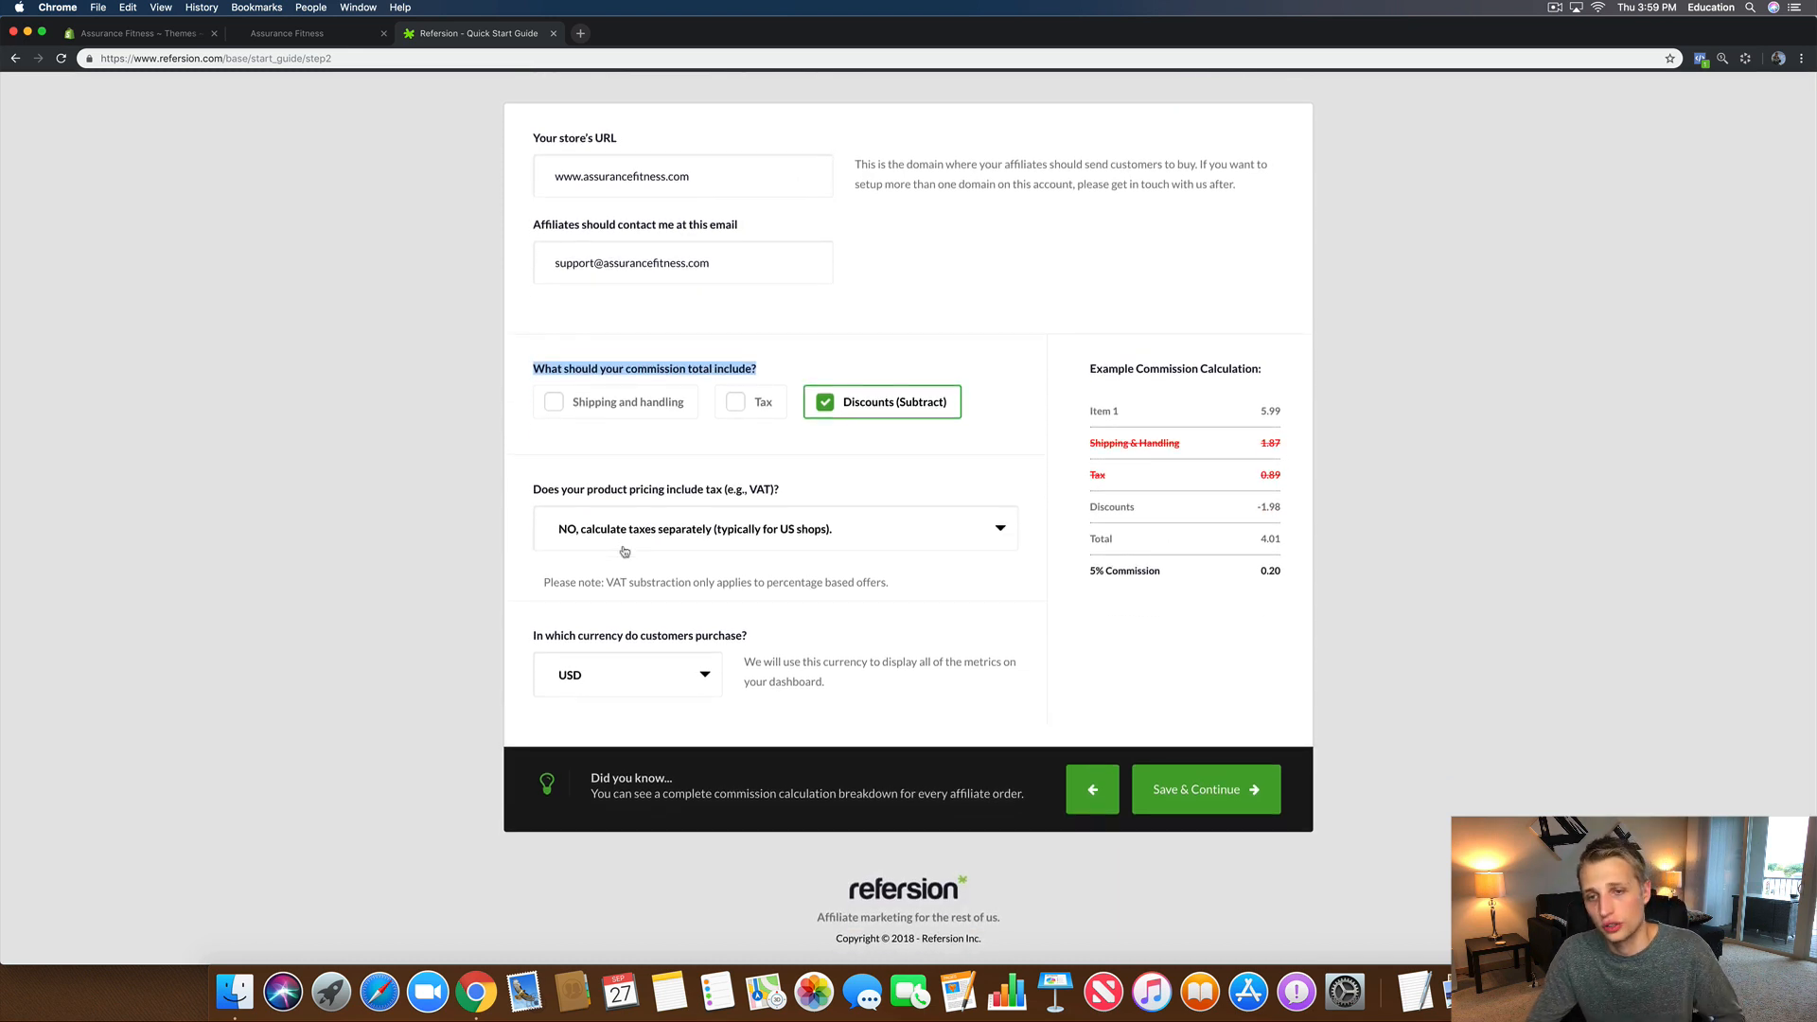
left_click(558, 405)
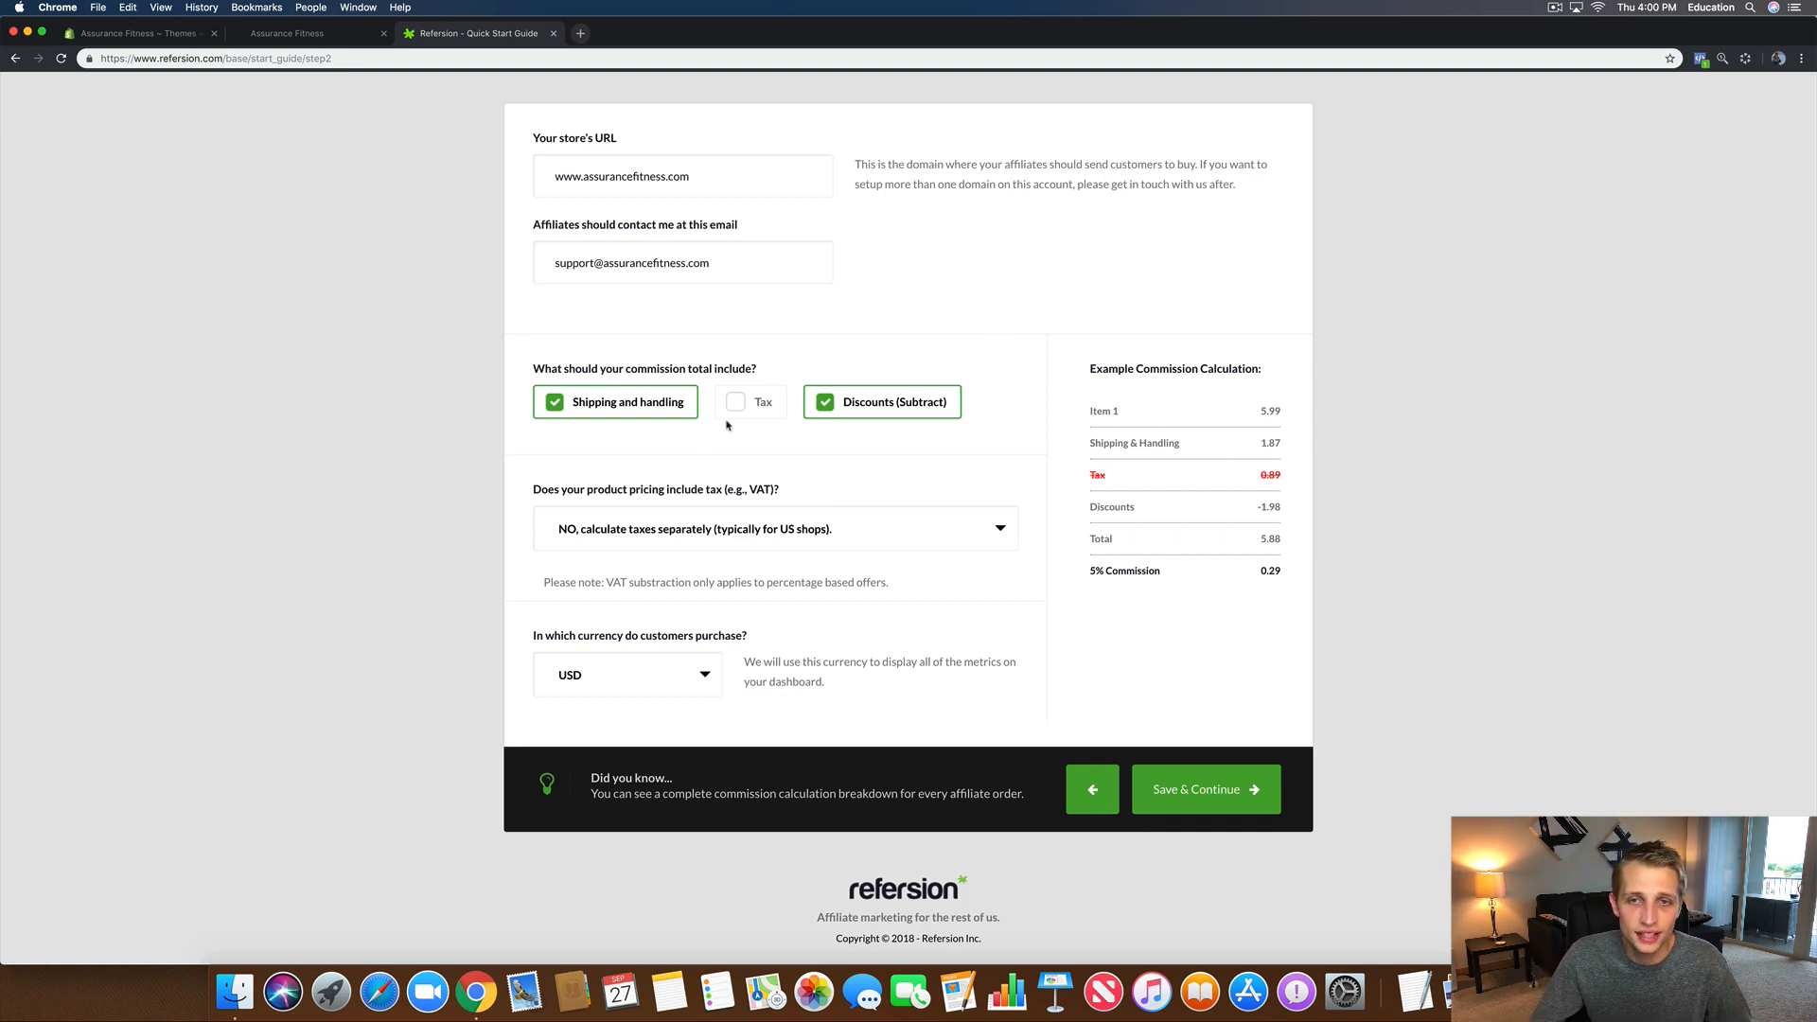
Step: Keep taxes calculated separately (NO) and USD as the purchase currency, then return to Shopify Themes
scroll(809, 502, "down", 1)
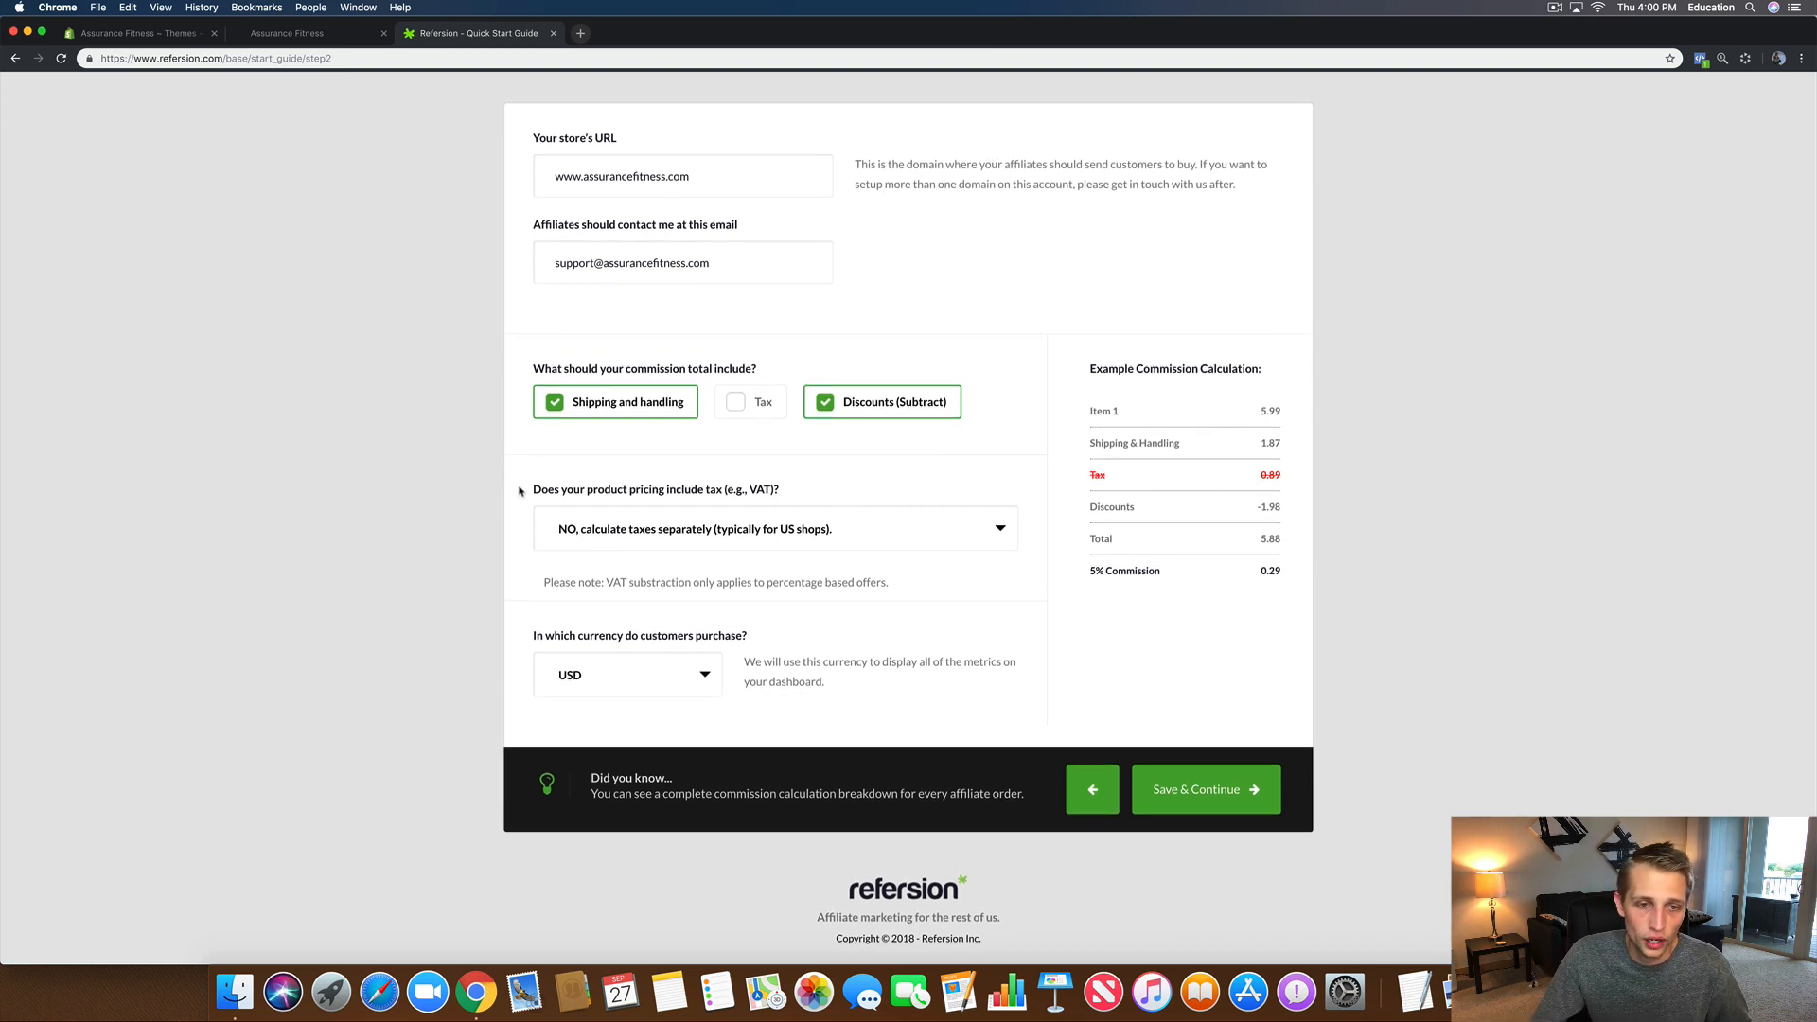
left_click_drag(521, 489, 812, 489)
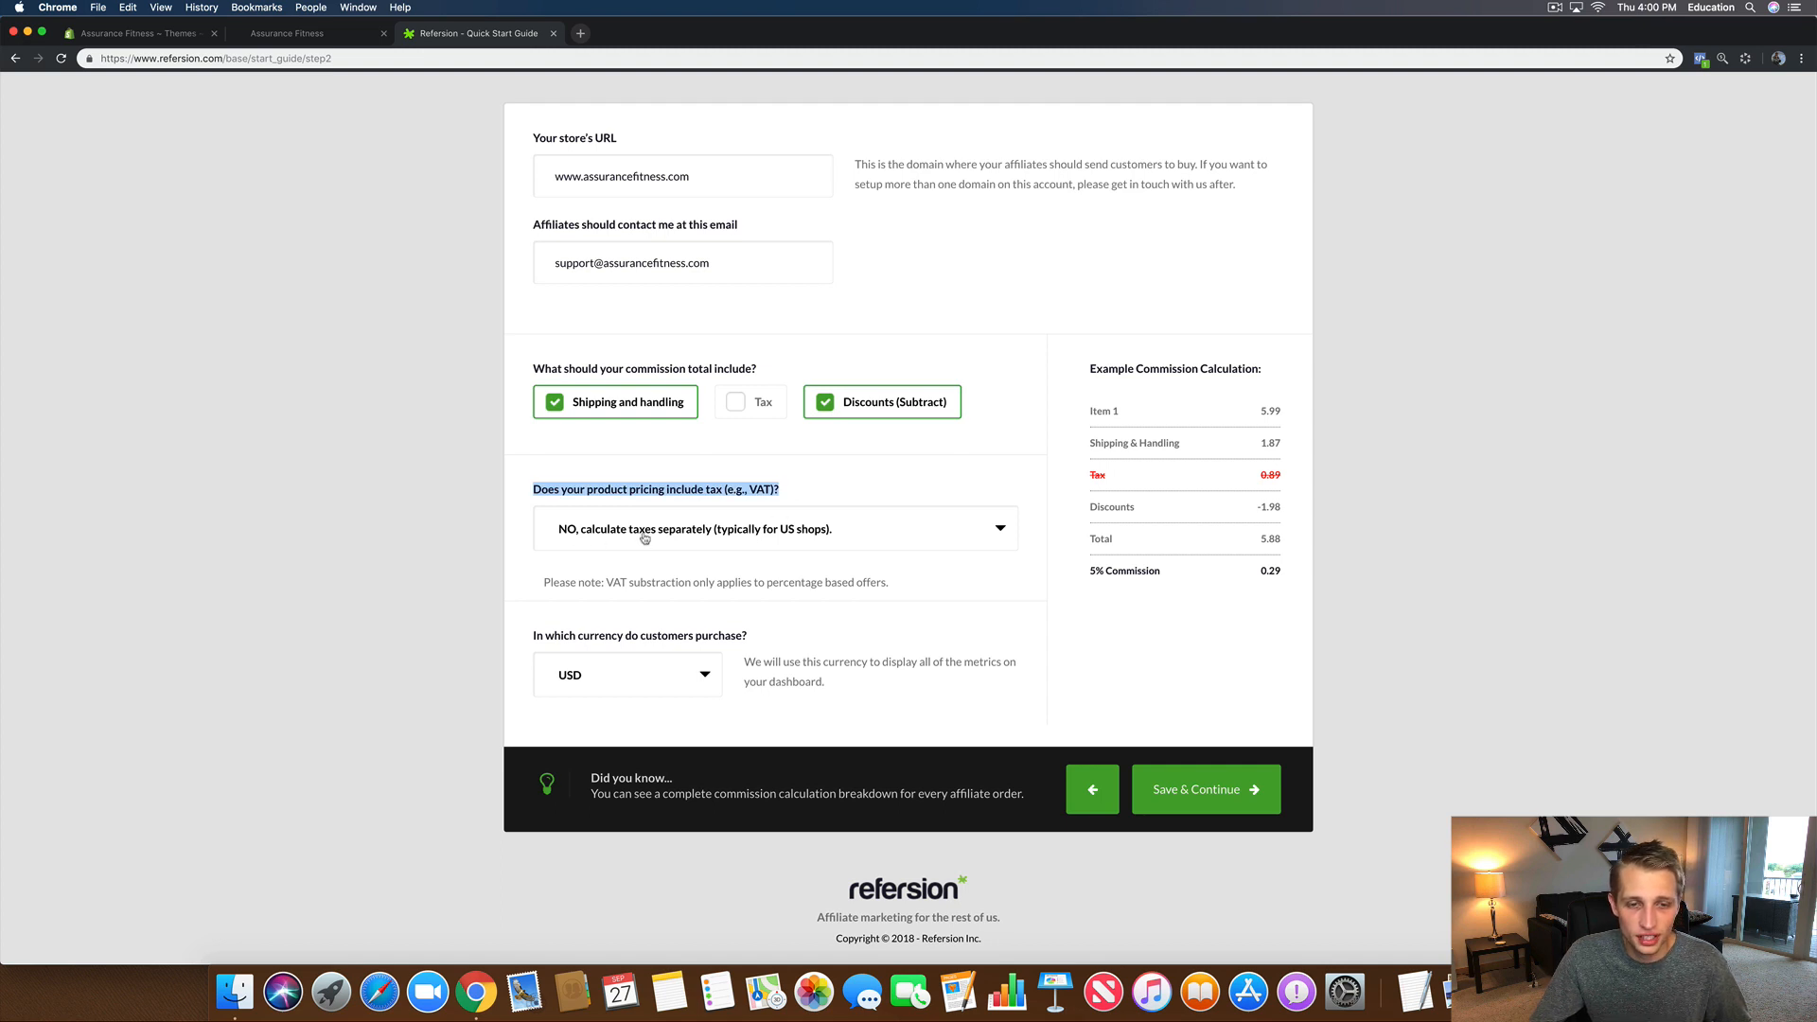
left_click(801, 540)
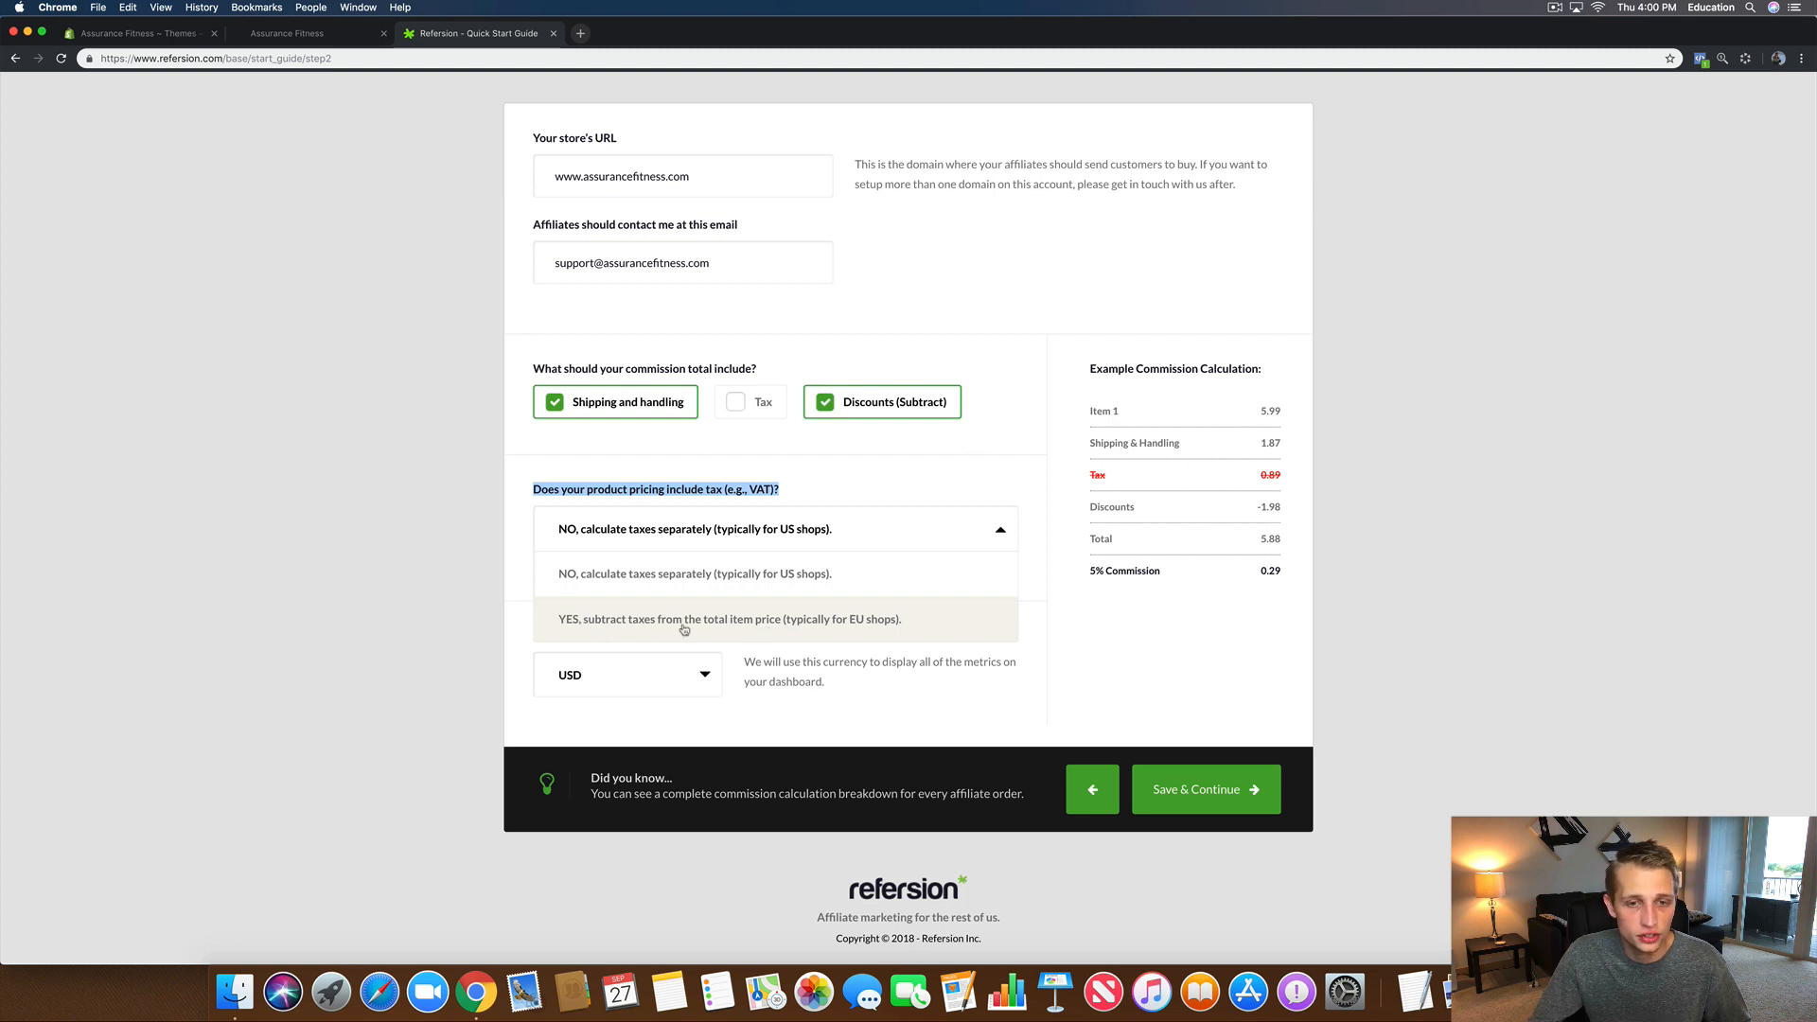
left_click(407, 568)
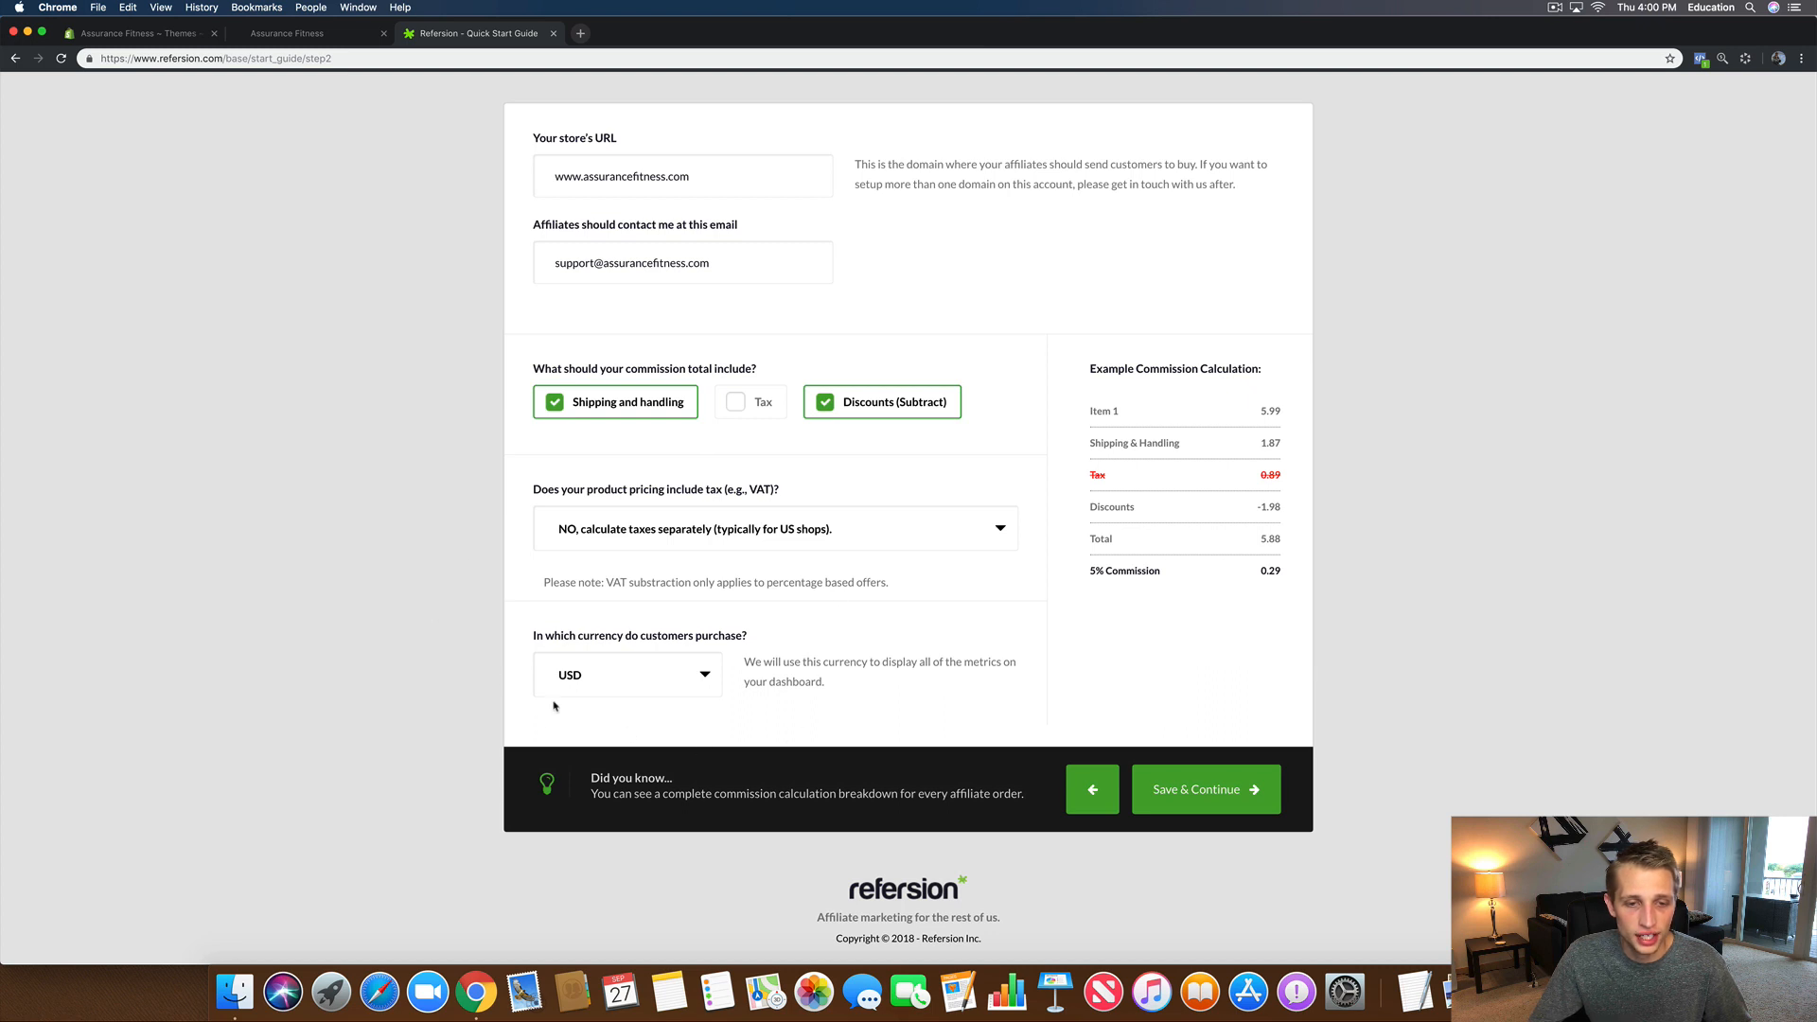
left_click(665, 673)
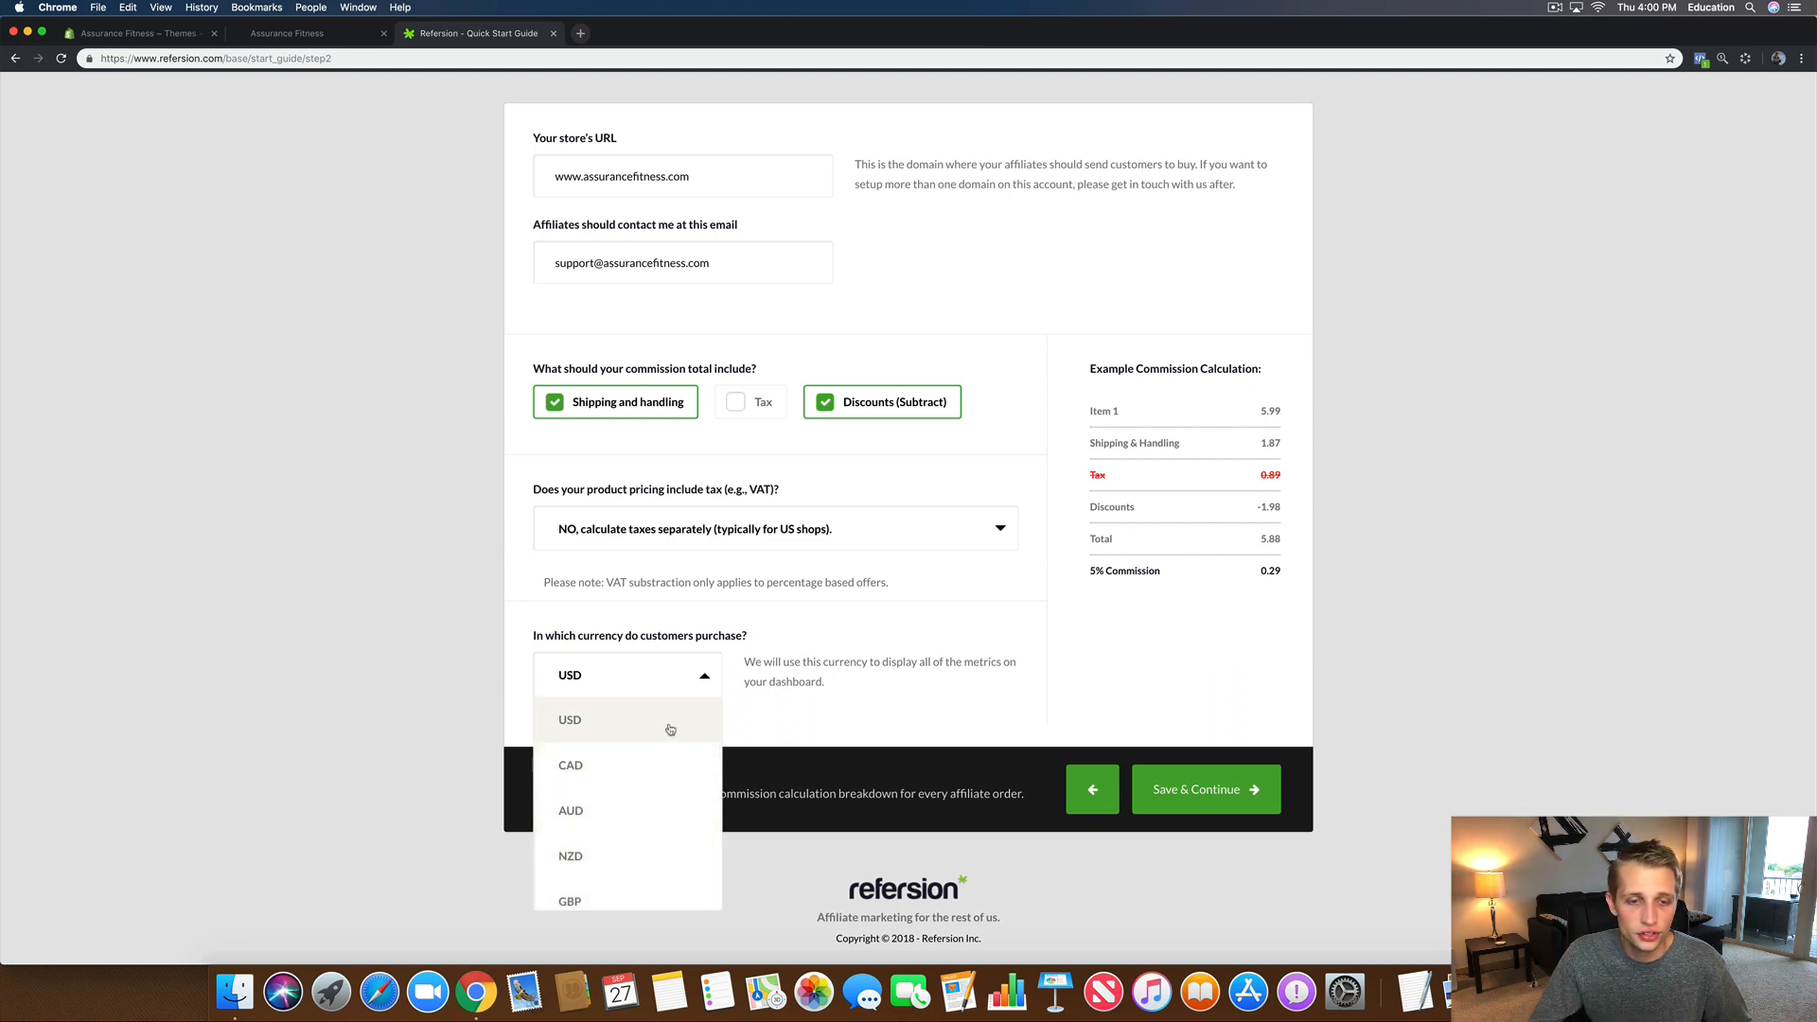
left_click(478, 651)
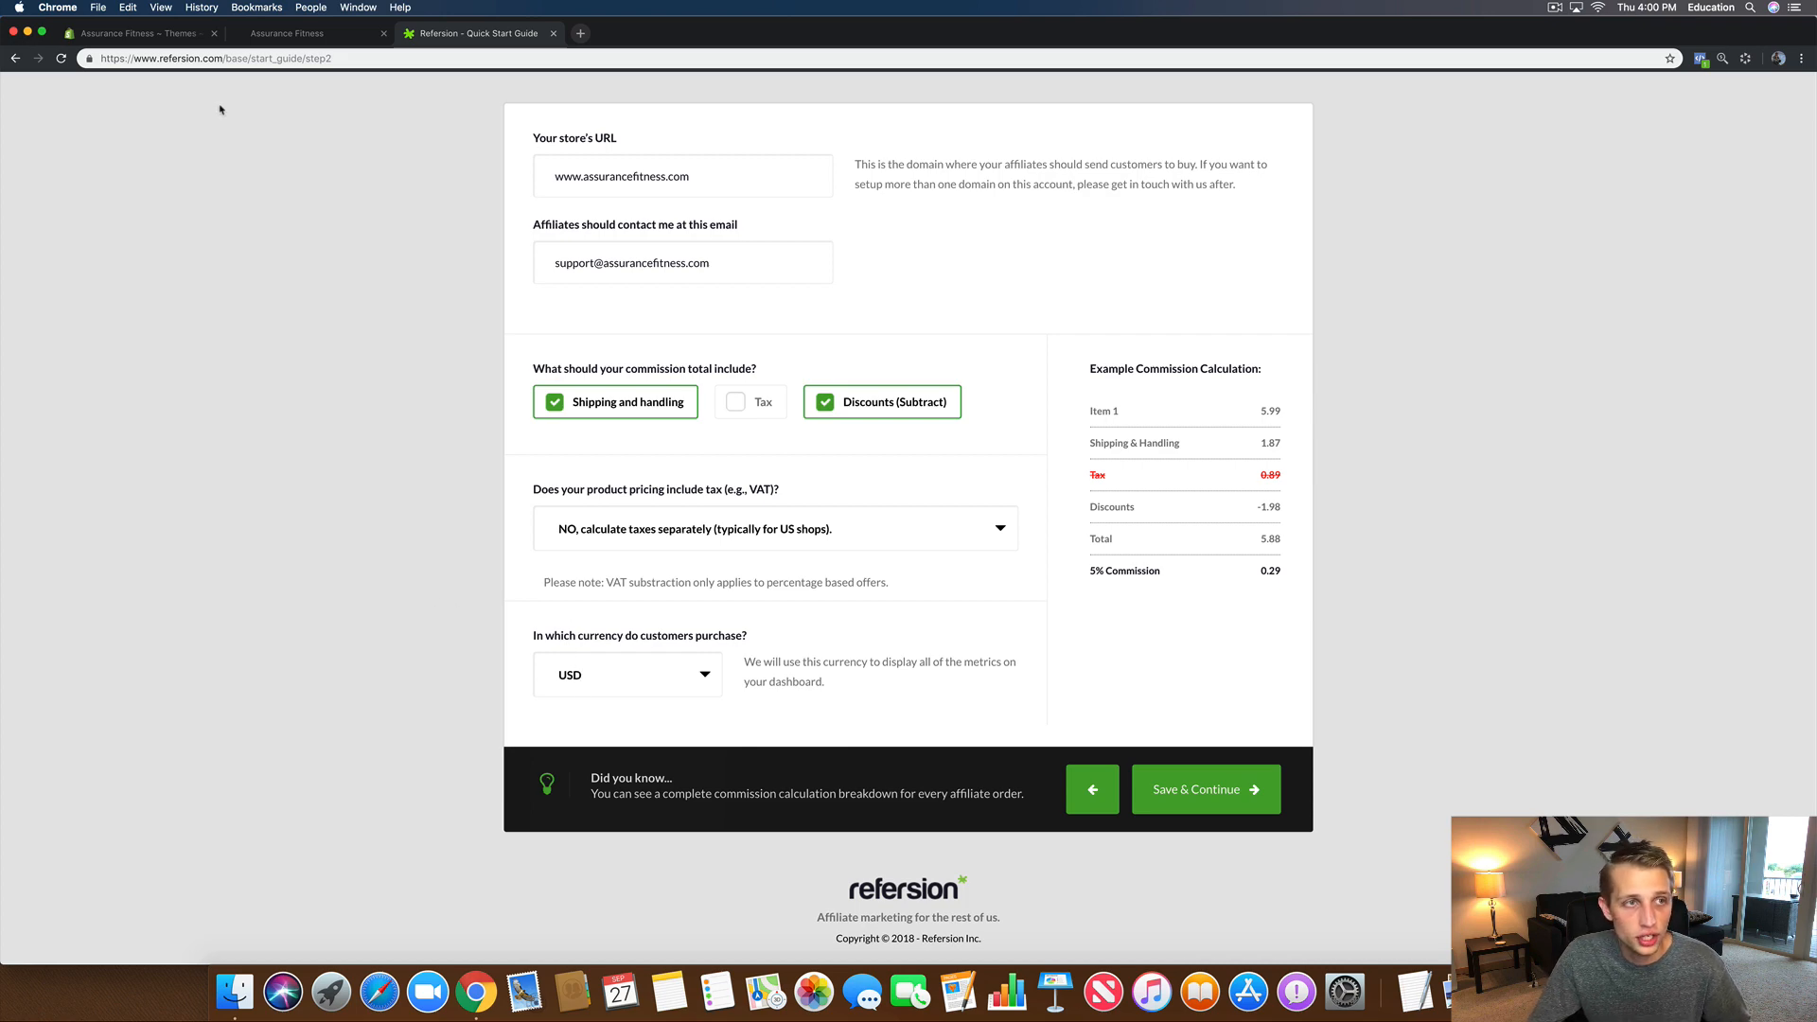
left_click(162, 38)
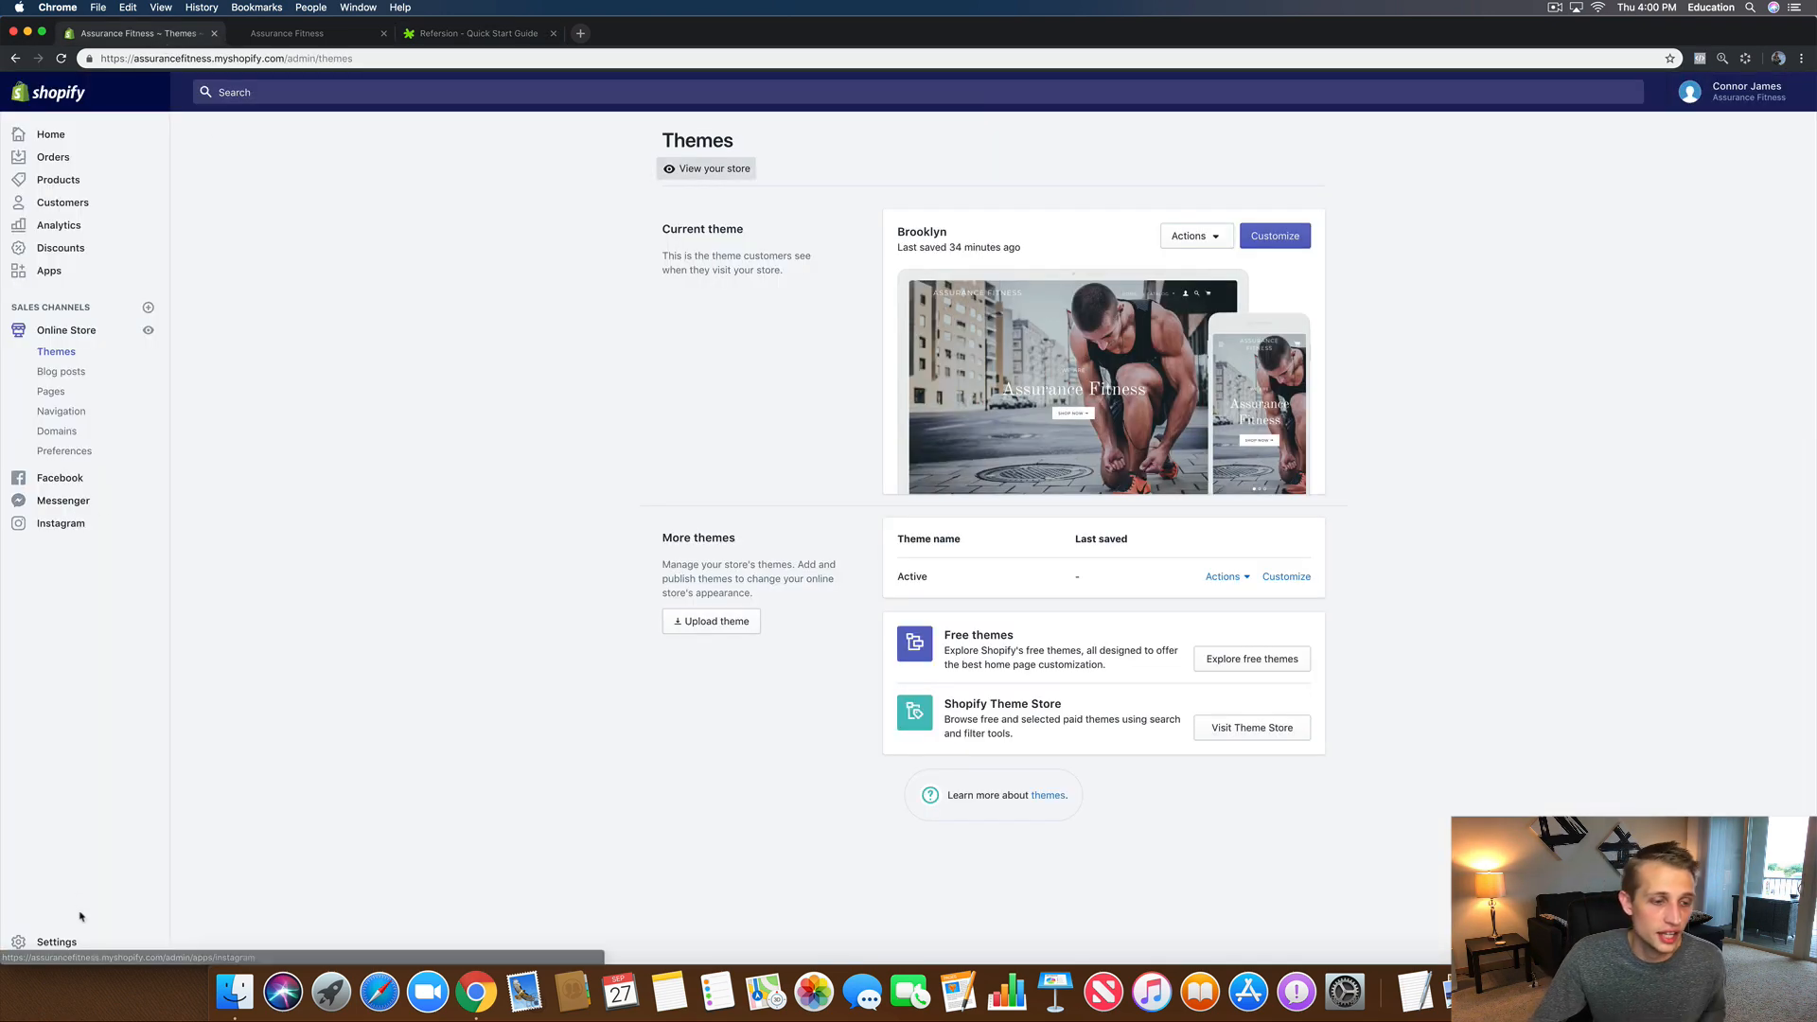
Step: Check Shopify's General store settings and the live Assurance Fitness storefront, then close the storefront tab
left_click(62, 946)
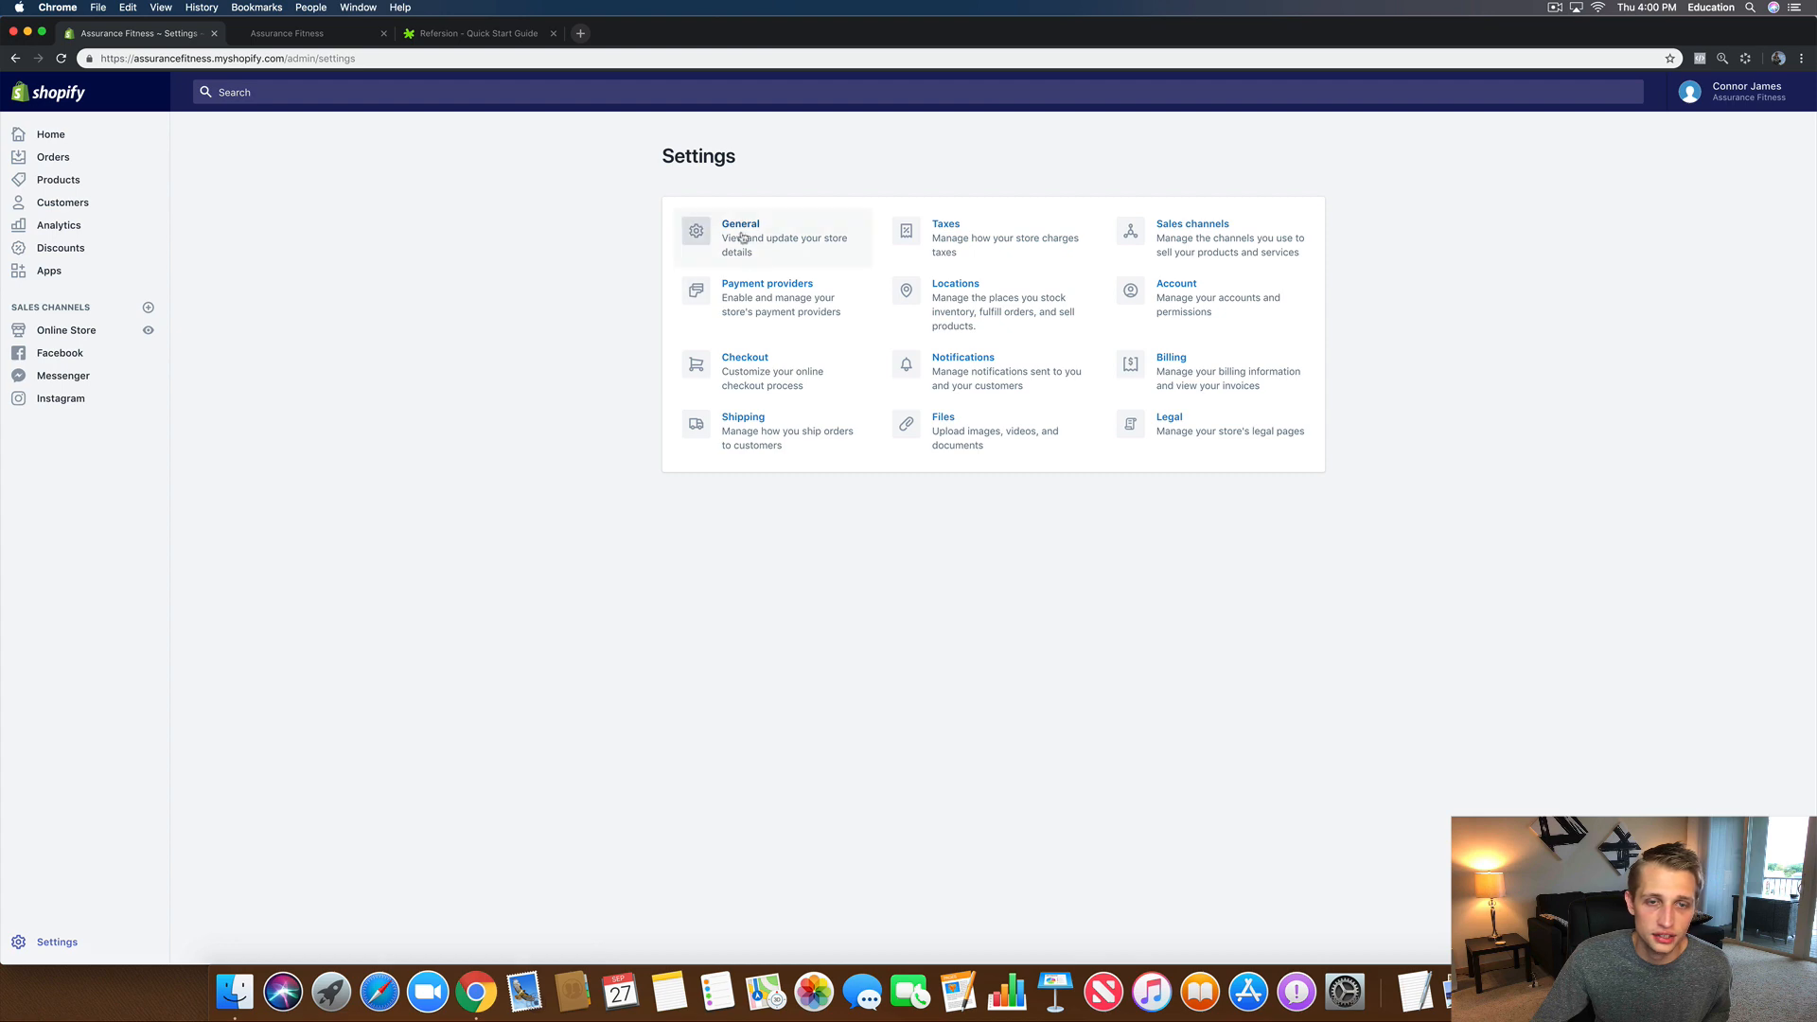
left_click(741, 234)
scroll(868, 568, "down", 5)
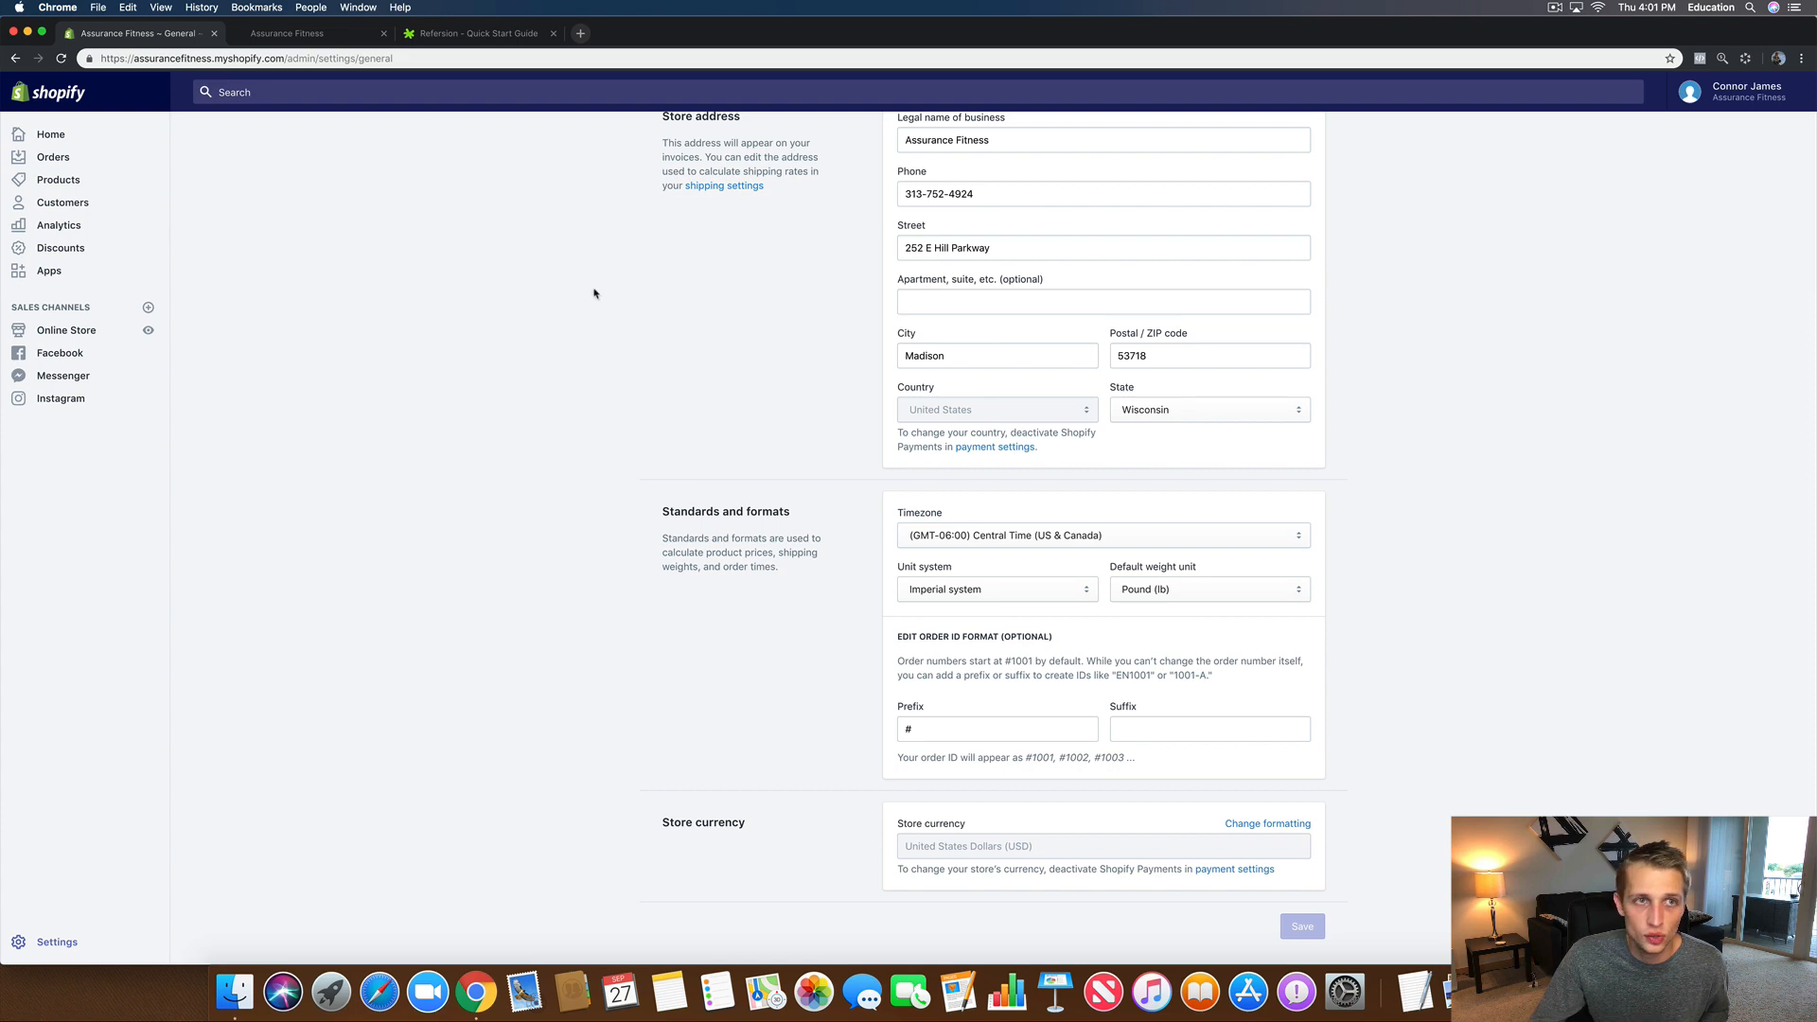
left_click(292, 36)
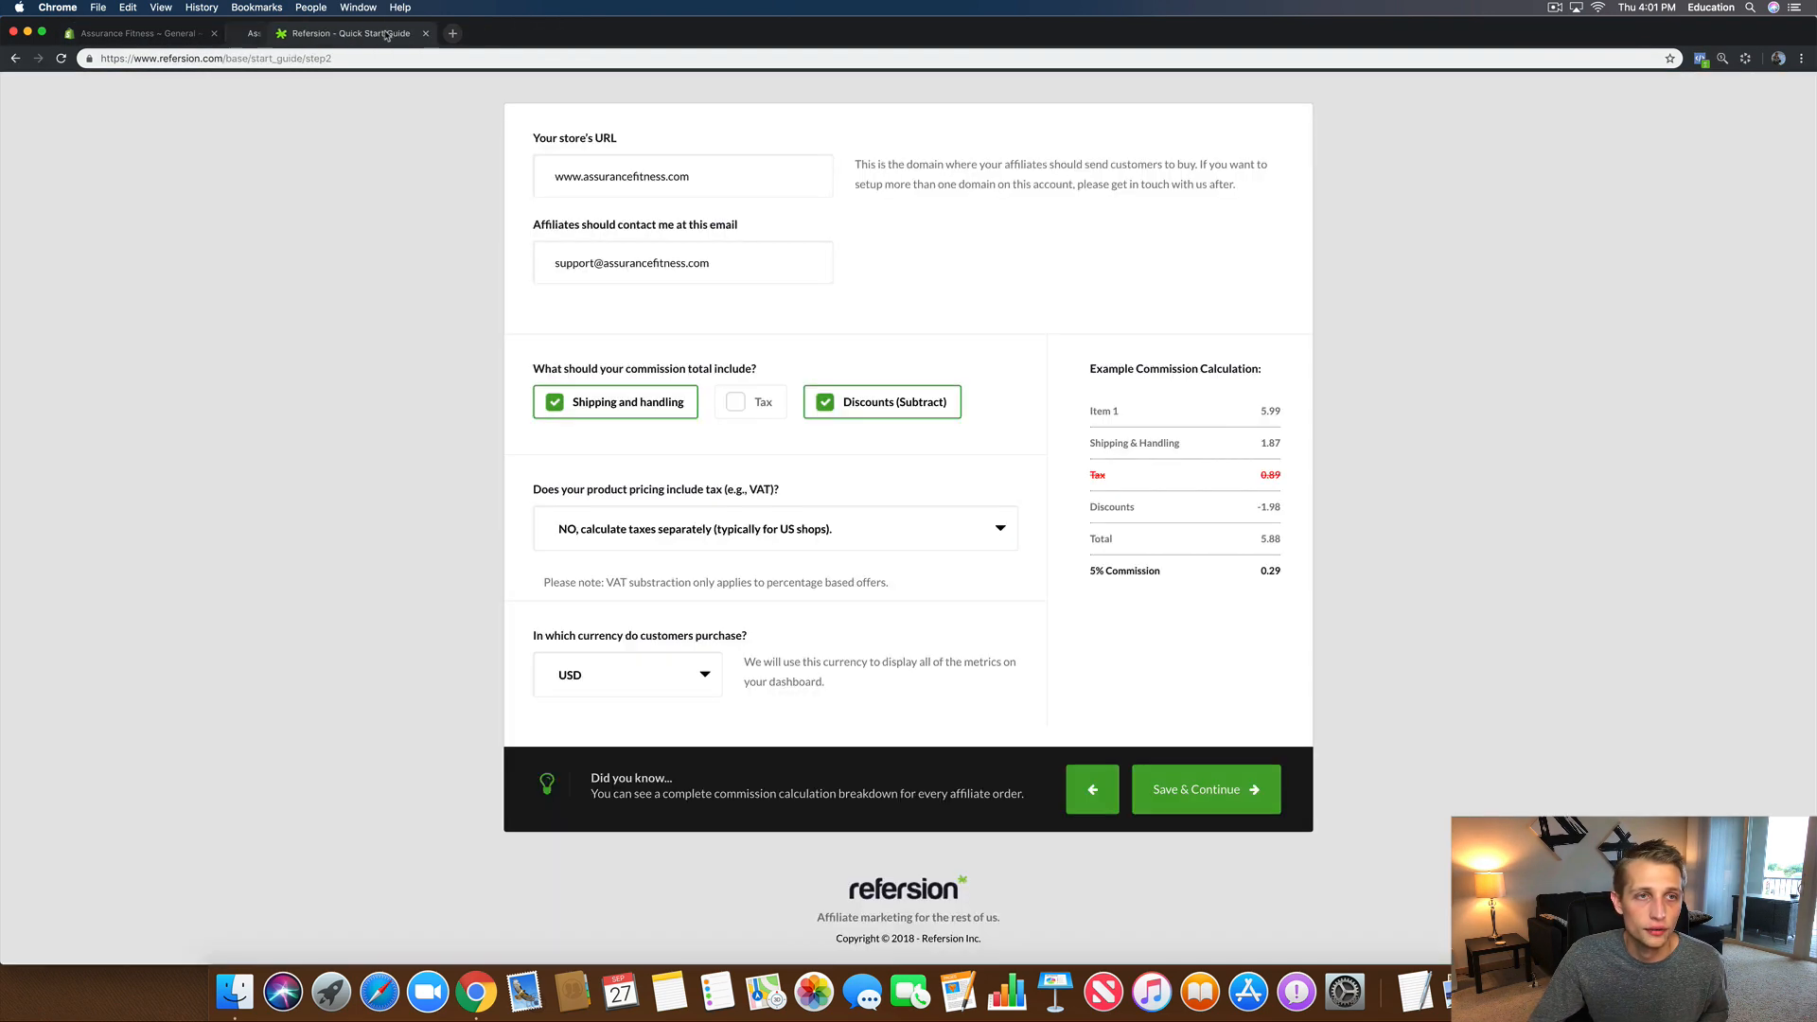
left_click(383, 33)
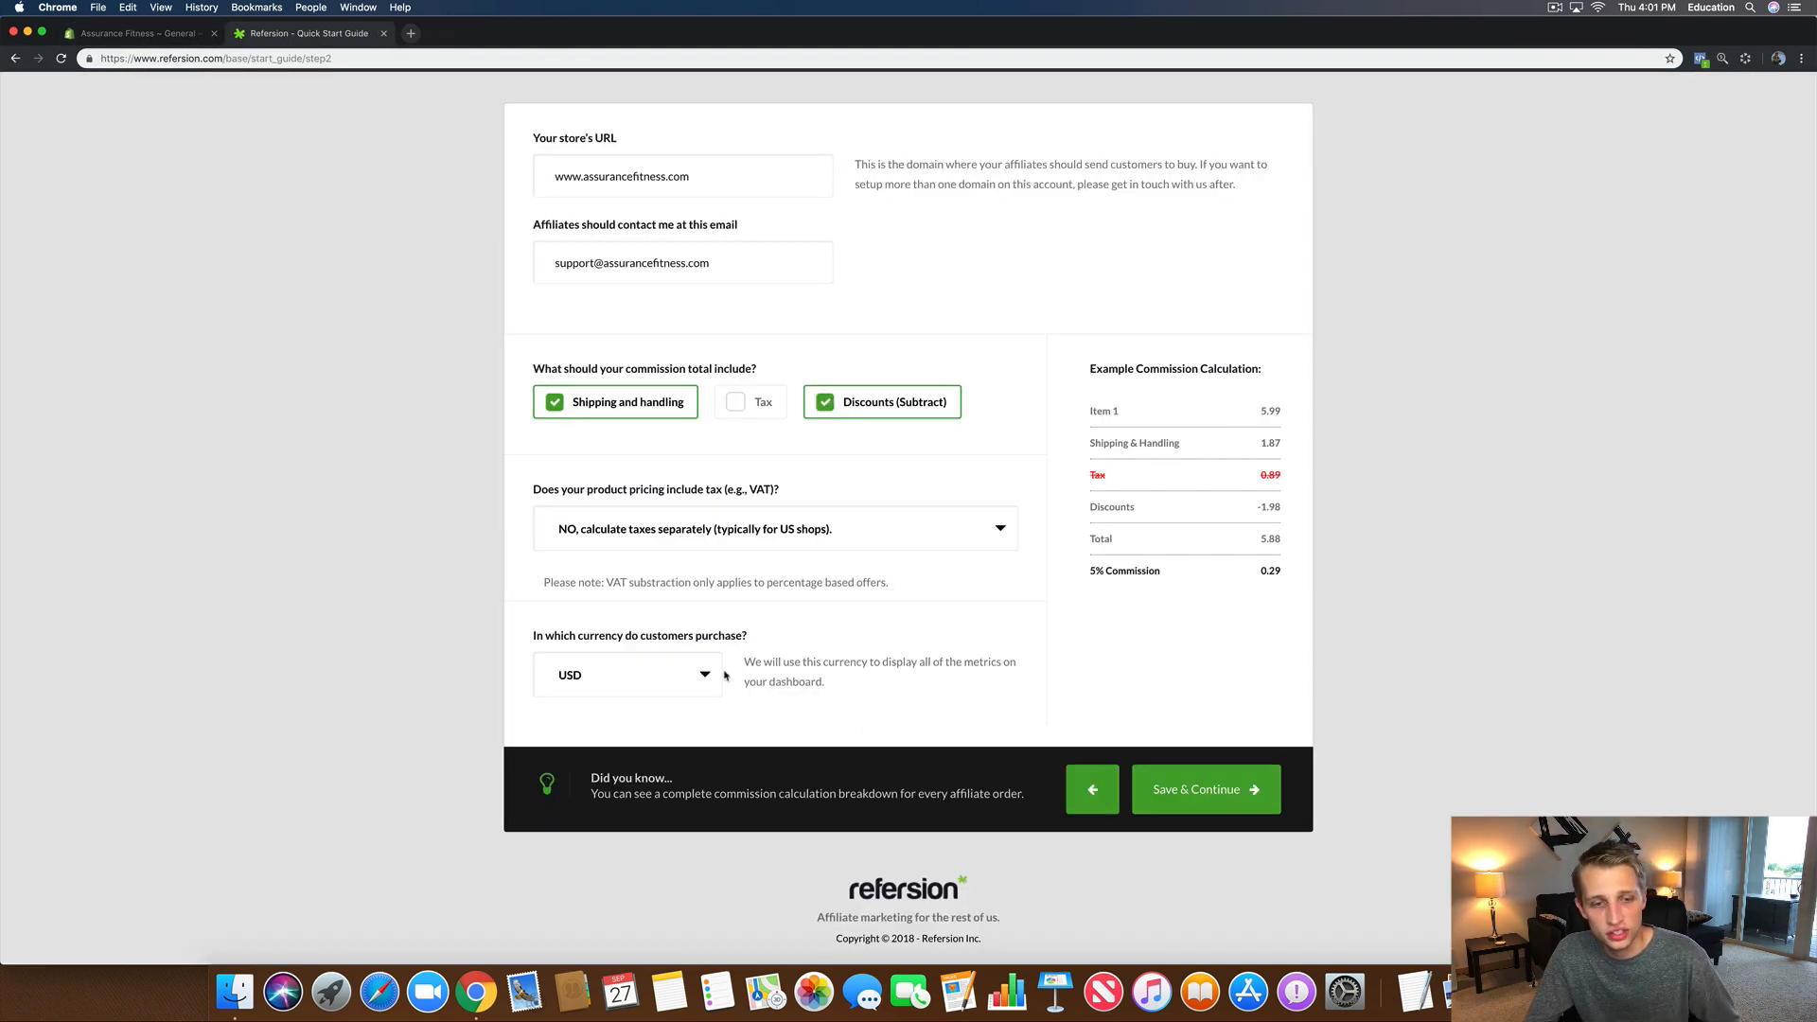
Step: Save the store details and rename the offer to 'Standard Brand Ambassador Commission'
left_click(1179, 807)
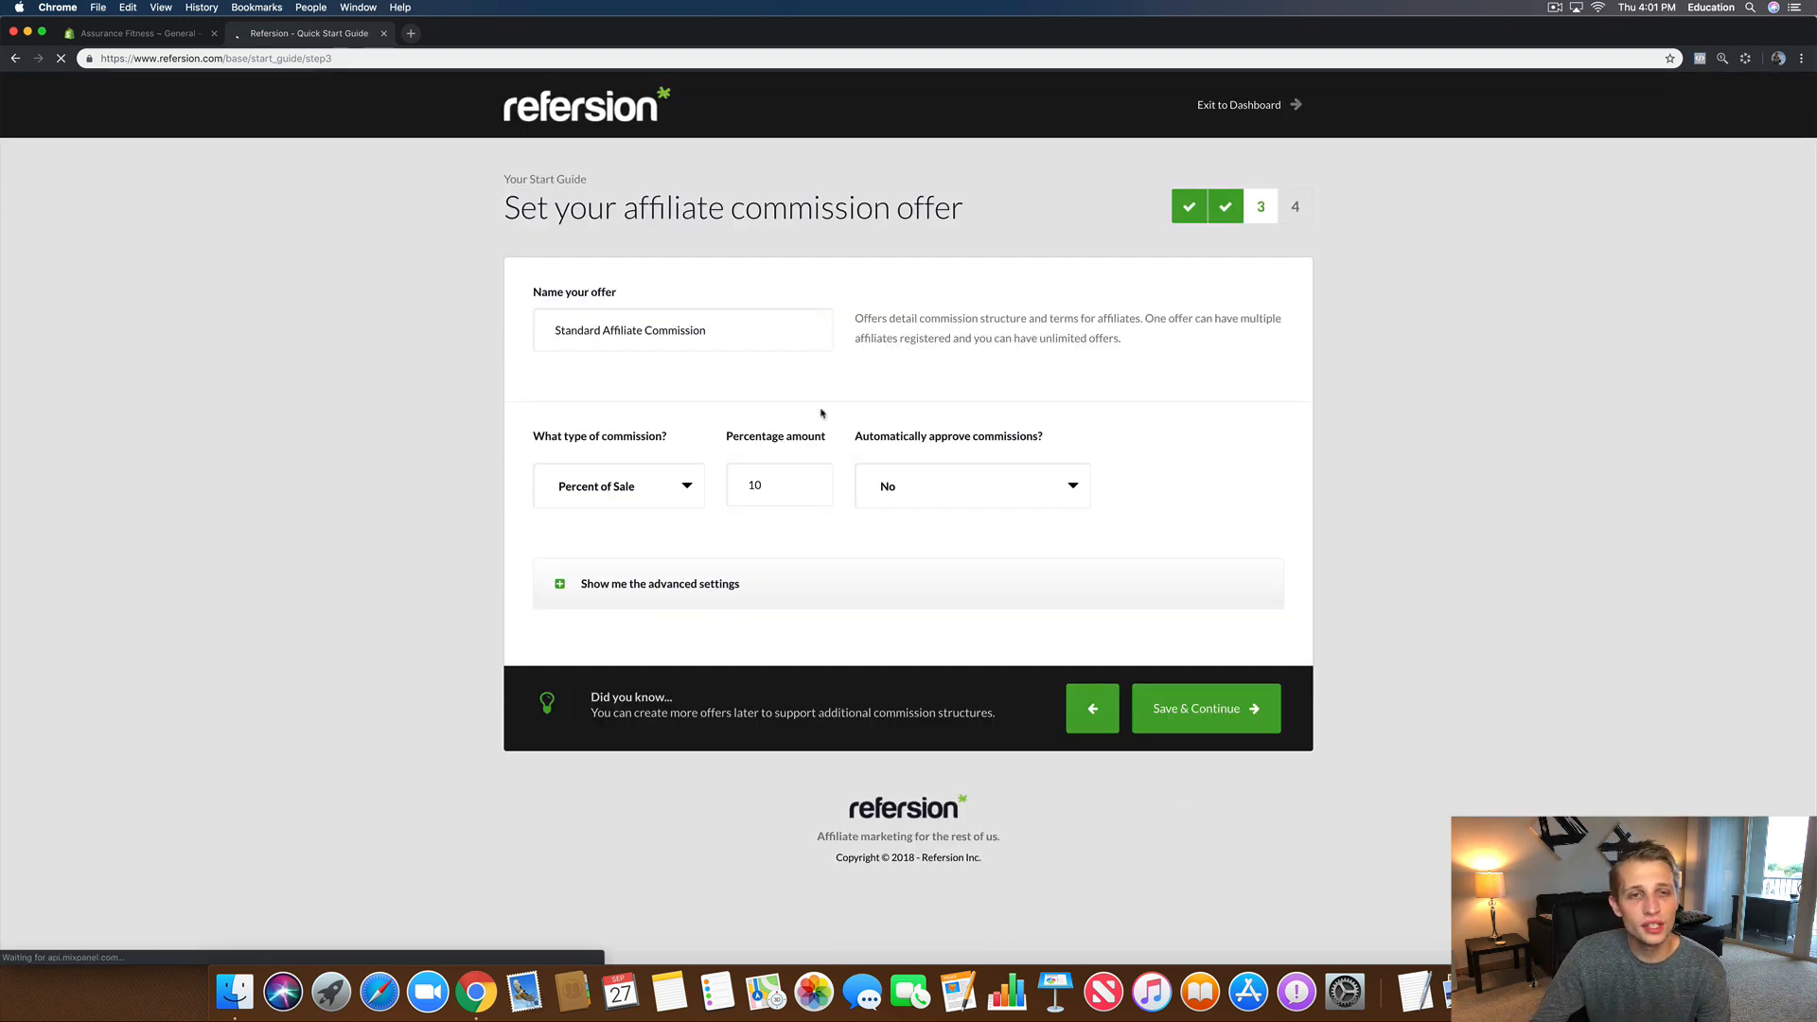
left_click_drag(721, 332, 487, 327)
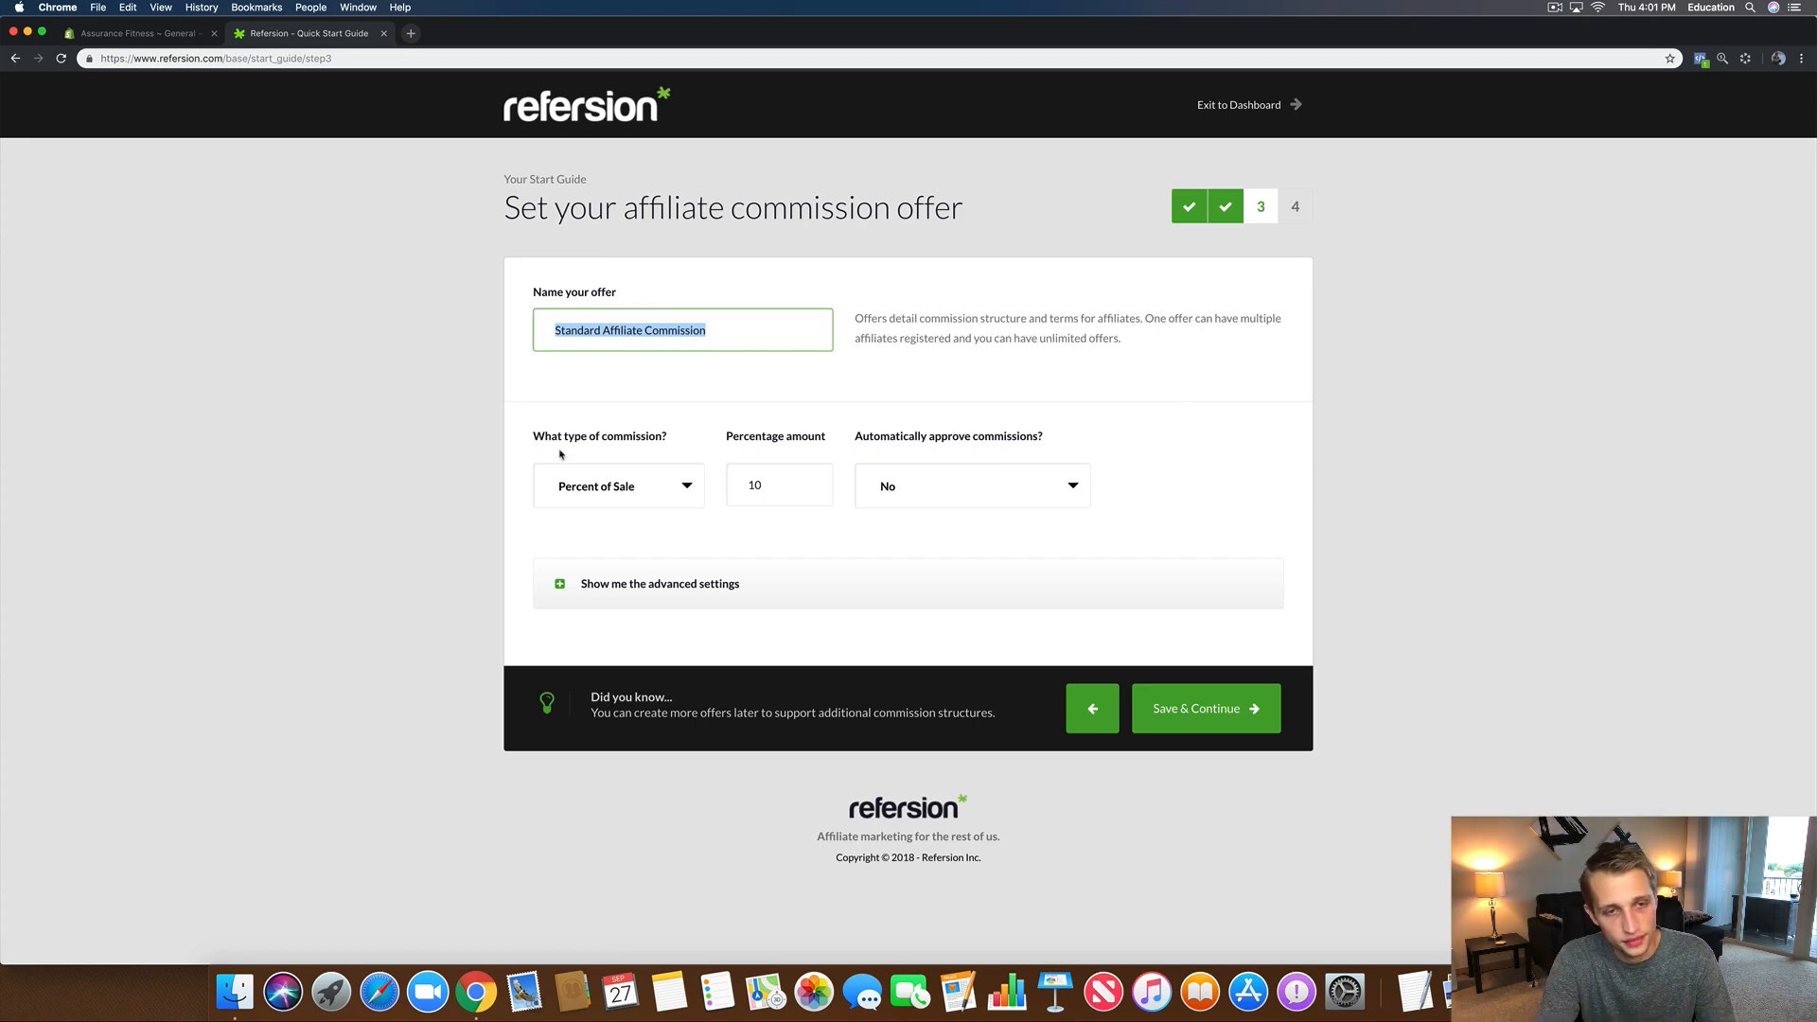
type("Standard")
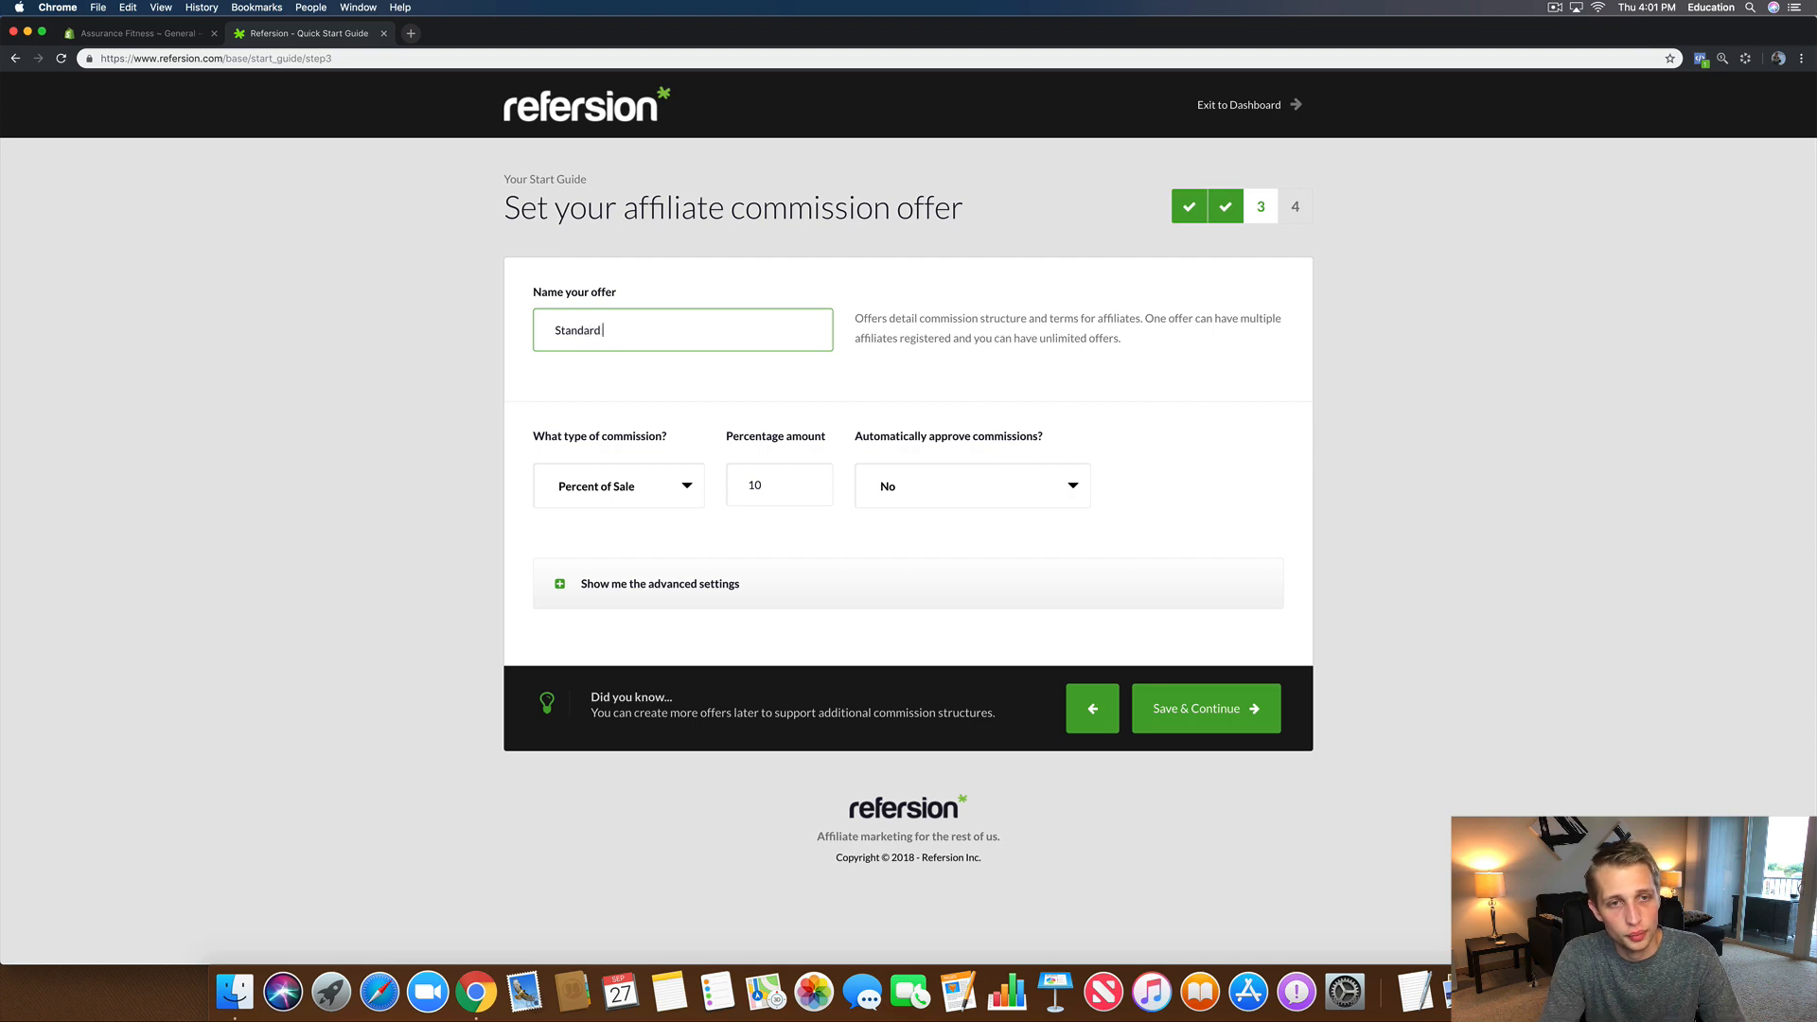
type(" Brand Ambassafor")
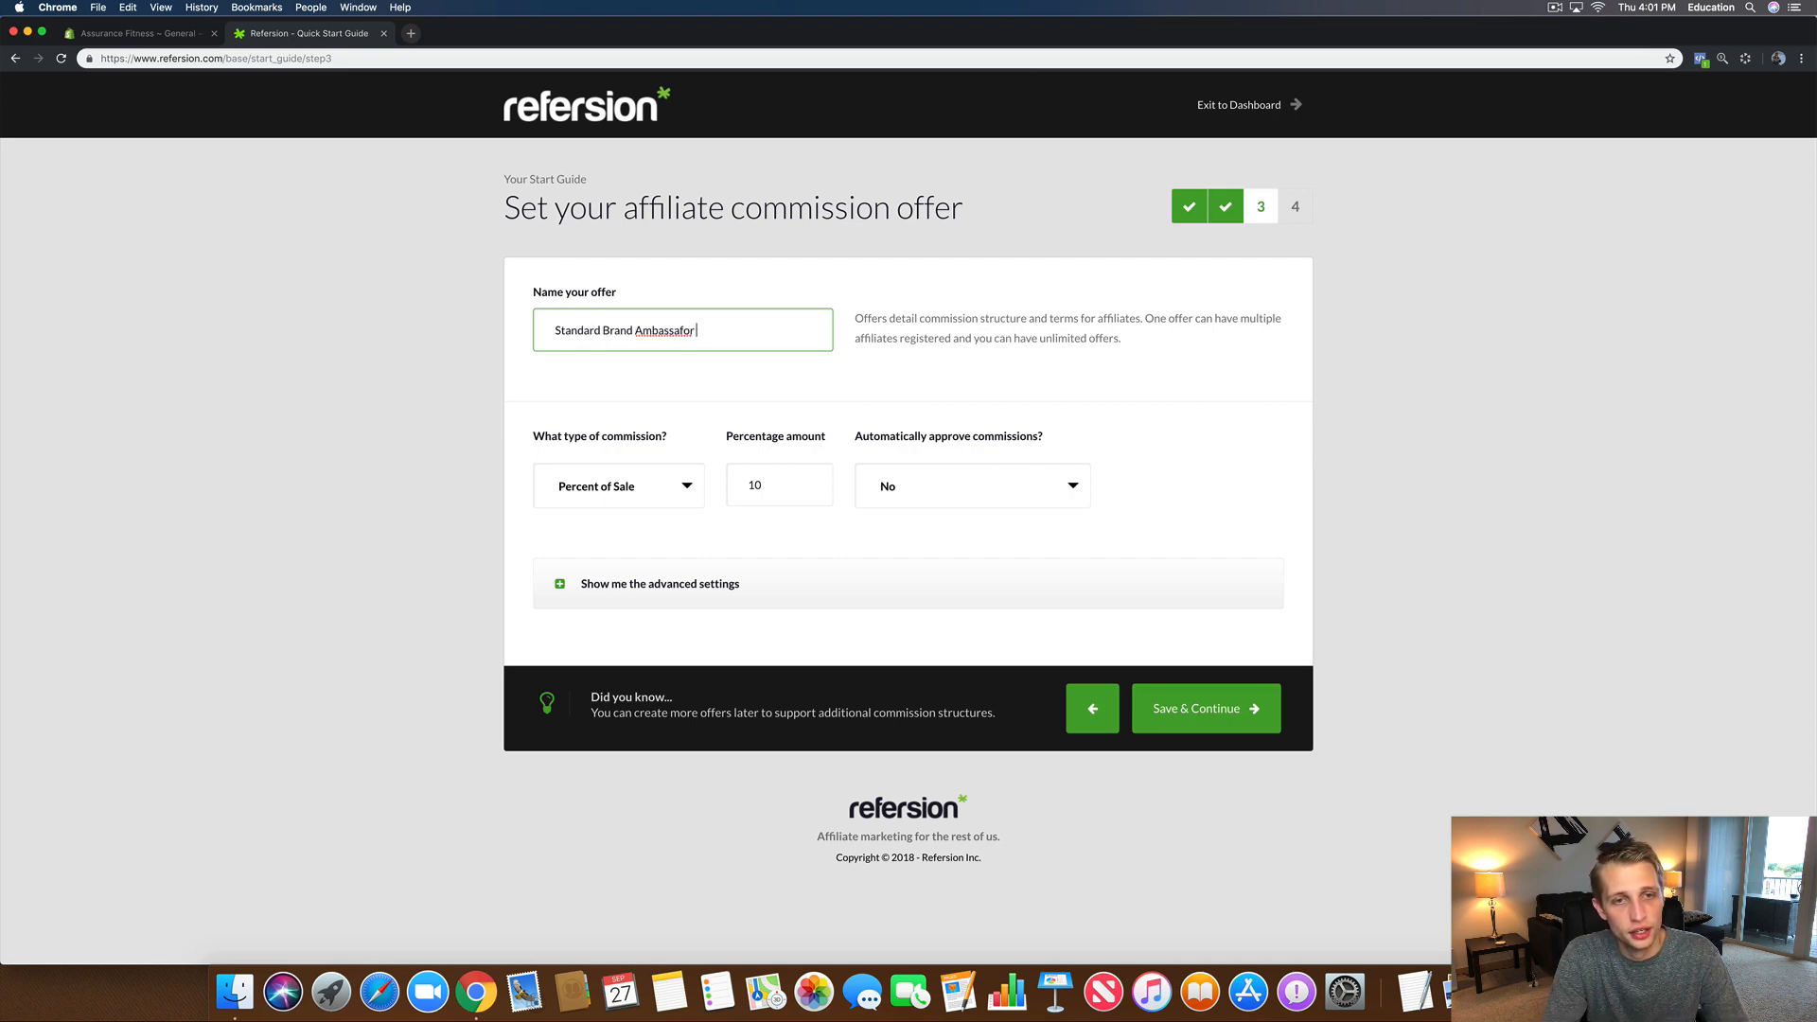
key("BackSpace")
key("BackSpace")
key("BackSpace")
type("dor Commi")
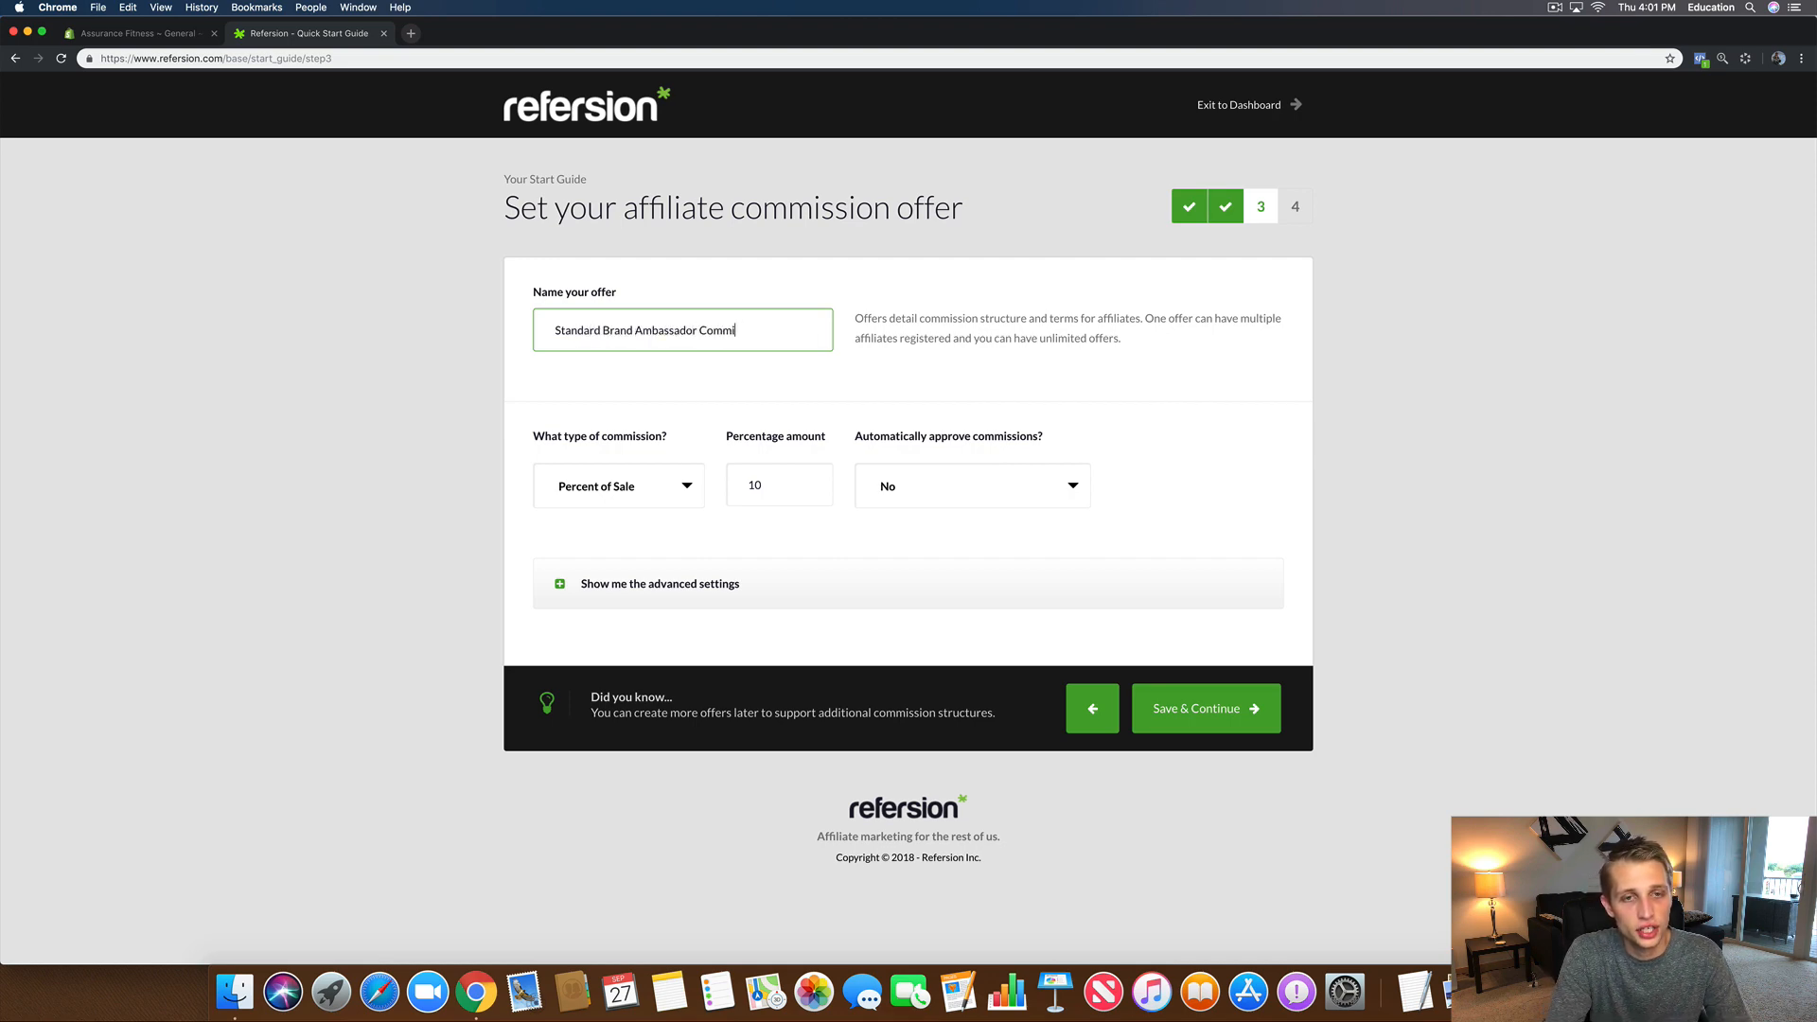
type("ssion")
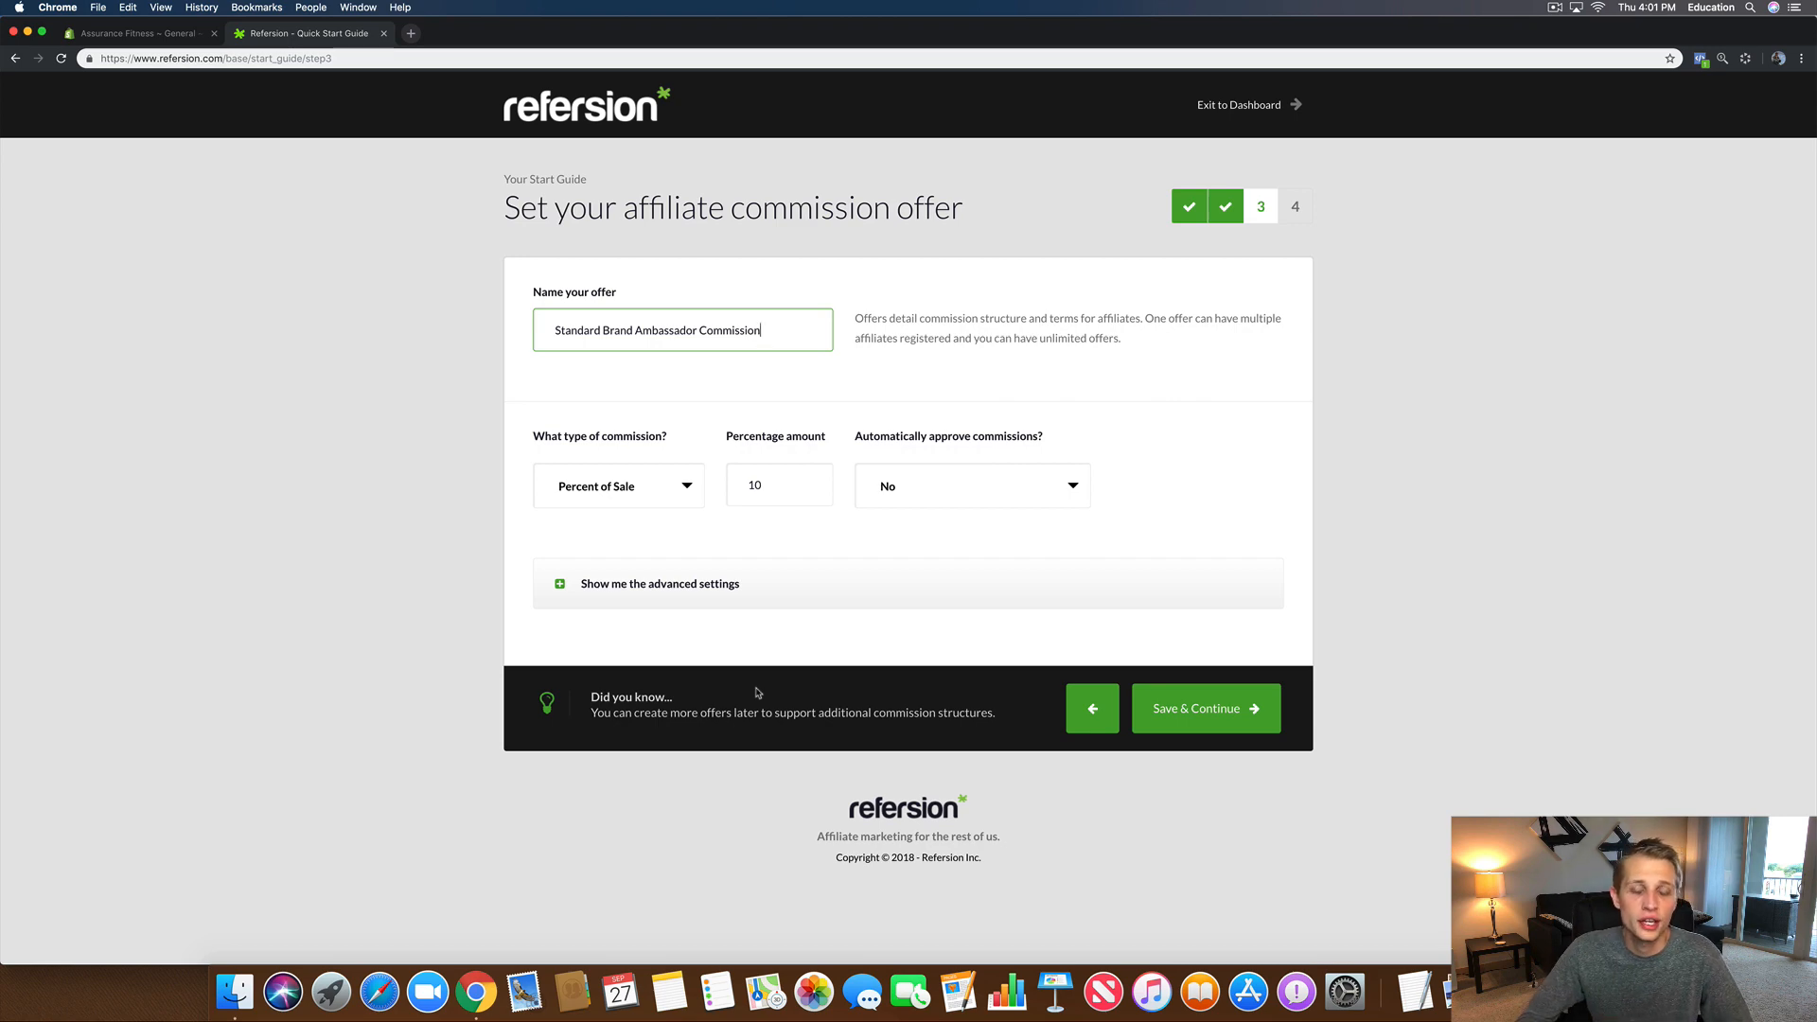
Step: Change the commission from 10 to 20 percent of sale and keep automatic approval at No
left_click(776, 488)
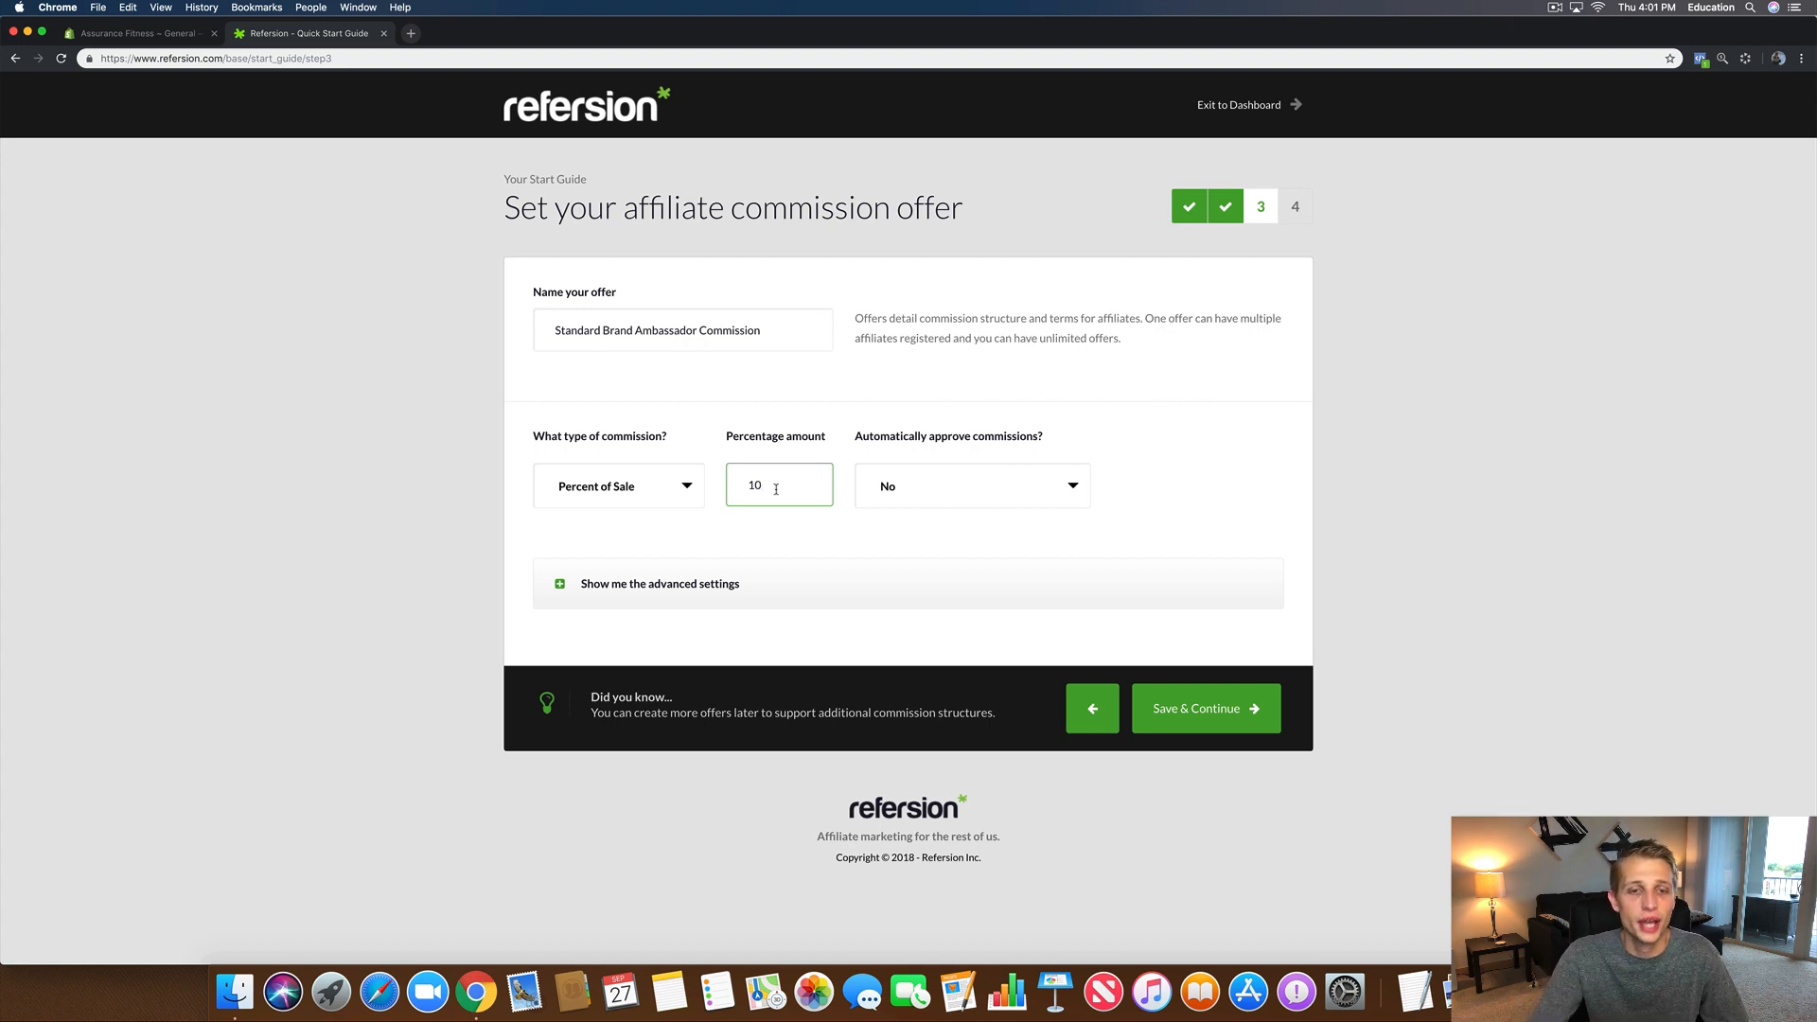
left_click_drag(776, 488, 680, 491)
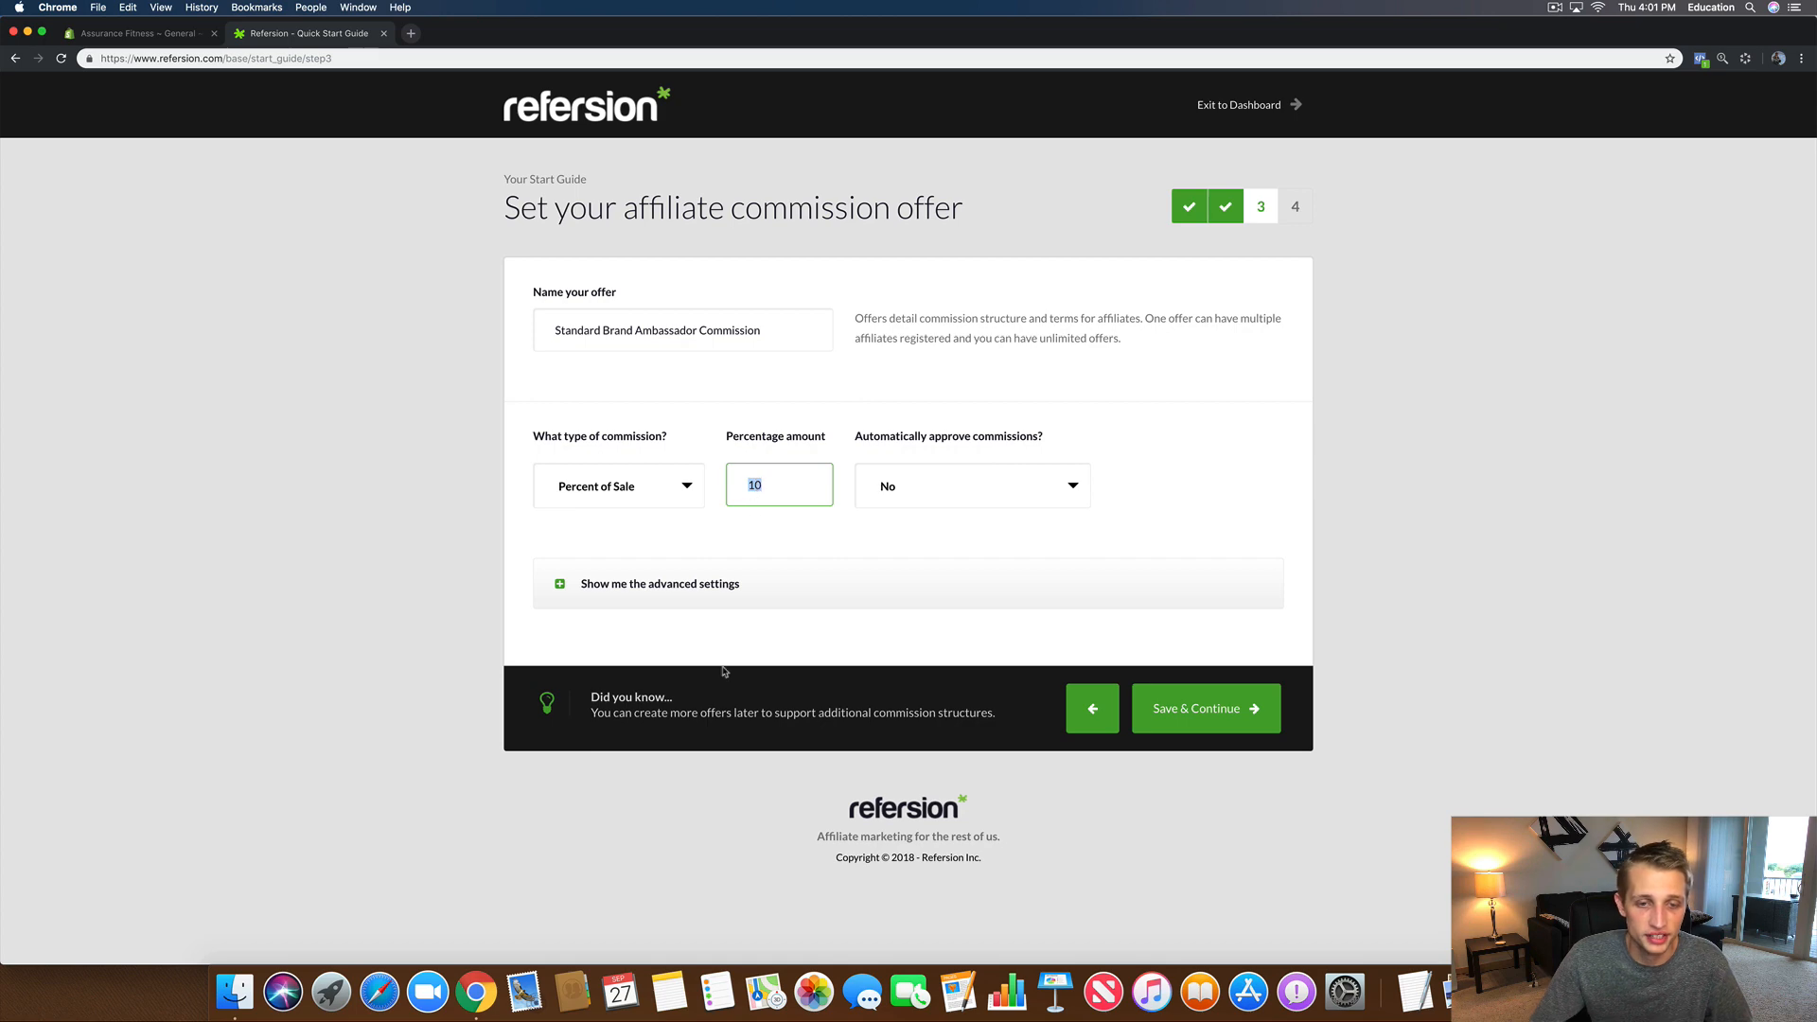
type("20")
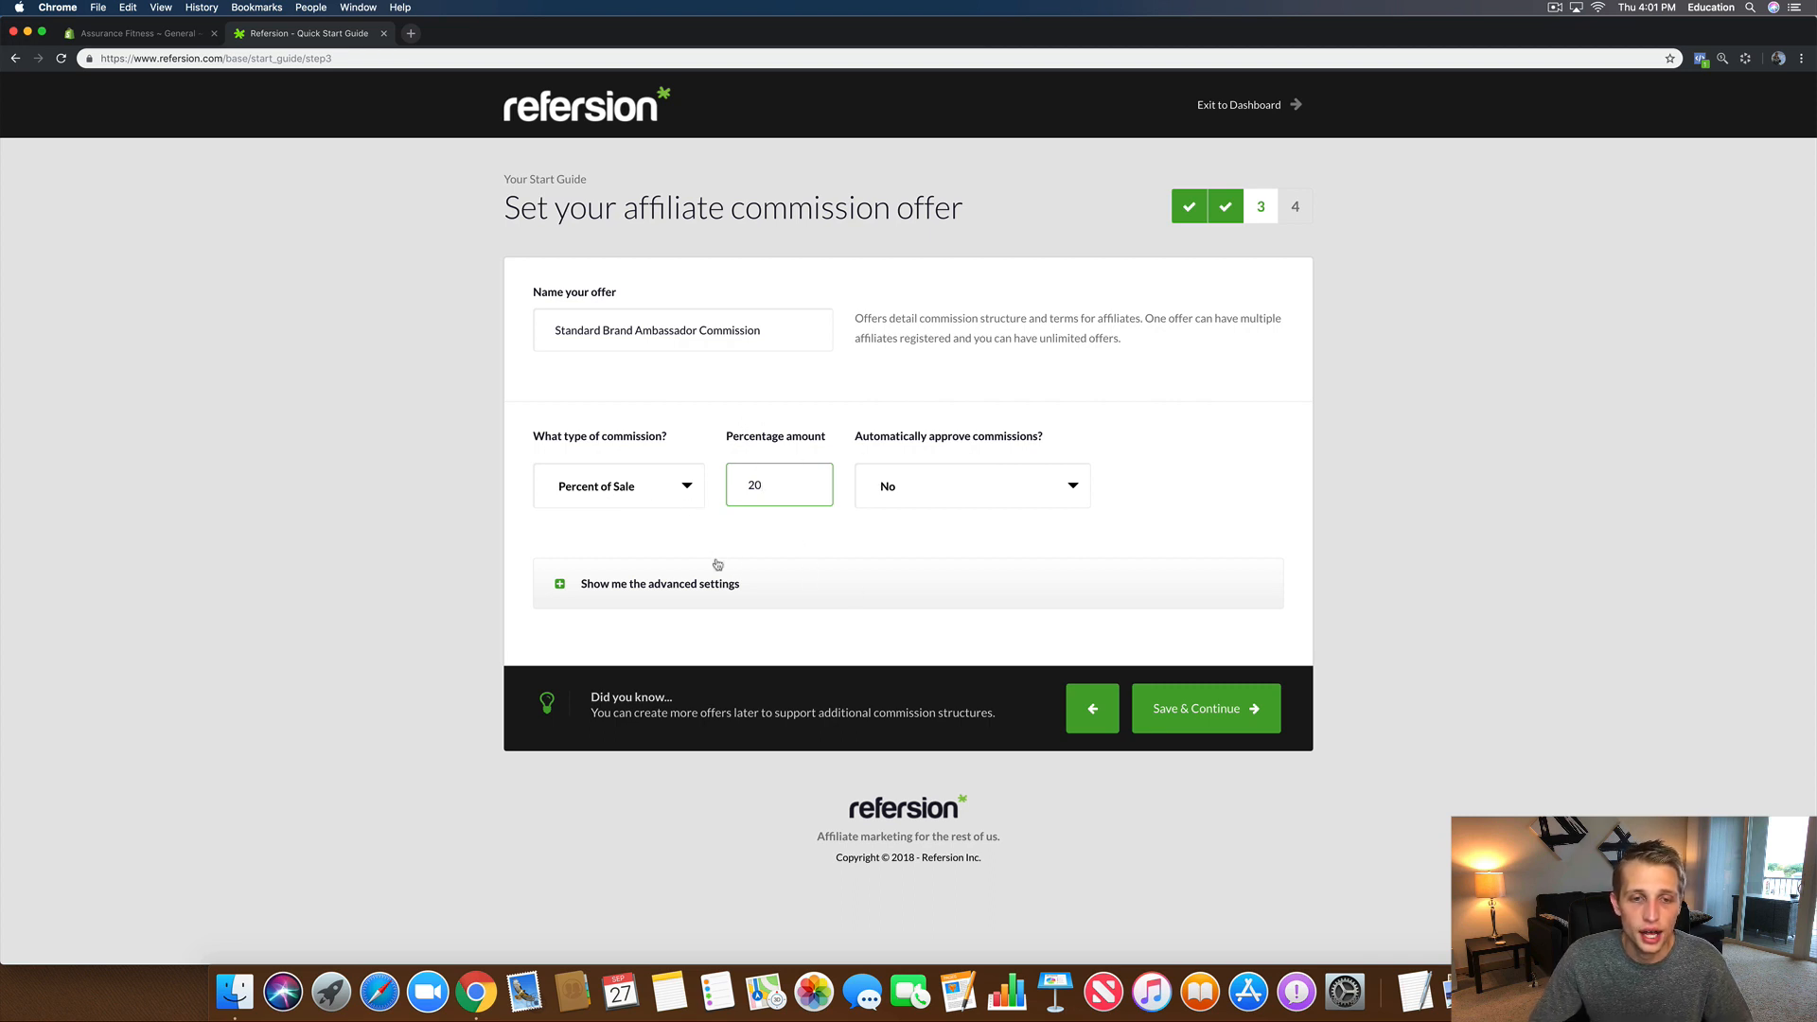
left_click(951, 499)
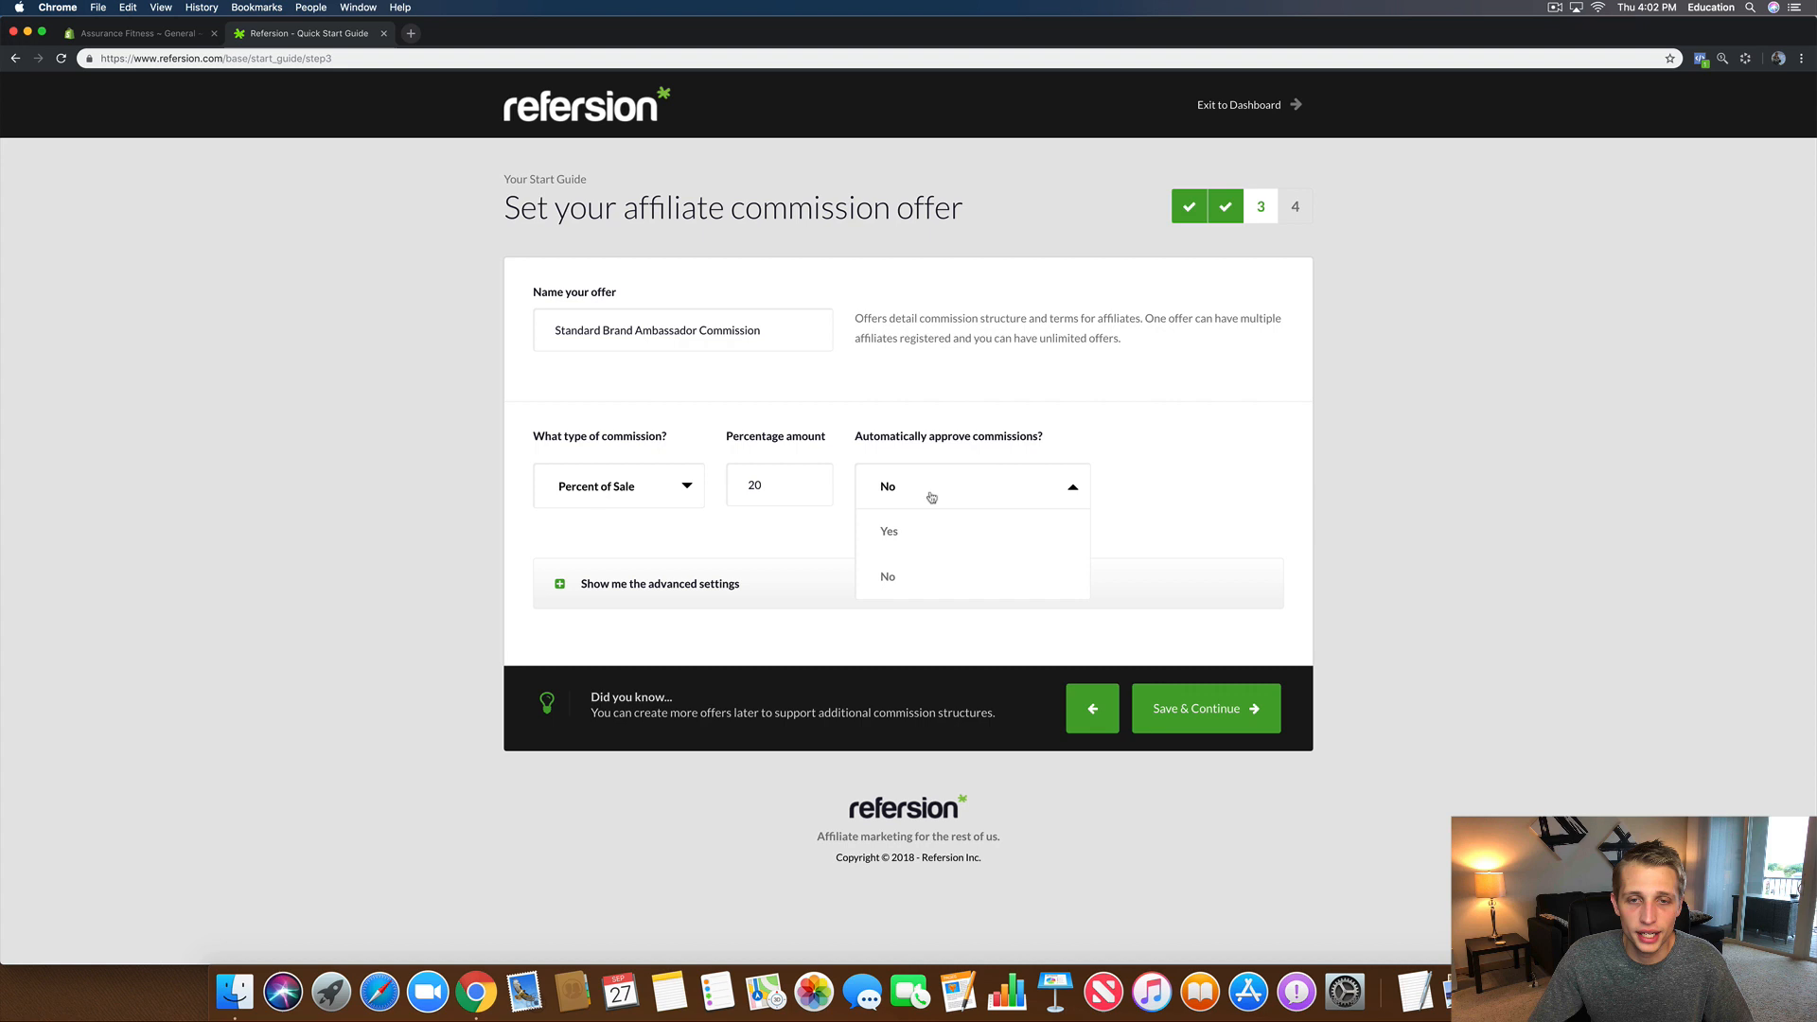
left_click(1167, 470)
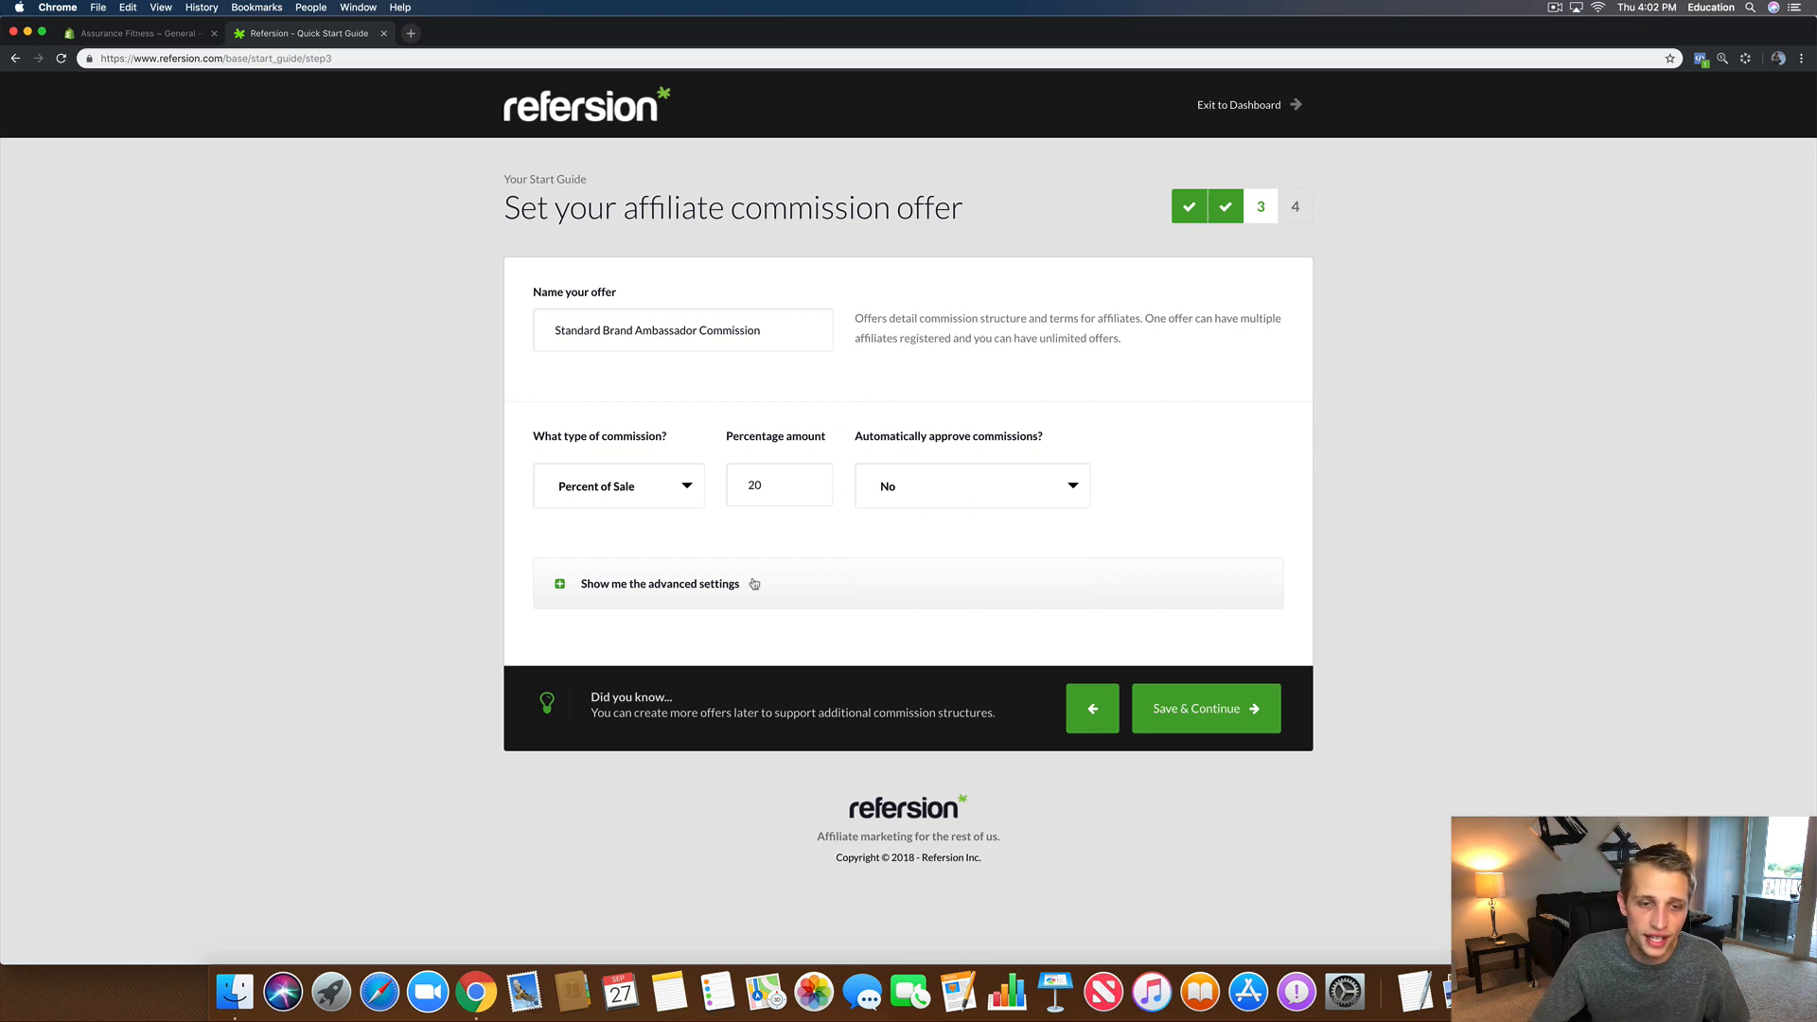
Step: Reveal the advanced offer settings and review the empty Commission Terms field
left_click(584, 585)
scroll(459, 701, "down", 3)
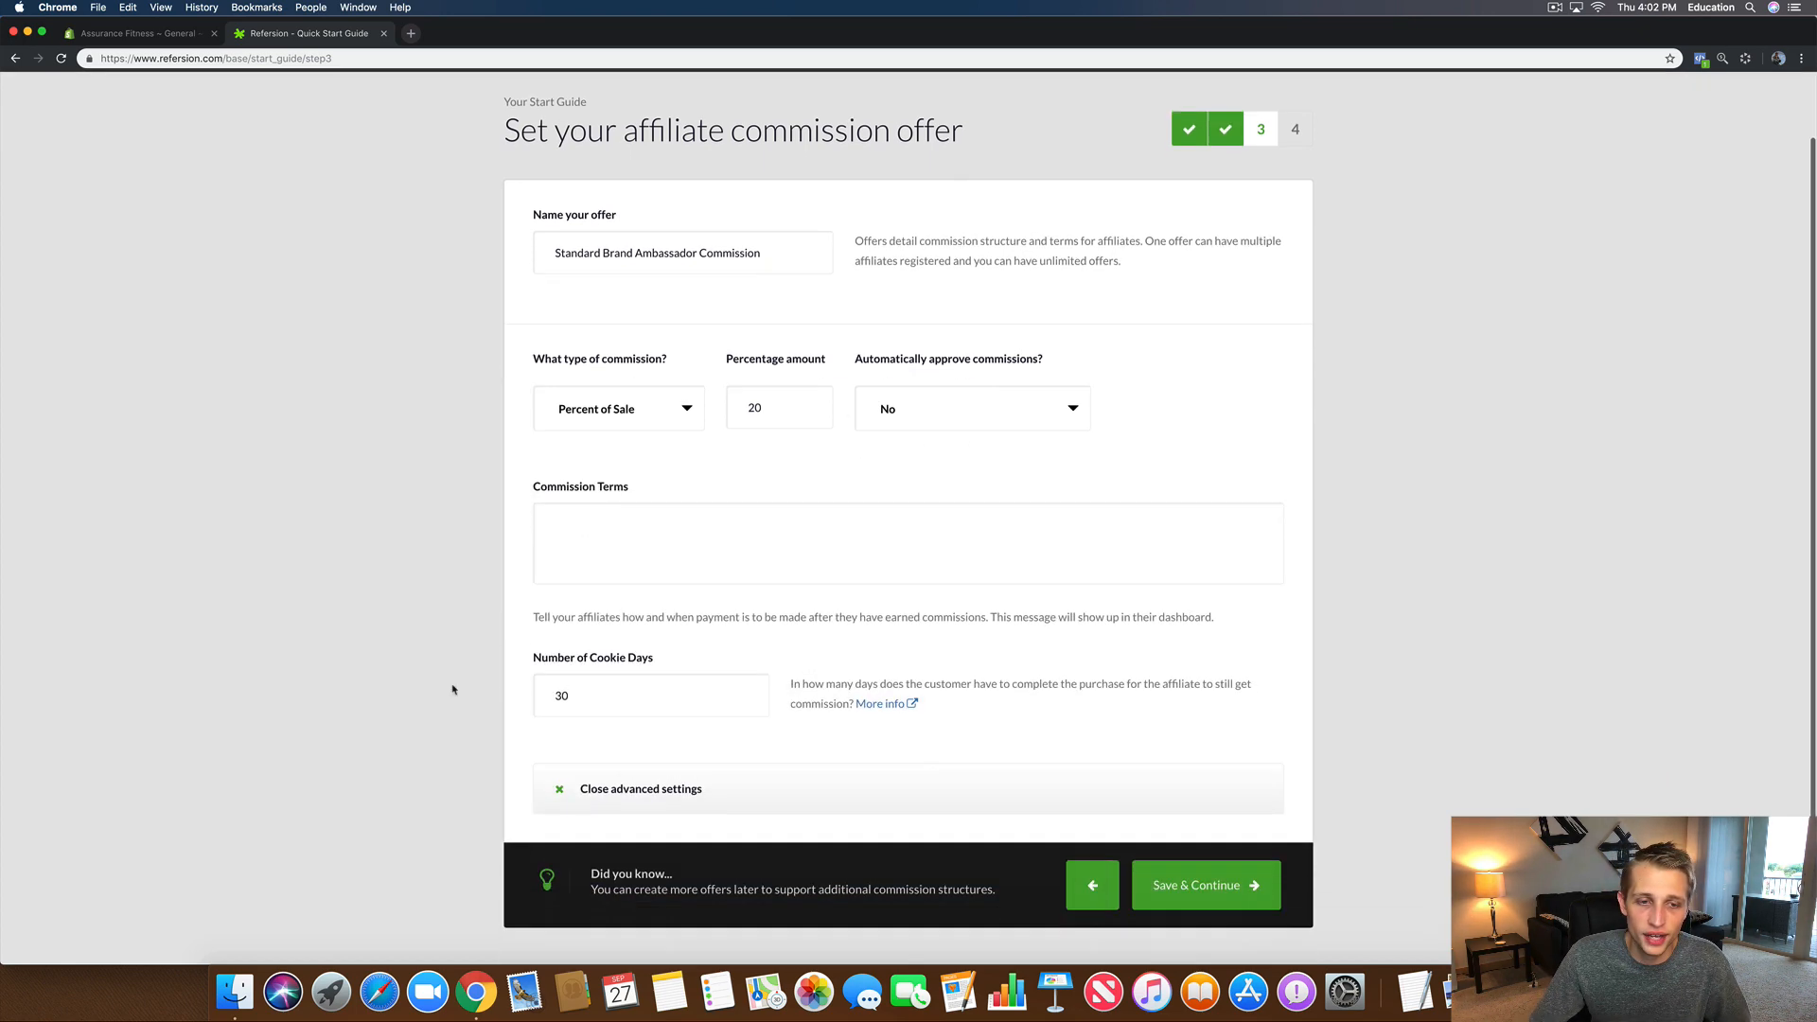
left_click(571, 464)
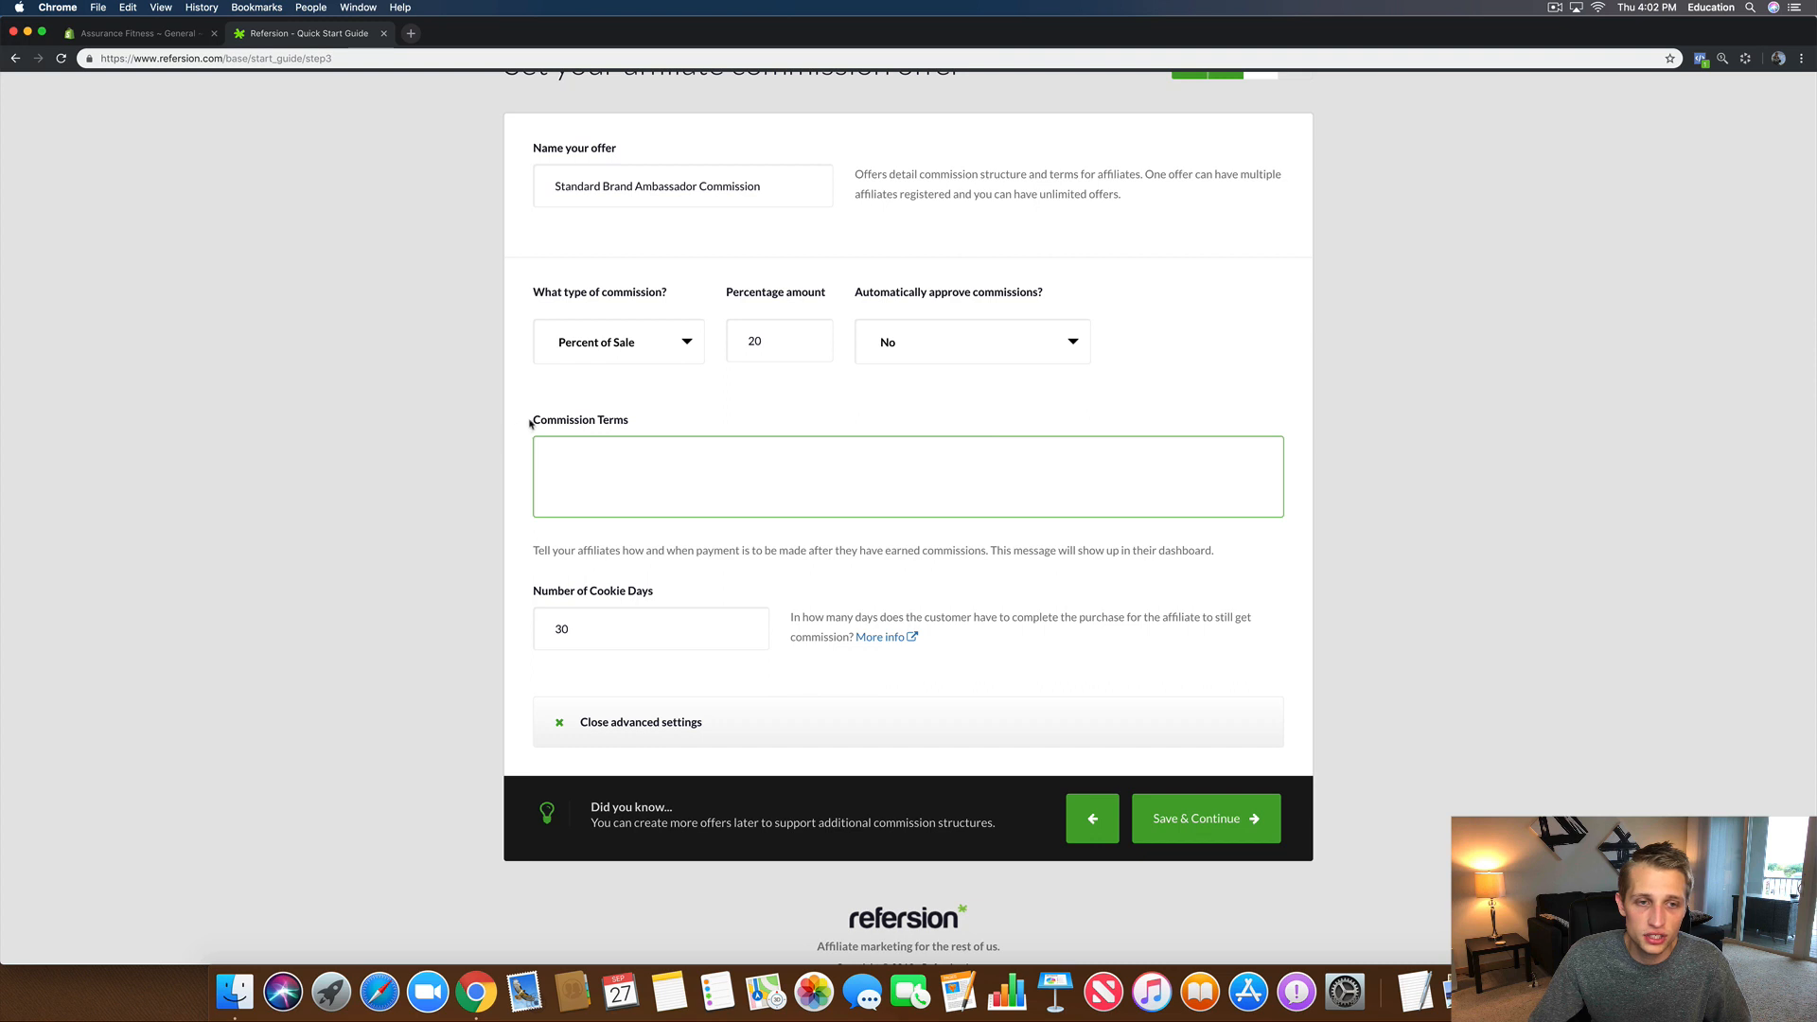
left_click_drag(531, 418, 720, 425)
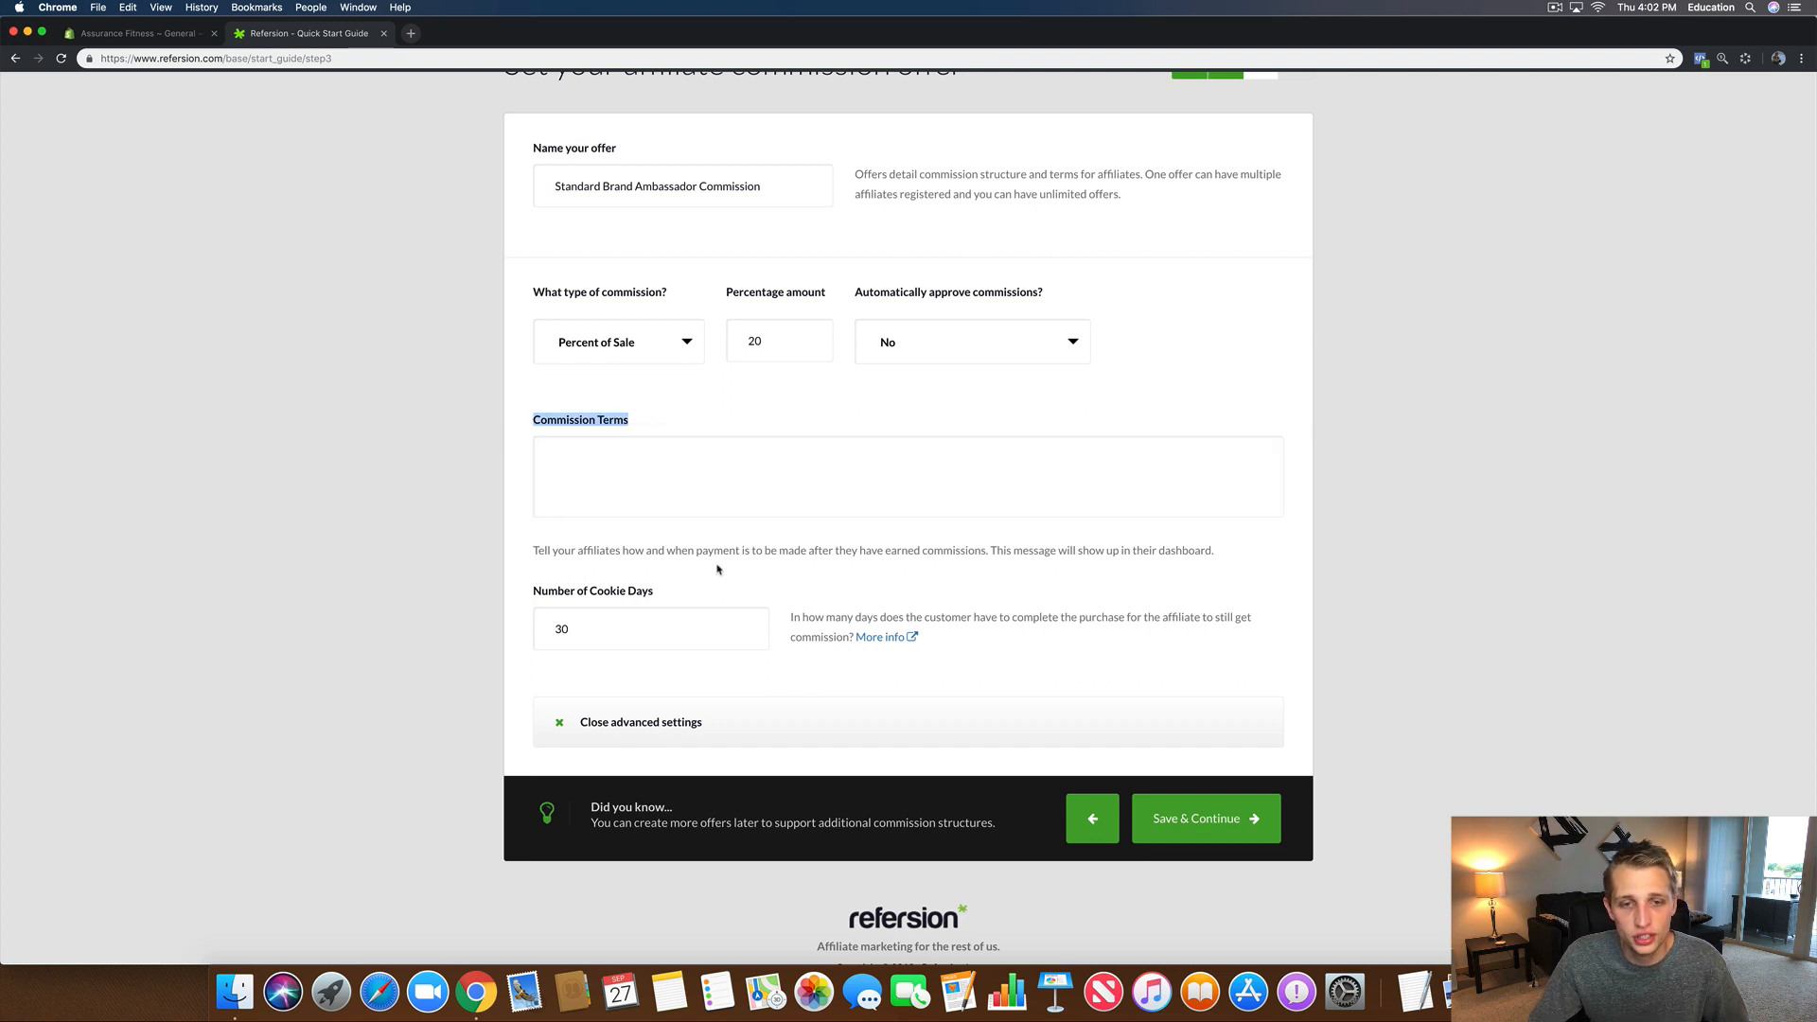
scroll(925, 859, "down", 1)
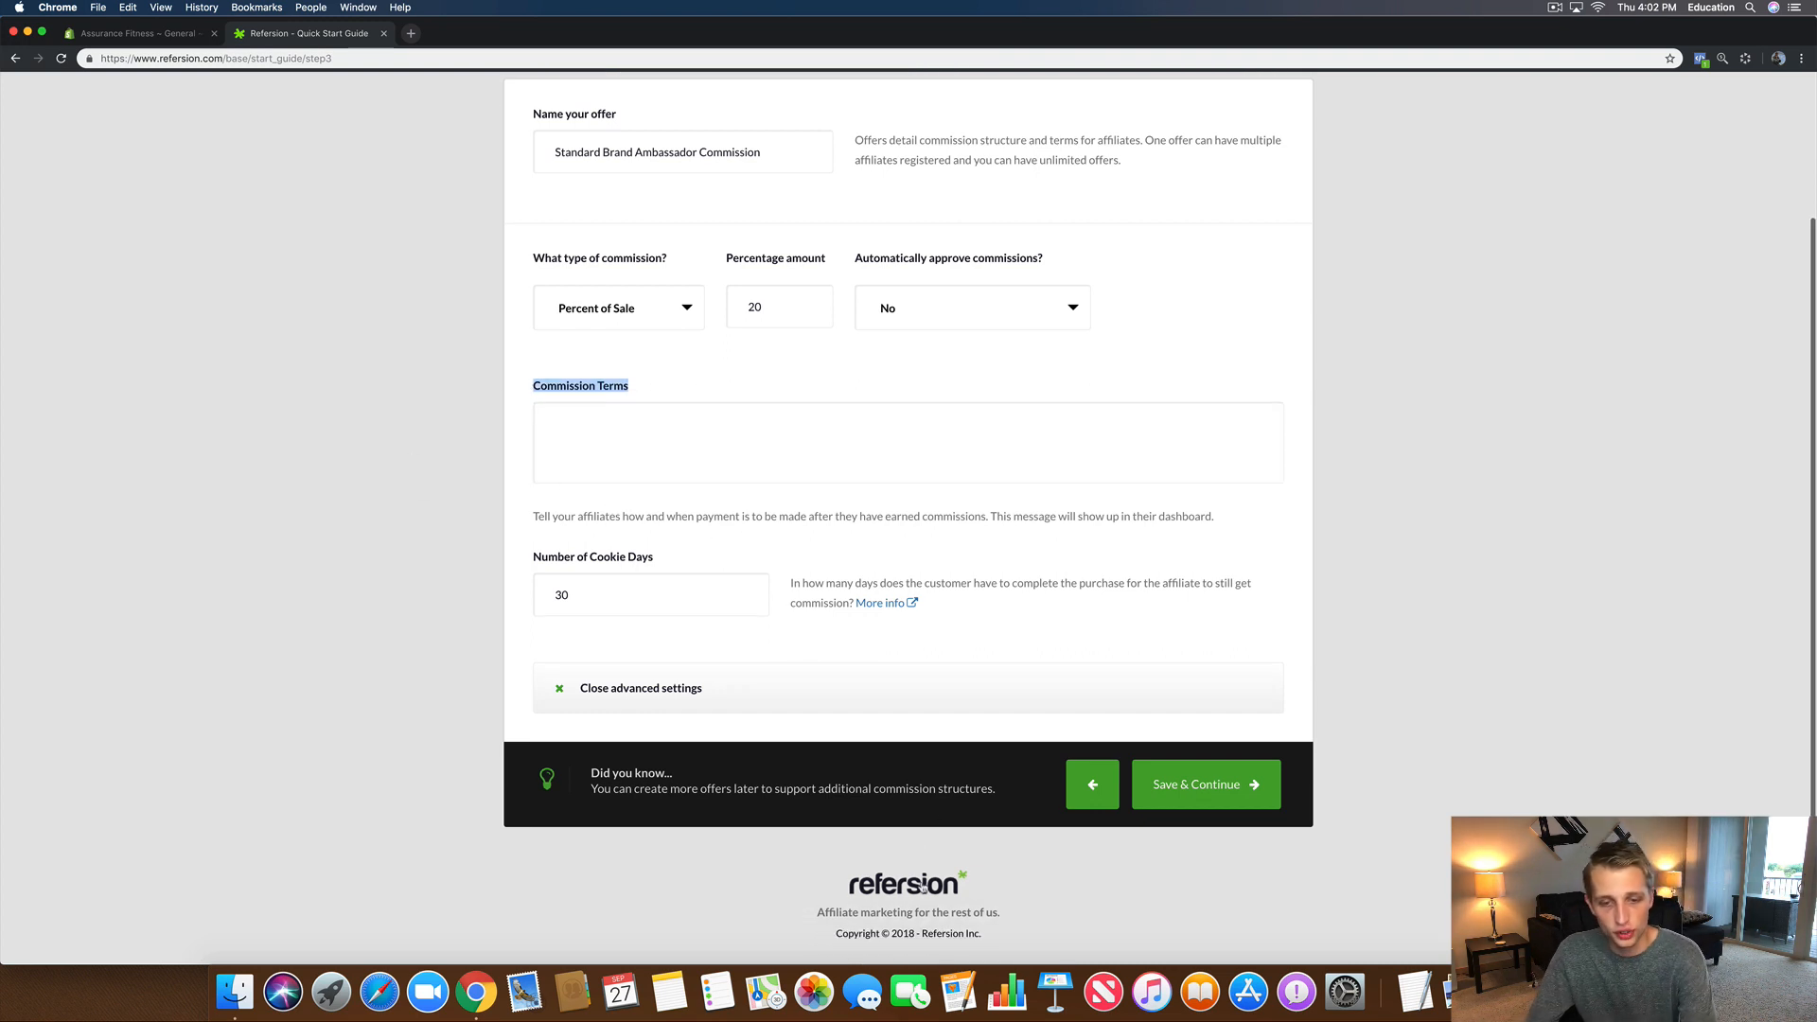
scroll(887, 417, "up", 5)
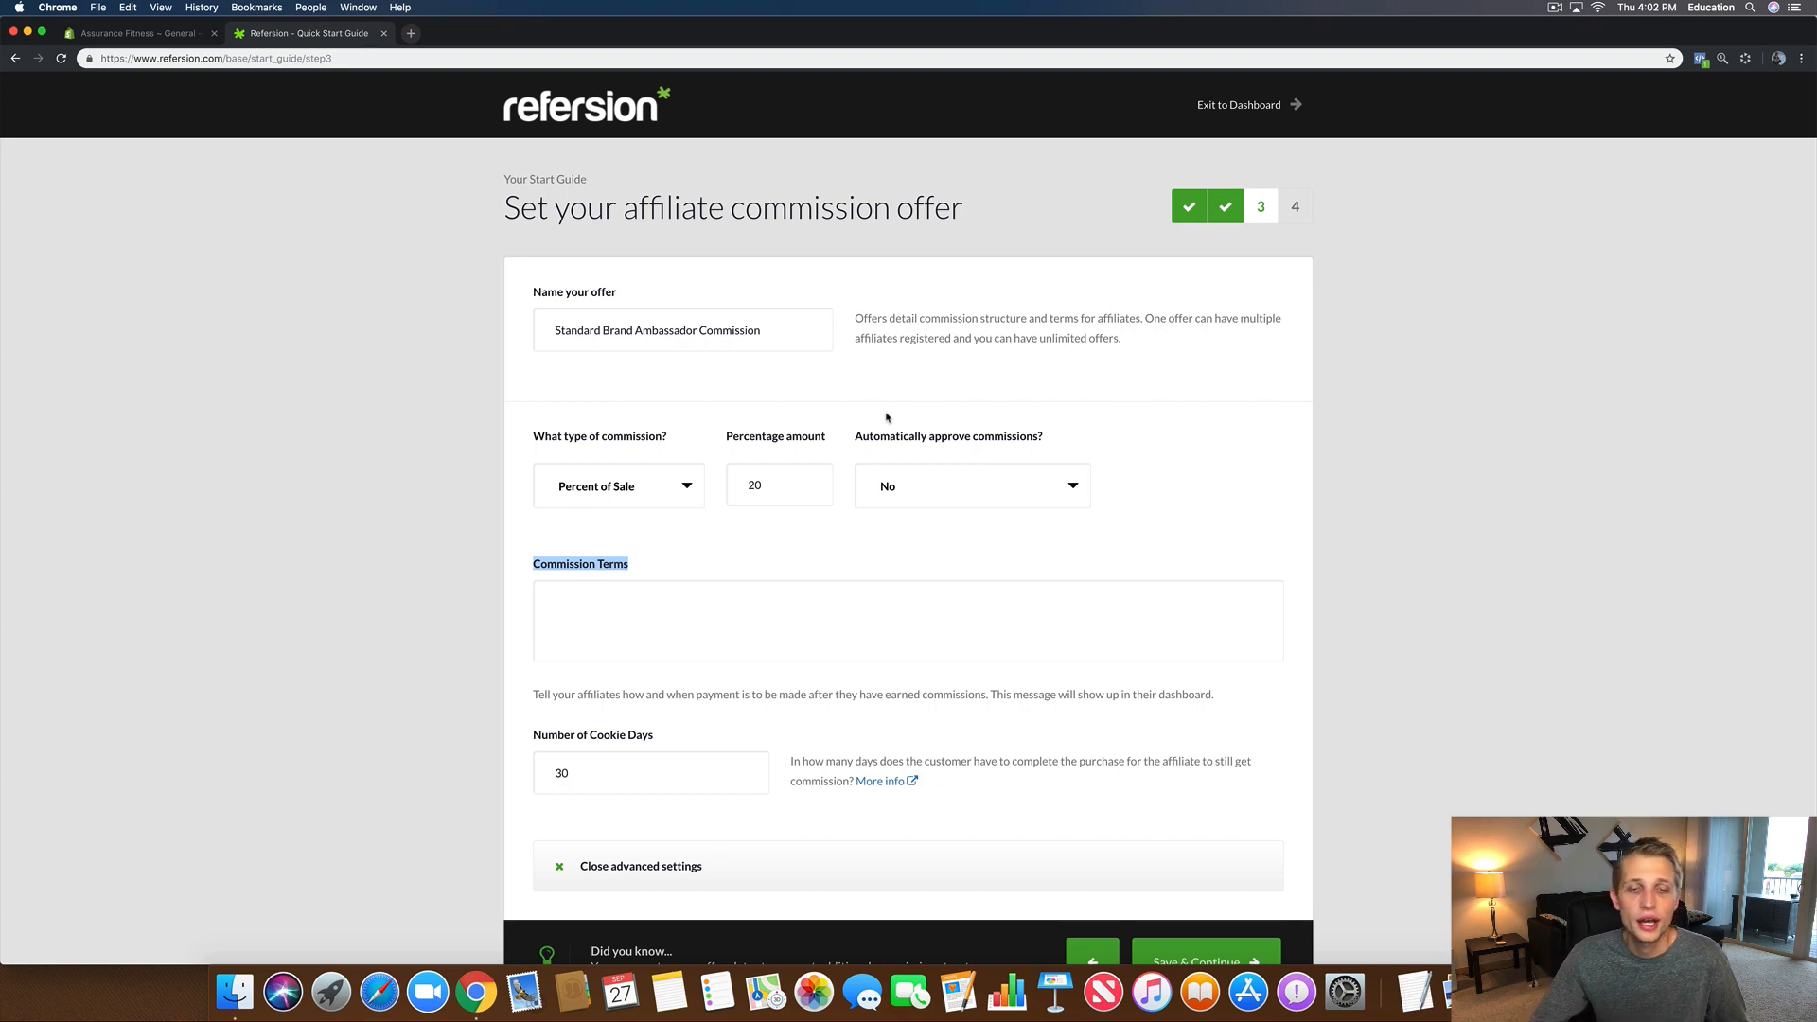
left_click(722, 621)
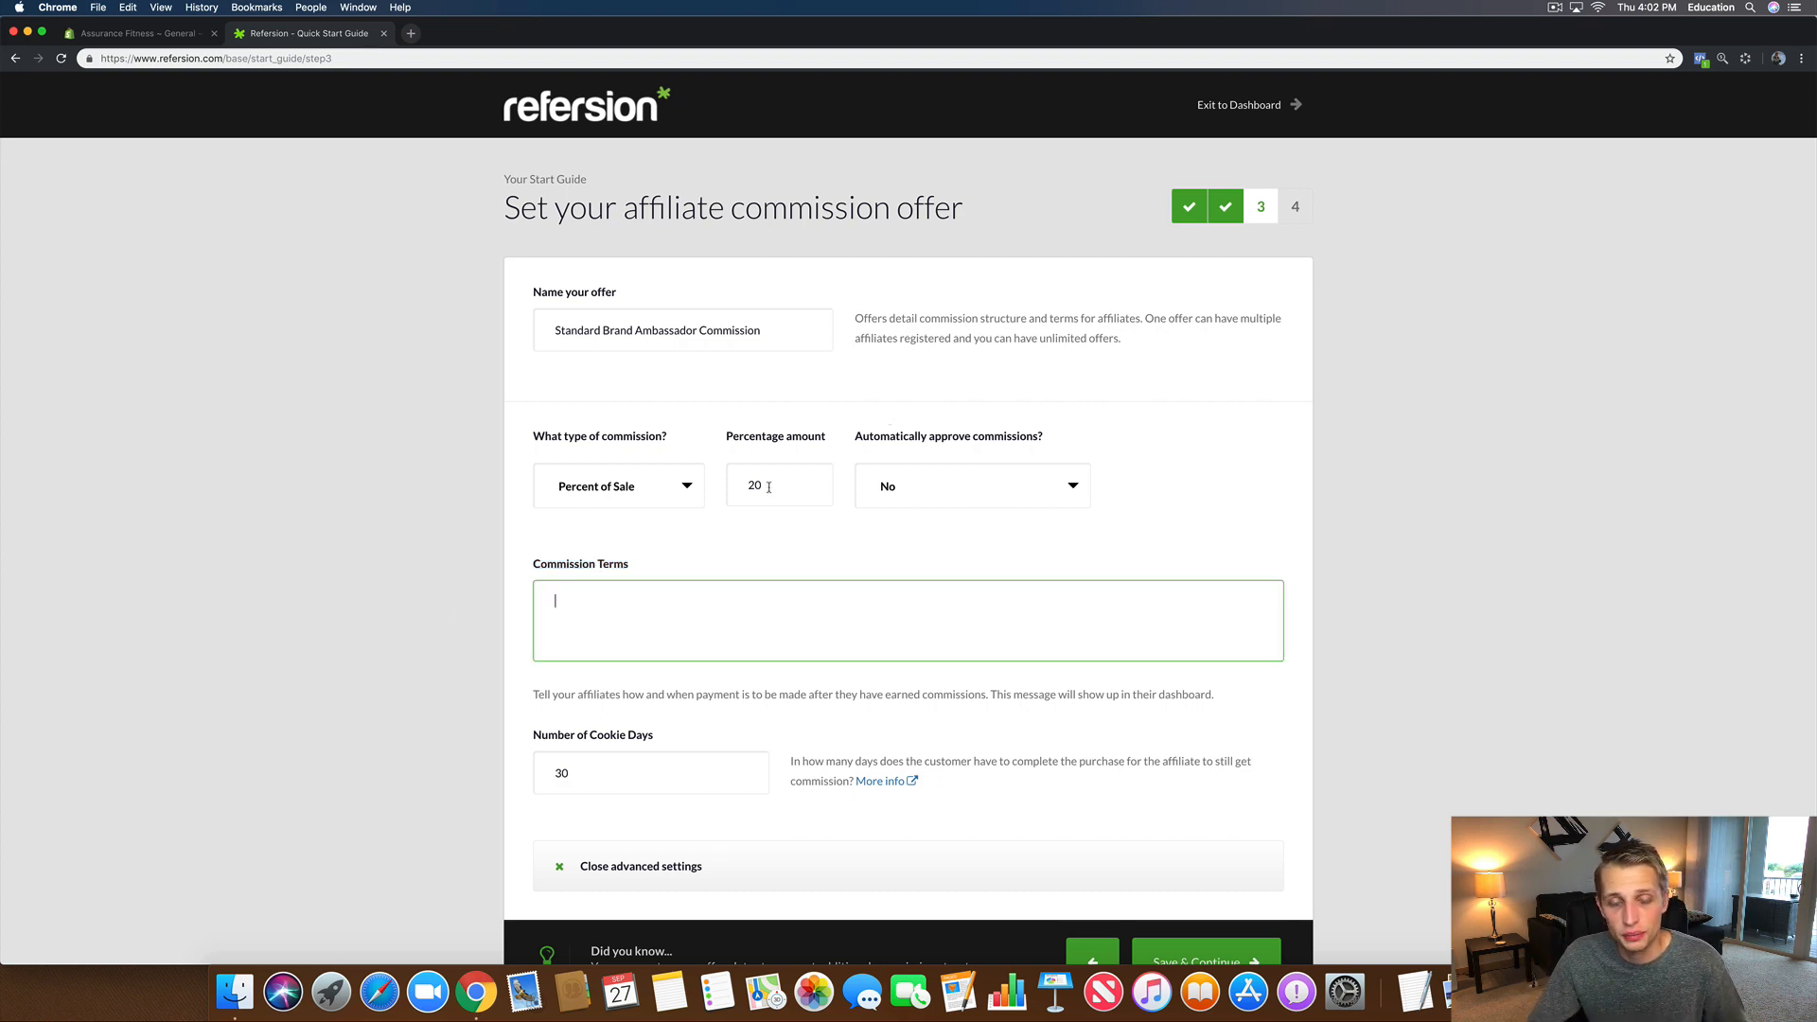
Step: Leave the Number of Cookie Days at 30 and save the commission offer
scroll(601, 609, "down", 2)
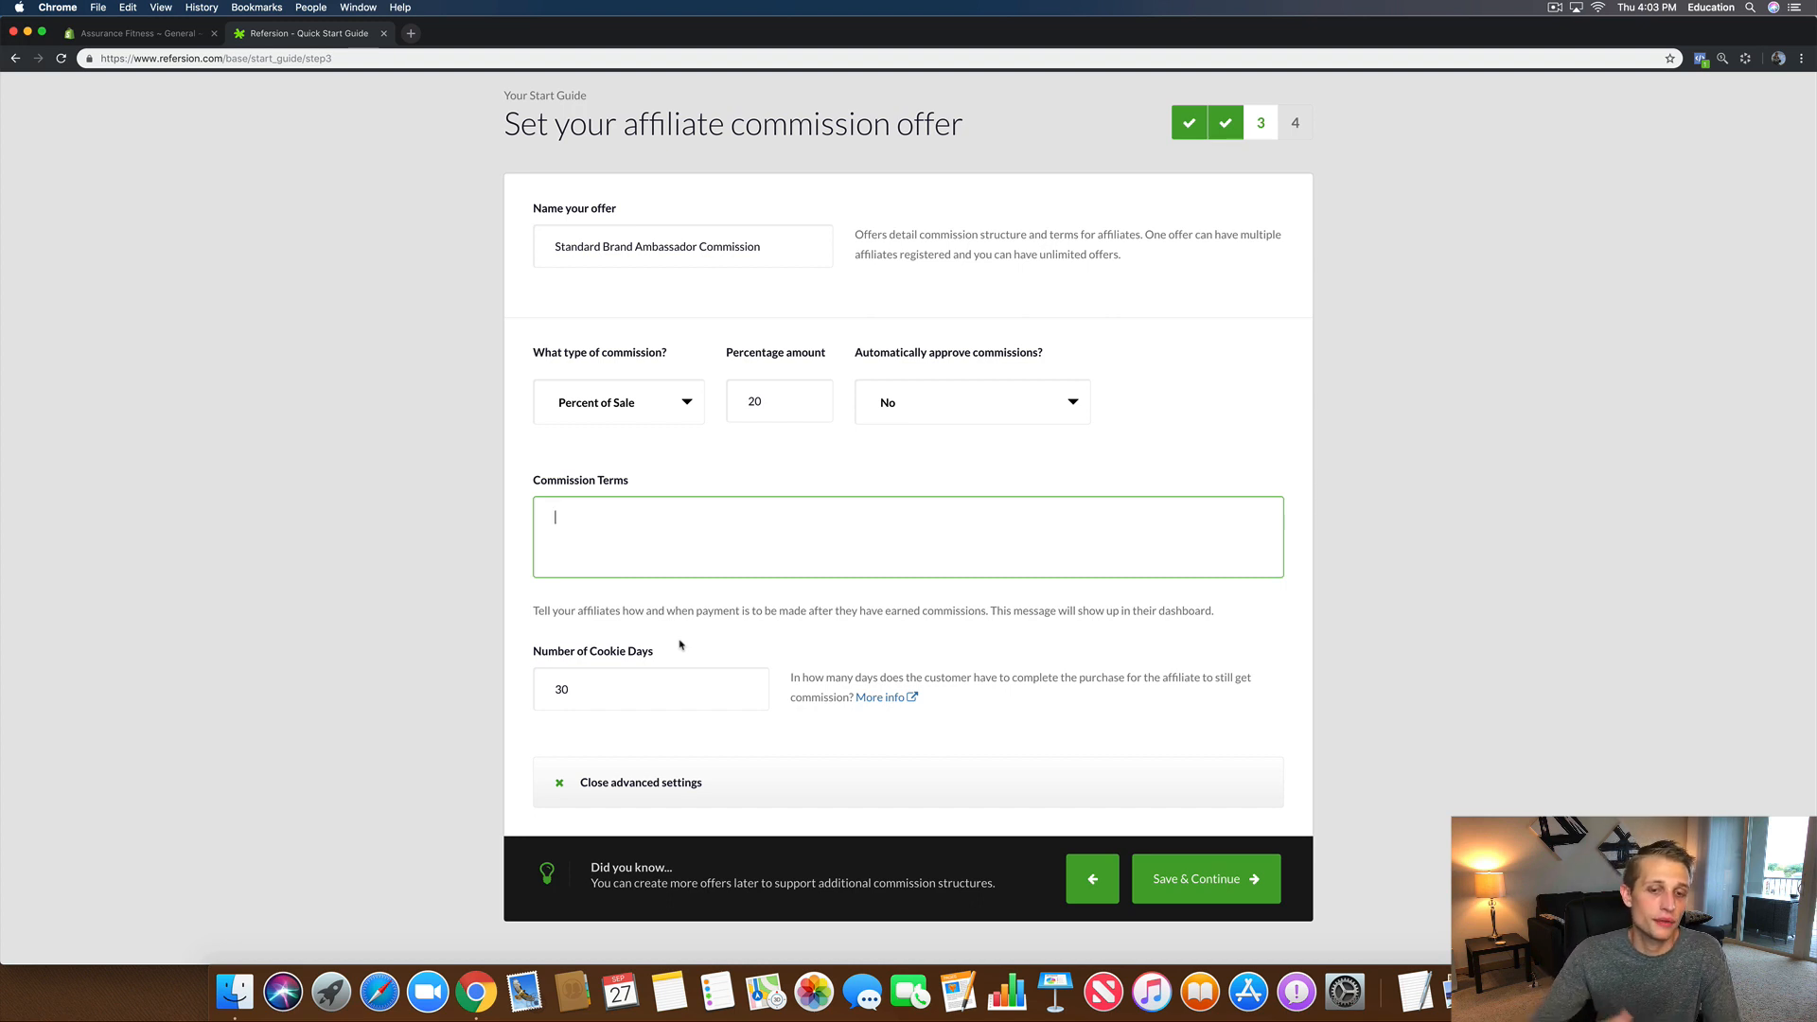
triple_click(678, 649)
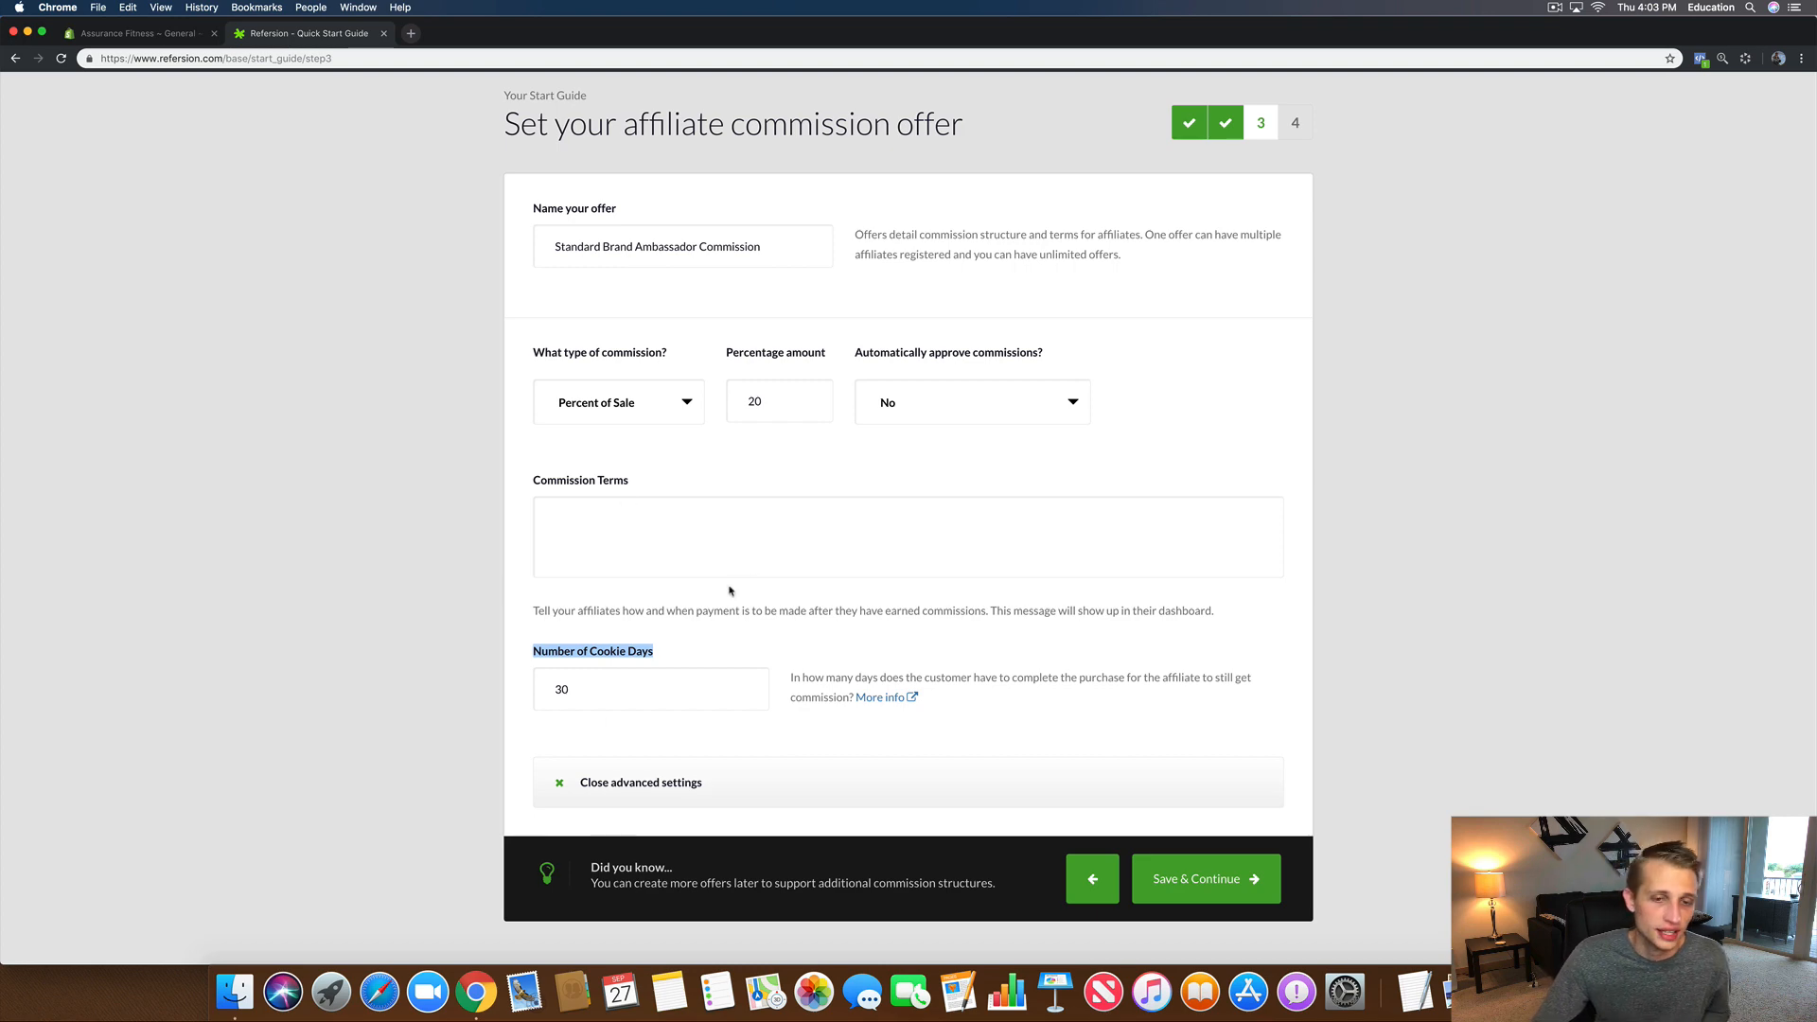
scroll(729, 590, "down", 2)
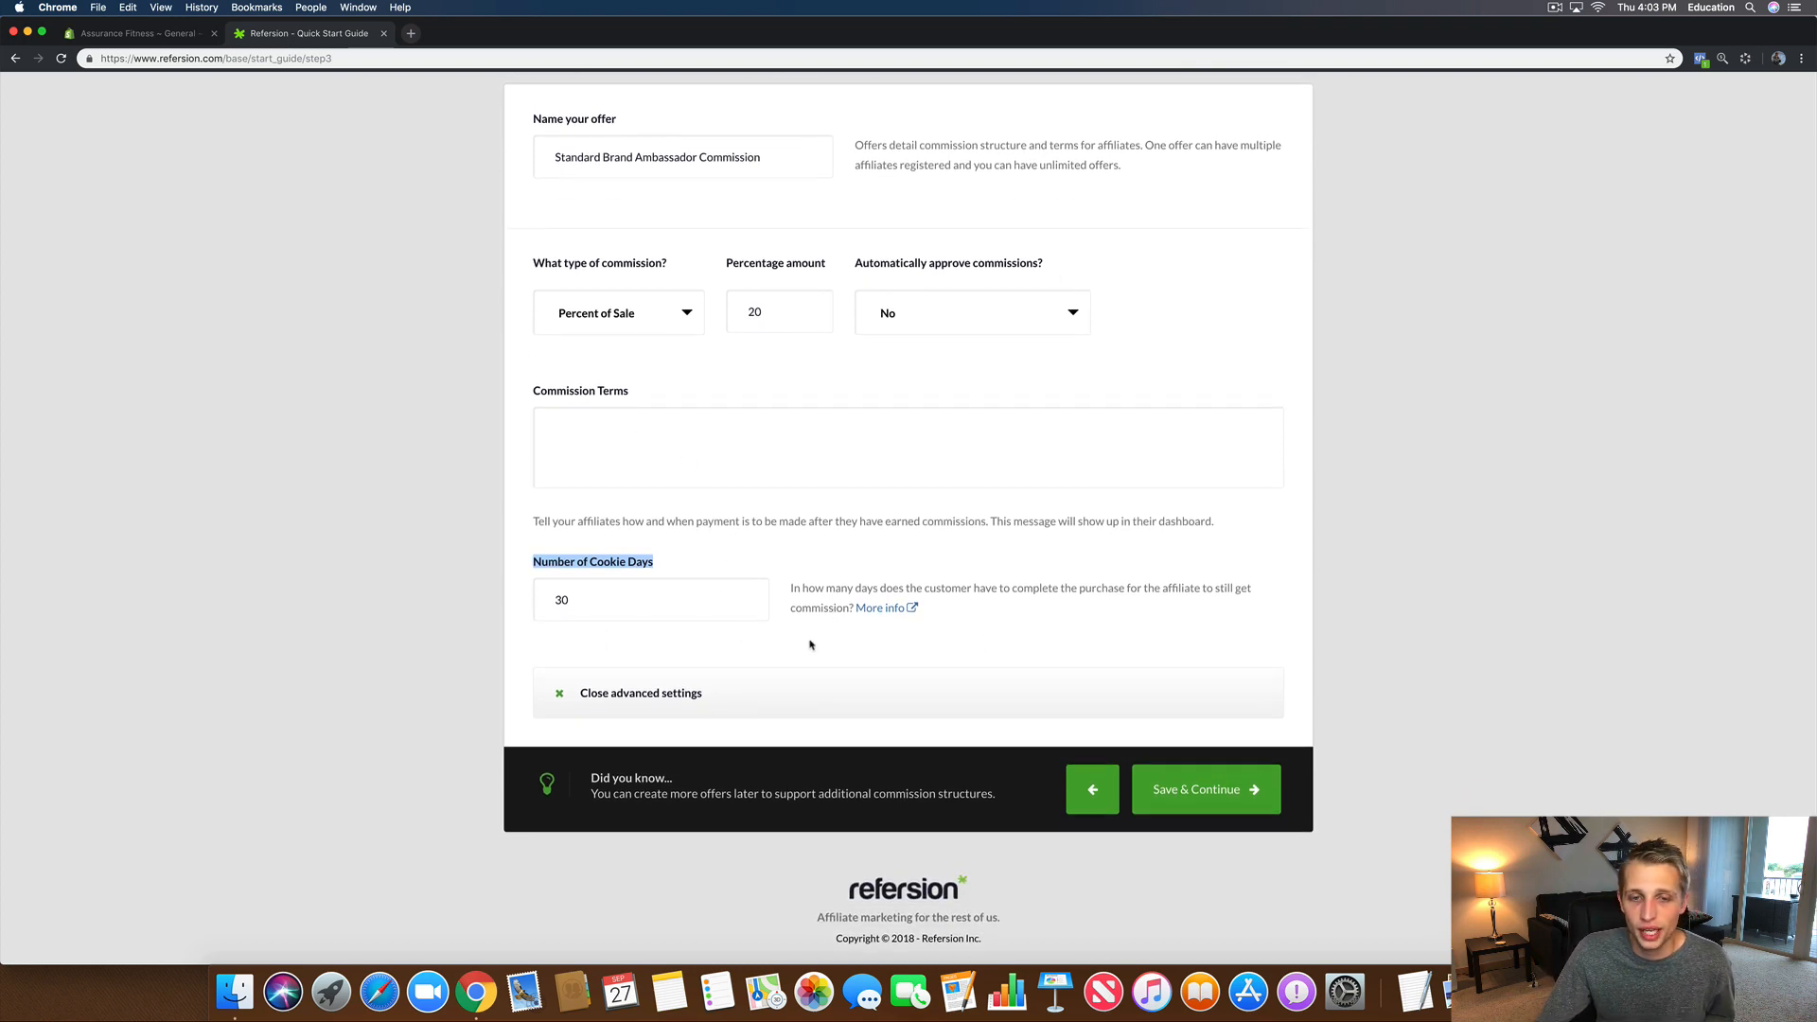
left_click(703, 608)
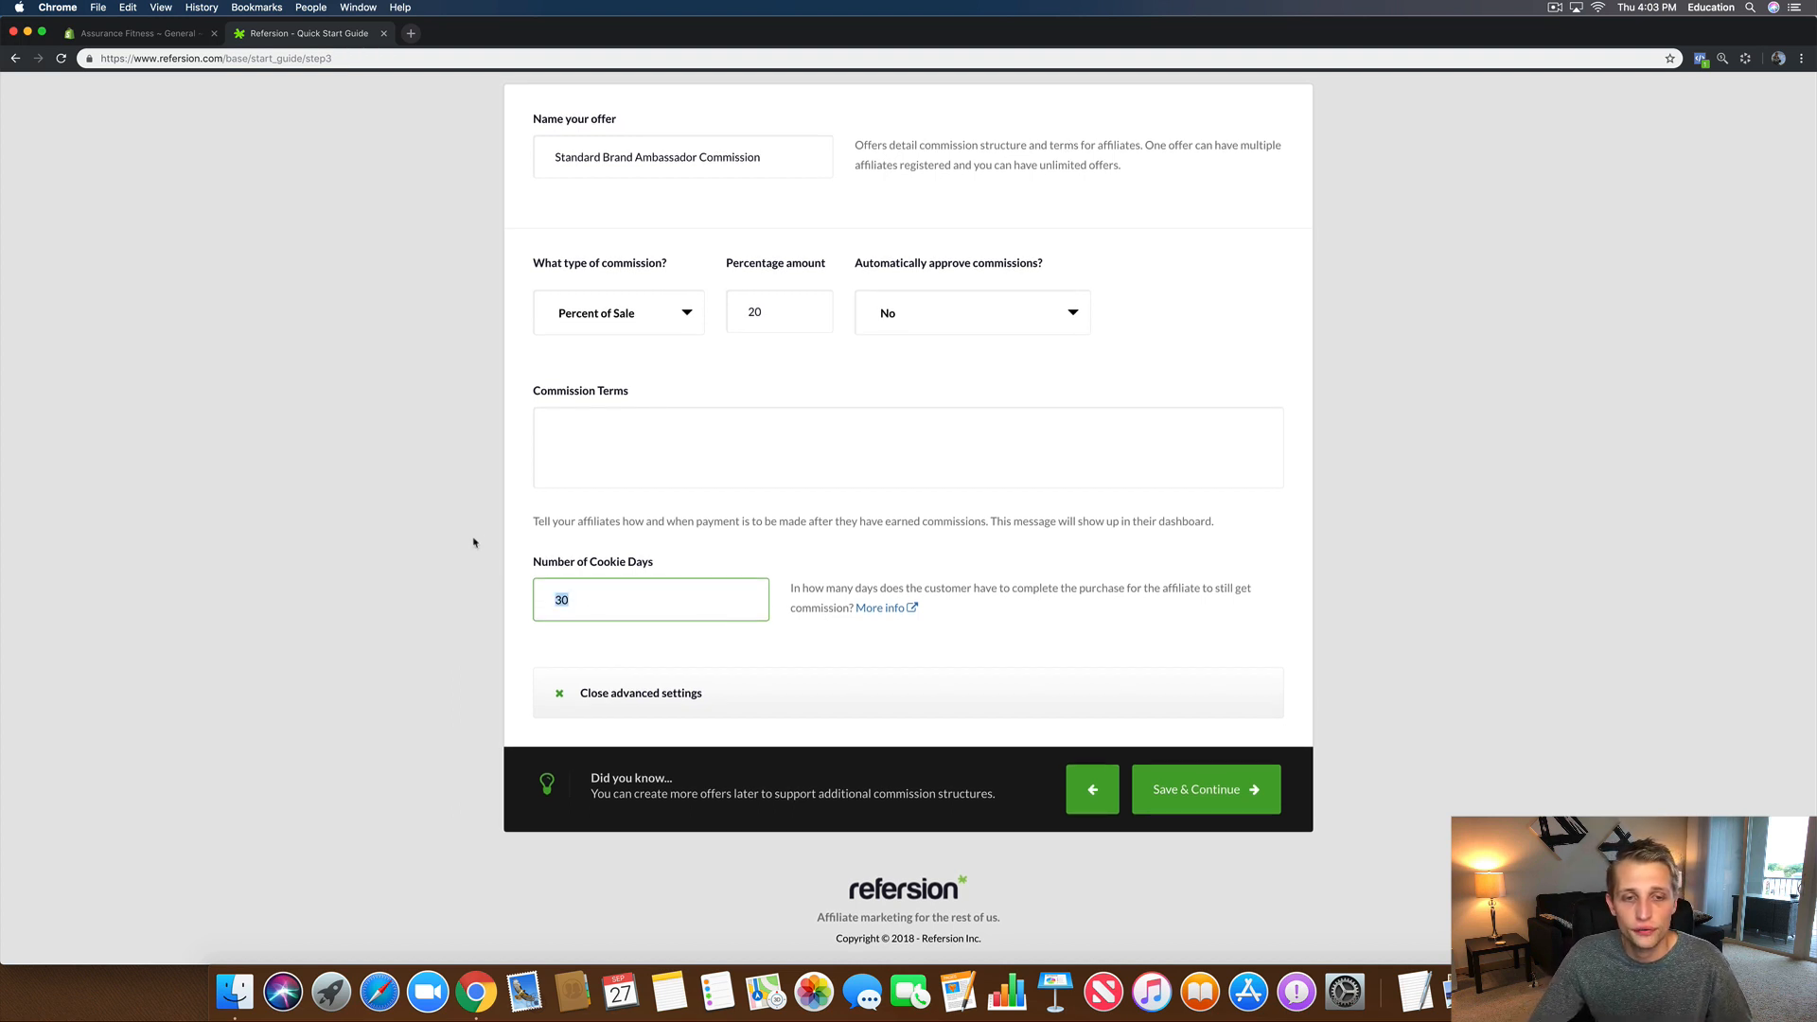
left_click(610, 650)
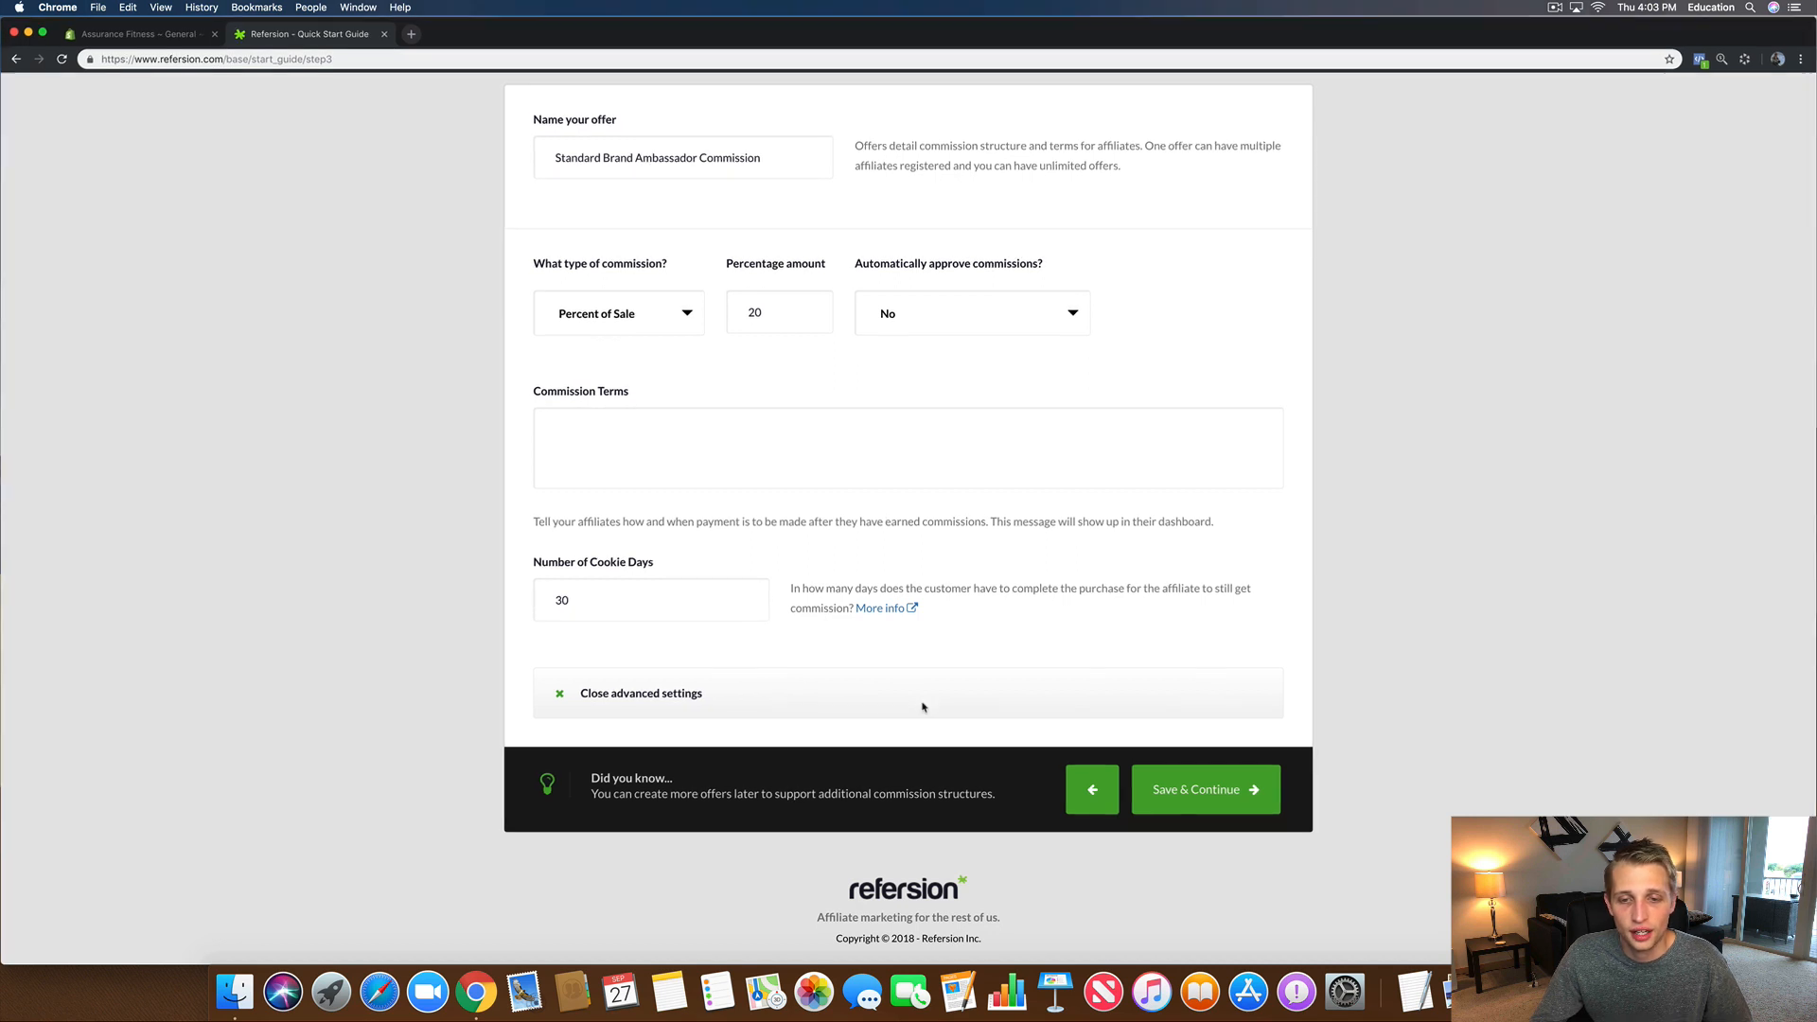
left_click(1185, 793)
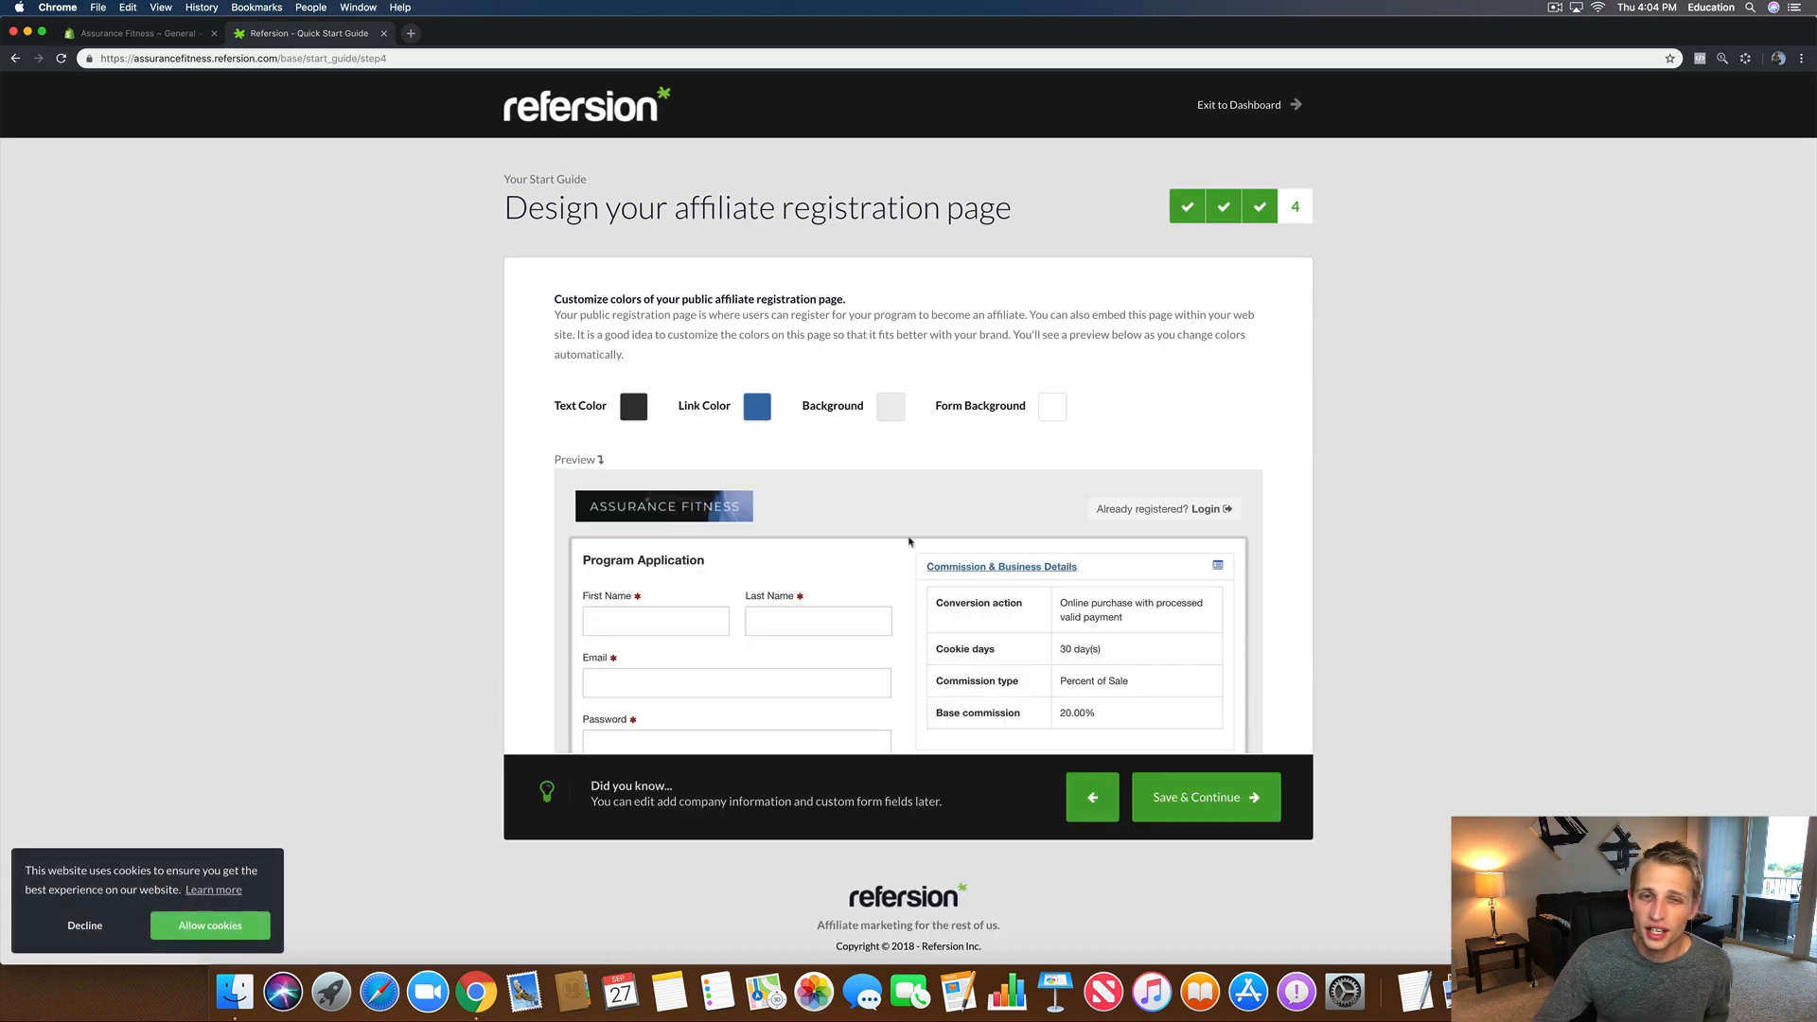
Step: Look over the registration page design preview, then return to Shopify's General settings tab
scroll(909, 542, "down", 1)
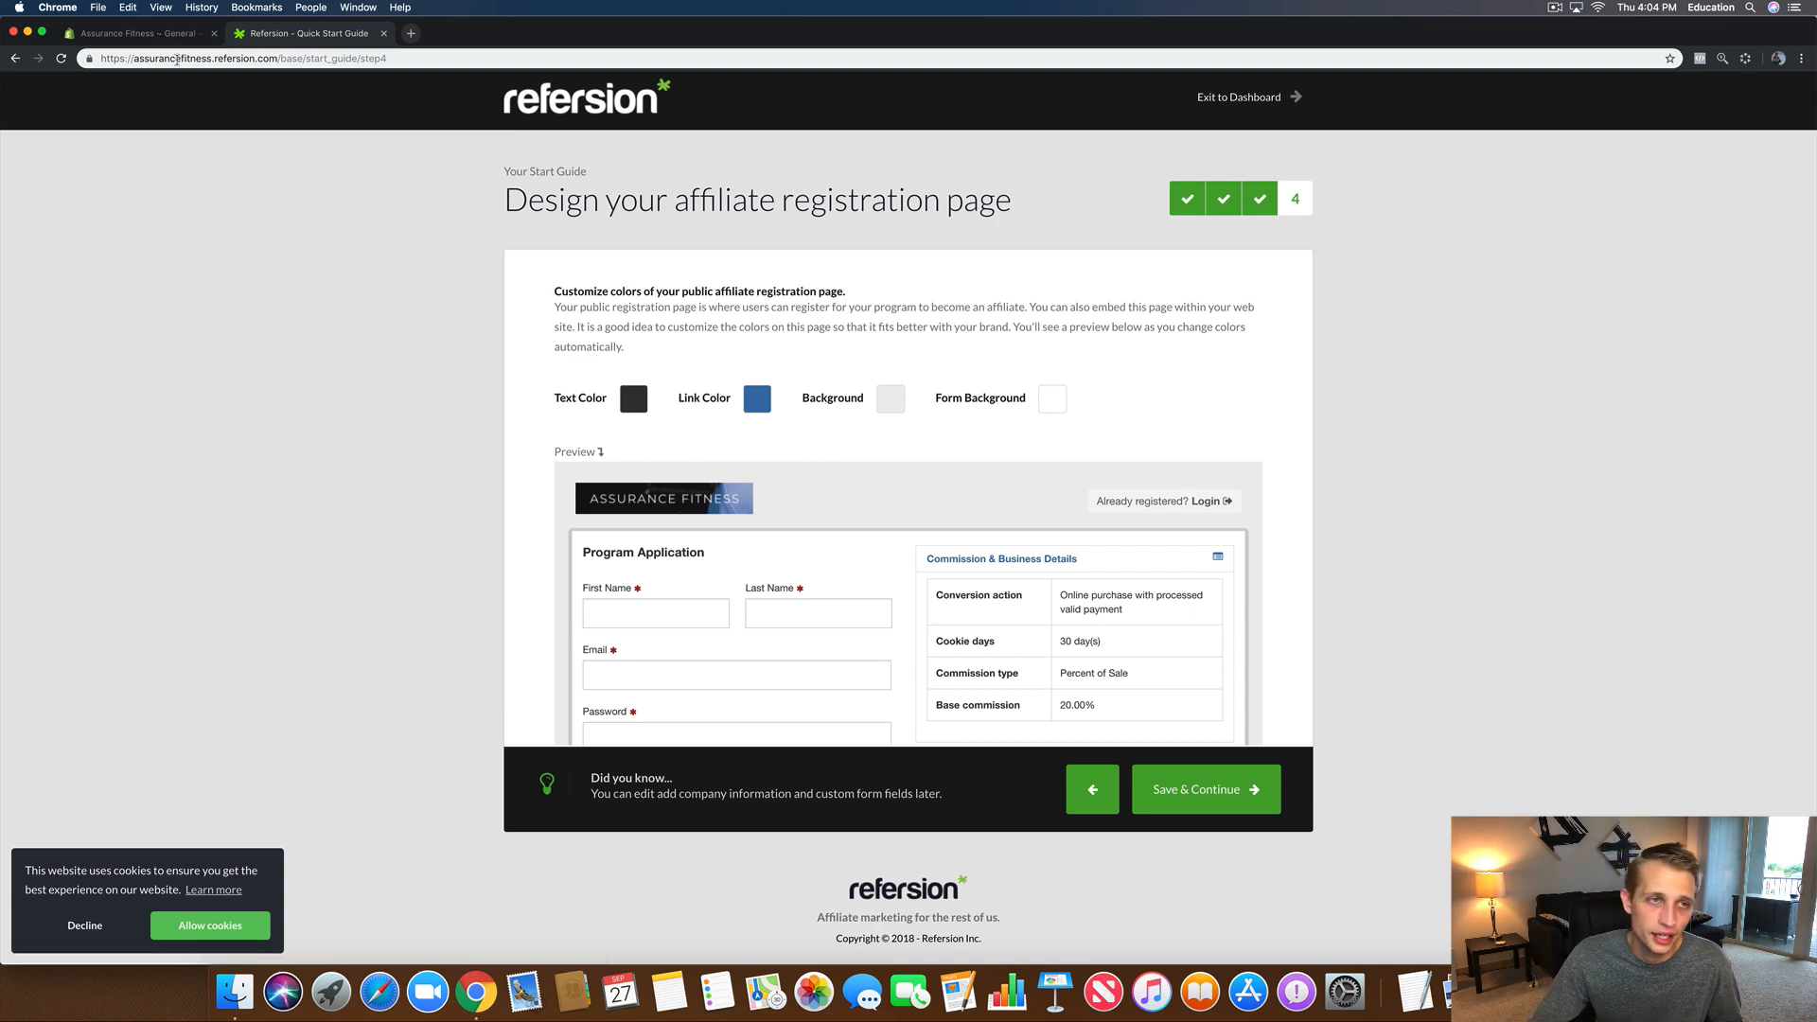
left_click(159, 33)
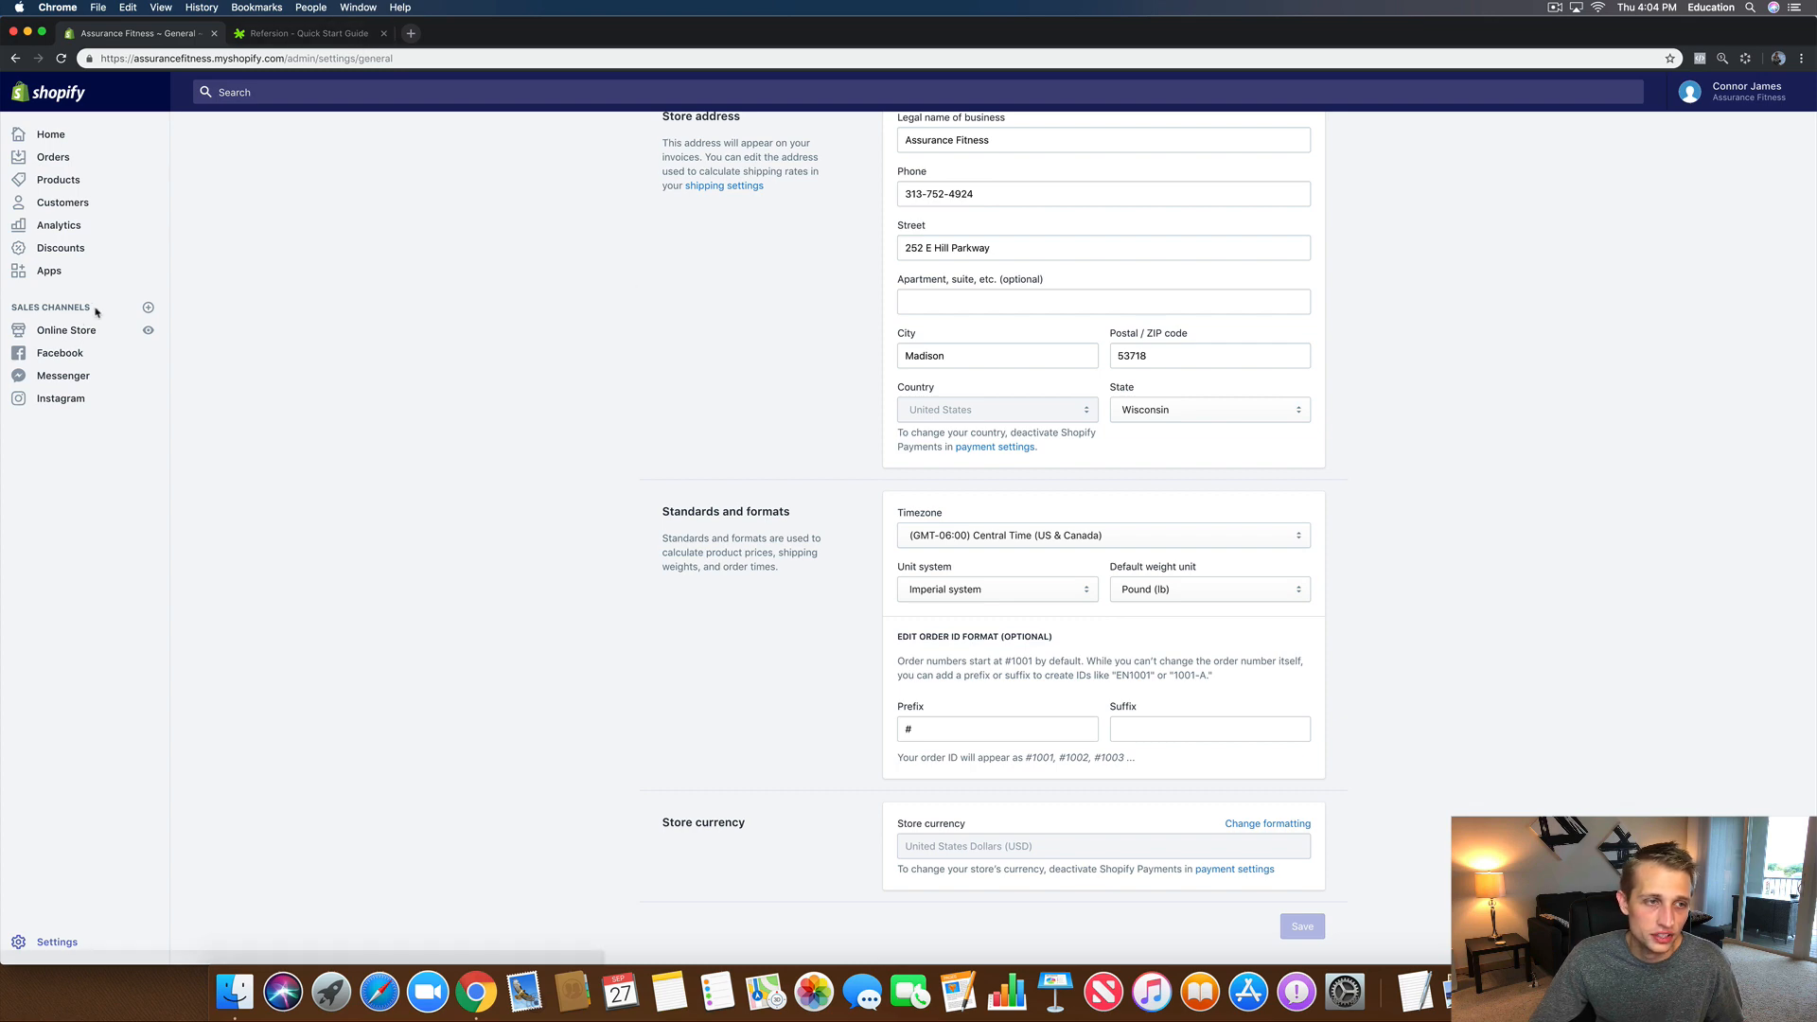
Step: Open the live Assurance Fitness storefront from Online Store, then switch back to Refersion
left_click(148, 330)
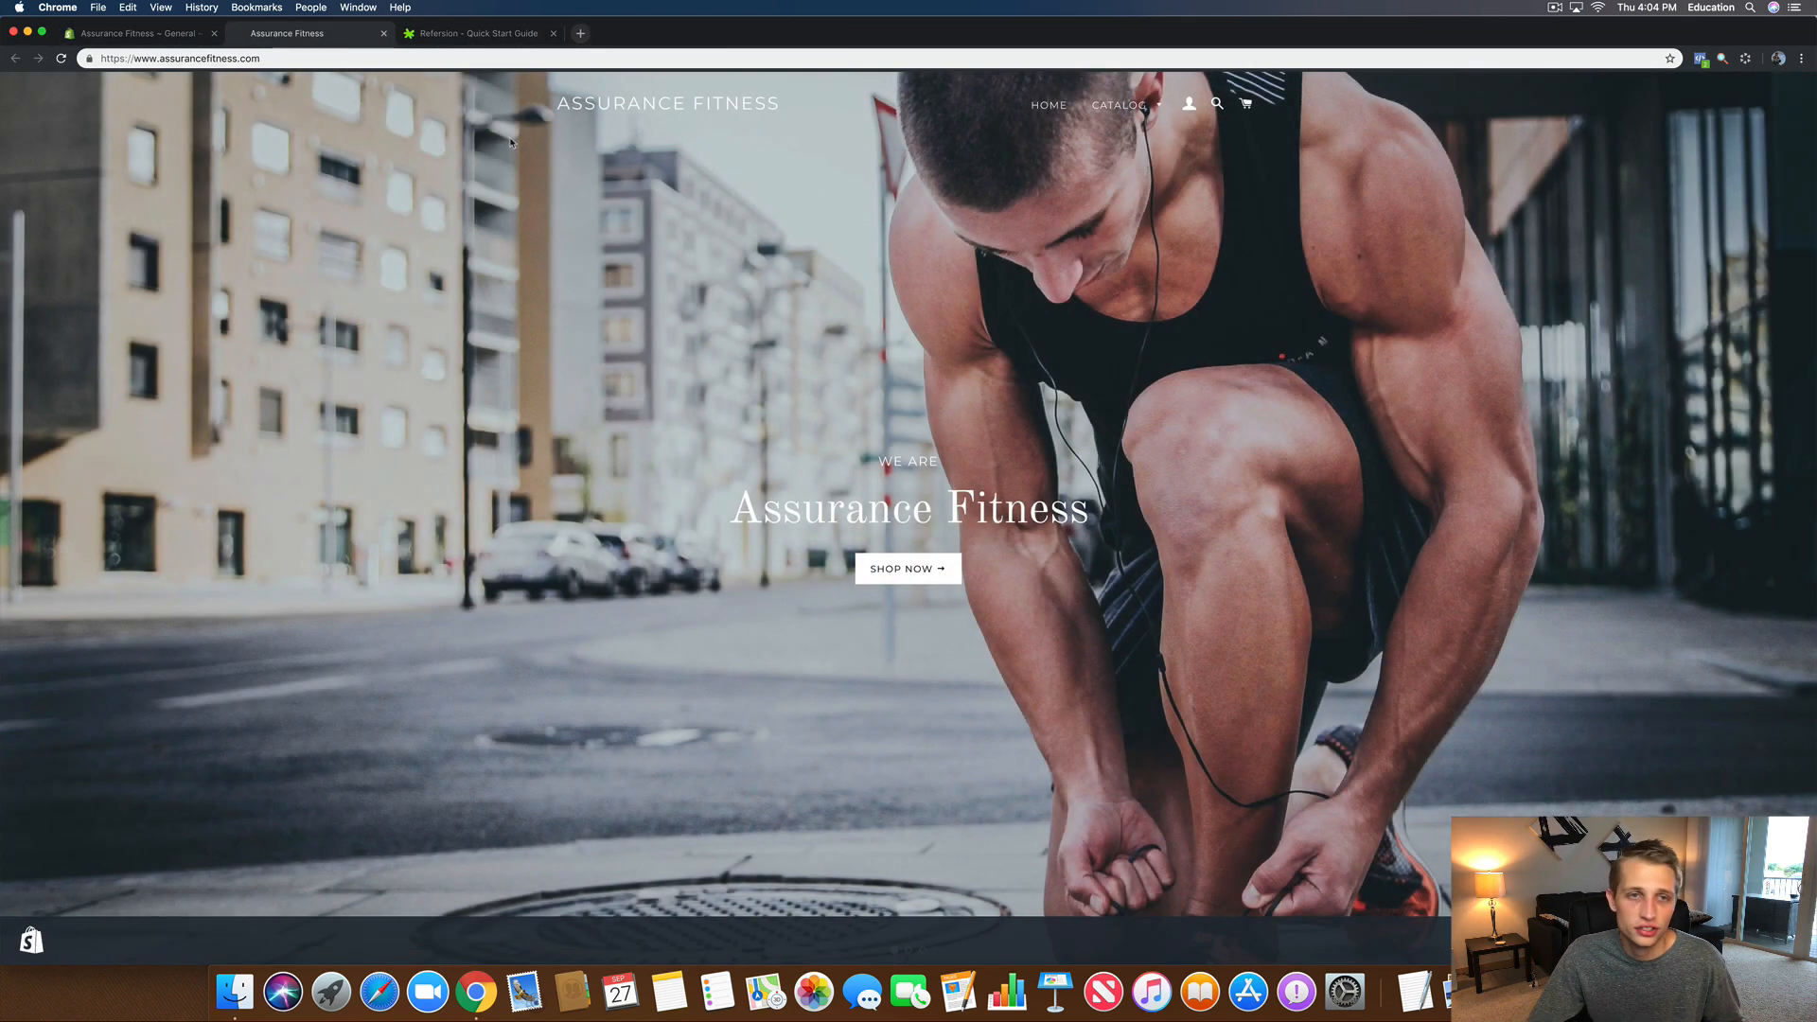
key("ctrl+Tab")
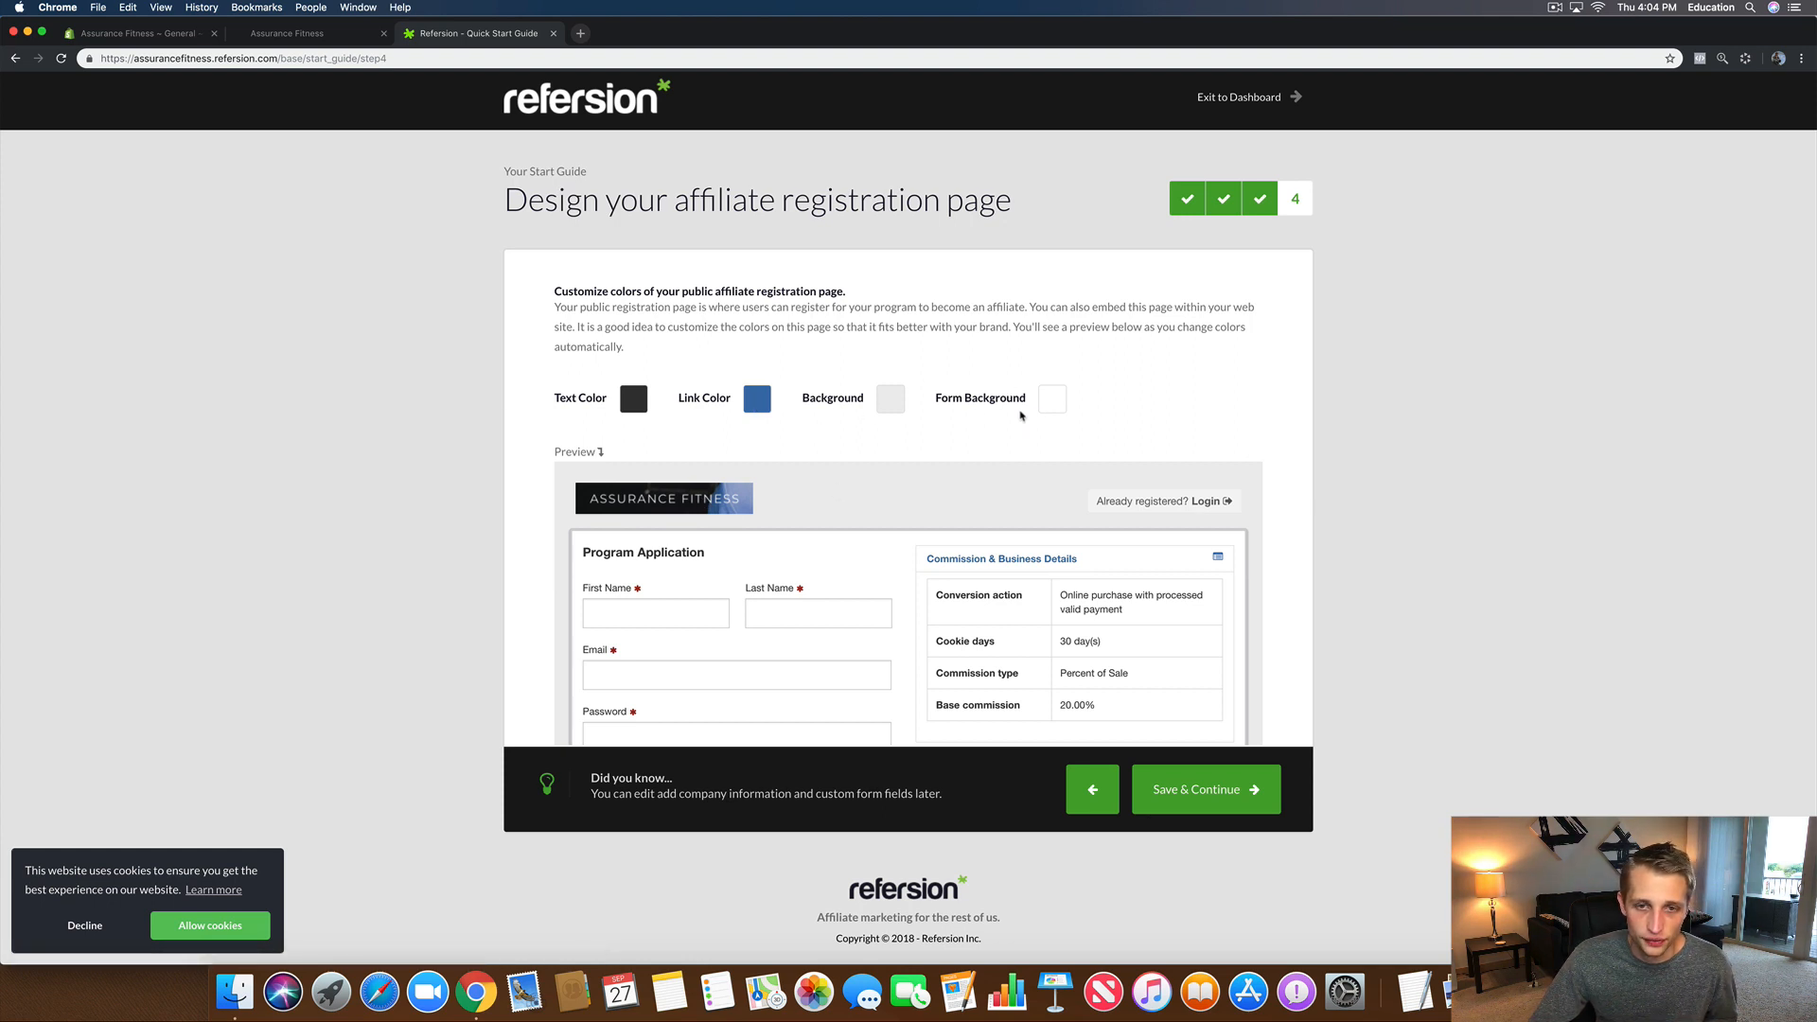
Step: Set the registration page background to white (#ffffff) and save the design to finish setup
left_click(894, 401)
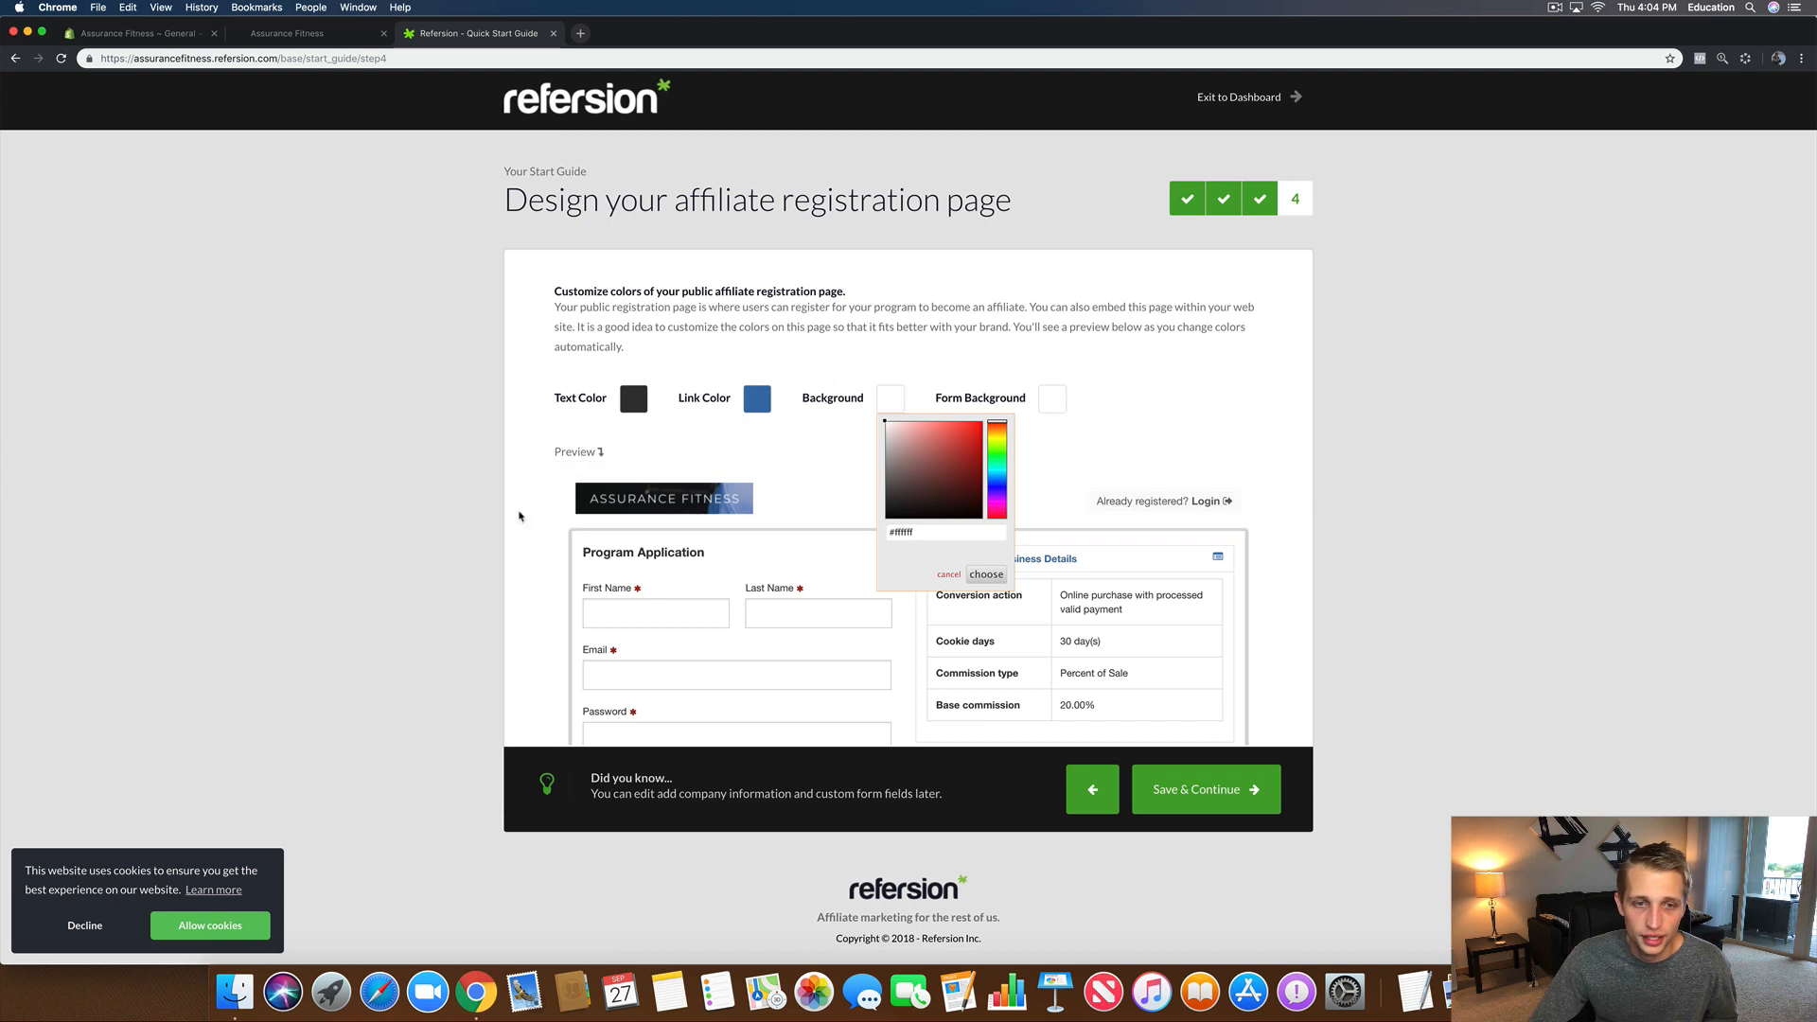
left_click(520, 516)
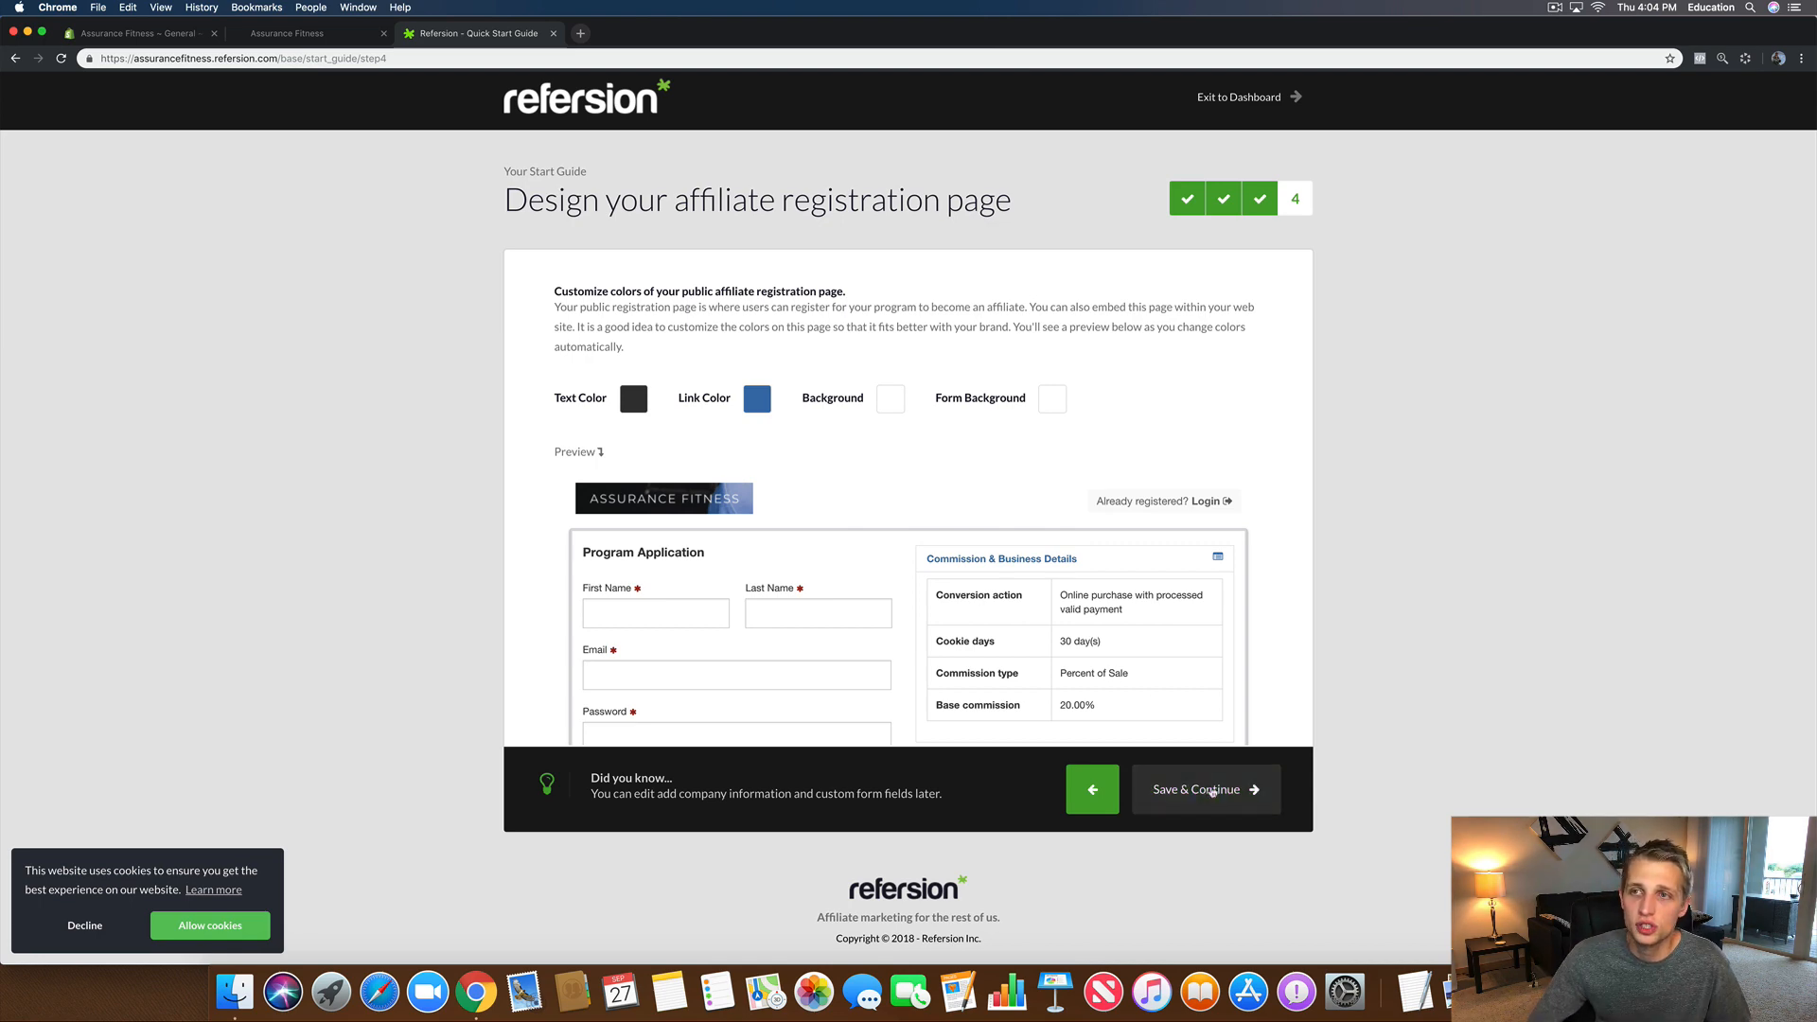
left_click(1212, 790)
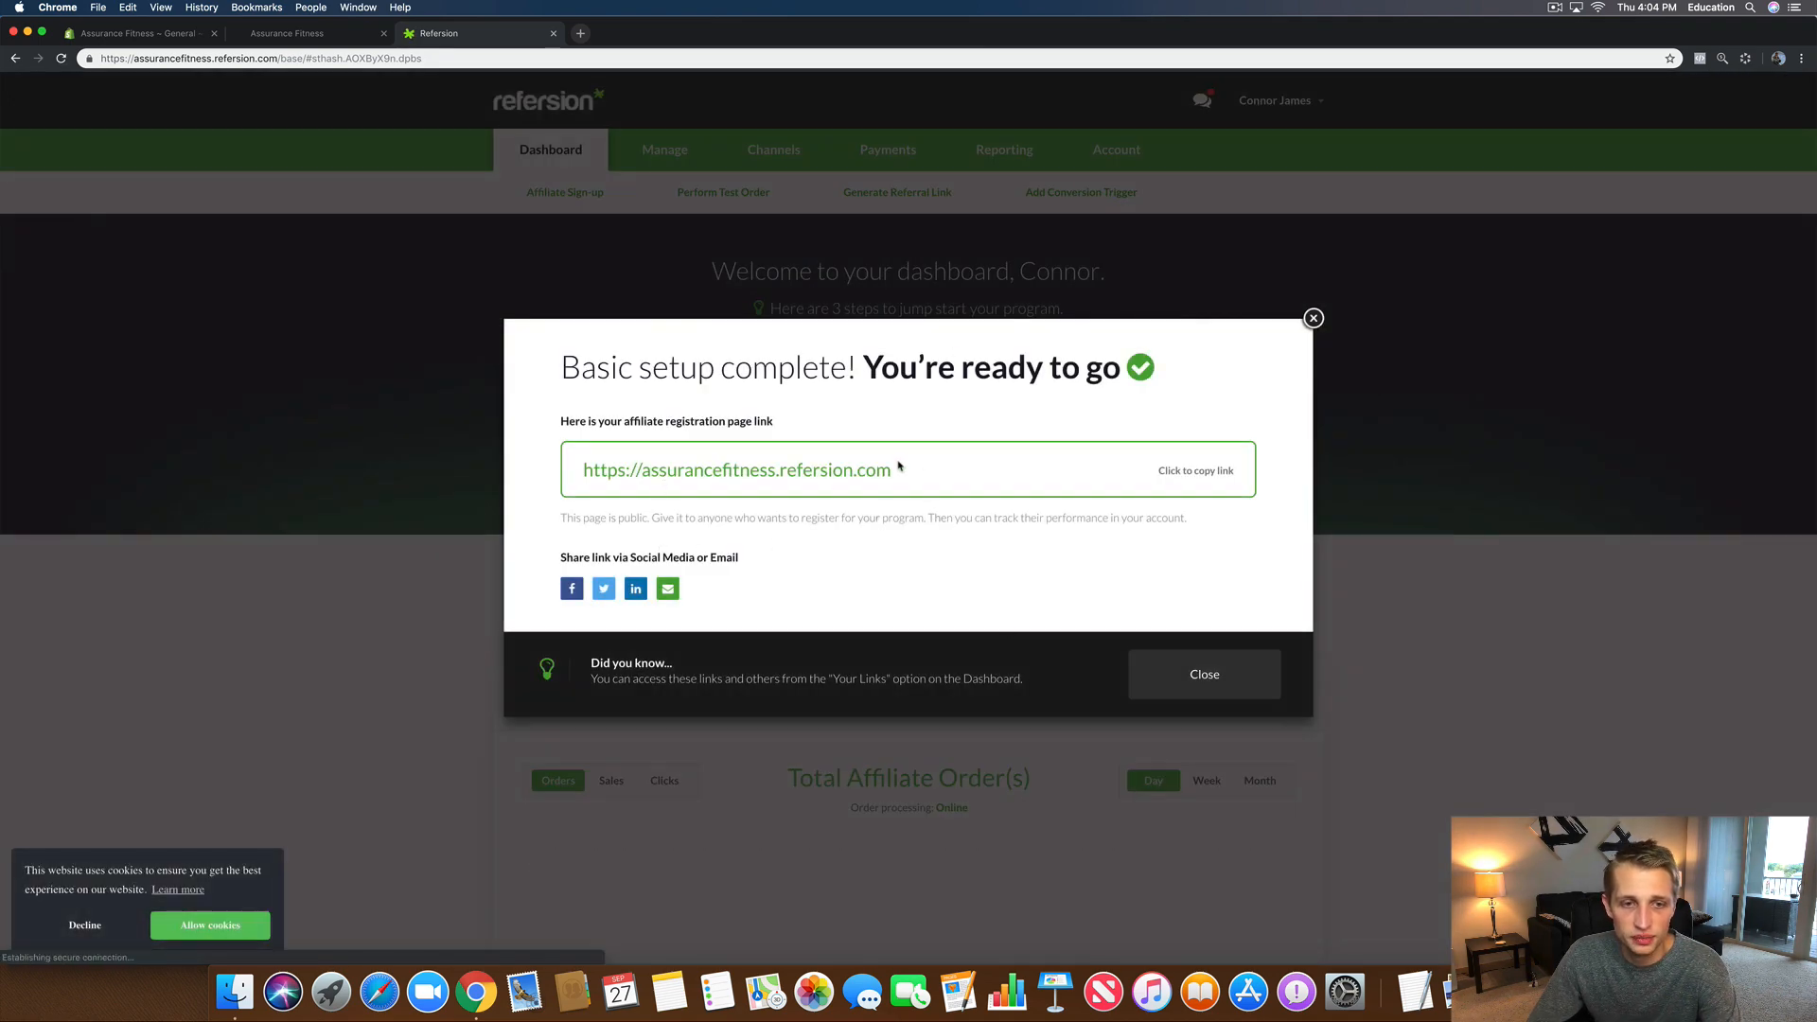
Step: Copy the assurancefitness.refersion.com signup link and paste it into a new browser tab
left_click_drag(943, 478, 584, 458)
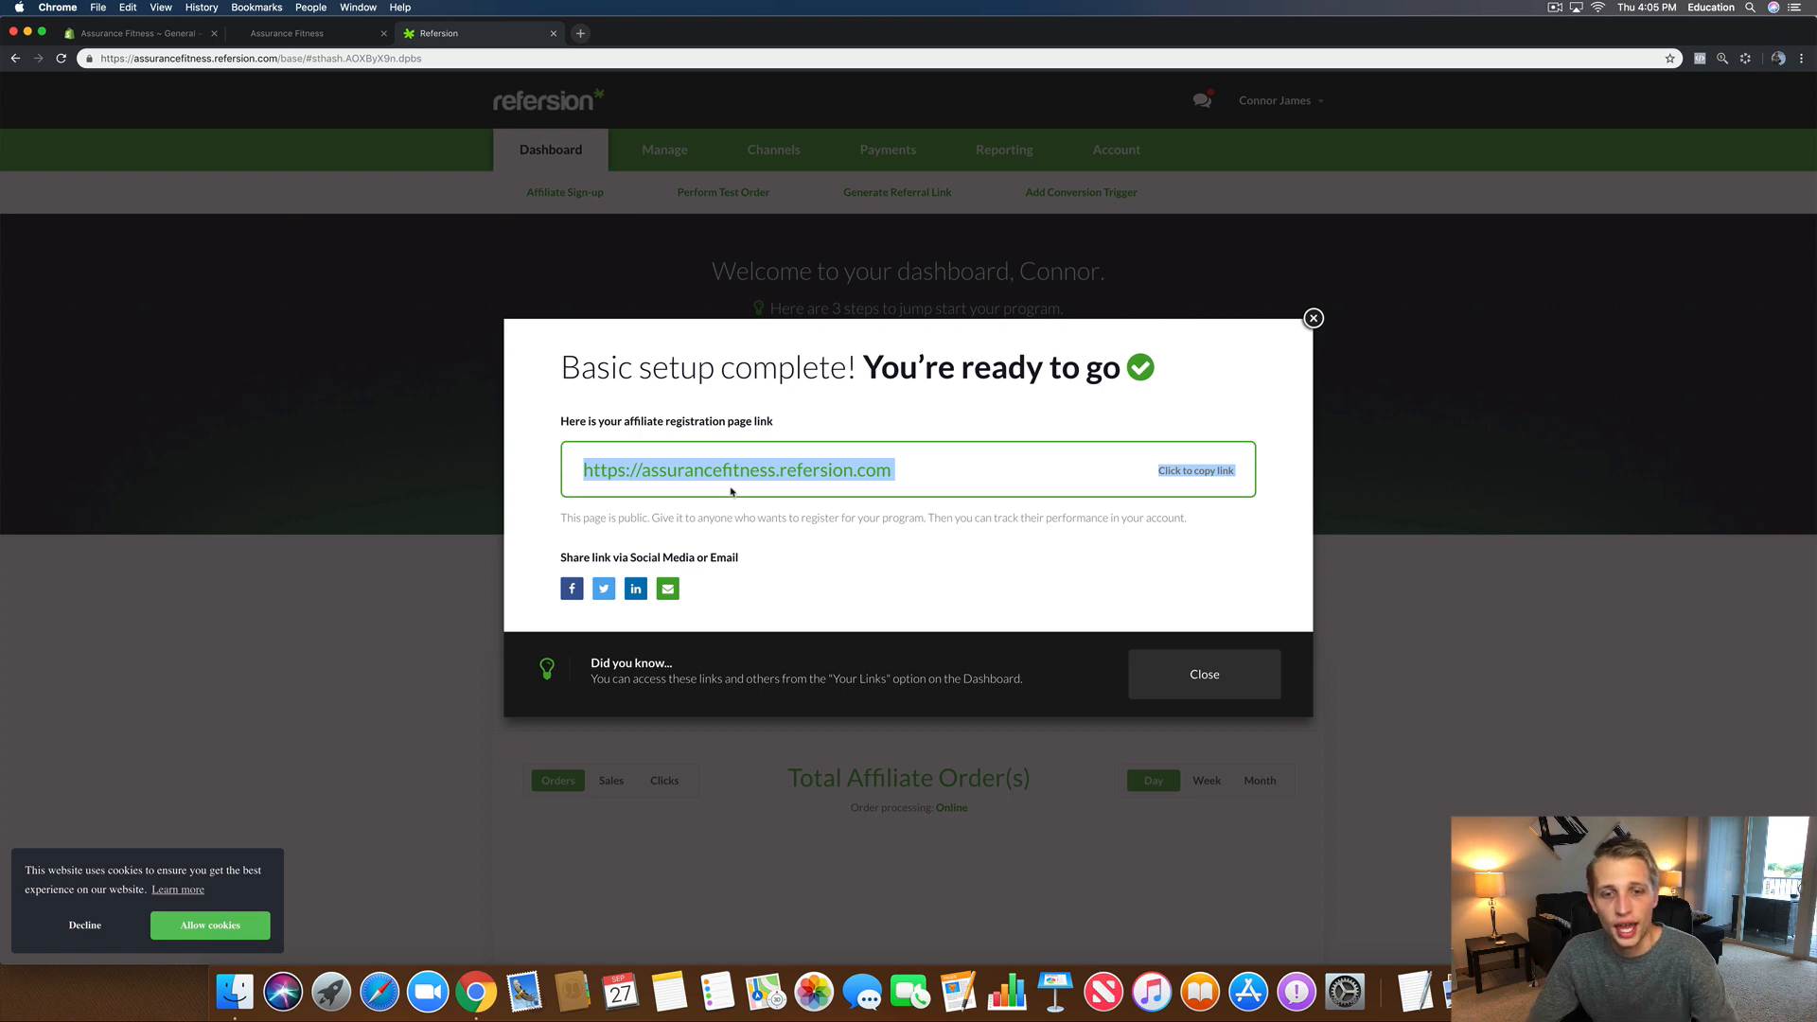
right_click(683, 477)
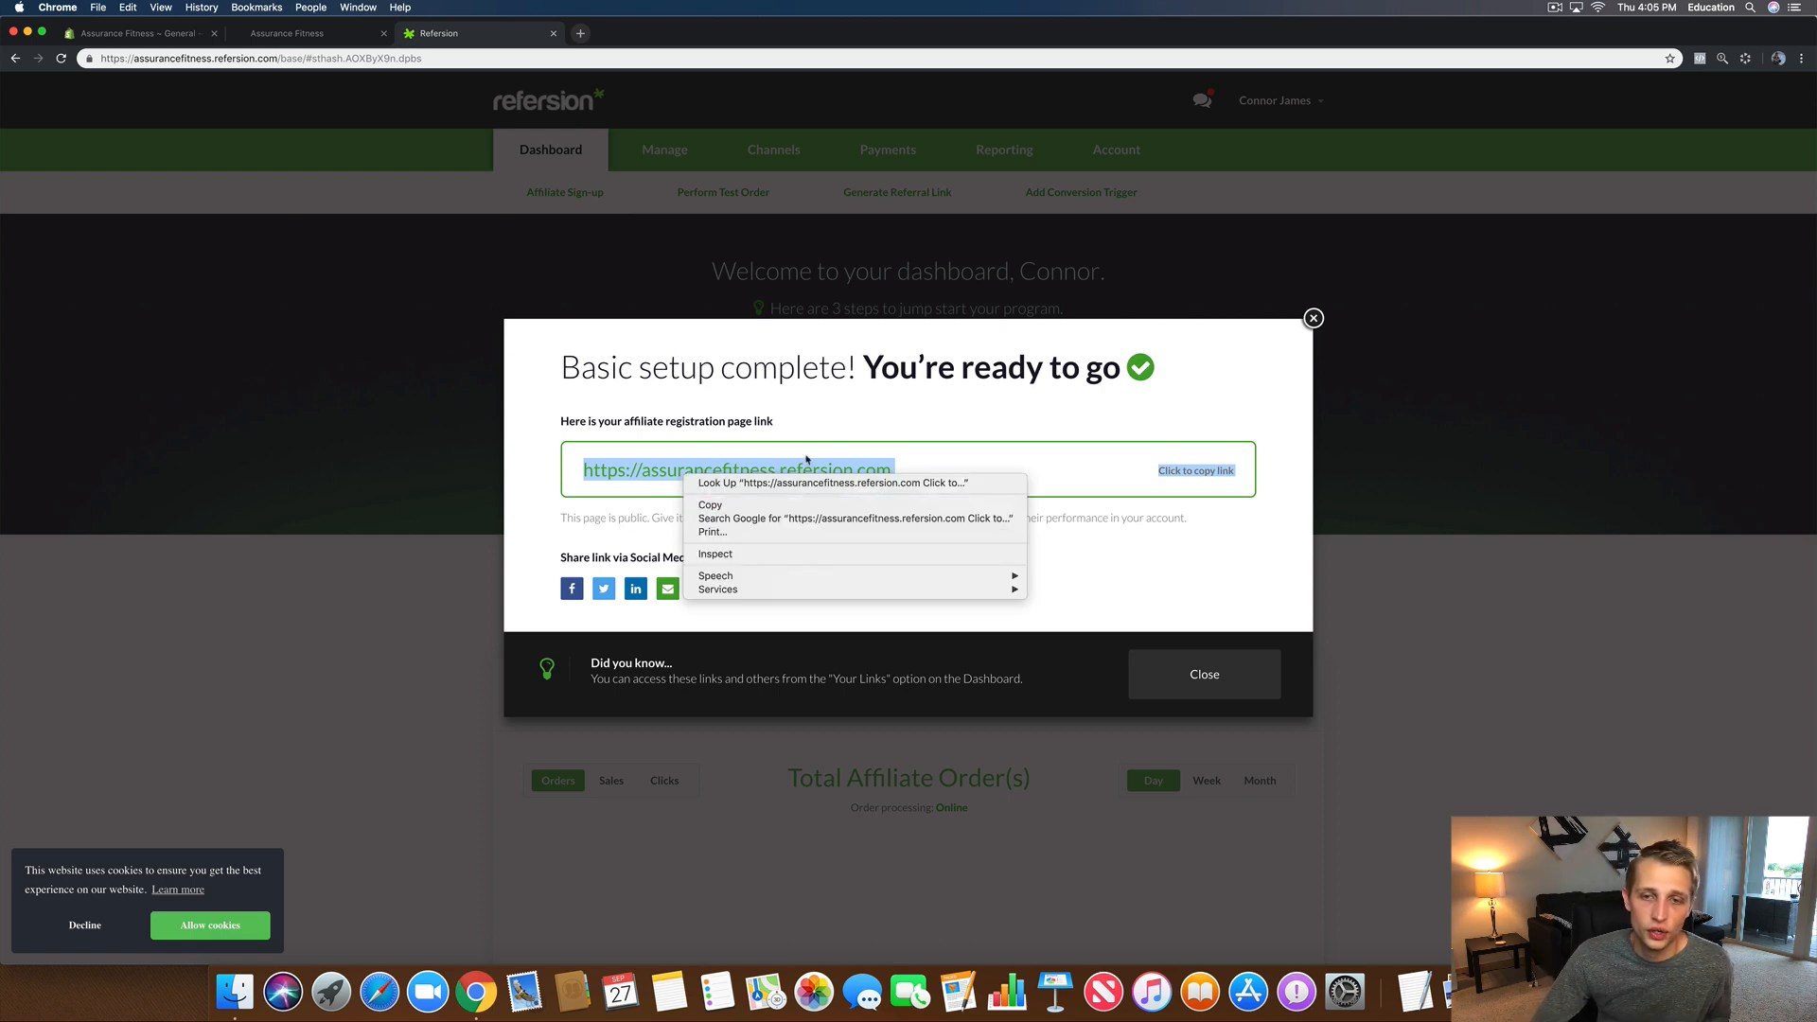
left_click(1058, 482)
left_click(1170, 471)
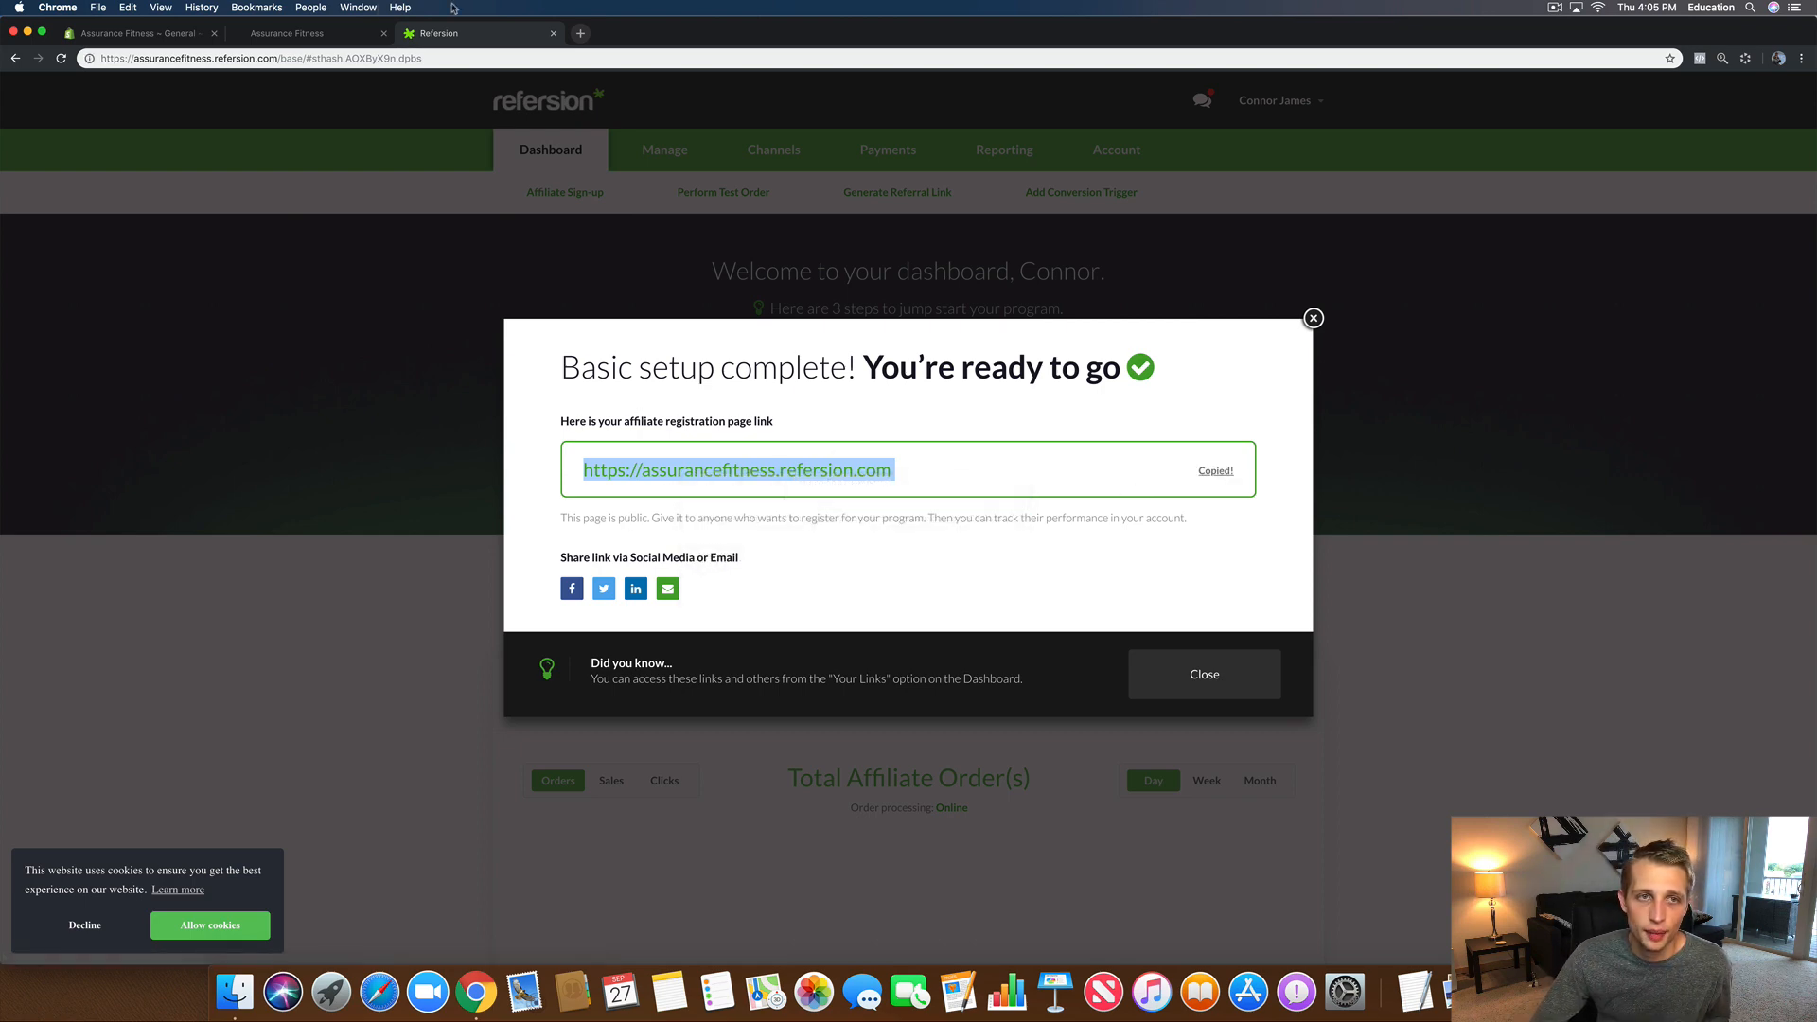
key("super+t")
key("super+v")
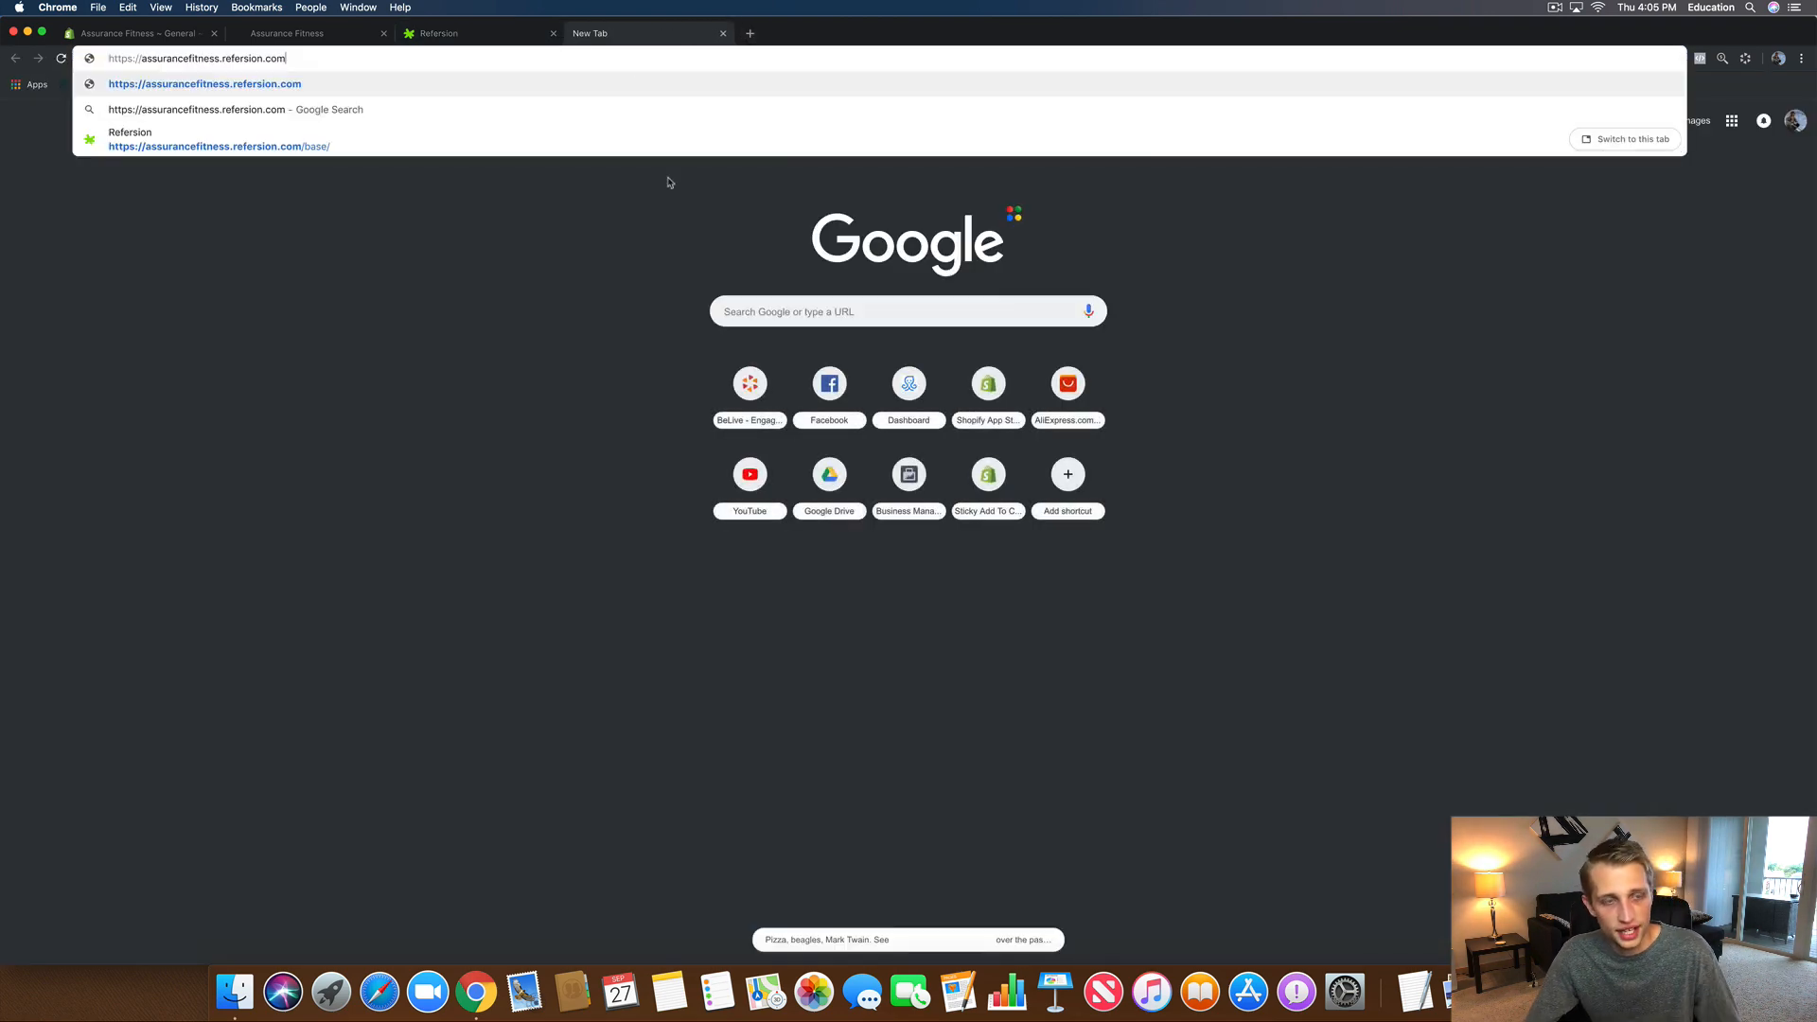
Step: Load the signup page, inspect the Program Application fields and commission details, then return to the dashboard
key("Return")
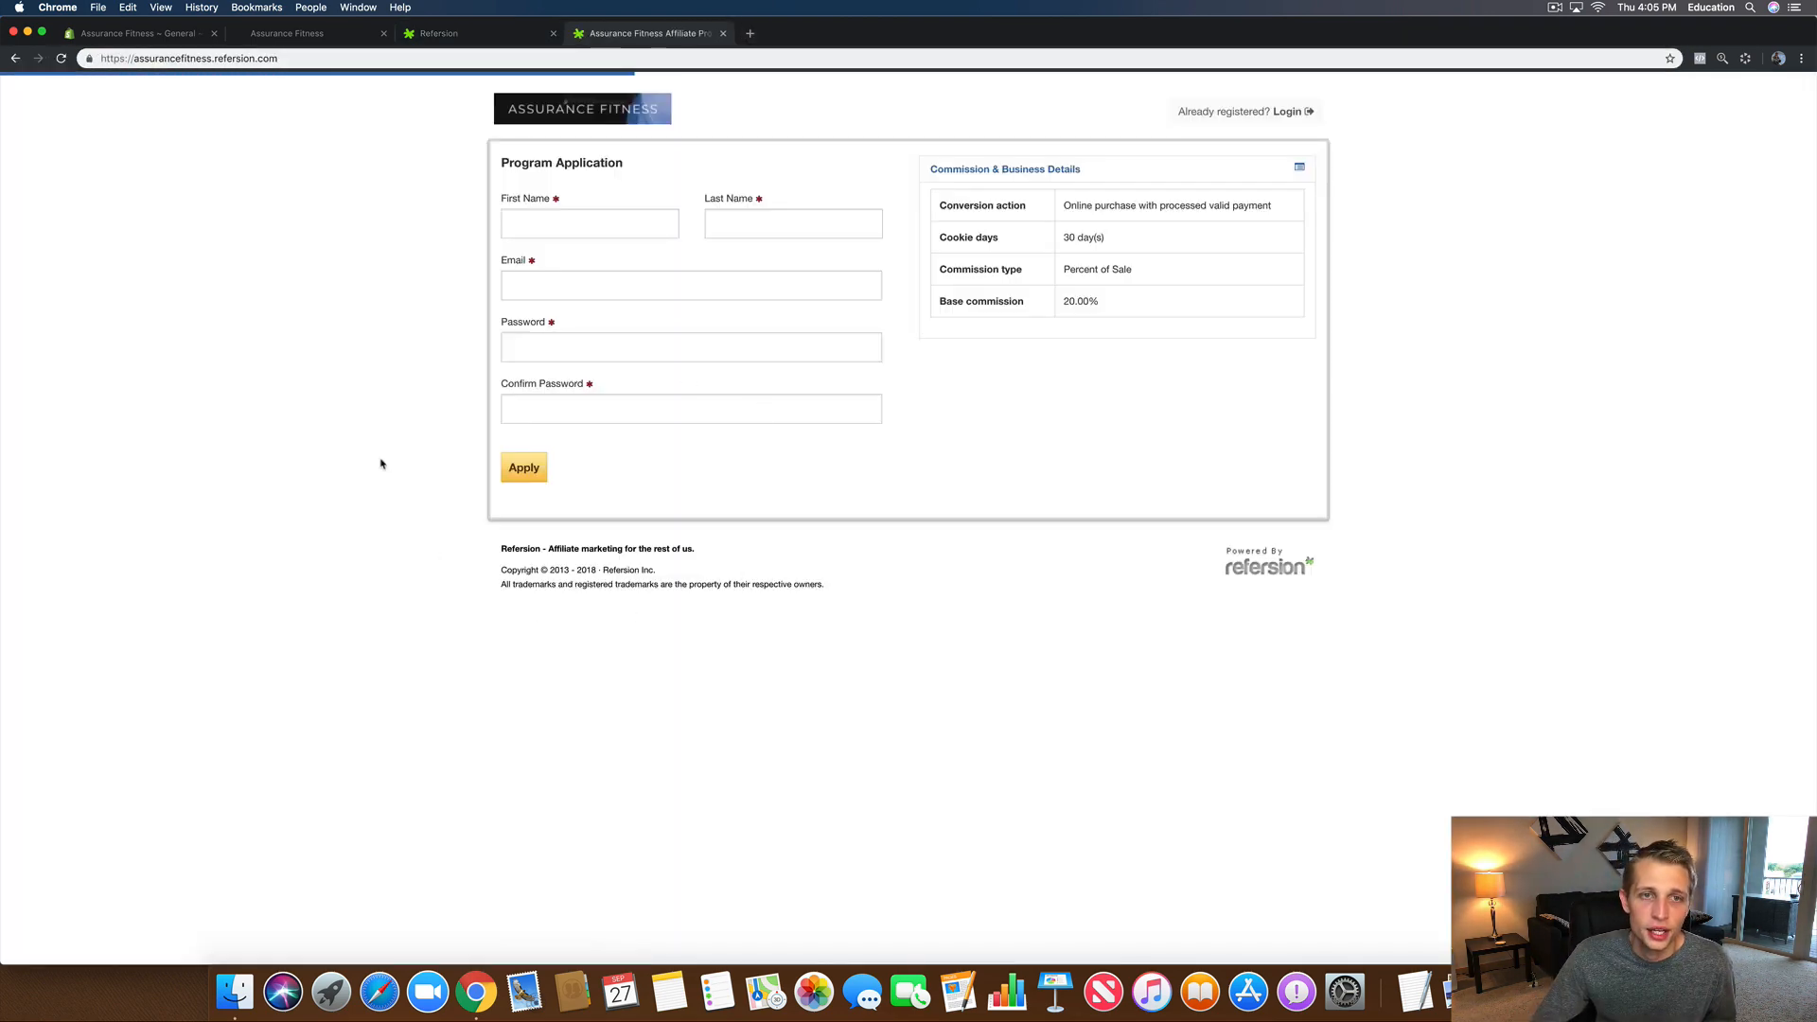
left_click(564, 231)
left_click(722, 223)
left_click(553, 286)
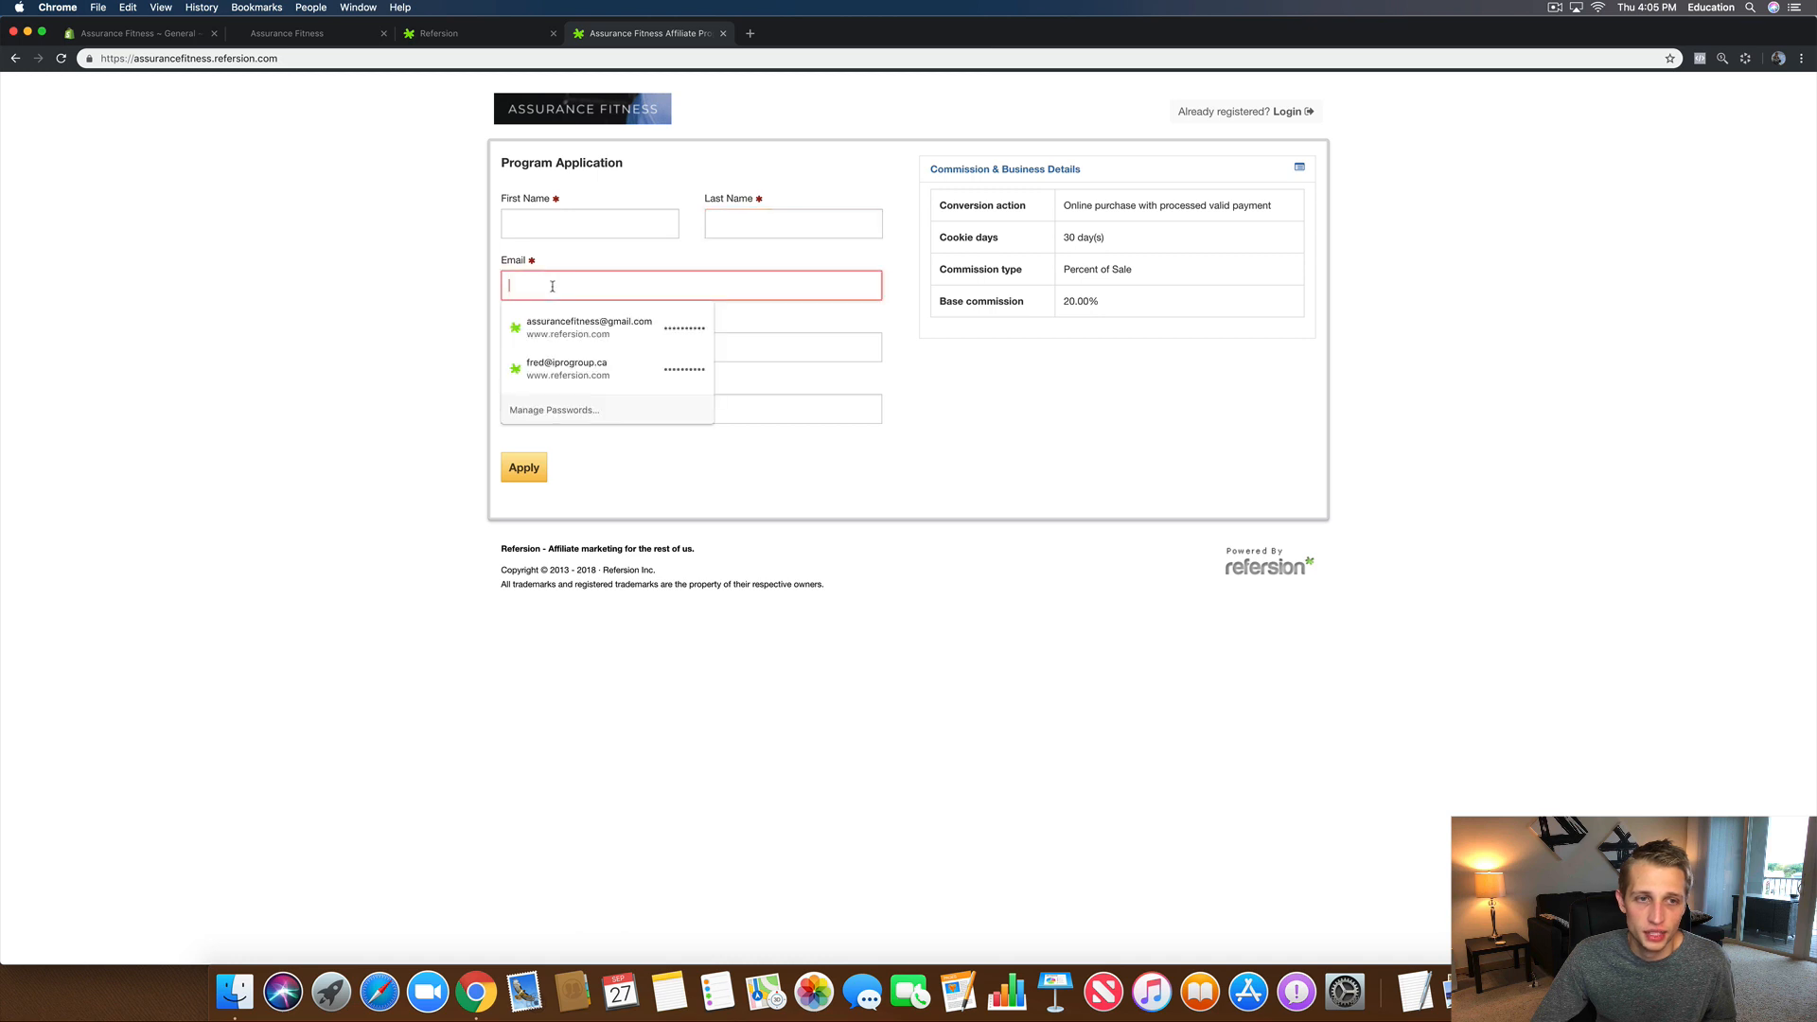
left_click(752, 340)
left_click(179, 342)
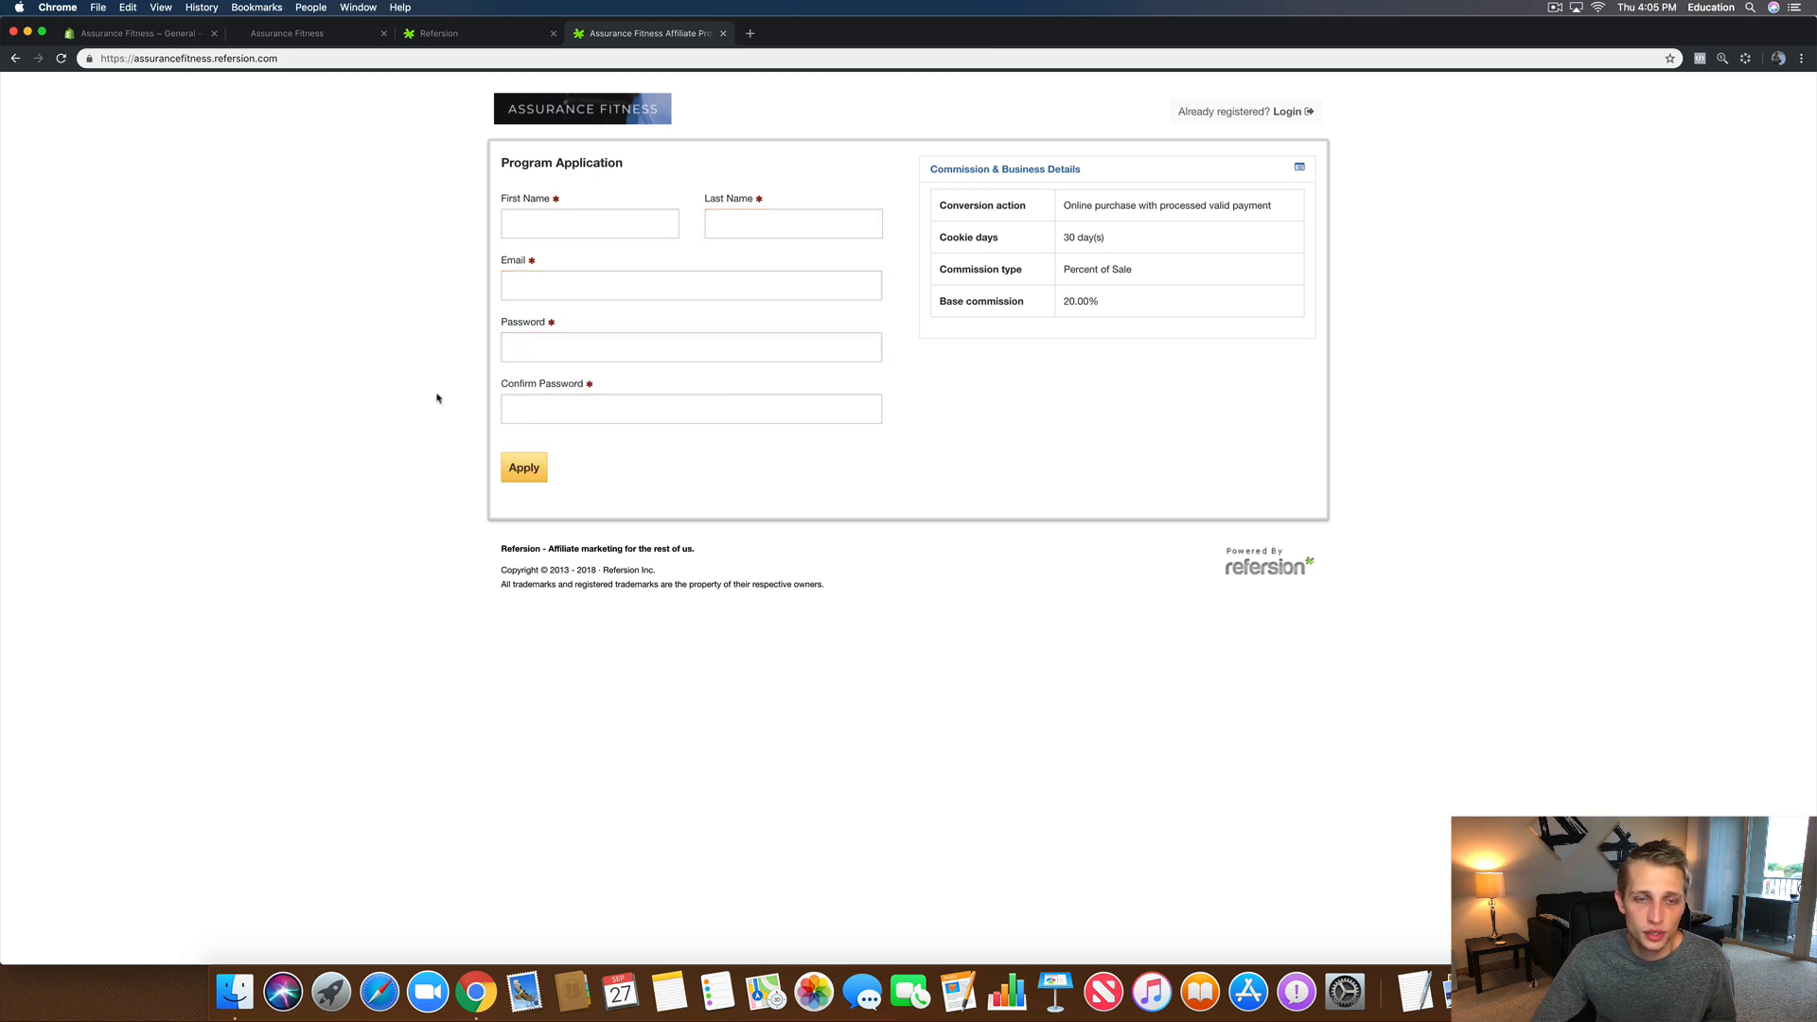
left_click_drag(1060, 303, 1022, 381)
left_click(1514, 343)
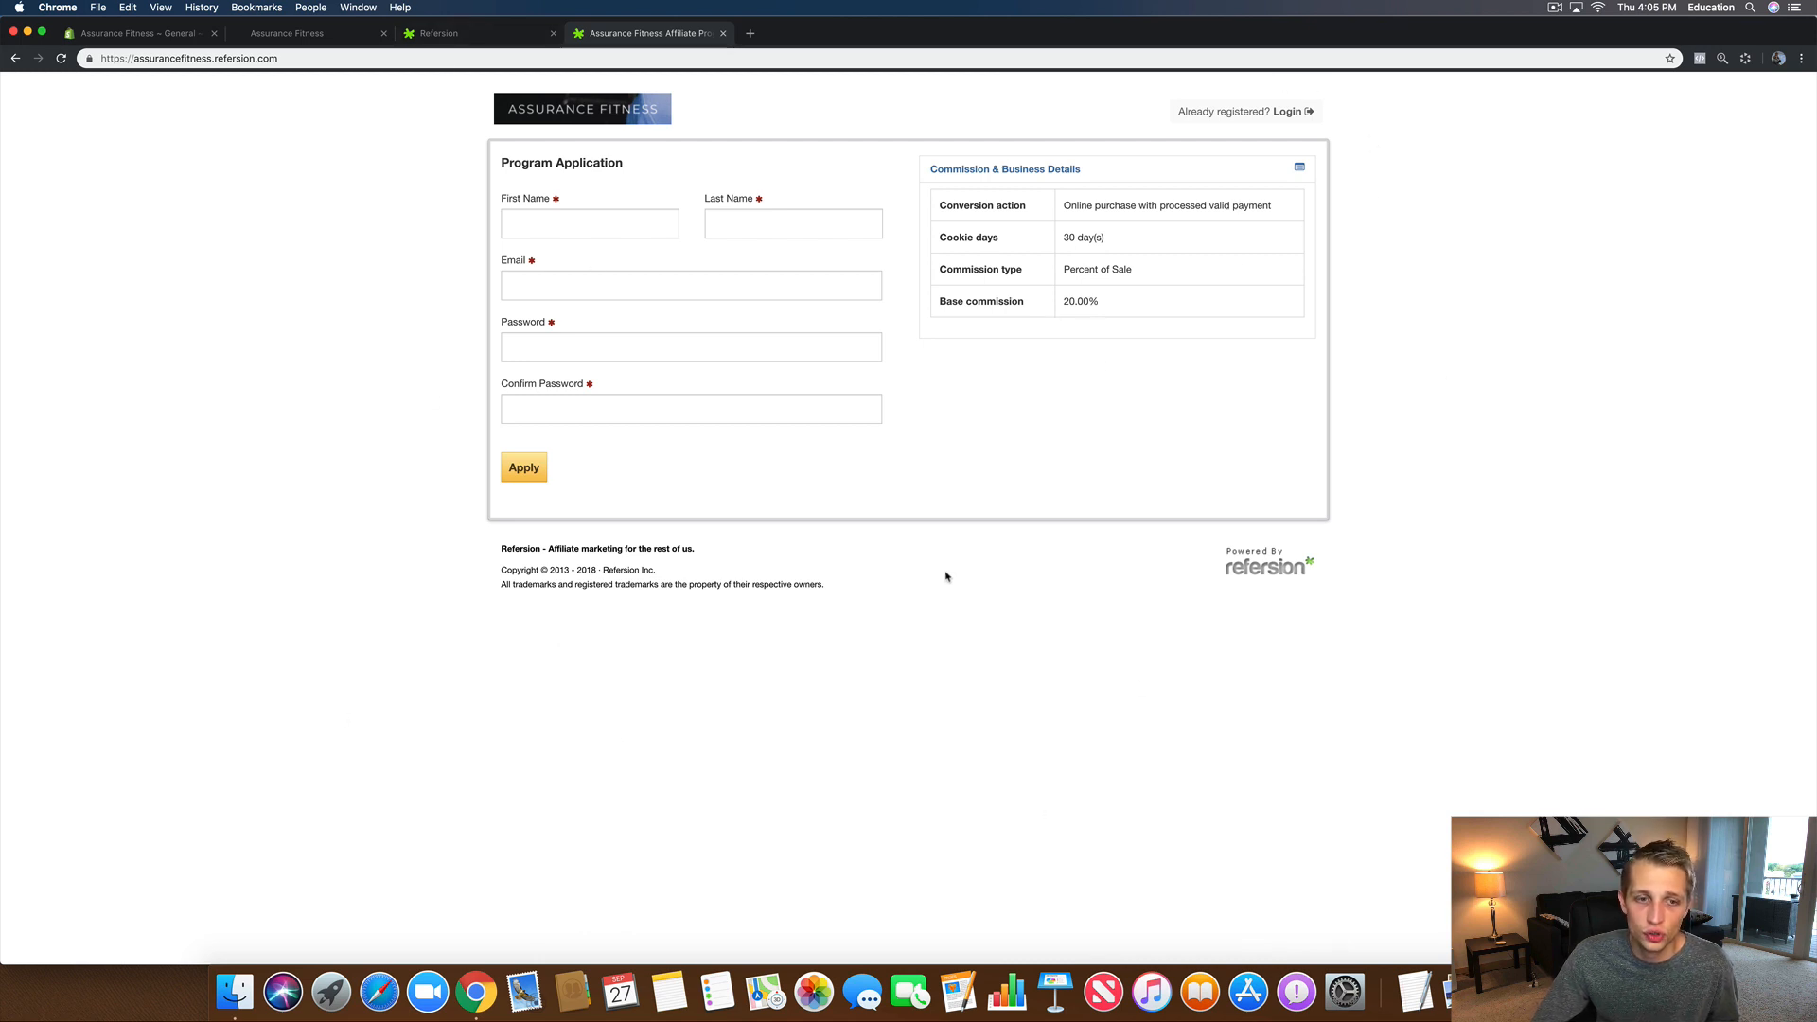
left_click(473, 42)
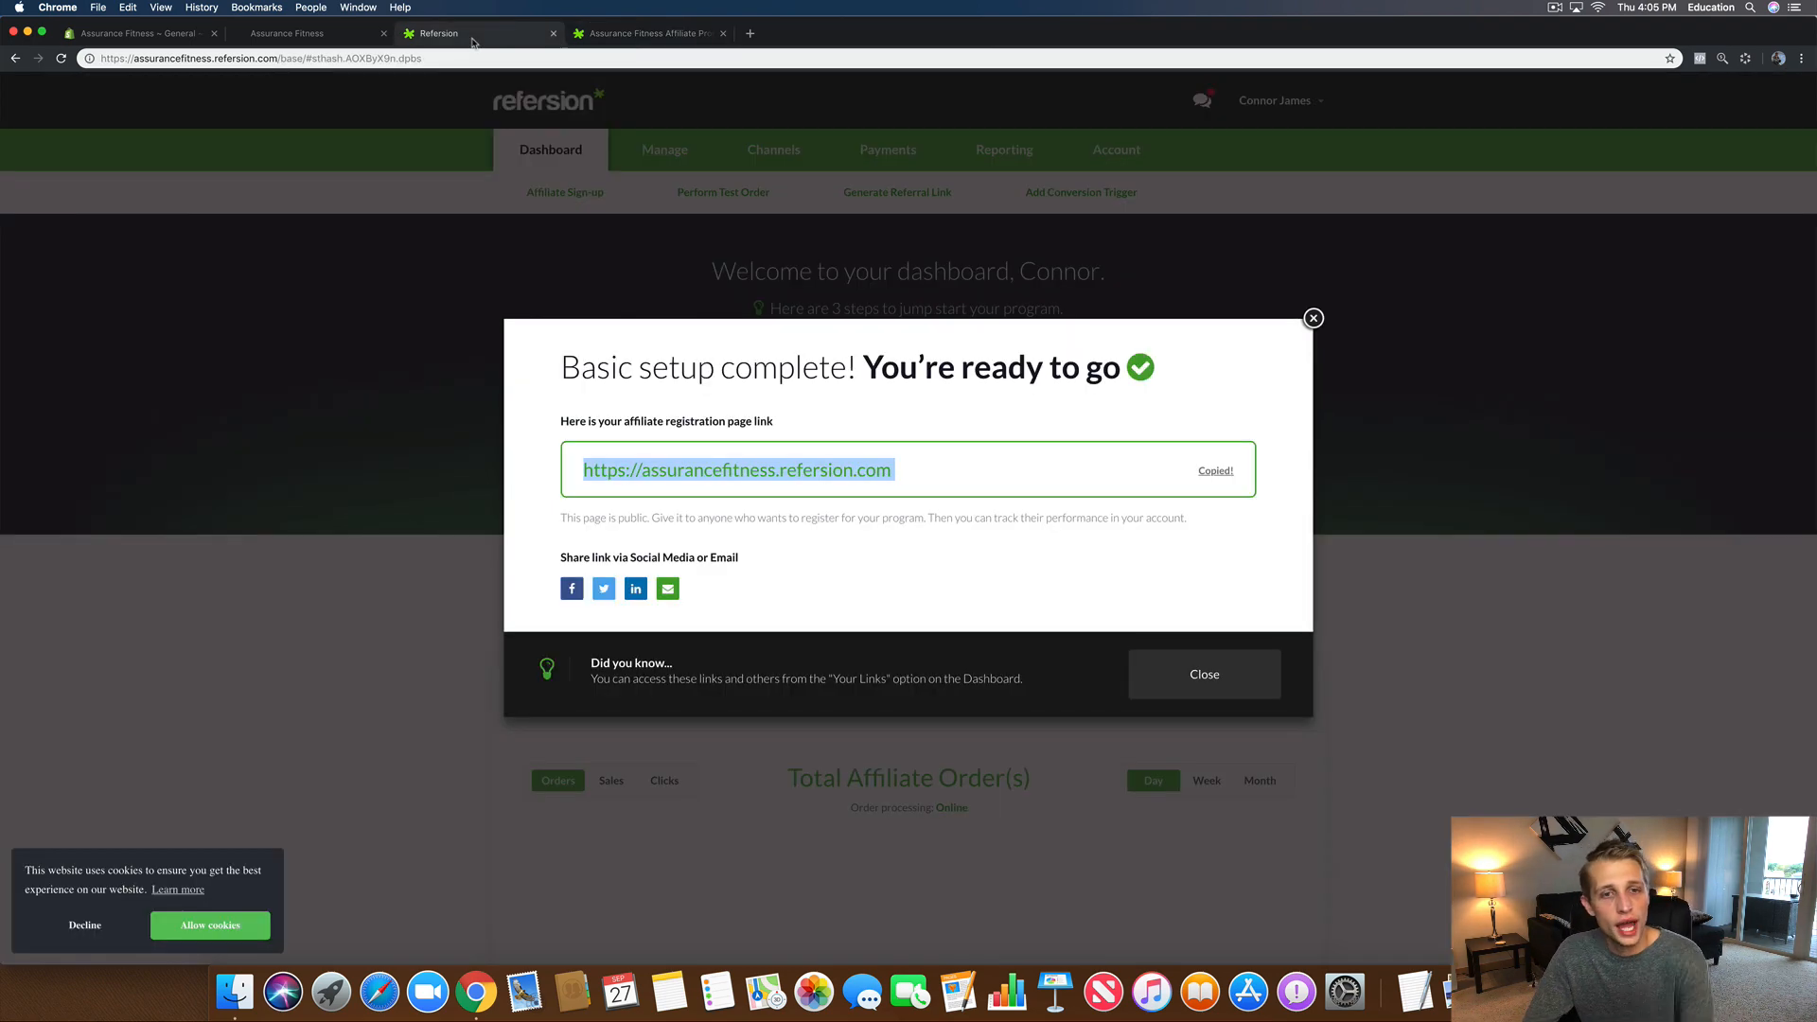
Step: Dismiss the setup-complete message and open Manage > Offers
left_click(1313, 319)
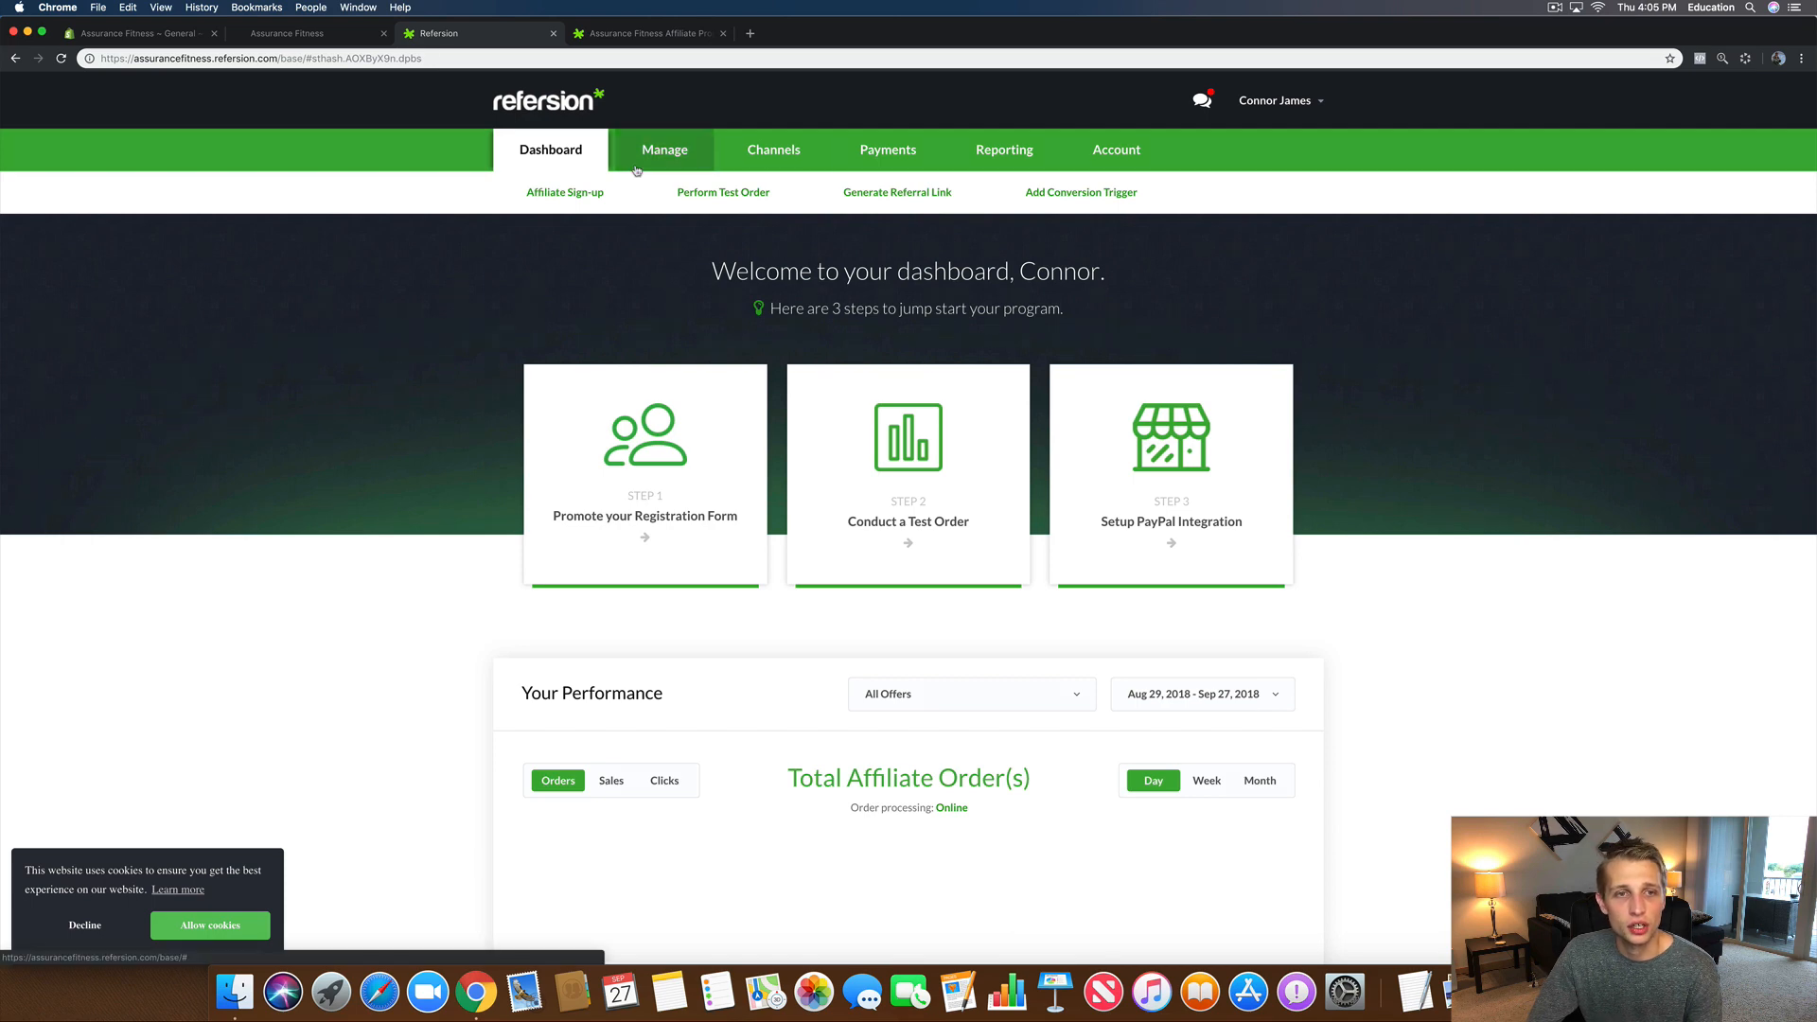
left_click(637, 168)
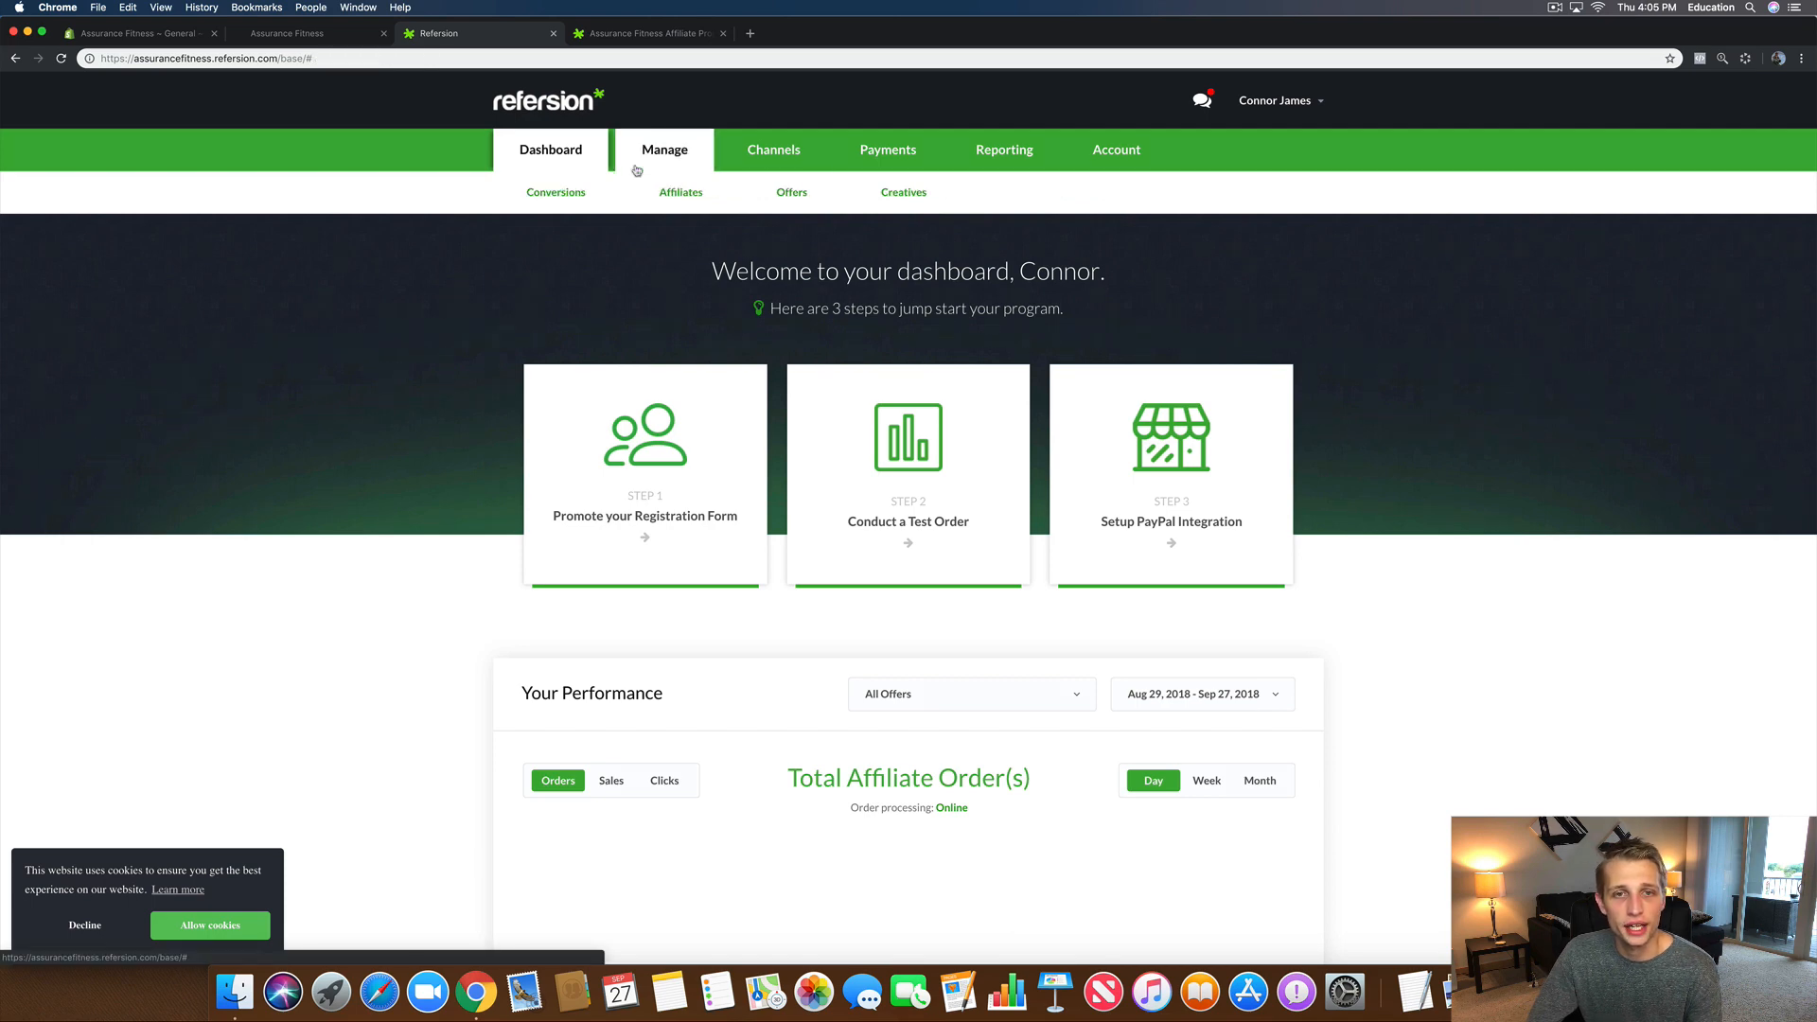
left_click(814, 203)
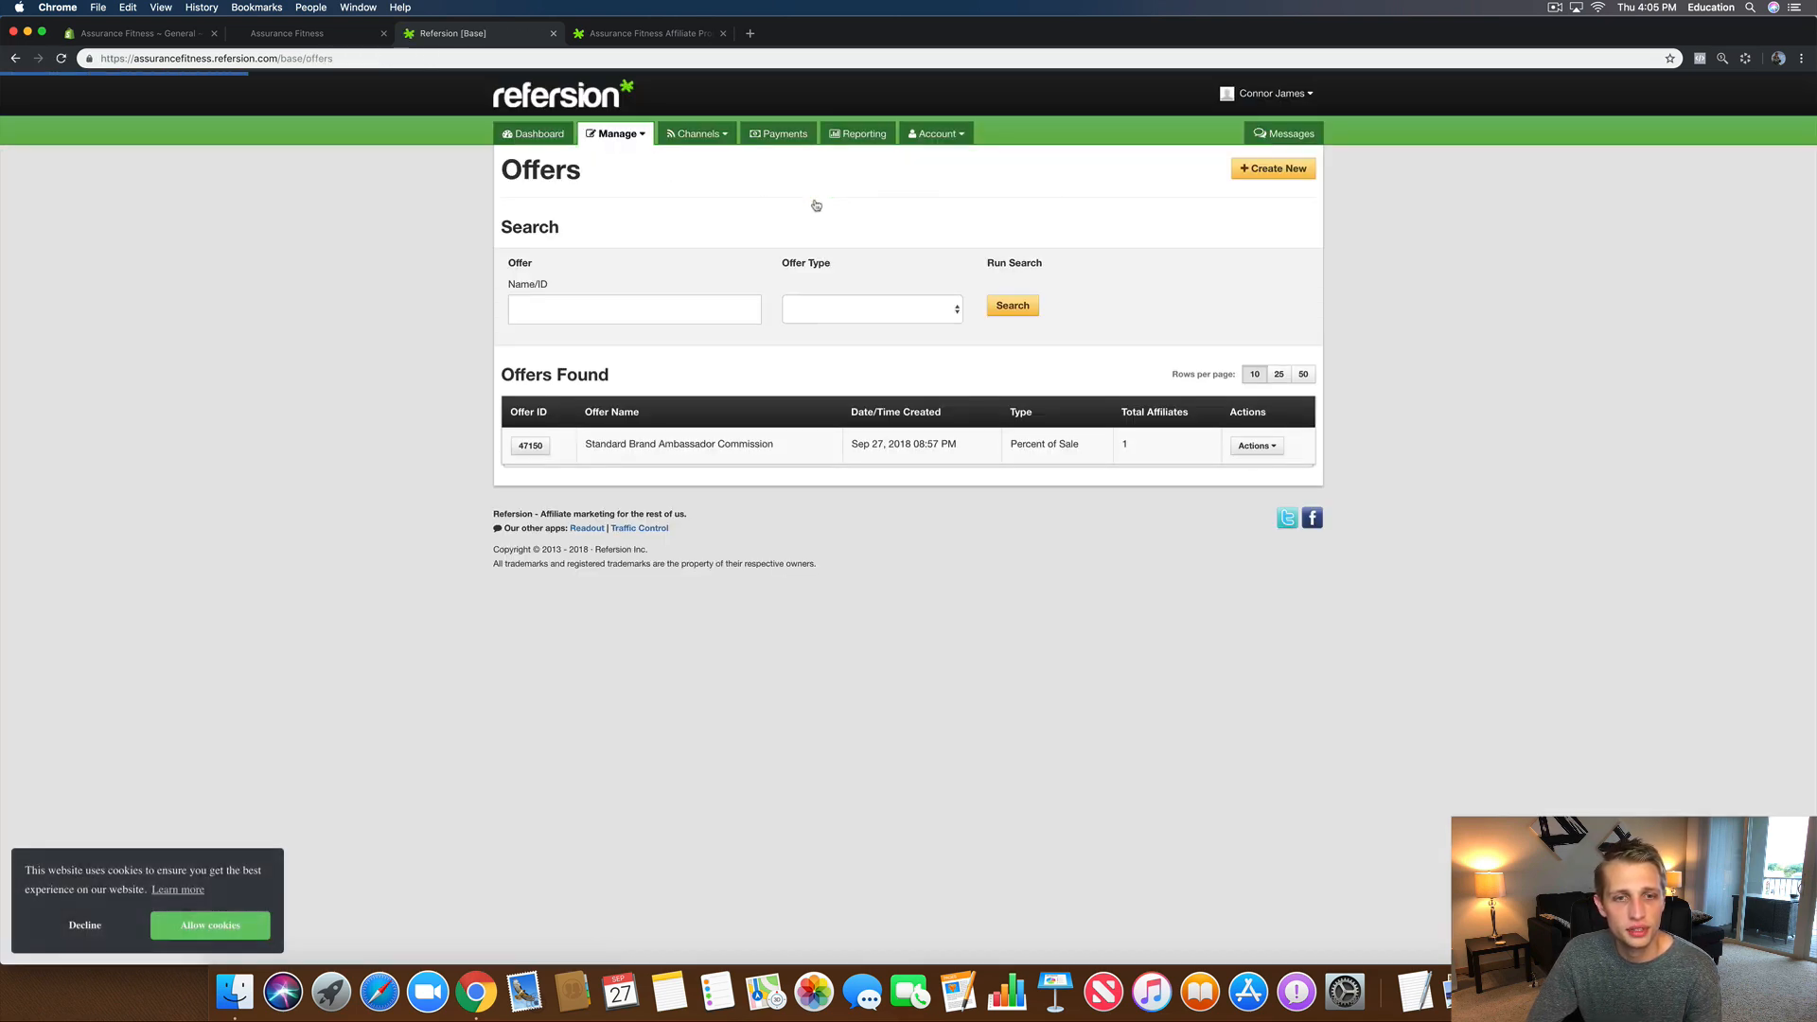
Step: Preview the ambassador offer's registration page from Actions, then return to the Offers tab
left_click(1251, 447)
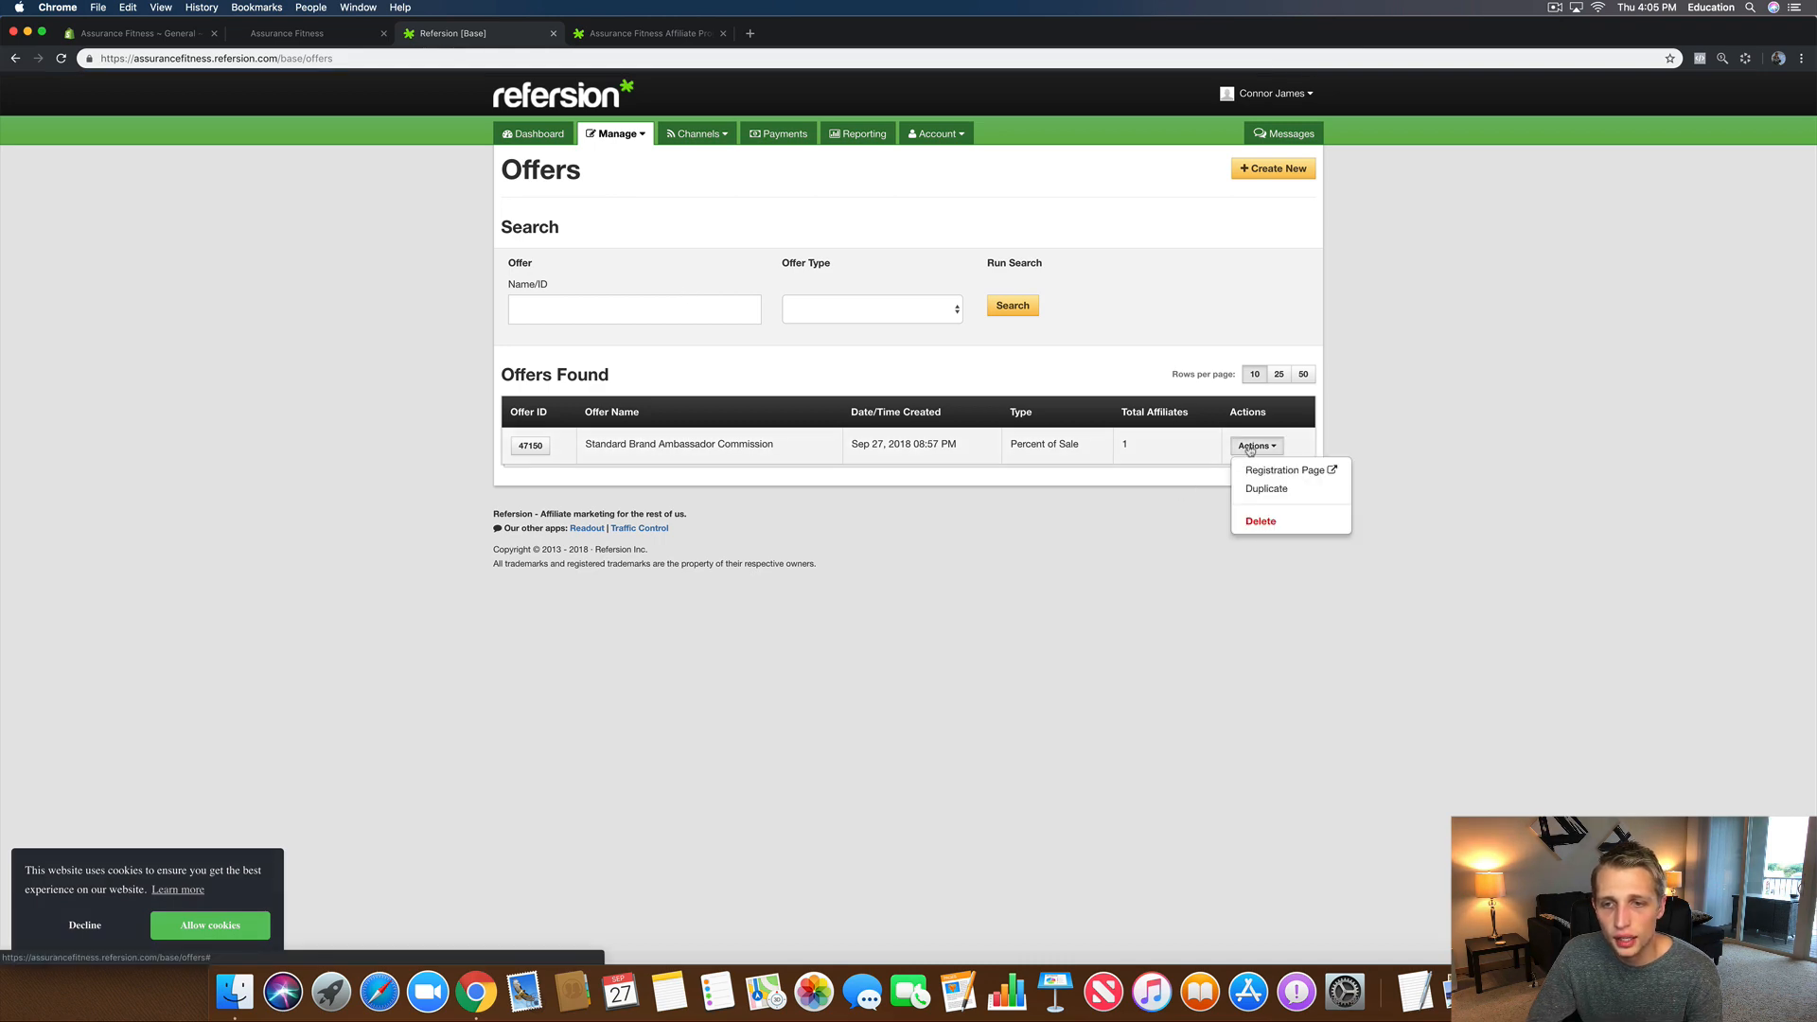
left_click(1287, 471)
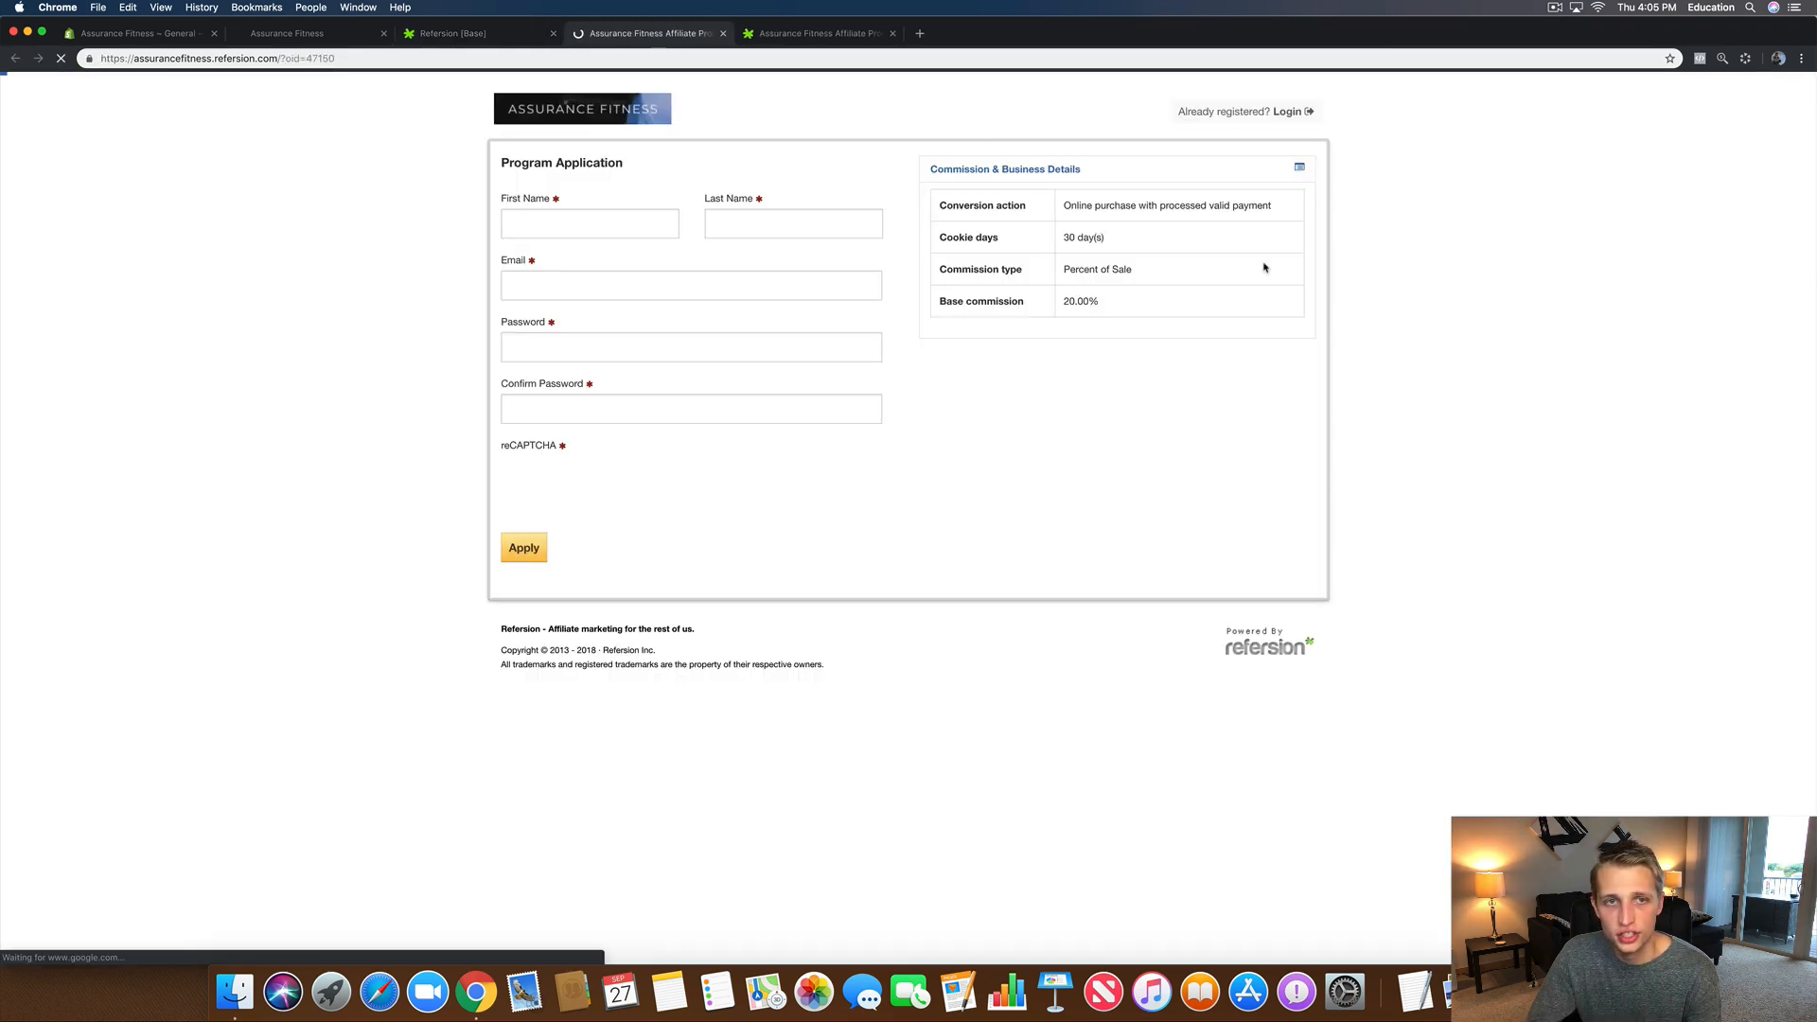
left_click(723, 33)
left_click(708, 37)
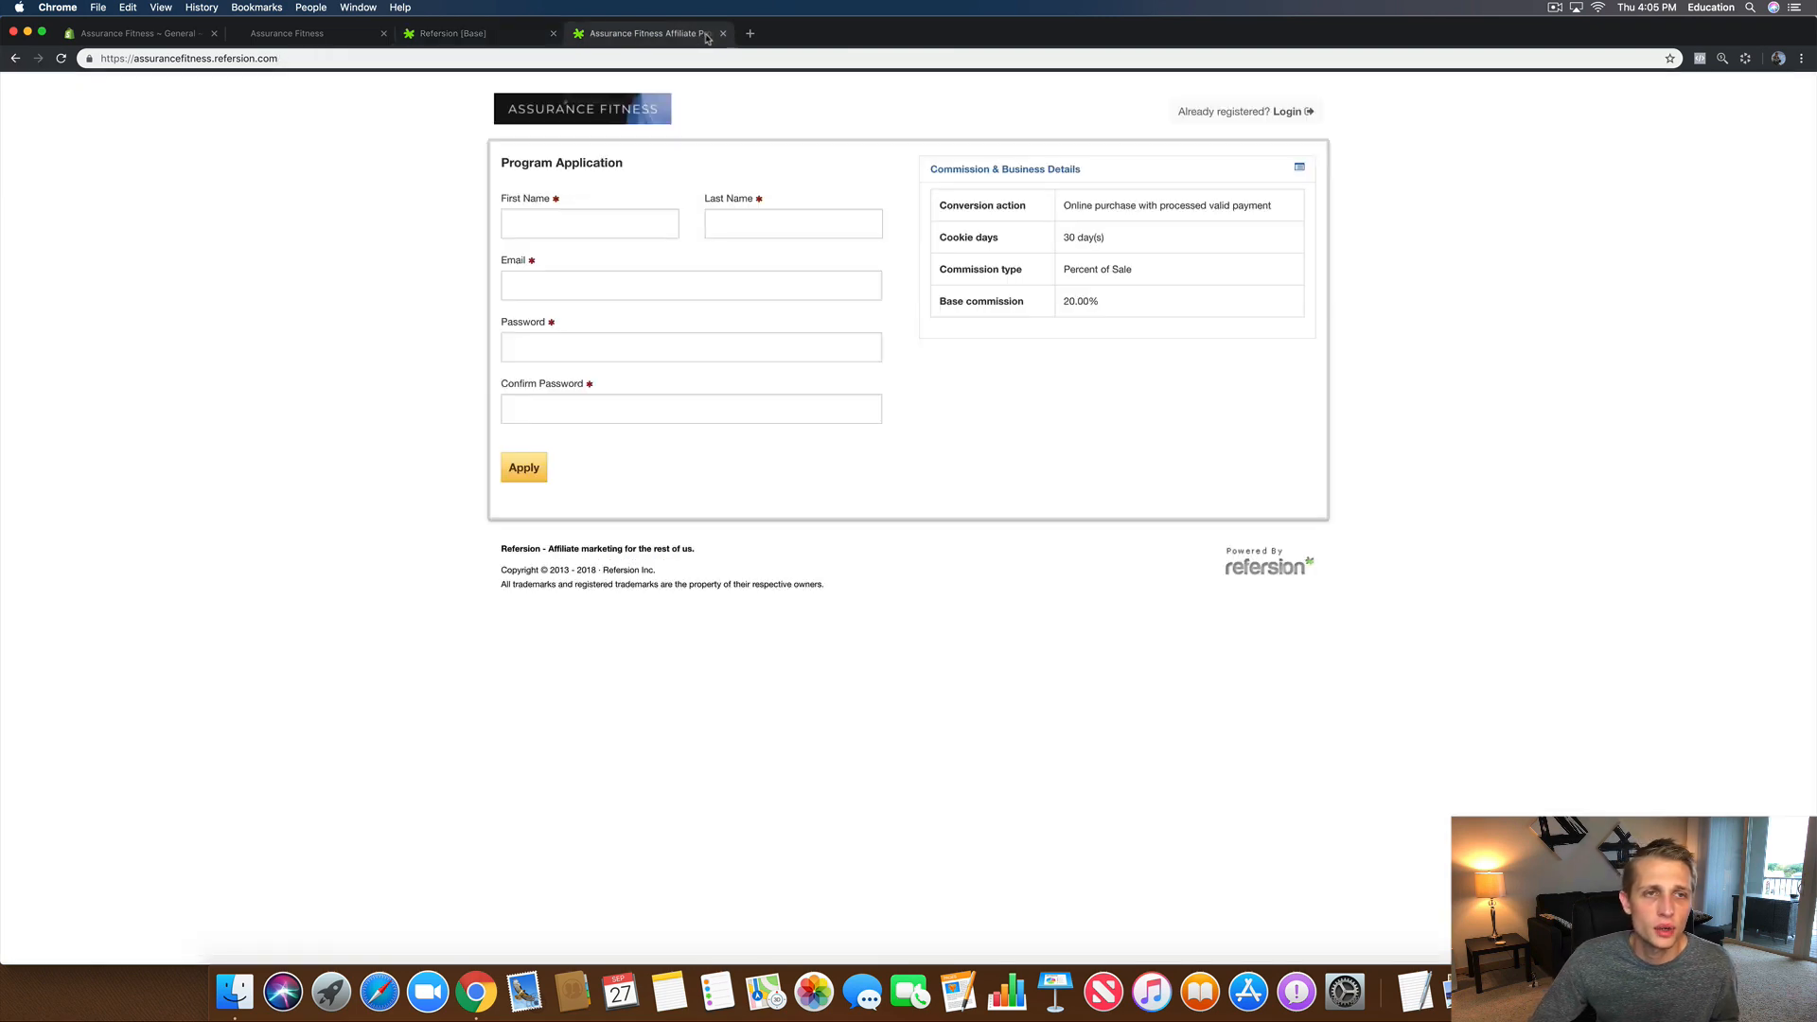
left_click(458, 35)
left_click(705, 142)
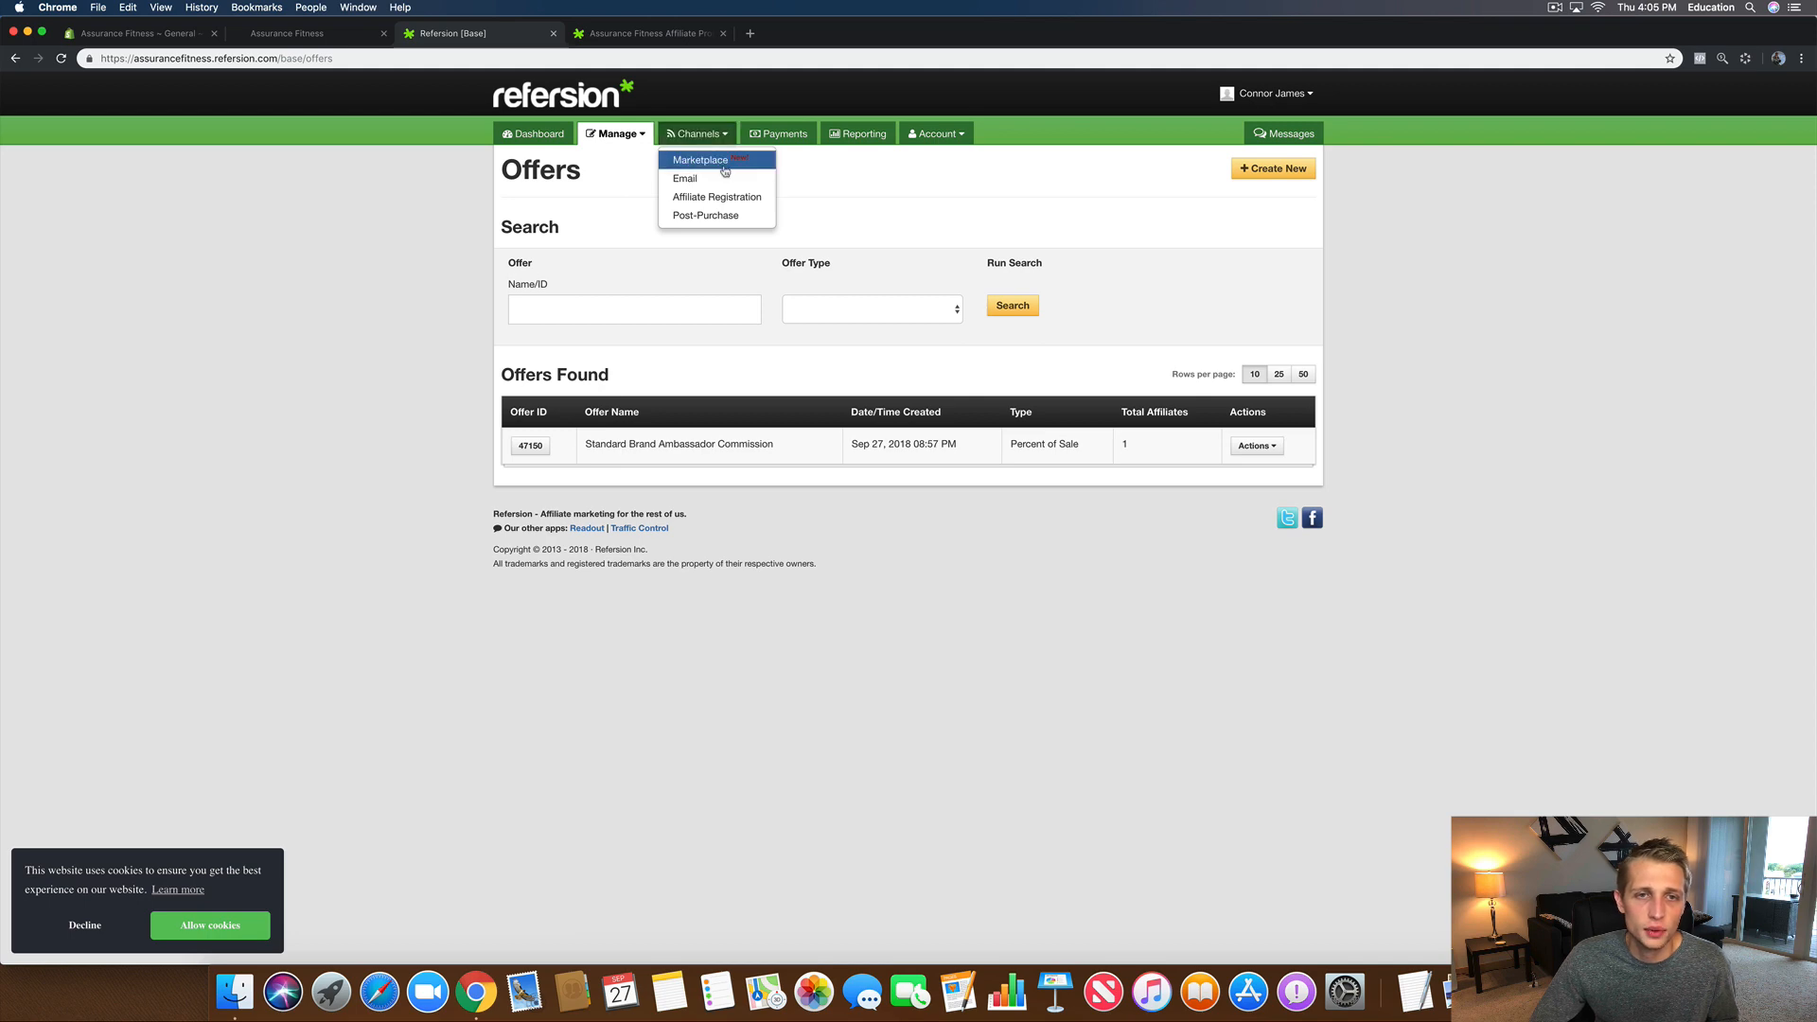
Step: Review the Affiliate Registration Third-Party Tracking and Open Graph Meta Tags settings, then return to the Dashboard
left_click(726, 197)
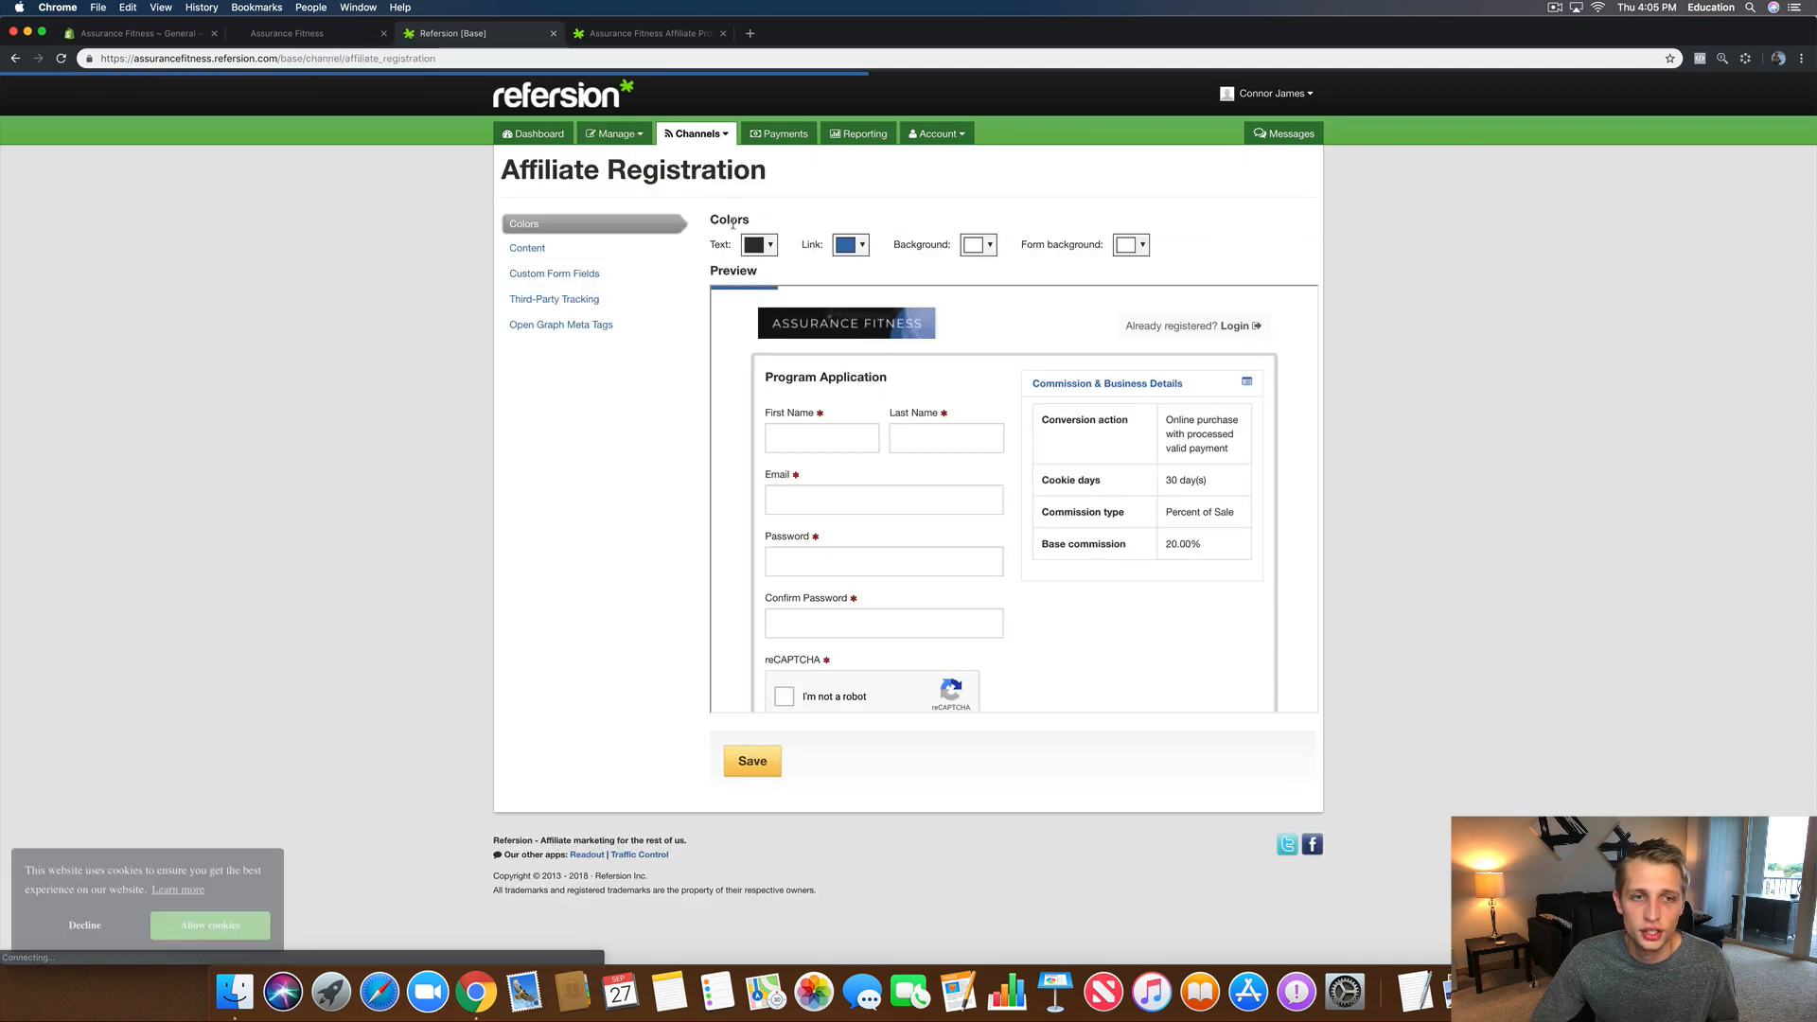
scroll(898, 596, "down", 4)
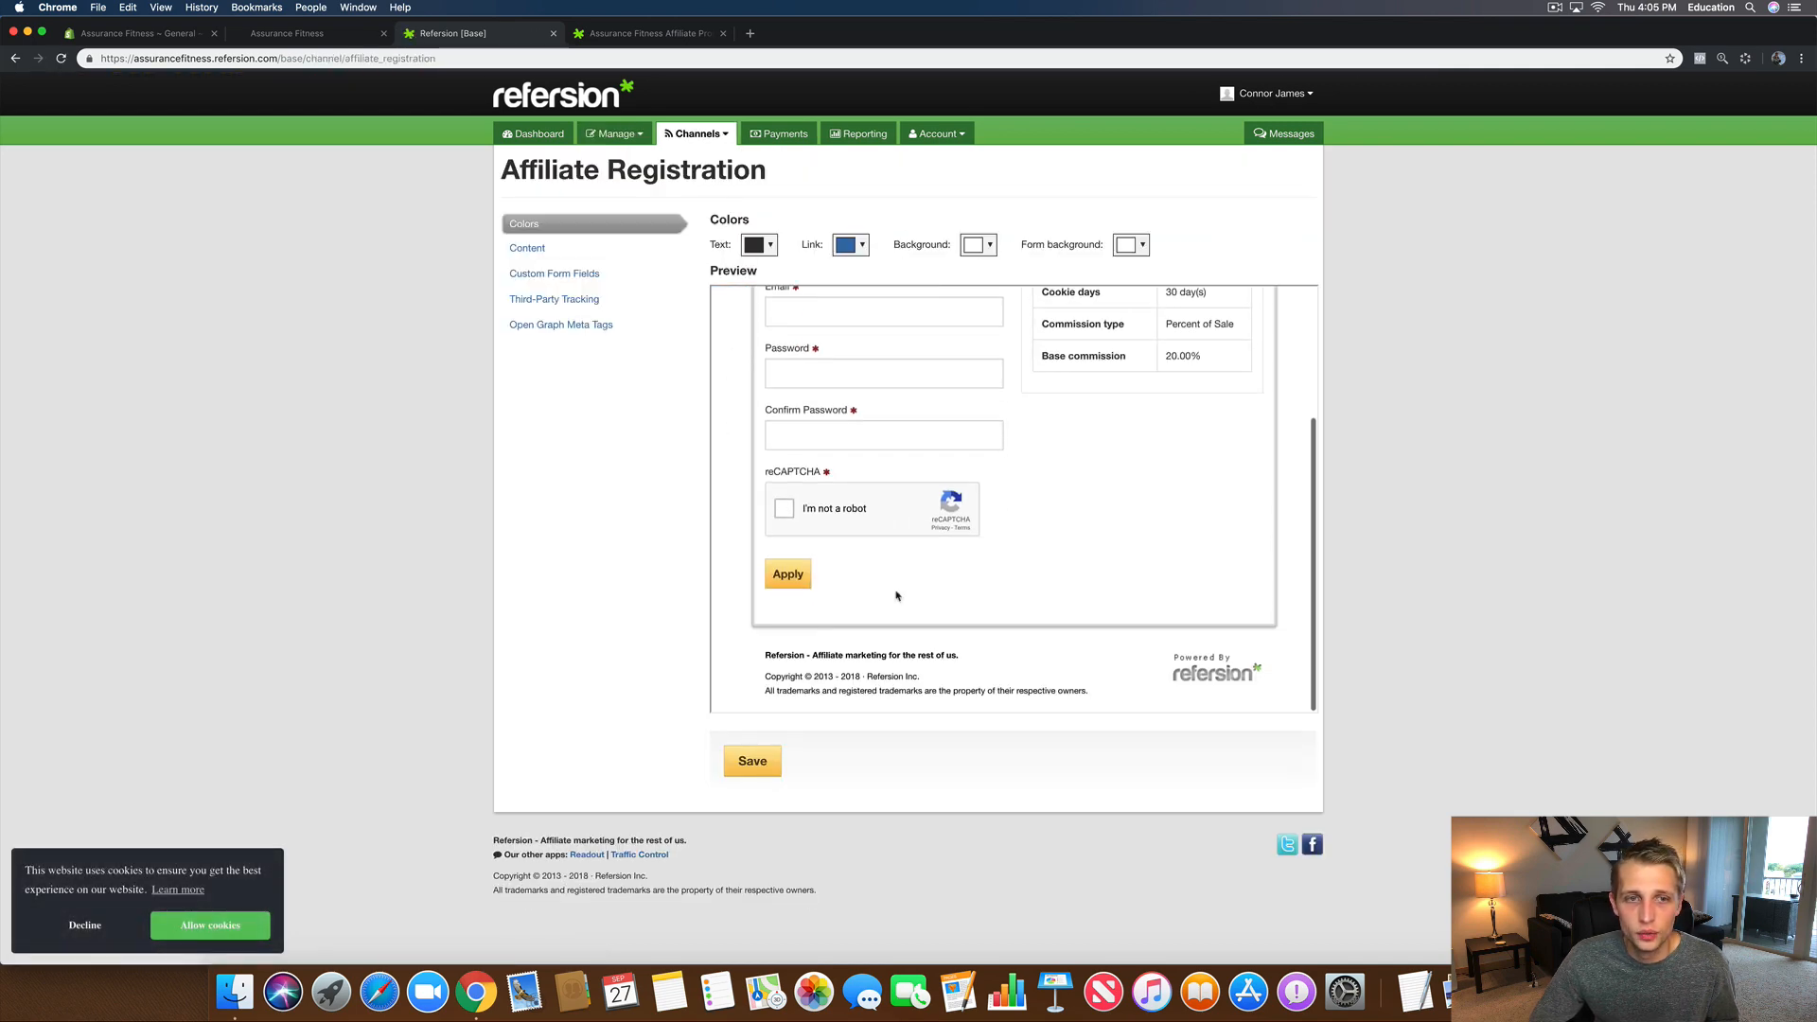
left_click(557, 301)
left_click(565, 327)
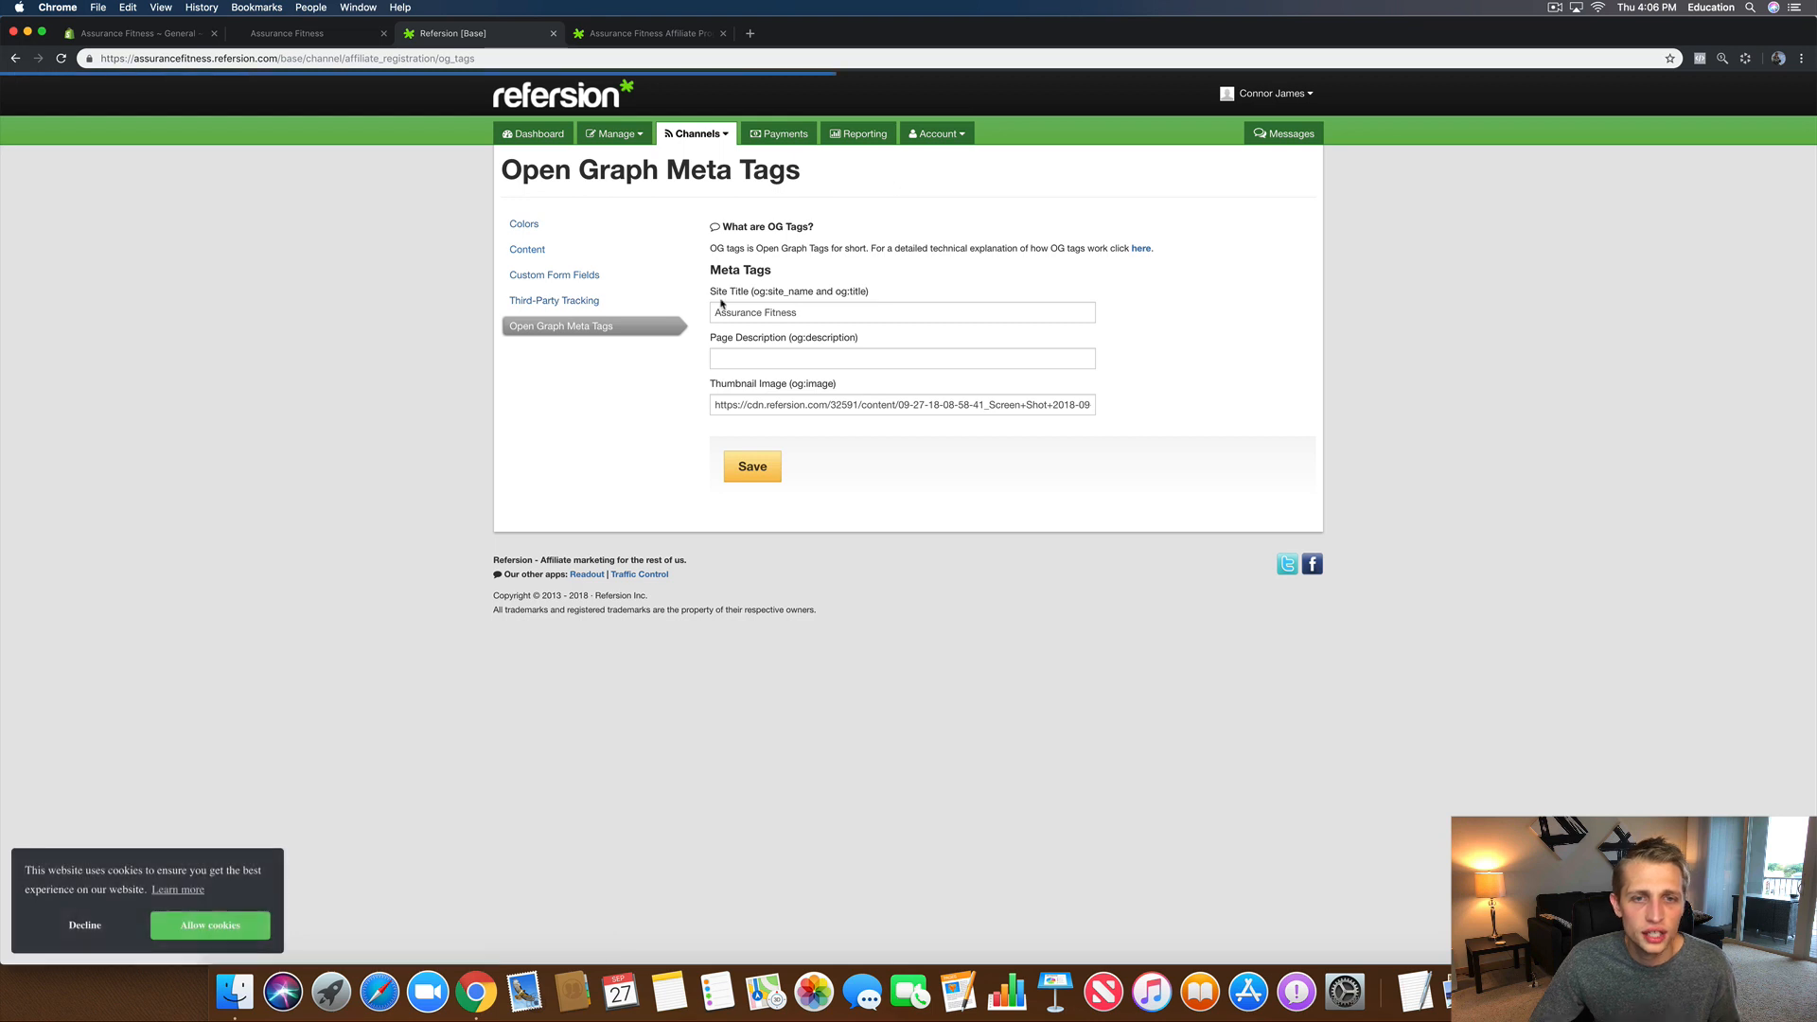
left_click(691, 137)
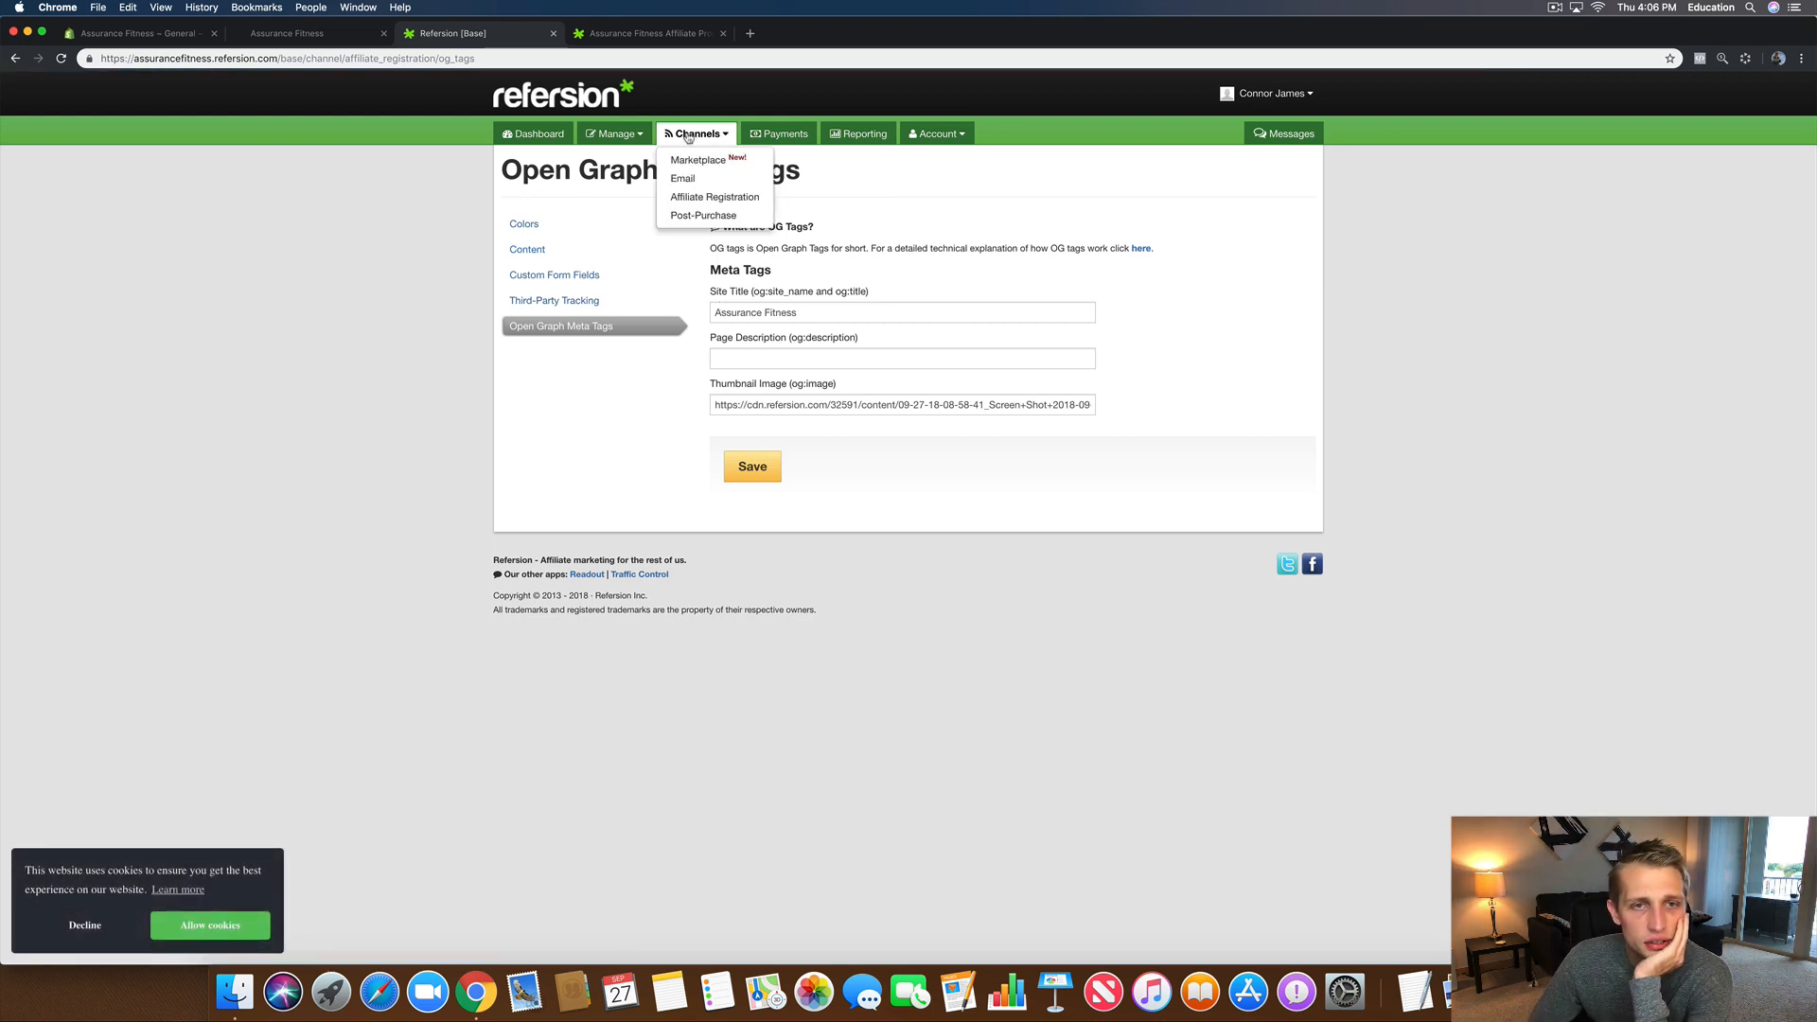
left_click(620, 141)
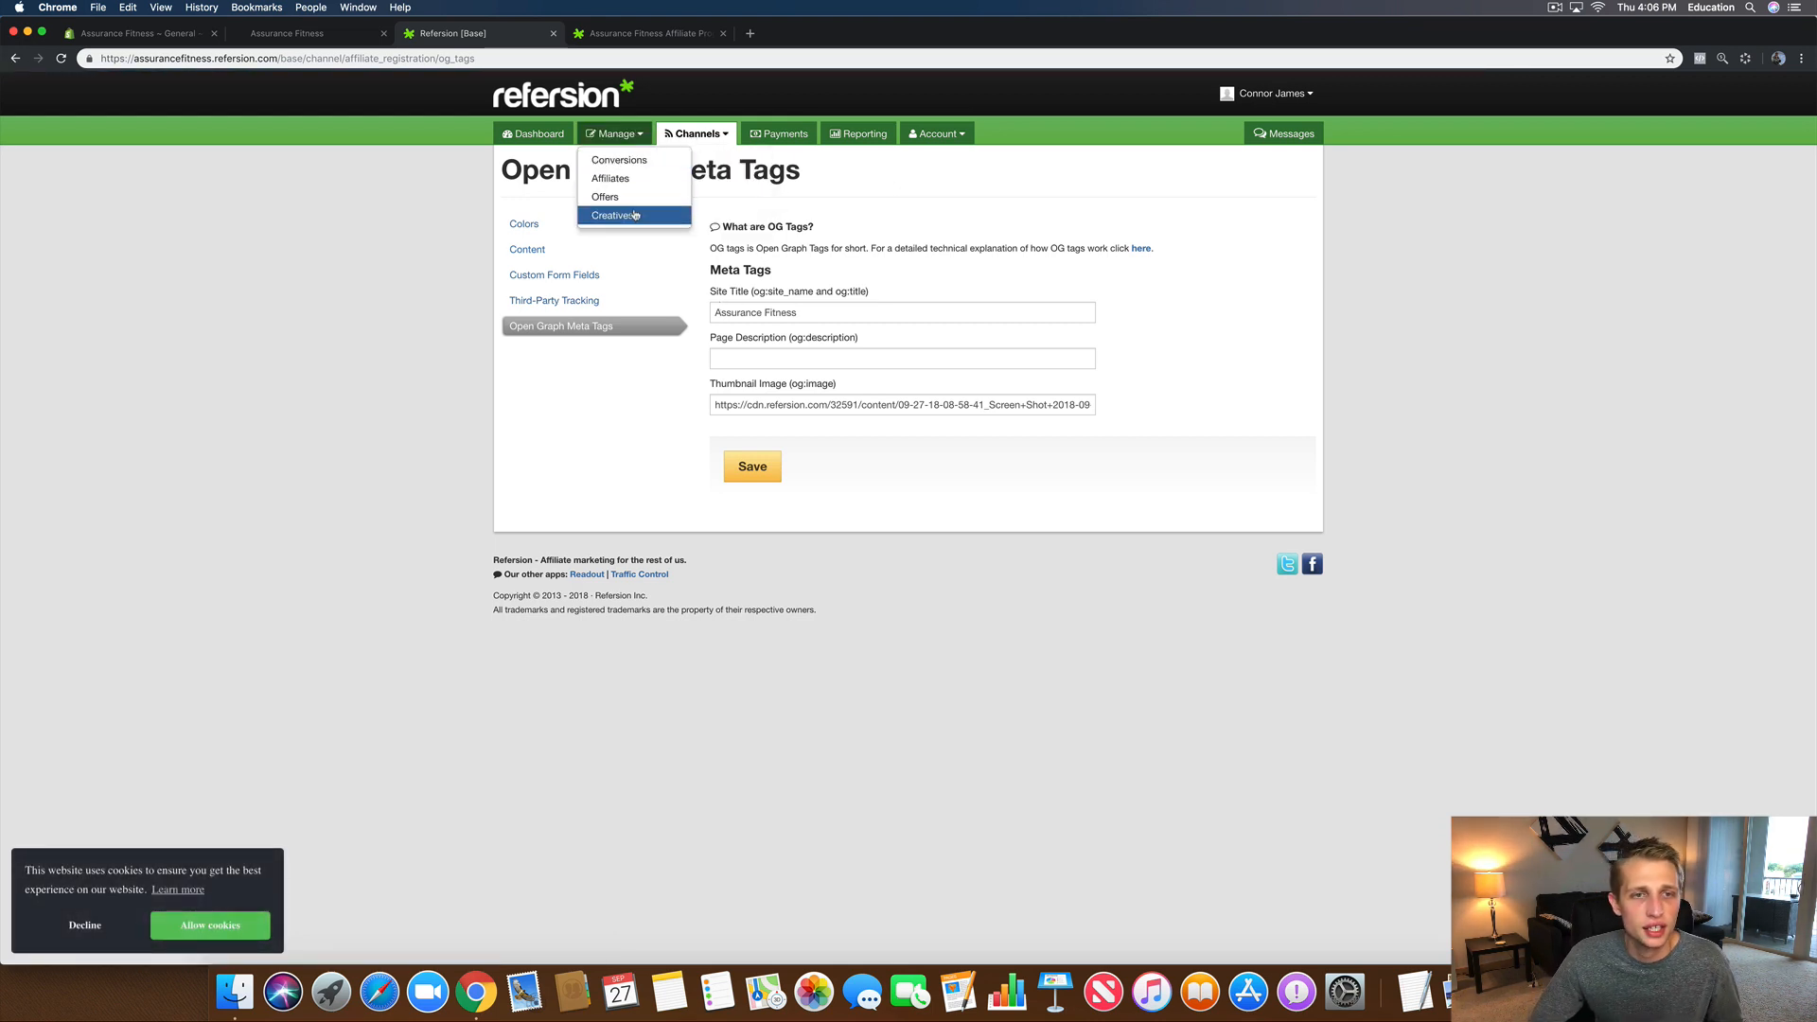
left_click(535, 138)
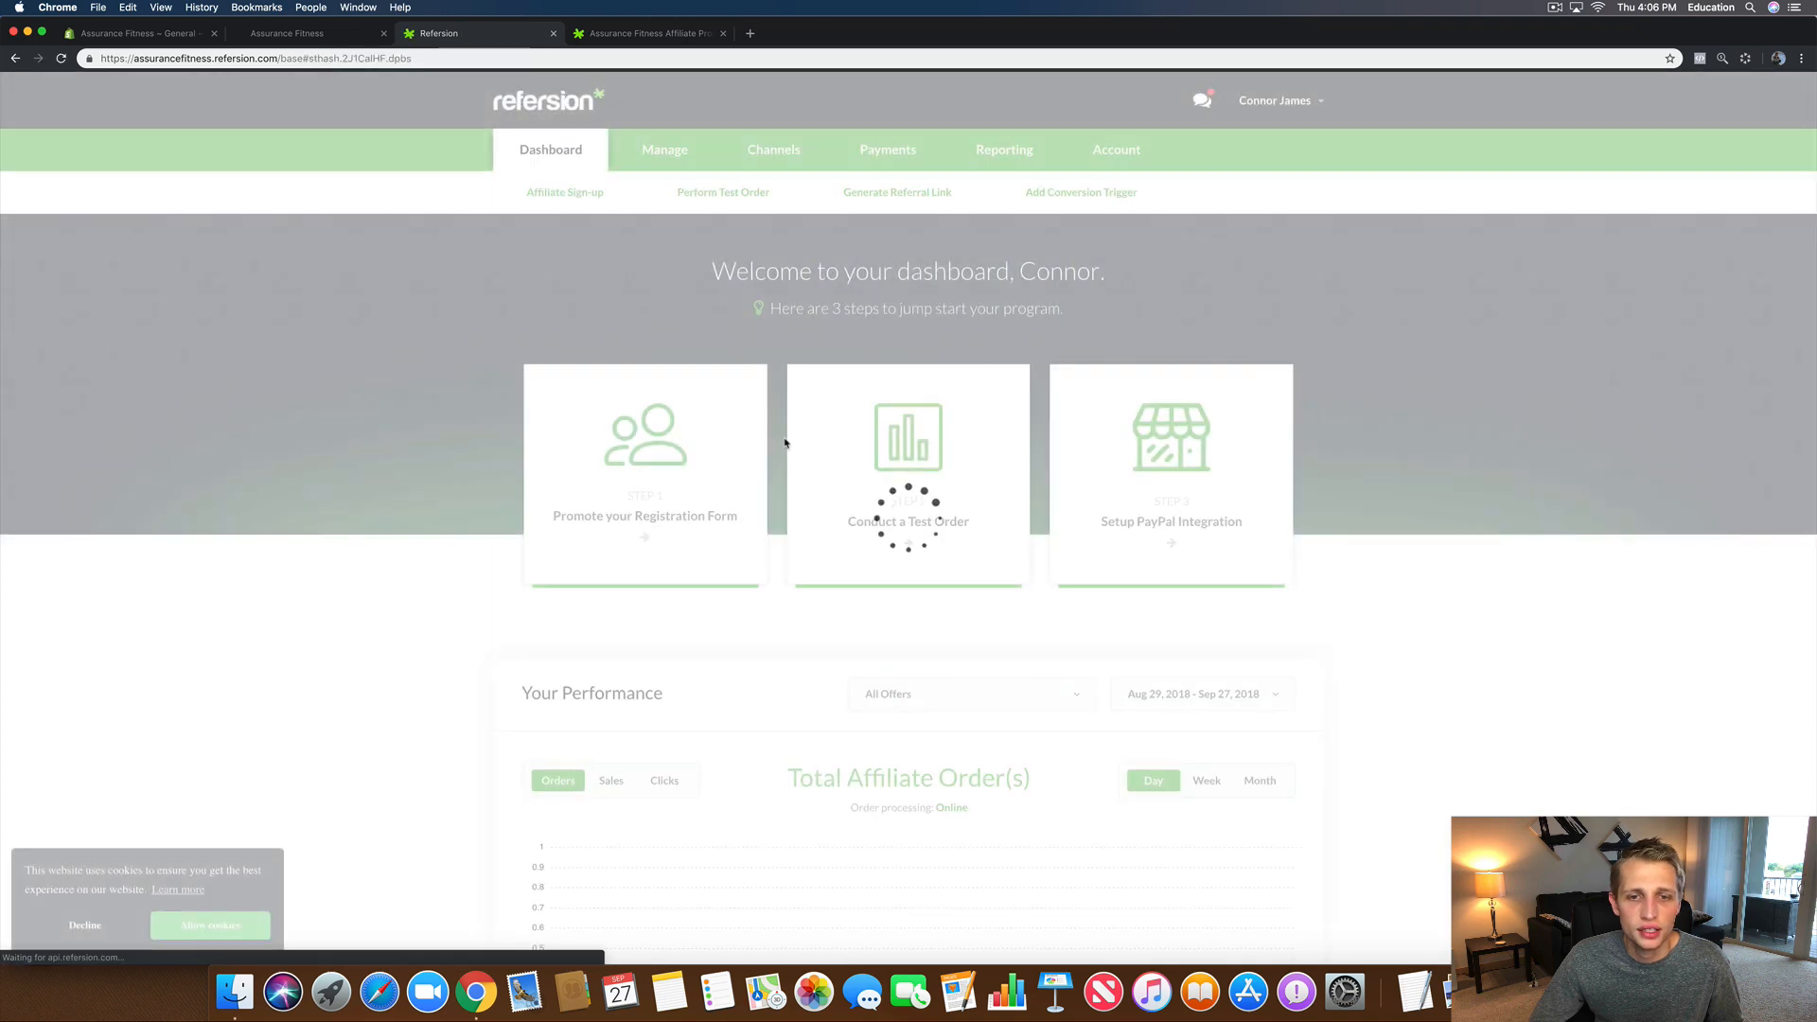
Step: Look at the affiliate sign-up link options, close them and go back to the Refersion dashboard
scroll(824, 530, "down", 1)
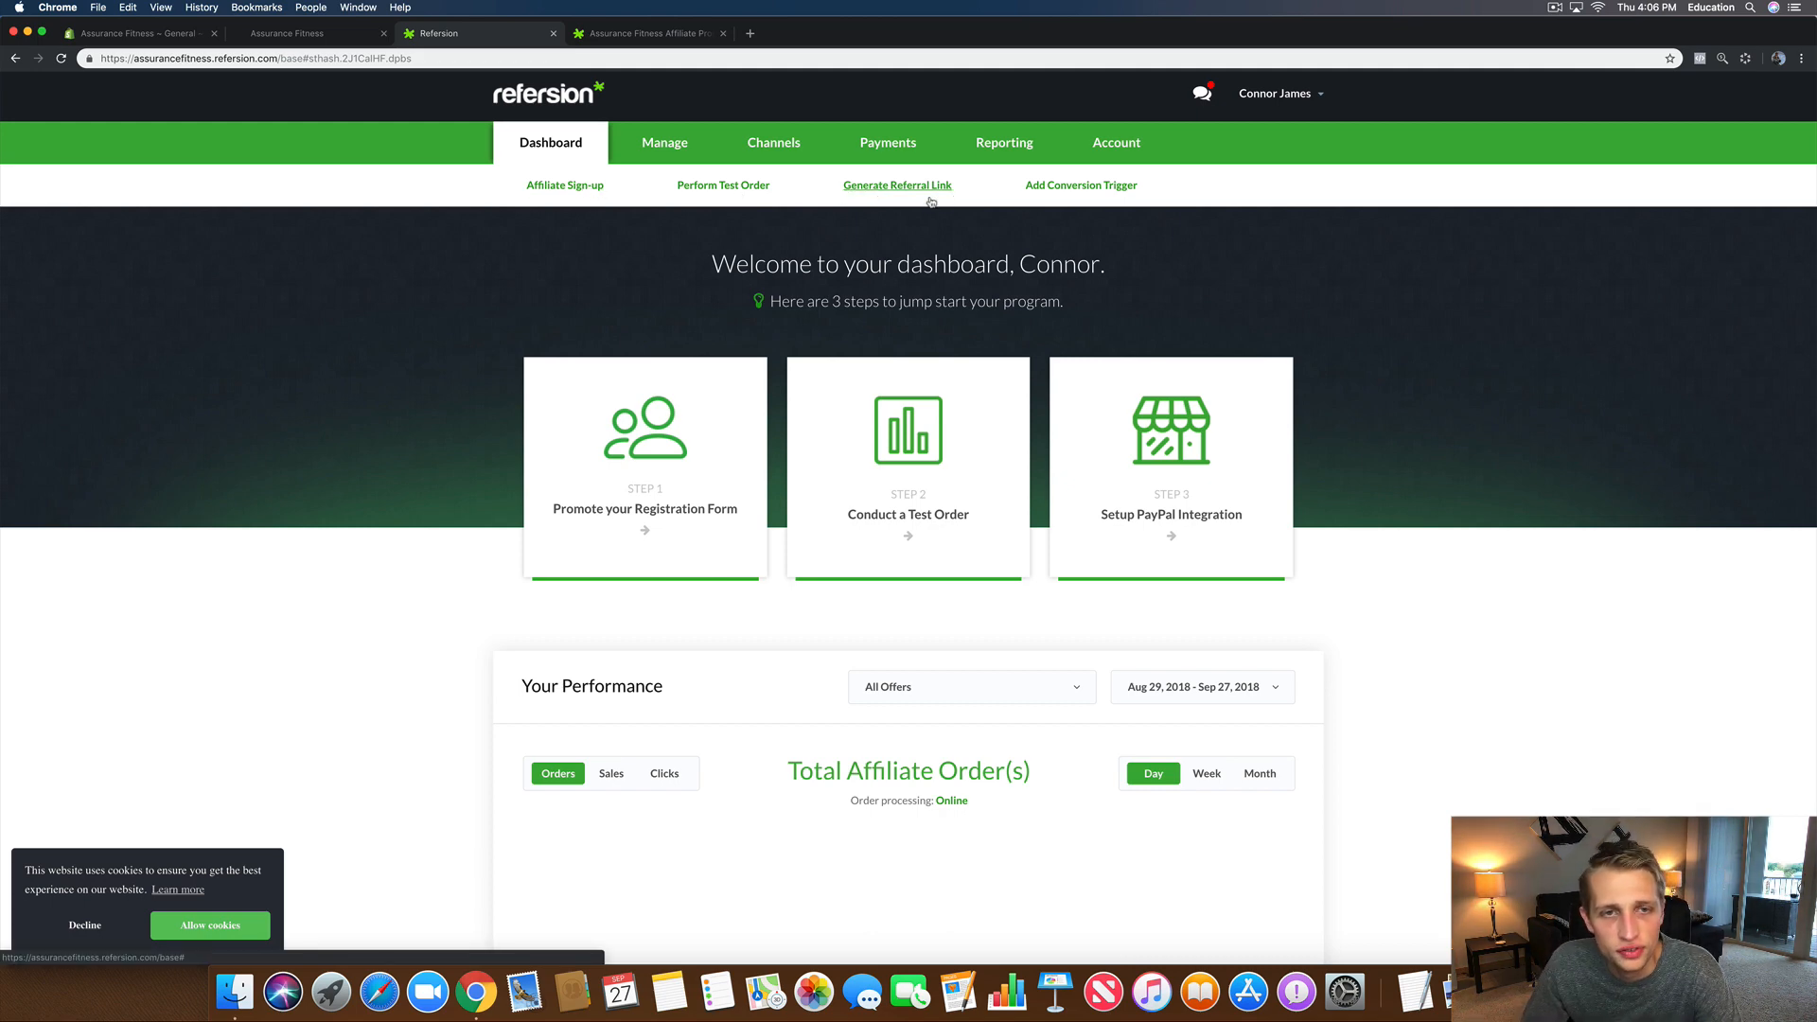
left_click(594, 189)
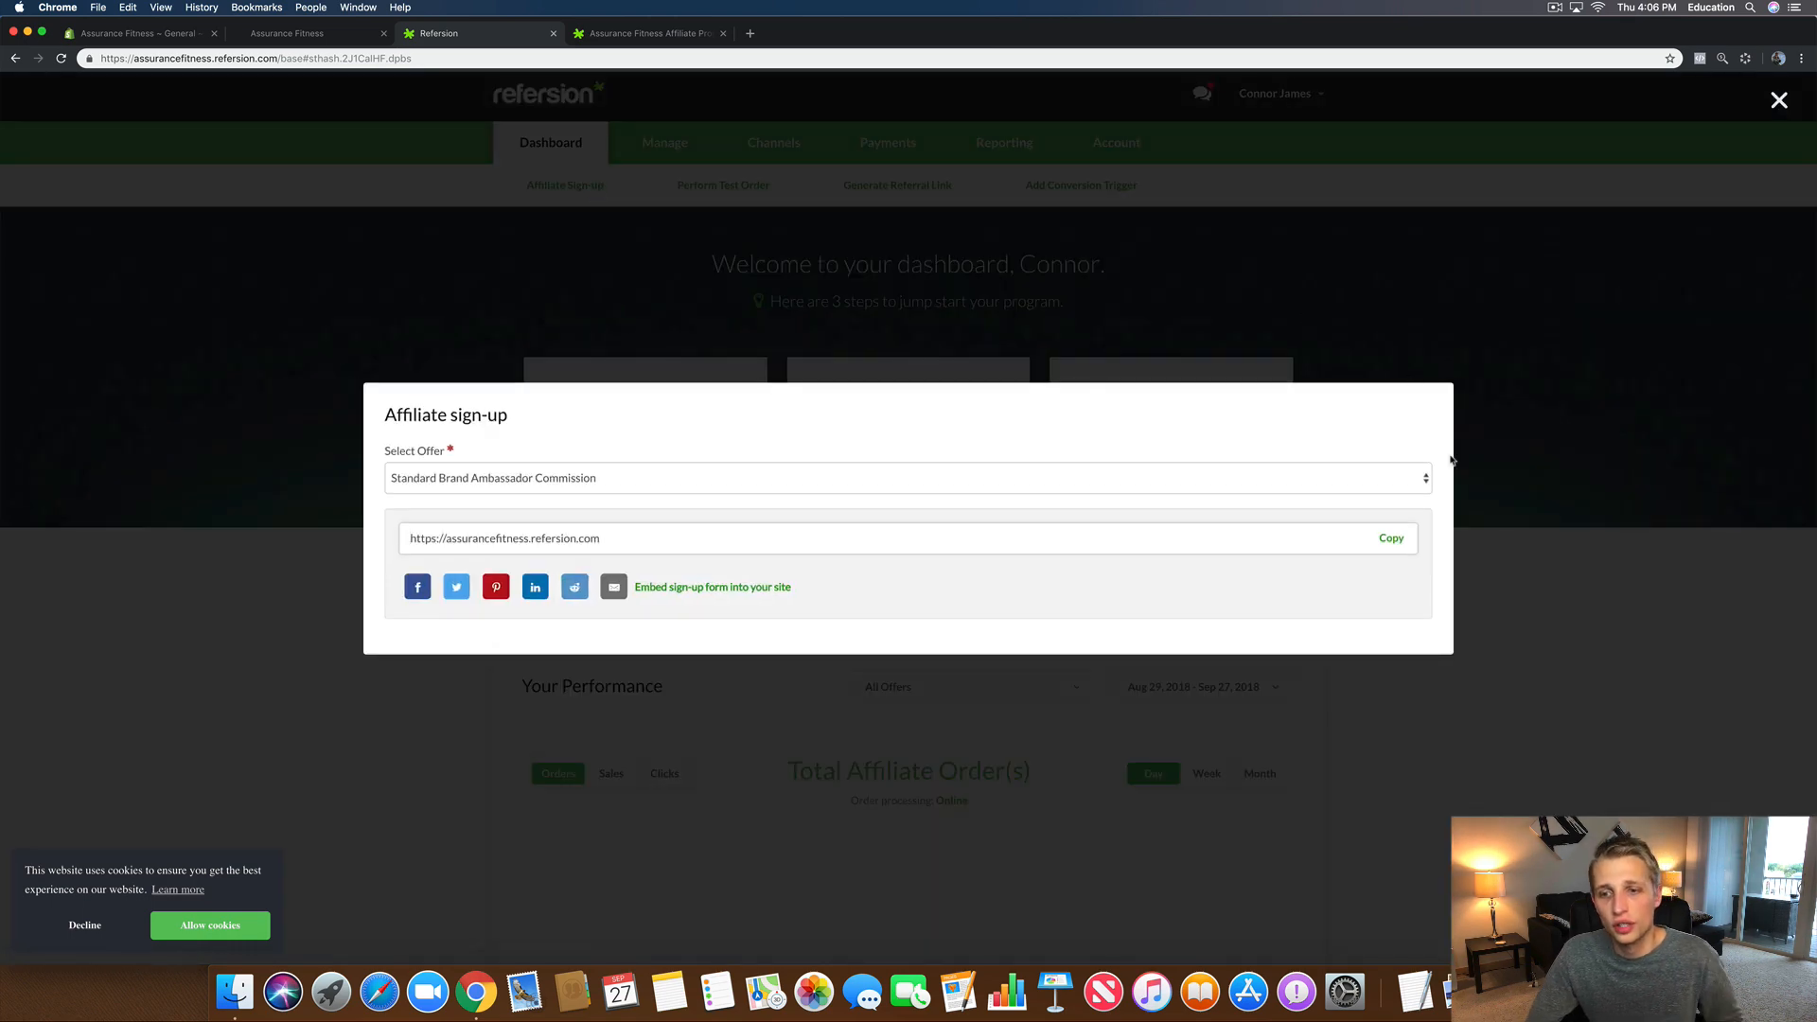
left_click(1536, 456)
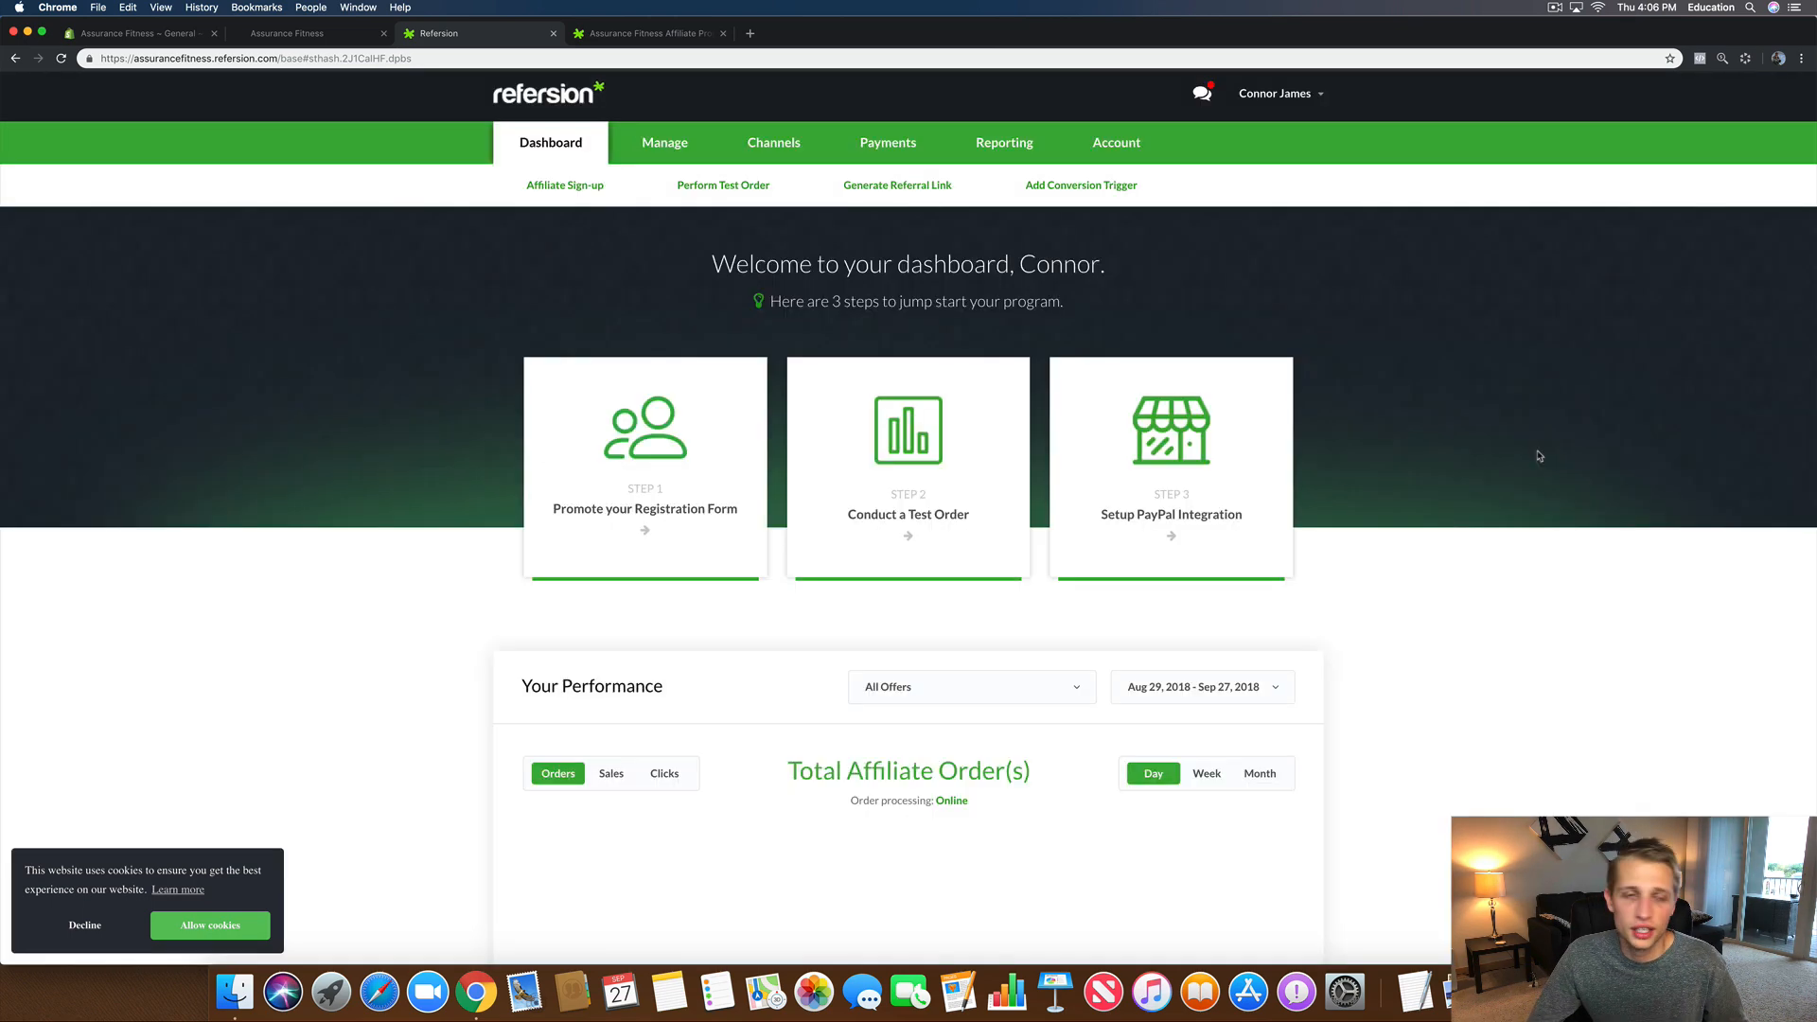
left_click(654, 147)
left_click(776, 152)
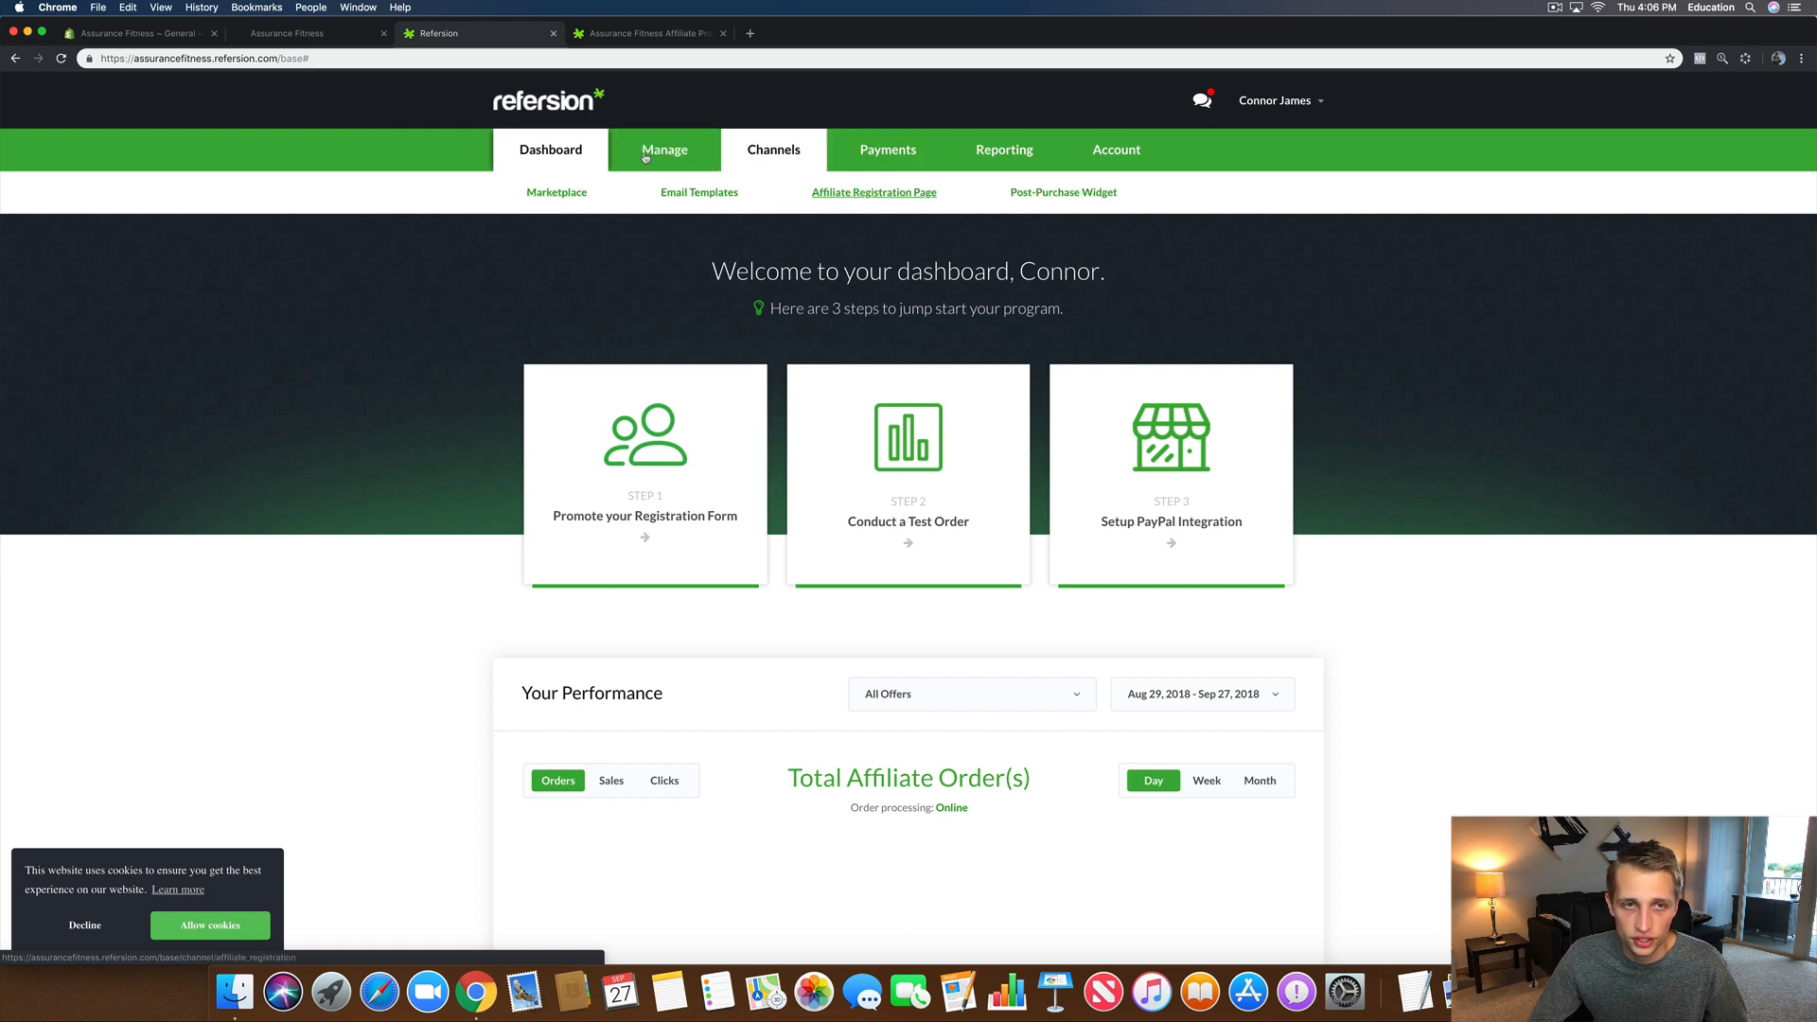
left_click(554, 156)
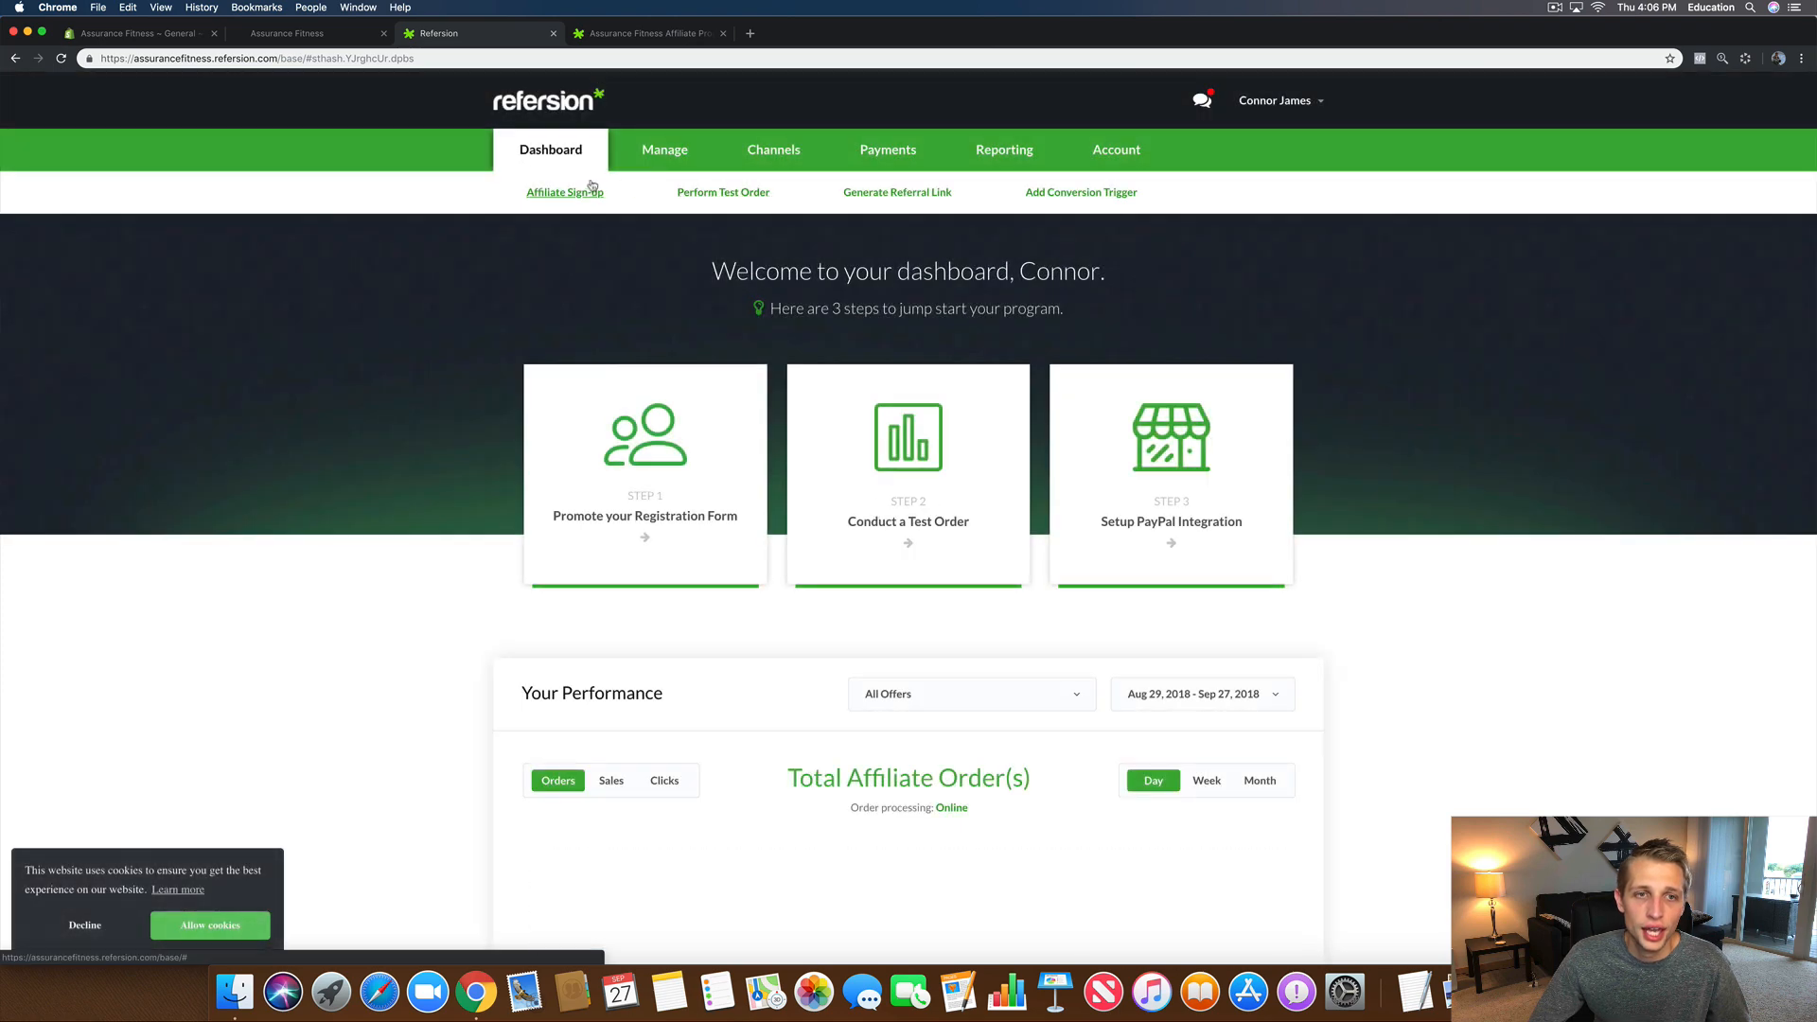
Step: Copy the iframe embed code for the Standard Brand Ambassador Commission sign-up form
left_click(580, 199)
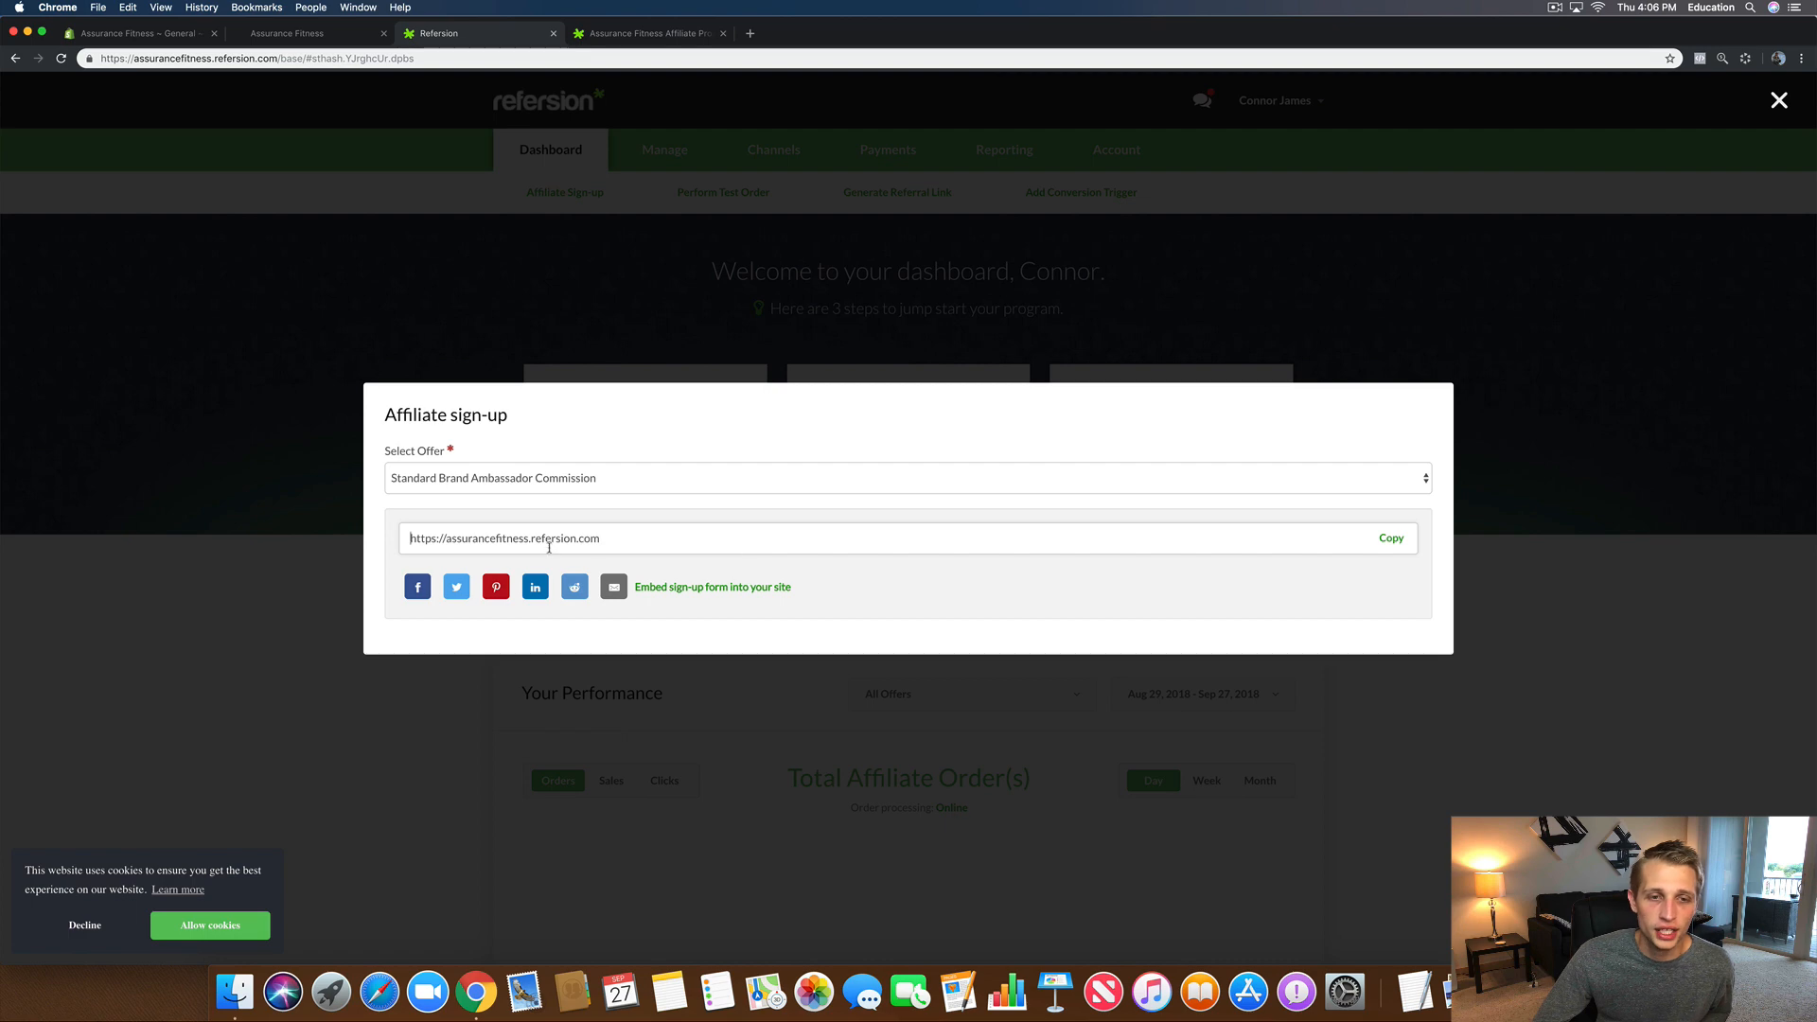
left_click(720, 588)
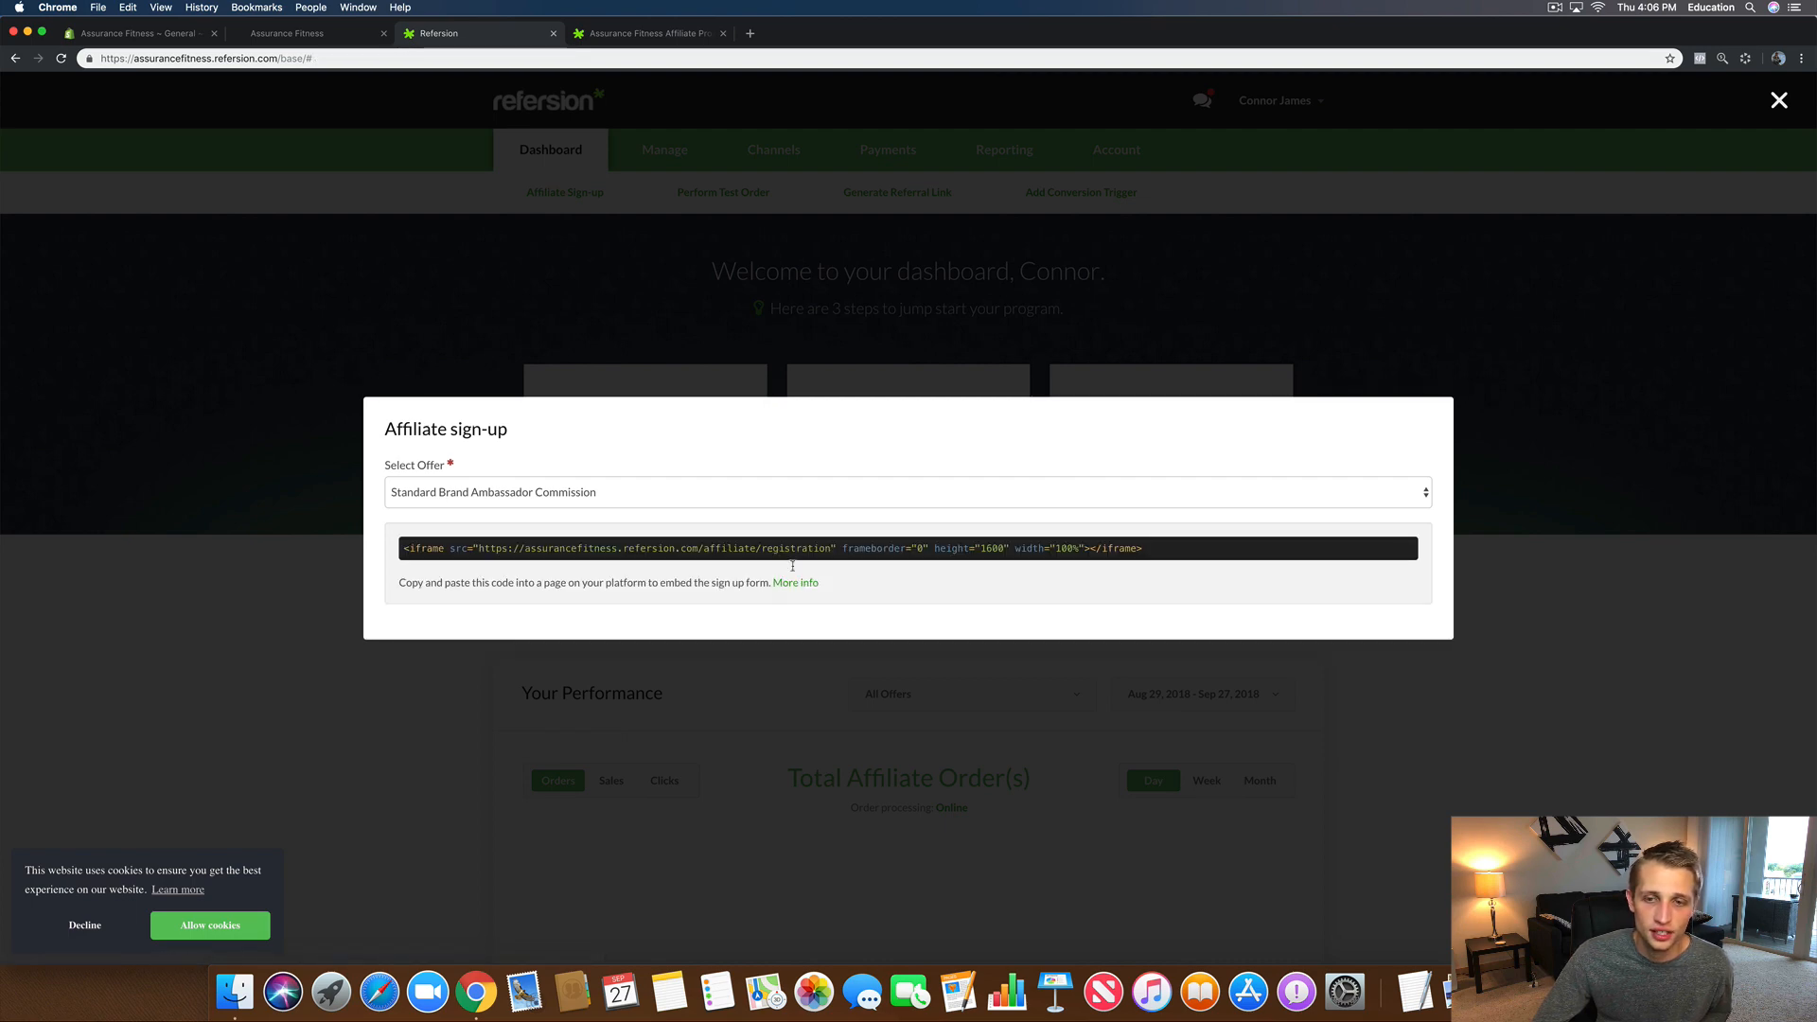
left_click_drag(1176, 556, 397, 557)
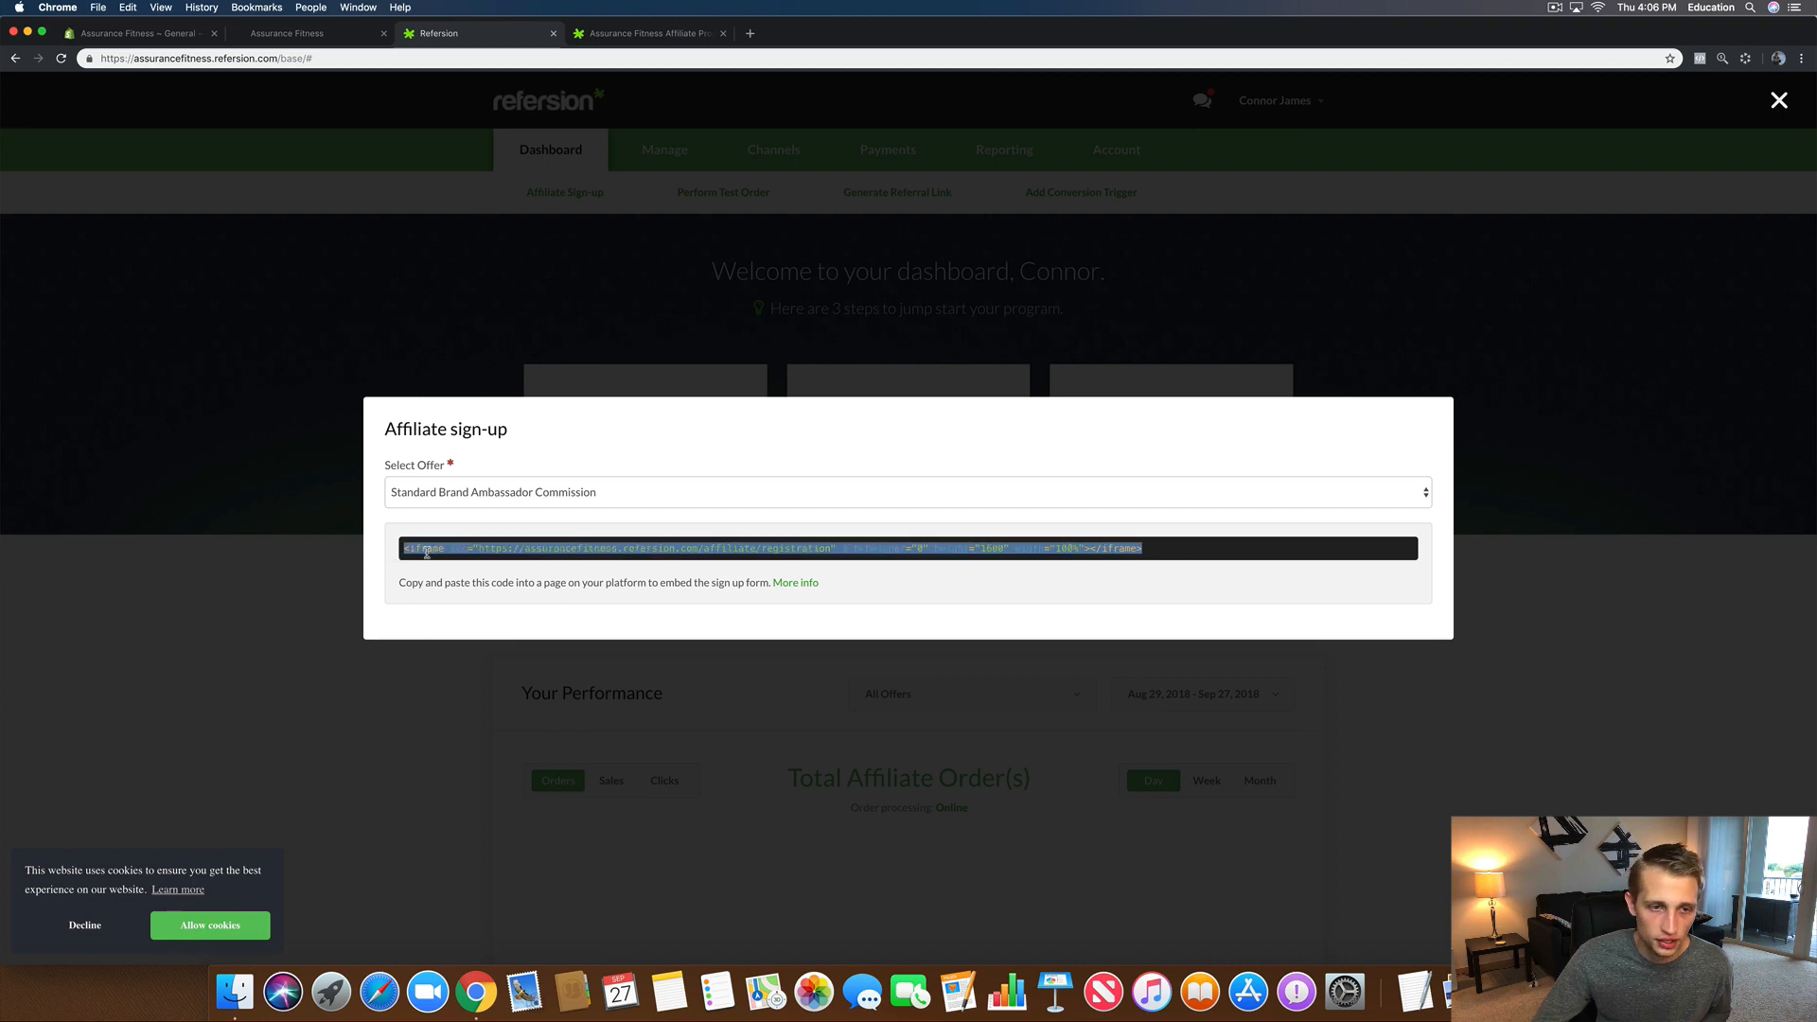
right_click(426, 553)
left_click(454, 584)
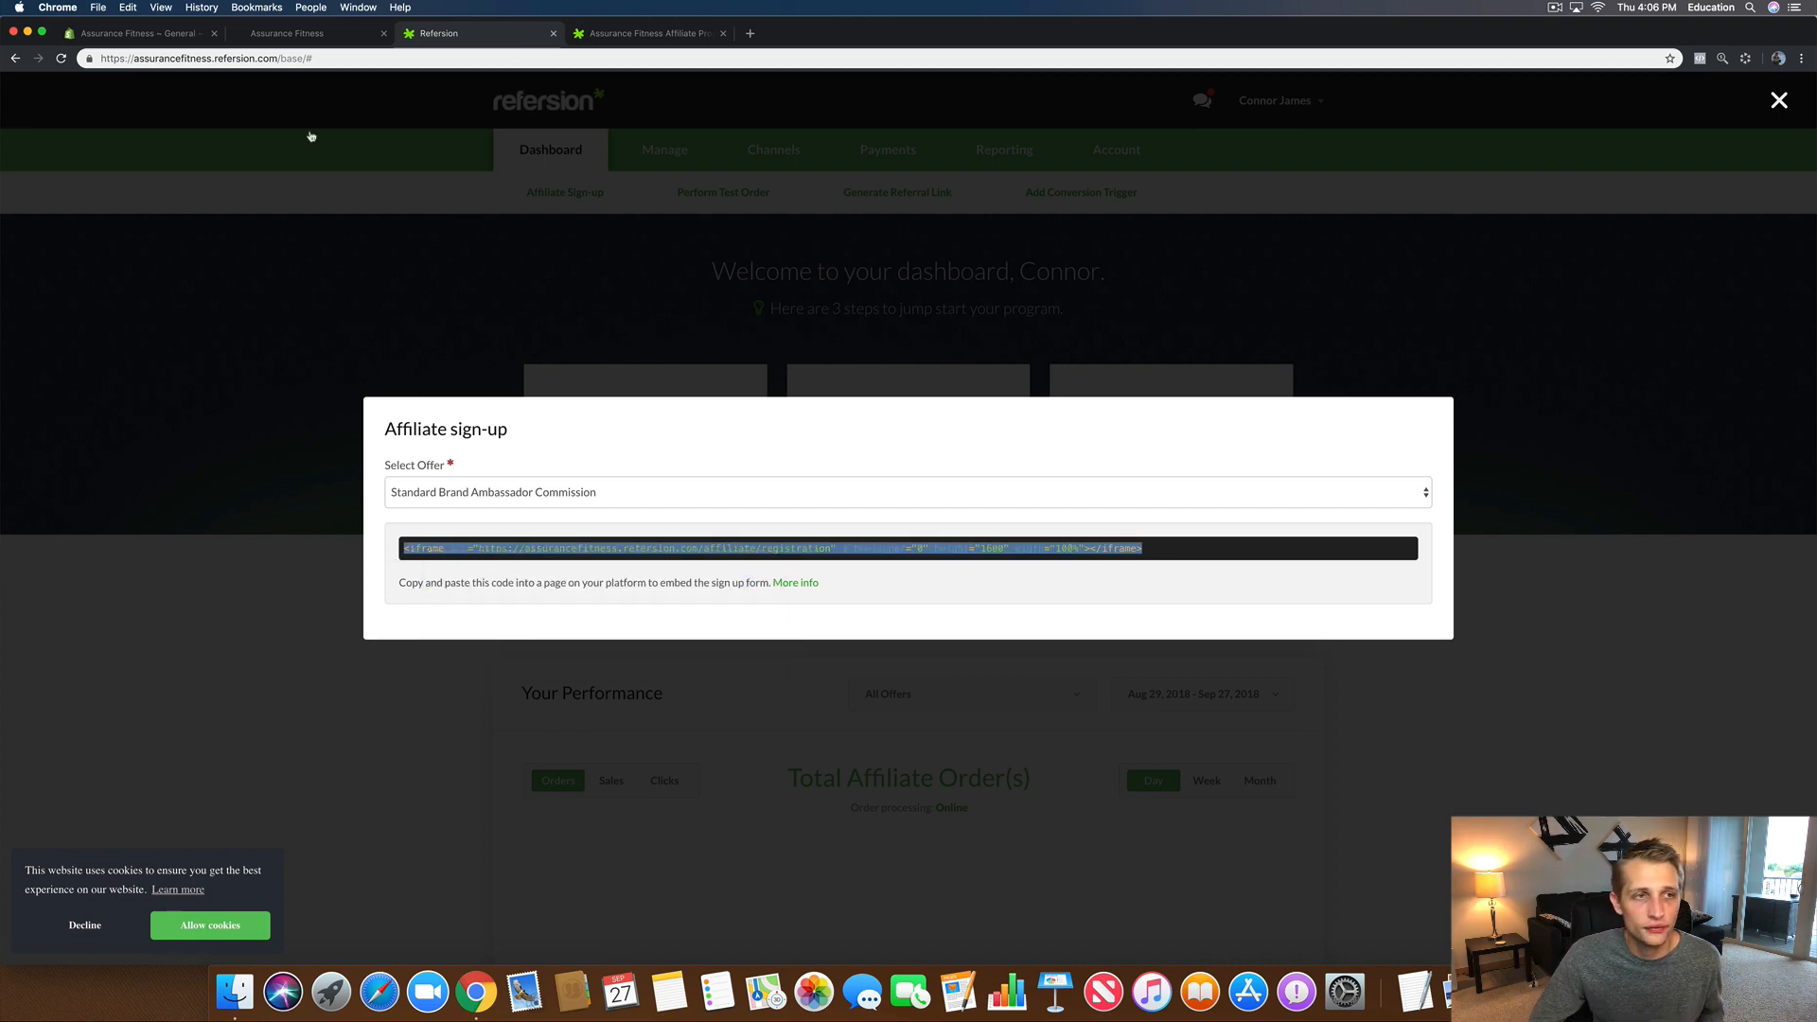
Step: Start a new Shopify store page titled 'Become A Brand Ambassador'
left_click(136, 35)
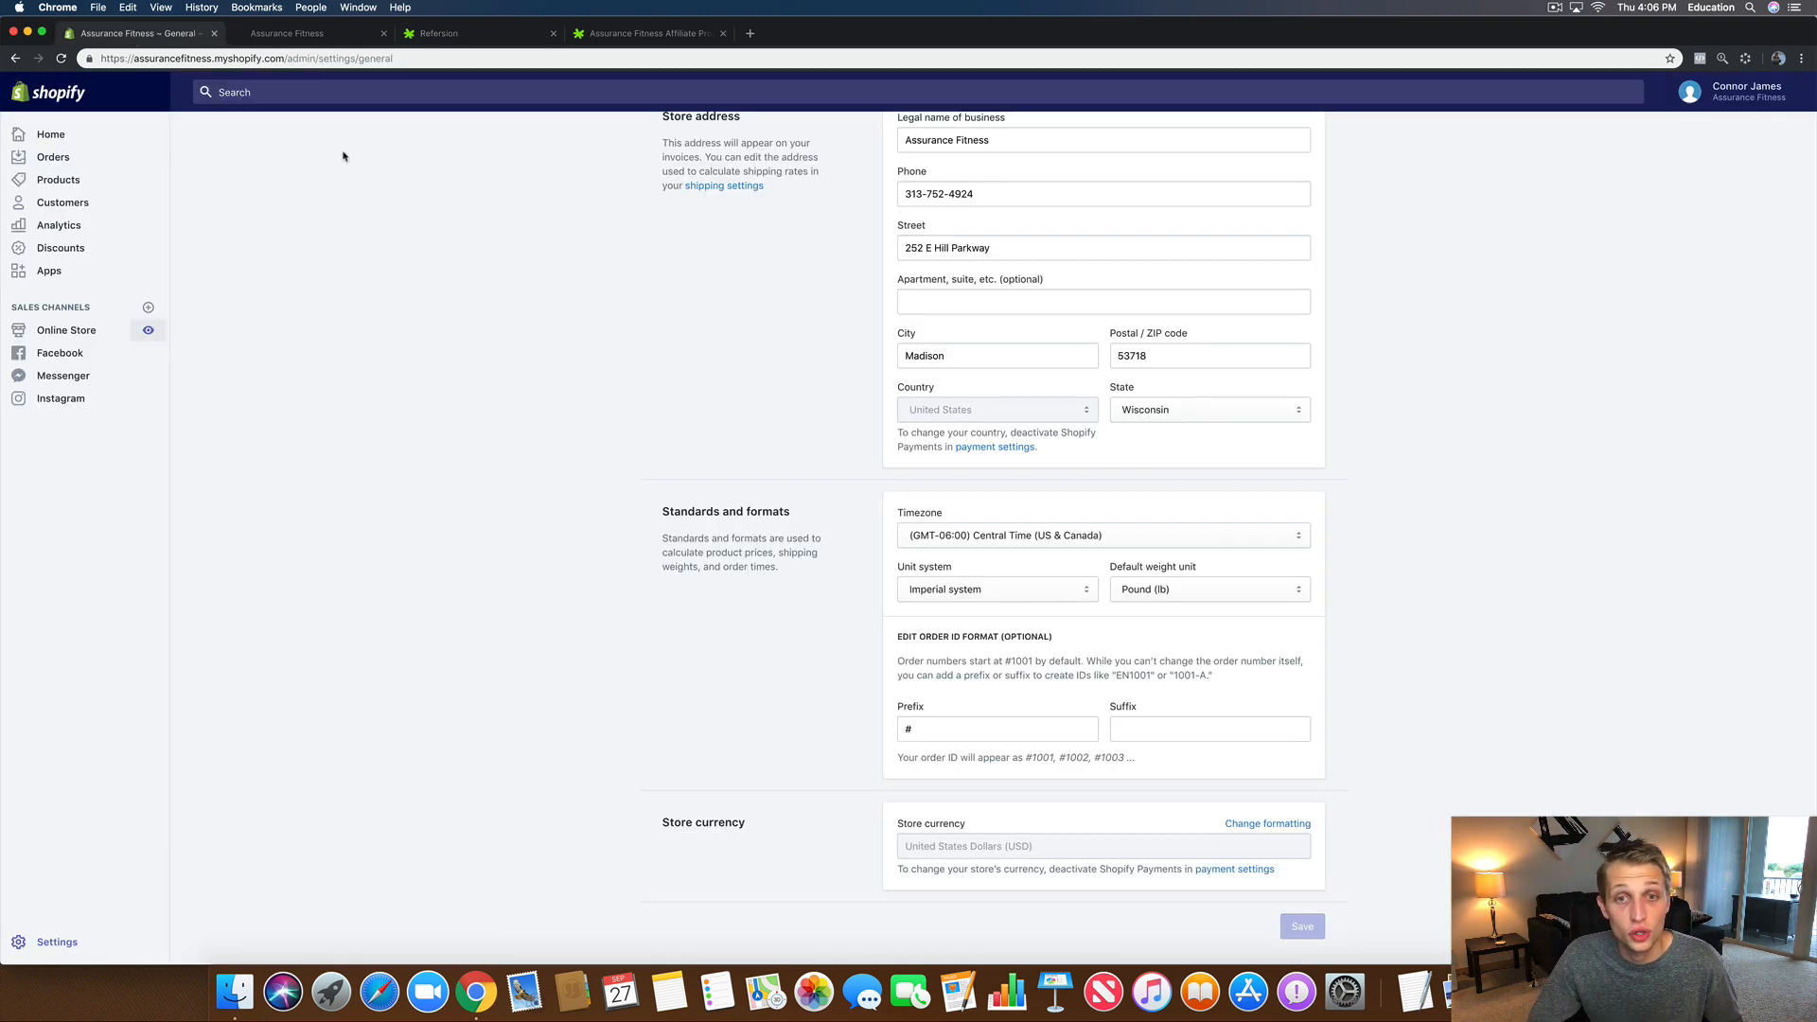
scroll(335, 528, "up", 5)
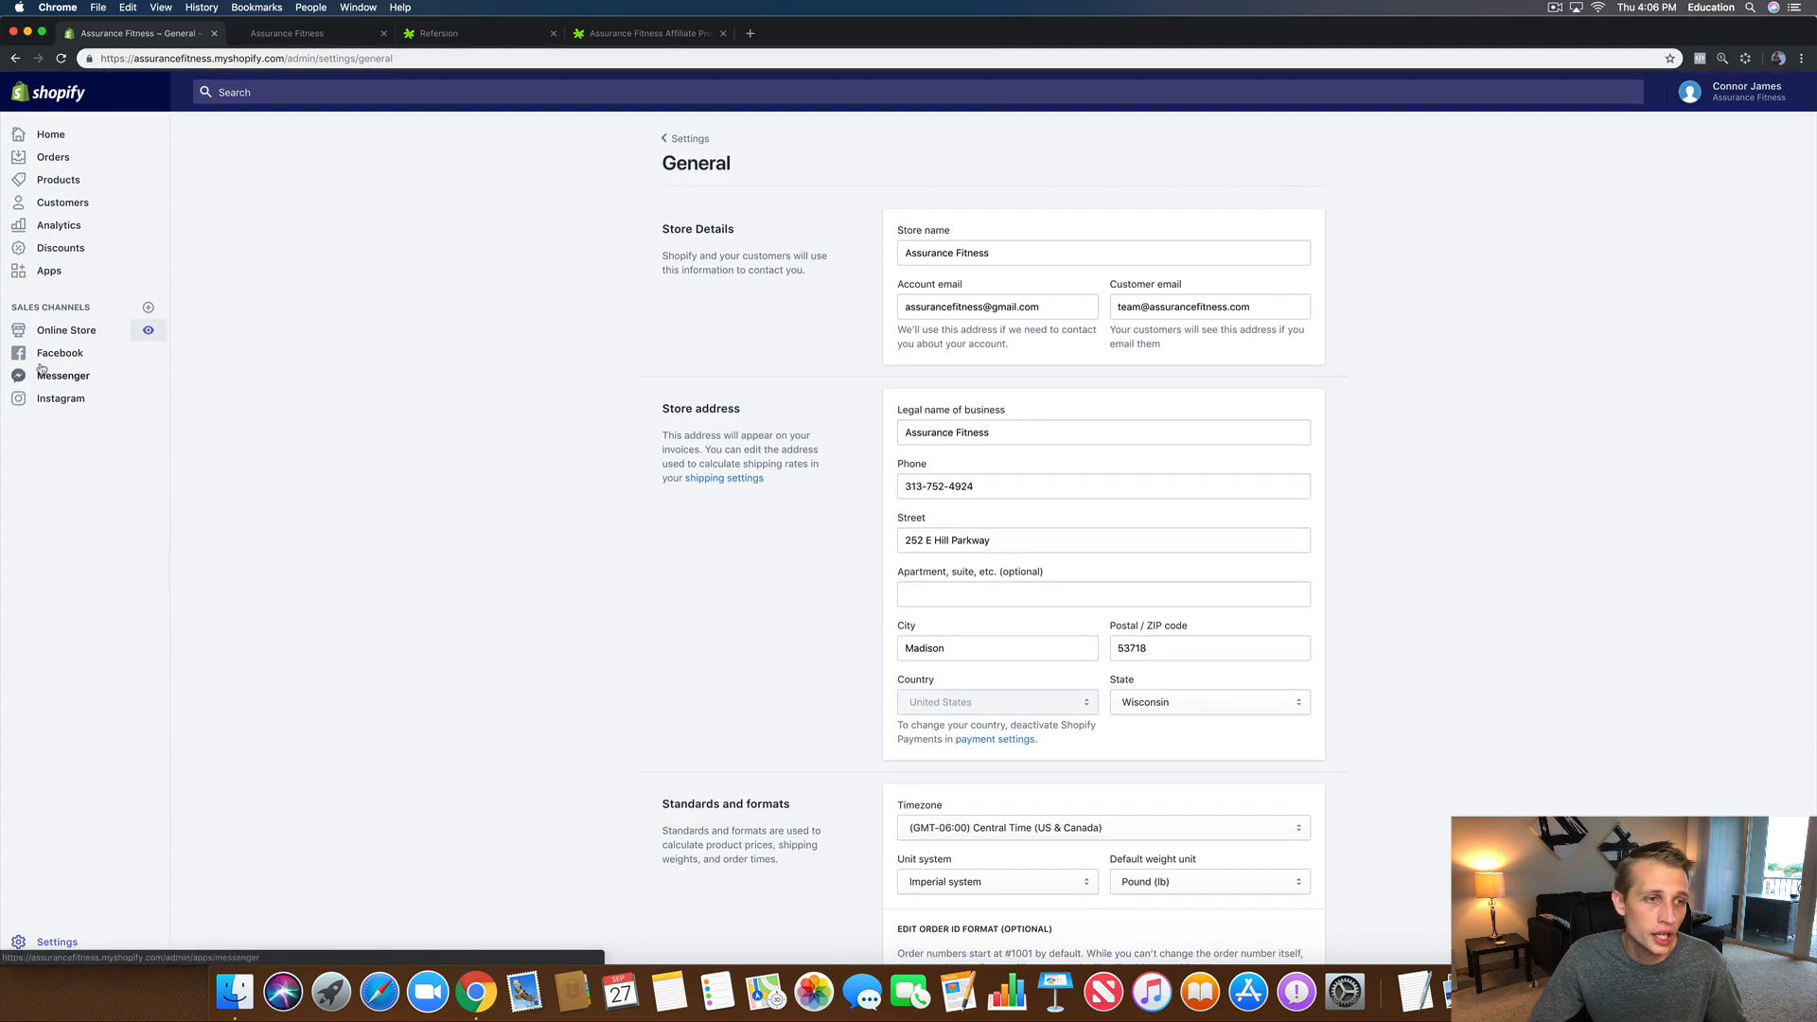
left_click(59, 336)
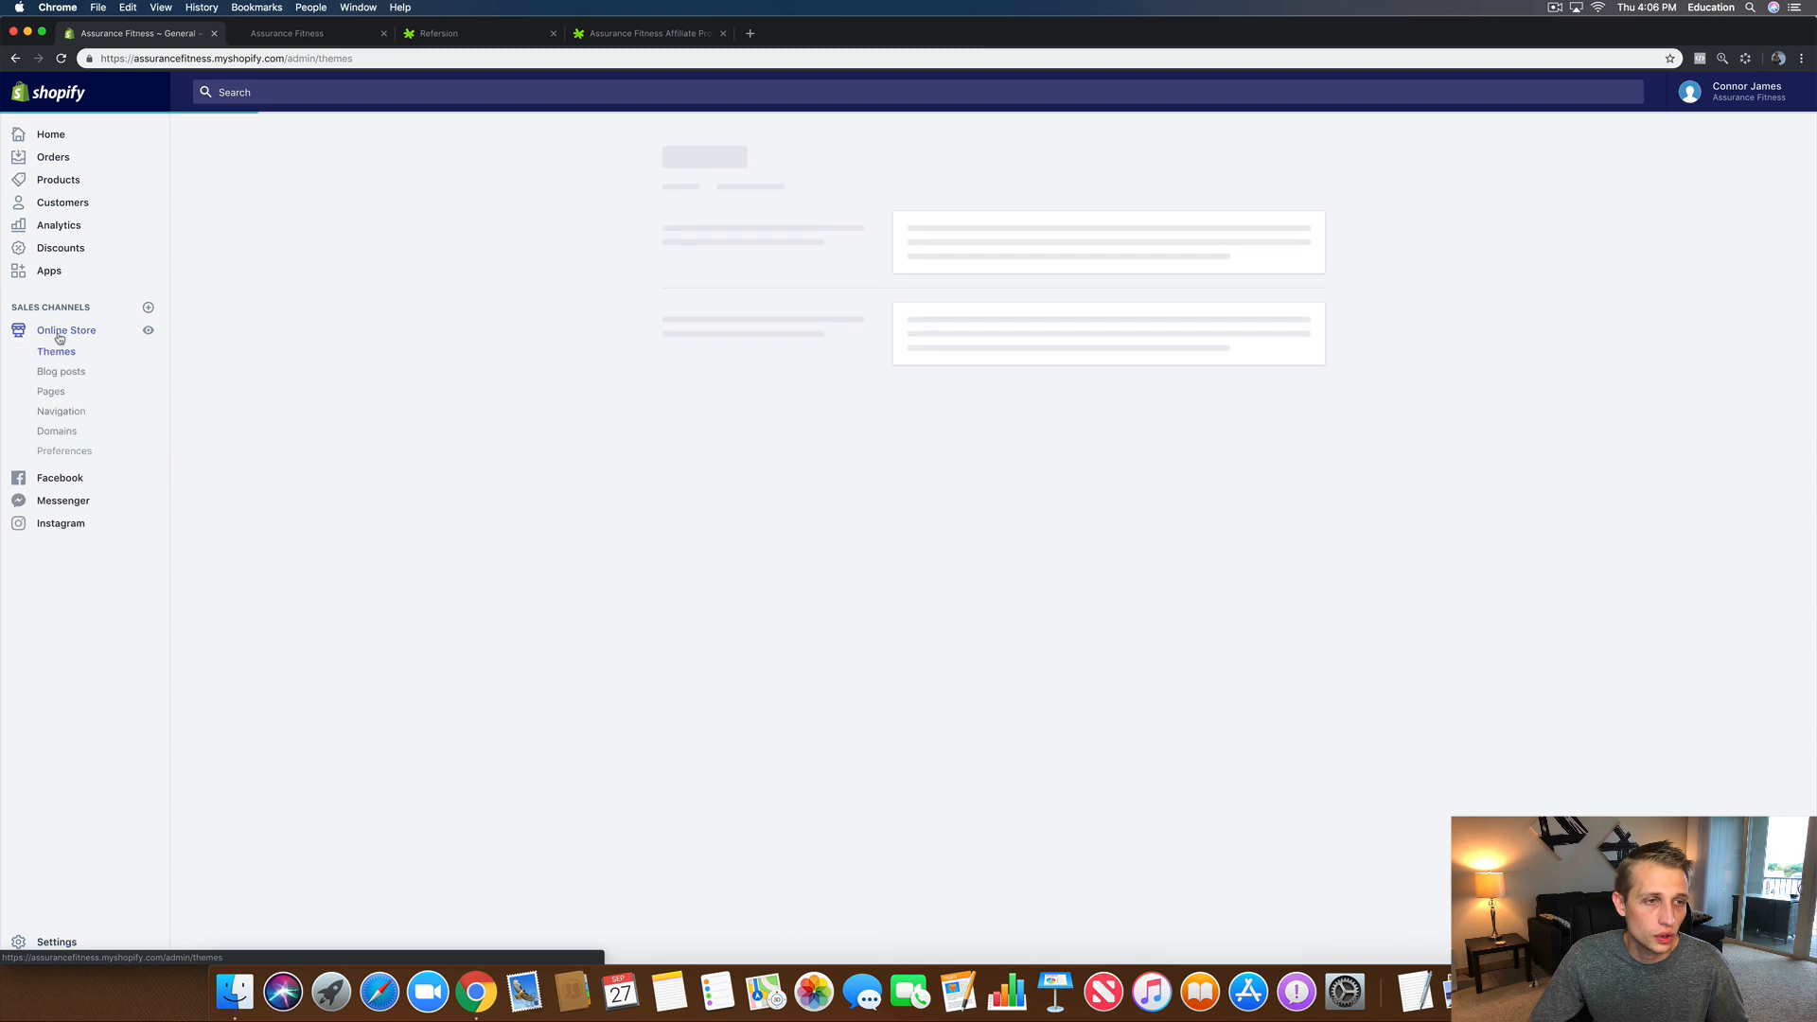
left_click(51, 391)
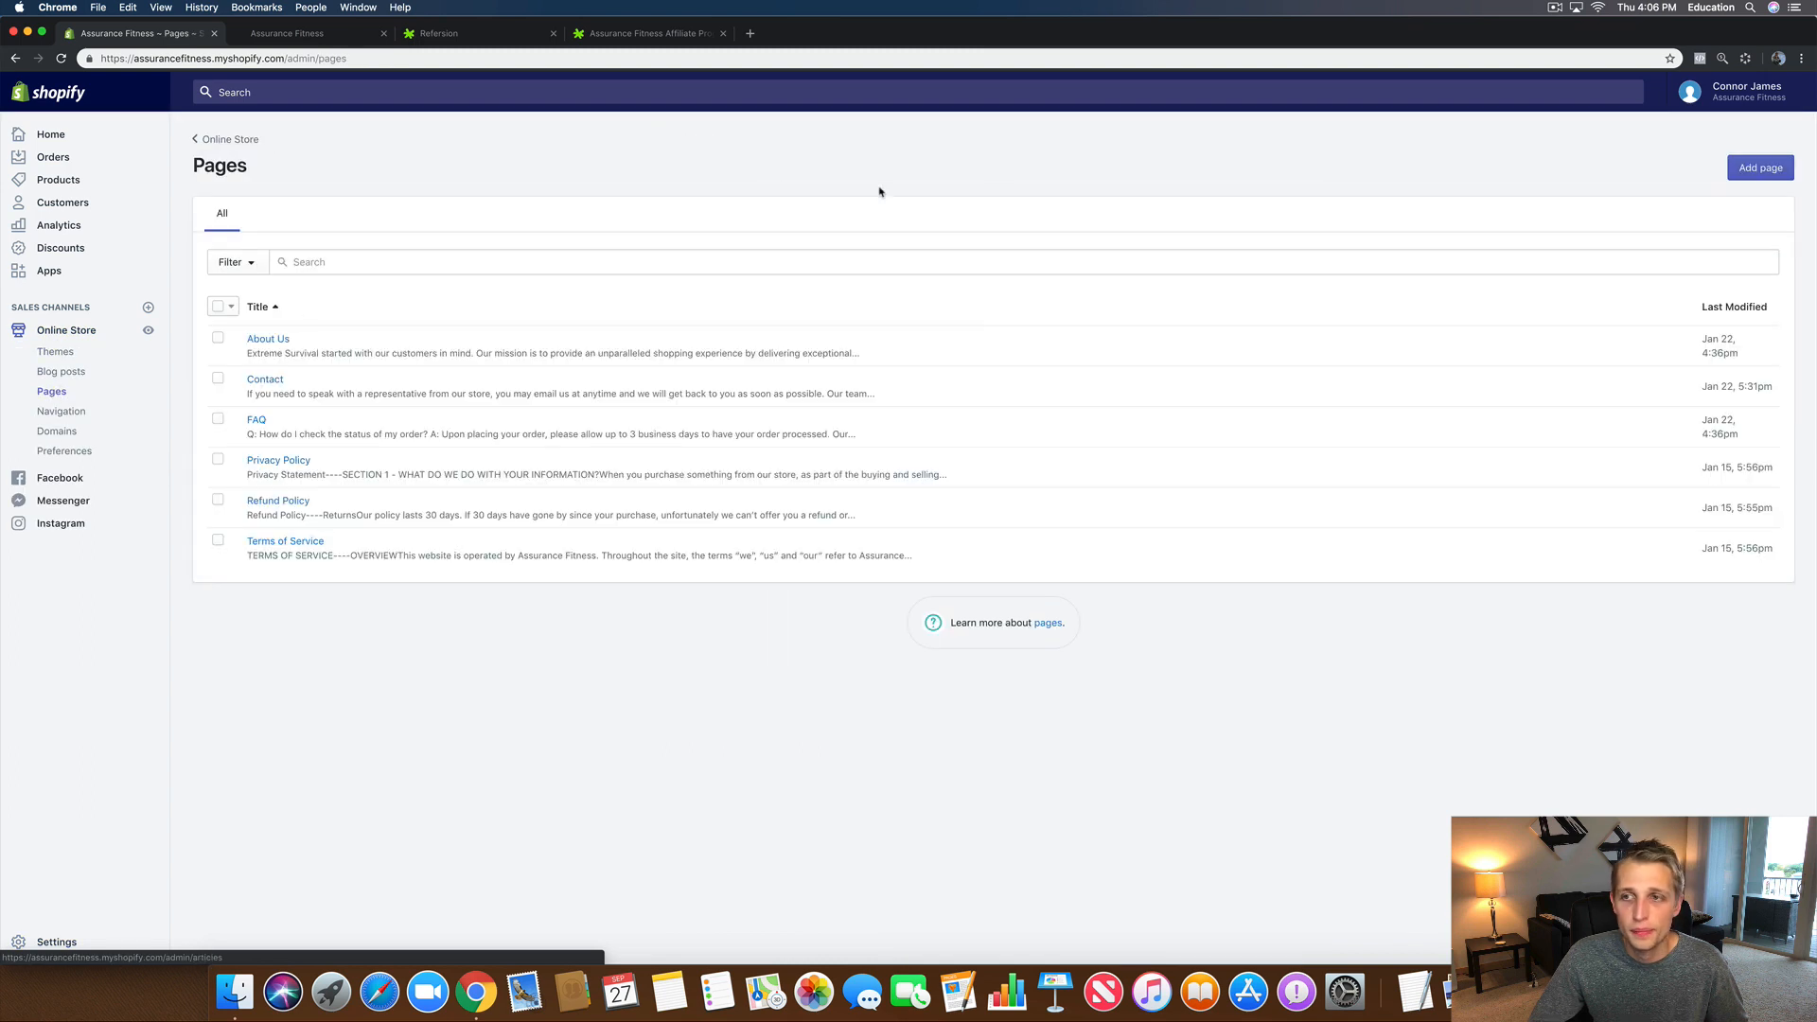
left_click(1758, 168)
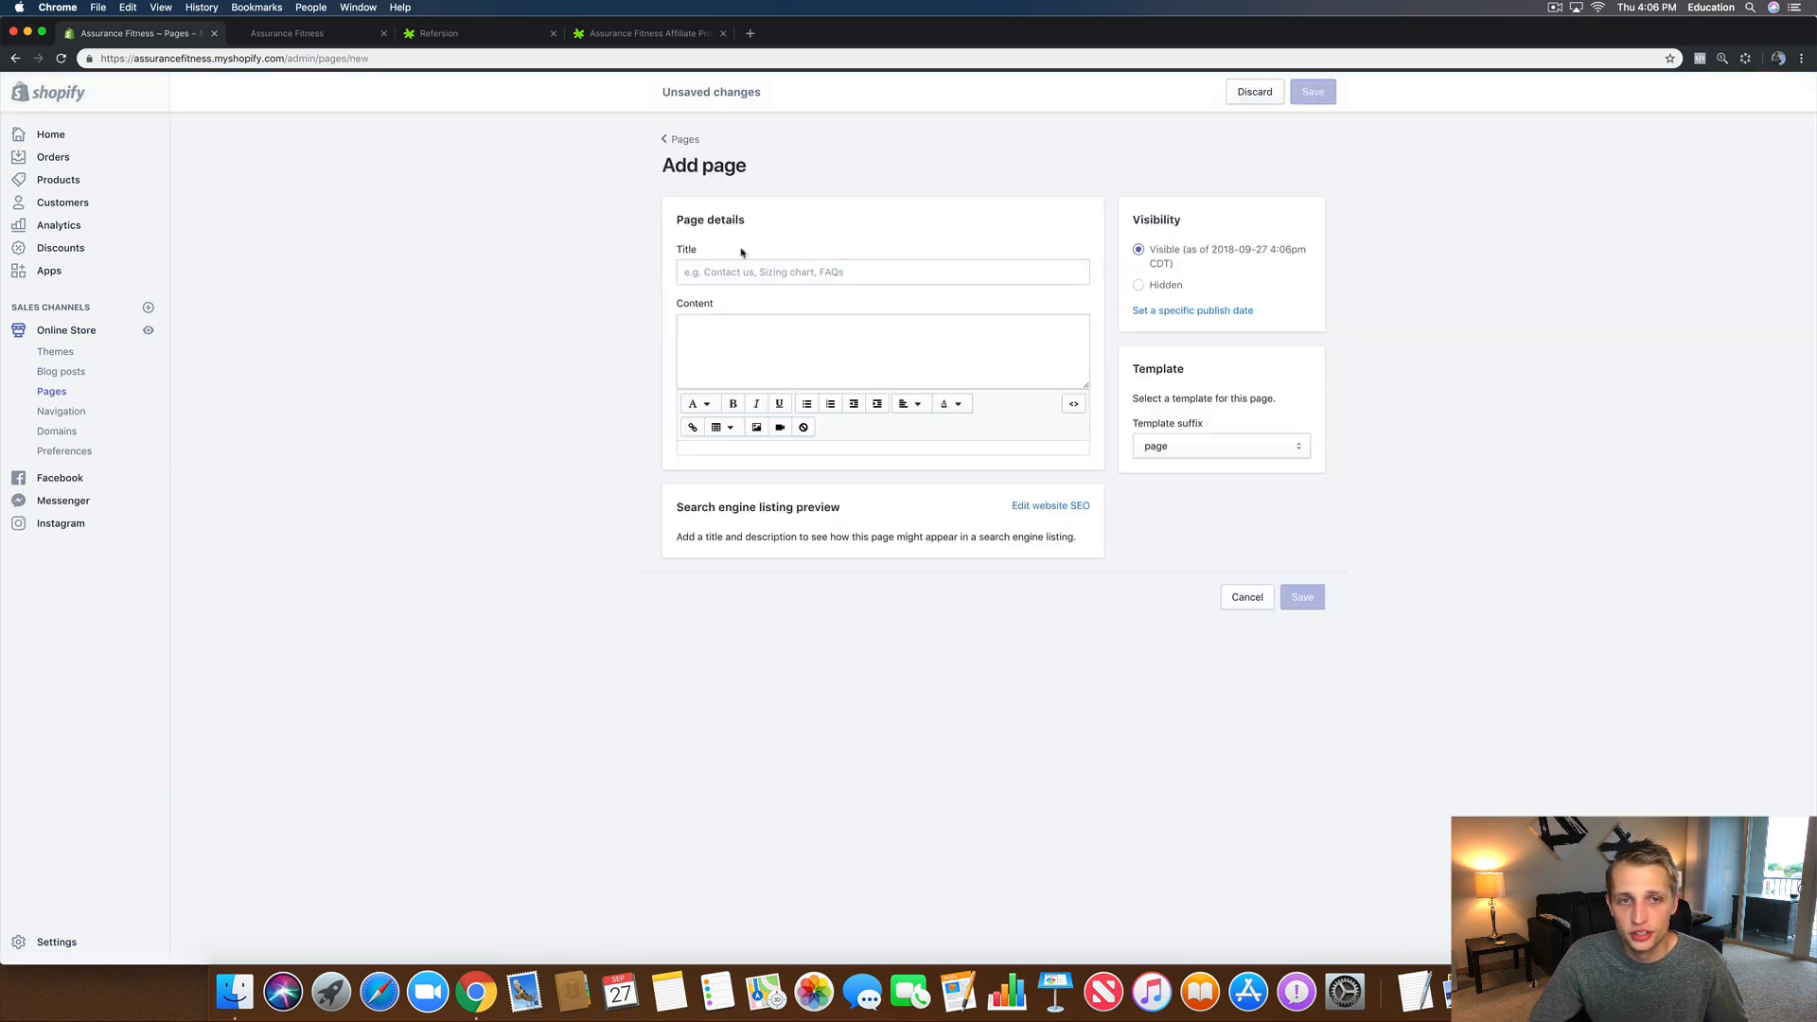
left_click(740, 272)
type("Fo")
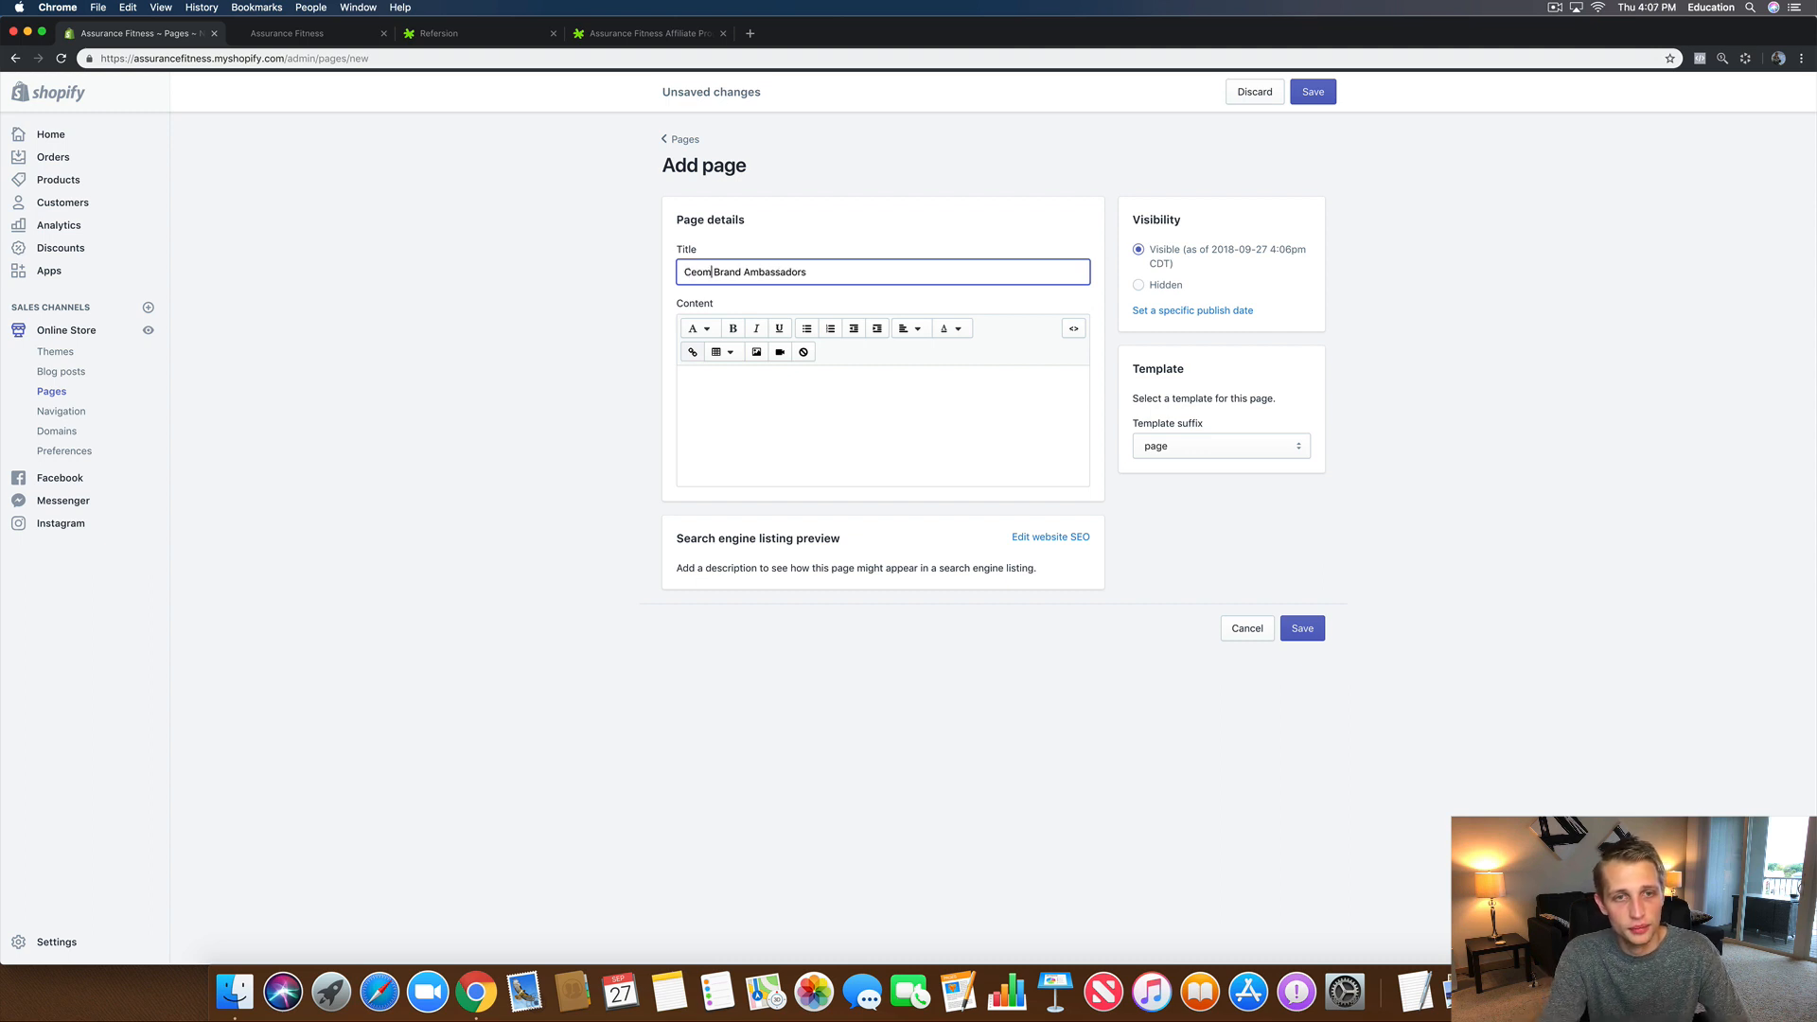
key("BackSpace")
type("Become A")
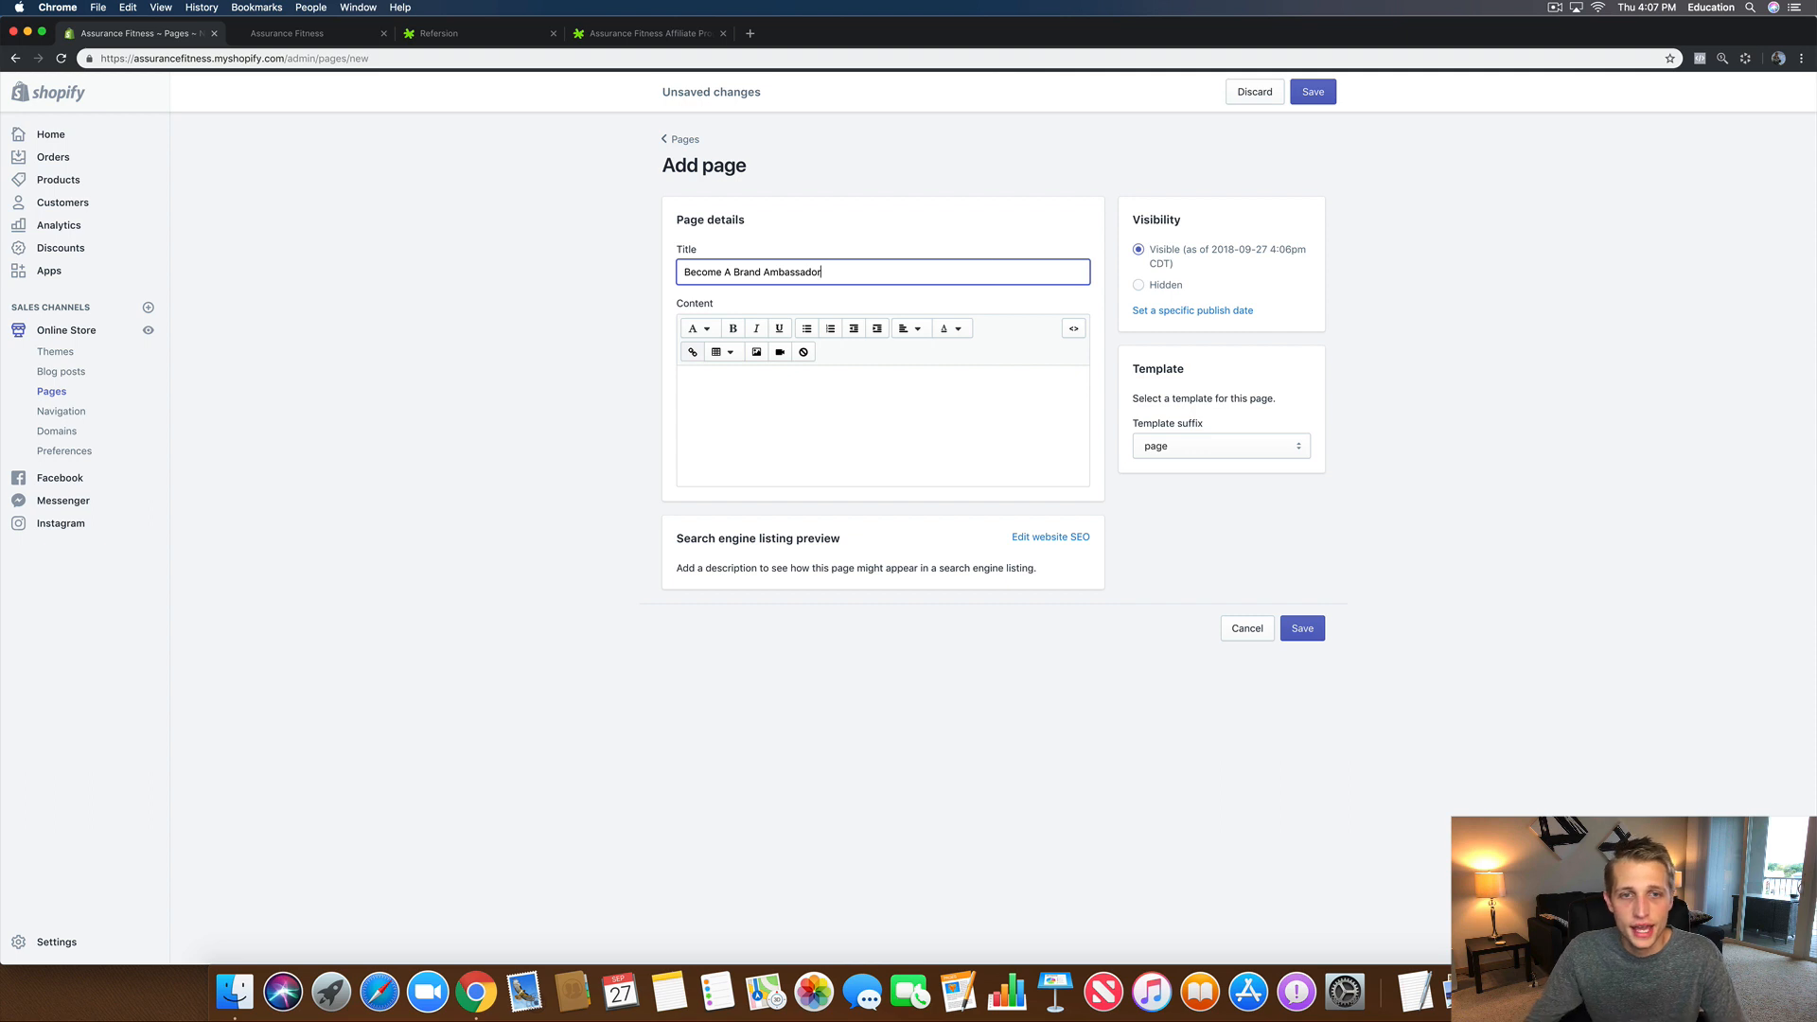
Step: Paste the Refersion iframe code into the page's HTML content and save the page
left_click(1076, 333)
left_click(786, 393)
right_click(789, 392)
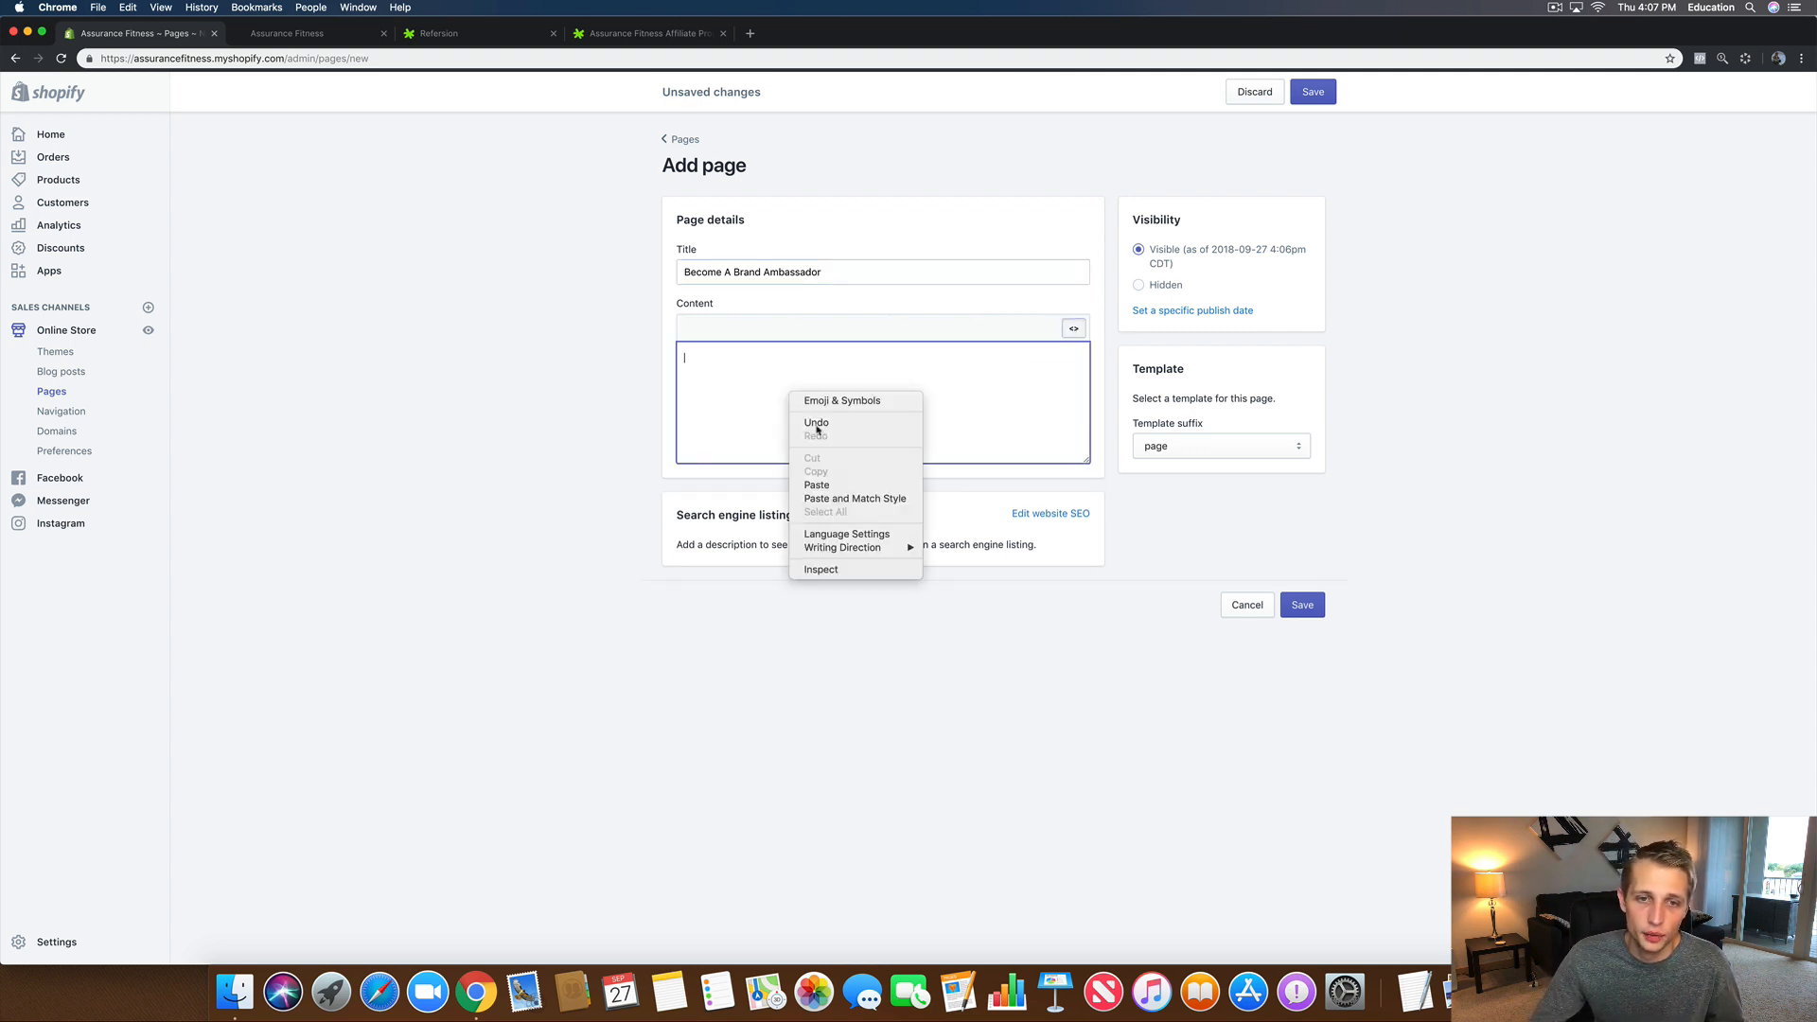
left_click(841, 485)
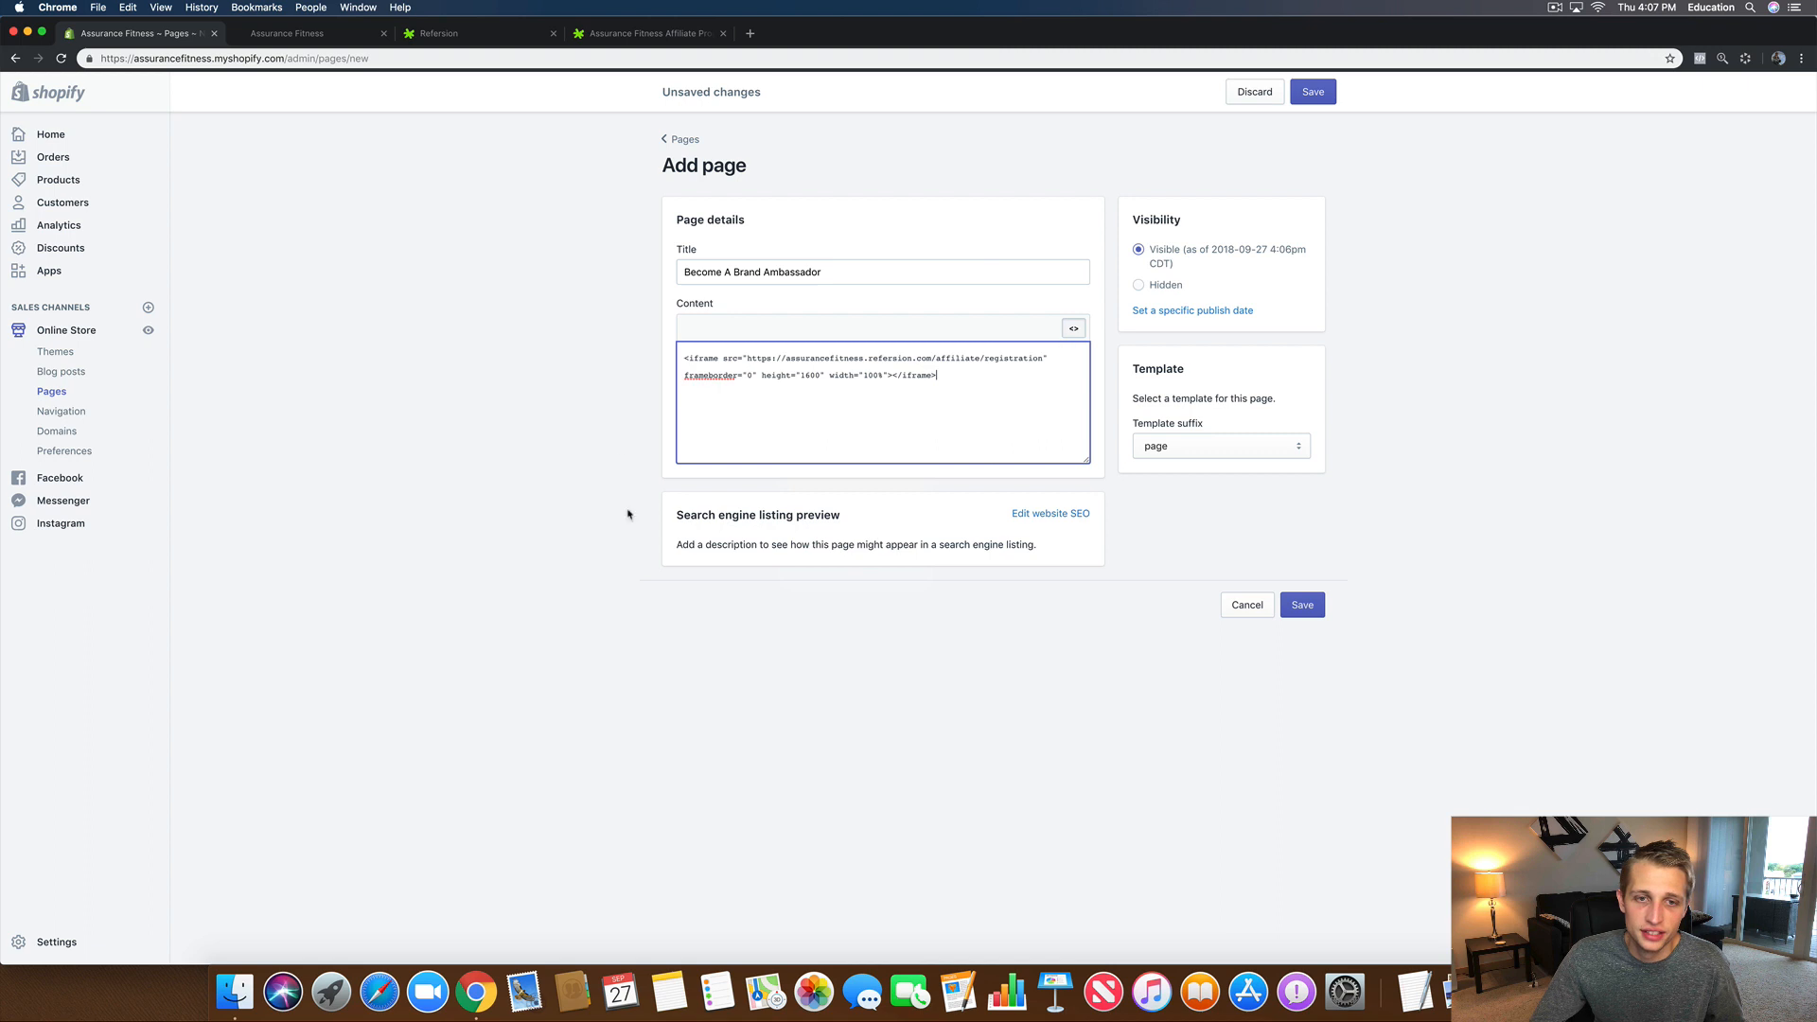
left_click(1314, 95)
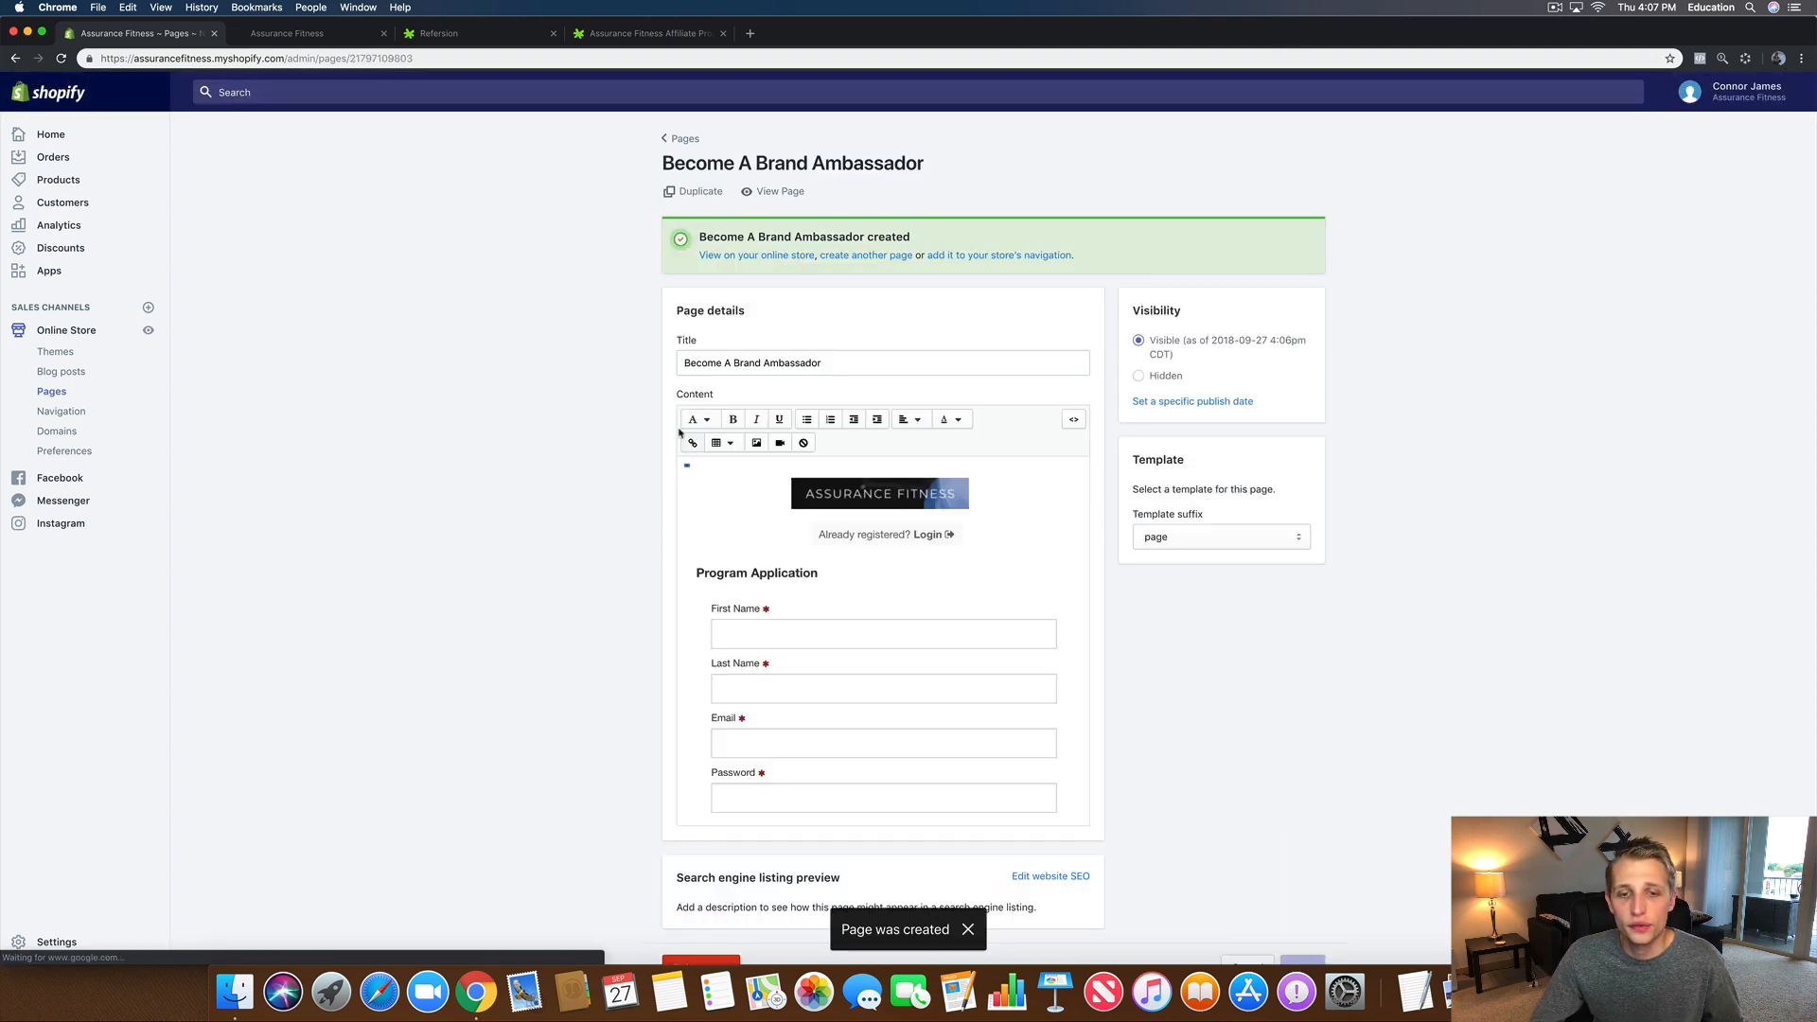
left_click(765, 199)
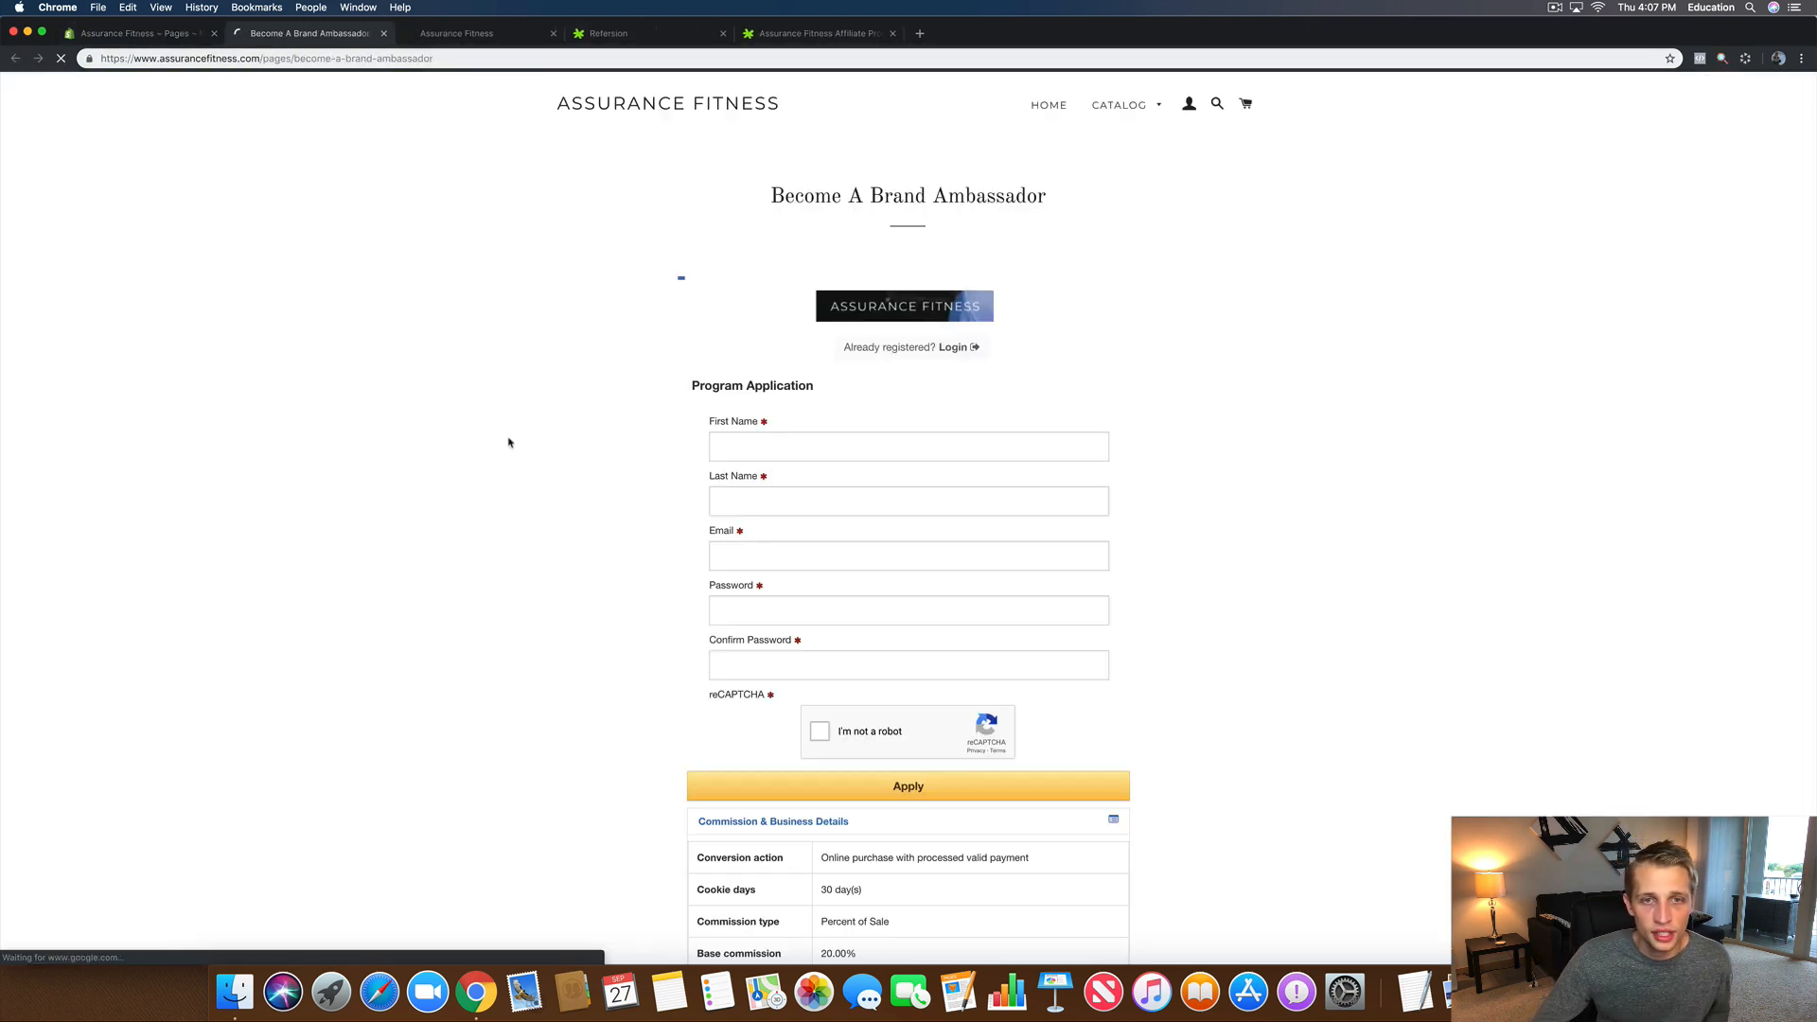
Step: Check the live Become A Brand Ambassador page down to its footer links, then close it
left_click_drag(739, 115, 1237, 231)
left_click(1229, 215)
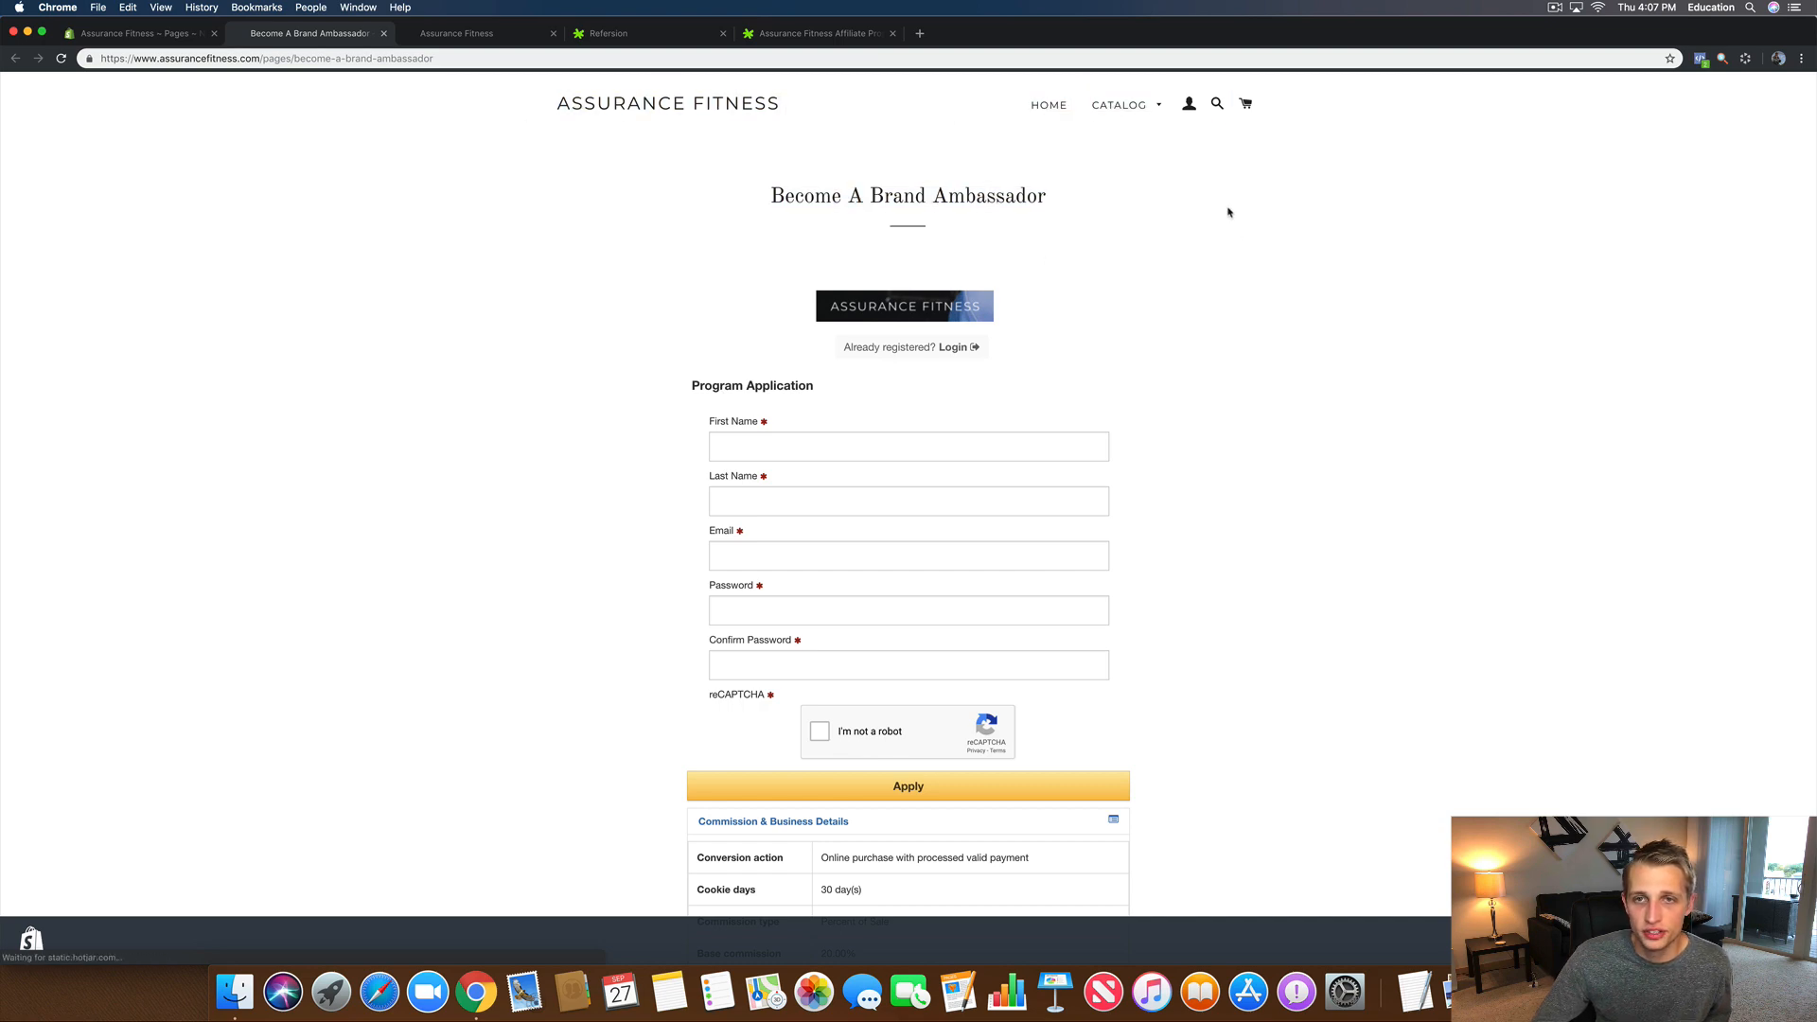
scroll(1115, 438, "down", 10)
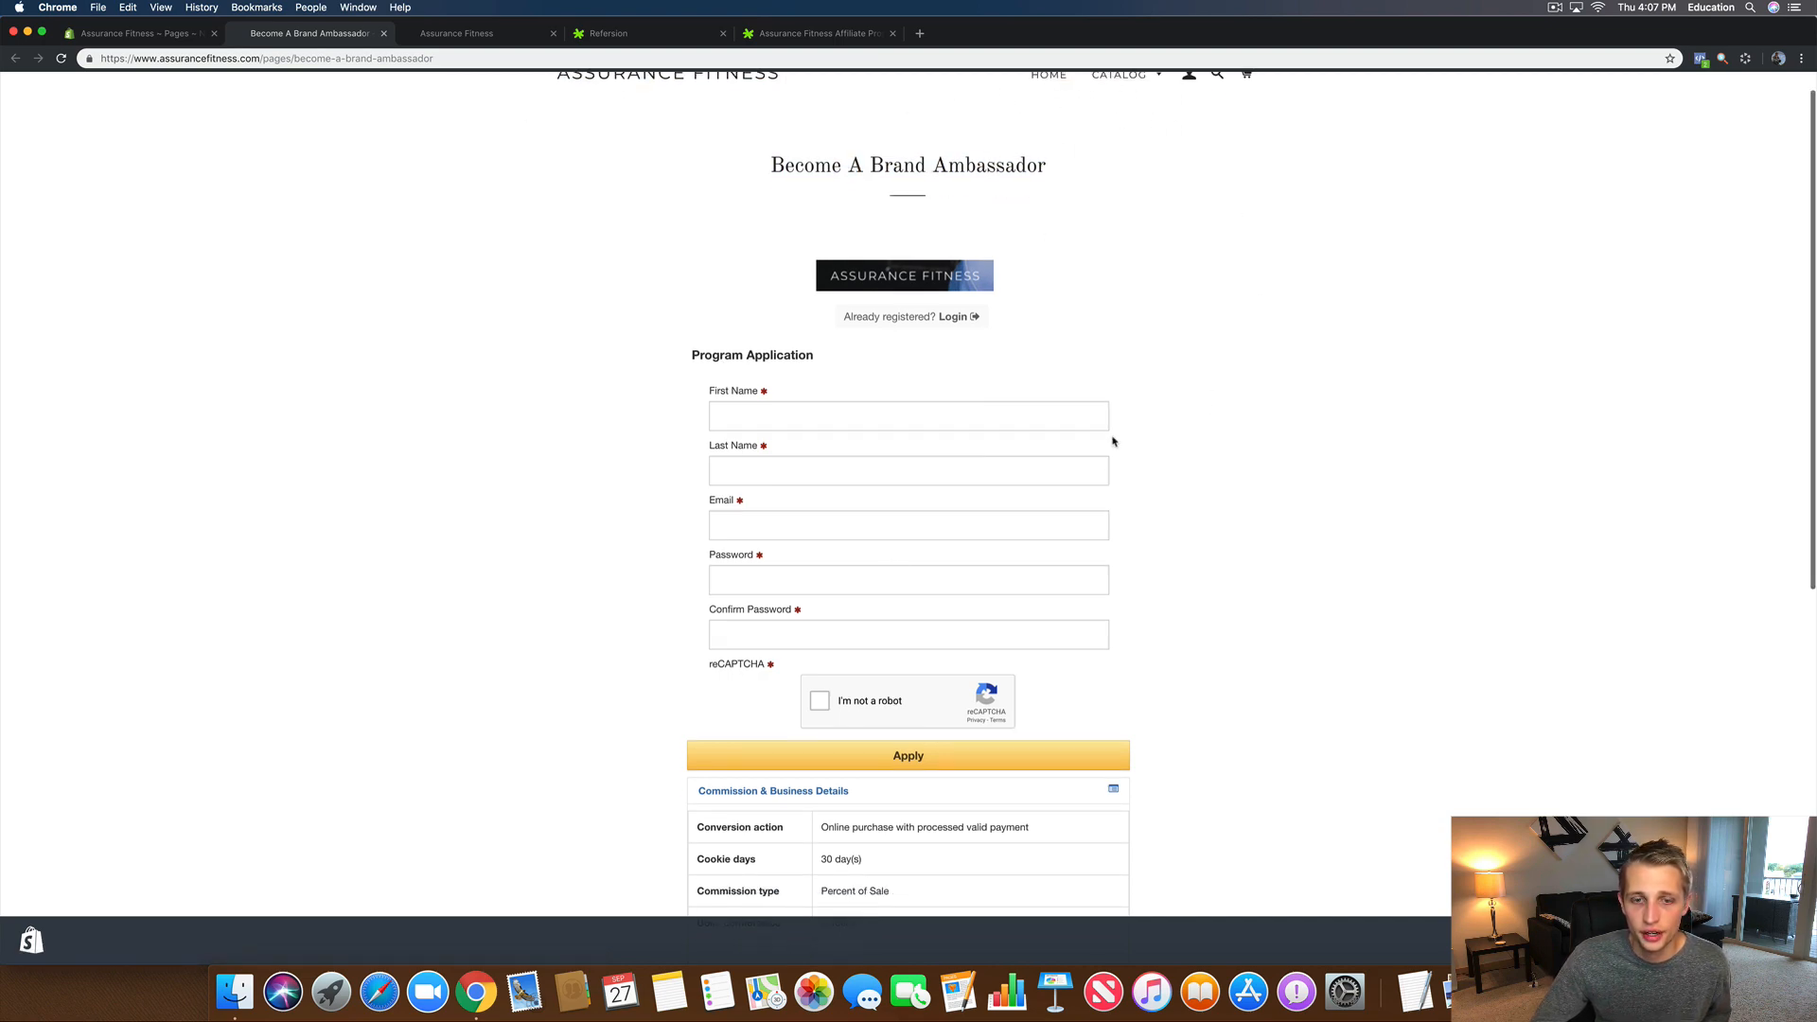
scroll(894, 565, "up", 10)
scroll(894, 566, "down", 8)
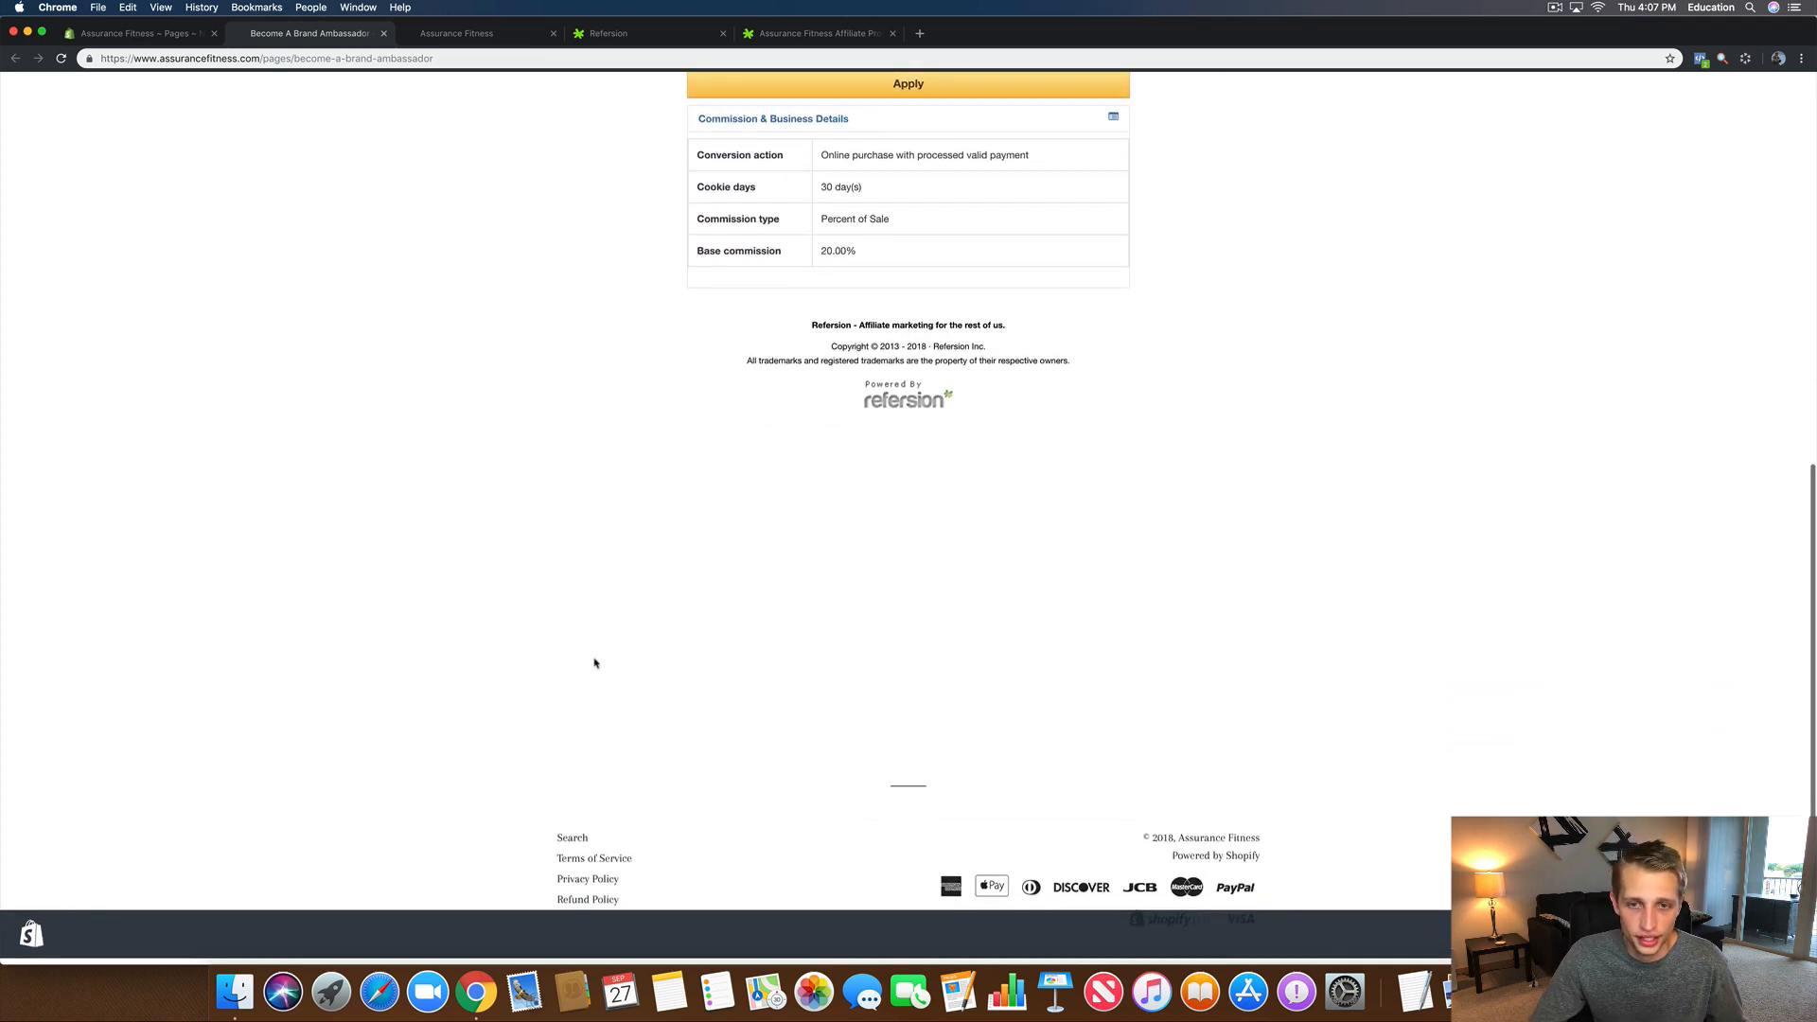
left_click_drag(521, 845, 557, 785)
left_click(557, 785)
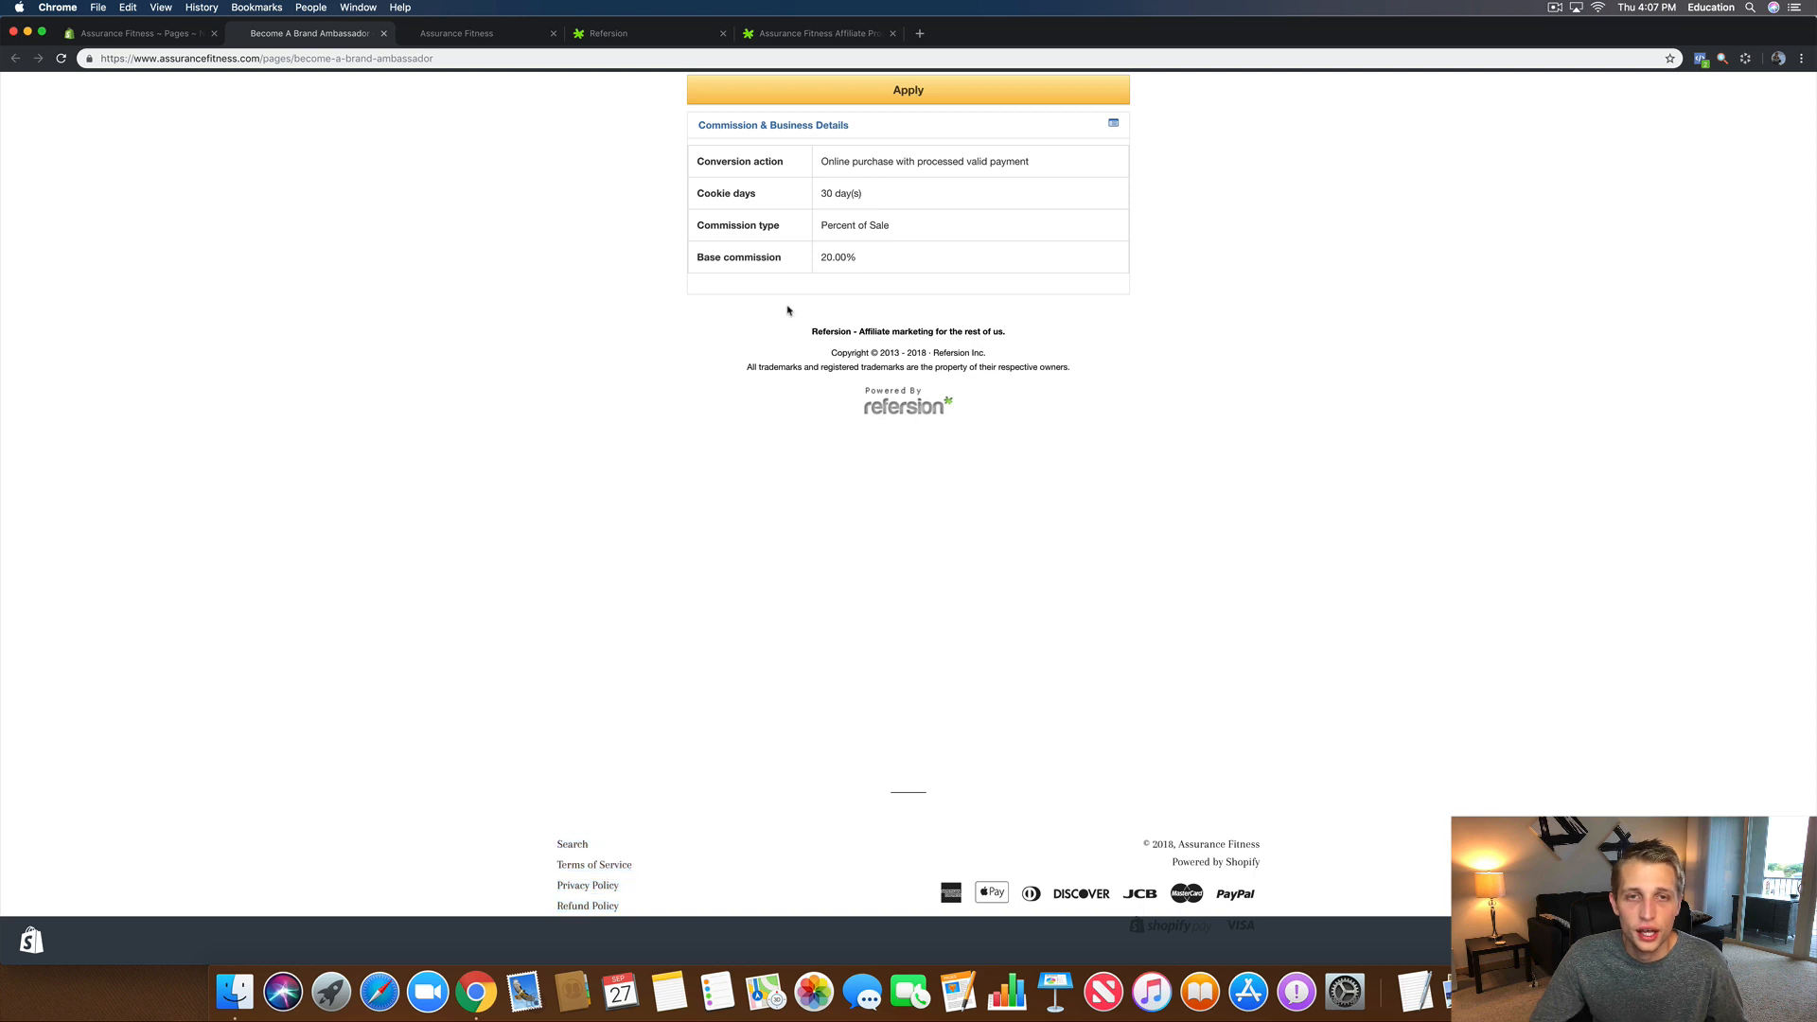
left_click(382, 34)
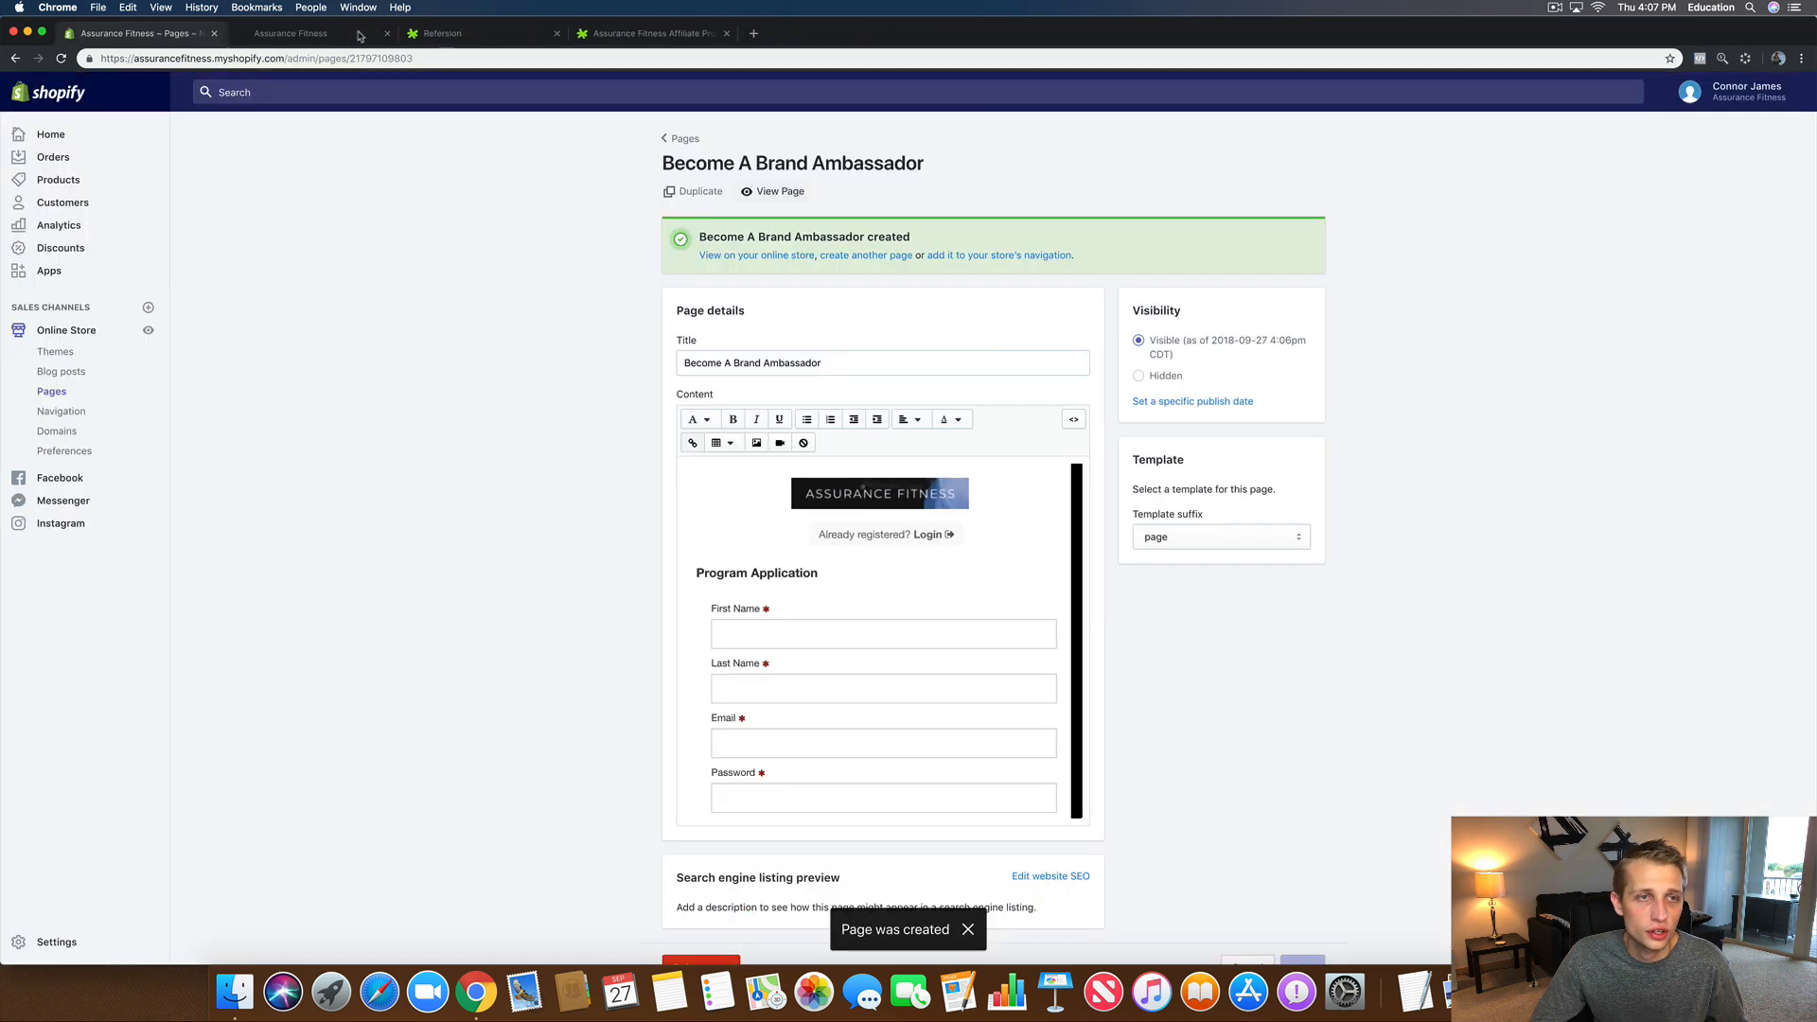
Step: Open the Footer menu and start a new menu item with an empty name
left_click(54, 420)
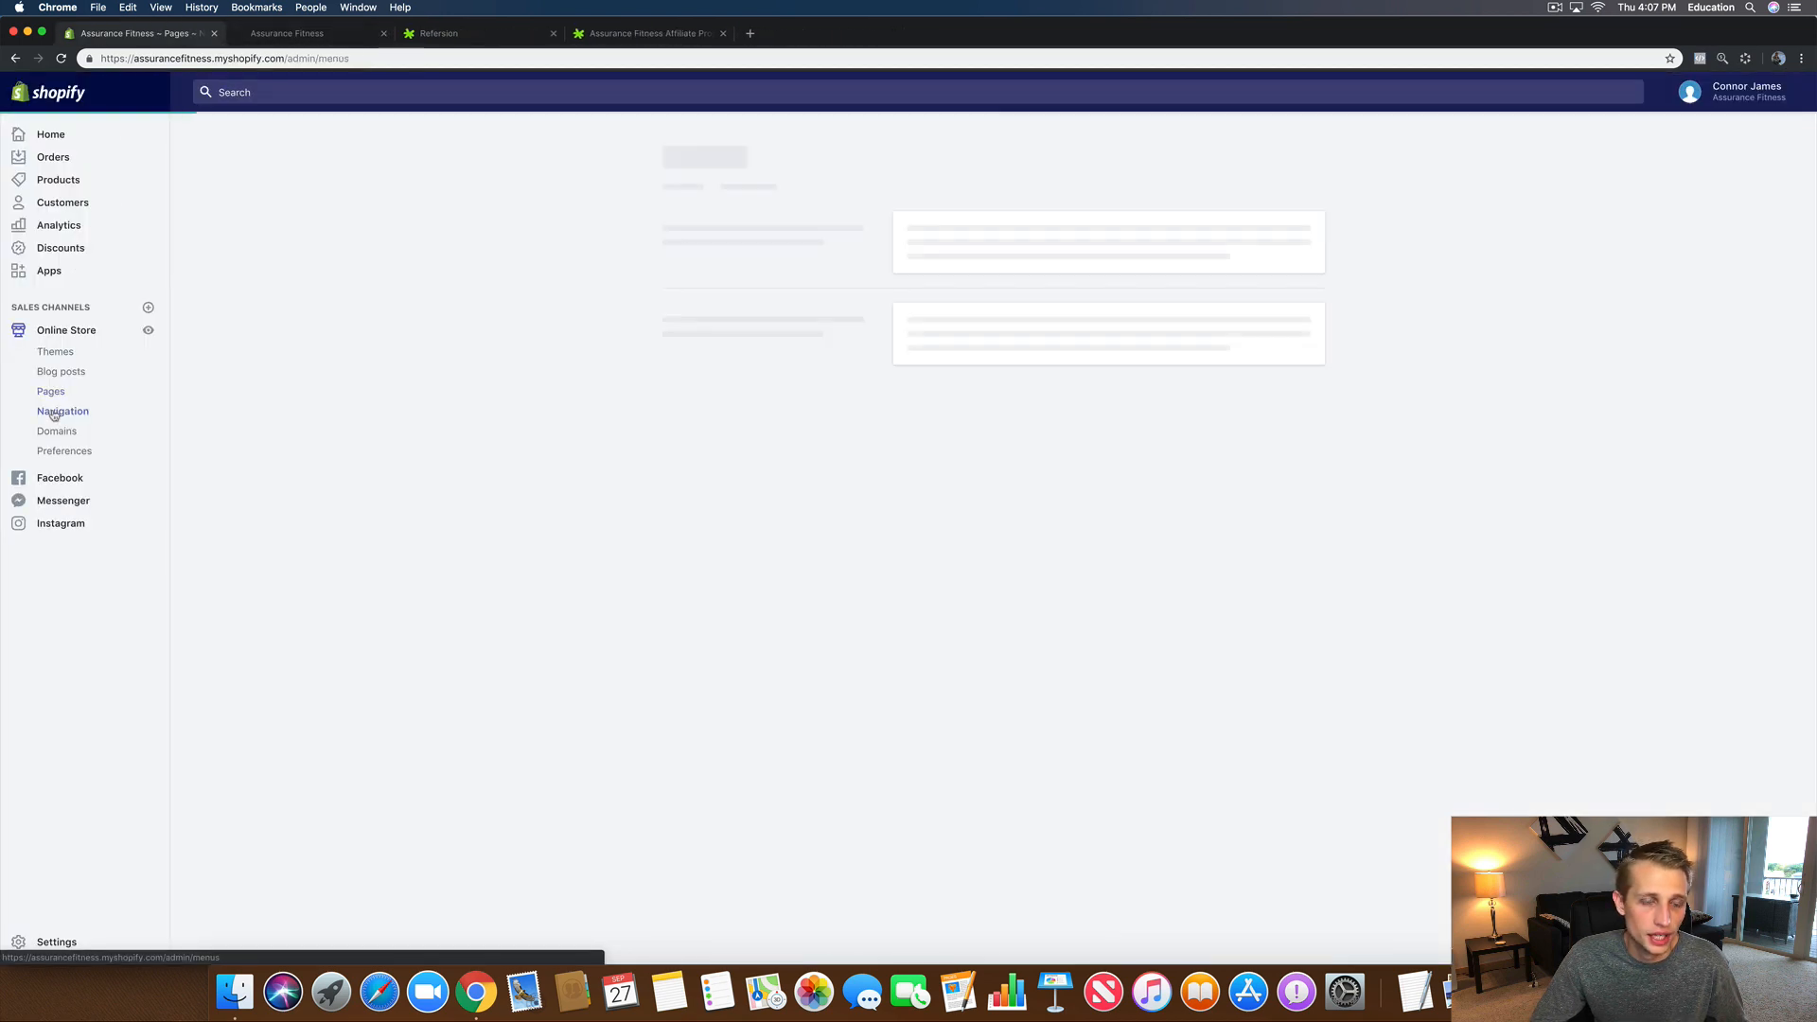
left_click(921, 297)
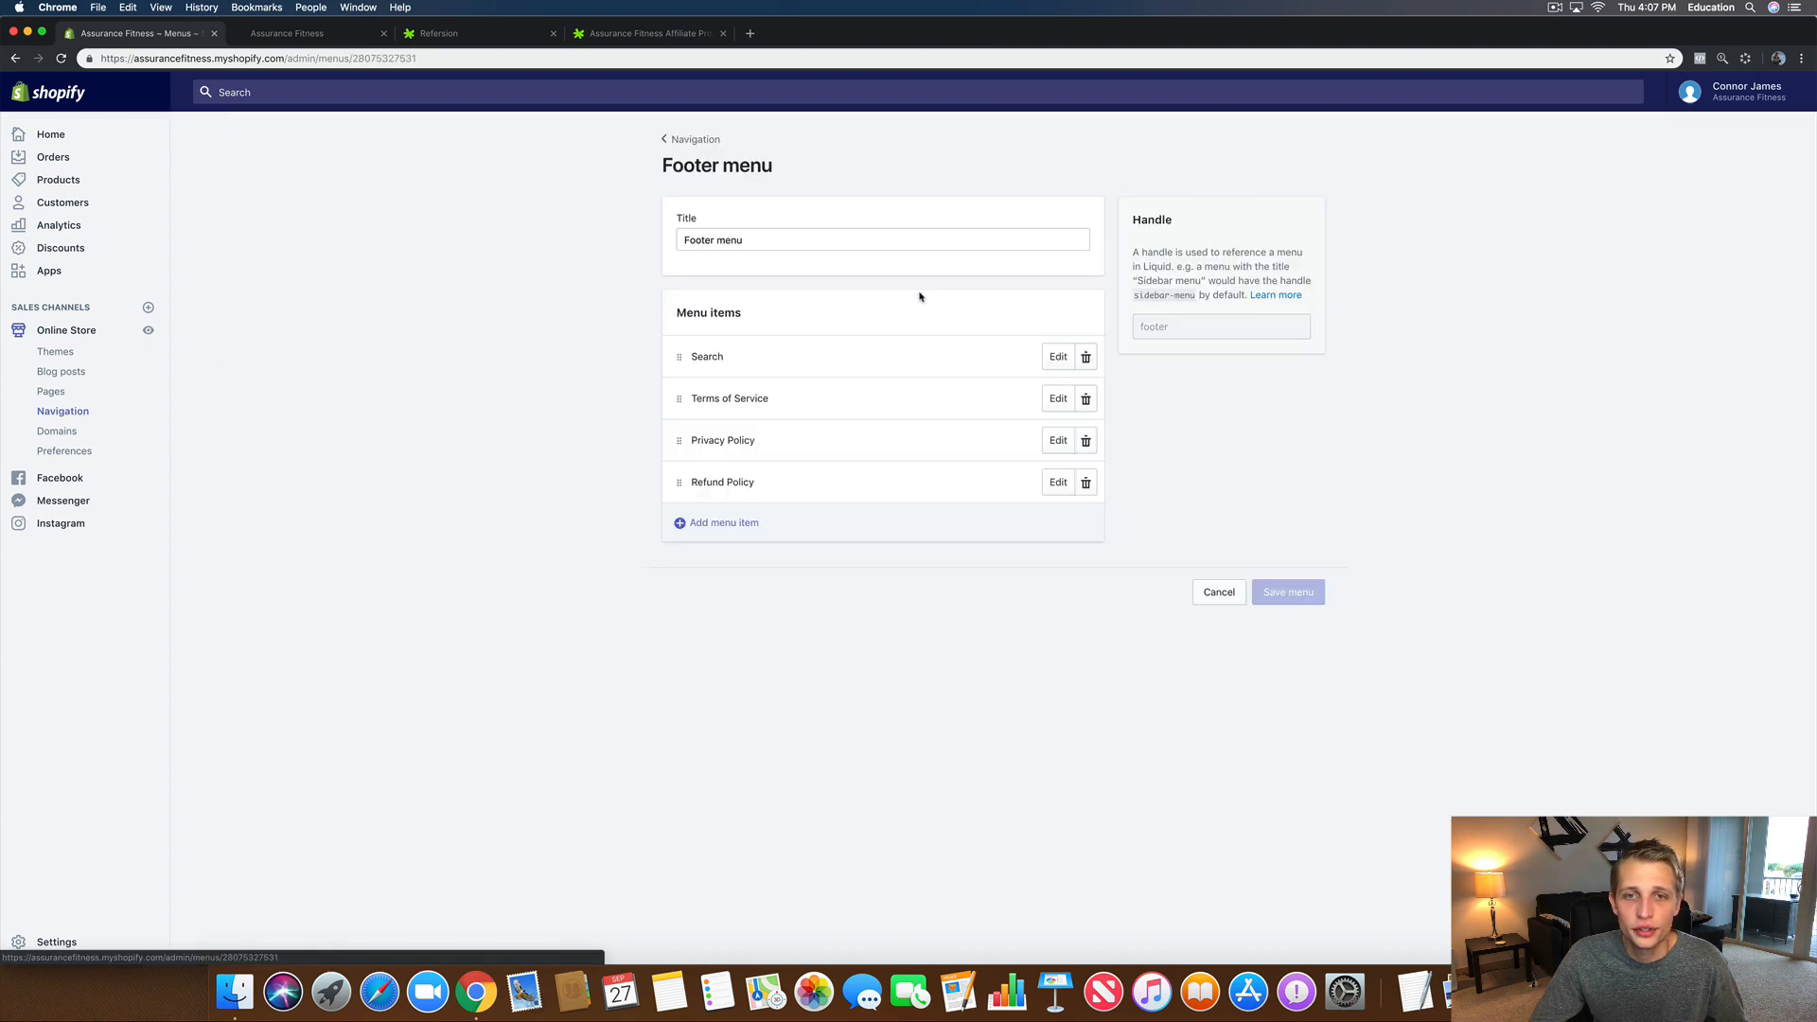
left_click(724, 523)
left_click(730, 523)
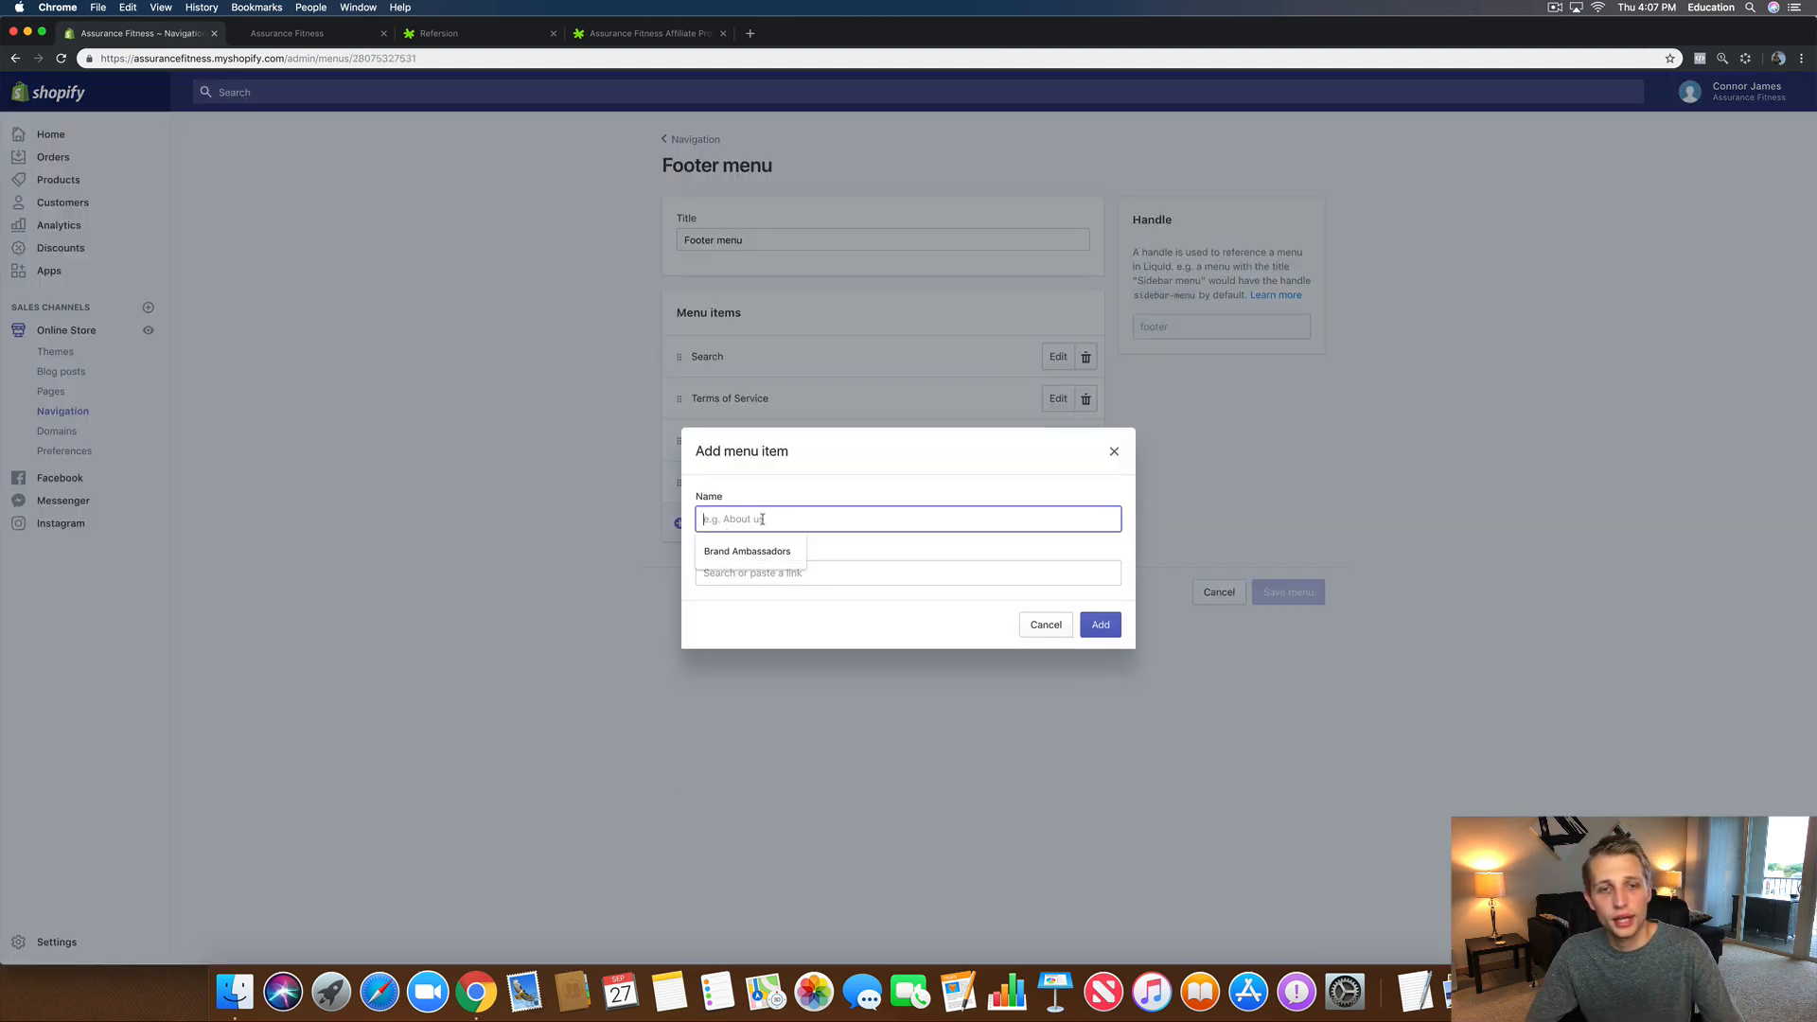
left_click(771, 554)
double_click(734, 509)
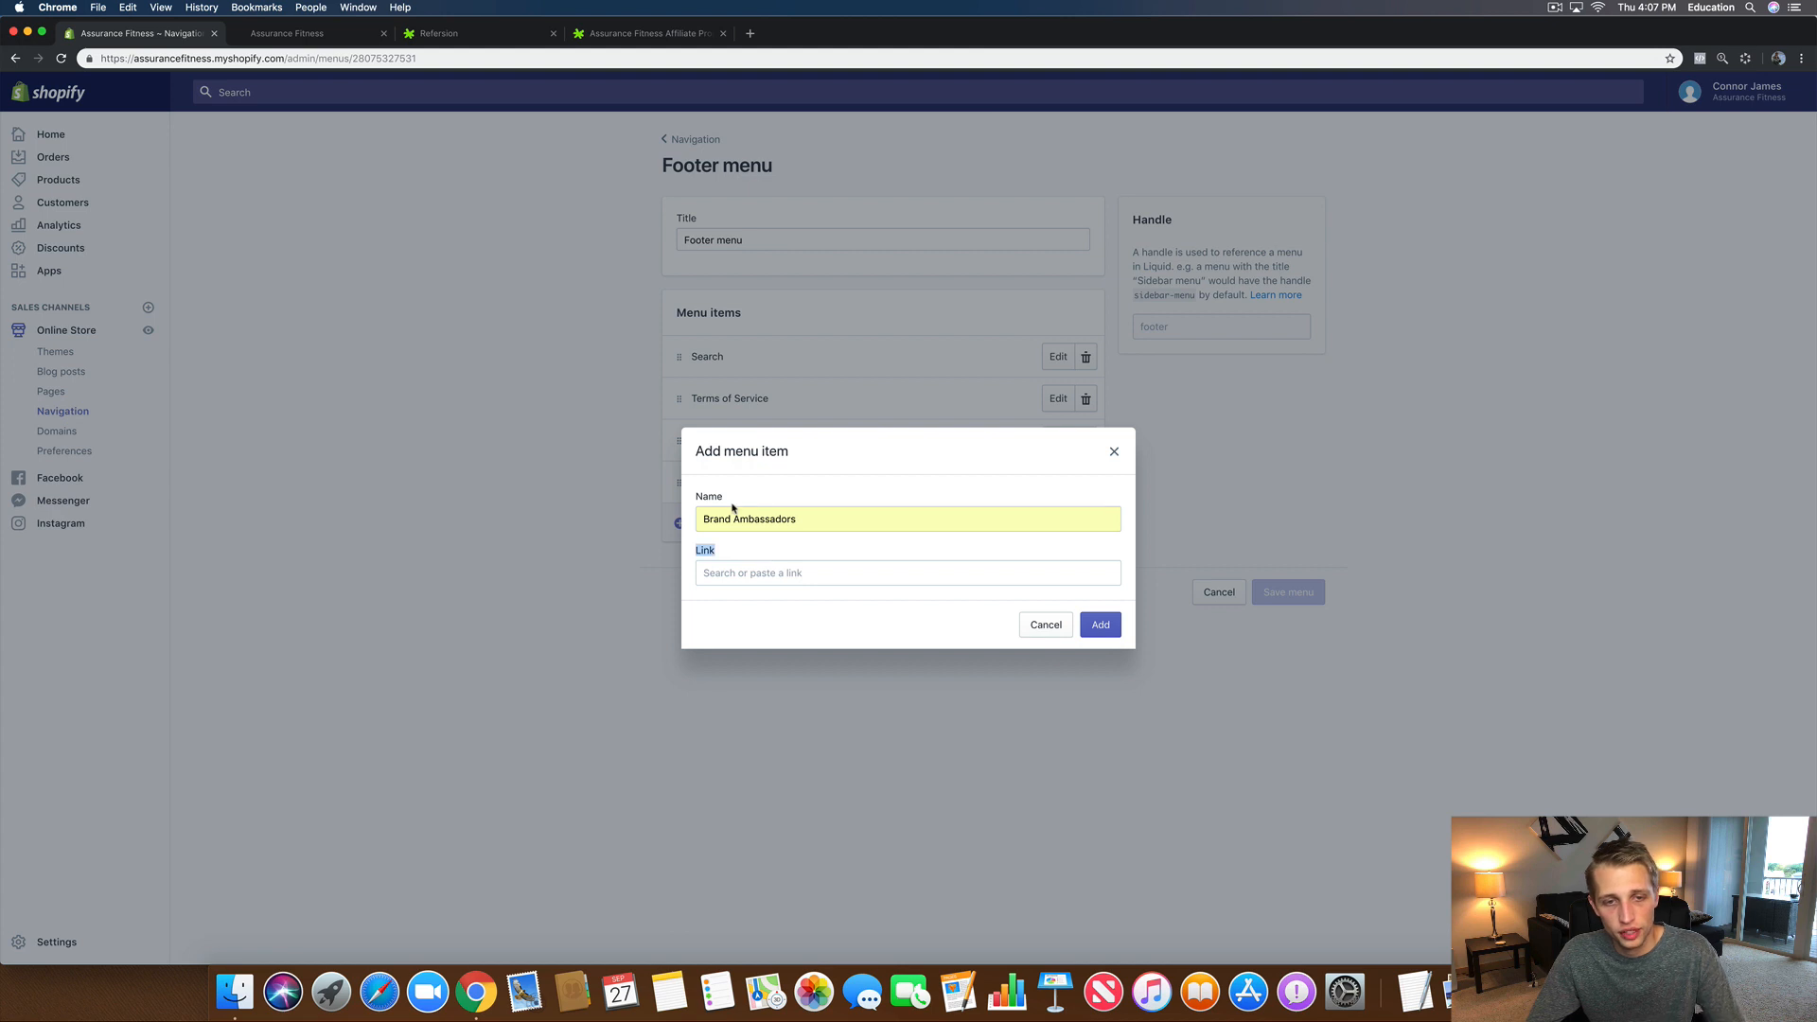
triple_click(741, 523)
key("BackSpace")
Step: Link the item to the Become A Brand Ambassador page, move it above Search, and save
left_click(821, 573)
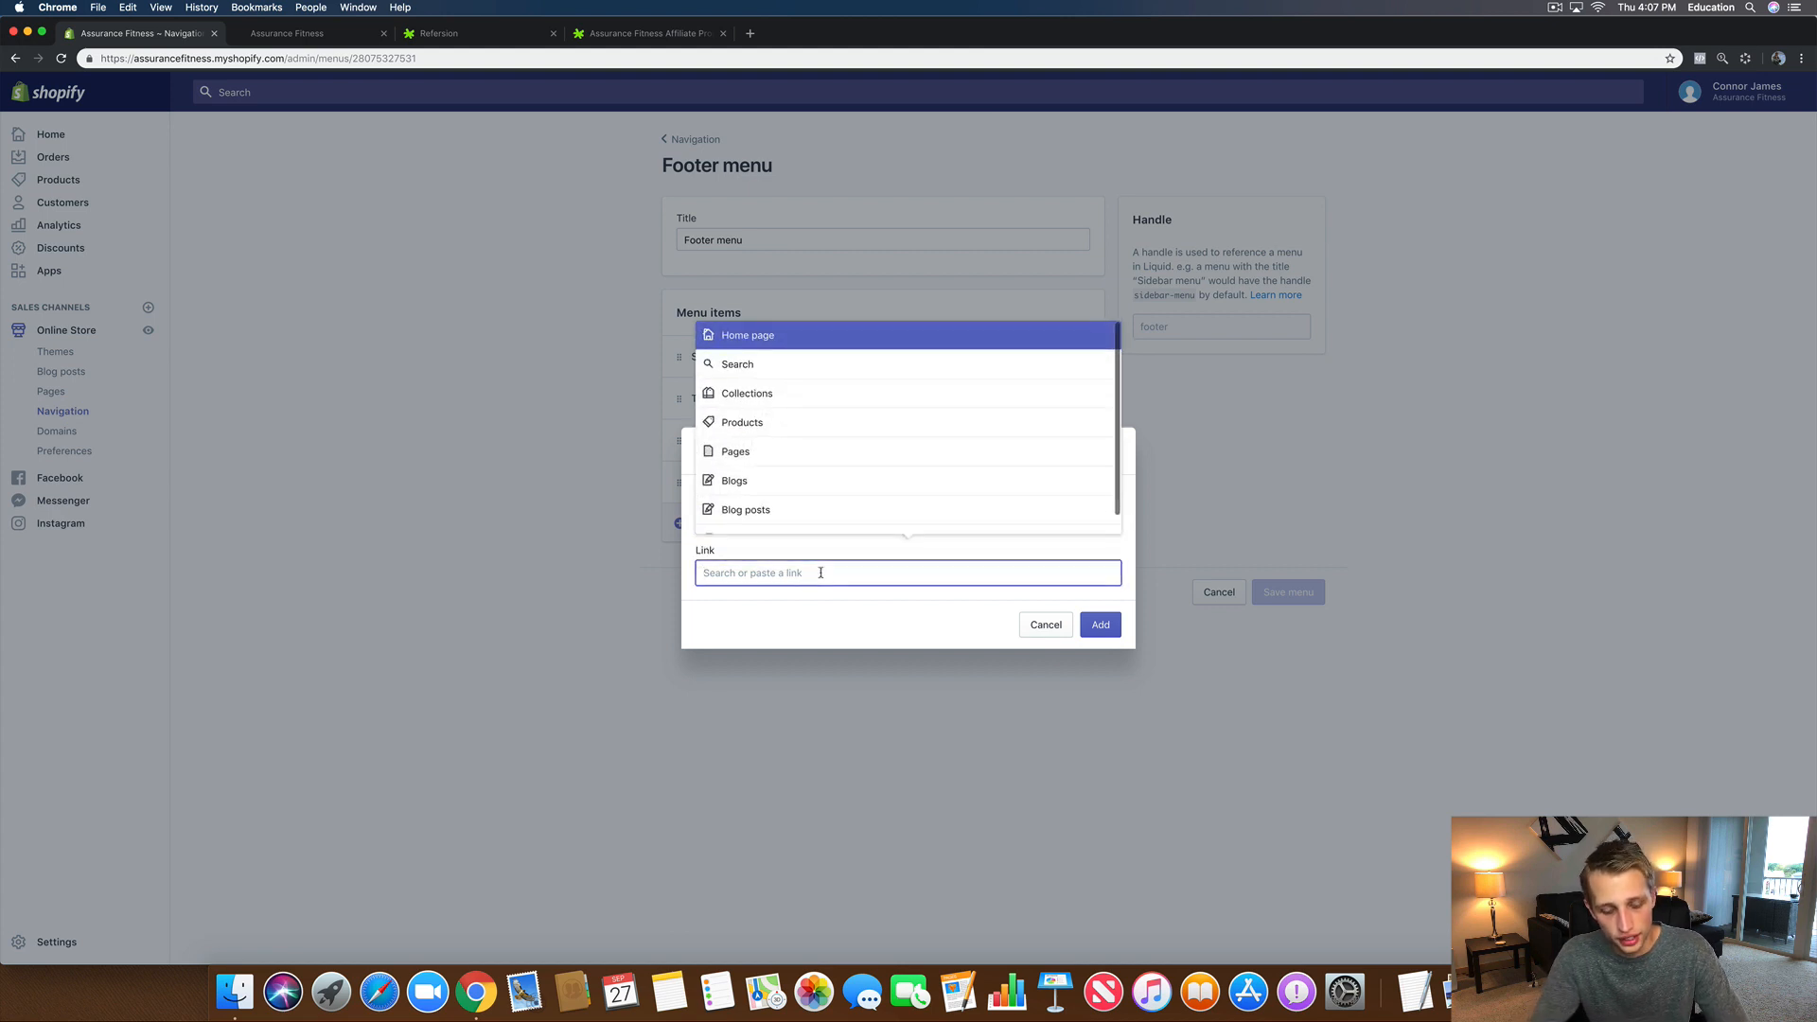
type("brand")
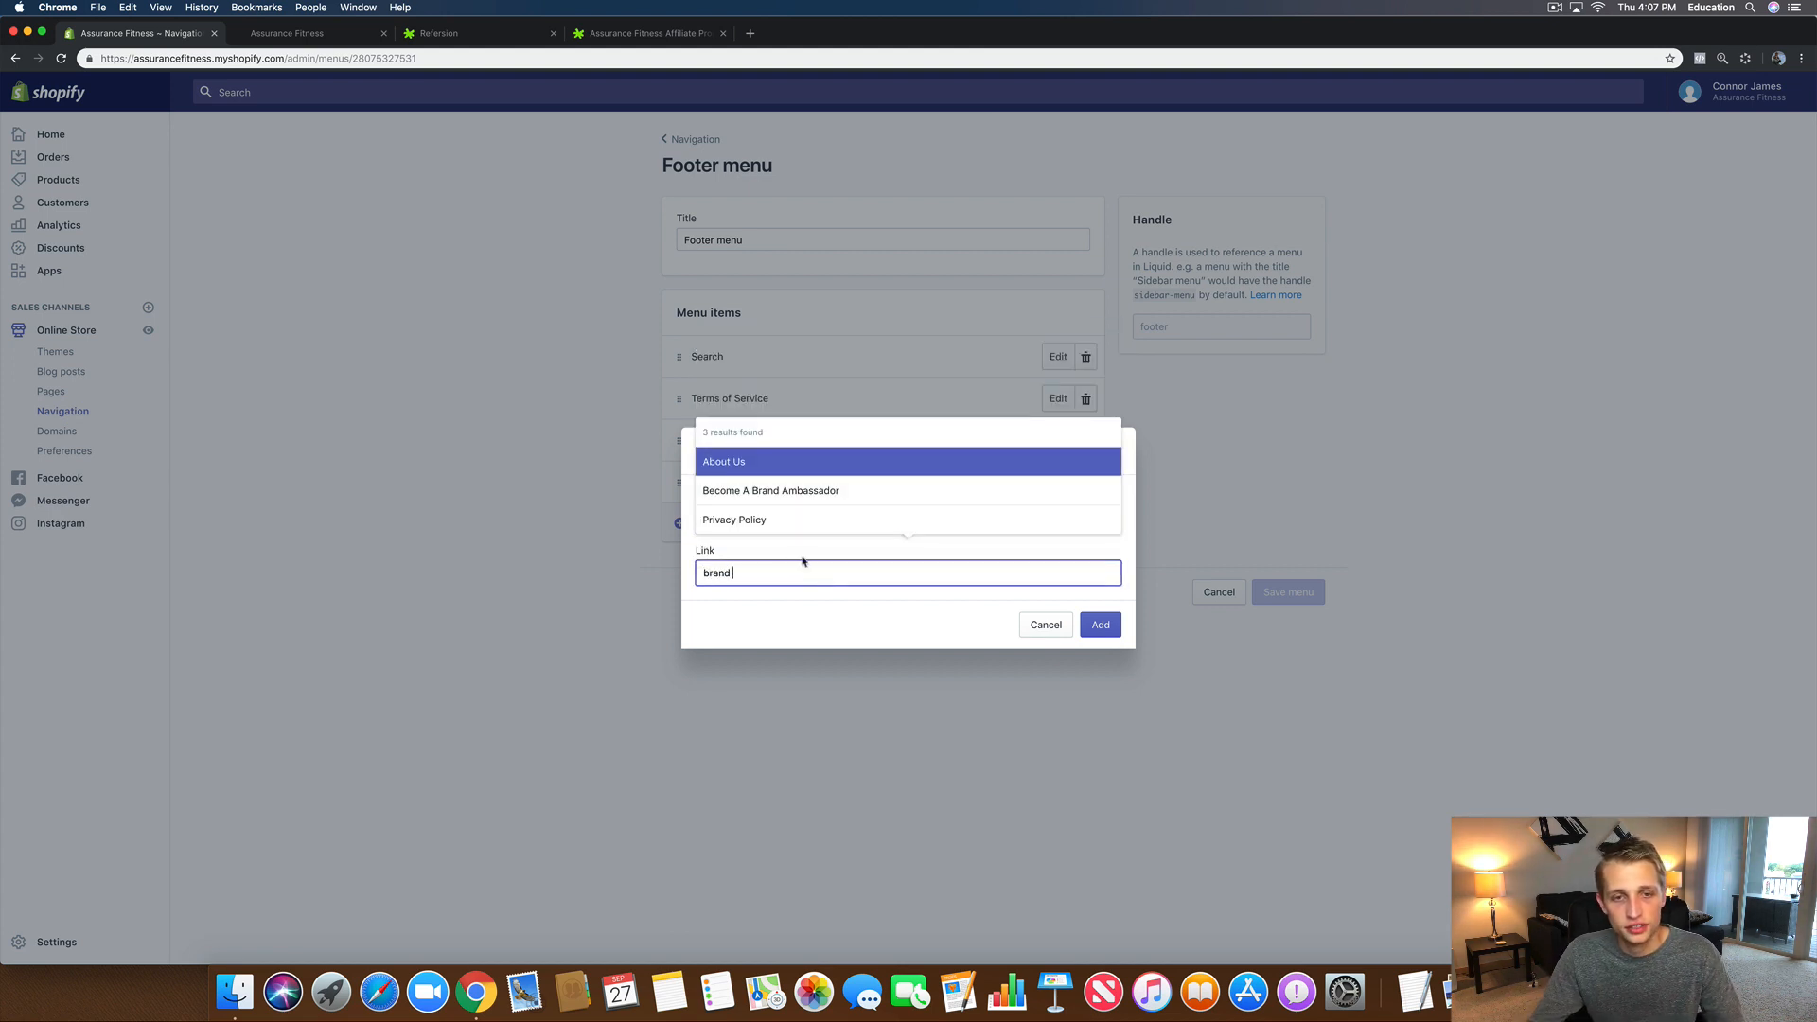
left_click(727, 499)
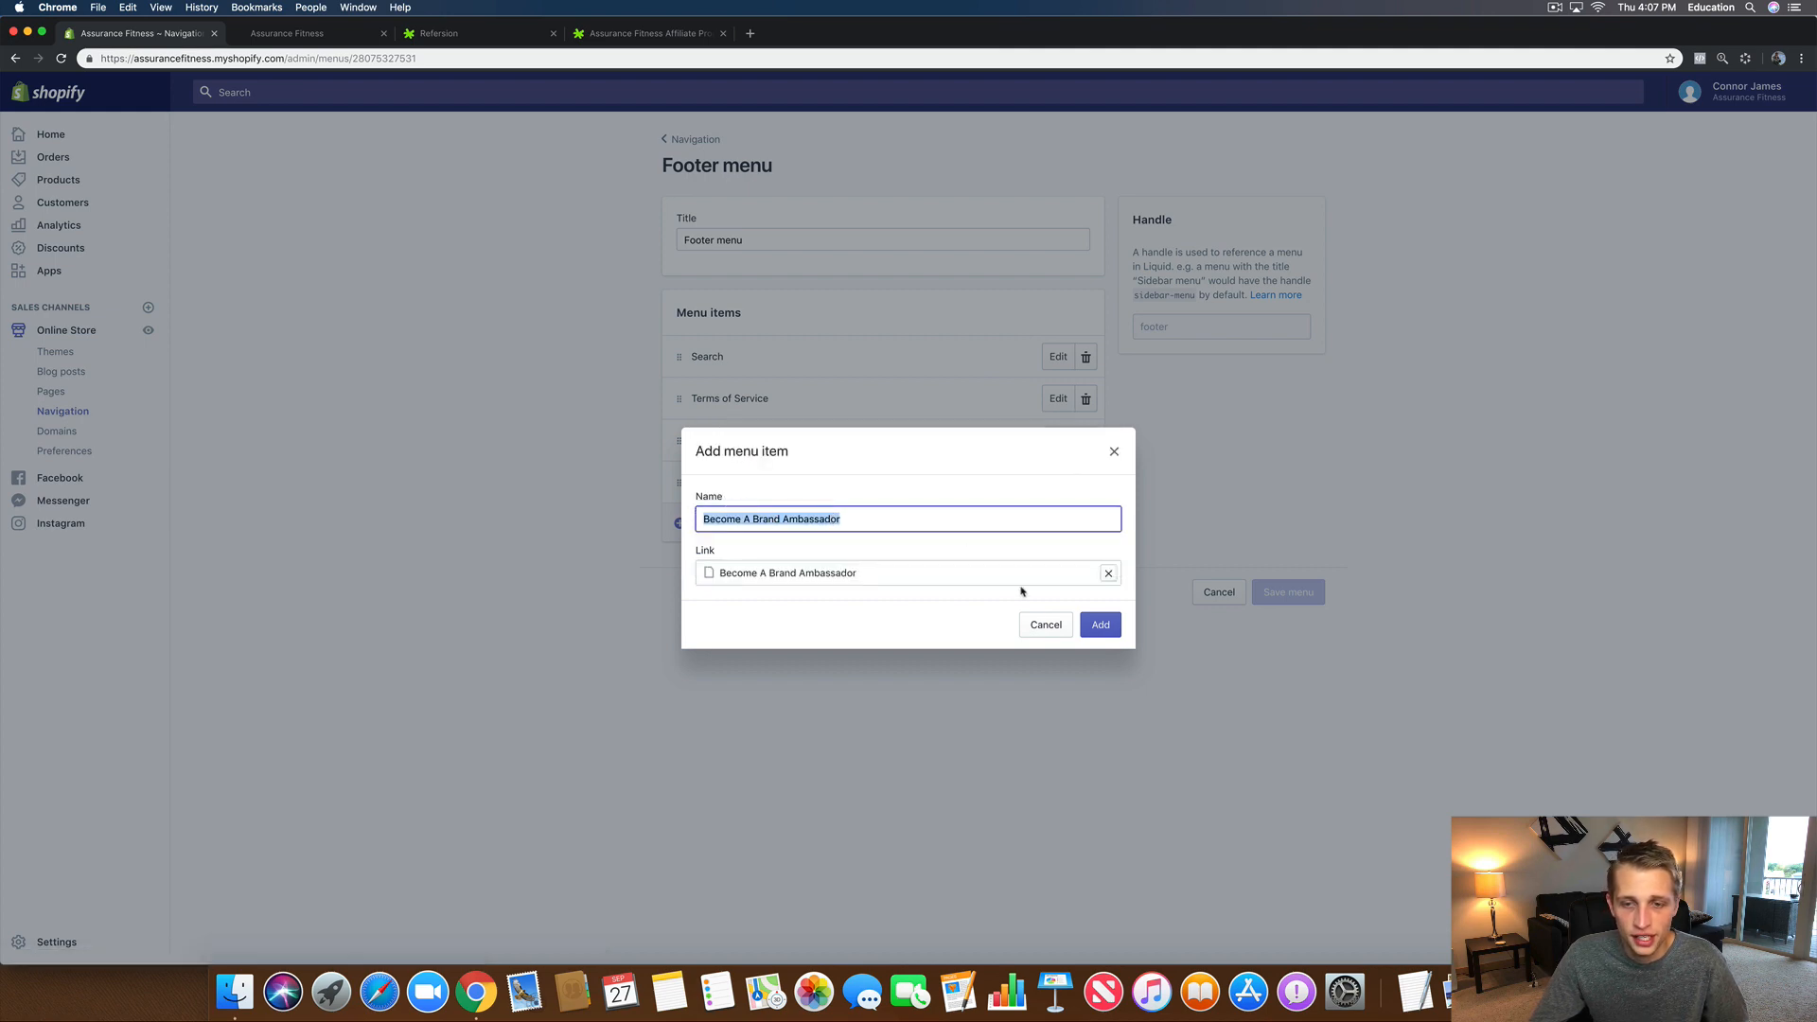
left_click(1101, 624)
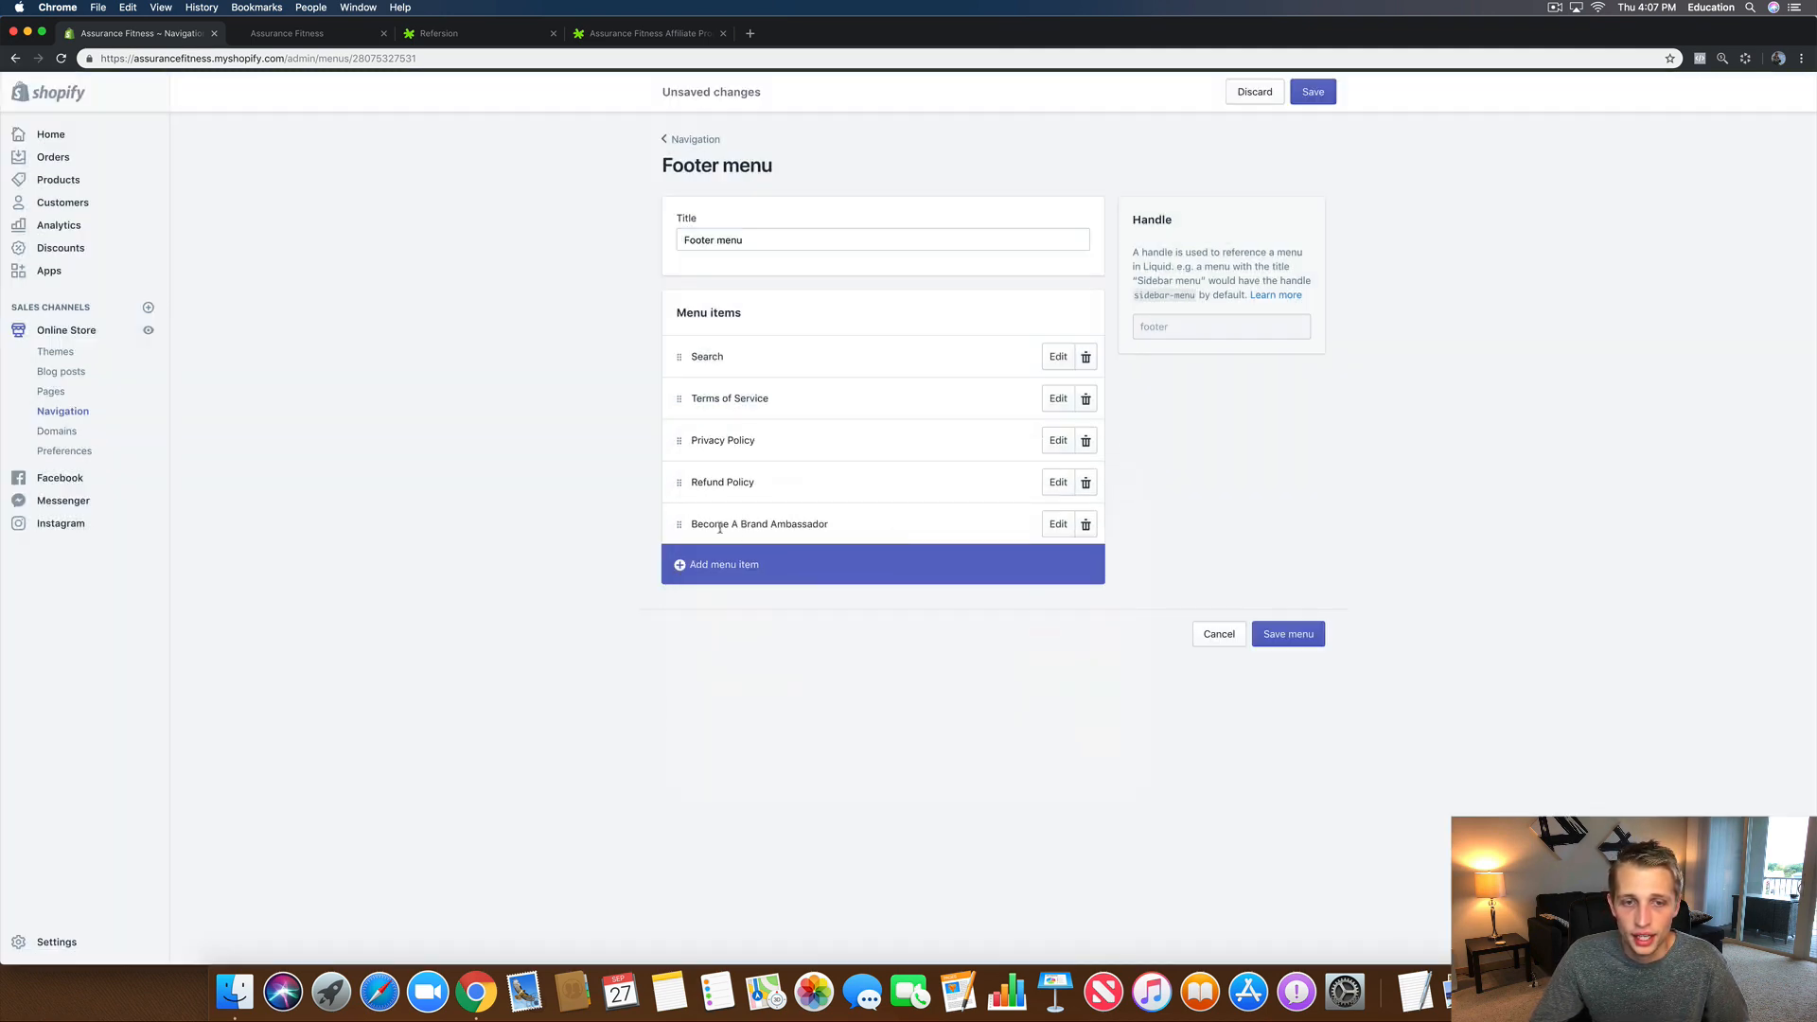
left_click_drag(684, 530, 675, 339)
left_click(1312, 93)
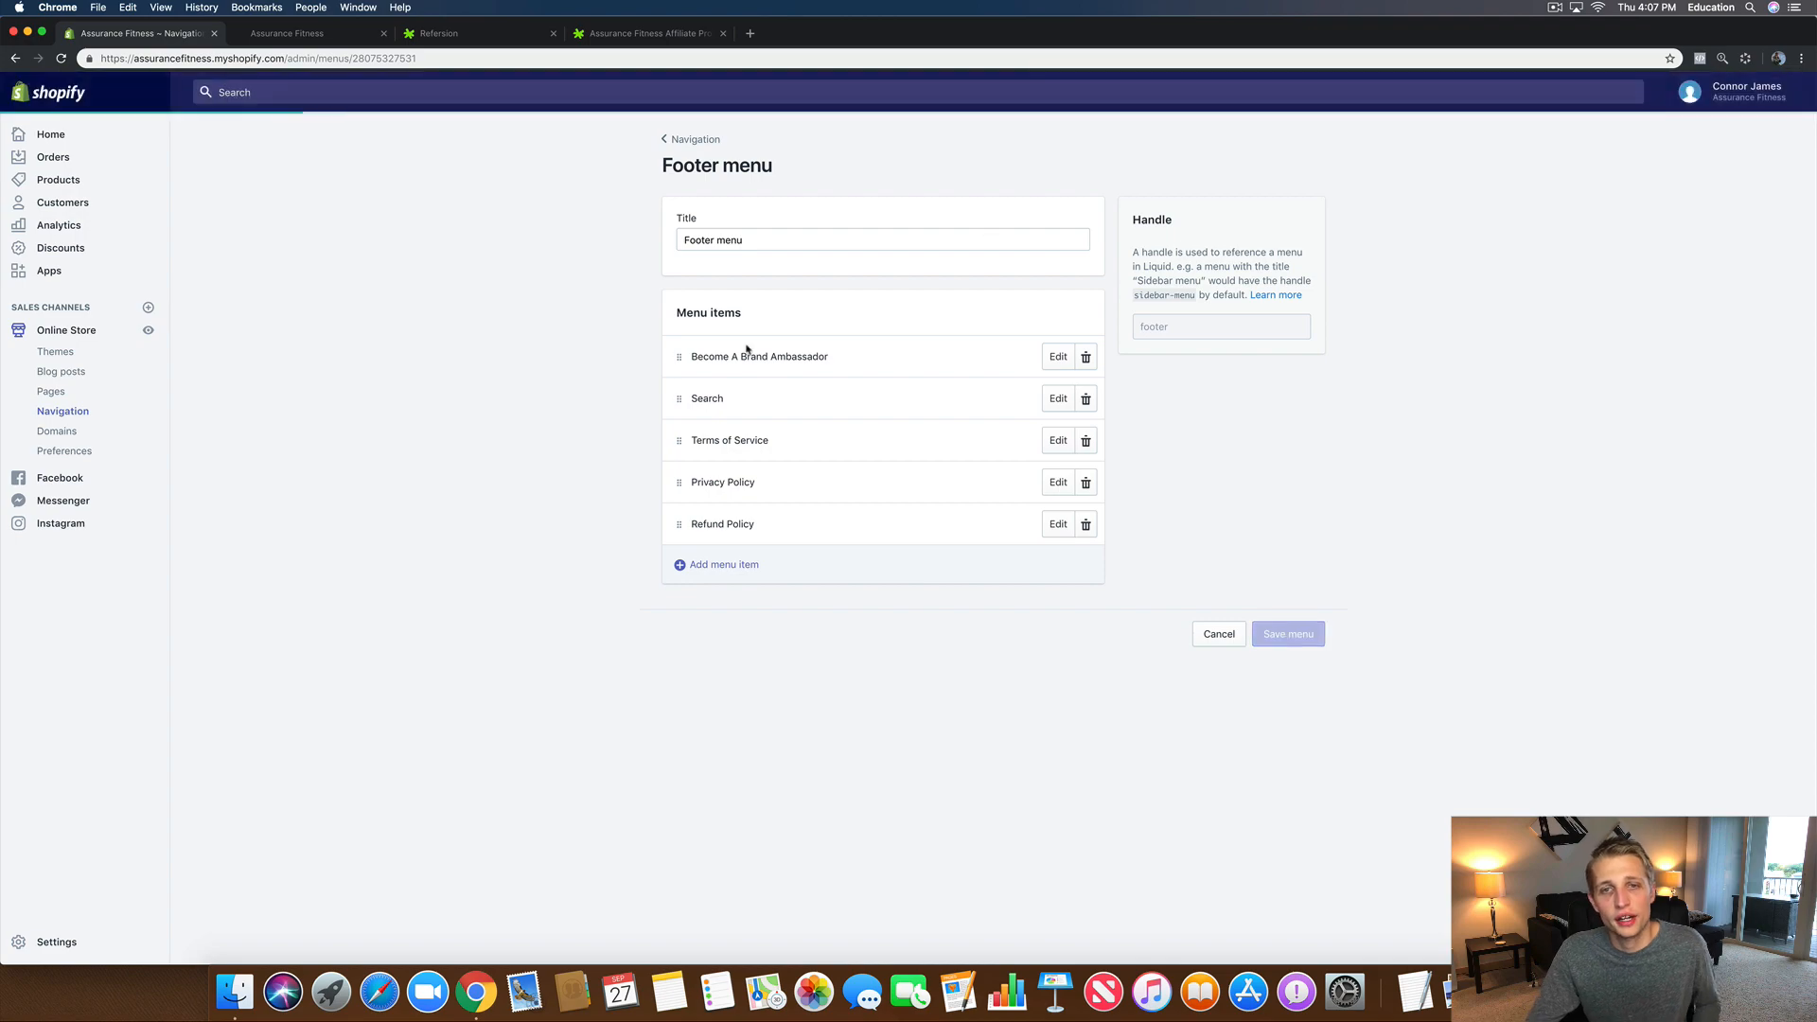
Step: Reload the storefront and follow the footer's Become A Brand Ambassador link
left_click(285, 35)
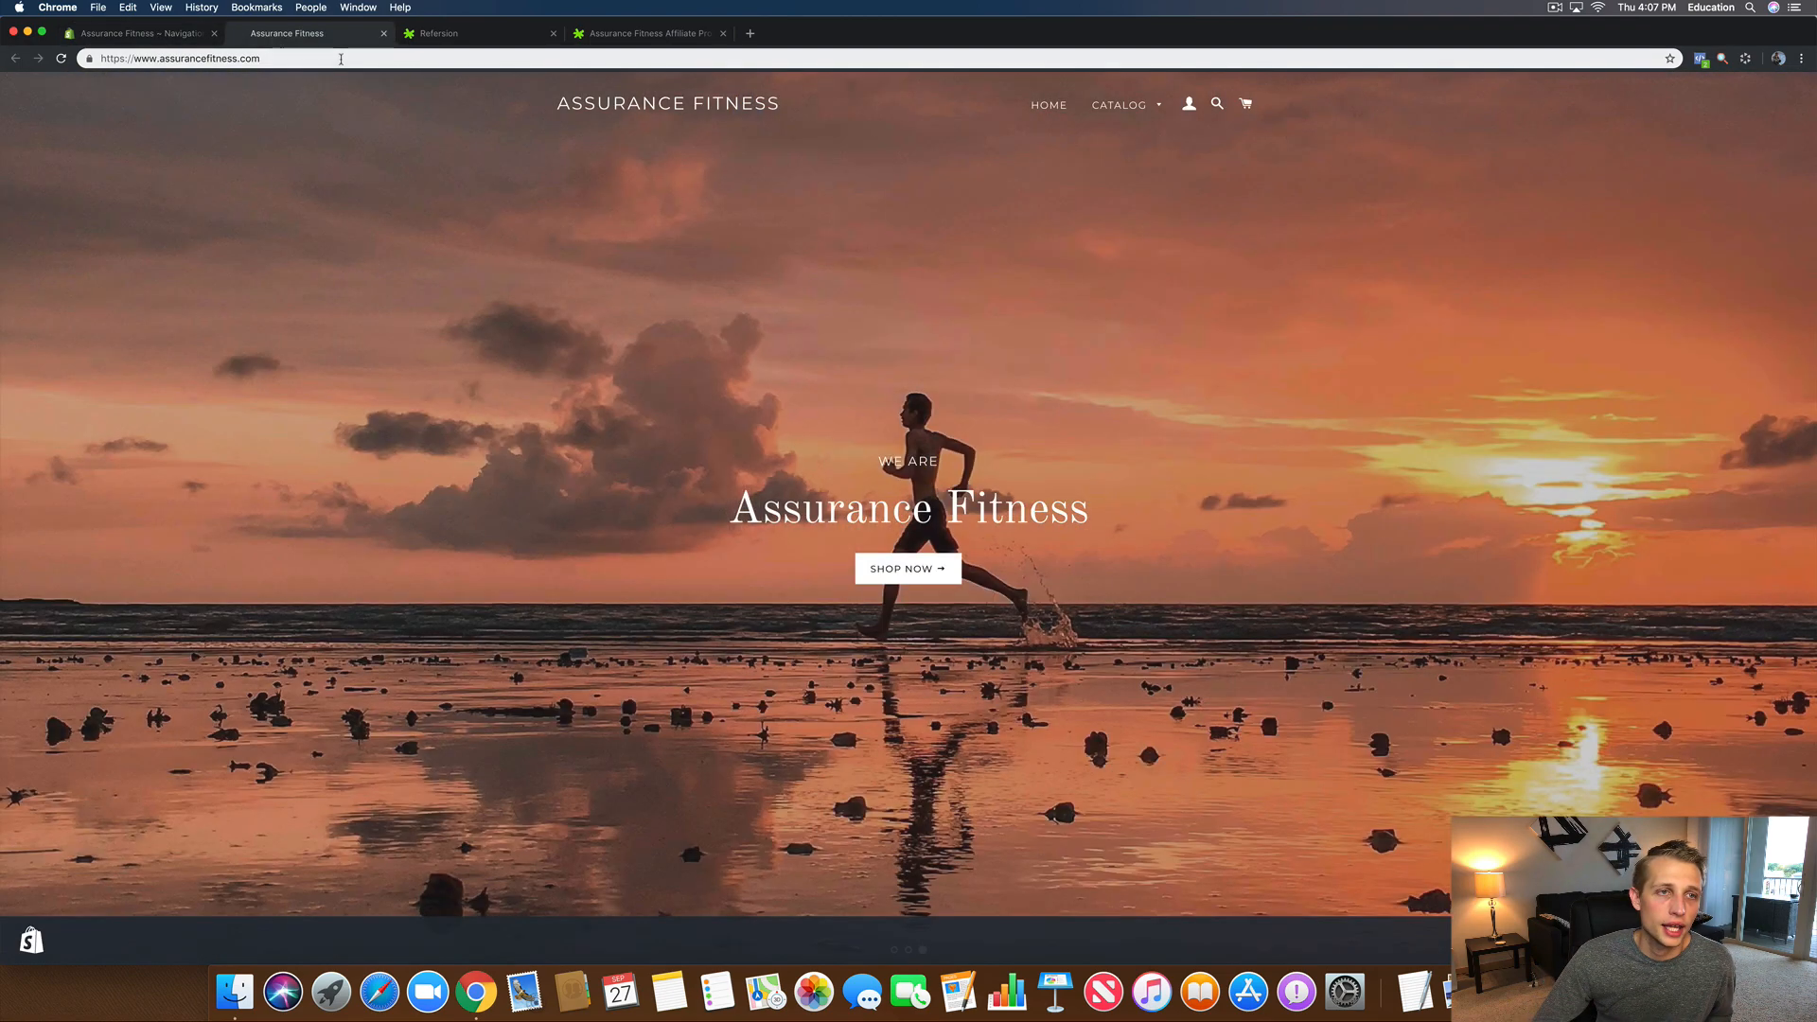
left_click(341, 59)
key("Return")
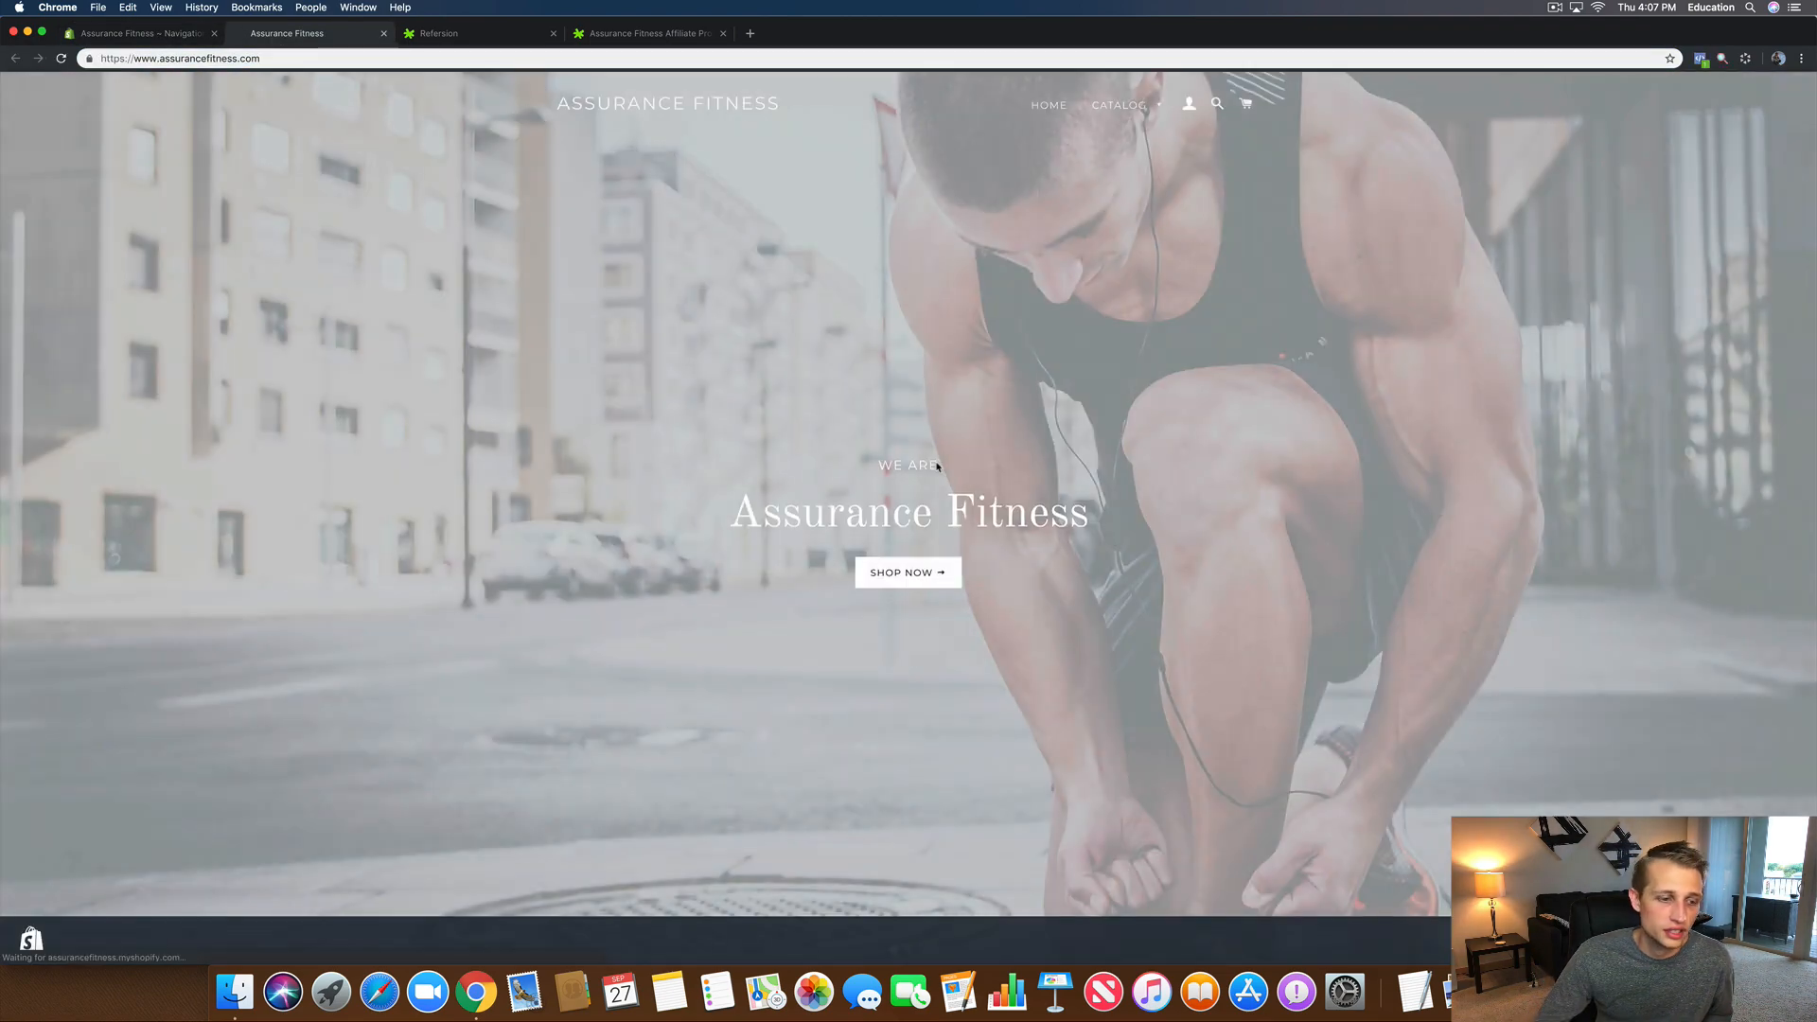
scroll(937, 466, "down", 10)
scroll(937, 466, "down", 20)
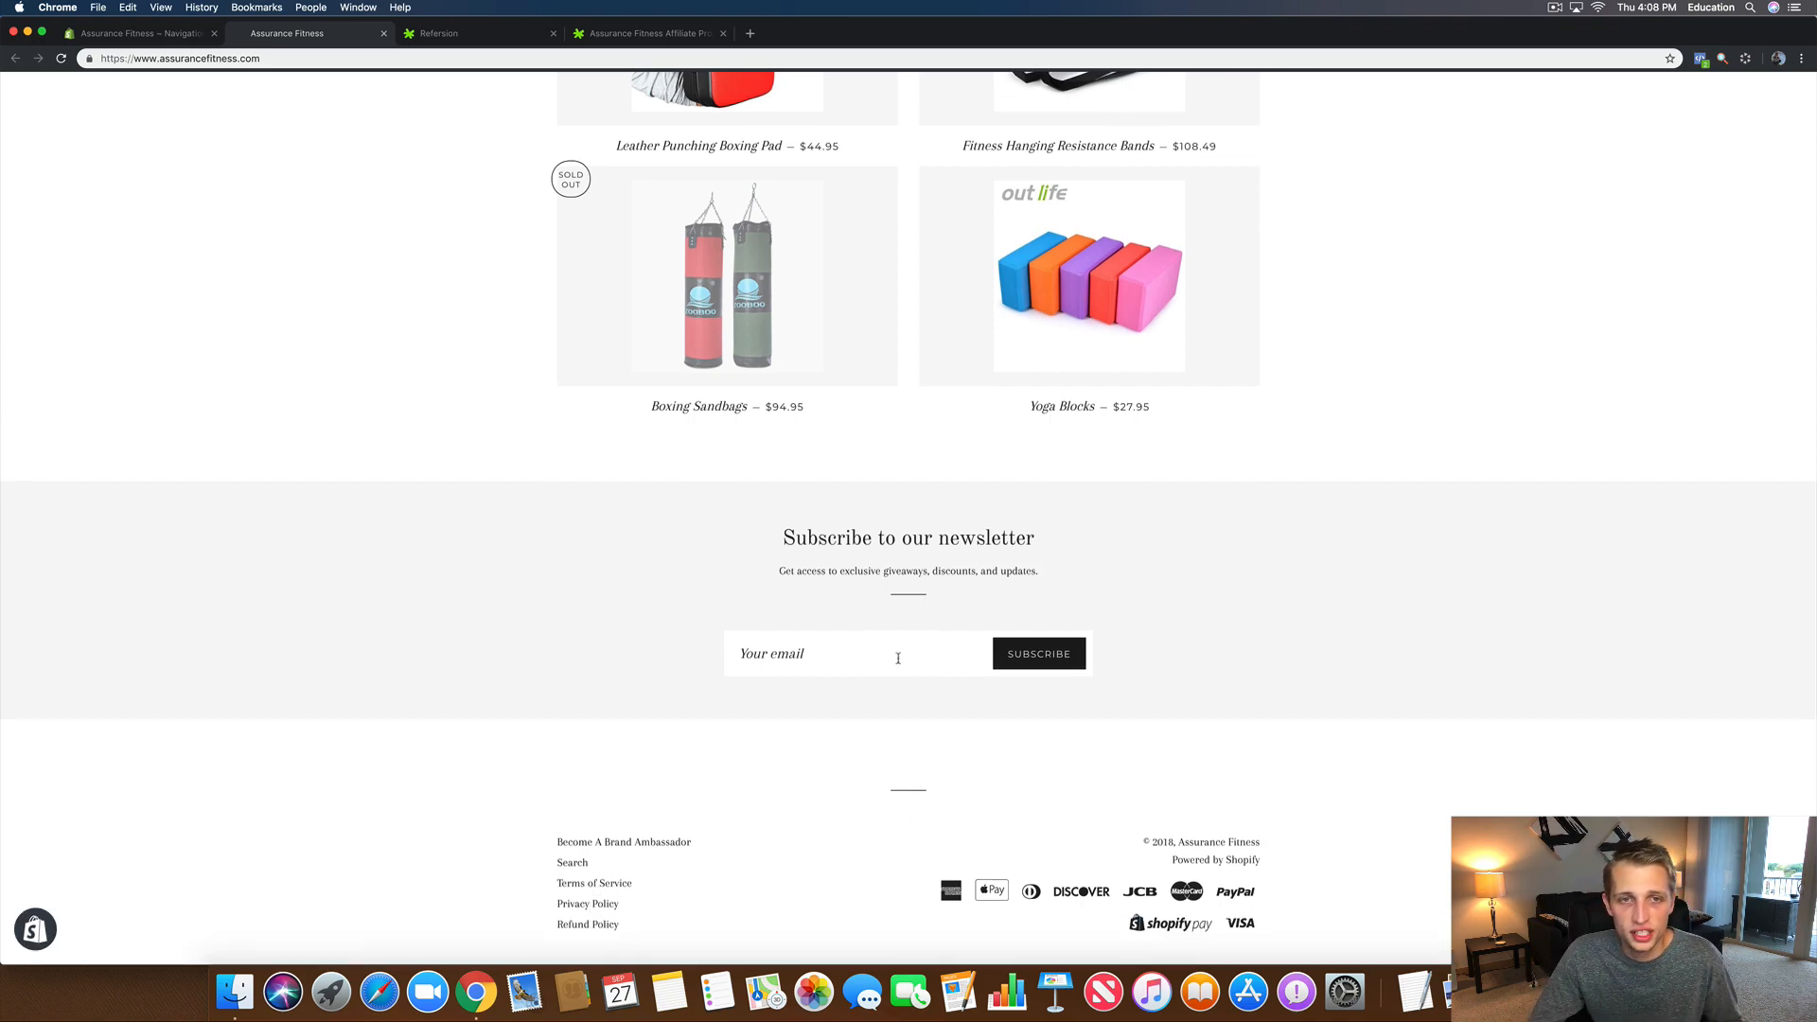
scroll(898, 658, "up", 10)
scroll(862, 700, "down", 8)
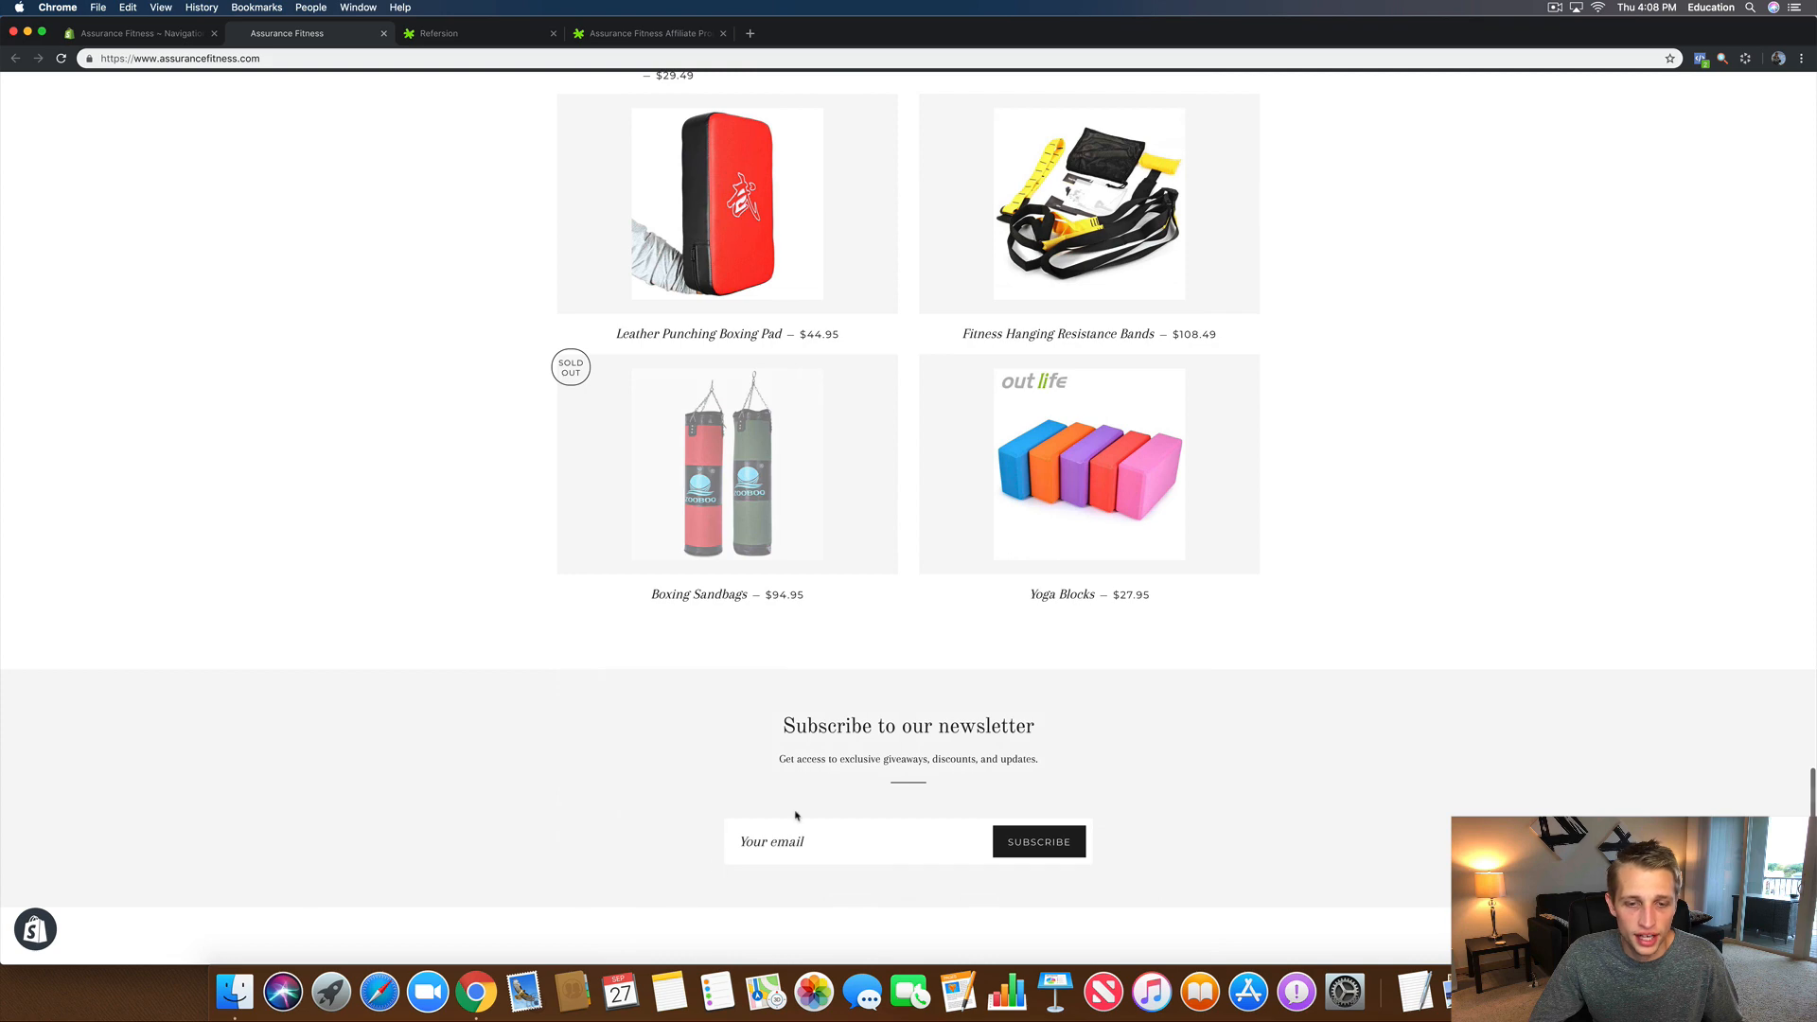
scroll(795, 815, "down", 3)
left_click(616, 839)
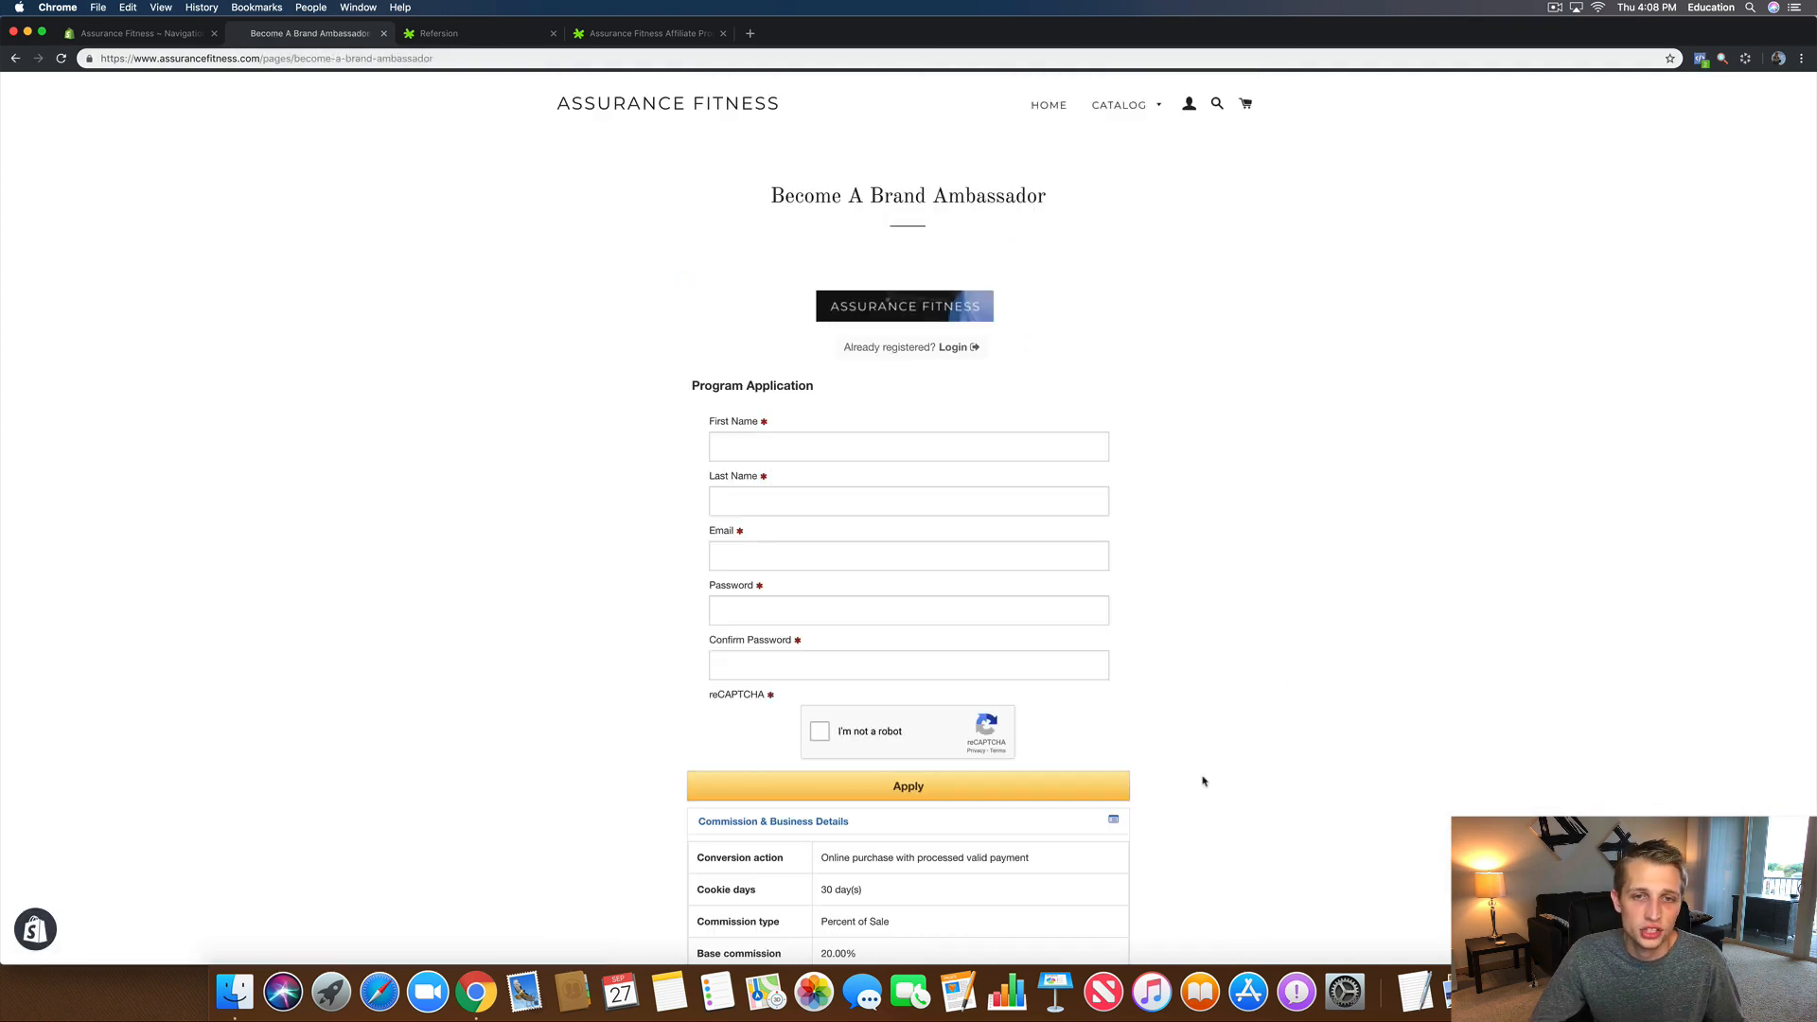
Step: Inspect the embedded application form, including its affiliate login link and reCAPTCHA, then switch to the program application tab
left_click(956, 347)
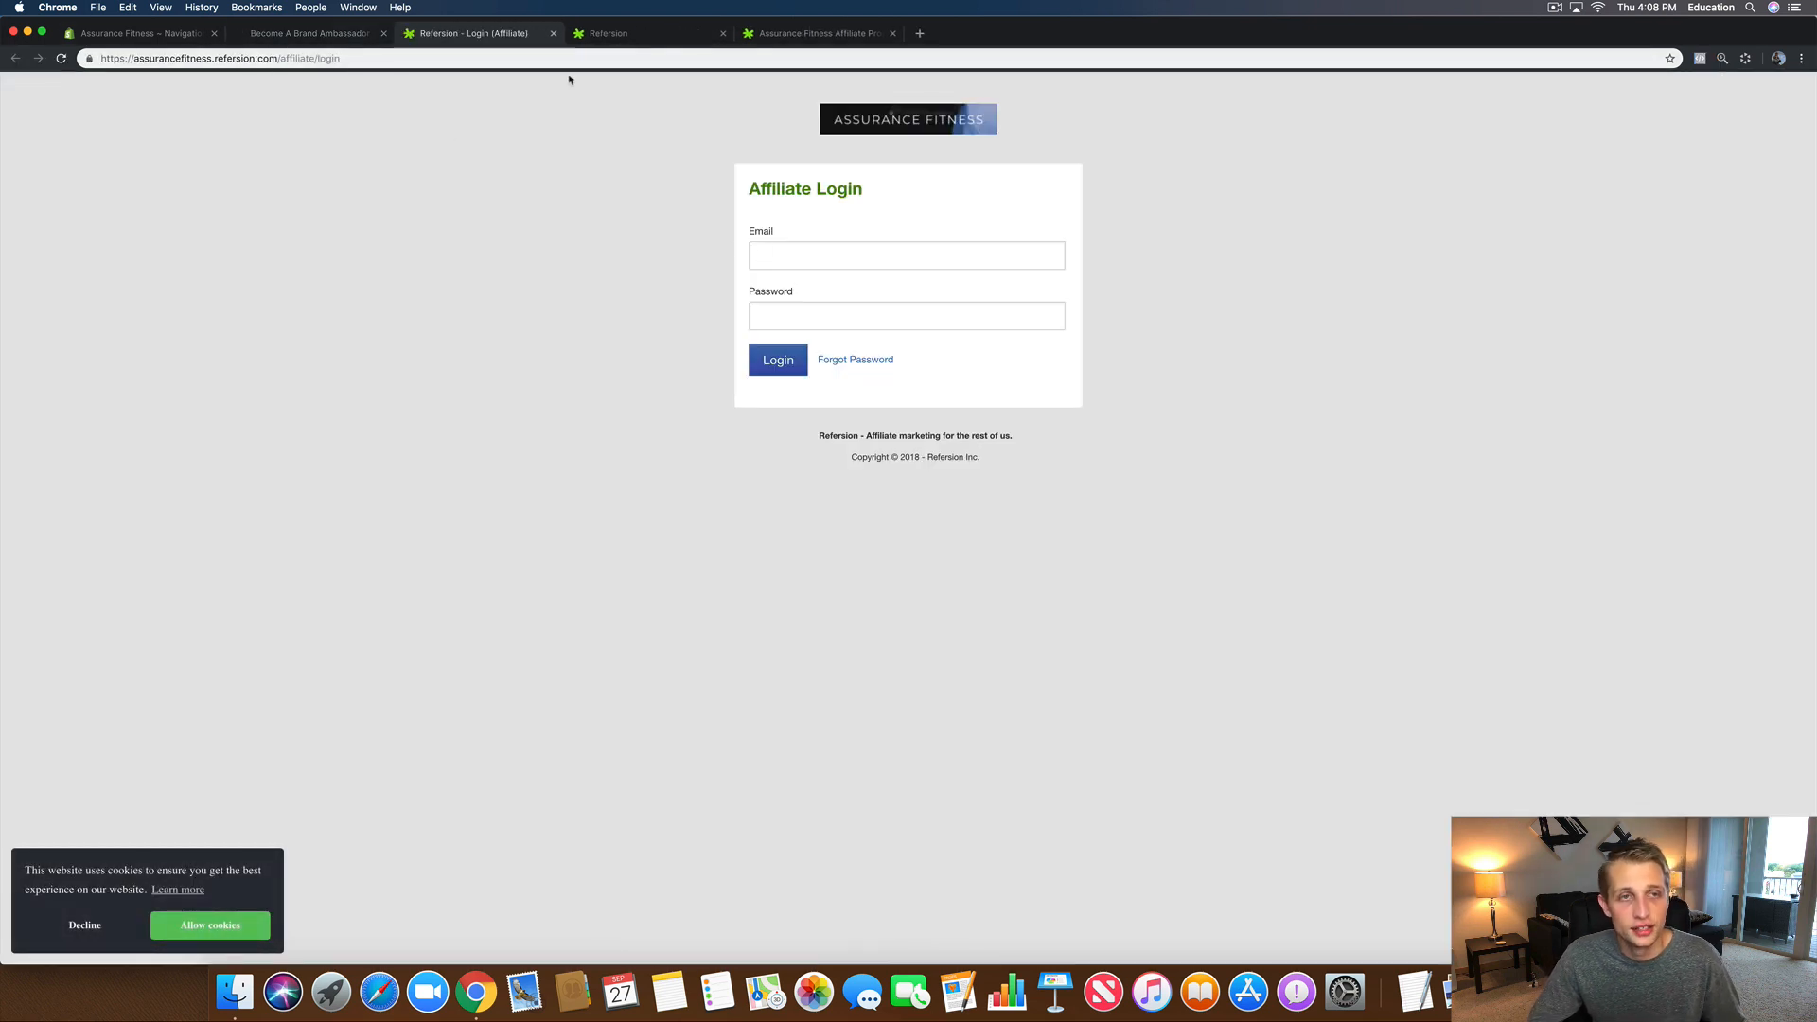
left_click(555, 34)
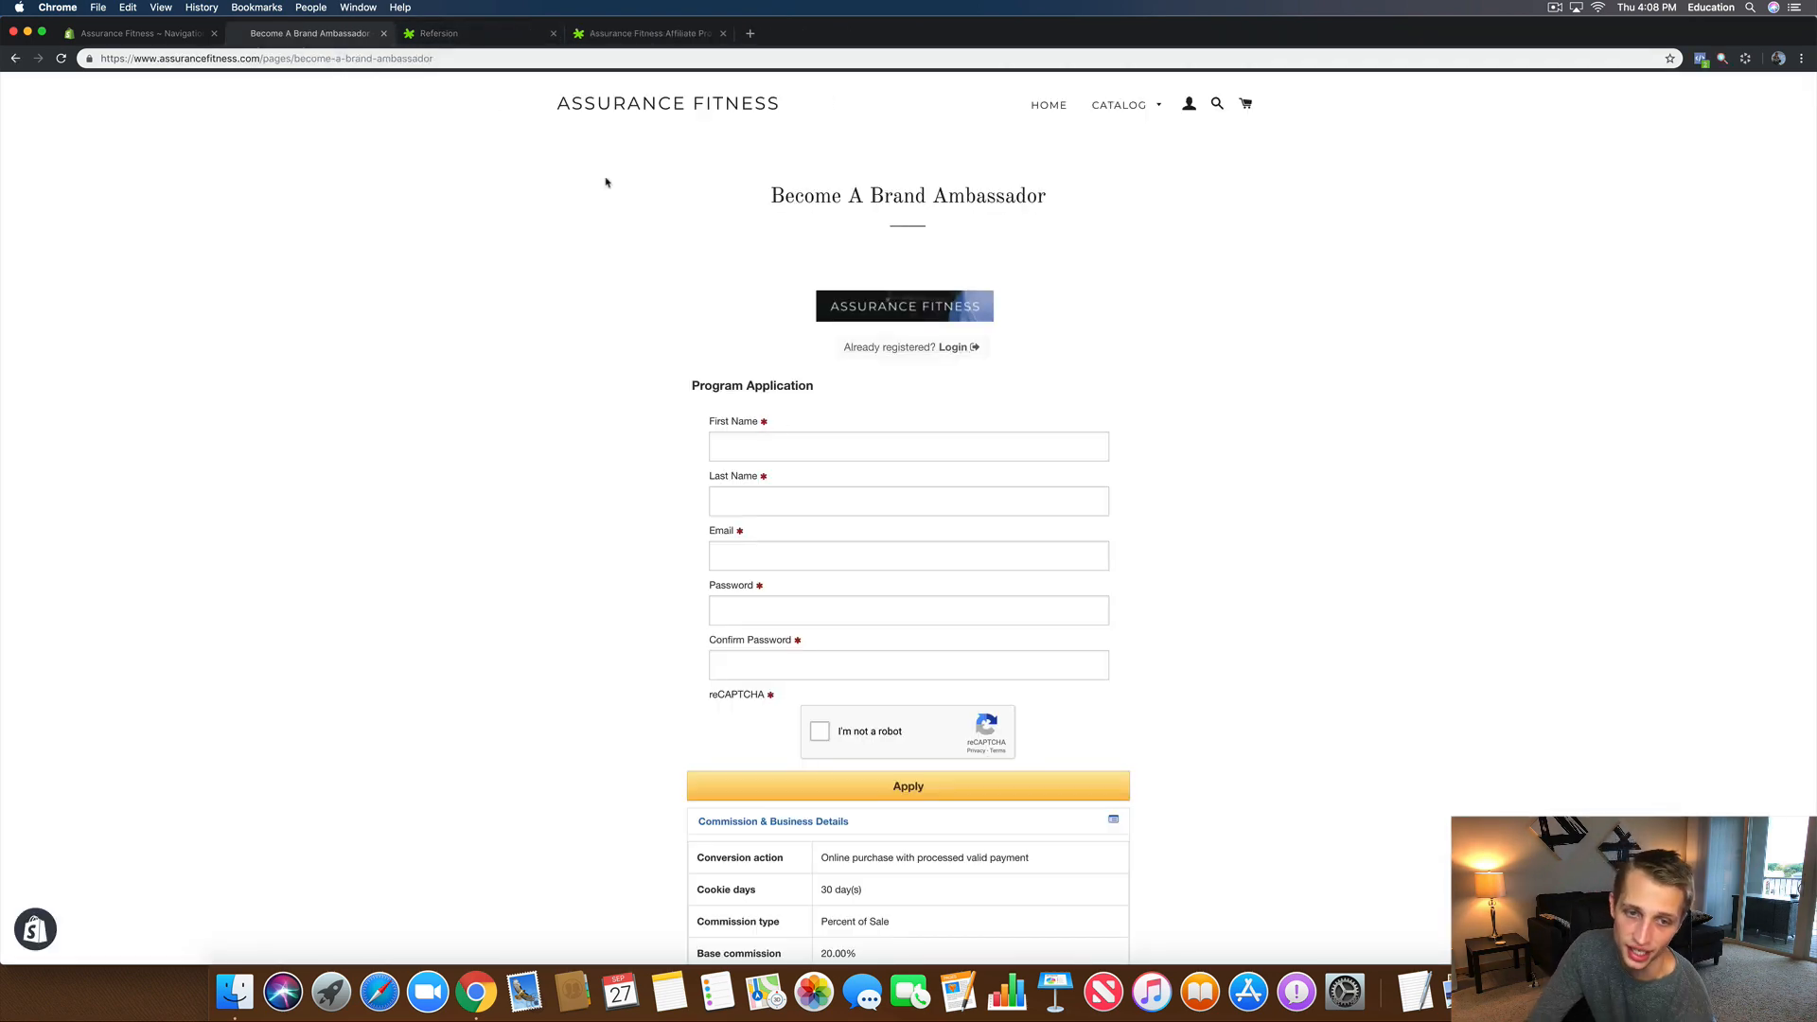
scroll(886, 563, "down", 6)
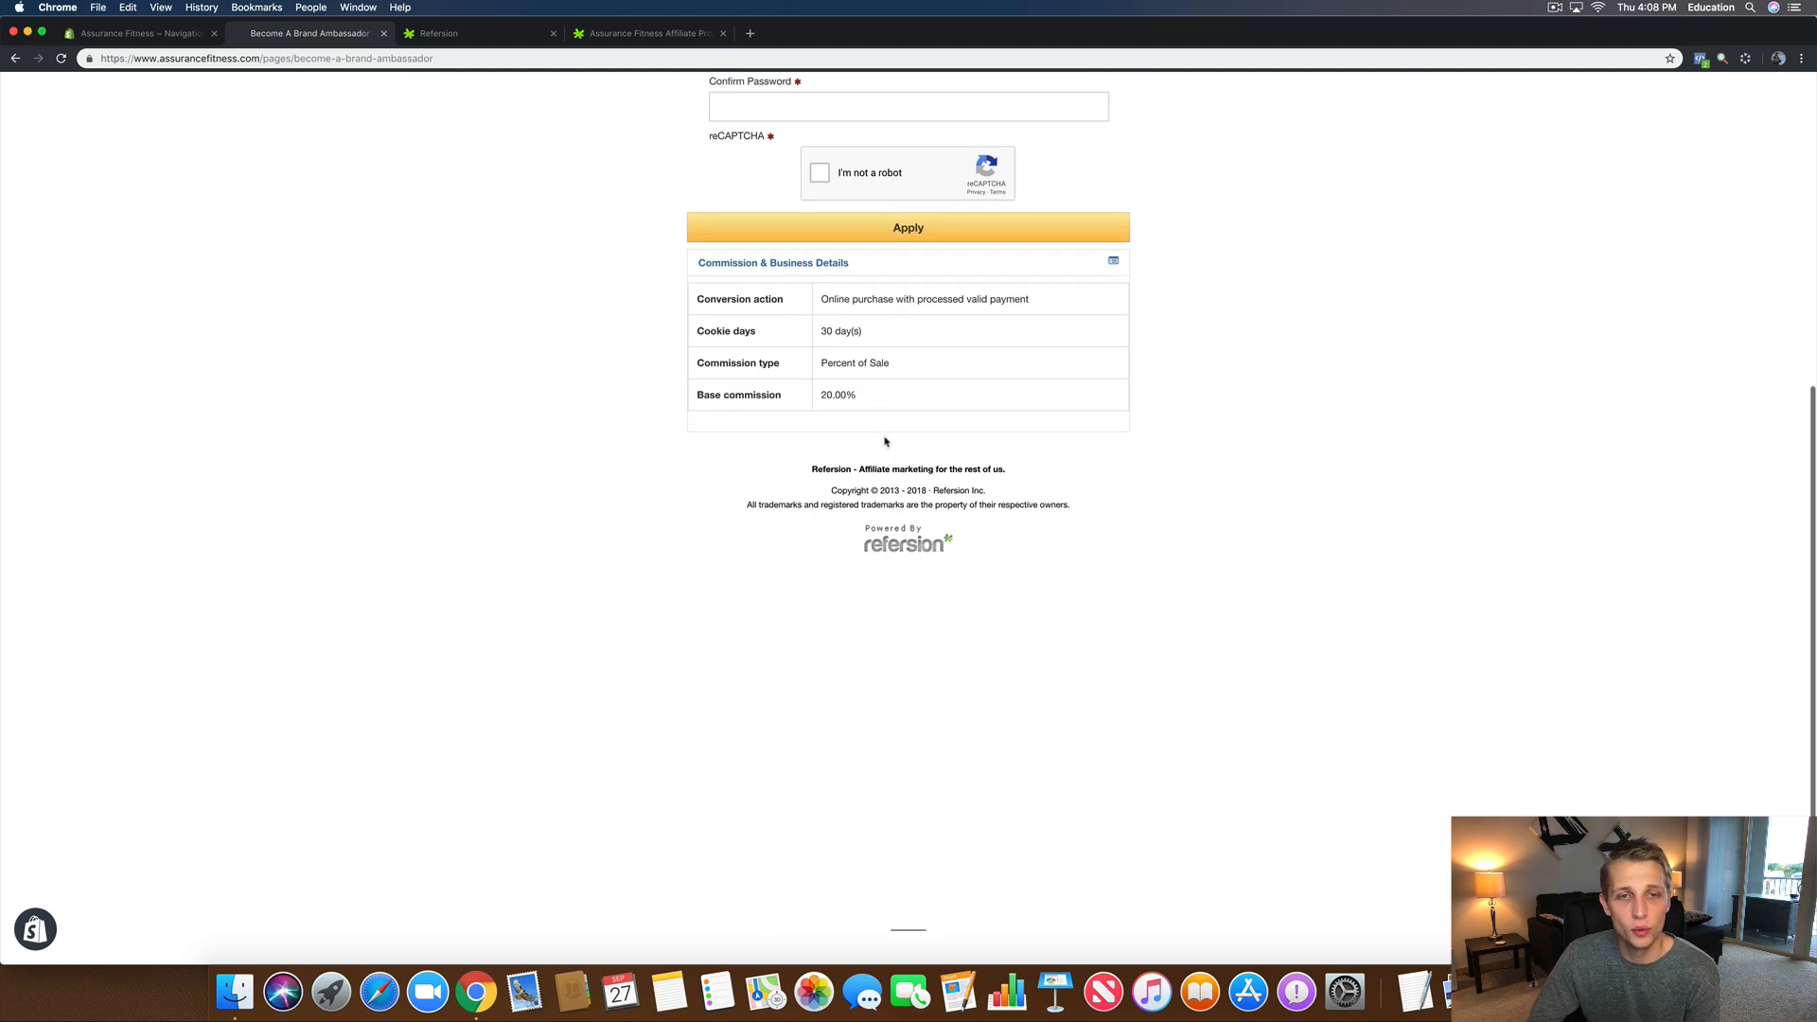
scroll(843, 309, "up", 2)
left_click(793, 282)
left_click(585, 254)
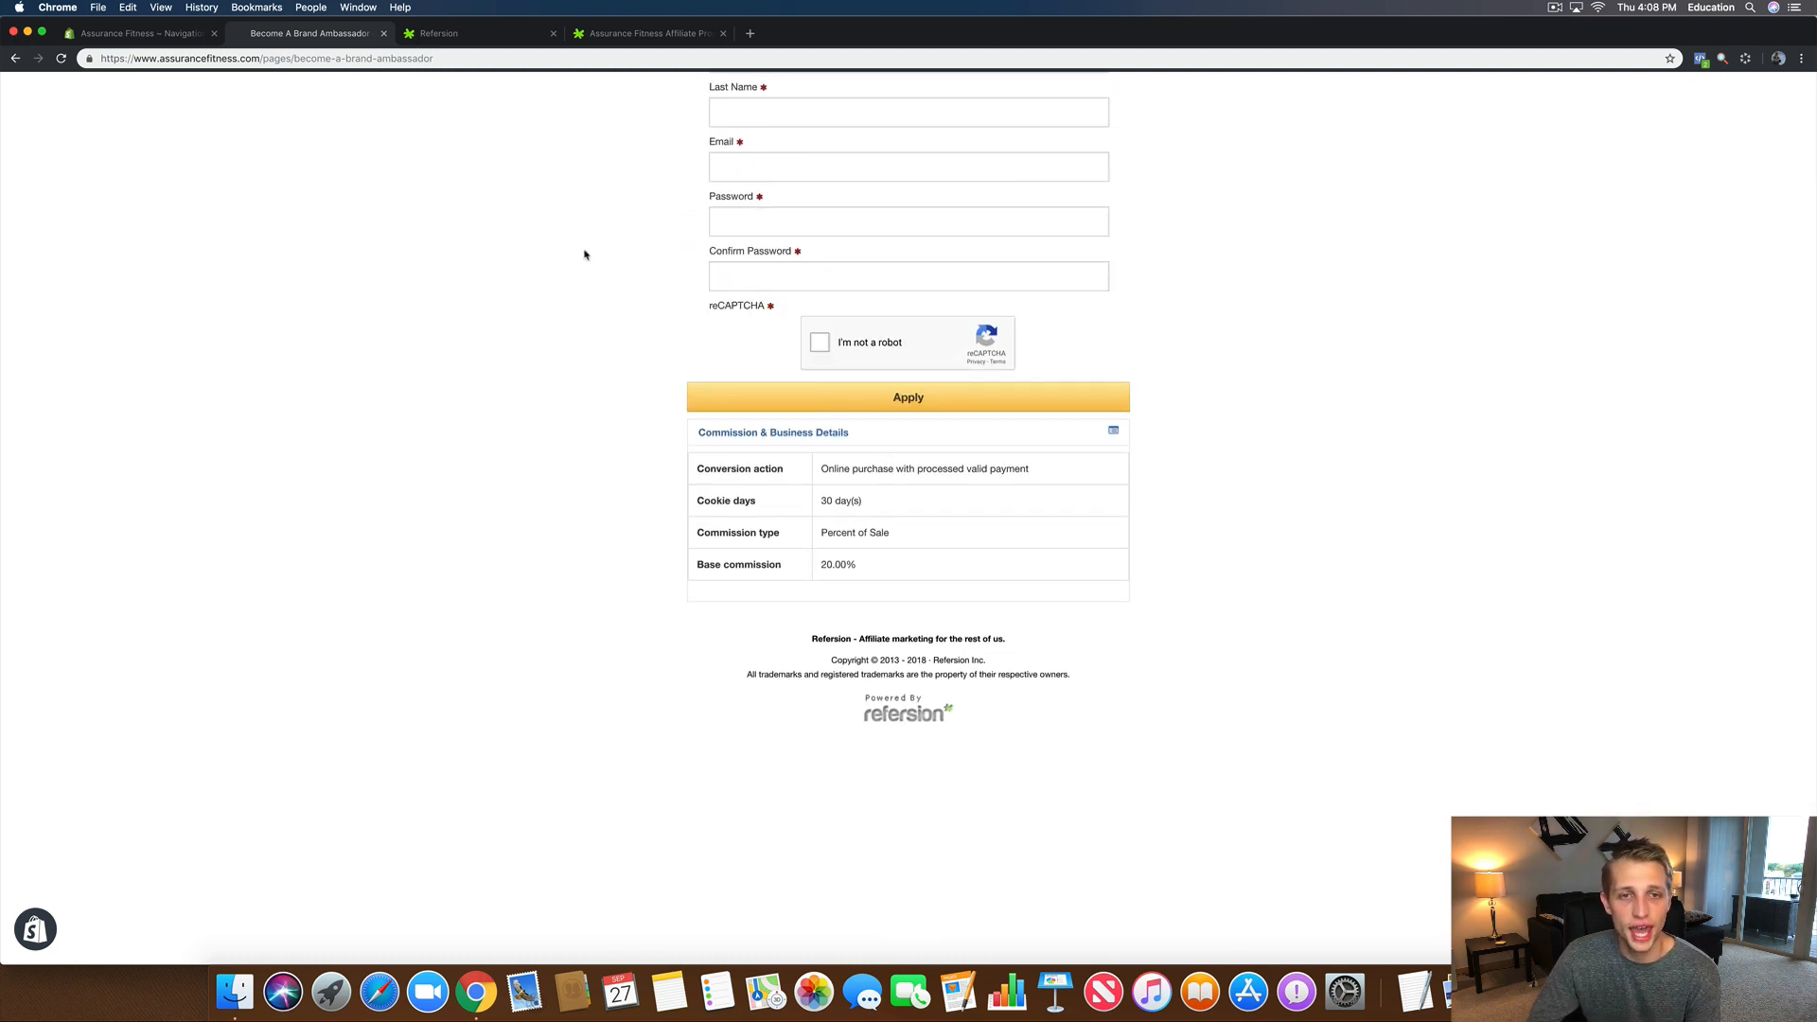
left_click_drag(798, 305, 694, 302)
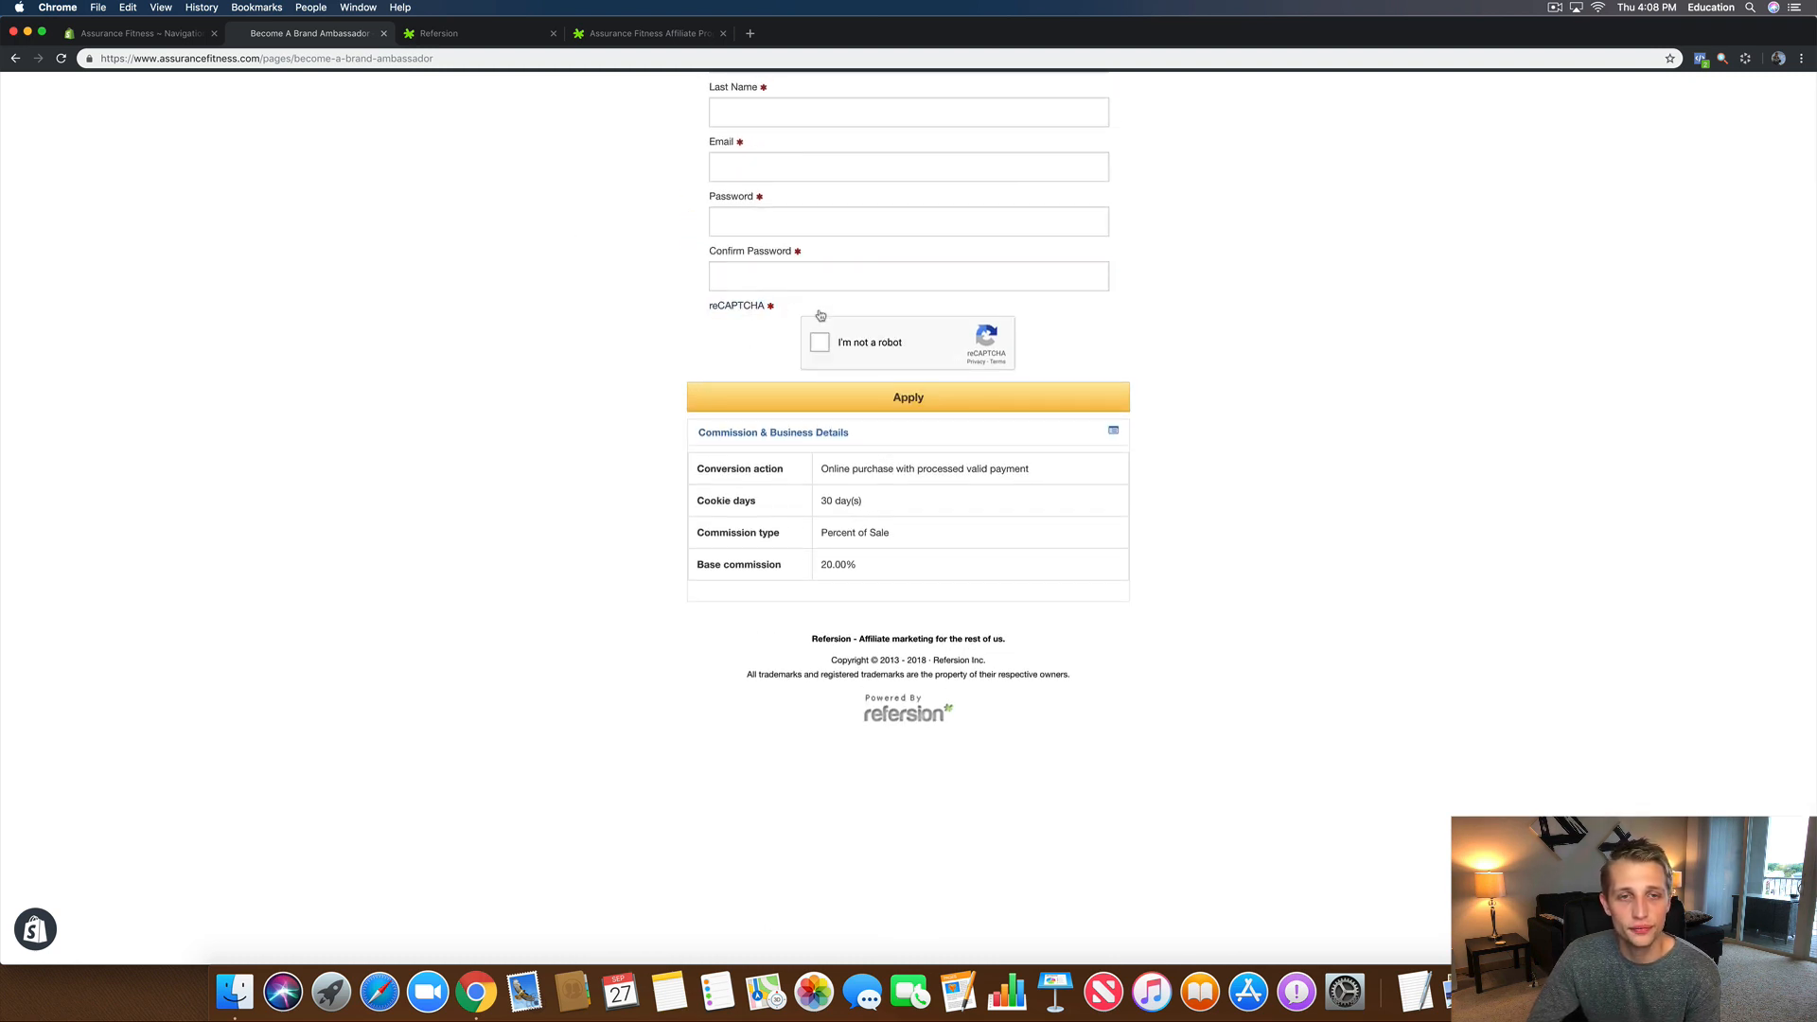
left_click_drag(821, 315, 705, 299)
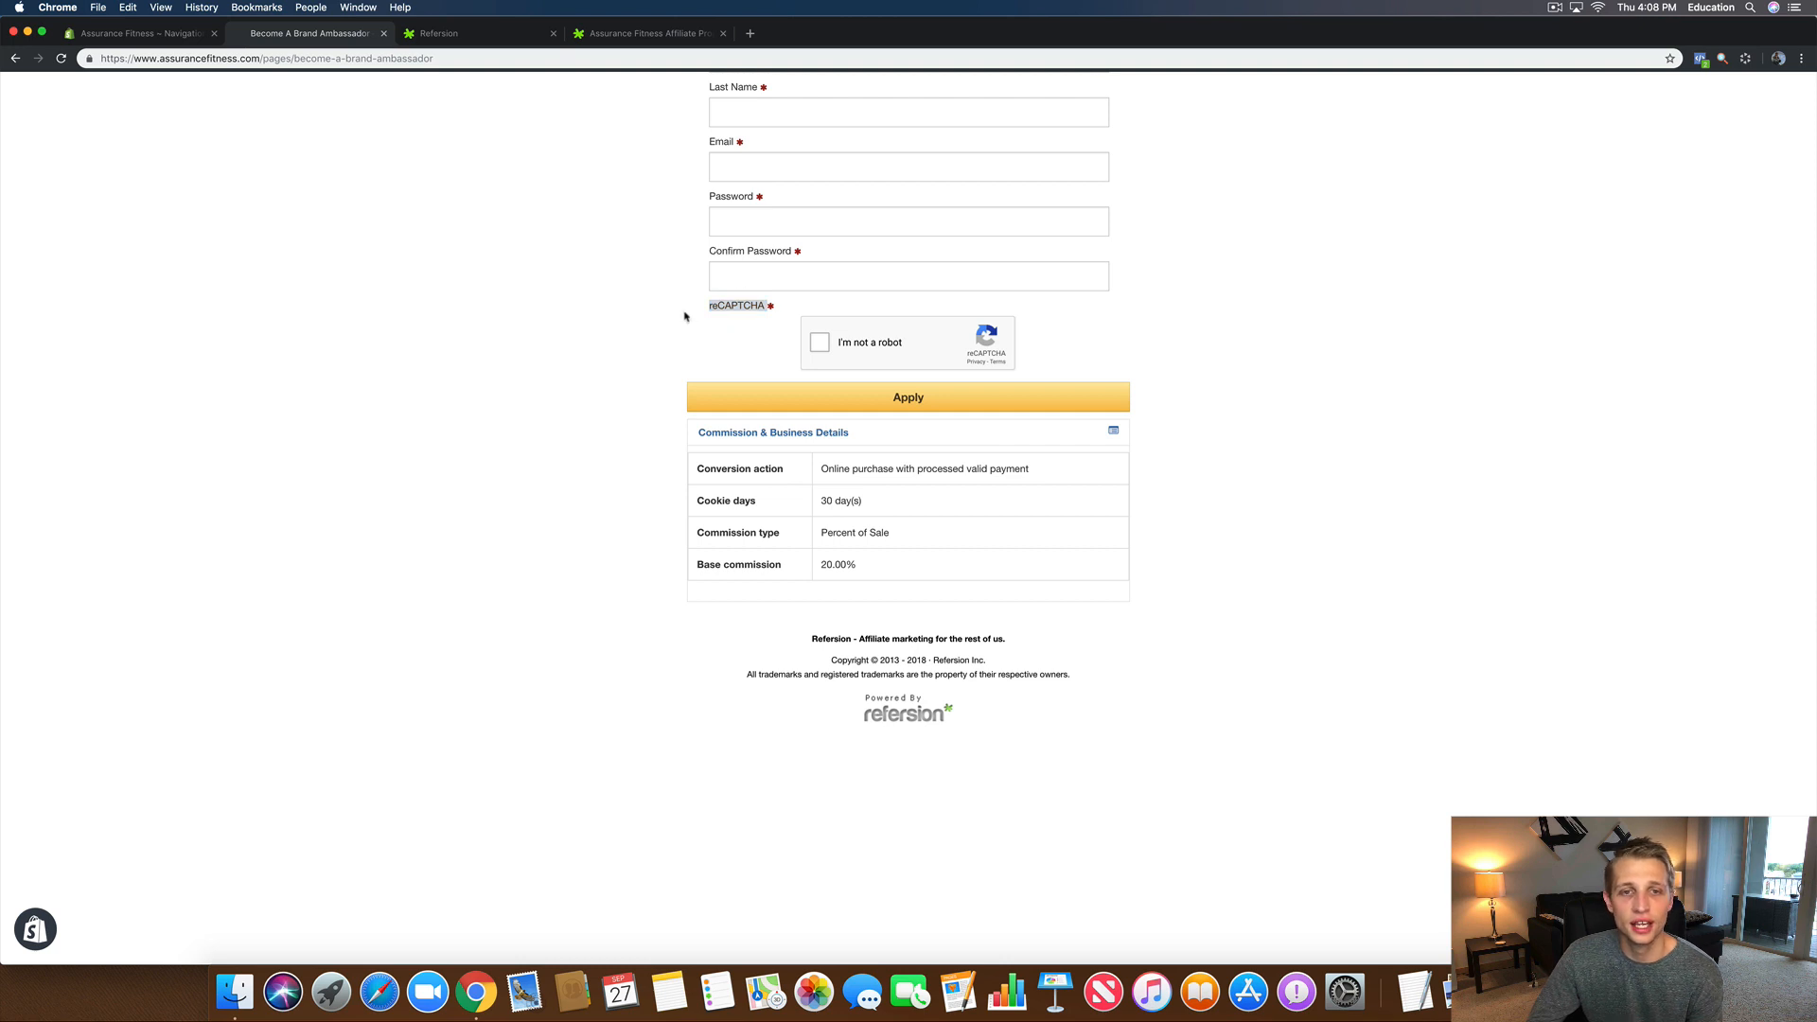
left_click(737, 299)
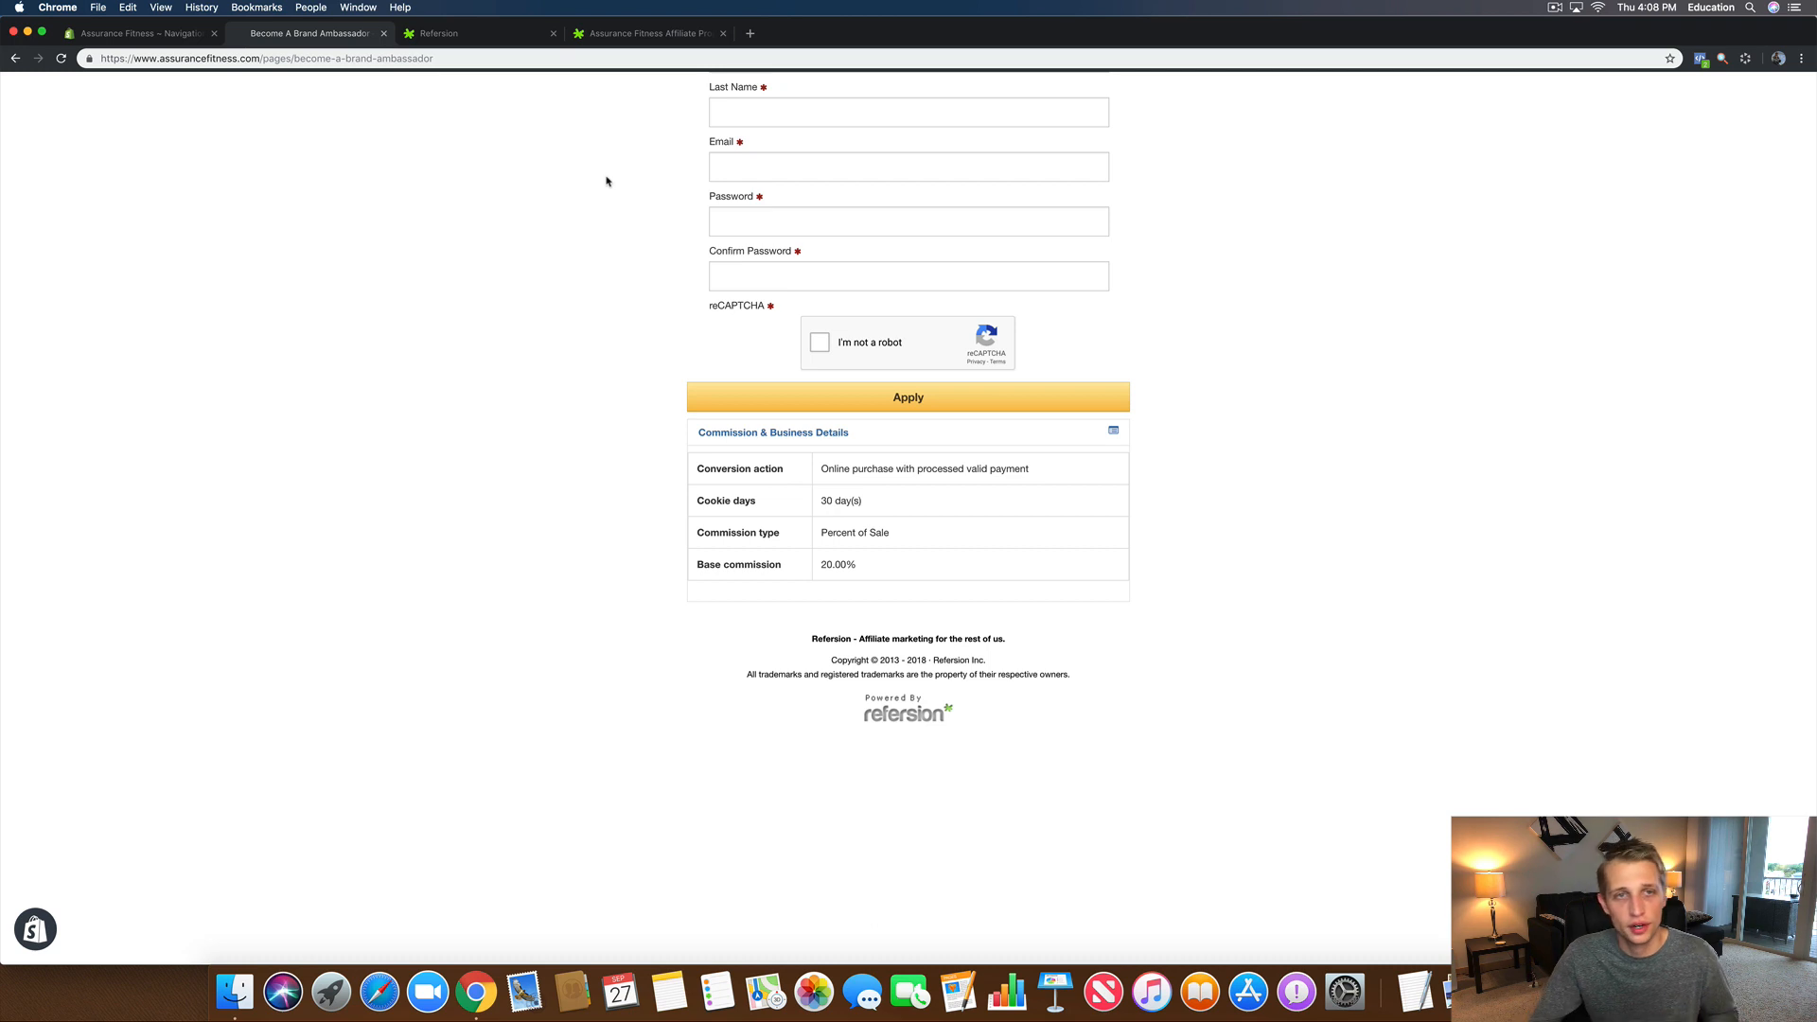
left_click(606, 36)
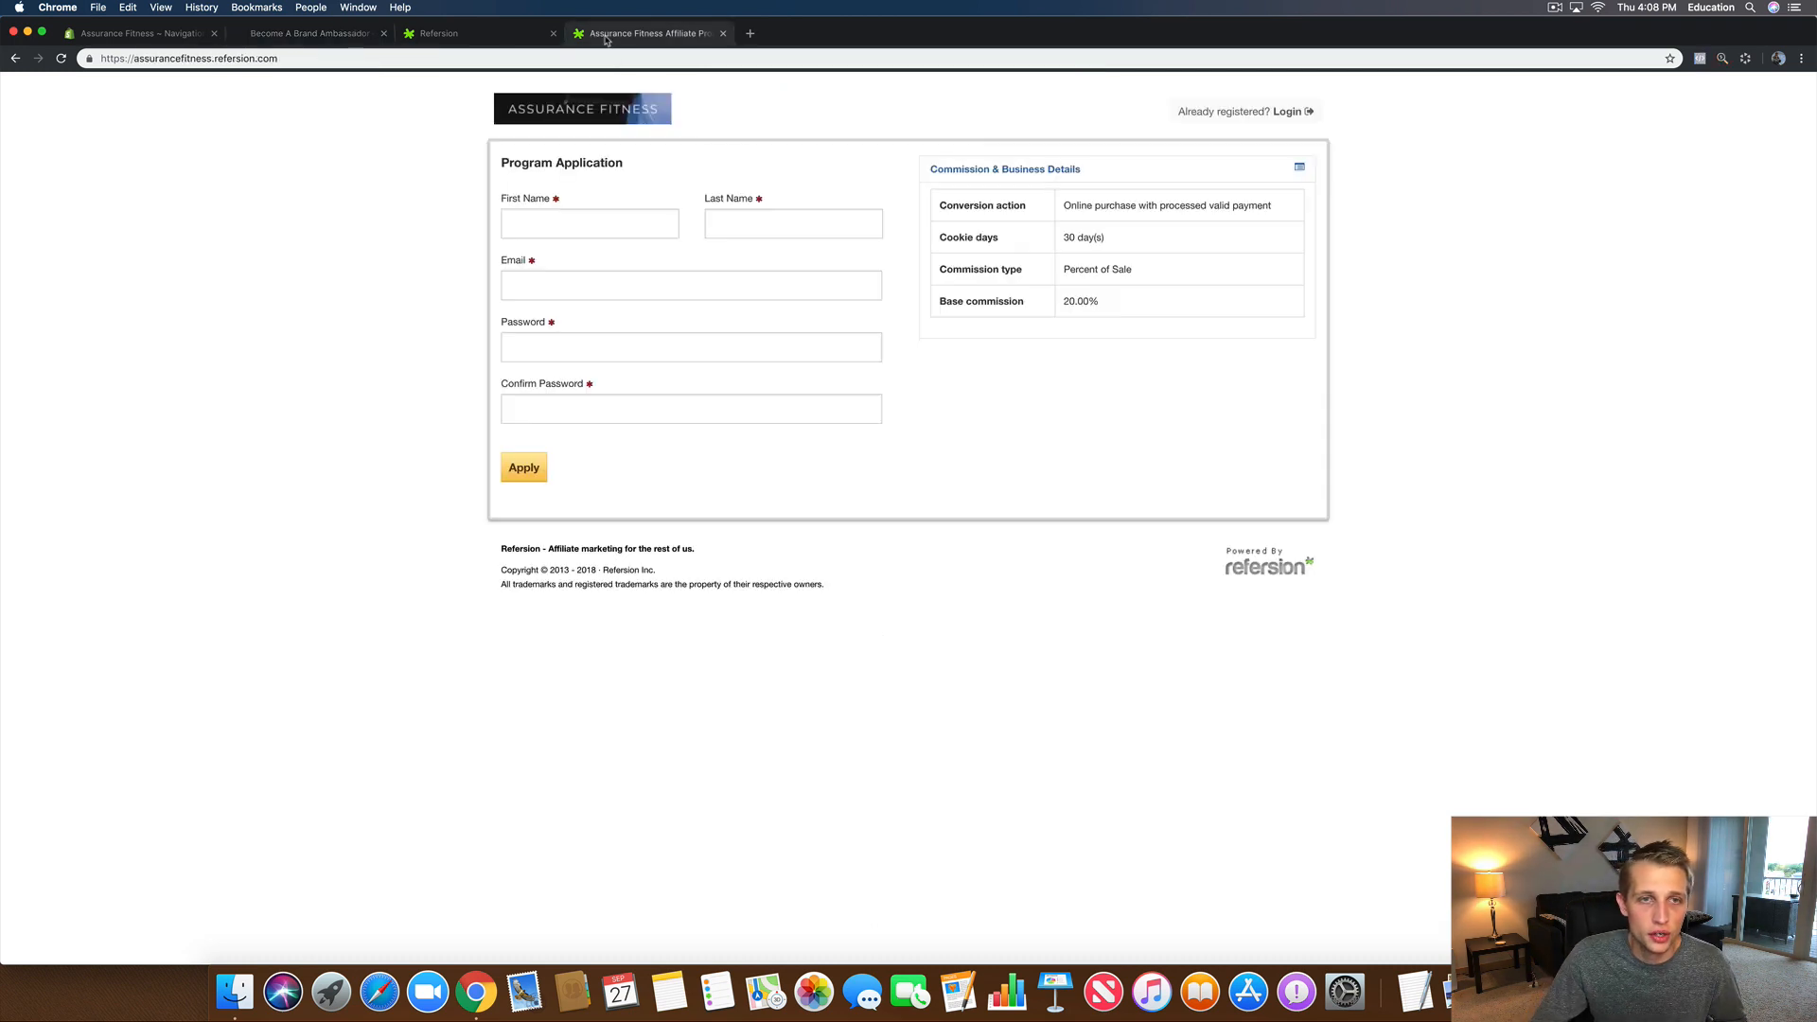
Step: Close the application tab and open Settings > Shopify, where Discount Code Creation is marked premium
left_click(723, 33)
left_click(1589, 413)
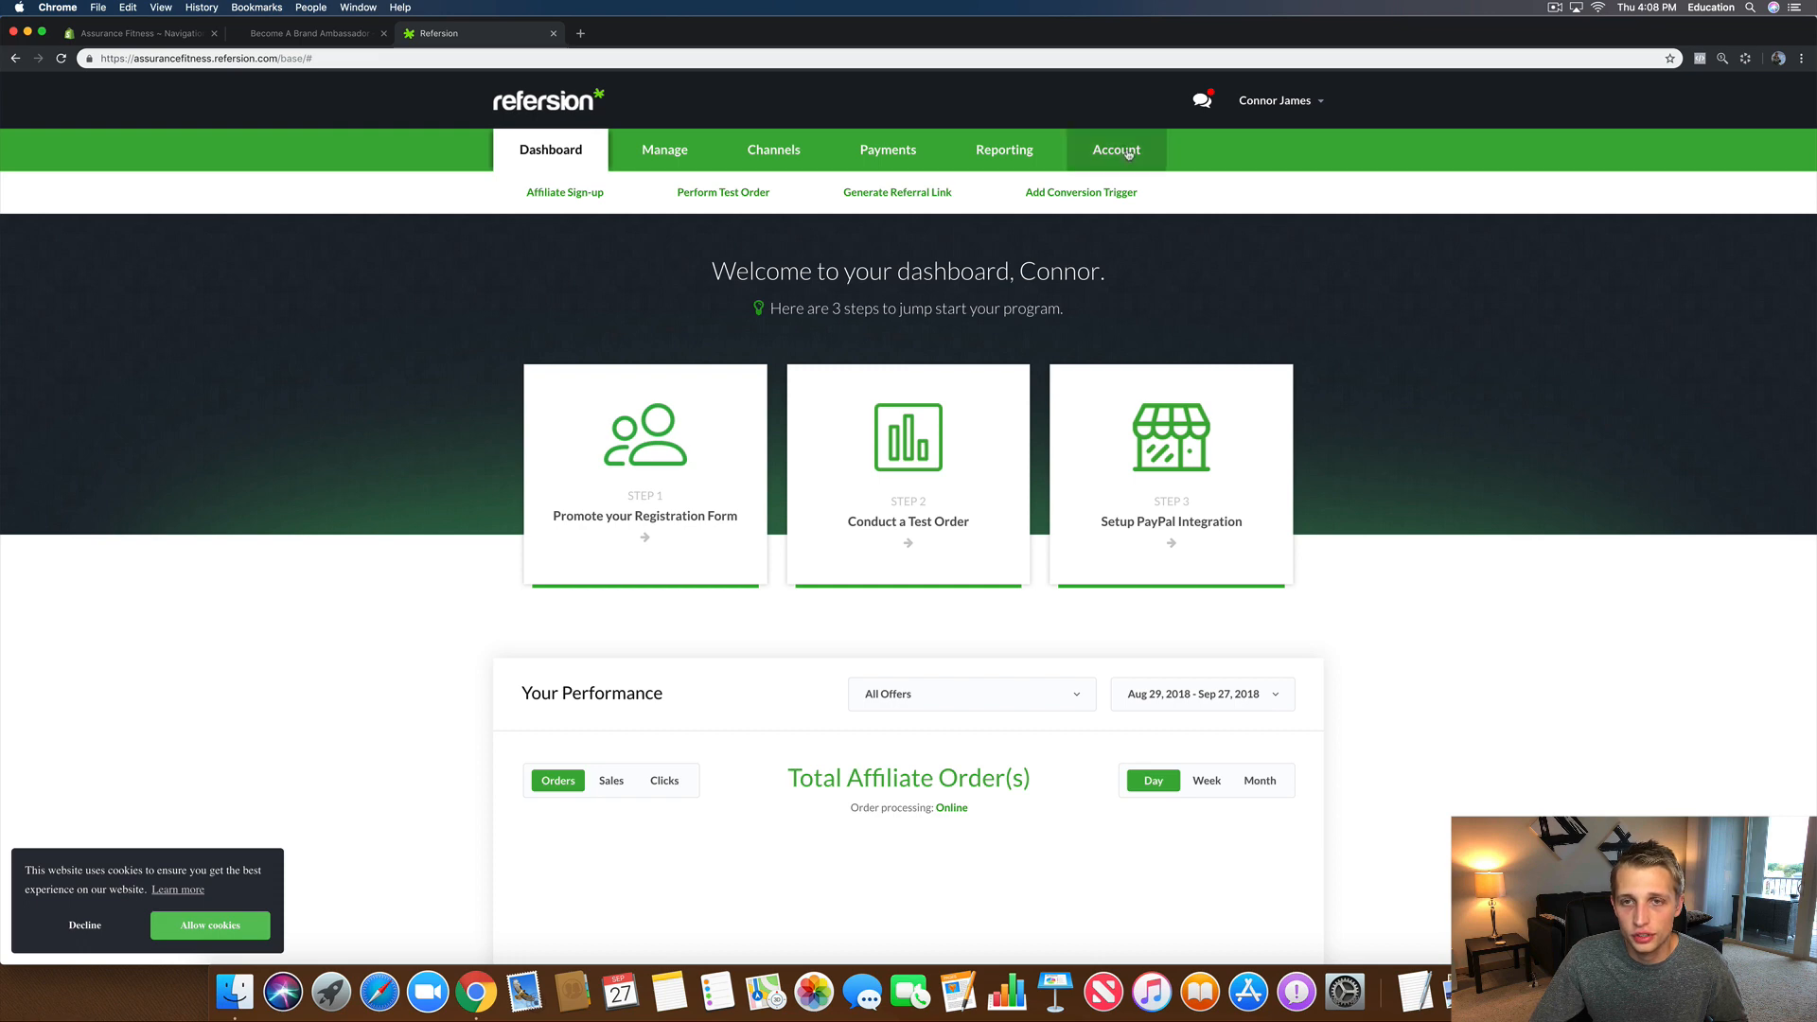
mouse_move(1128, 155)
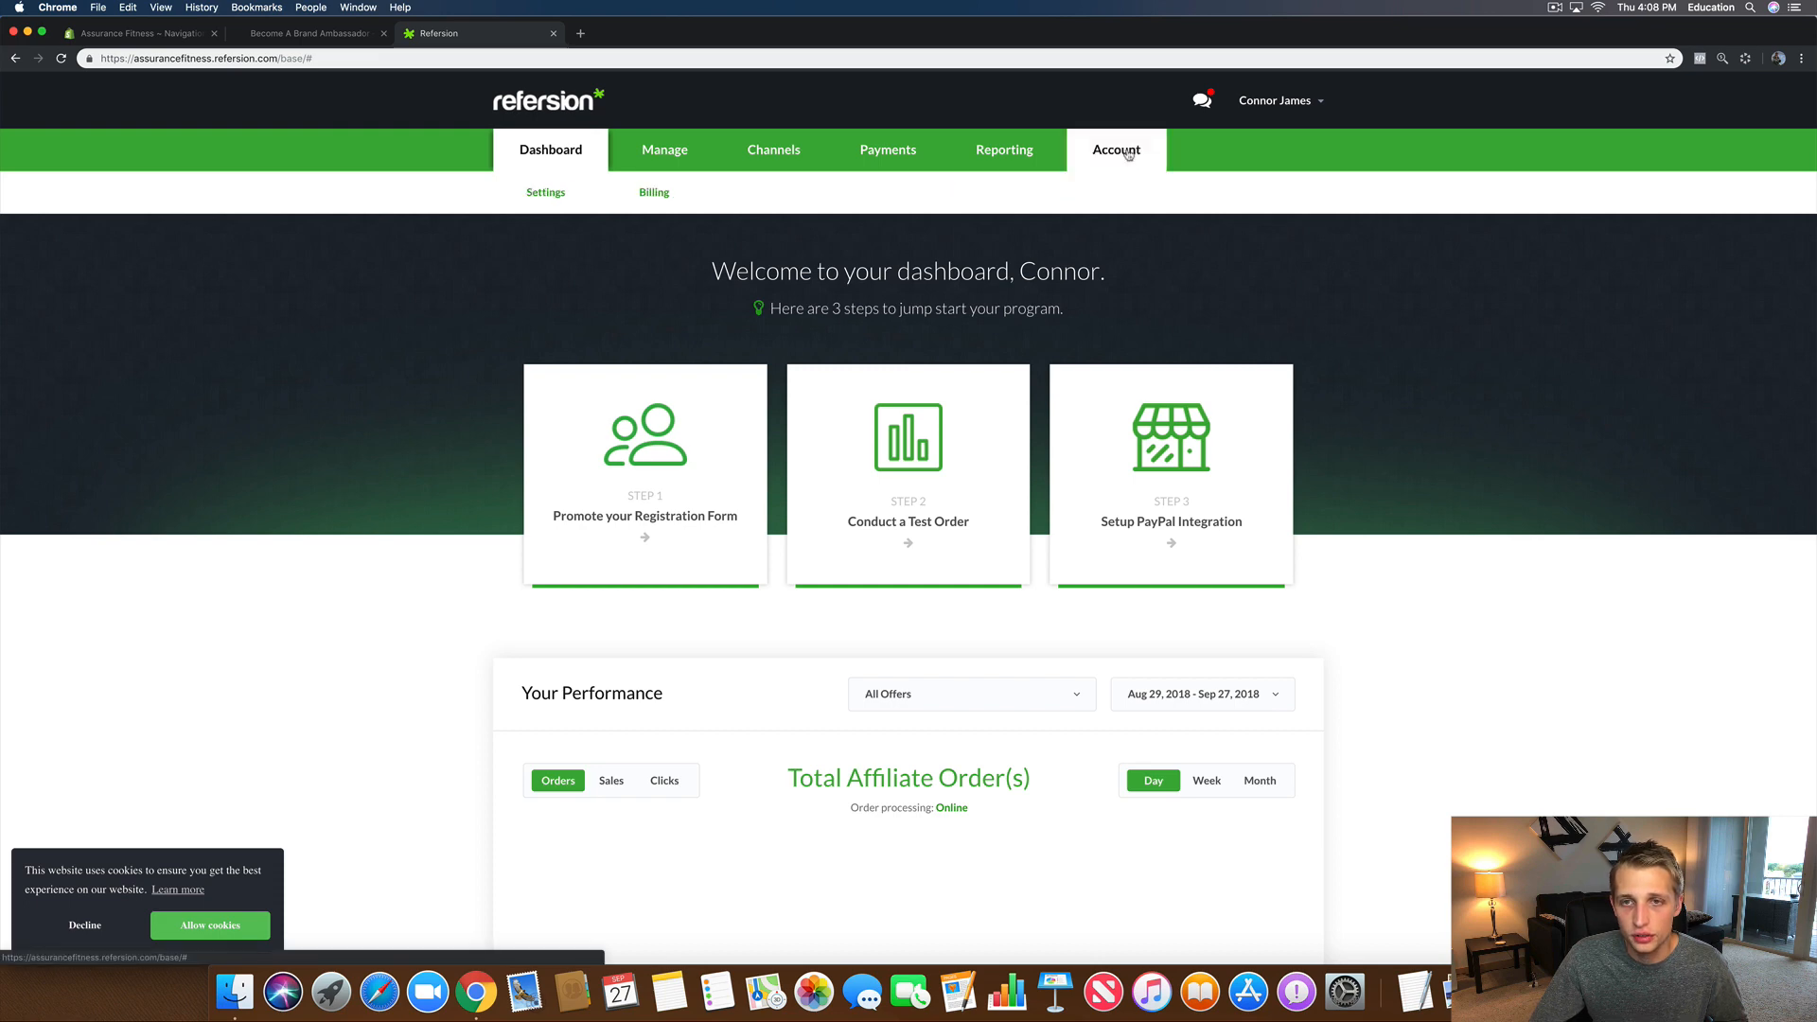
left_click(546, 192)
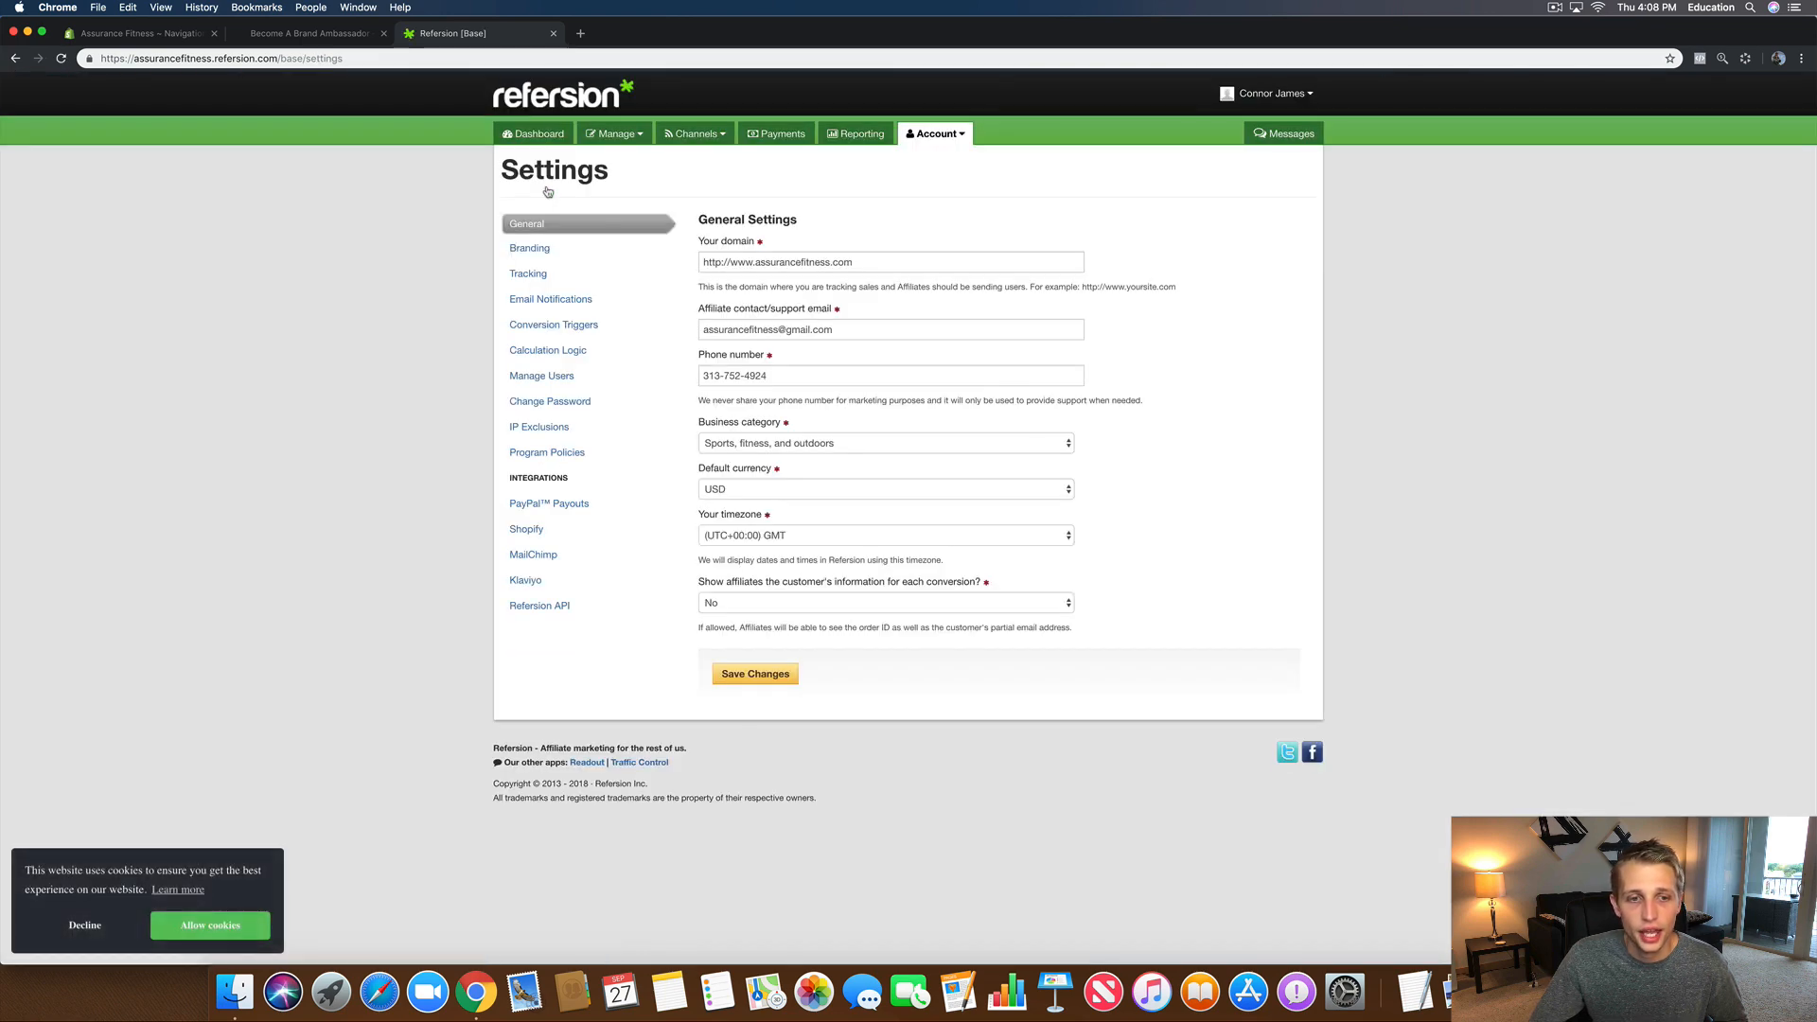
left_click(526, 529)
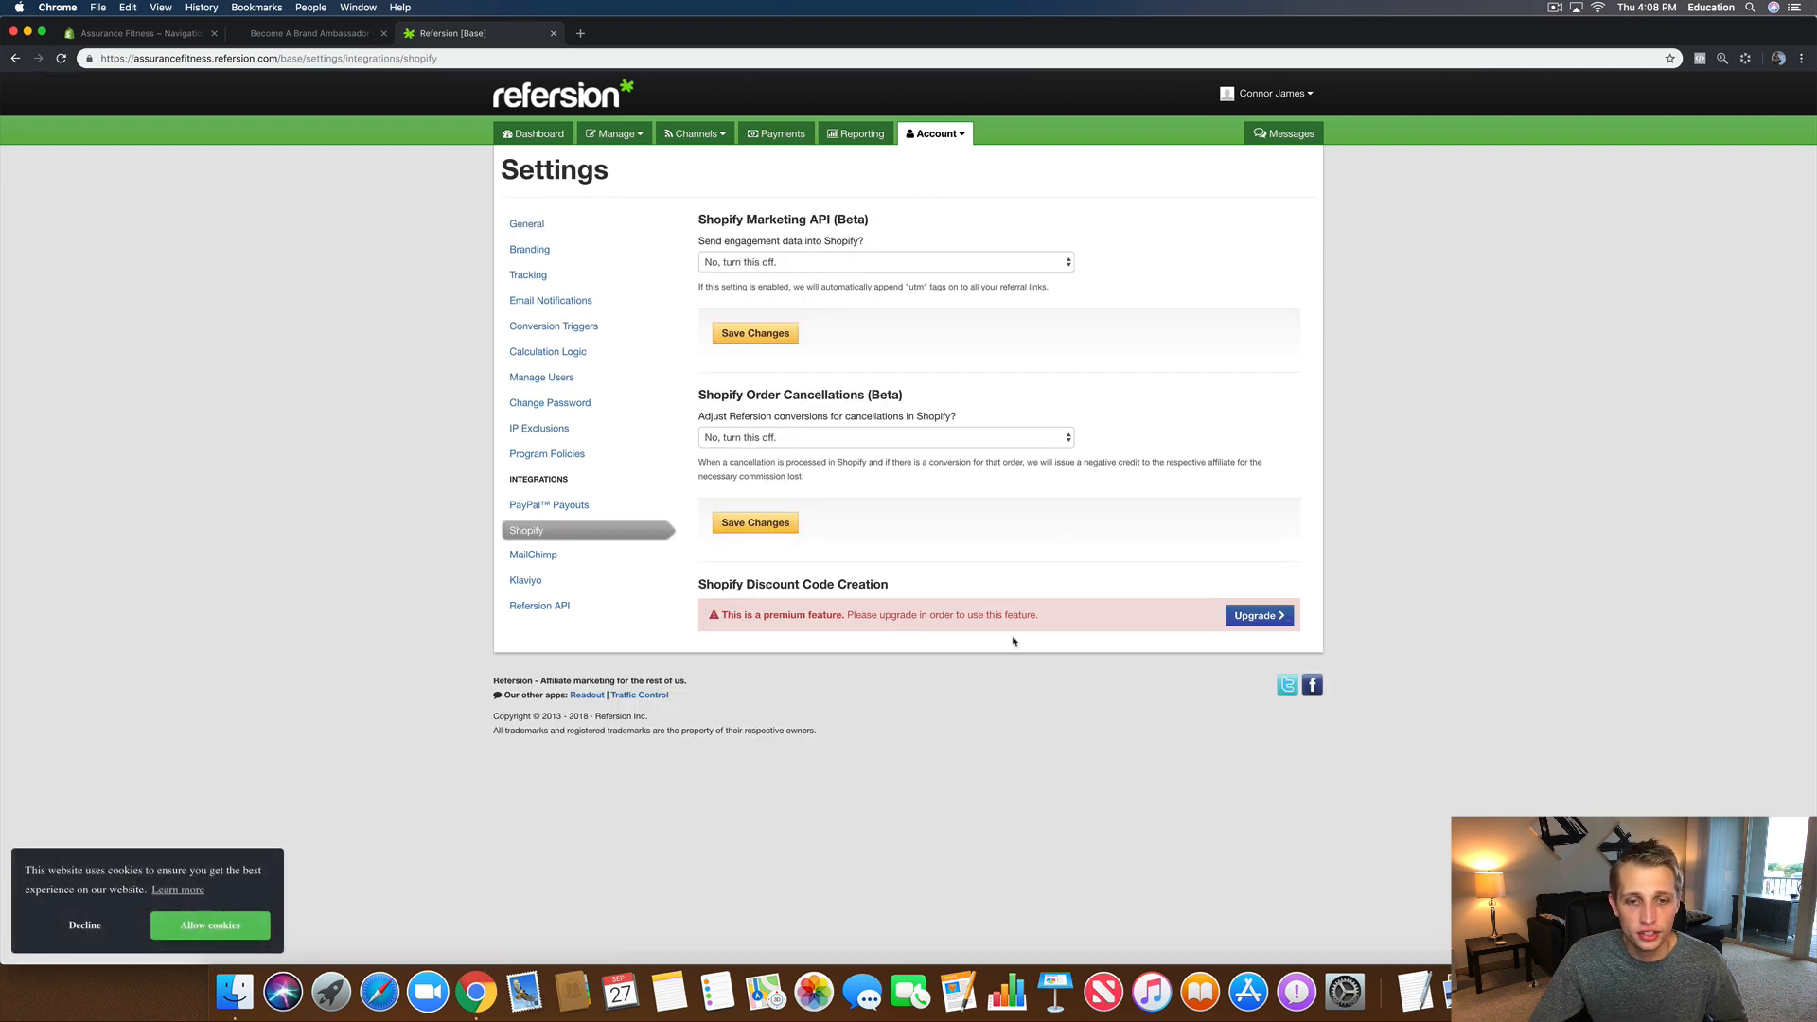
left_click_drag(699, 583, 955, 588)
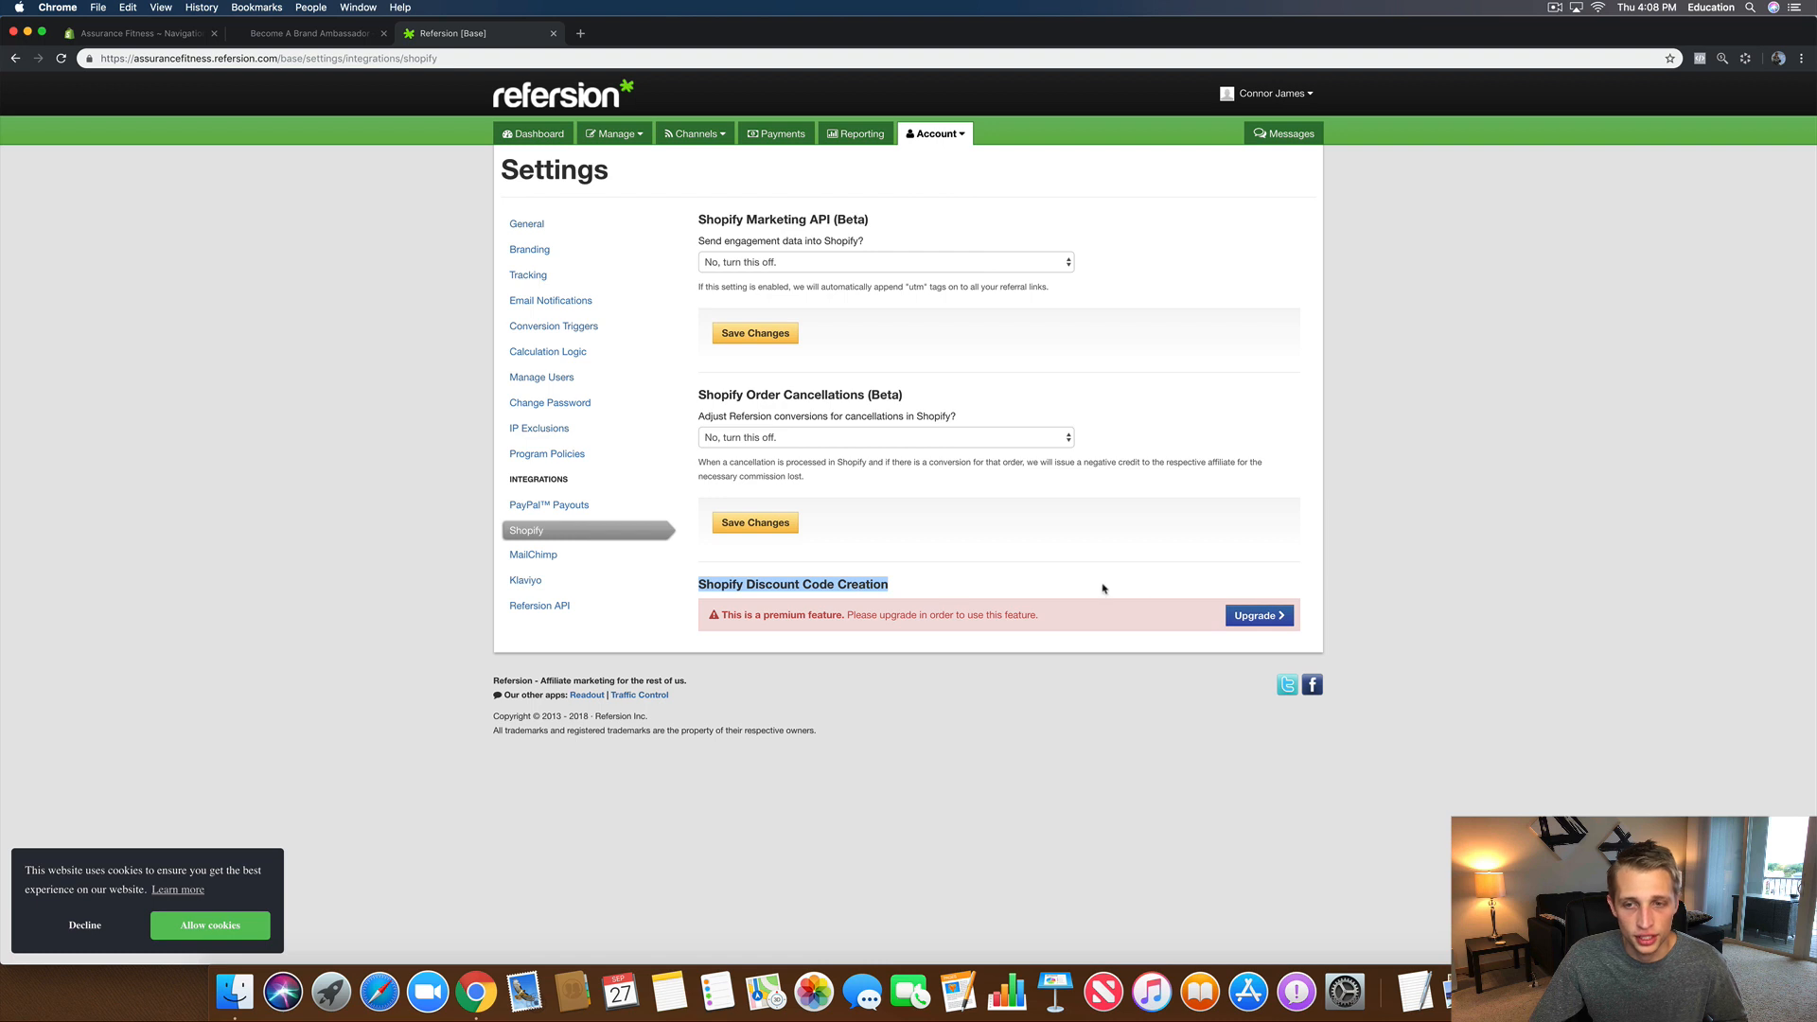
left_click(1330, 560)
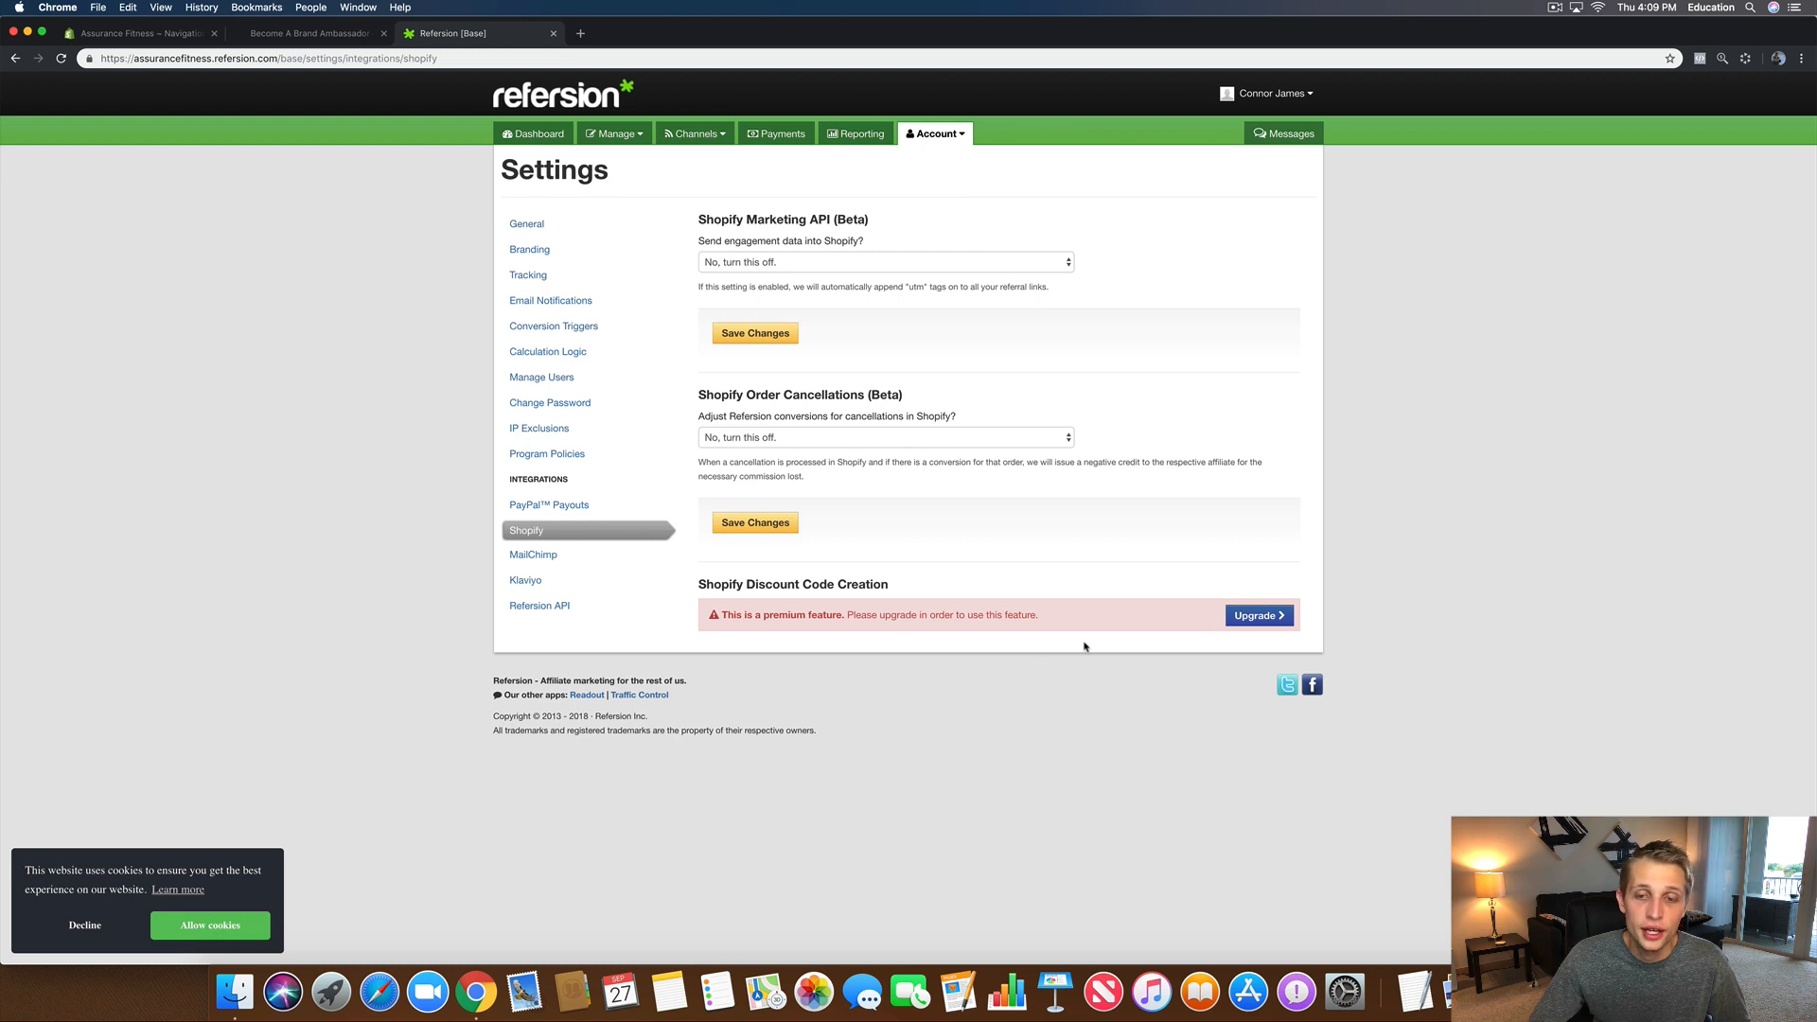
left_click_drag(696, 584, 1282, 616)
left_click_drag(815, 554, 1009, 598)
left_click(1166, 582)
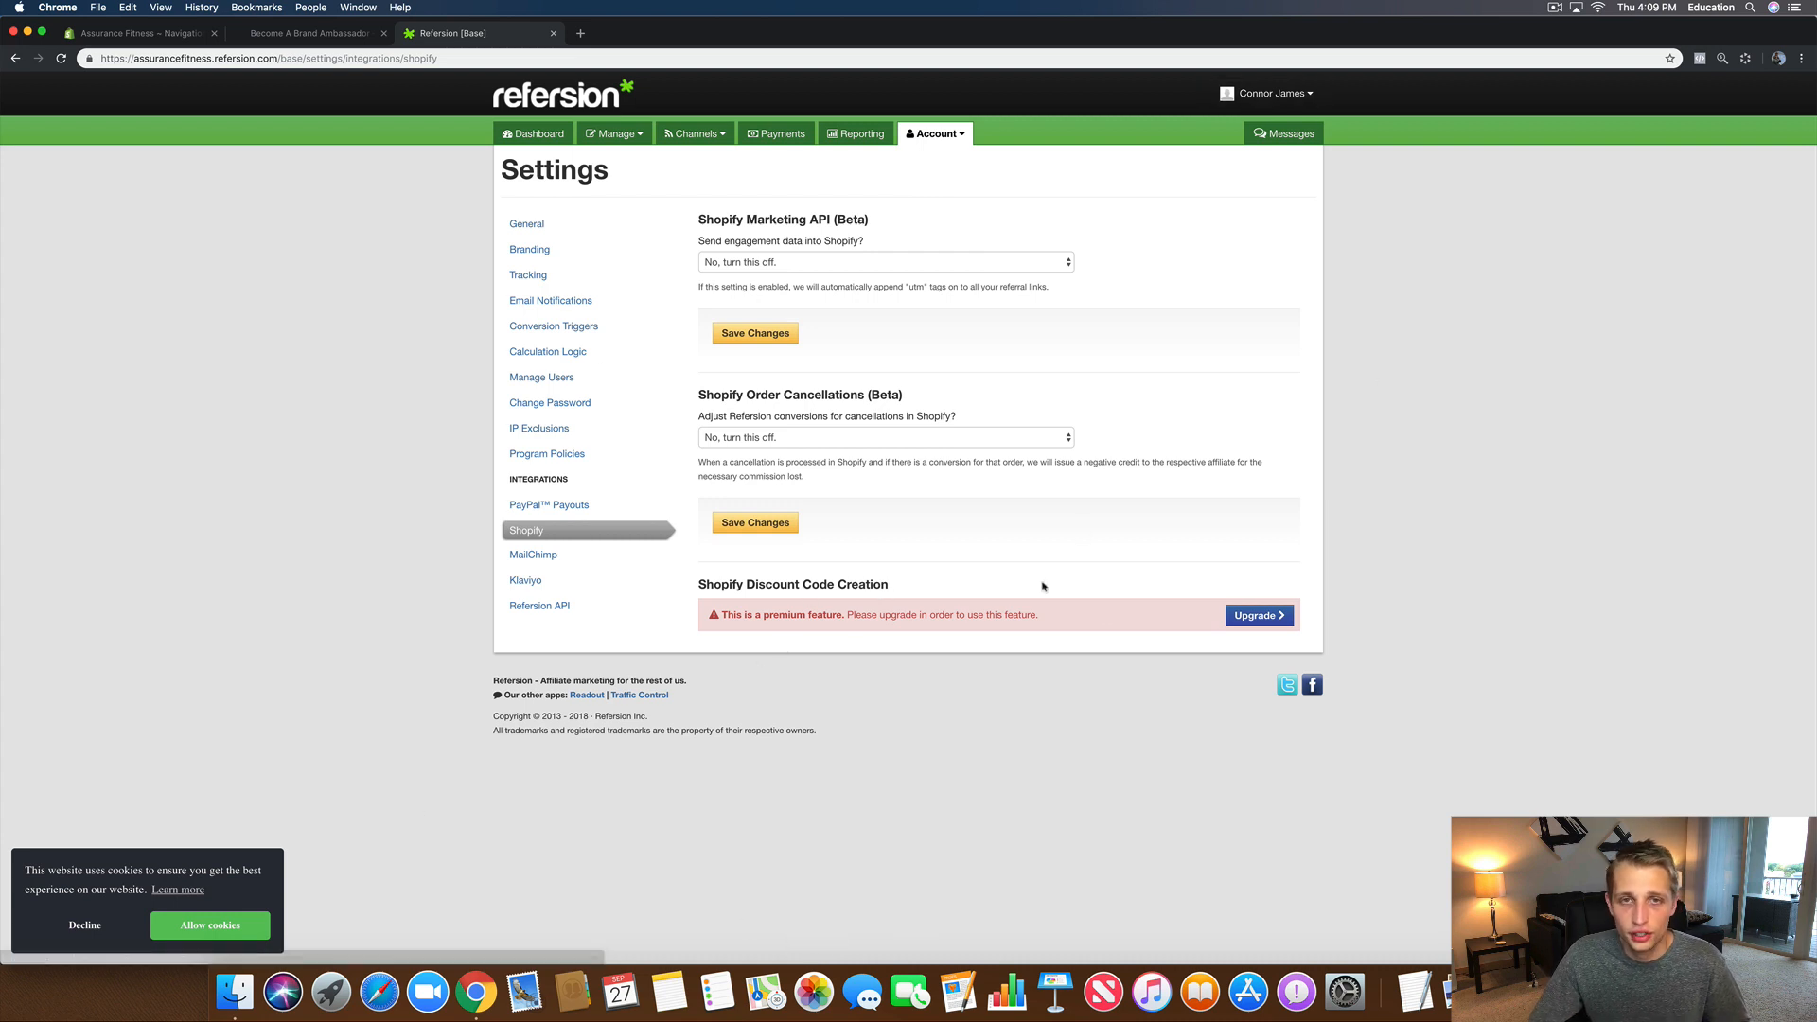
Step: Load the Refersion settings URL in a new Chrome incognito window and log in to the client account
right_click(476, 992)
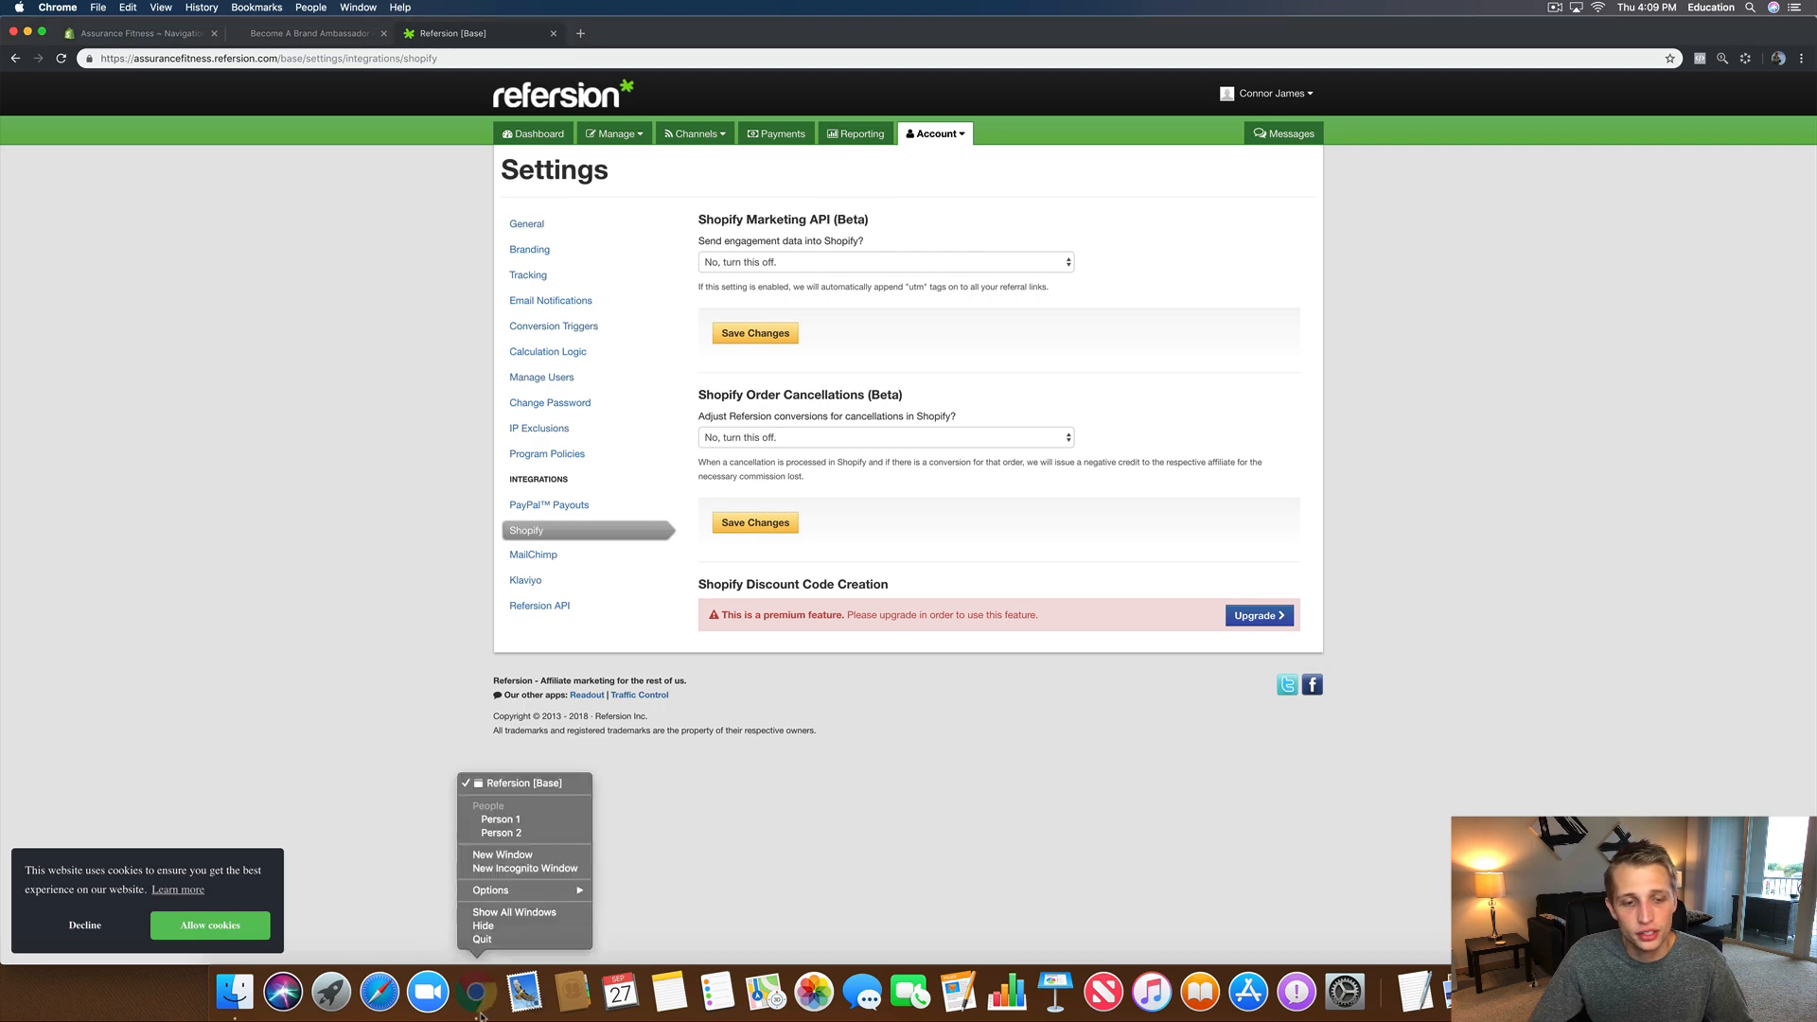
left_click(507, 869)
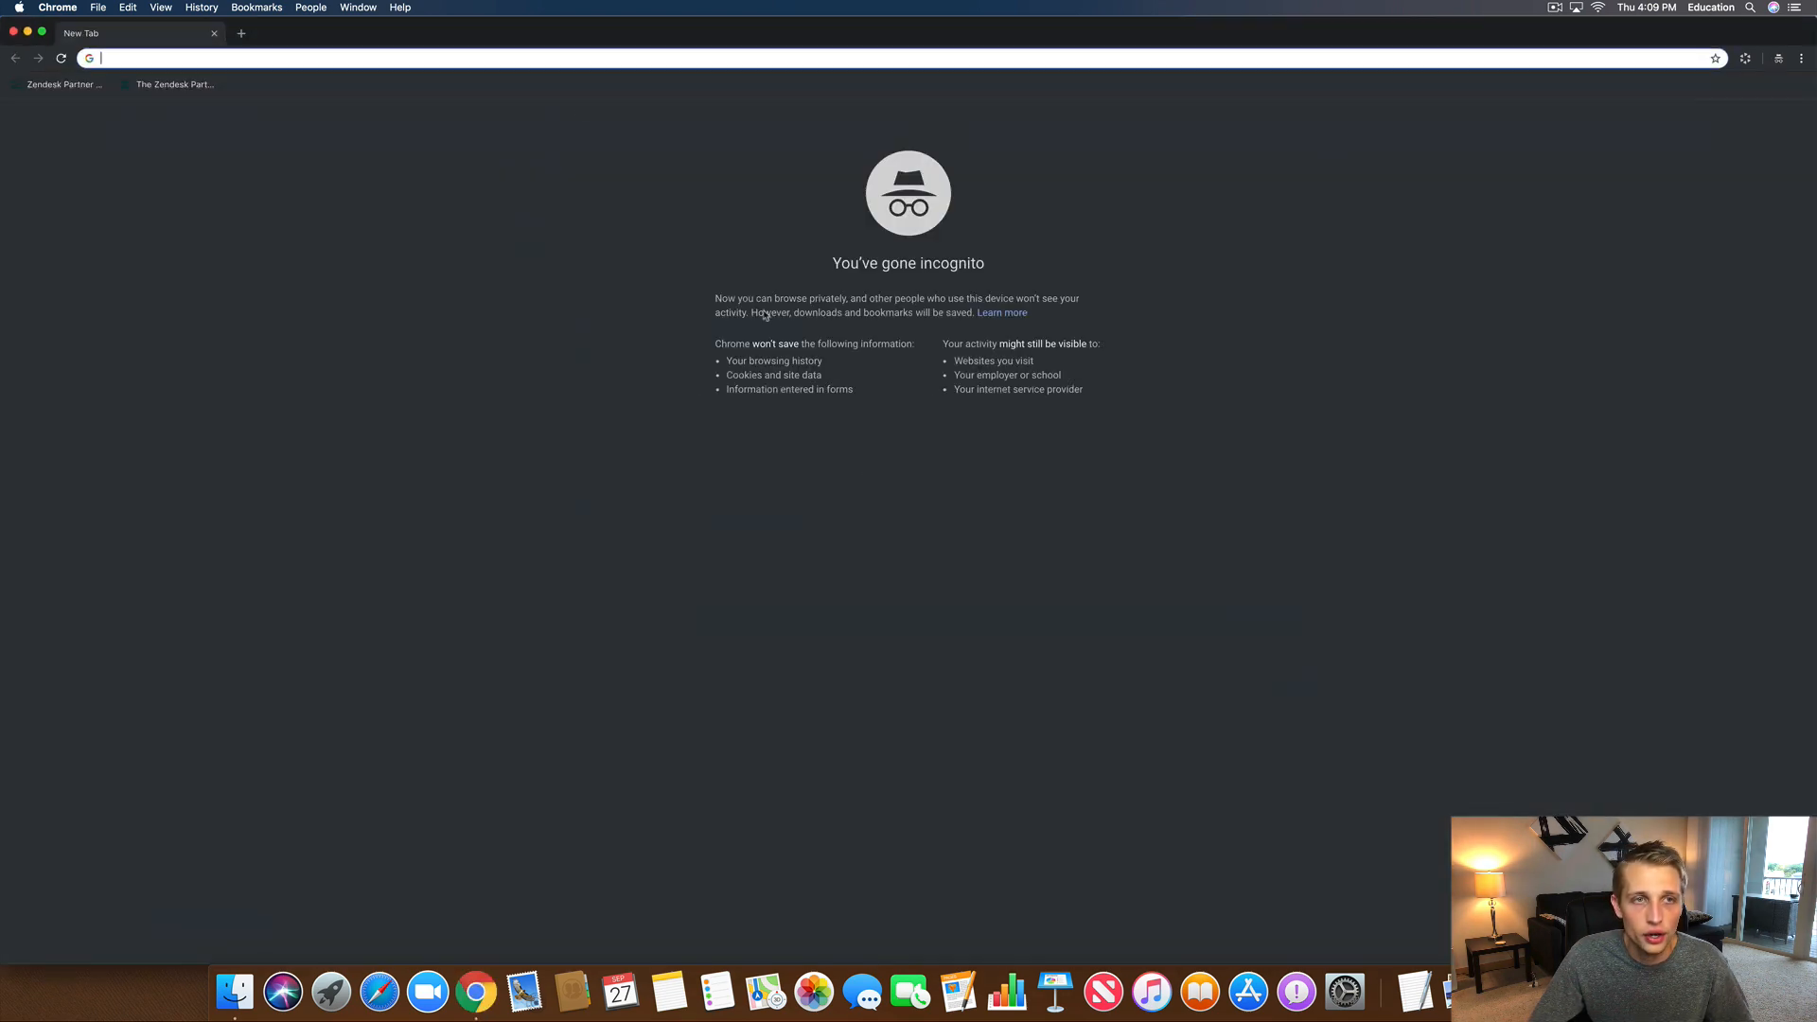
left_click_drag(502, 48, 474, 117)
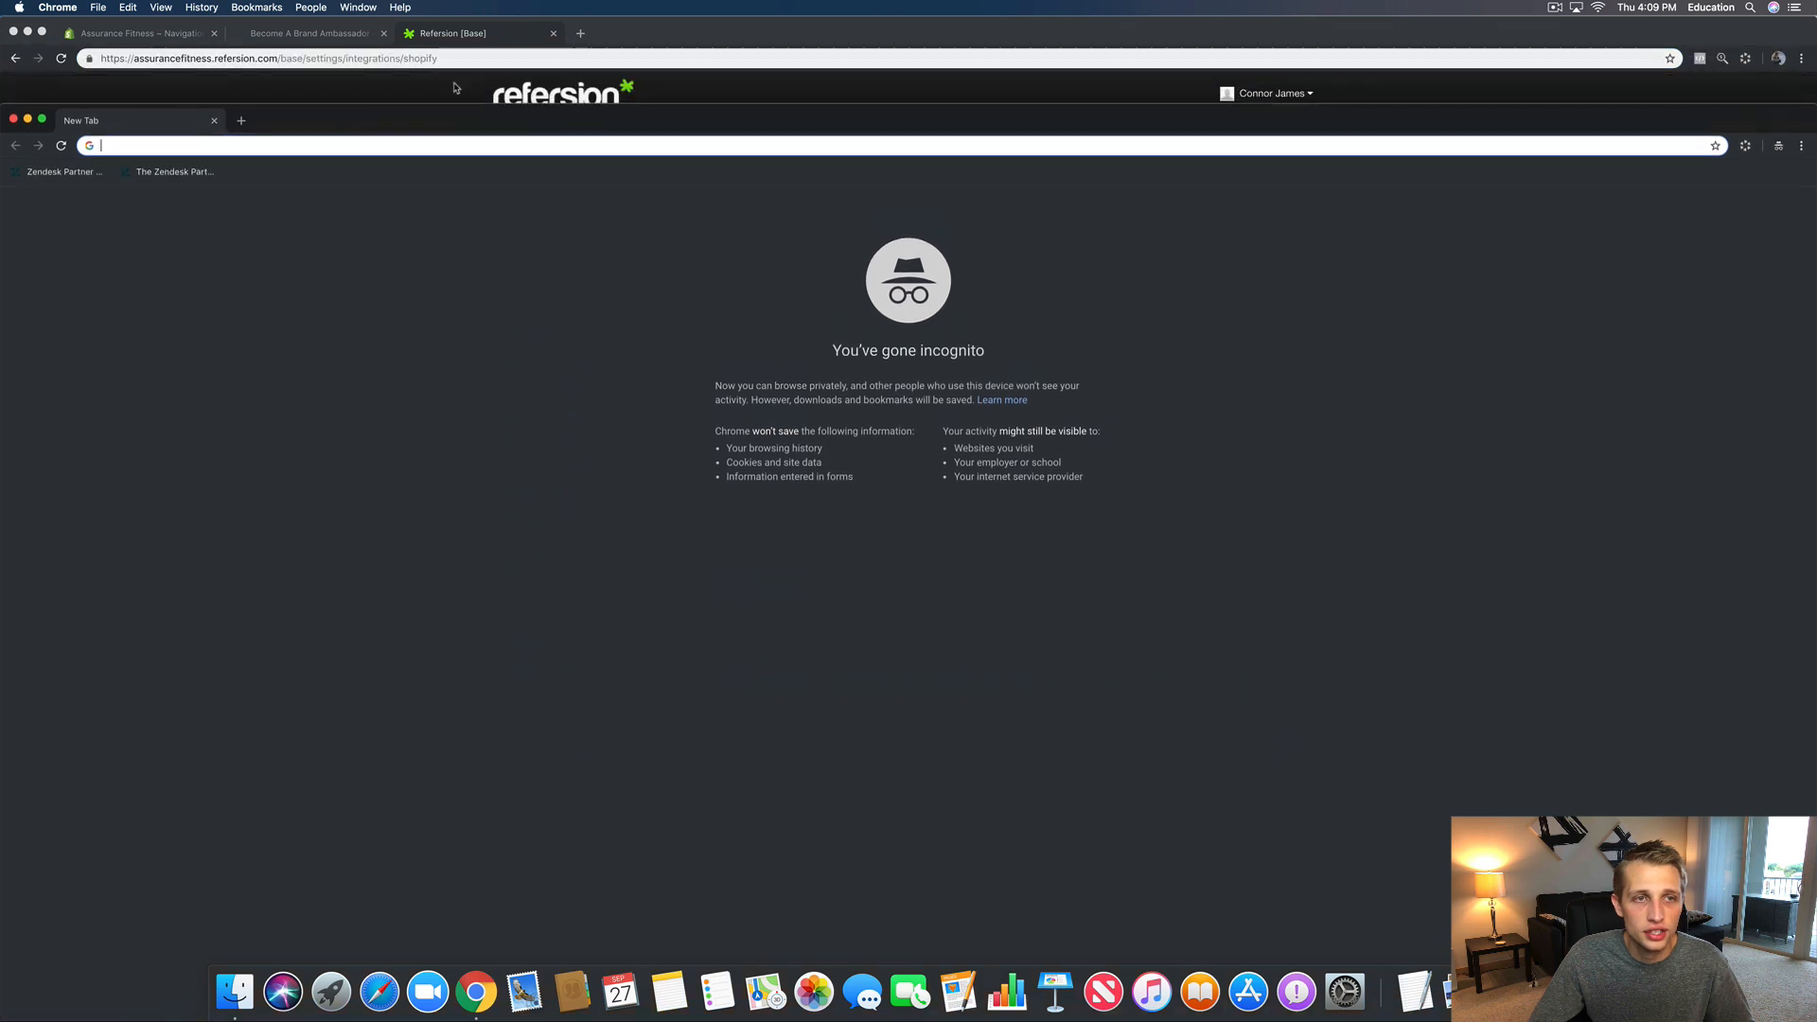
left_click(431, 59)
key("super+c")
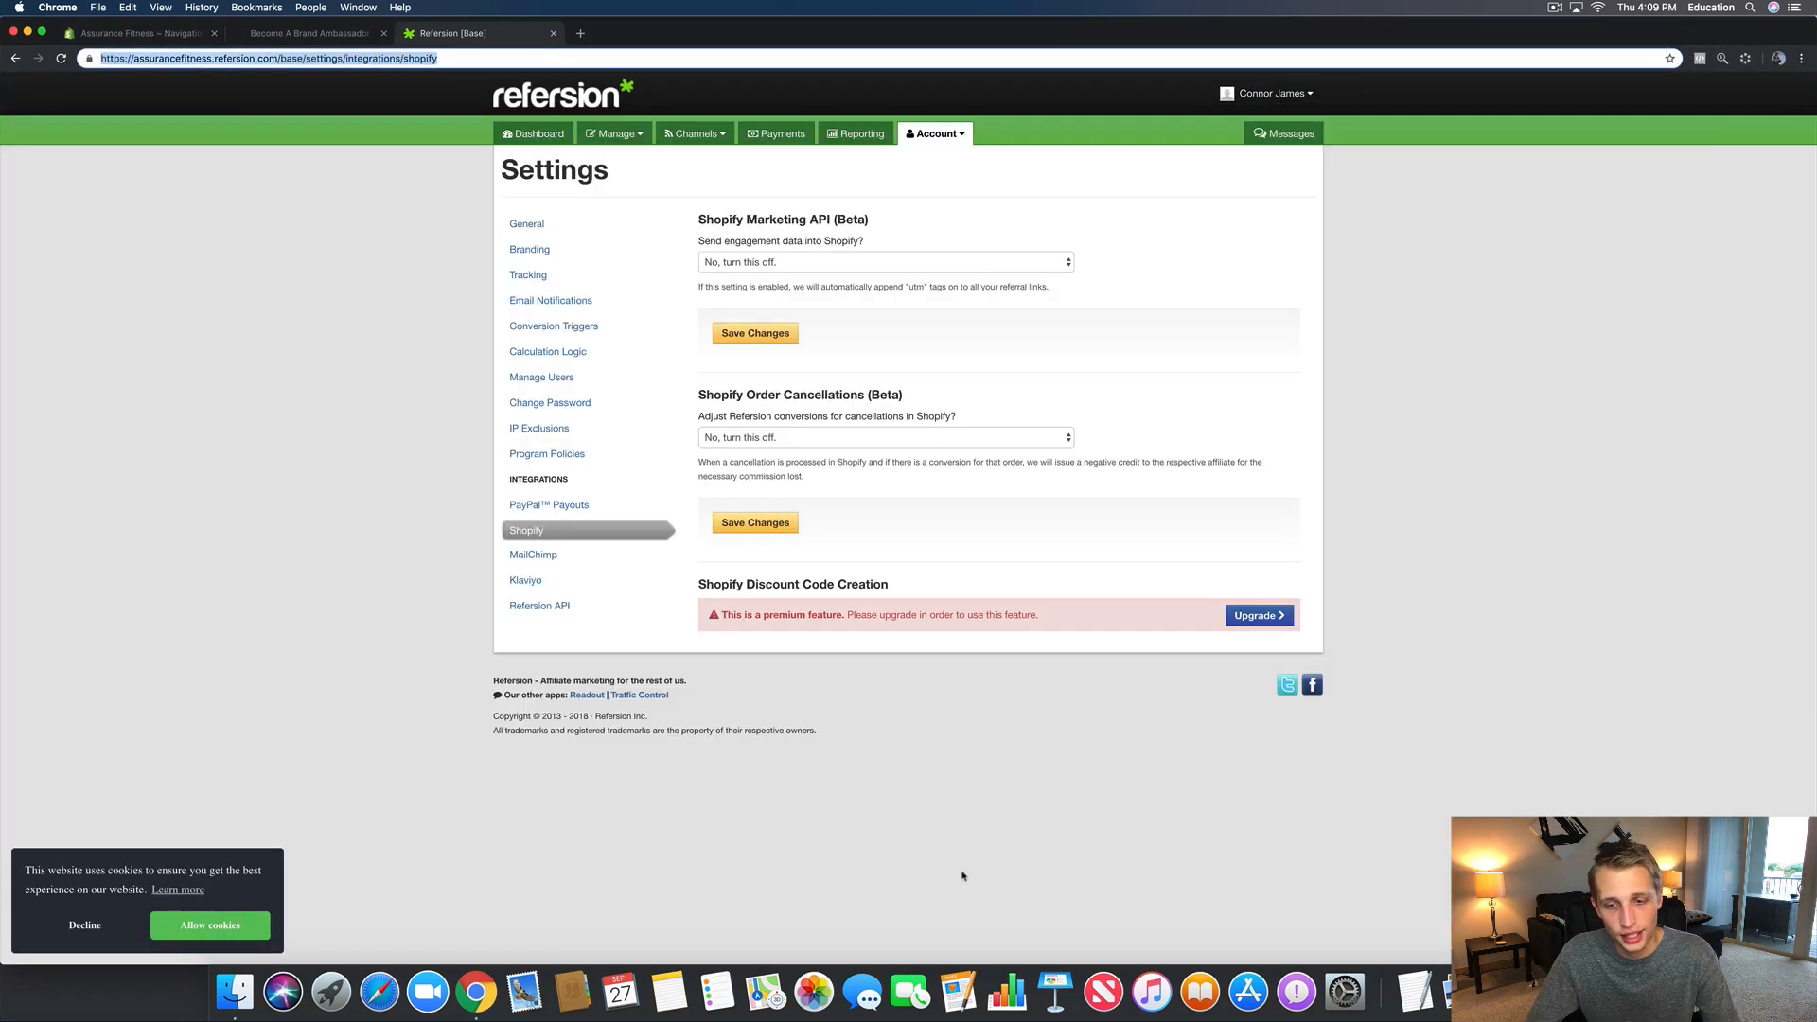
left_click(27, 32)
key("super+shift+n")
key("super+v")
key("Return")
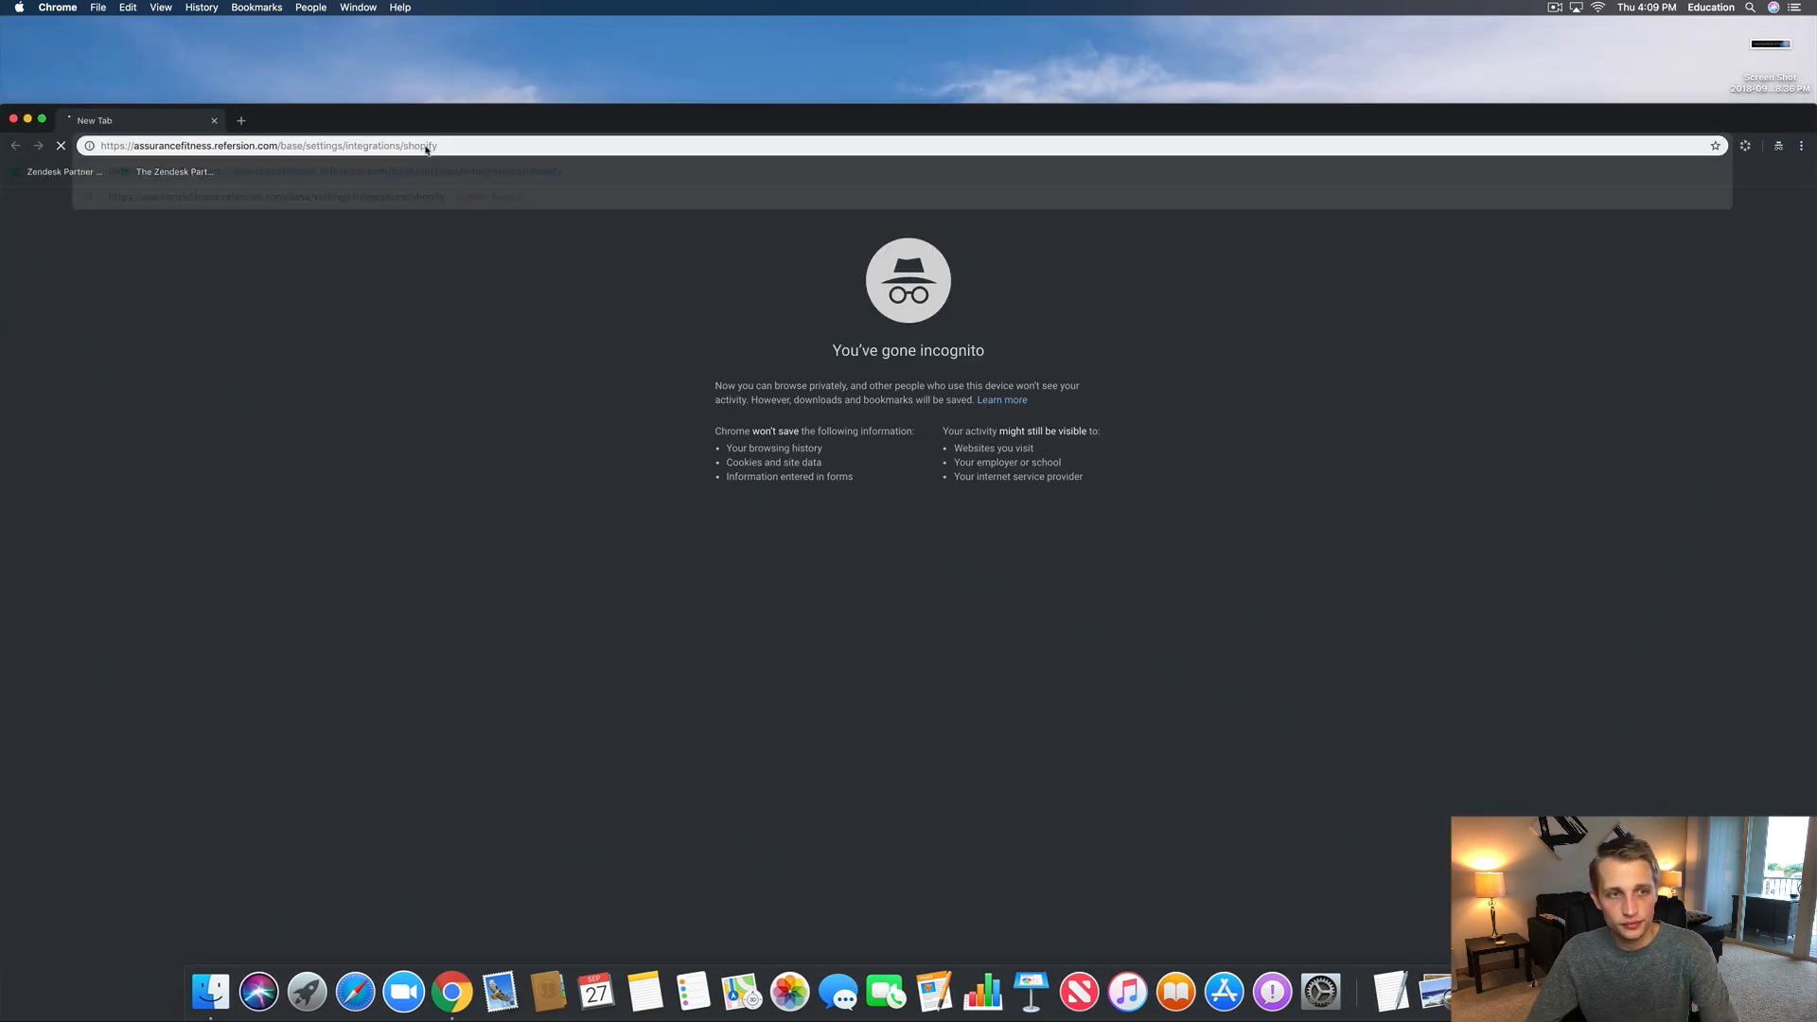
left_click_drag(399, 133, 397, 45)
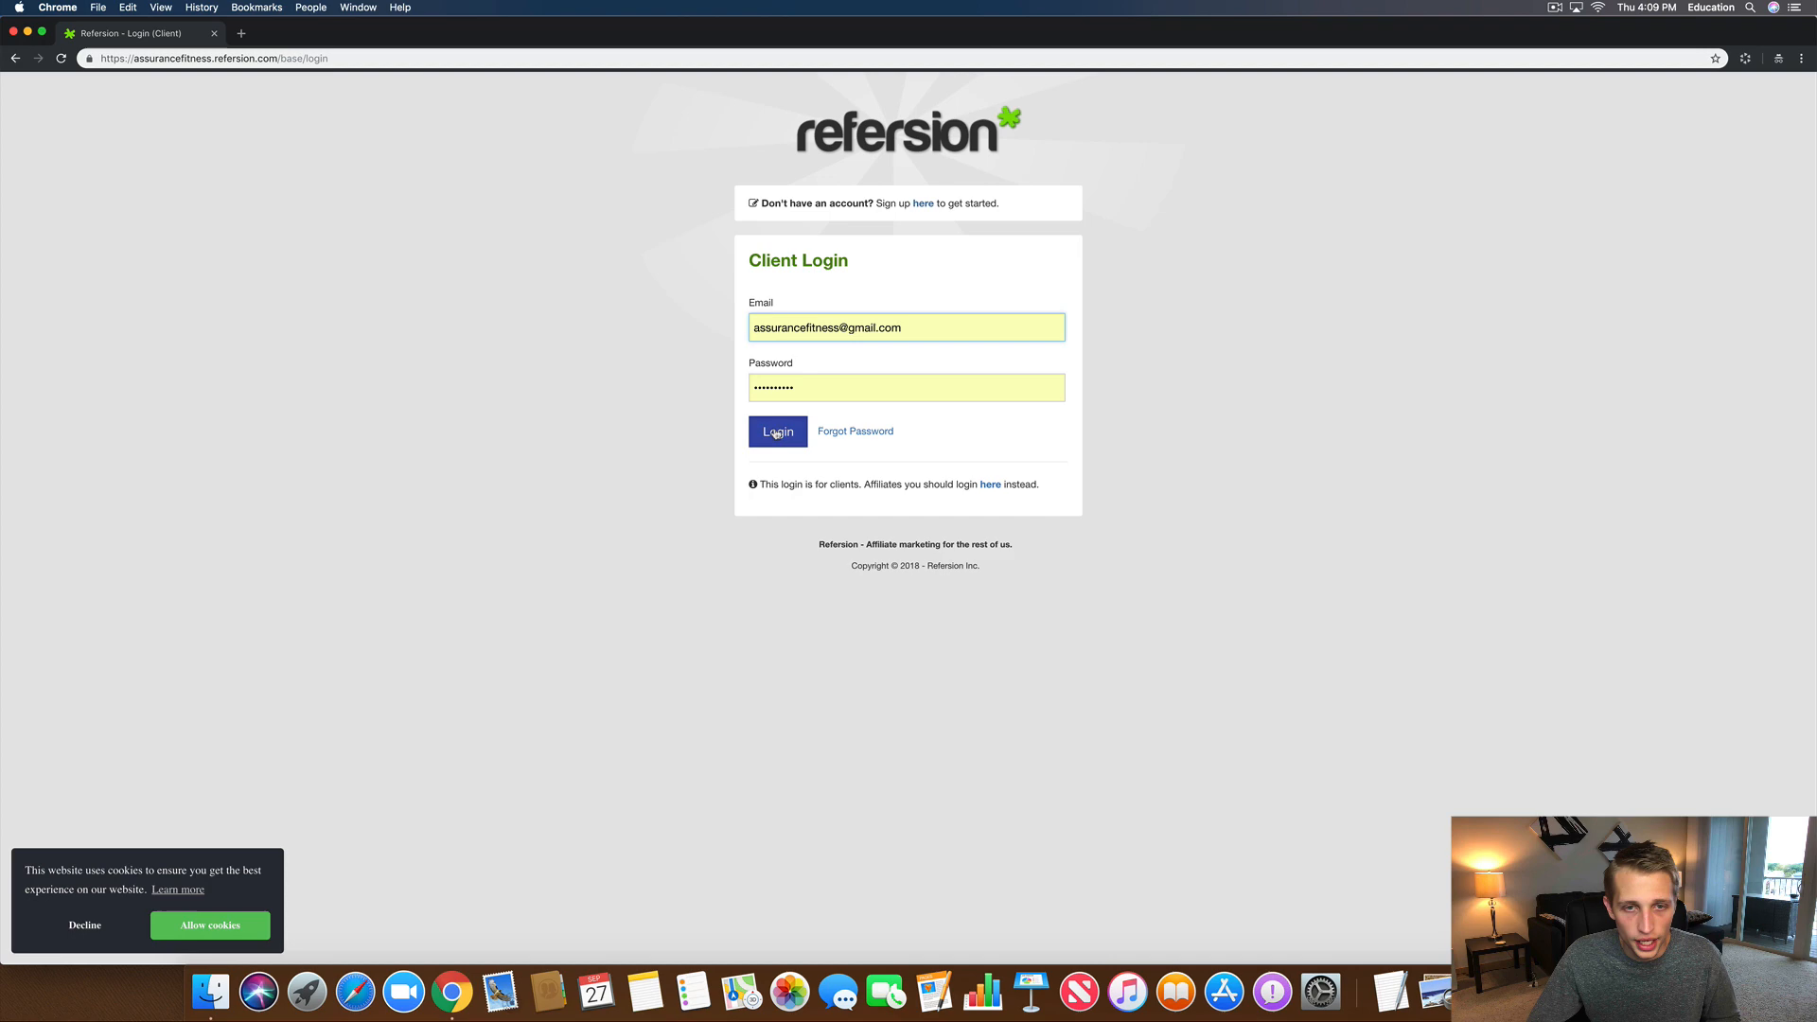
left_click(780, 434)
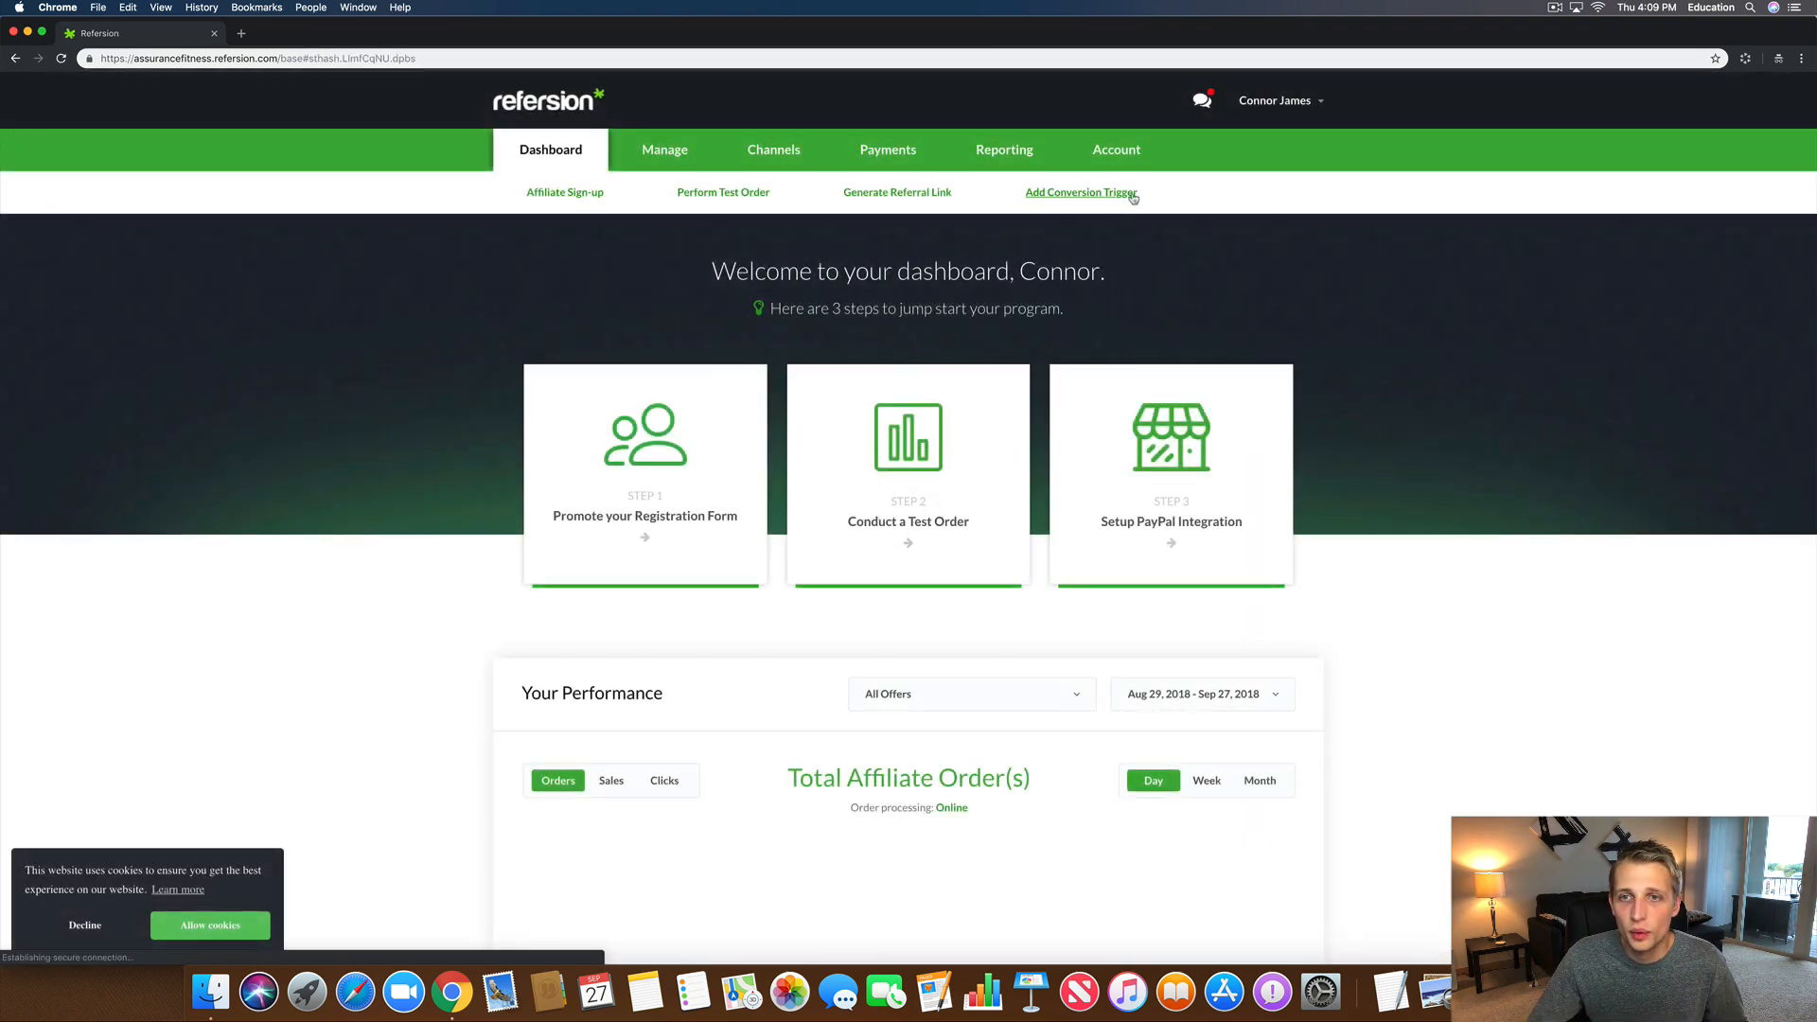
Step: Open Account > Settings > Shopify in the incognito window, showing full Discount Code Creation options
left_click(1140, 154)
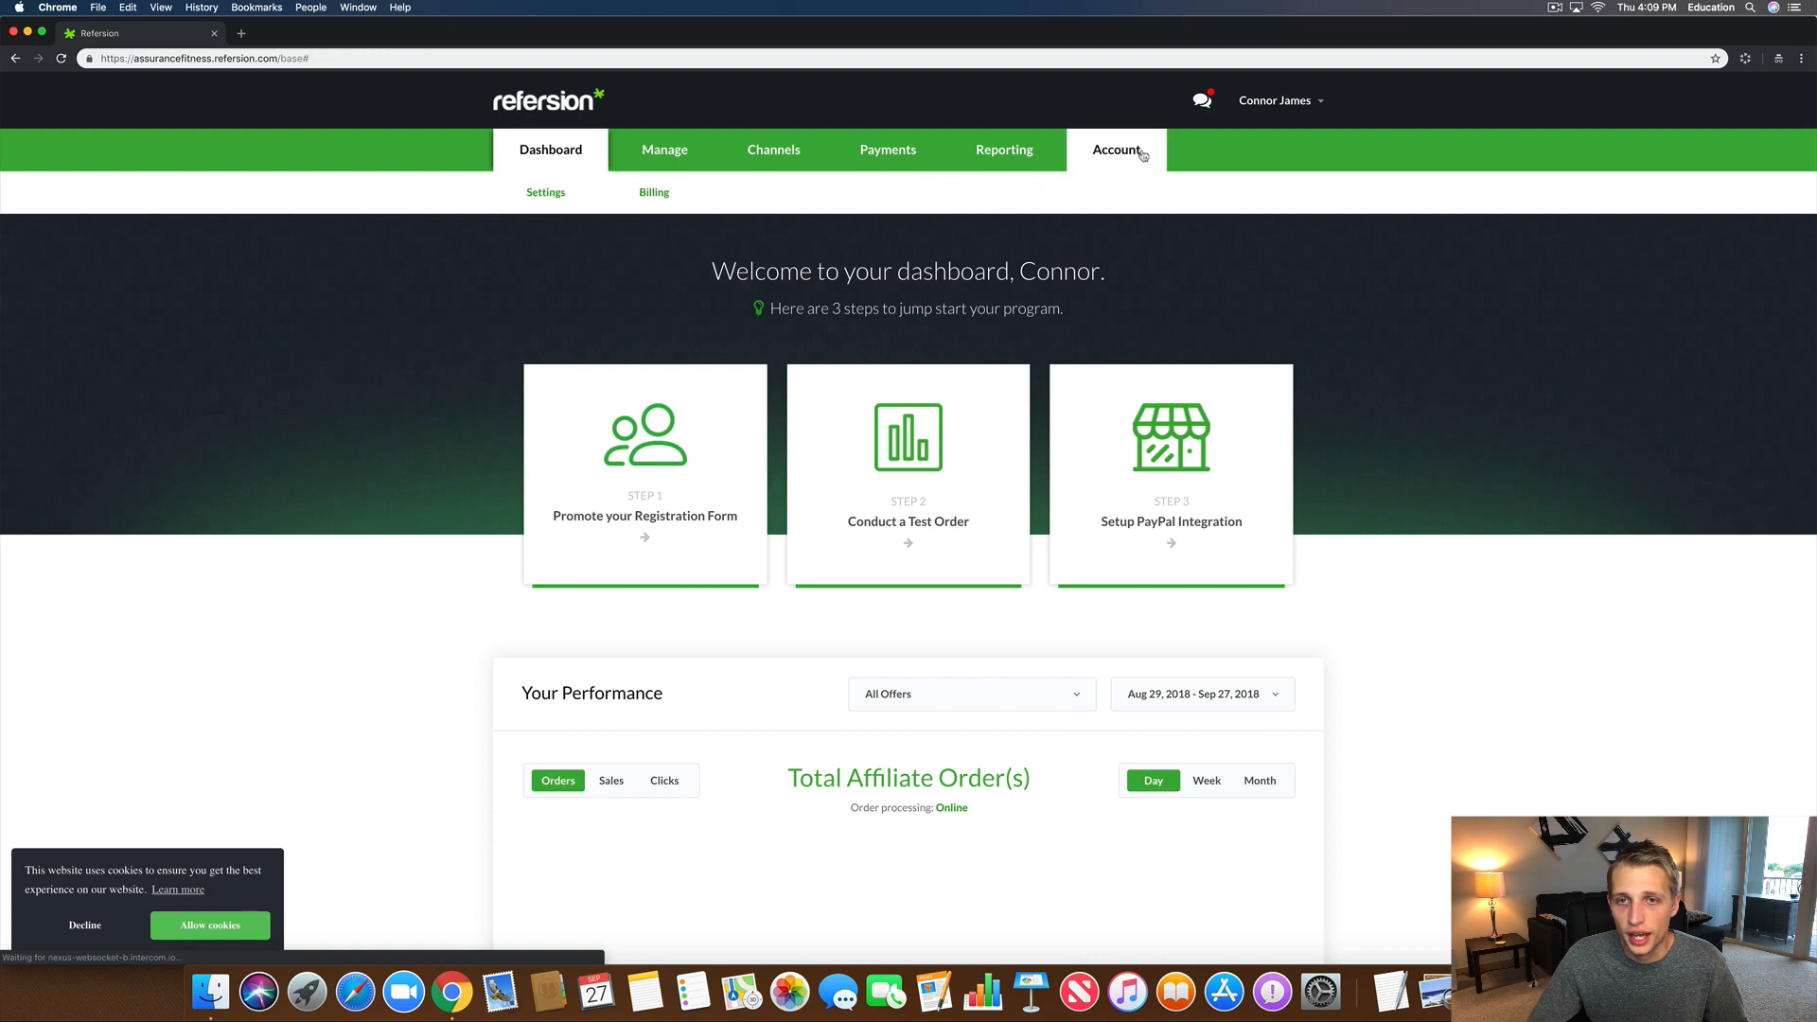
left_click(545, 192)
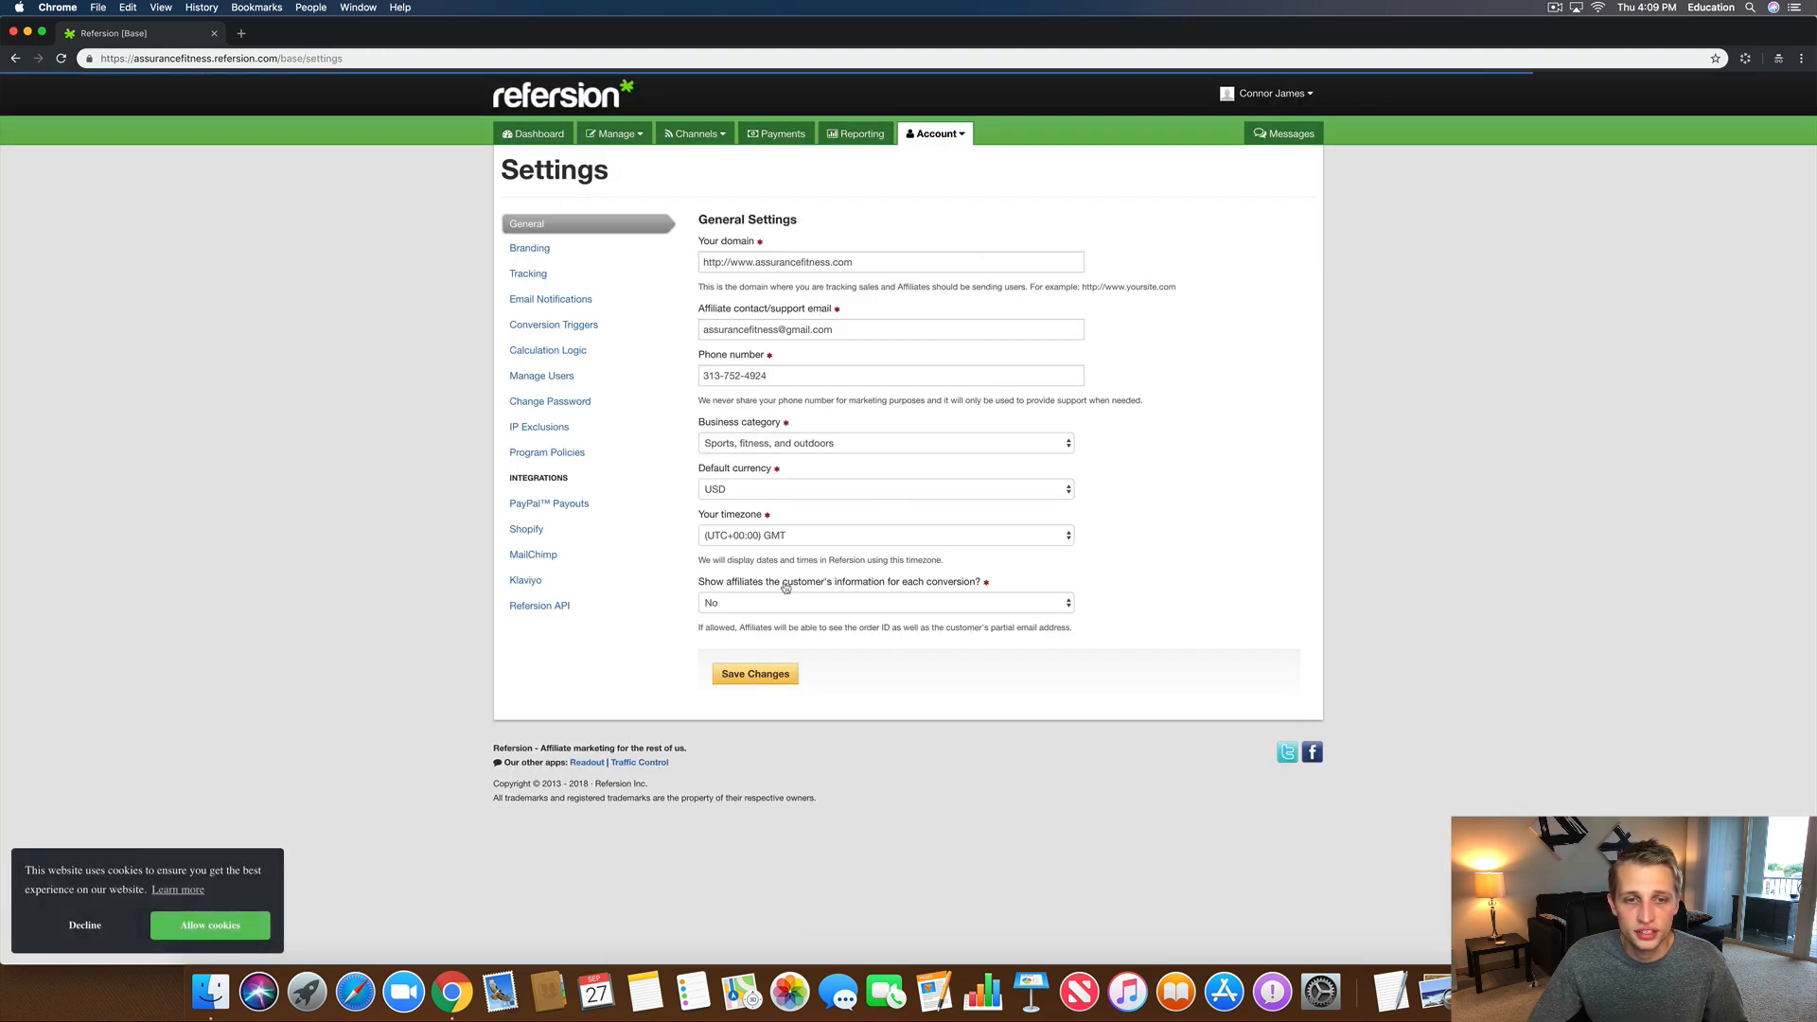
left_click(527, 528)
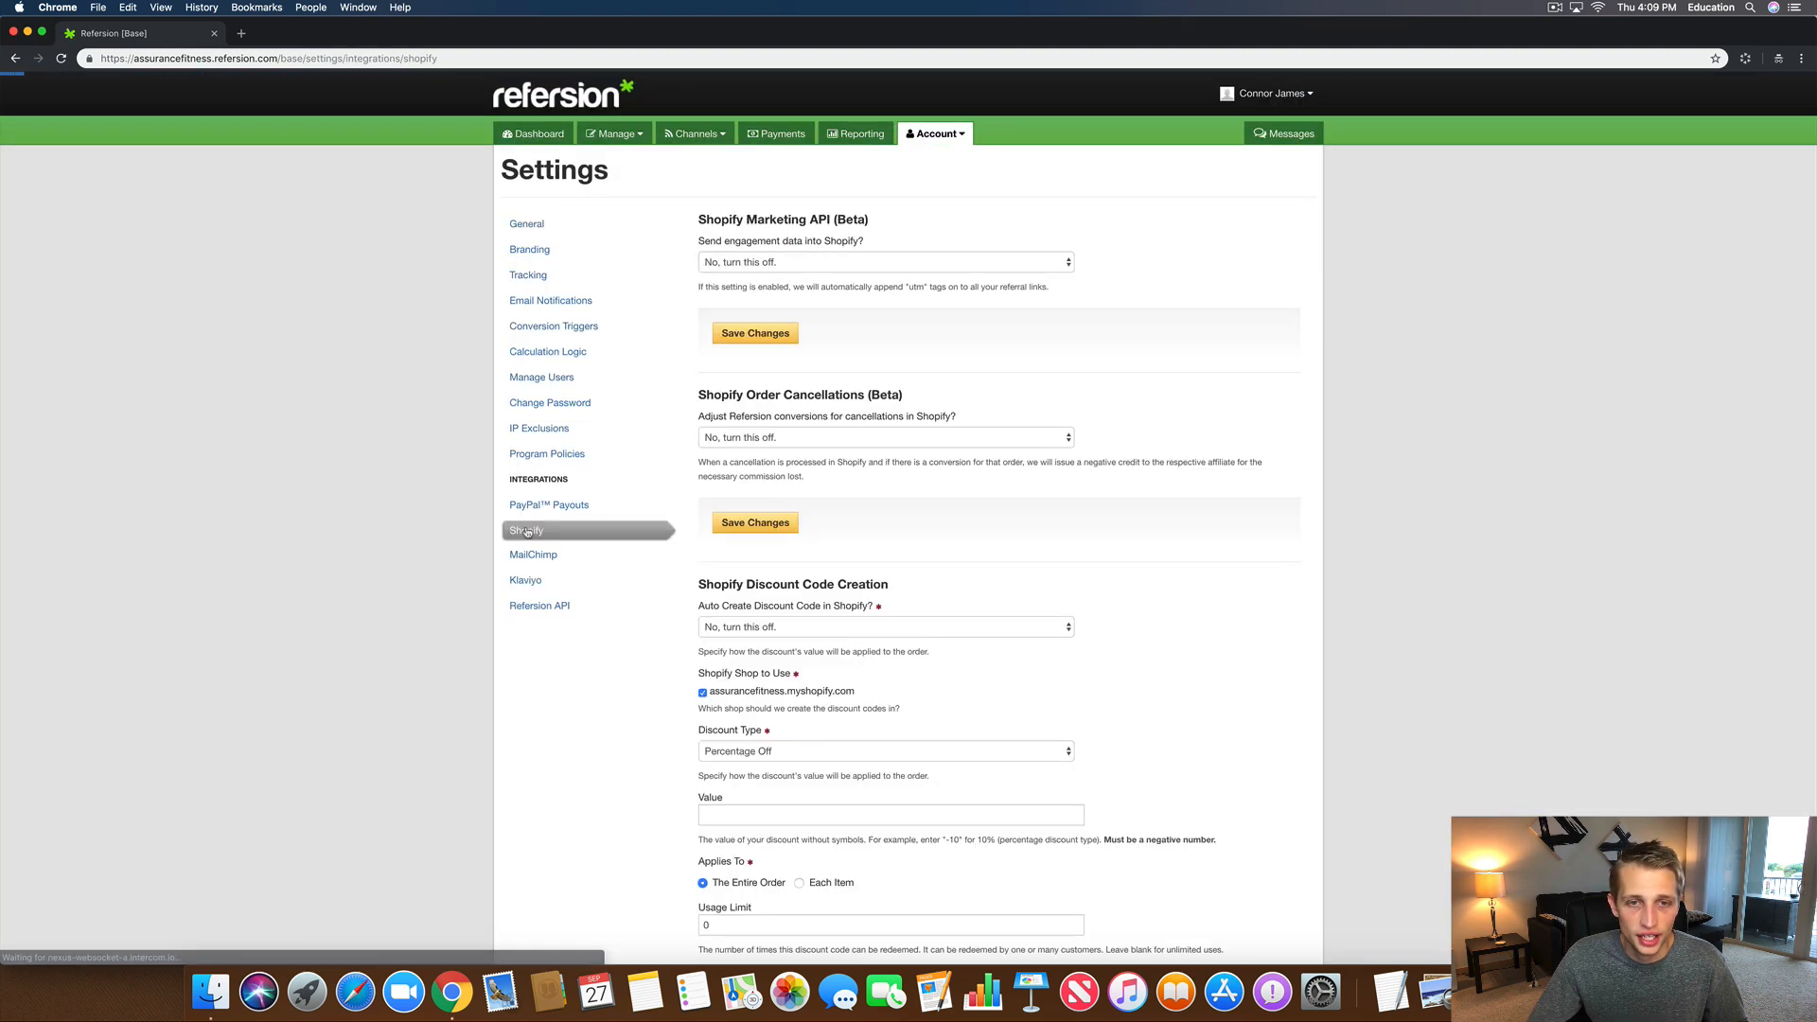
scroll(1022, 798, "down", 5)
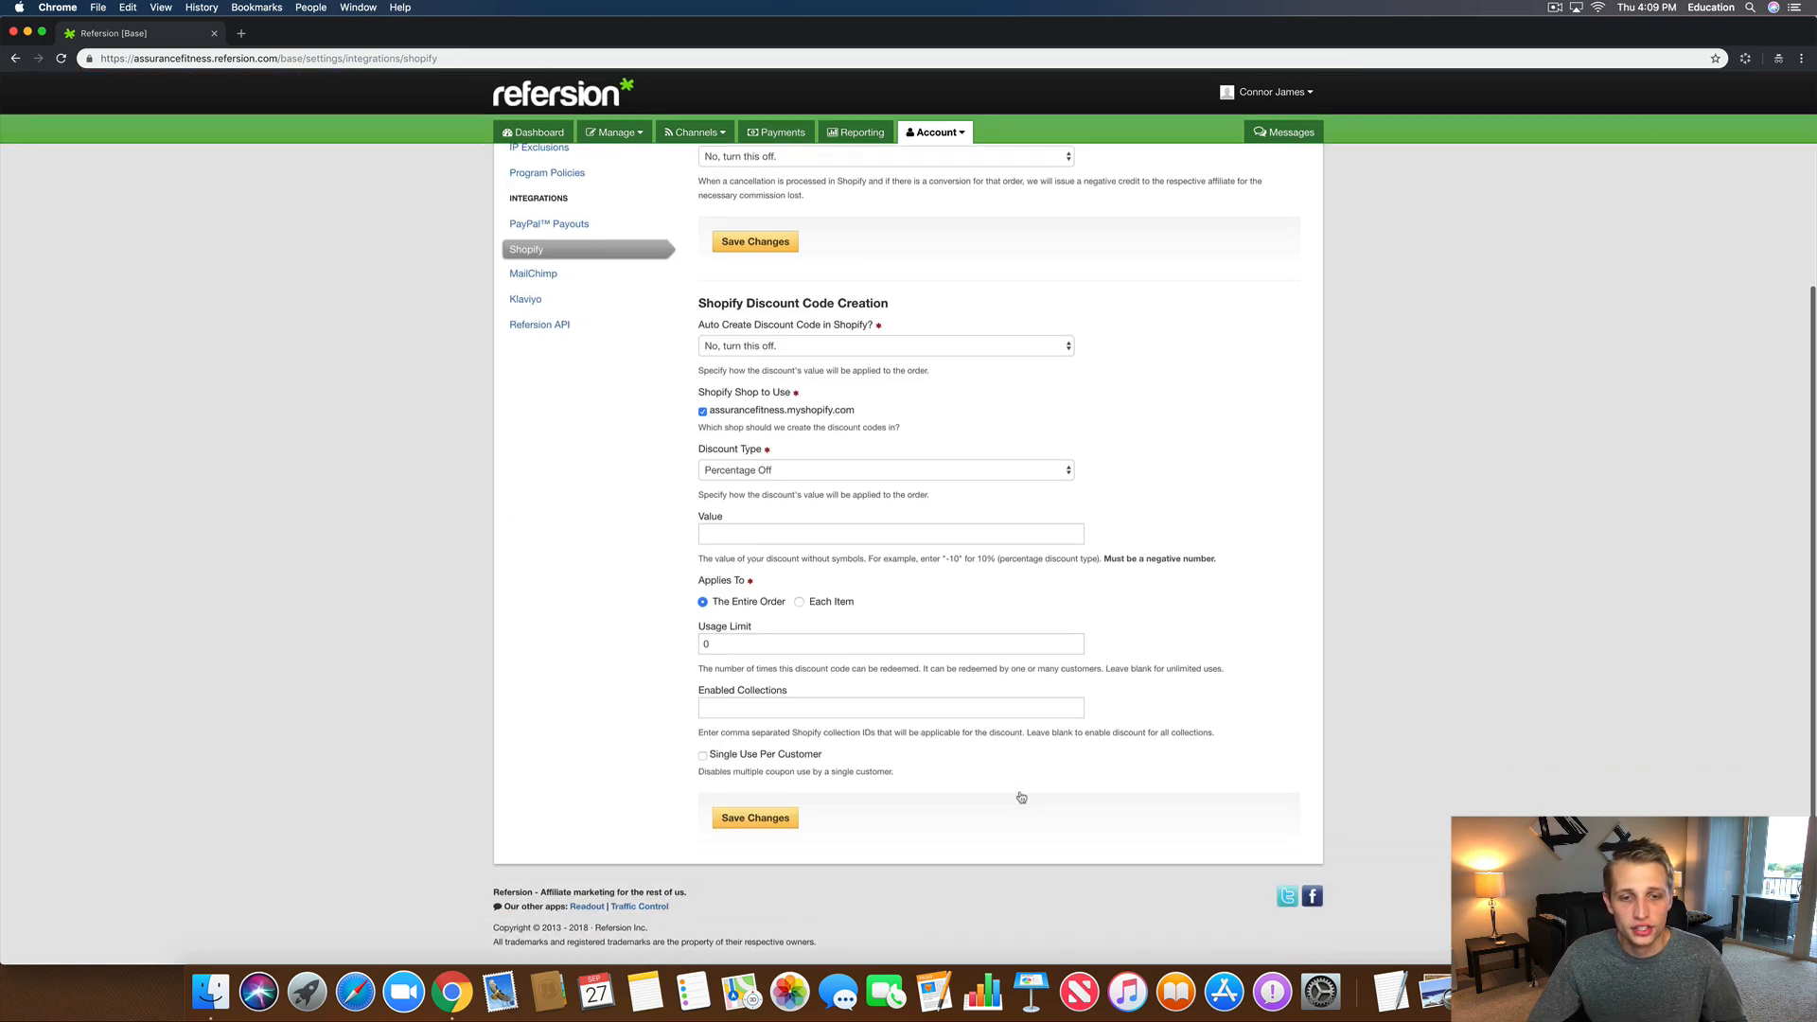
scroll(920, 737, "up", 5)
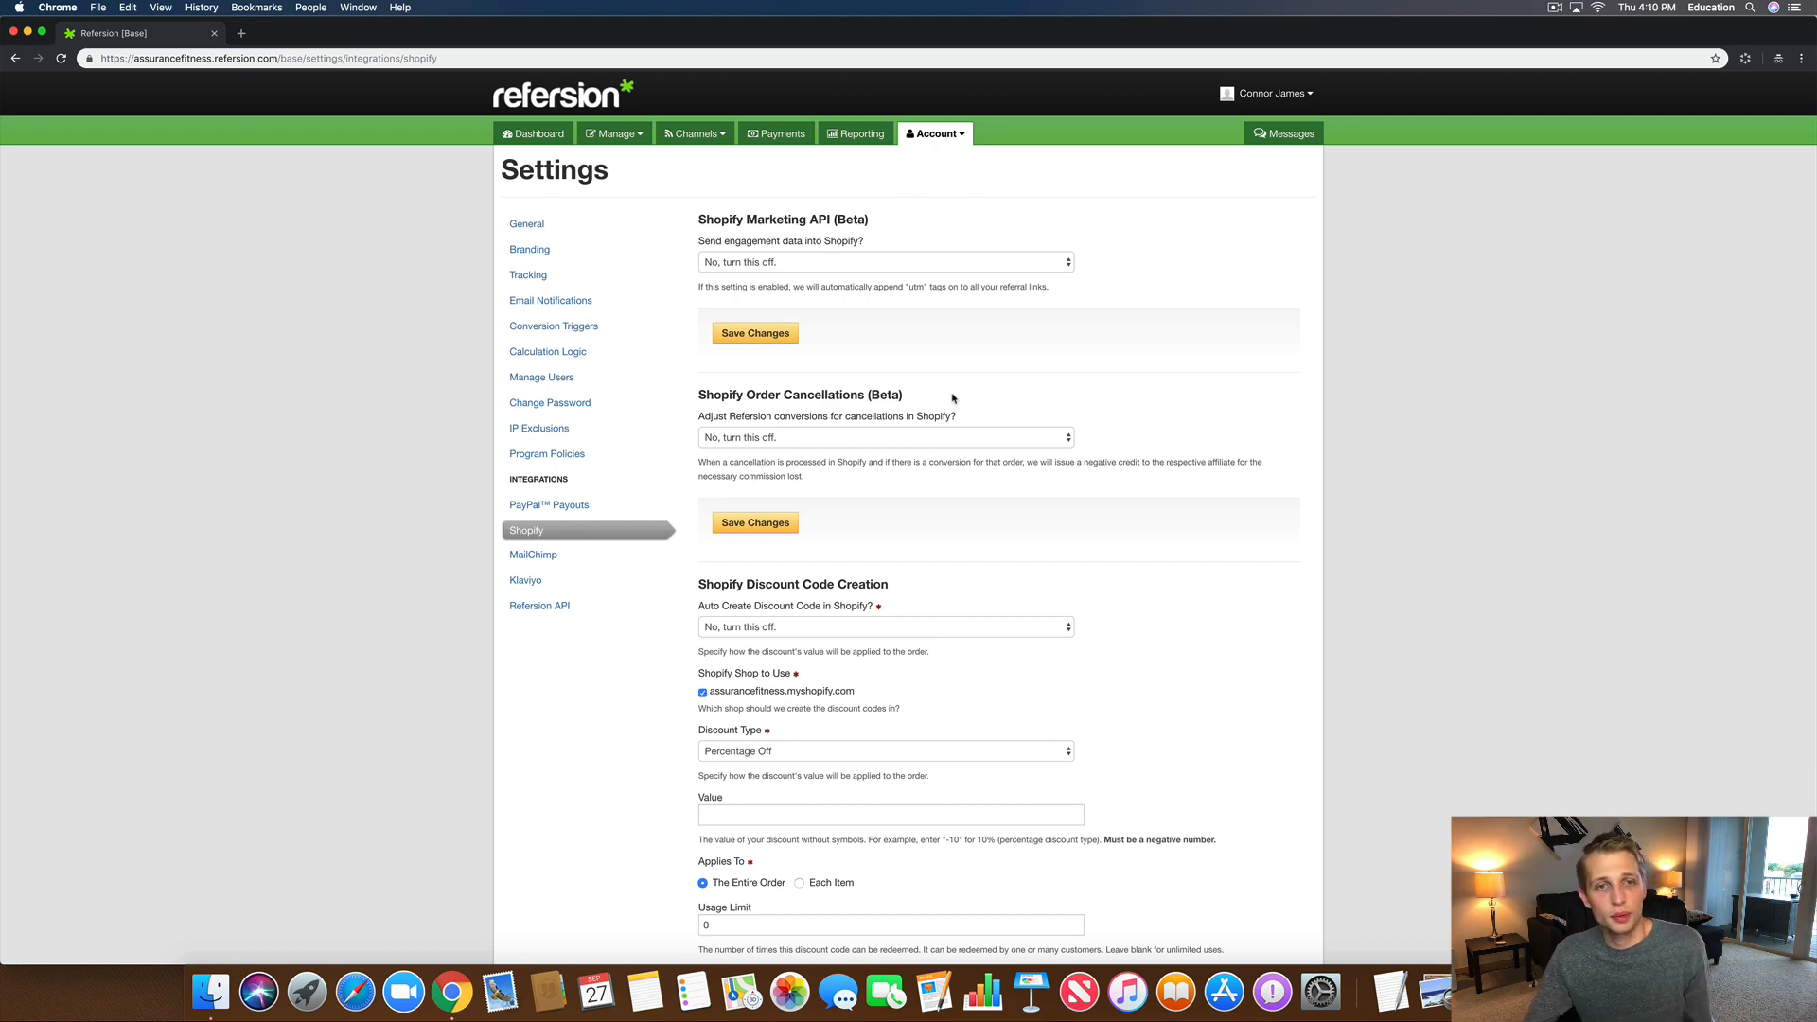
Step: Set 'Send engagement data into Shopify?' to Yes and save the change
left_click(880, 260)
left_click(837, 276)
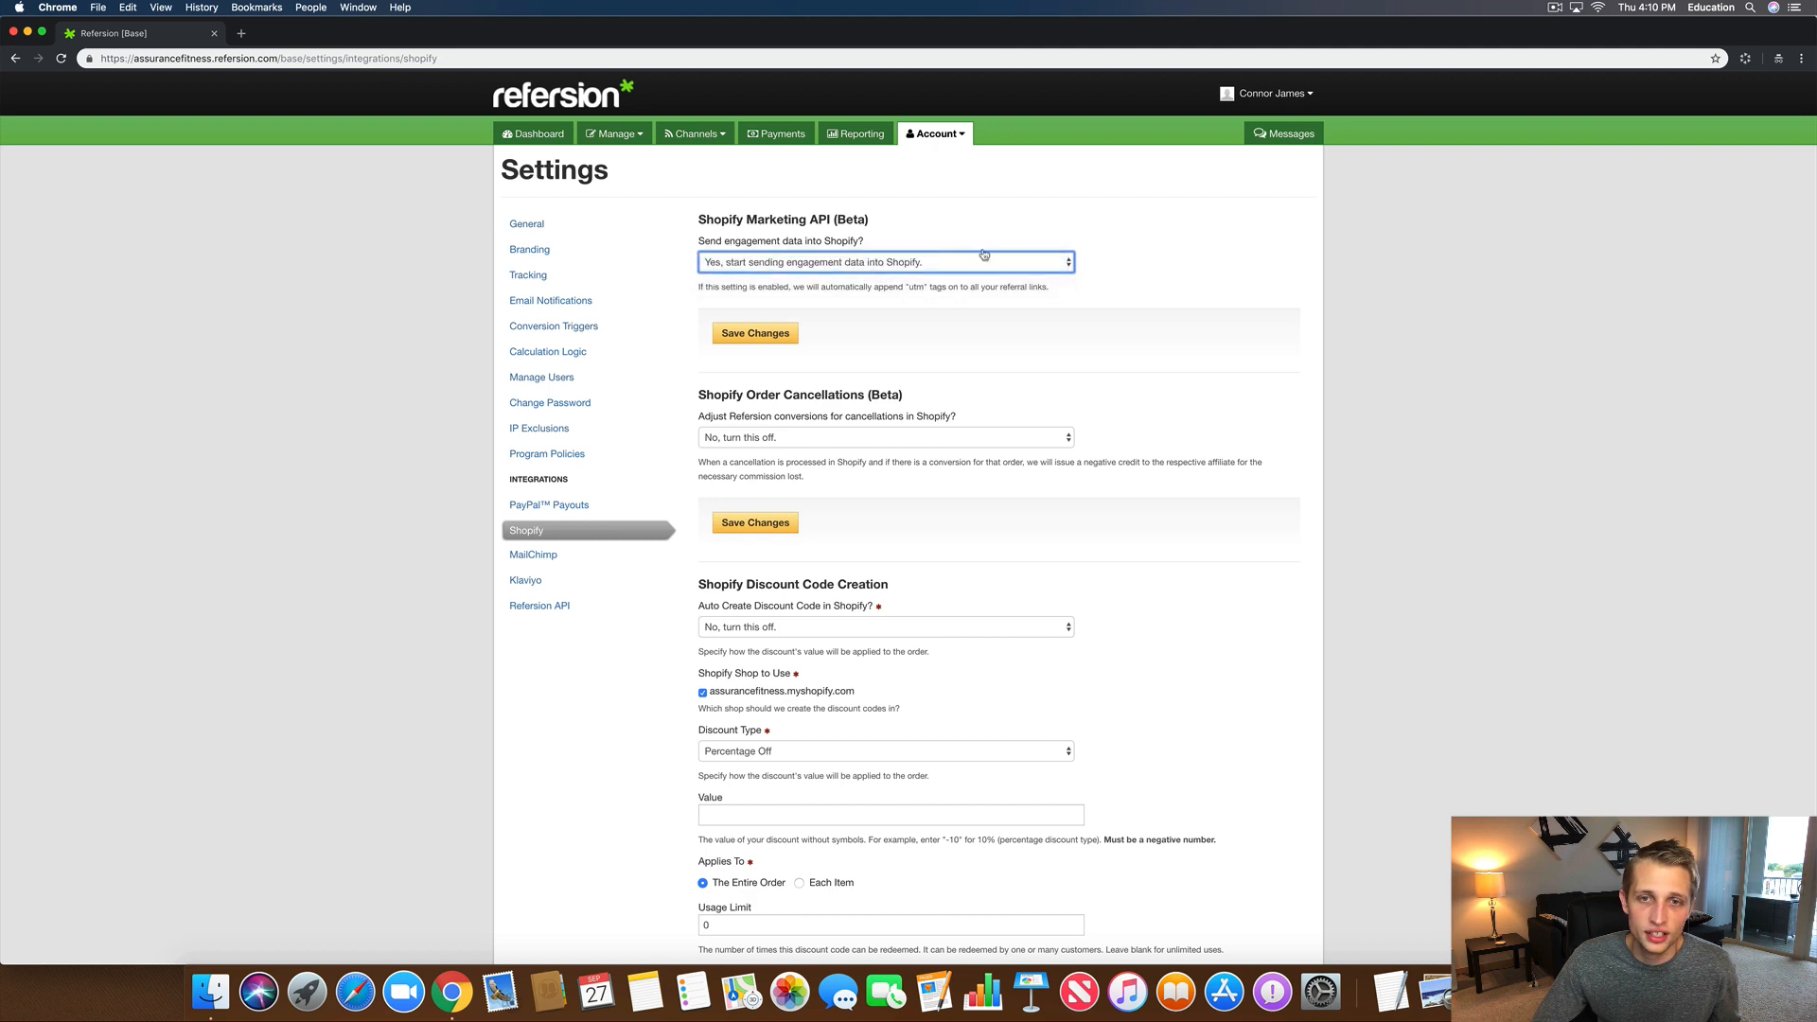
left_click_drag(980, 290, 774, 286)
triple_click(774, 287)
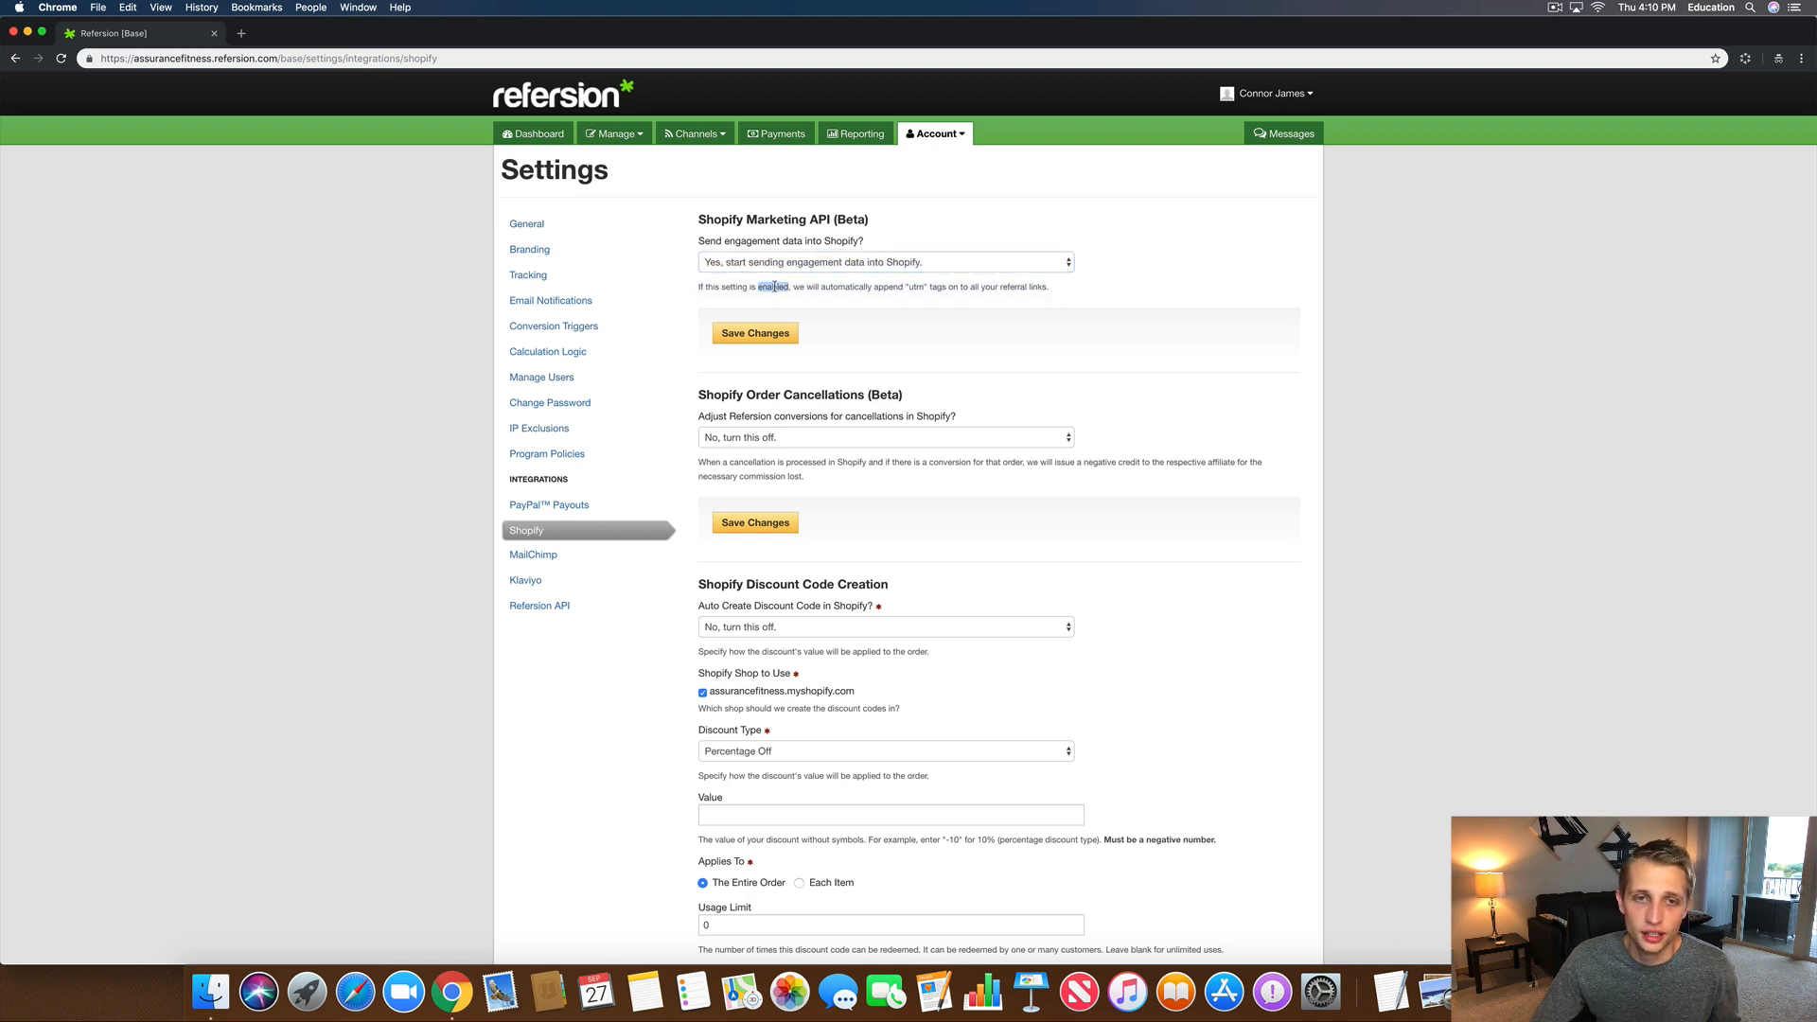
left_click(752, 333)
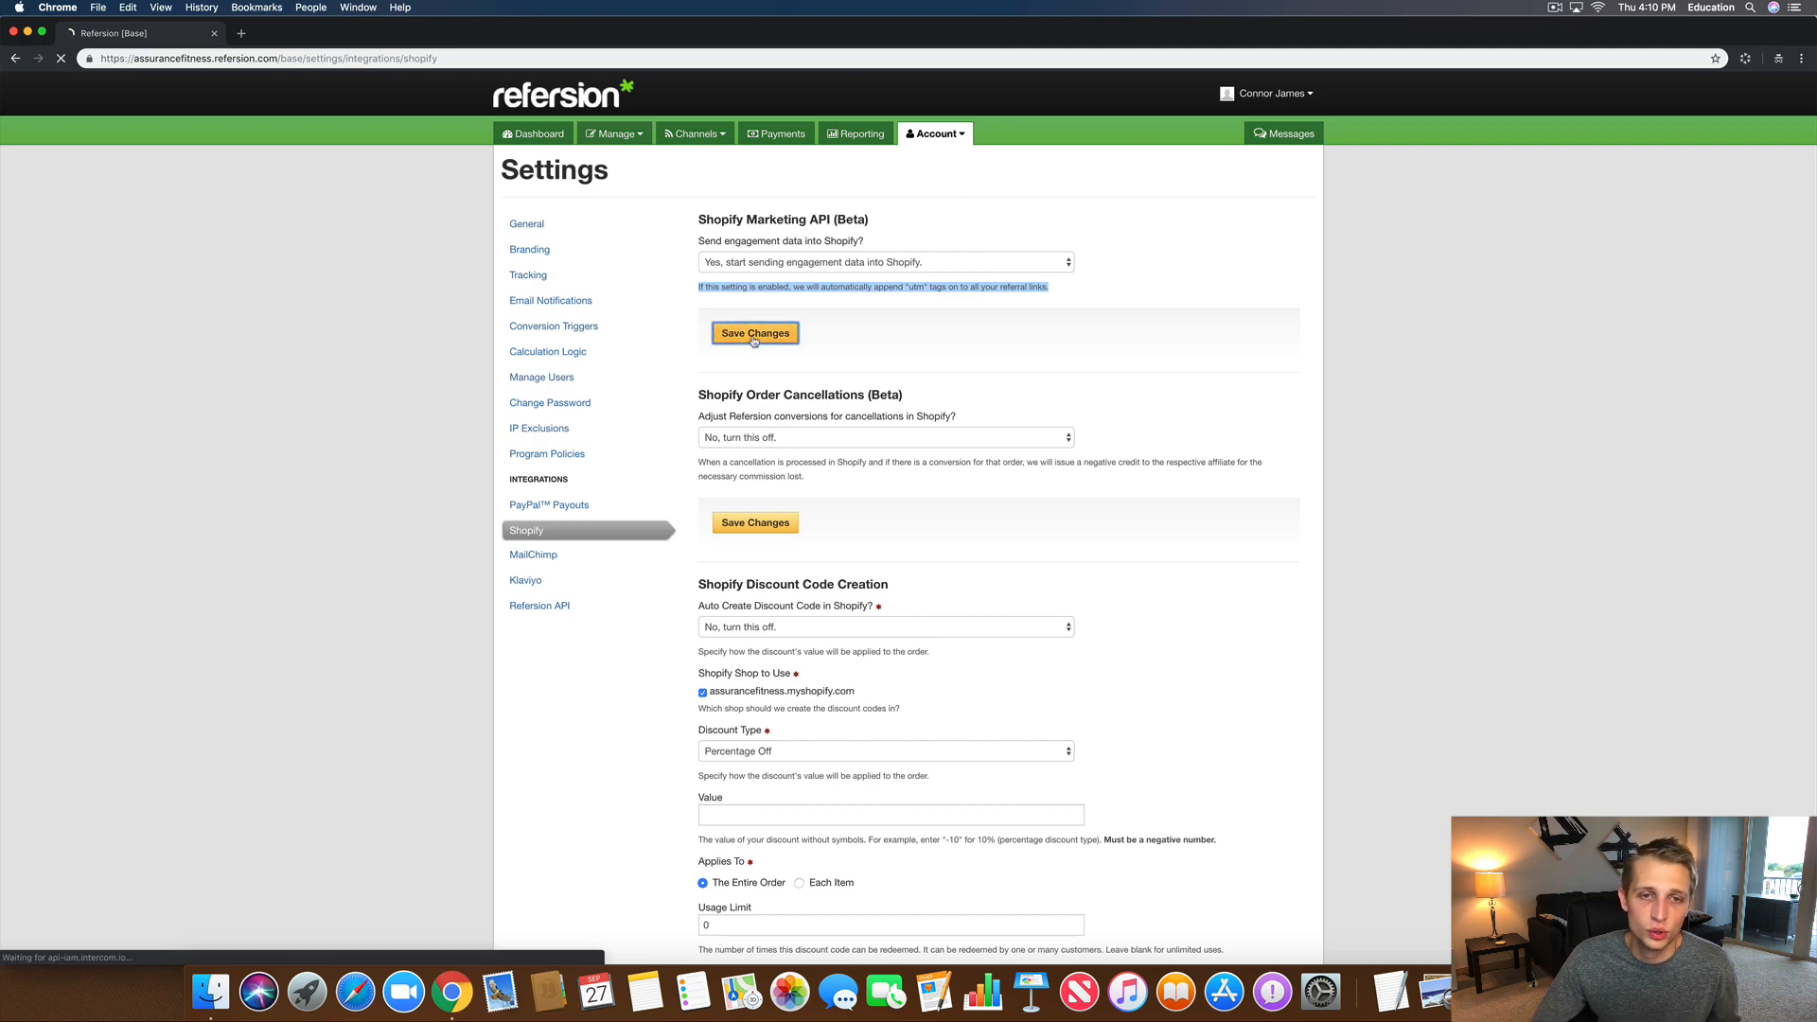
Step: Set cancellations to 'Yes, track Shopify cancellations' and save the change
scroll(825, 328, "down", 3)
scroll(825, 328, "down", 3)
left_click(777, 247)
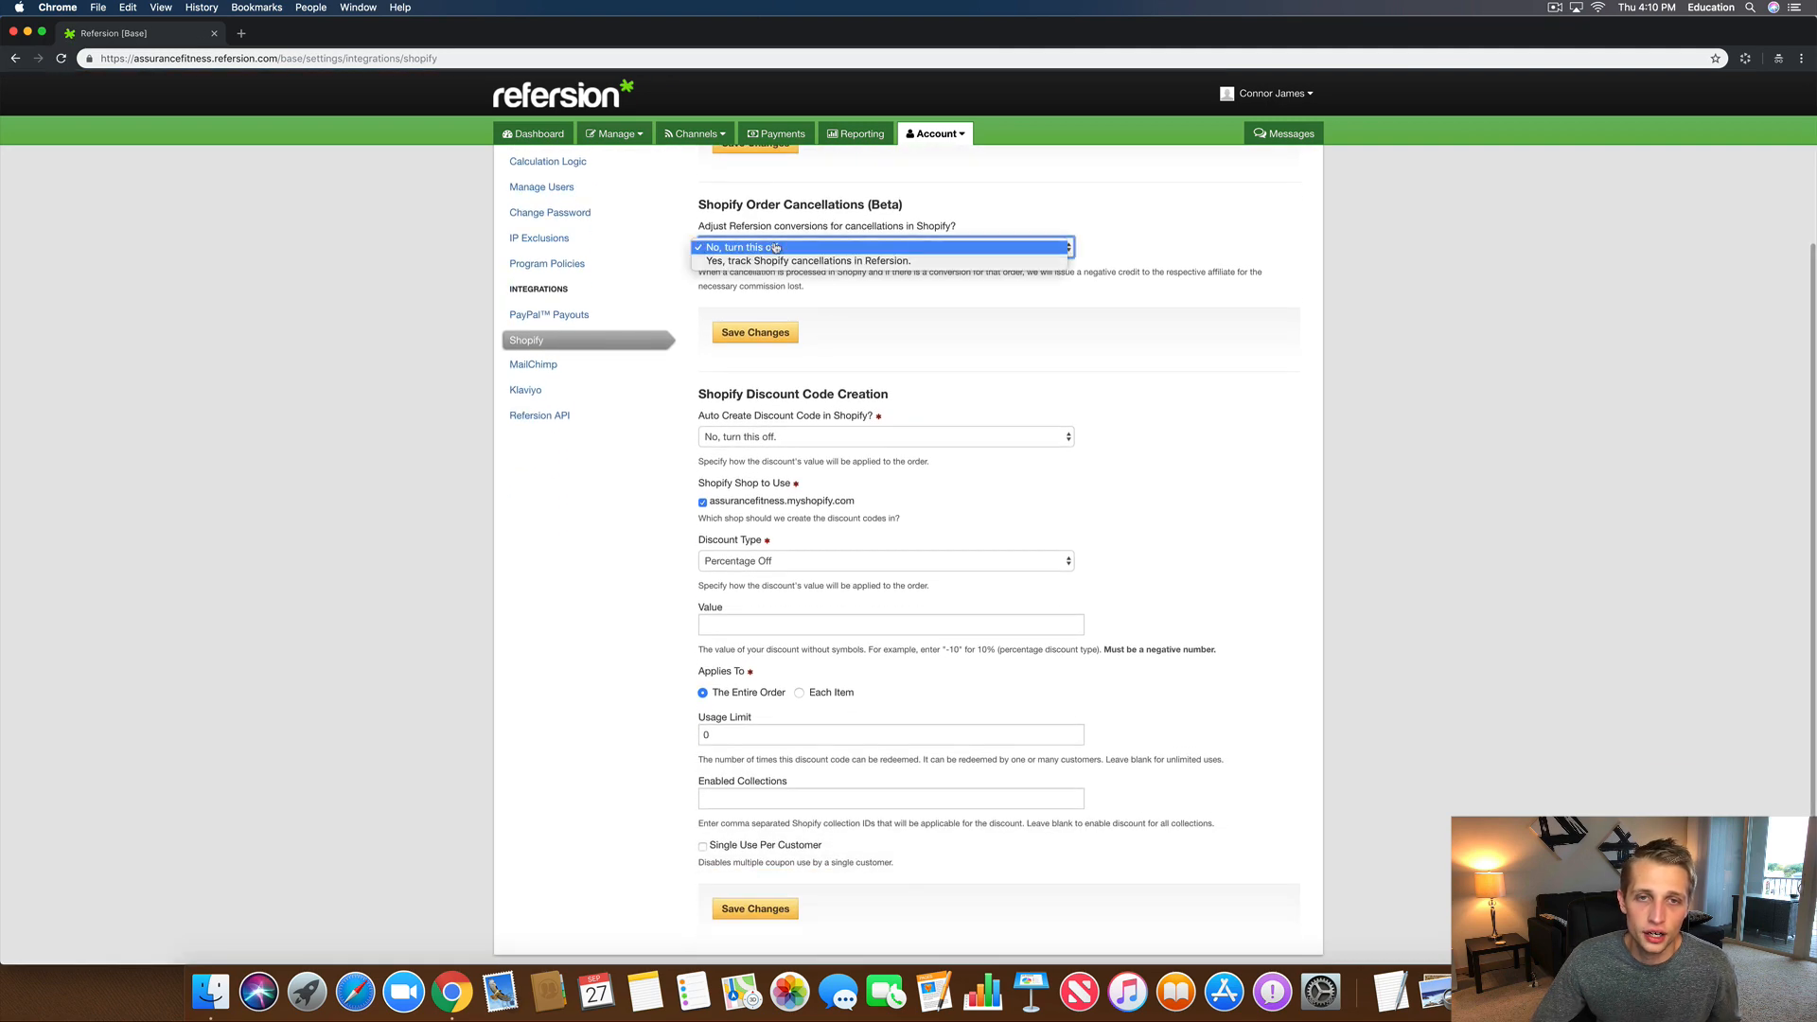
left_click(780, 260)
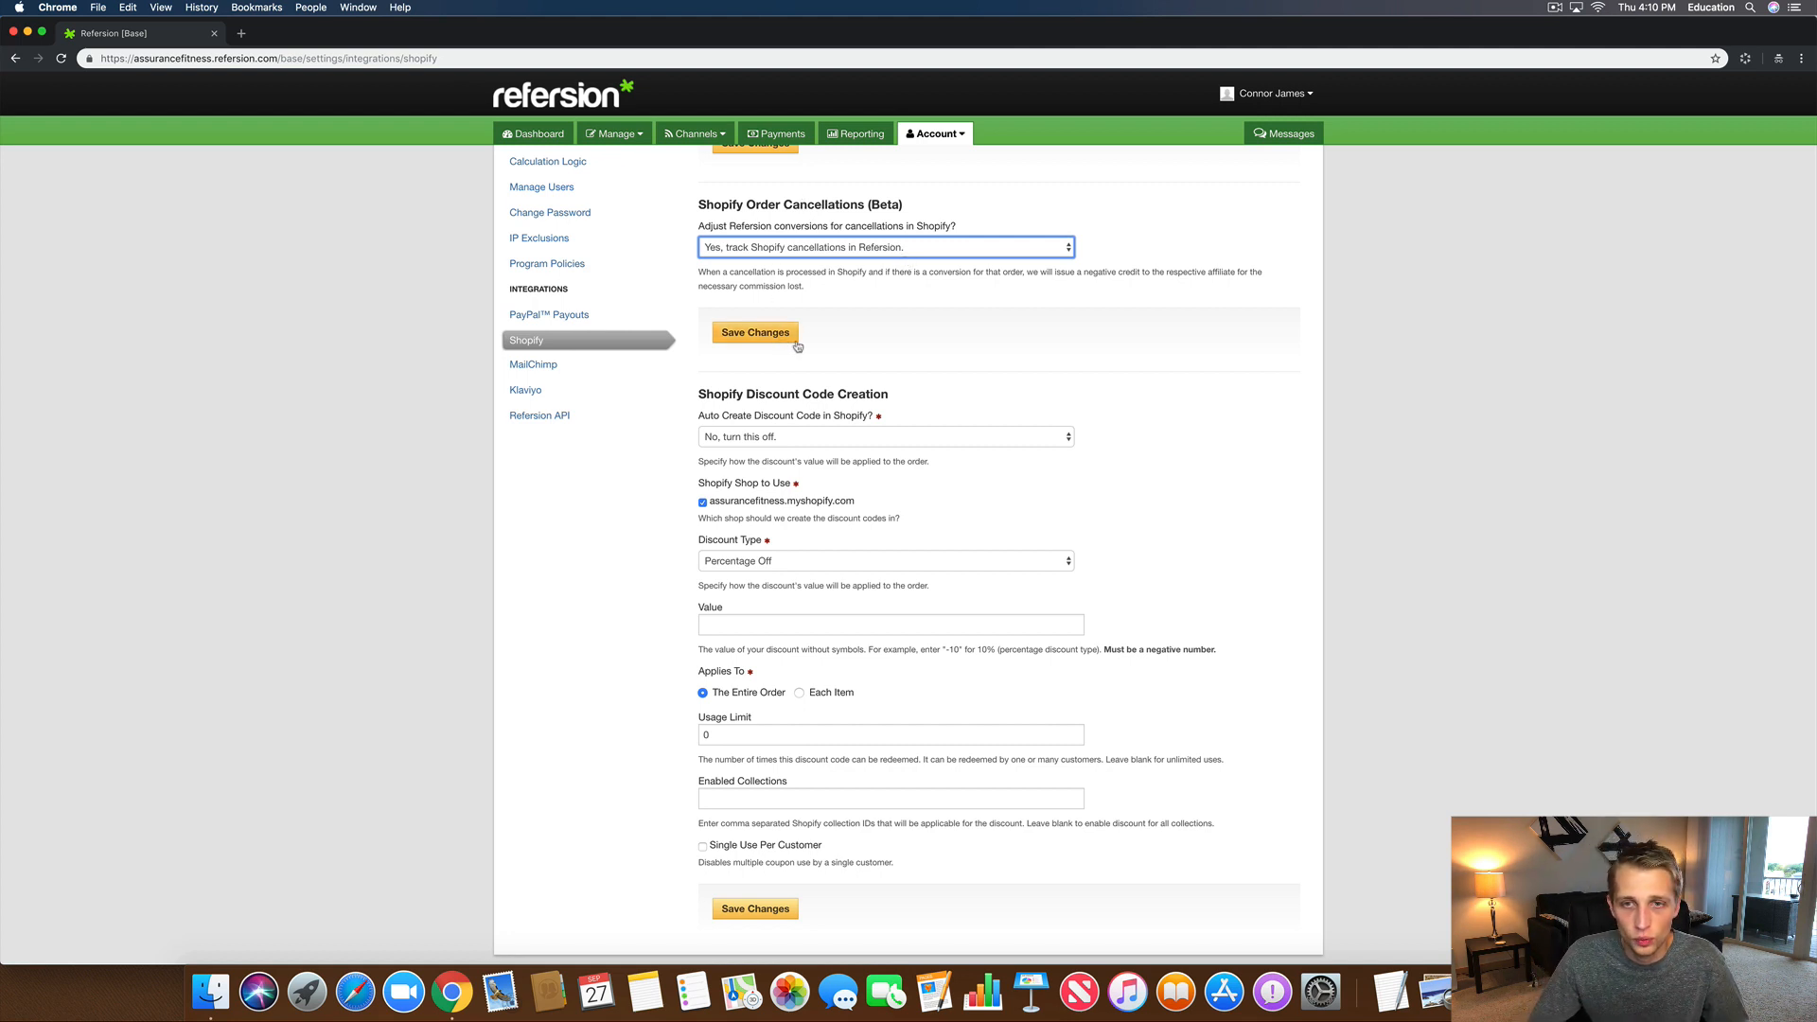
left_click(730, 336)
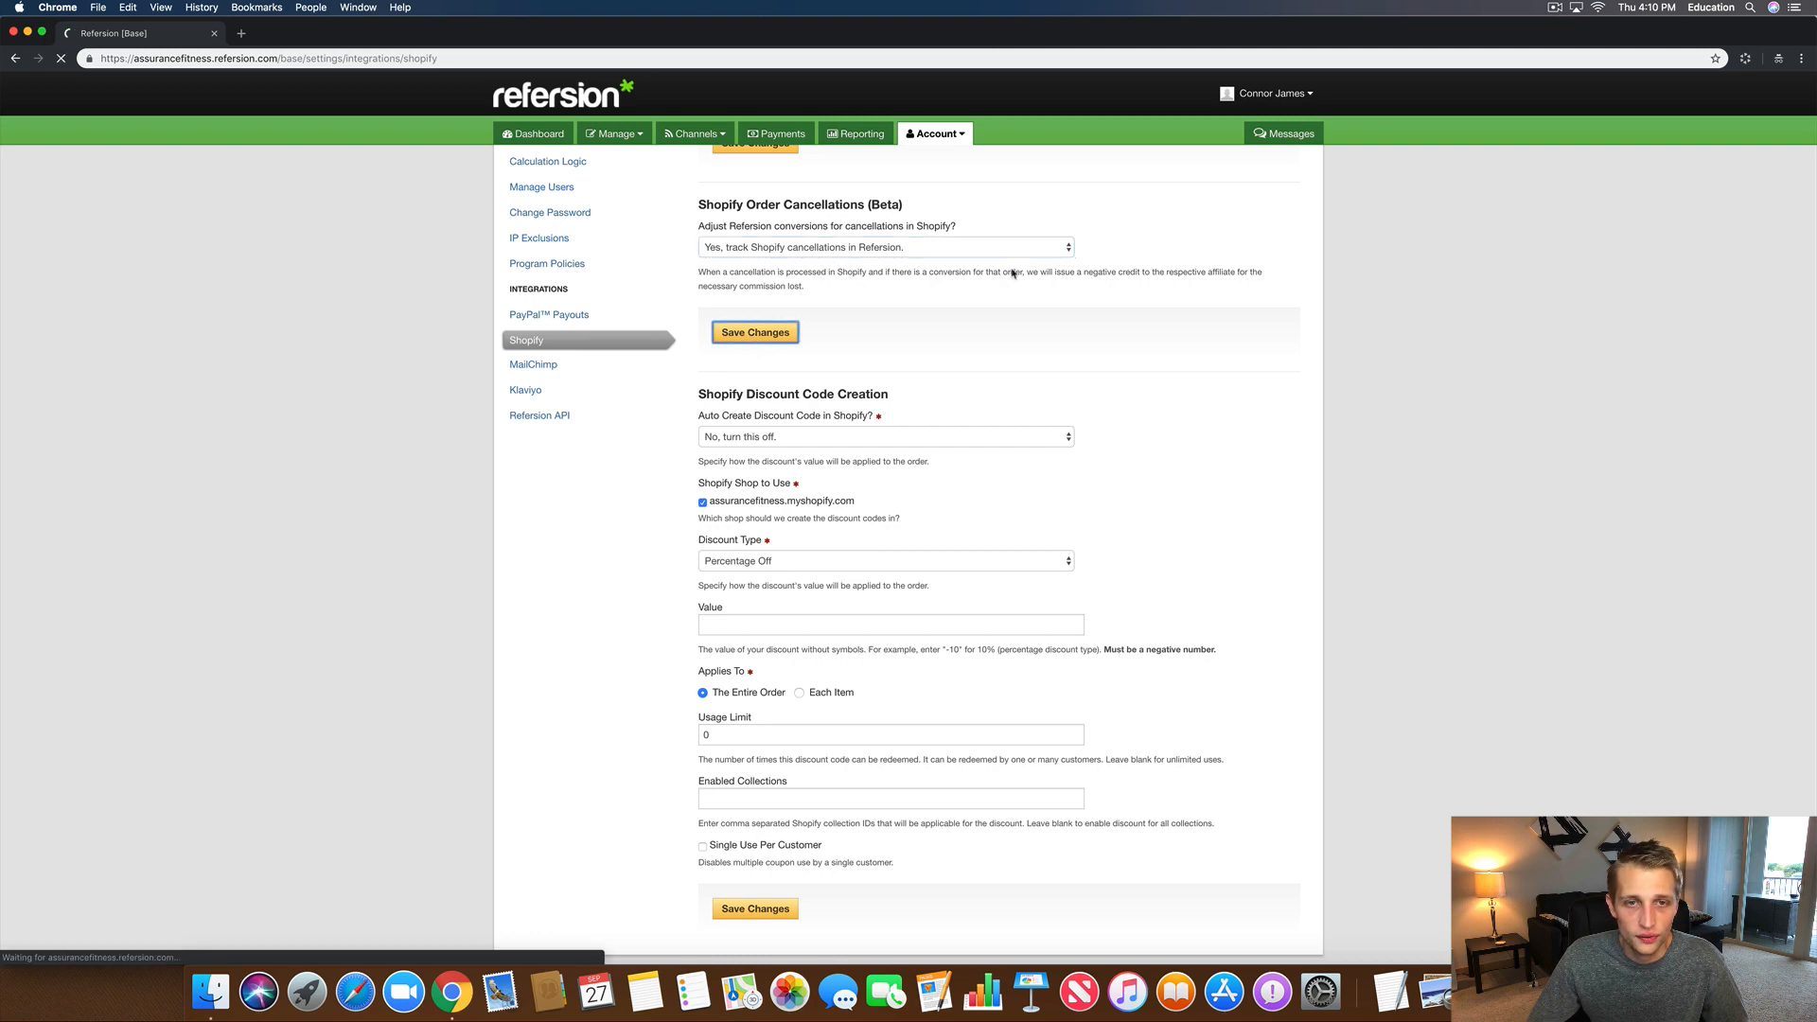
scroll(1084, 403, "down", 5)
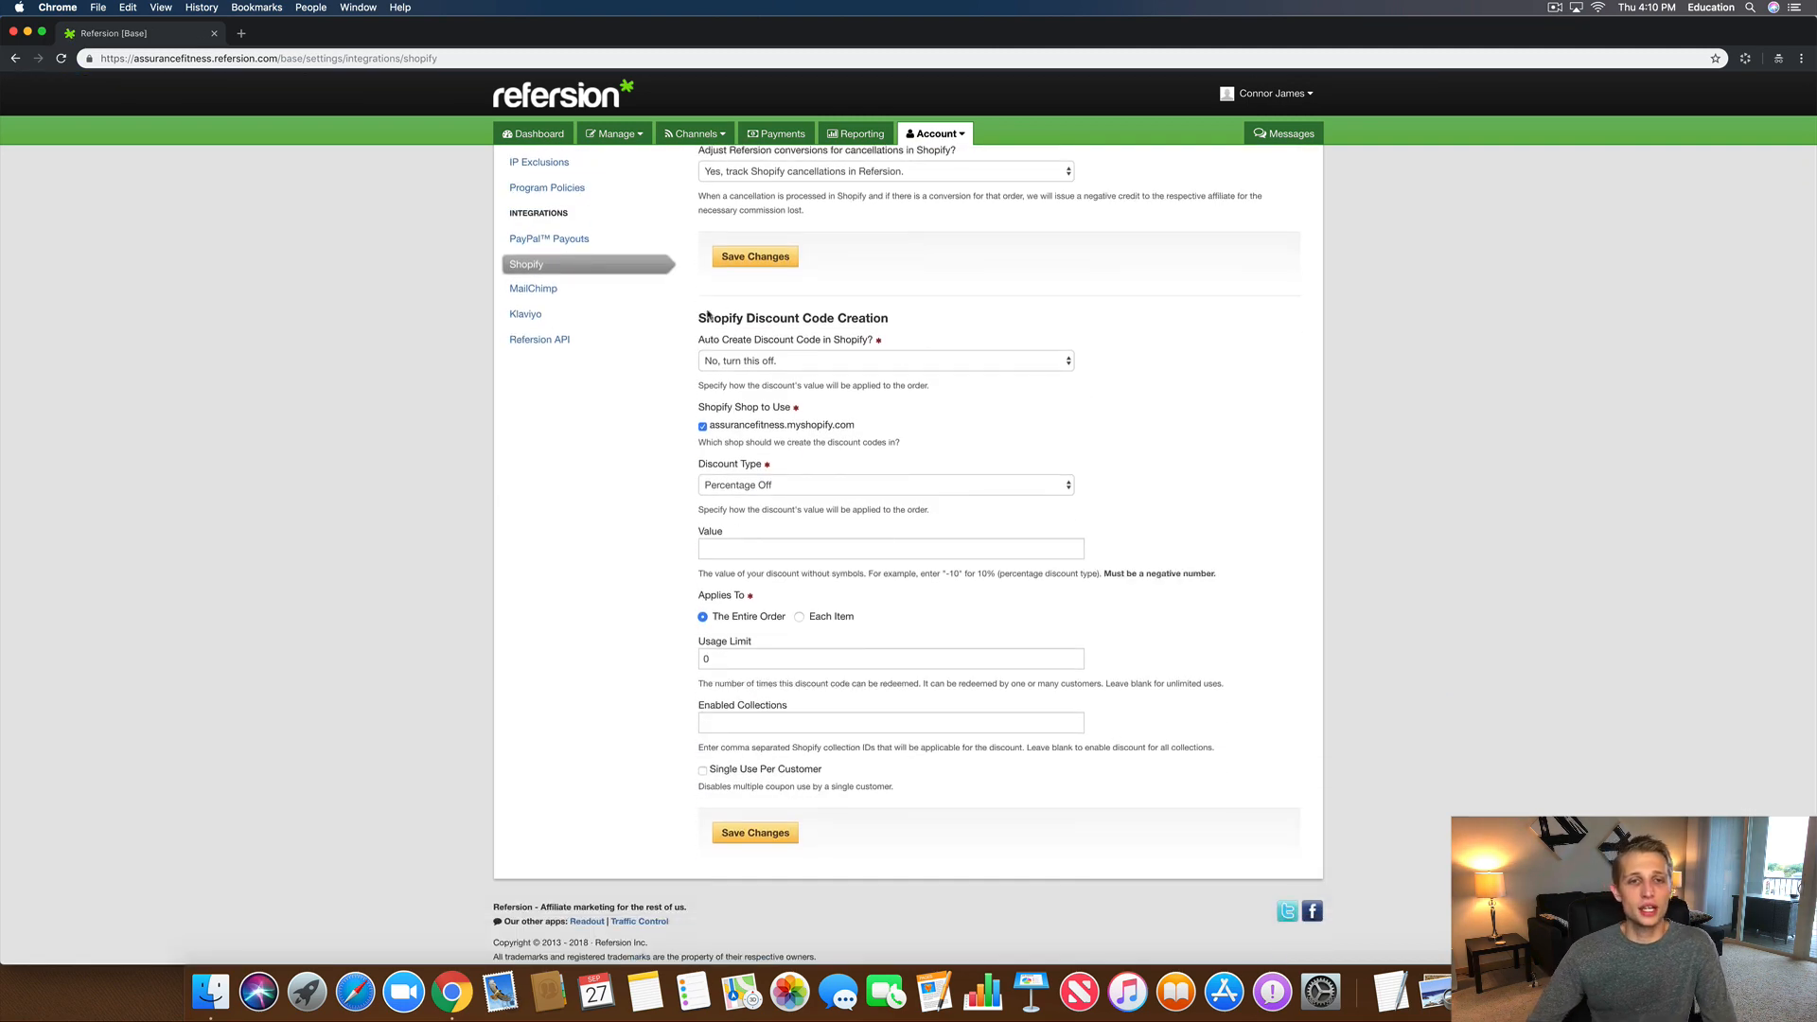
Step: Enable auto-create discount codes on Coupon Conversion Triggers, keeping the assurancefitness.myshopify.com shop checked
left_click_drag(701, 319, 889, 319)
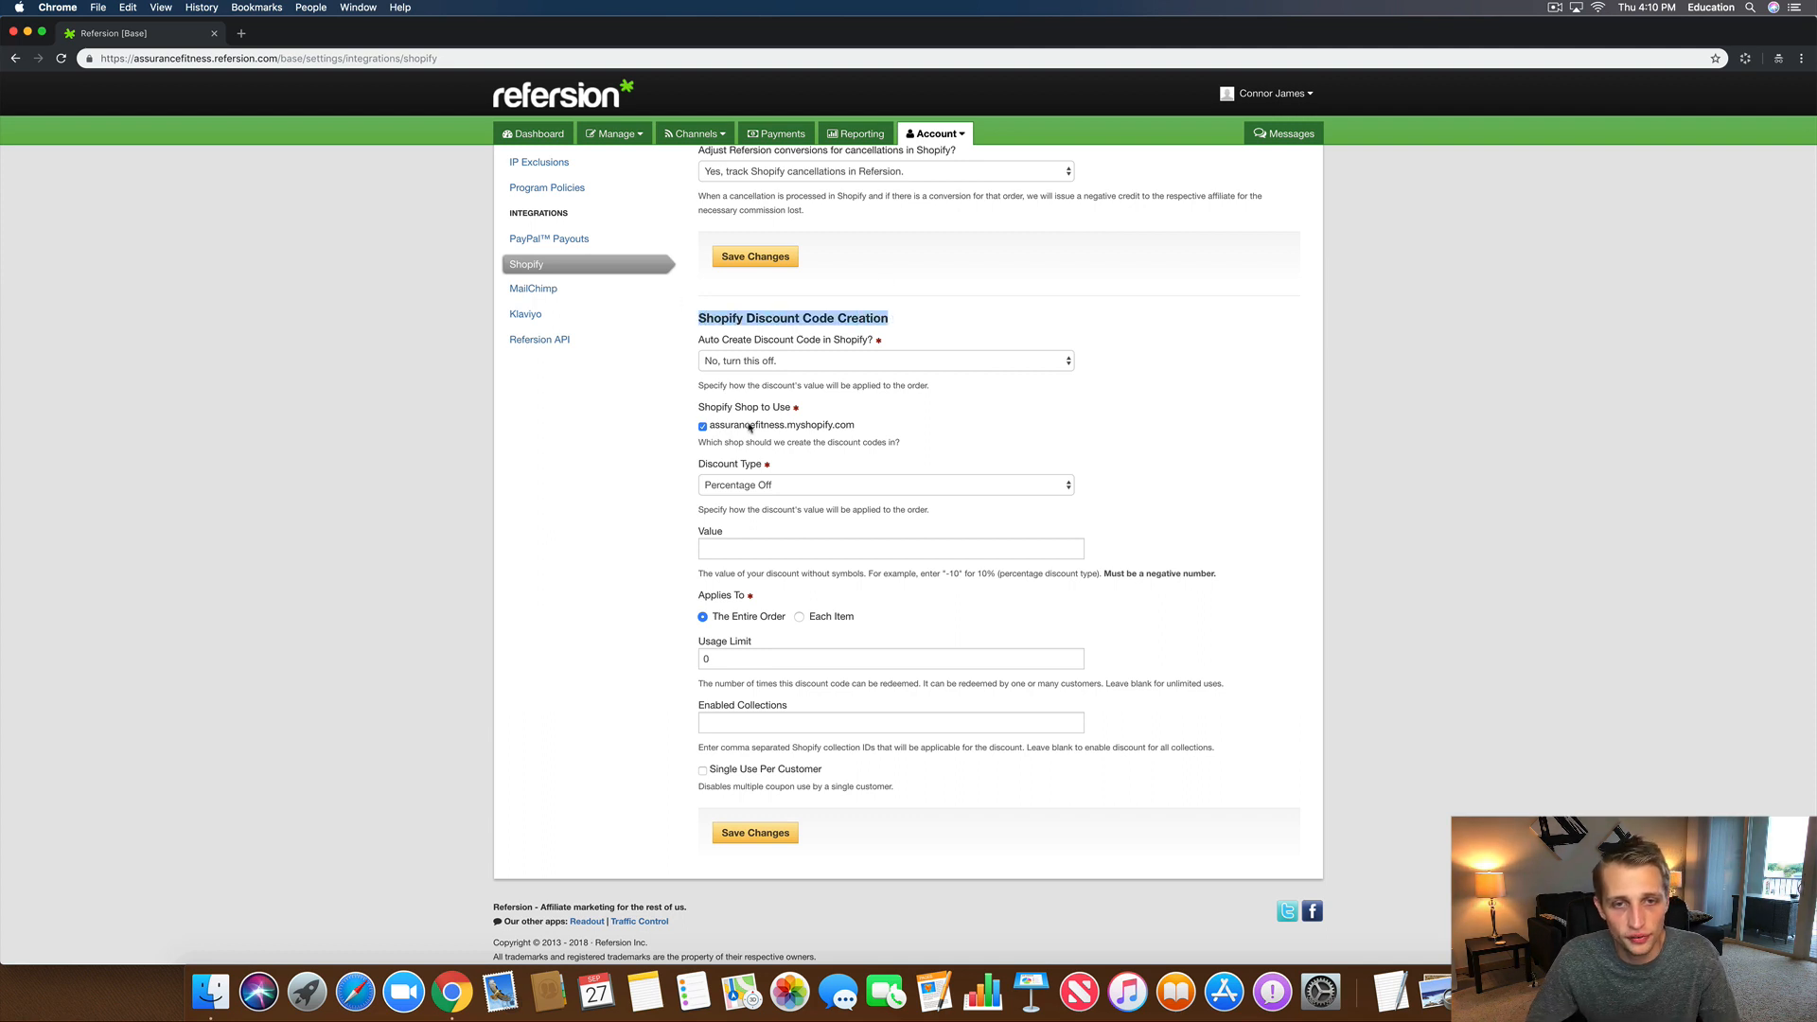
left_click(761, 364)
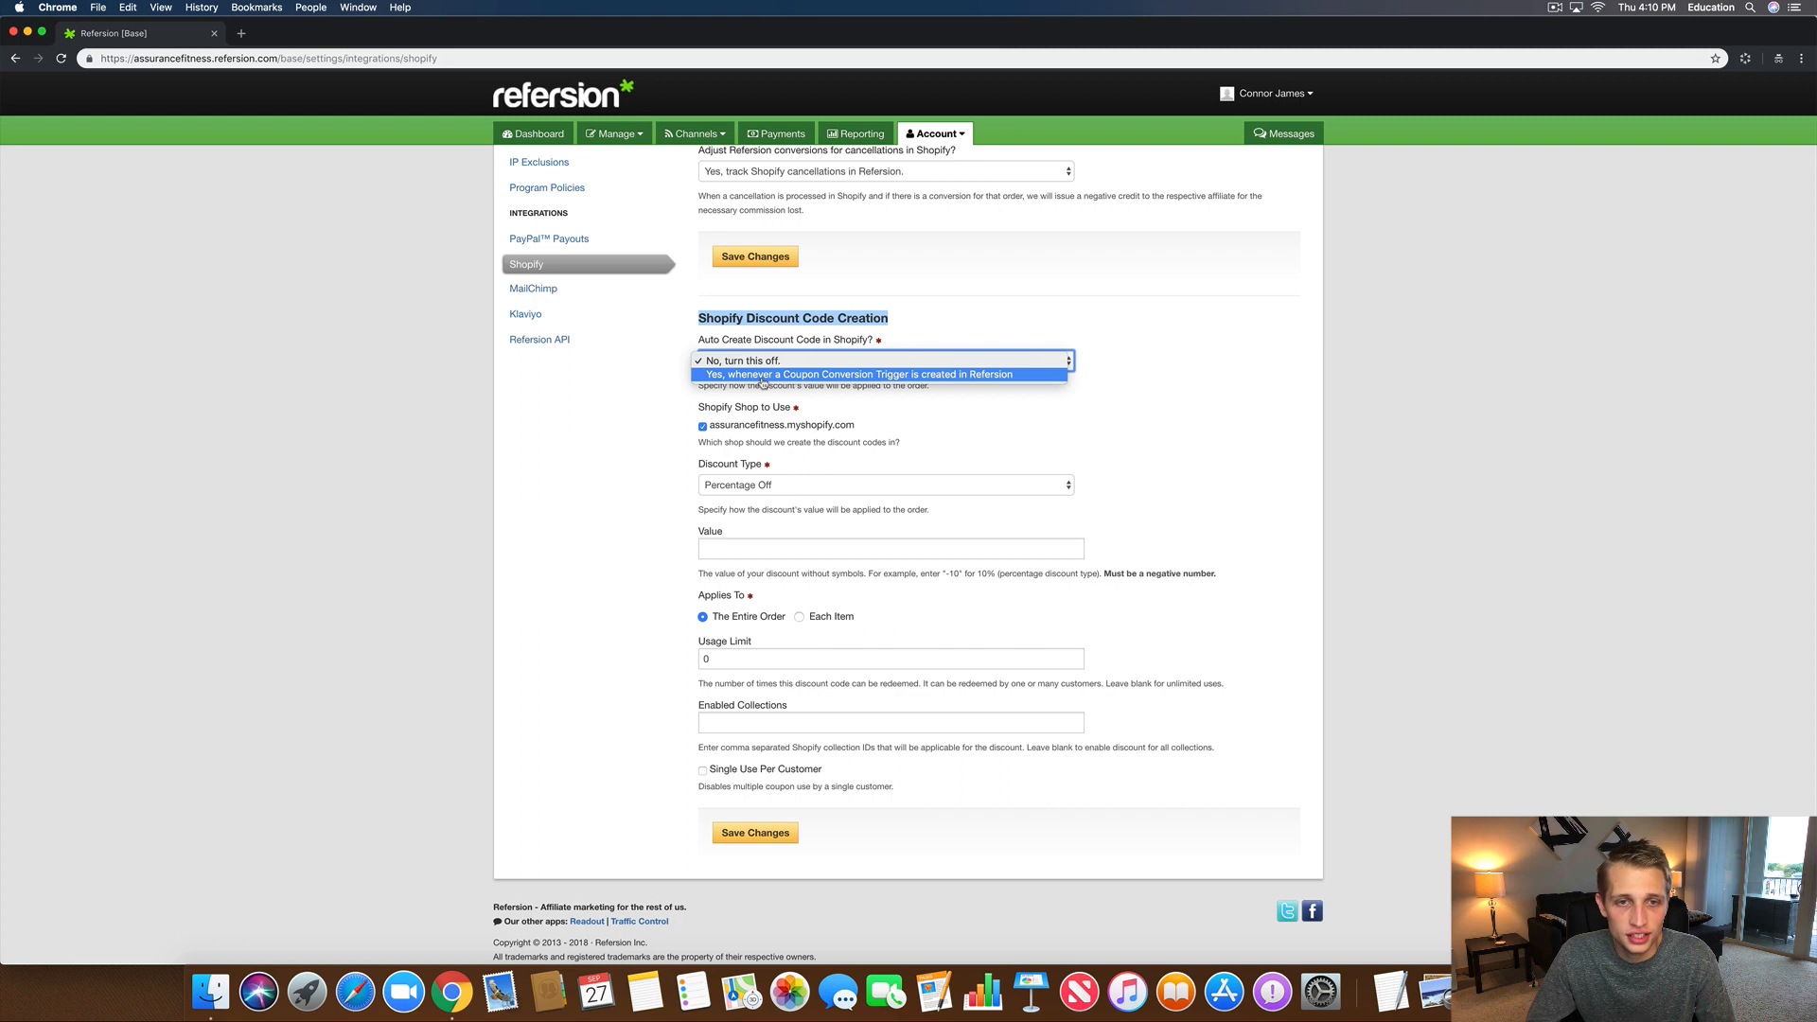
left_click(763, 374)
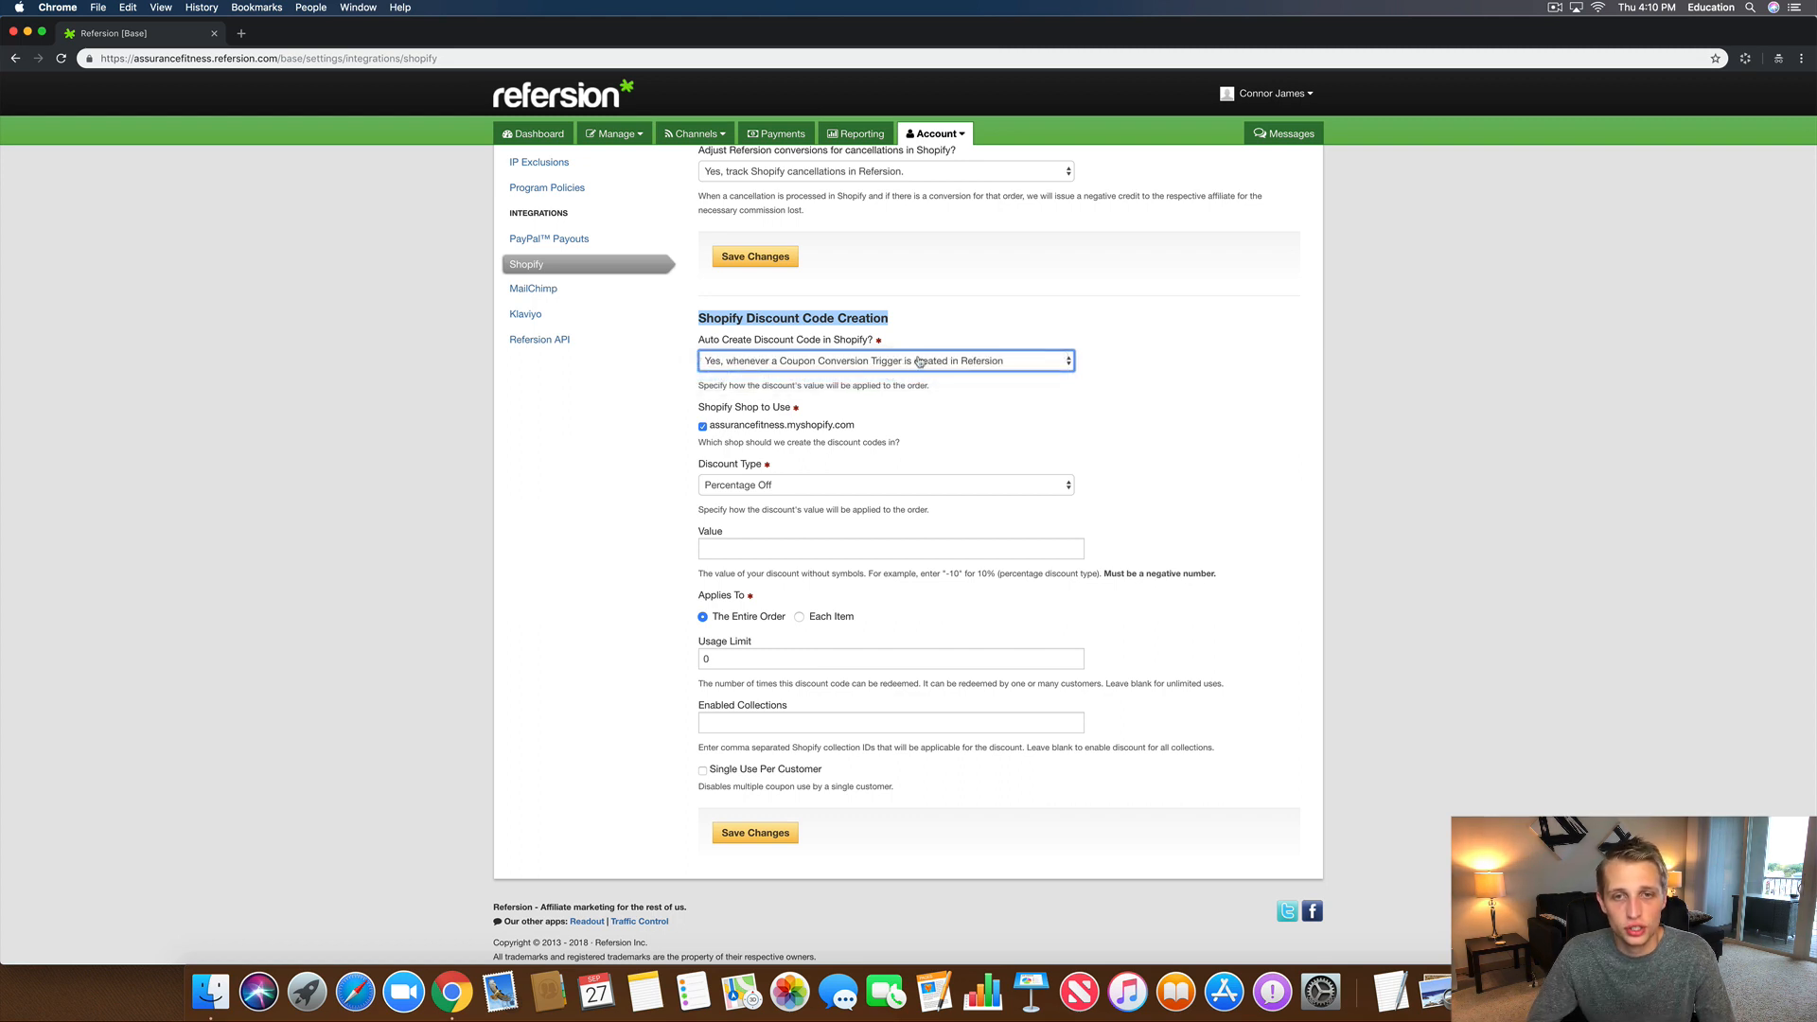
left_click(984, 391)
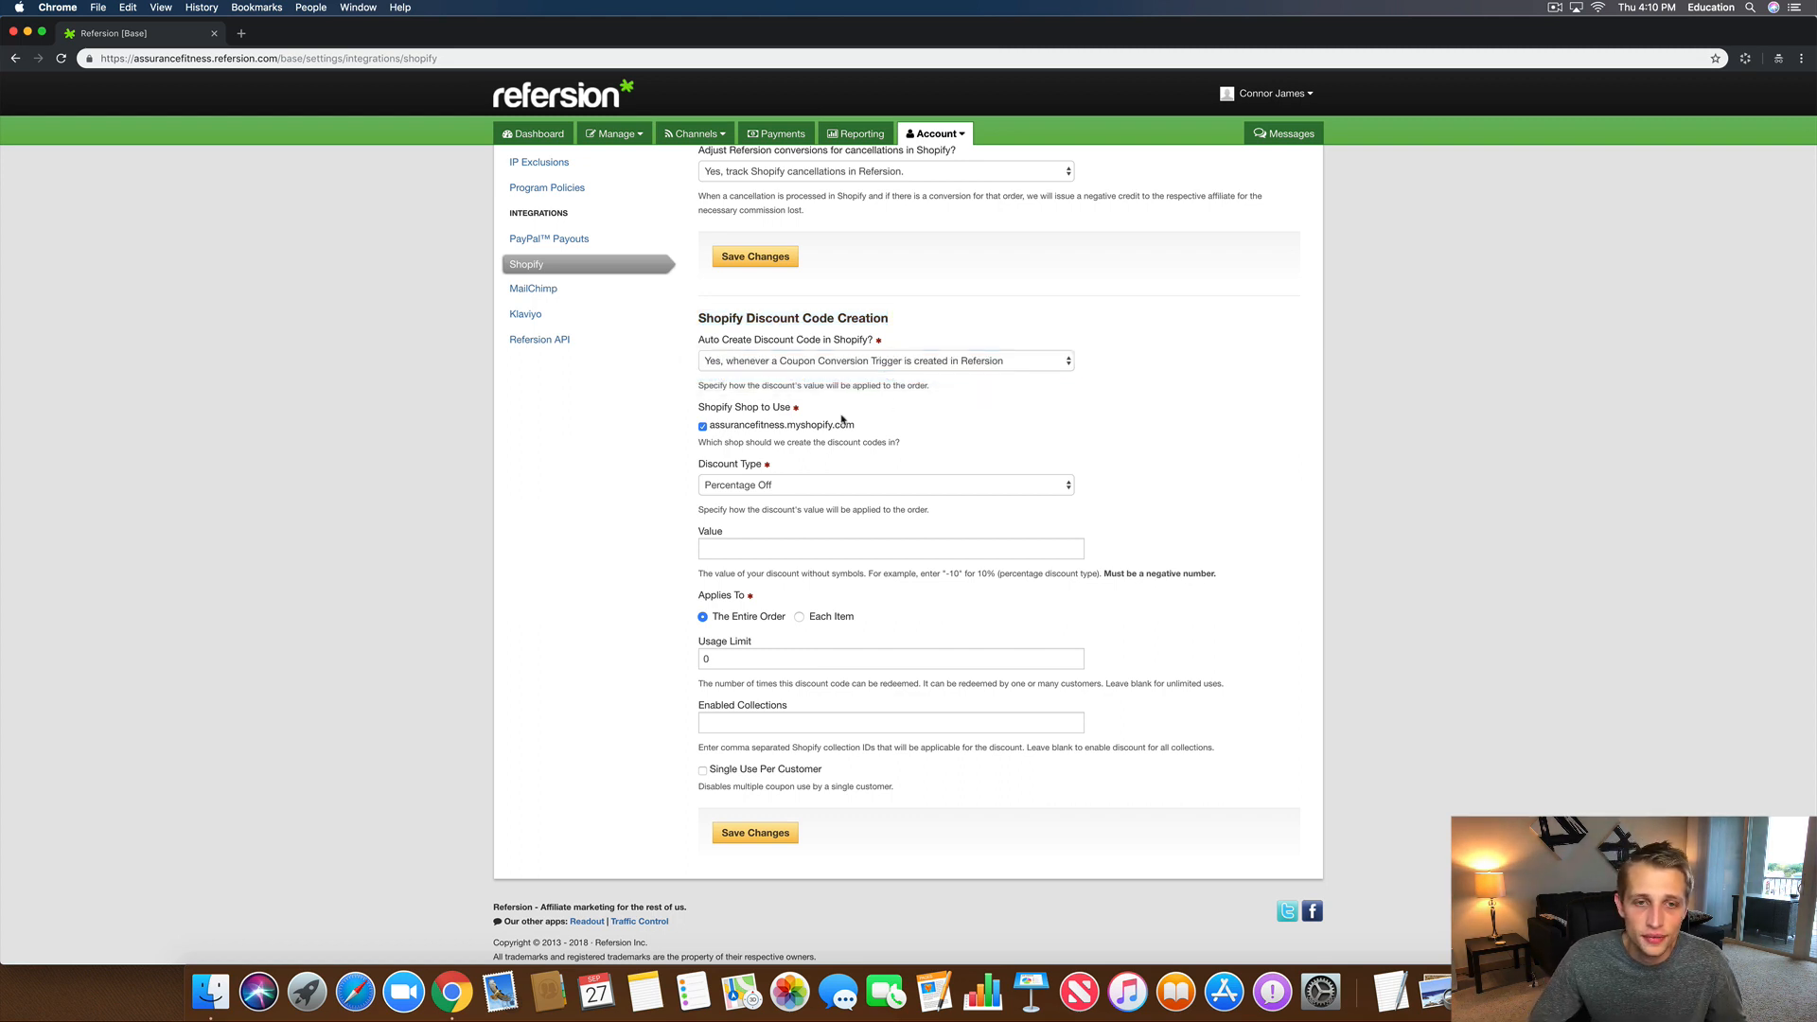
scroll(937, 397, "down", 1)
left_click_drag(698, 394, 868, 416)
left_click(915, 417)
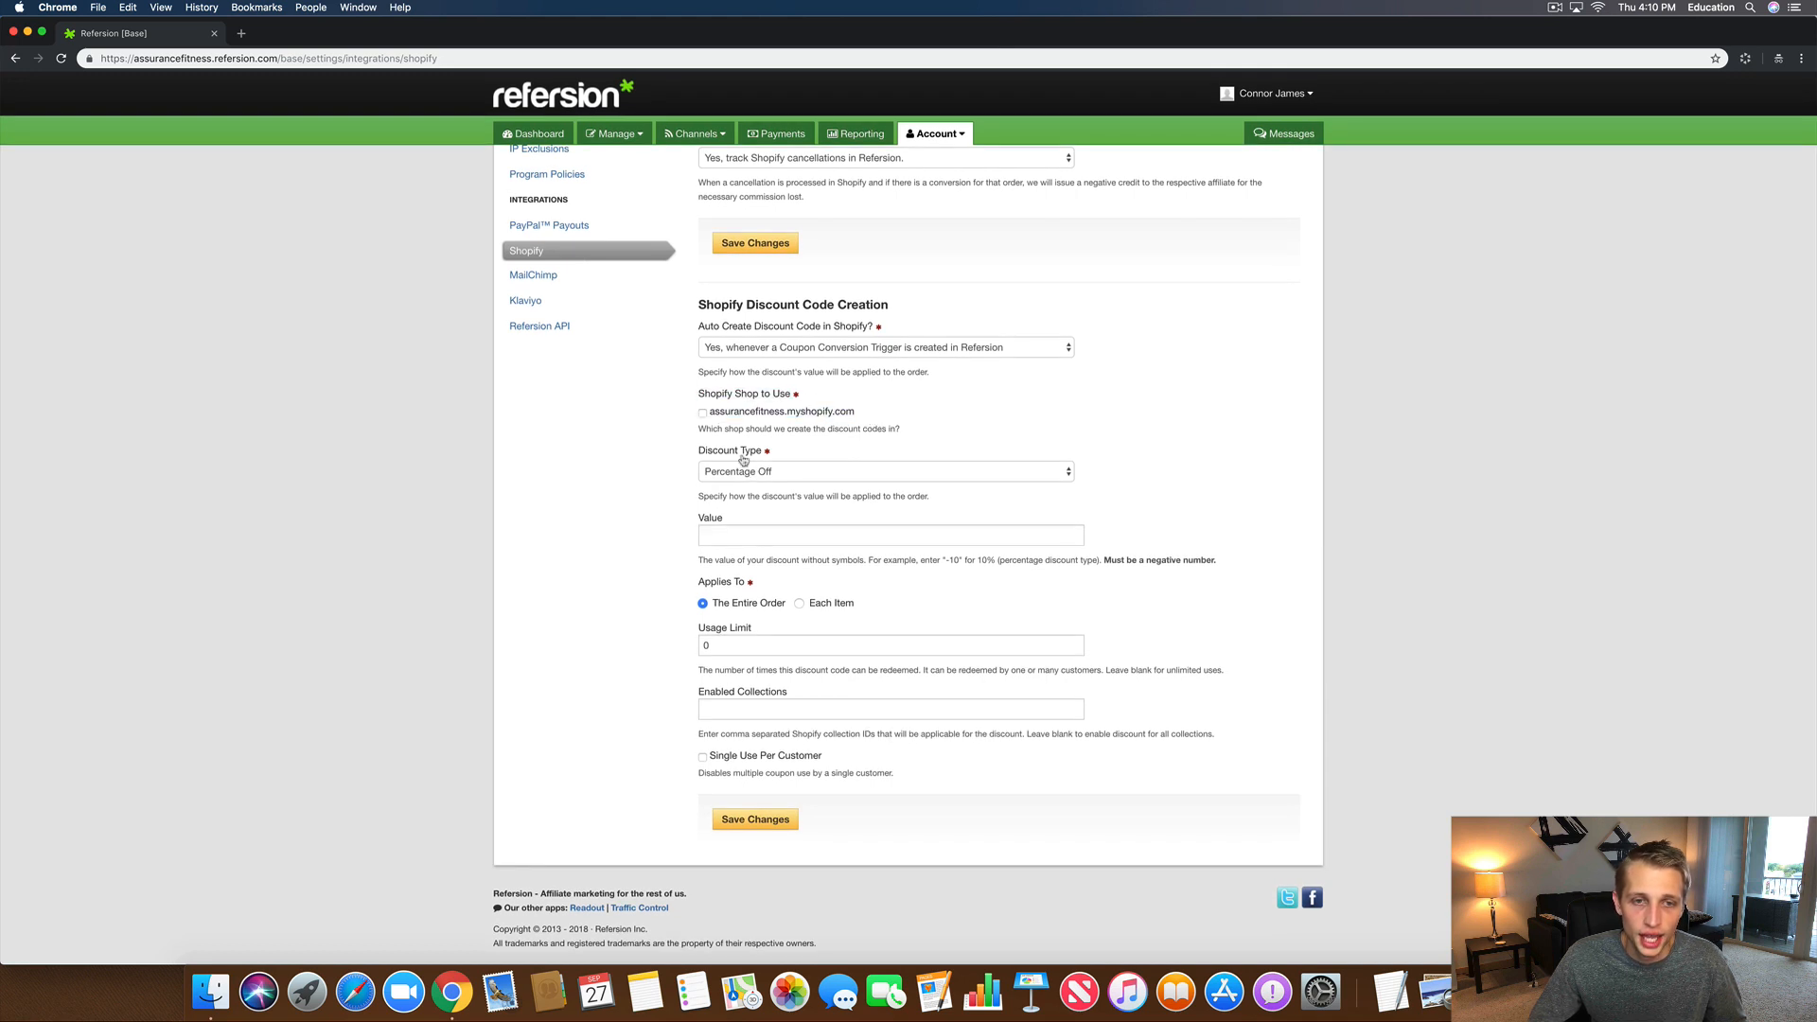
left_click(702, 413)
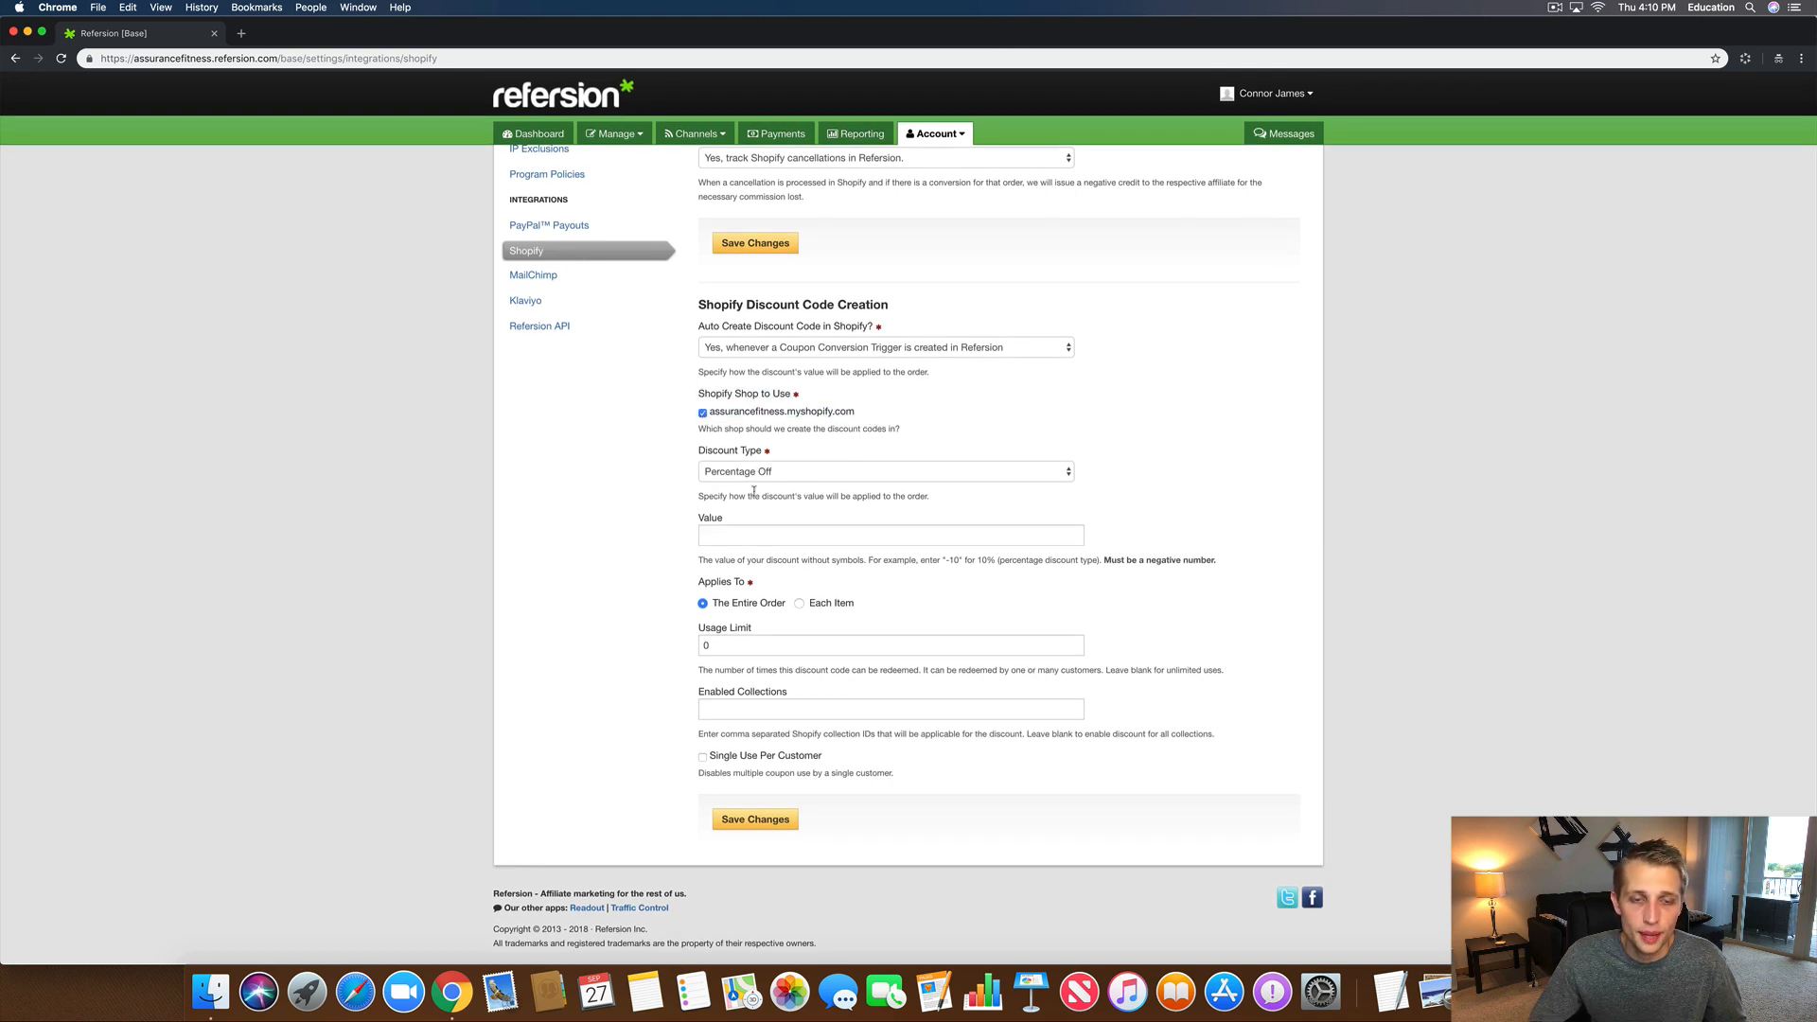
Step: Set the discount to Percentage Off with value -20, leaving the usage limit at 0
left_click(727, 473)
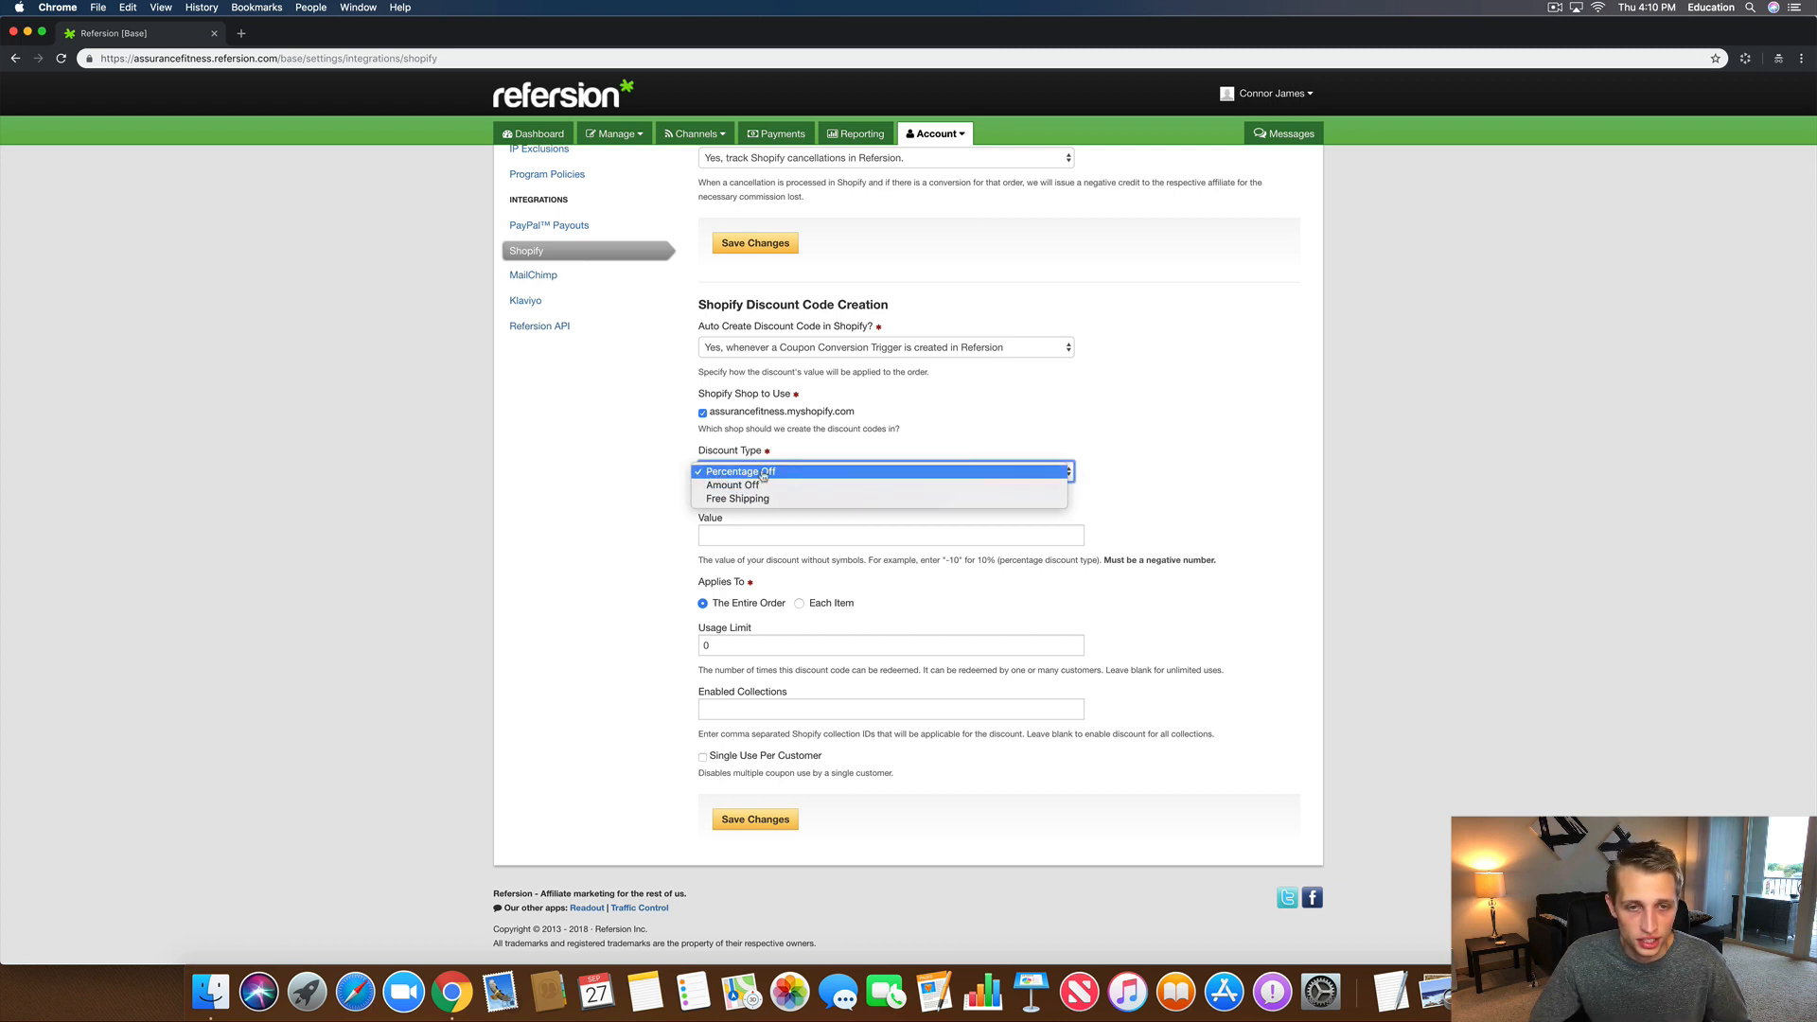
left_click(657, 478)
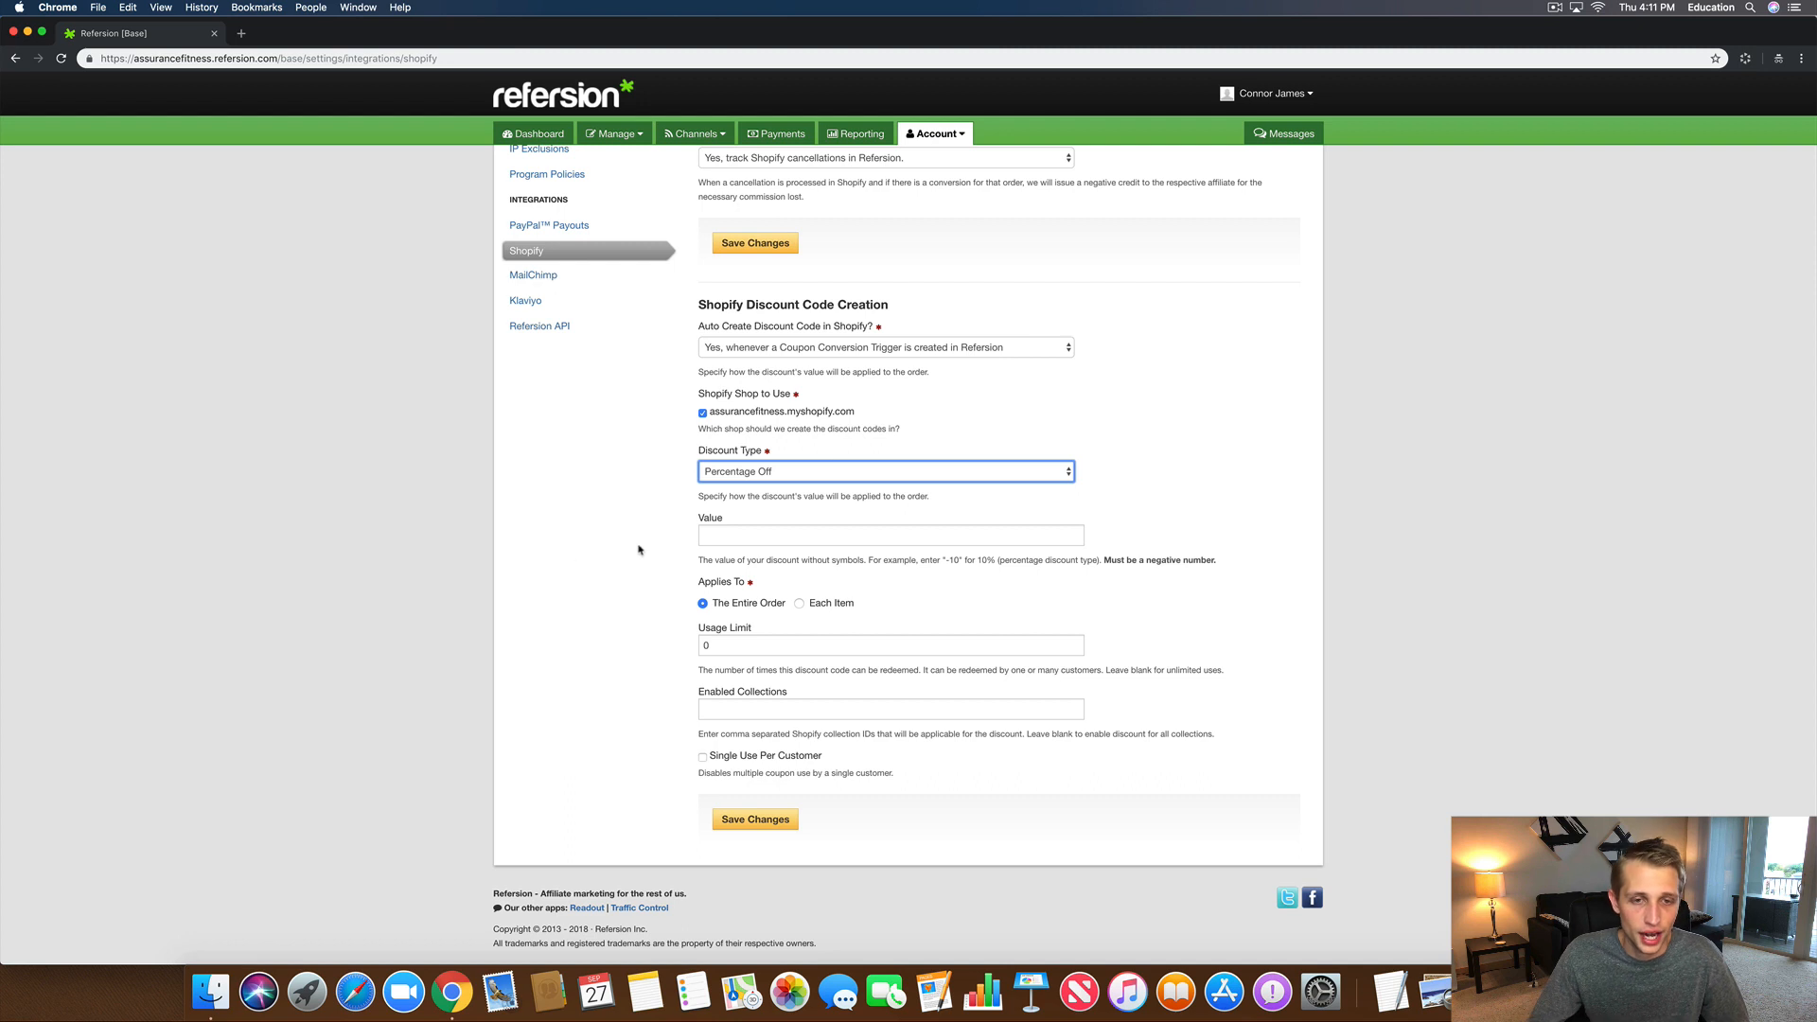
left_click(716, 536)
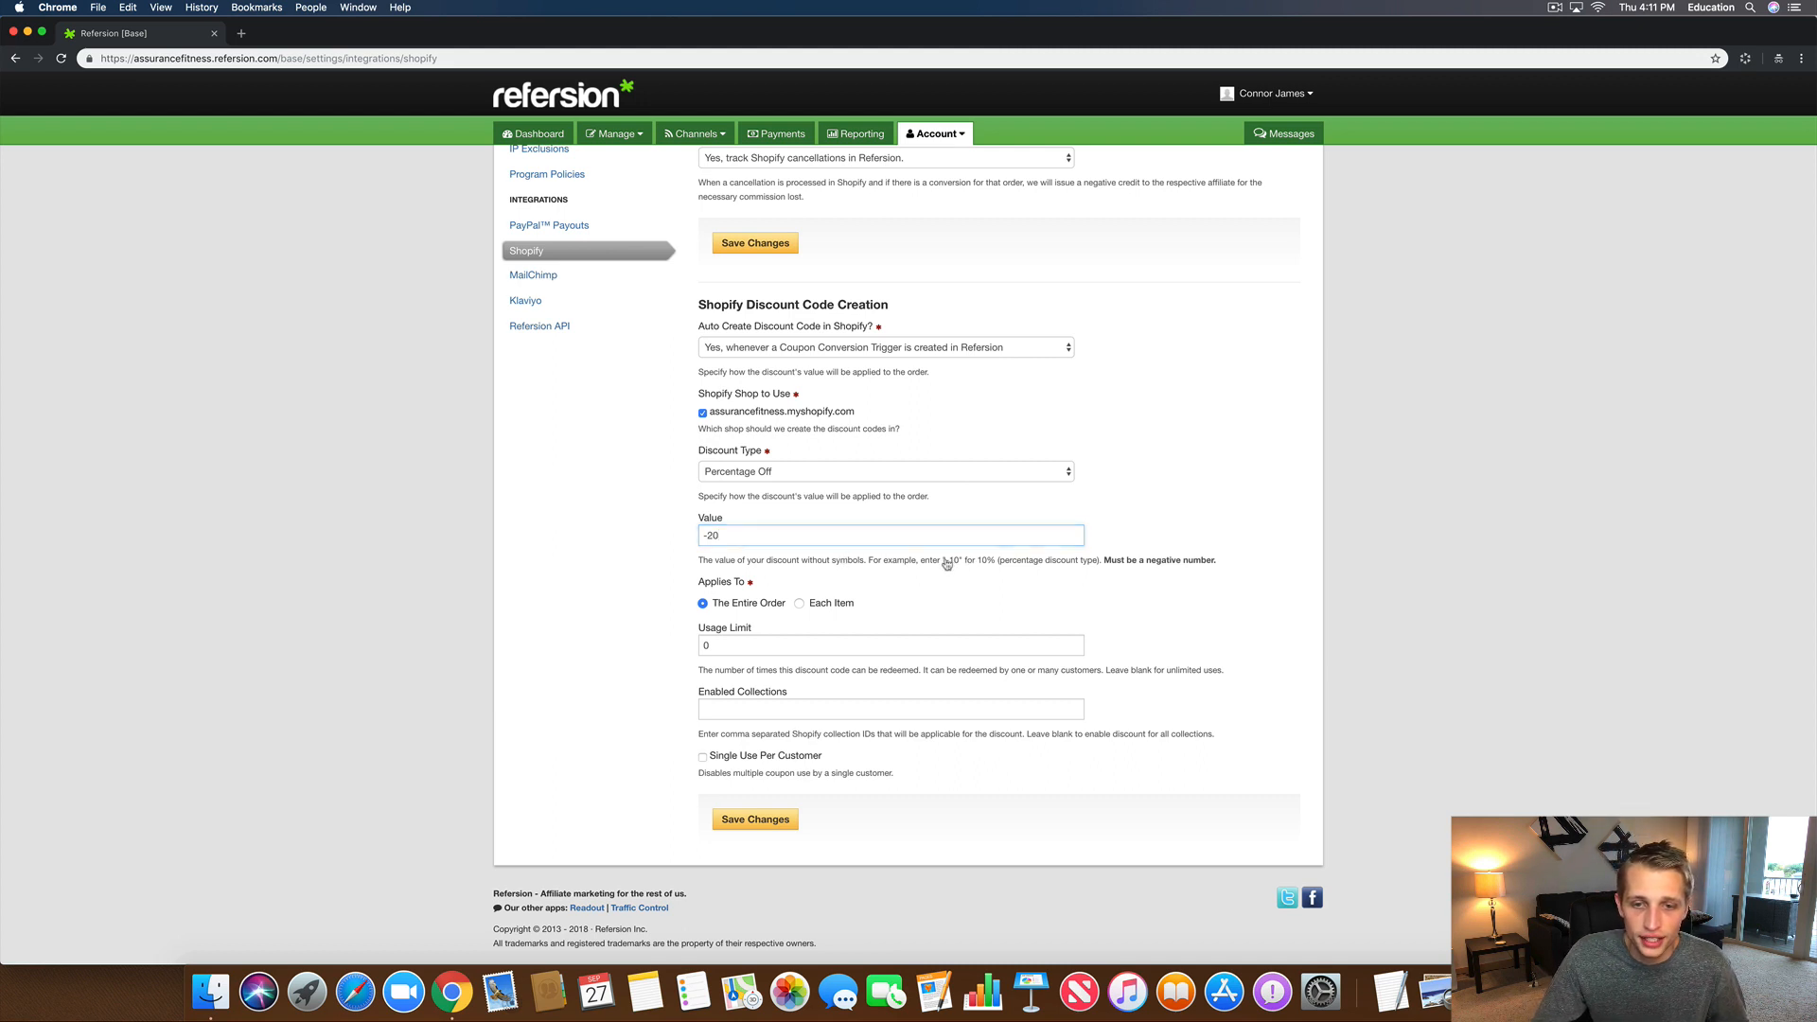
left_click_drag(946, 564, 1115, 560)
left_click(1112, 577)
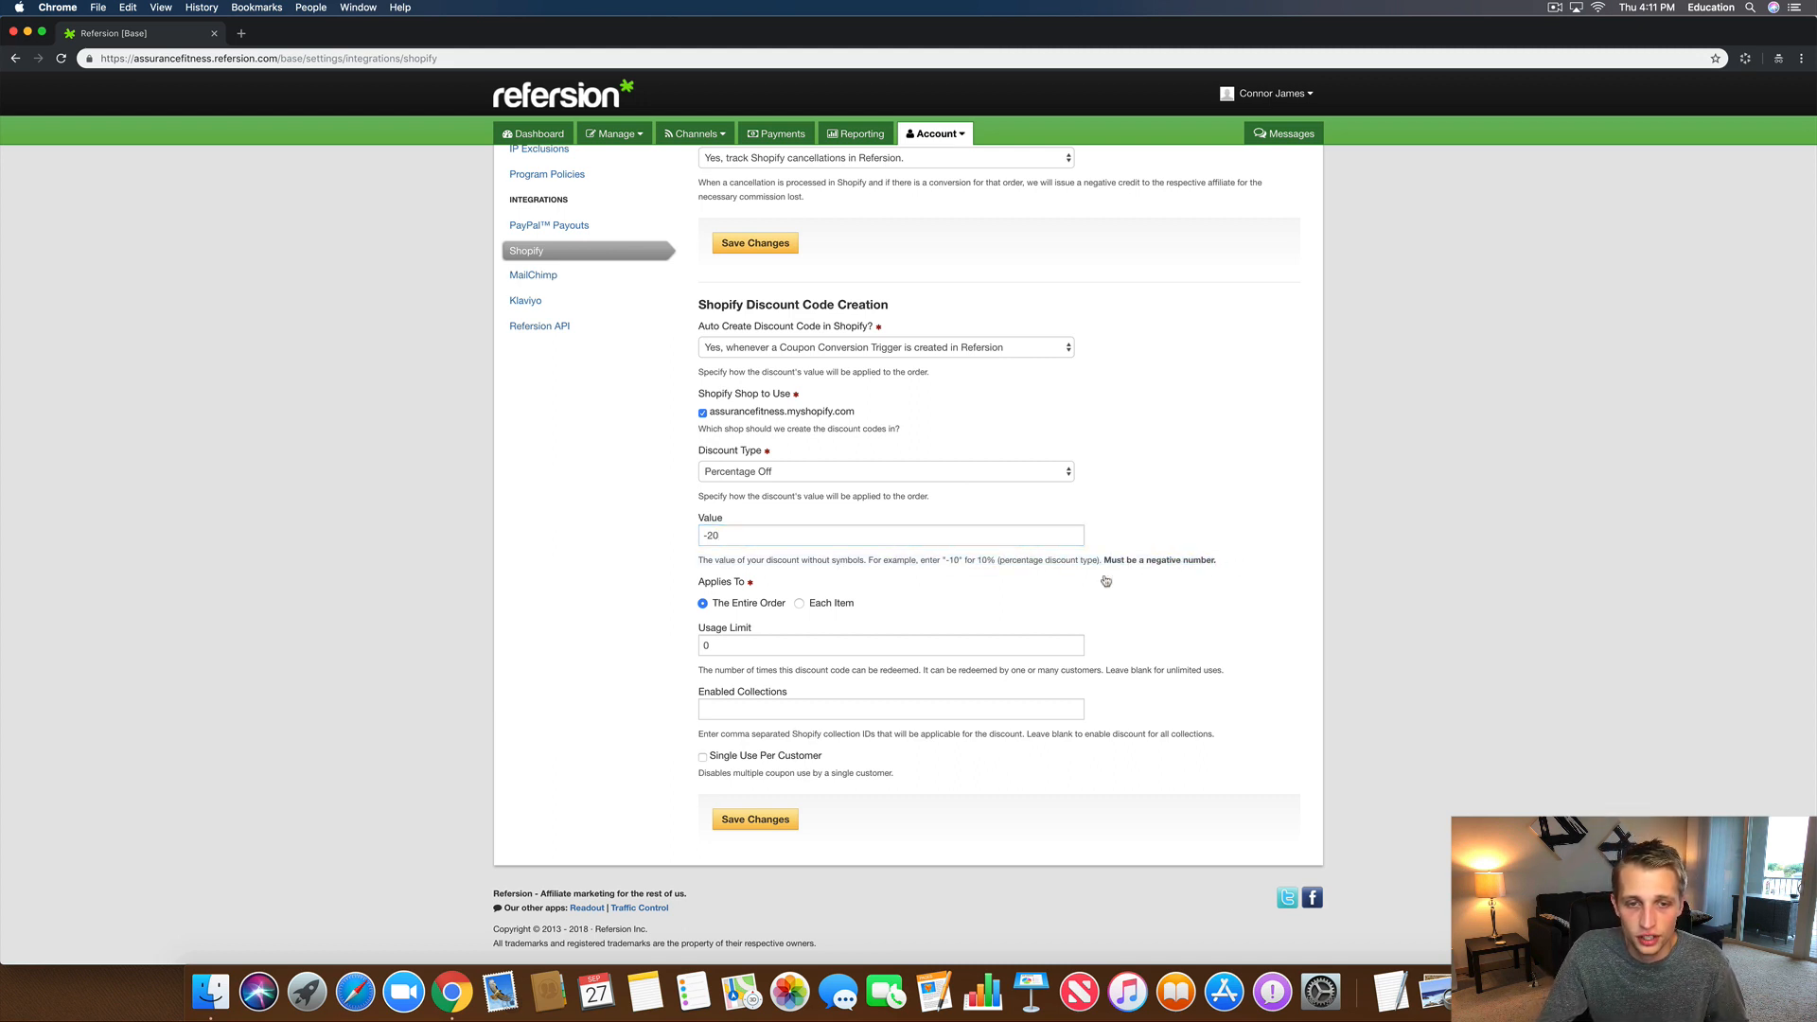
left_click(719, 536)
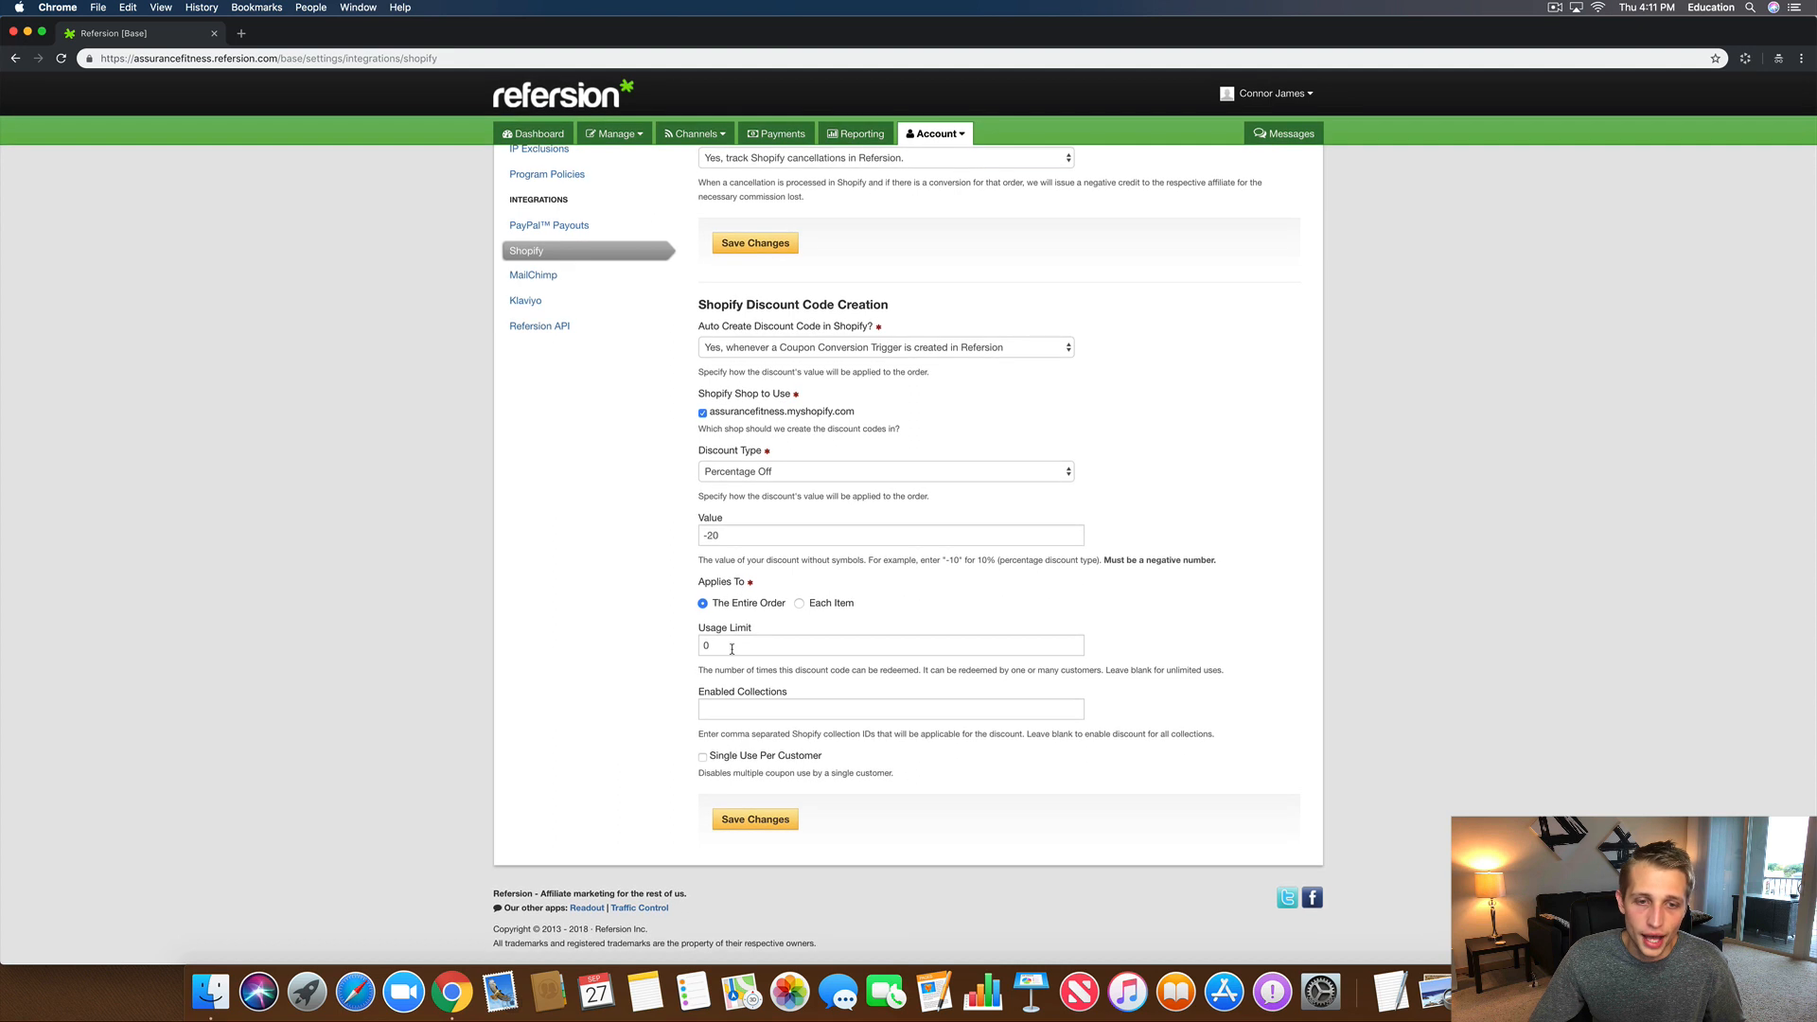
key("Tab")
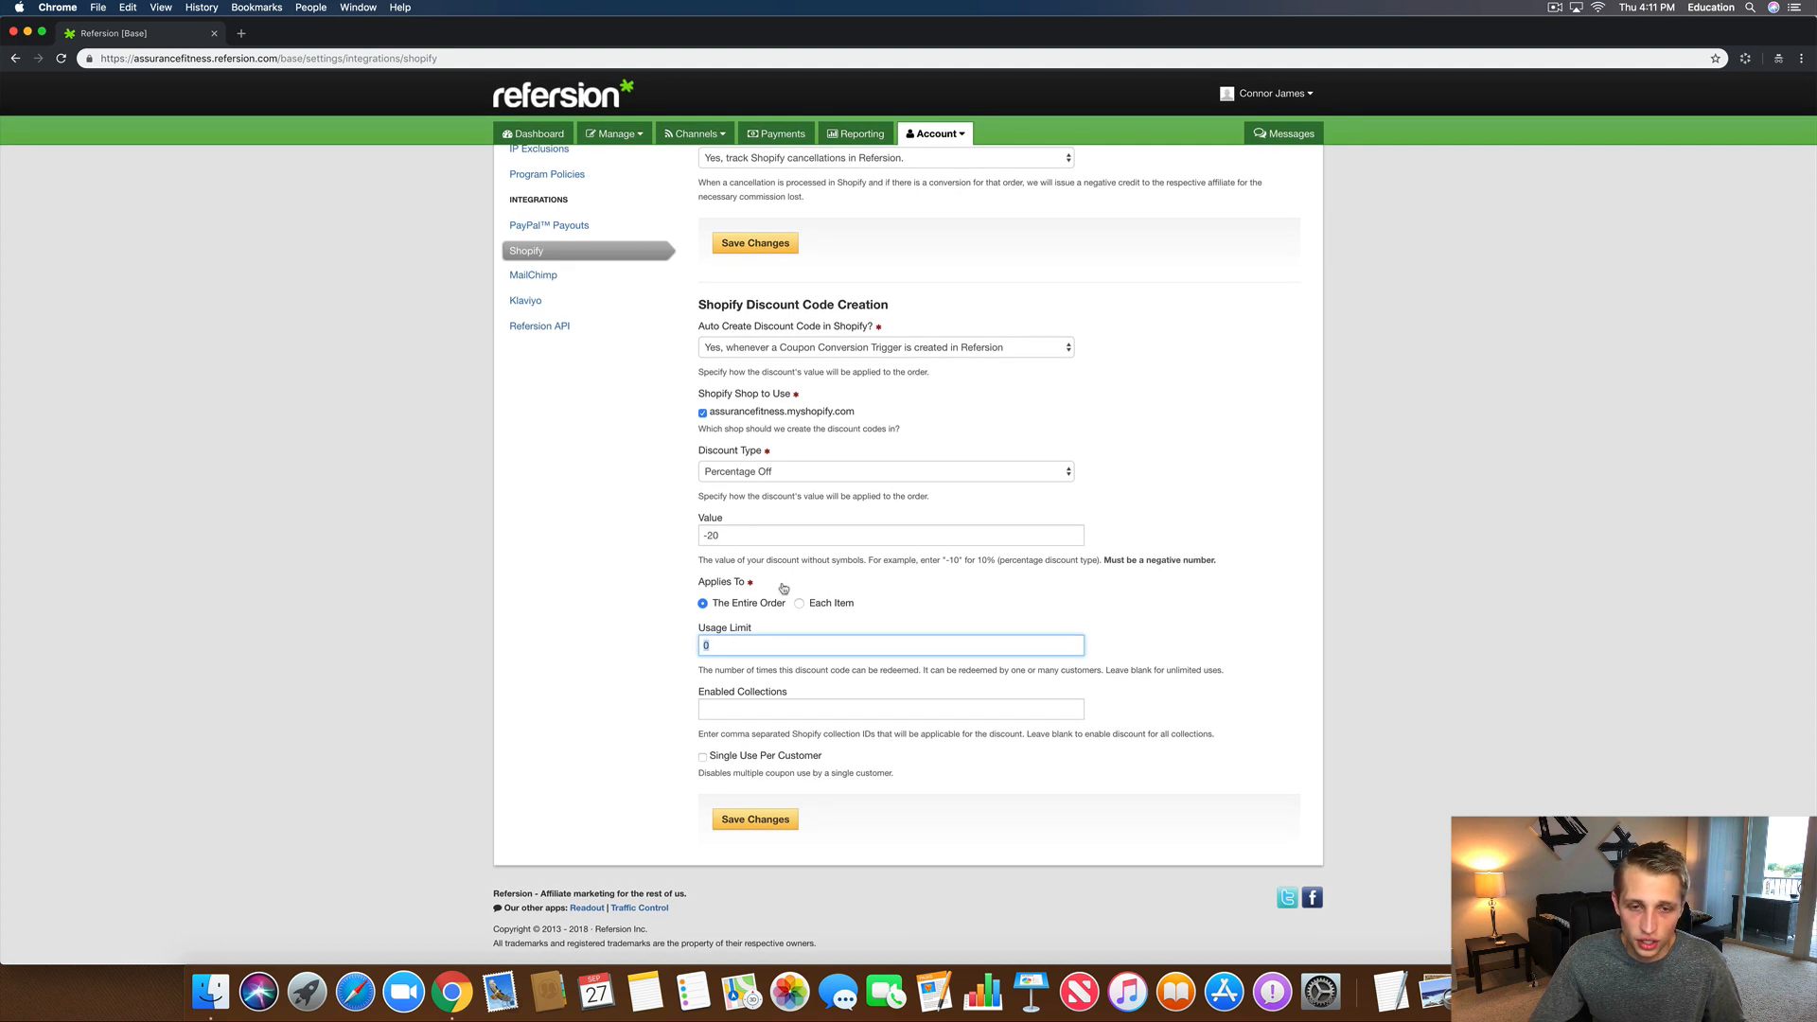
left_click(691, 710)
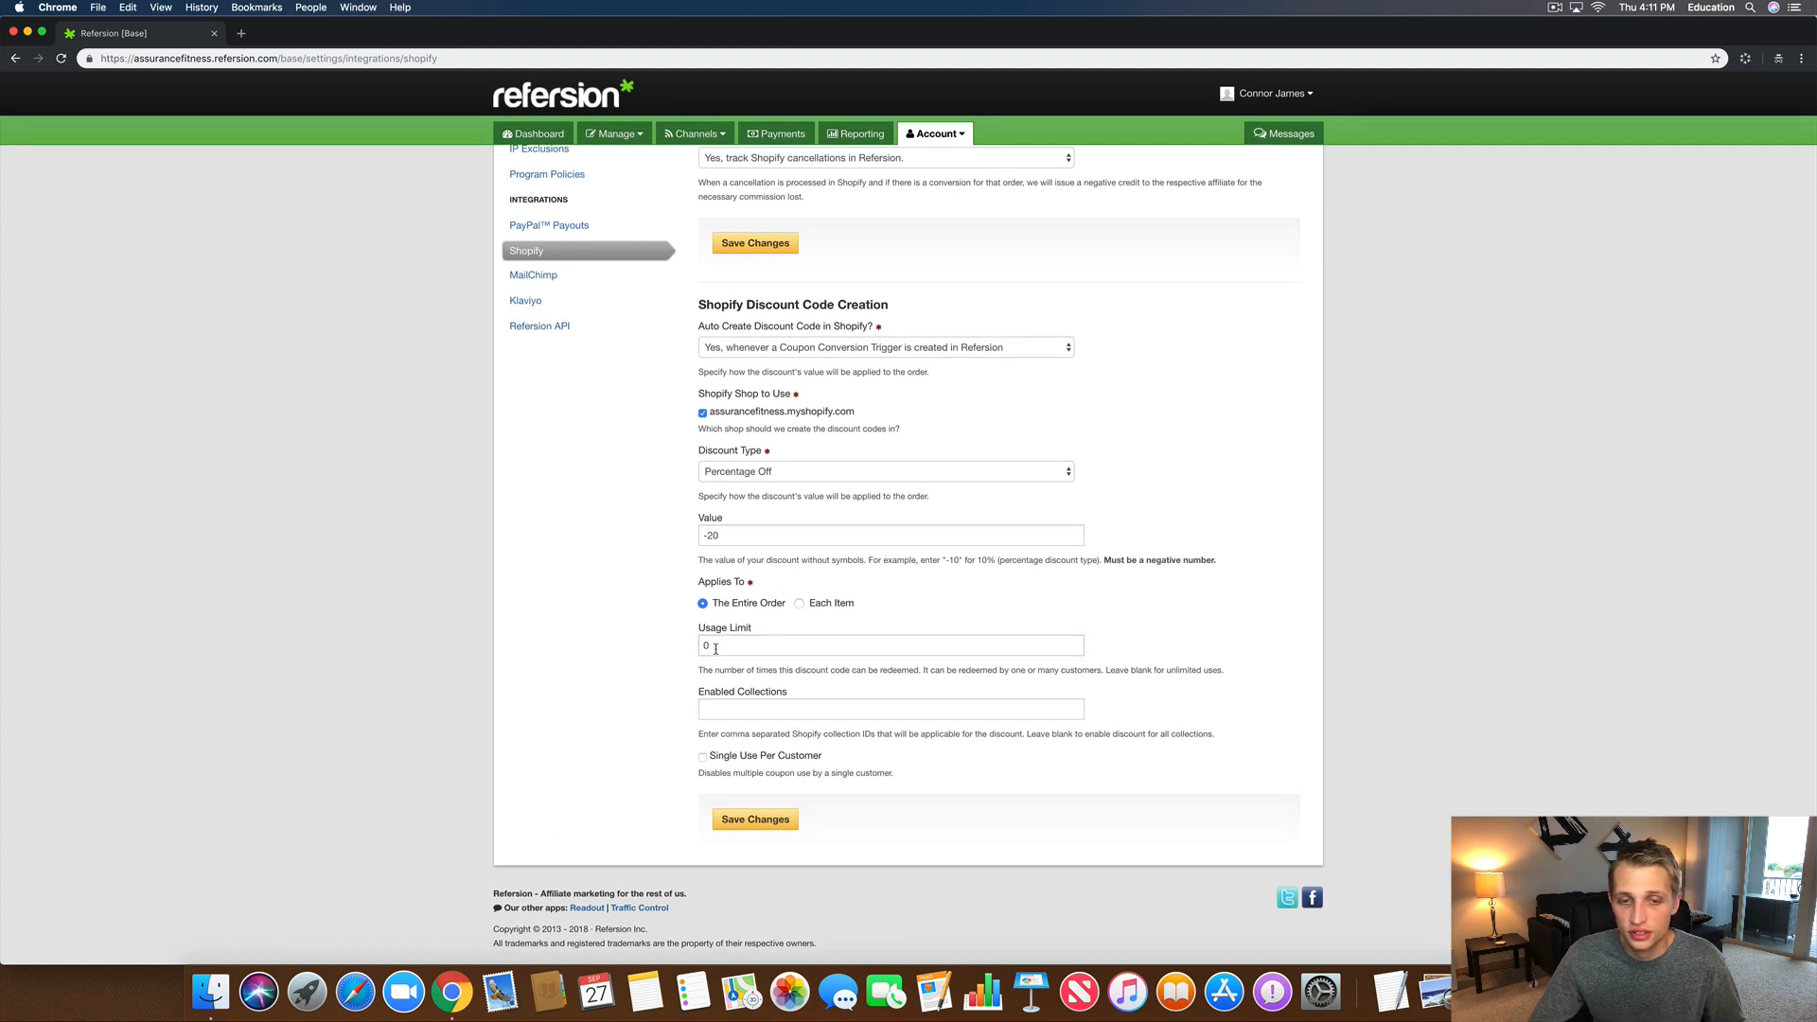
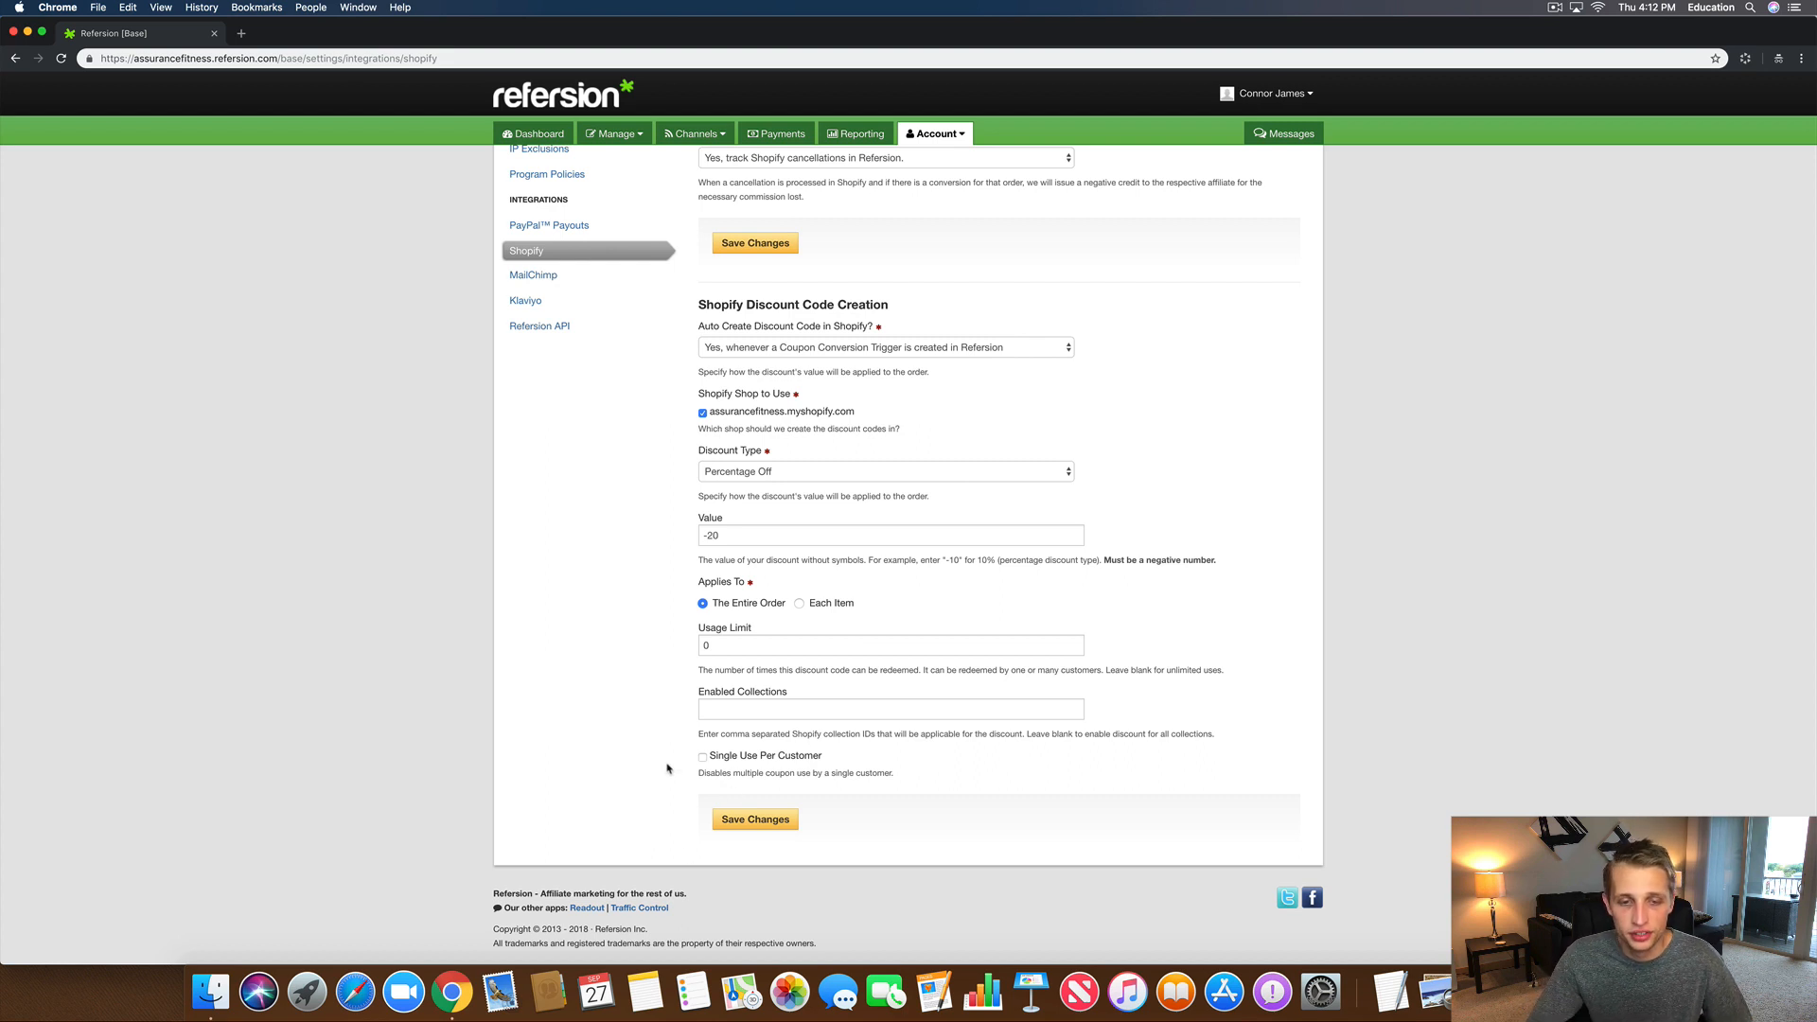
Step: Save the -20 Percentage Off discount code settings and return to the dashboard
left_click(757, 826)
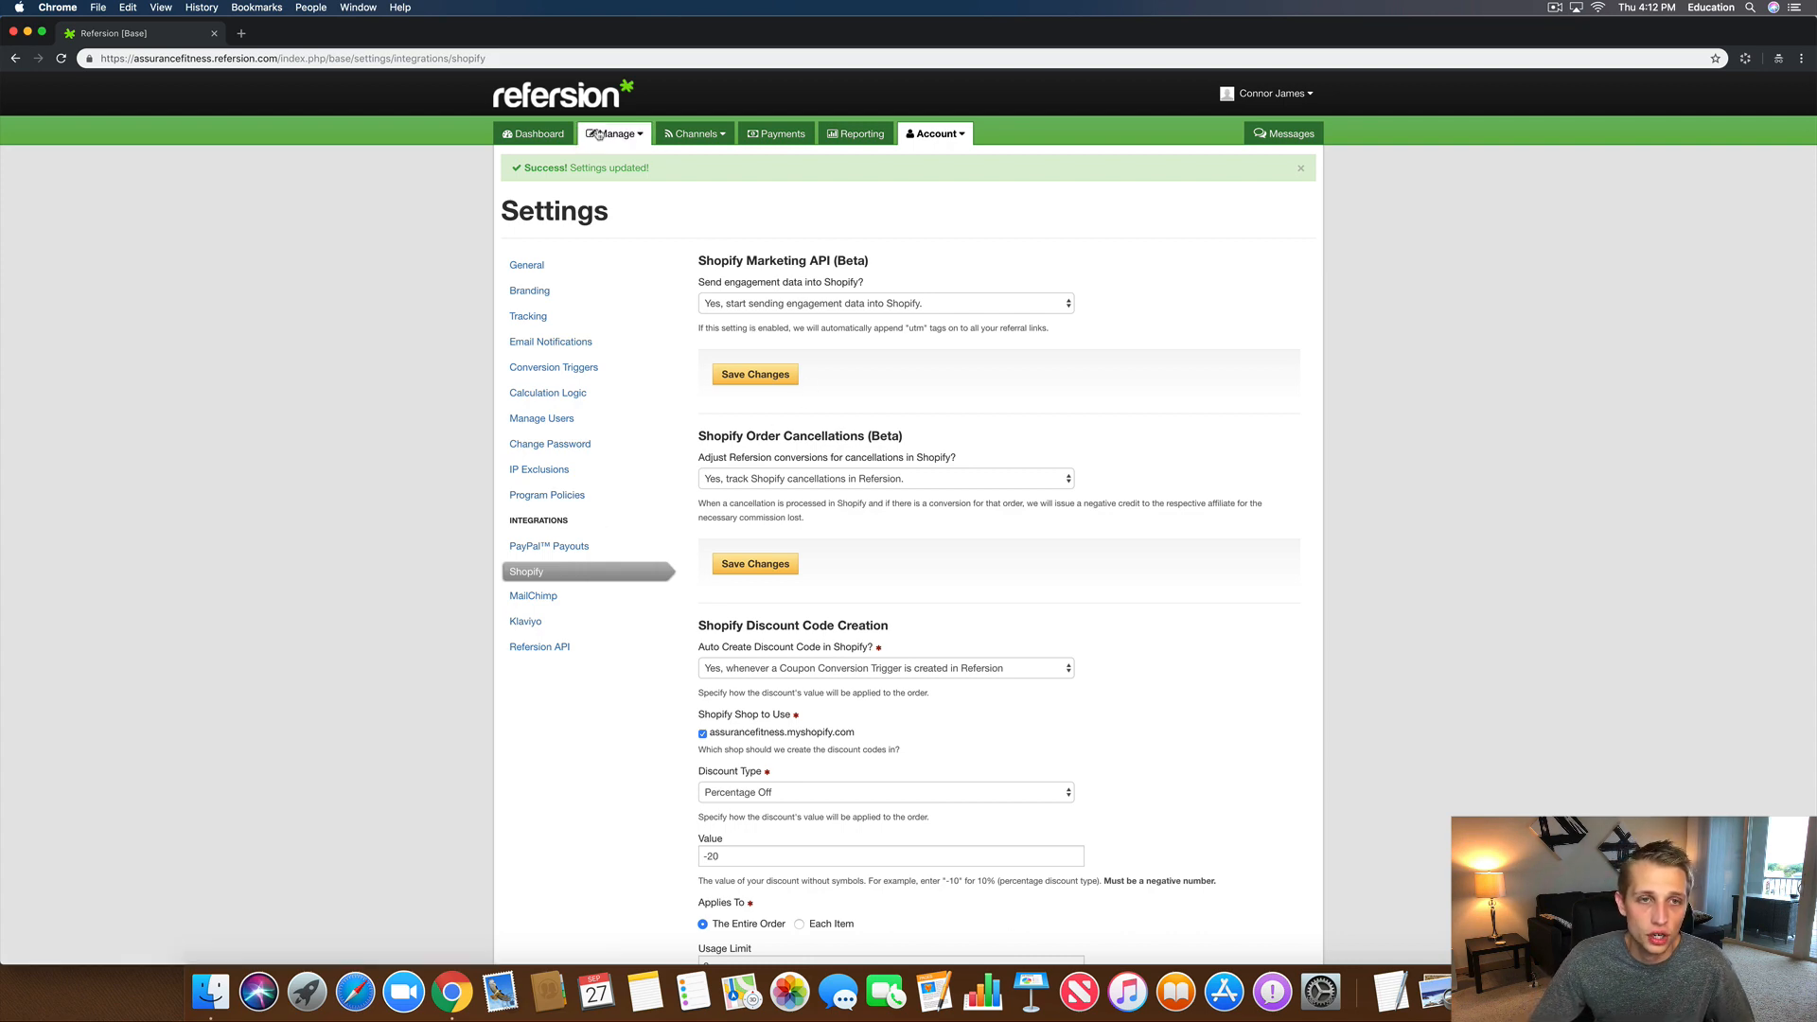
left_click(530, 141)
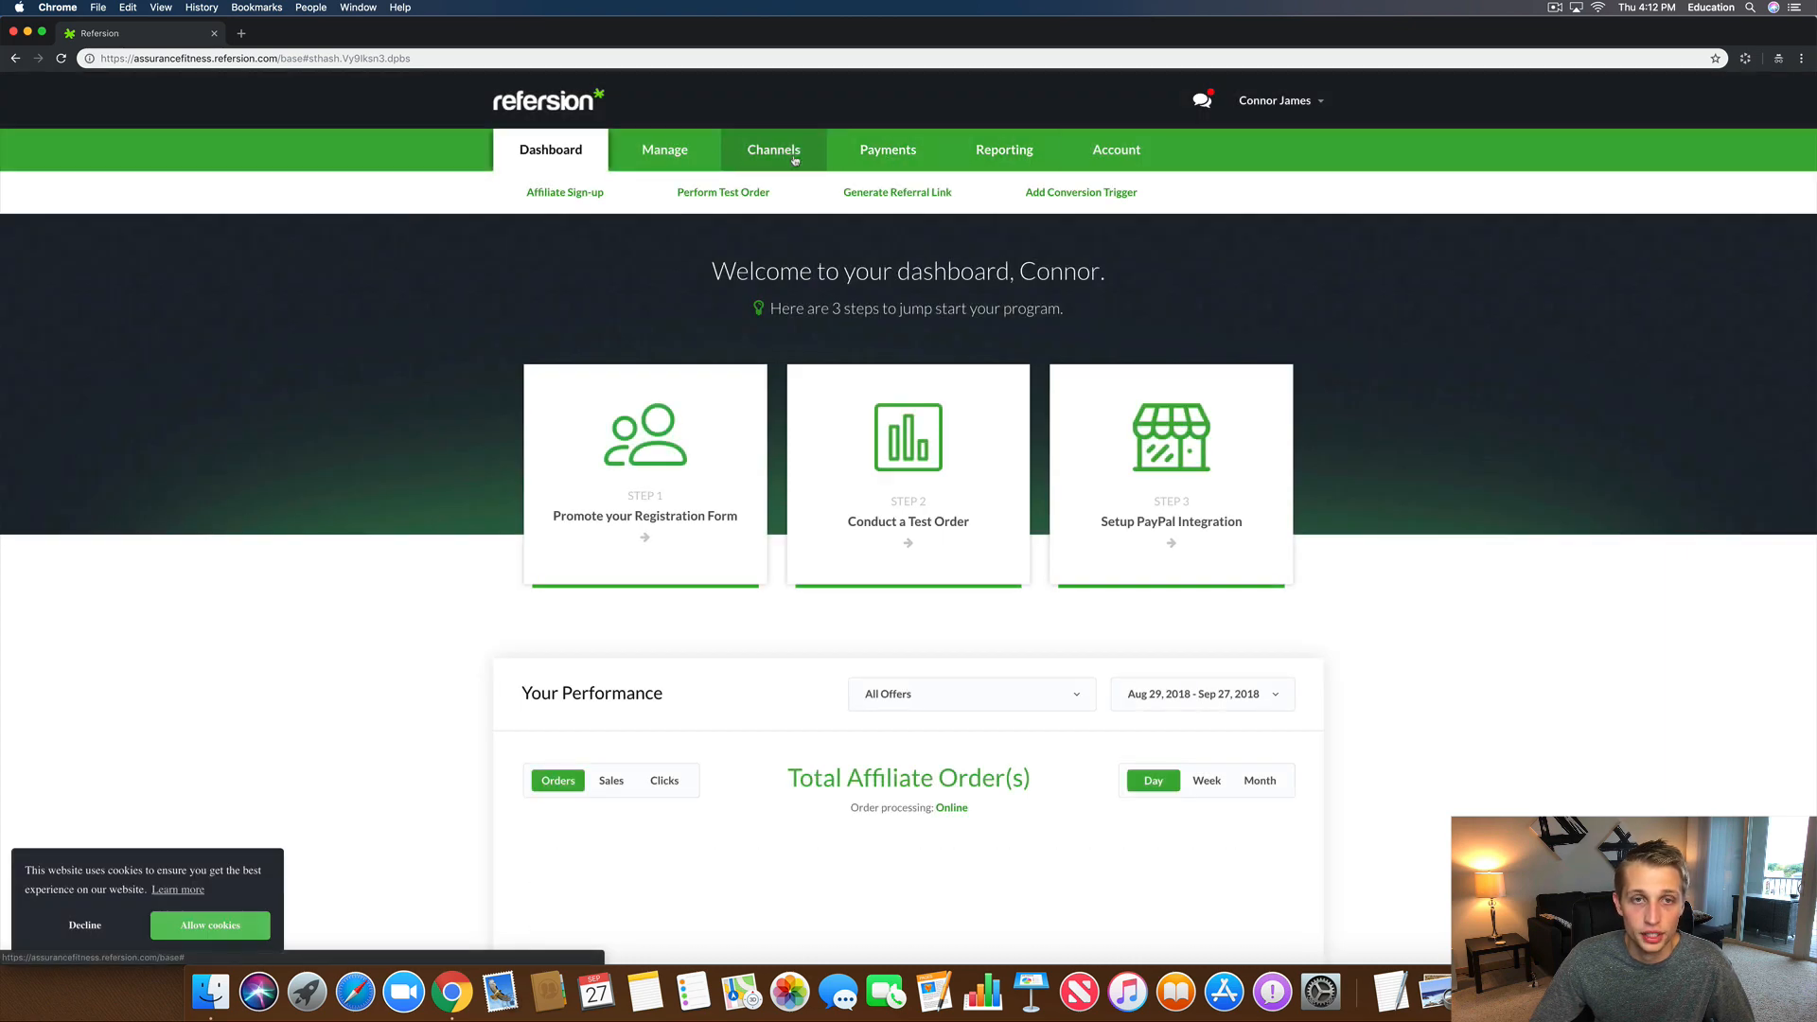
Step: Start a new registration-form custom field mapped to Auto Conversion Trigger (Coupon)
mouse_move(795, 161)
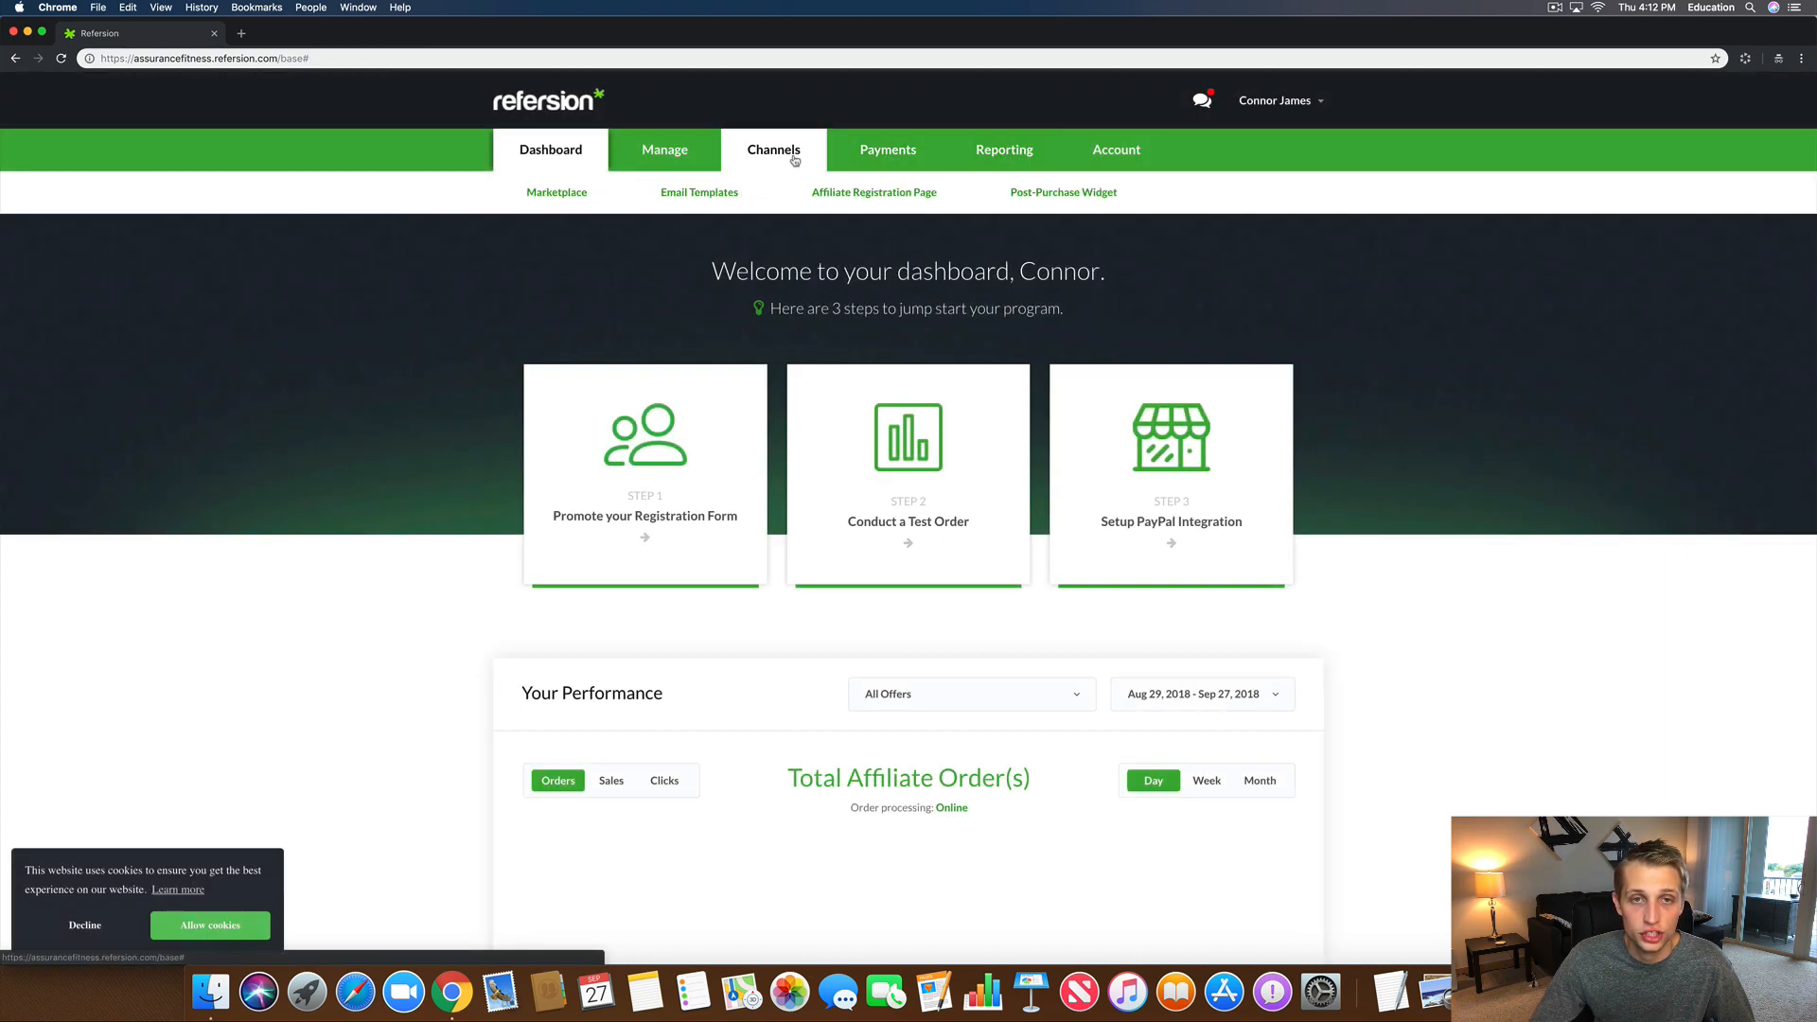
left_click(863, 193)
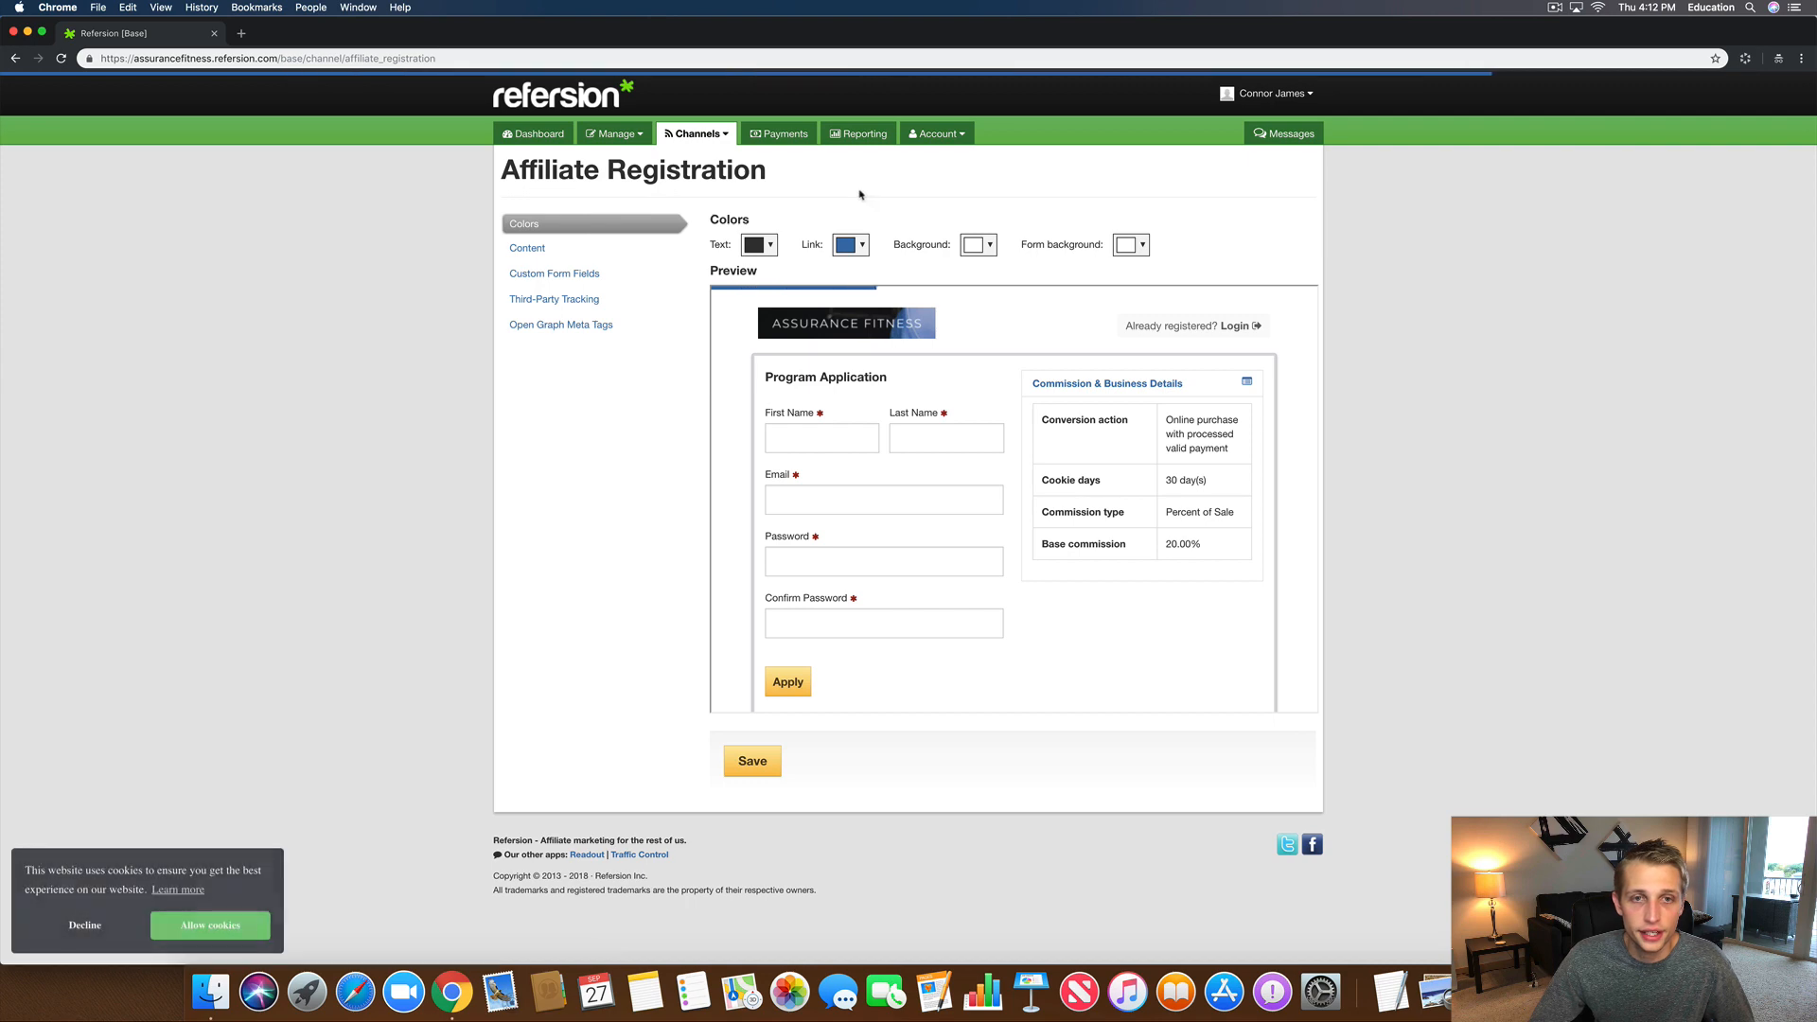
left_click(572, 277)
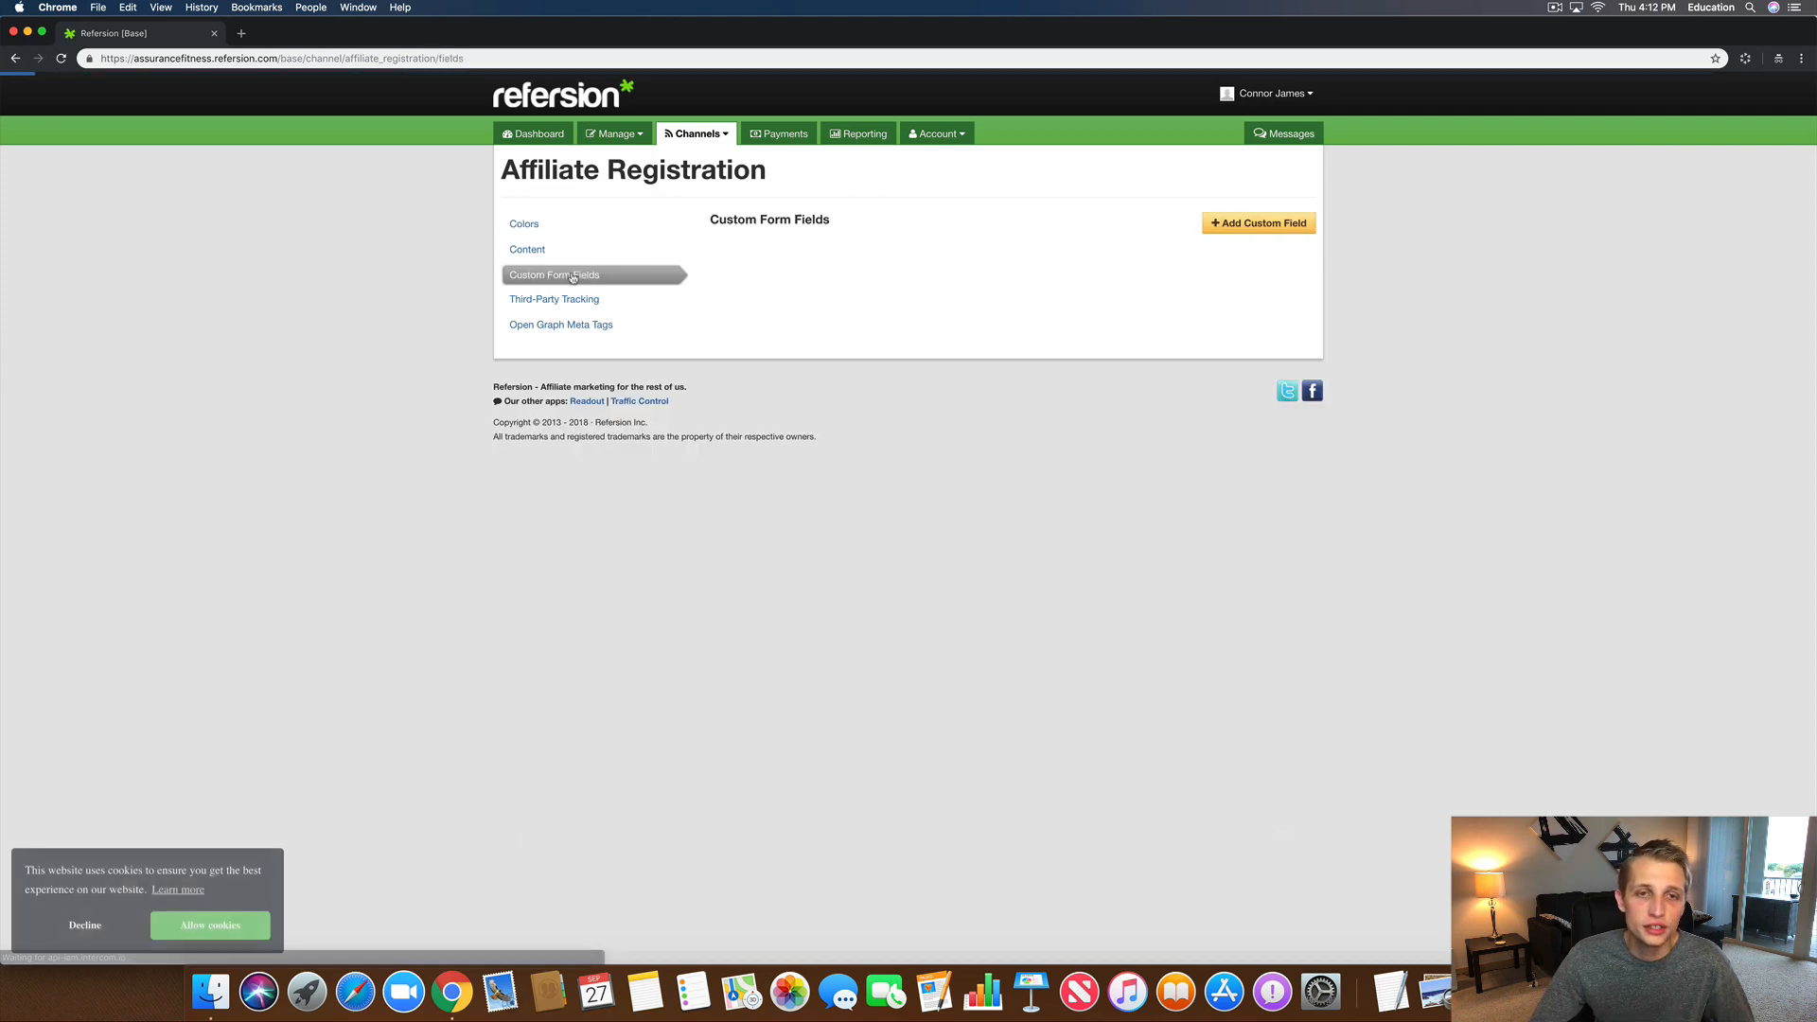
left_click(1251, 224)
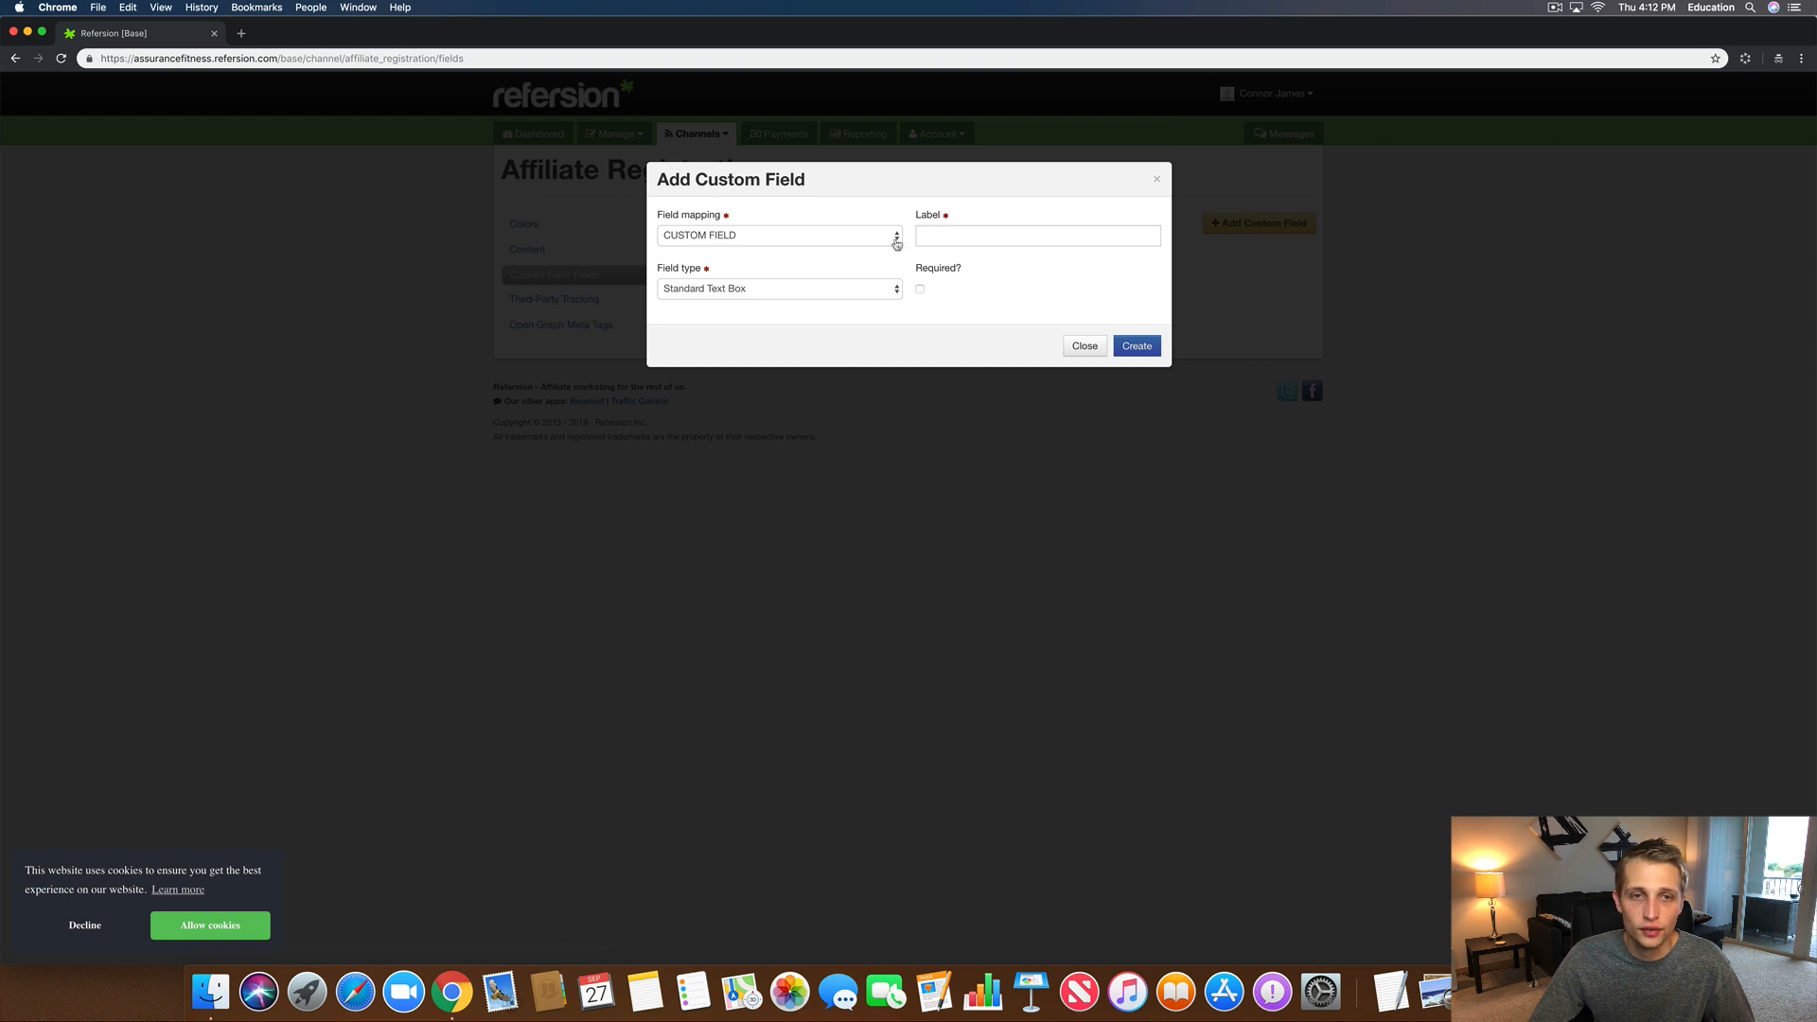
left_click(864, 242)
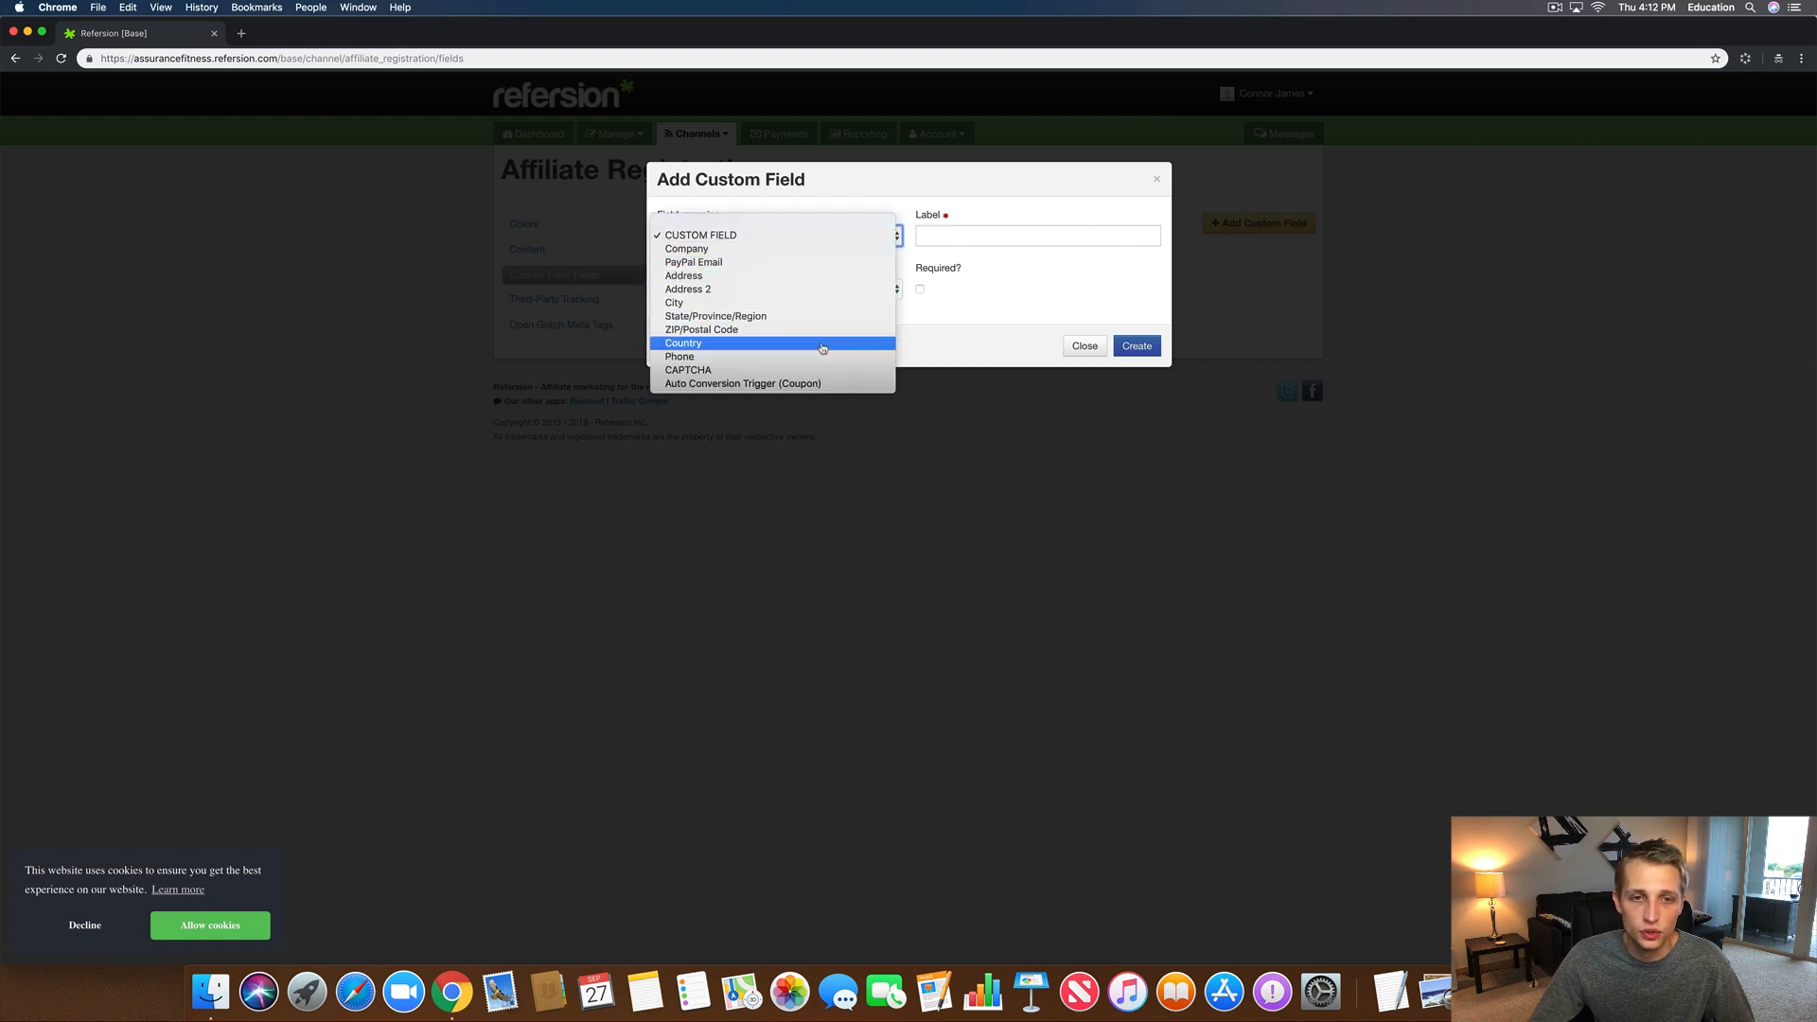
left_click(745, 386)
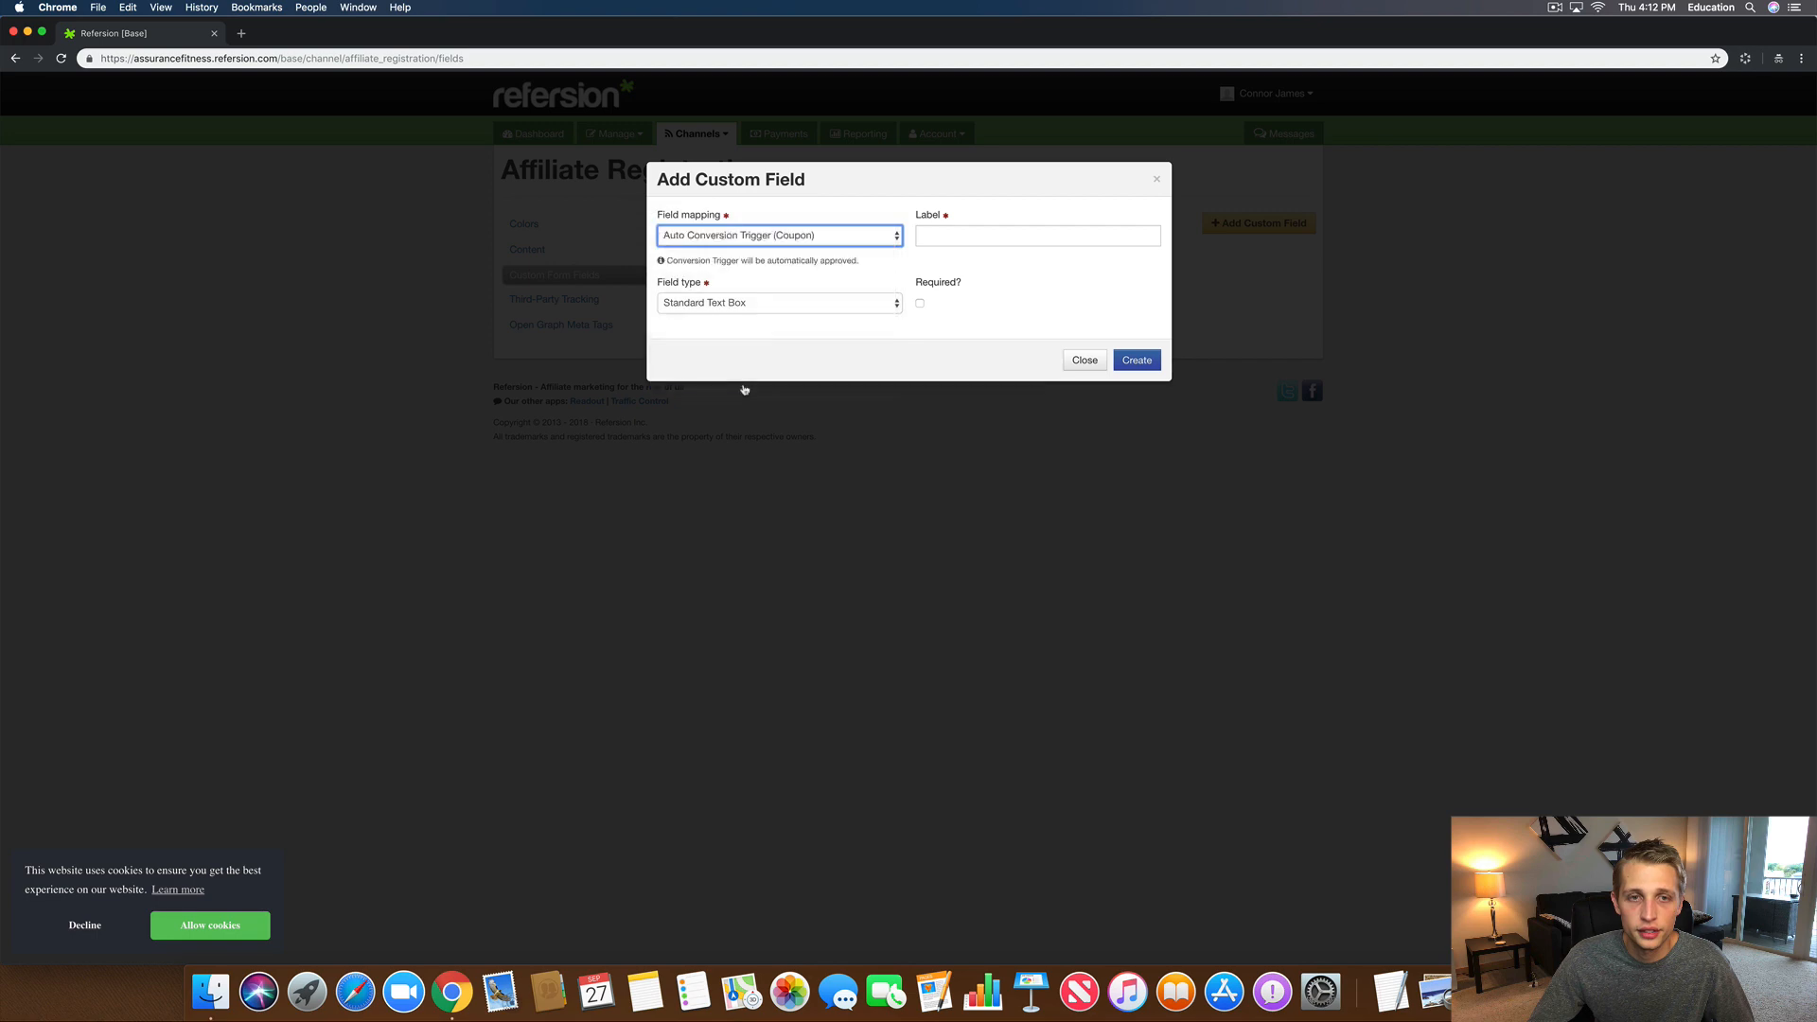
Step: Keep it a Standard Text Box labelled 'Unique Discount Code: (First Name+20)' and create it
left_click(717, 303)
left_click(695, 306)
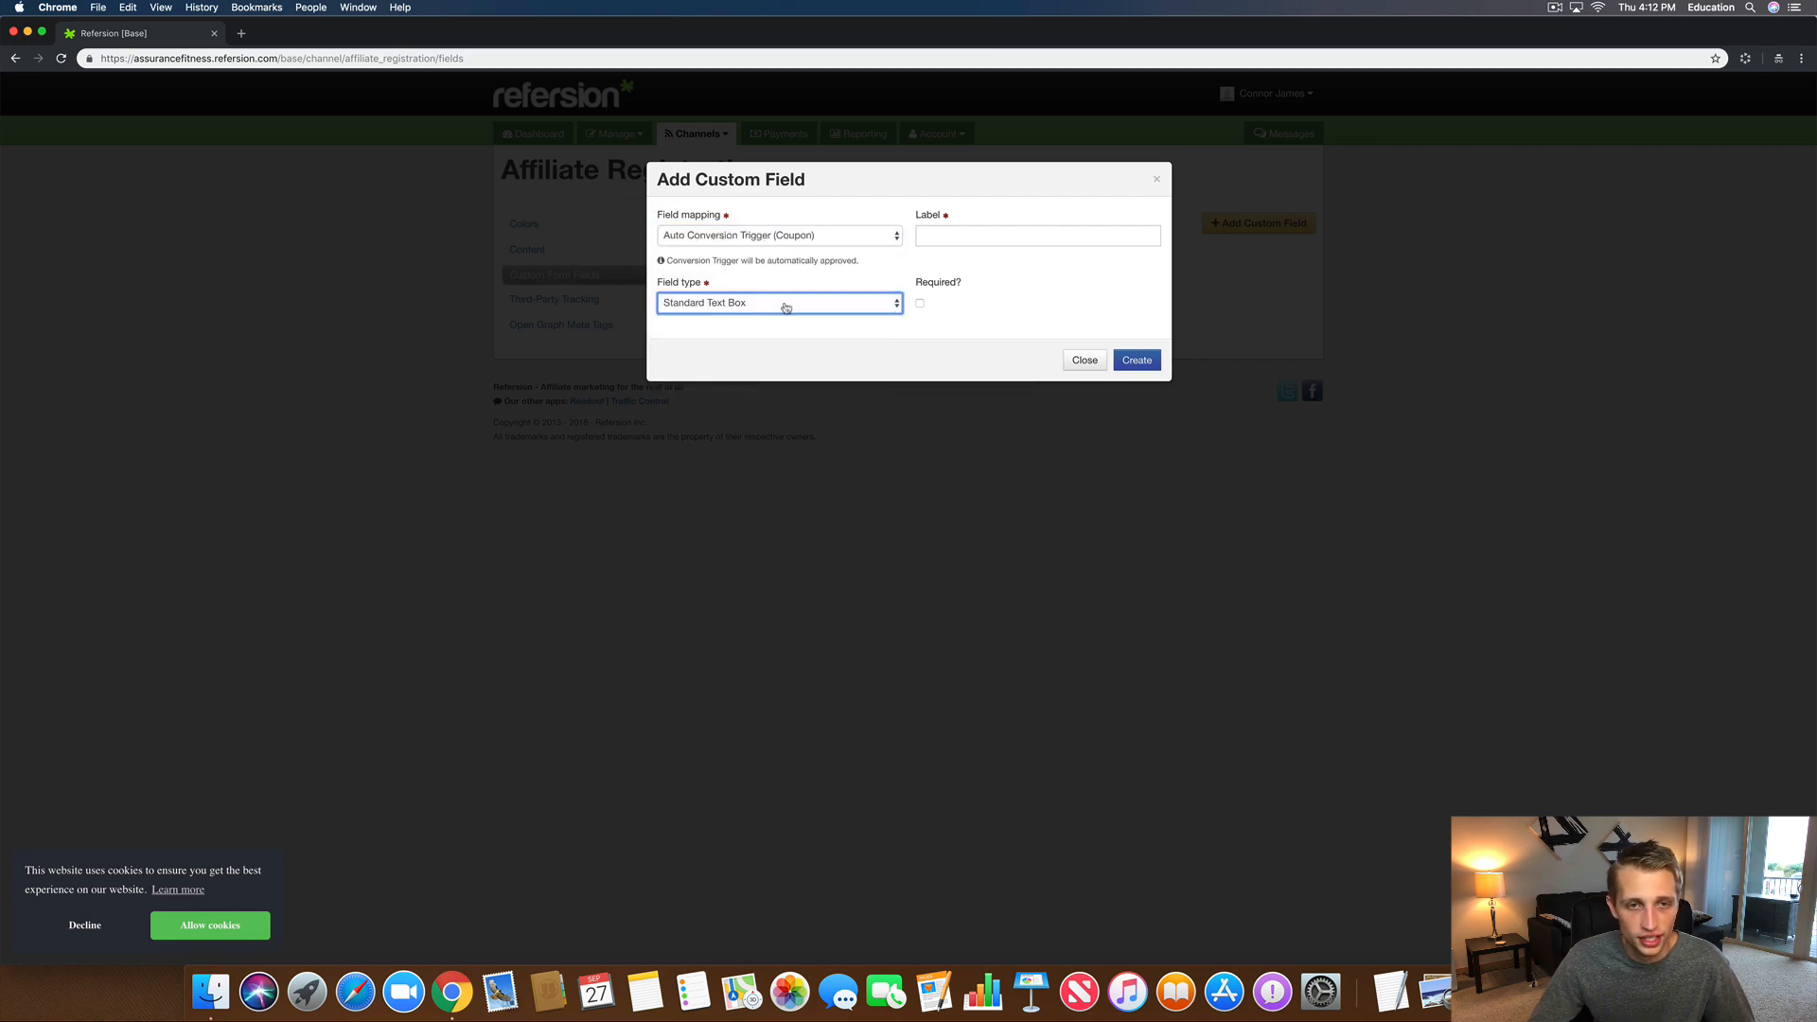
left_click(923, 242)
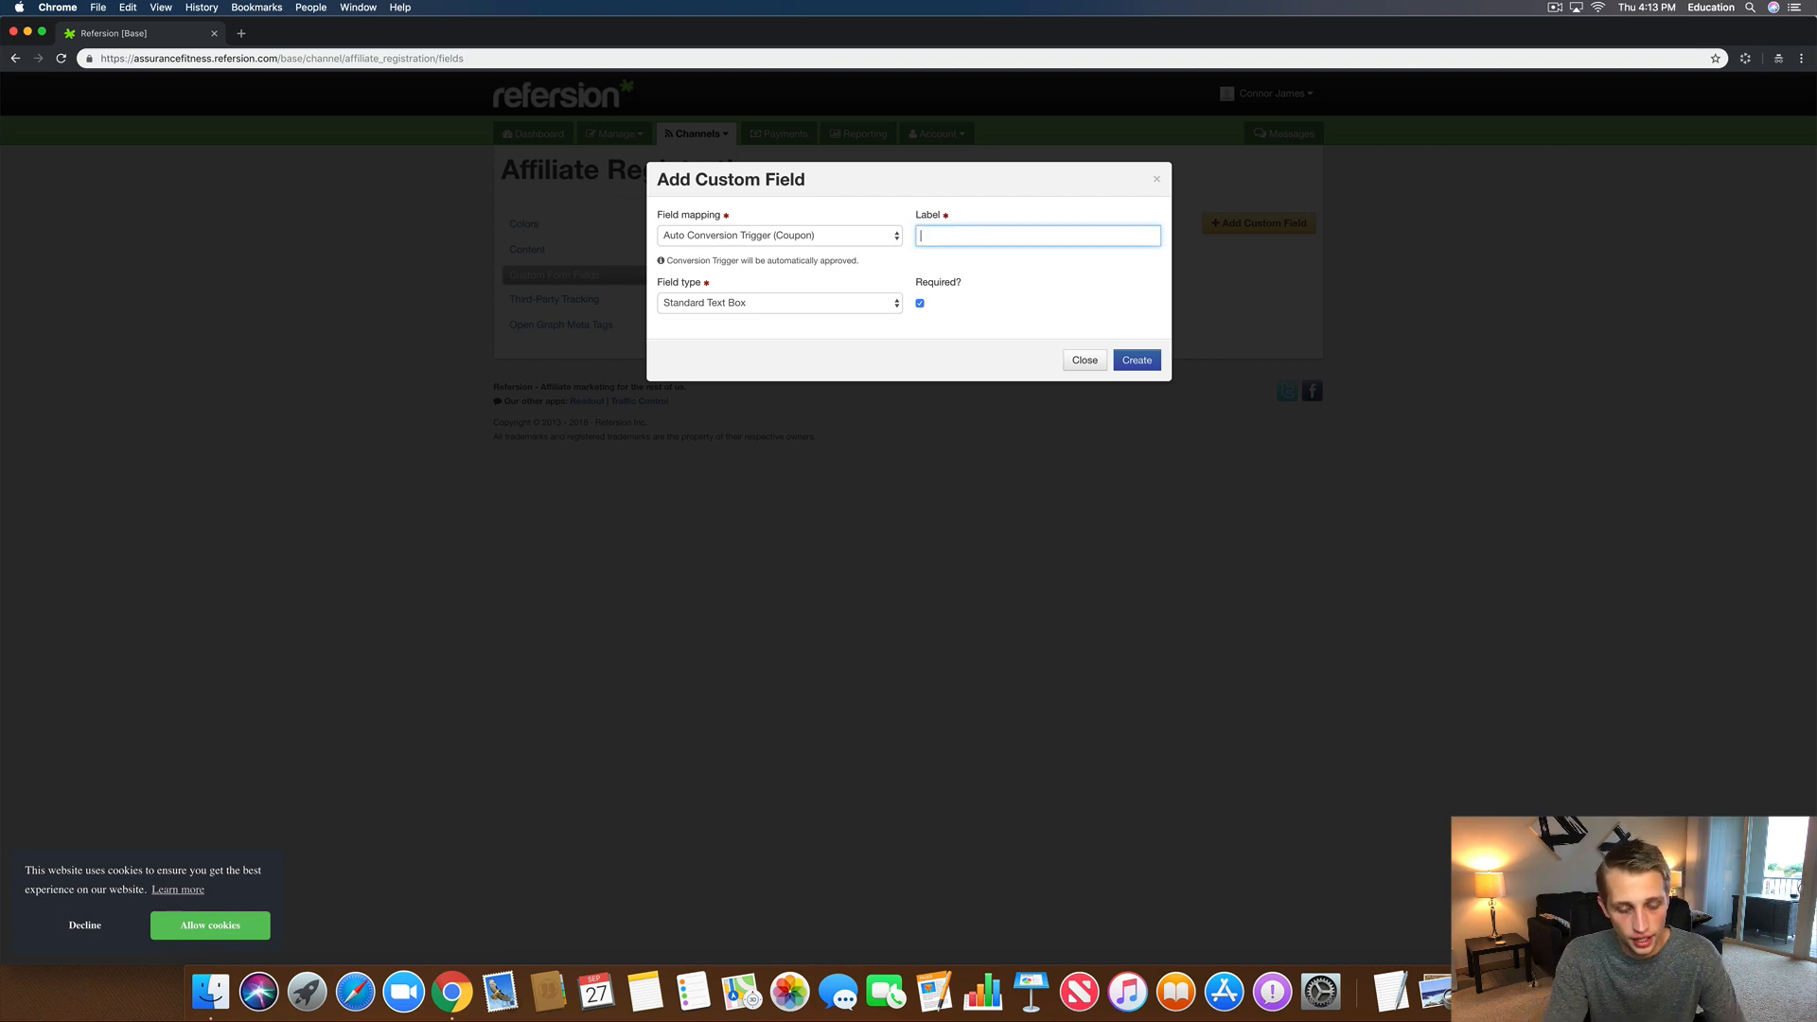
type("Unique ")
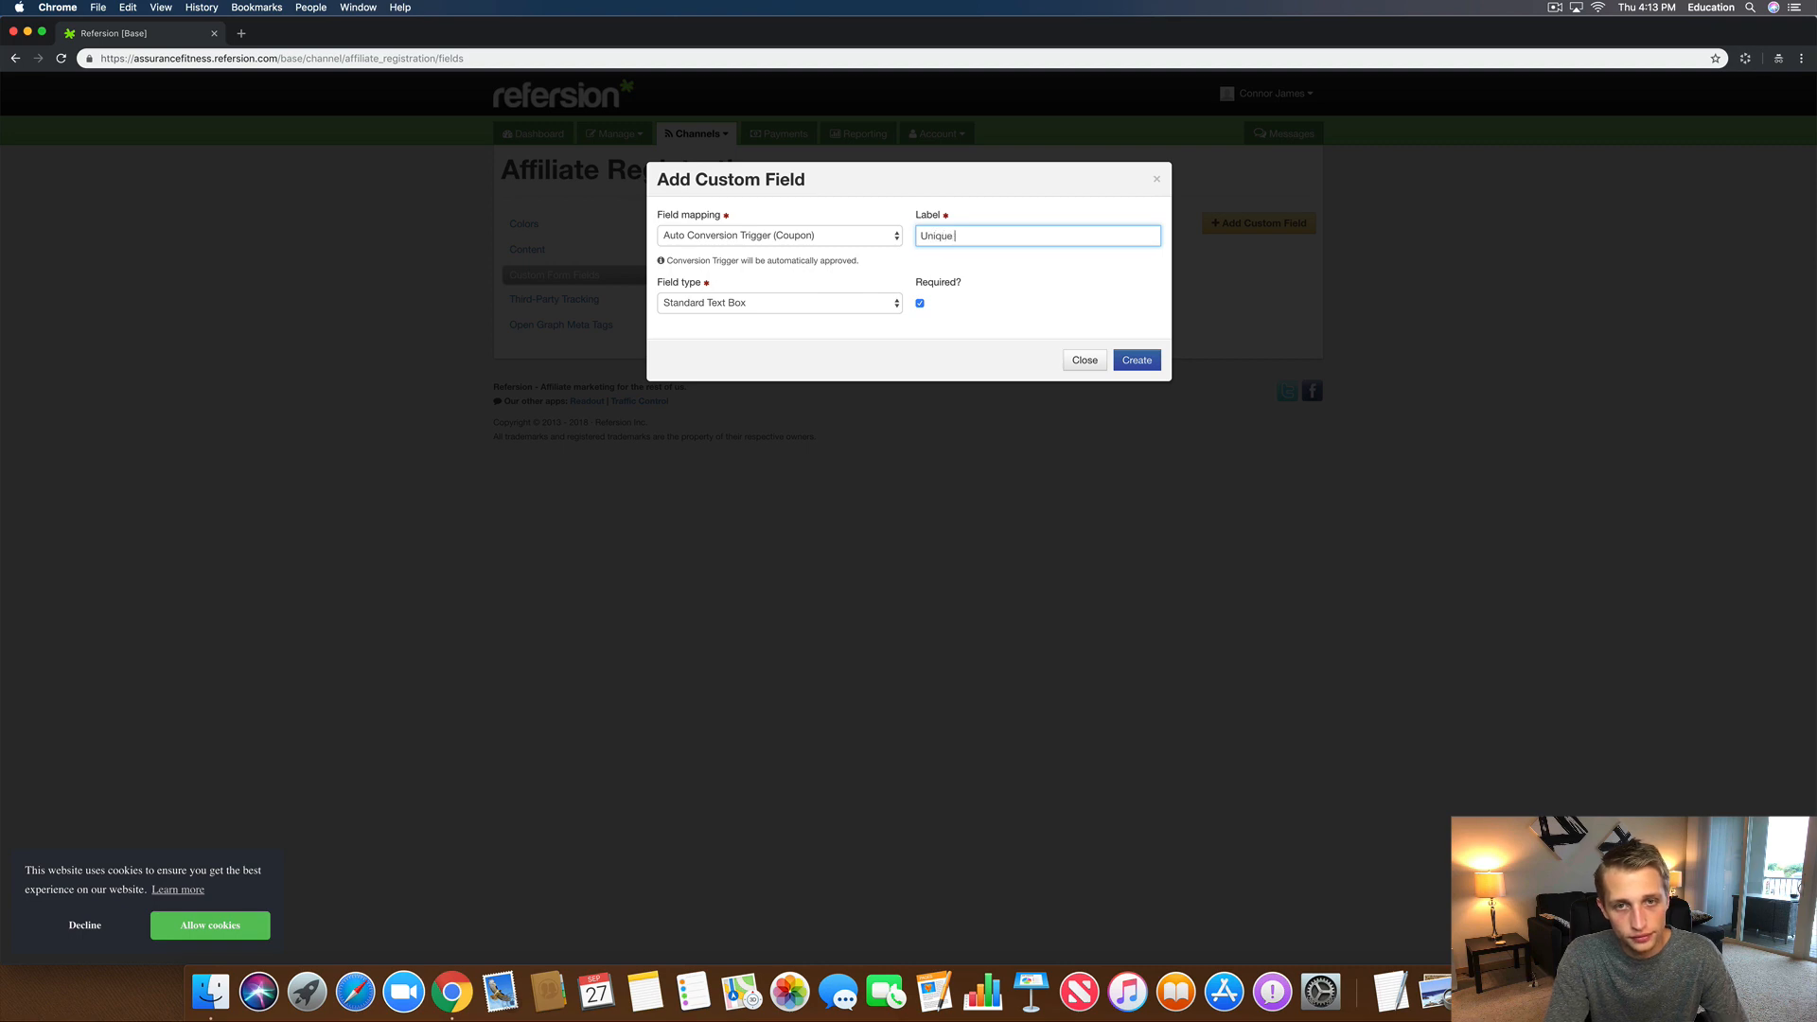
type("Discount Code: (")
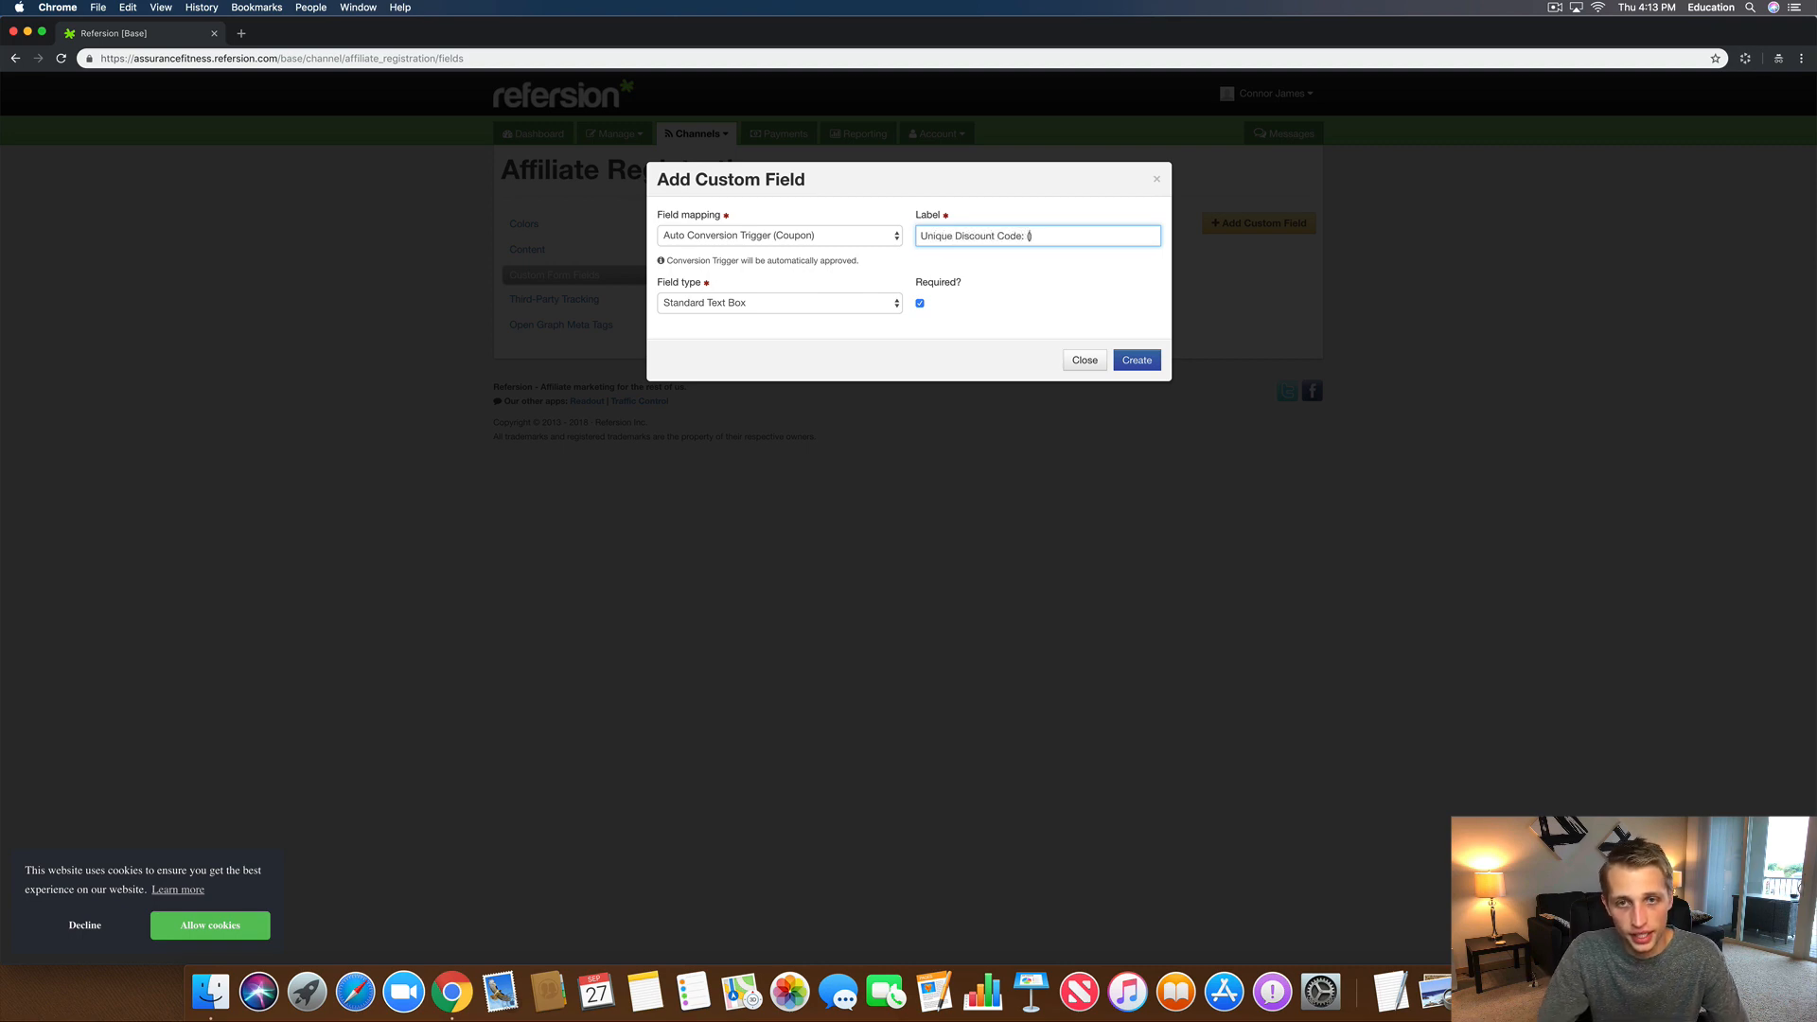
type("First")
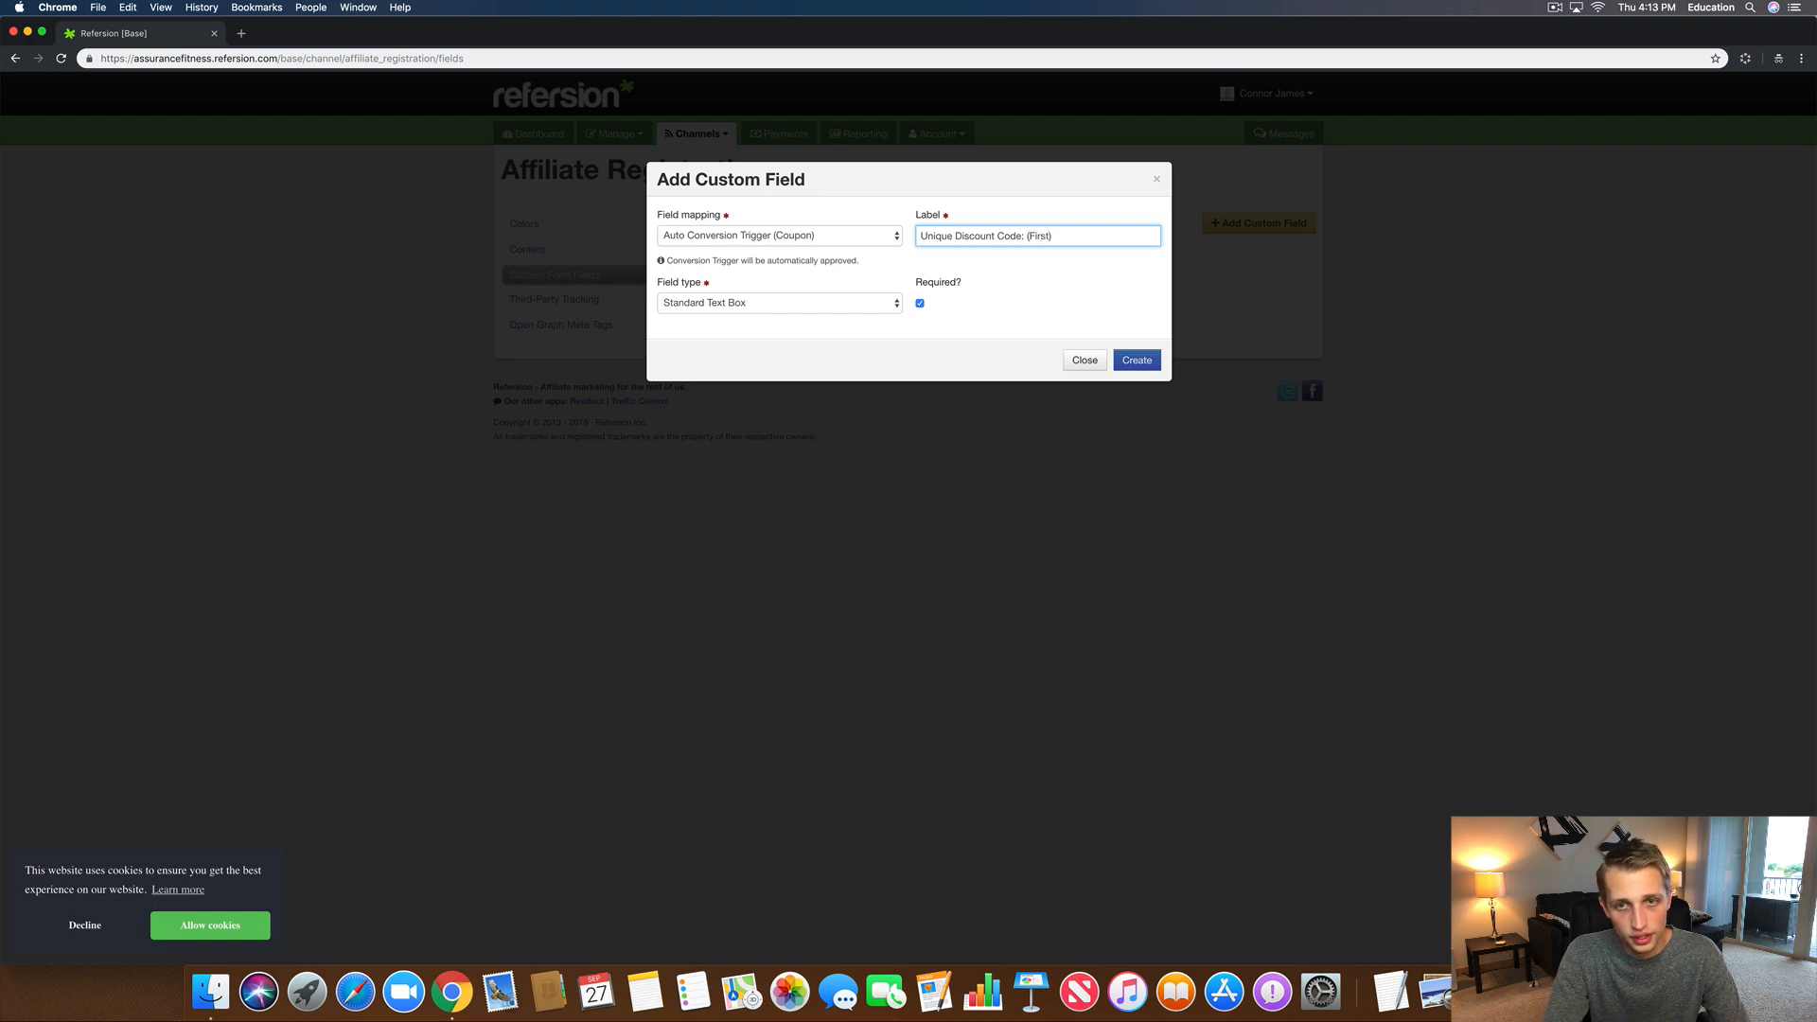
type(" Name")
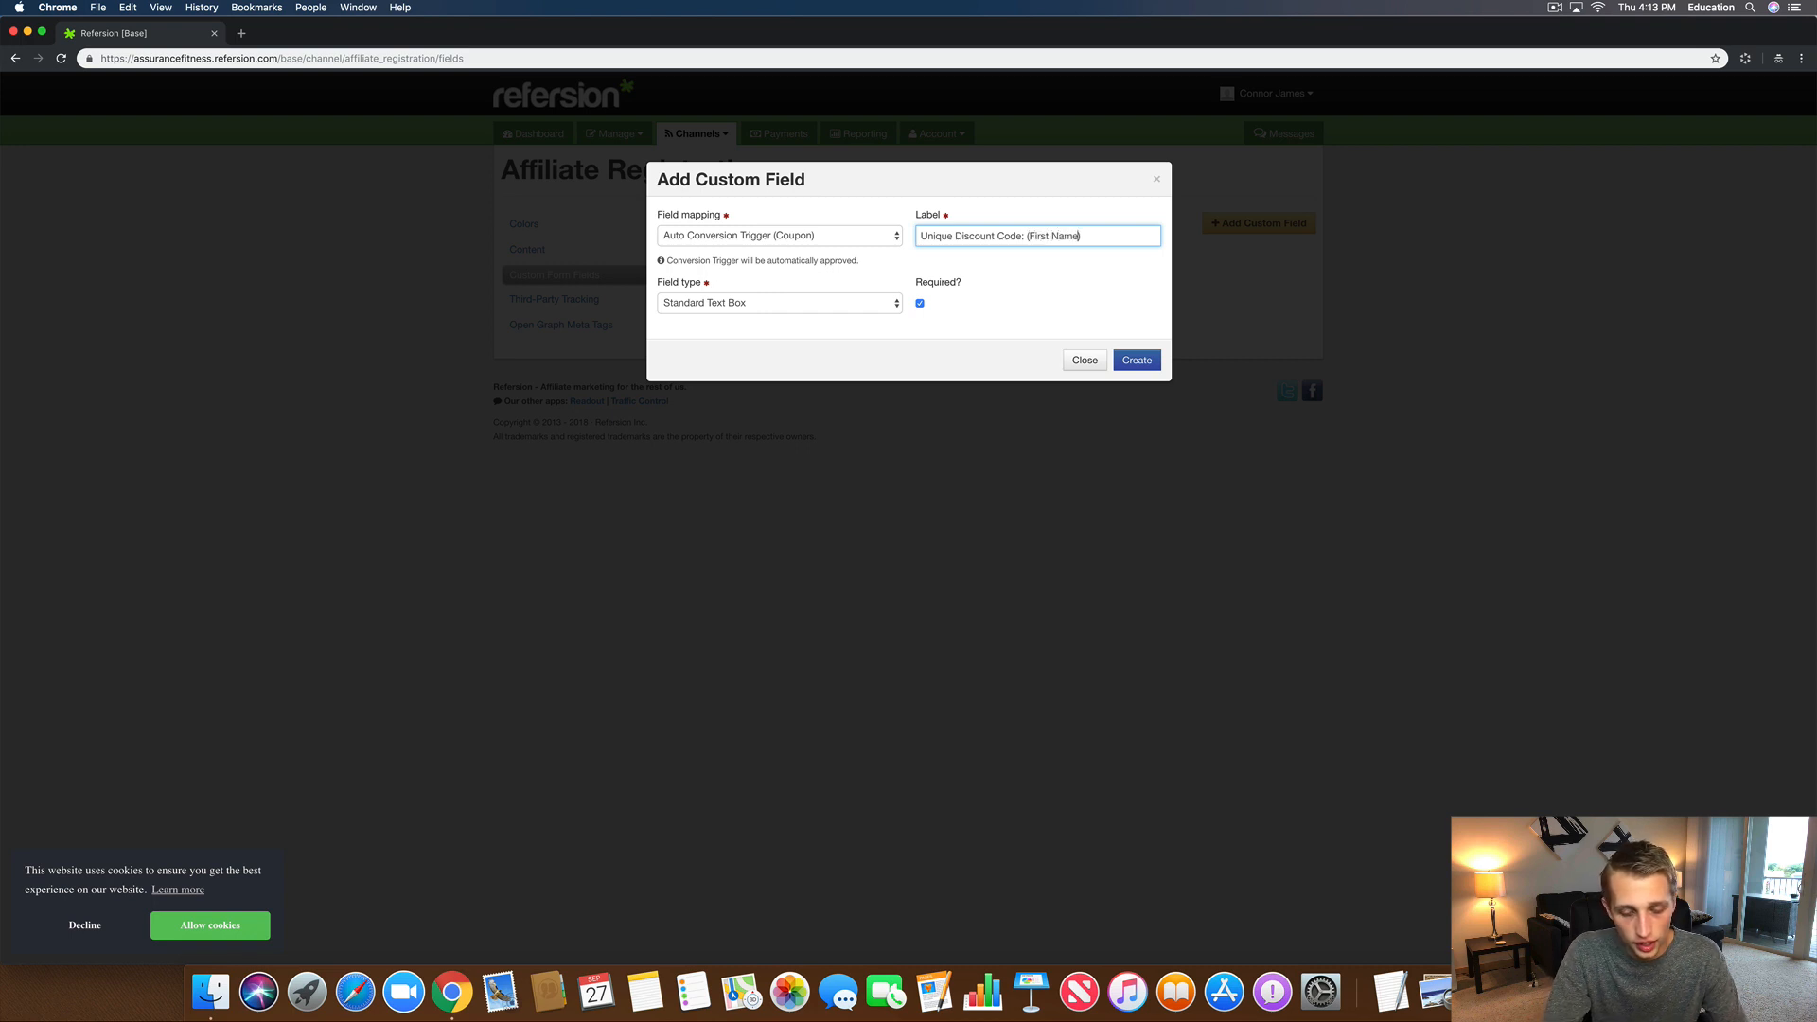
type("+20")
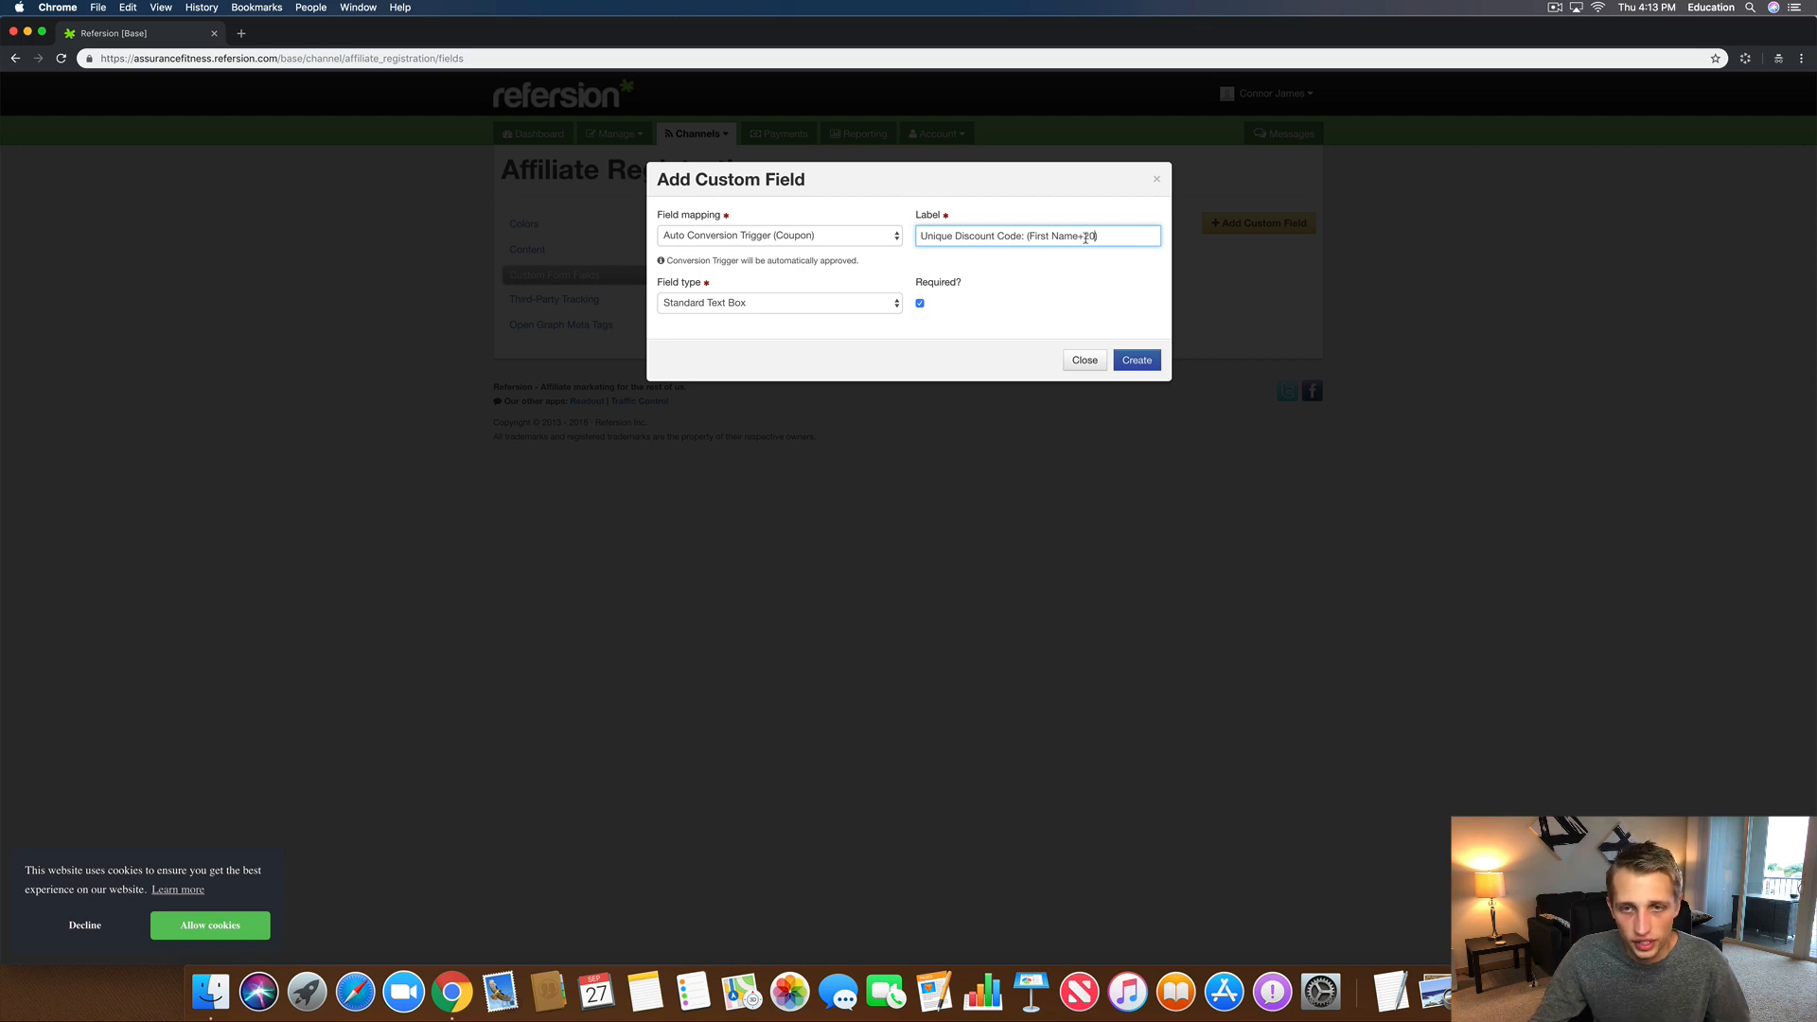
left_click_drag(1079, 236, 1029, 236)
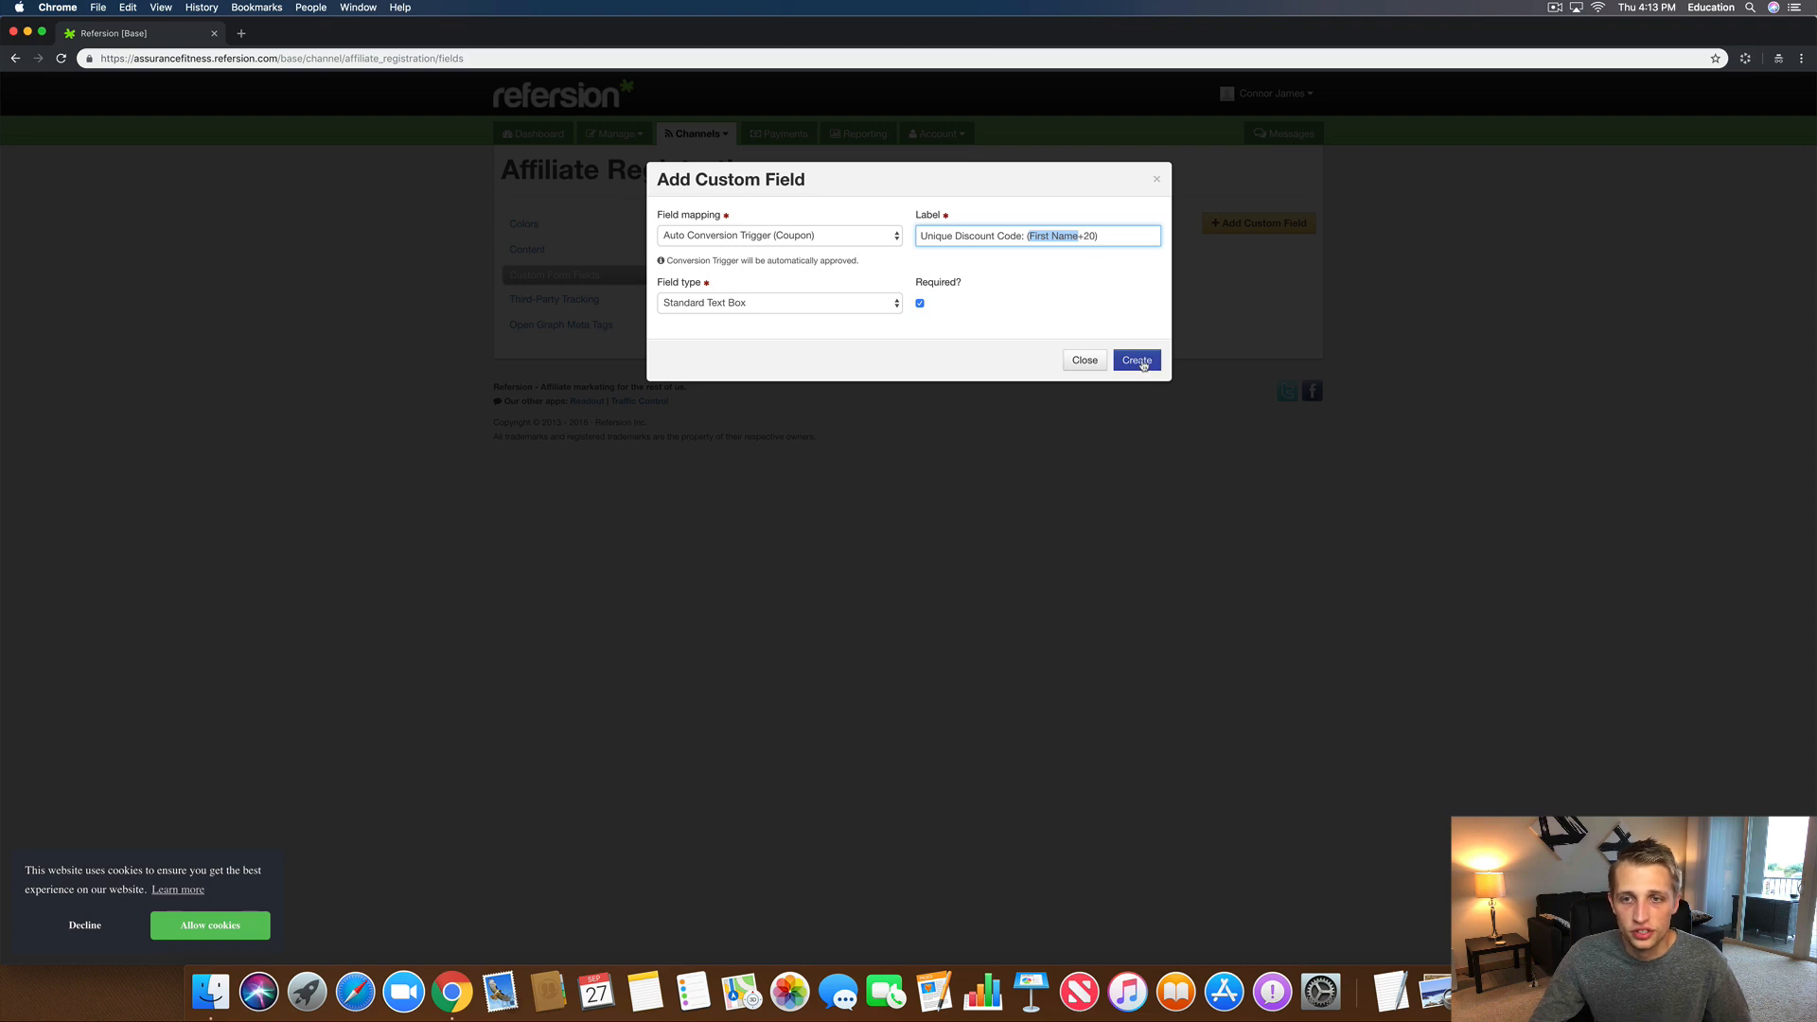
left_click(1143, 366)
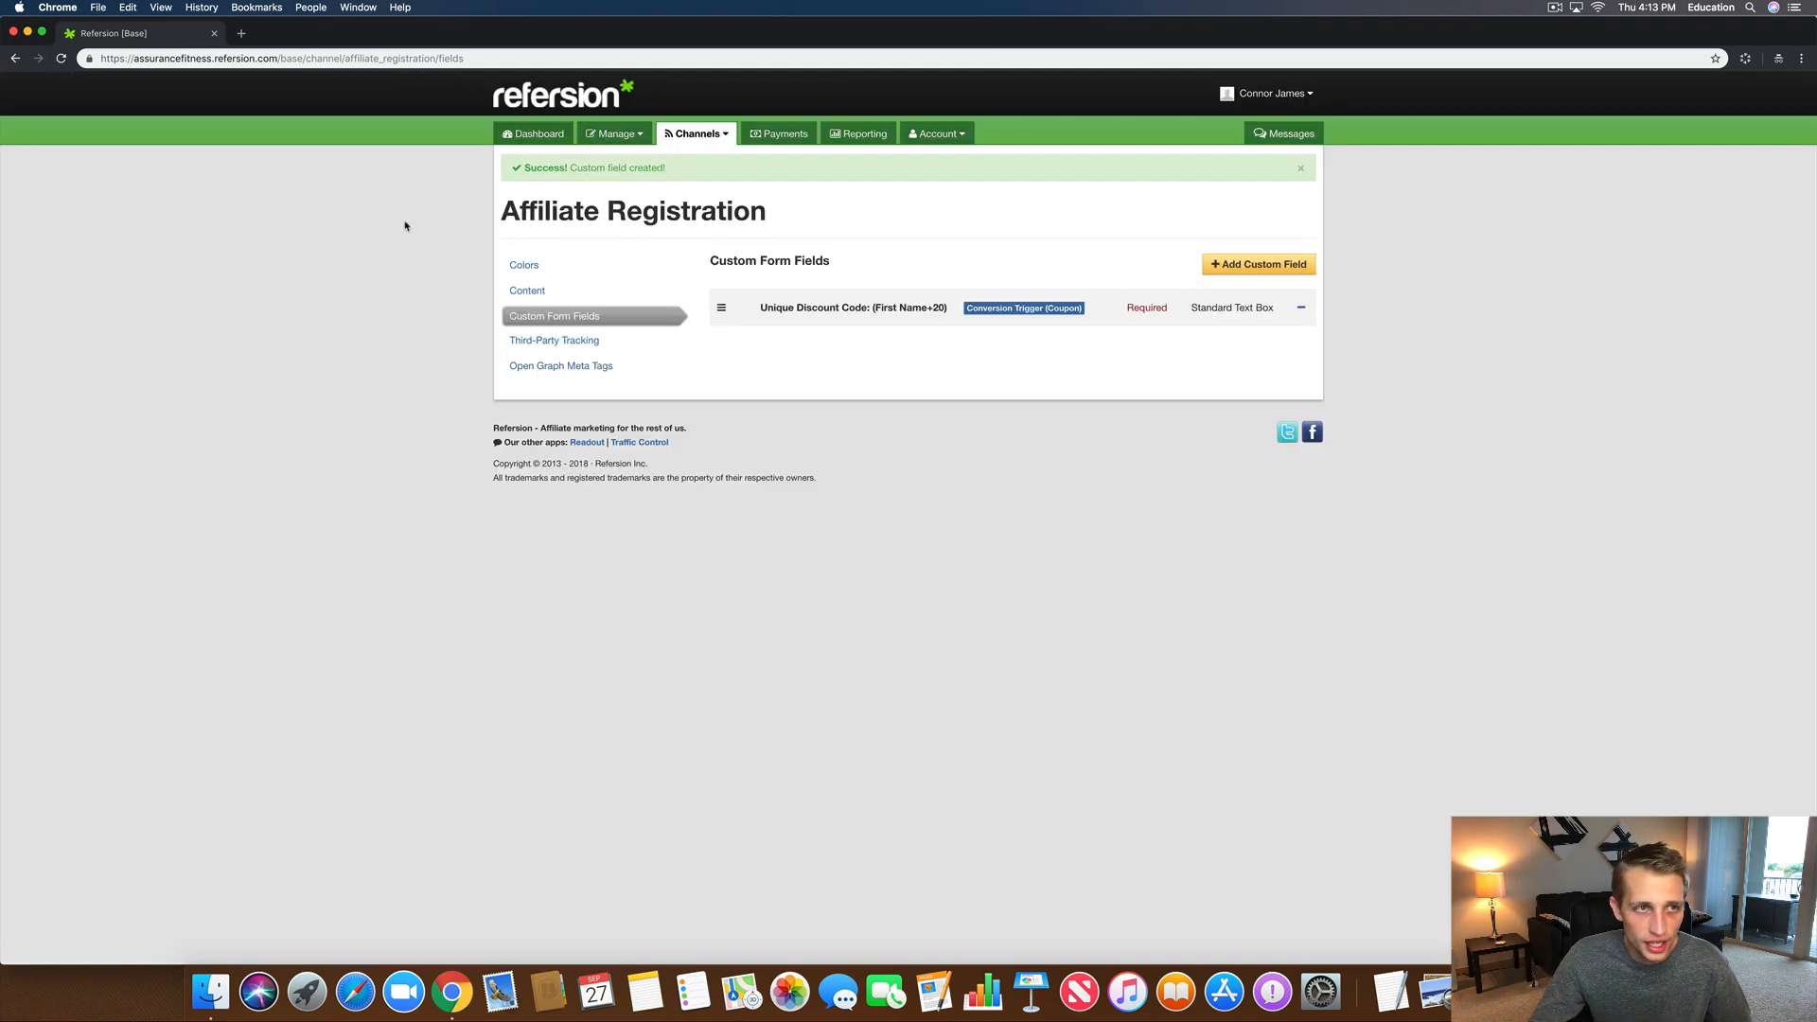
Step: Reload the Become A Brand Ambassador page in the other browser window
left_click_drag(544, 40, 545, 141)
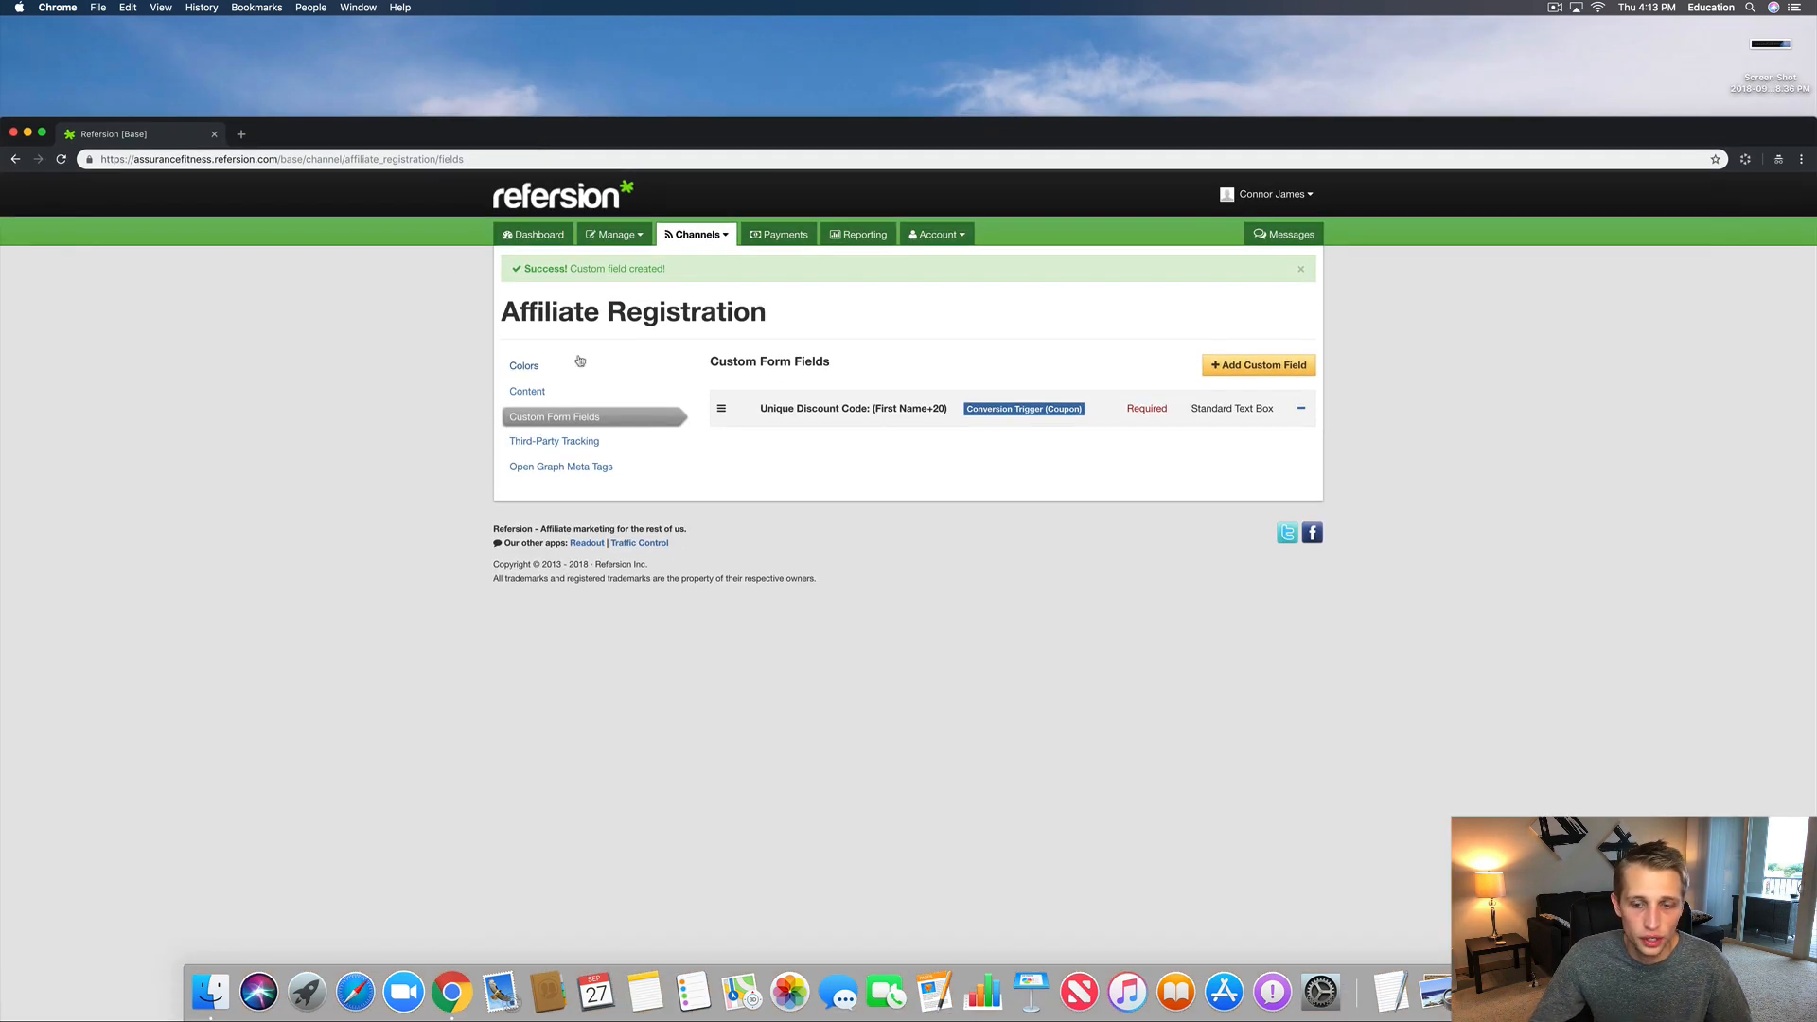
left_click(1559, 992)
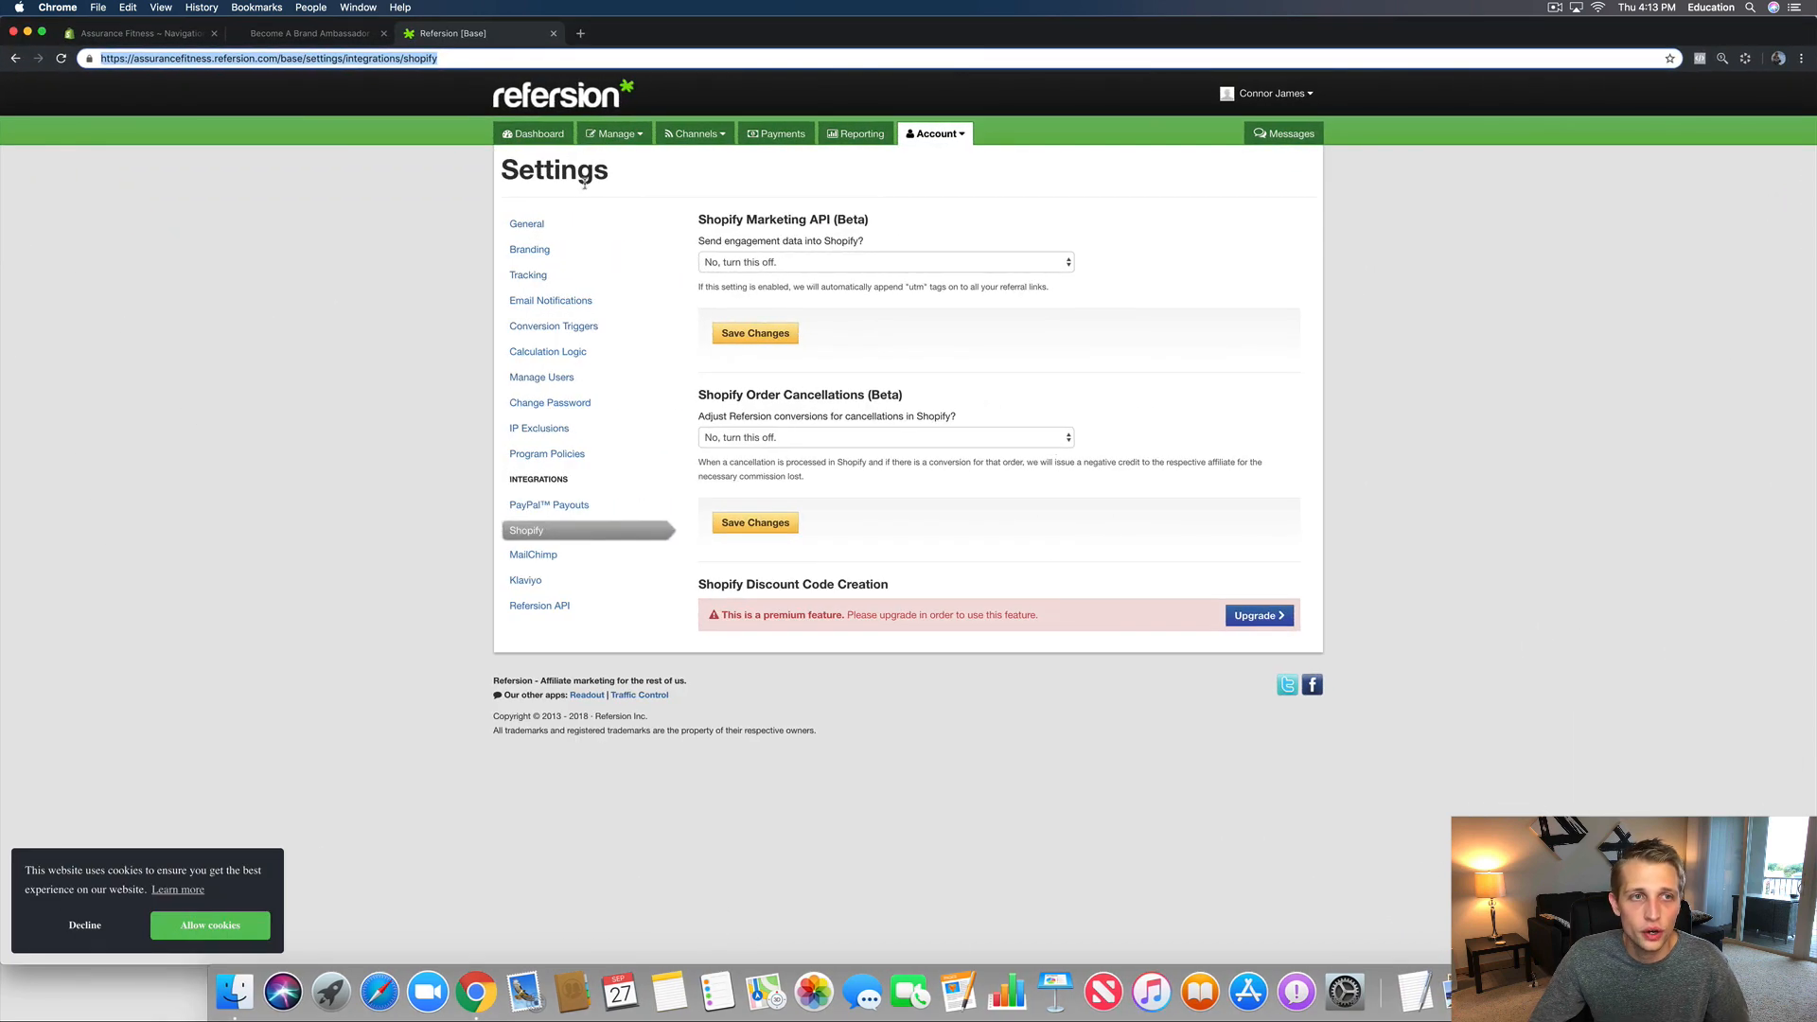
left_click(346, 37)
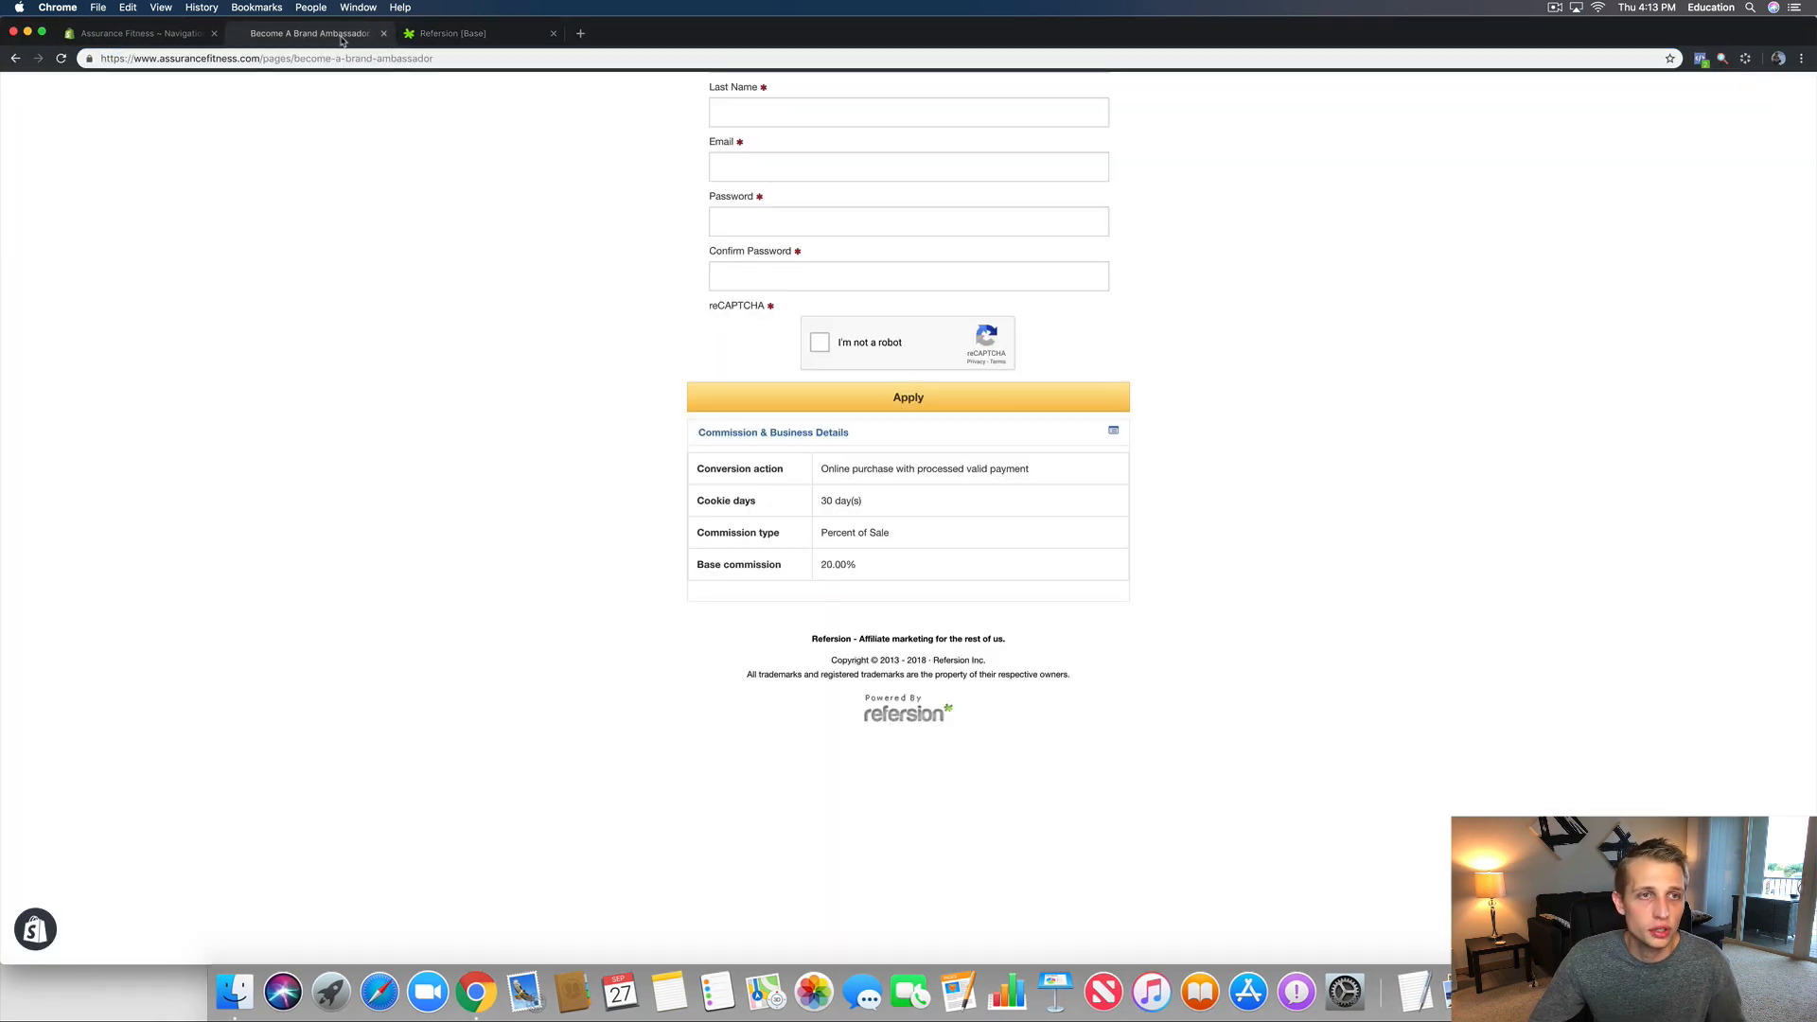
left_click(378, 59)
key("Return")
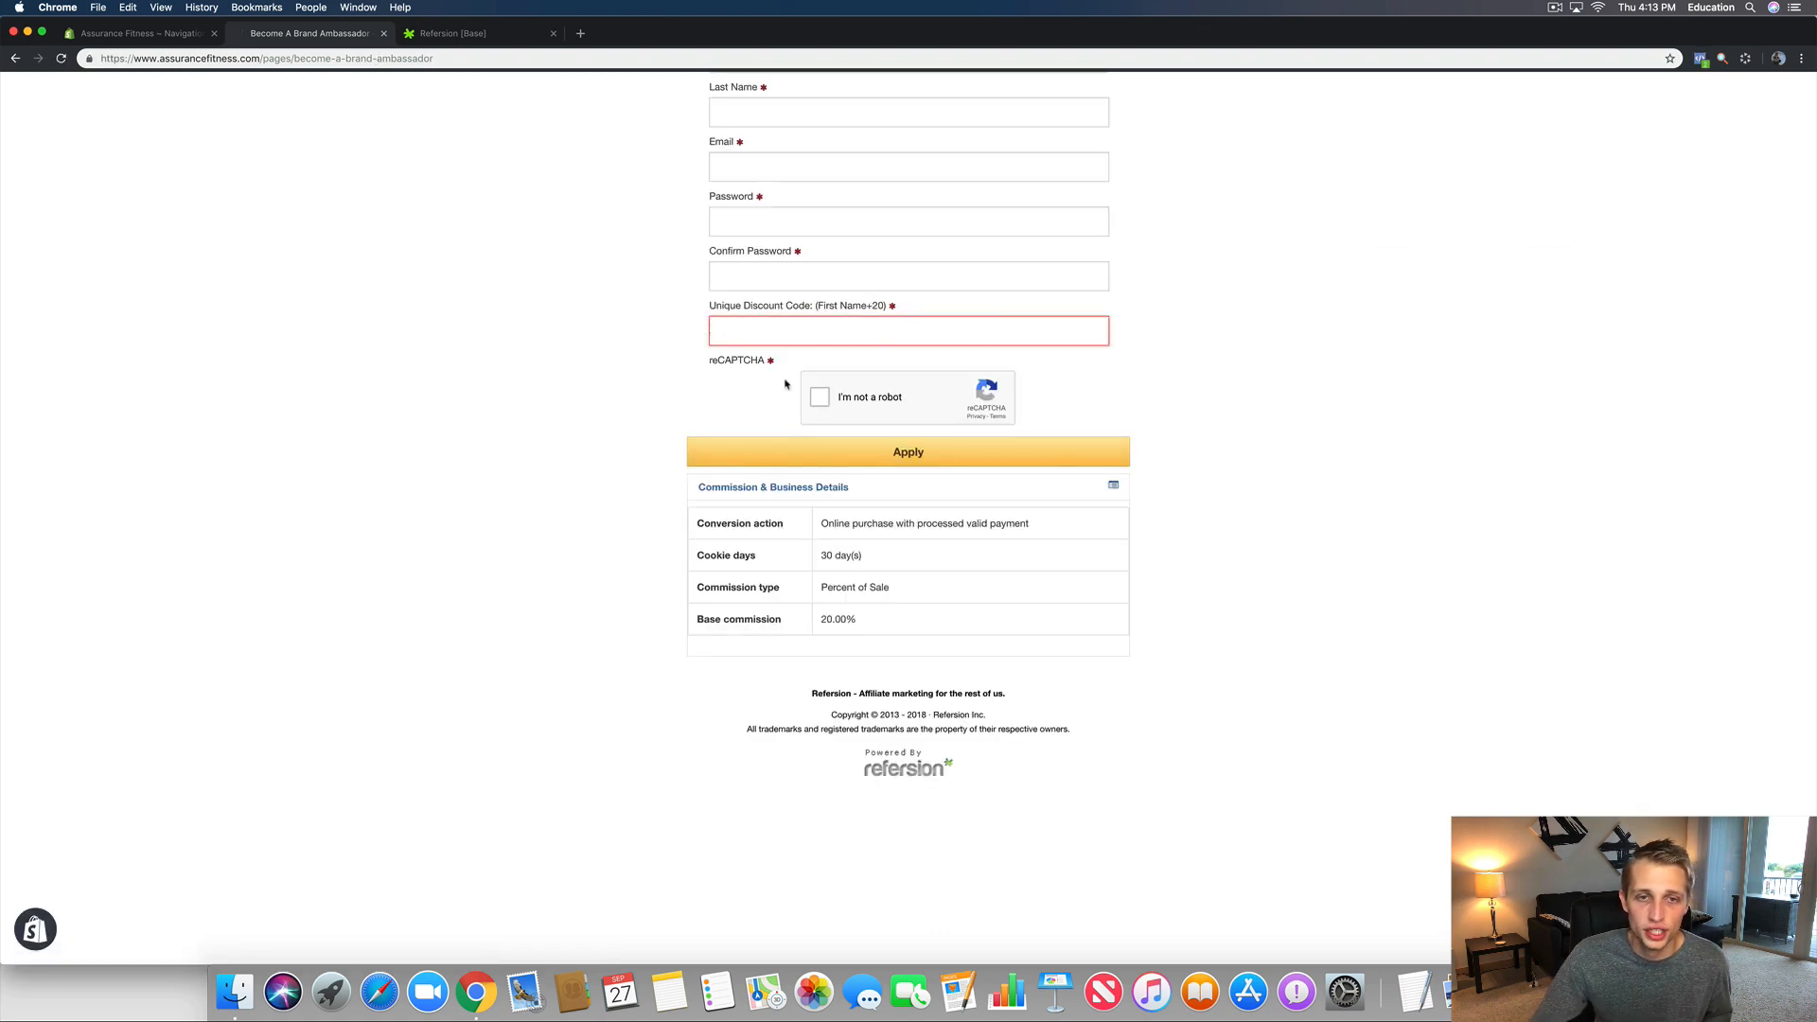
Step: Check the new Unique Discount Code field alongside First Name and Last Name
scroll(945, 397, "up", 5)
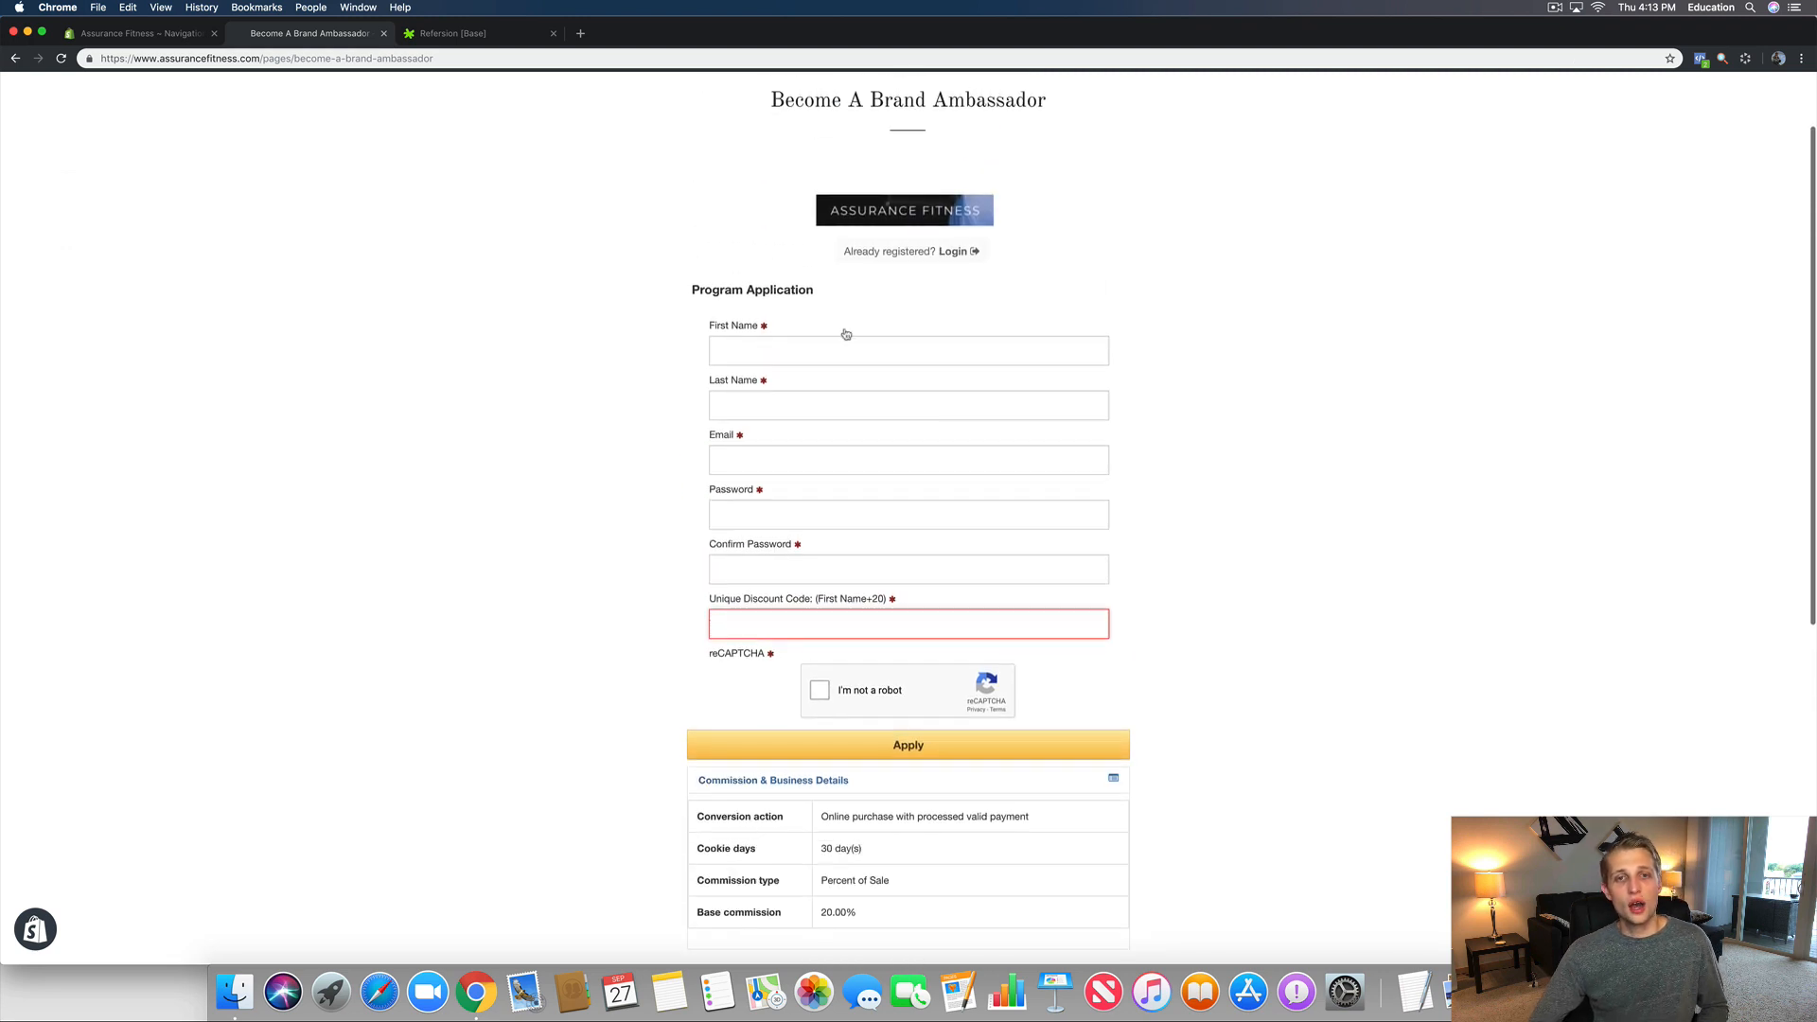
scroll(843, 332, "down", 1)
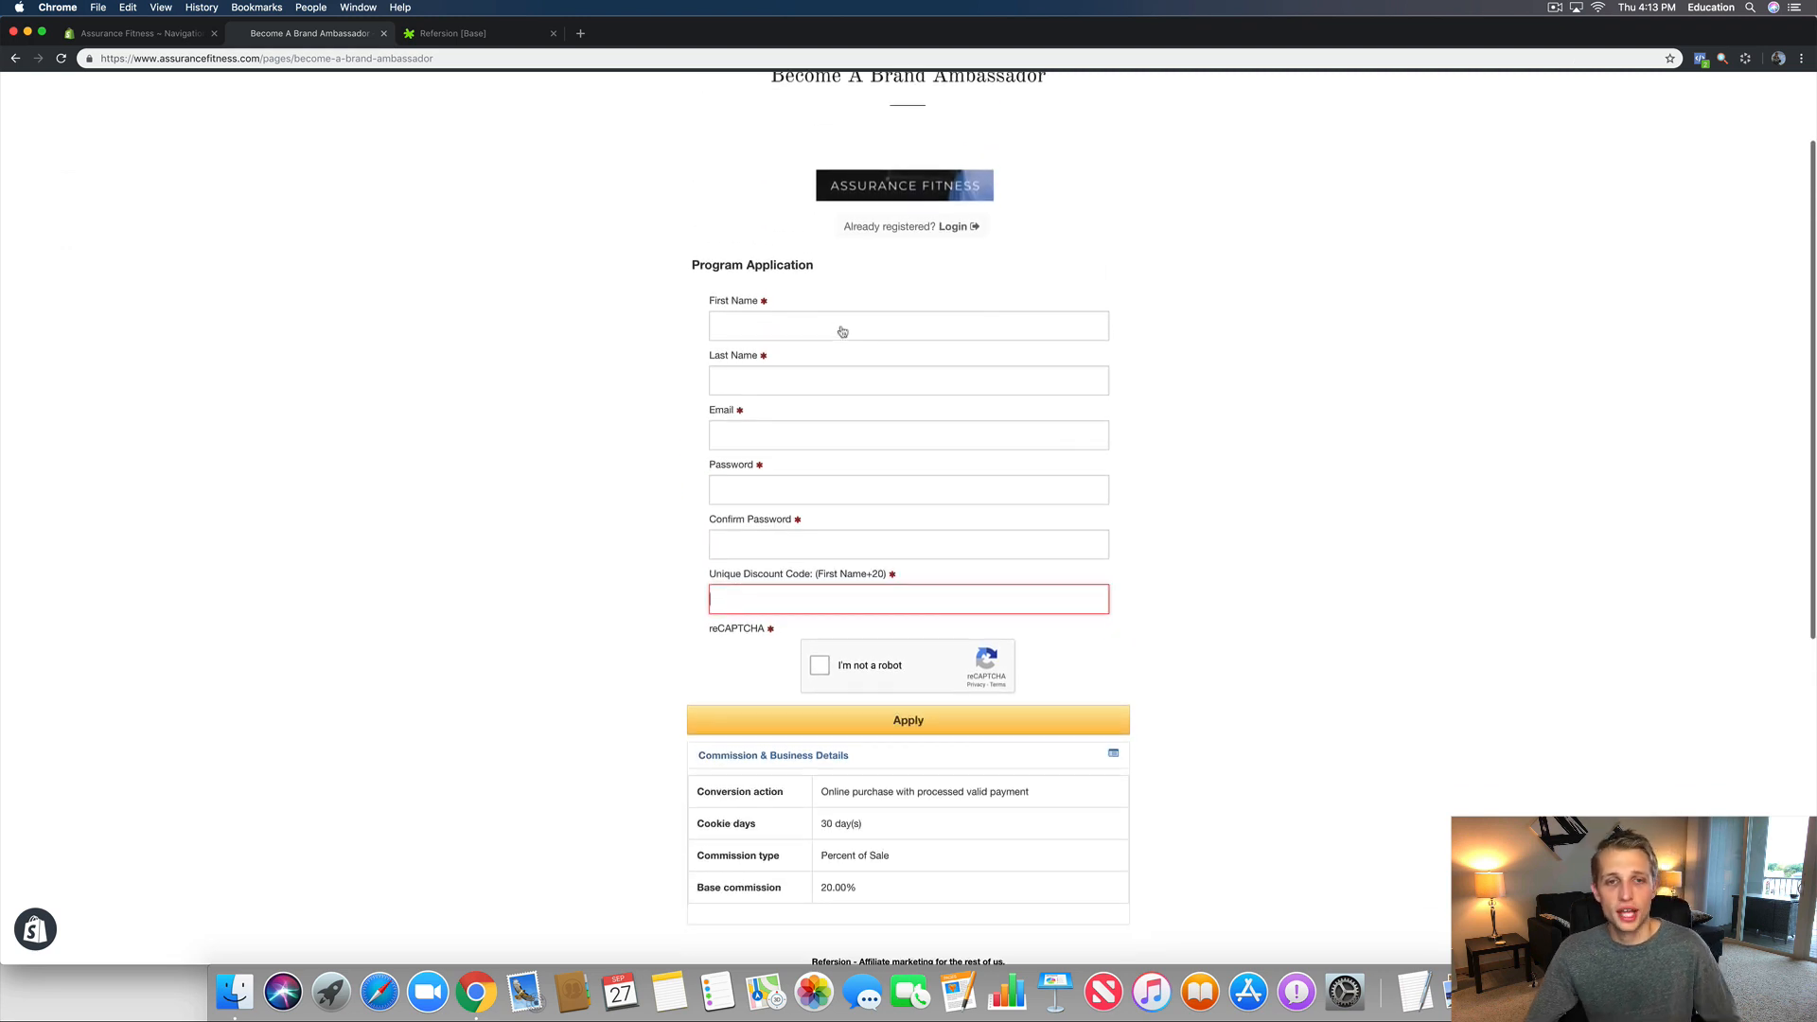
left_click(748, 599)
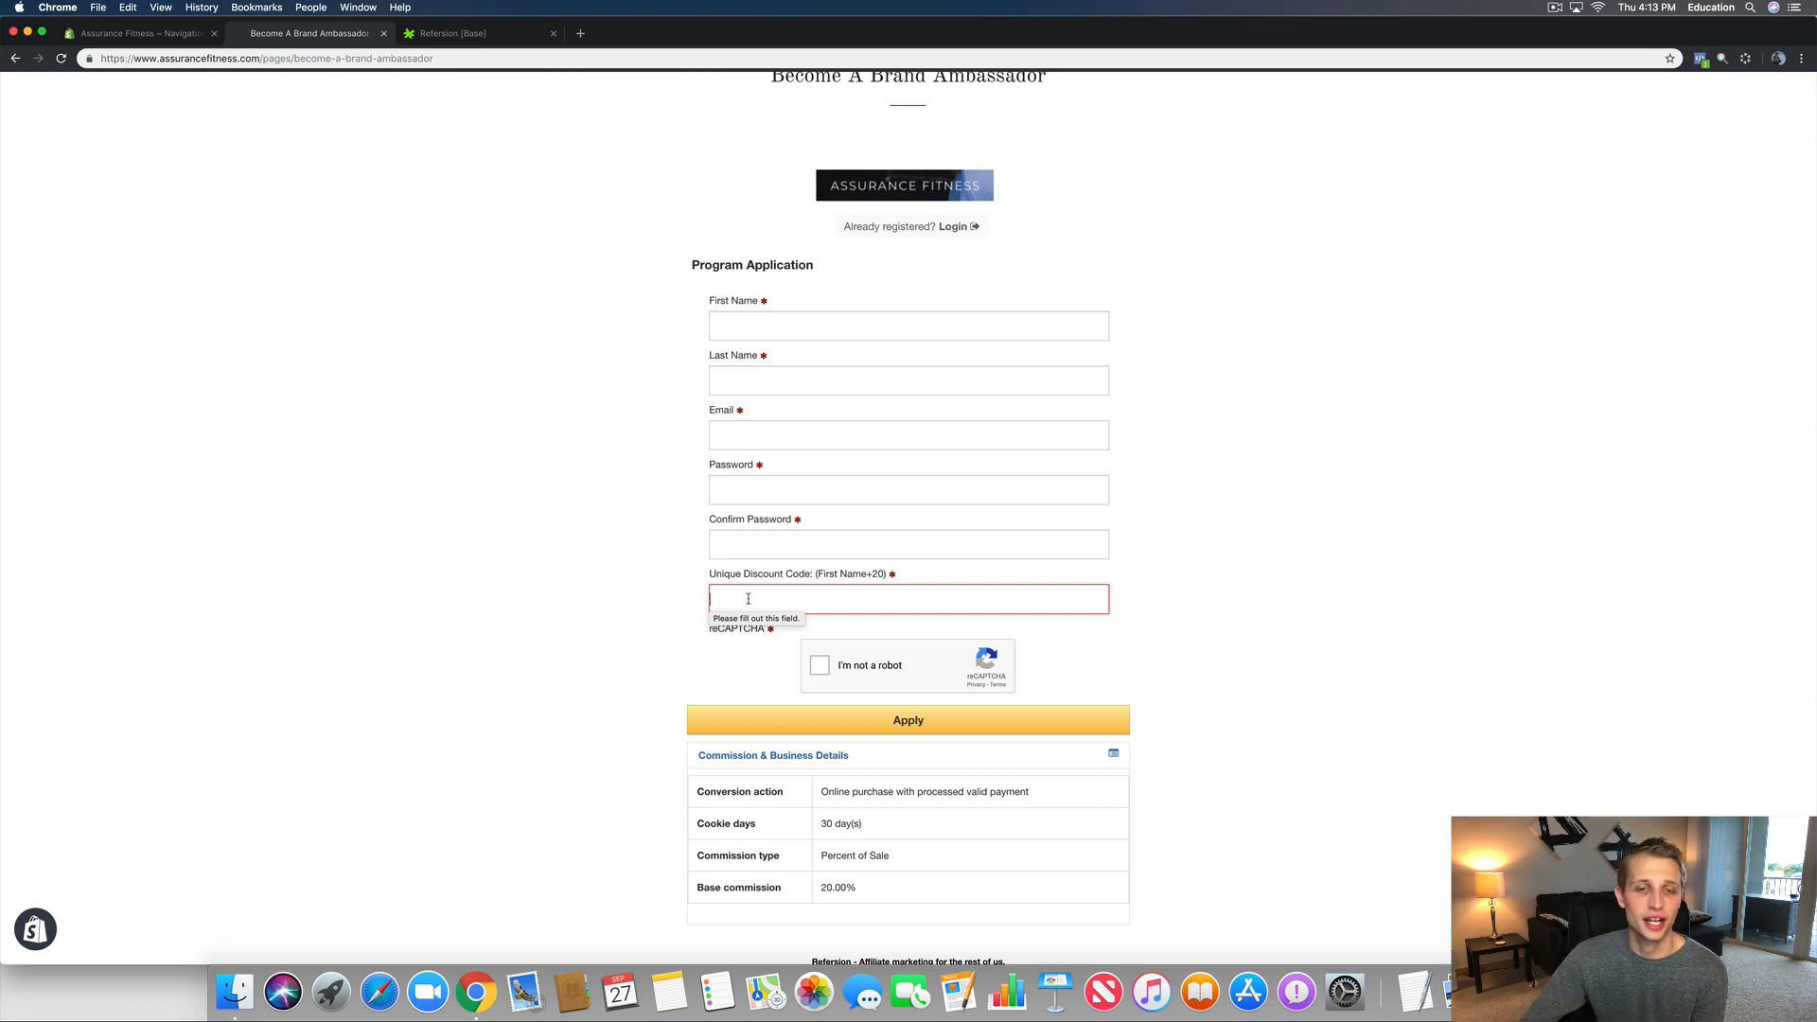
left_click(722, 322)
left_click(717, 377)
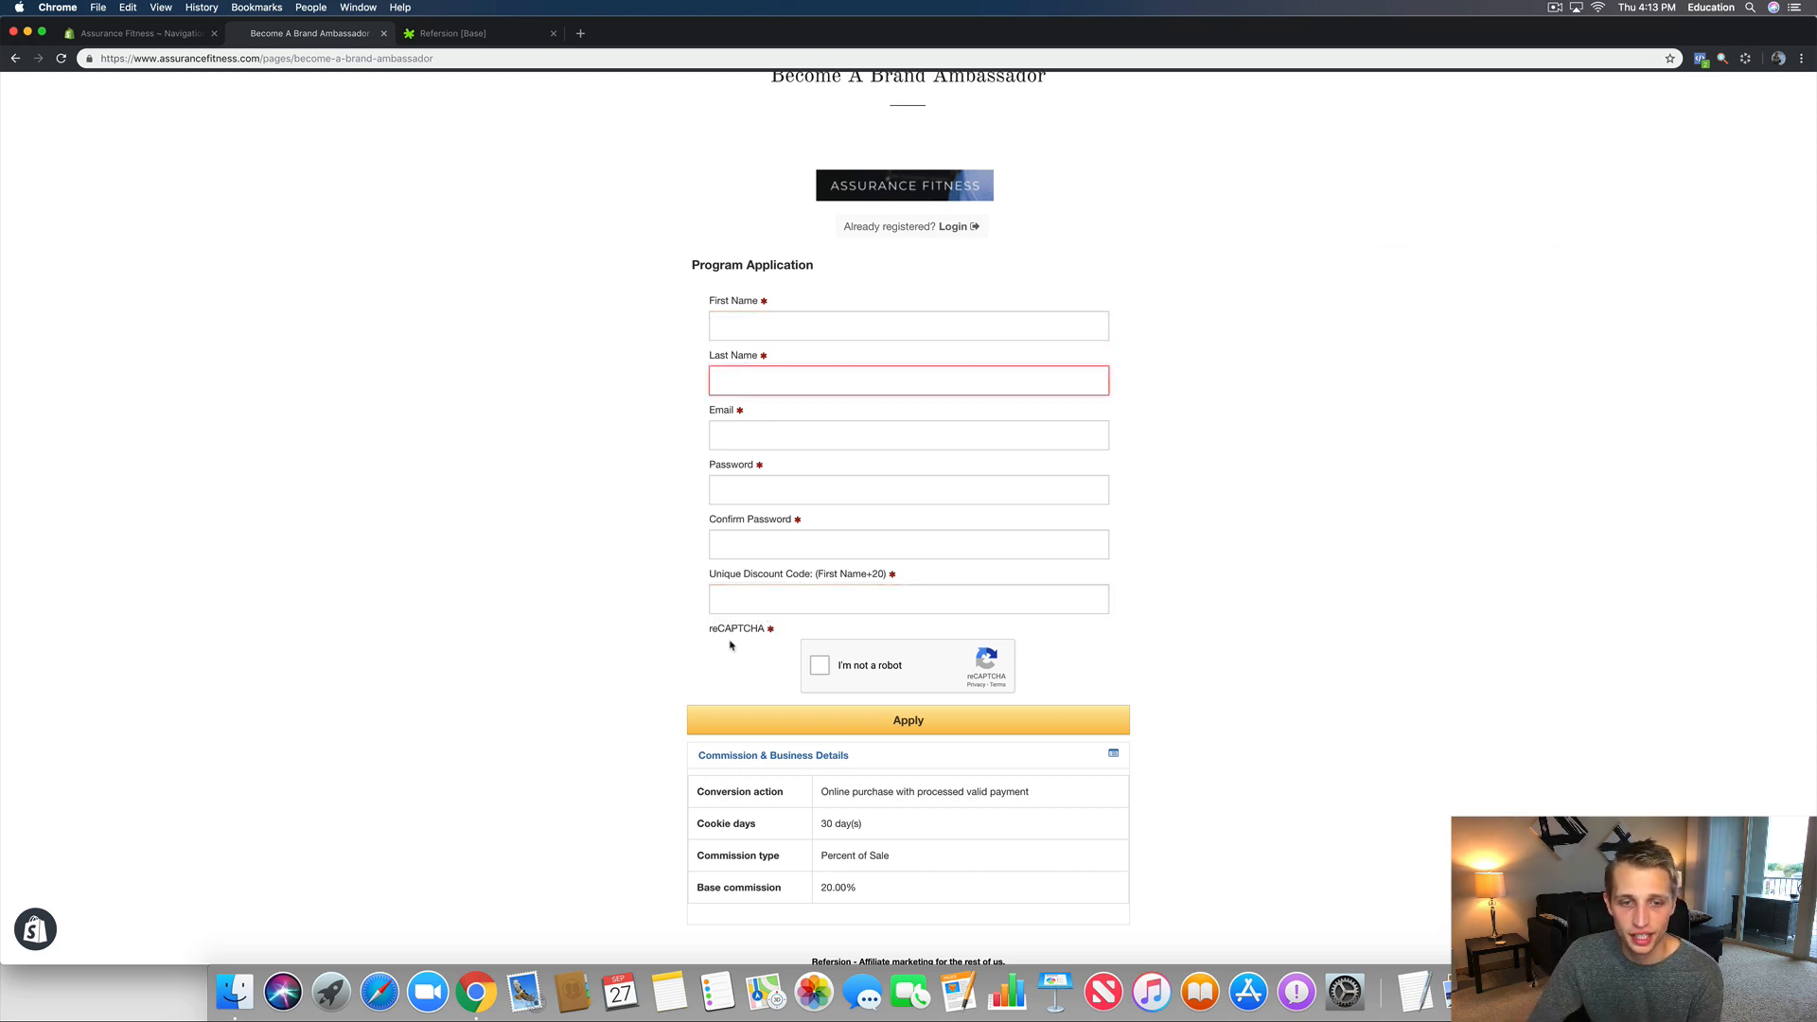
left_click(718, 599)
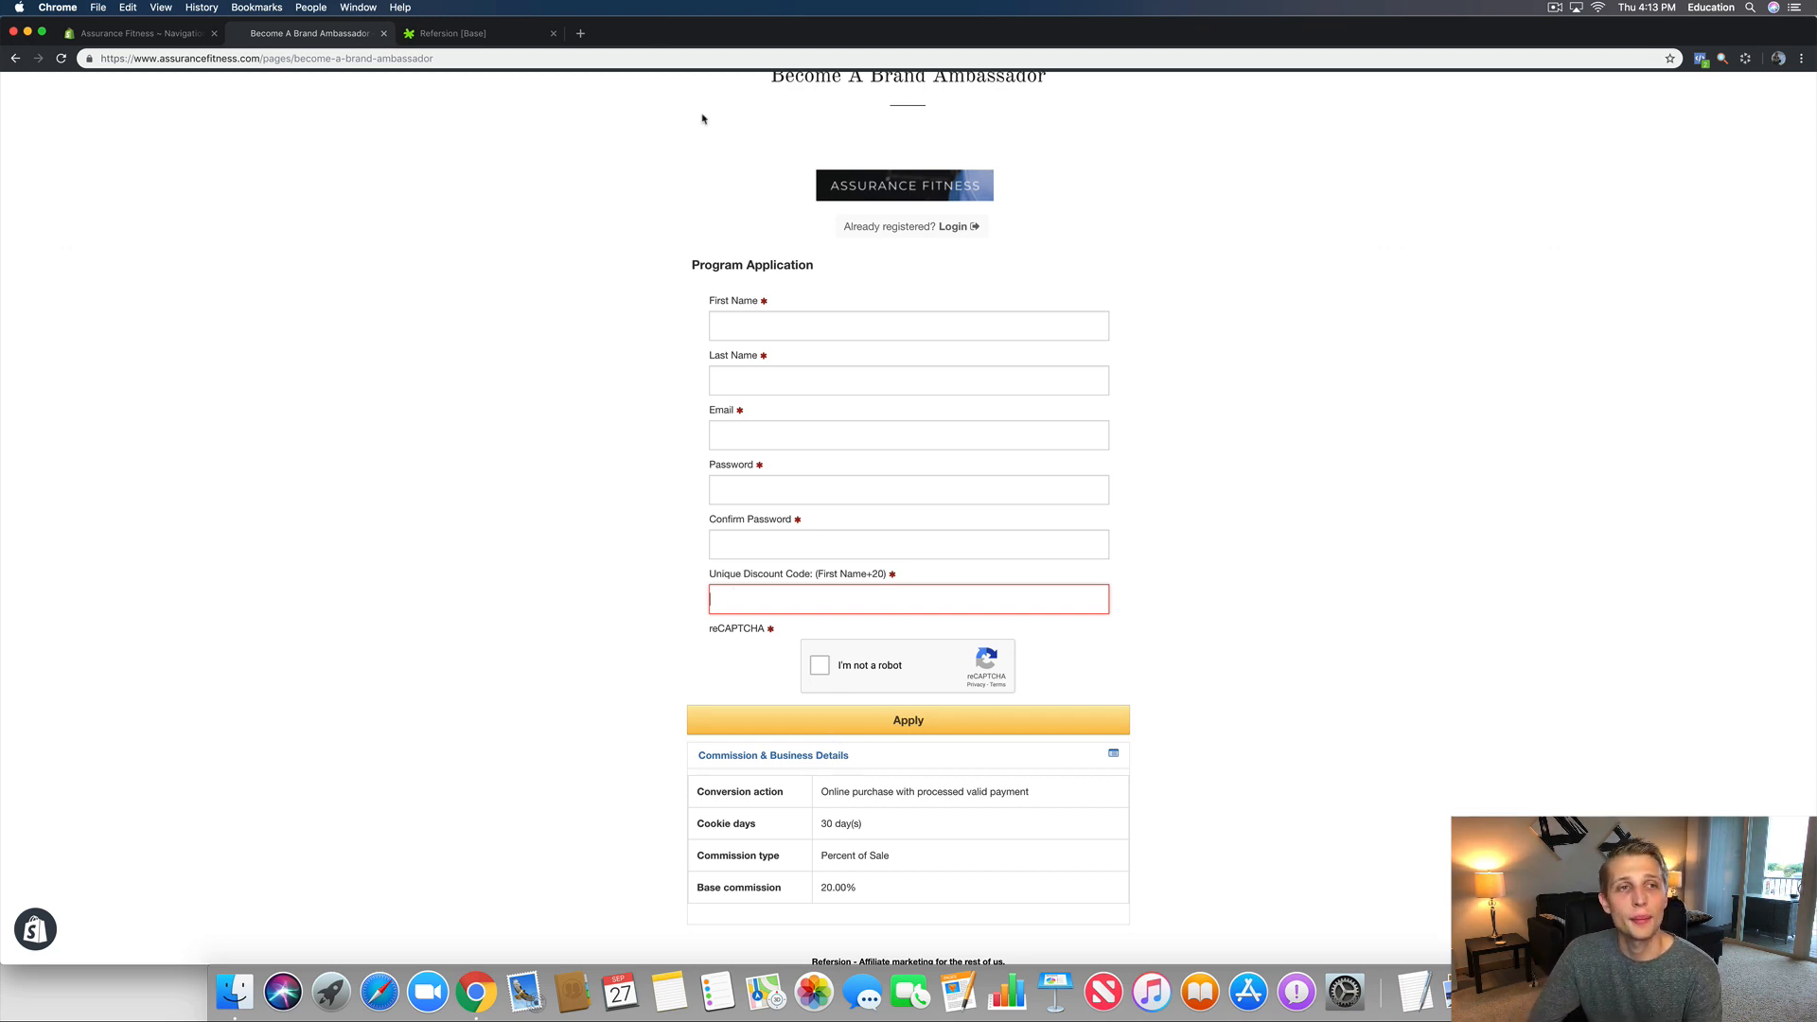
Step: Return to the Refersion Affiliate Registration window
left_click(446, 32)
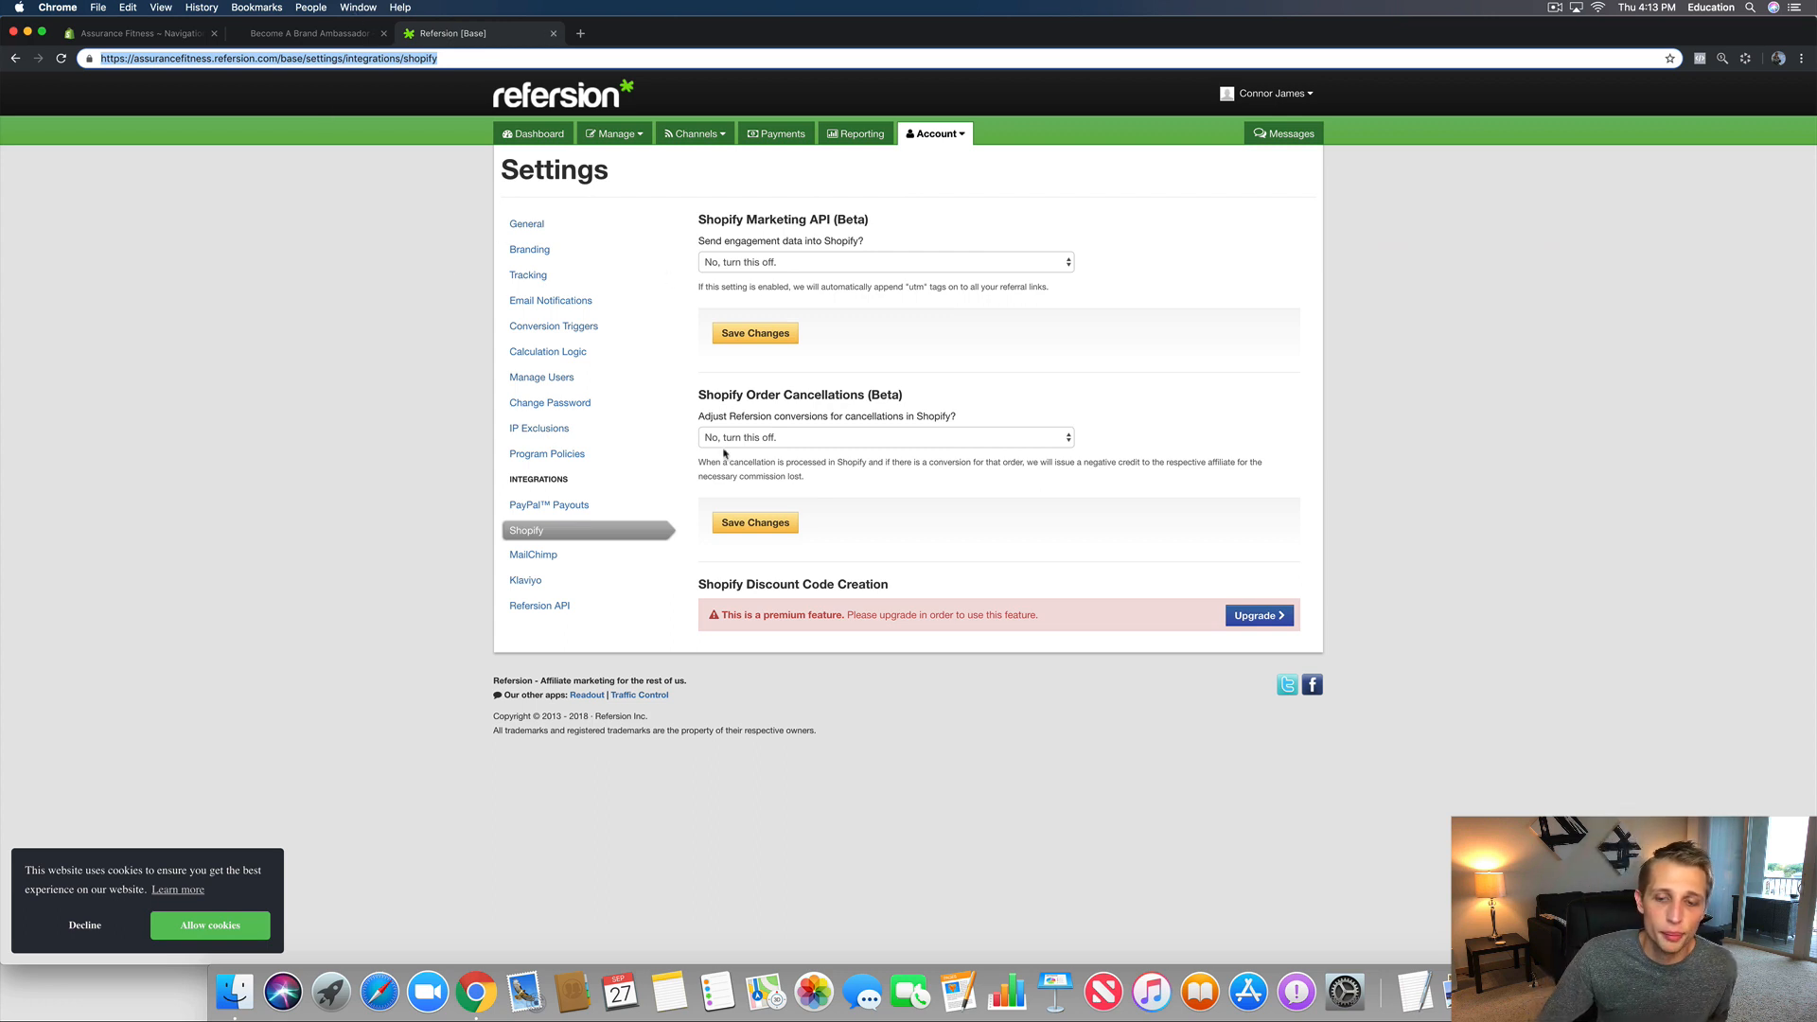
left_click_drag(1069, 30, 1068, 205)
left_click(1054, 133)
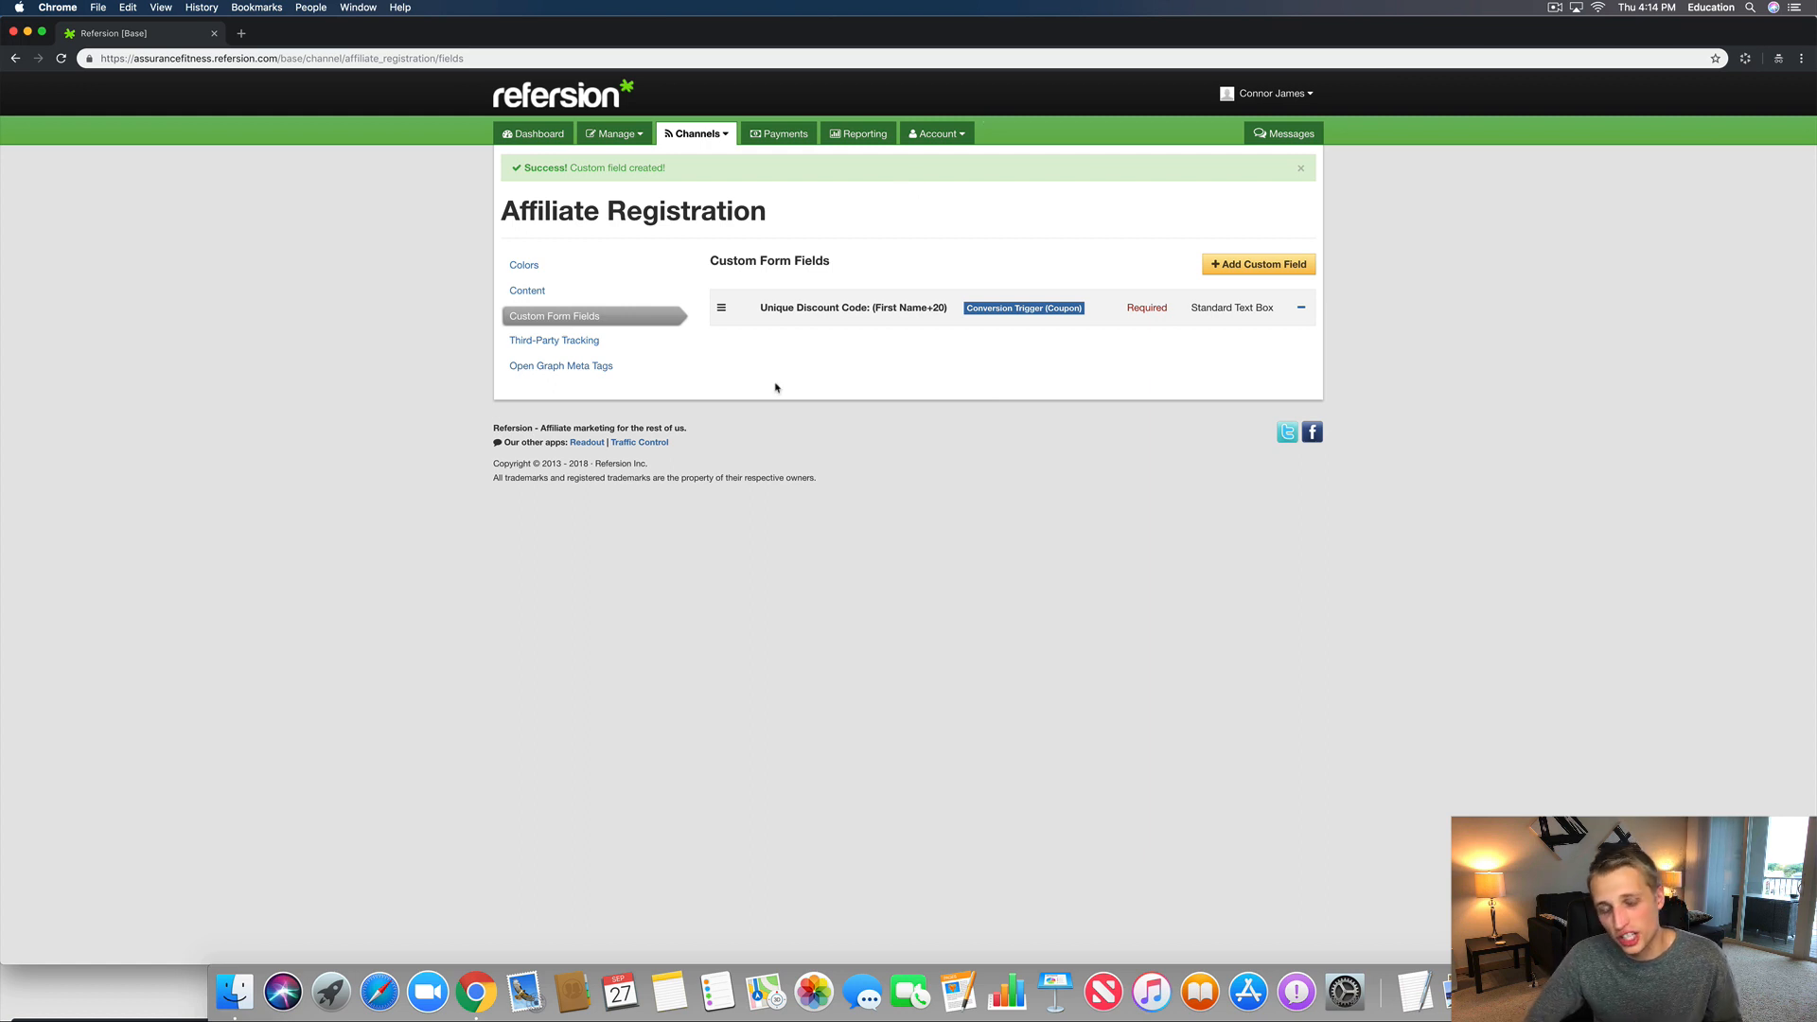
Step: In account settings, review PayPal Payouts, Shopify and MailChimp integrations, ending on Klaviyo
left_click(941, 135)
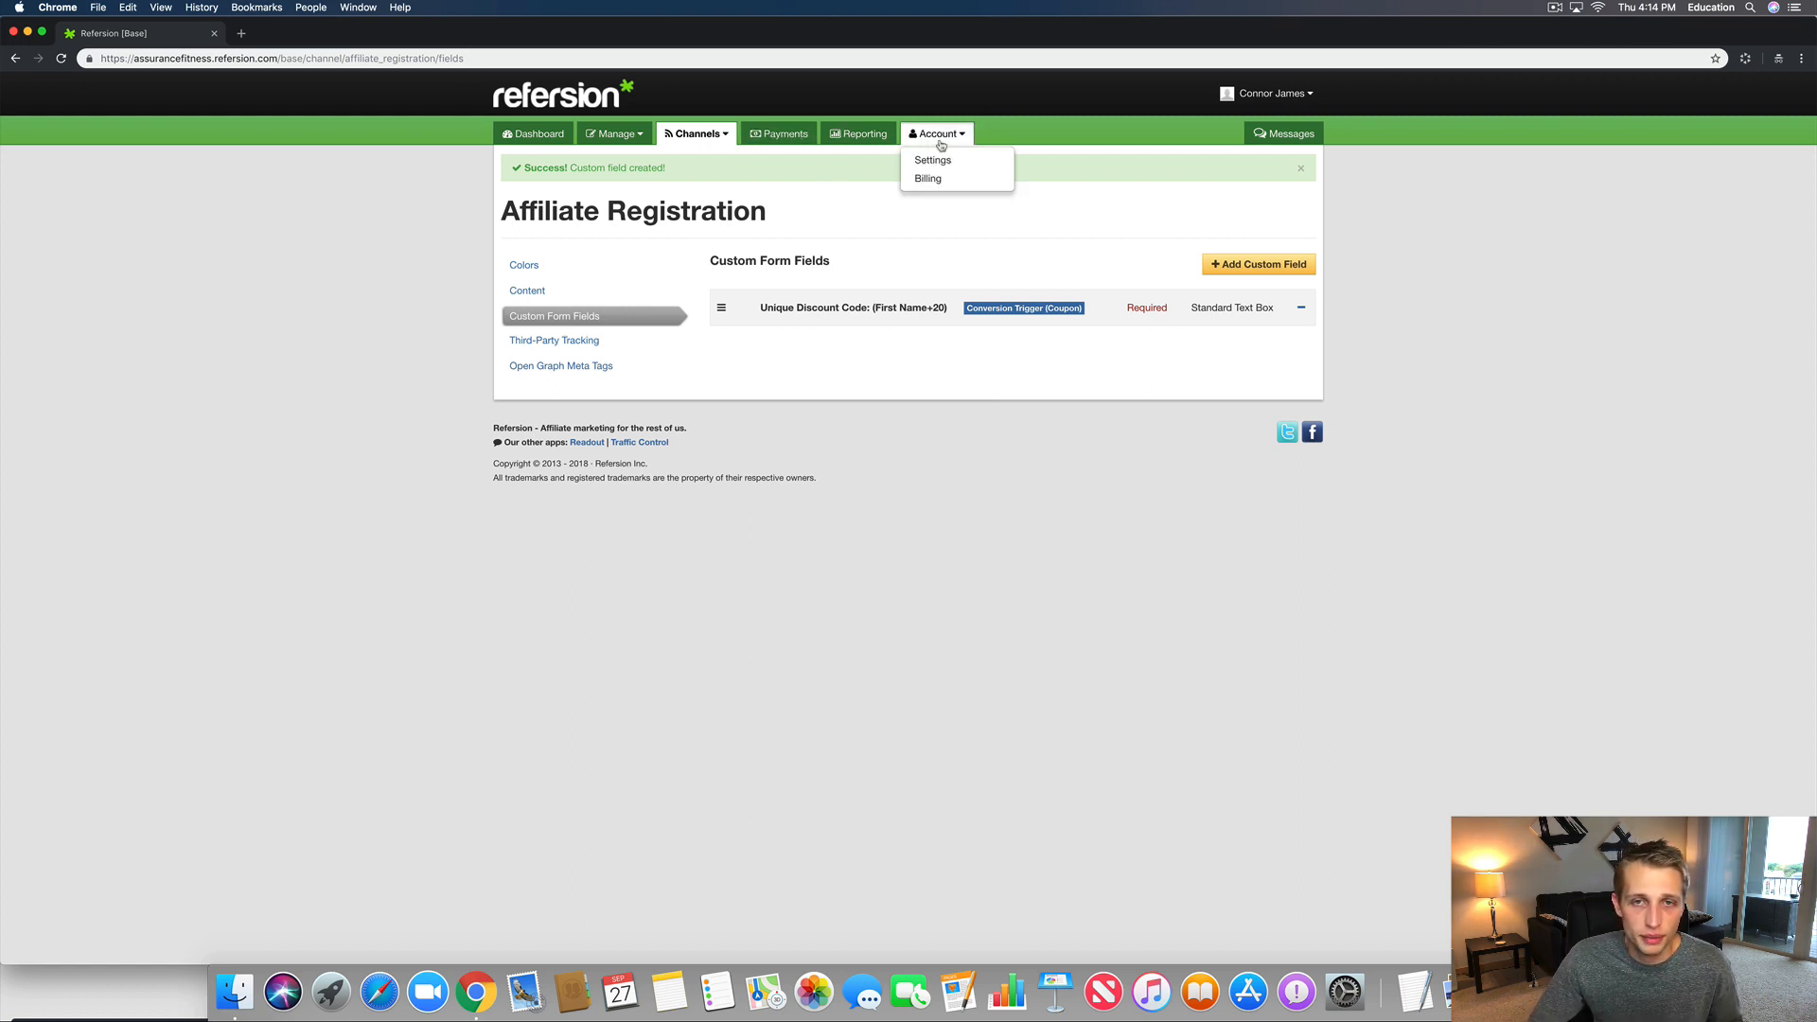
left_click(935, 160)
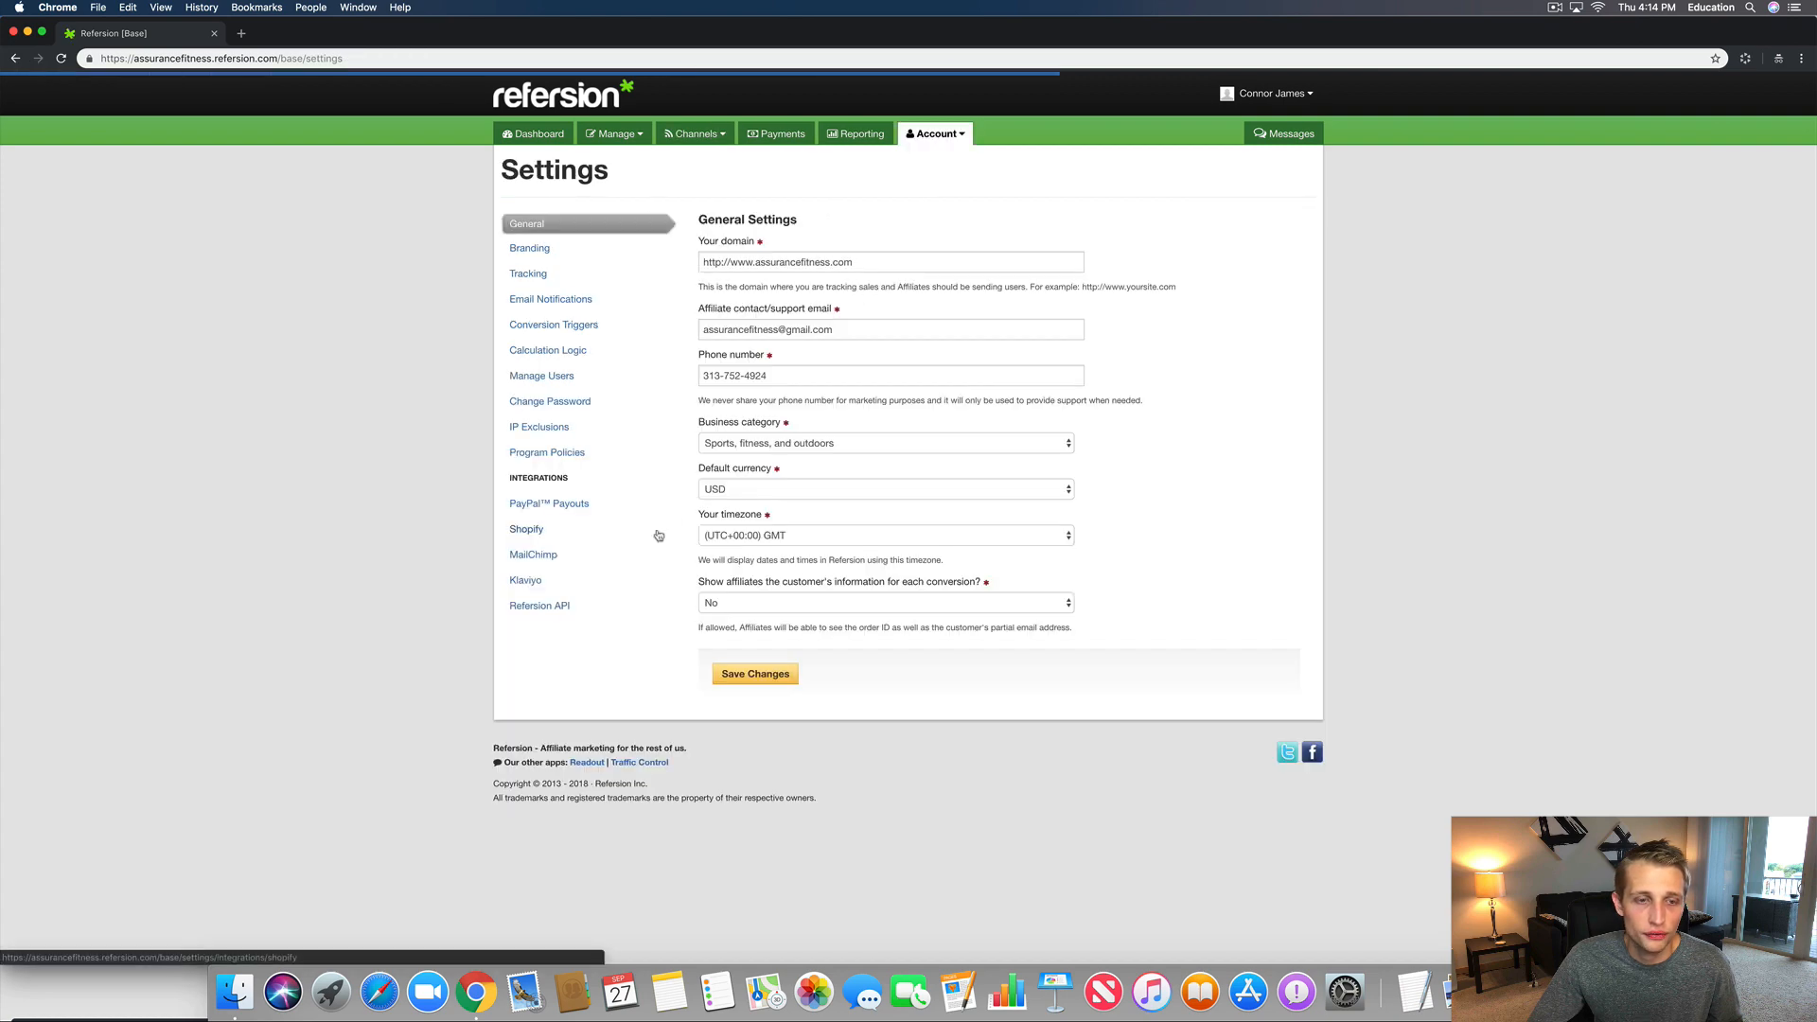
left_click(528, 508)
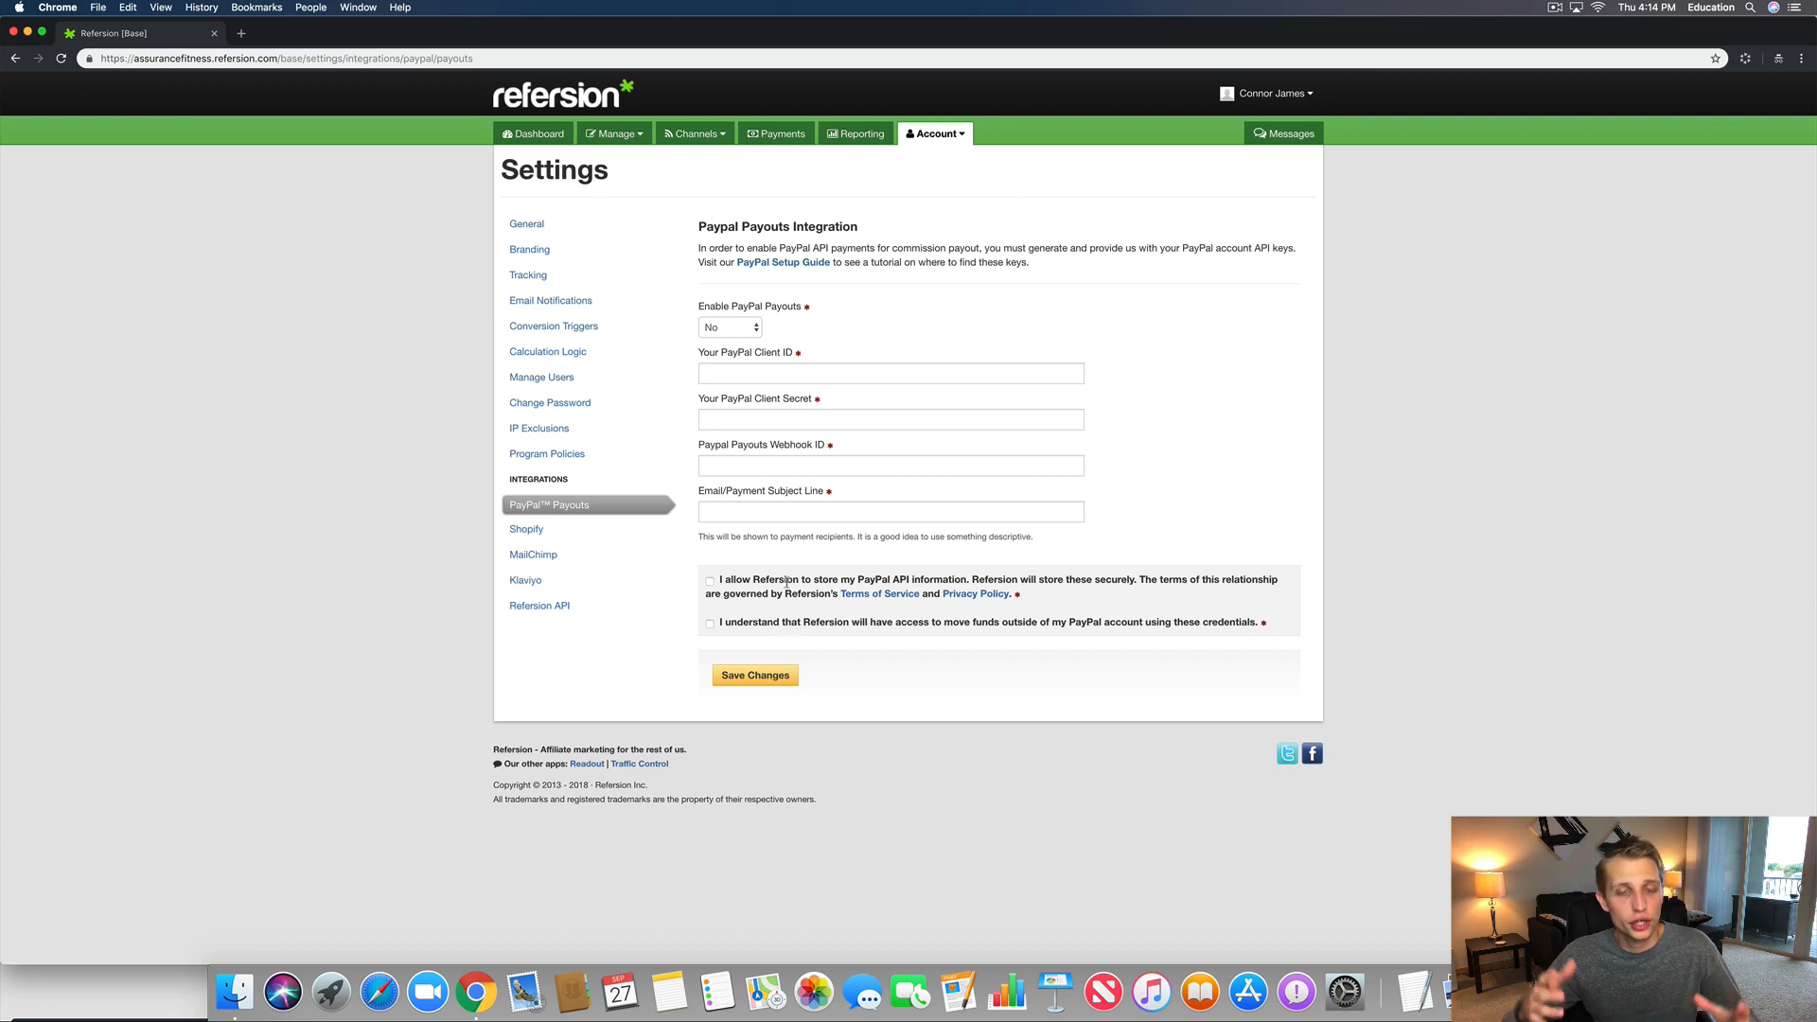
left_click(527, 532)
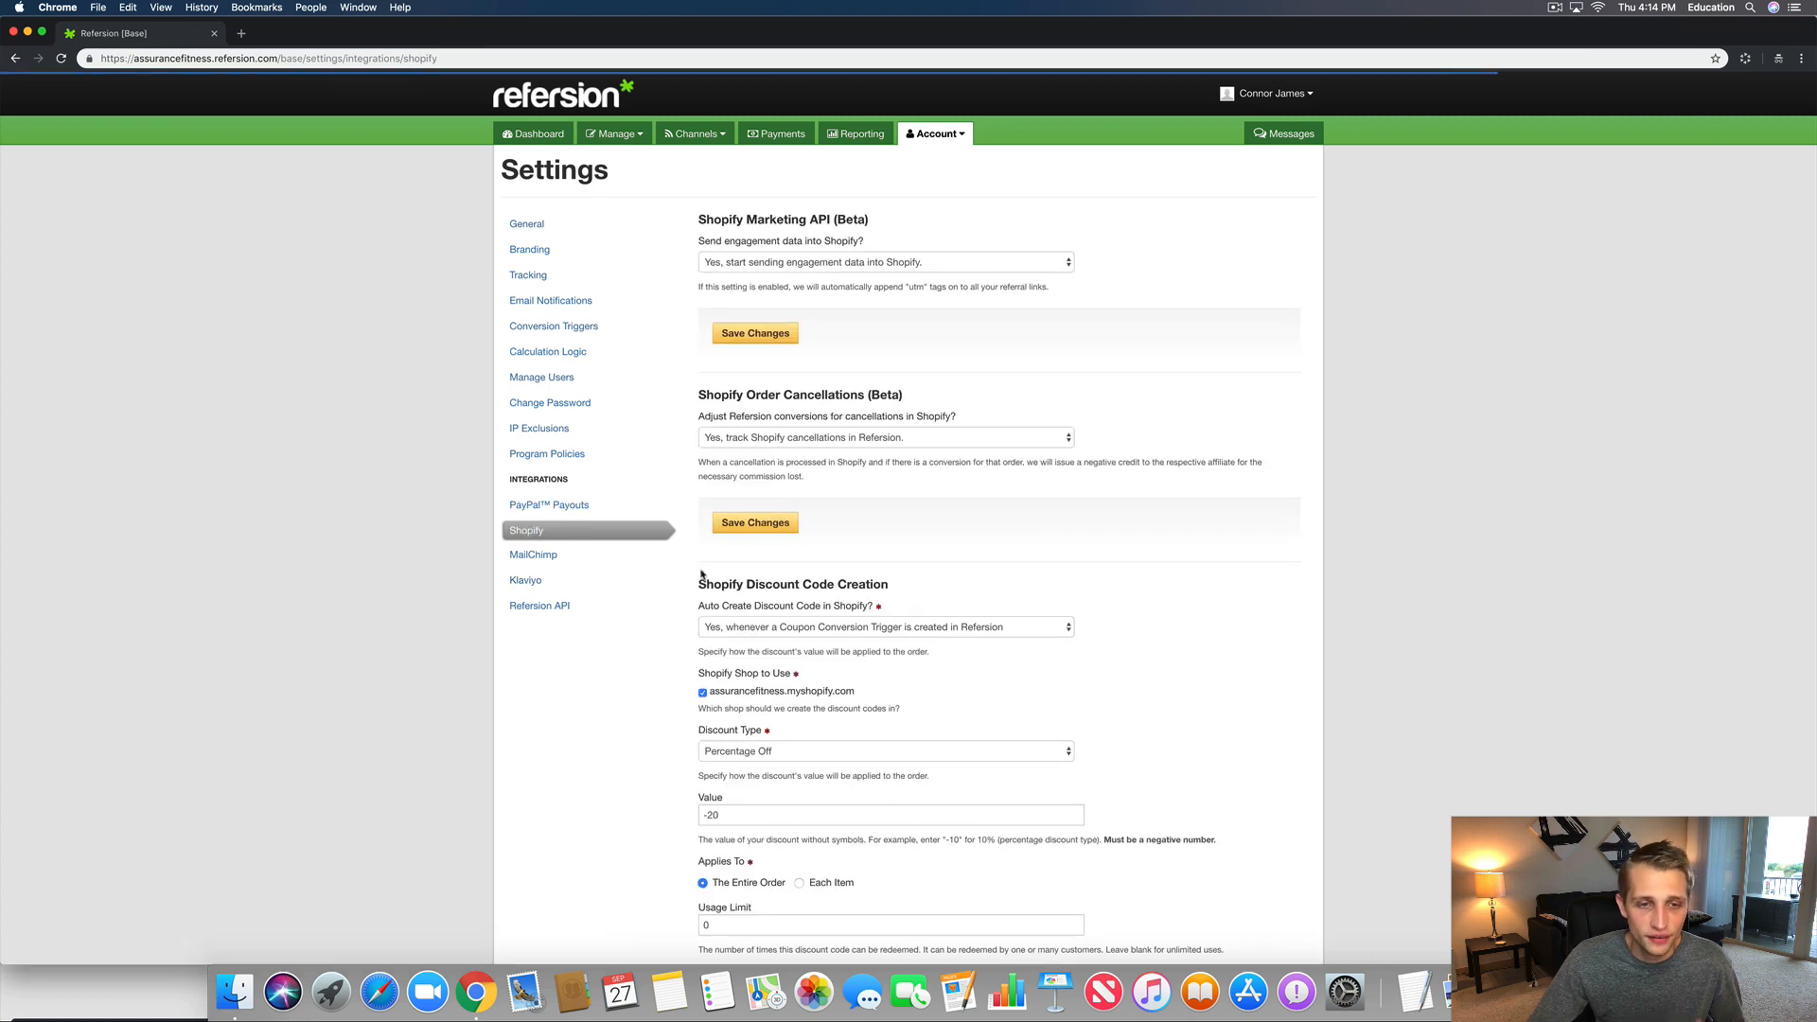
left_click(554, 559)
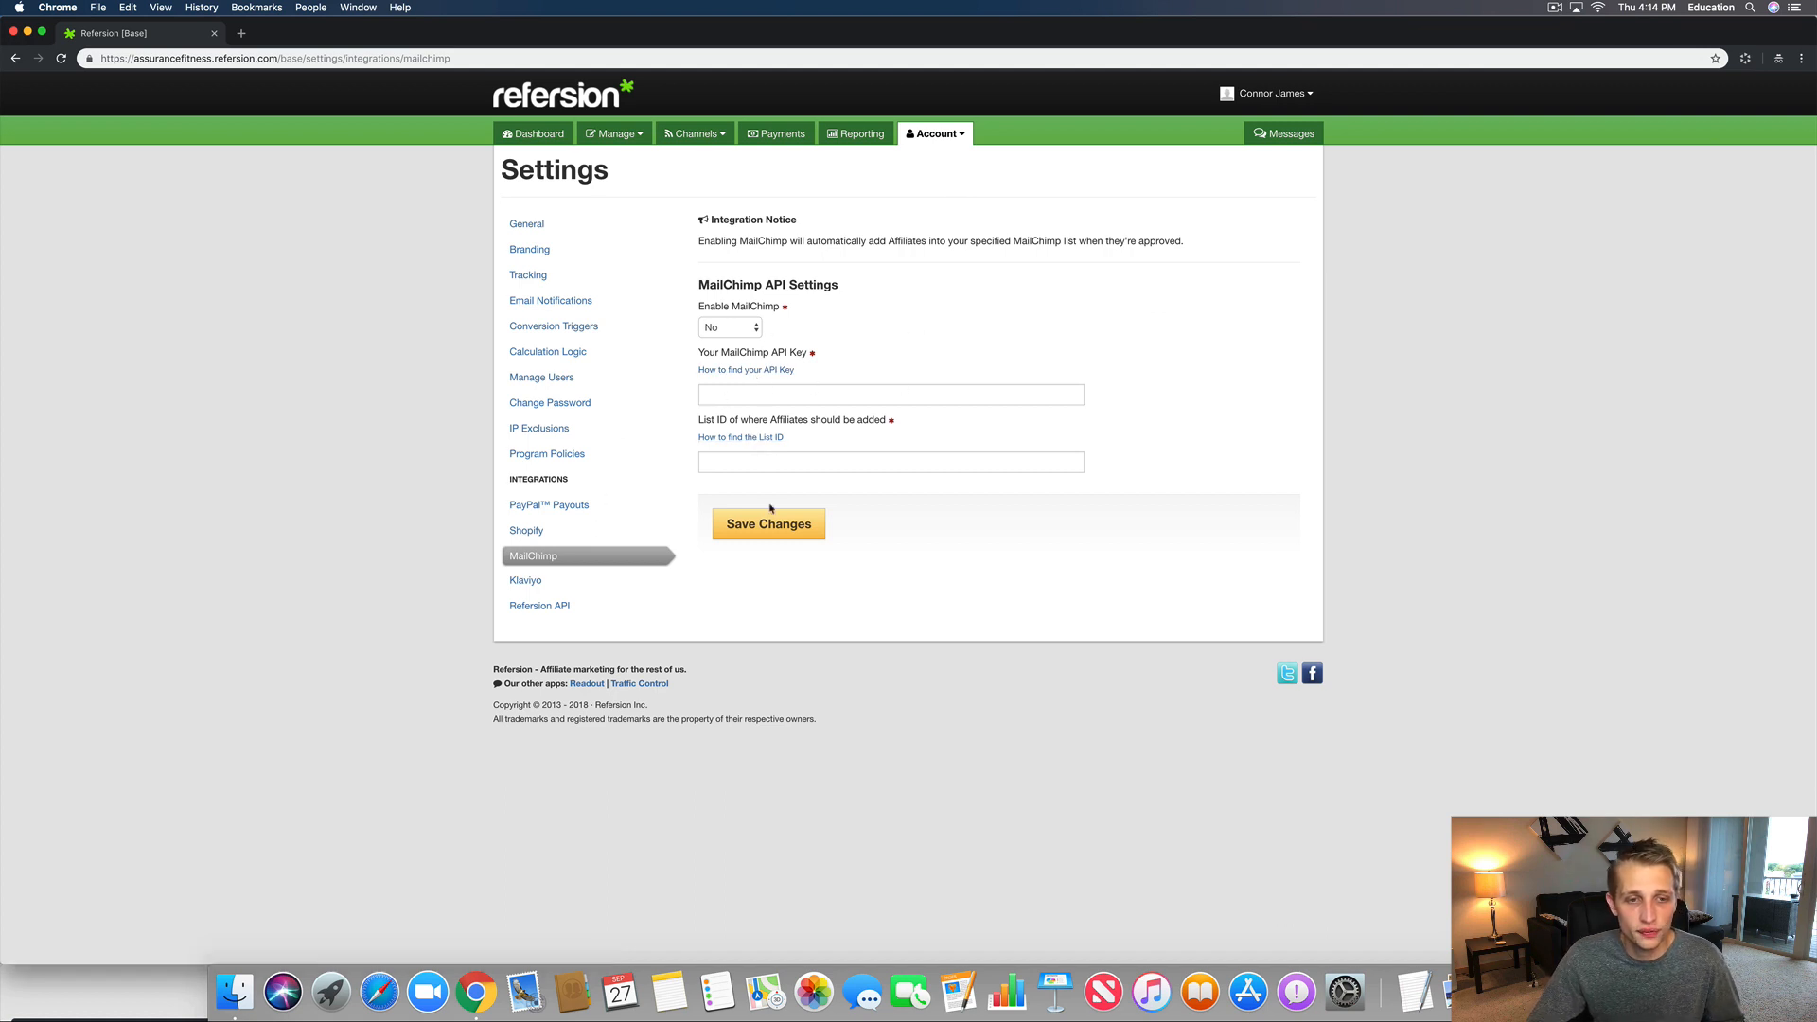
left_click(518, 582)
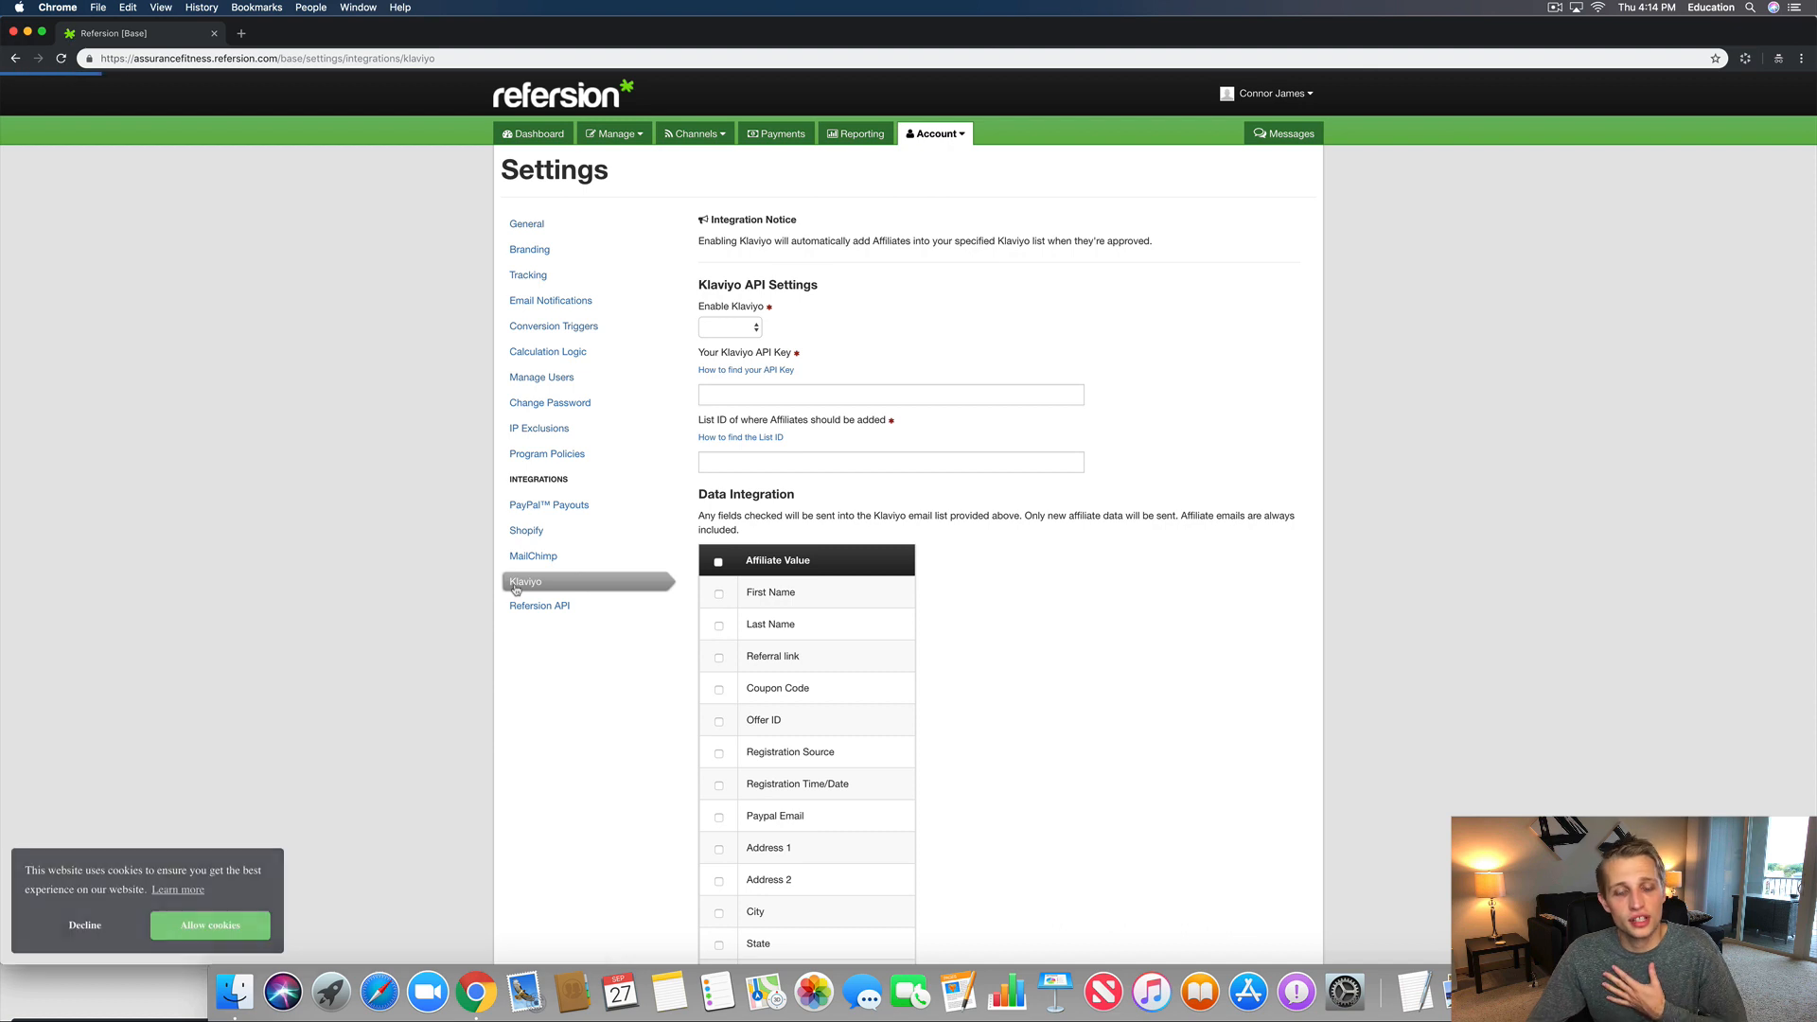
Step: Tick every affiliate data field for Klaviyo, leaving Enable Klaviyo unchanged, and save
scroll(1030, 461, "down", 2)
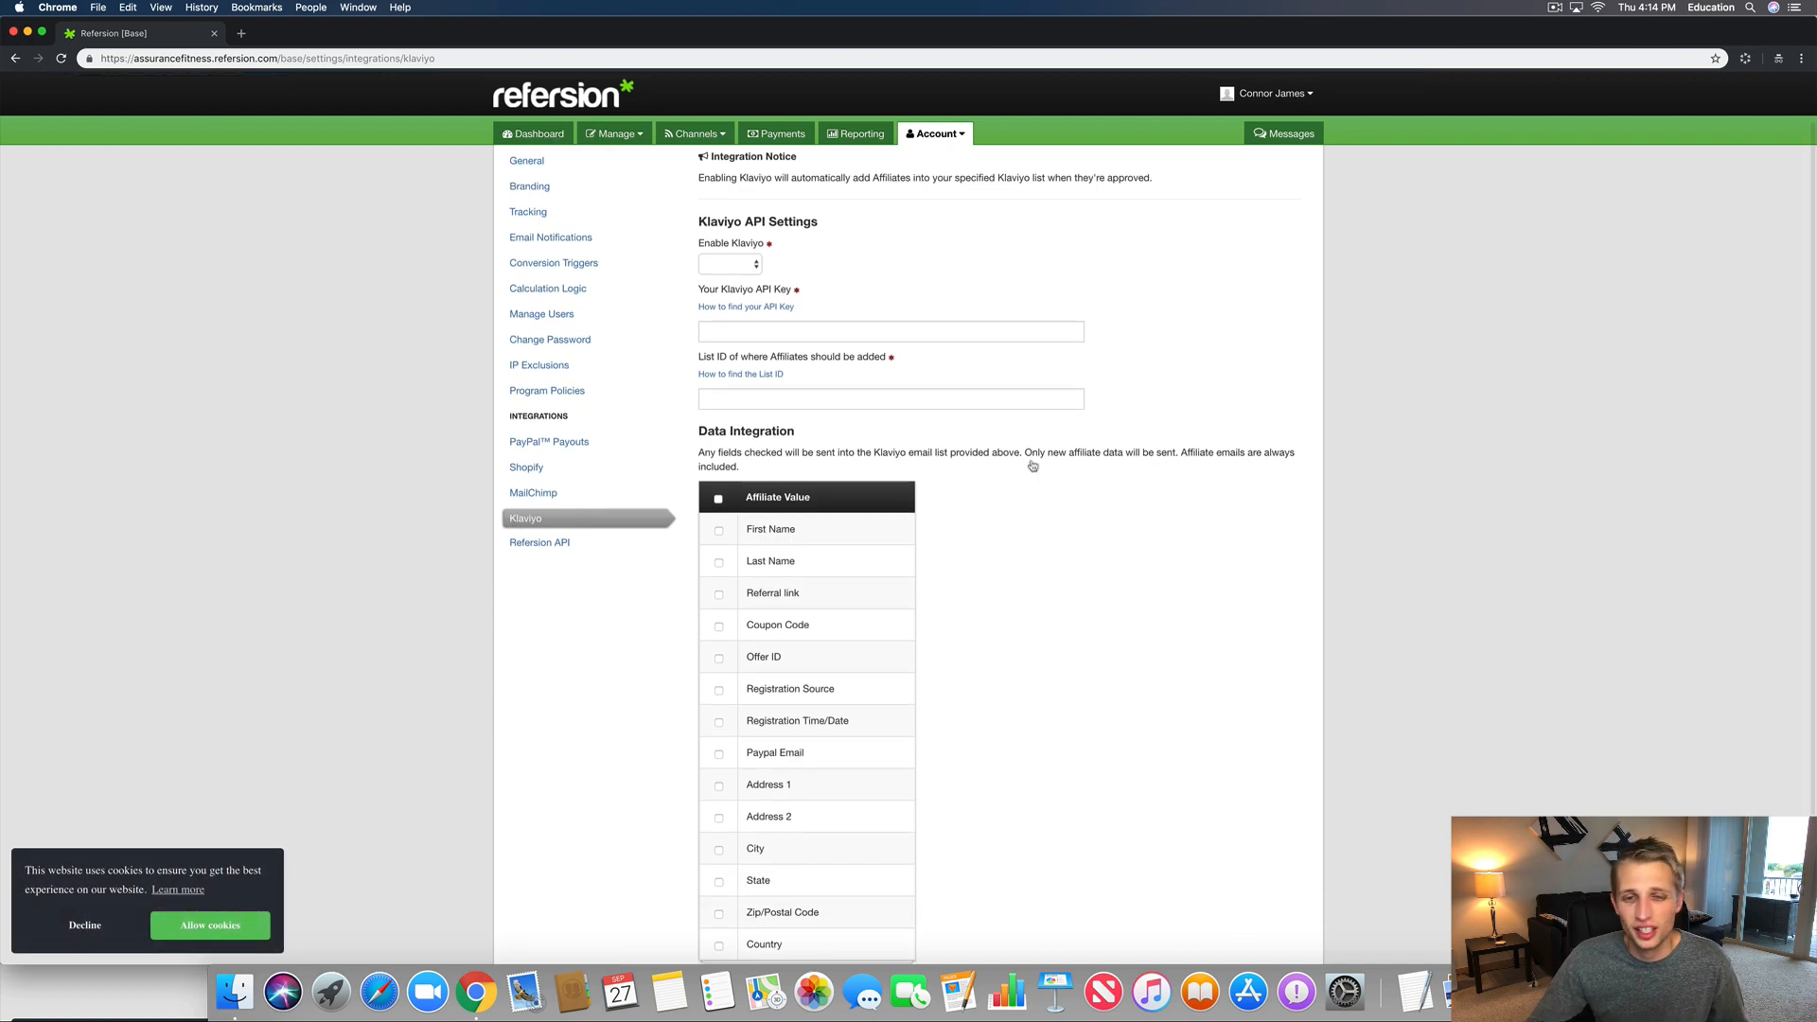
scroll(893, 656, "down", 2)
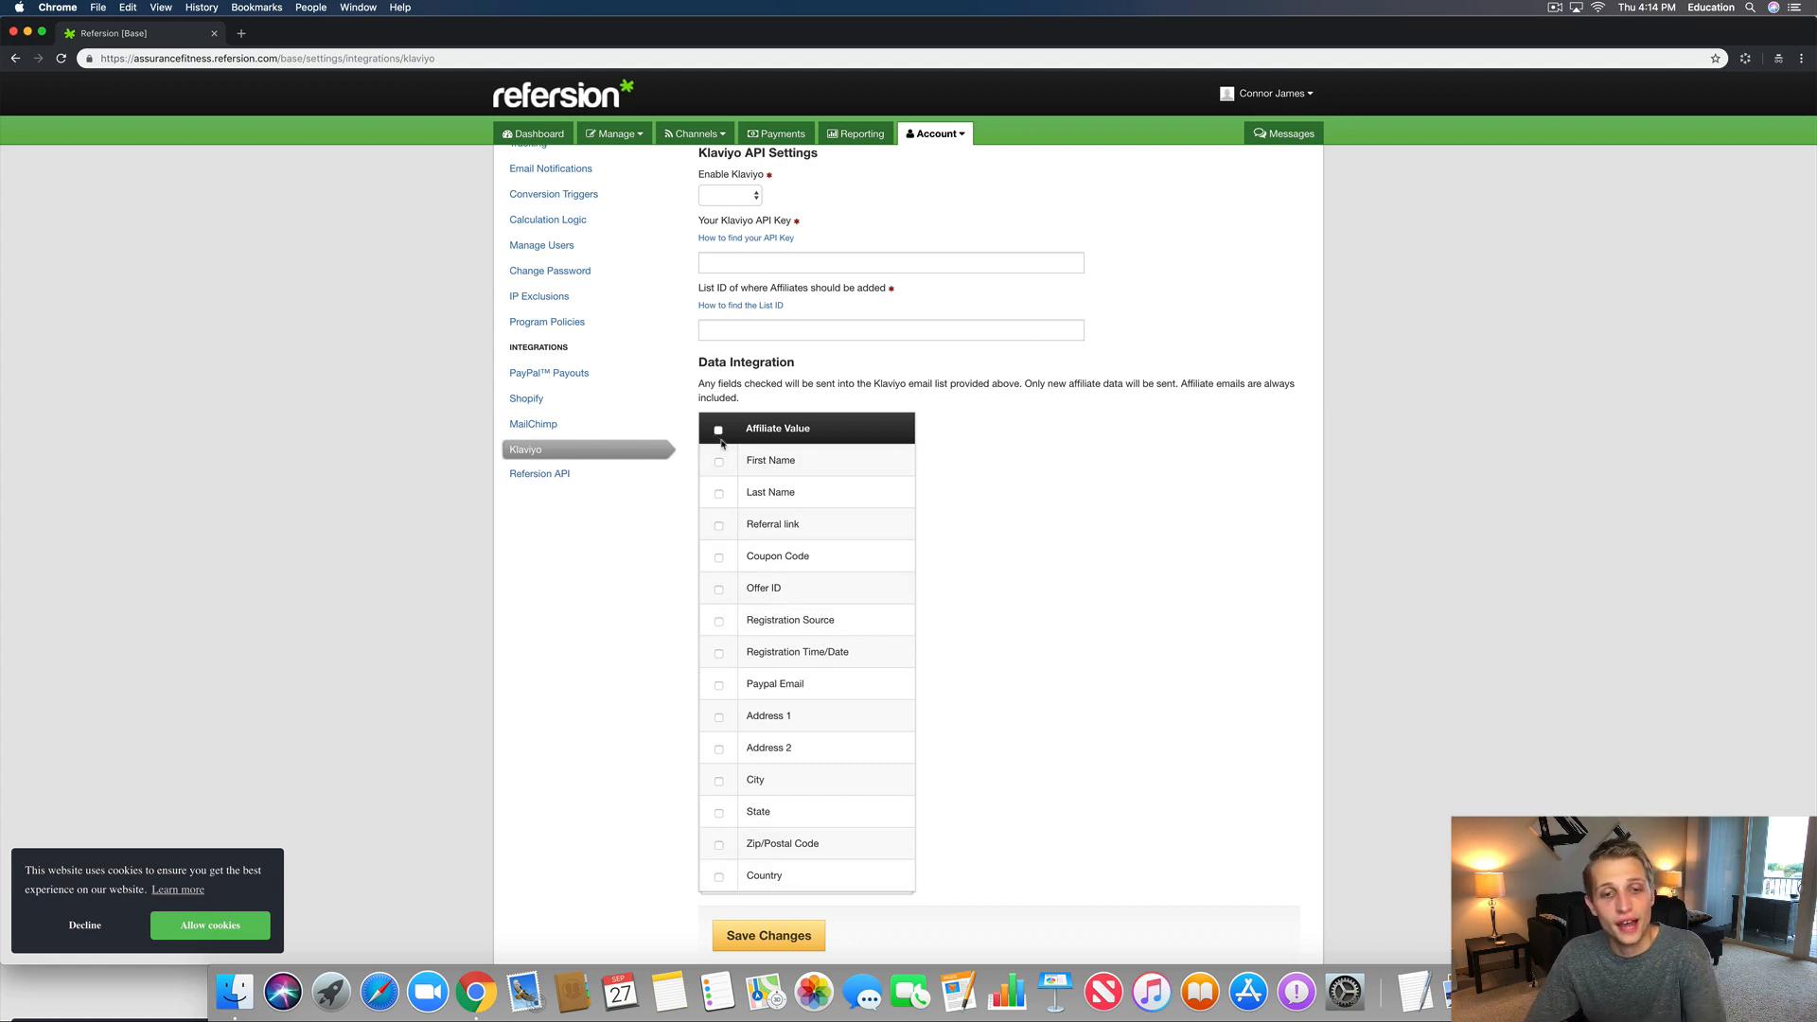
scroll(729, 379, "up", 3)
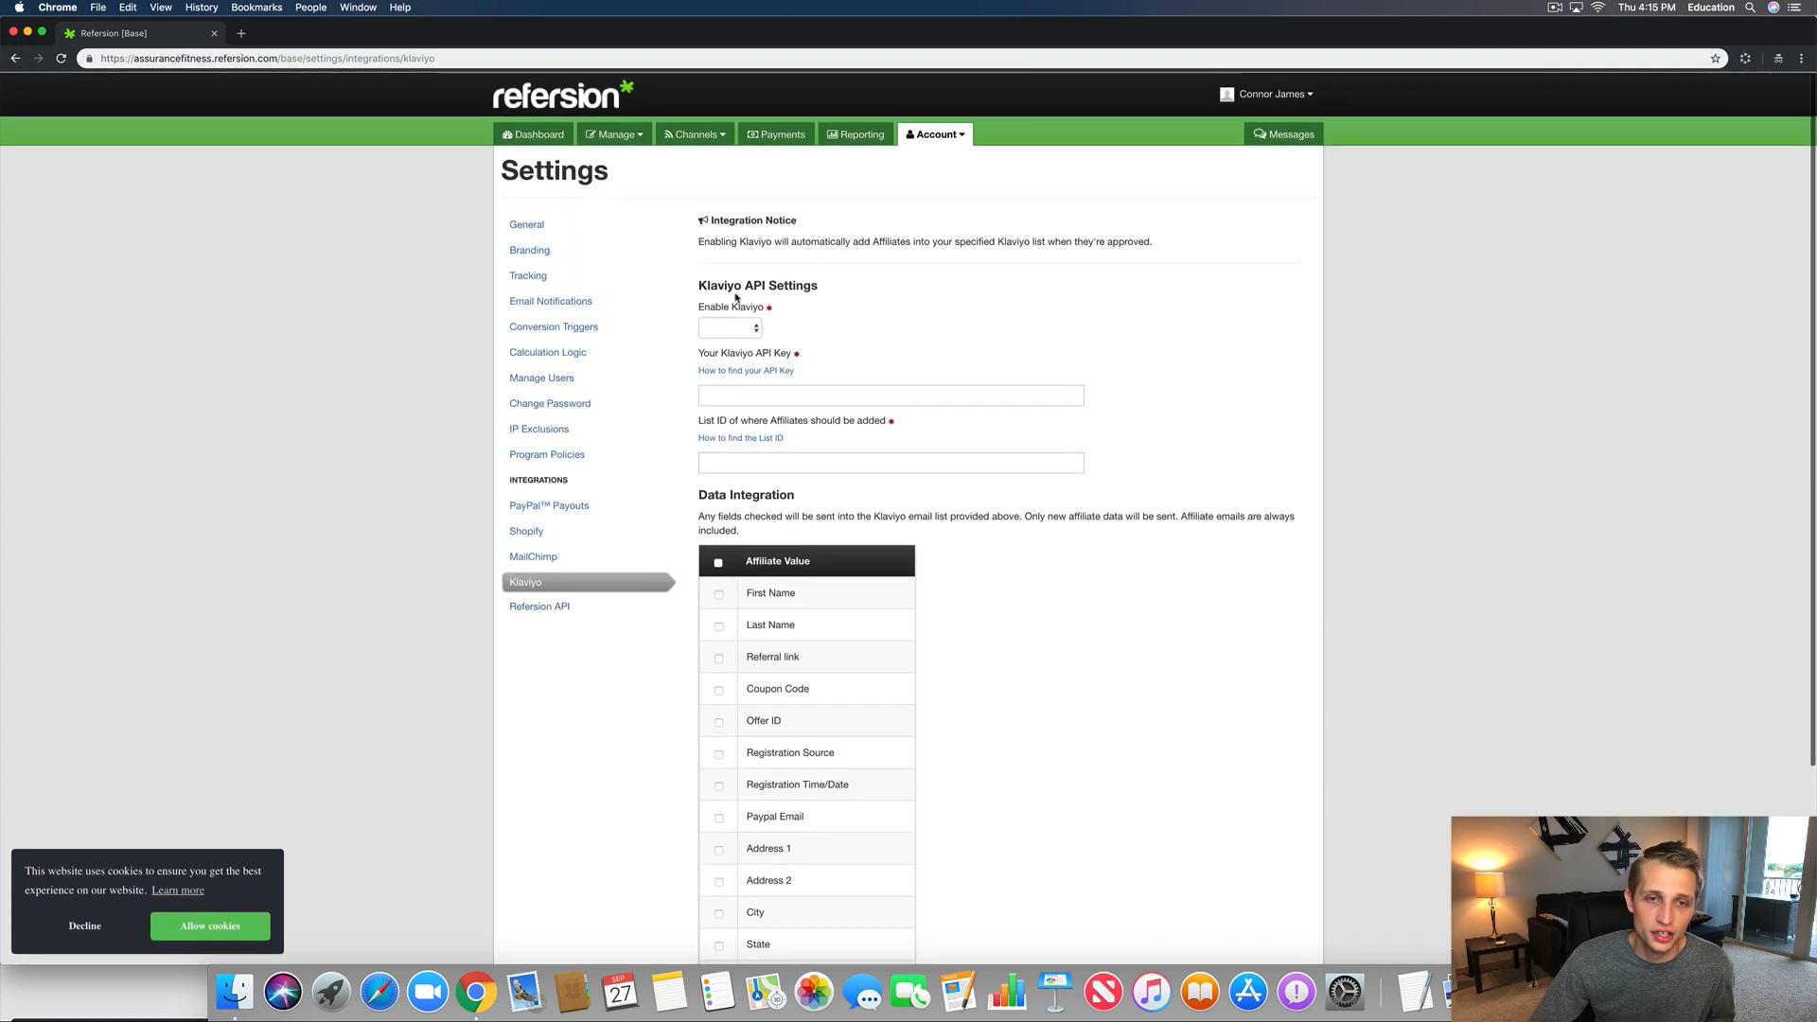
left_click(729, 328)
left_click(842, 322)
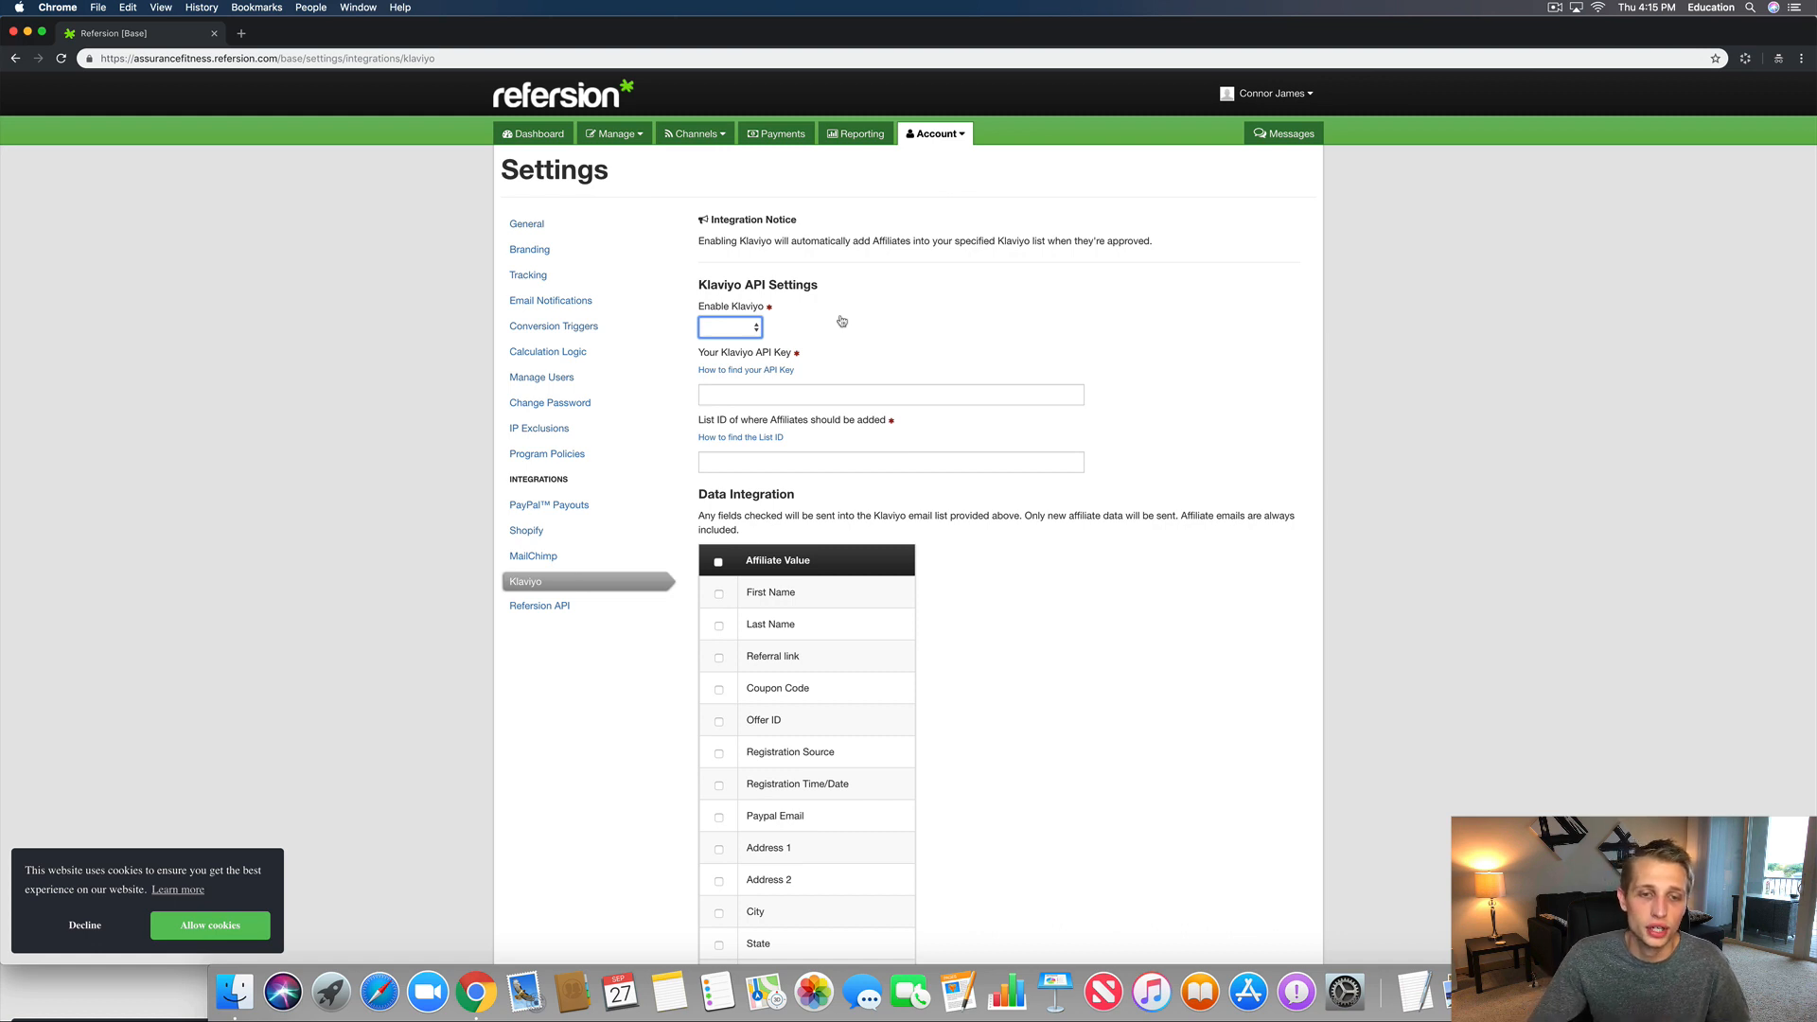
scroll(880, 420, "down", 5)
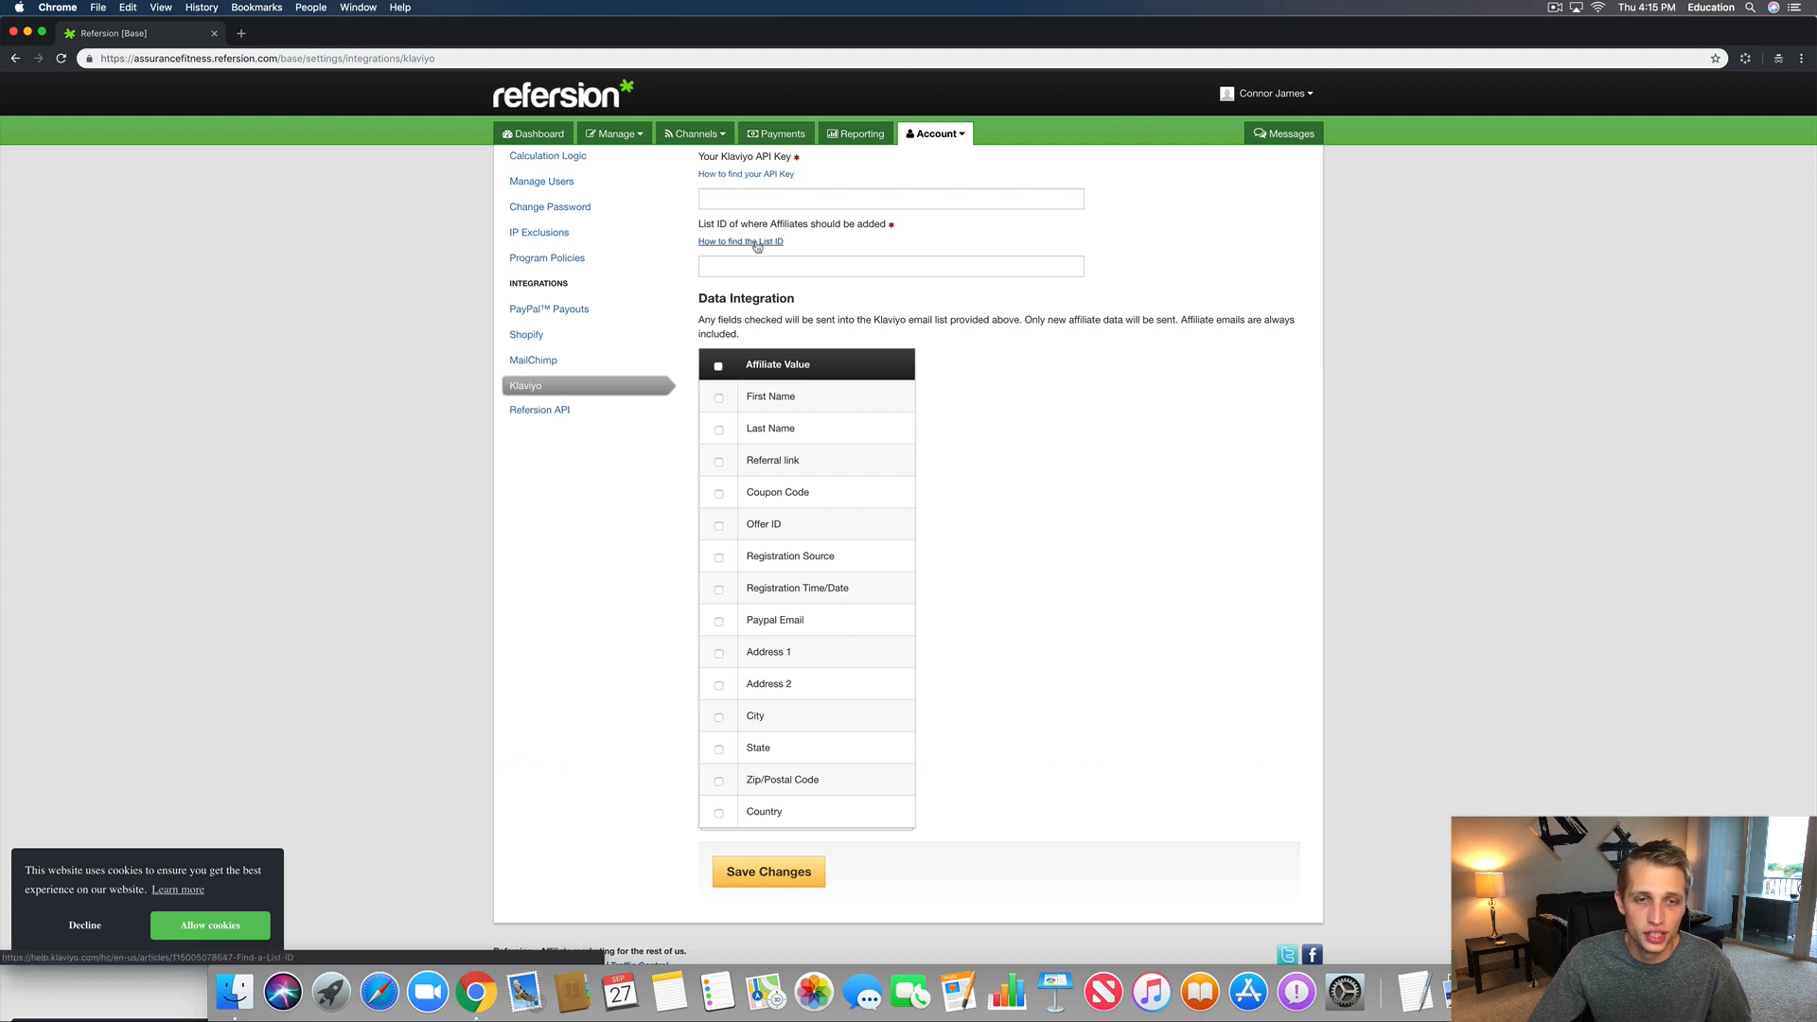
left_click(720, 367)
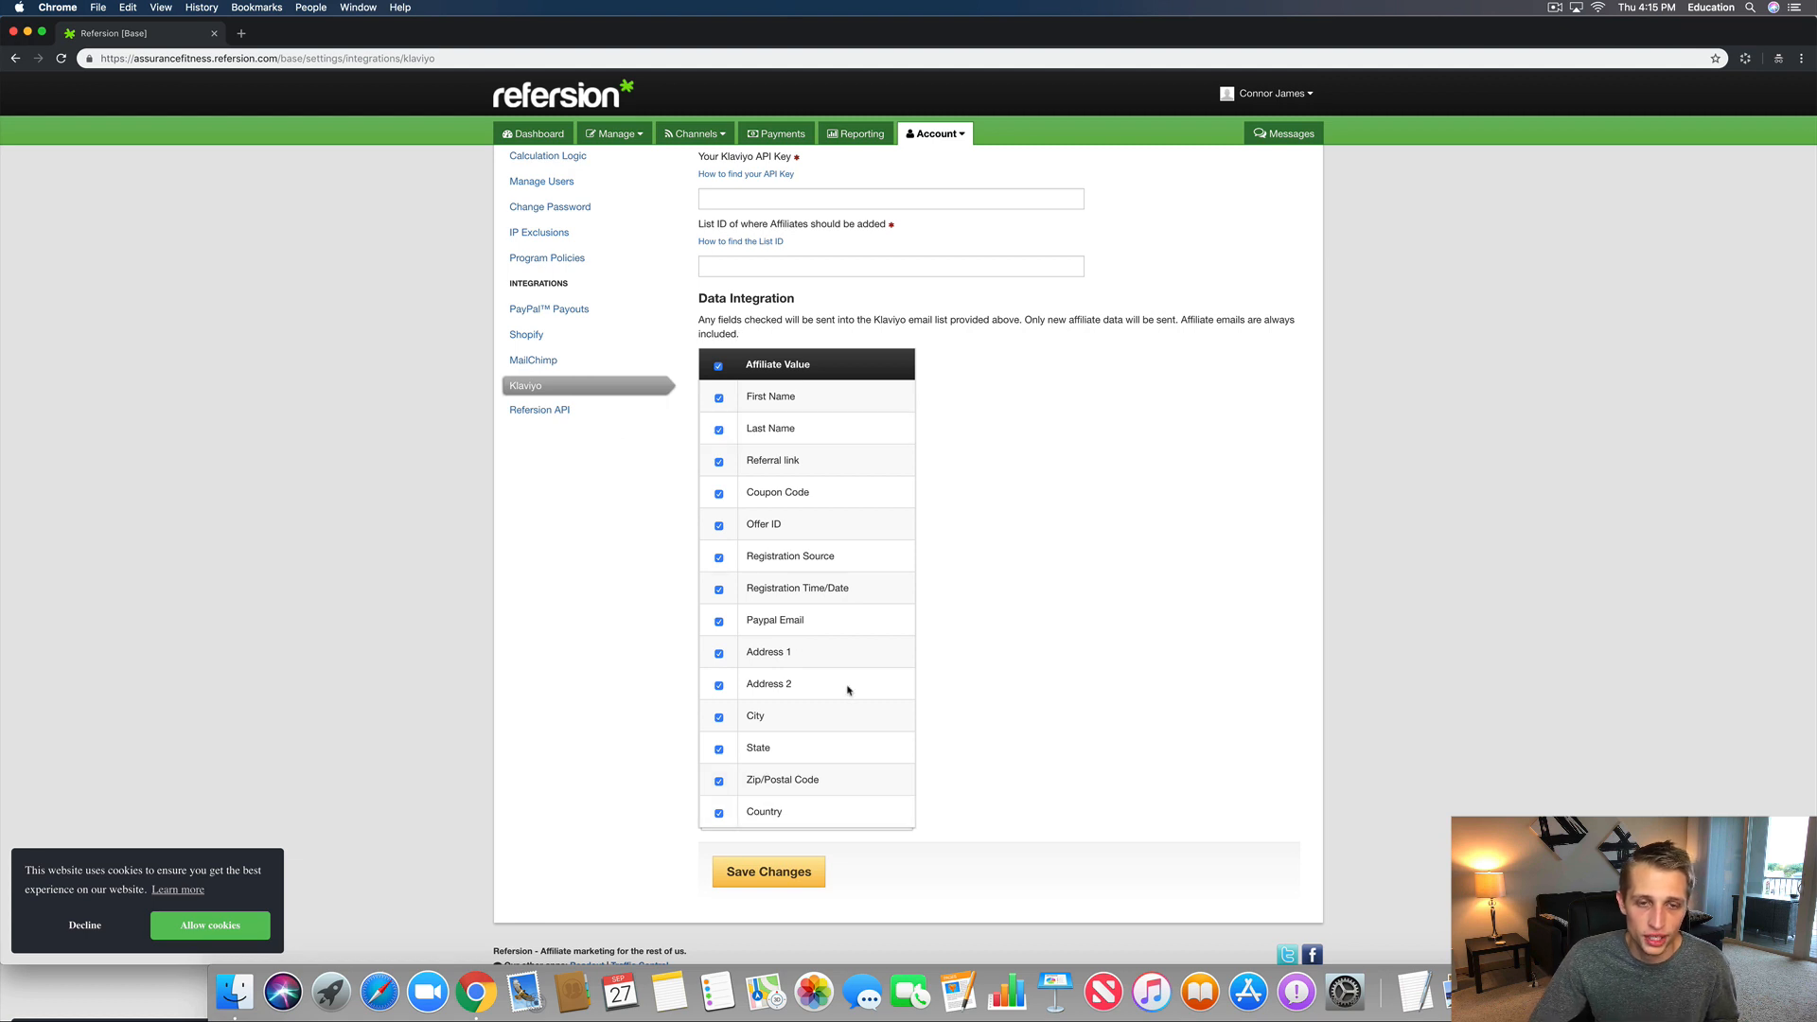
left_click(802, 884)
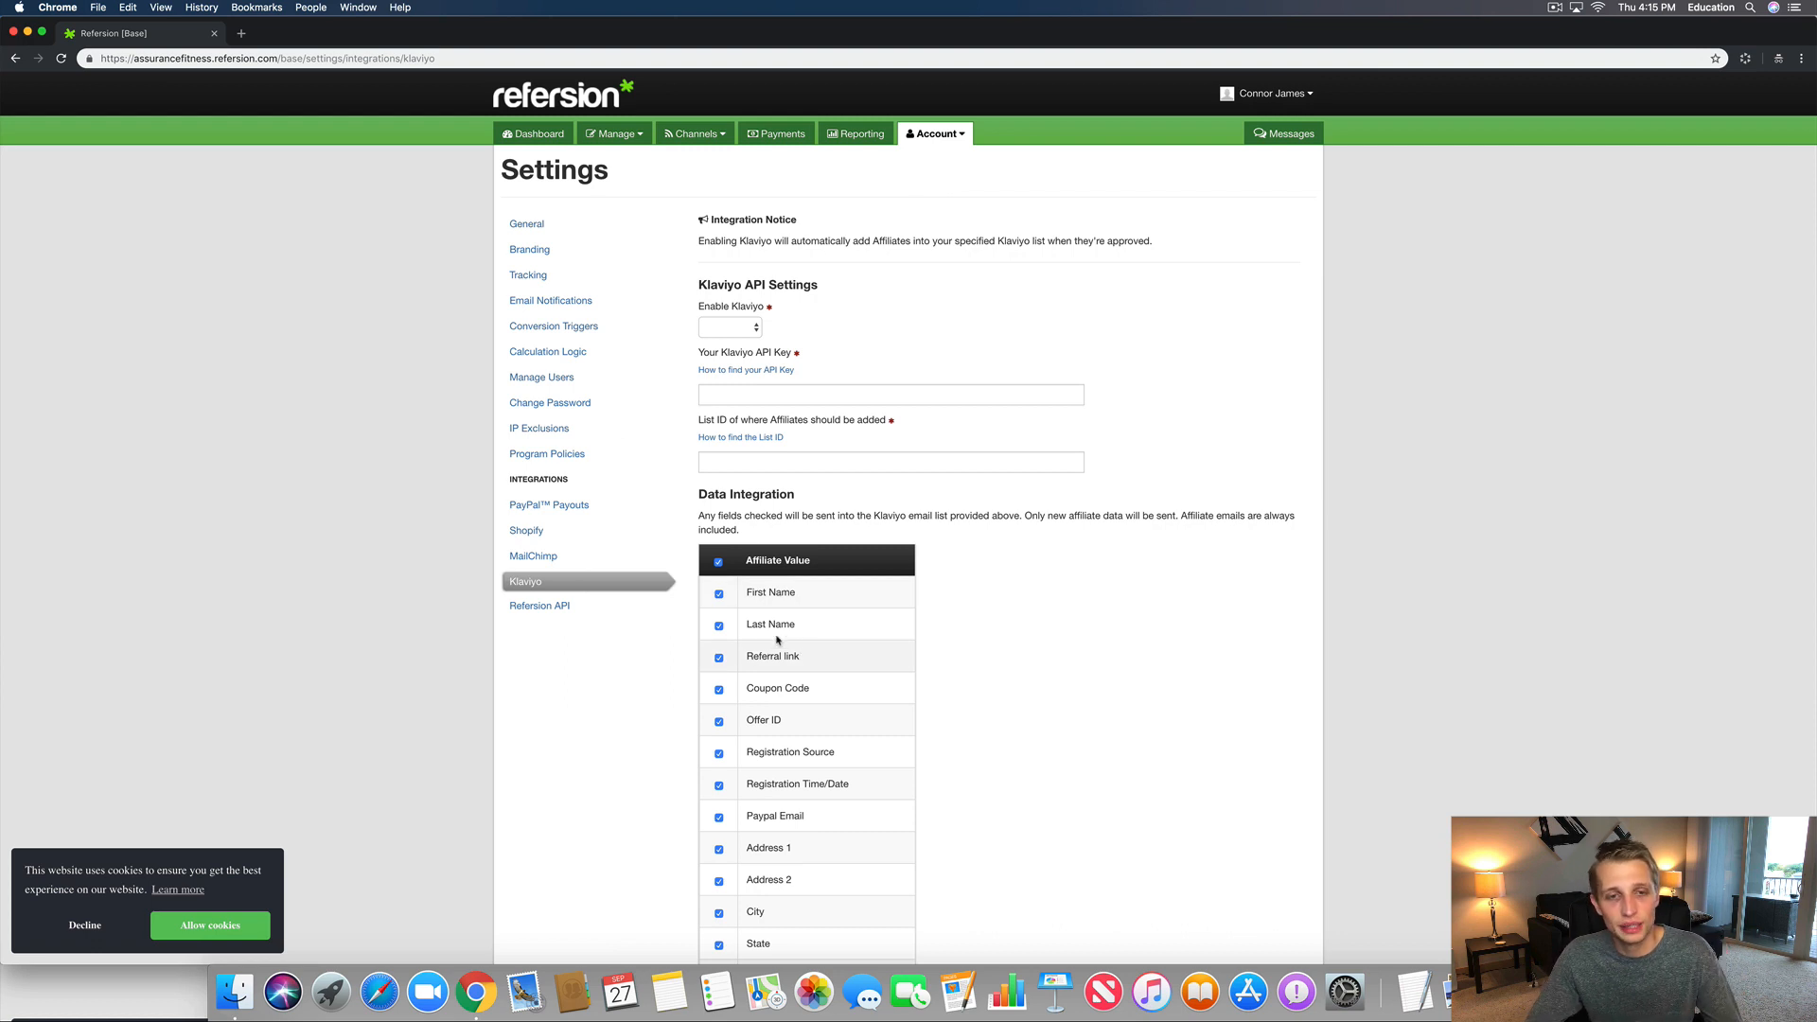
Step: Review the Klaviyo API key entry, then go to the Refersion API settings
left_click_drag(697, 291, 843, 292)
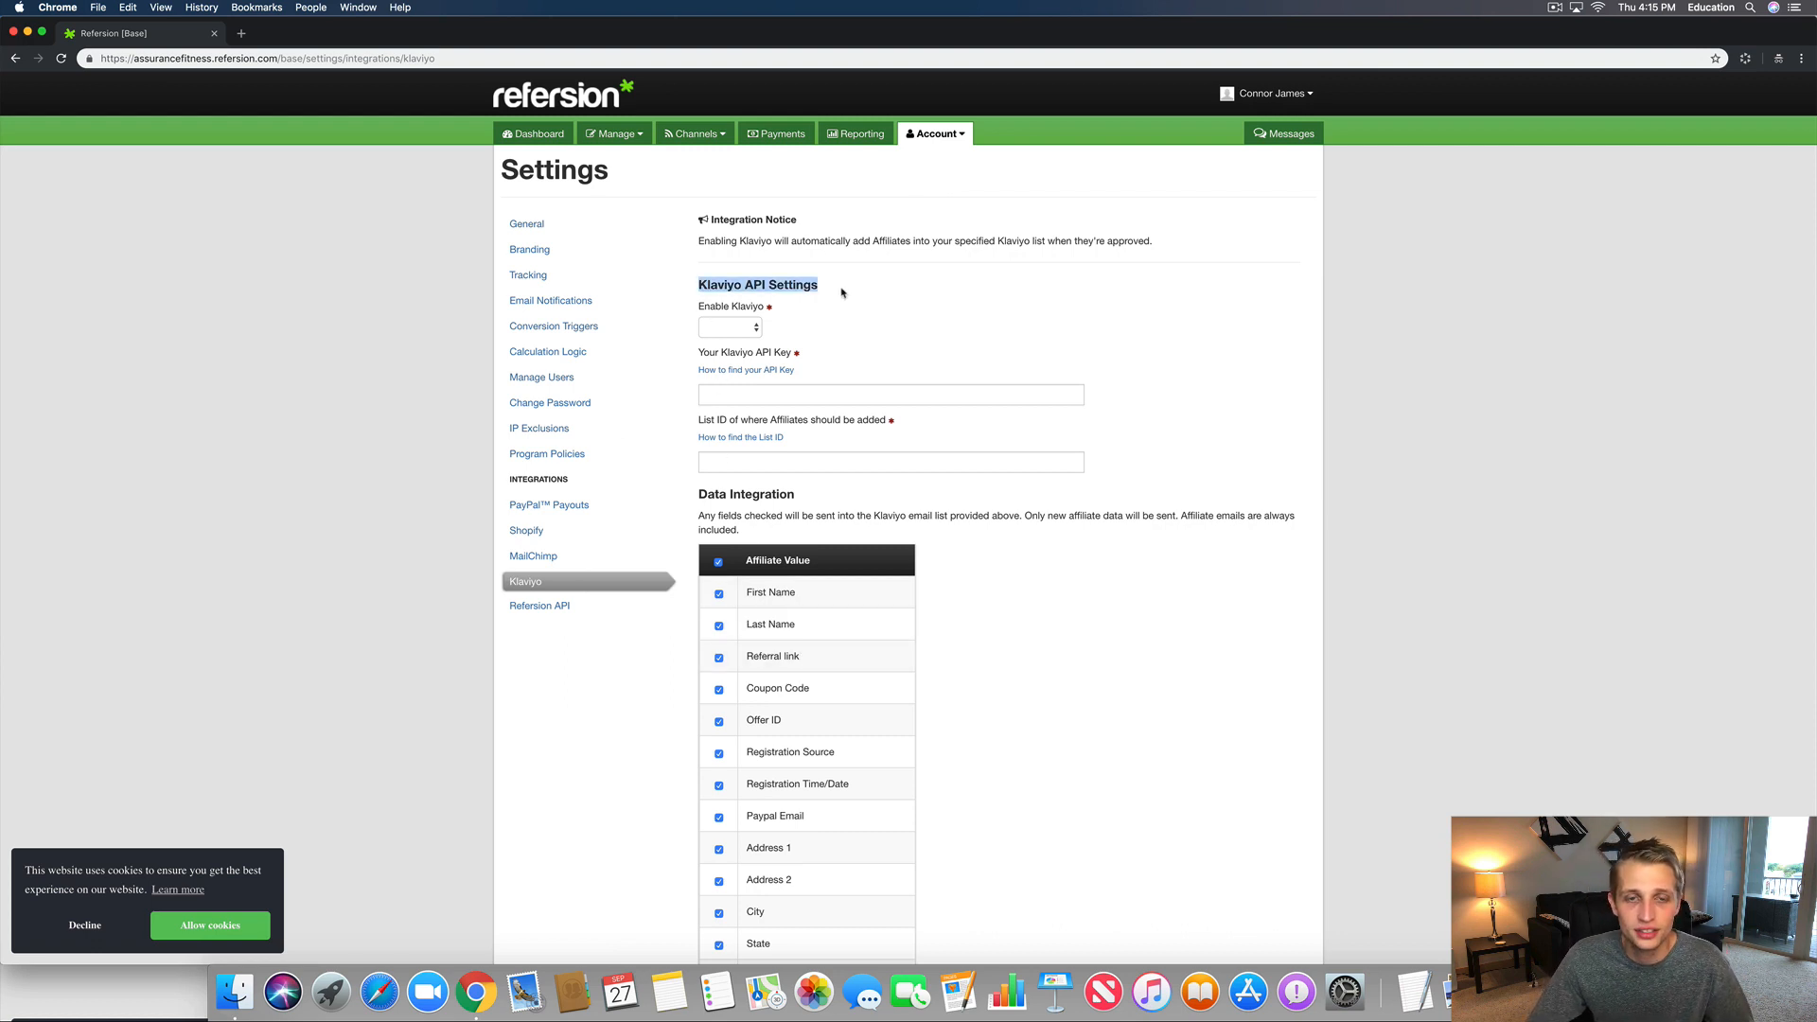
left_click(981, 359)
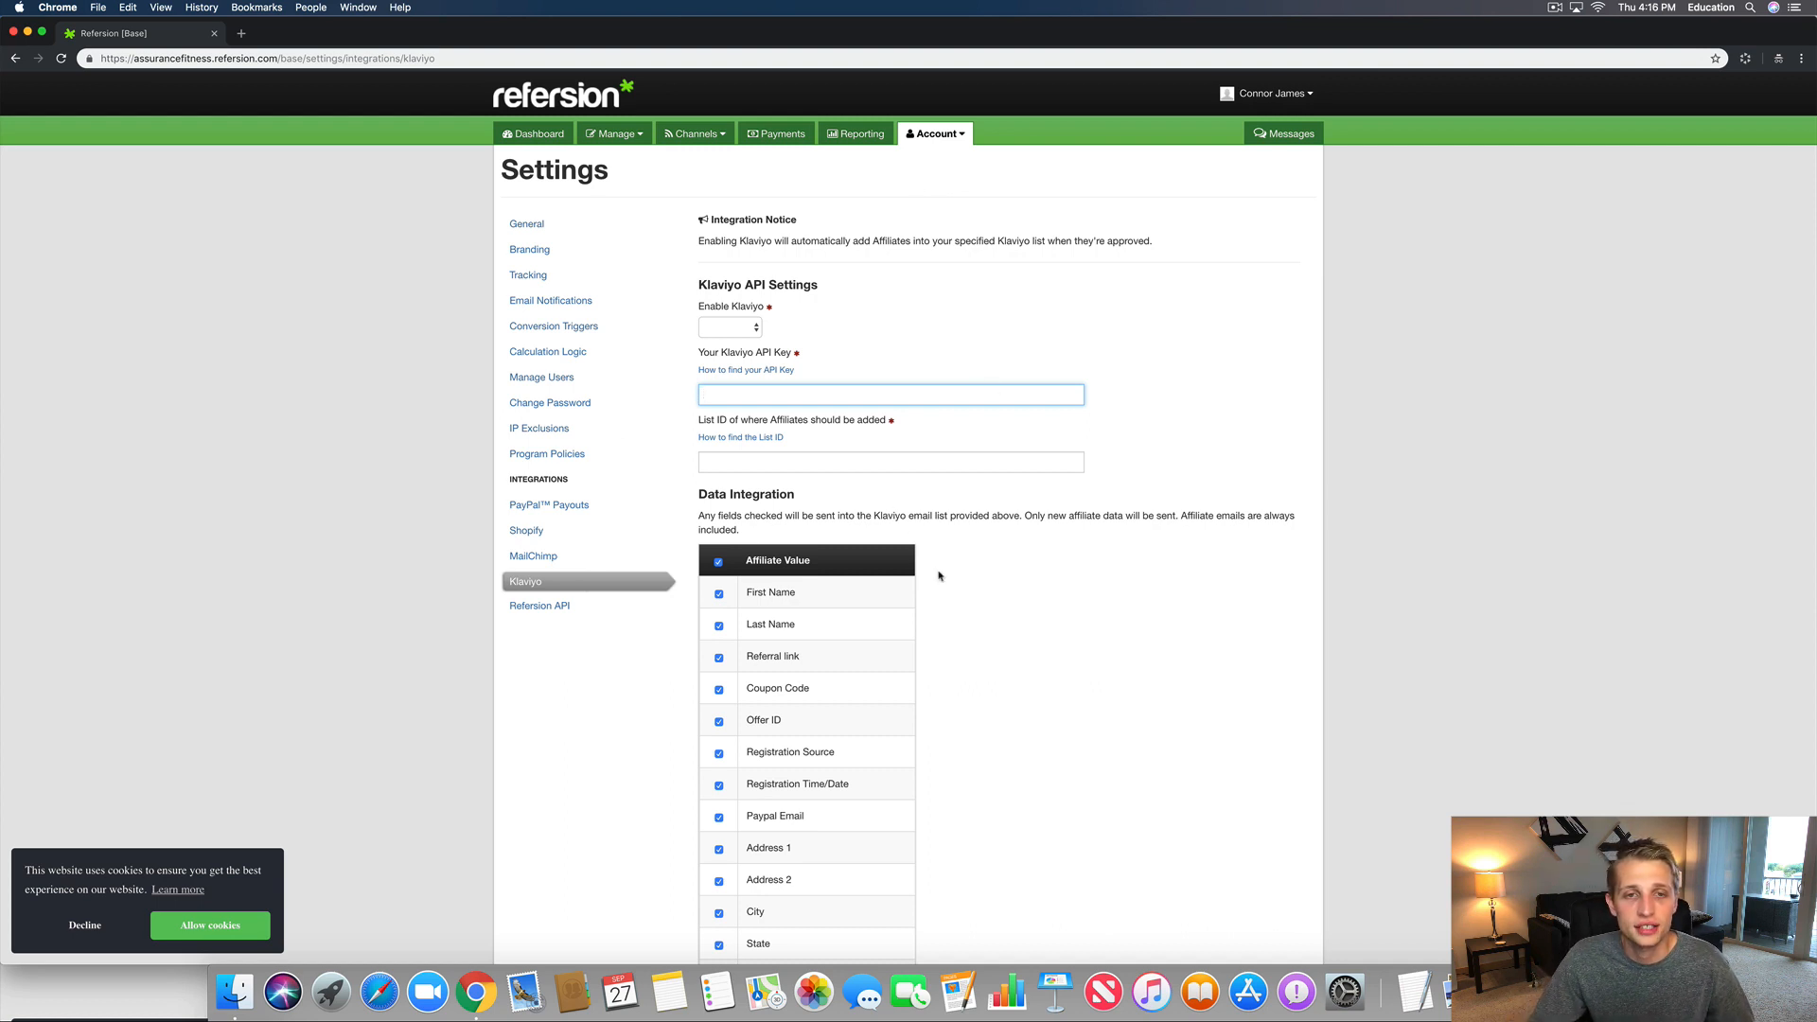
scroll(940, 573, "down", 3)
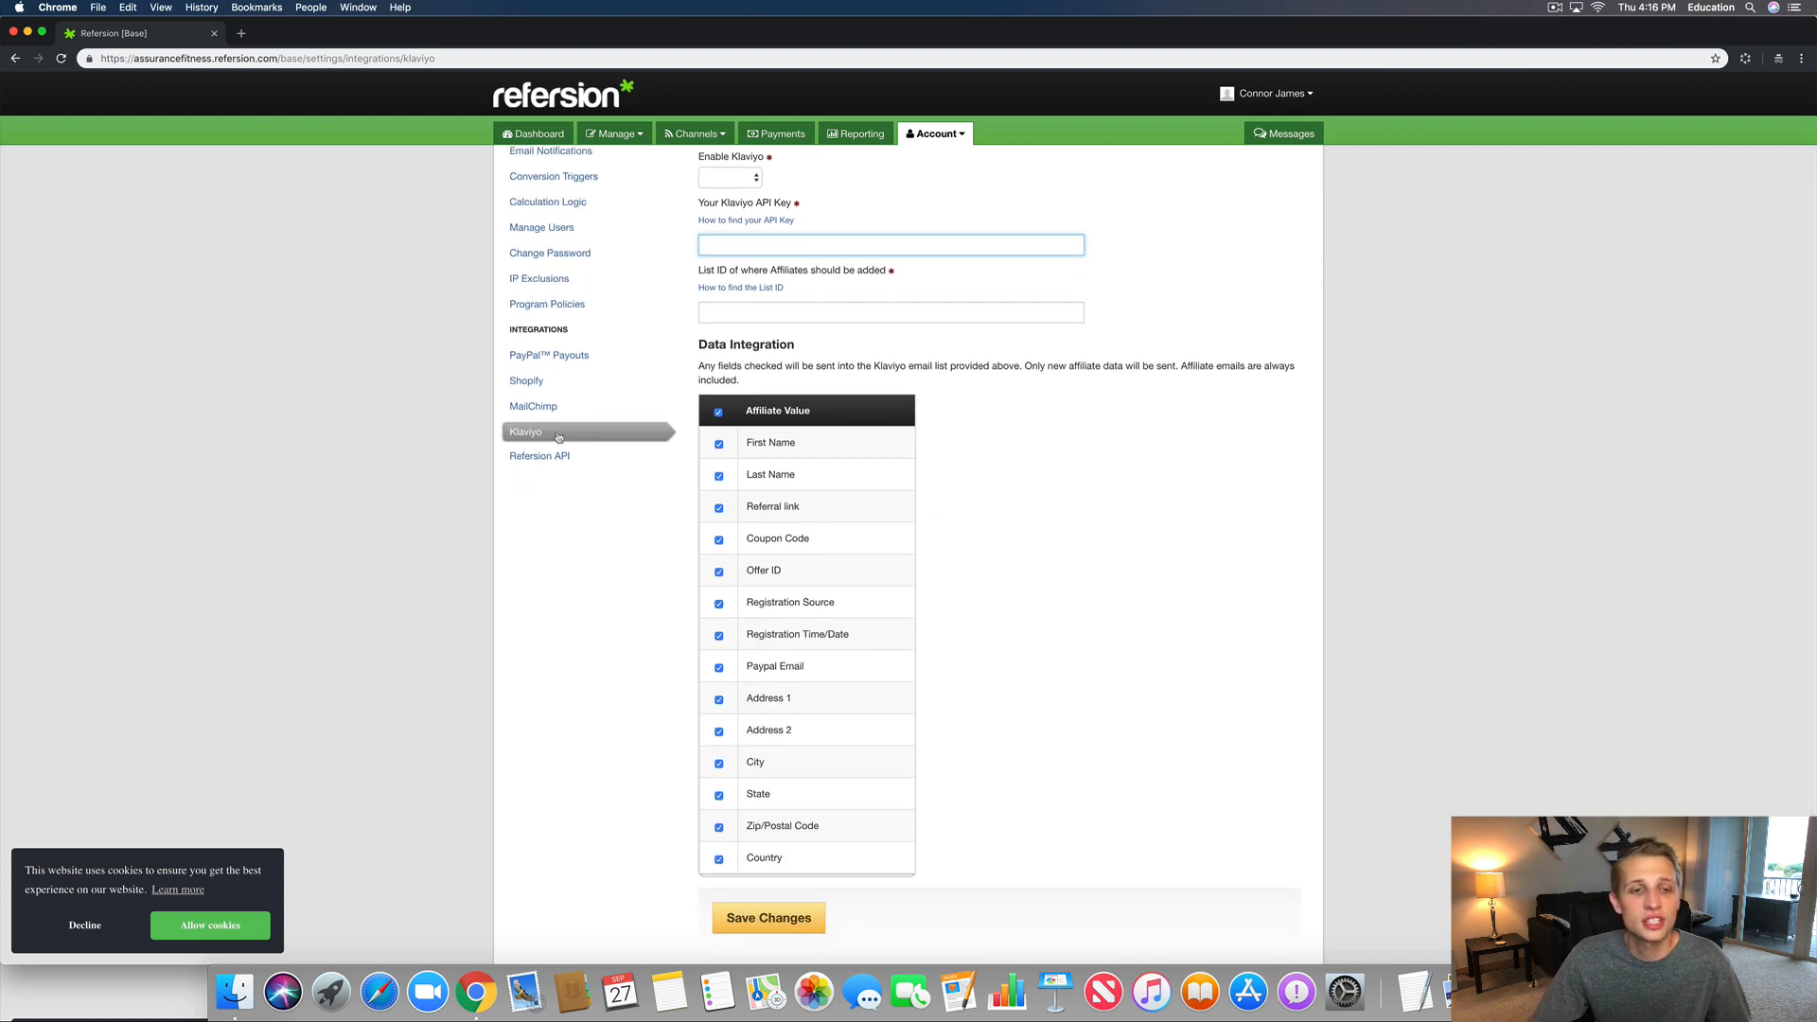
left_click(553, 457)
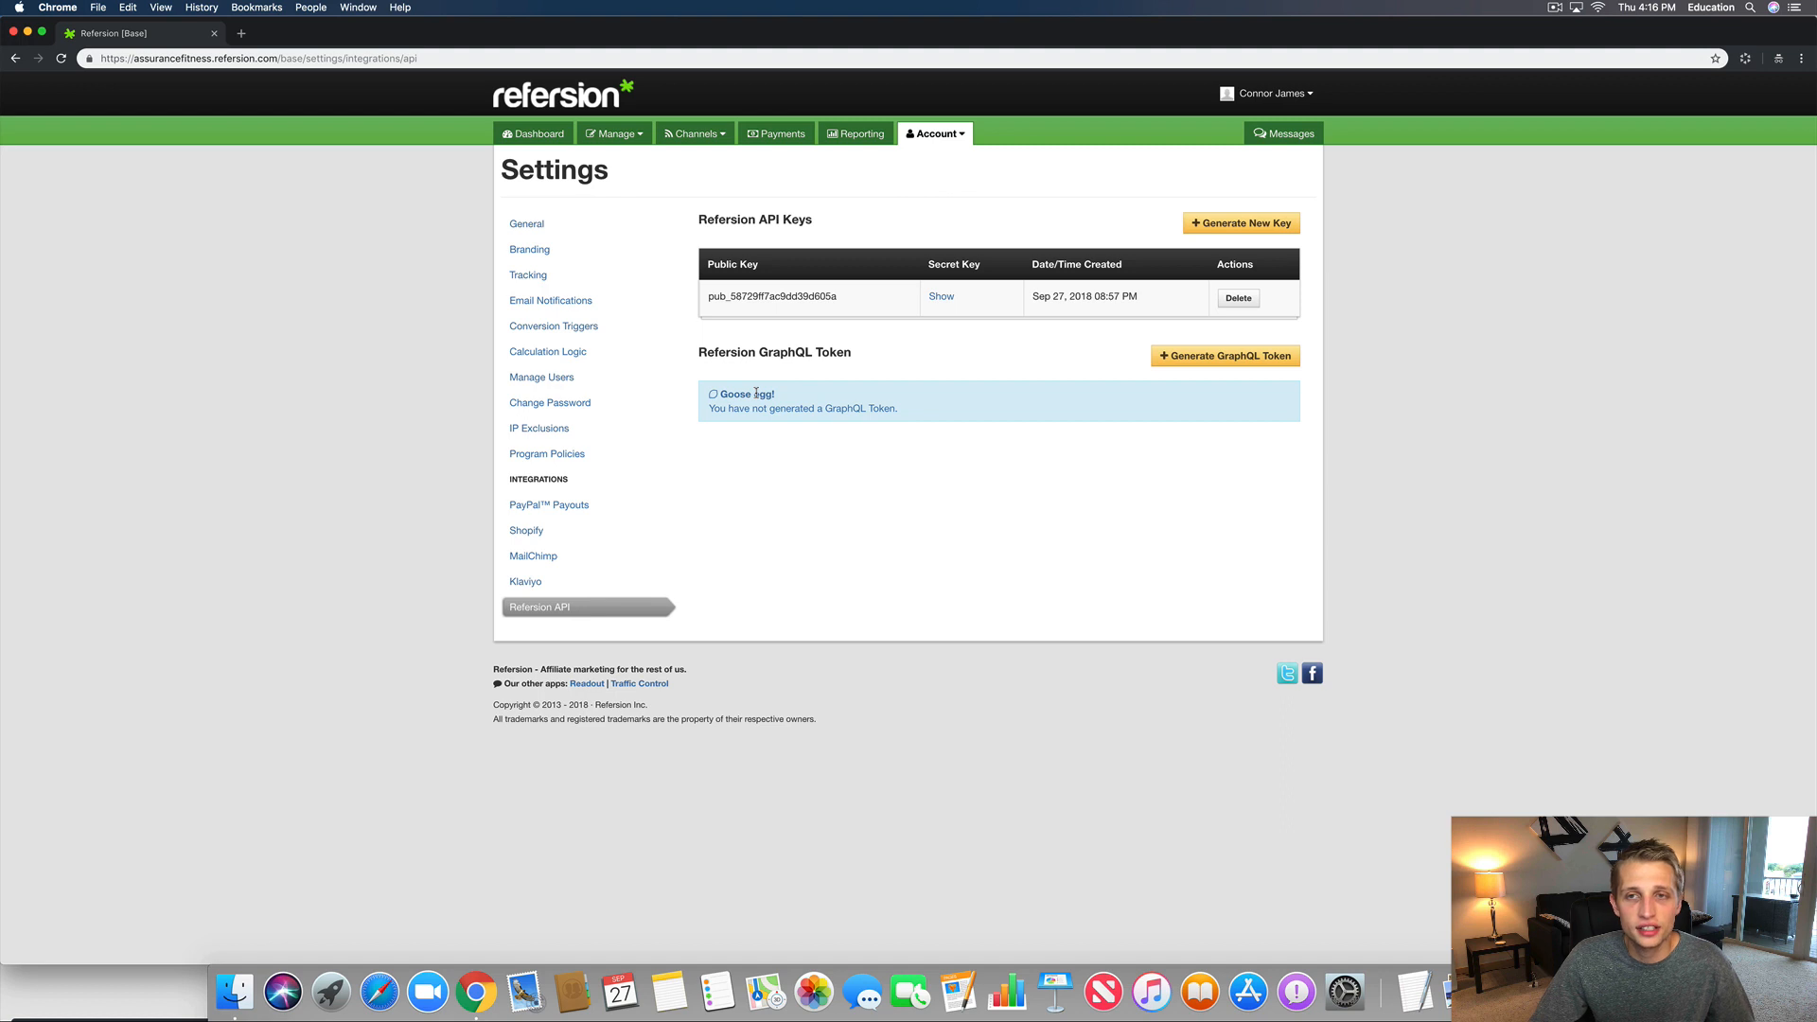
Step: Review the New Affiliate welcome email body under Channels > Email
left_click(701, 134)
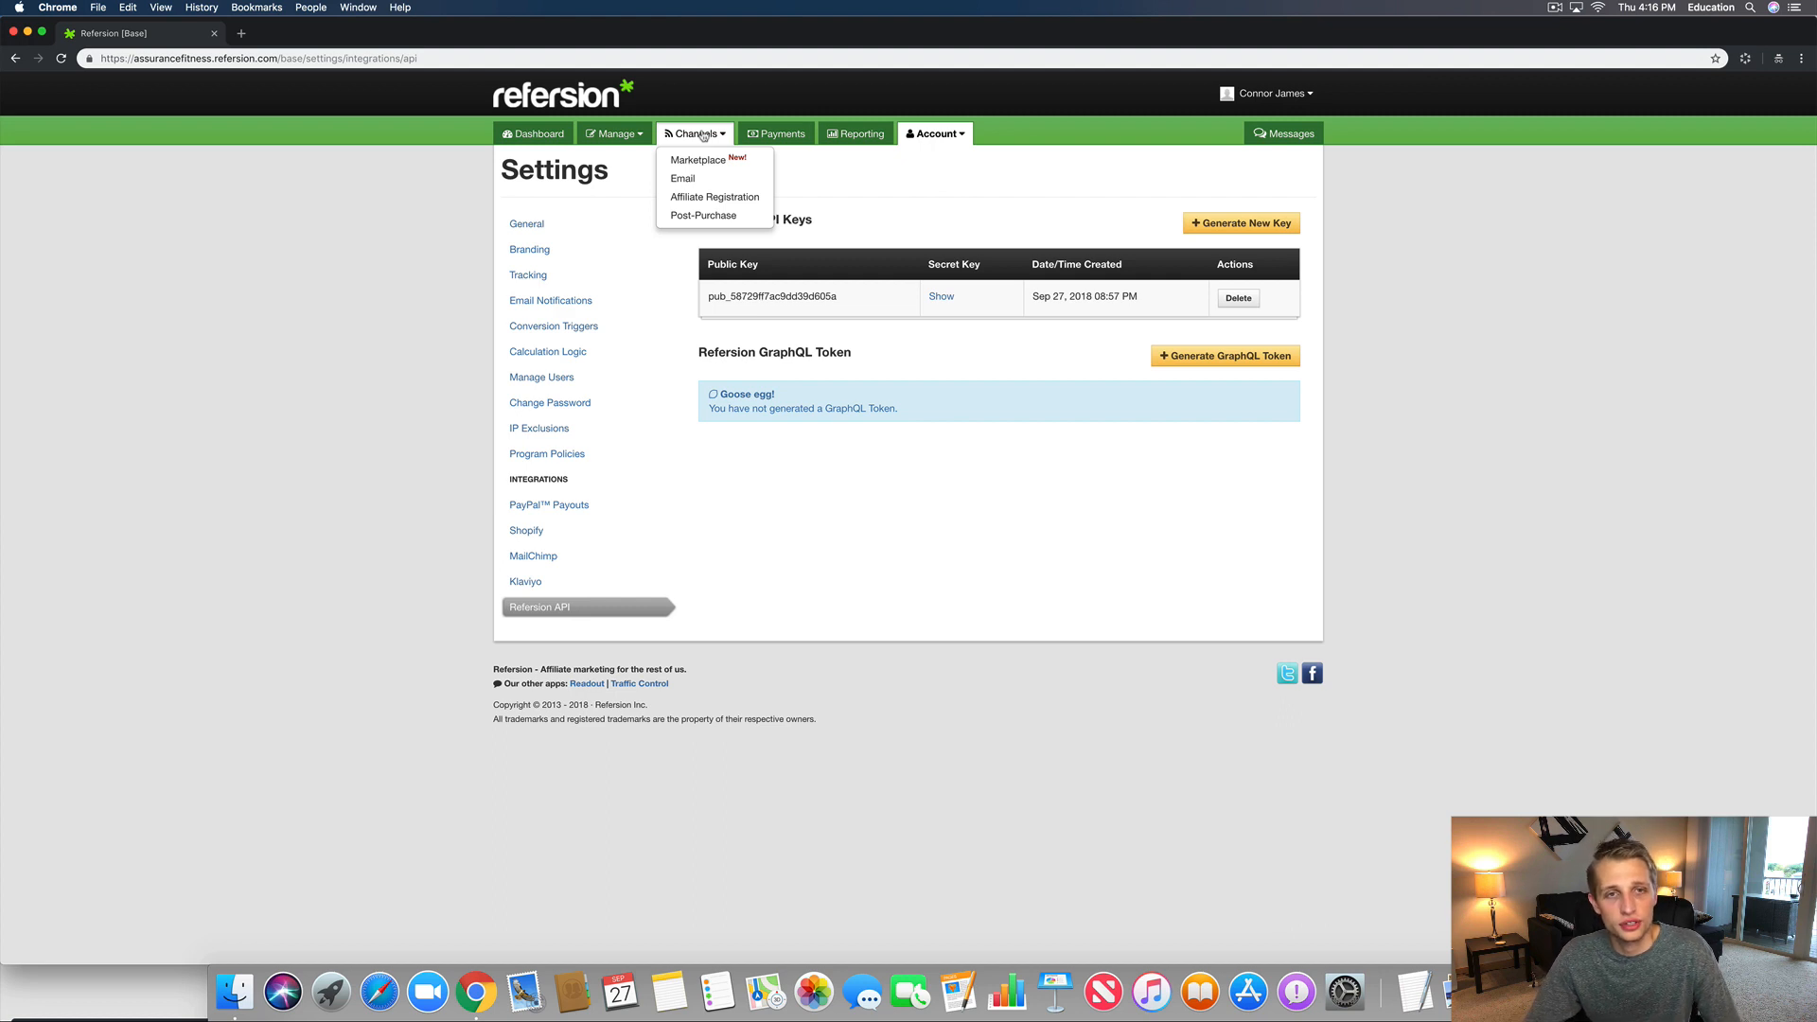
left_click(691, 181)
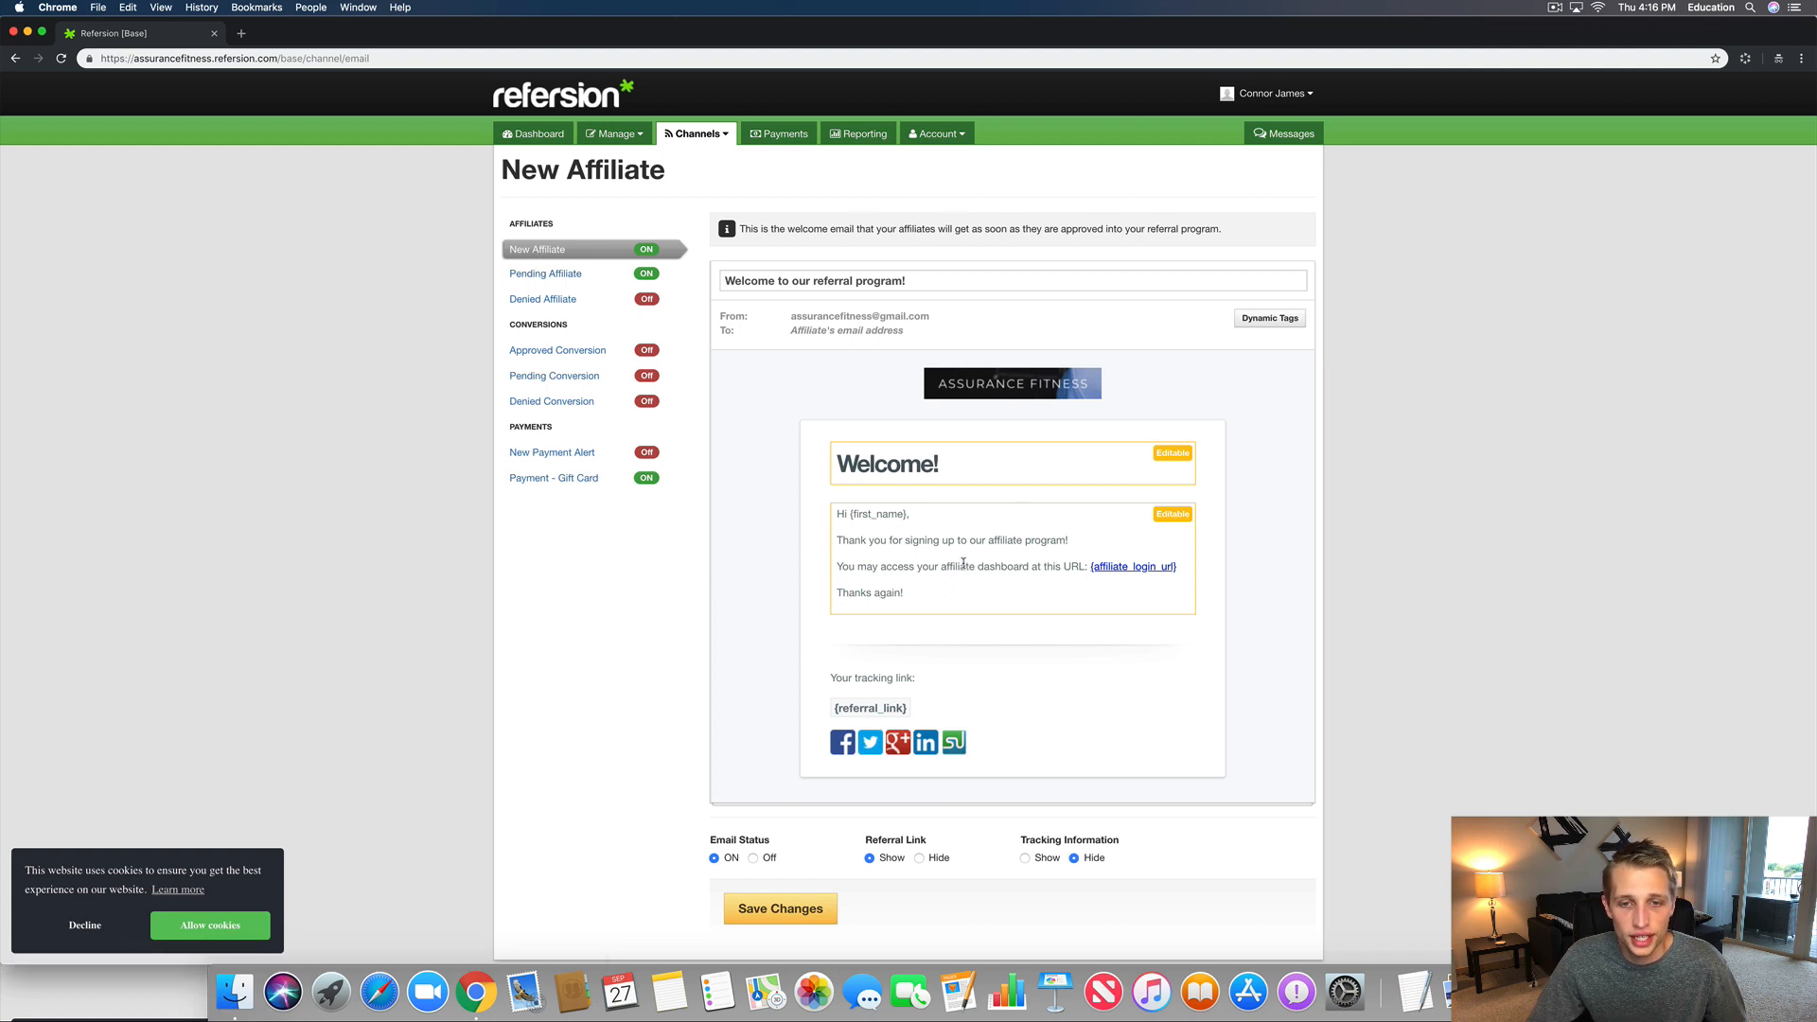
left_click_drag(933, 580, 765, 488)
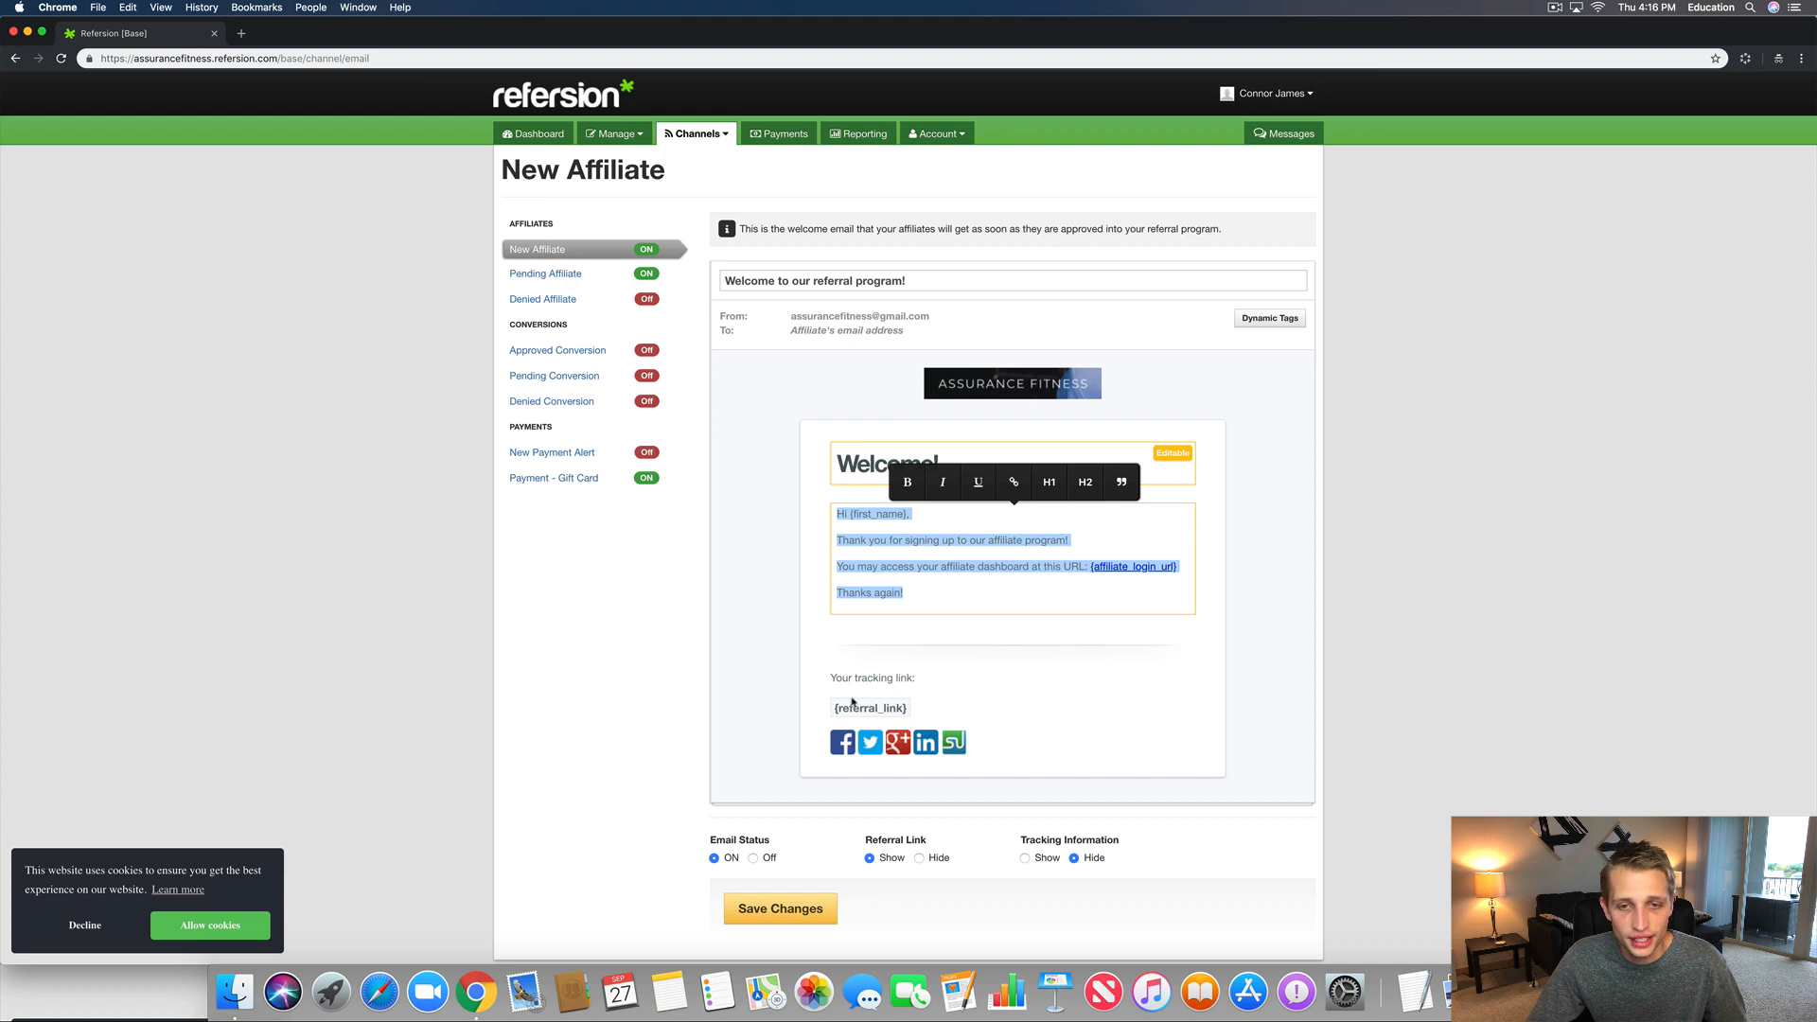
left_click(783, 587)
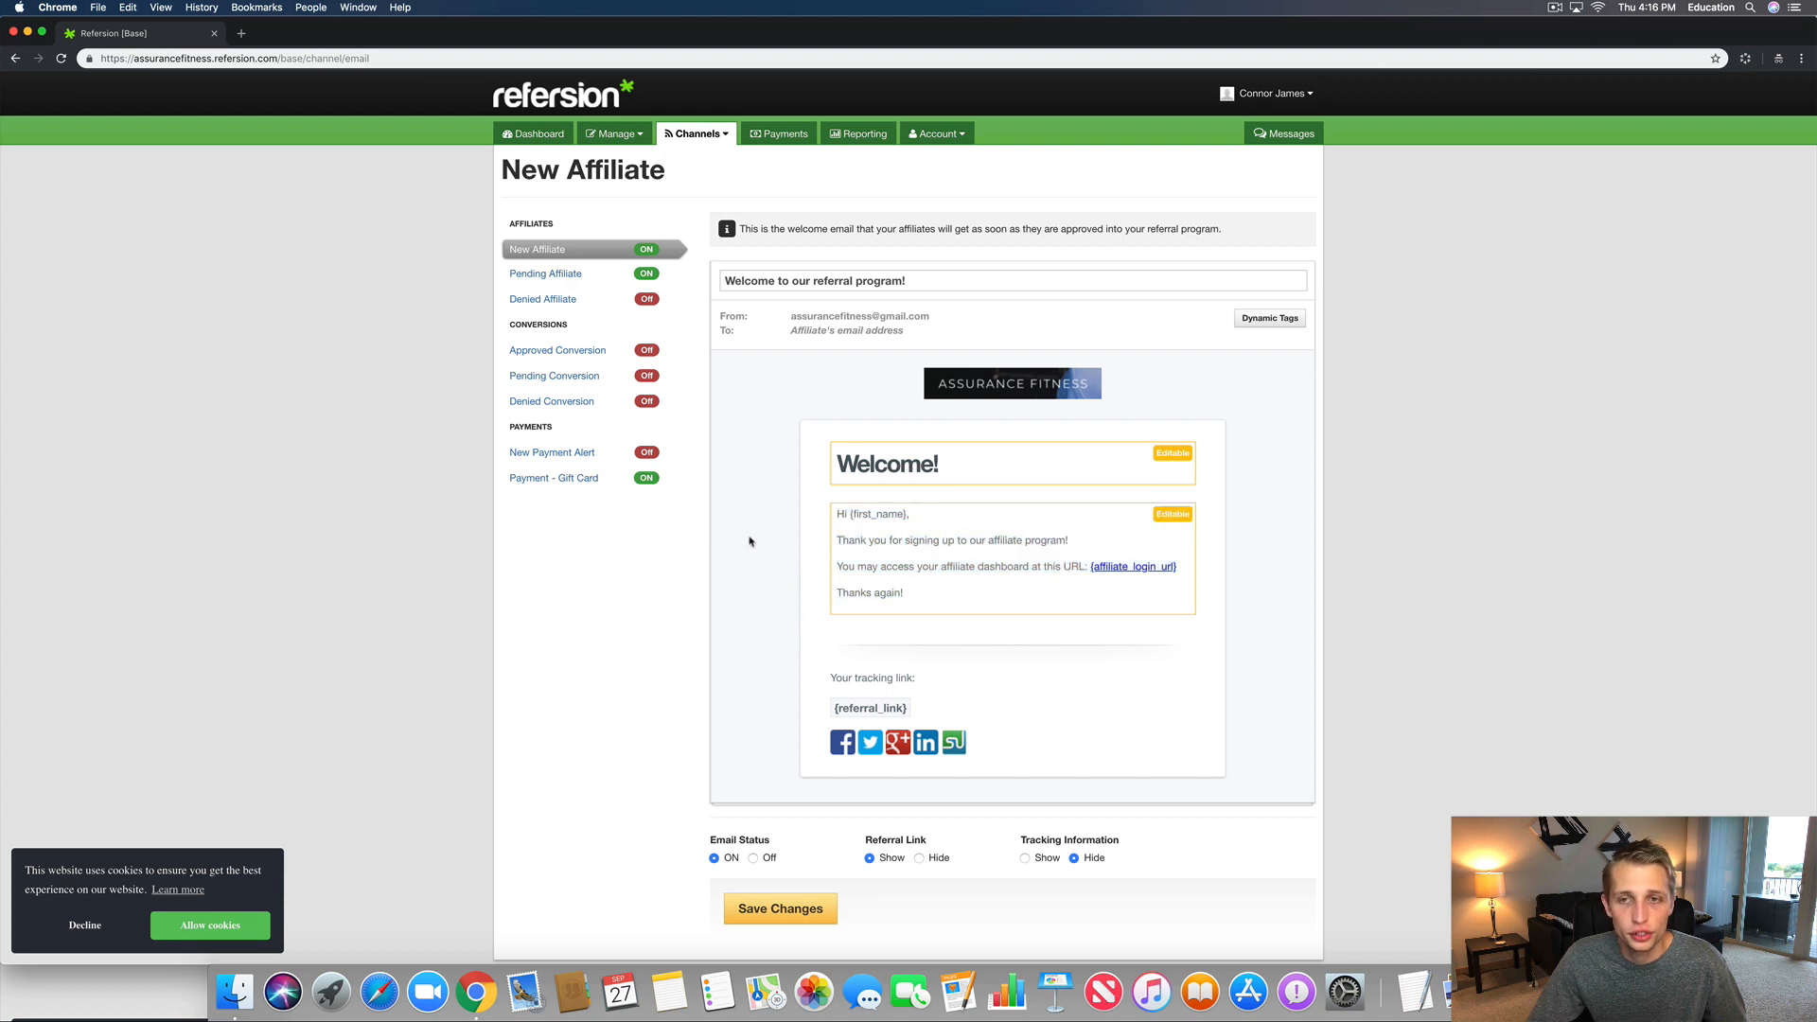
Step: Open Manage > Affiliates in a new tab and switch to it
left_click(625, 138)
right_click(613, 179)
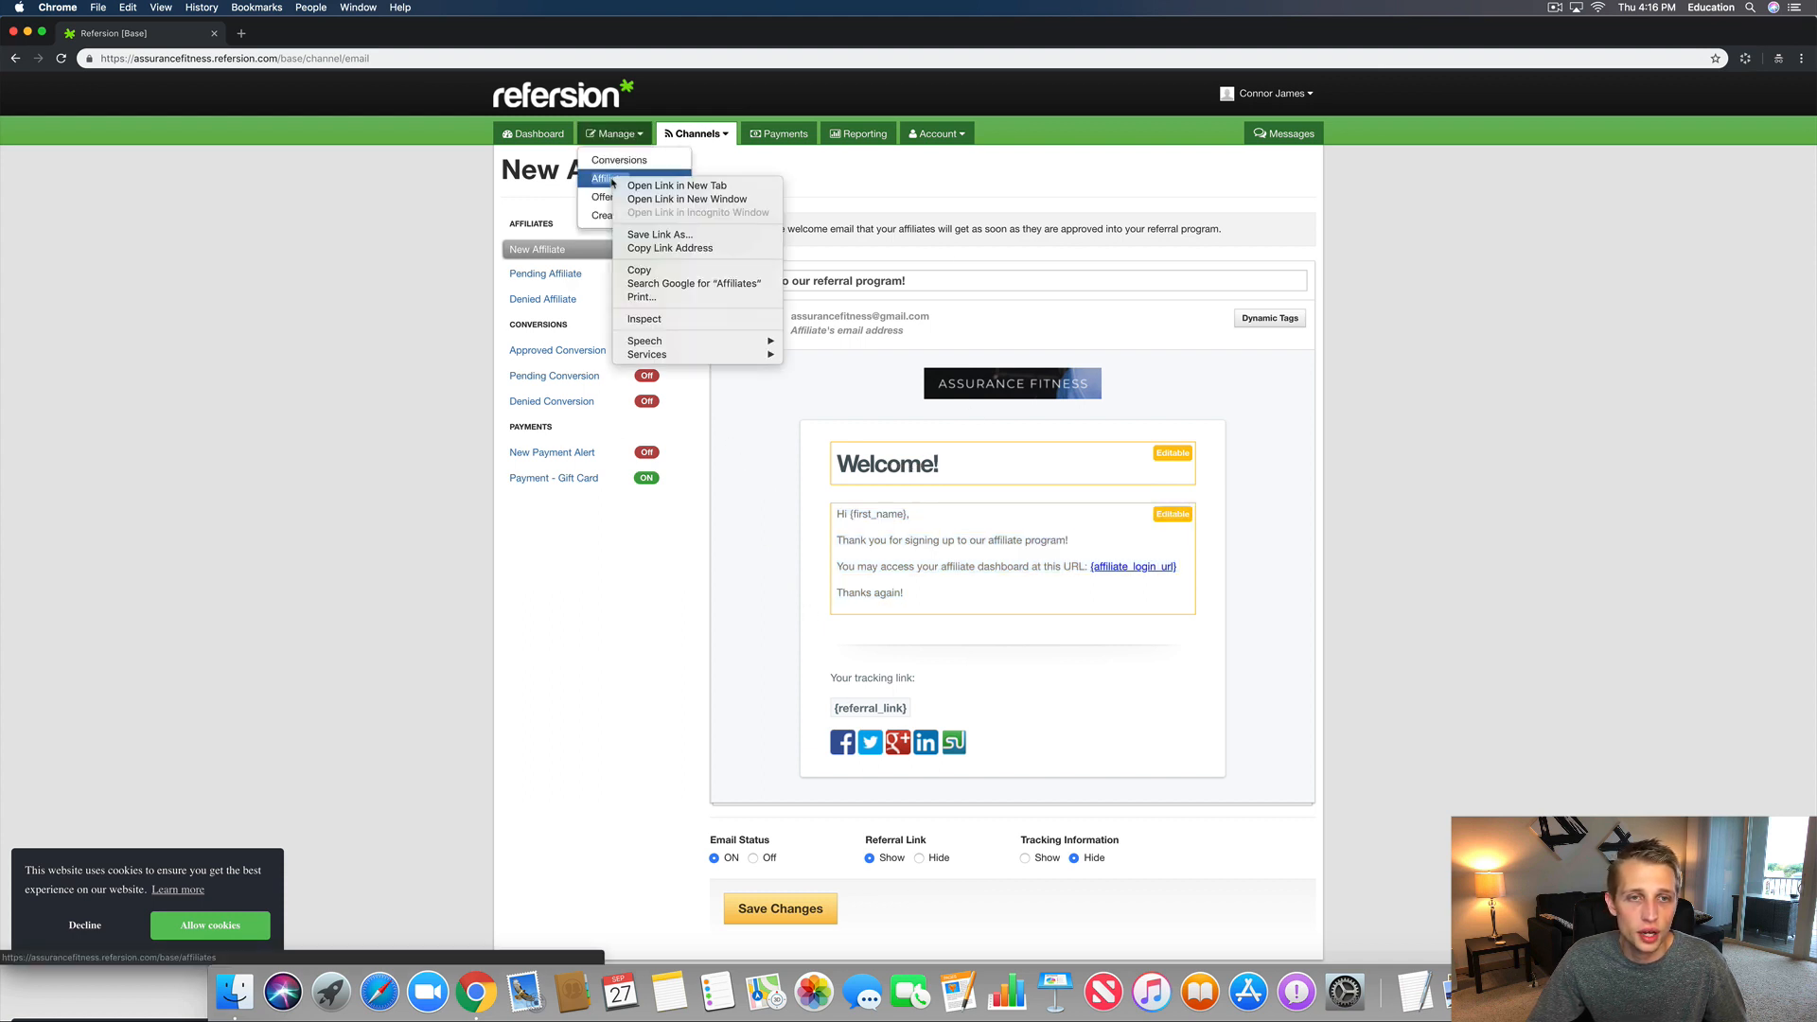
left_click(674, 185)
key("ctrl+Tab")
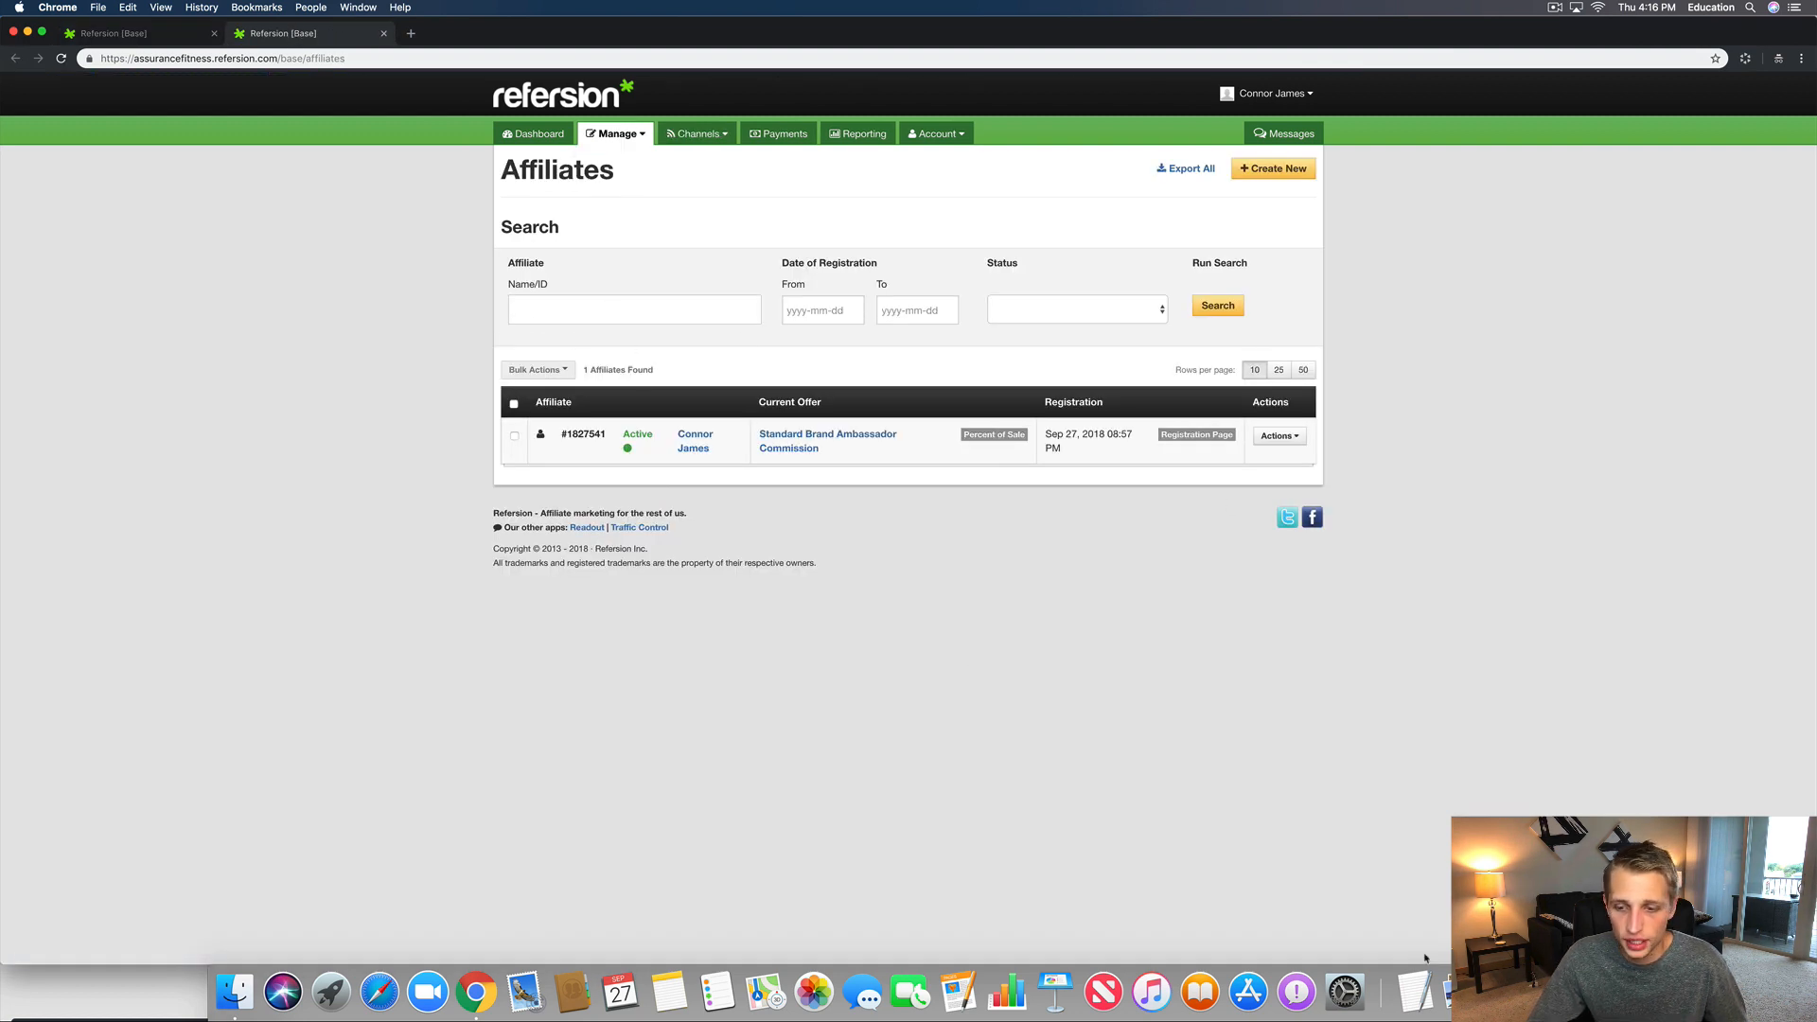
Step: Bring the Become A Brand Ambassador window to the front
left_click_drag(1013, 33, 969, 311)
left_click_drag(961, 204, 946, 33)
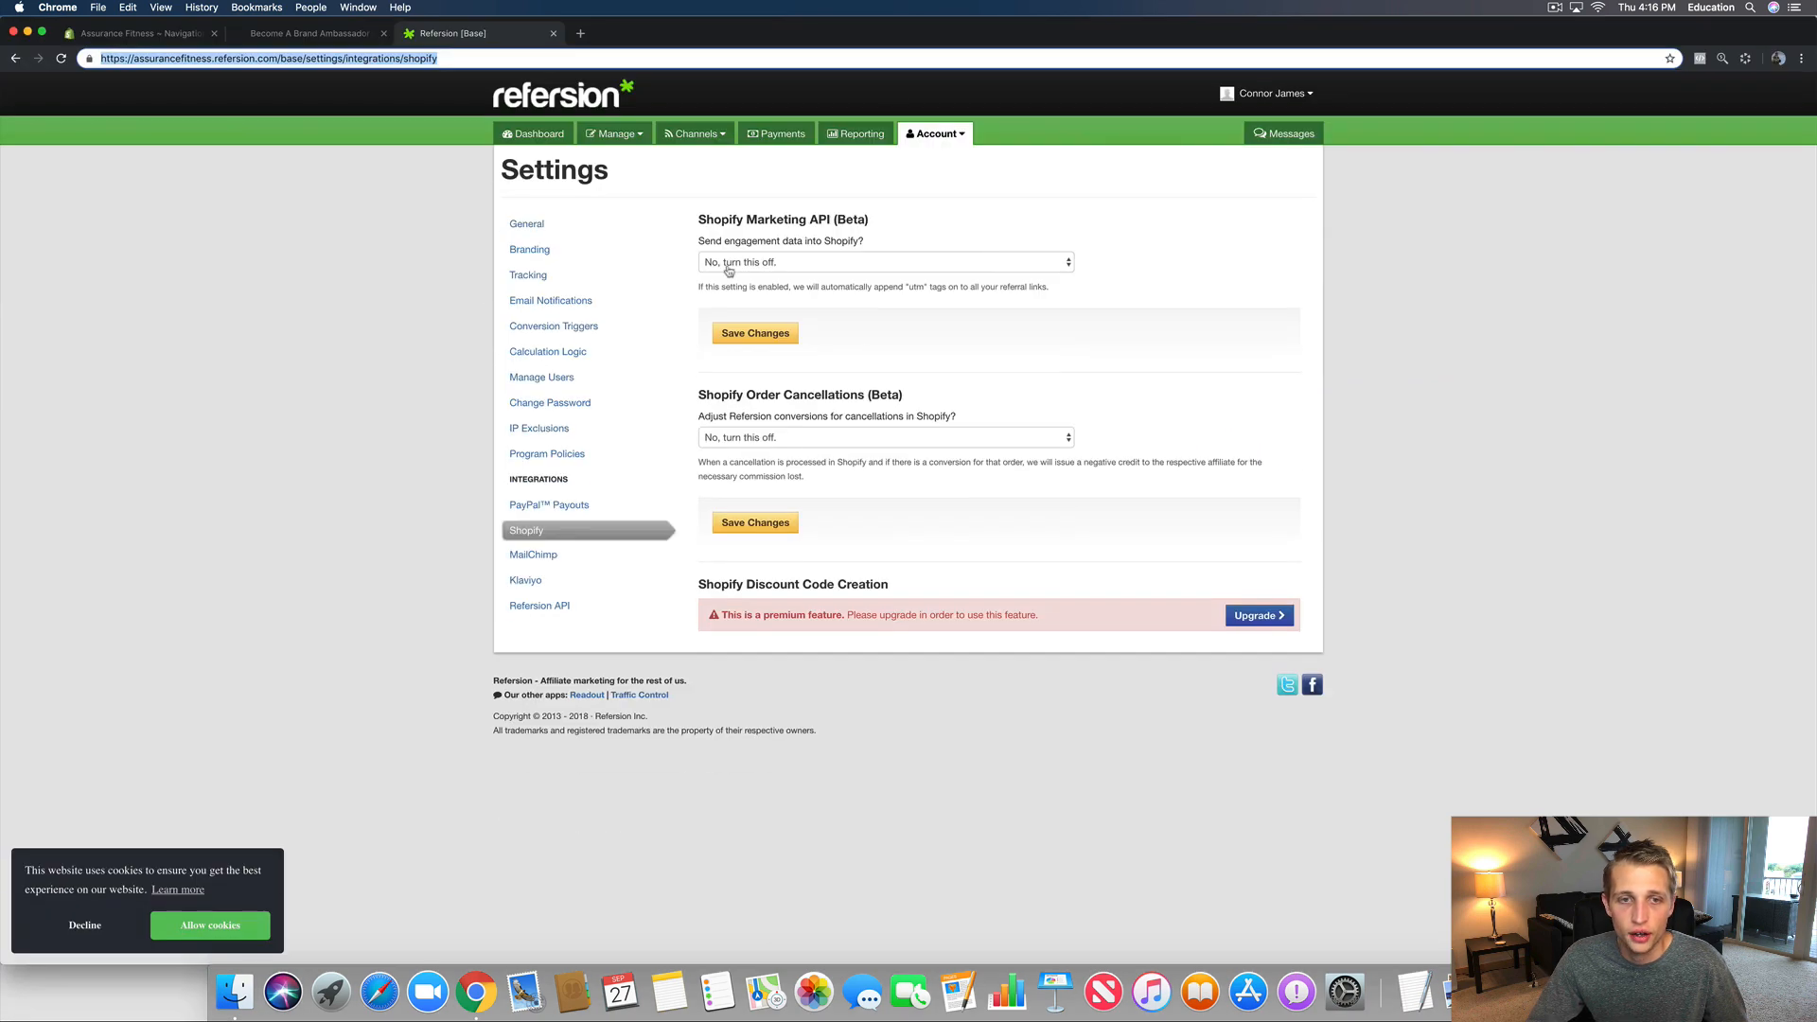
left_click(313, 33)
Step: Fill in the test applicant's first name, last name, e-mail, password and confirmation
left_click(791, 325)
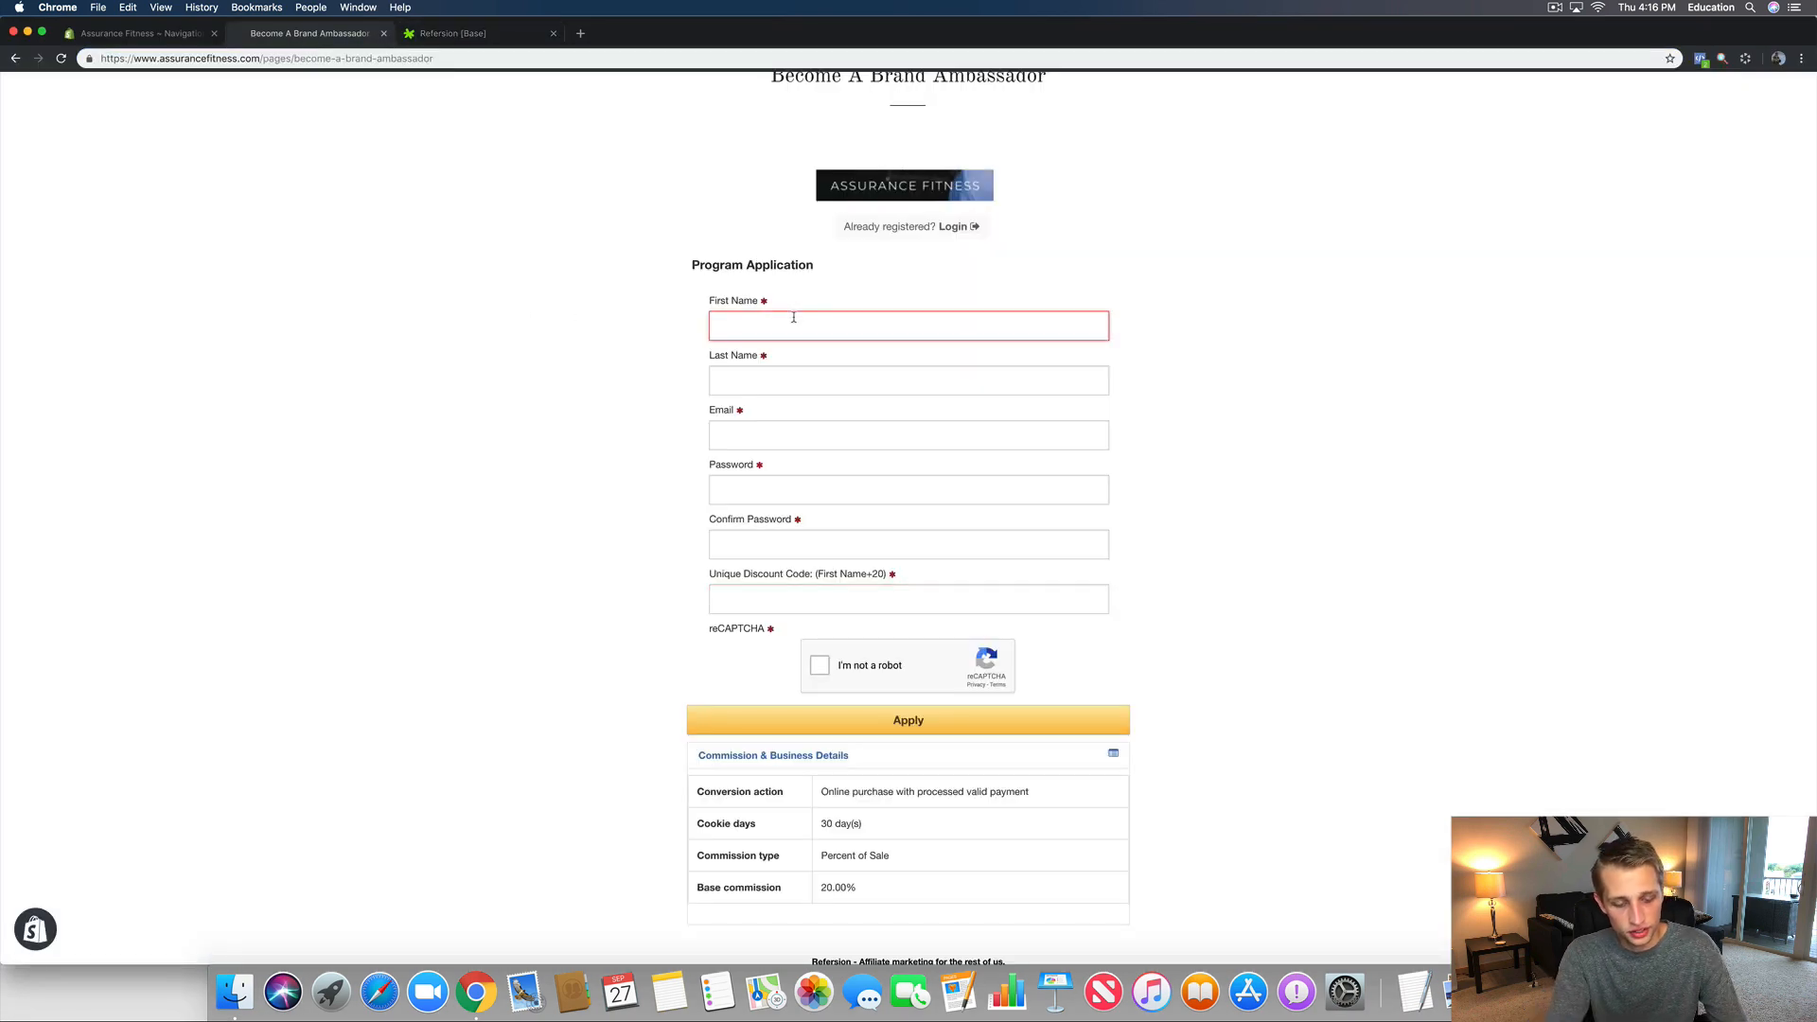
type("Test")
left_click(792, 378)
type("Testor")
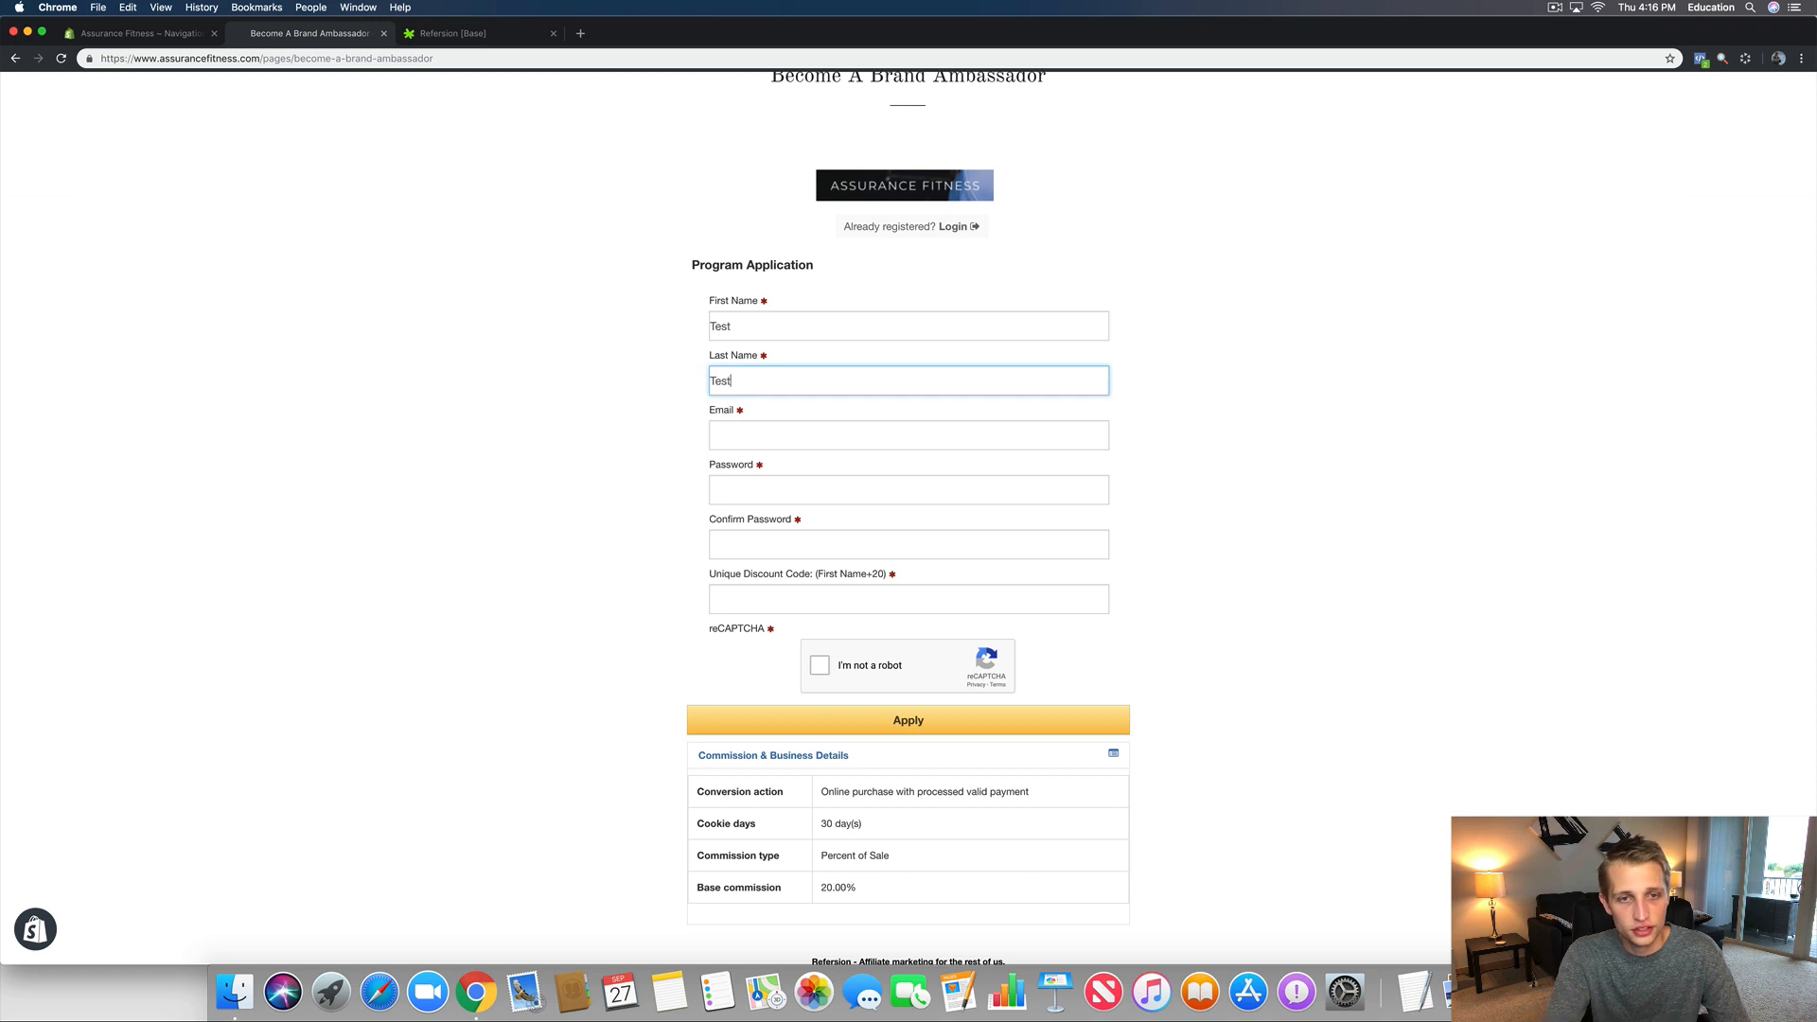
left_click(780, 429)
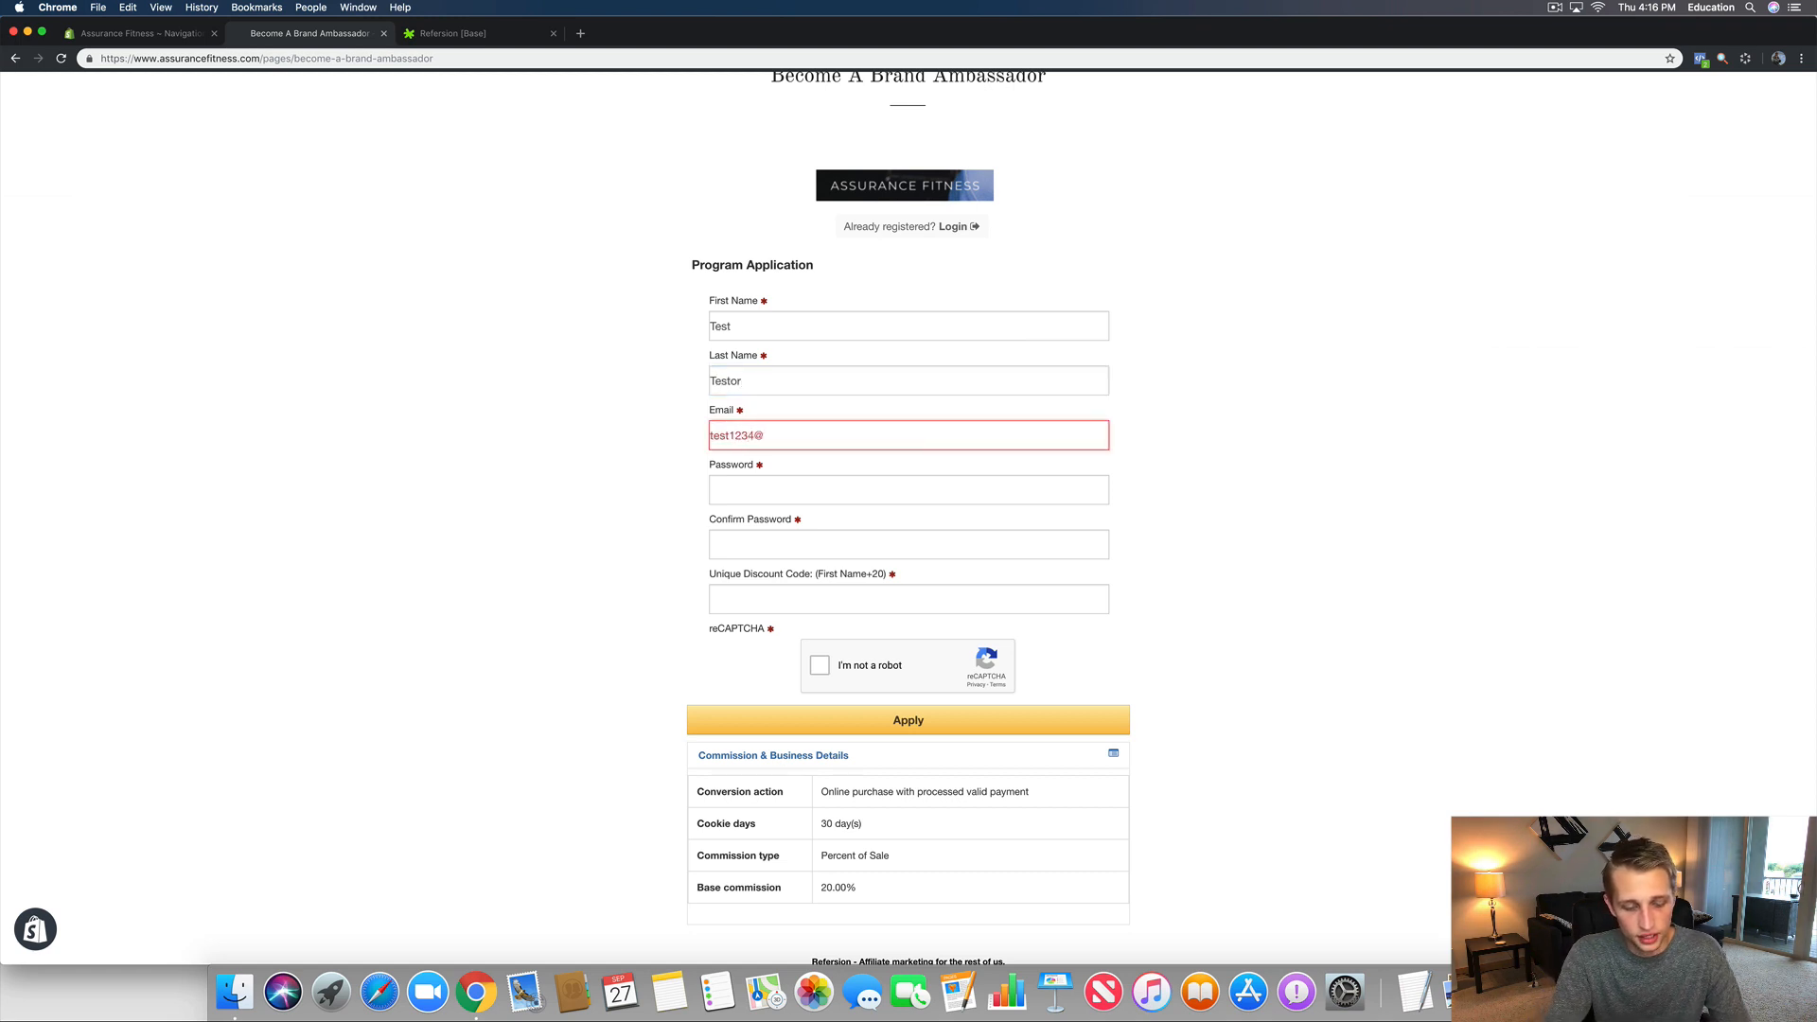
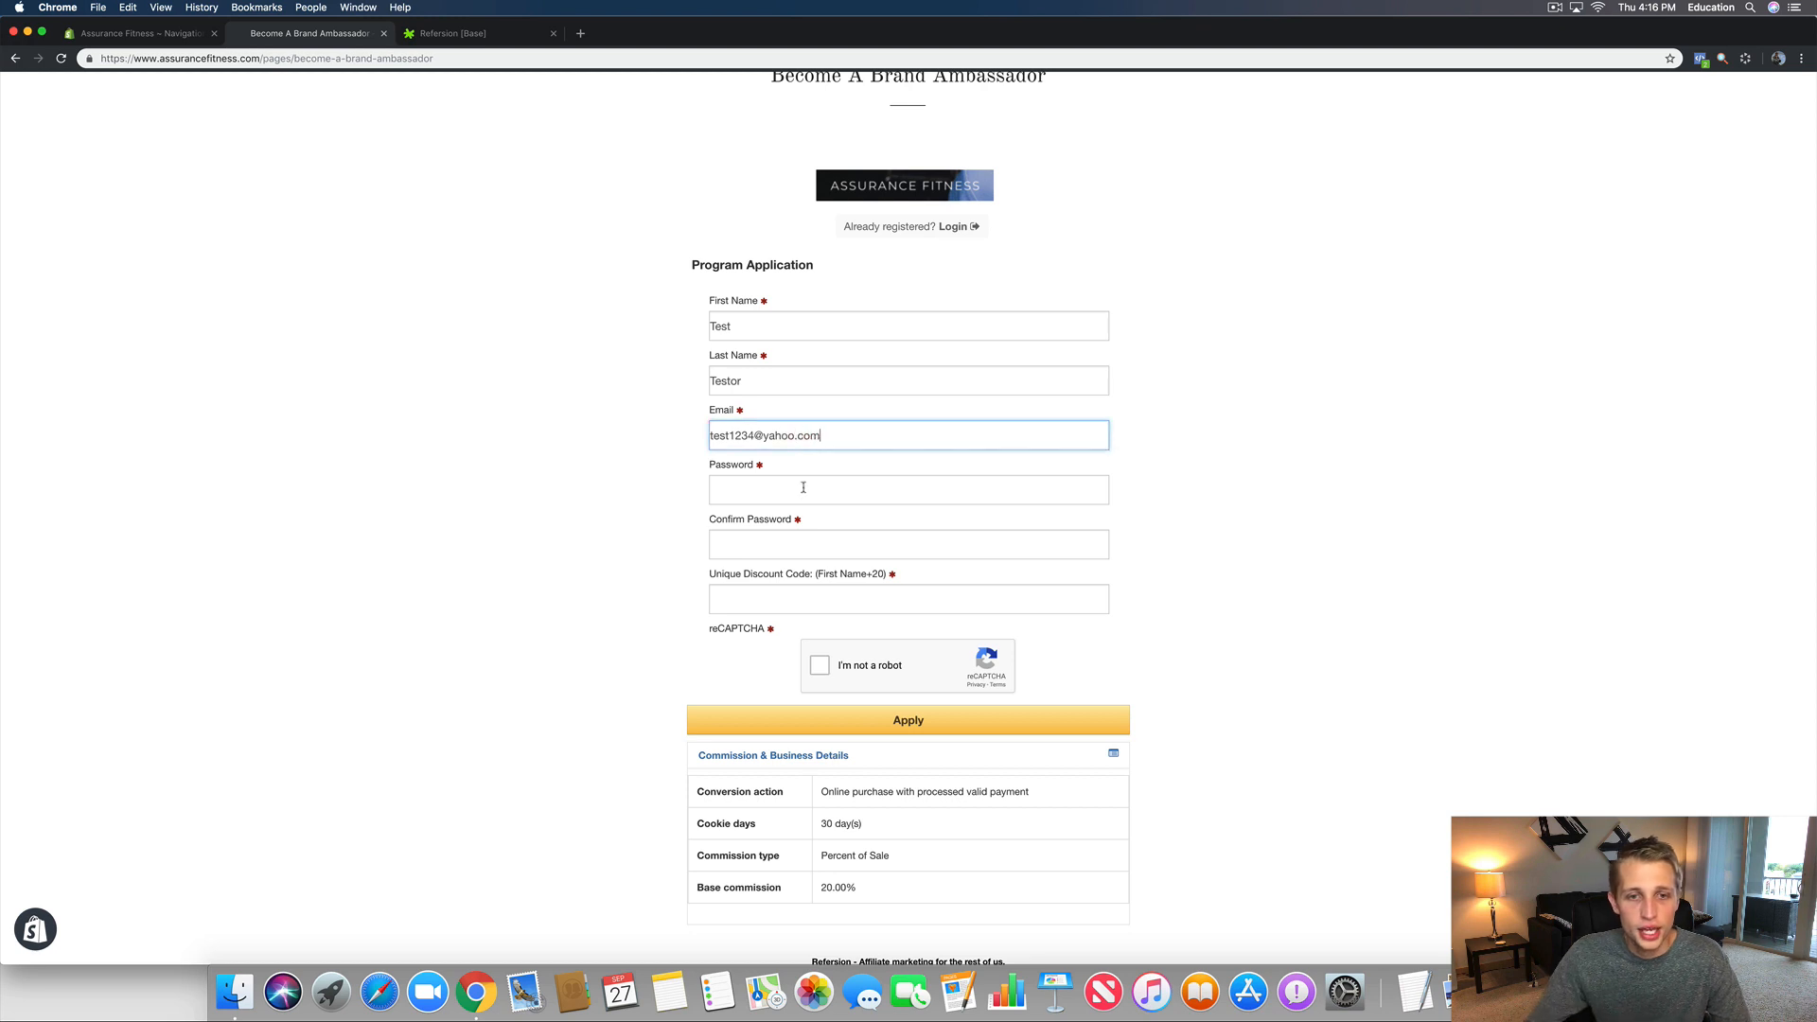
left_click(804, 487)
type("test123")
double_click(731, 491)
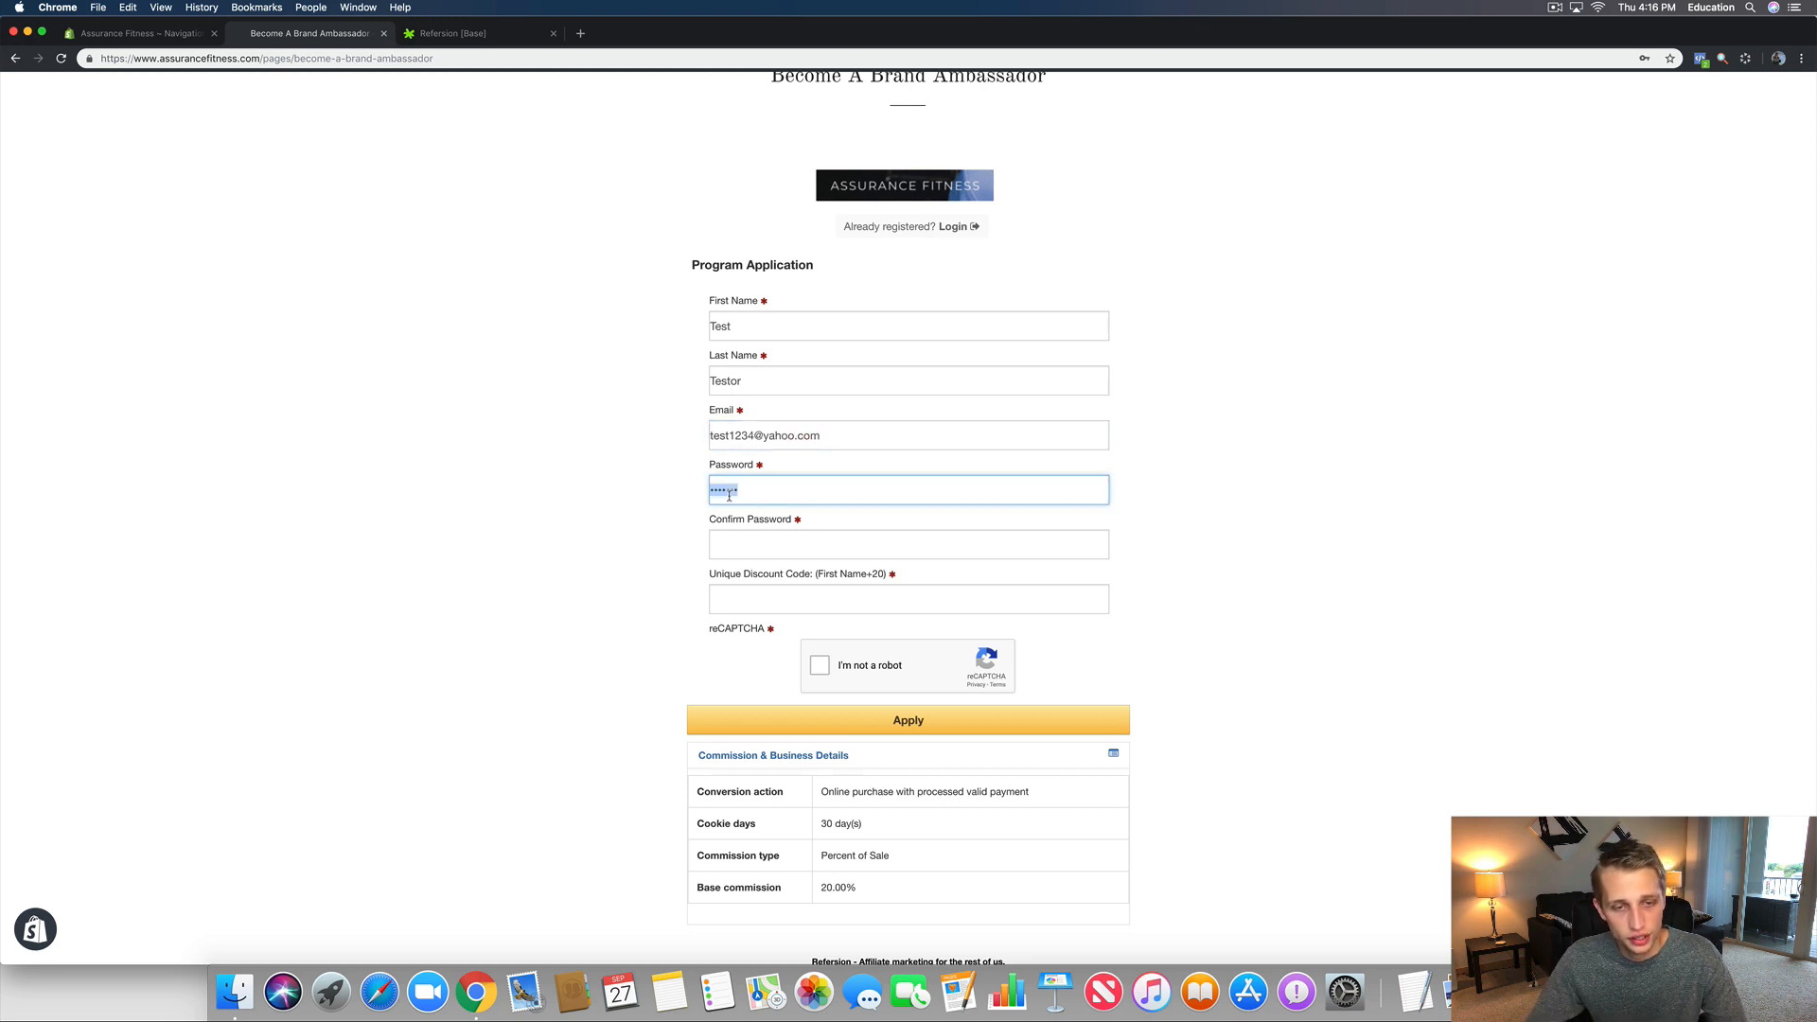
type("test")
key("Tab")
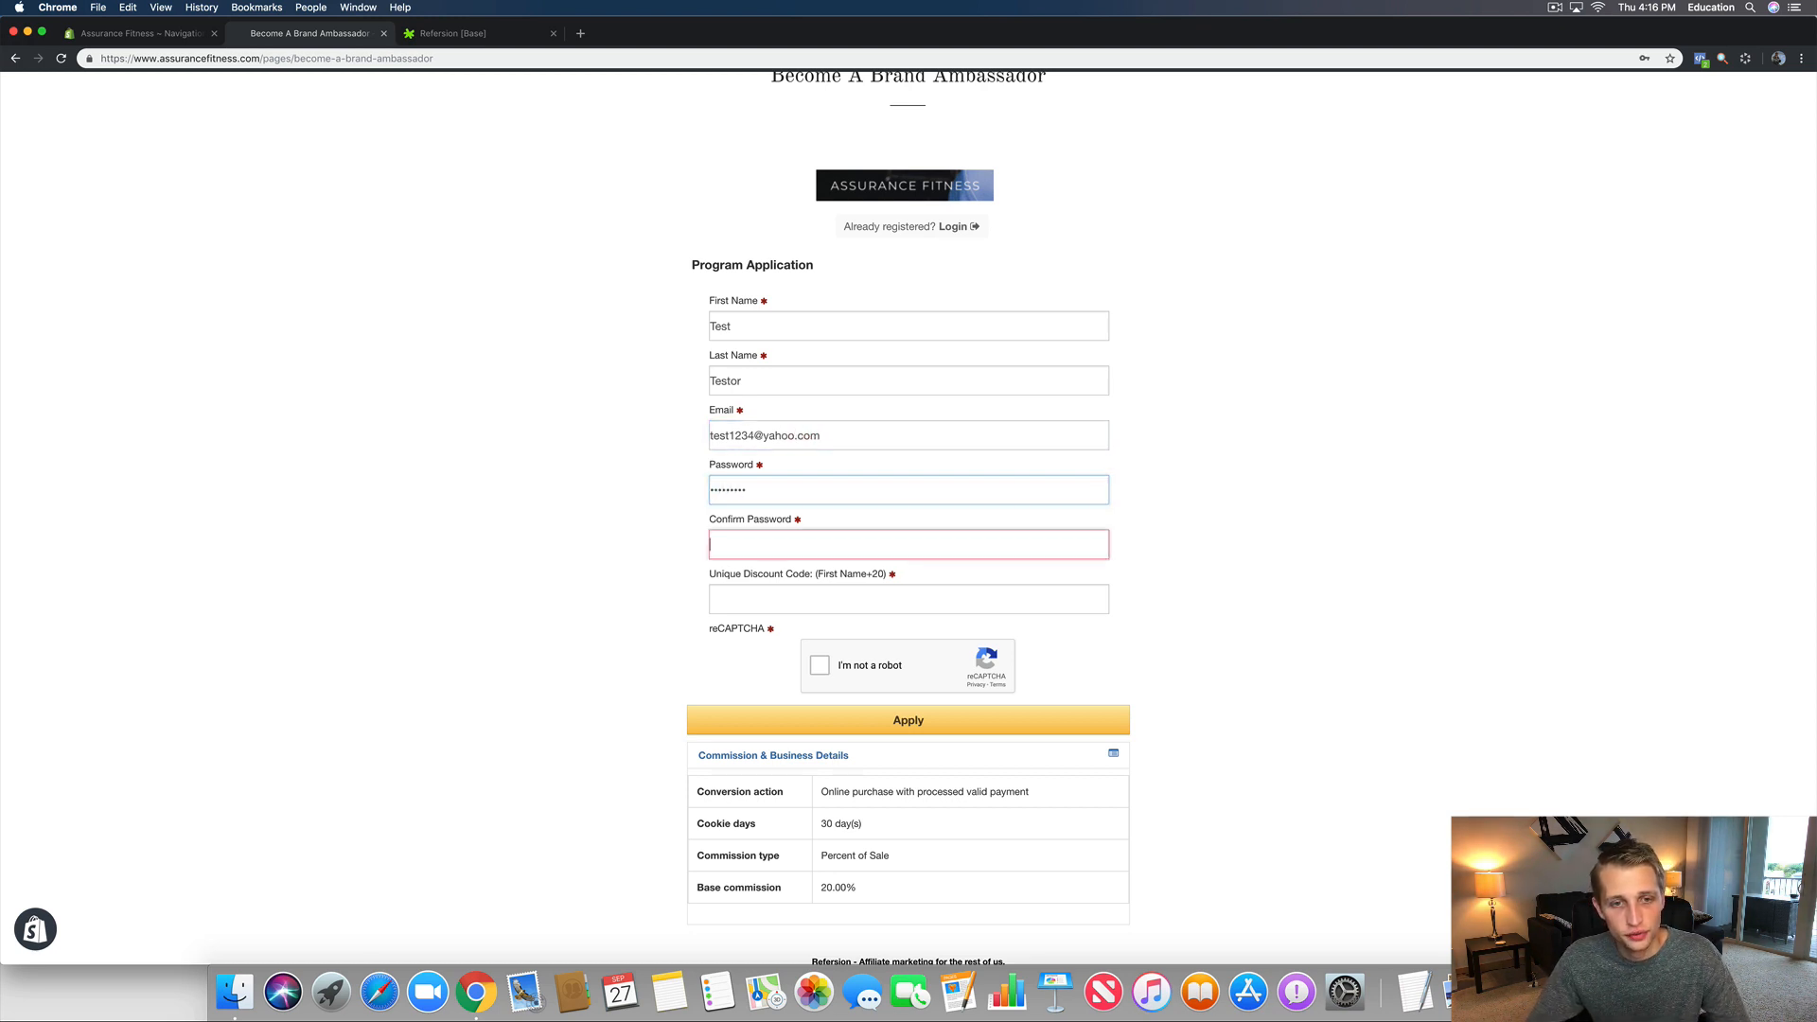
type("test12345")
Step: Enter discount code test20, pass the reCAPTCHA and submit to get the success message
left_click(740, 587)
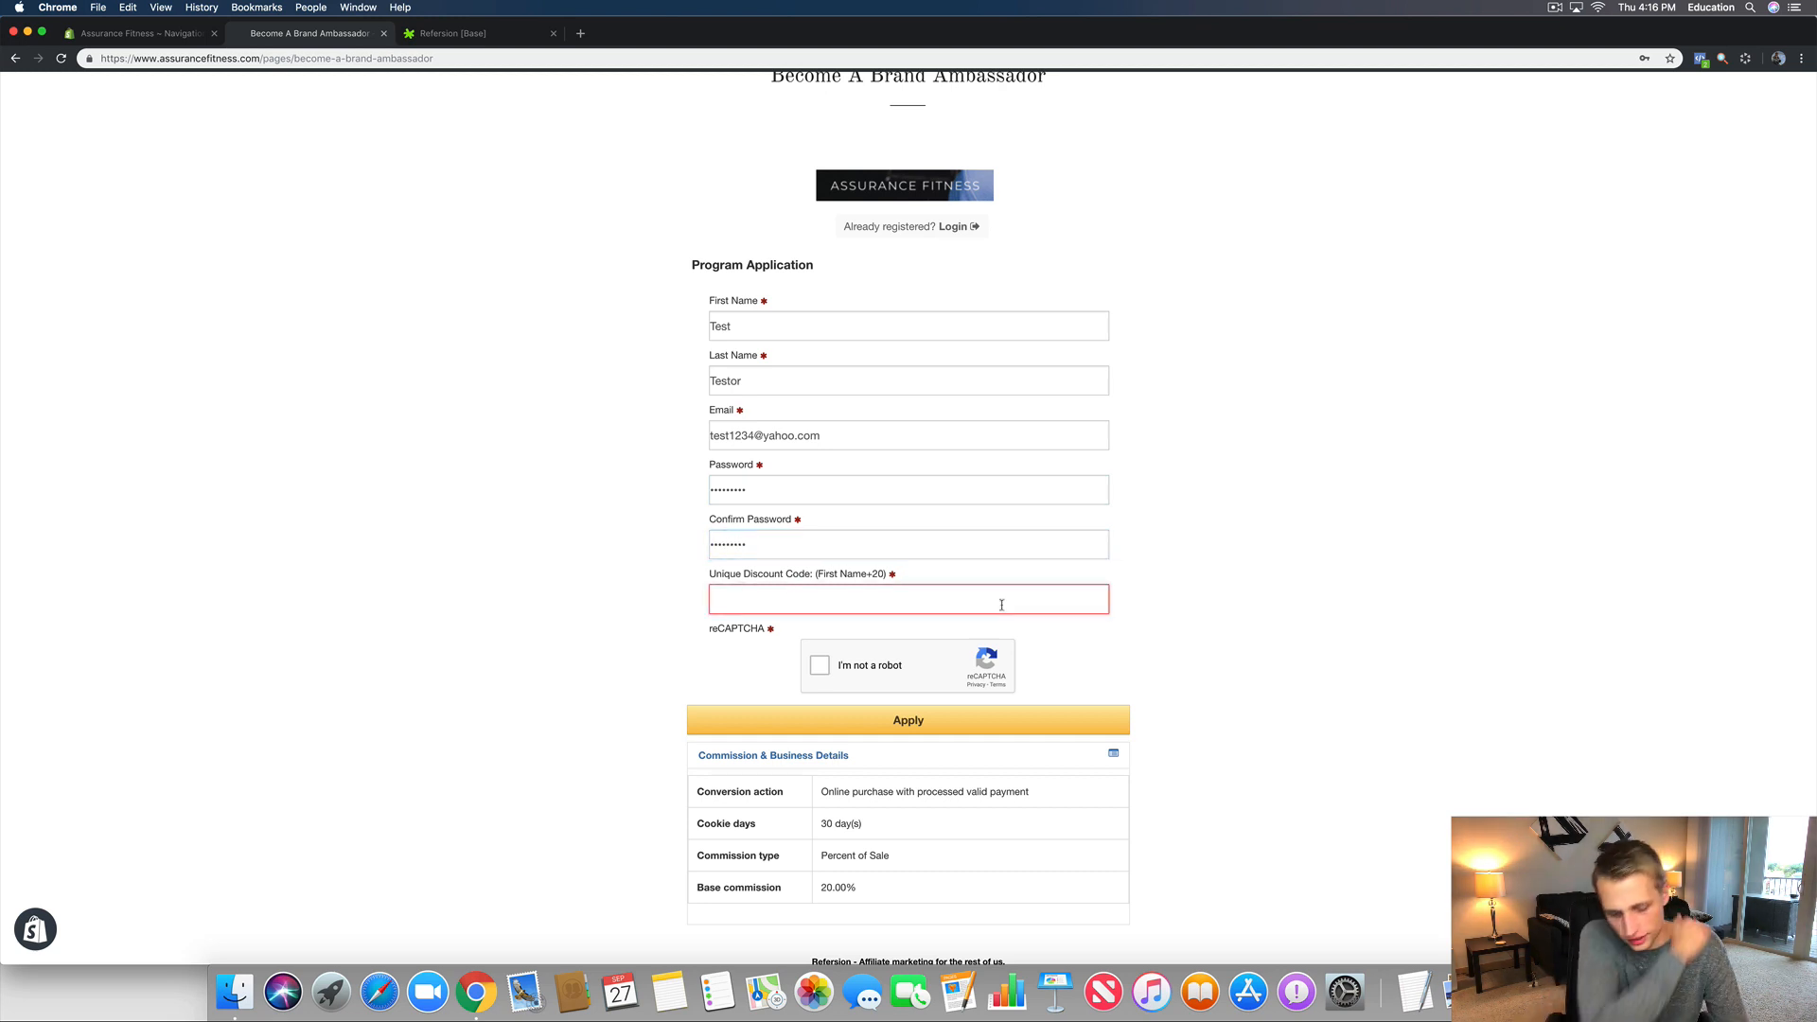
type("tes20")
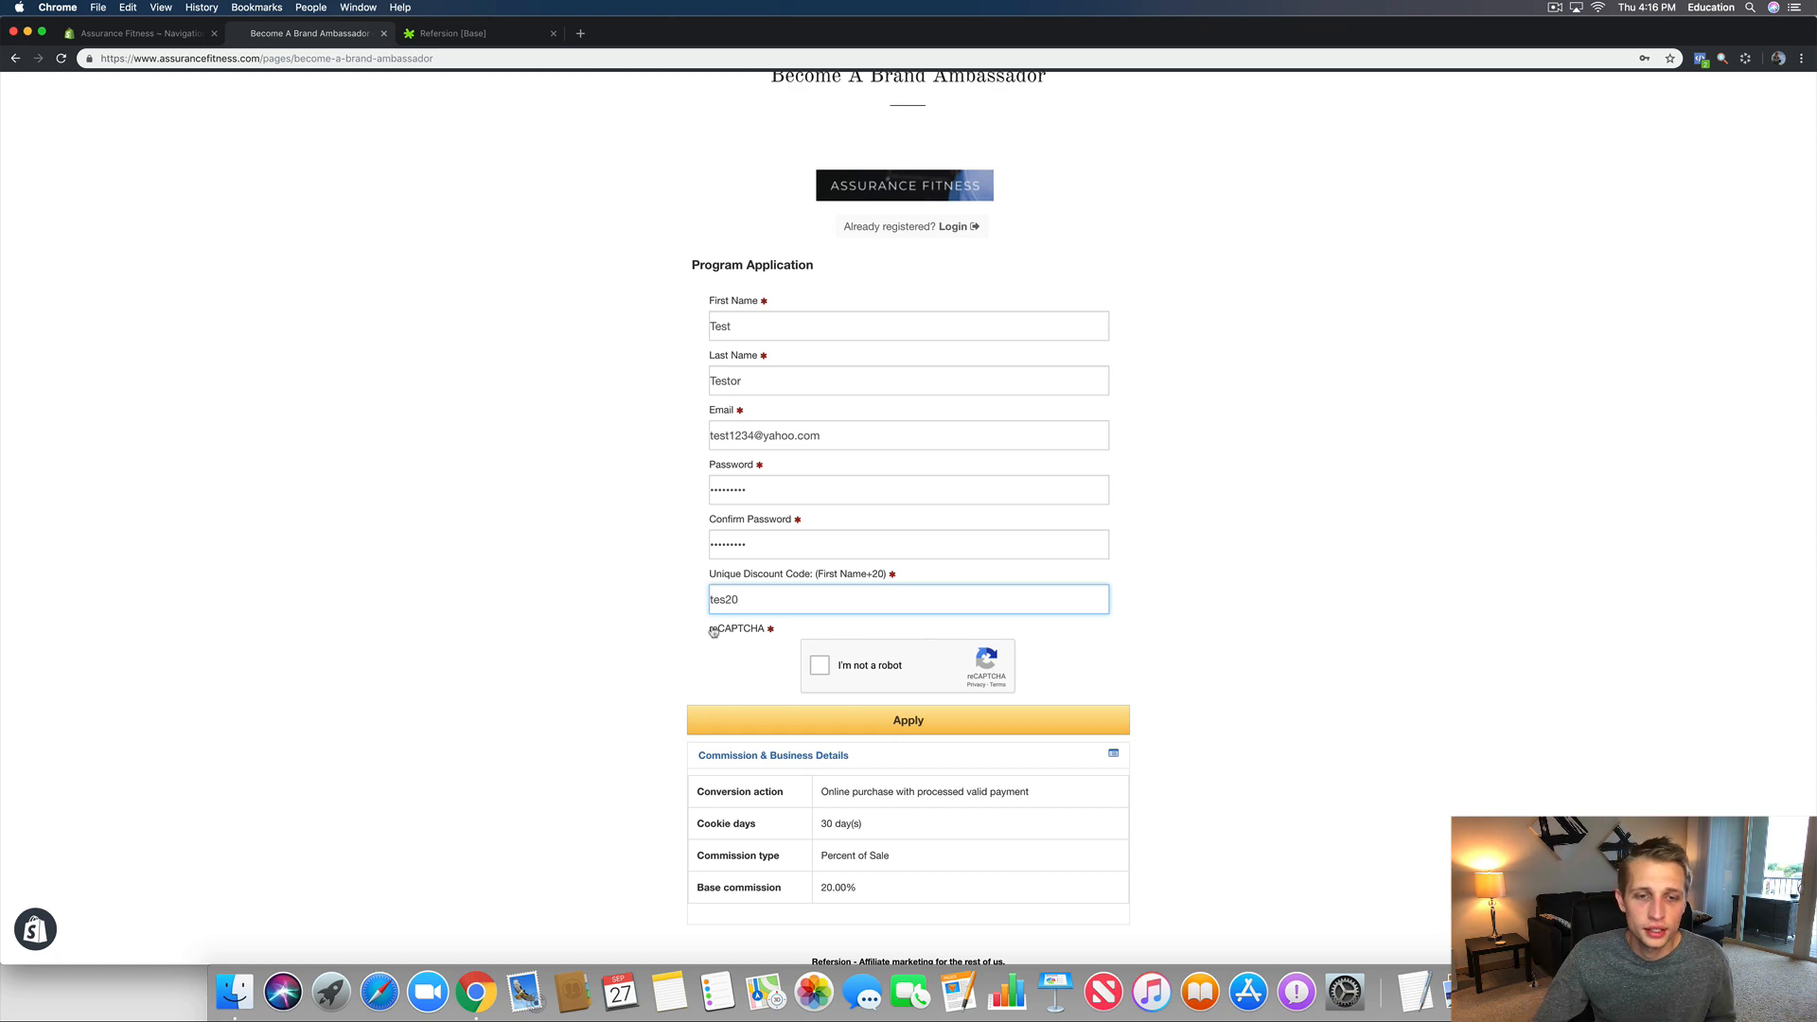
left_click(730, 599)
type("t")
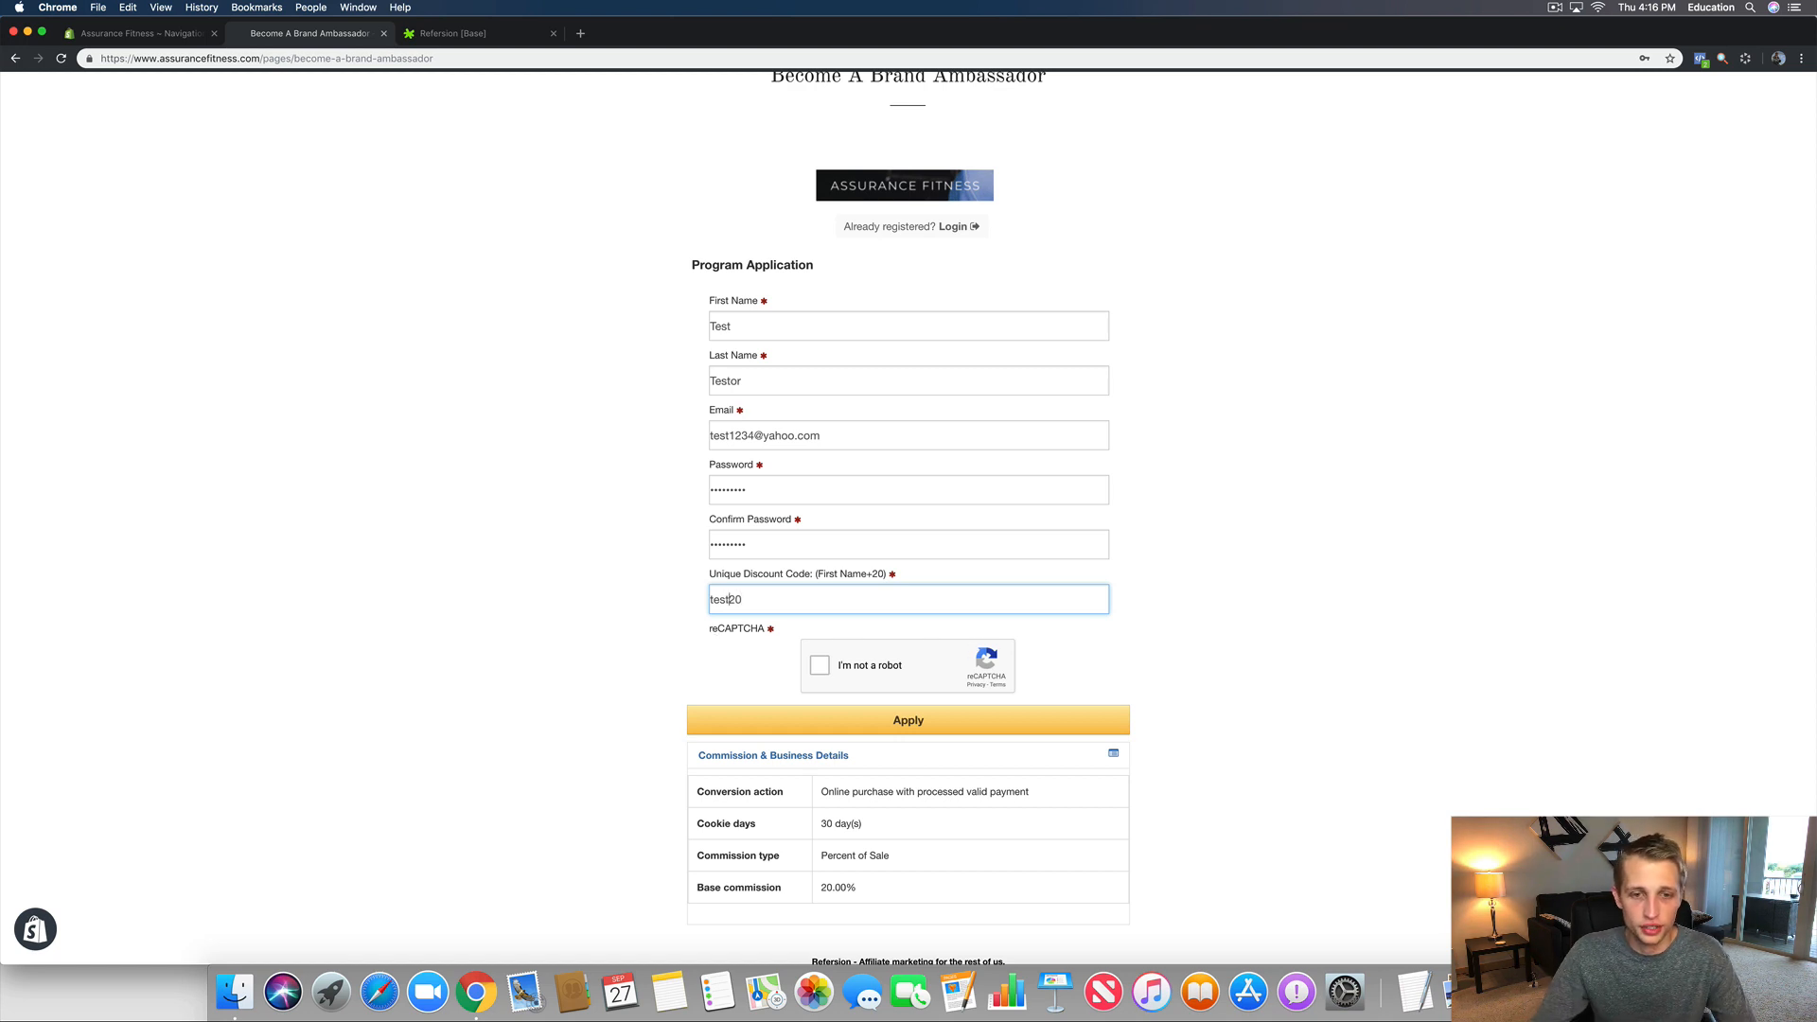
left_click(820, 666)
left_click(909, 726)
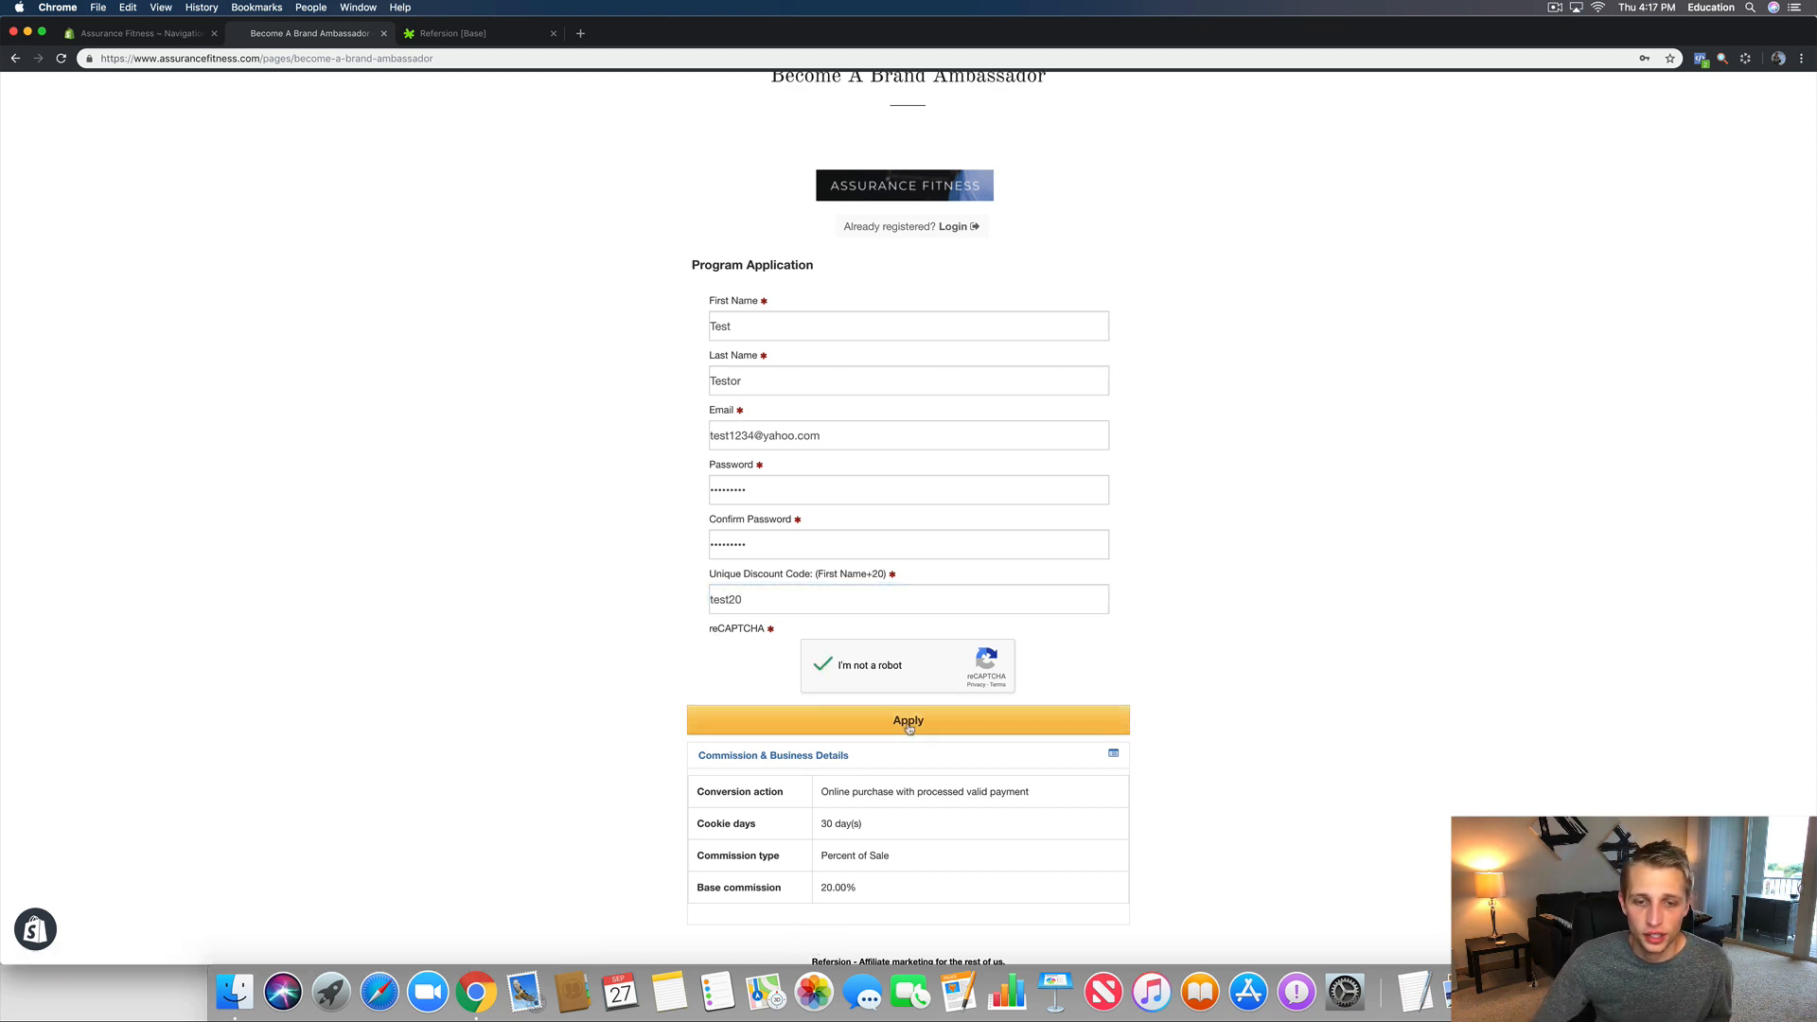
left_click(909, 727)
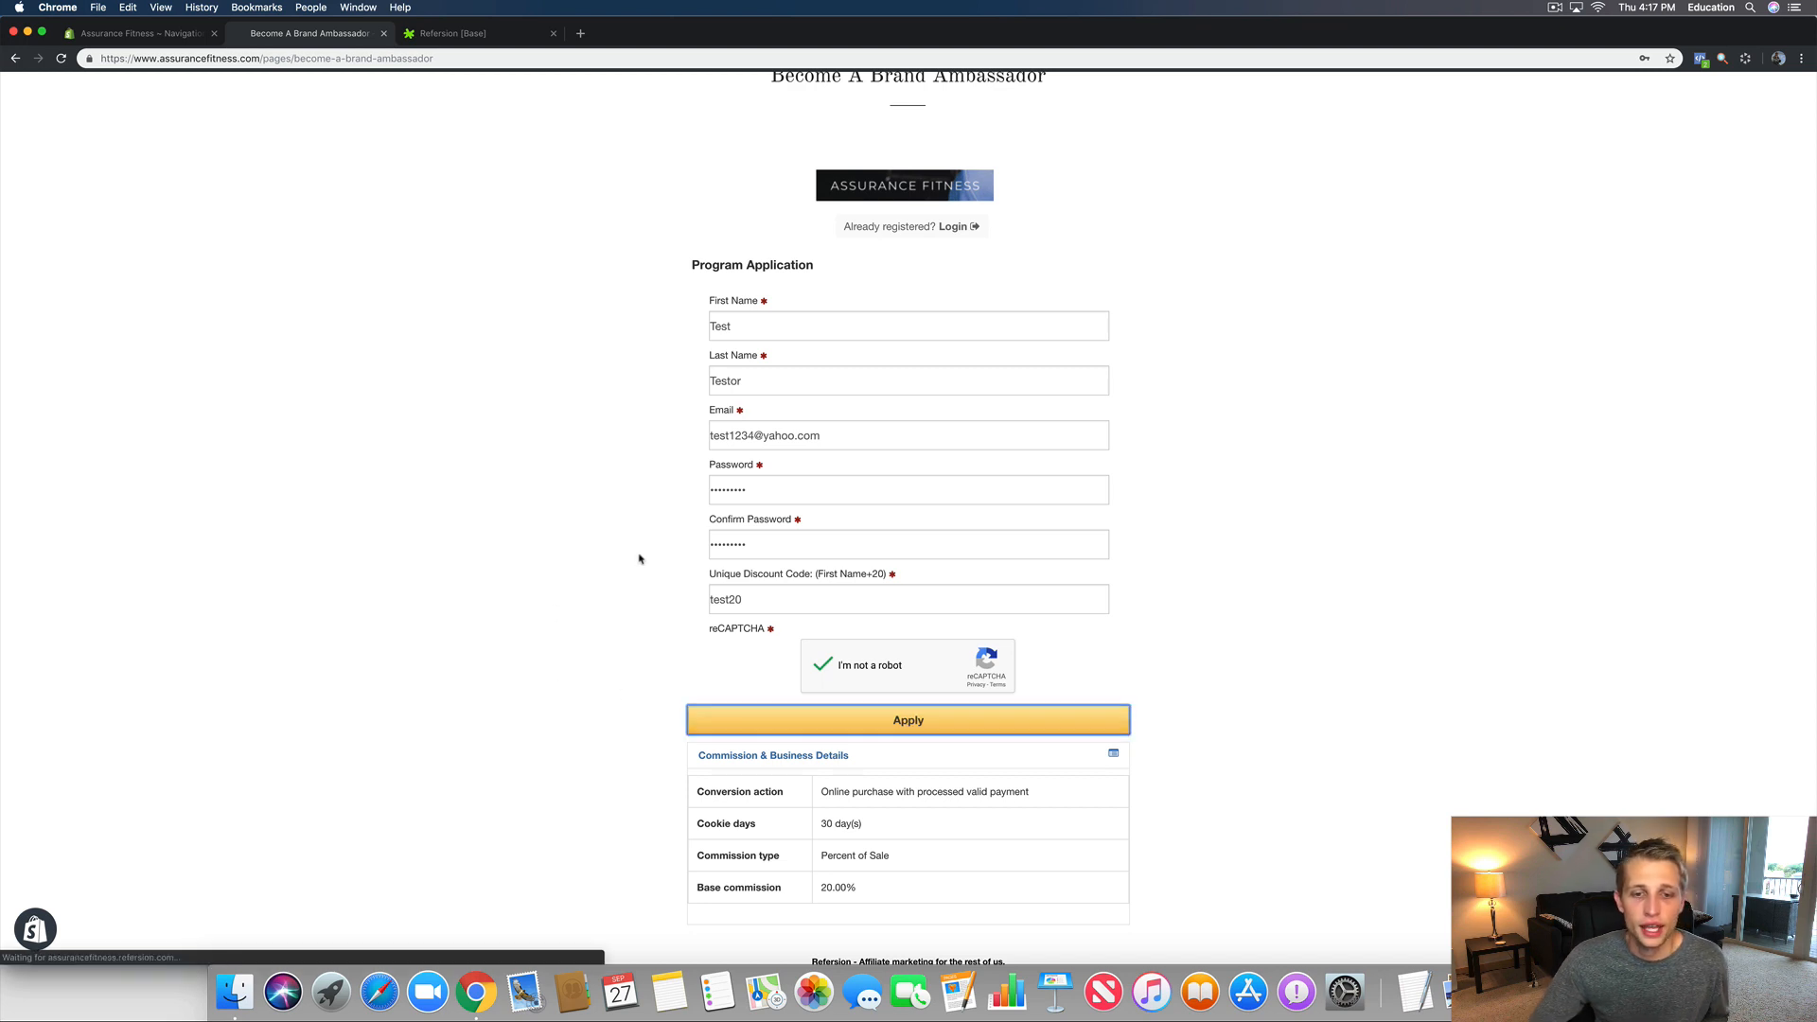
left_click_drag(759, 289, 700, 262)
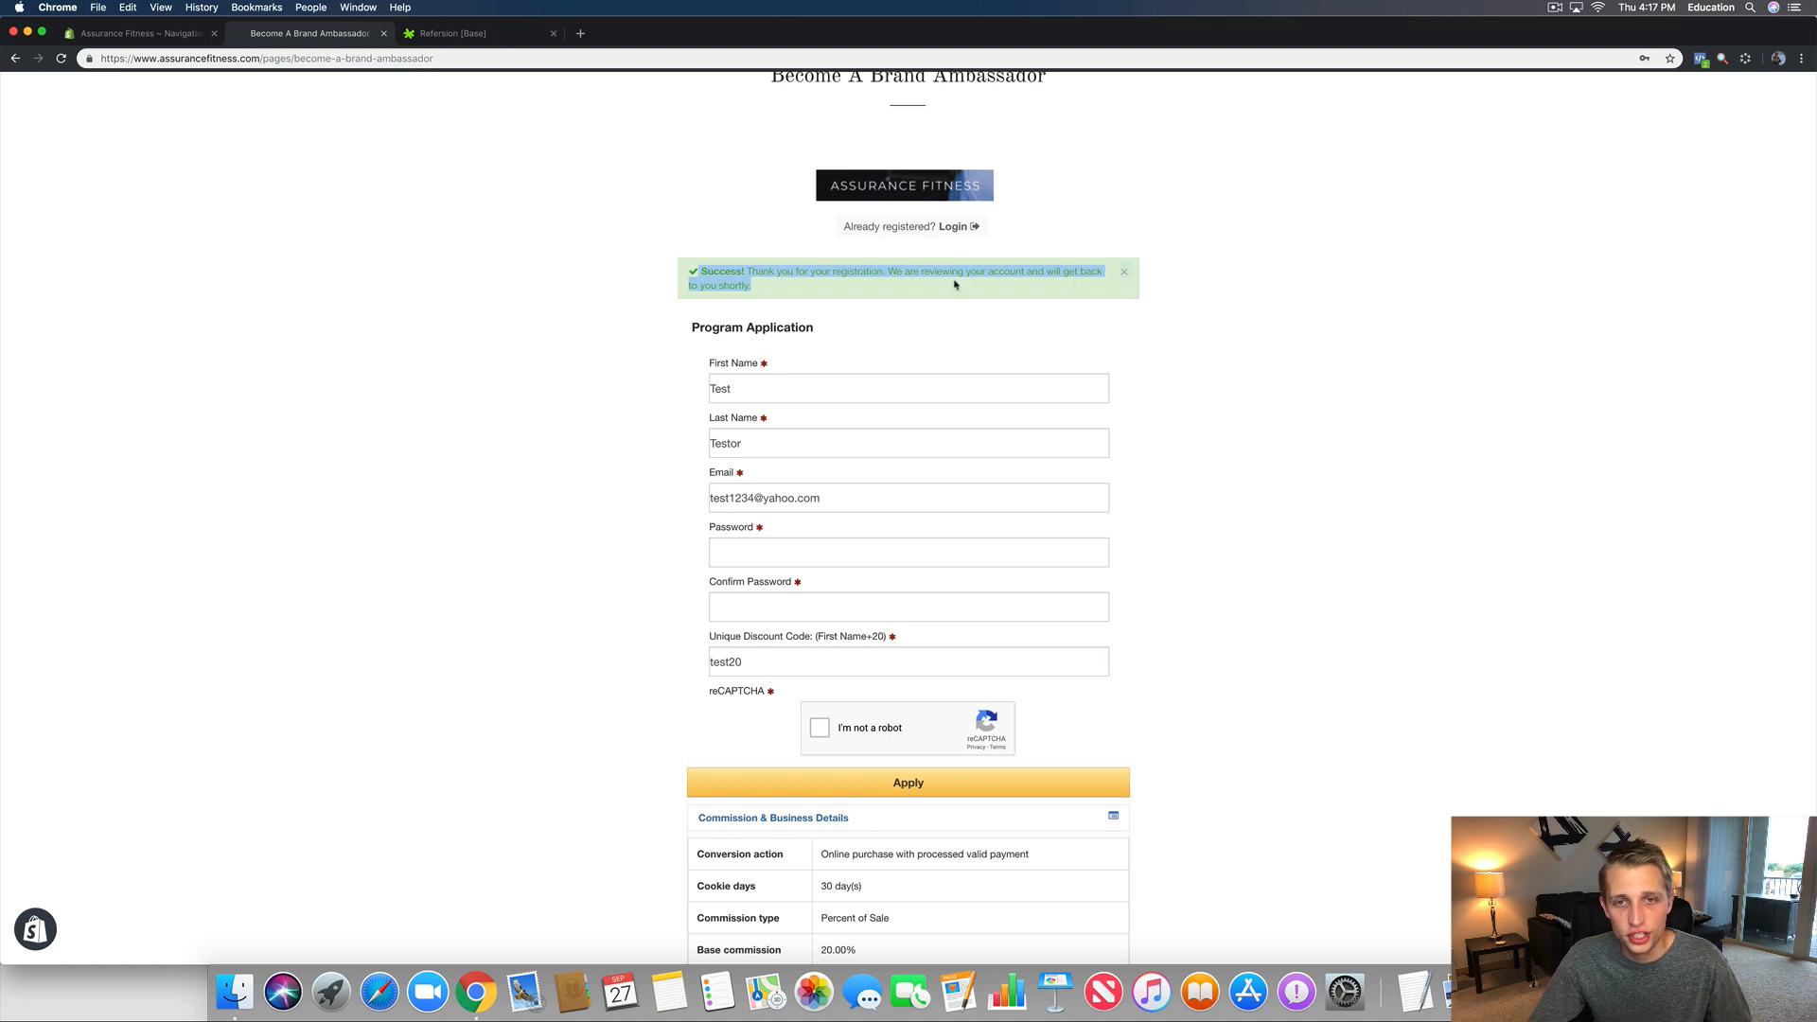
left_click(426, 34)
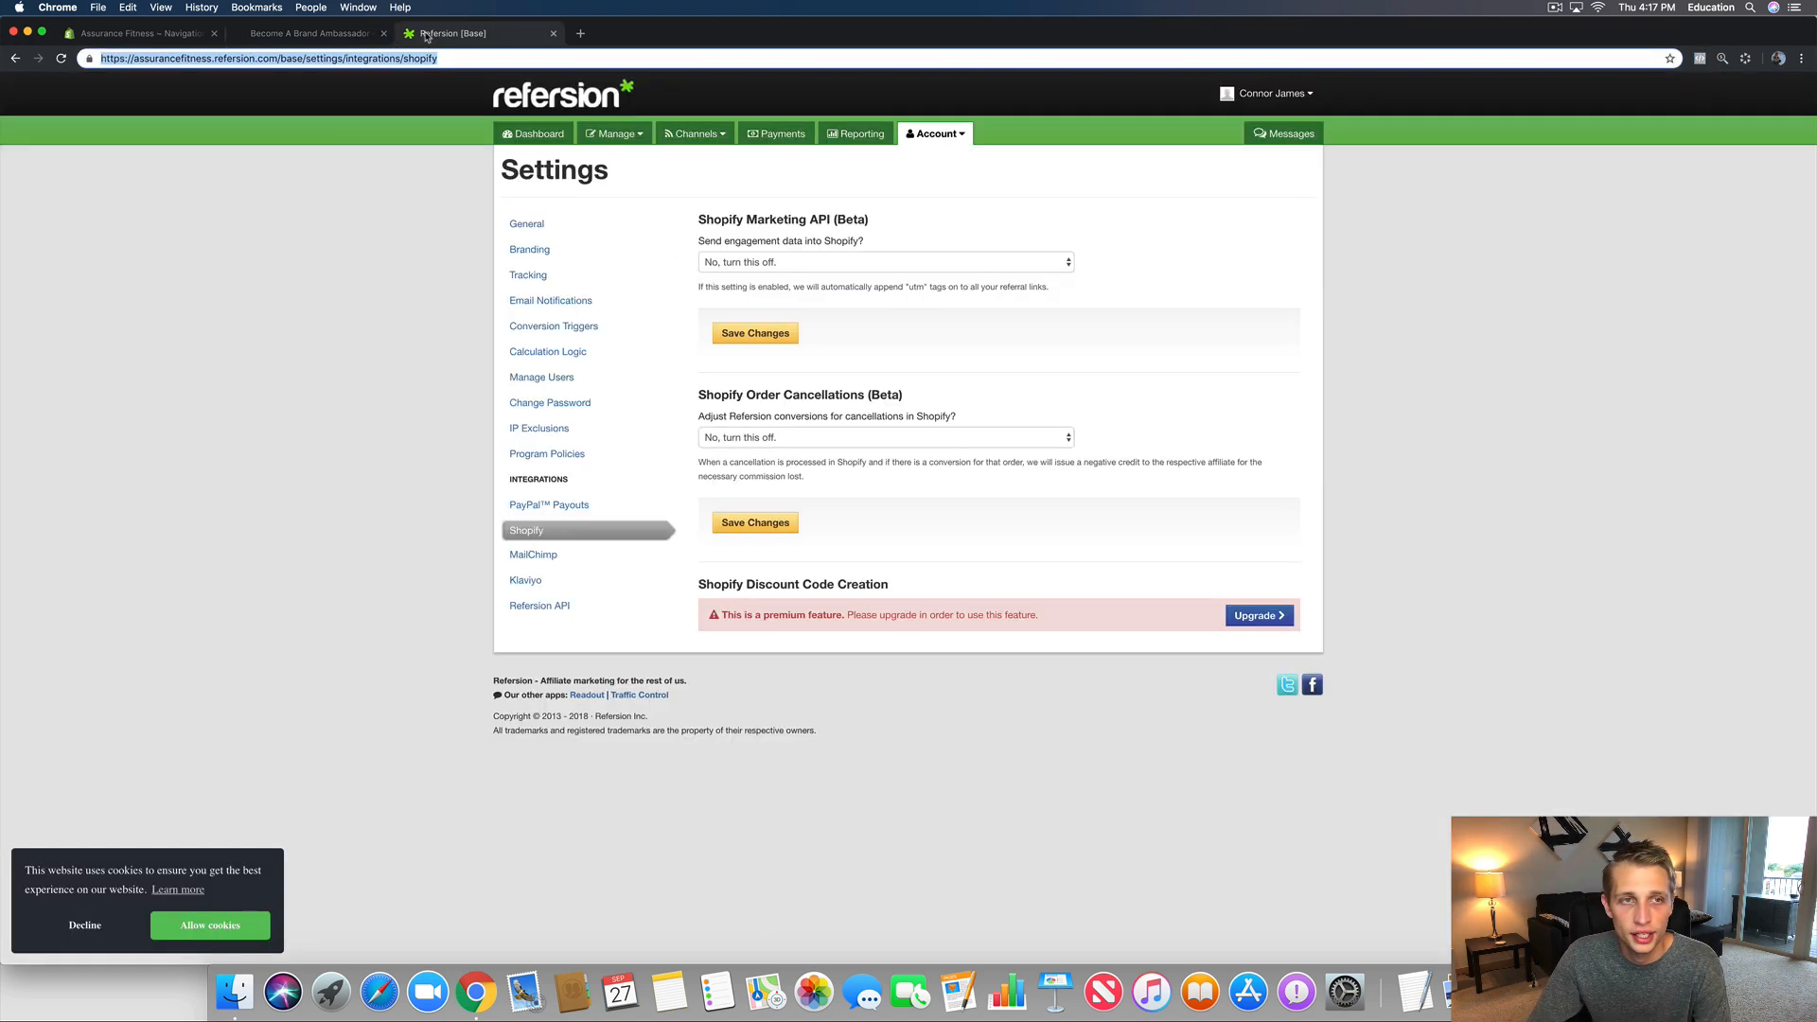
Step: Open Manage > Affiliates and find the test applicant listed as Pending
left_click(613, 133)
left_click(617, 182)
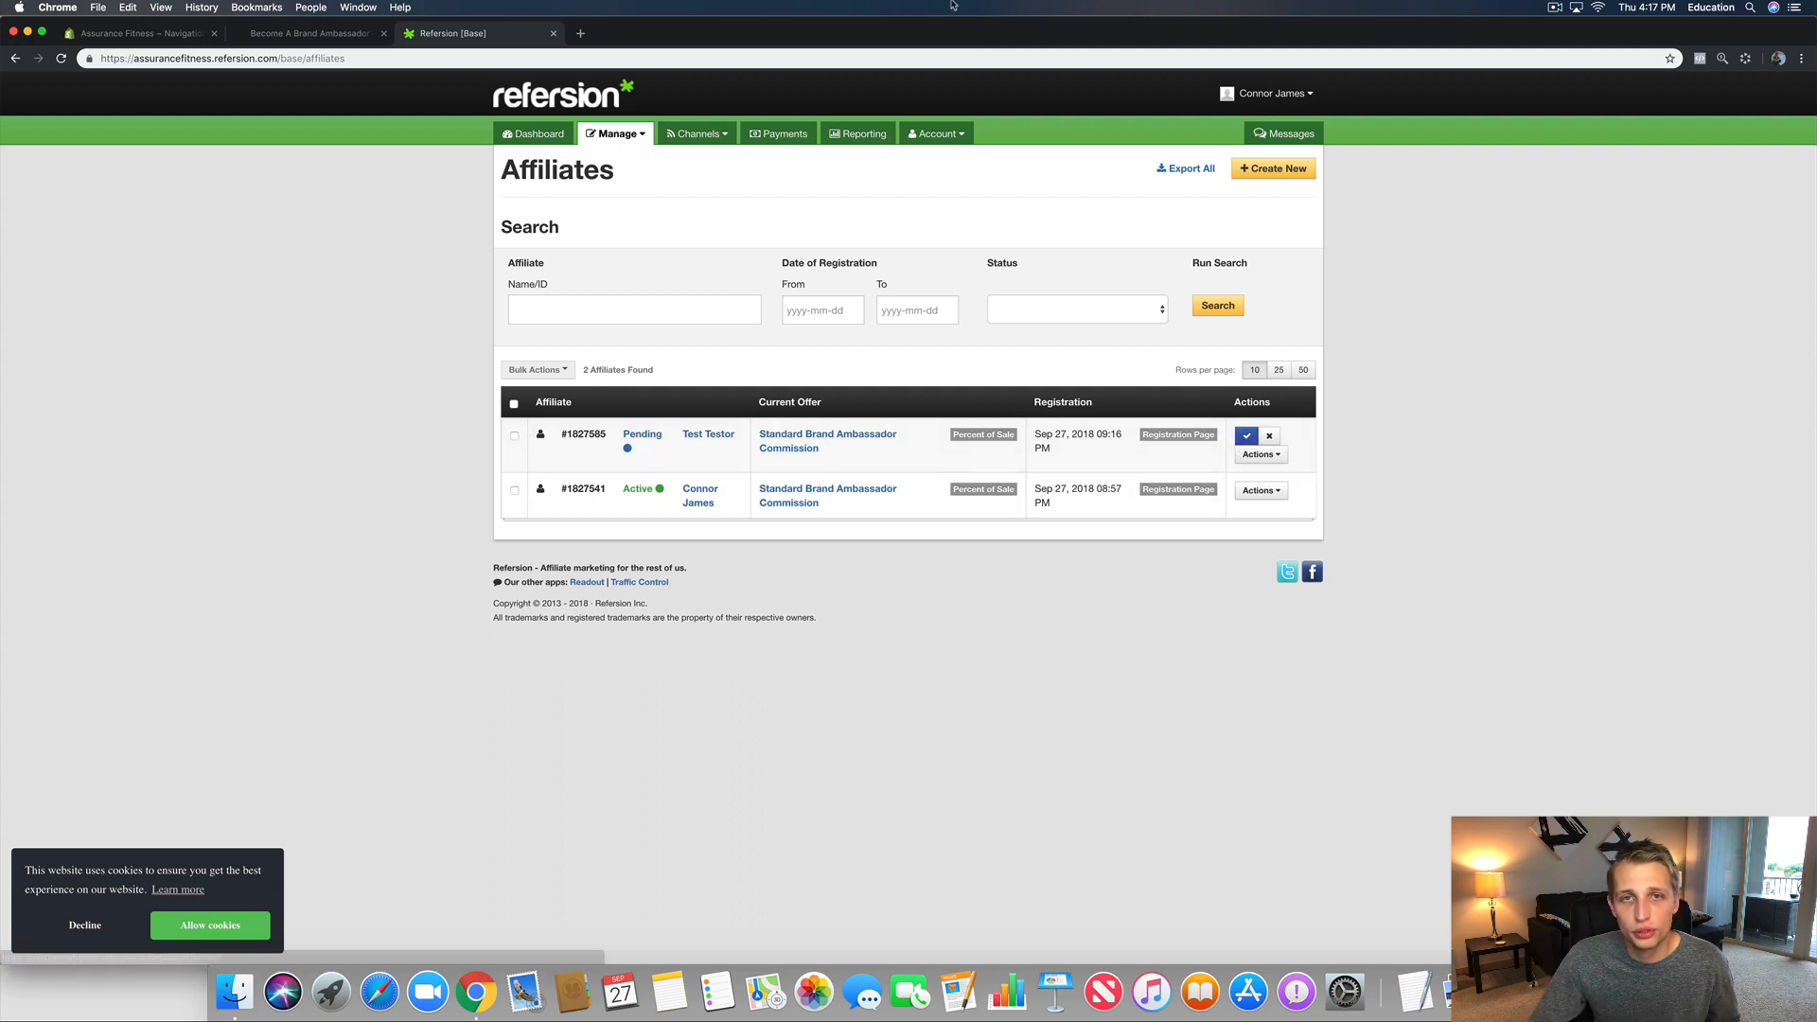
left_click_drag(945, 38, 954, 360)
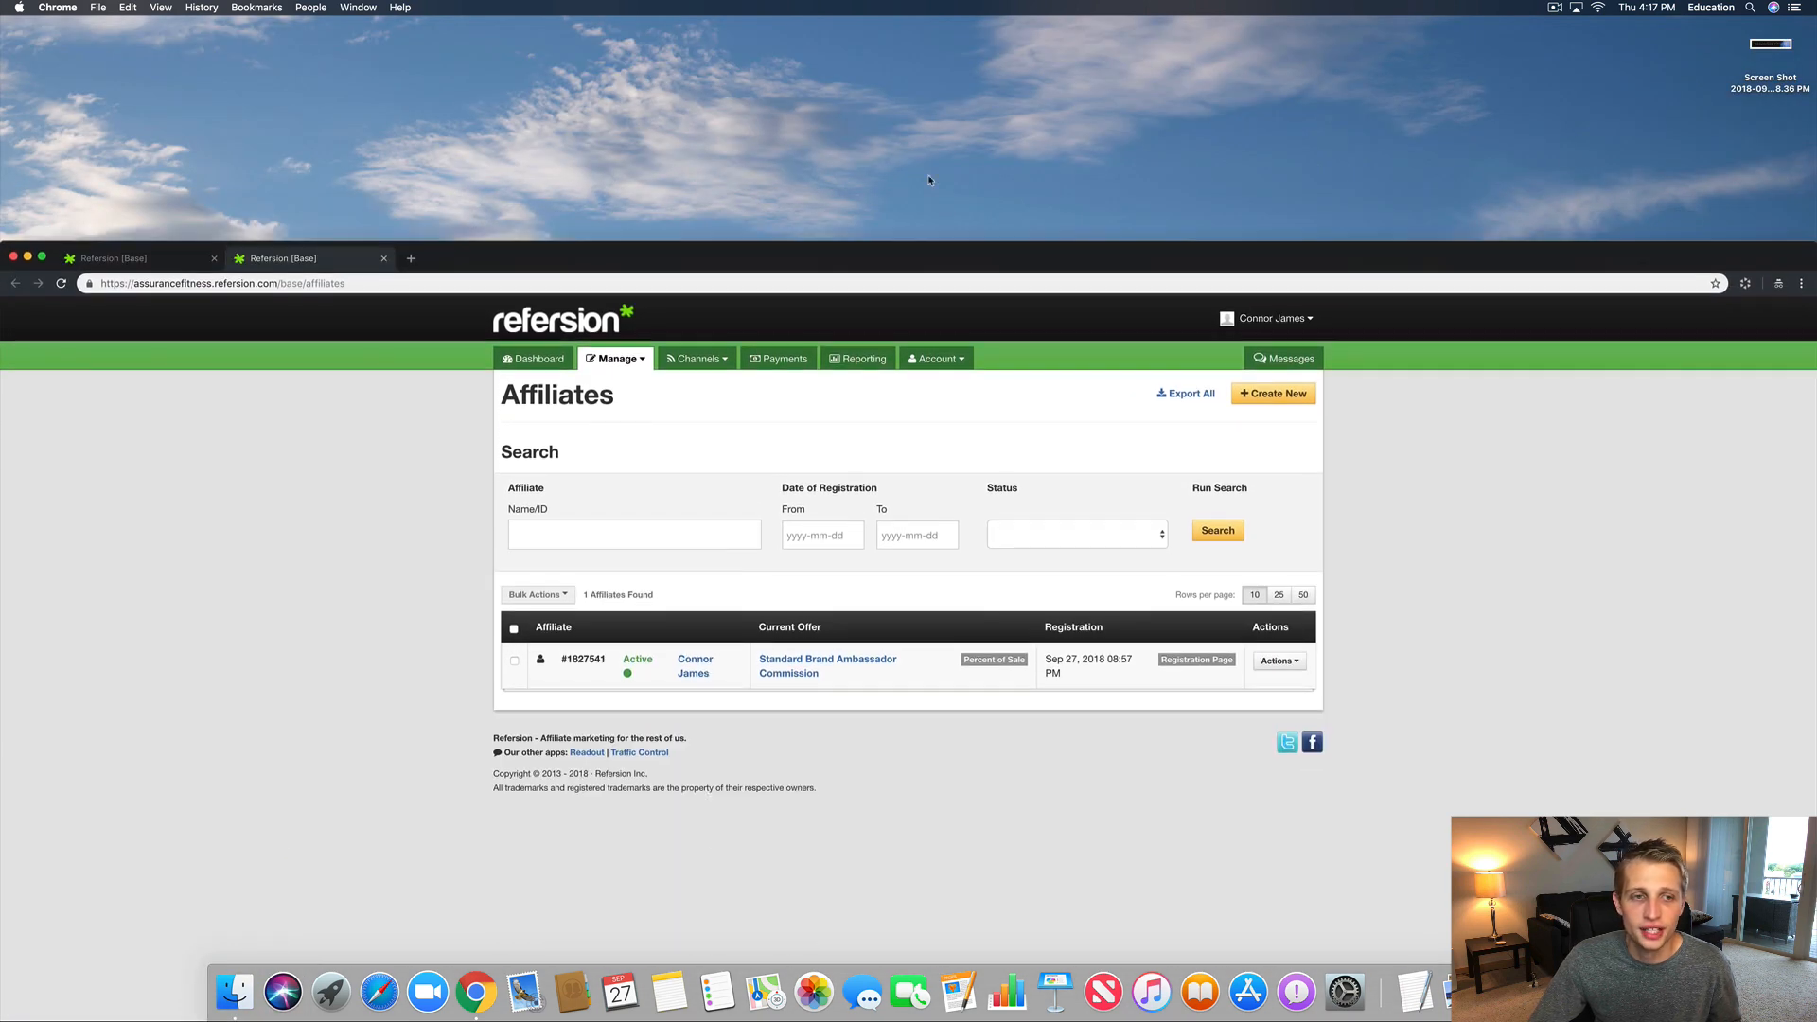
left_click_drag(929, 258, 897, 39)
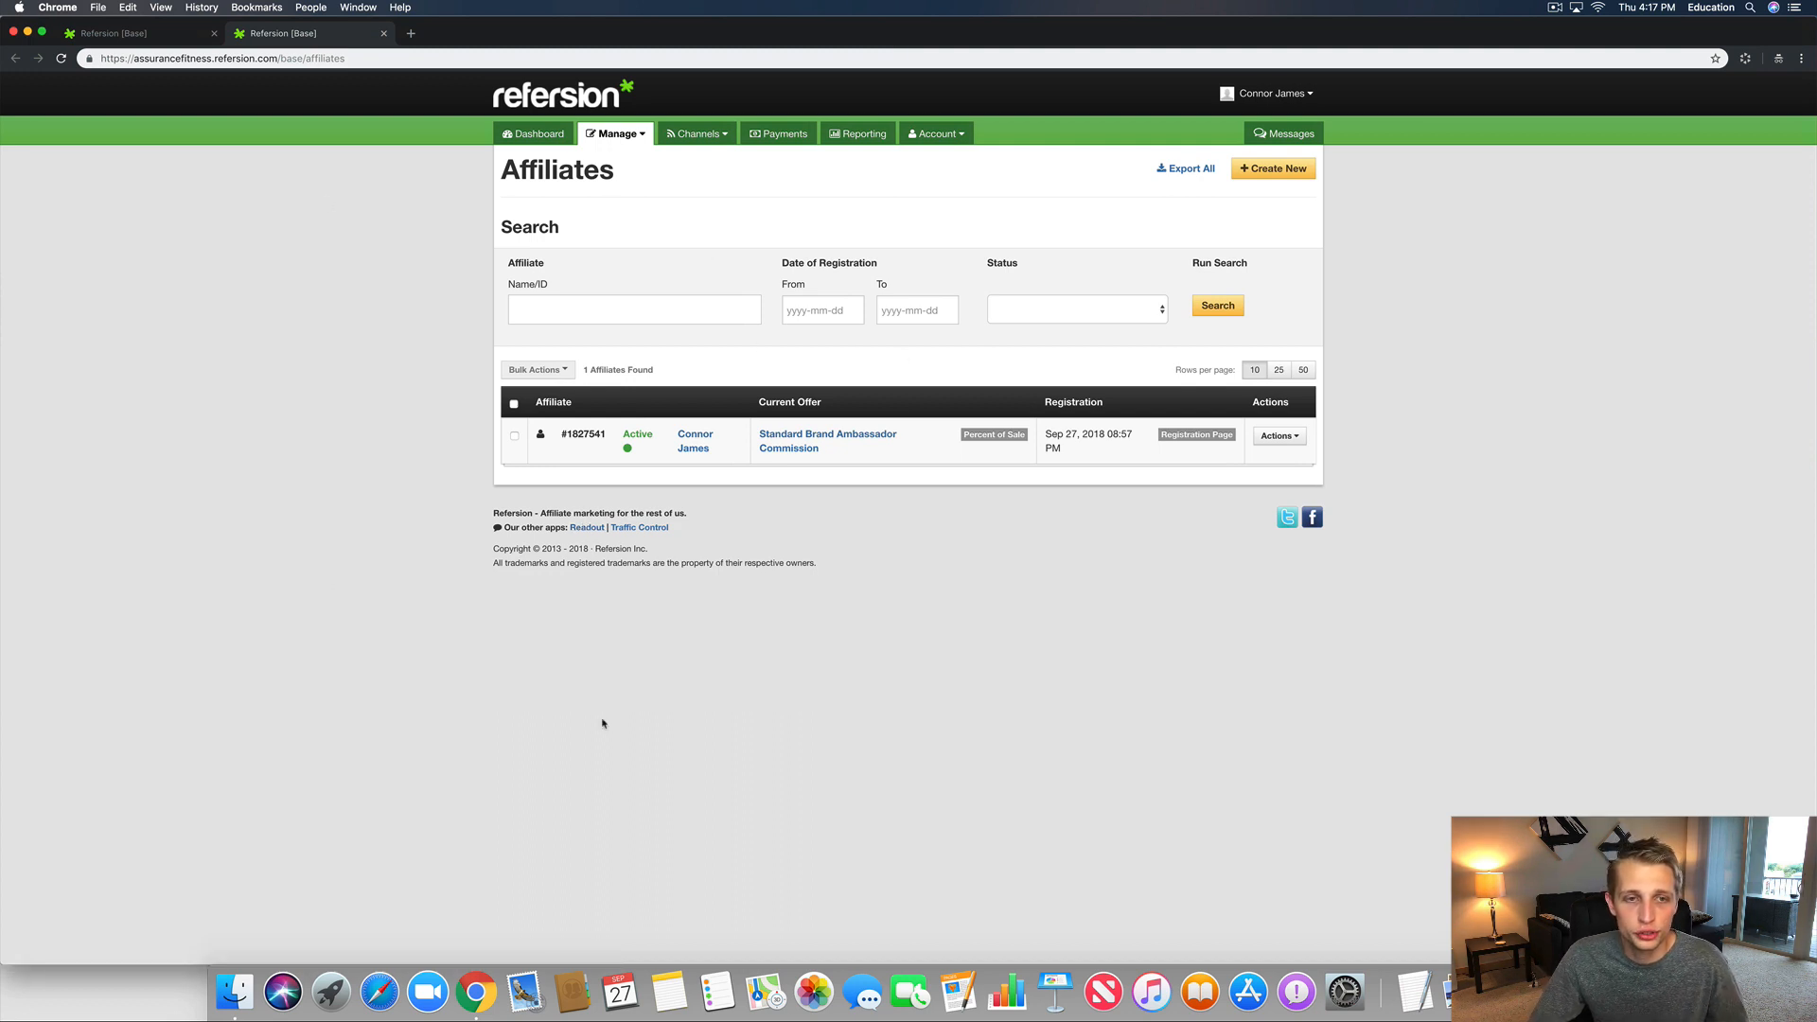
left_click(177, 39)
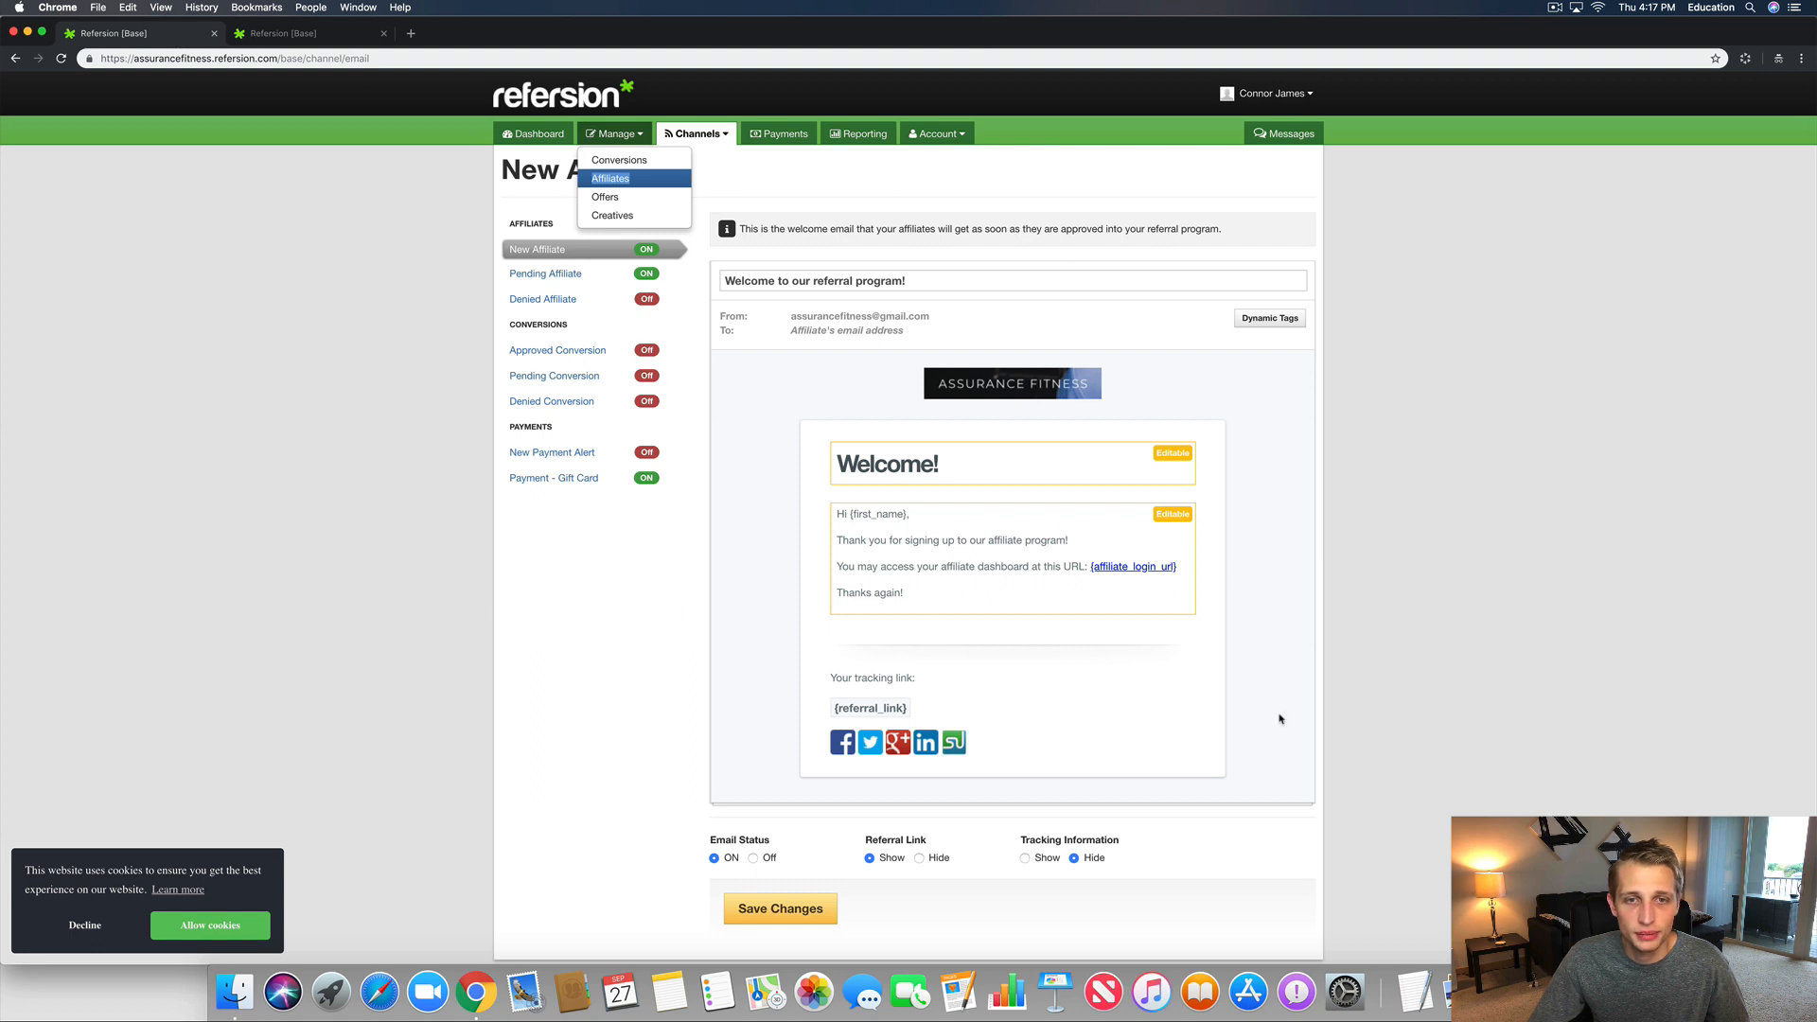
Step: Open the Pending Affiliate email template and read its Account in Review message
left_click(699, 345)
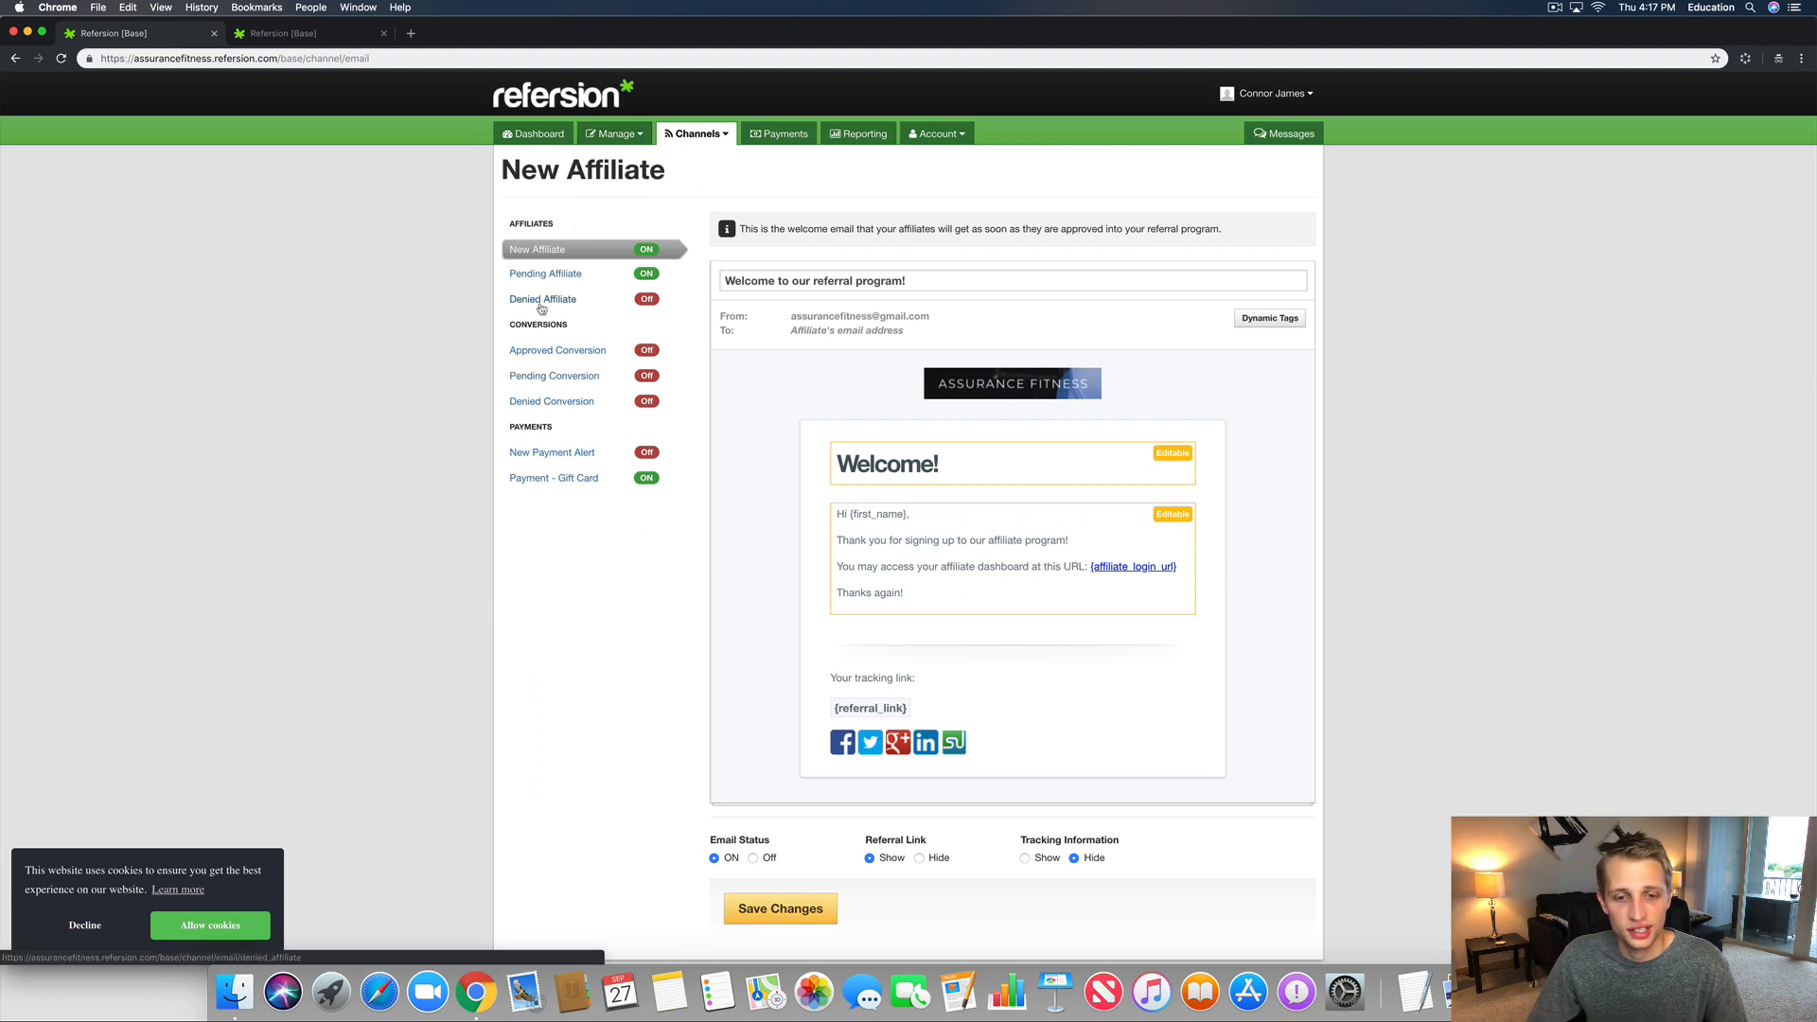
left_click(545, 274)
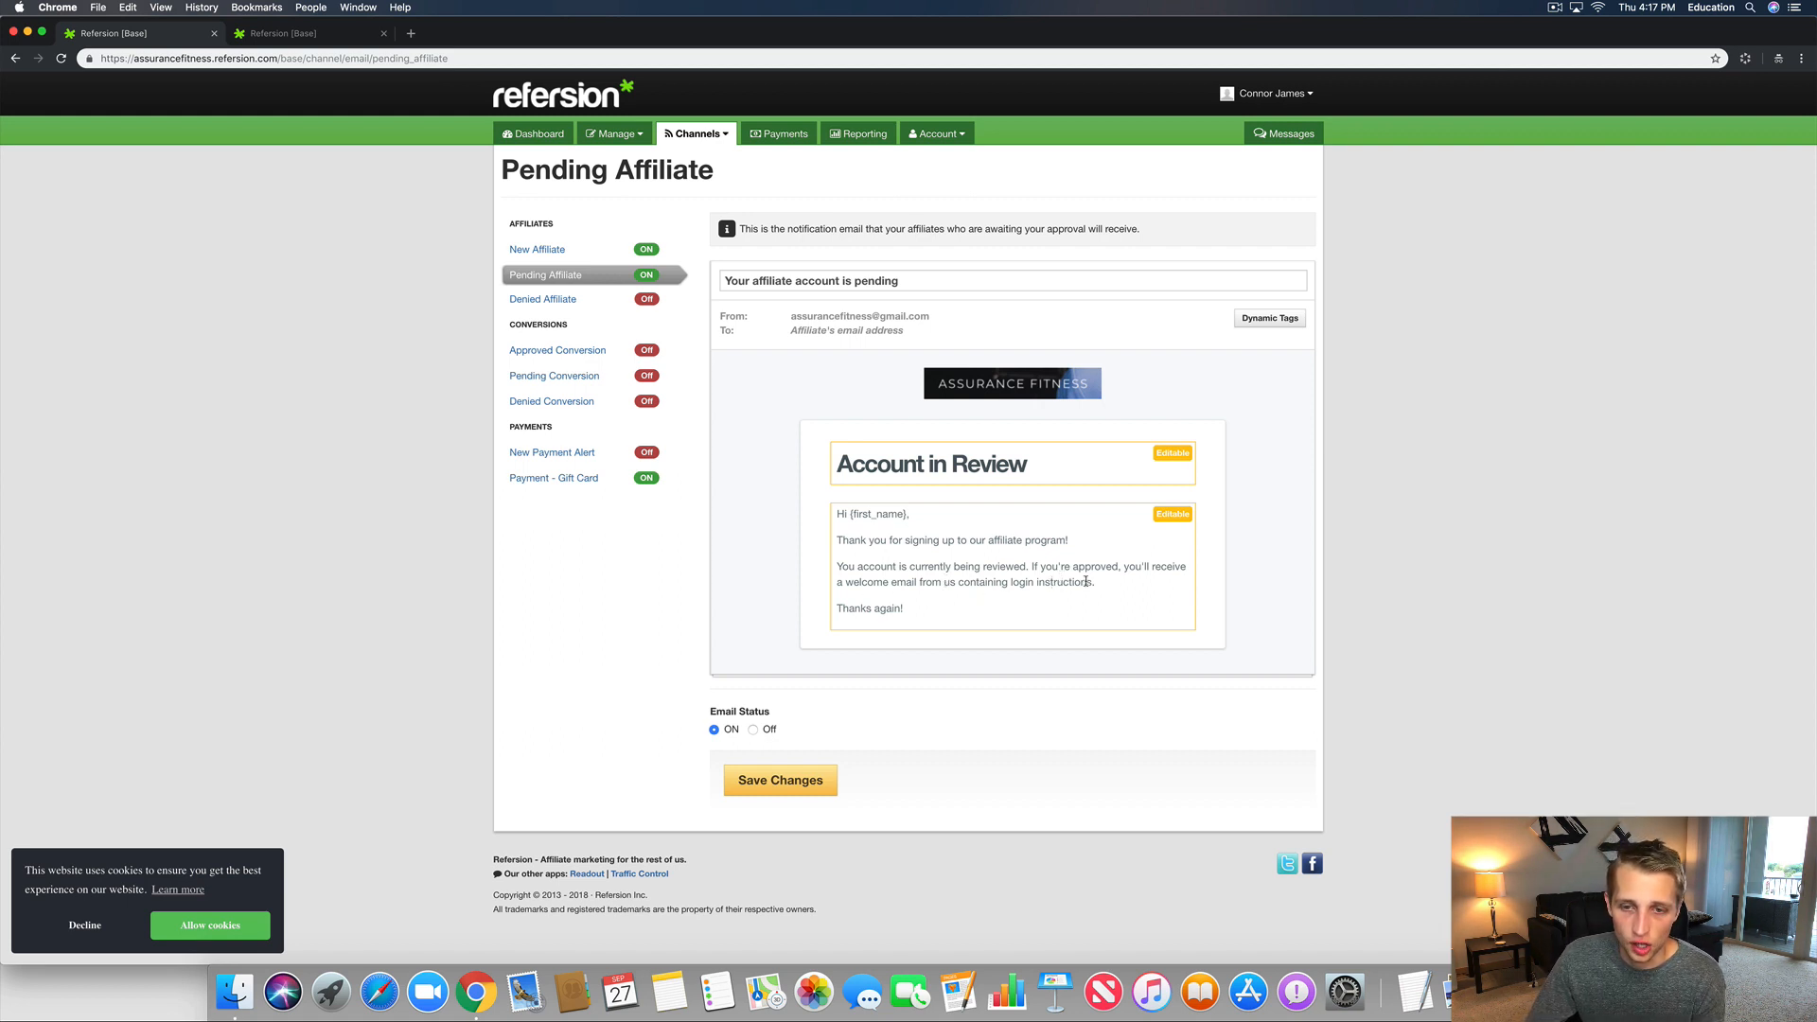
left_click_drag(1022, 616, 755, 406)
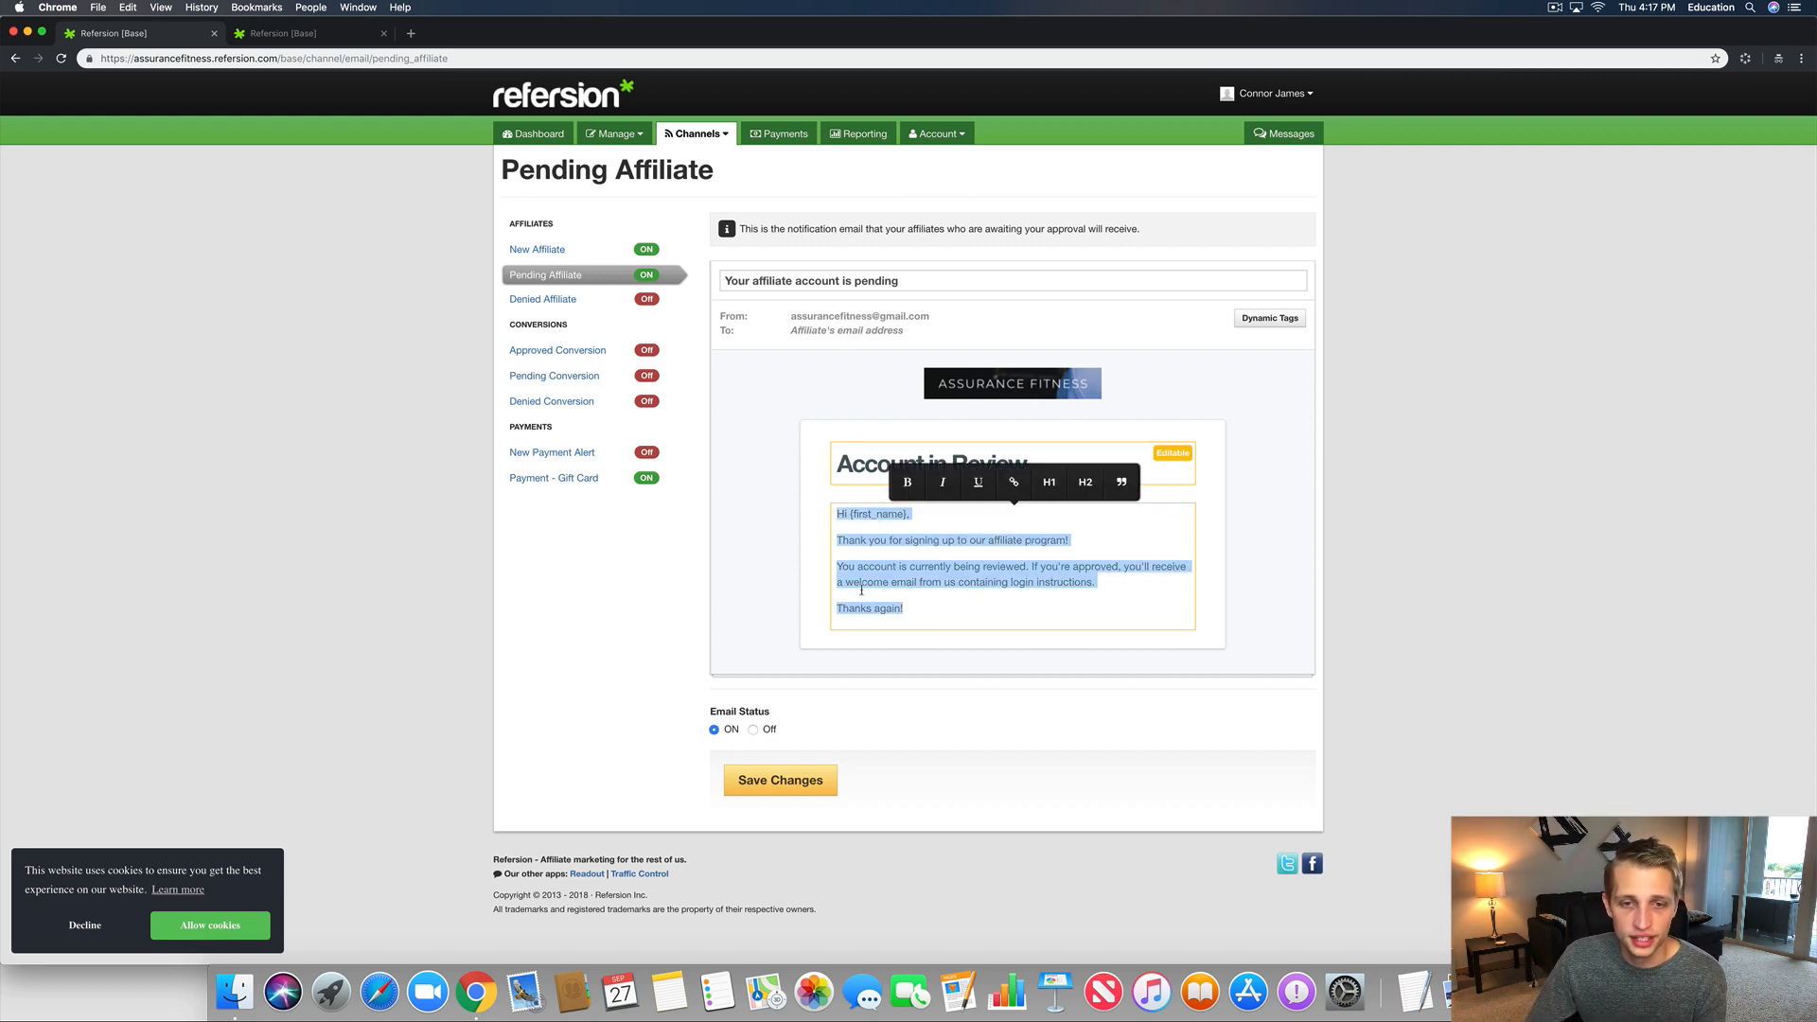
left_click(758, 556)
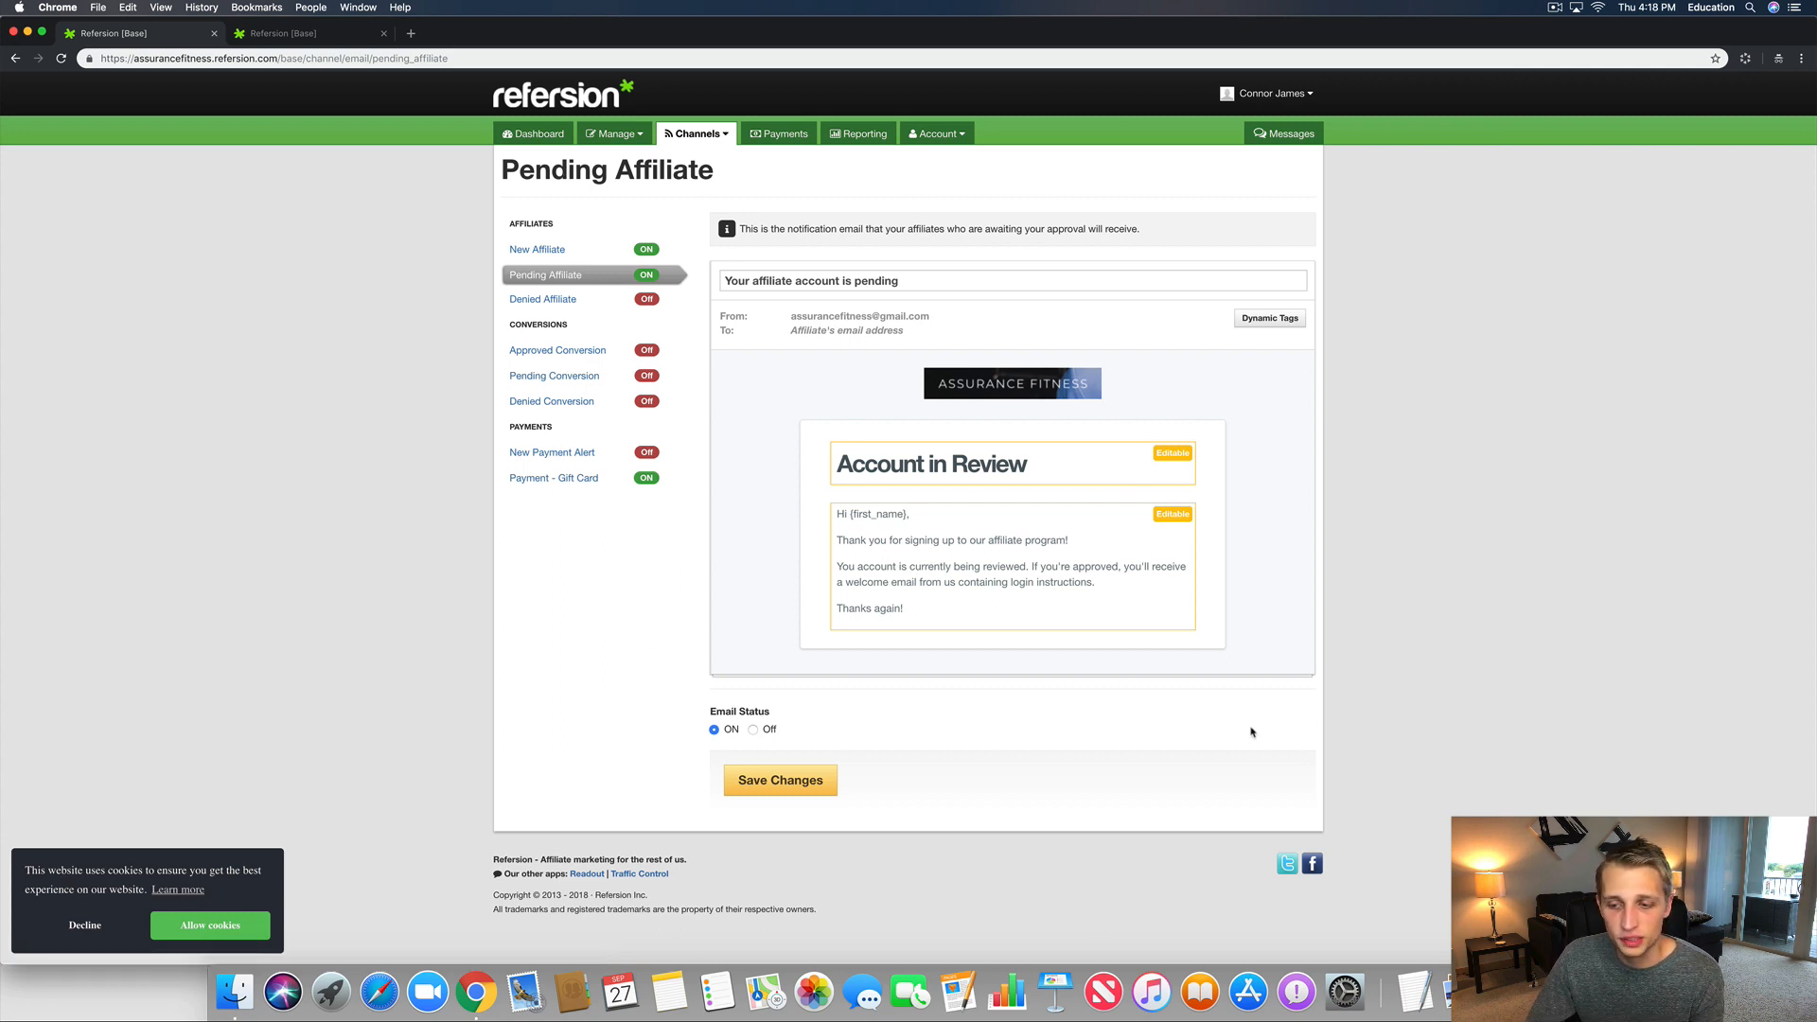
left_click(136, 1013)
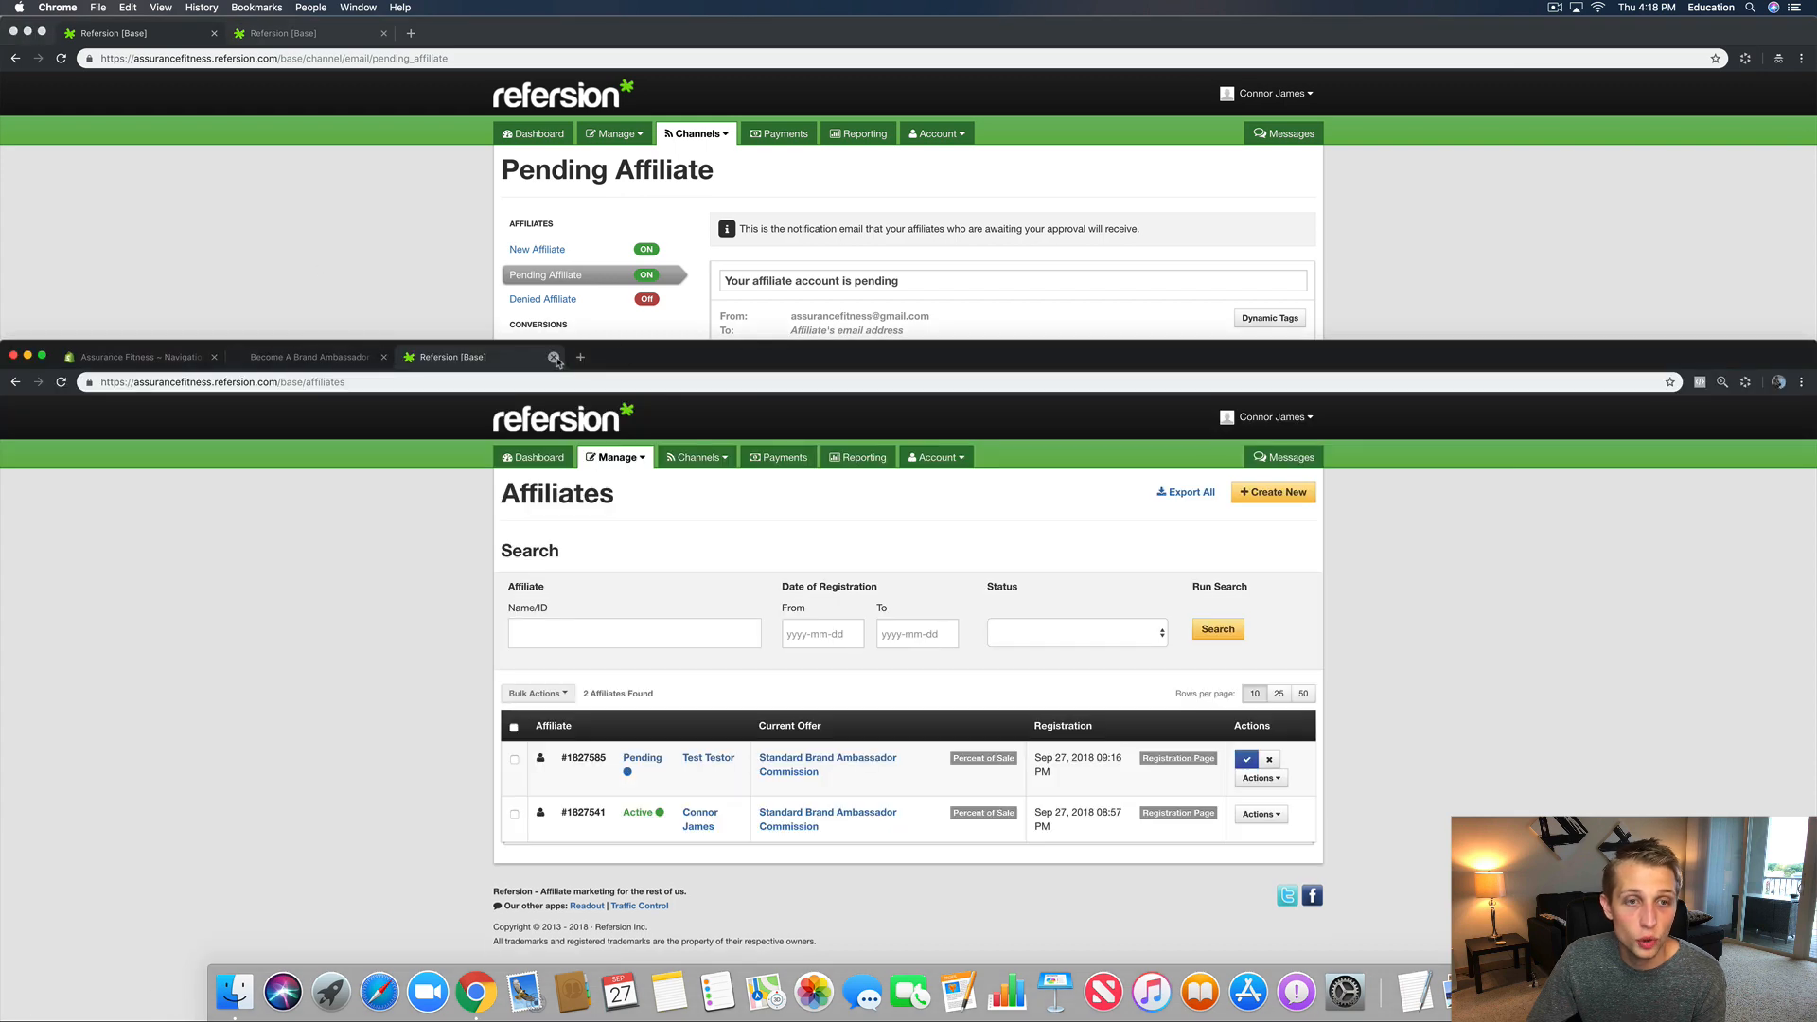
Step: In Shopify Discounts, create and save code SIGNUP20 for 20% off
left_click_drag(640, 337, 662, 15)
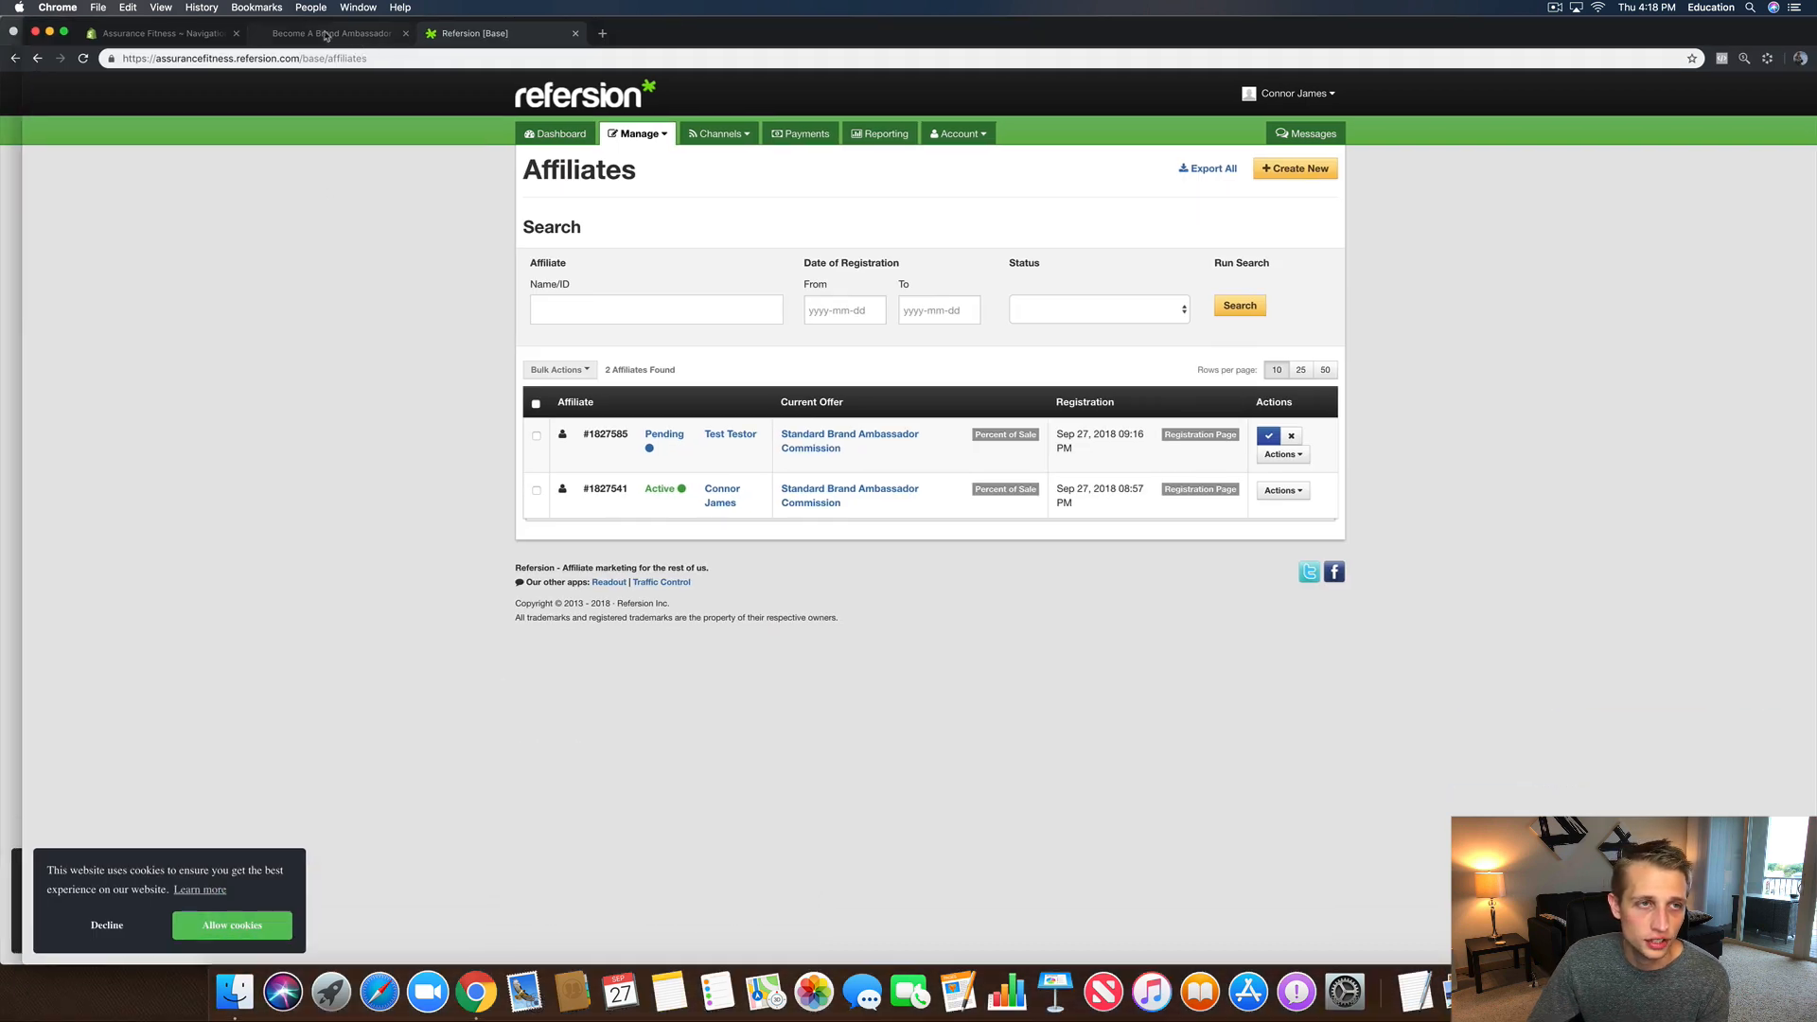
left_click(202, 40)
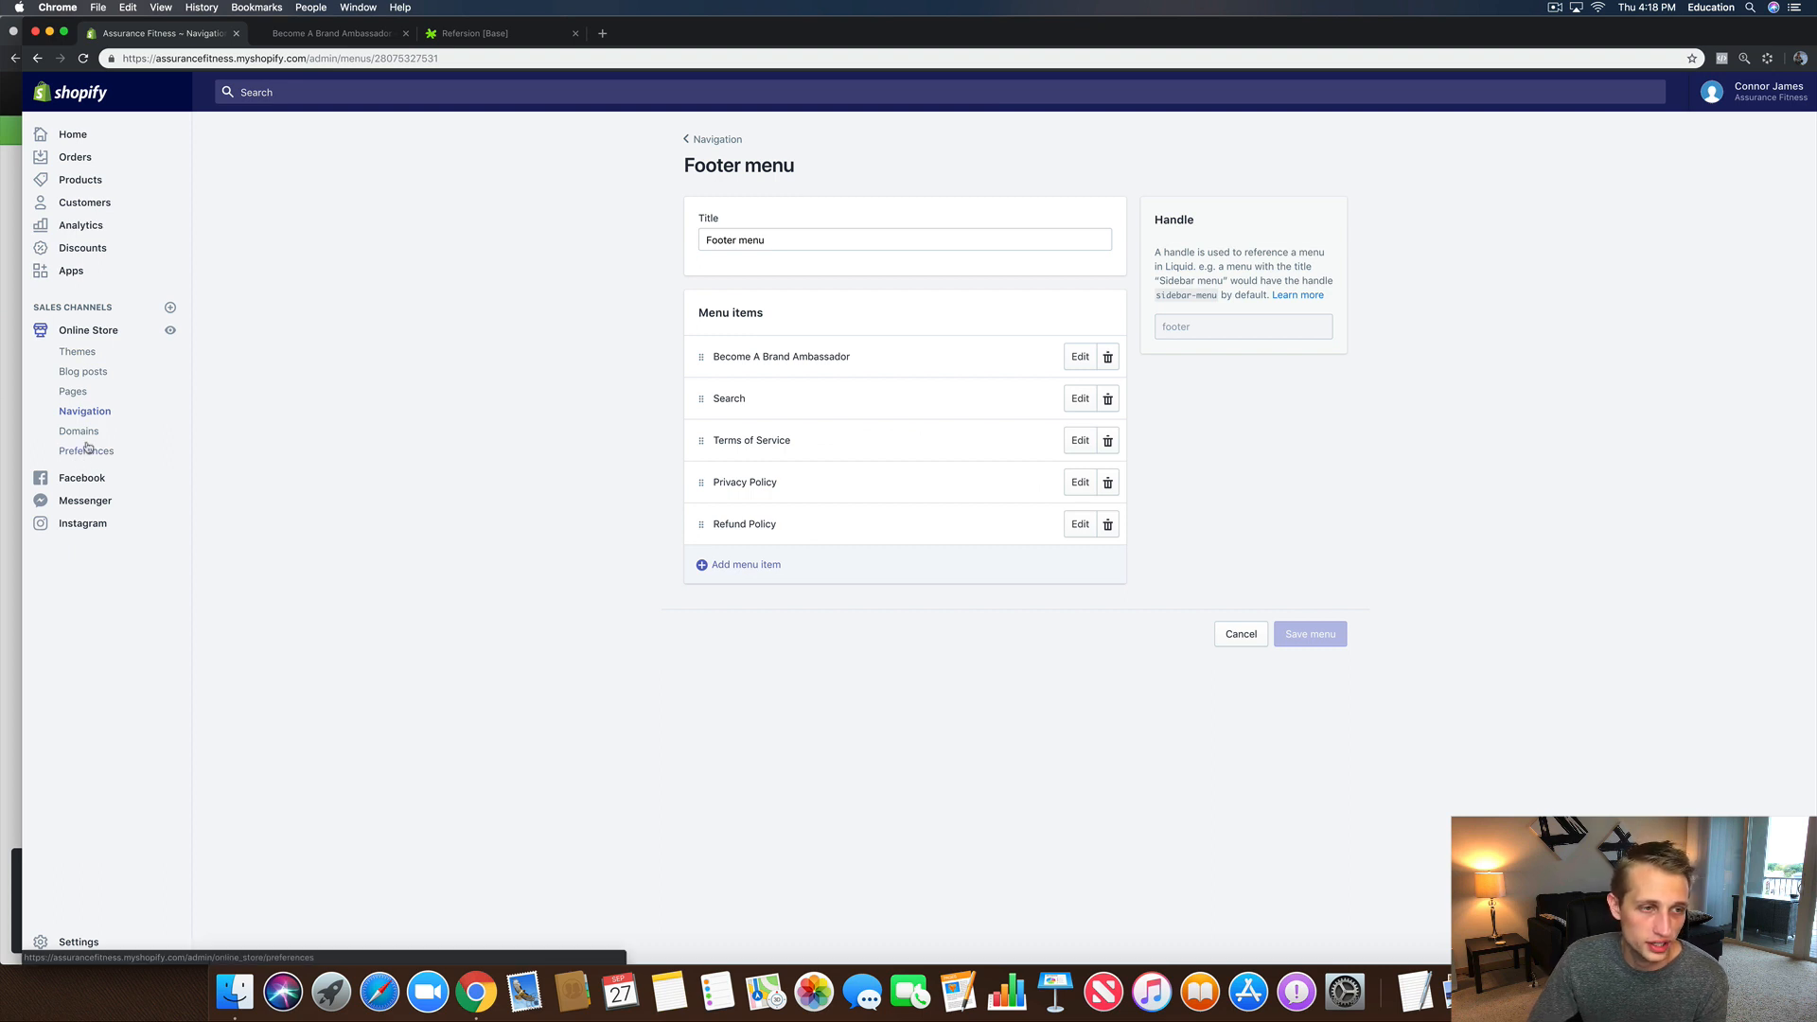
left_click(89, 245)
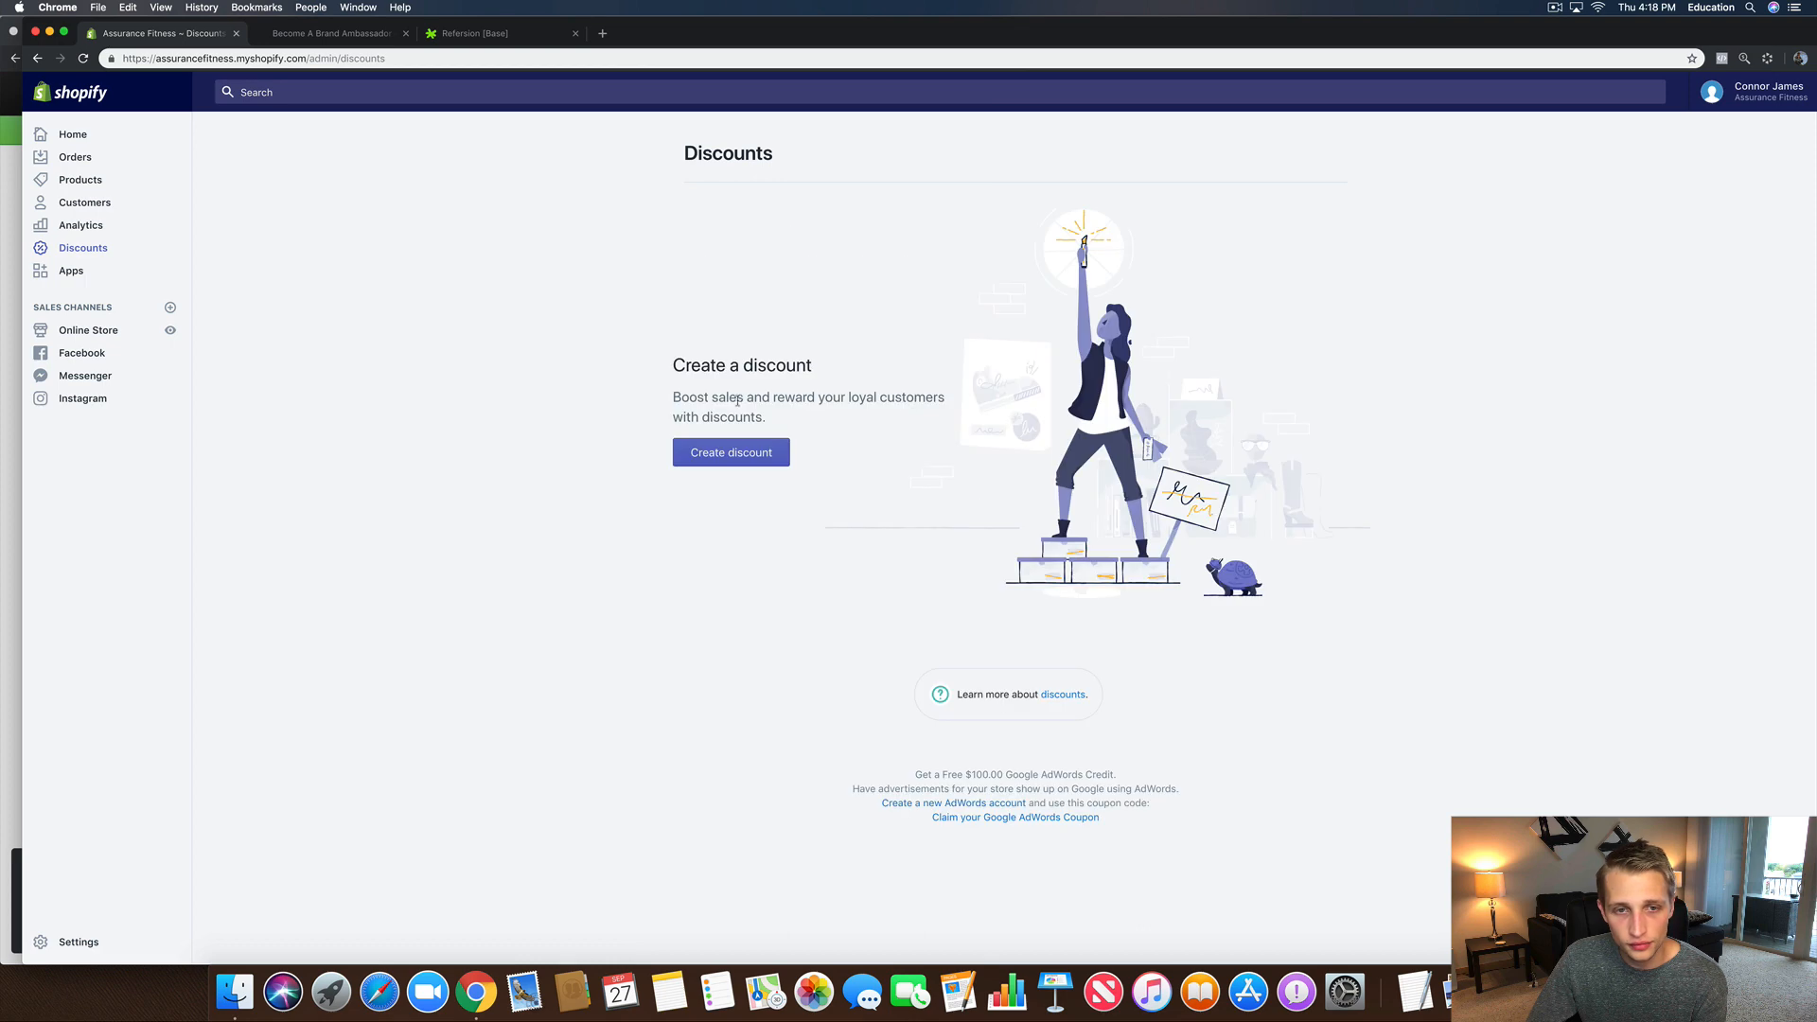
left_click(736, 452)
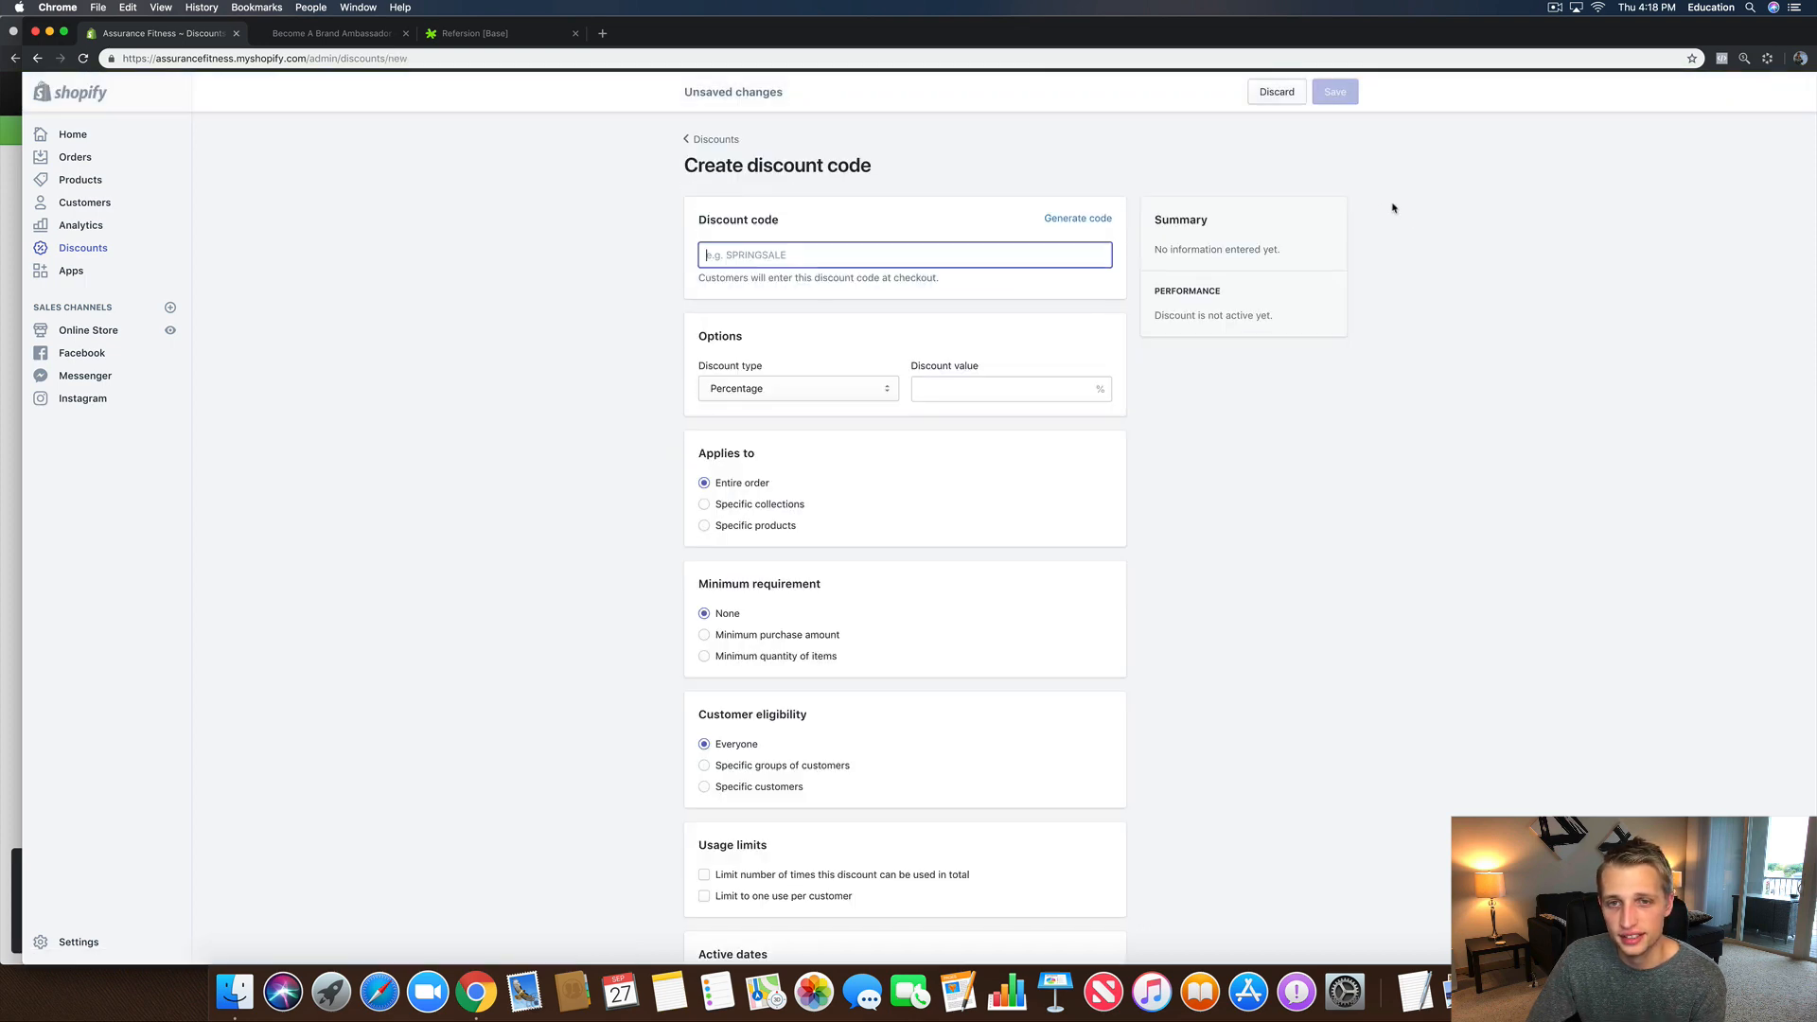
type("SIN")
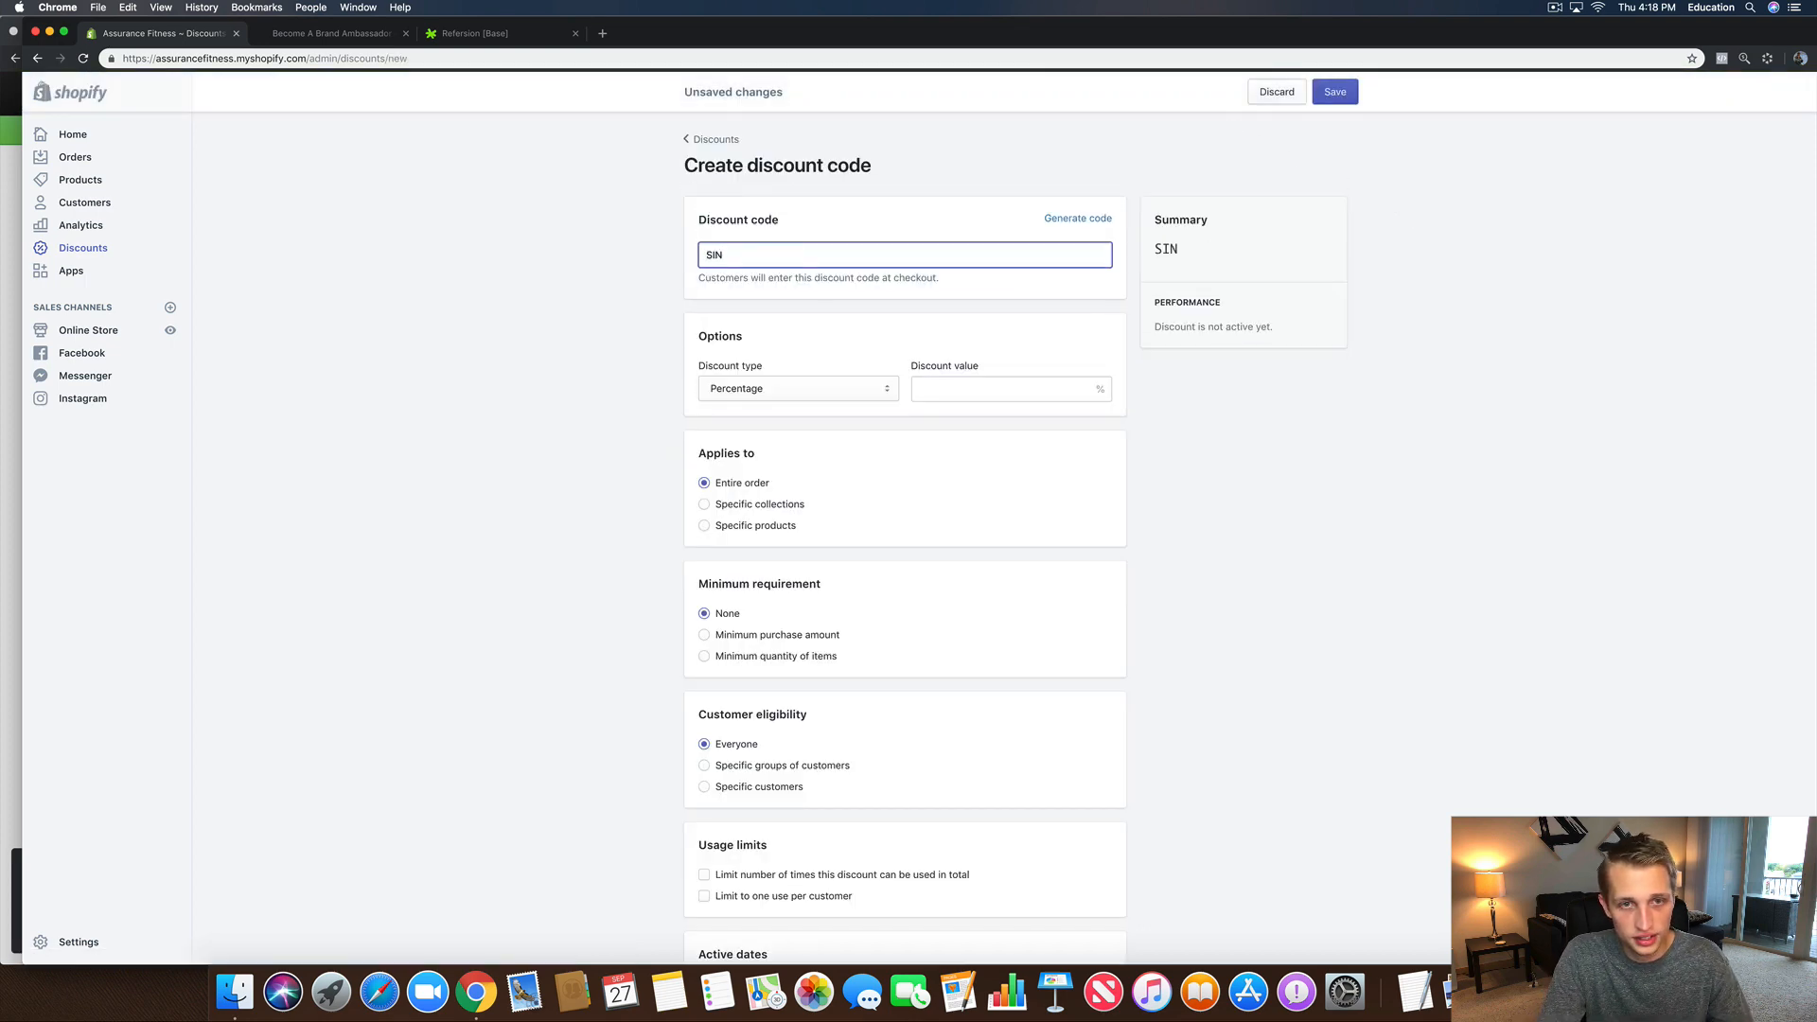
type("G")
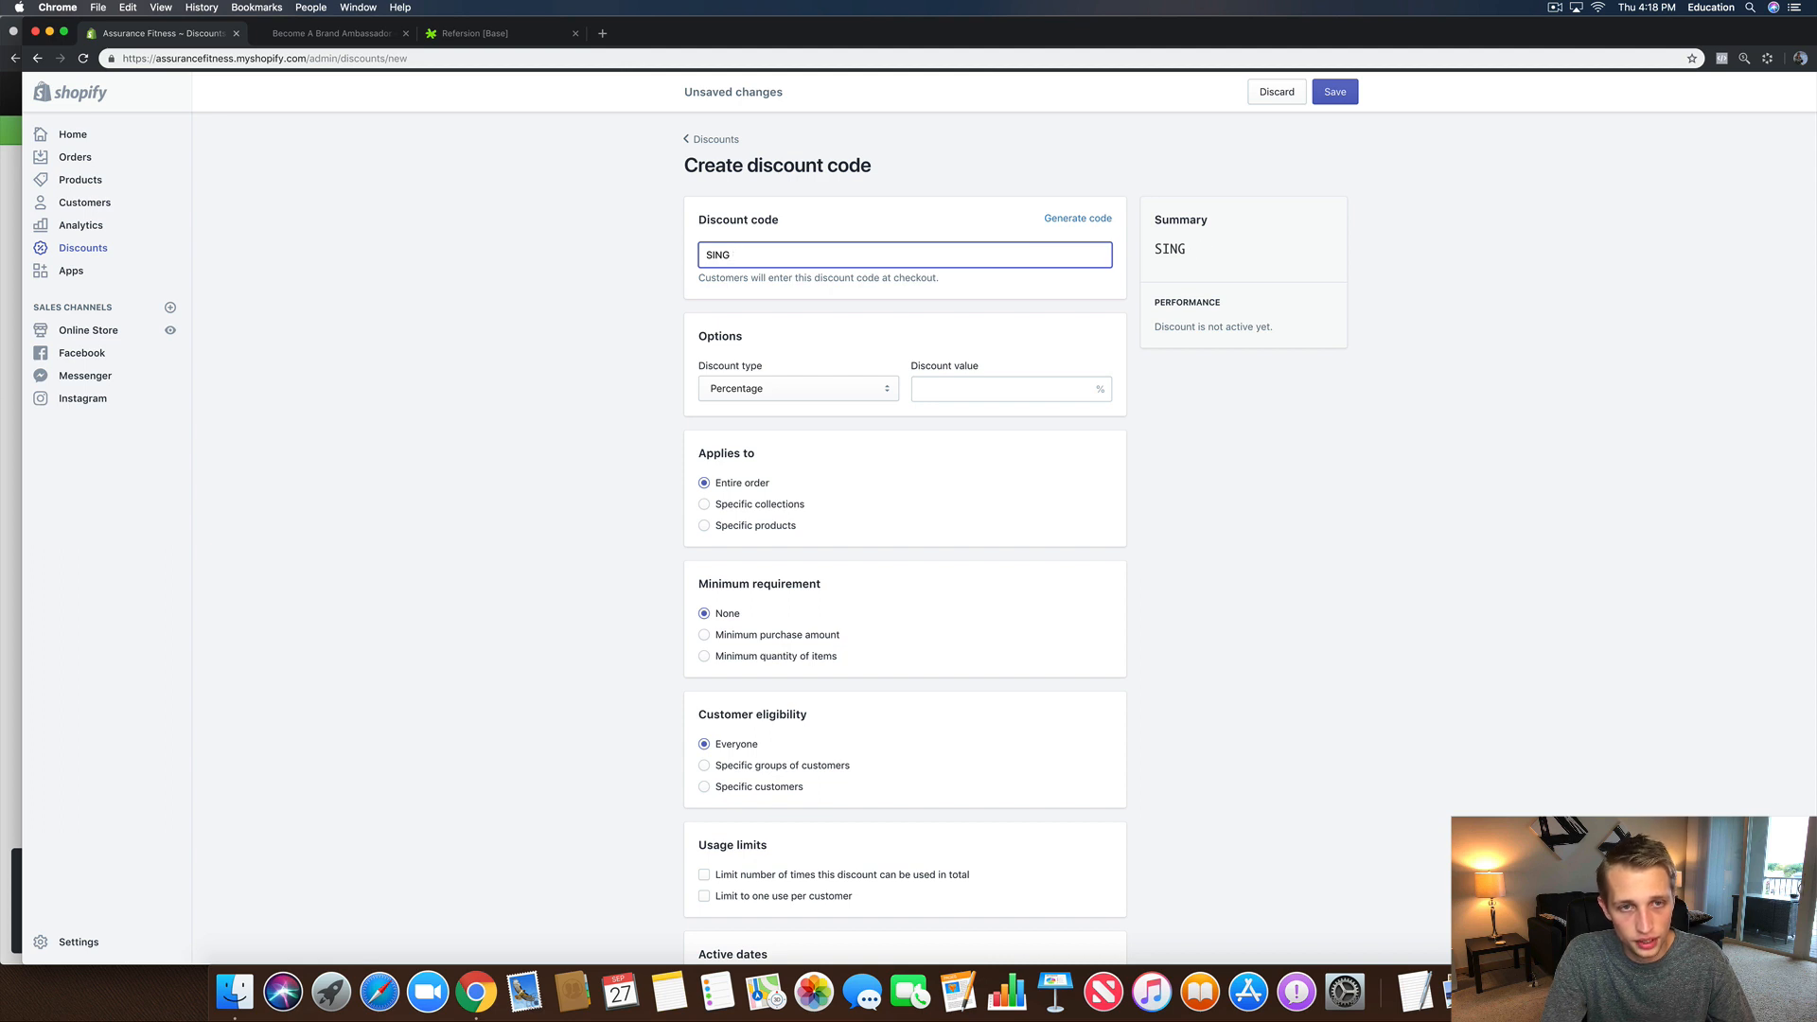
key("BackSpace")
key("BackSpace")
type("GNU")
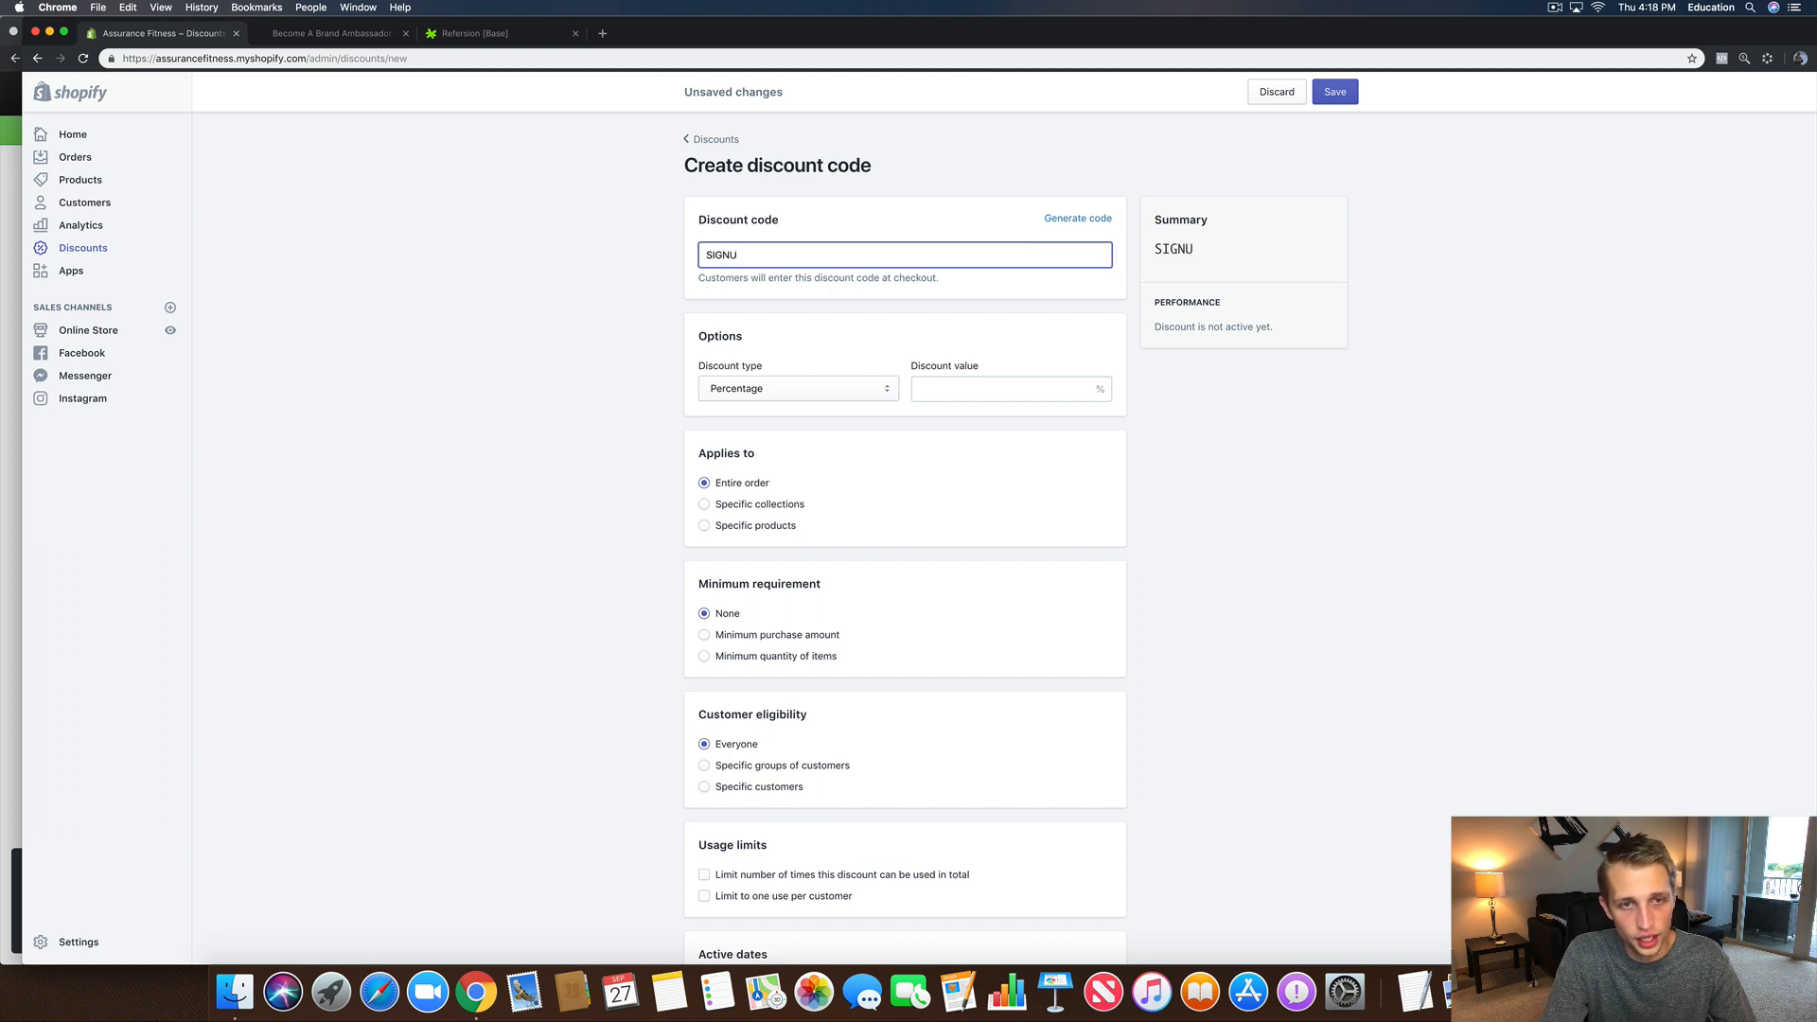
type("P20")
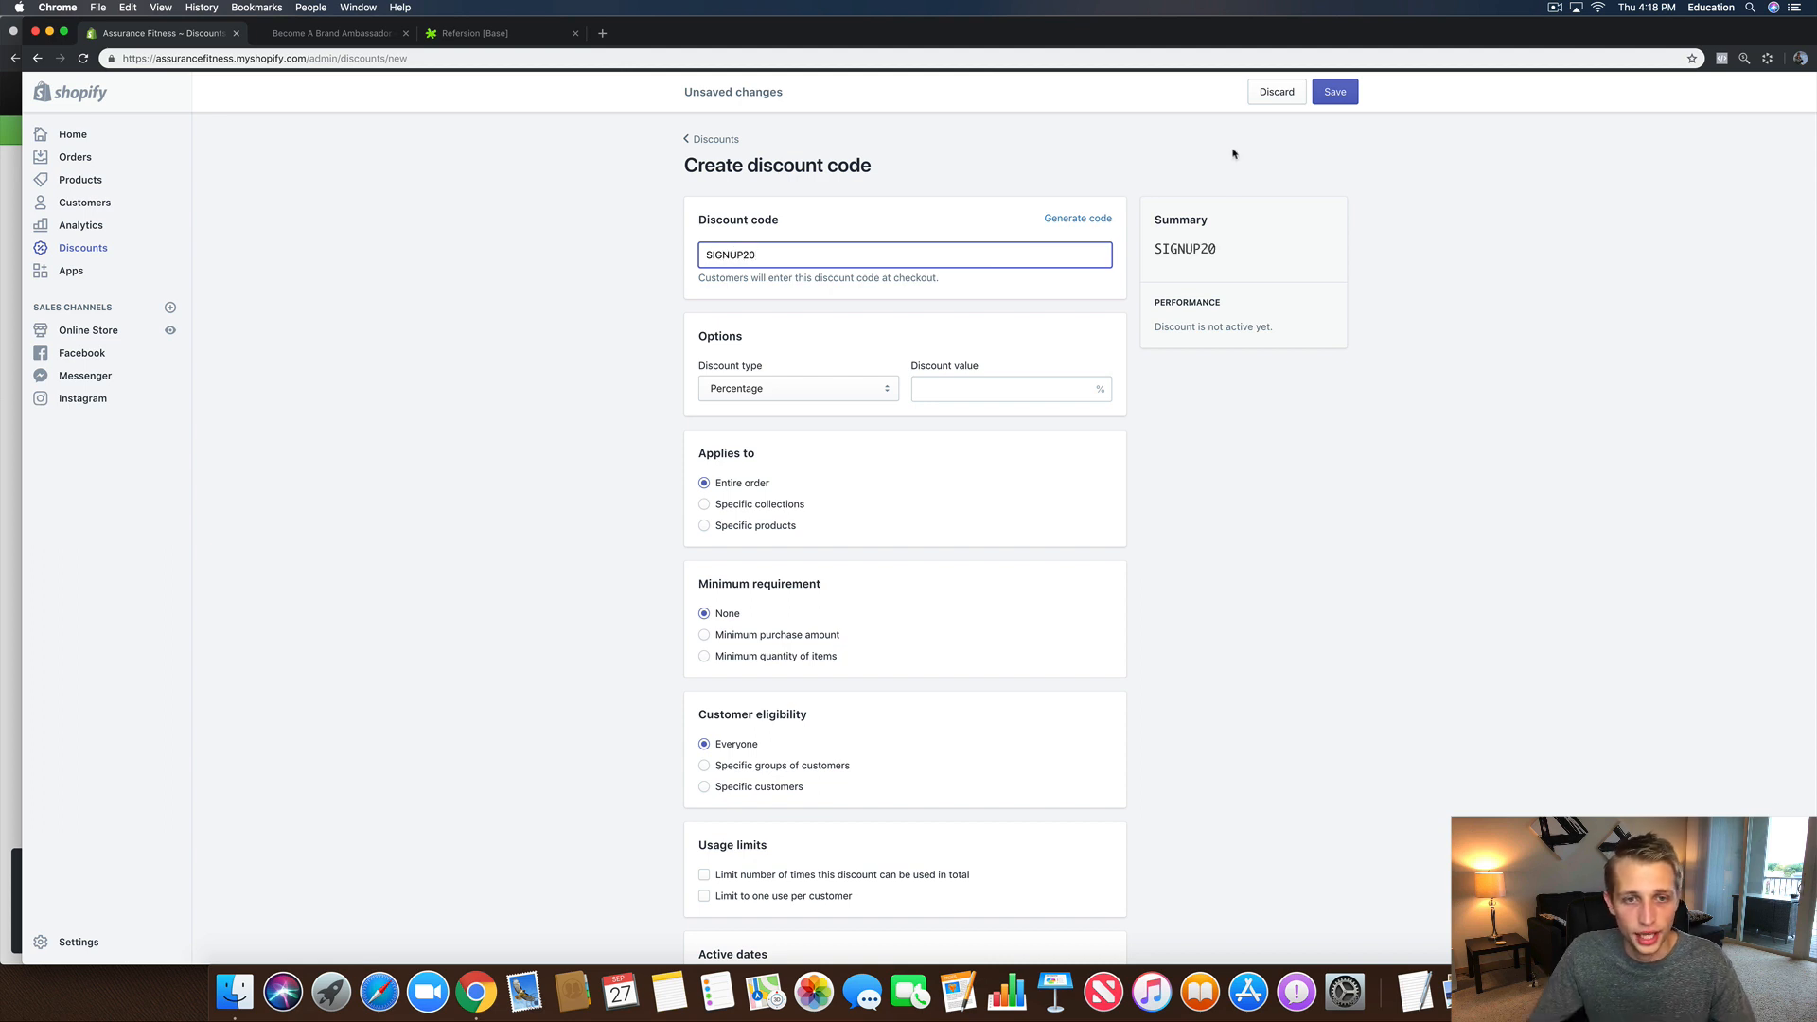
left_click(934, 392)
type("20")
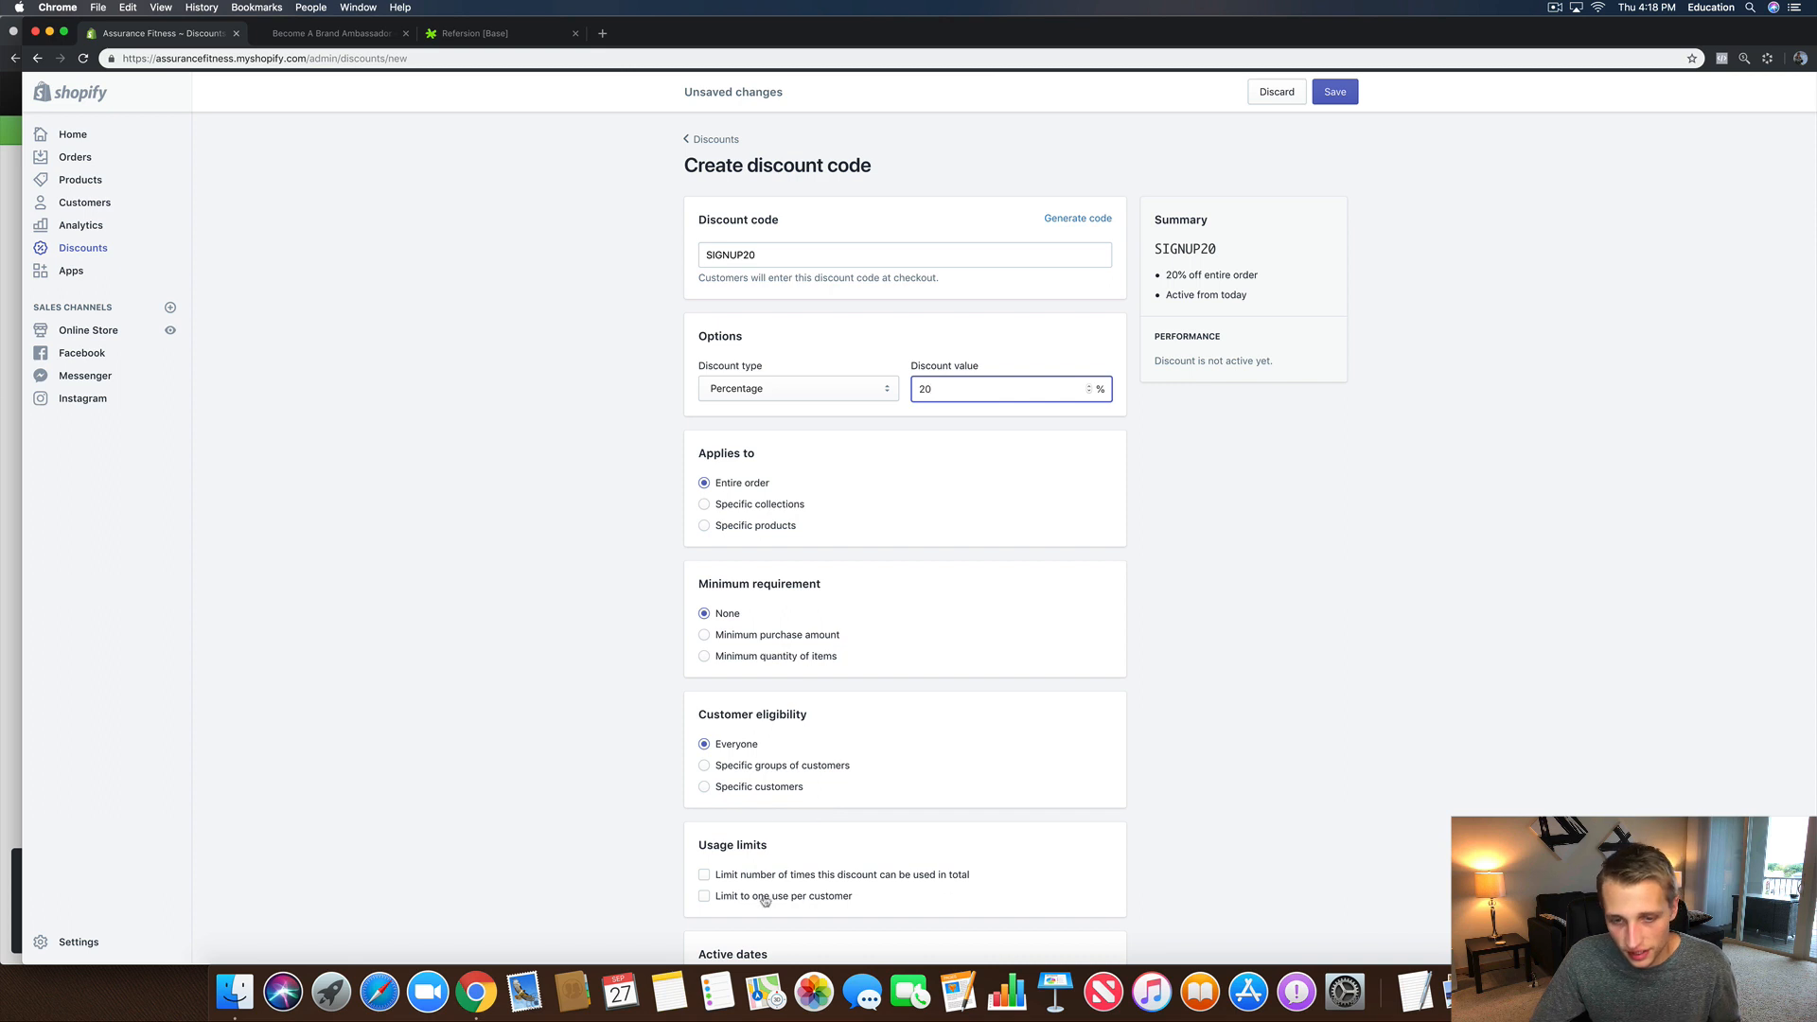
left_click(1327, 92)
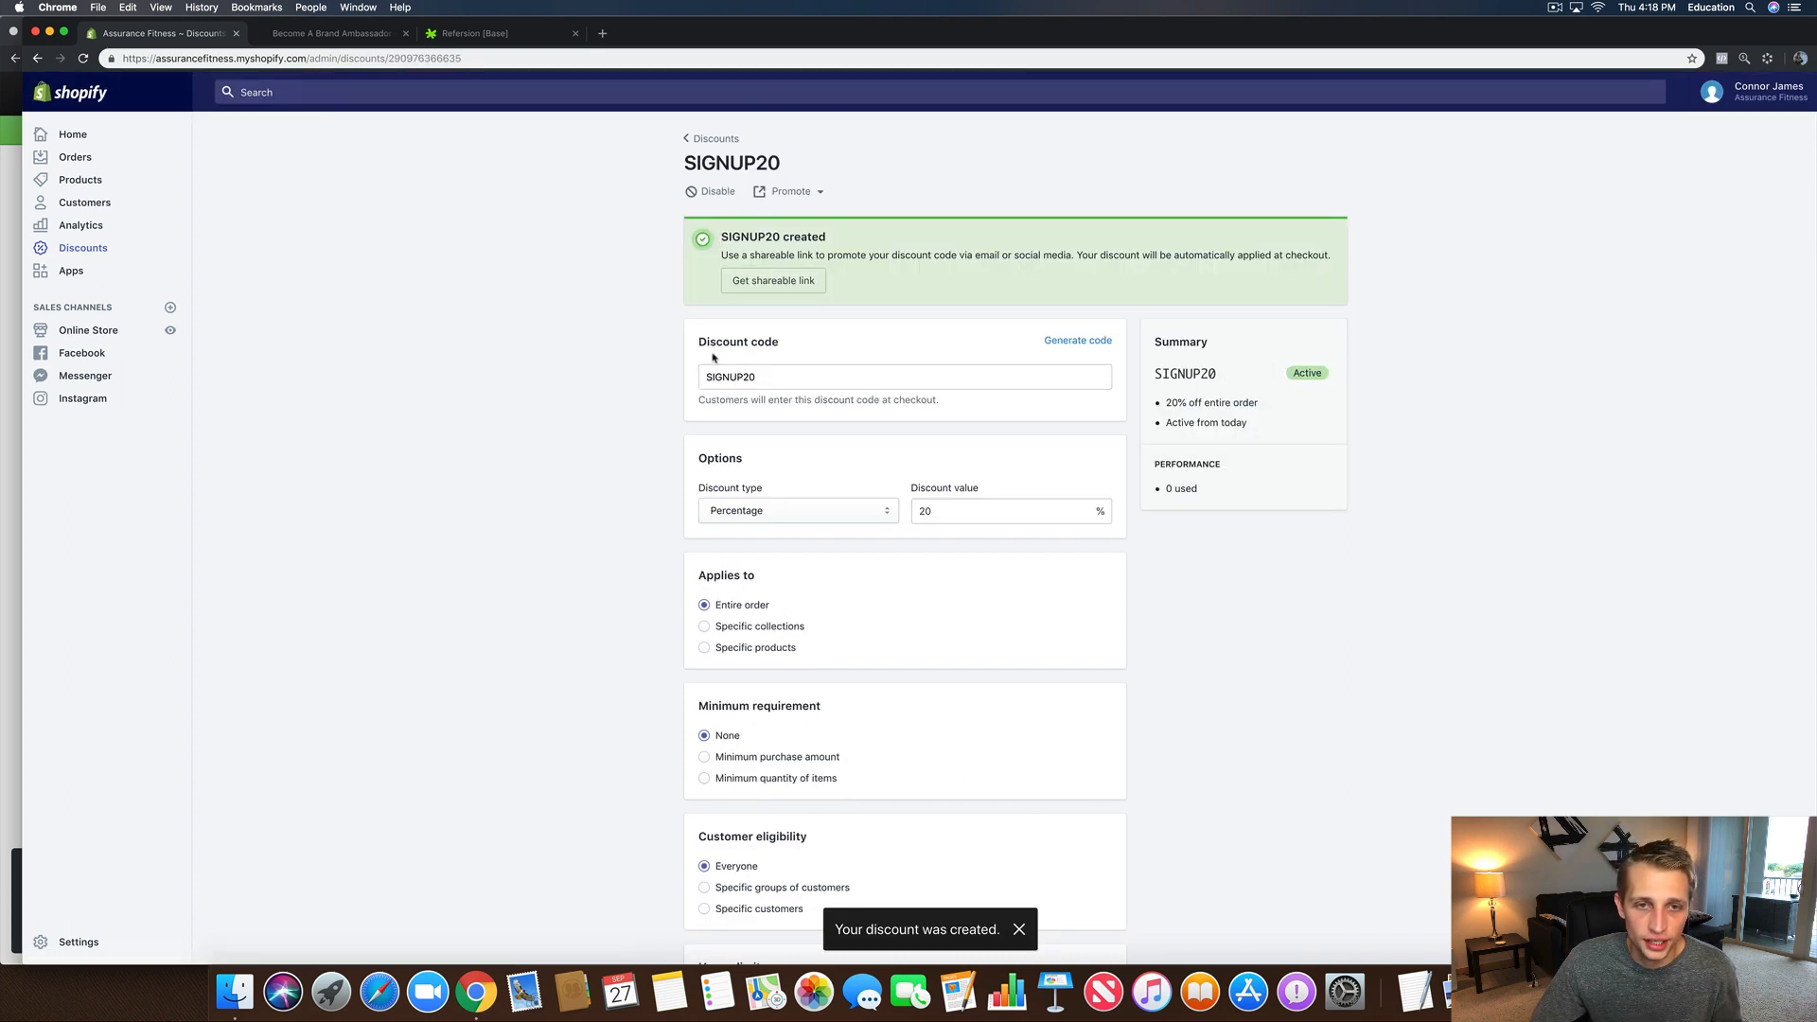
Step: Copy the SIGNUP20 discount's shareable link
left_click(773, 281)
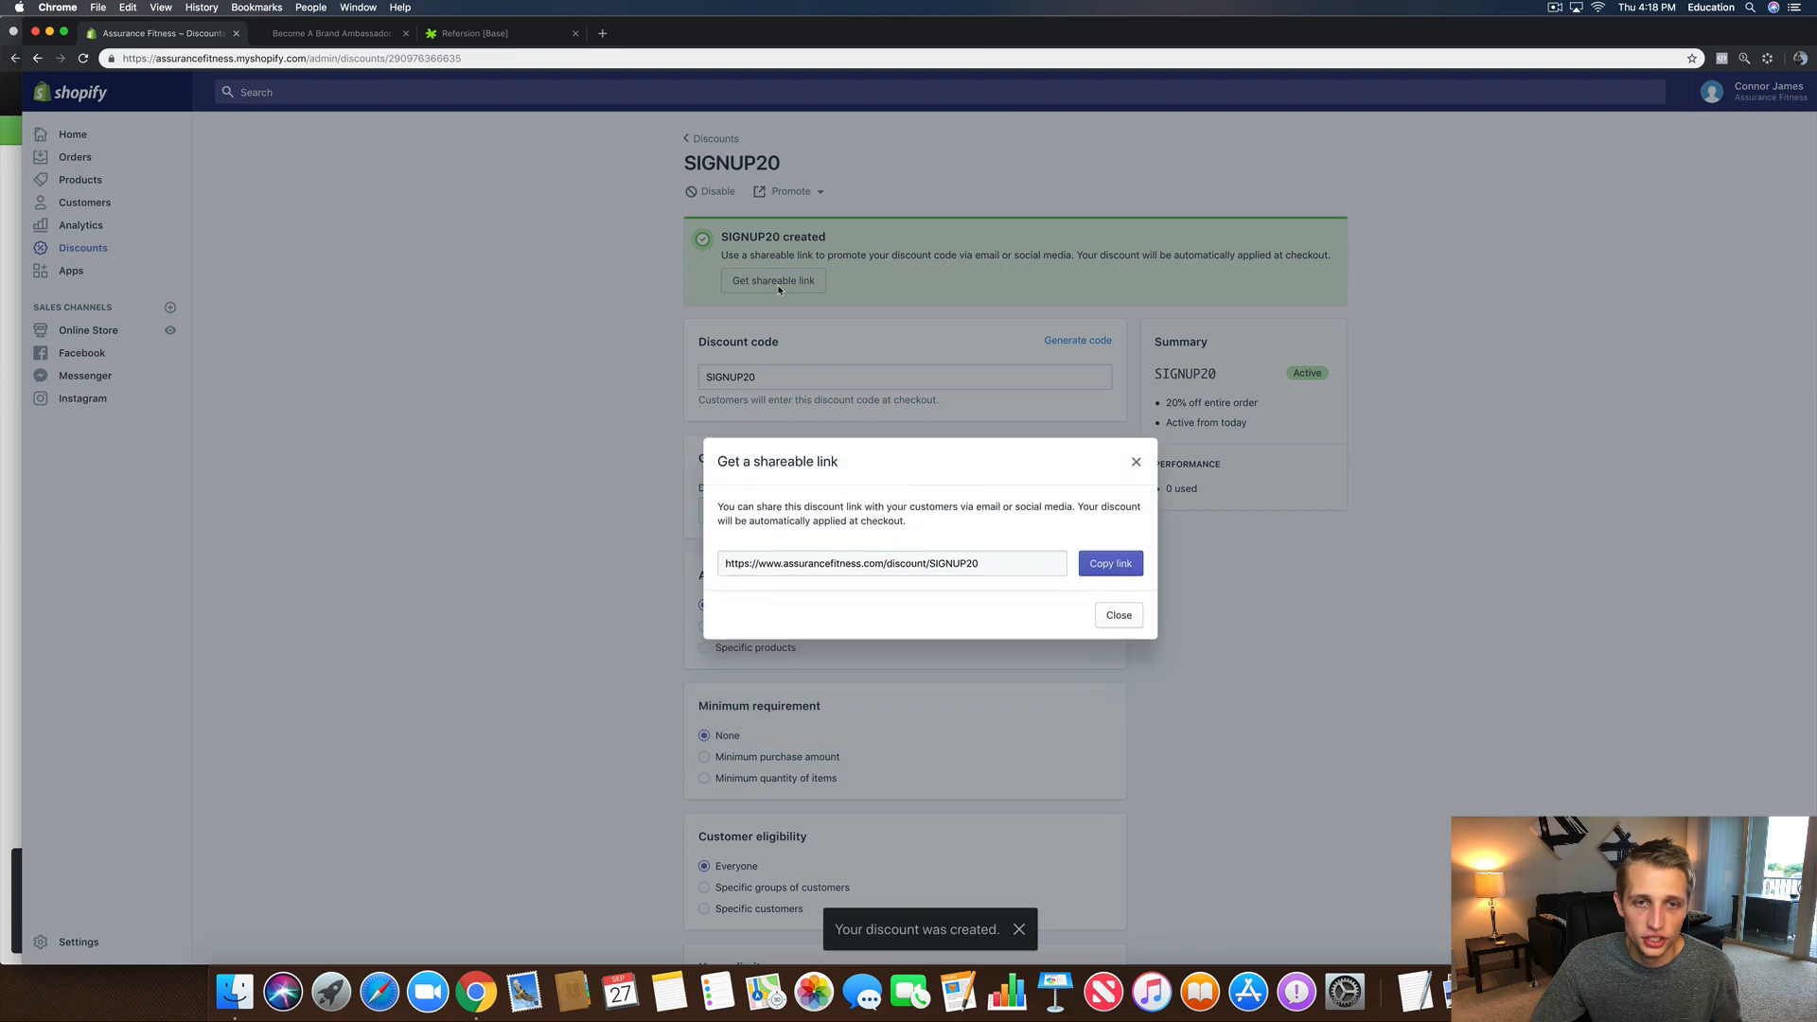
left_click(1087, 564)
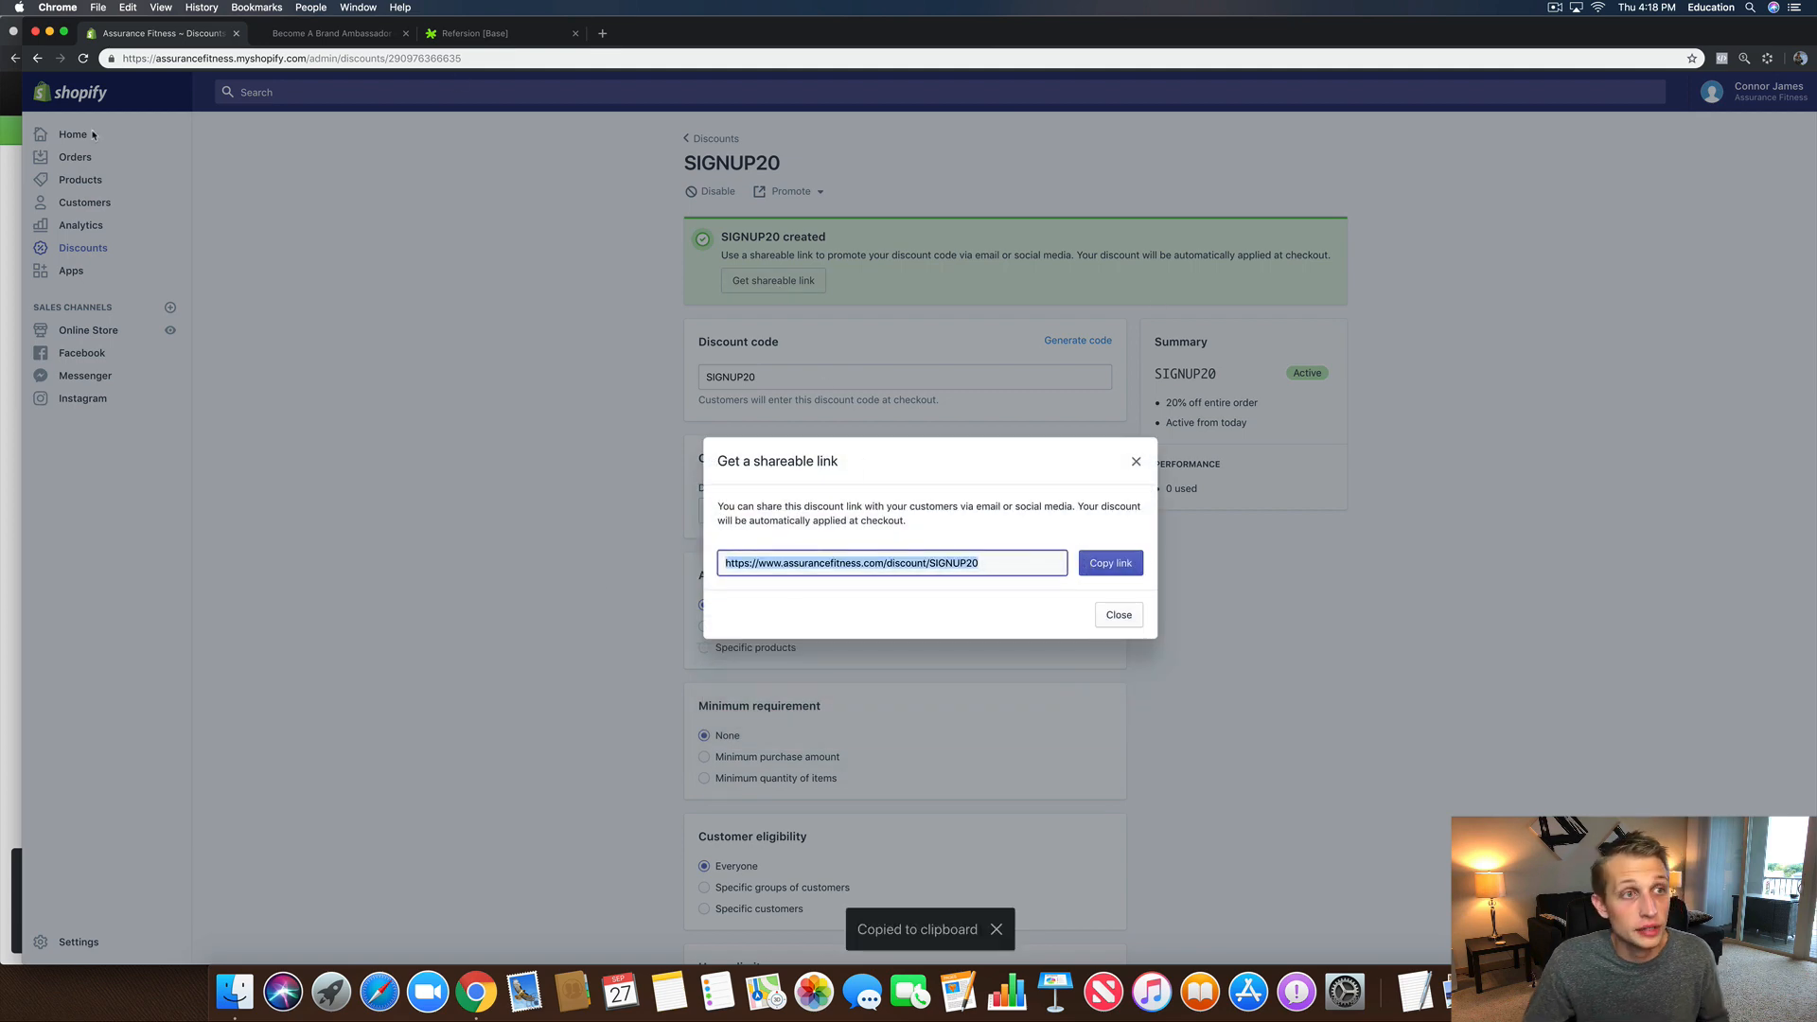
left_click(4, 180)
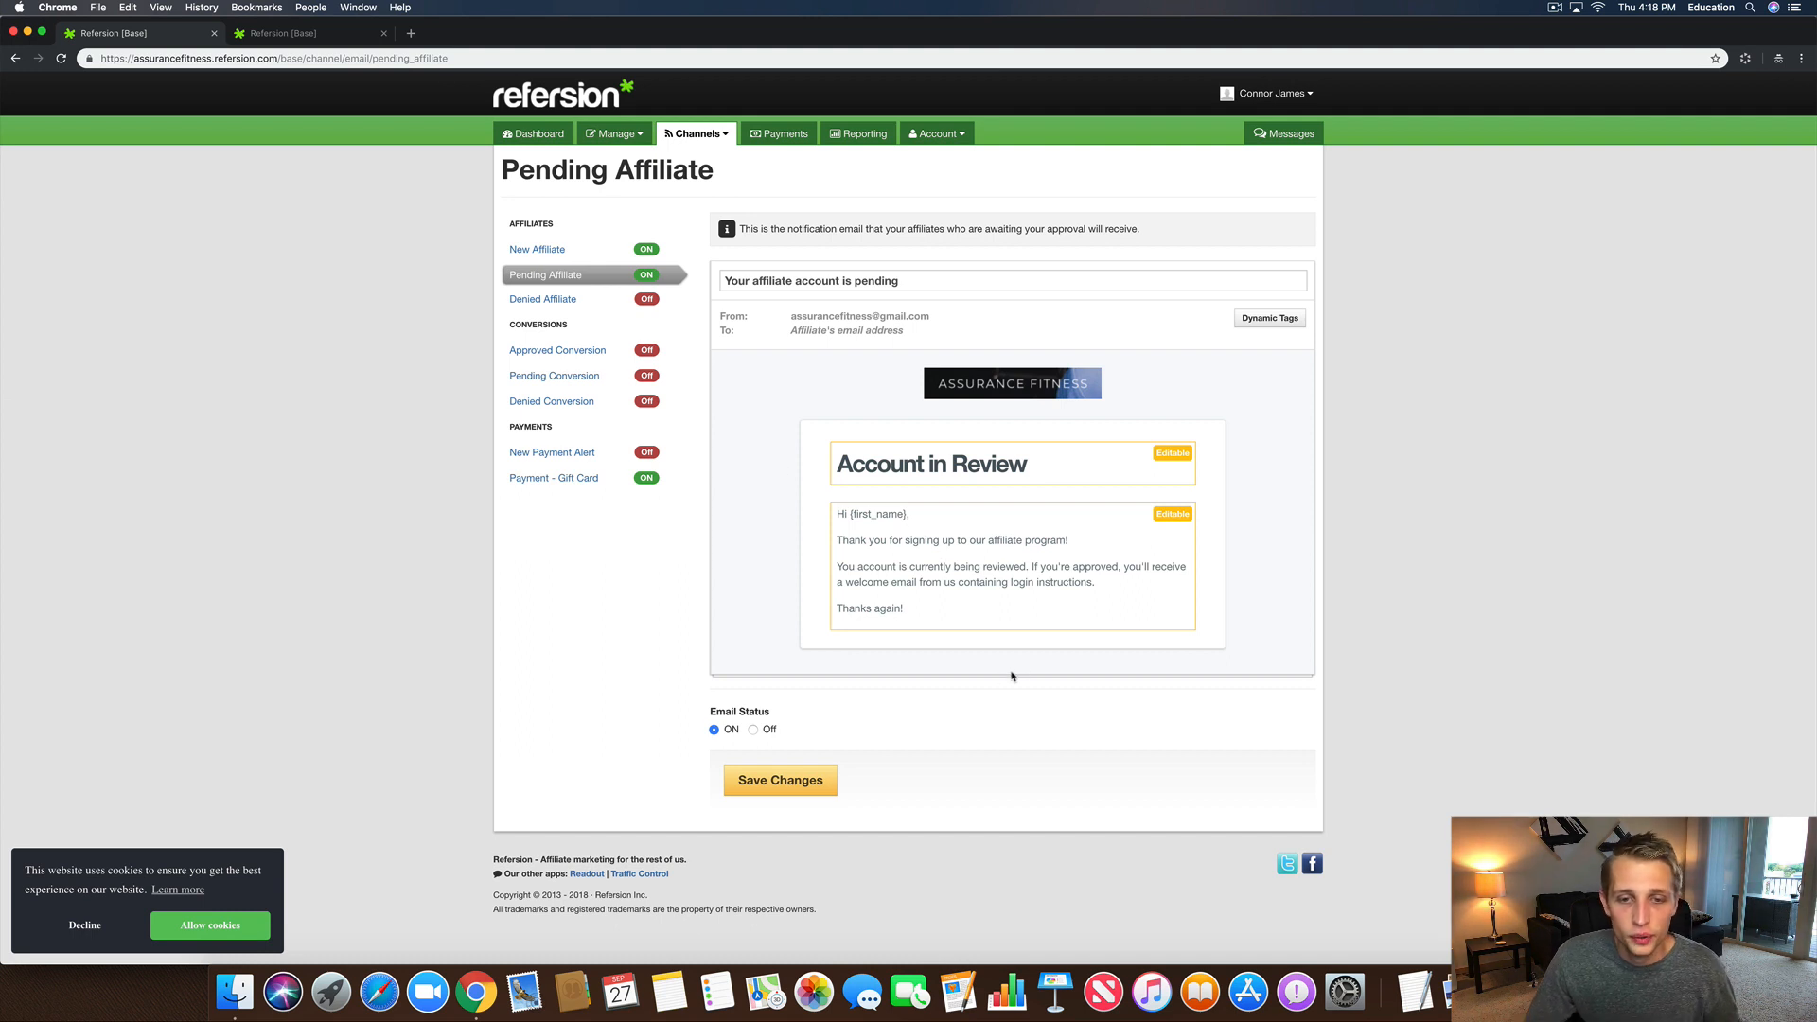
Step: Start a new line below the review sentence reading 'To show you'
left_click(930, 592)
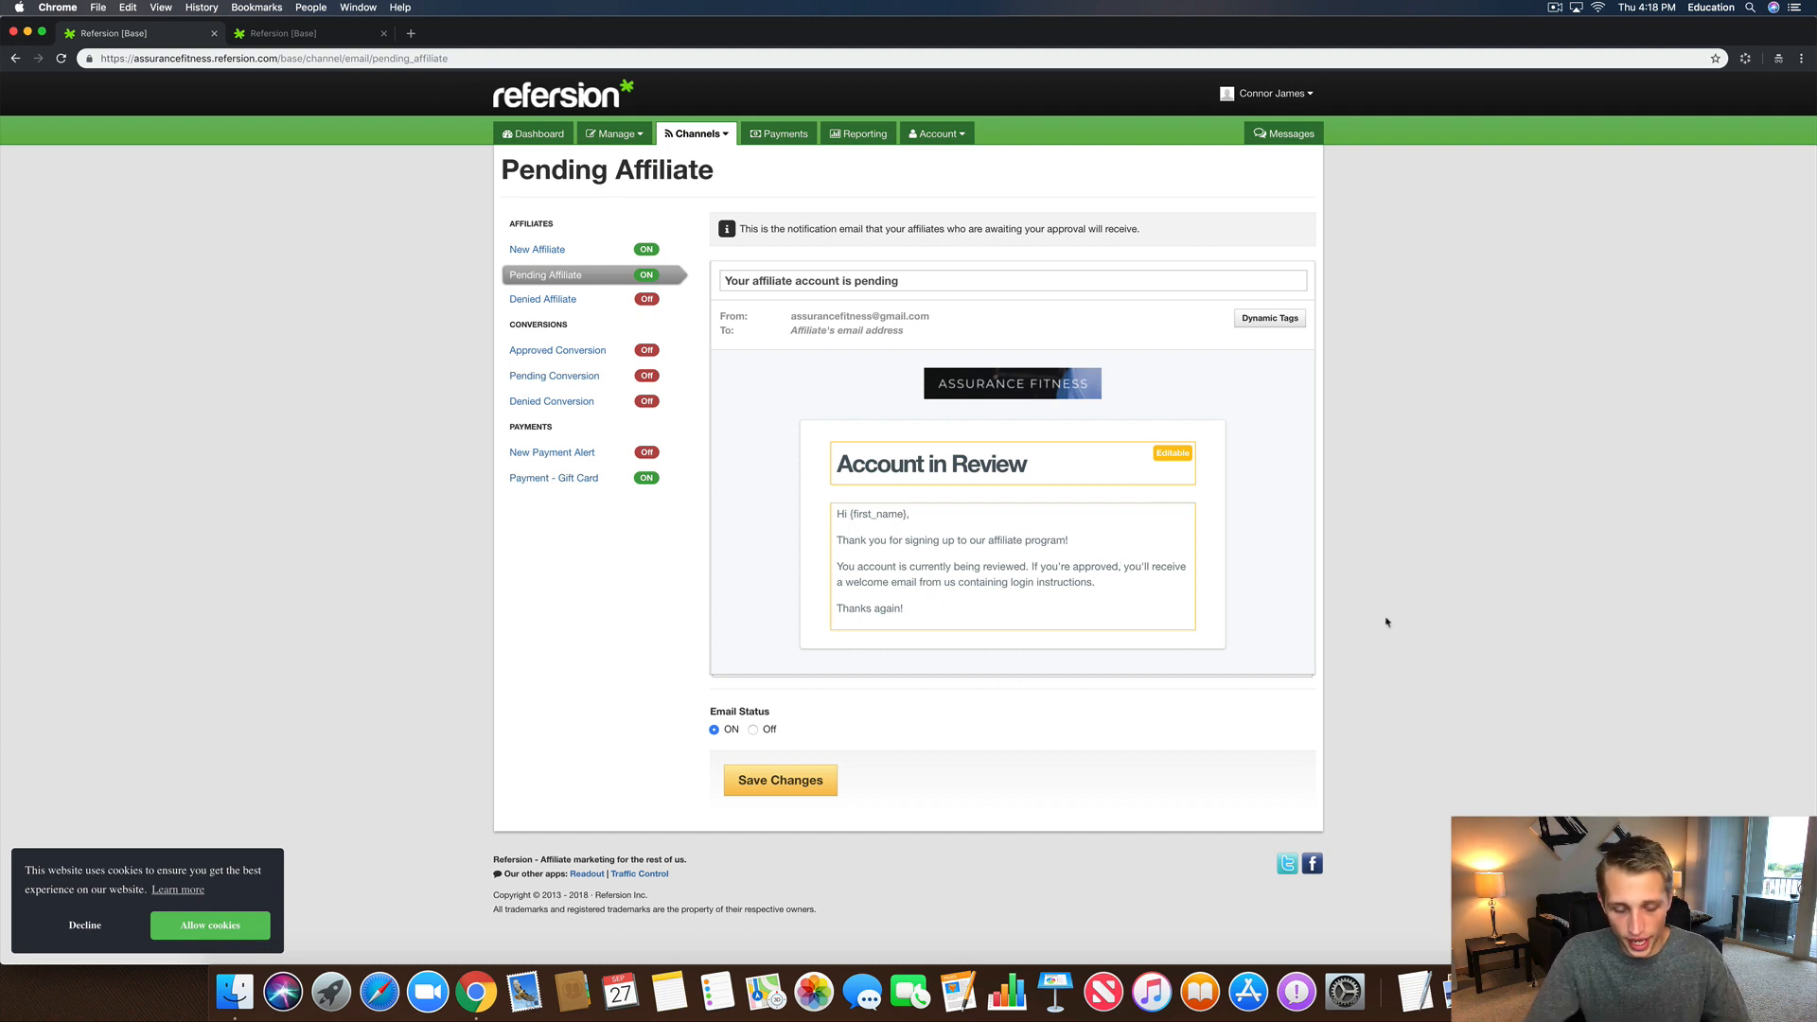
key("Return")
key("Return")
key("BackSpace")
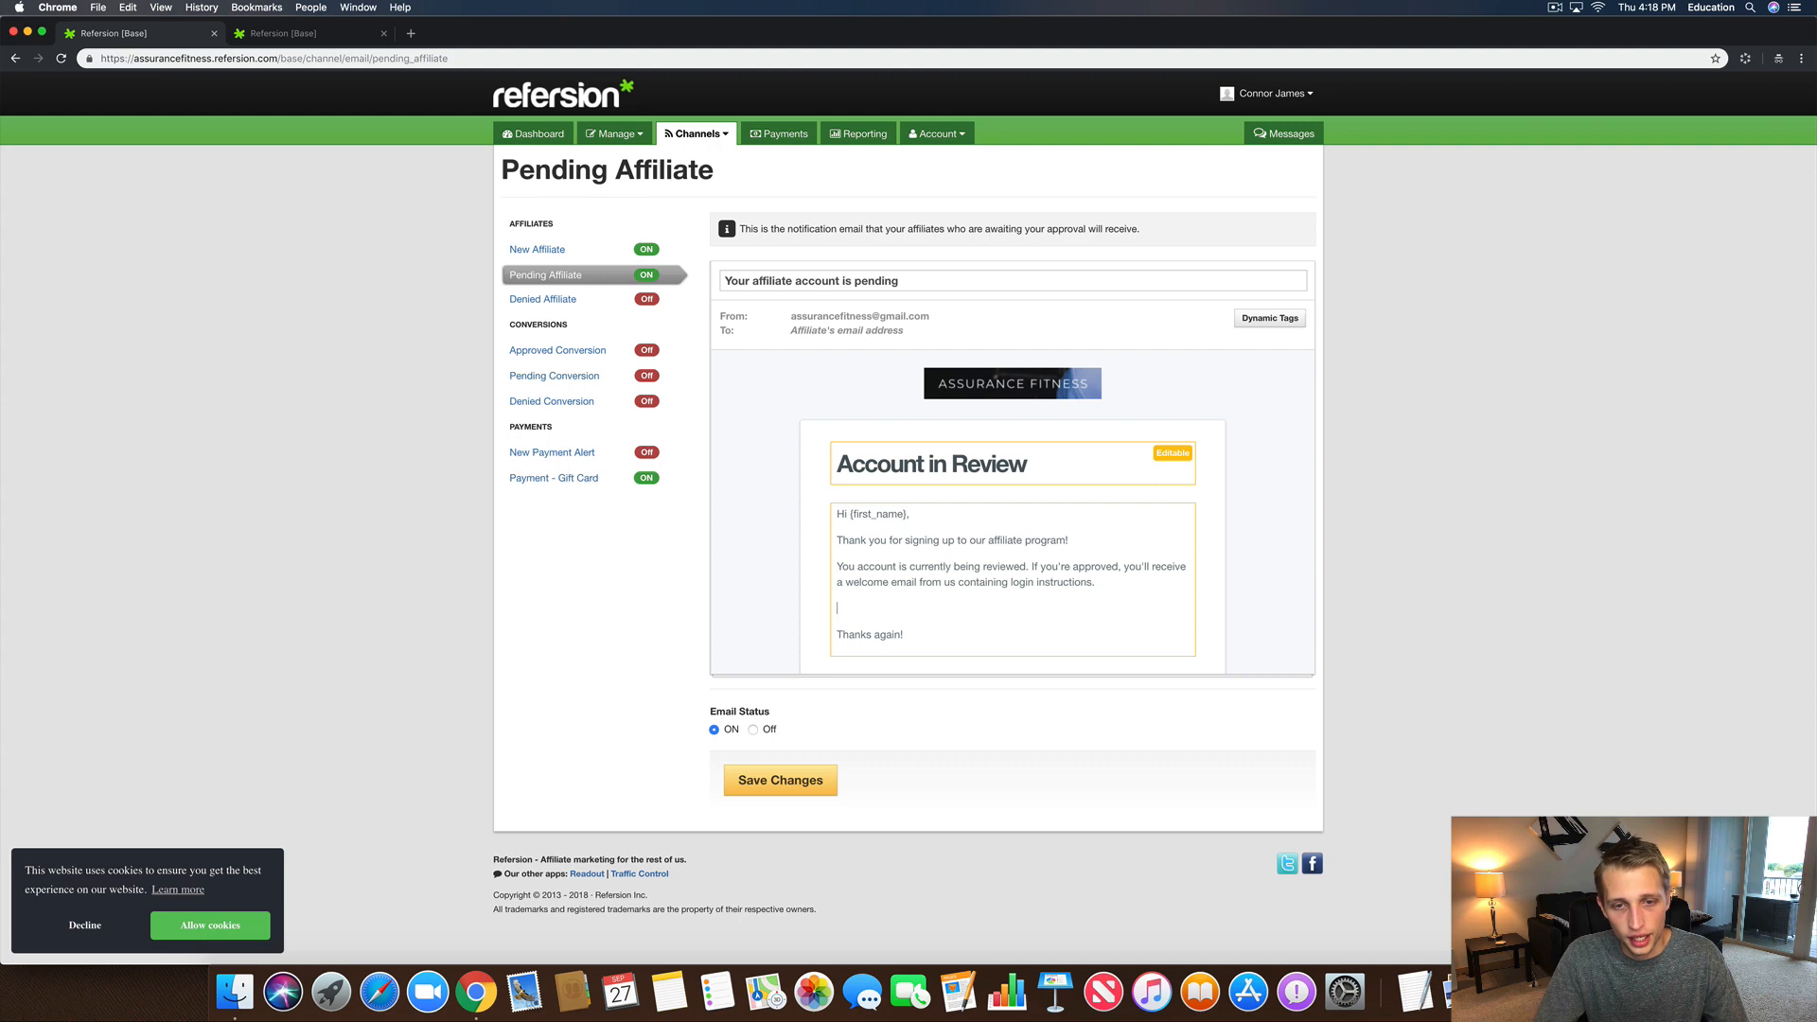
type("Yo")
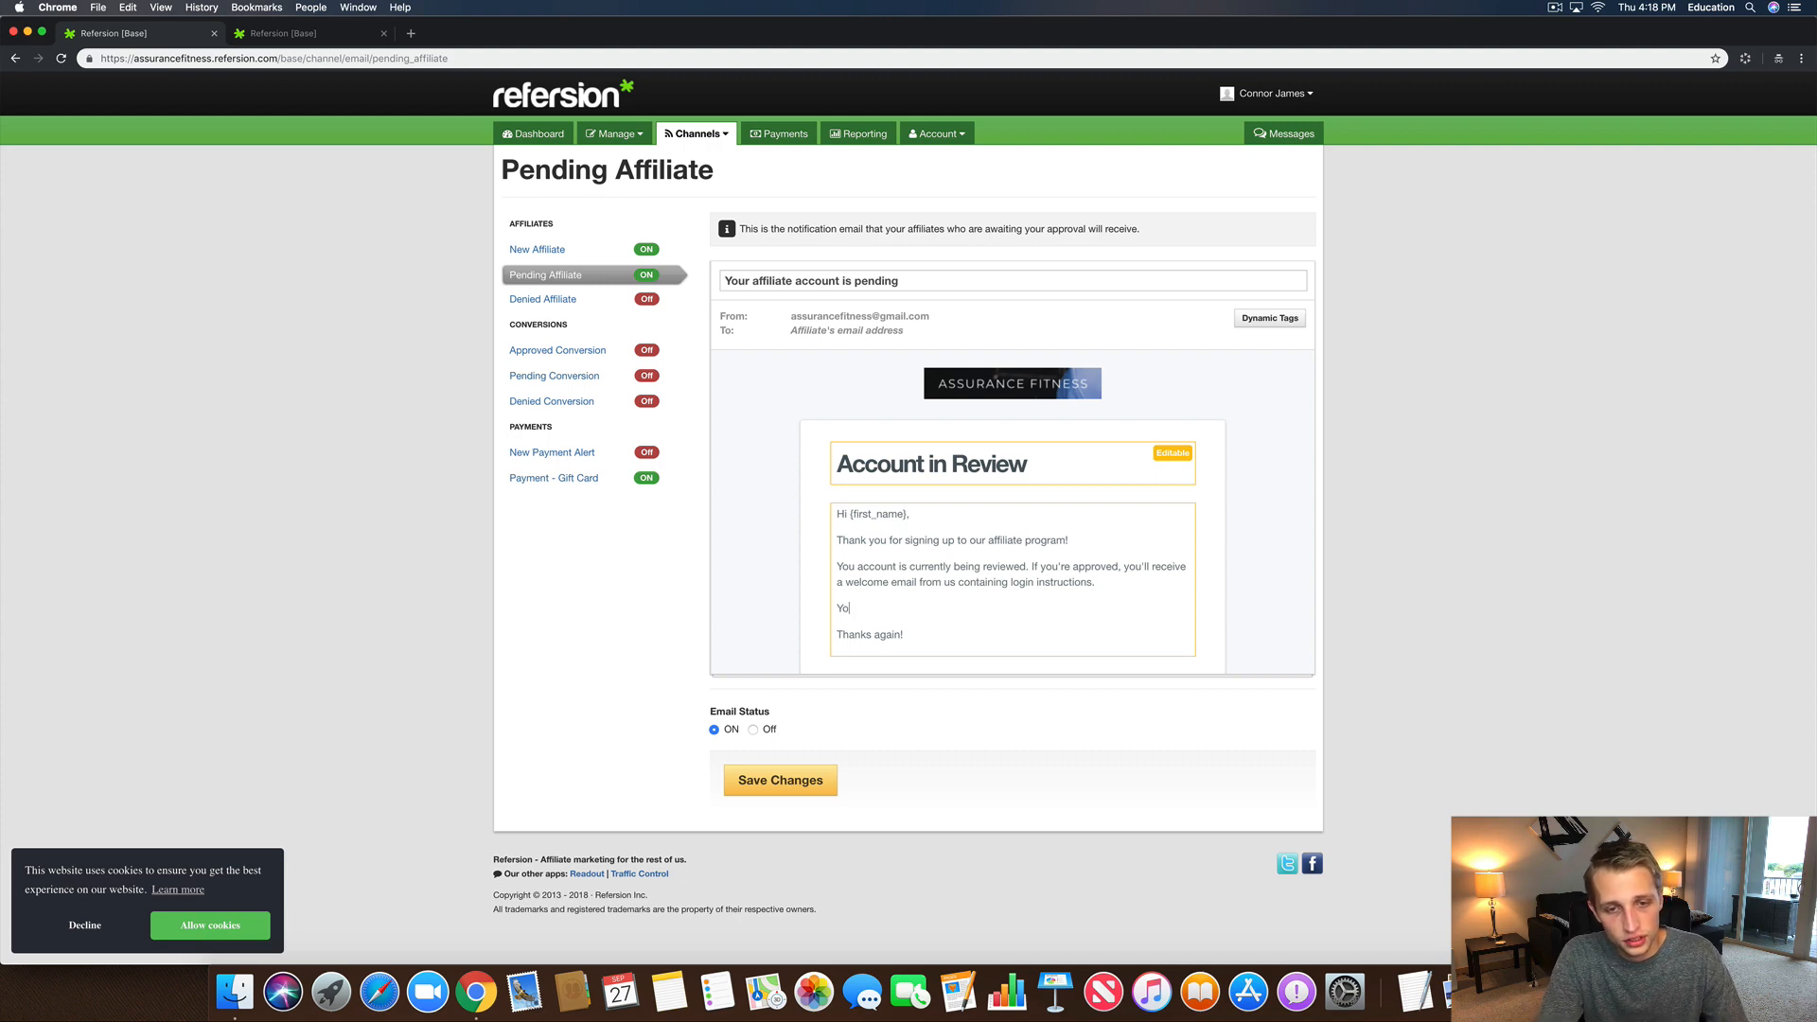
key("BackSpace")
type("ou")
key("BackSpace")
key("BackSpace")
key("BackSpace")
type("To S")
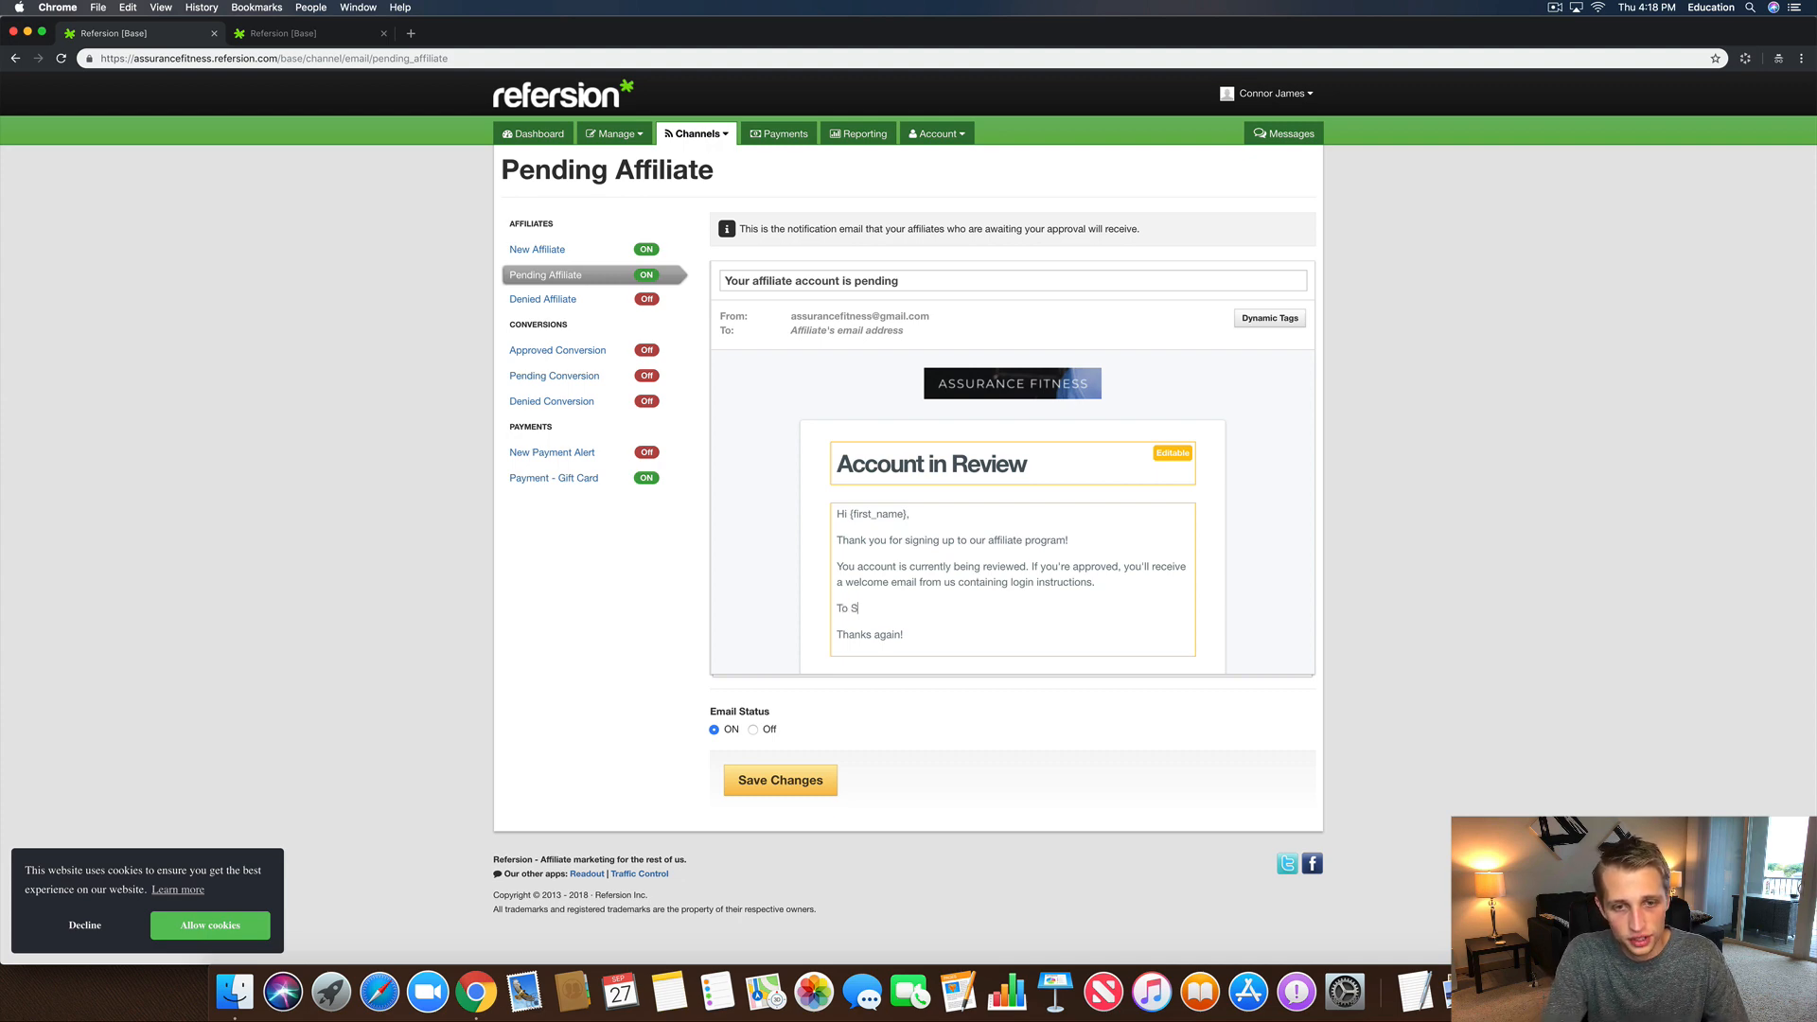
type("how you how")
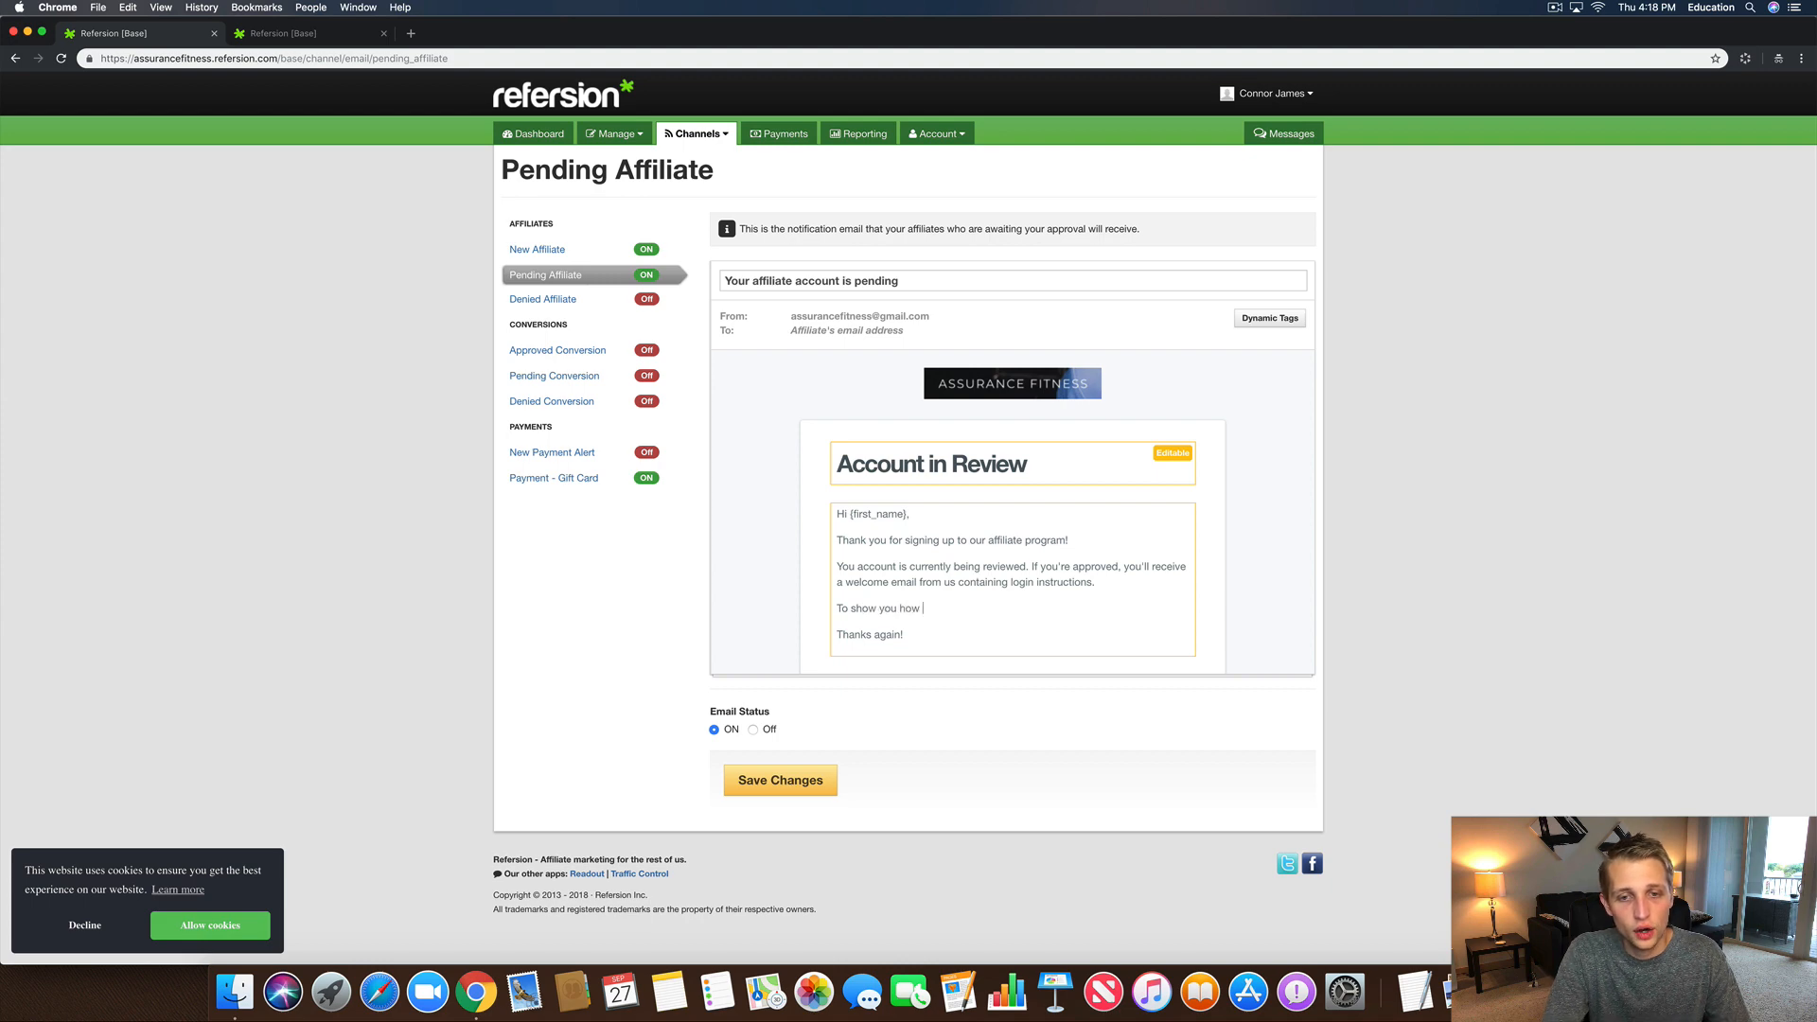
key("BackSpace")
key("BackSpace")
key("BackSpace")
key("BackSpace")
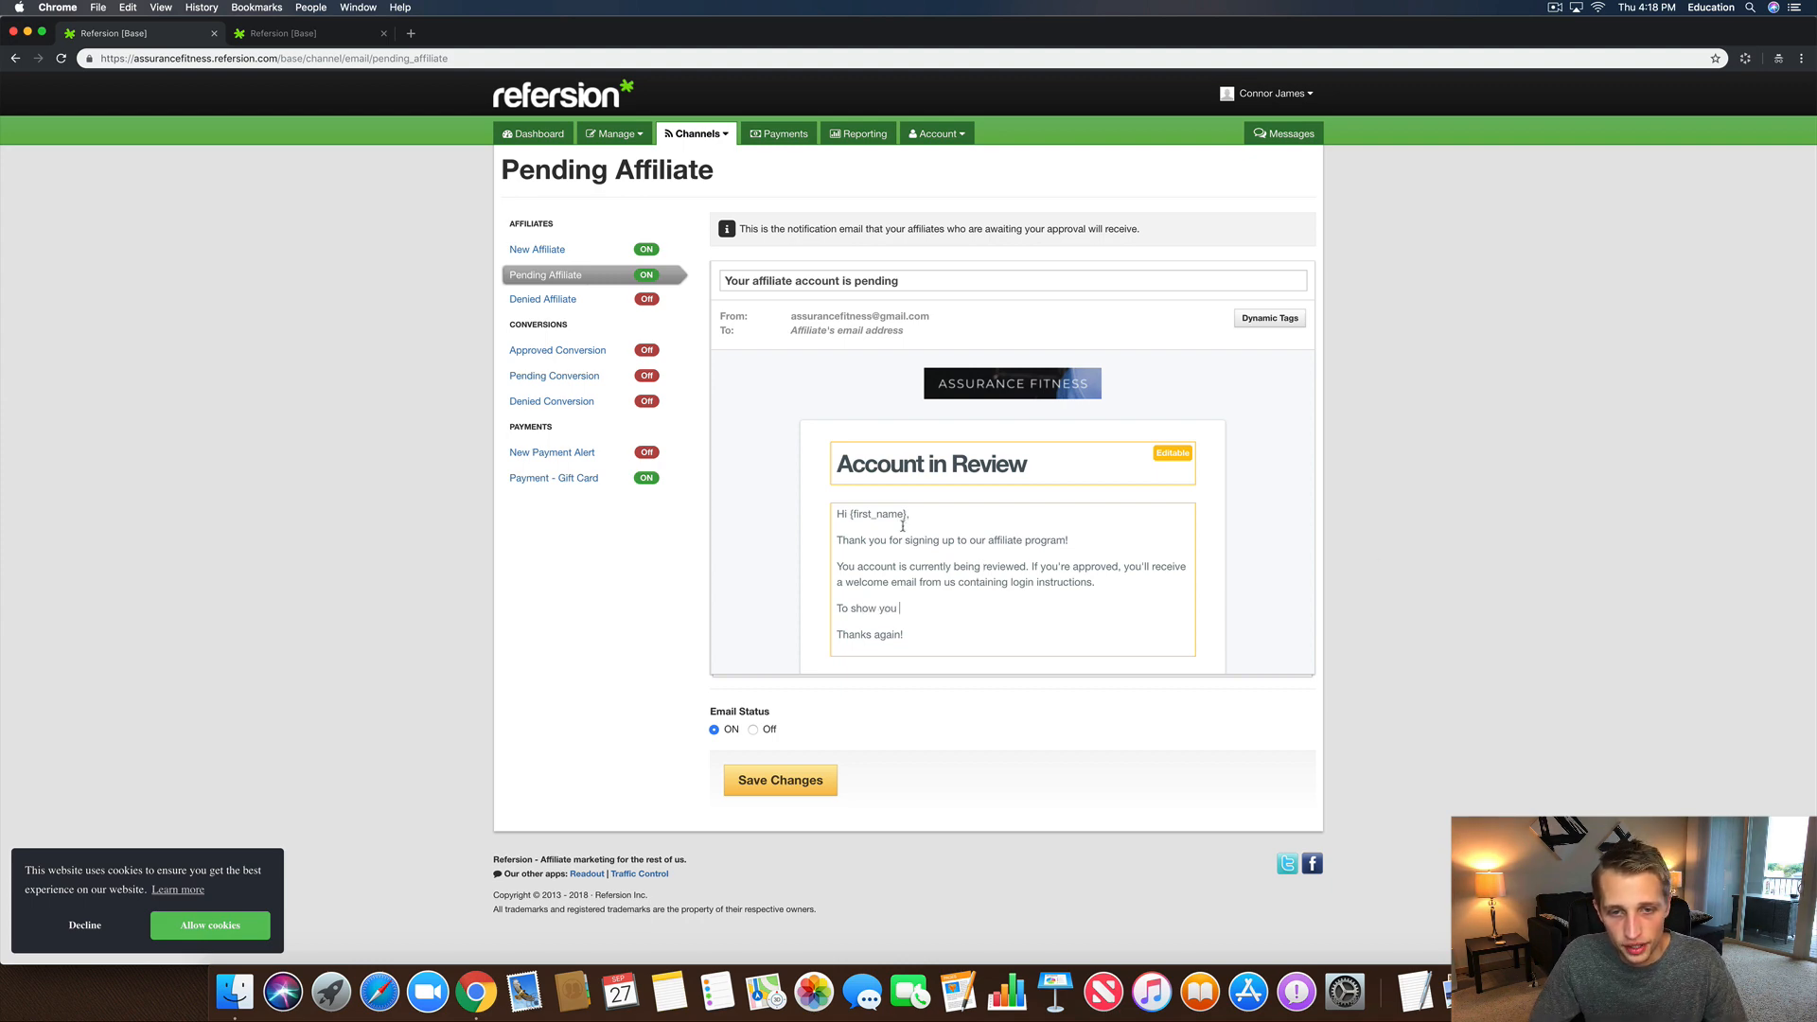
Step: Insert the {first_name} tag, complete the 20% off next purchase offer, and begin a 'Use Code' line
left_click_drag(908, 514, 850, 513)
key("super+c")
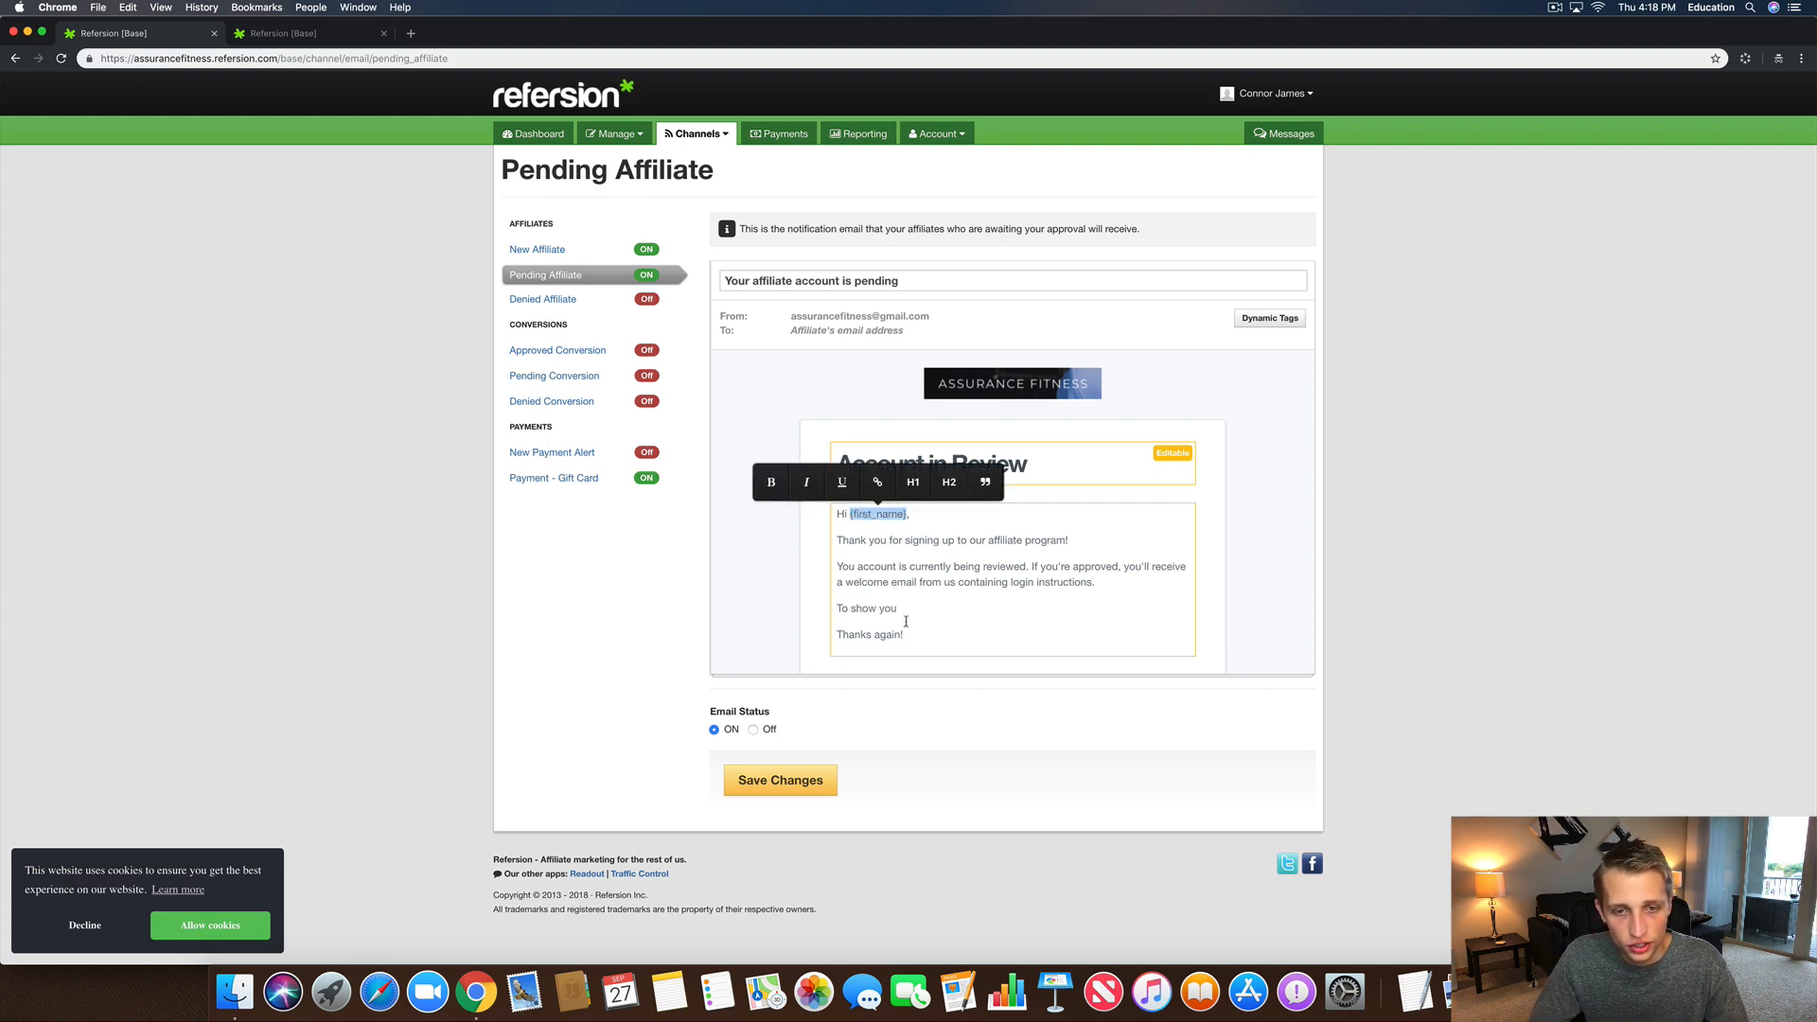
left_click(906, 608)
key("super+v")
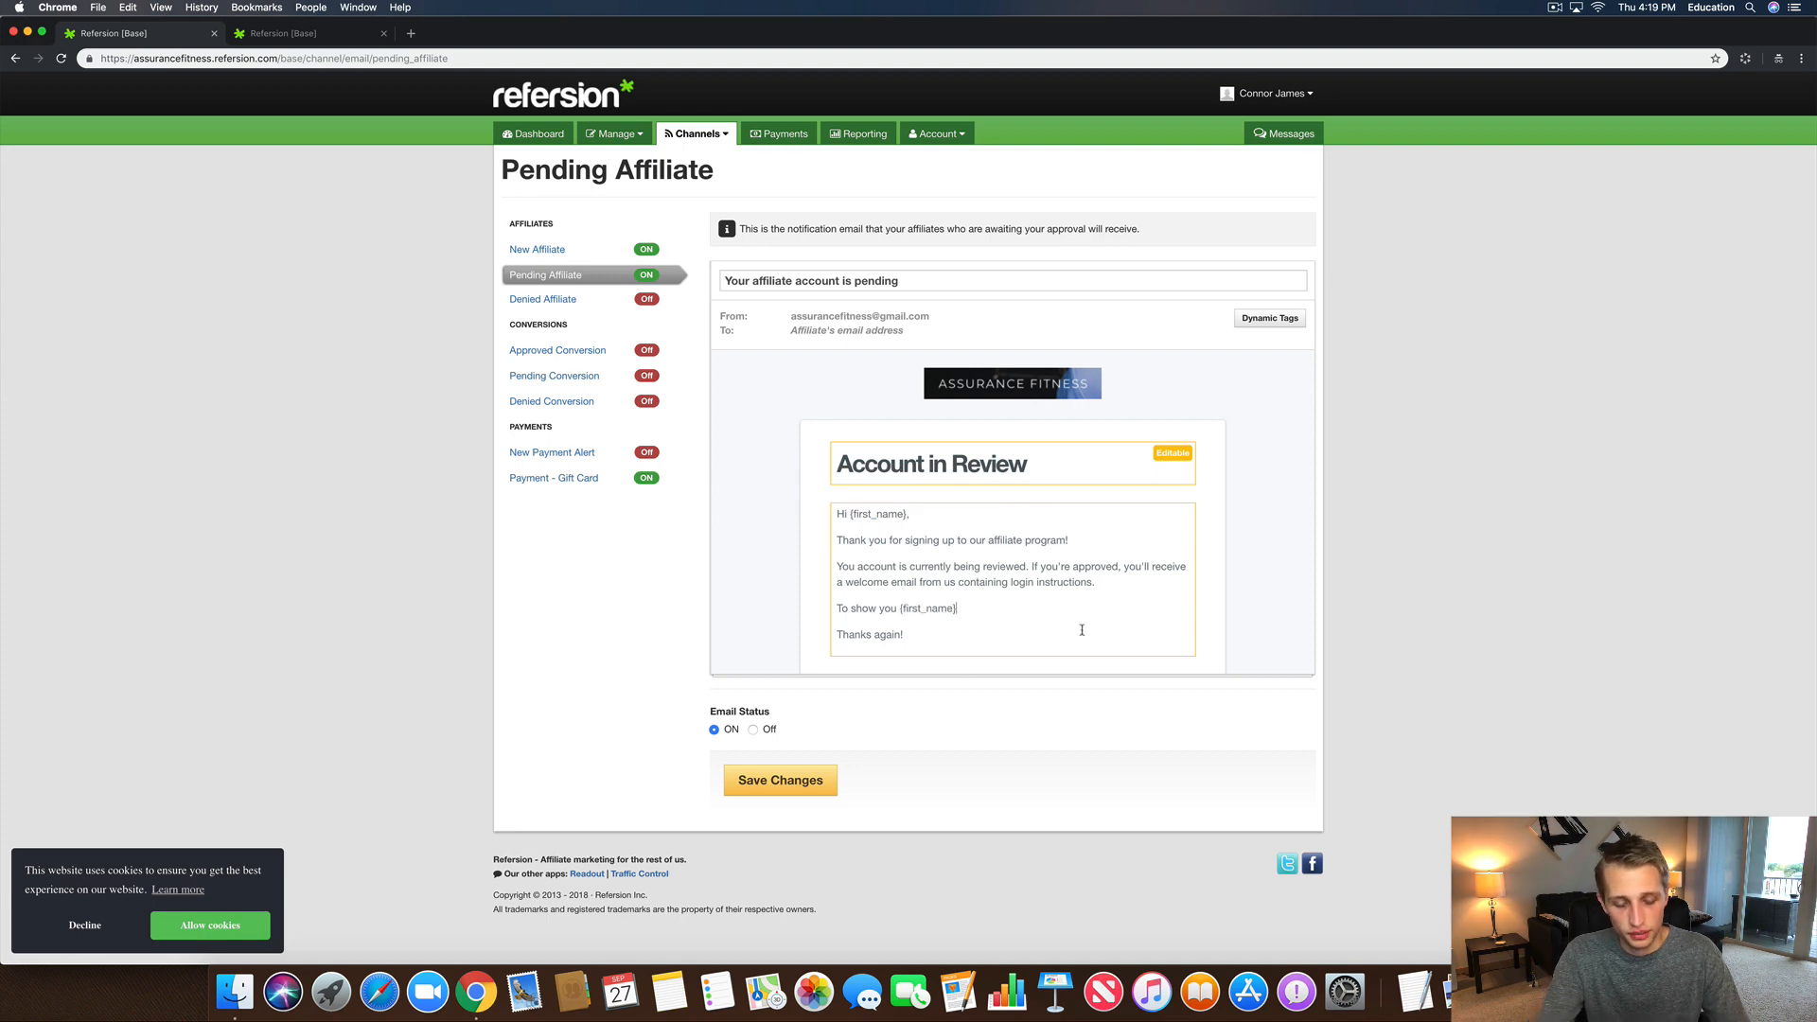
type("how much we a")
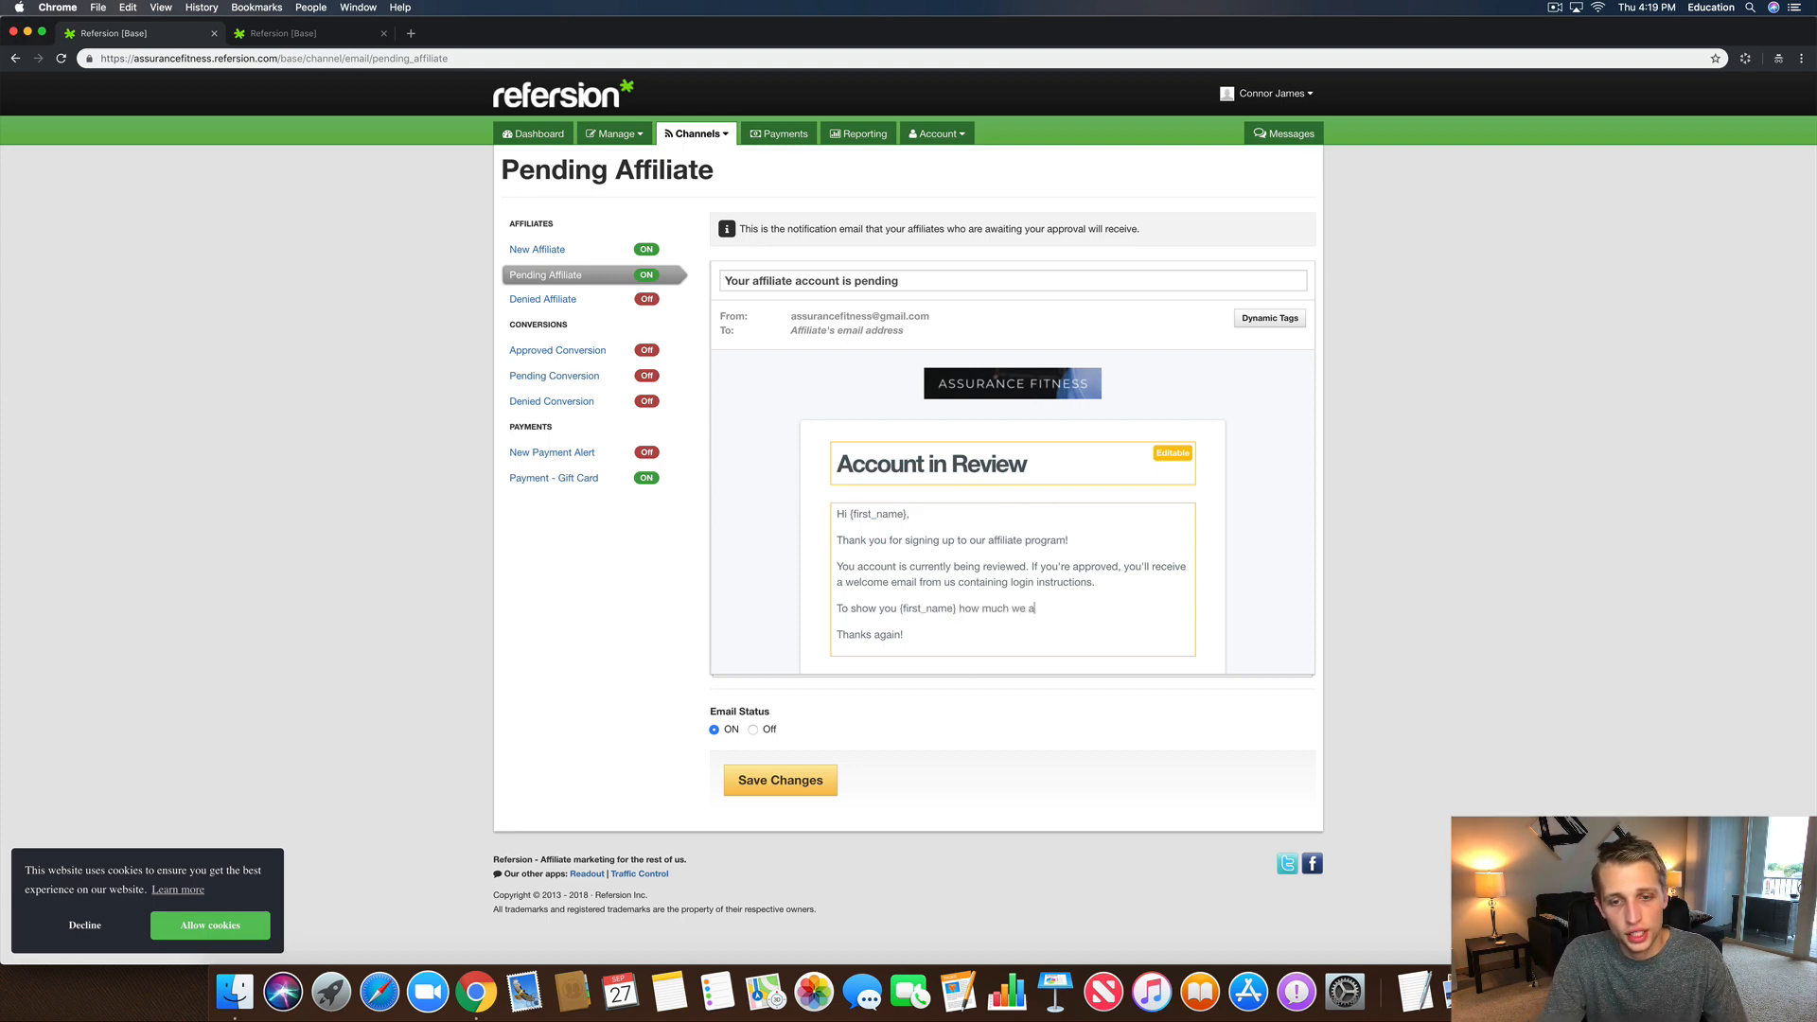
type("ppreac")
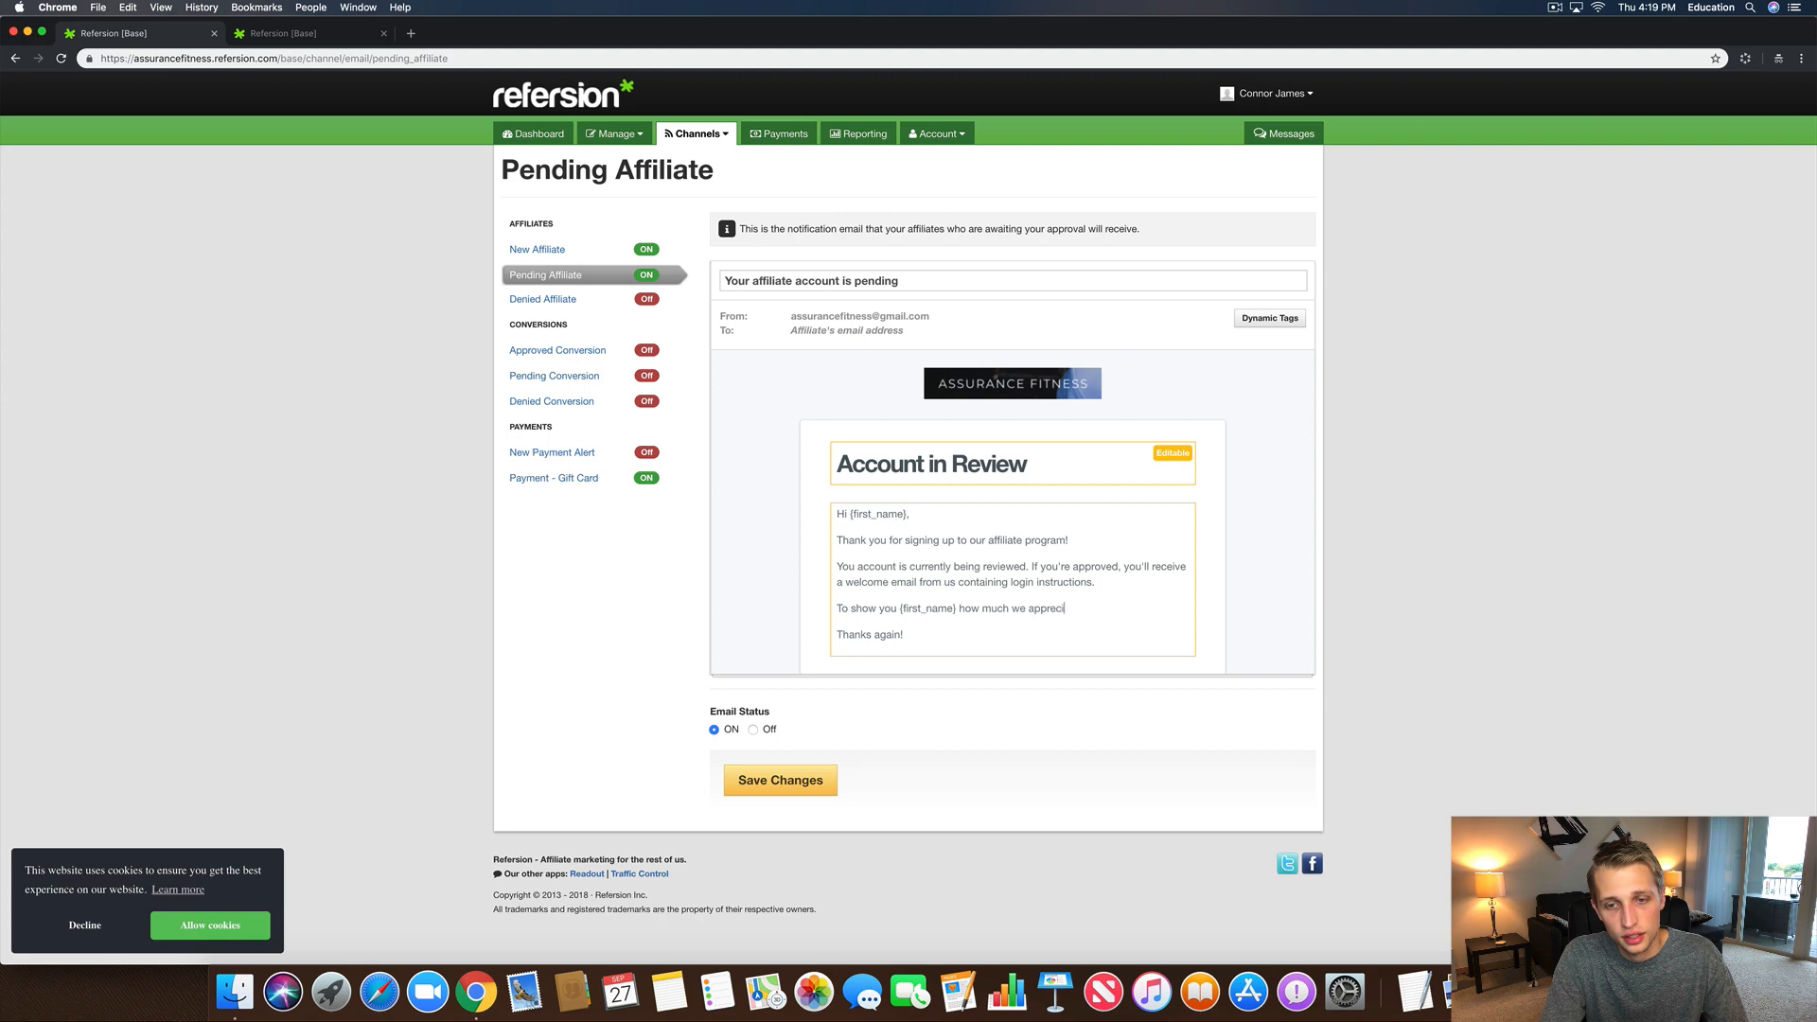
type("ate your support, ")
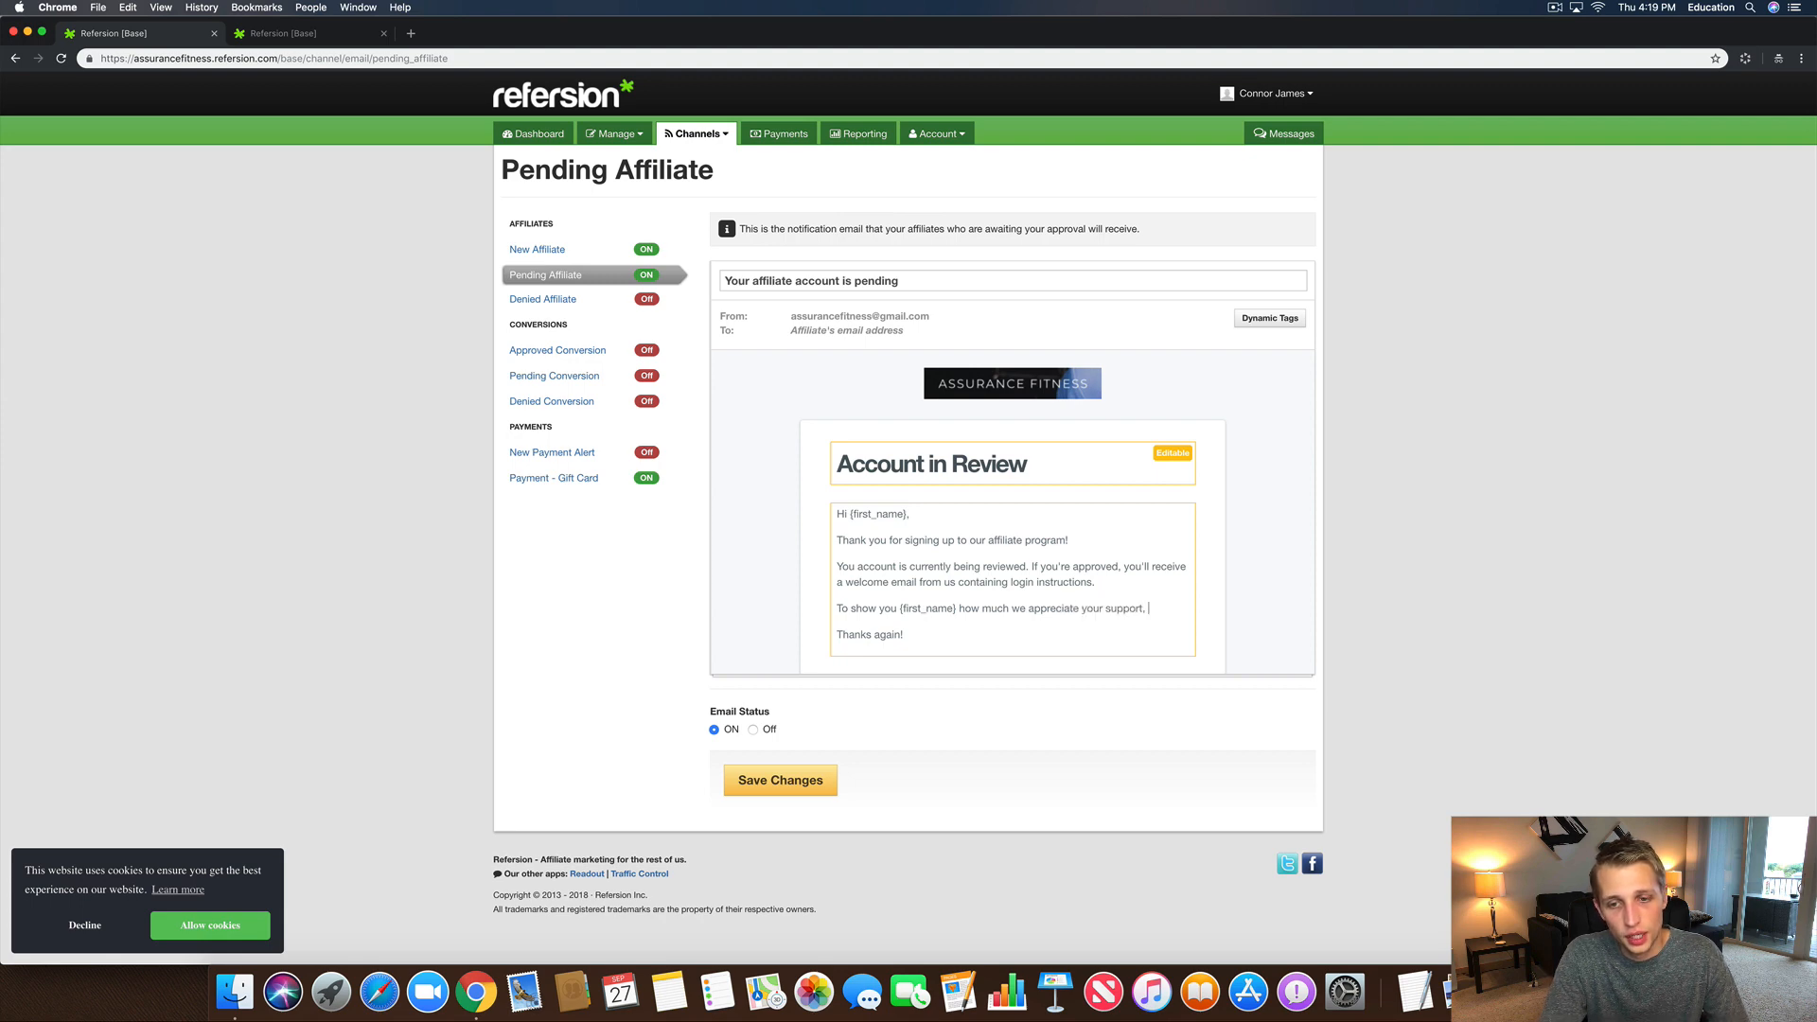
type("we want to offer y")
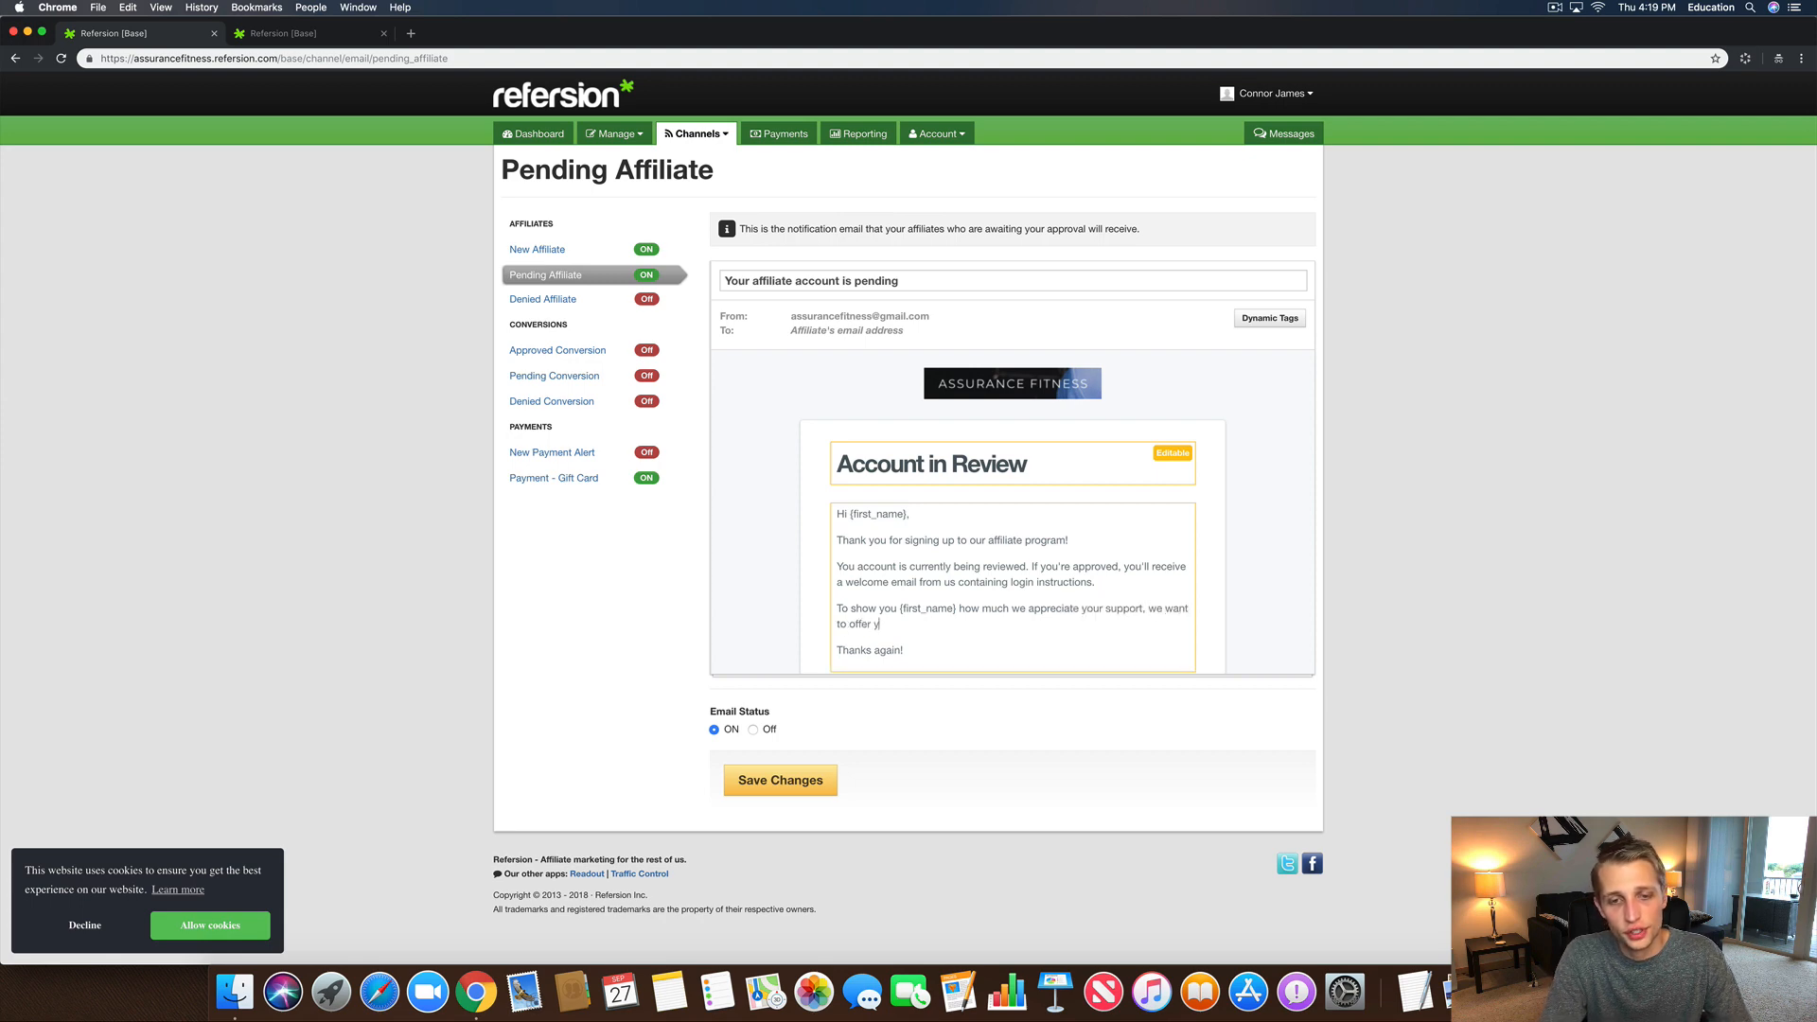
type("ou : 2")
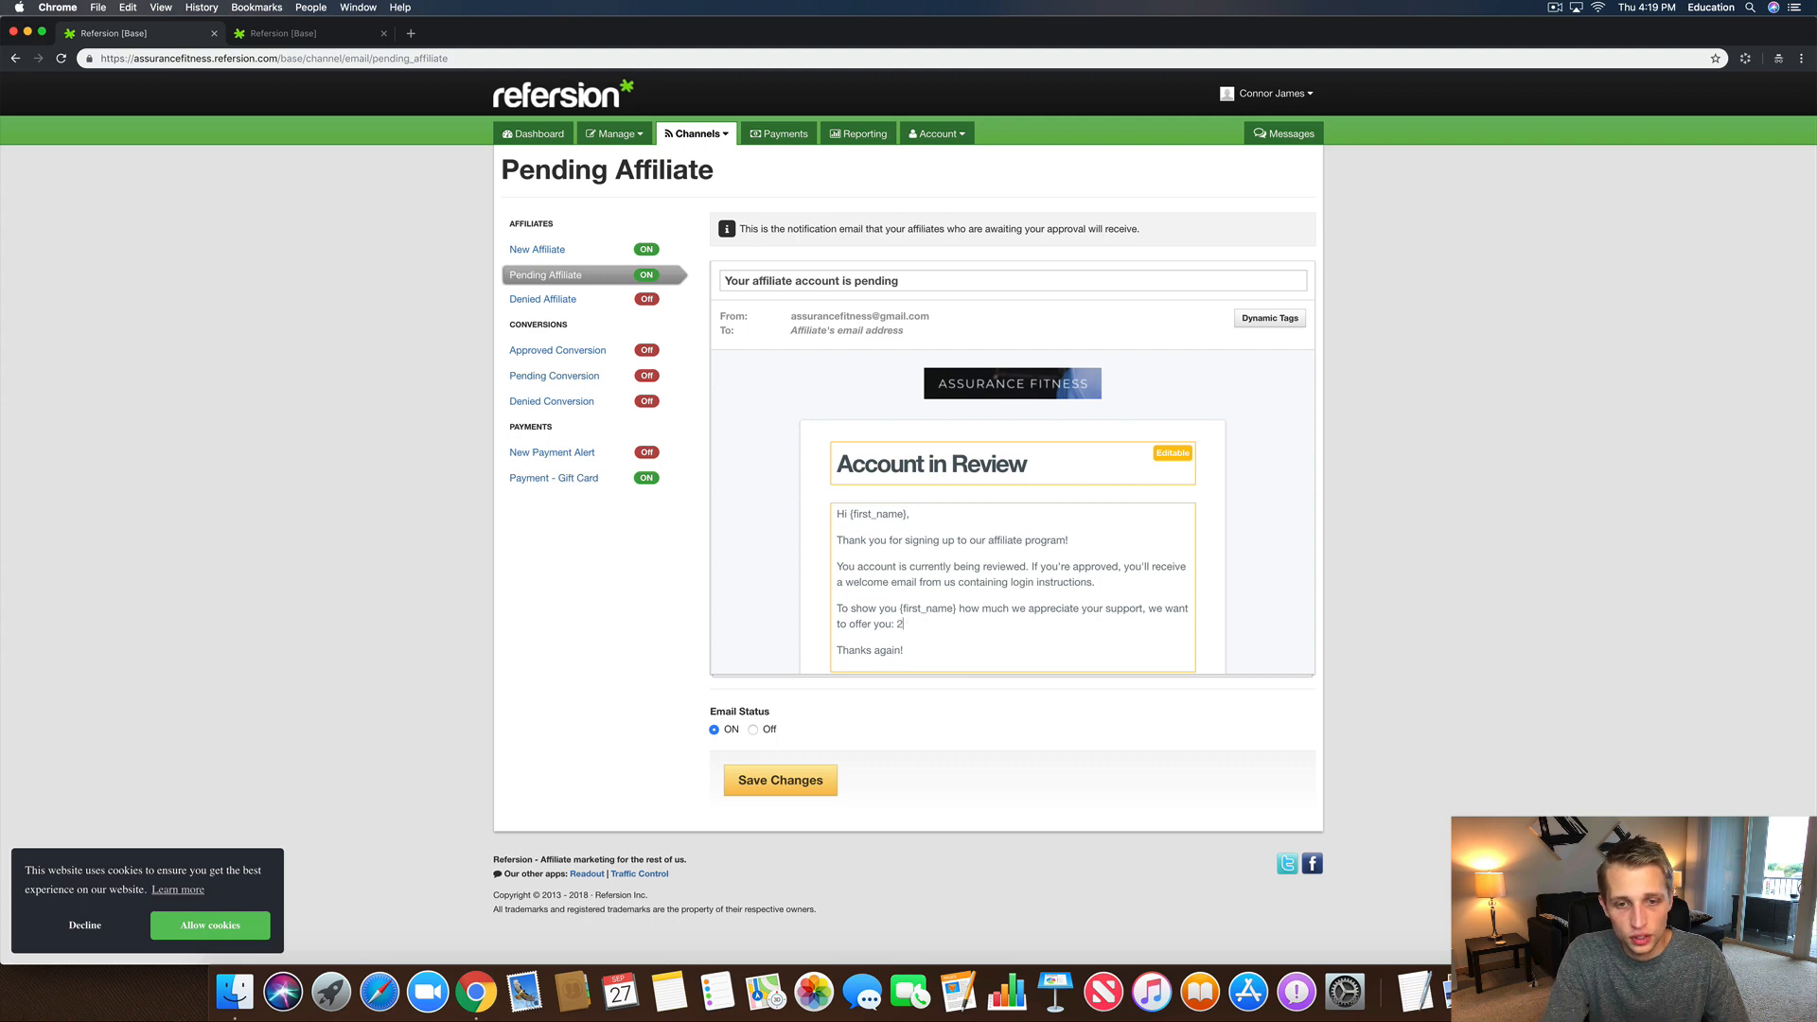
key("BackSpace")
key("BackSpace")
type("20")
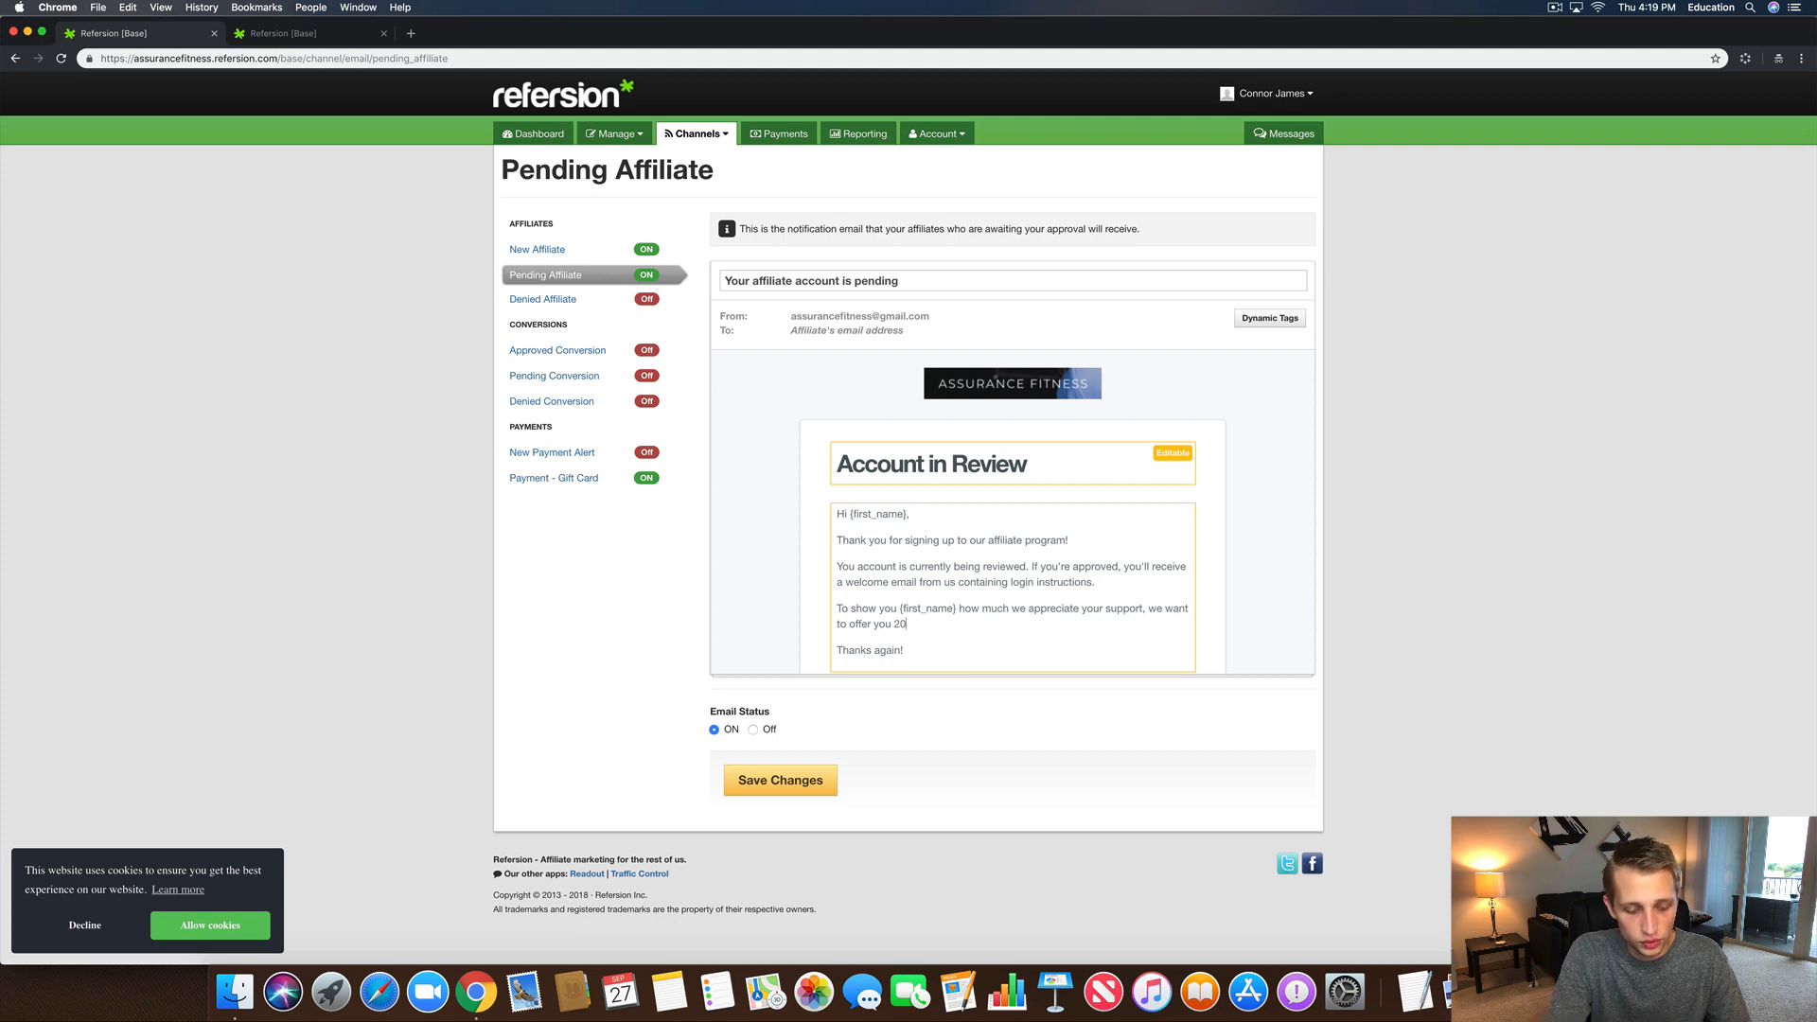
type("% off your new")
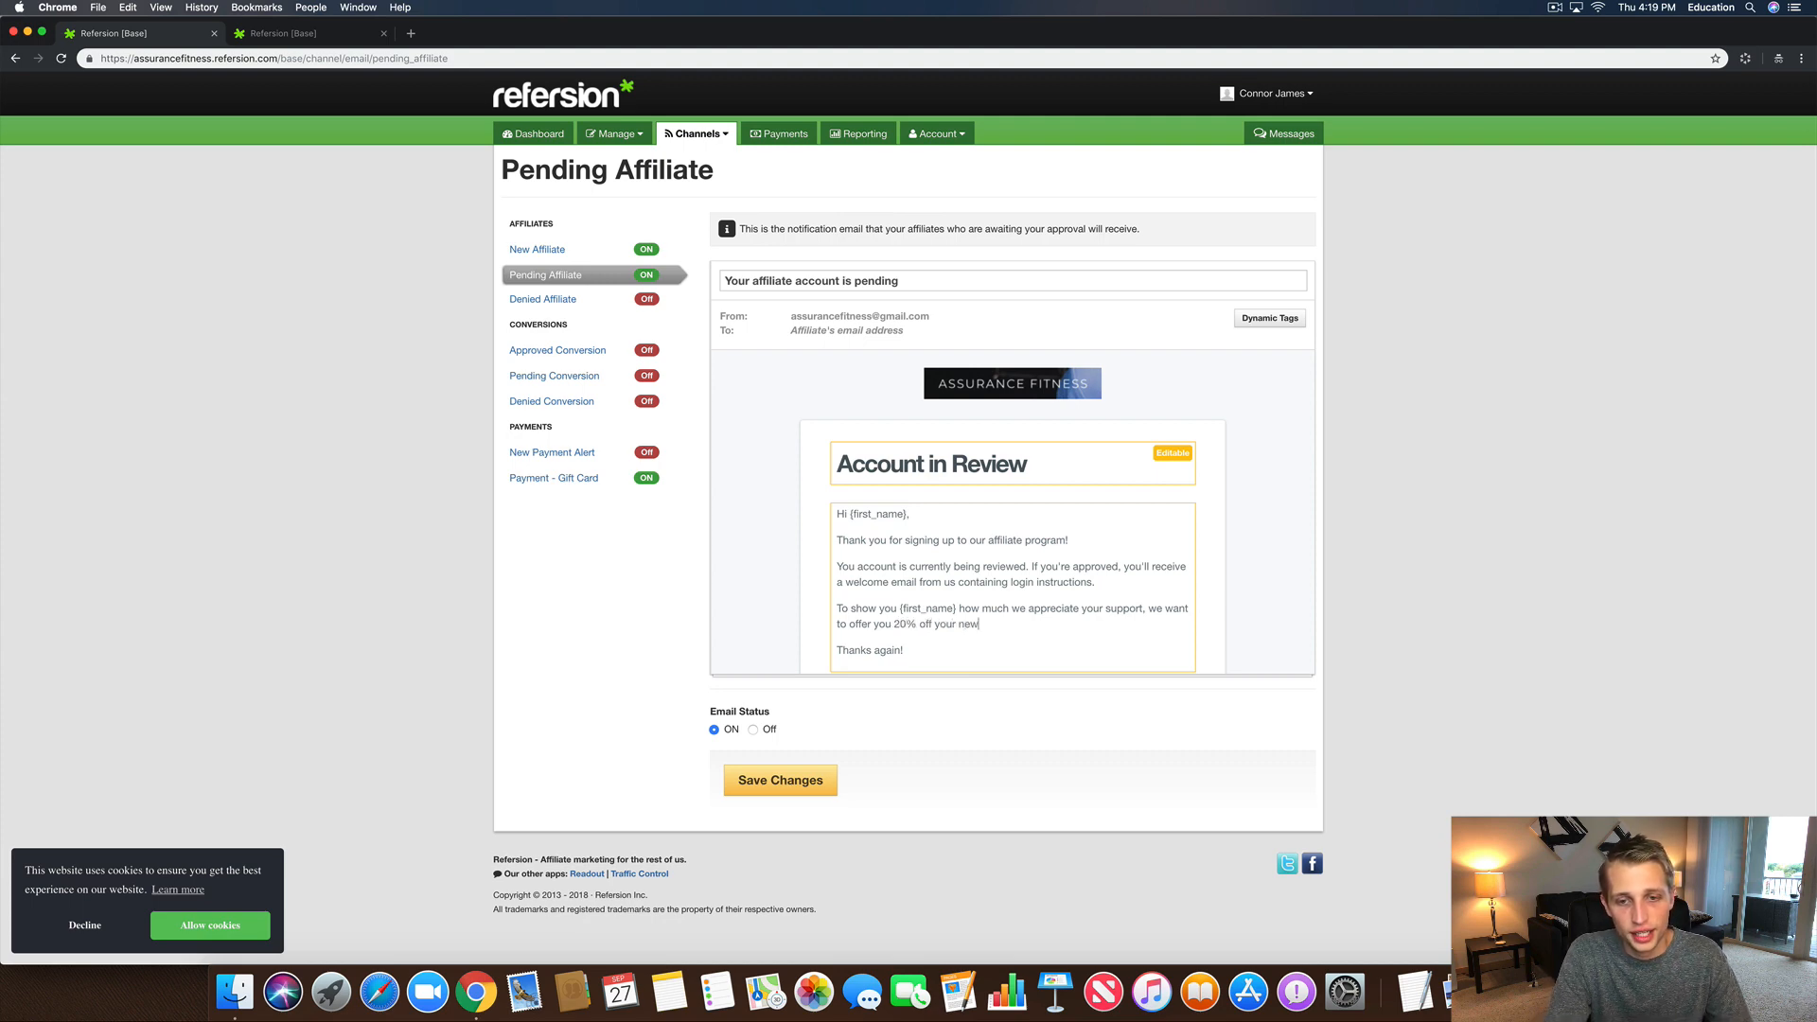
key("BackSpace")
type("xt purchase with ")
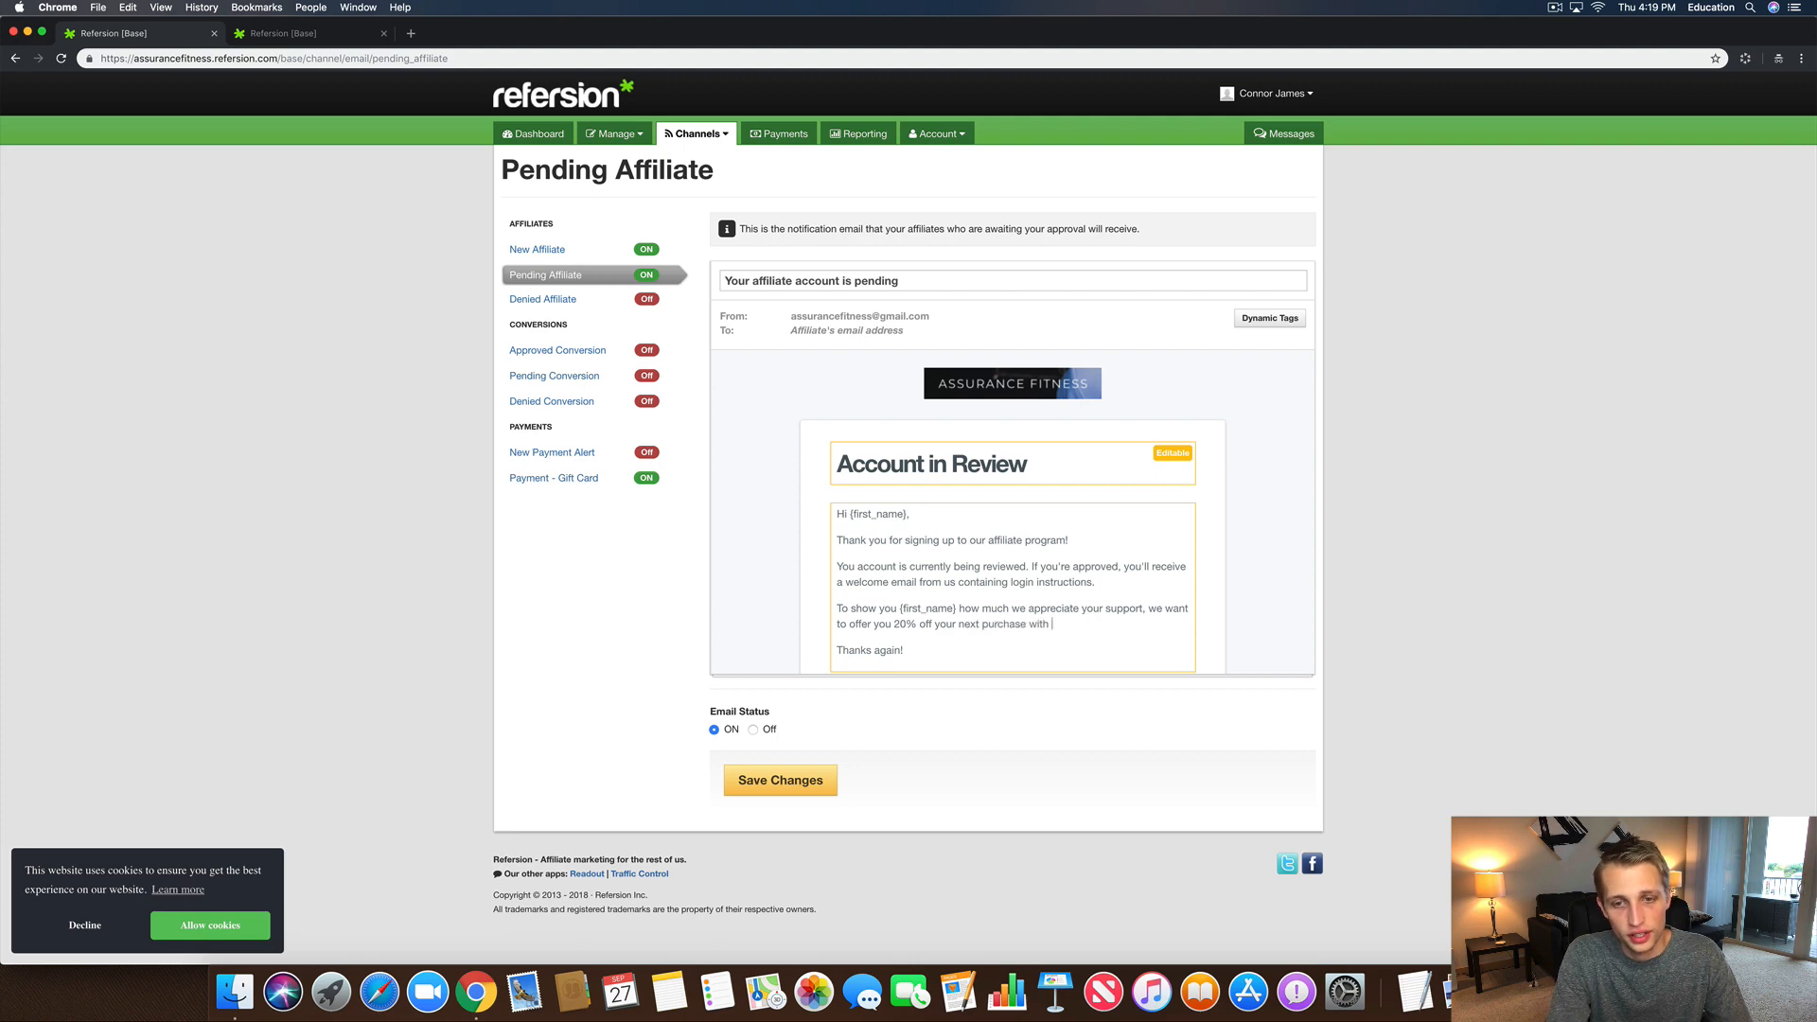
type("us!")
key("Return")
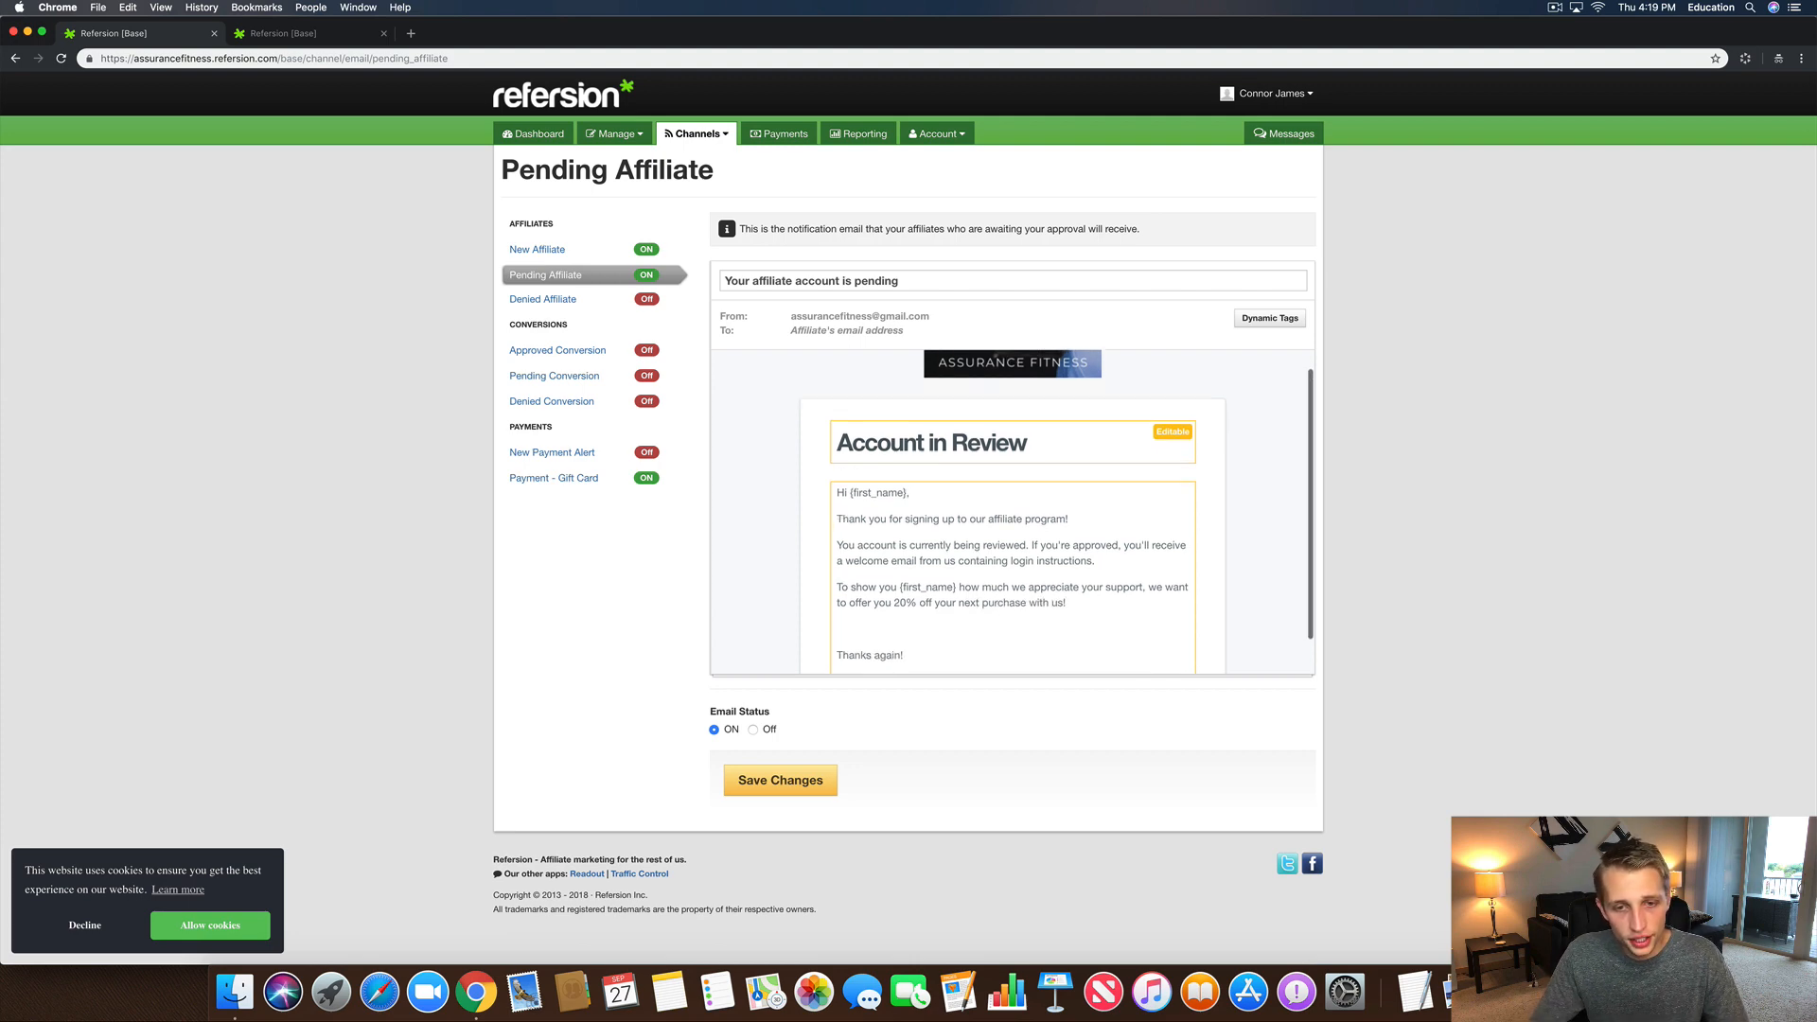
type("Use Code")
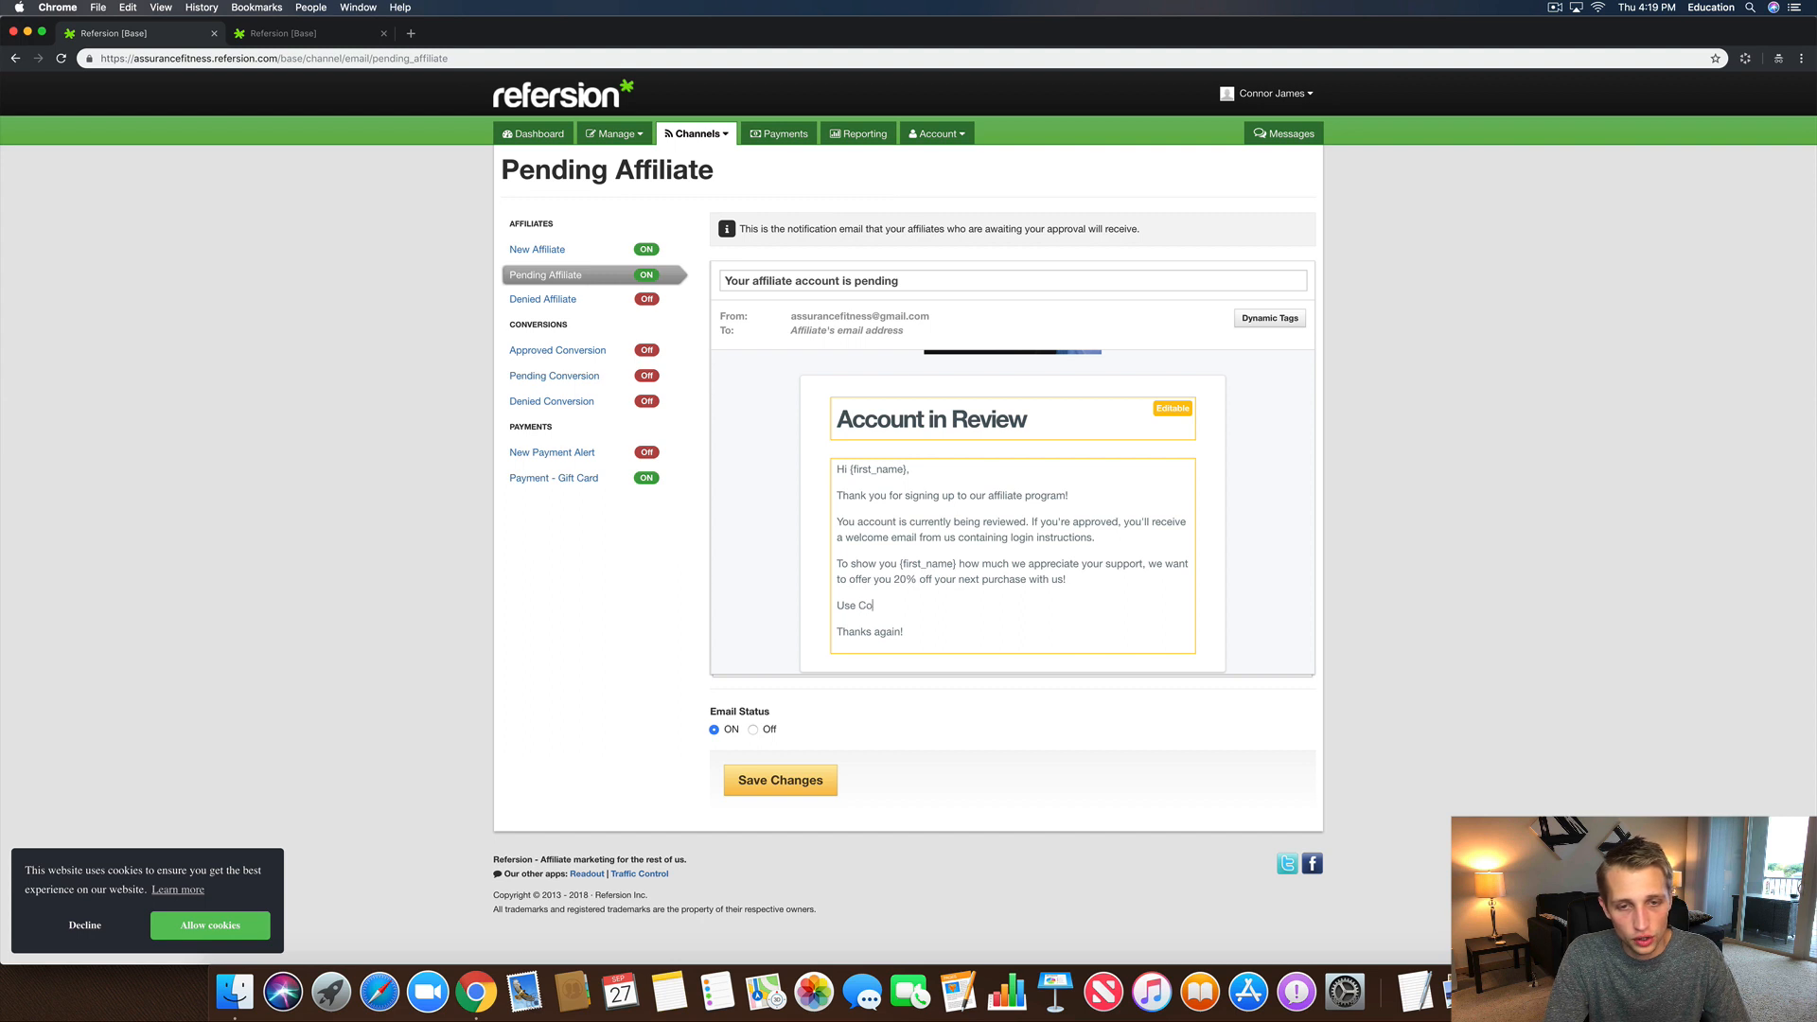
Step: Copy the SIGNUP20 shareable link from Shopify and paste it into Refersion's address bar
left_click(317, 59)
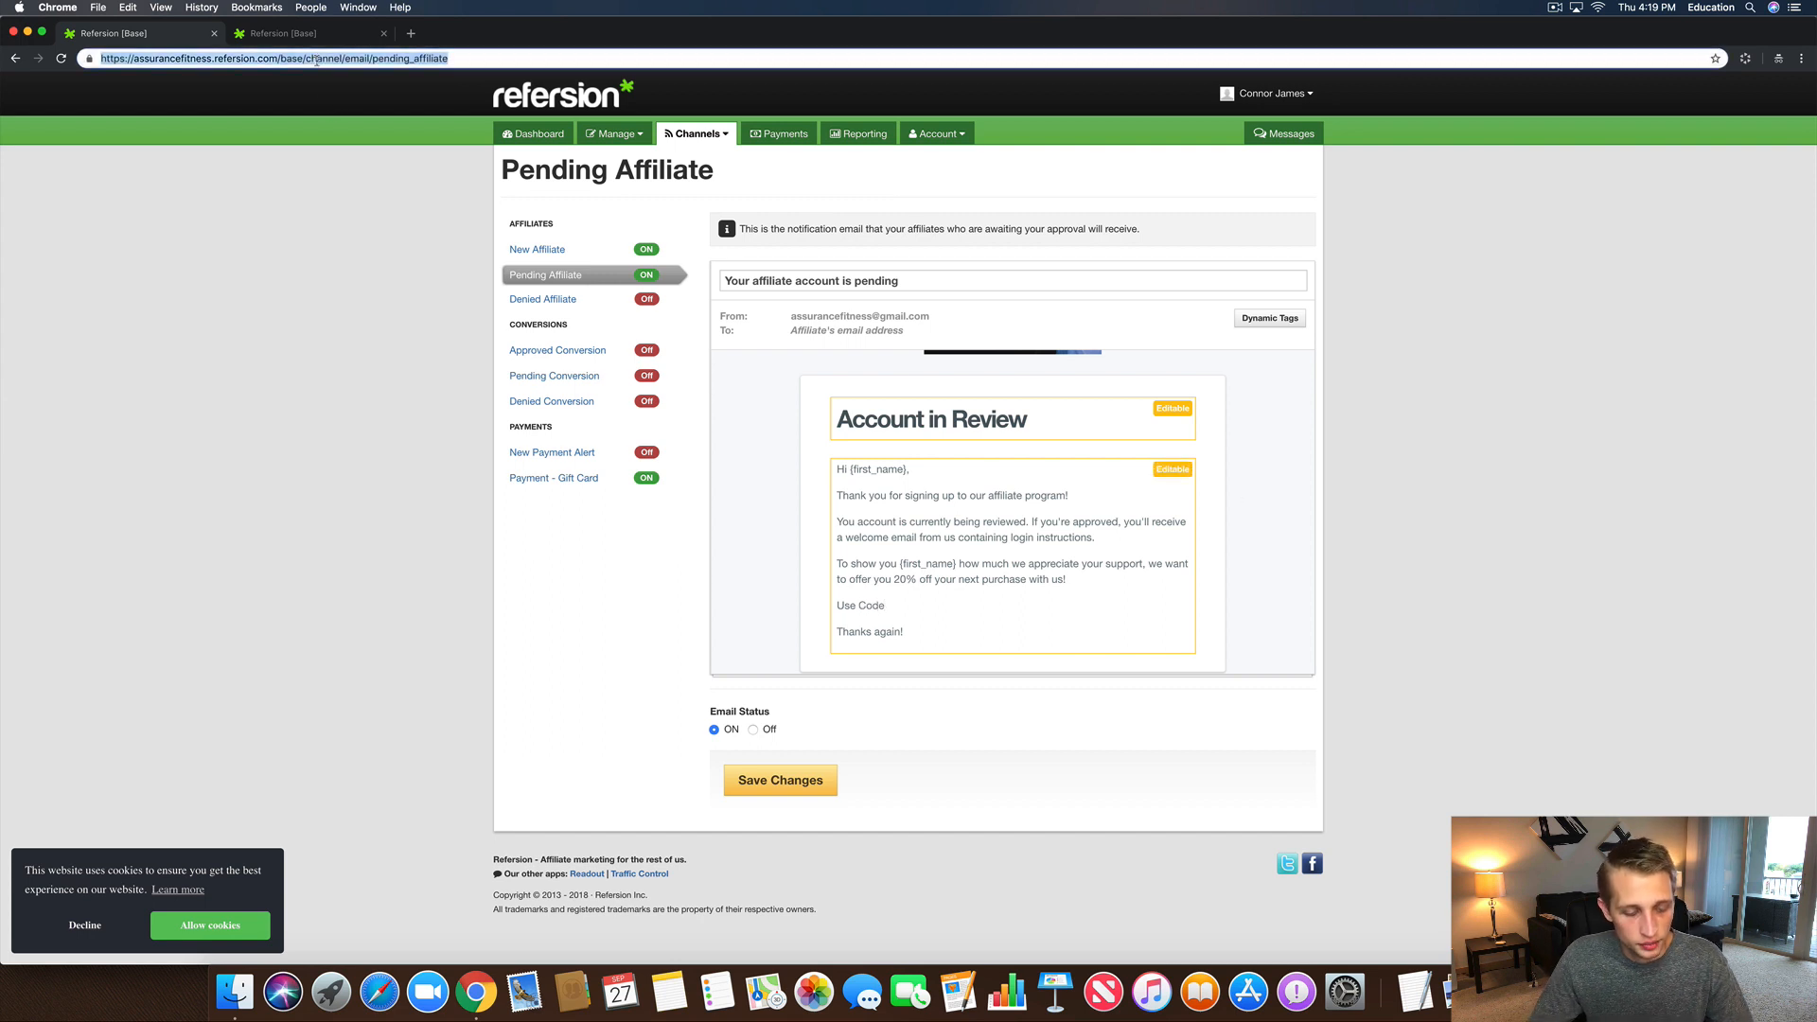
key("super+v")
key("super+z")
key("super+z")
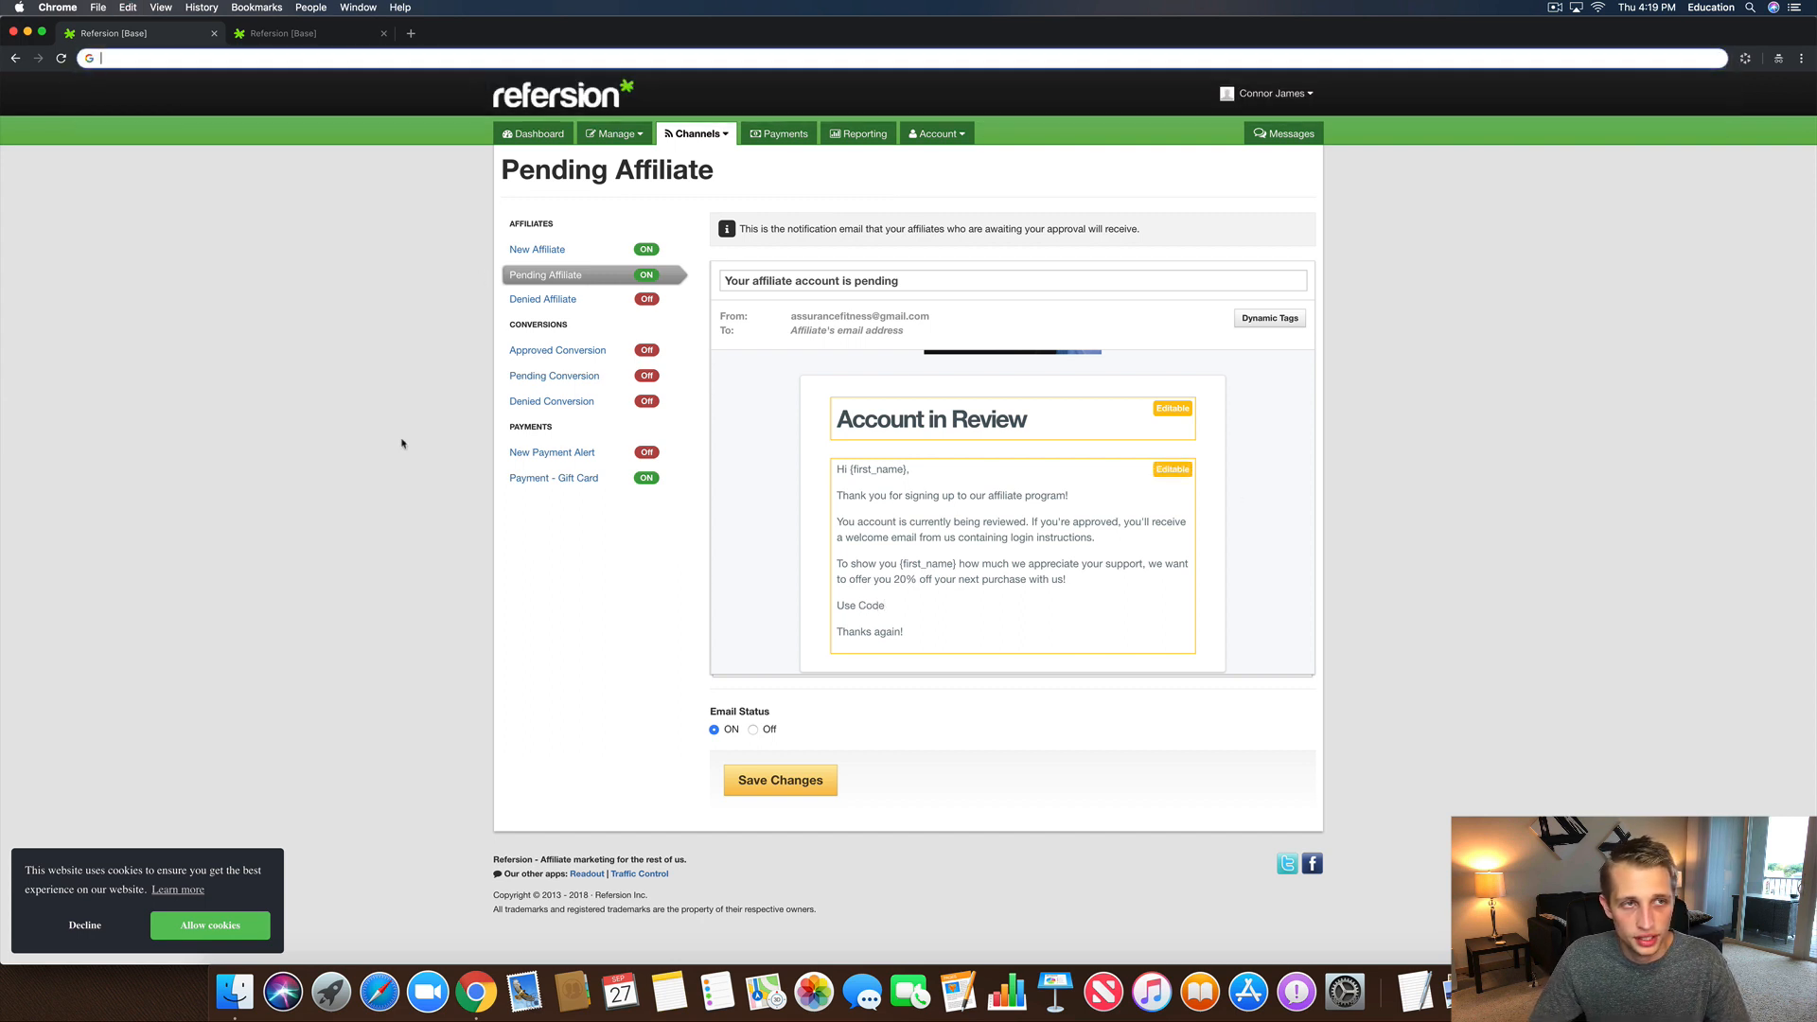
left_click_drag(608, 35, 503, 35)
left_click(1753, 290)
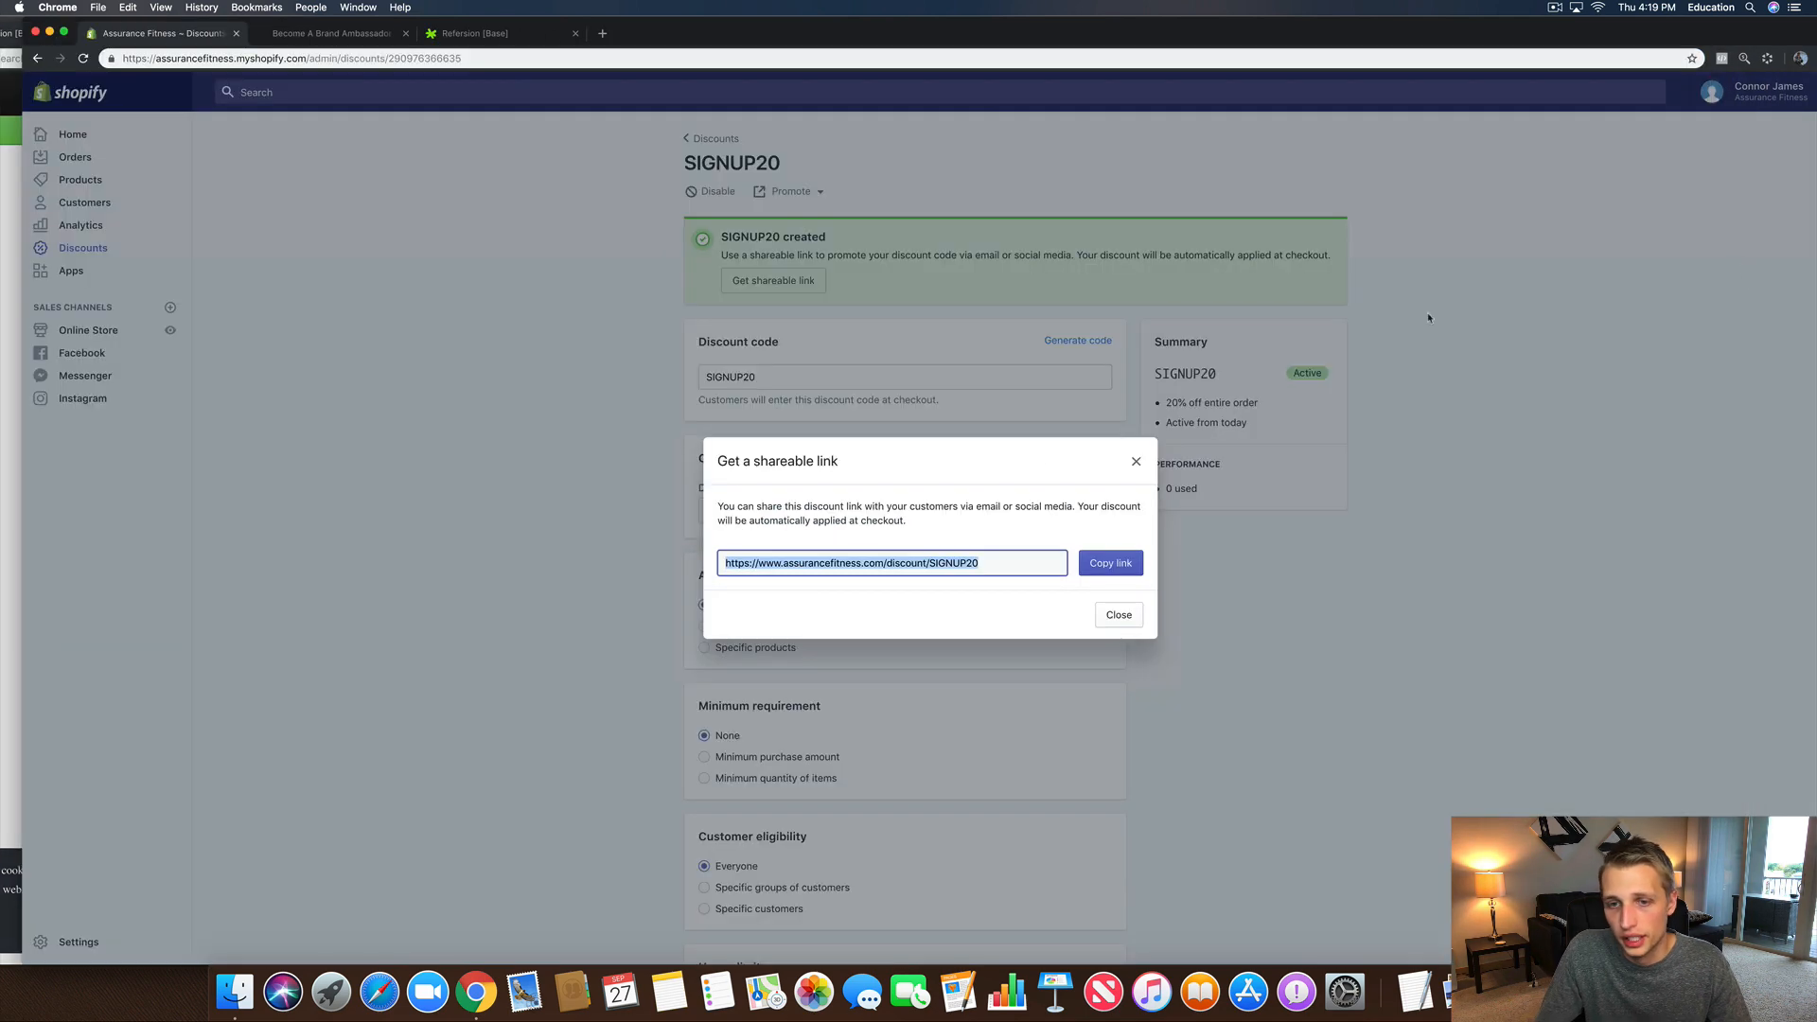
left_click(1103, 570)
left_click(6, 386)
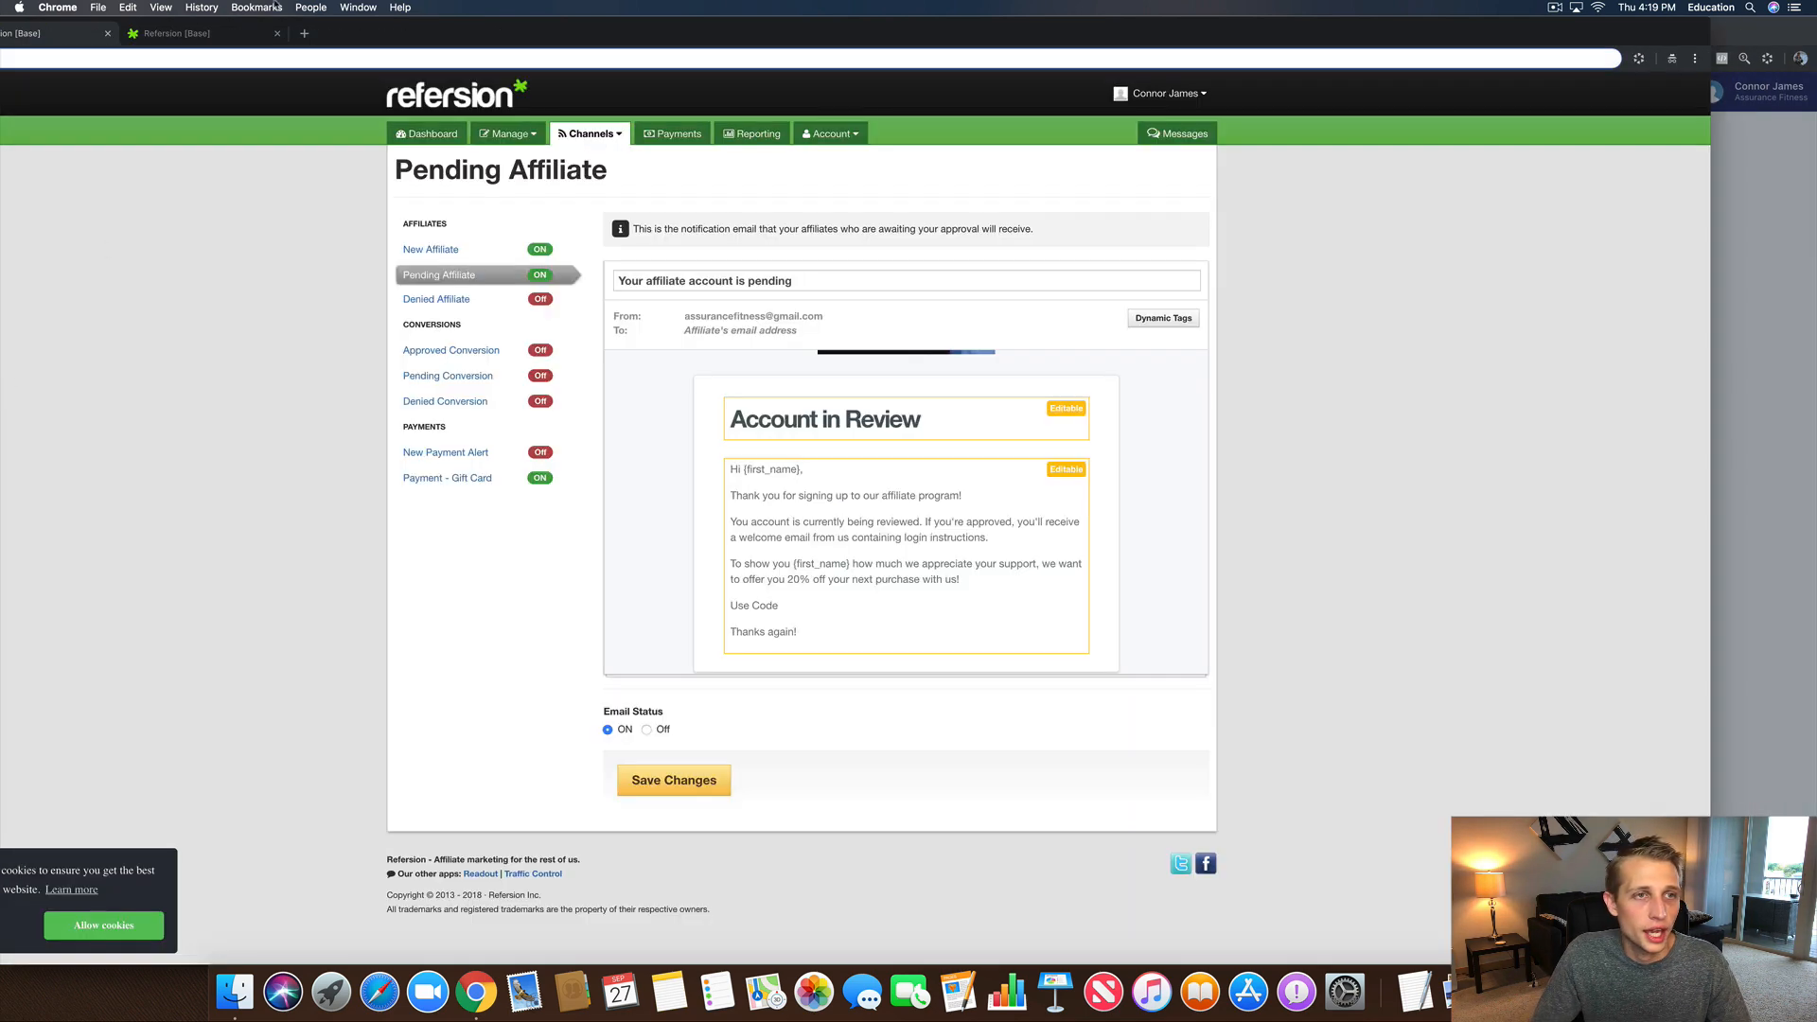
left_click_drag(425, 27, 543, 32)
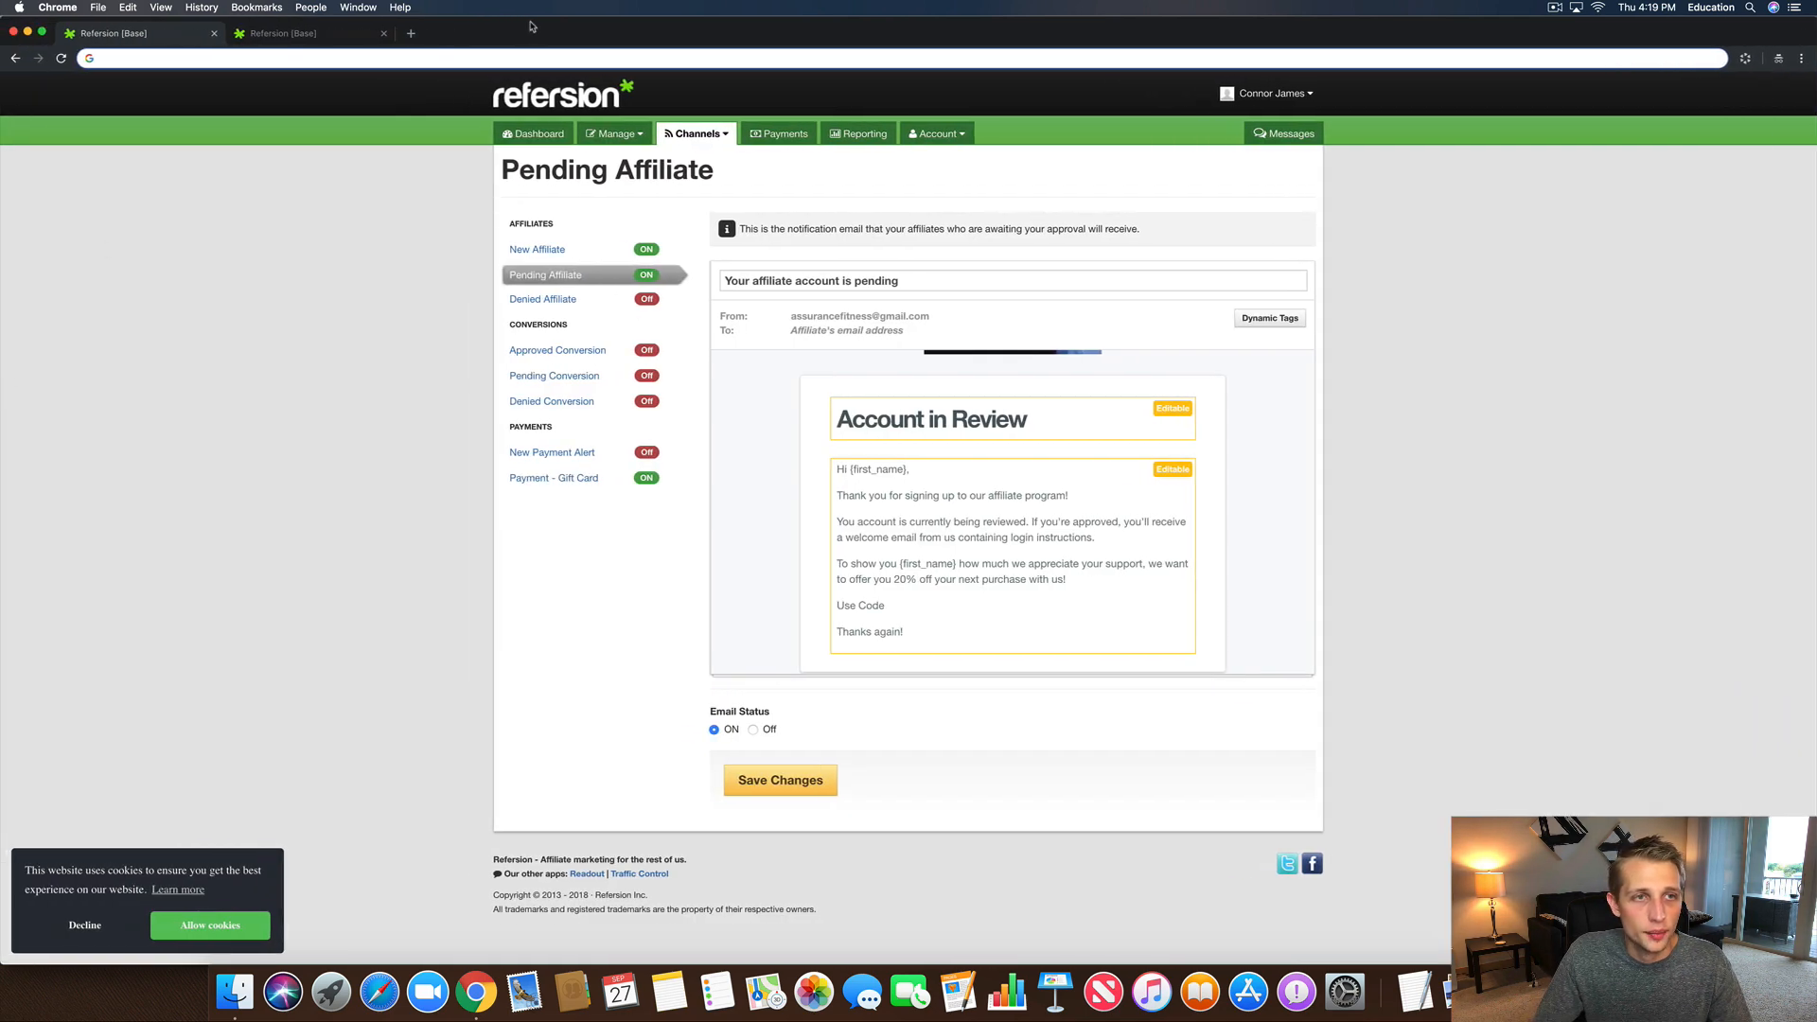
left_click(497, 59)
key("super+v")
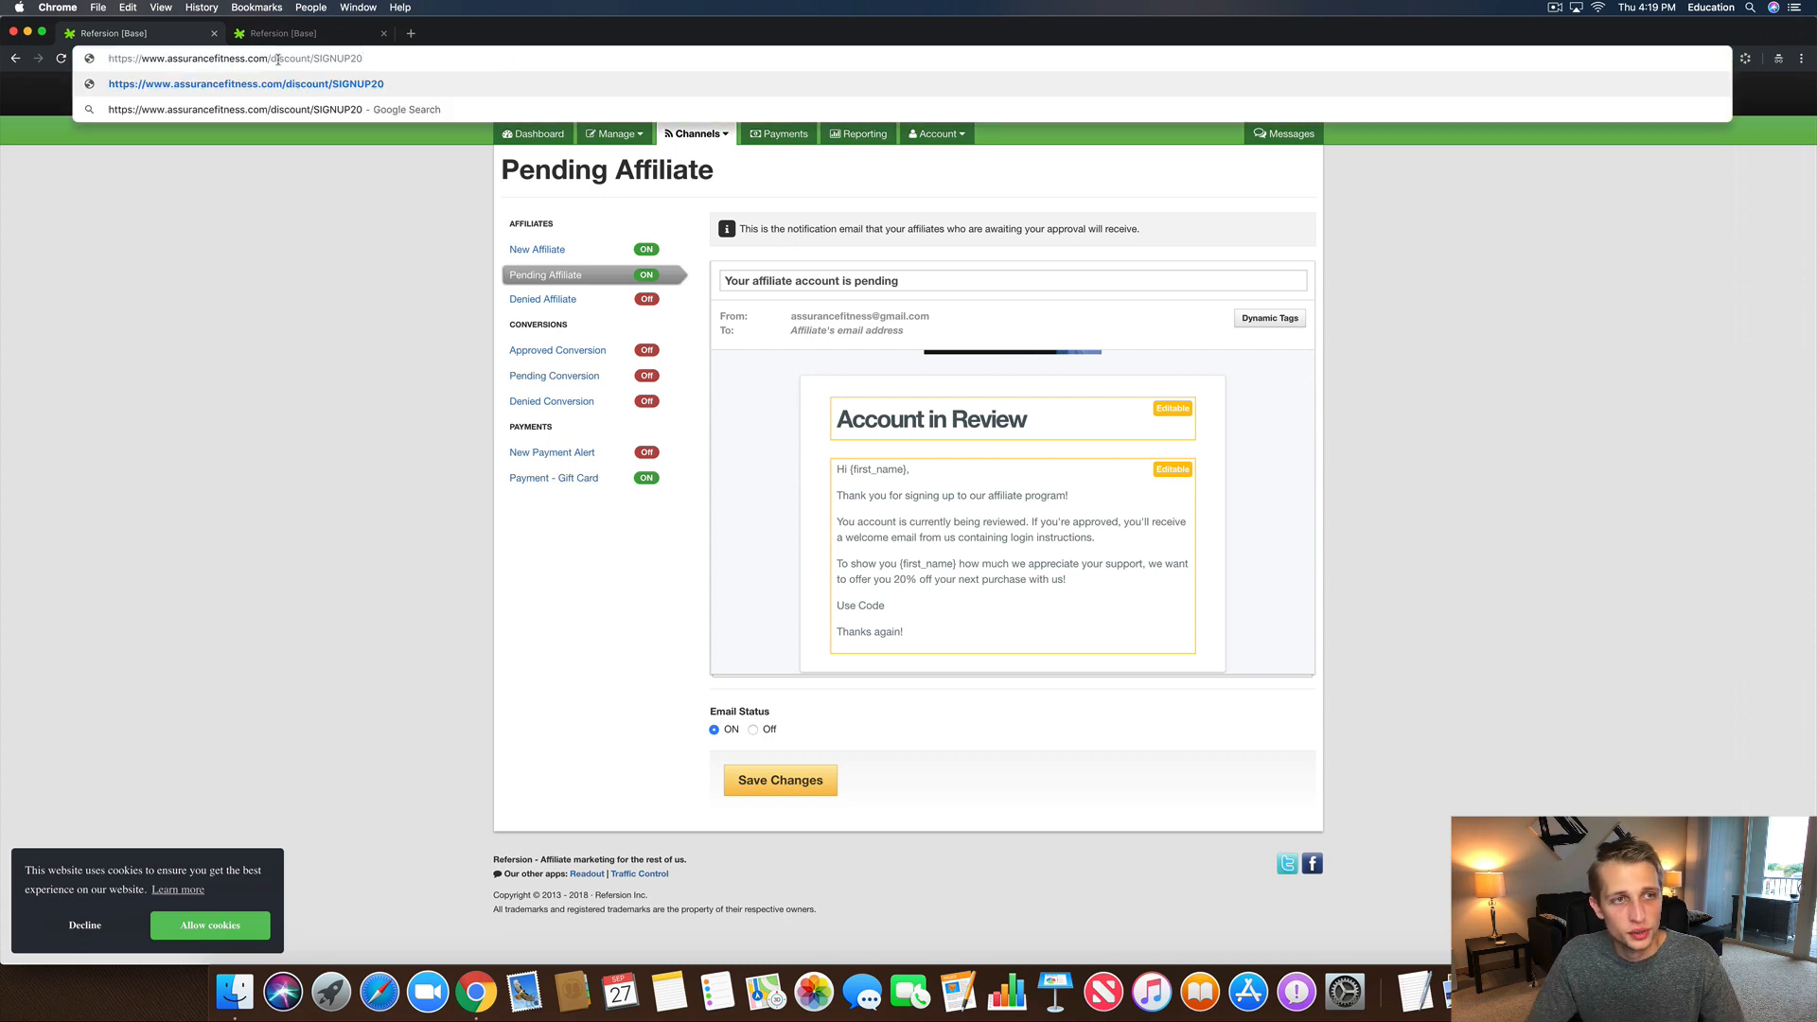
left_click(374, 275)
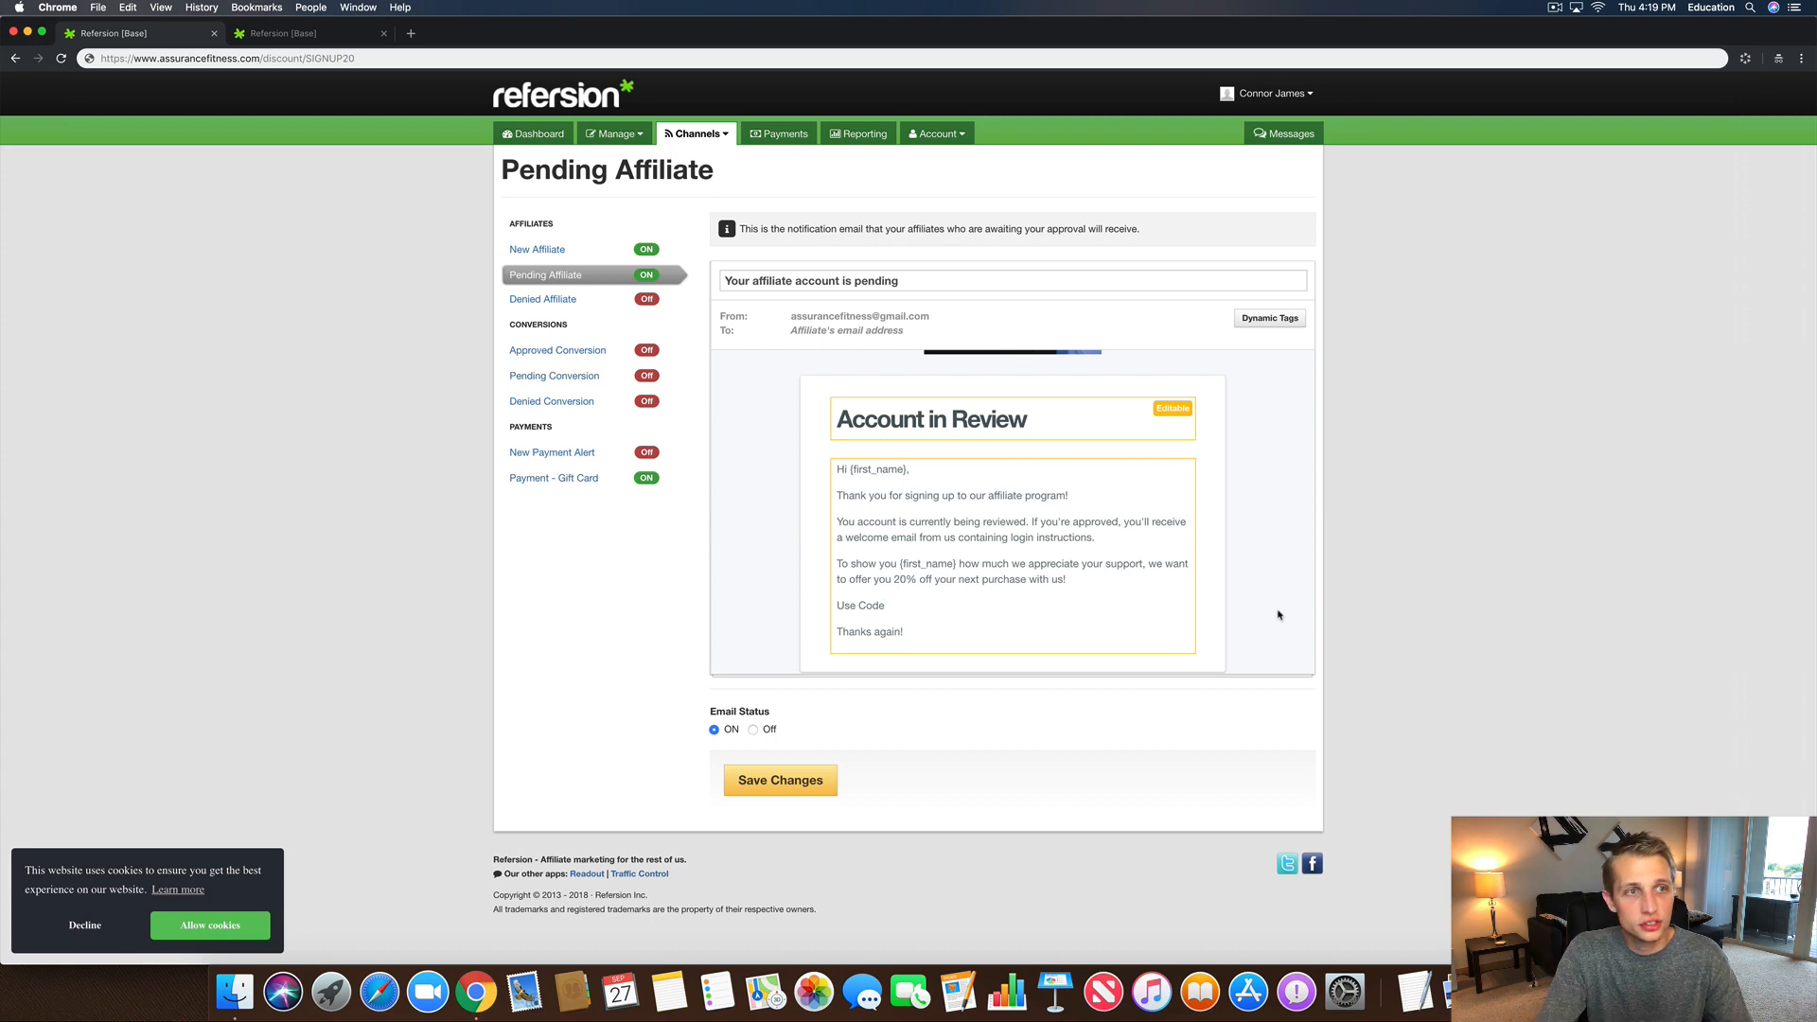
Step: Complete the line with 'SIGNUP20 at checkout to redeem your savings!', bold the sentence, and underline SIGNUP20
type("SIGNU")
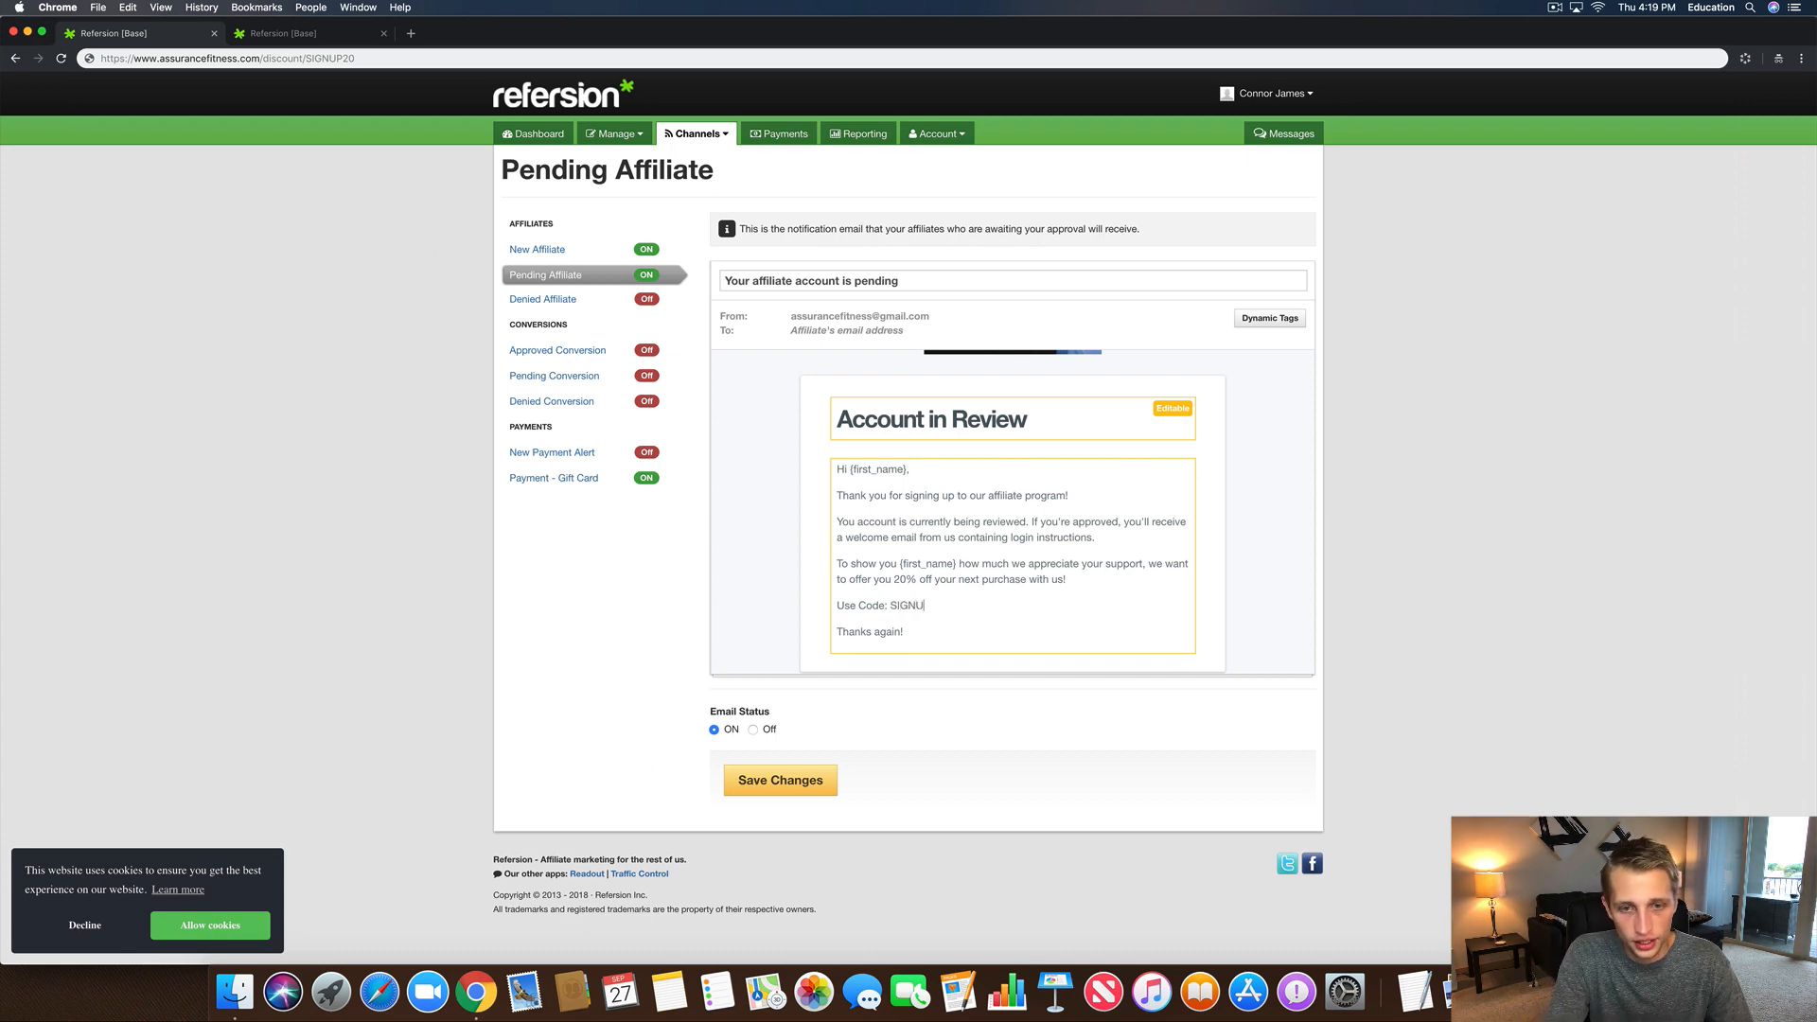
type("P20 a")
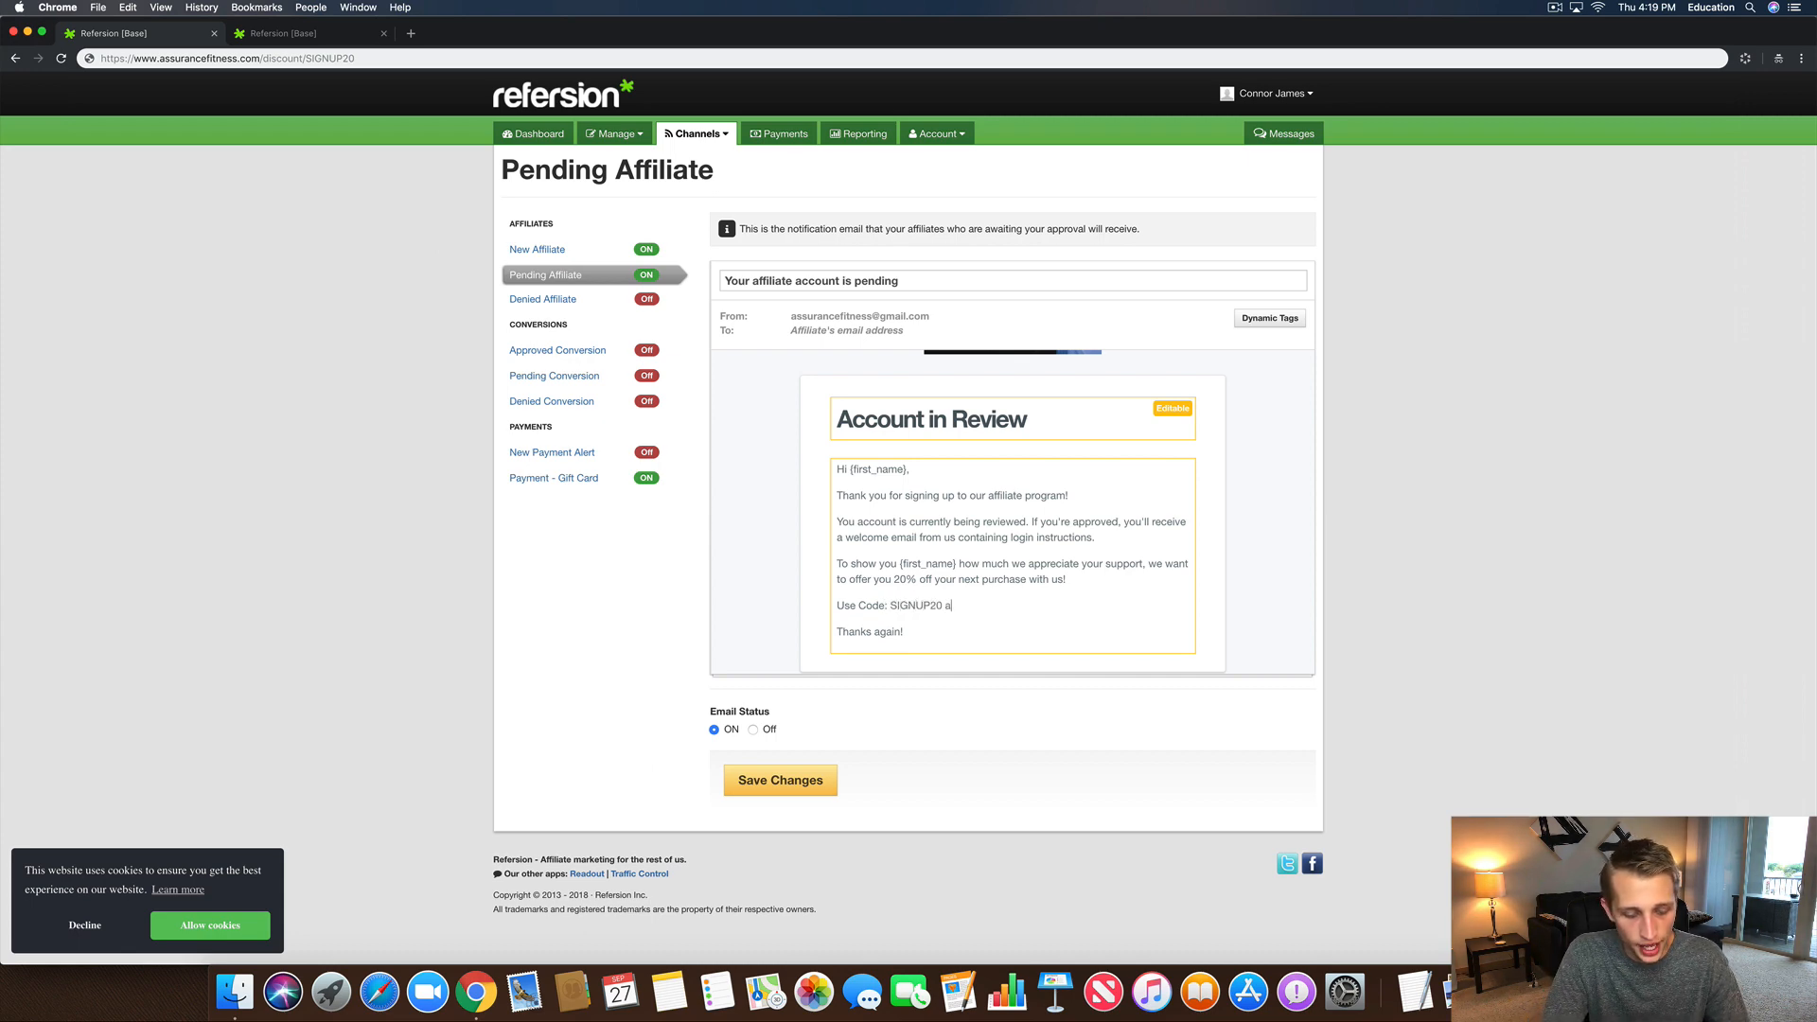
type("t checkout to re")
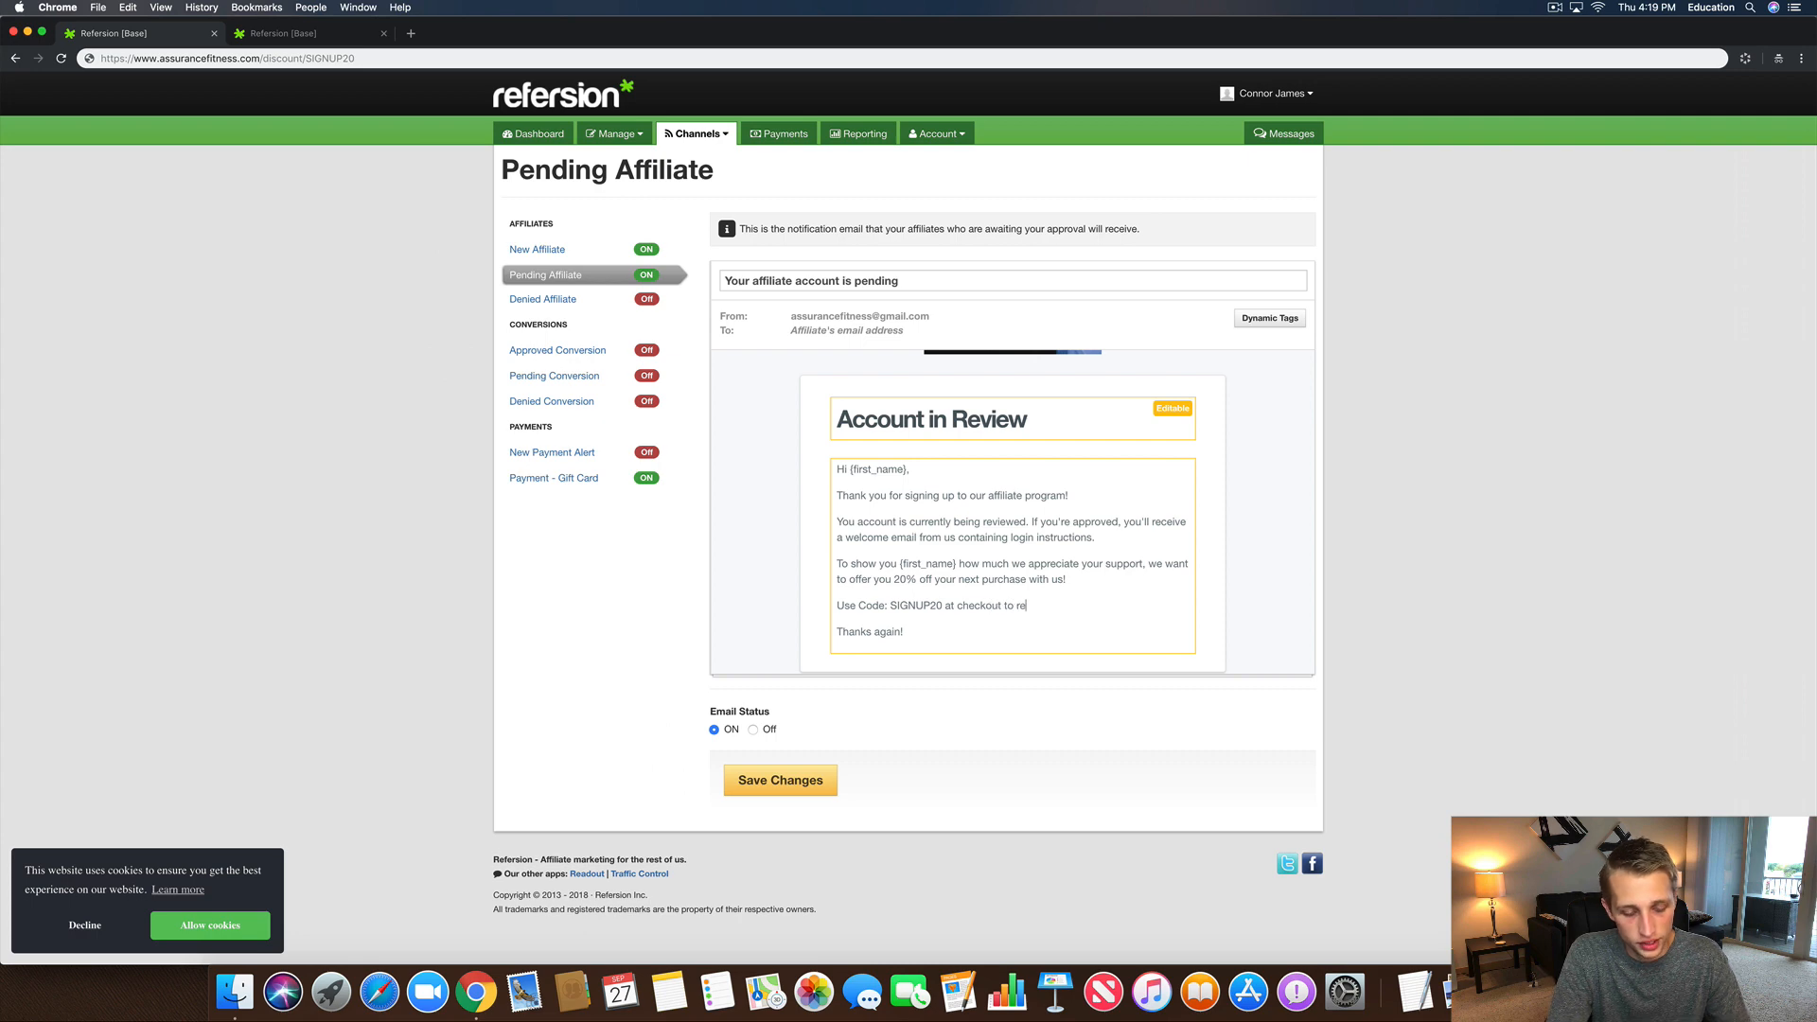
type("deem your sav")
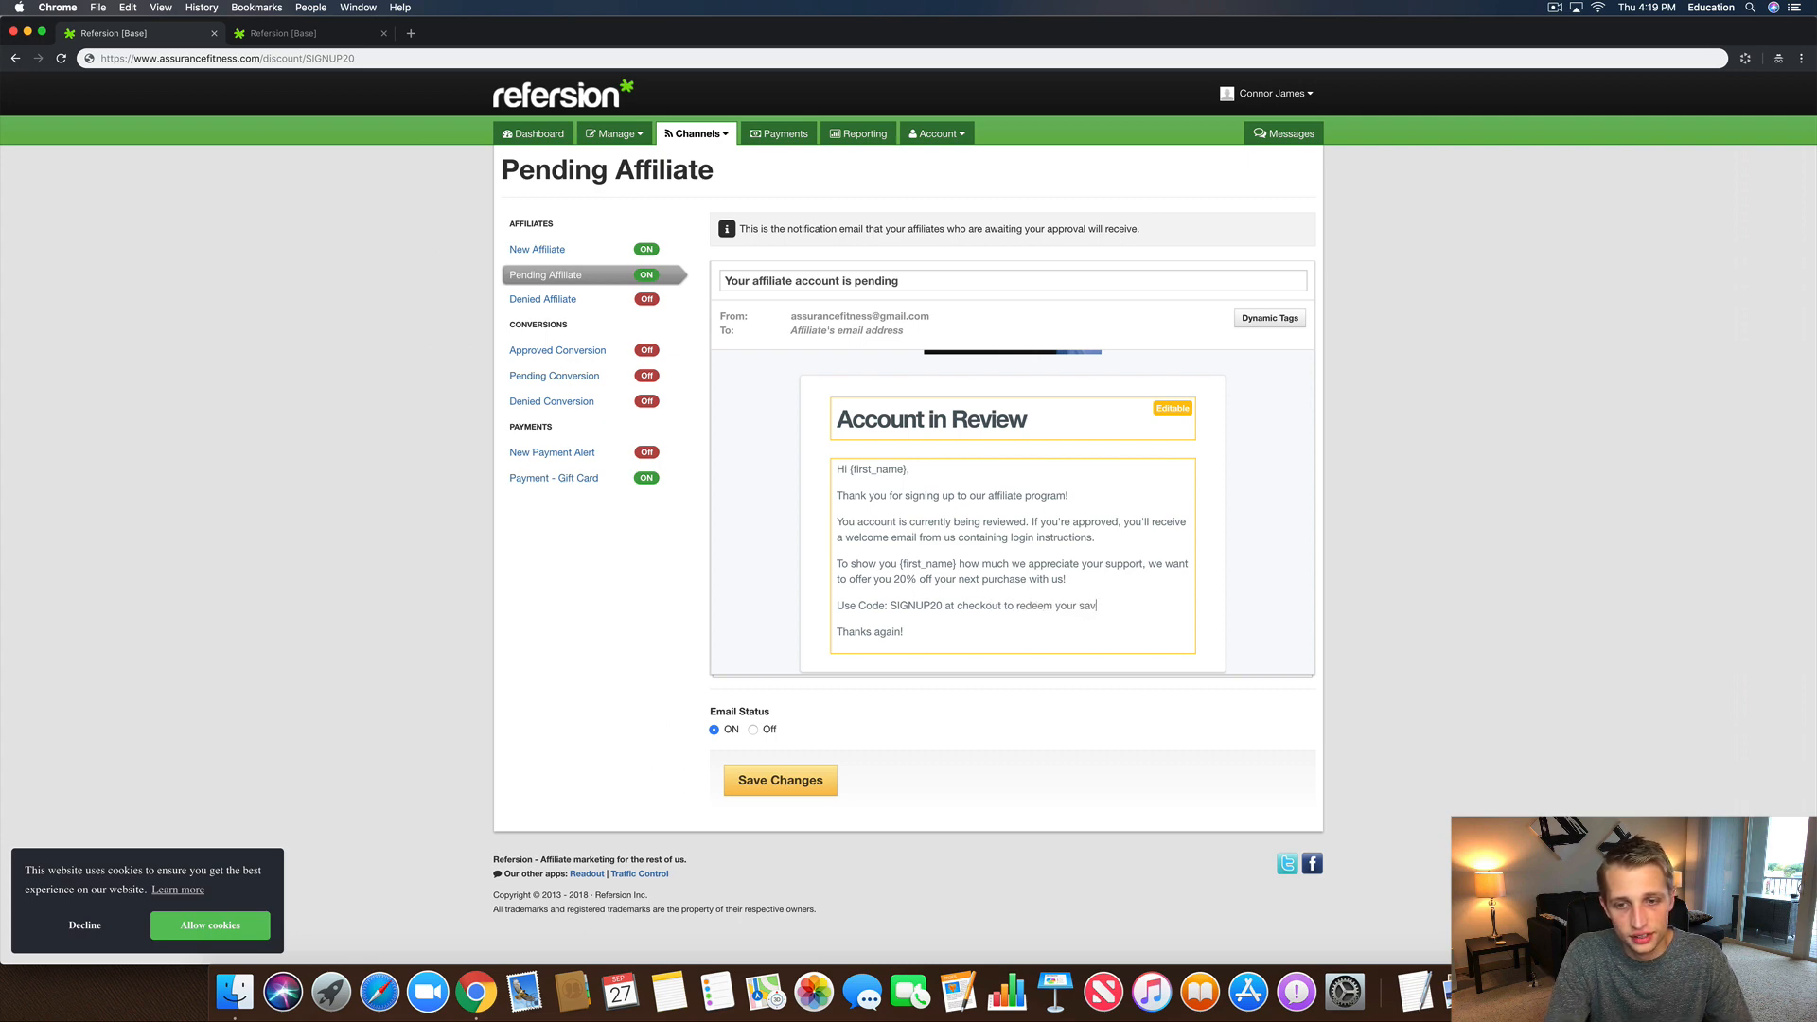
type("ings!")
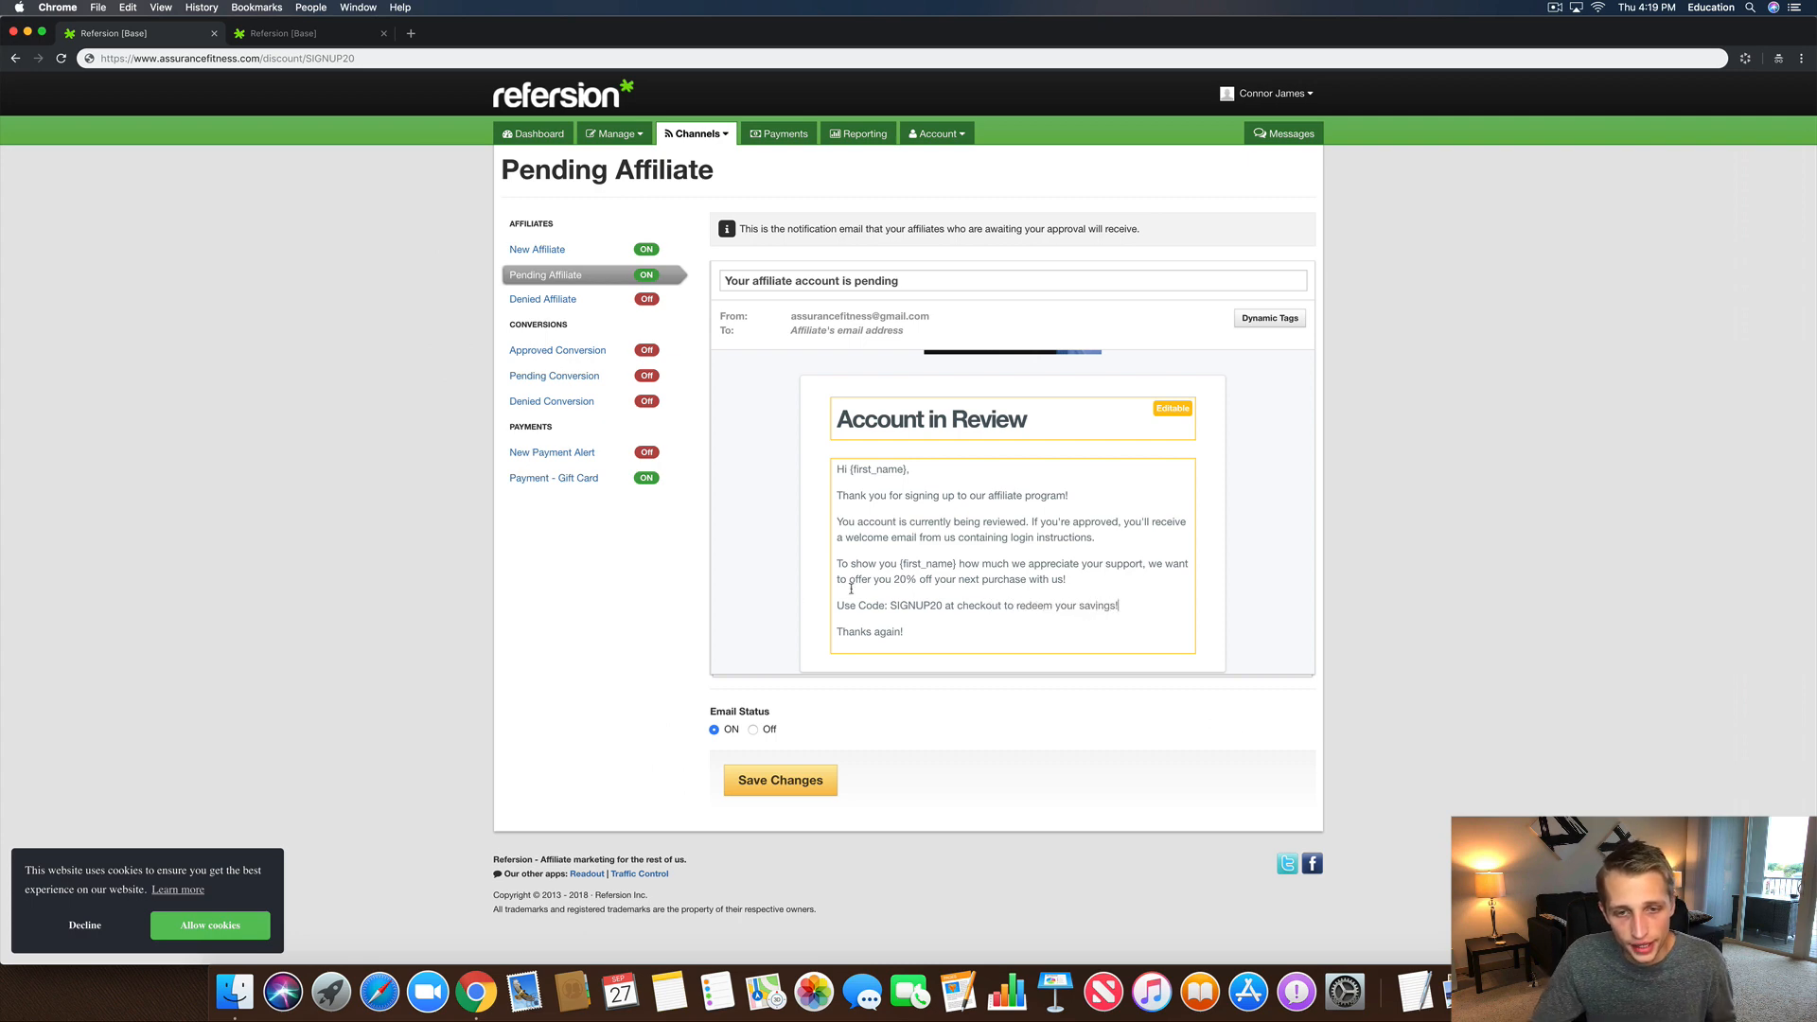
double_click(909, 606)
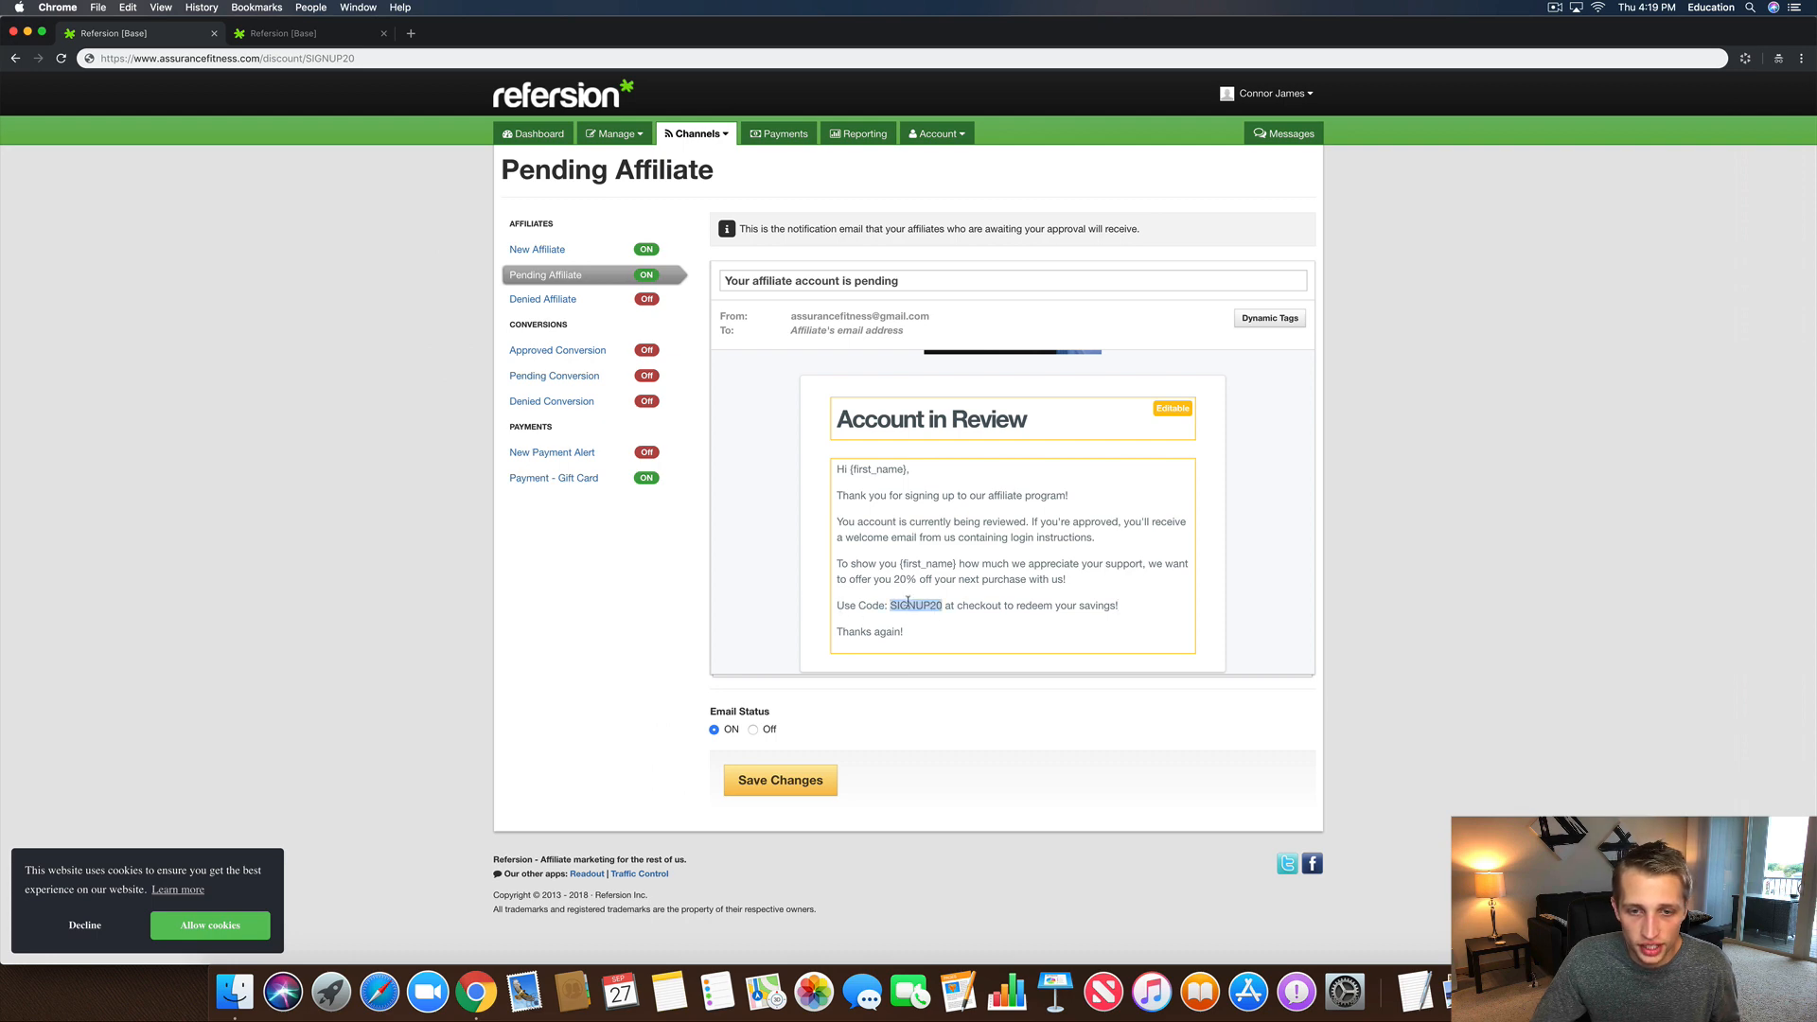
left_click(810, 573)
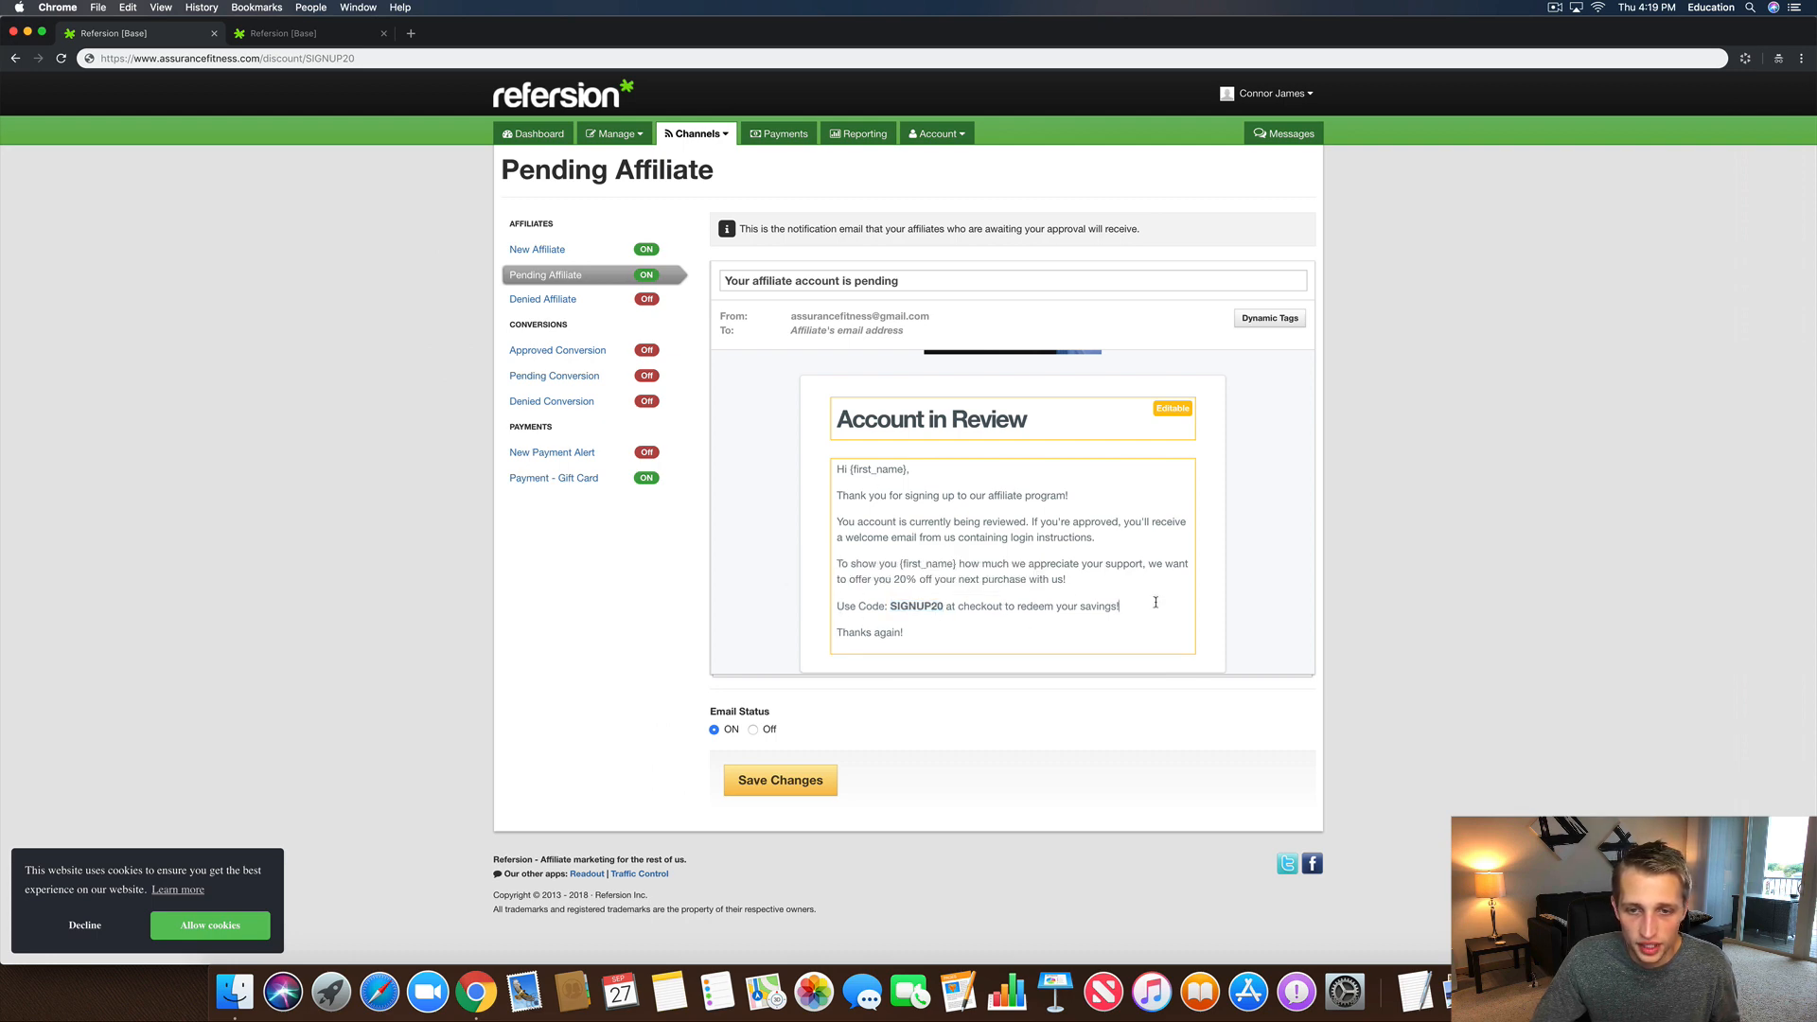
left_click_drag(1133, 607, 743, 605)
left_click(878, 574)
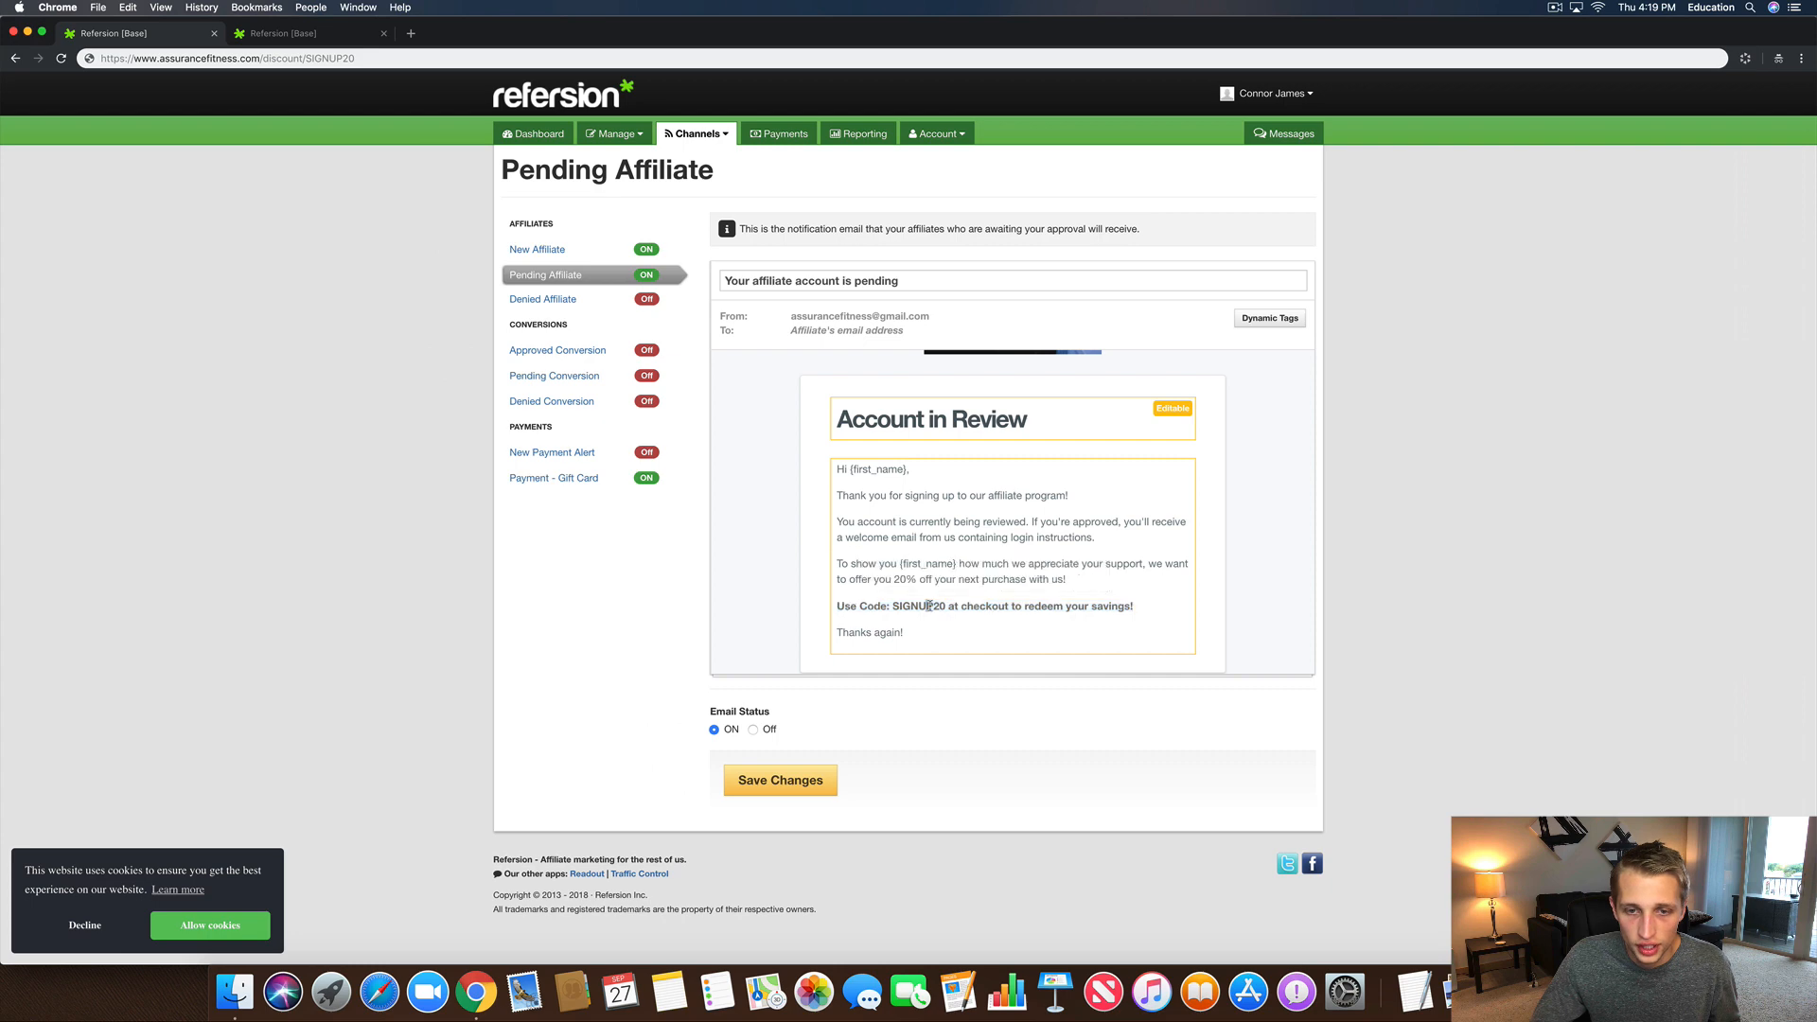
double_click(918, 606)
left_click(883, 574)
left_click(1095, 627)
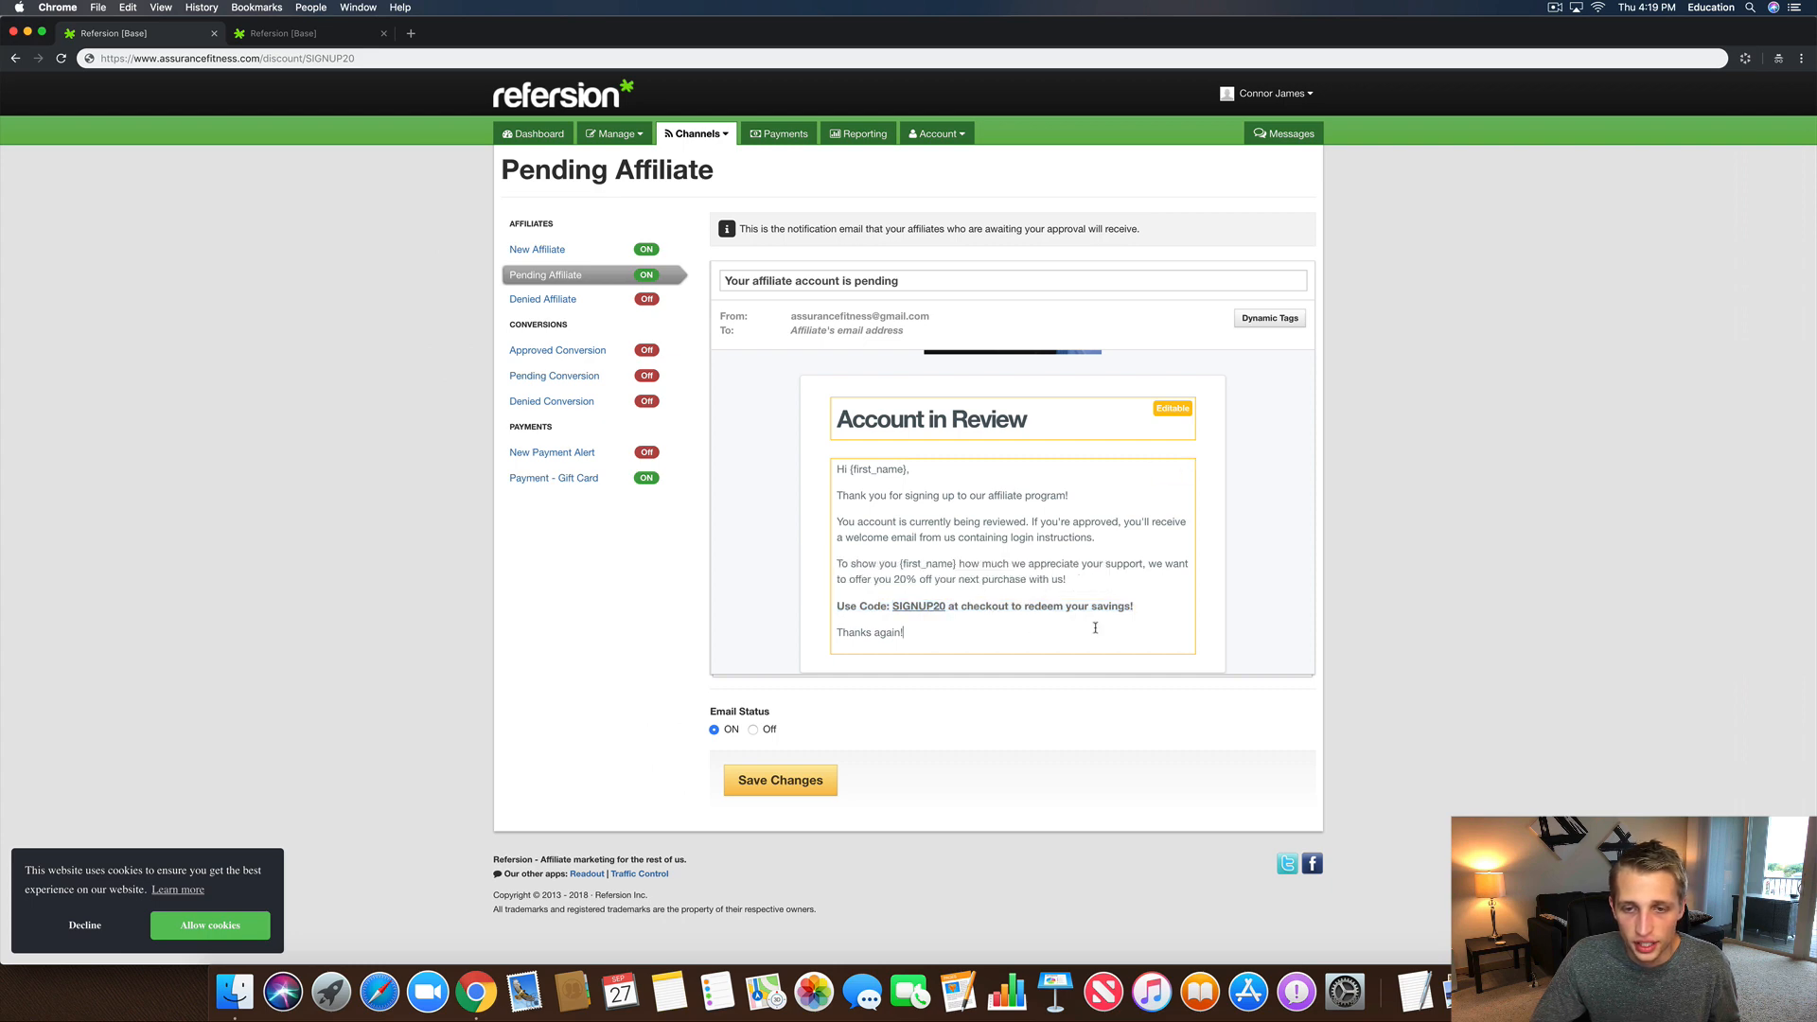
Step: Add the line 'Shop and save now by going to:' just above 'Thanks again!'
left_click(1163, 609)
key("Return")
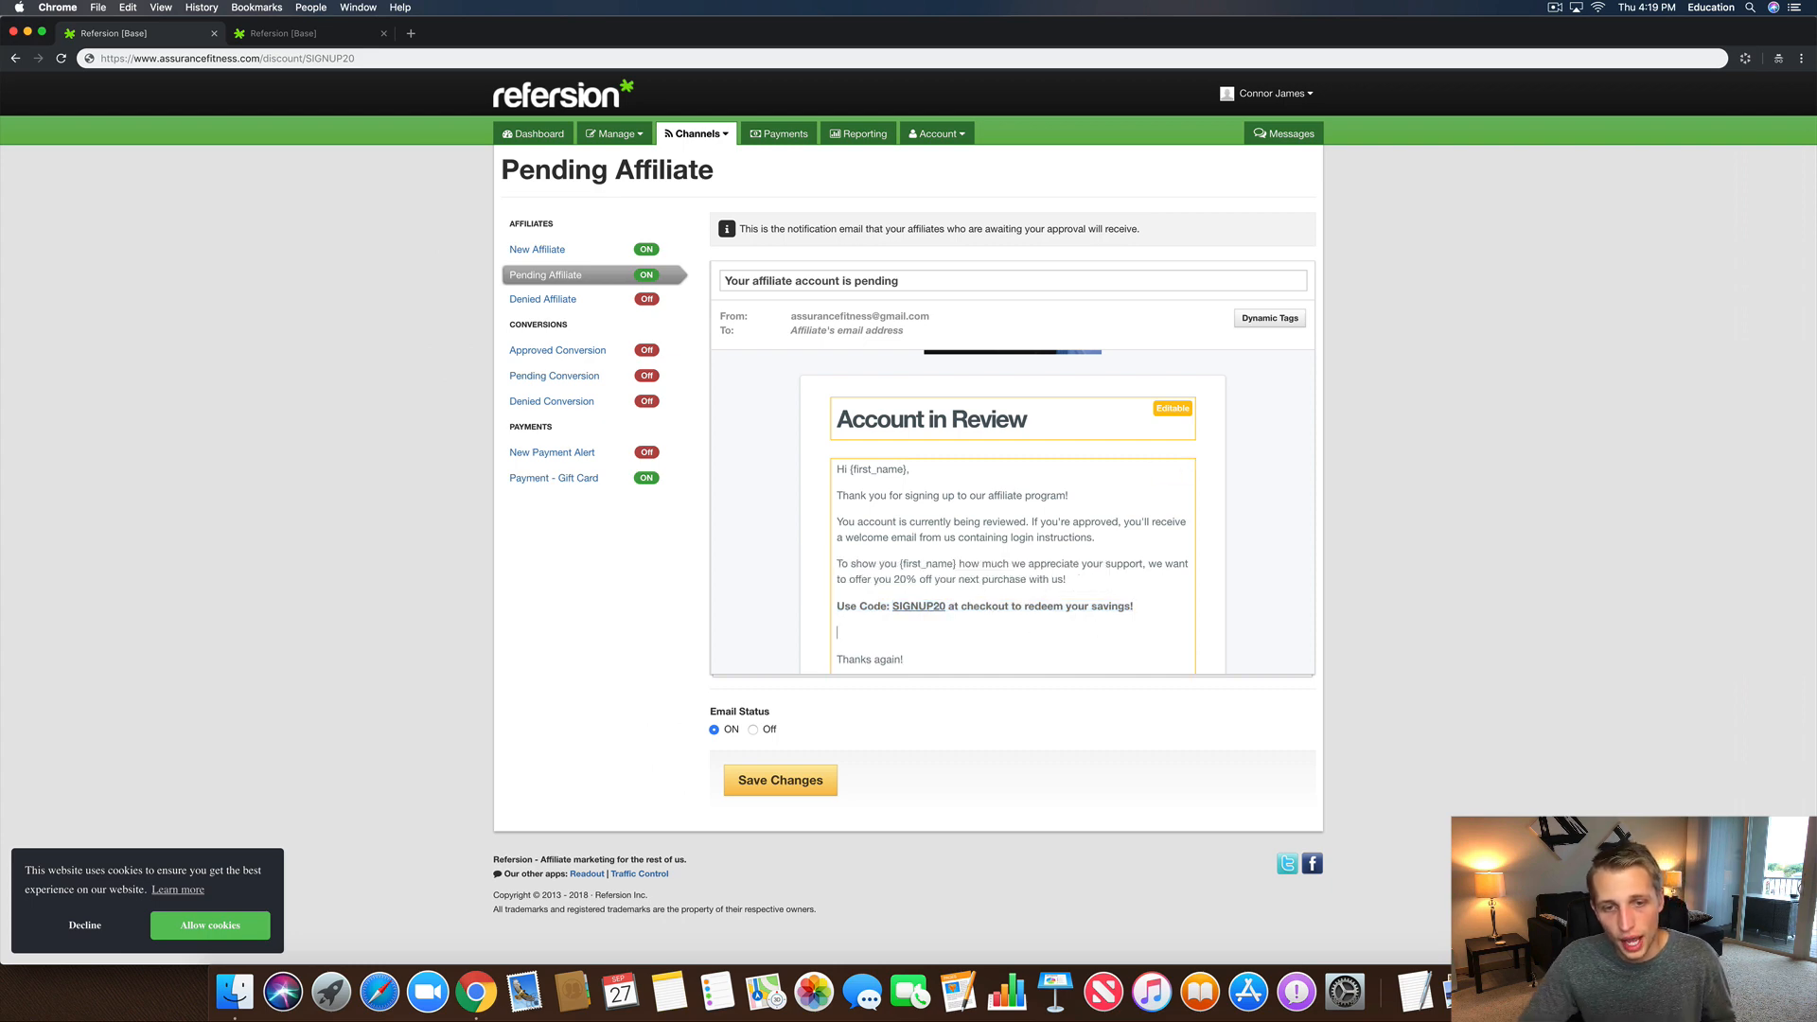
type("S")
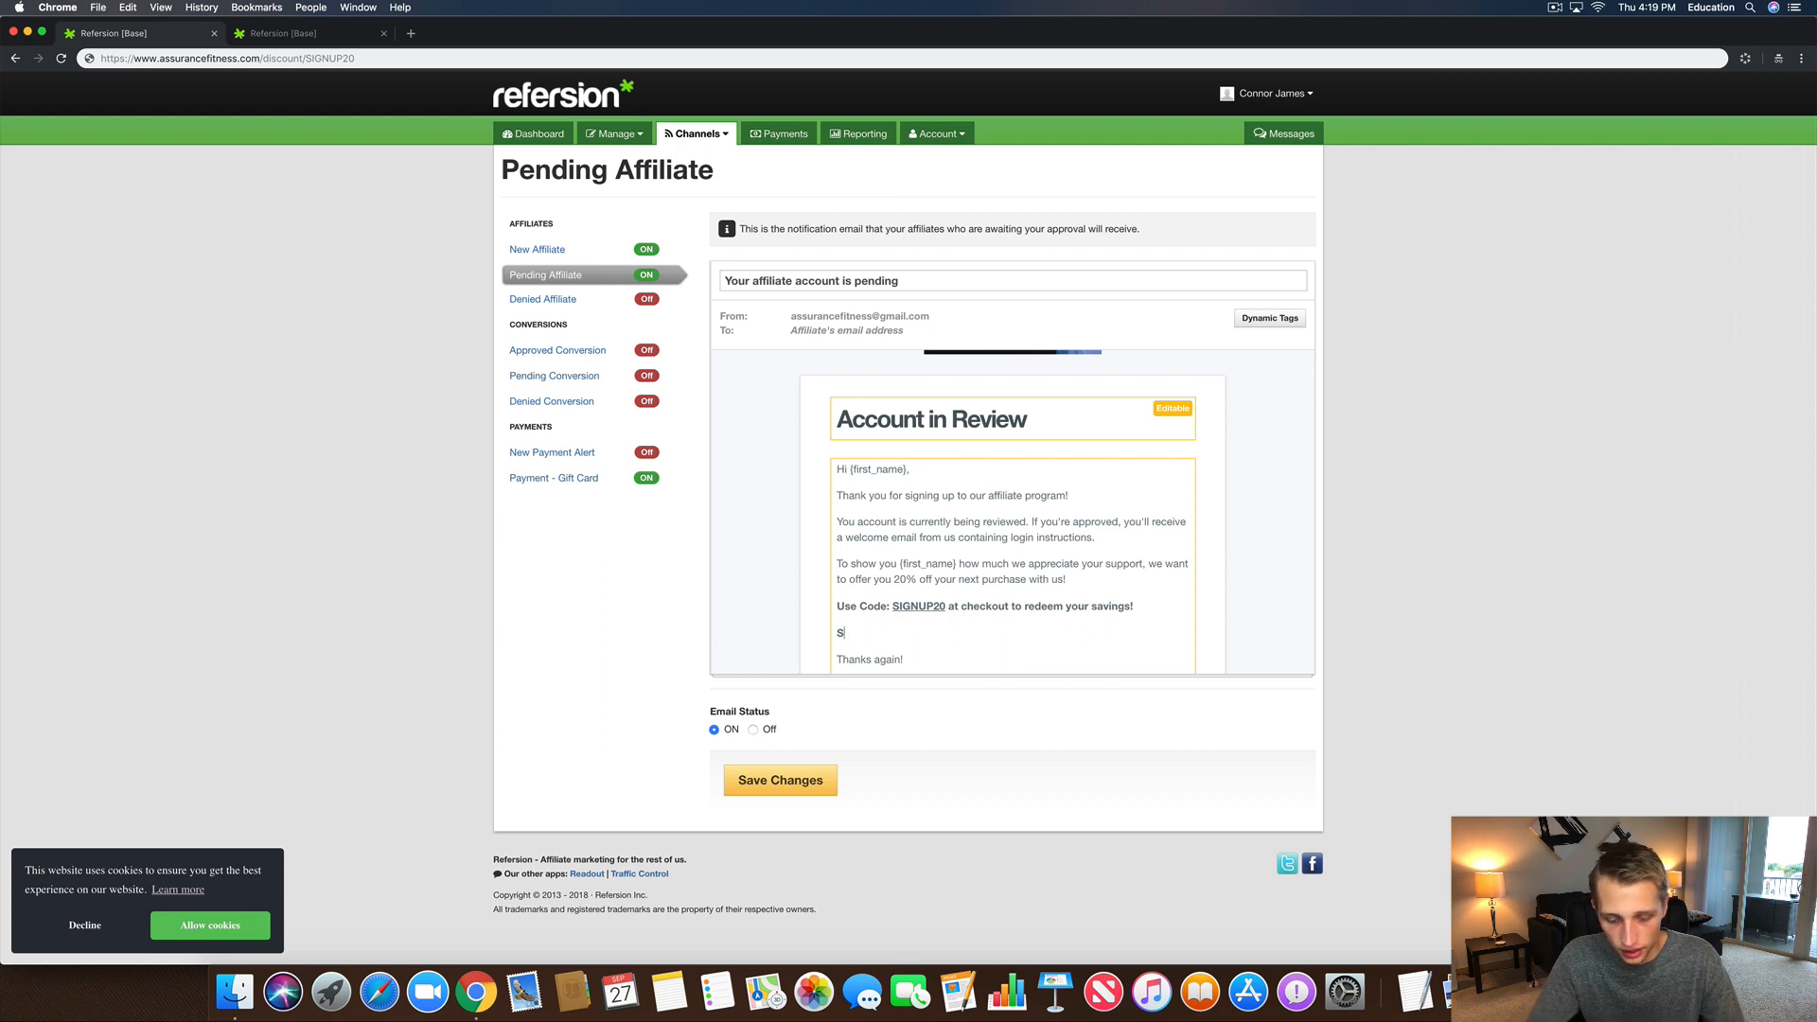
left_click_drag(804, 634, 845, 634)
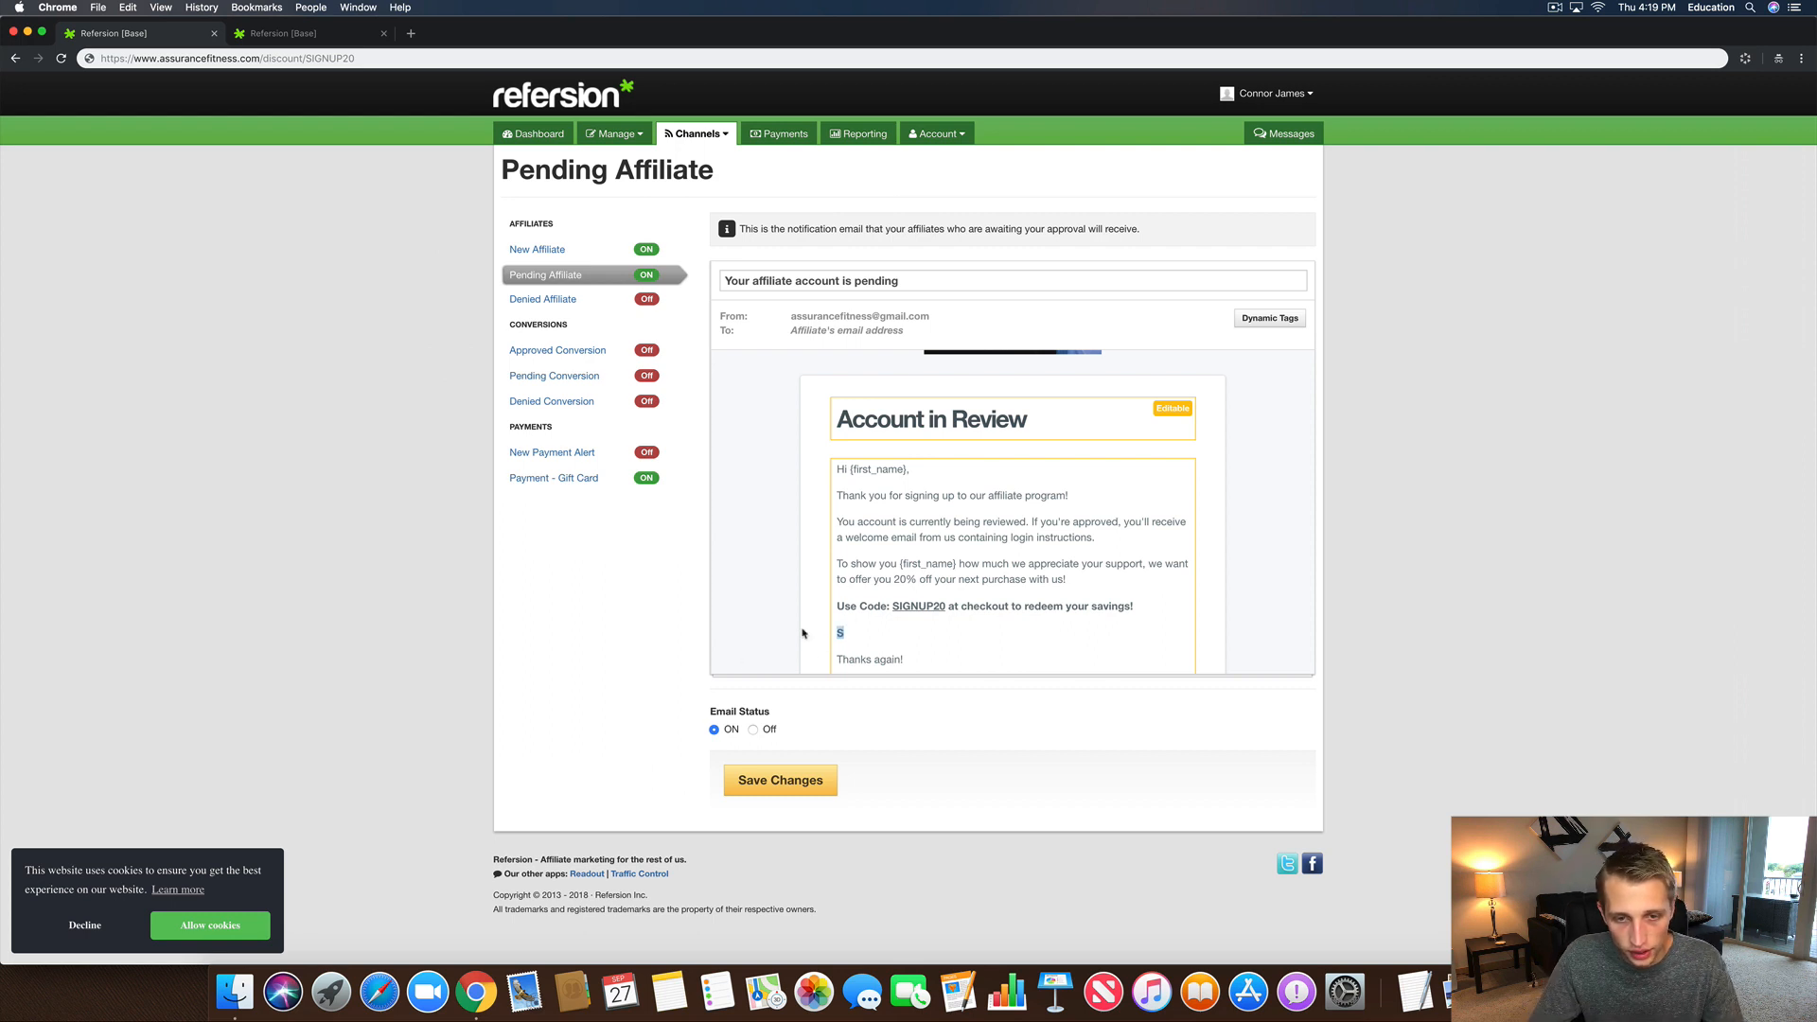
left_click(856, 633)
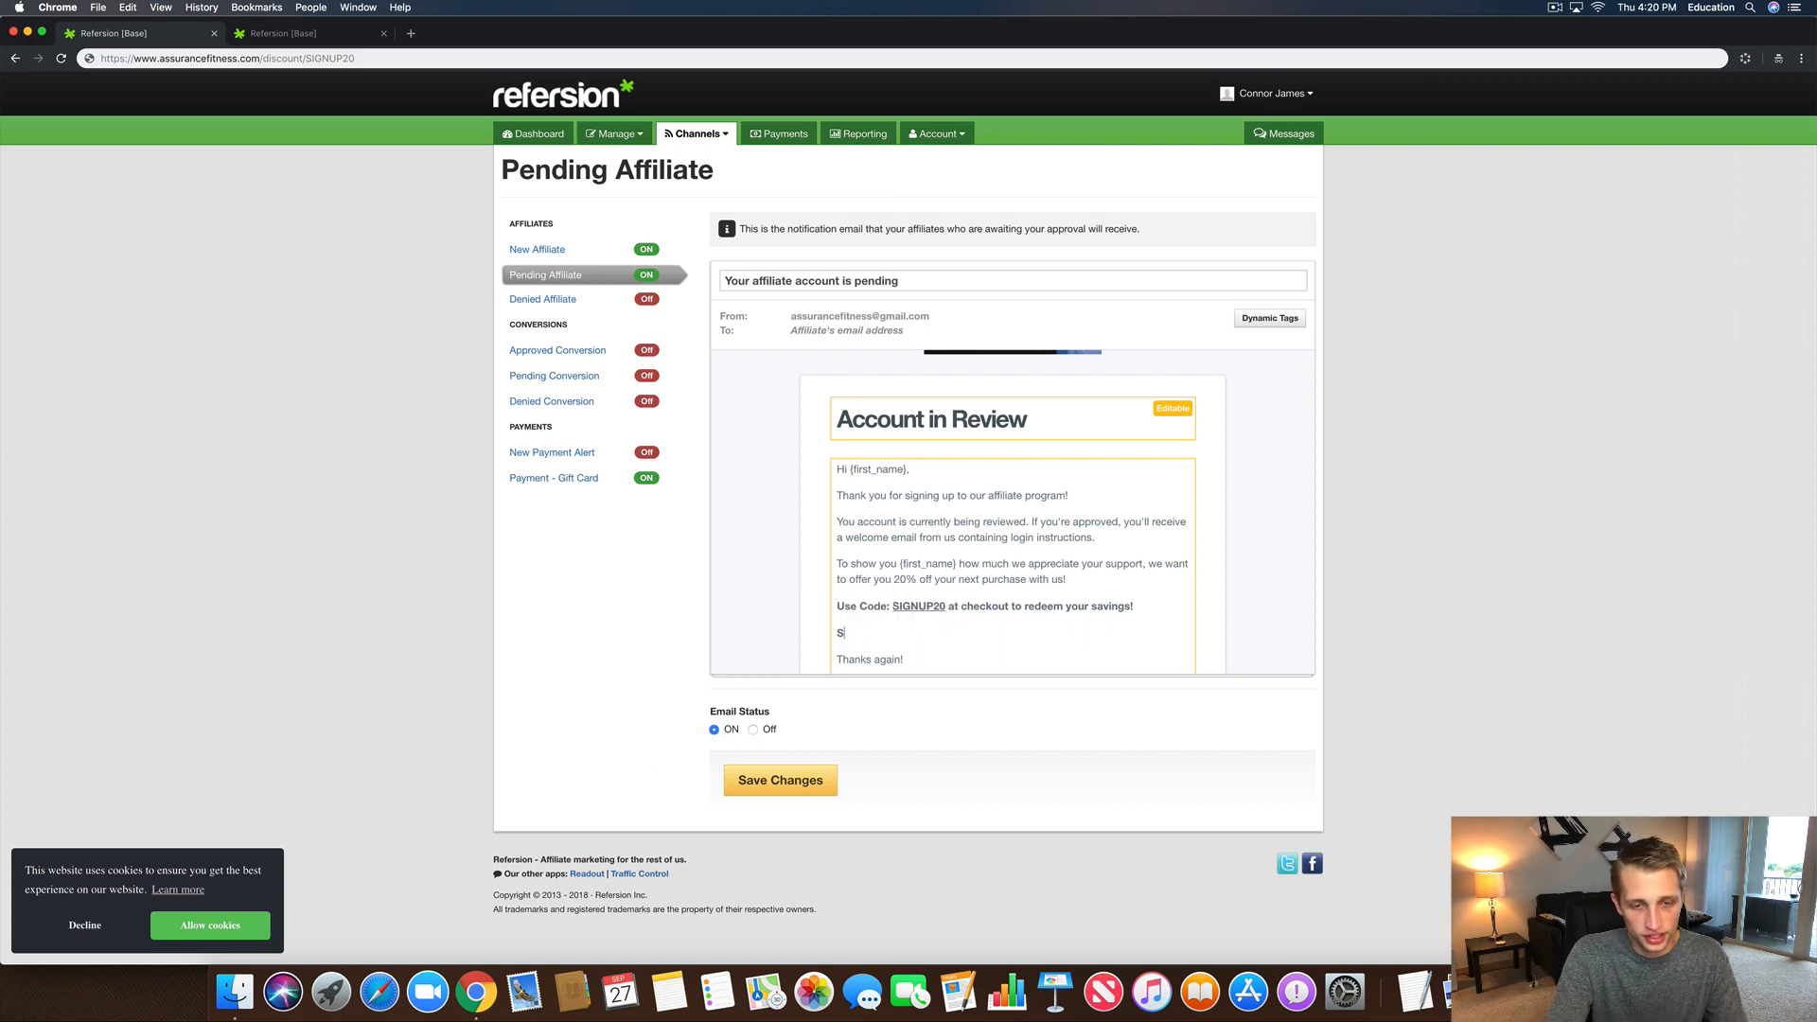
type("hop and save no")
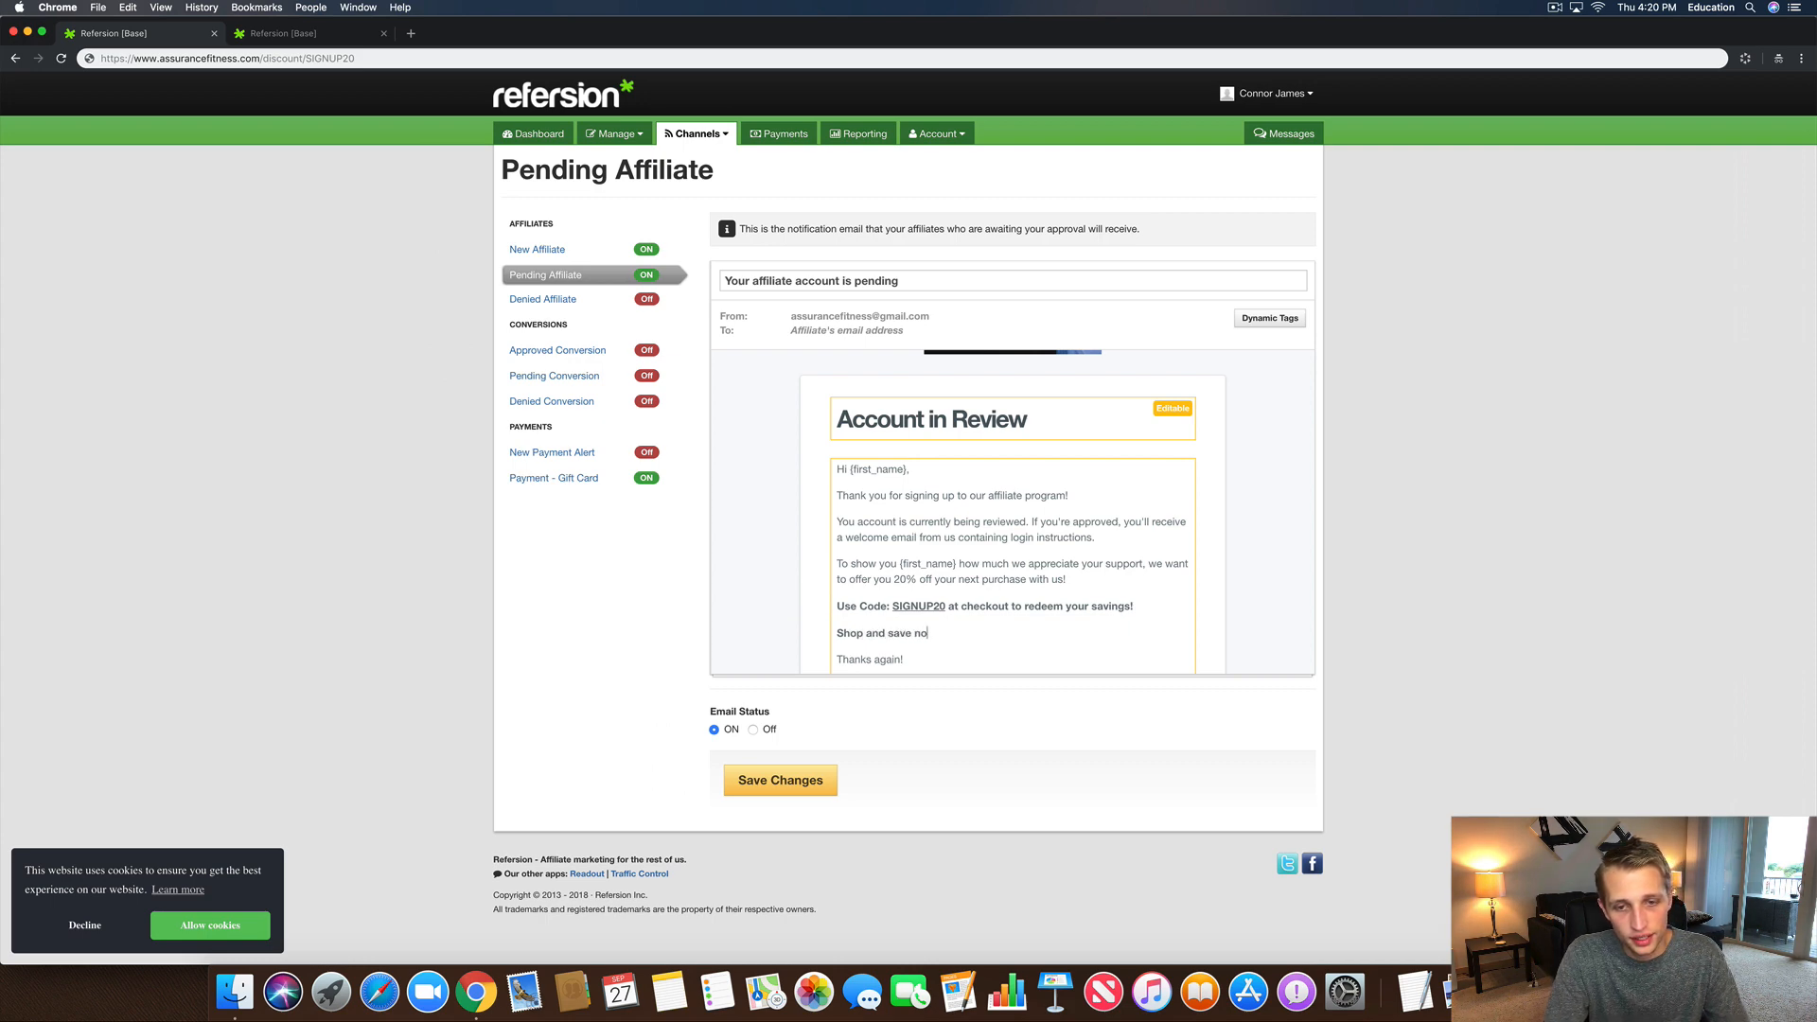
type("w")
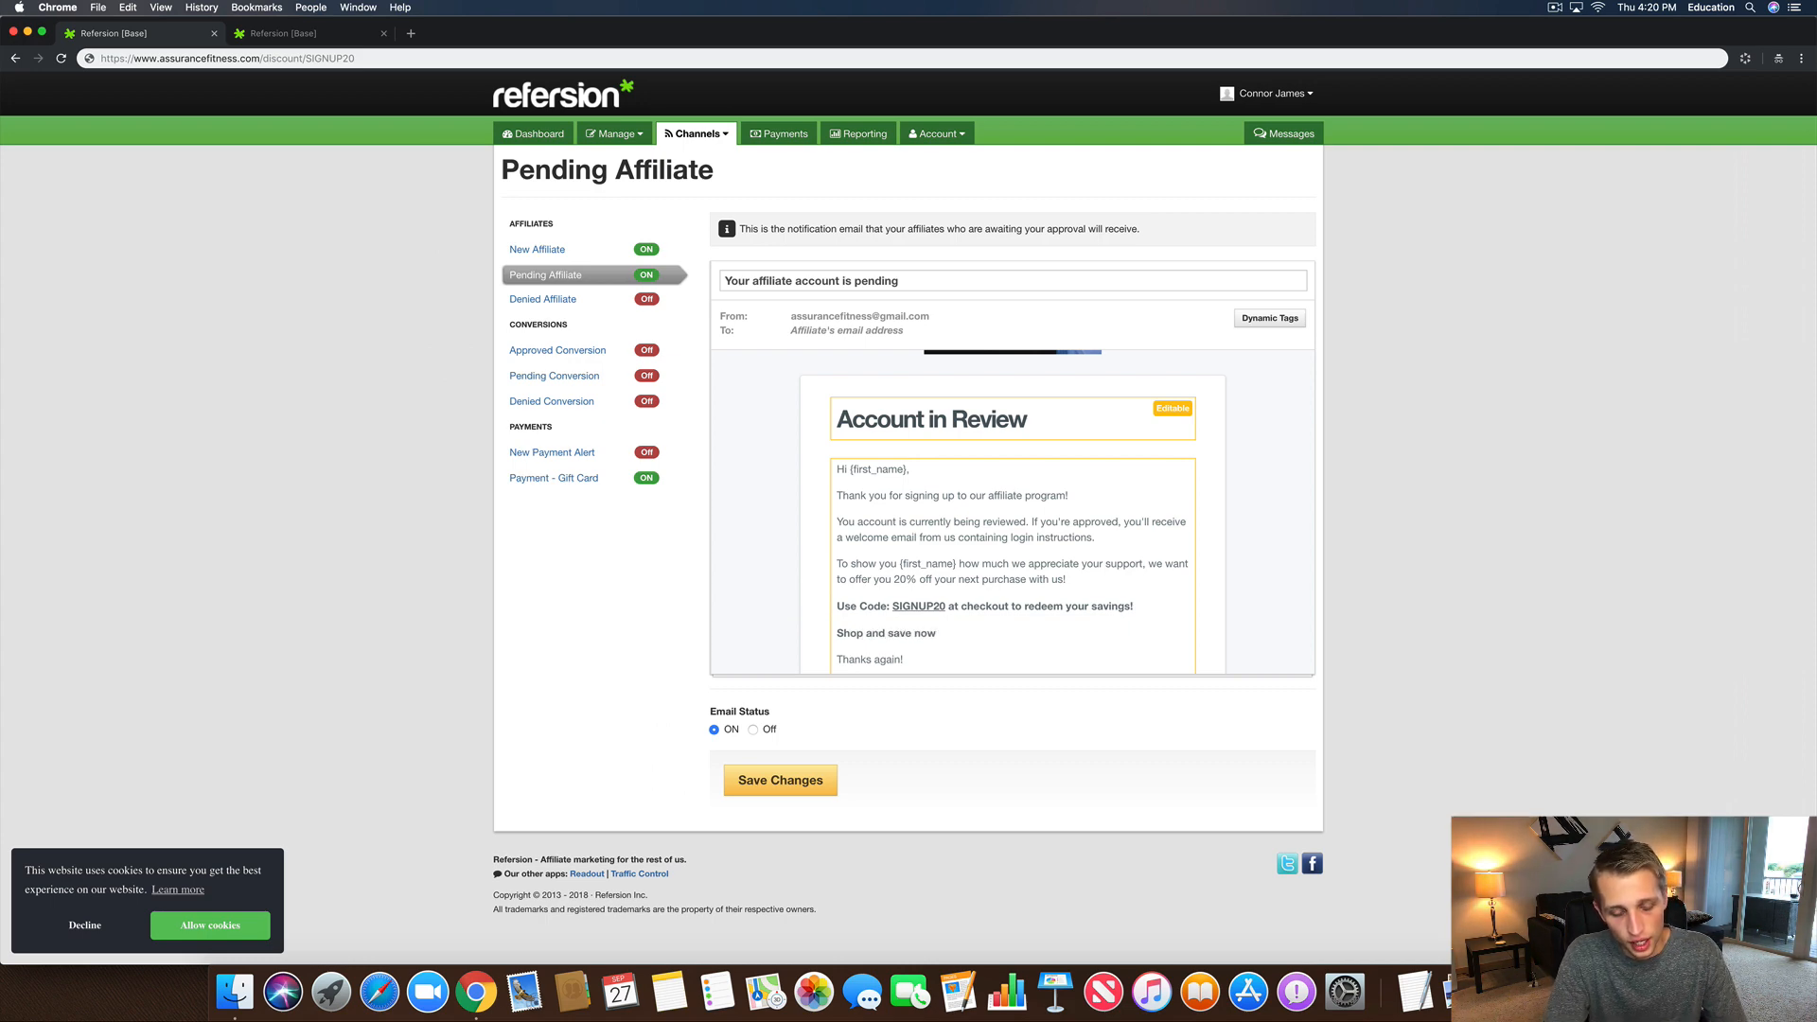
type(" b")
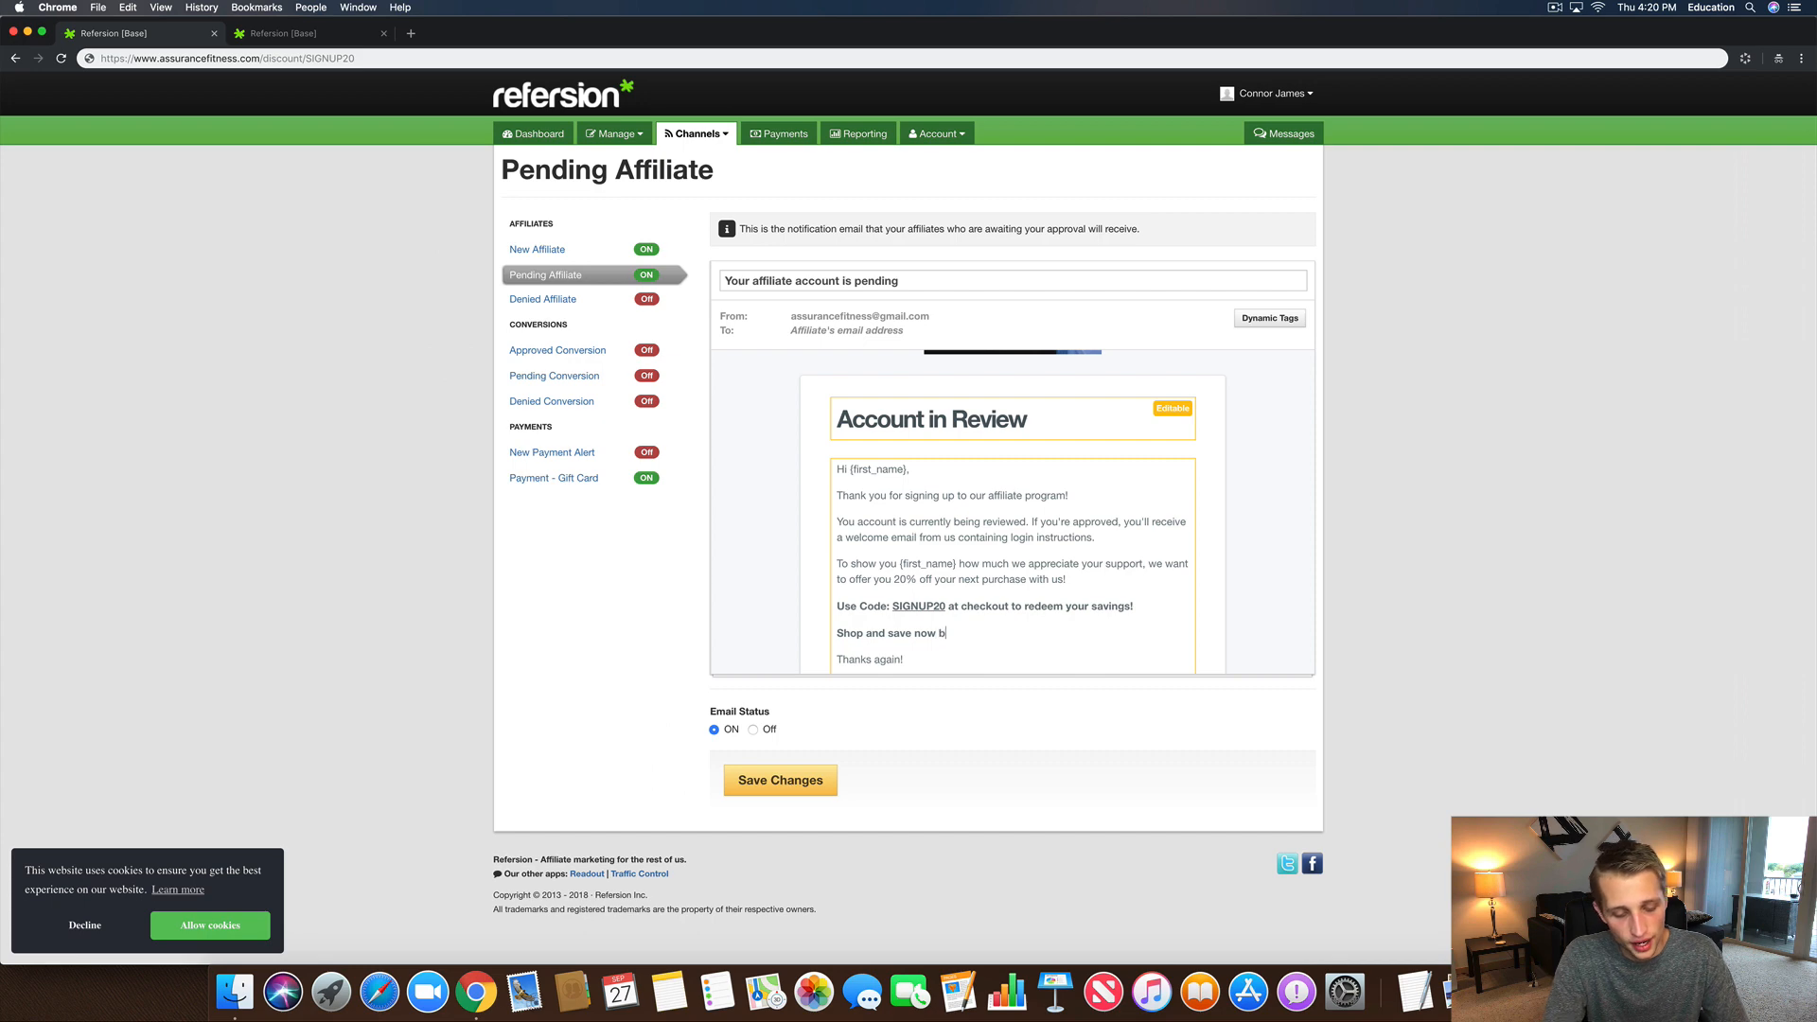
type("y going to:")
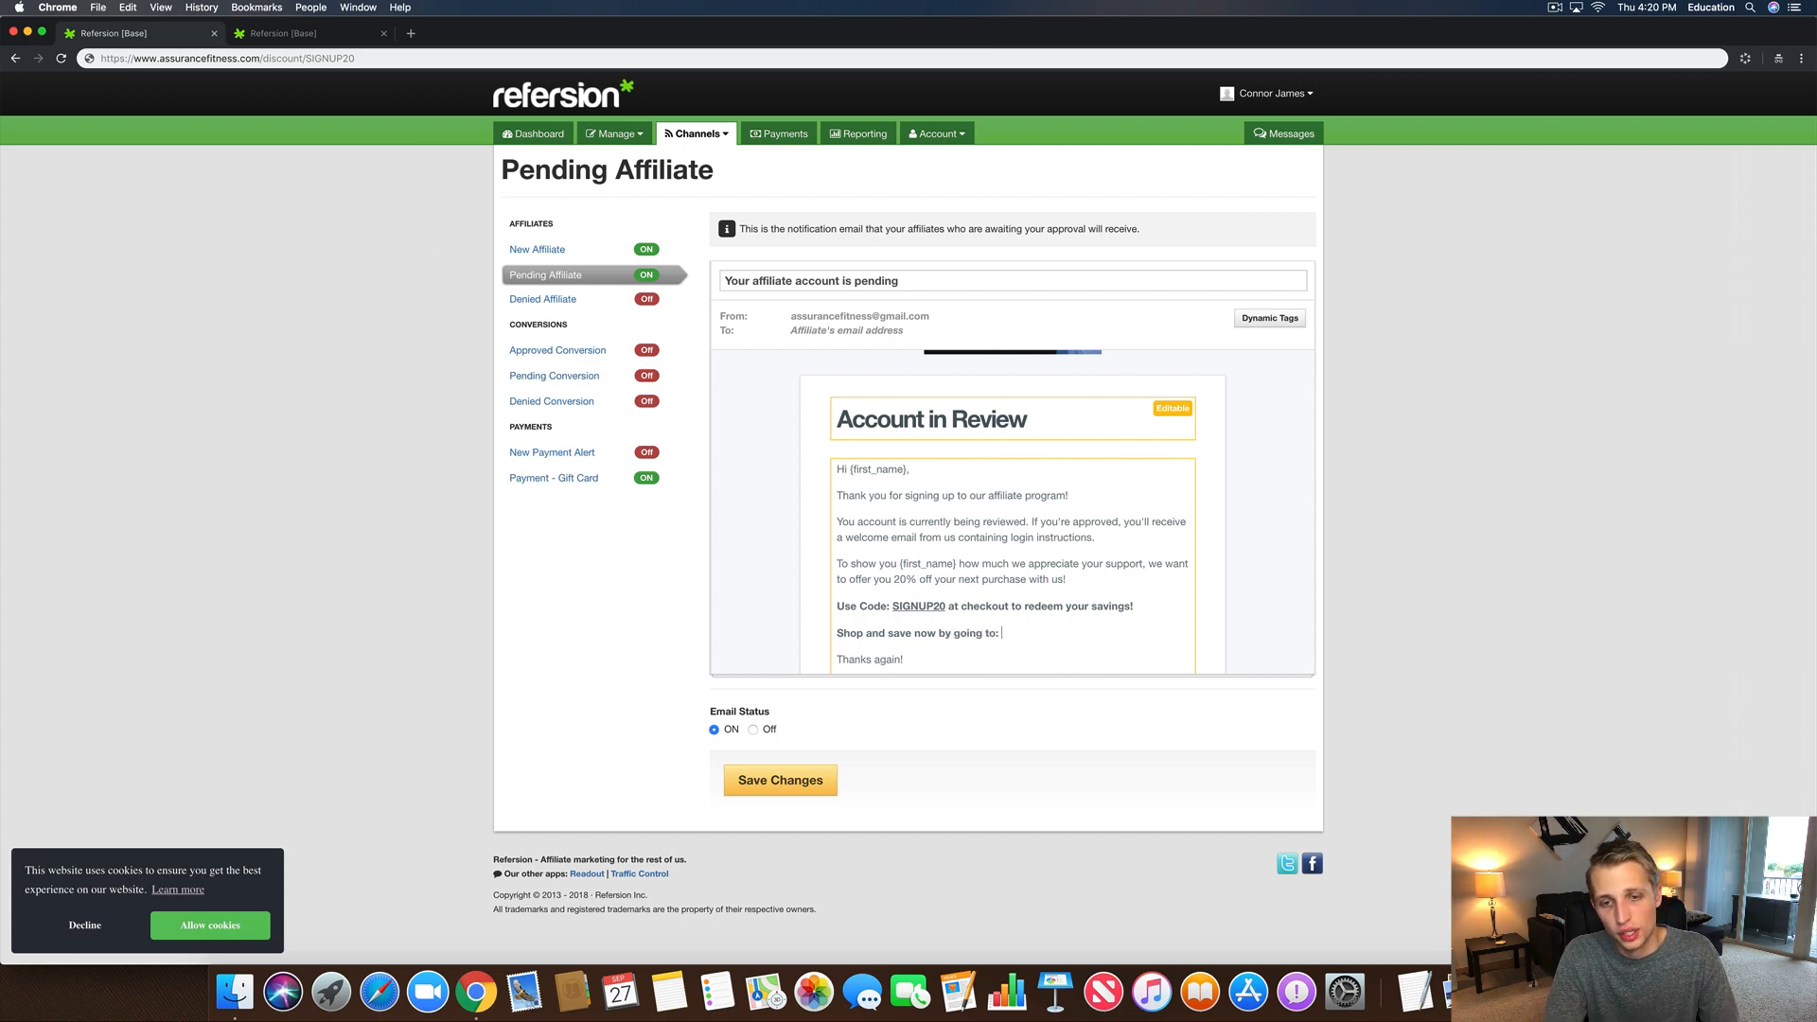
left_click(216, 61)
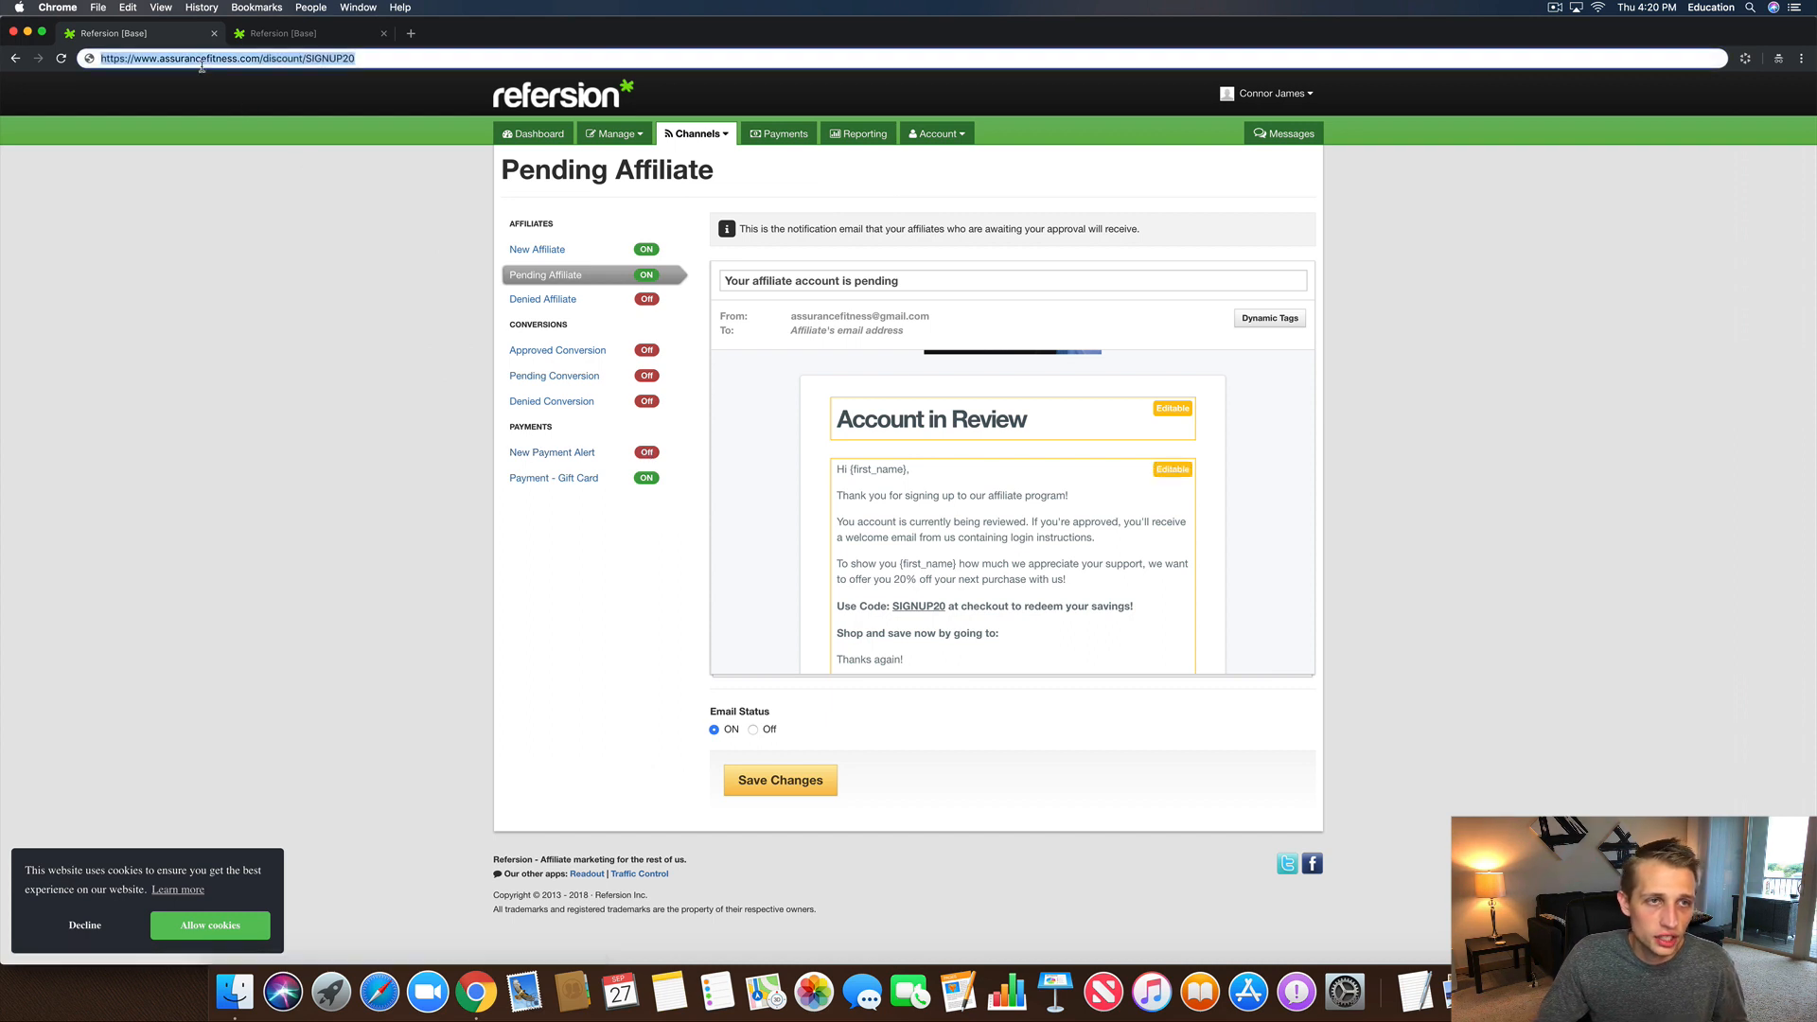
Step: Open the SIGNUP20 discount URL in a private browsing window
key("super+c")
key("super+shift+n")
key("super+v")
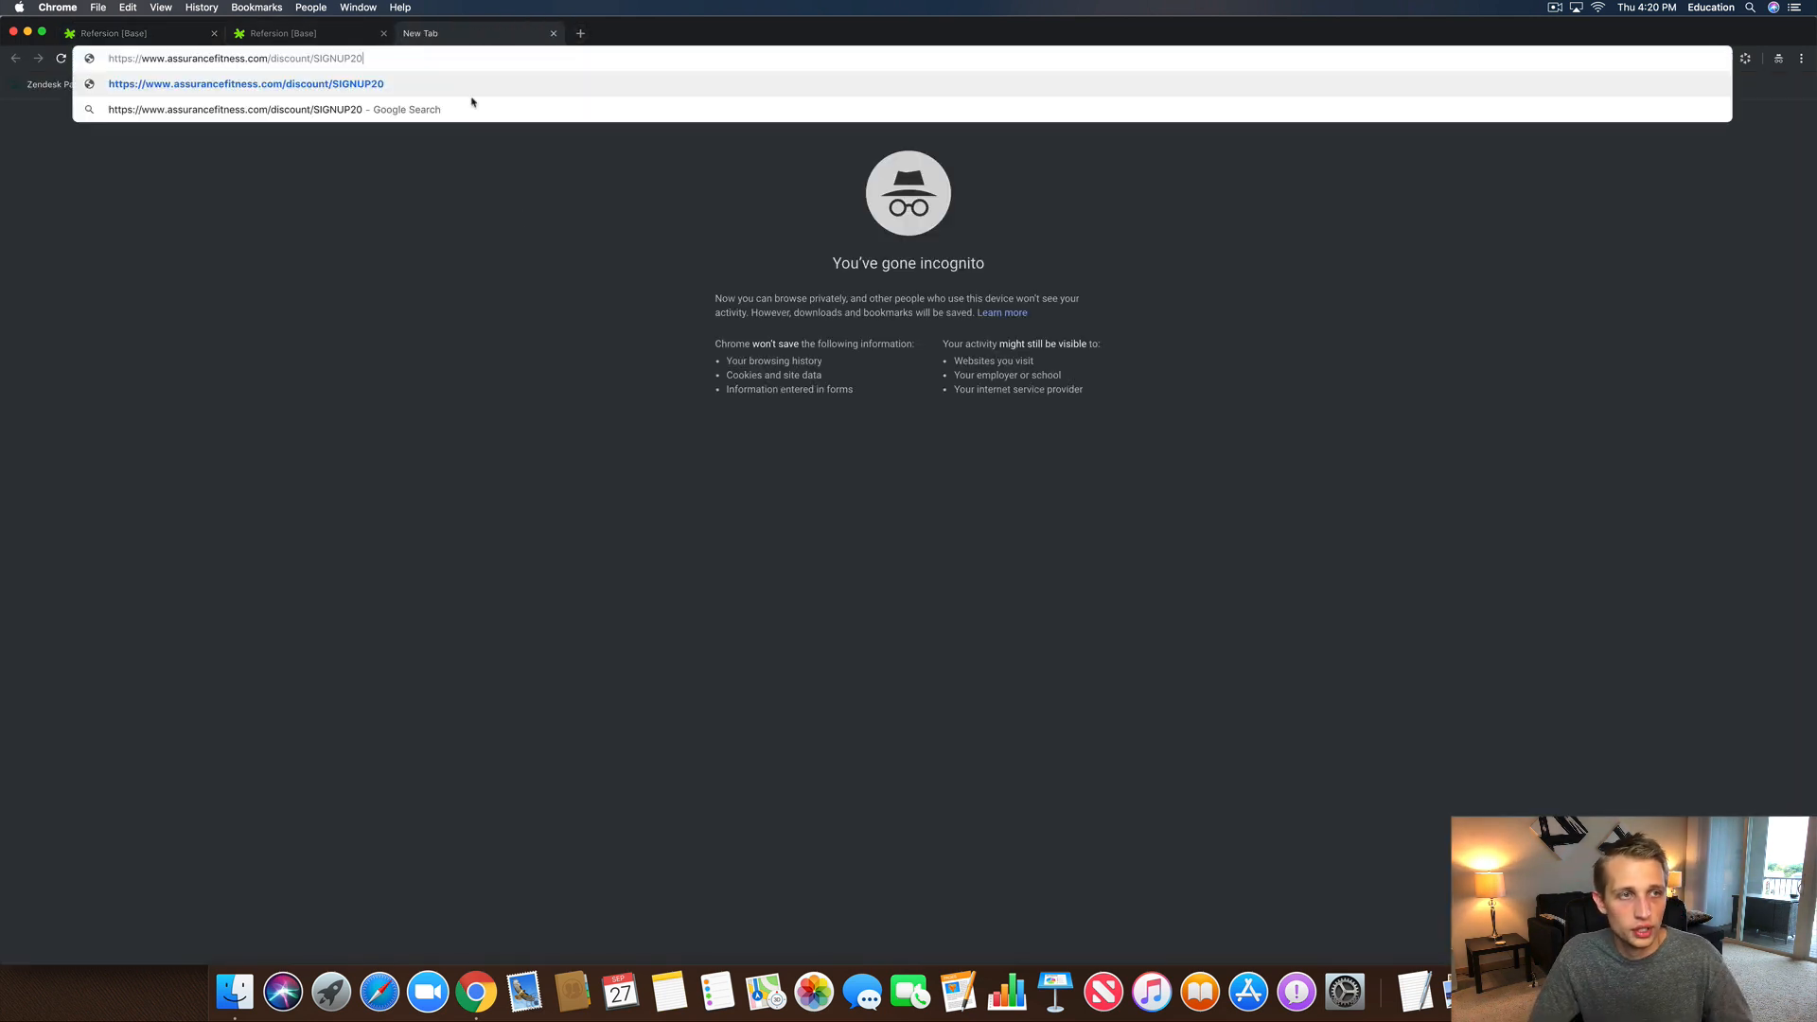
key("Return")
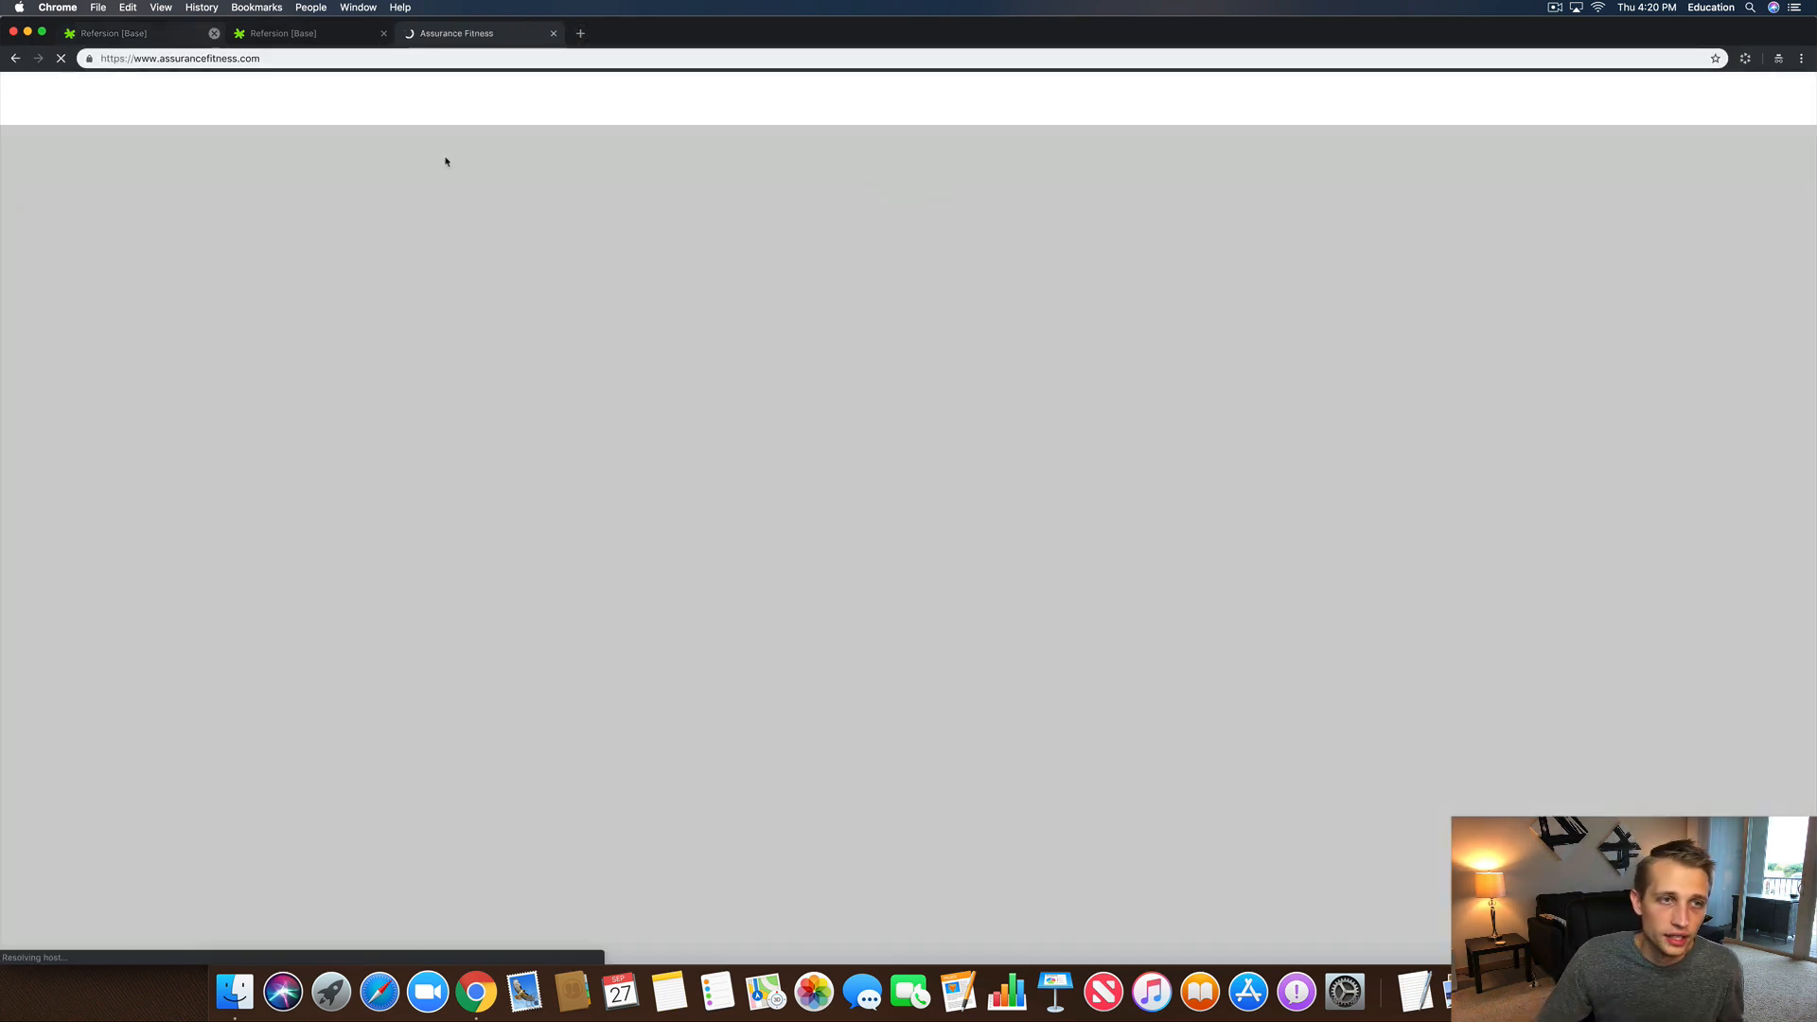
Step: Add a yellow Barbell Weight lifting Shoulder Pad to the cart, then return to the store homepage
scroll(898, 653, "down", 15)
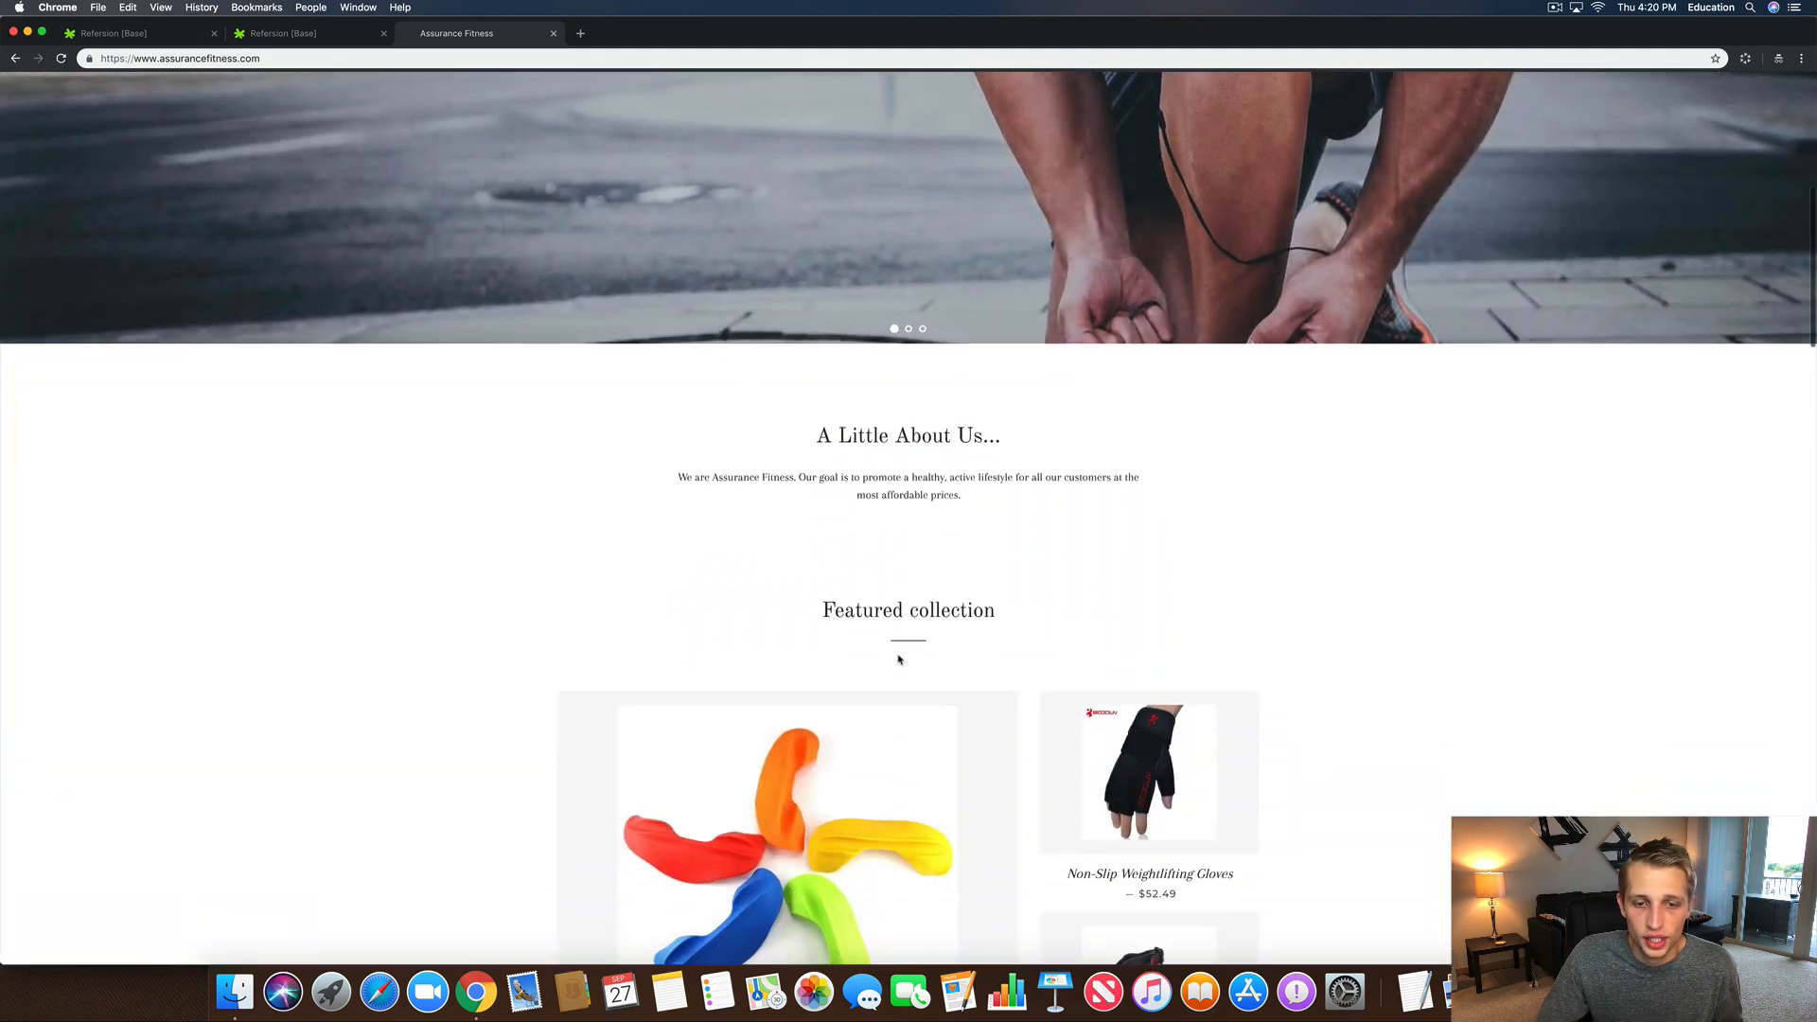
scroll(890, 644, "up", 5)
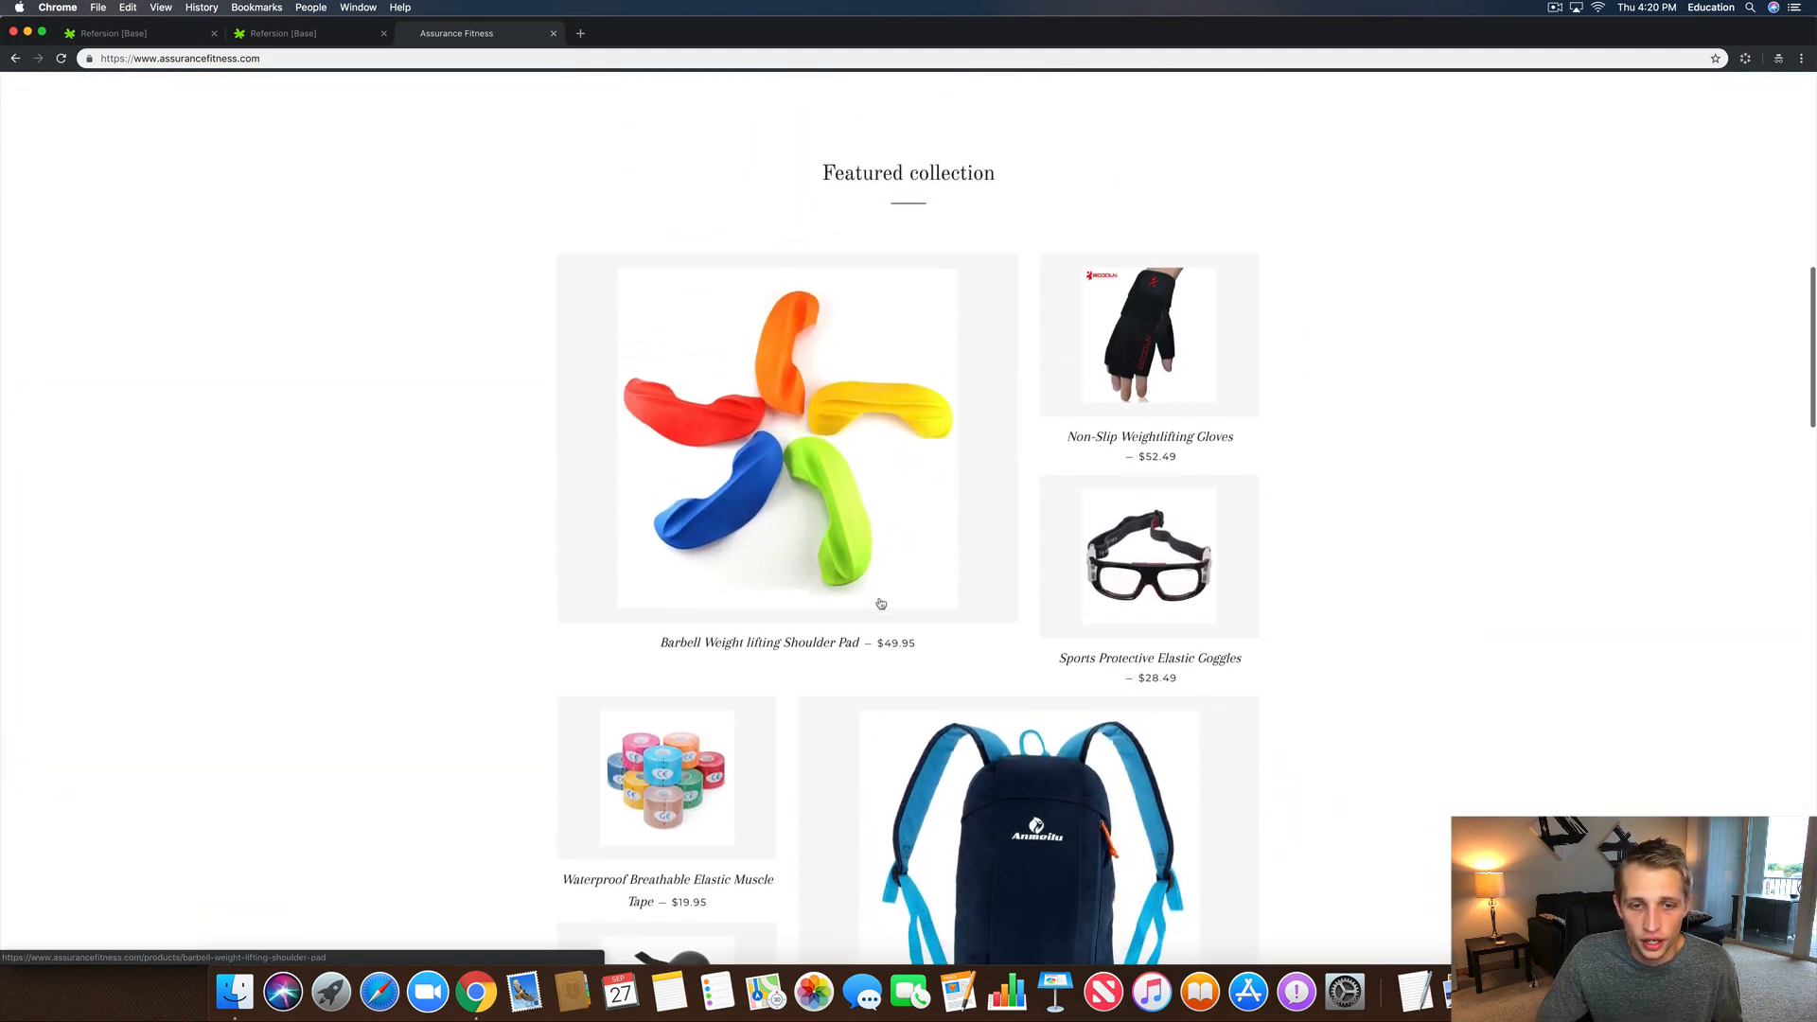
left_click(889, 486)
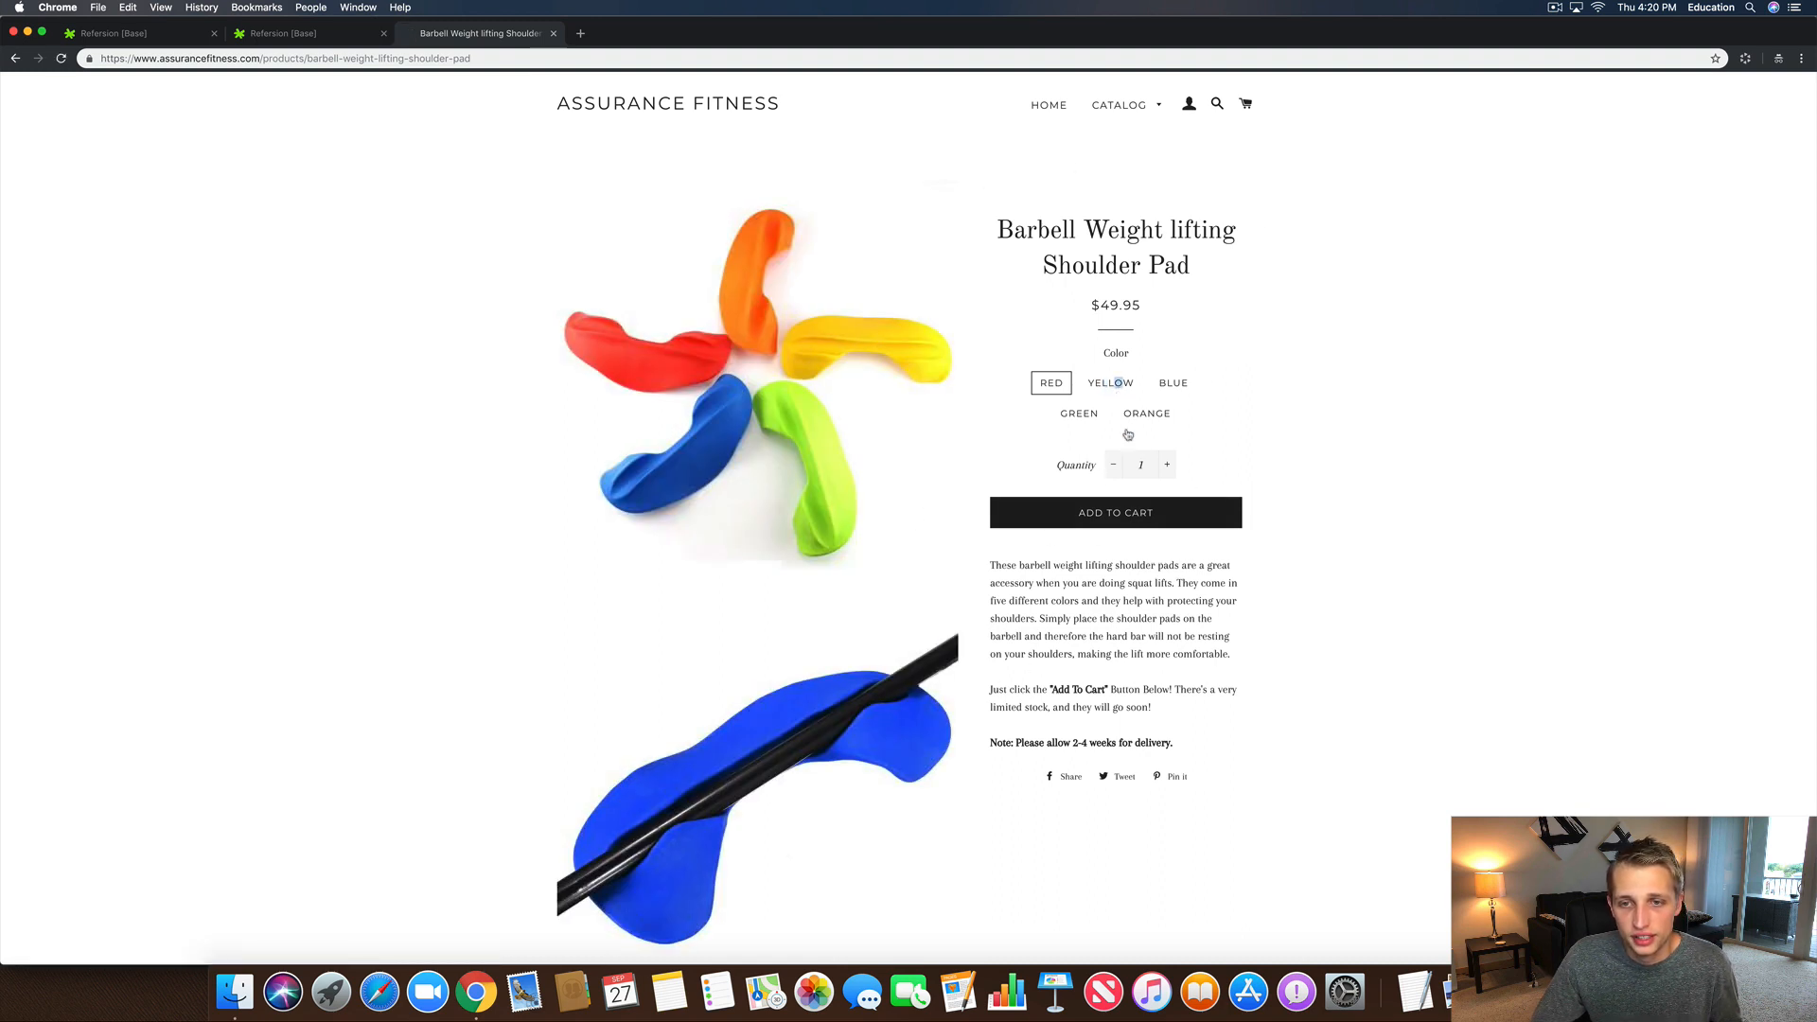
left_click(1104, 382)
left_click(1126, 519)
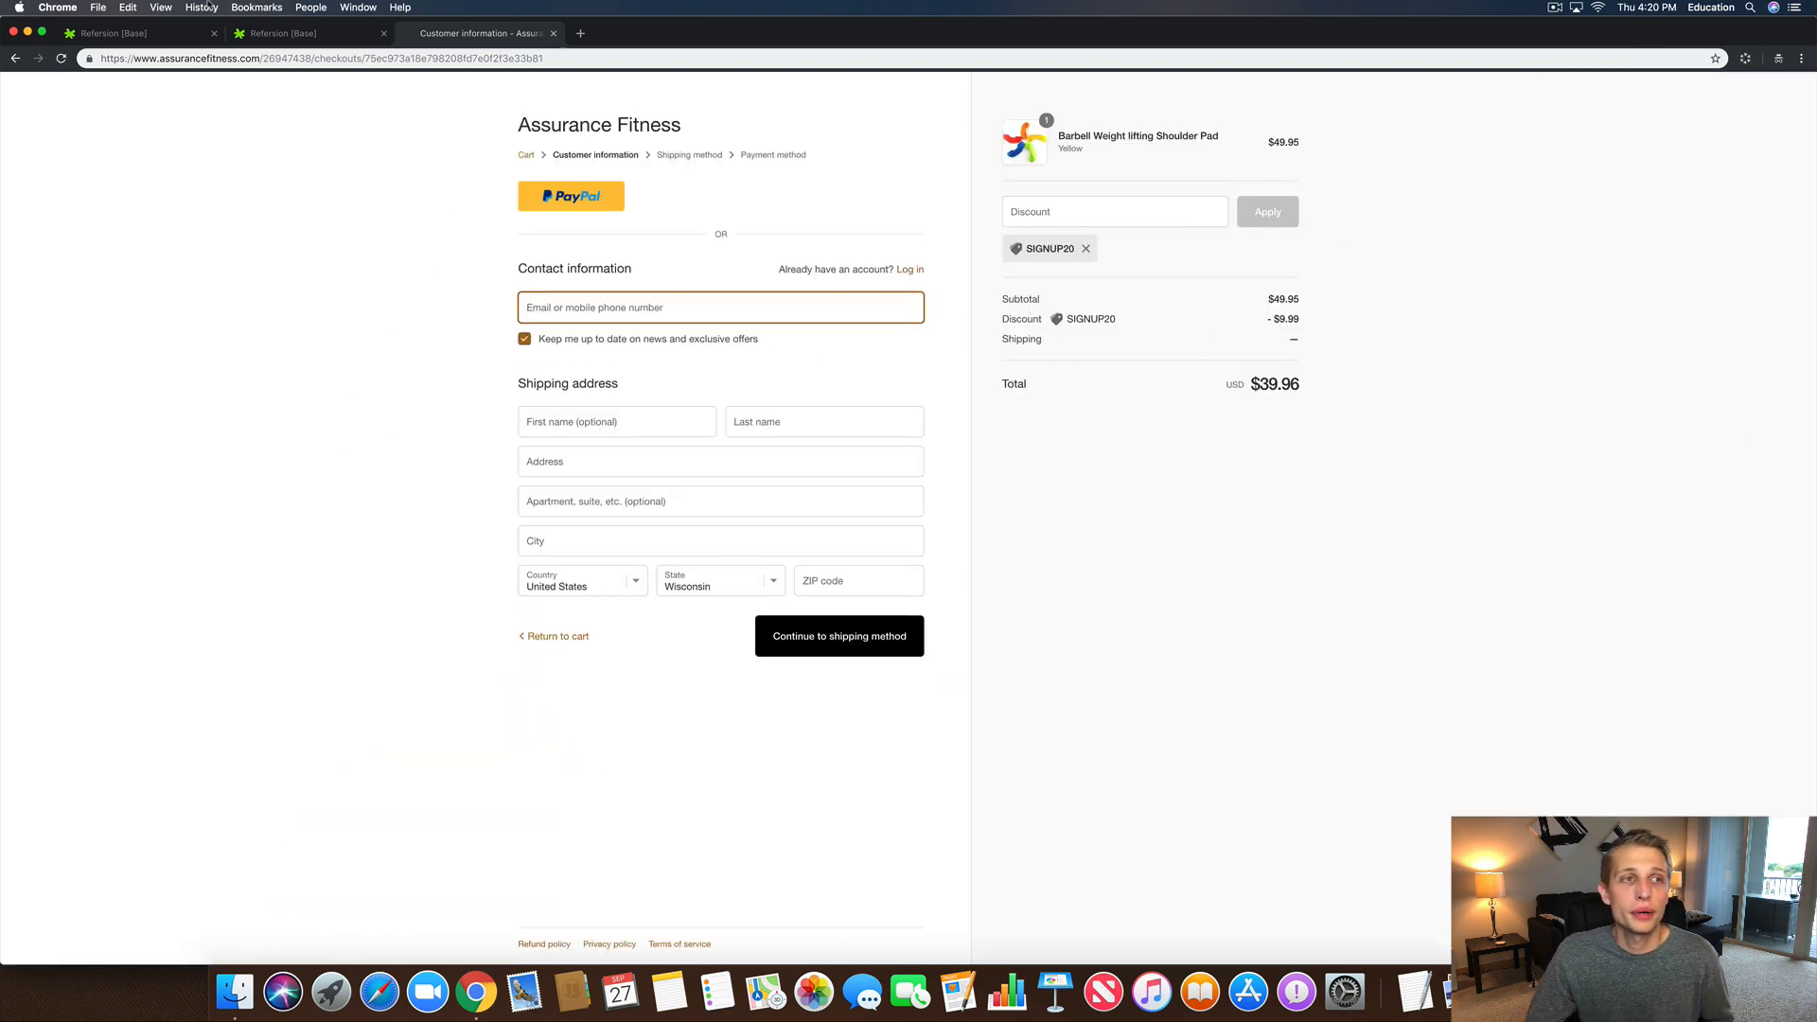
left_click(16, 59)
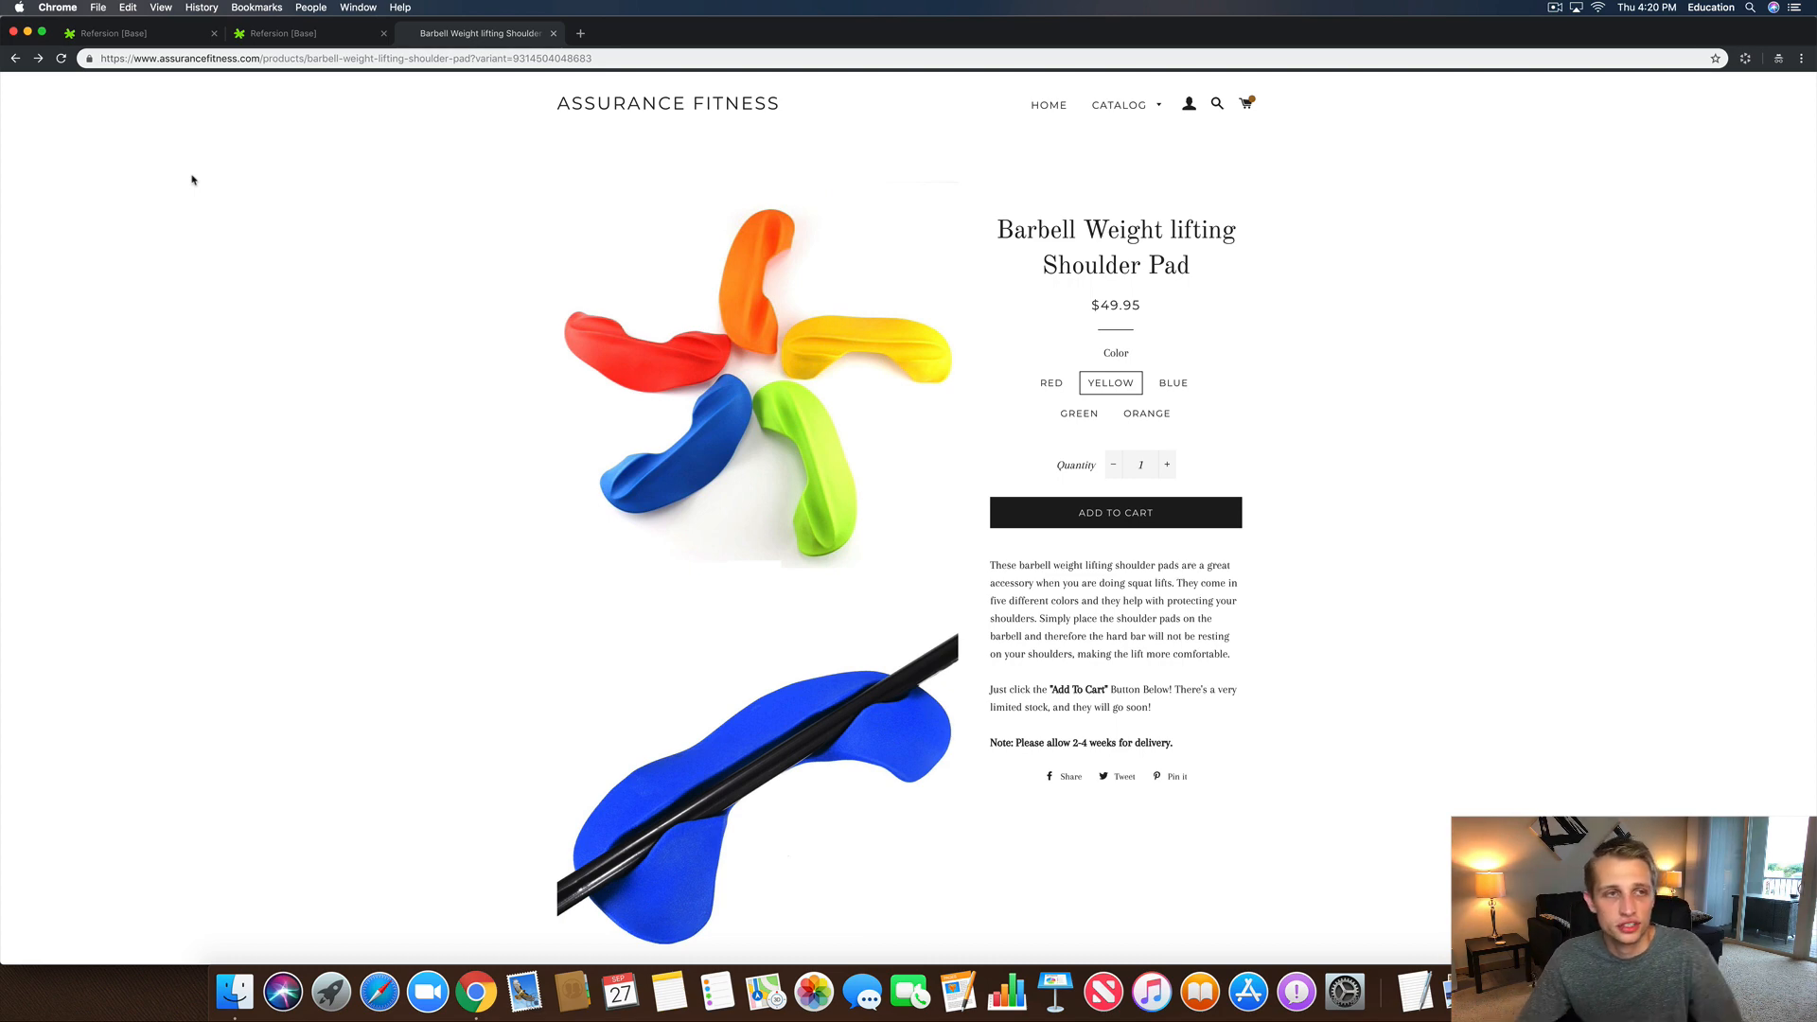
left_click(177, 63)
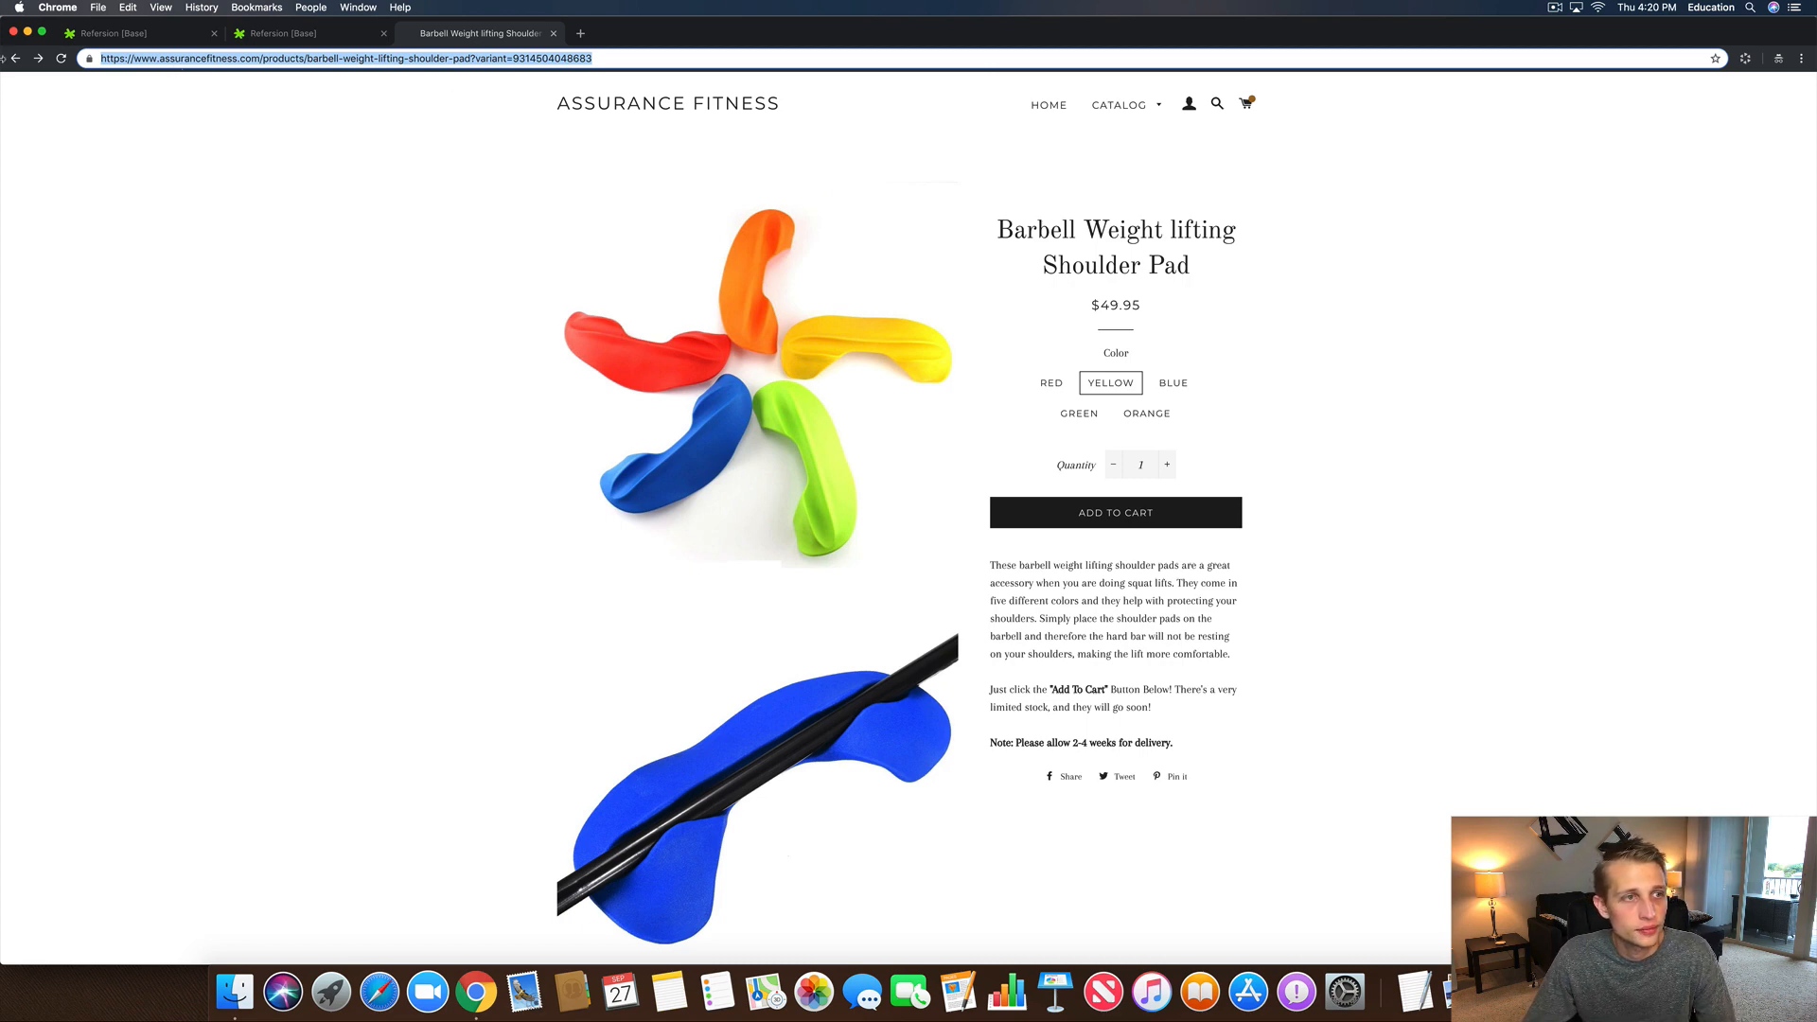
left_click(15, 59)
Step: Open the Catalog collection and replace its address with the SIGNUP20 discount URL
scroll(848, 311, "up", 5)
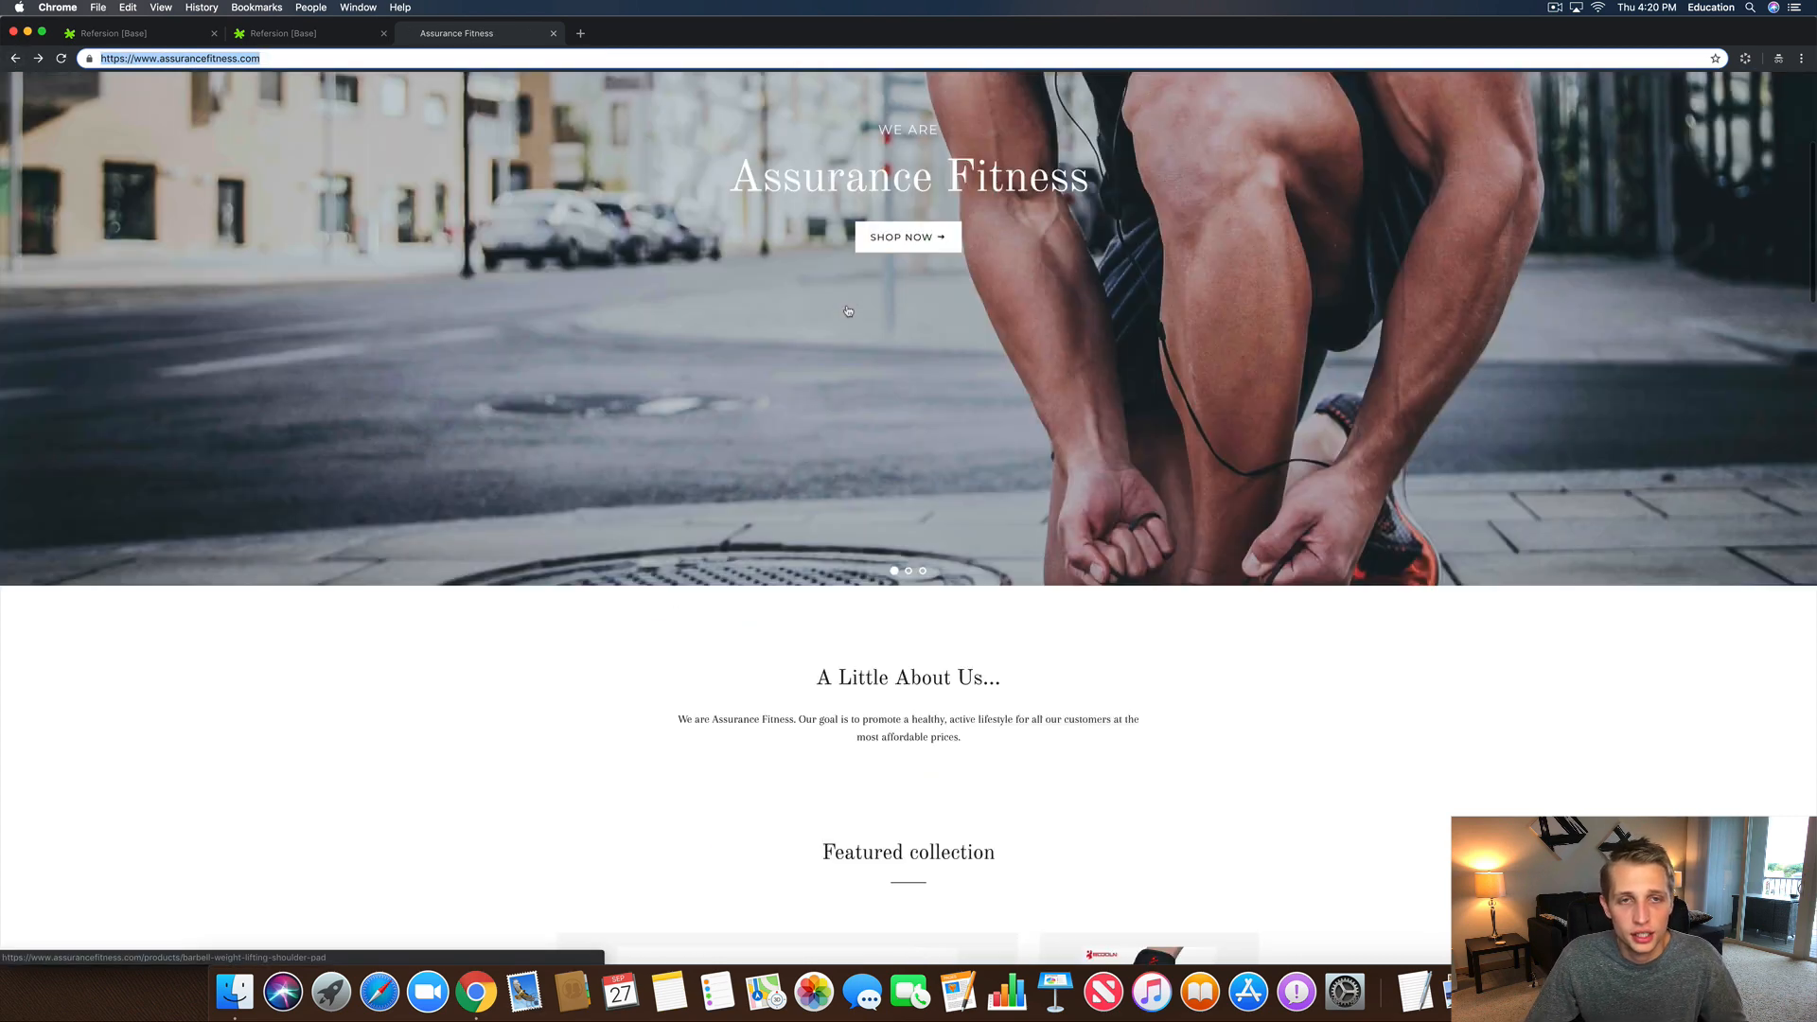
scroll(848, 310, "up", 4)
left_click(1138, 112)
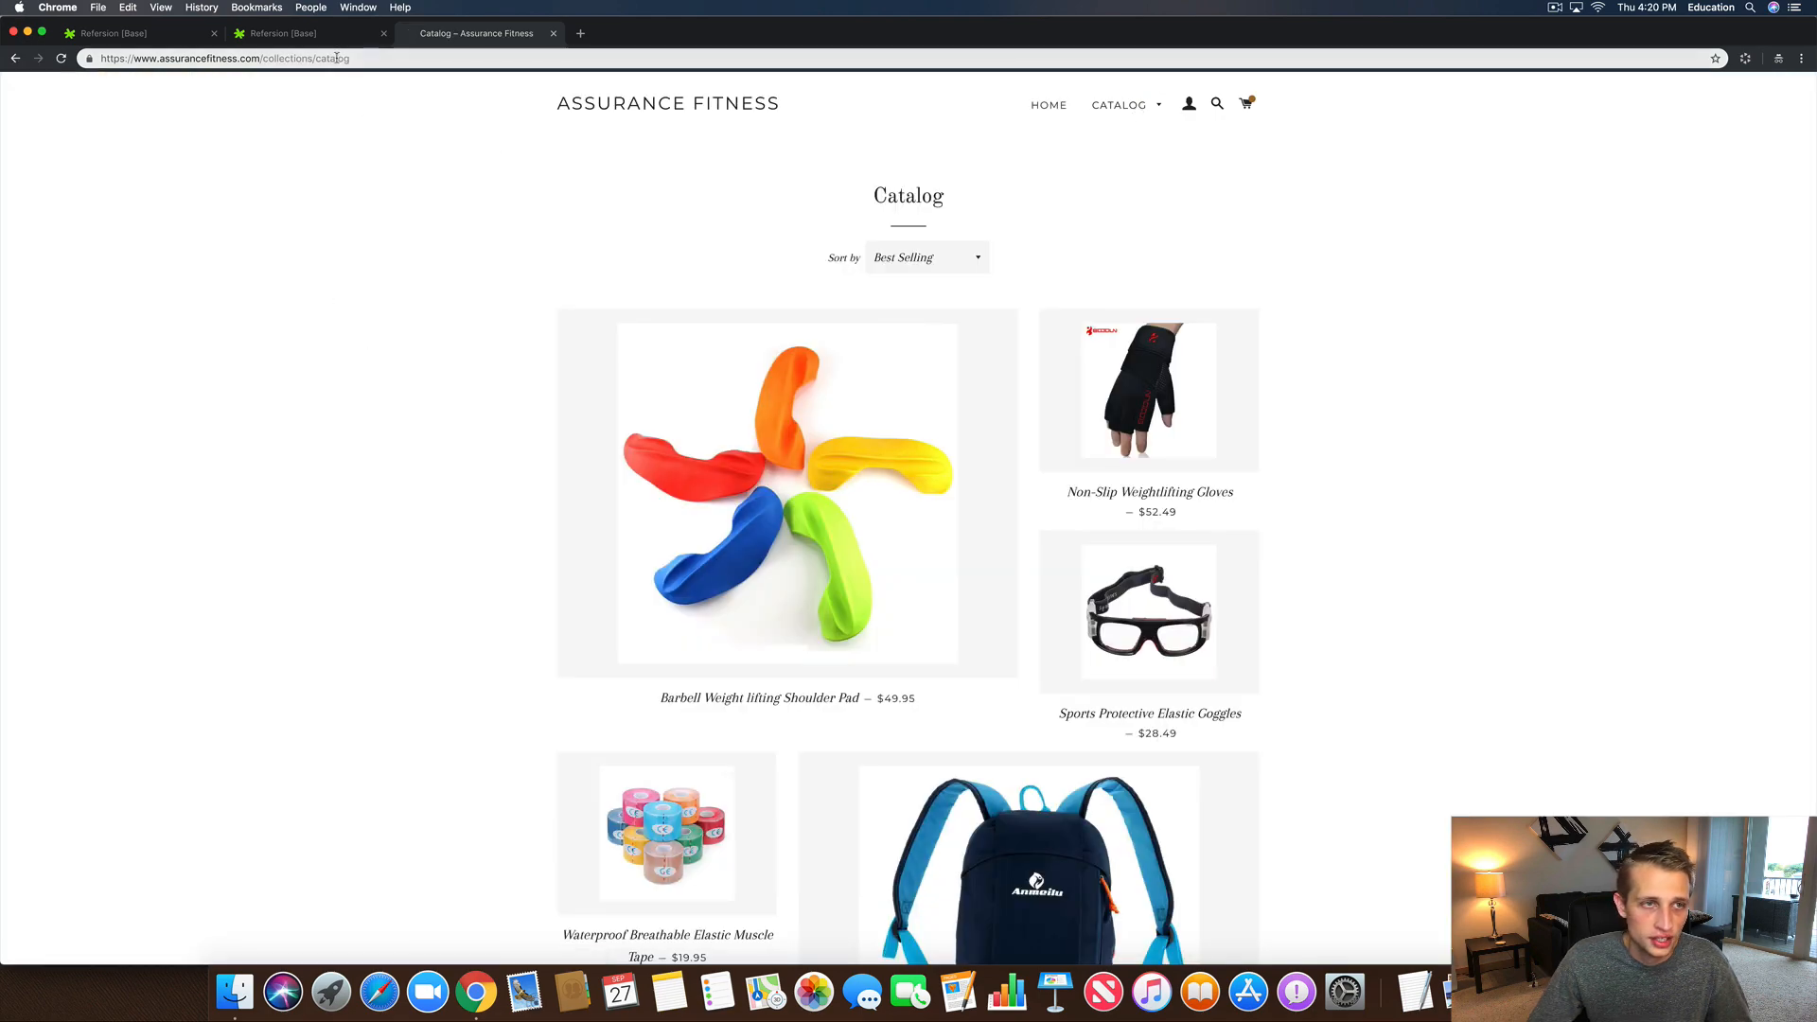
left_click(258, 59)
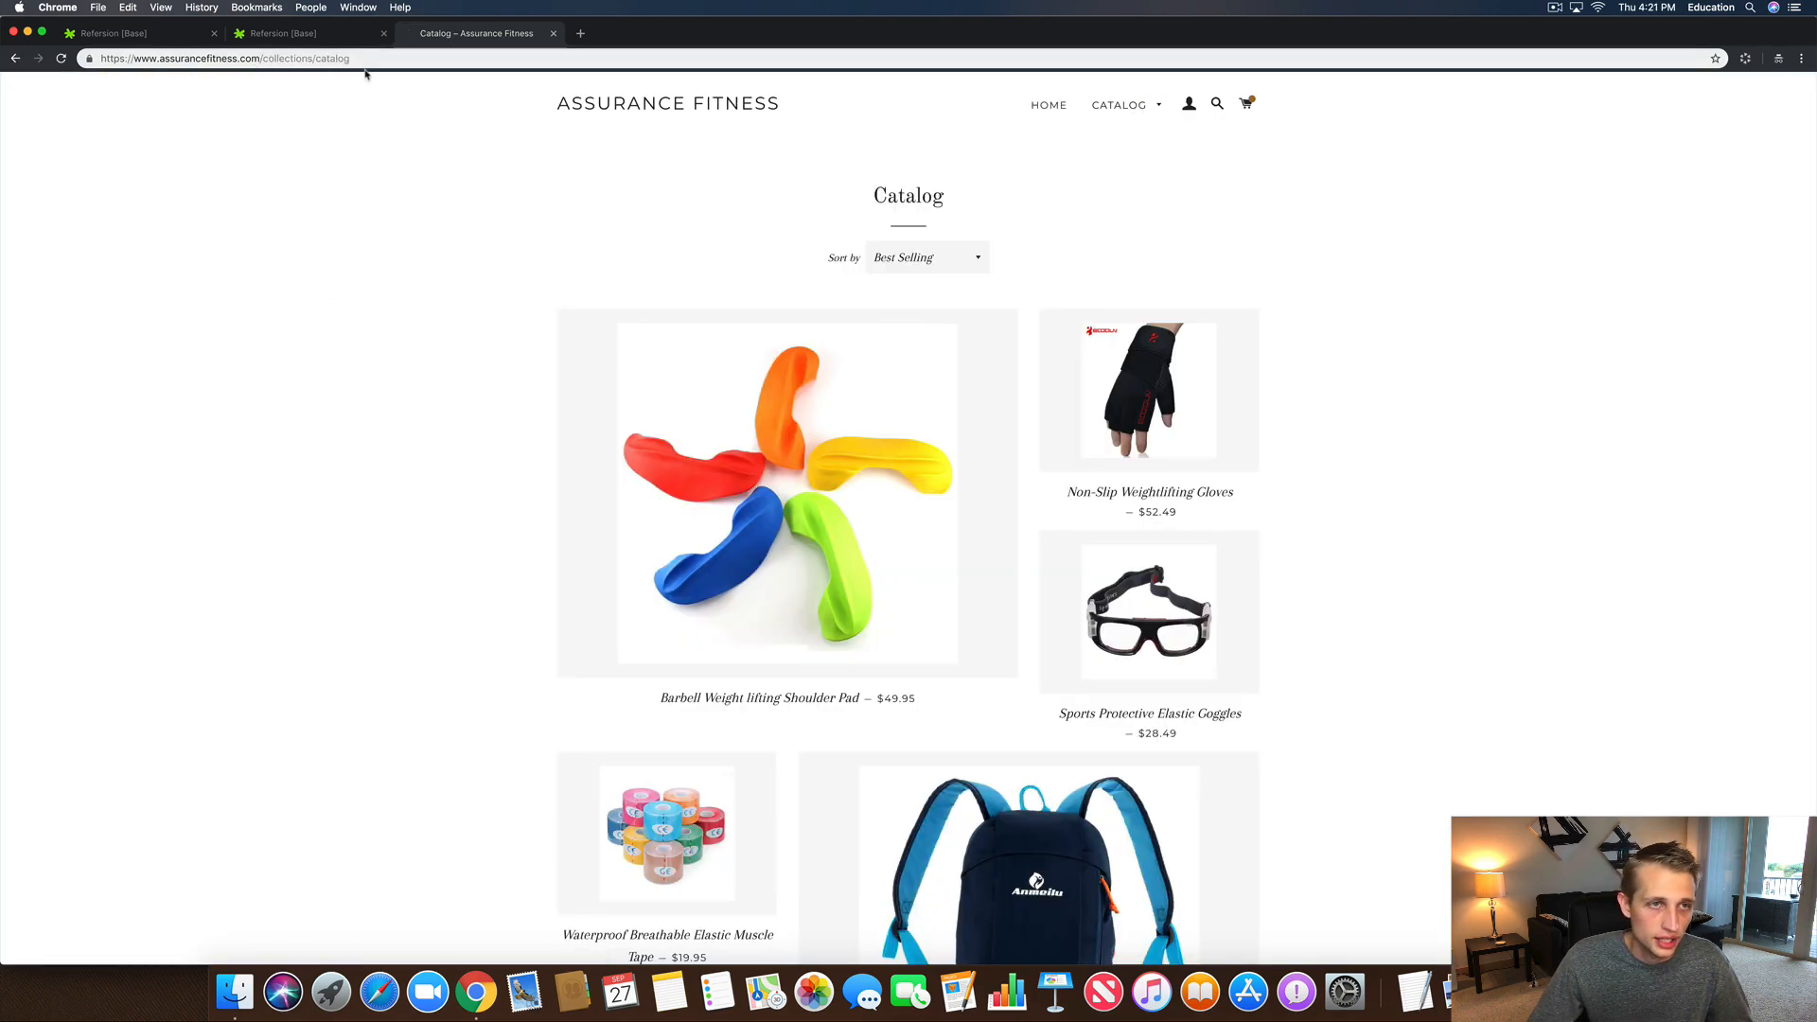
key("super+v")
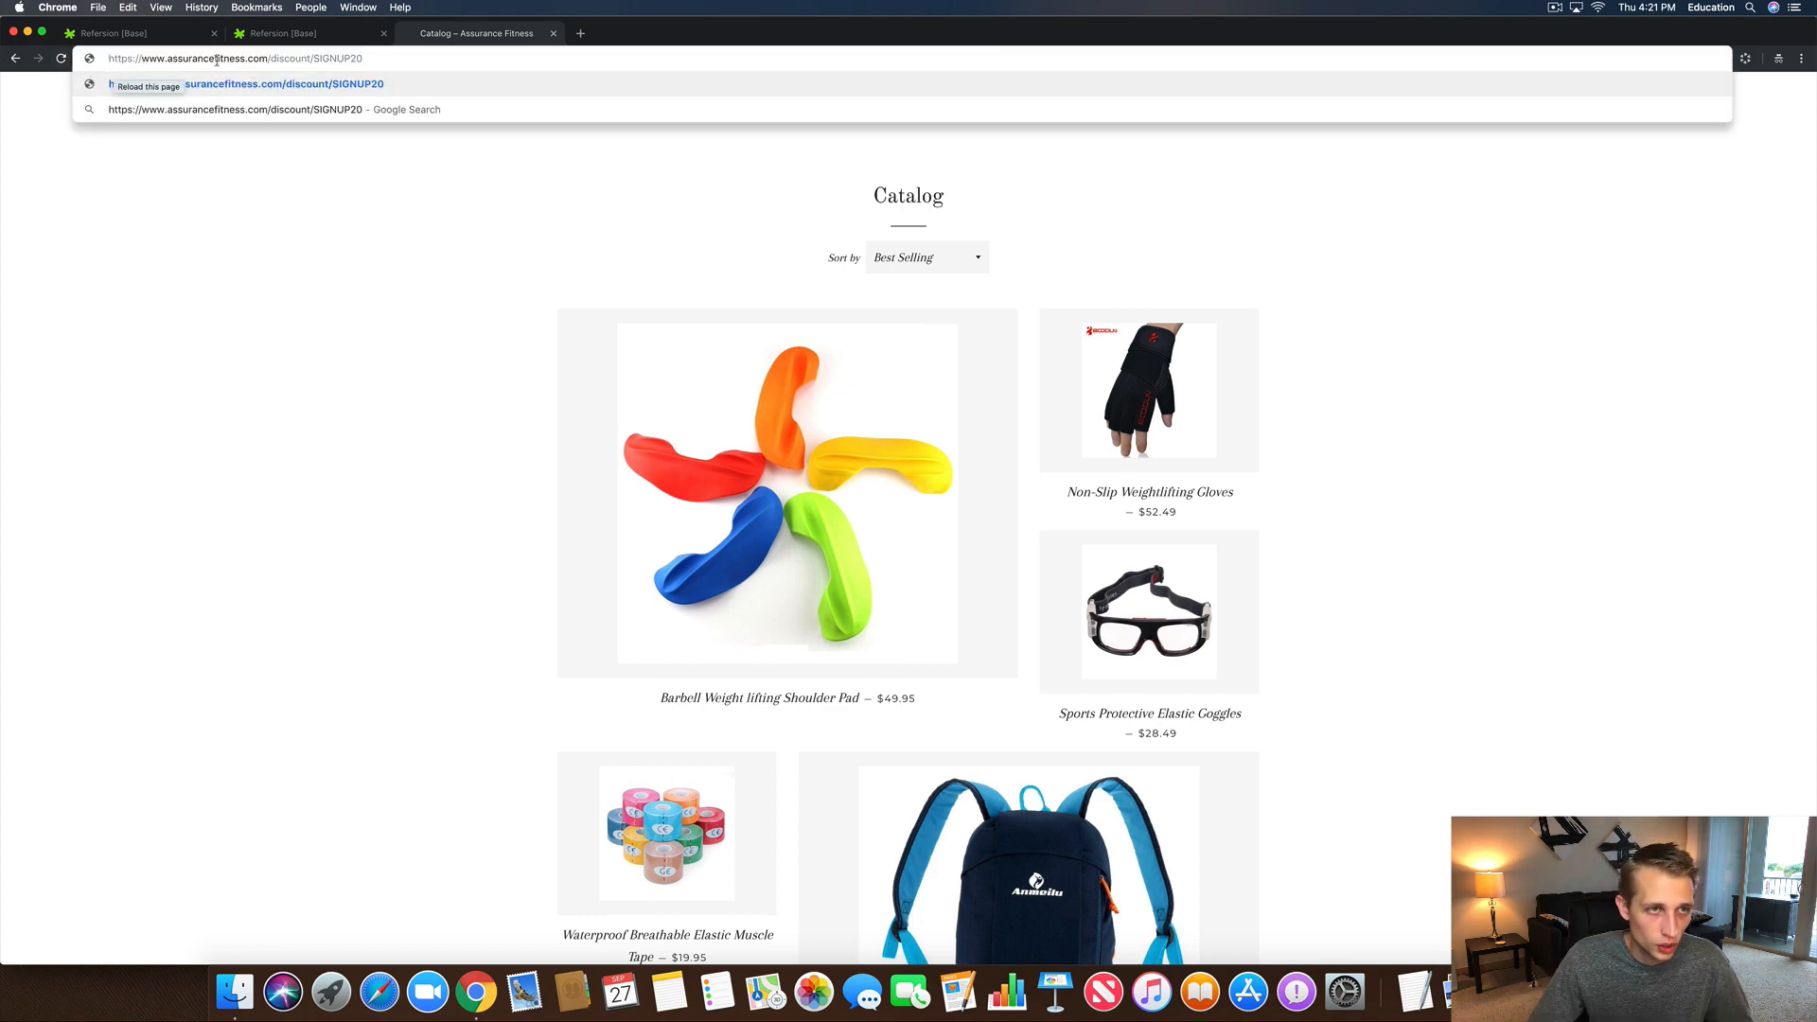
Step: Append '?redirect=/collections/catalog' to the discount URL, copy and load it, and add the shoulder pad to the cart
double_click(322, 58)
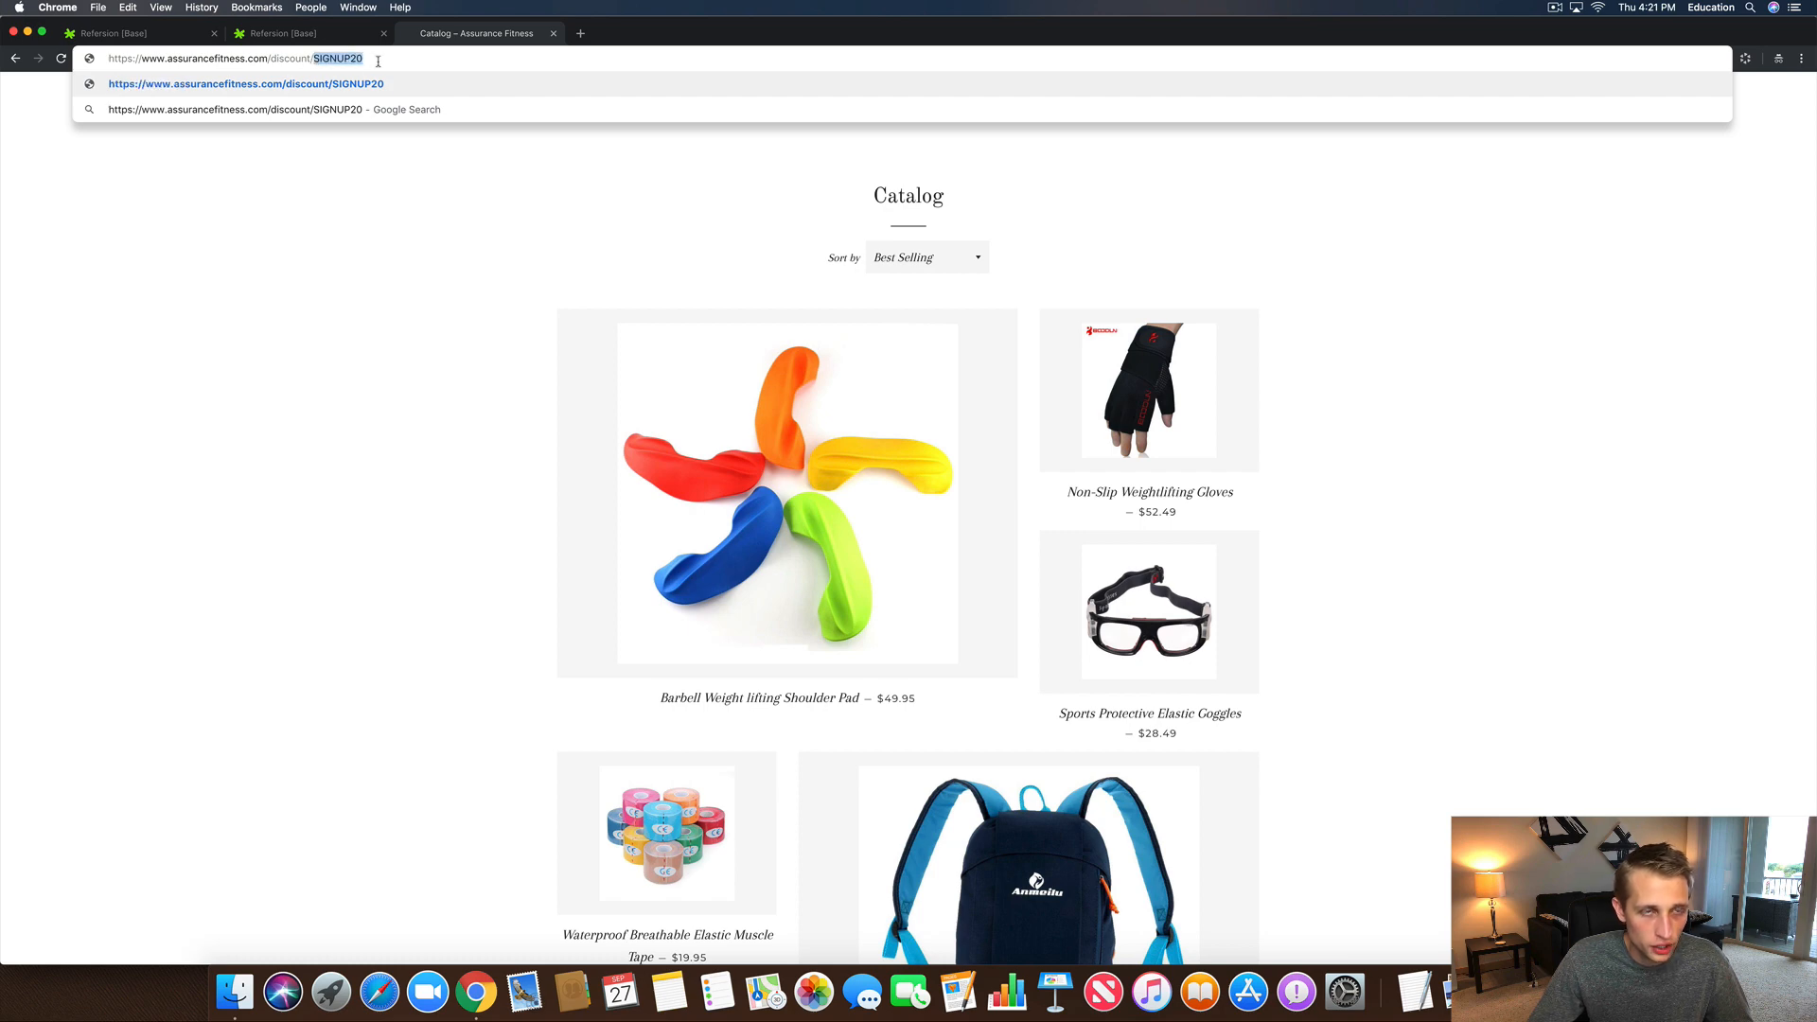
left_click(379, 63)
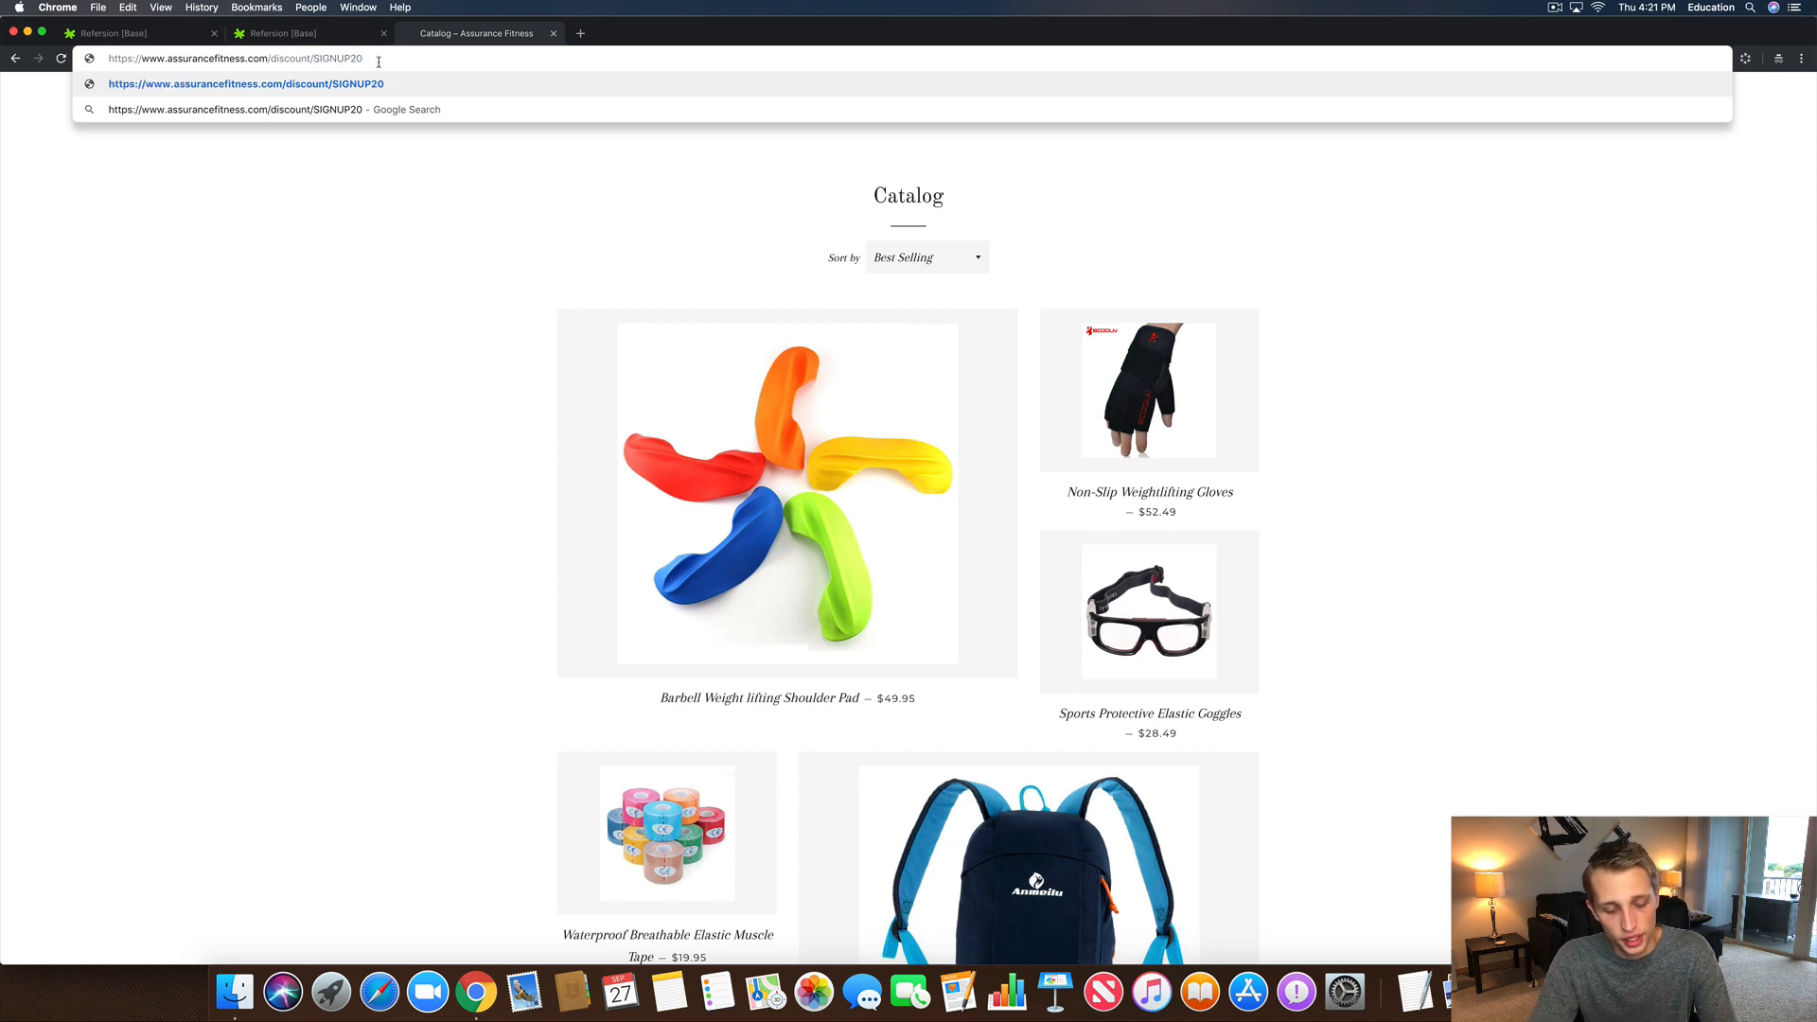
type("?")
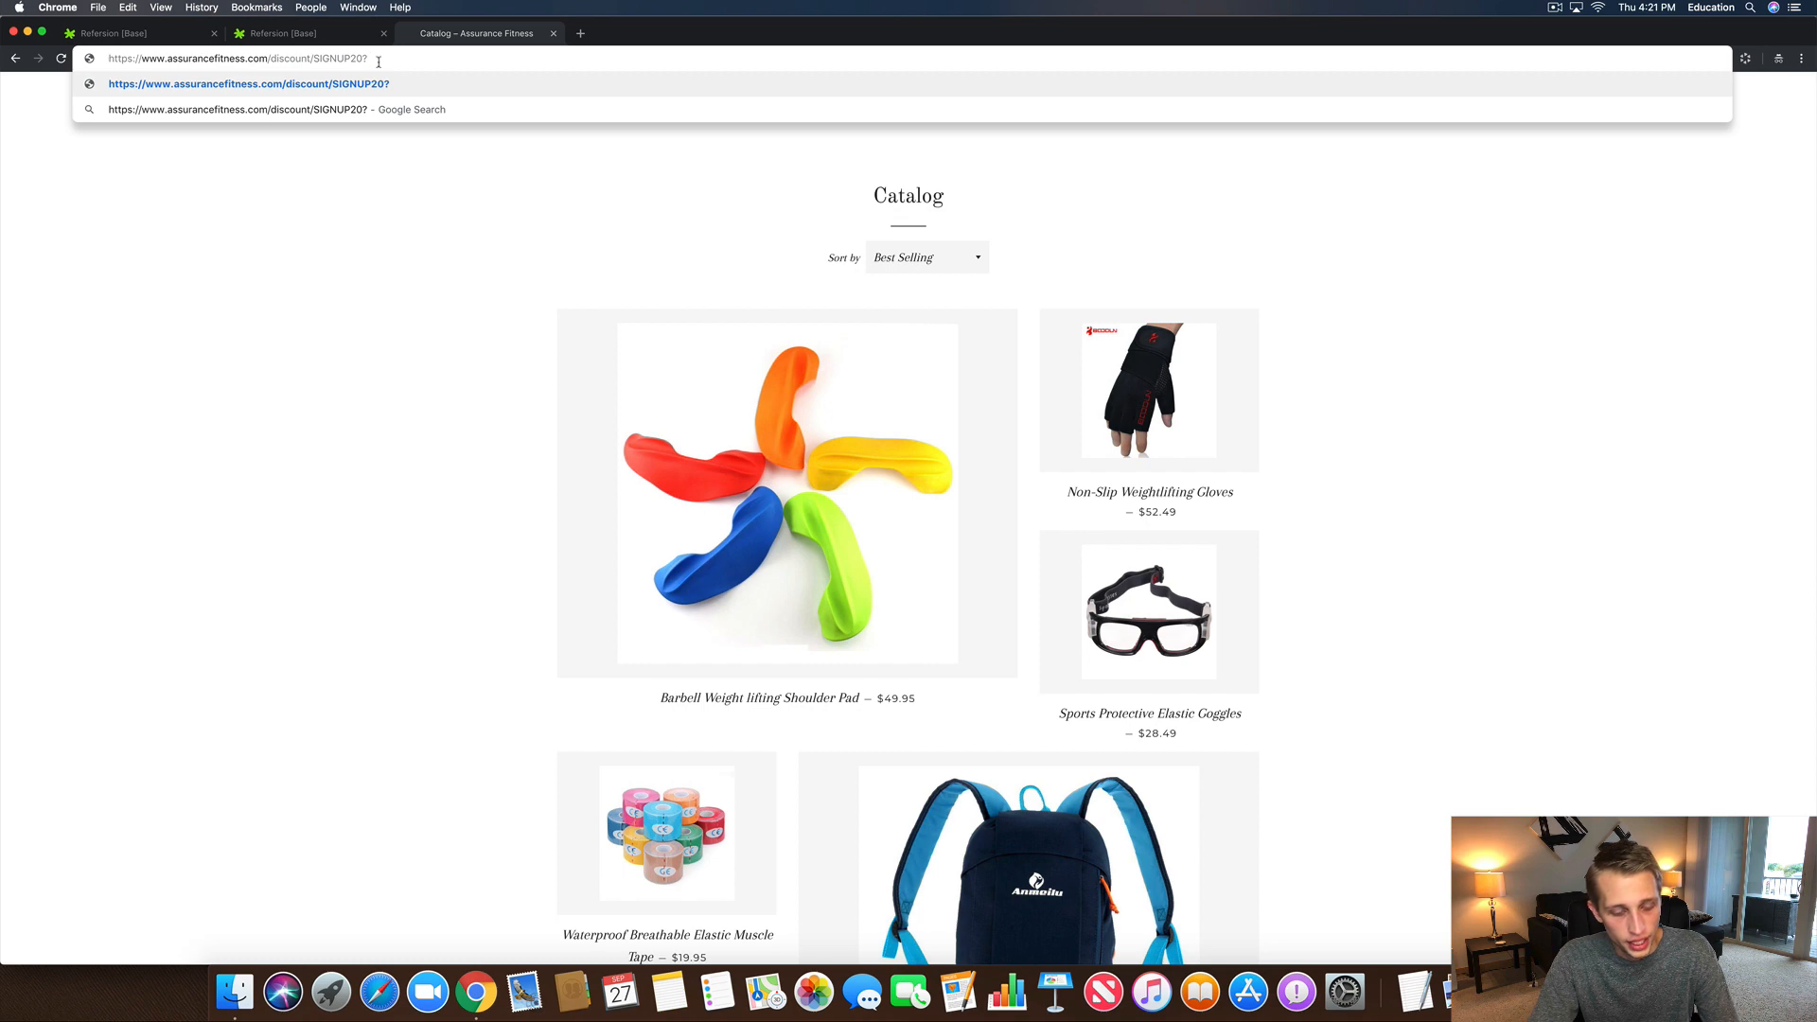
type("redirec")
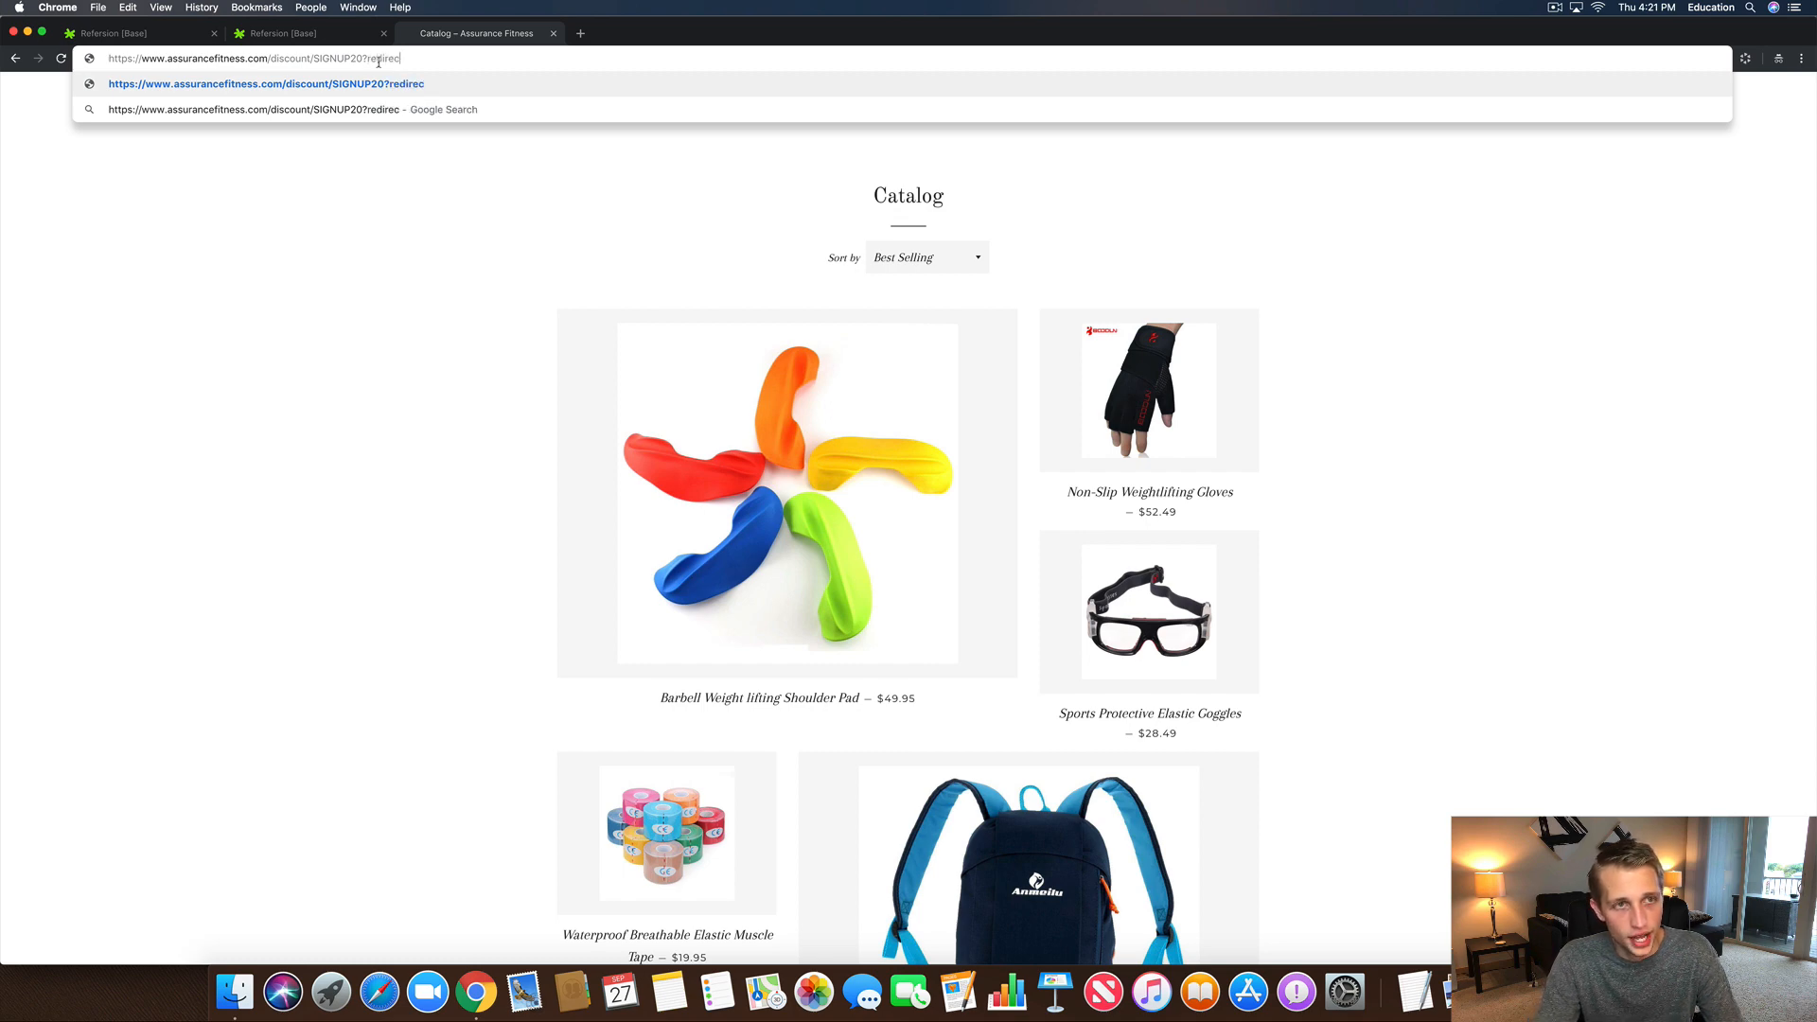
type("t=")
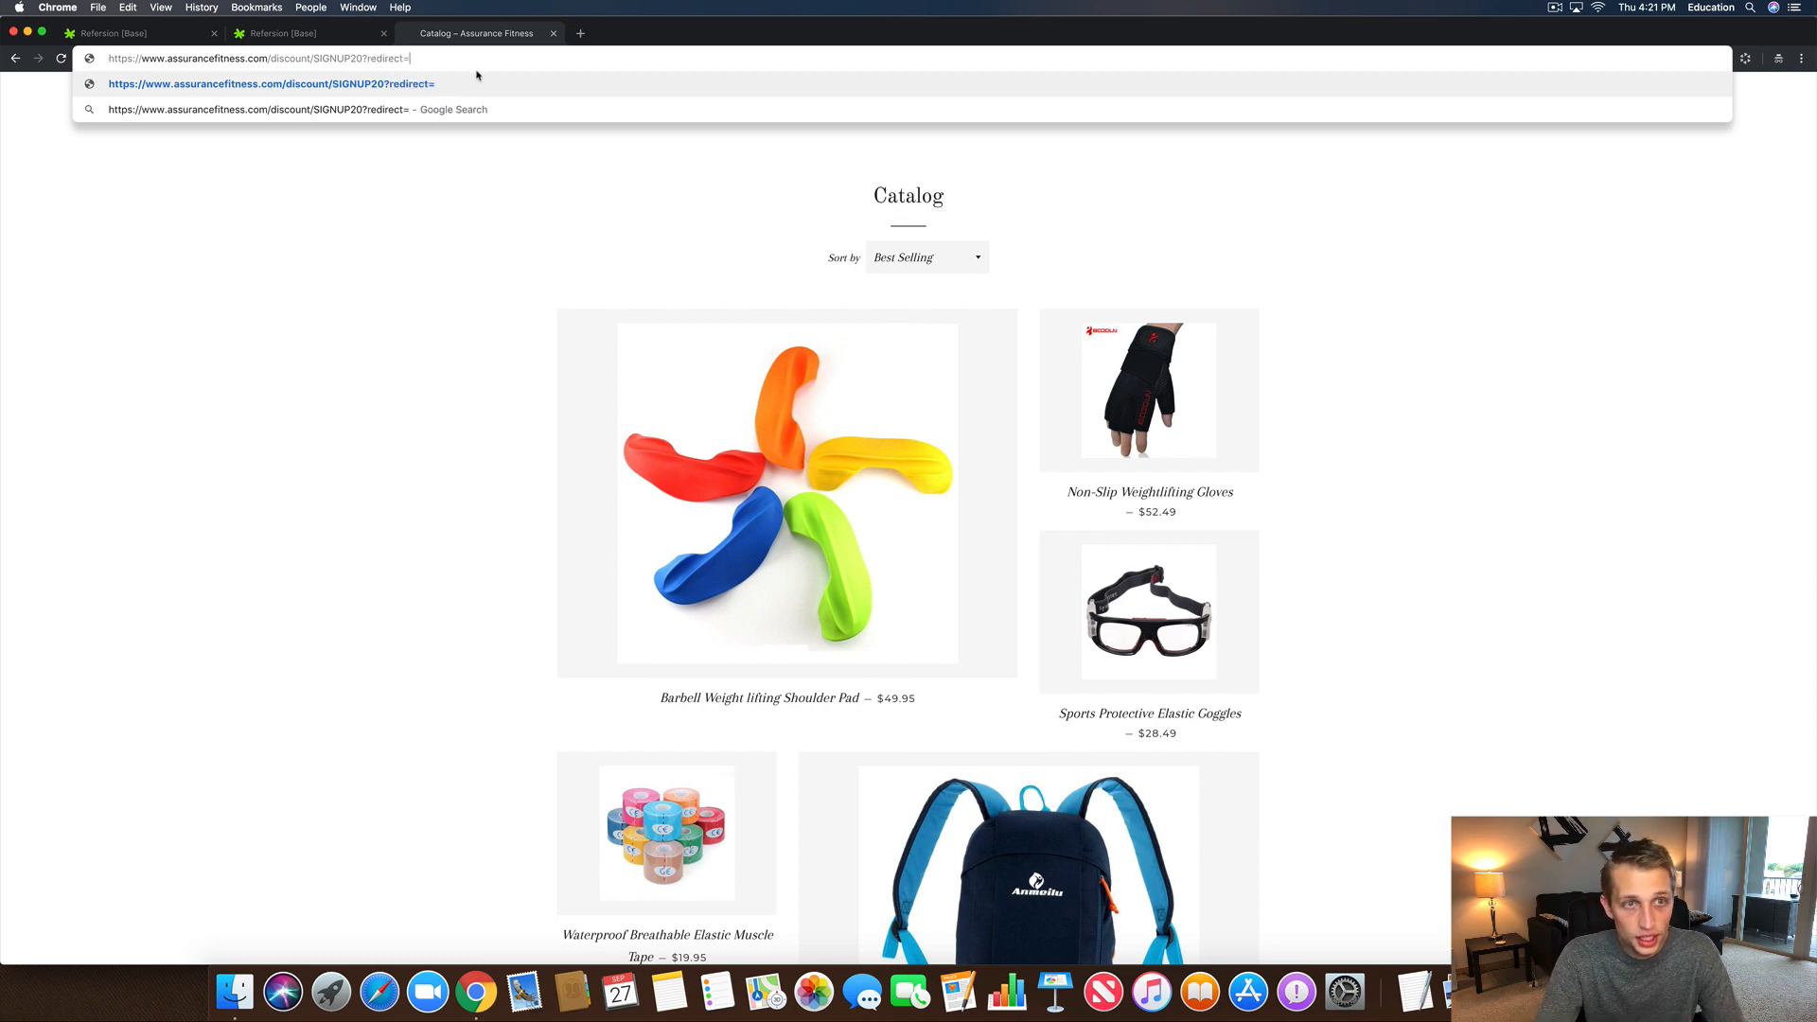
type("/colle")
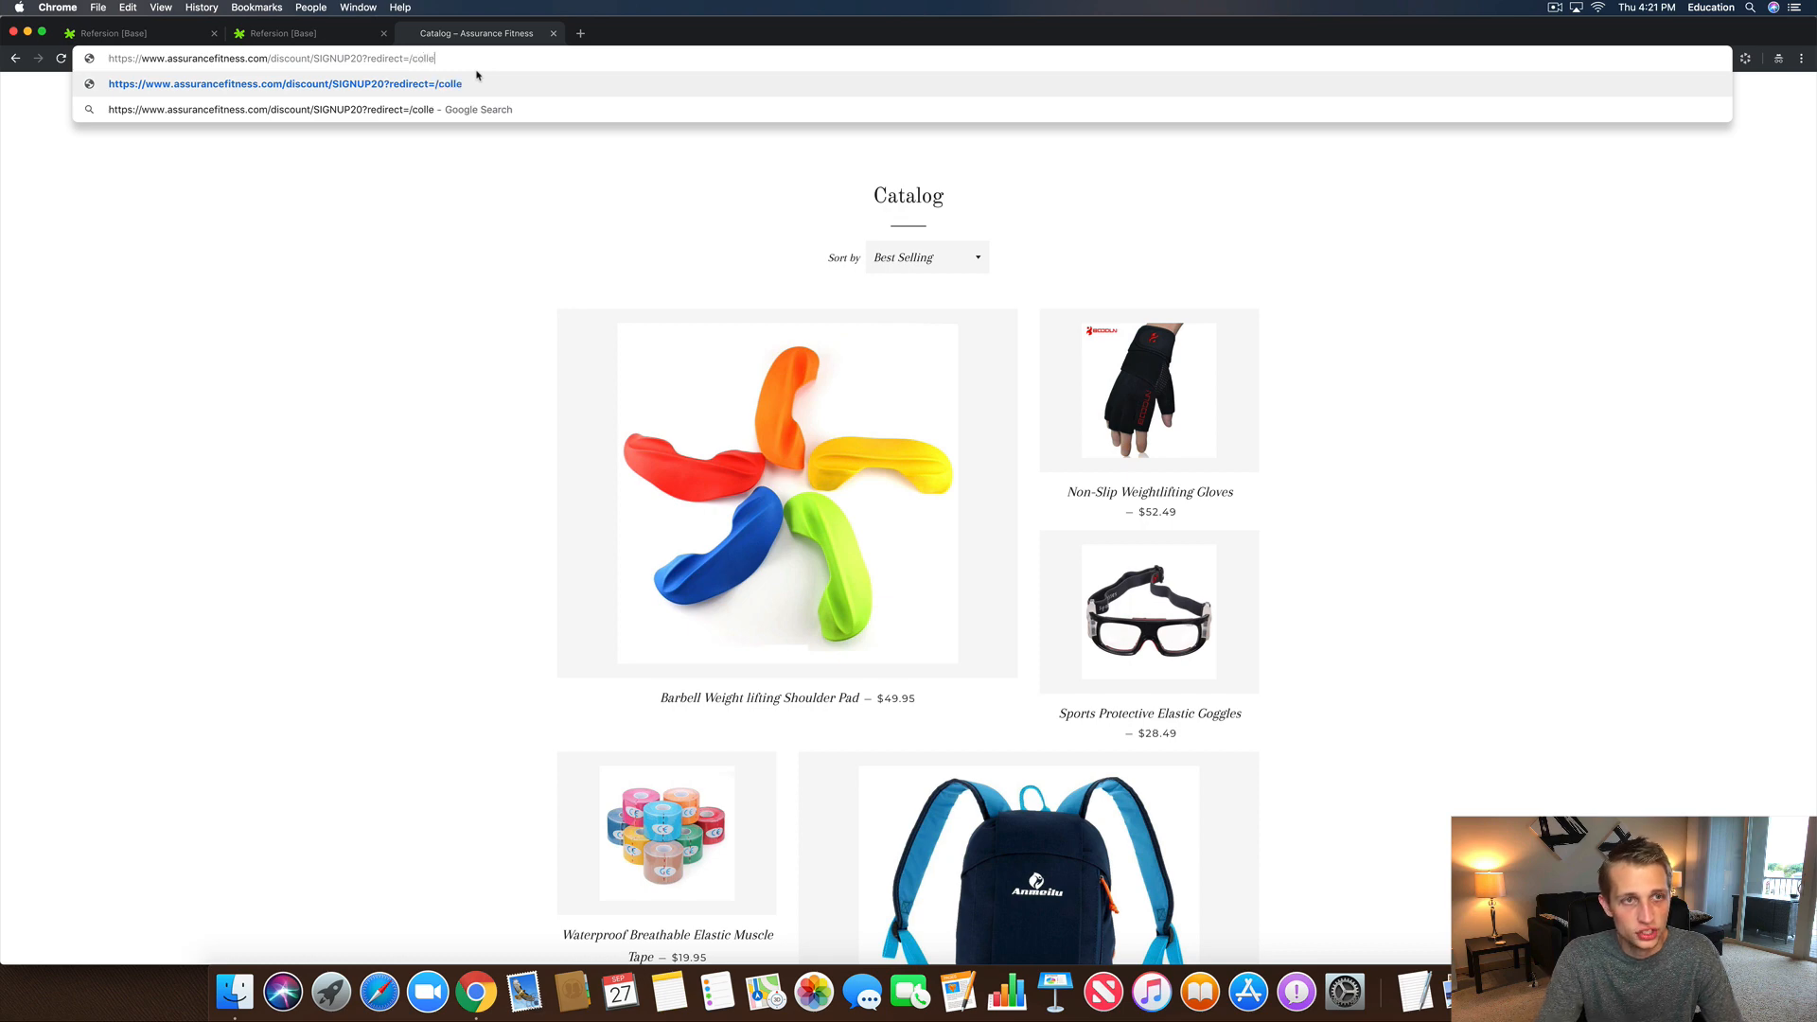
type("ctions/catalog")
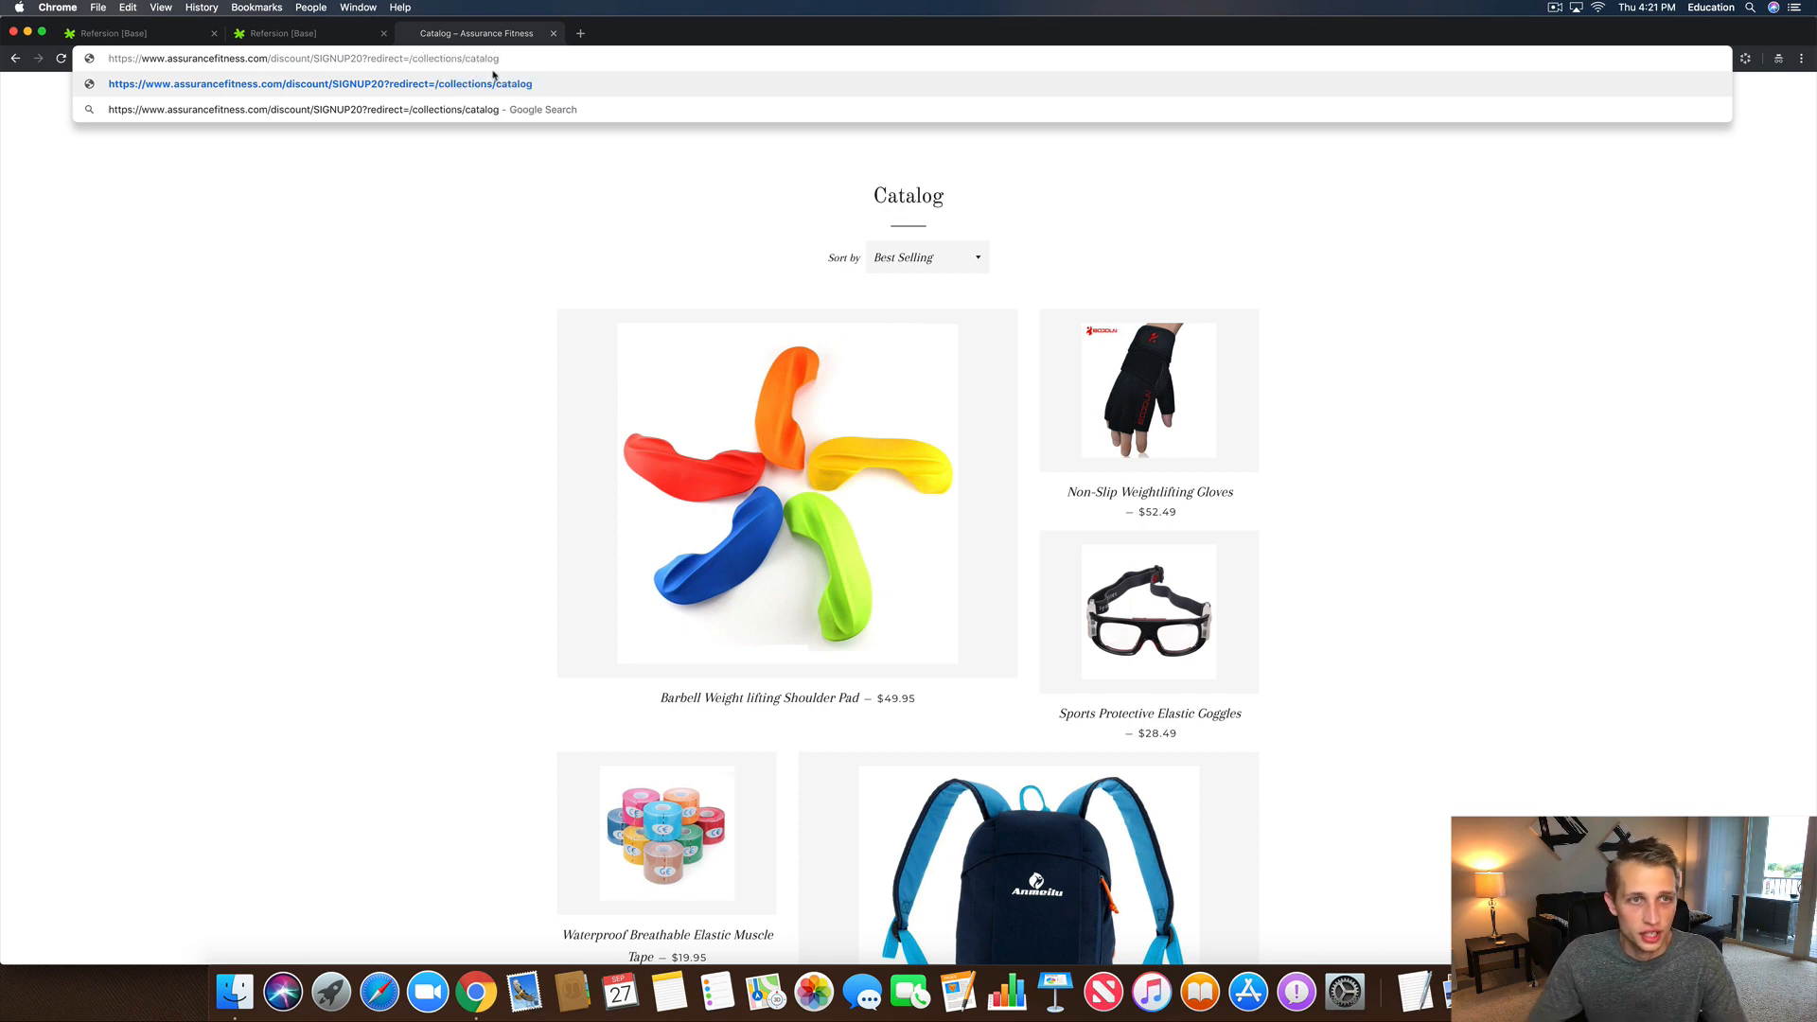
left_click_drag(526, 61, 410, 61)
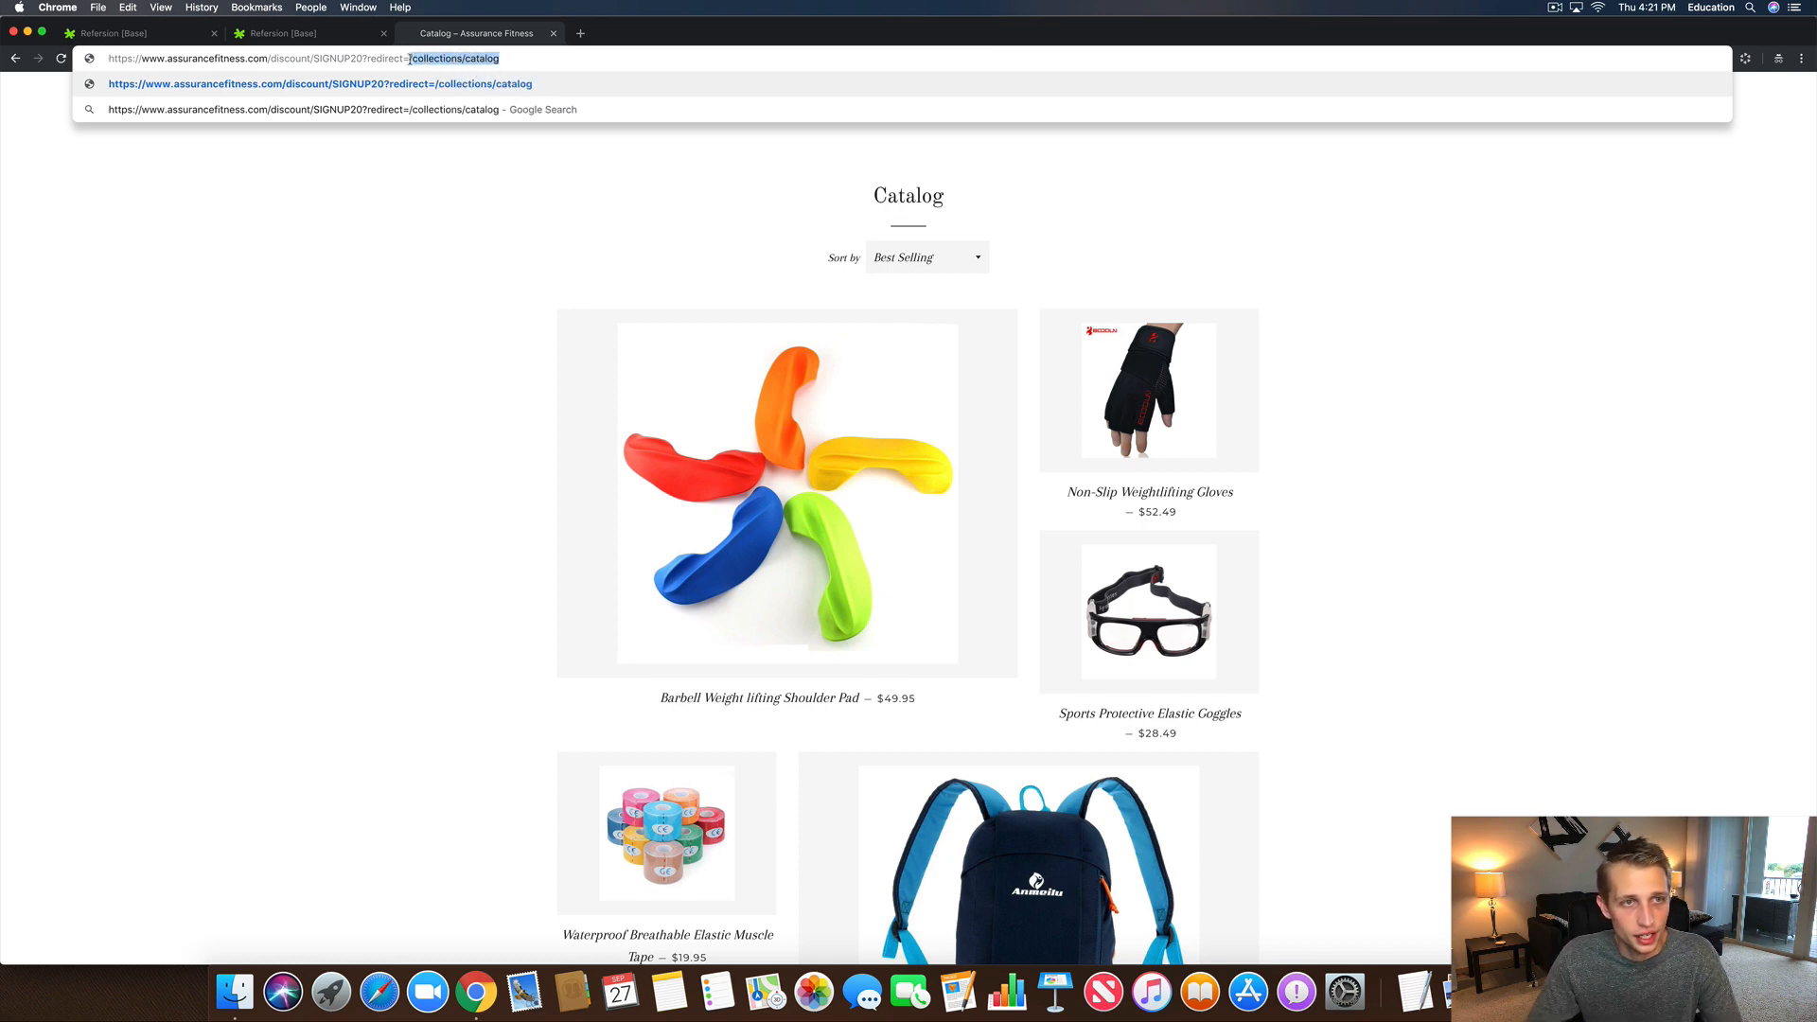
key("super+a")
key("super+c")
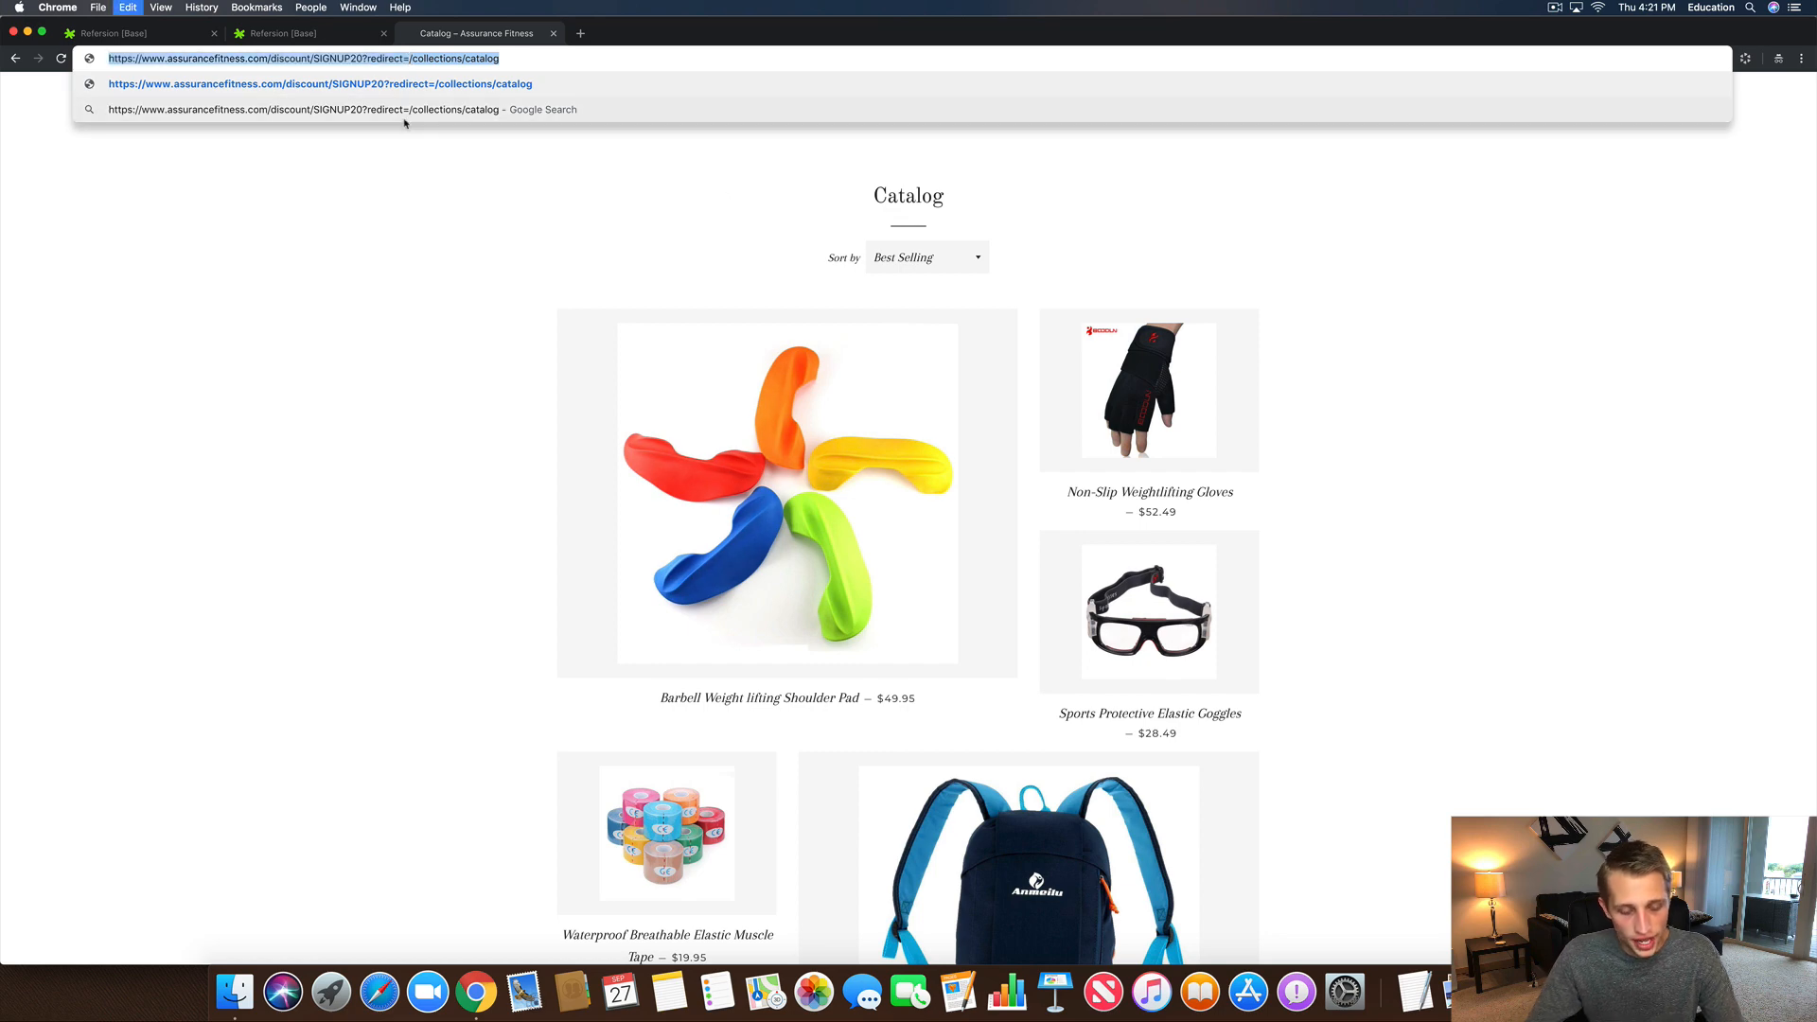
key("Return")
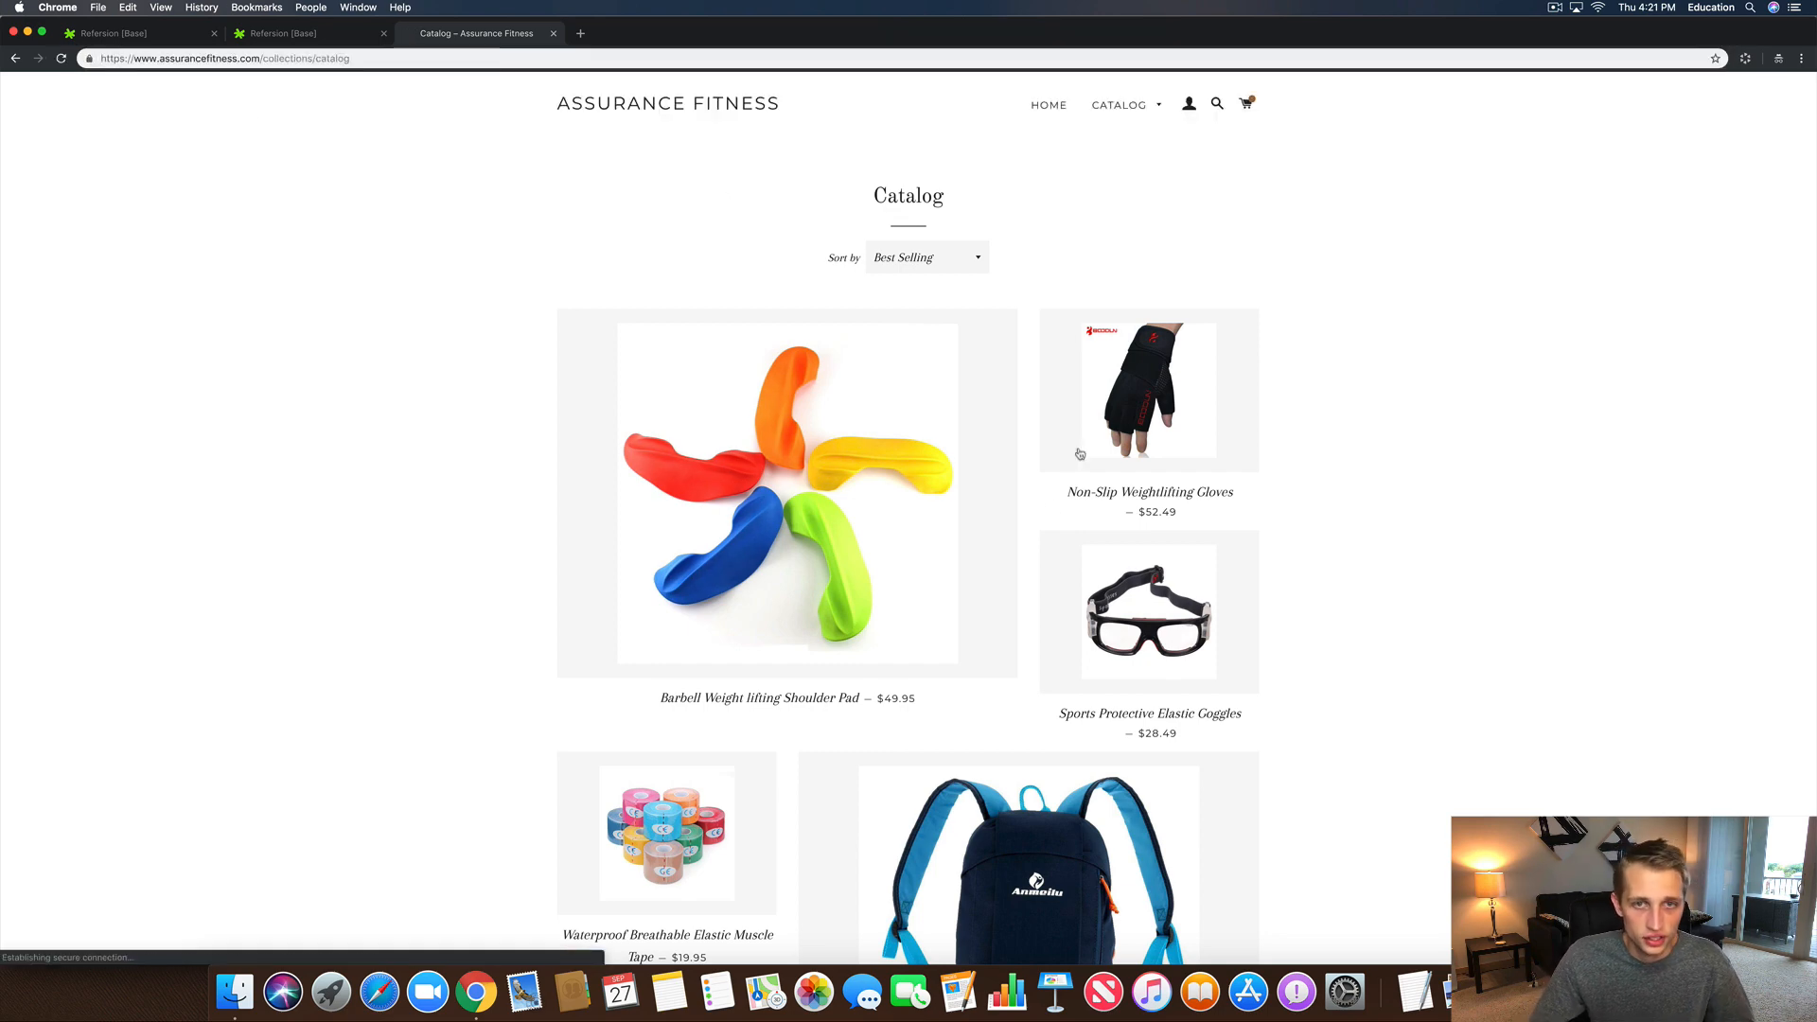
left_click(901, 553)
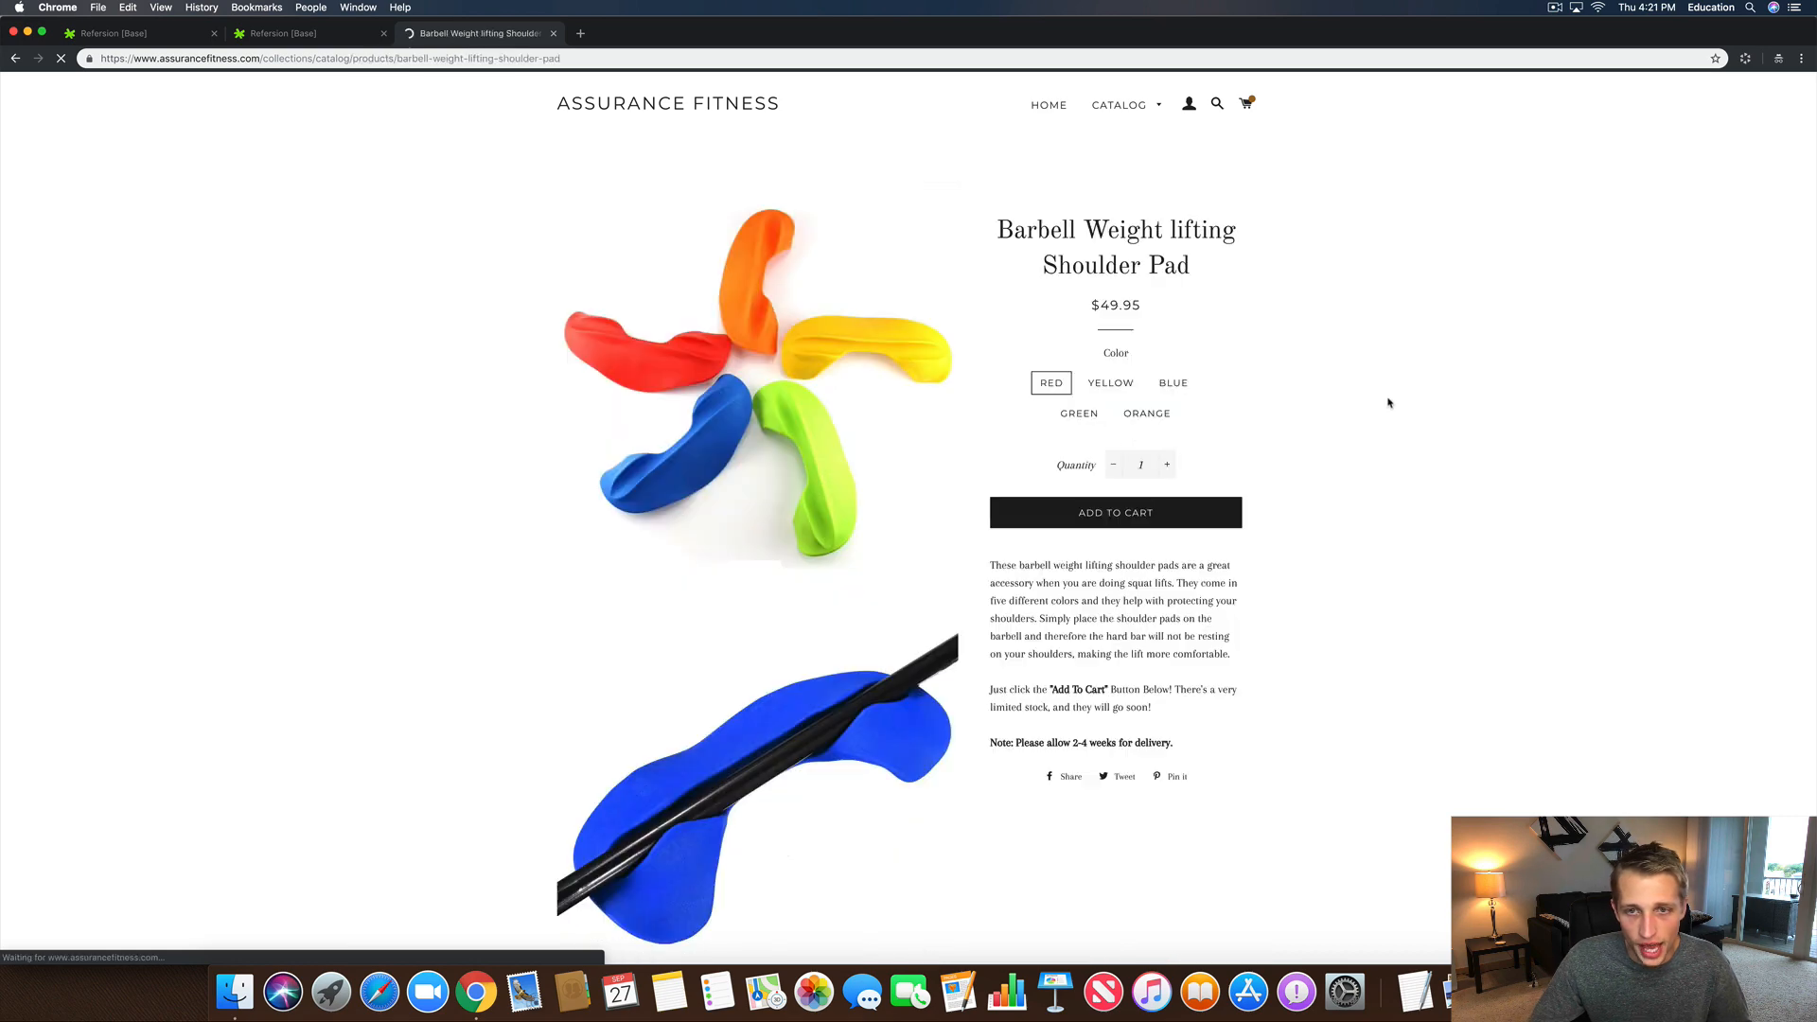
left_click(1123, 527)
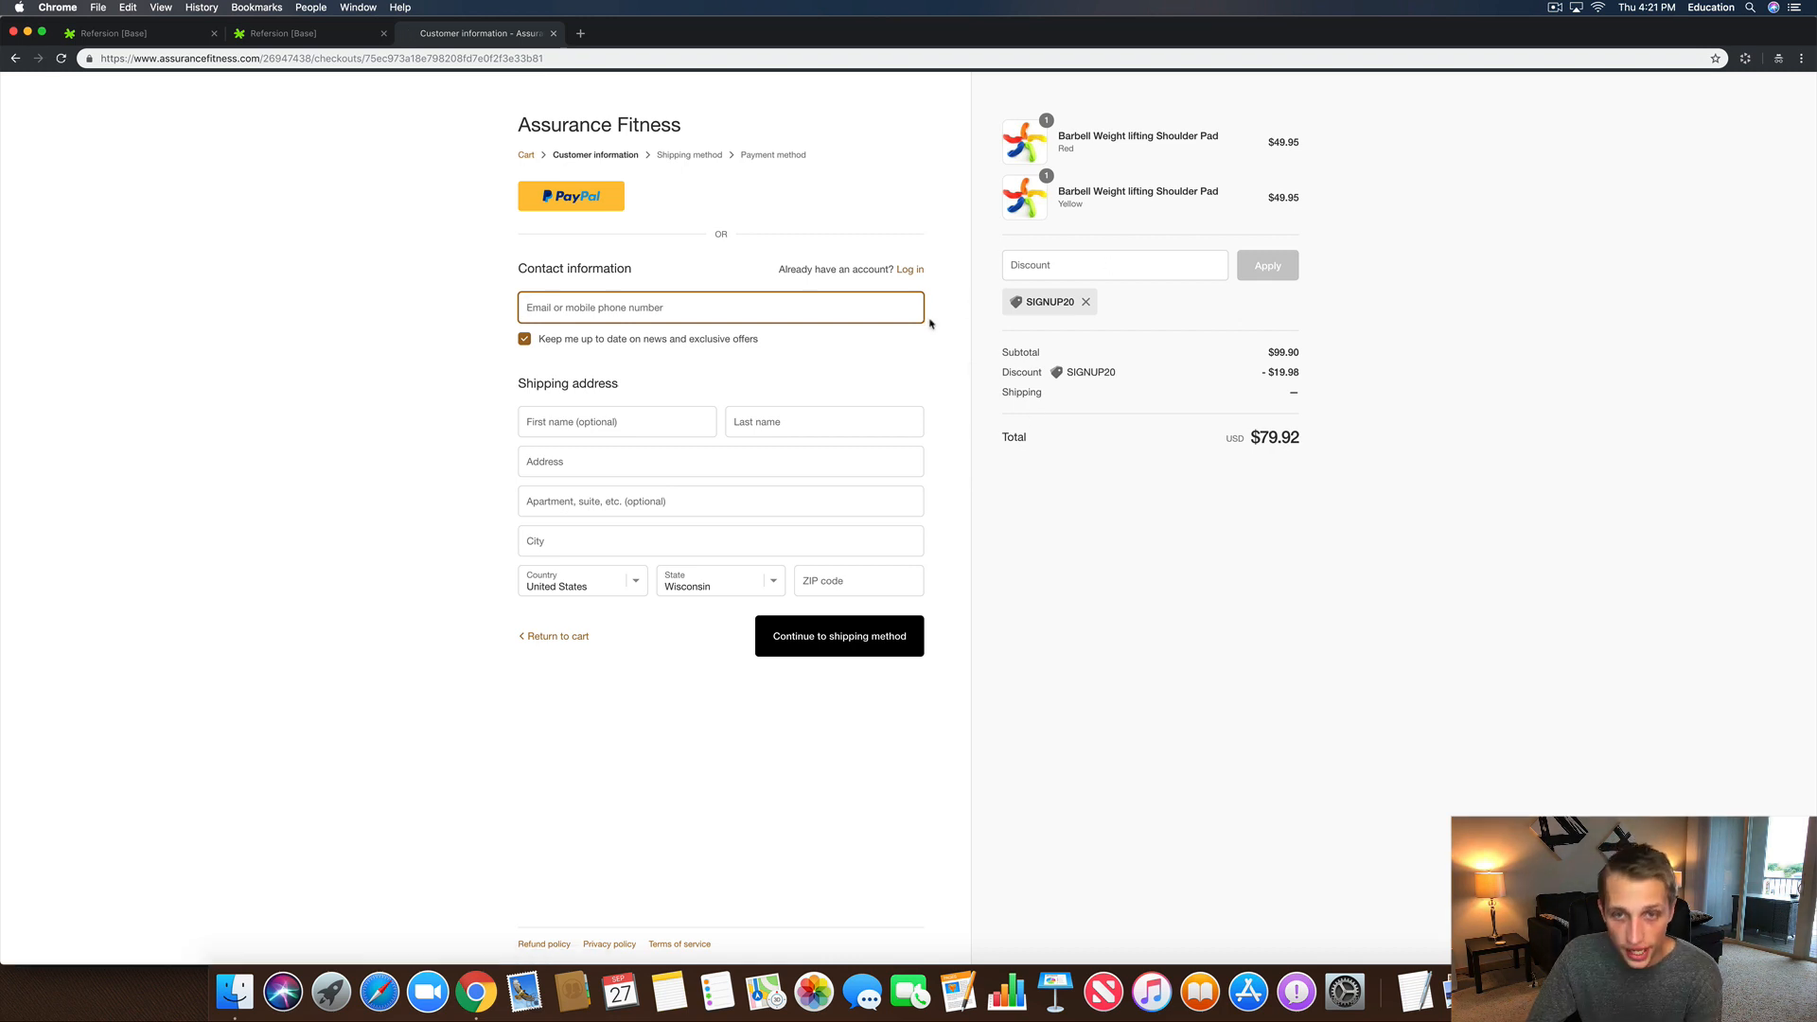
Step: Copy the full SIGNUP20 catalog-redirect discount link and switch back to the Refersion affiliates page
left_click(428, 59)
key("super+v")
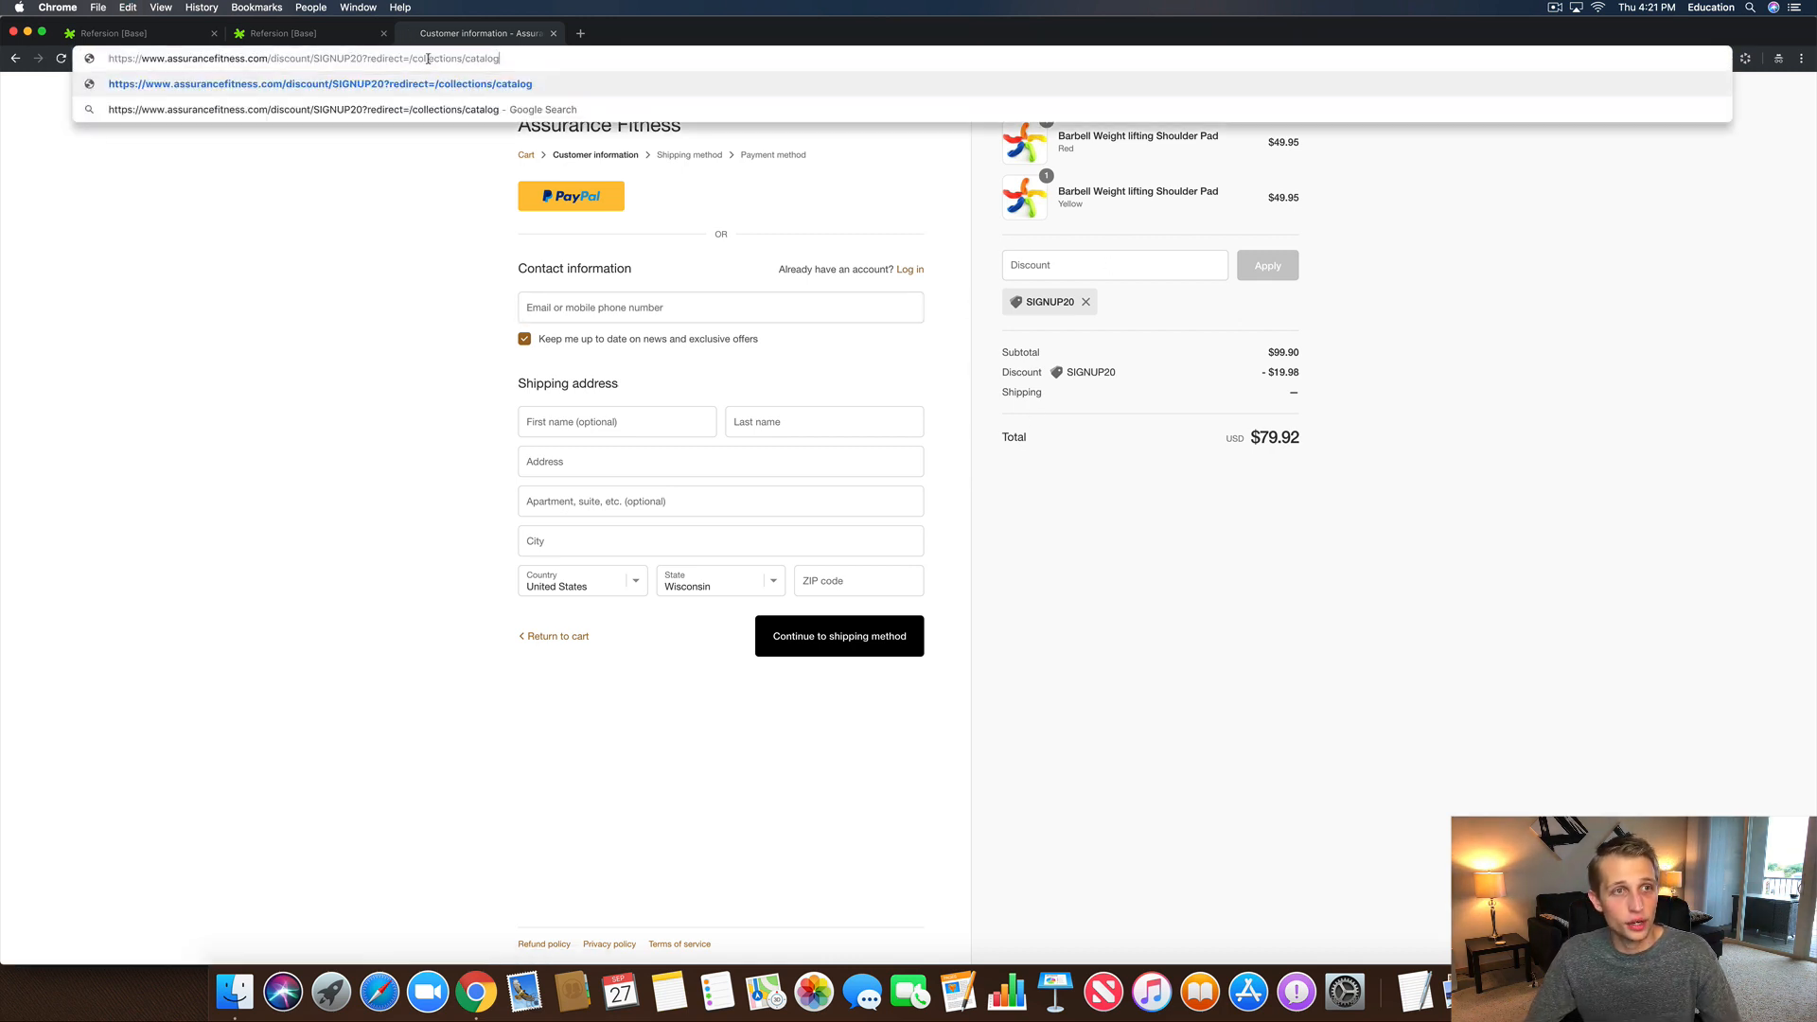
left_click_drag(409, 59, 534, 62)
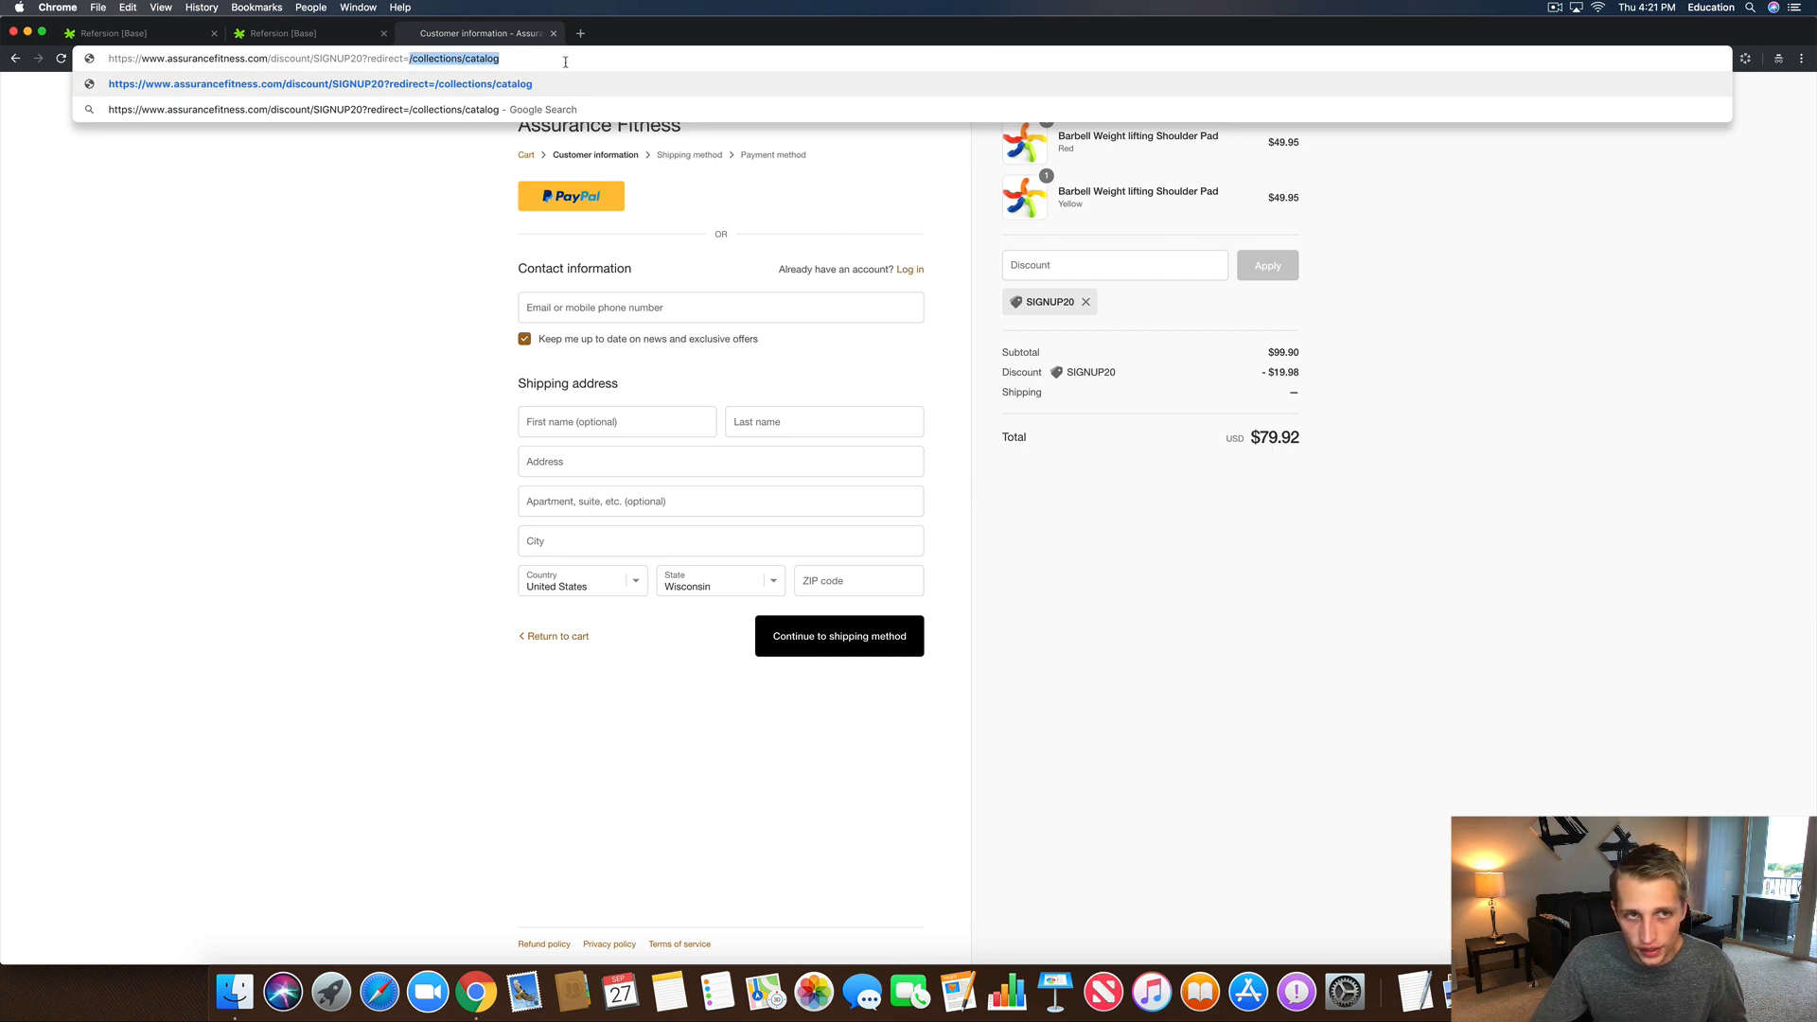
key("super+a")
right_click(336, 64)
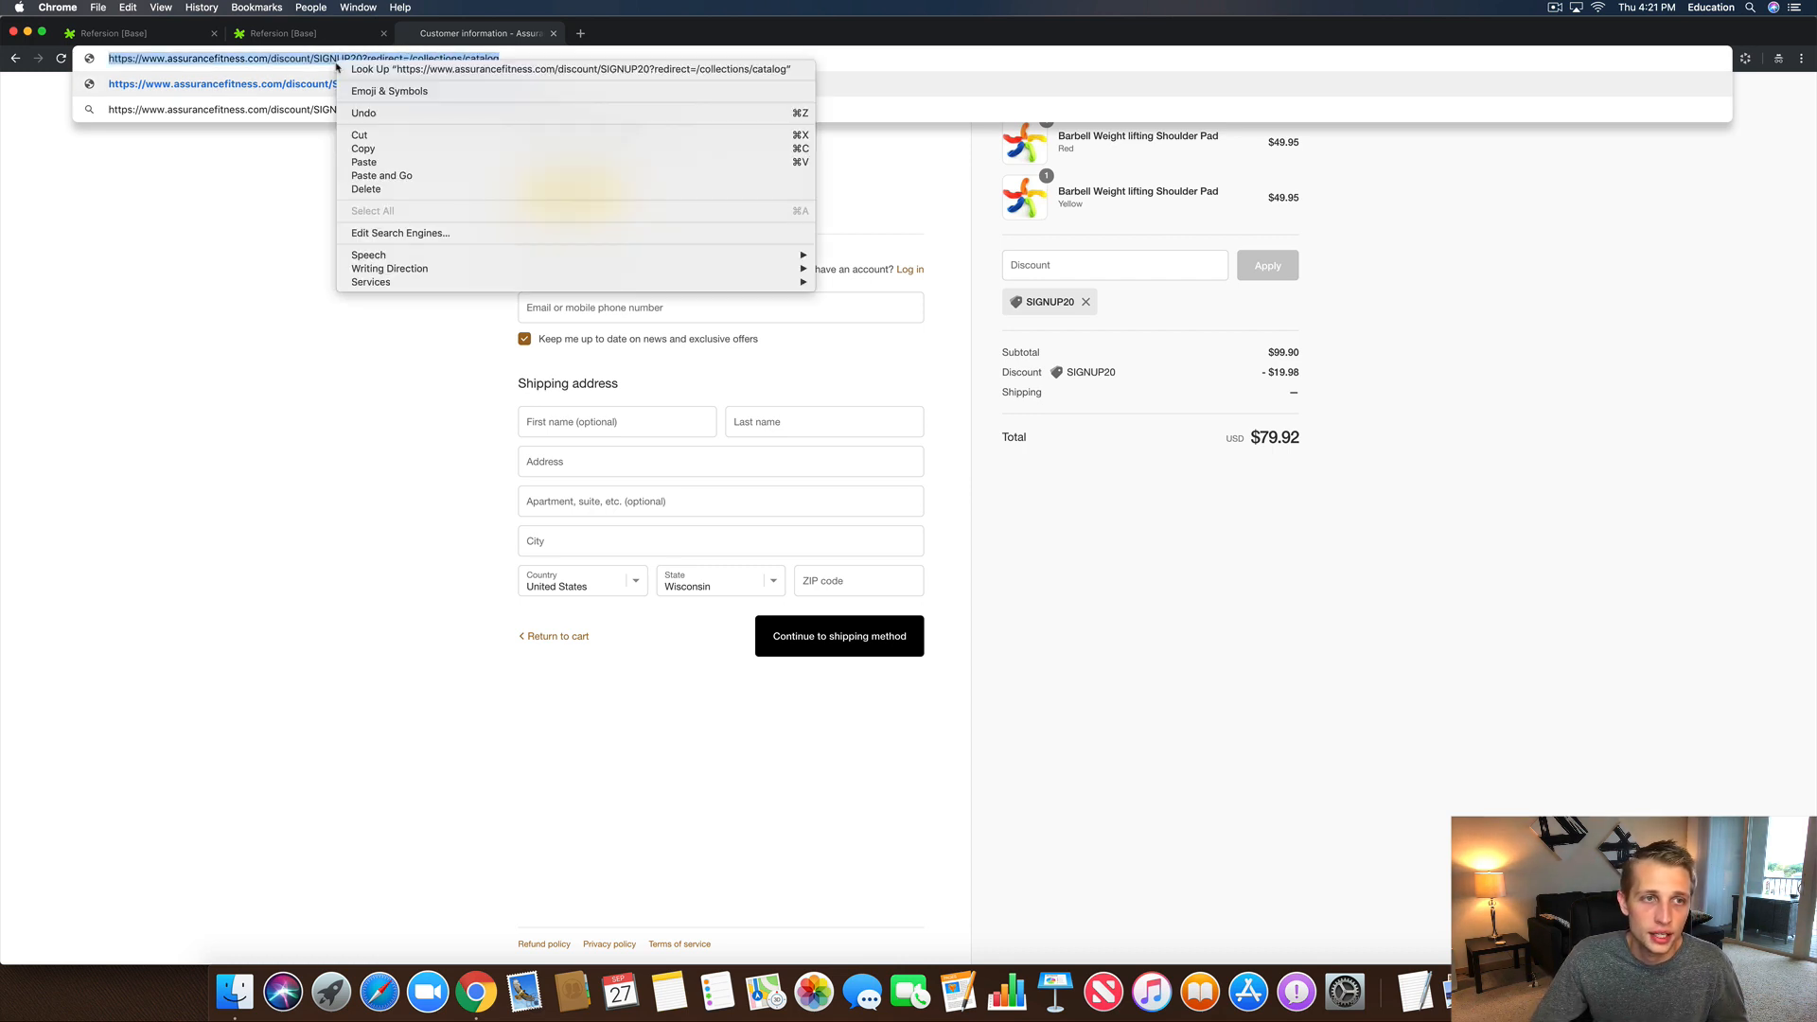
left_click(369, 149)
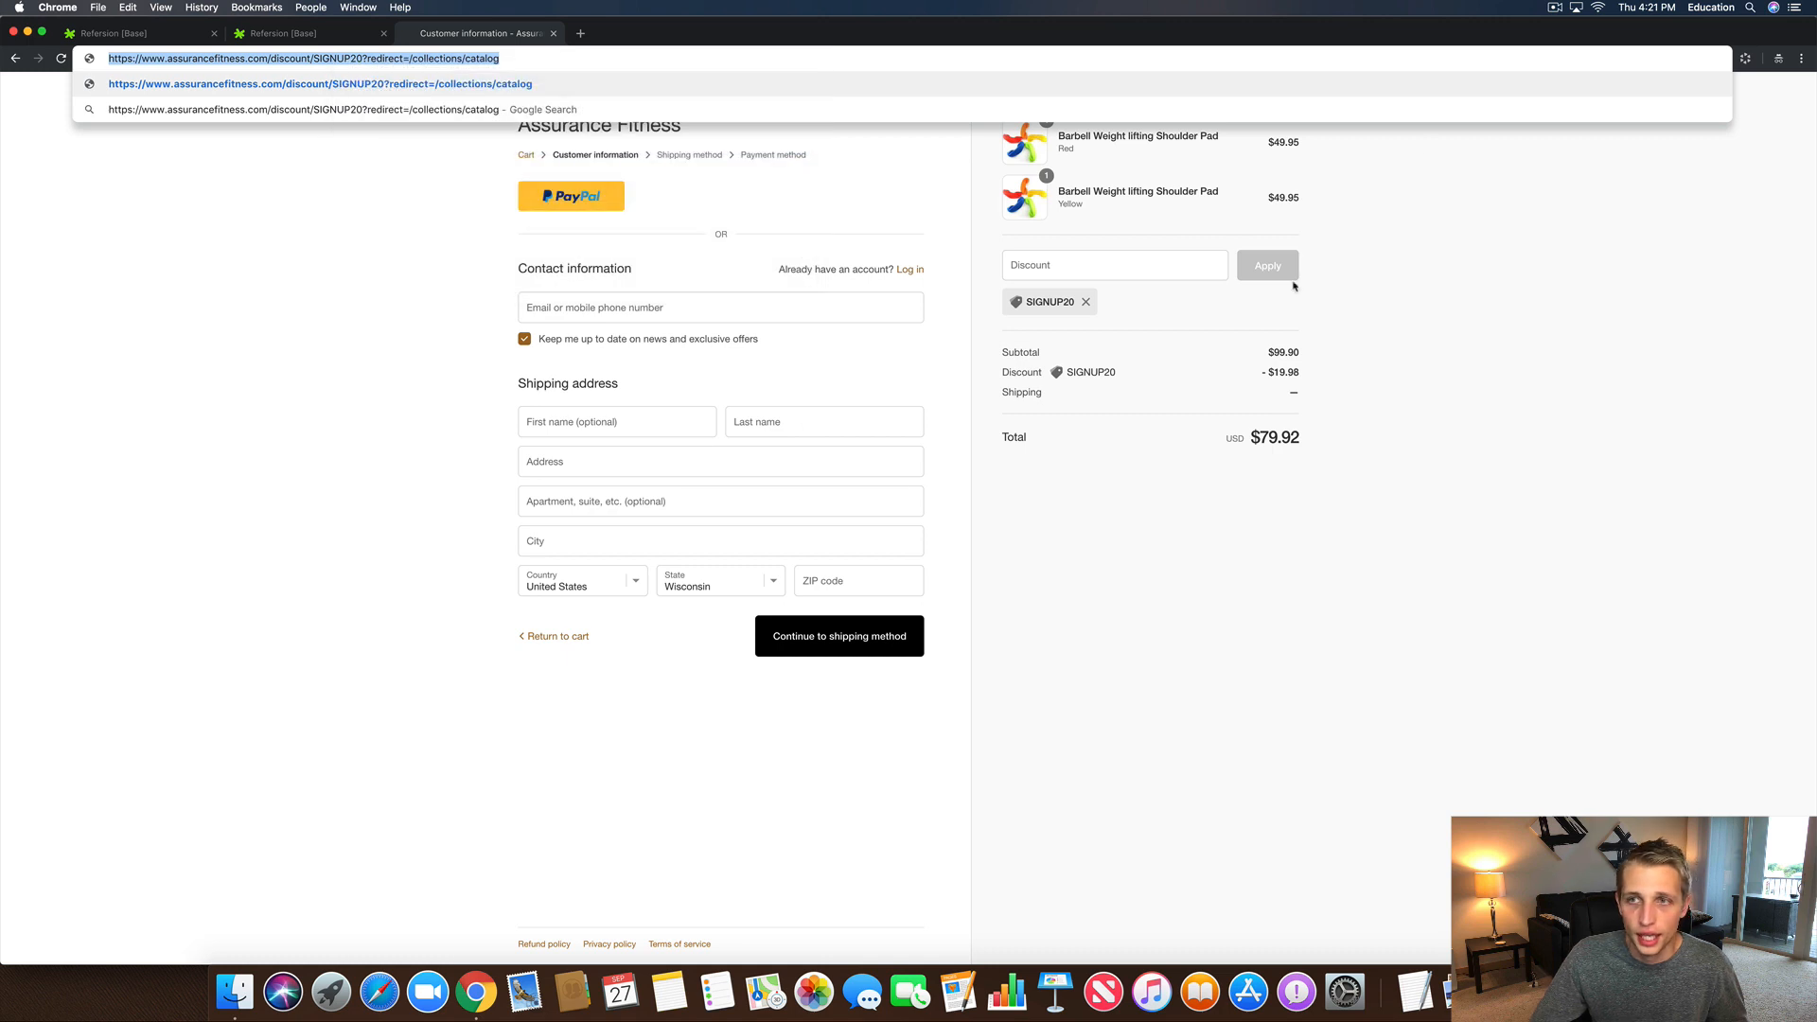
left_click_drag(1602, 35, 1602, 56)
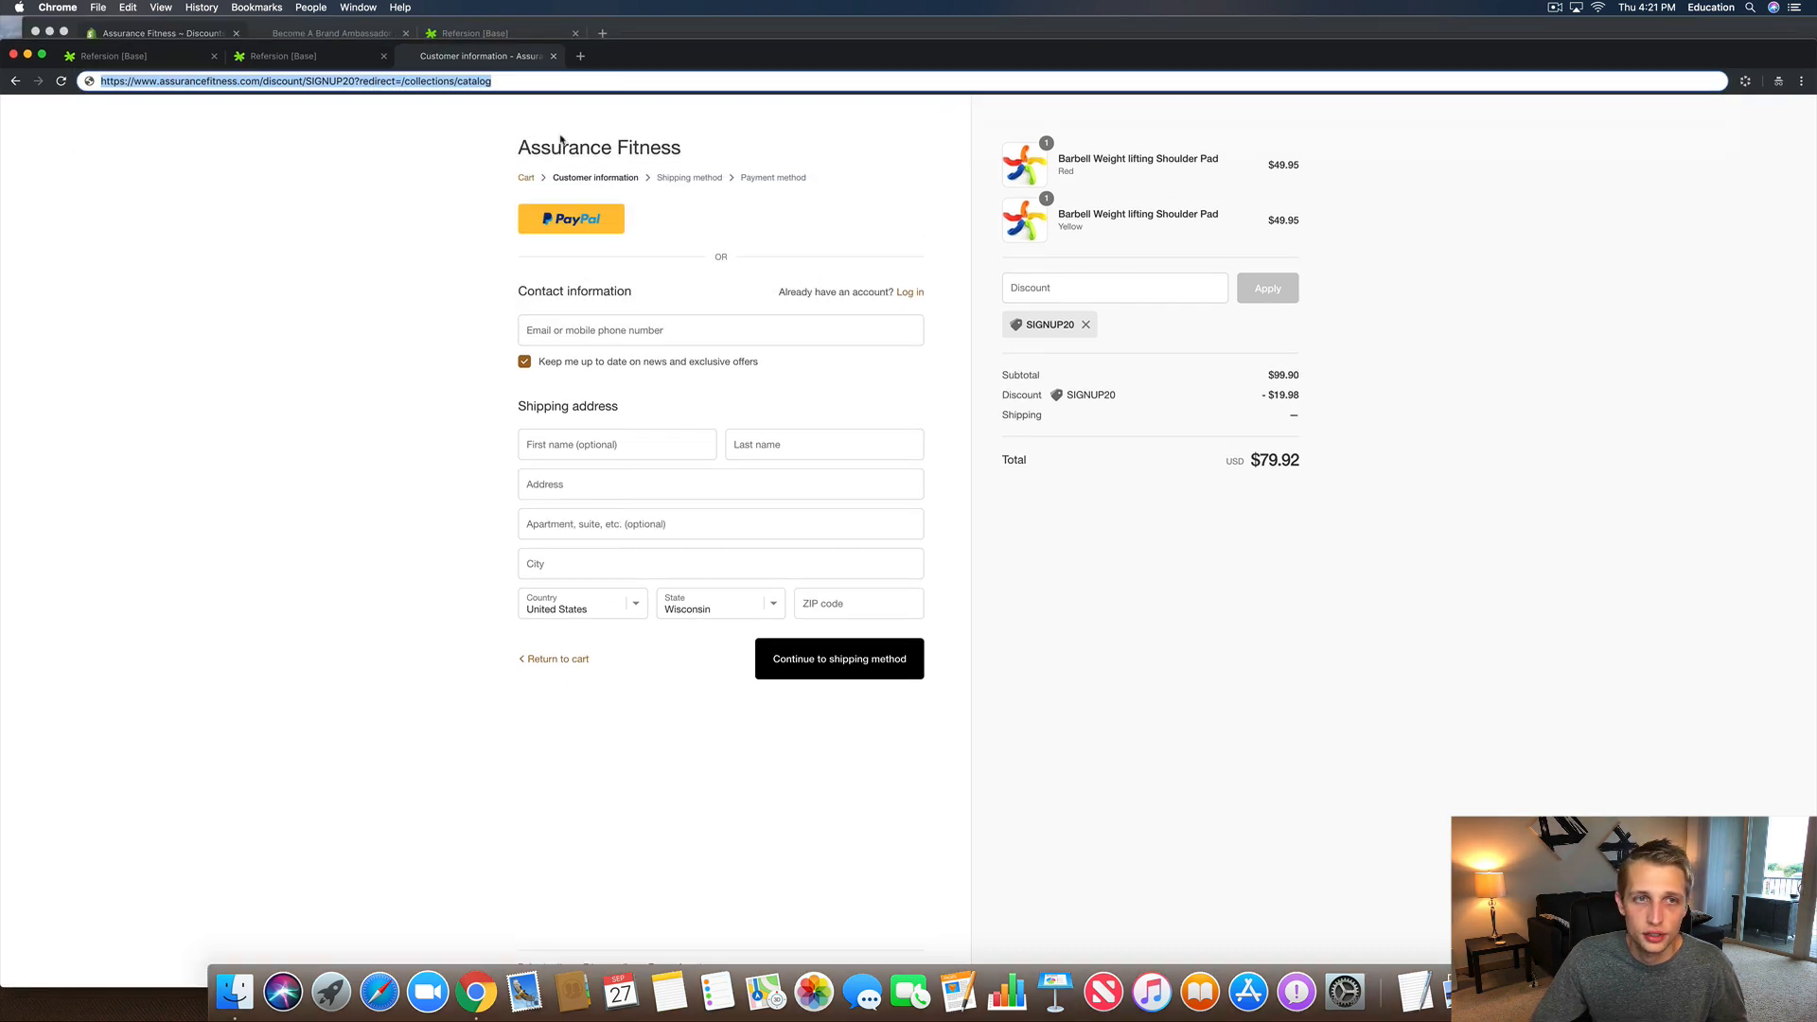
left_click(312, 59)
left_click_drag(656, 57, 656, 34)
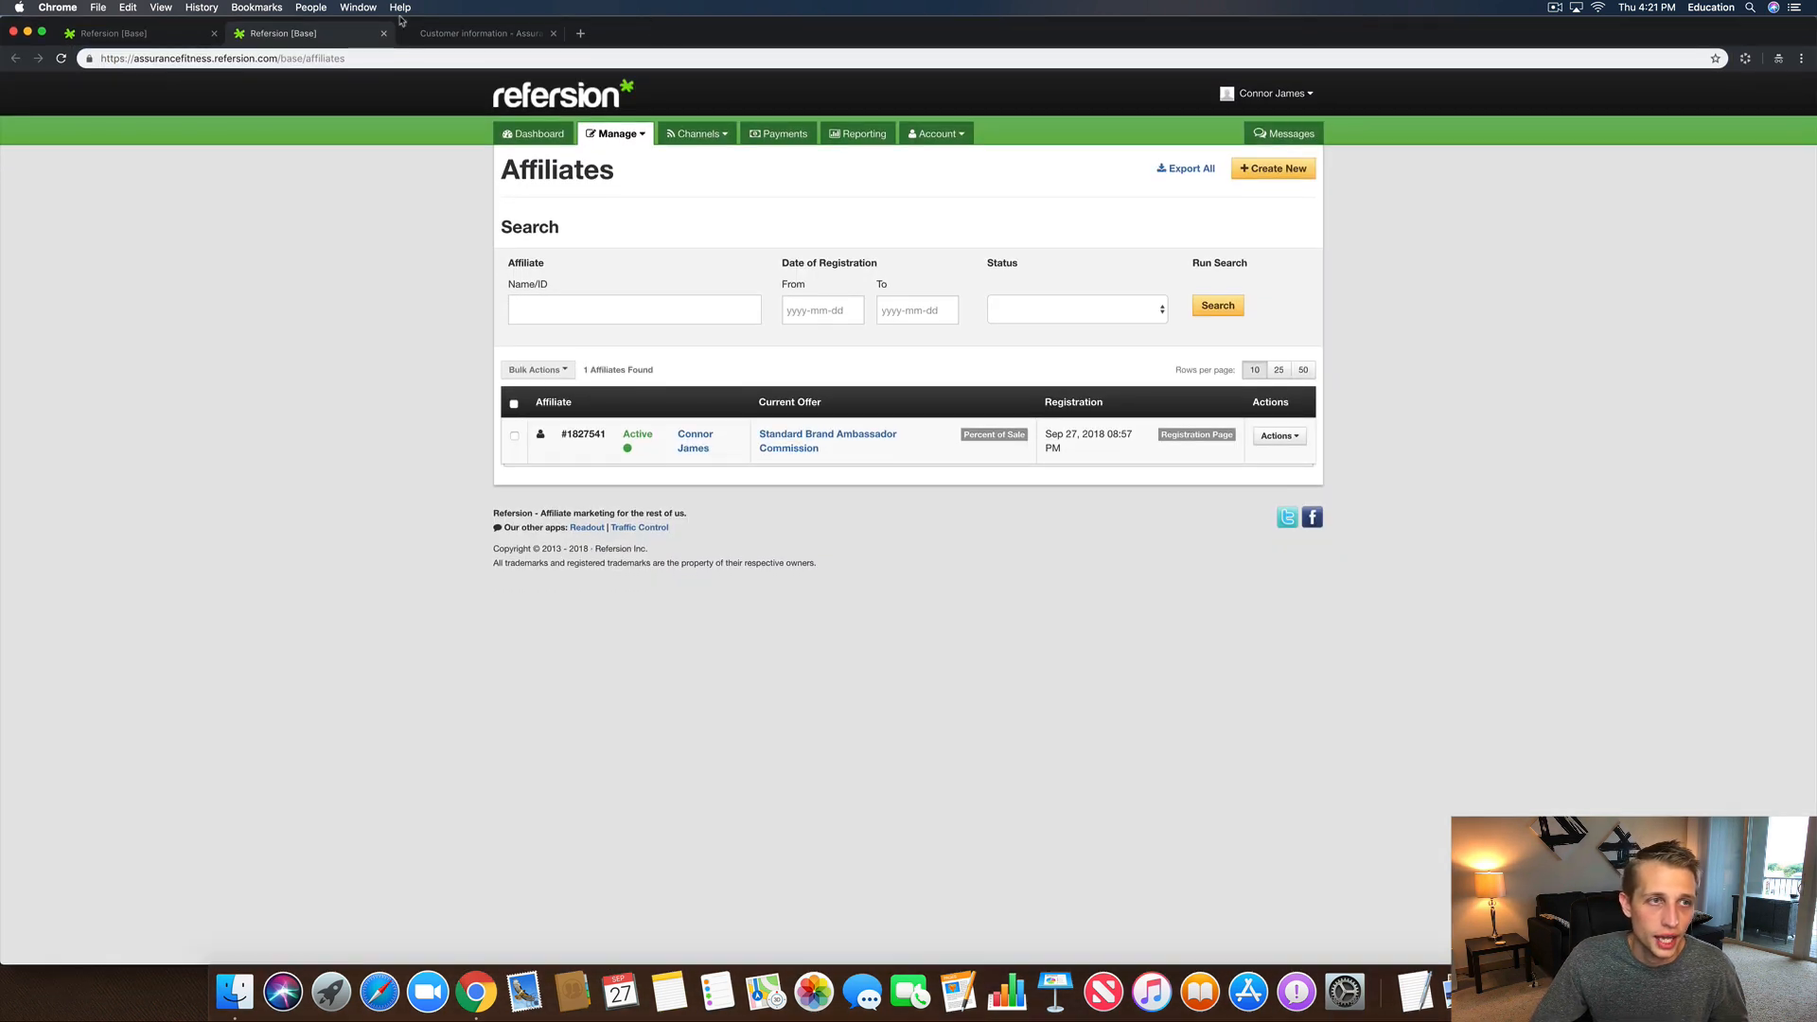
Step: Change 'going to:' to 'clicking the following link:' and paste the discount URL after it
left_click(157, 40)
left_click(989, 633)
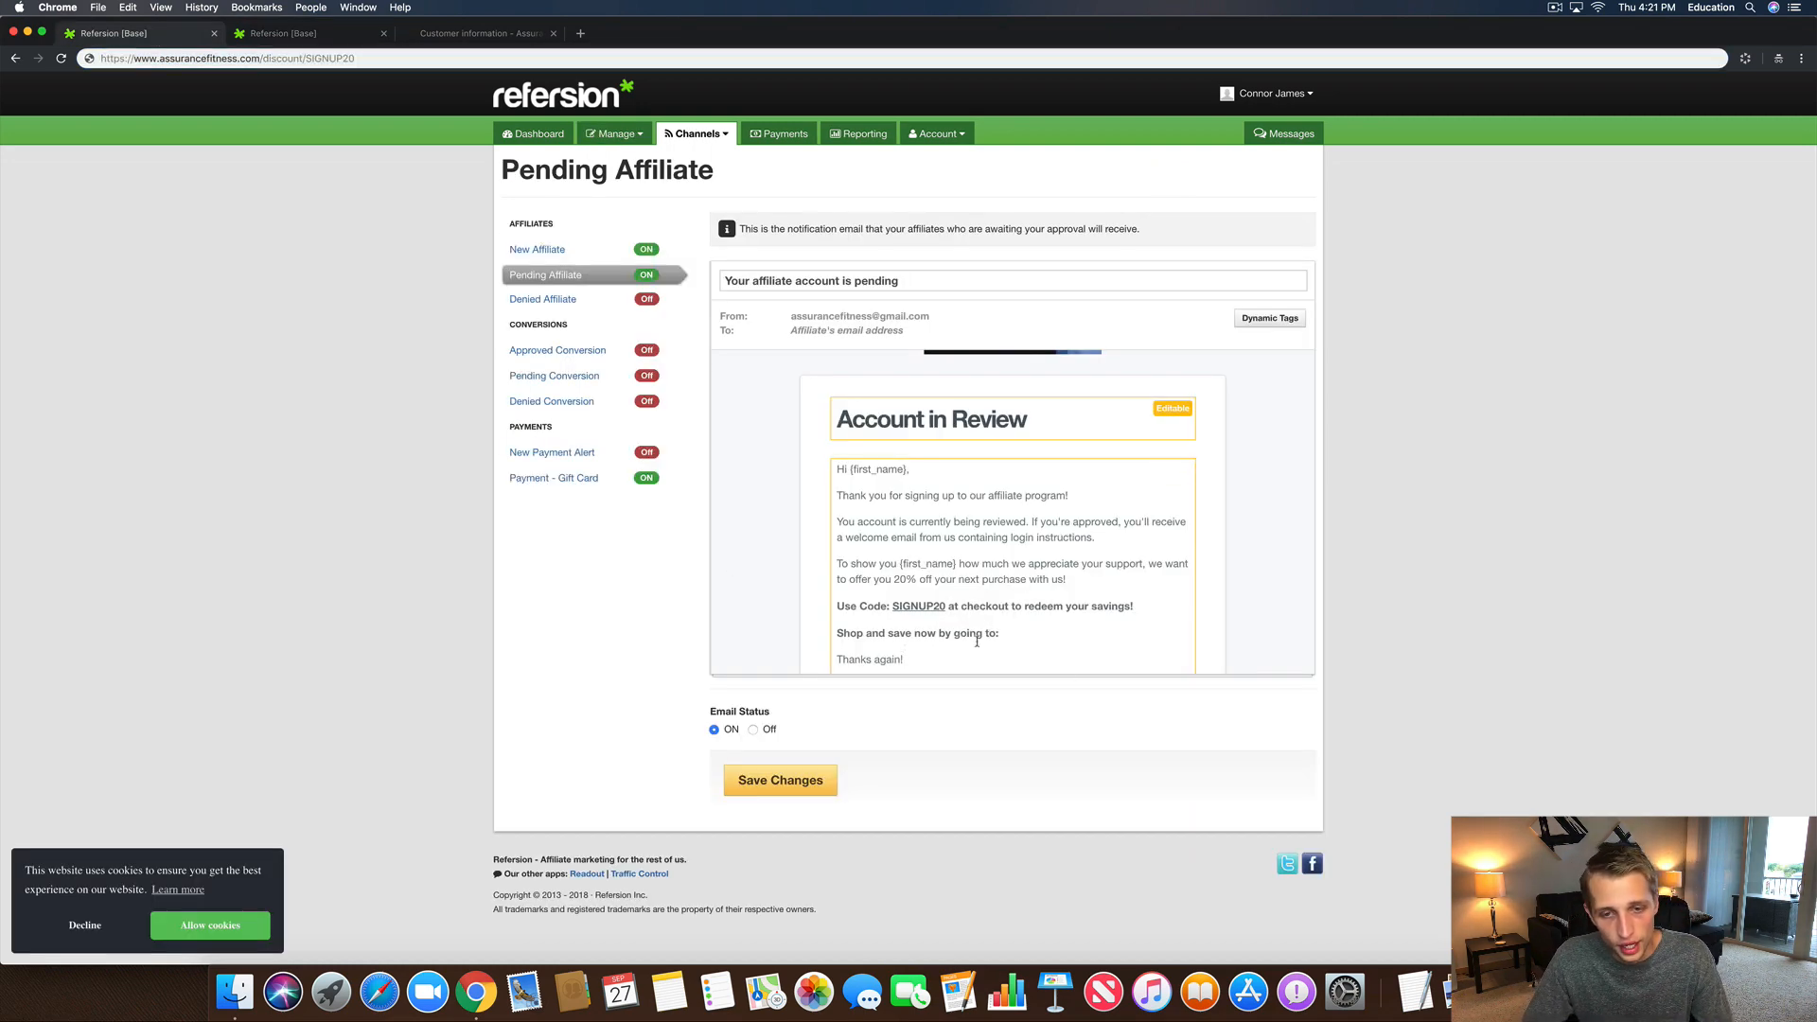
left_click_drag(1003, 635, 952, 634)
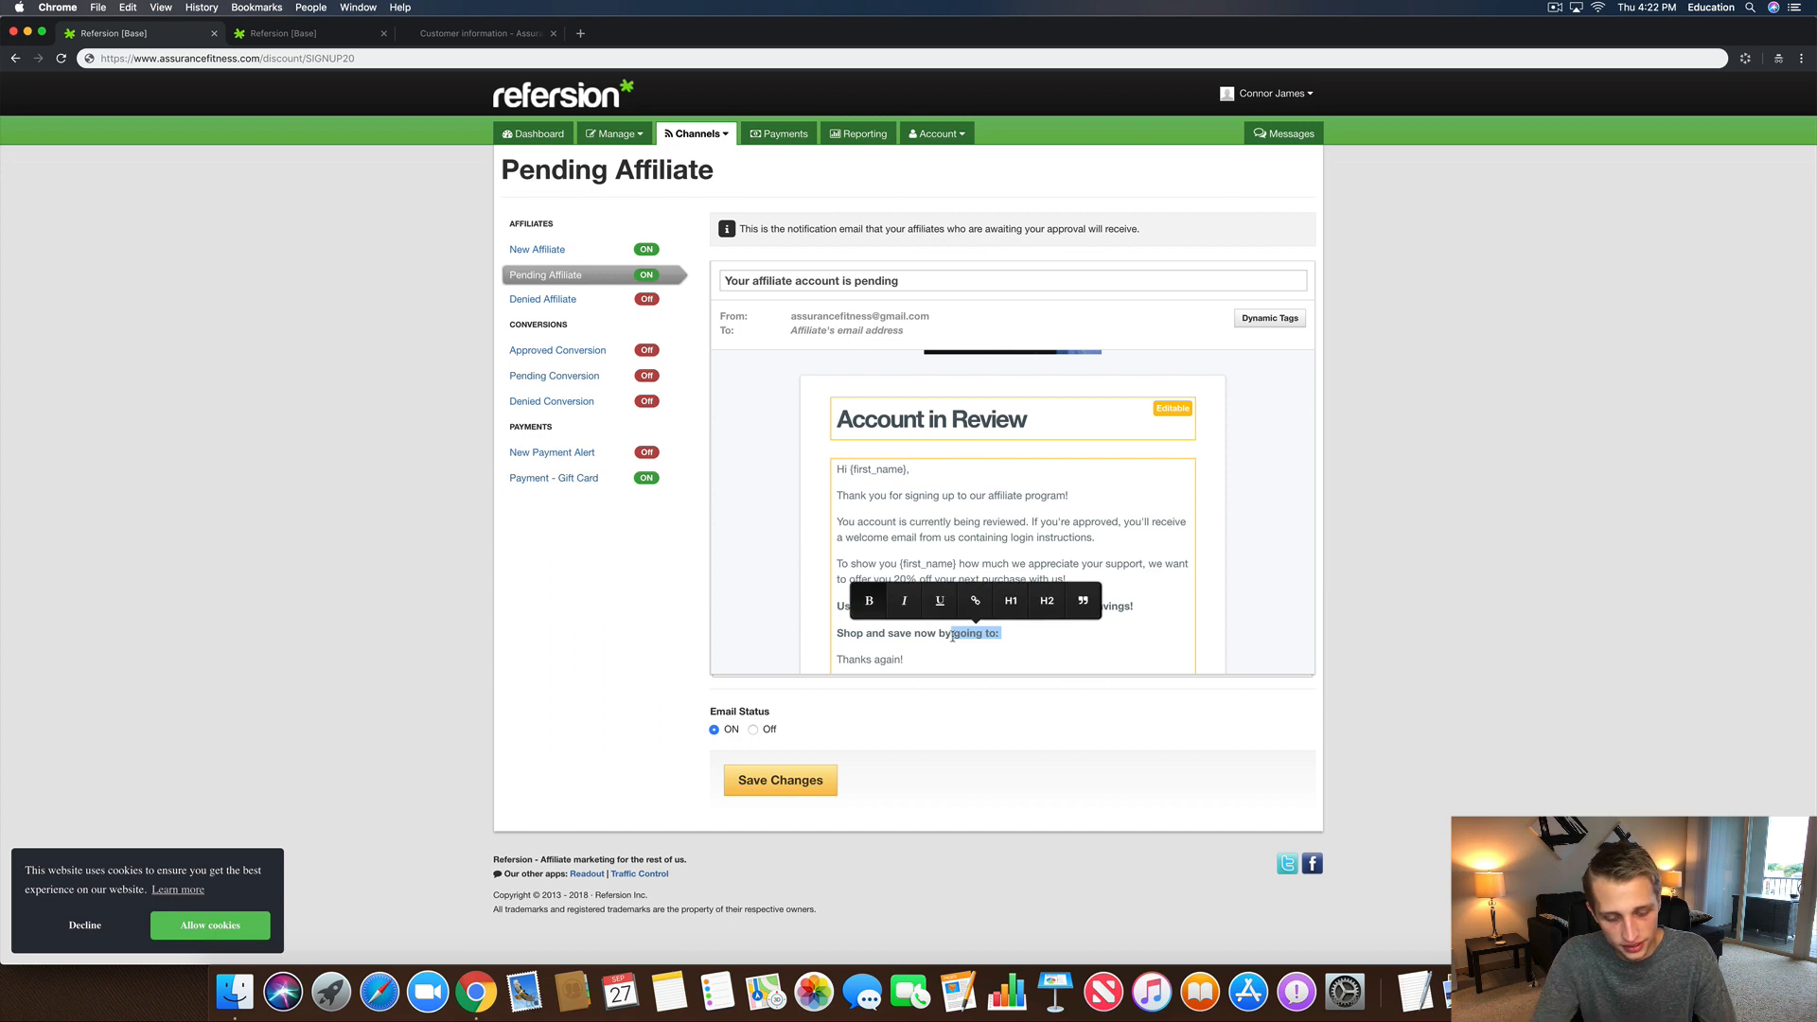
type("clicking the ")
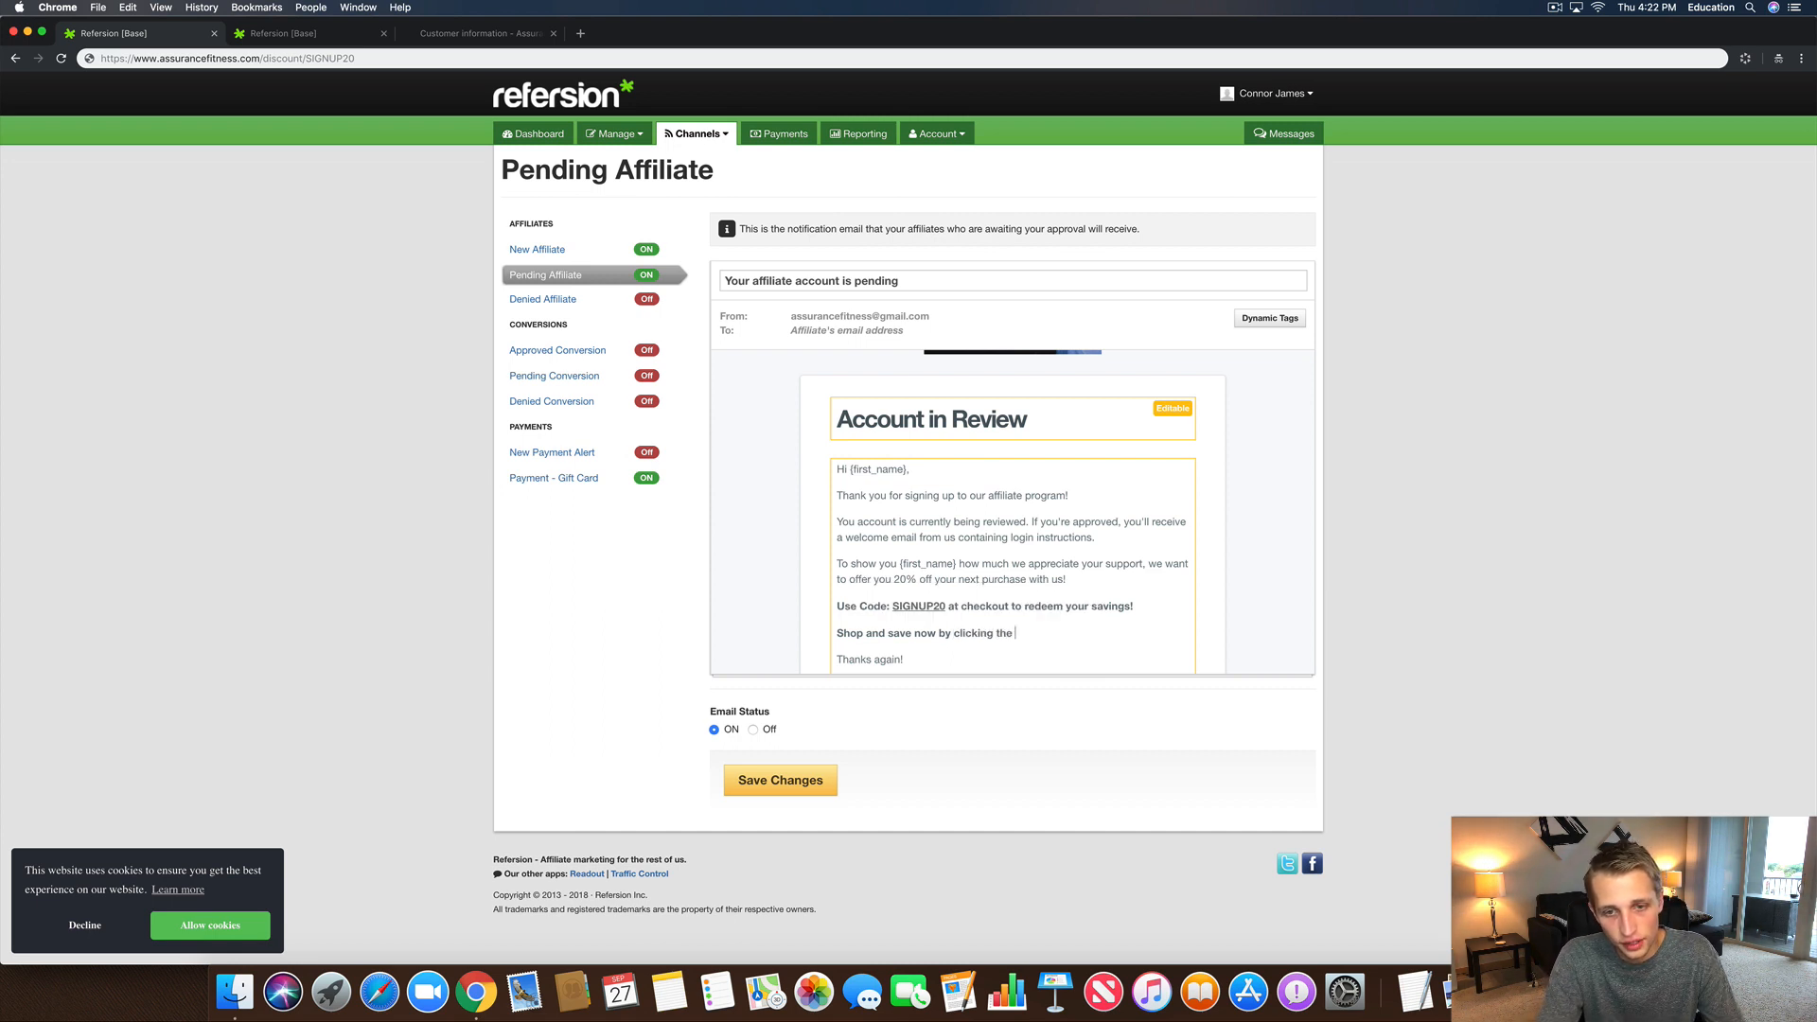
type("following ;")
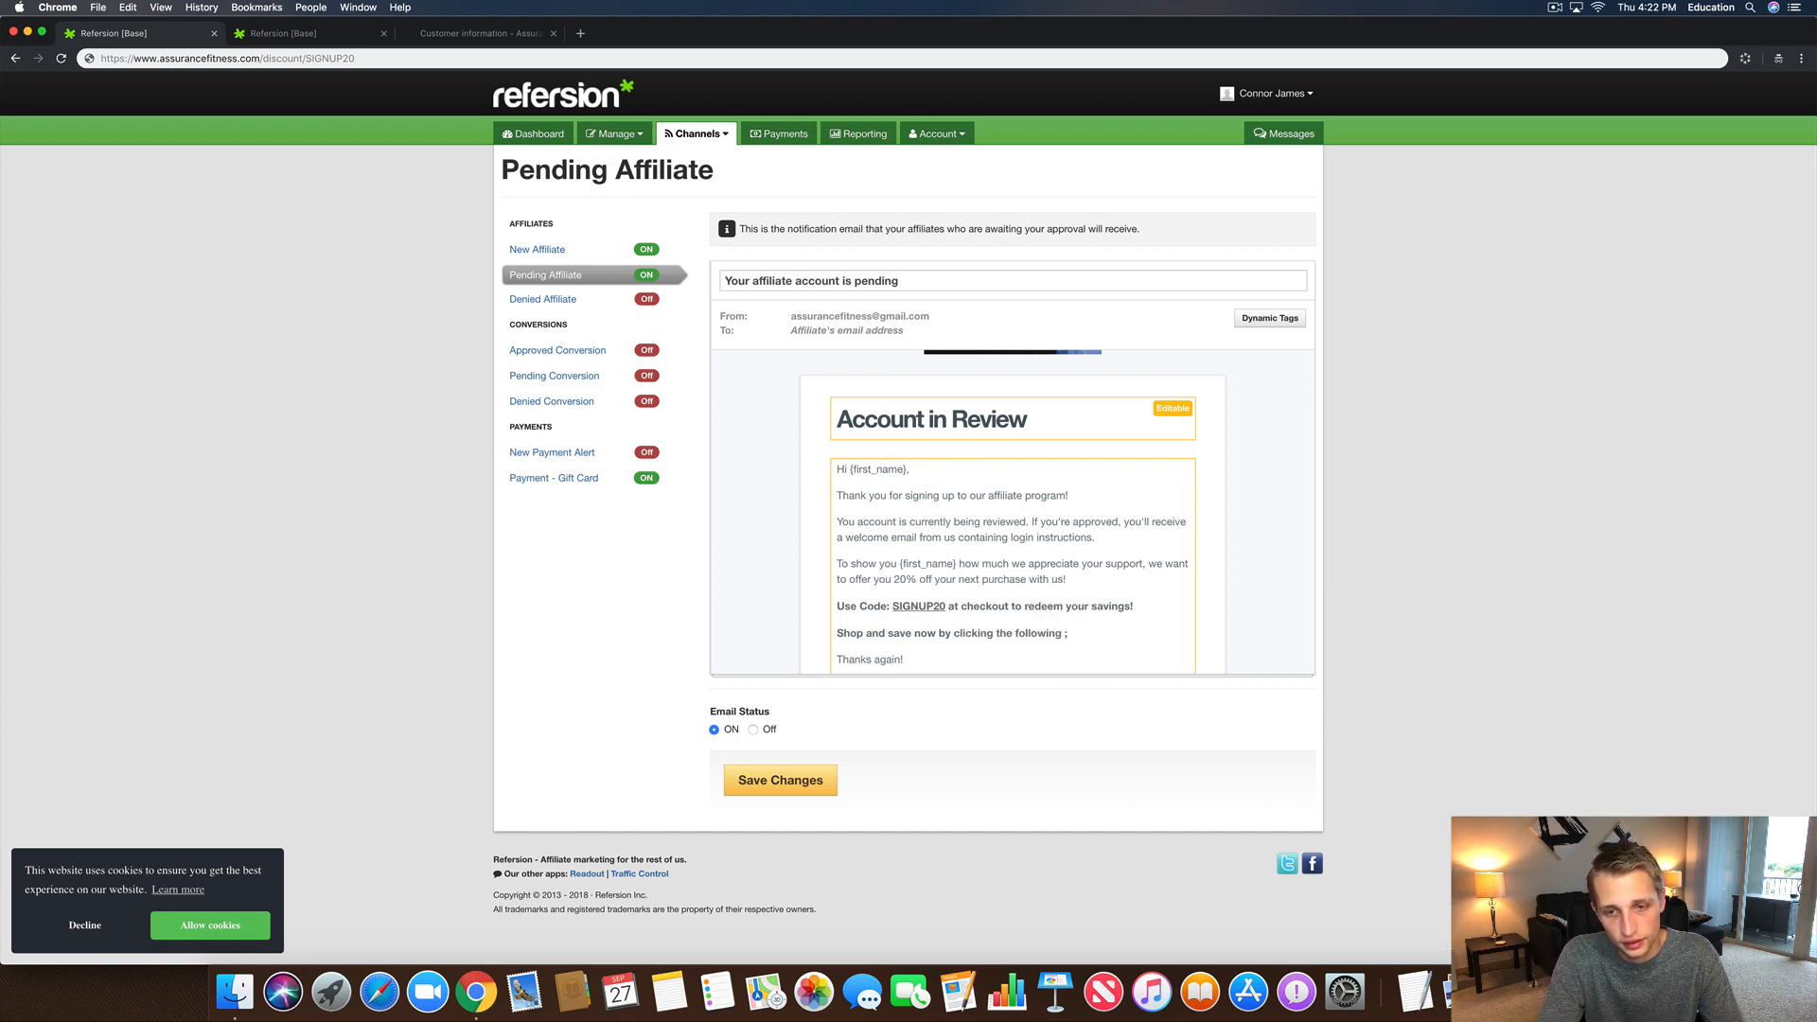
type("linink:")
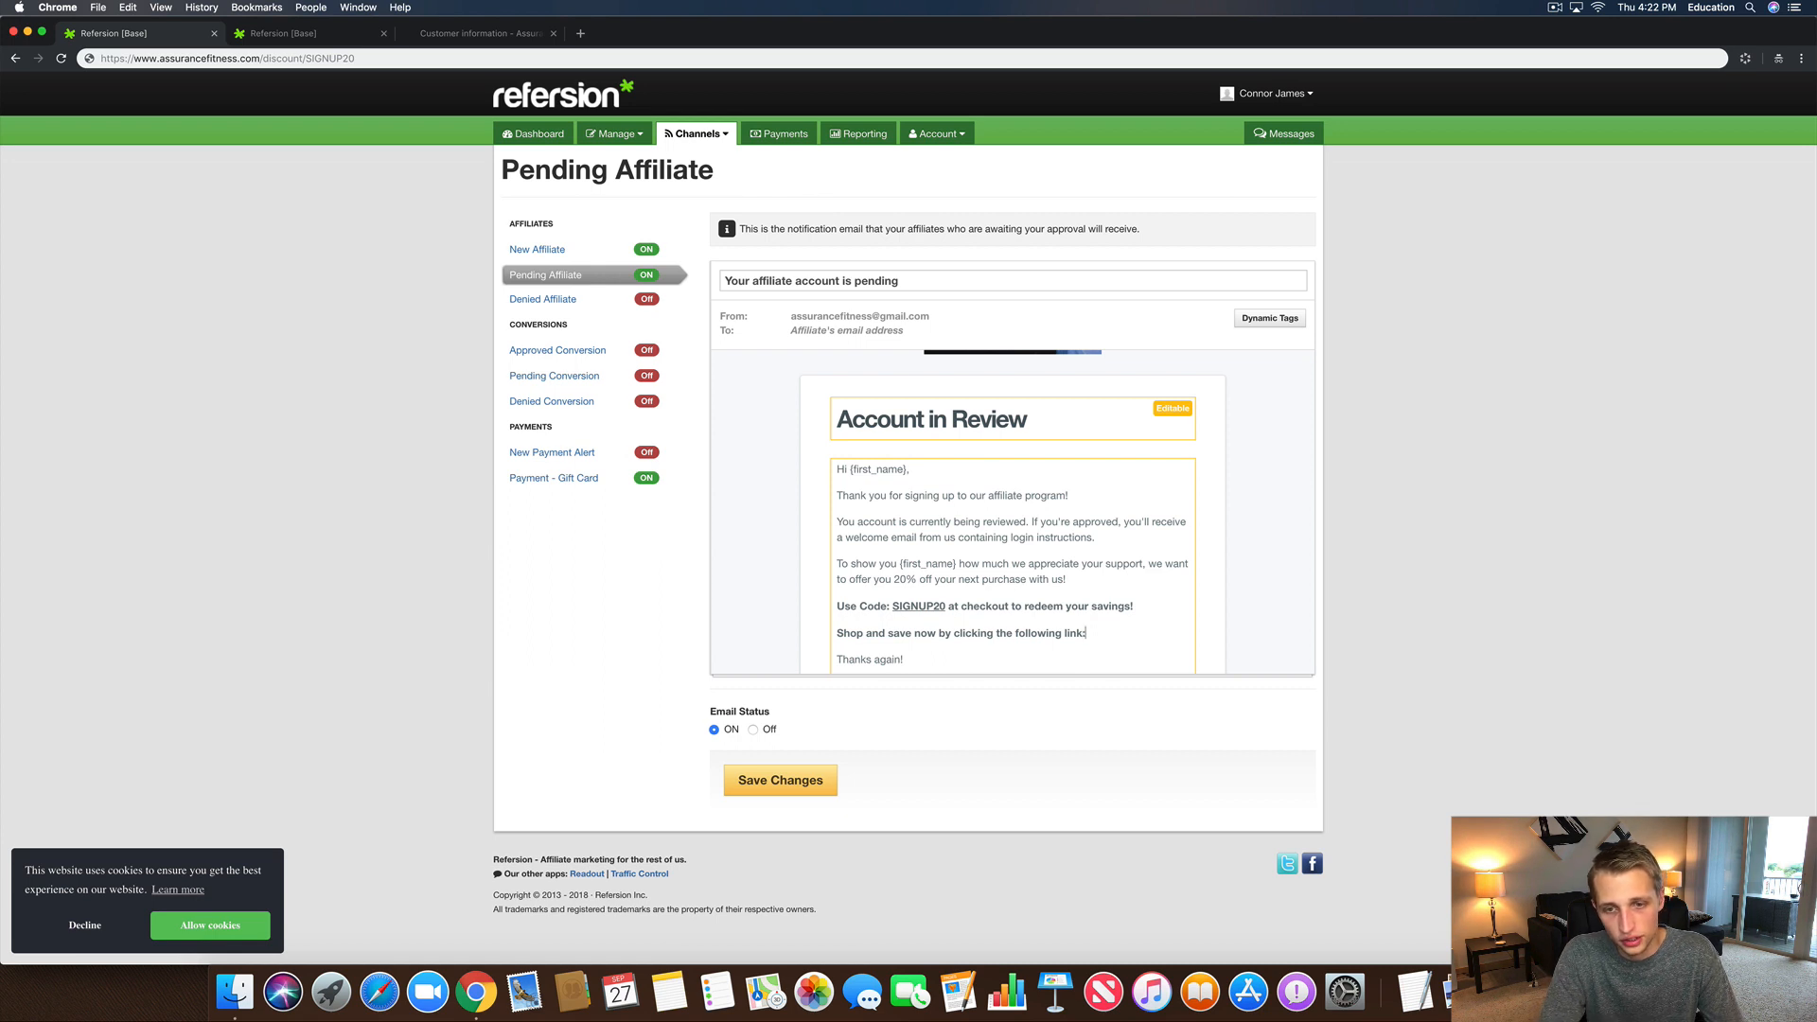
key("super+v")
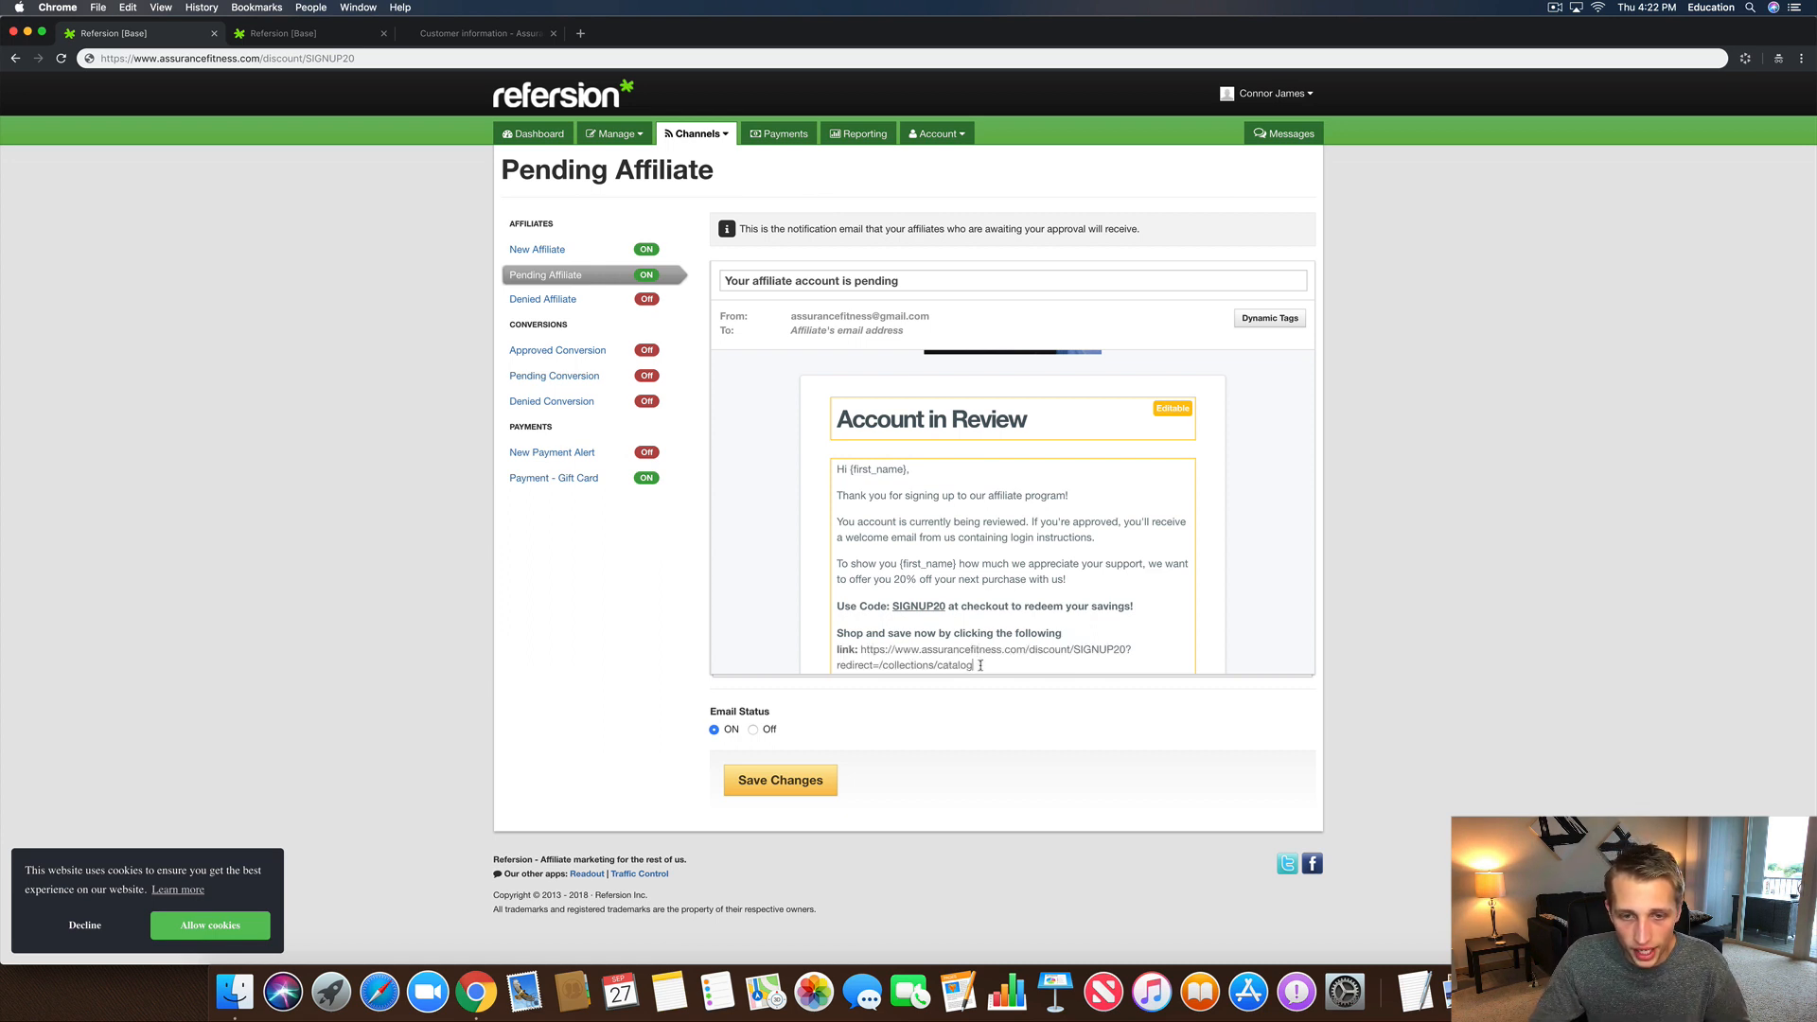
Step: Hyperlink the pasted URL to the SIGNUP20 discount link, make it bold, and save the email
left_click_drag(981, 665, 860, 632)
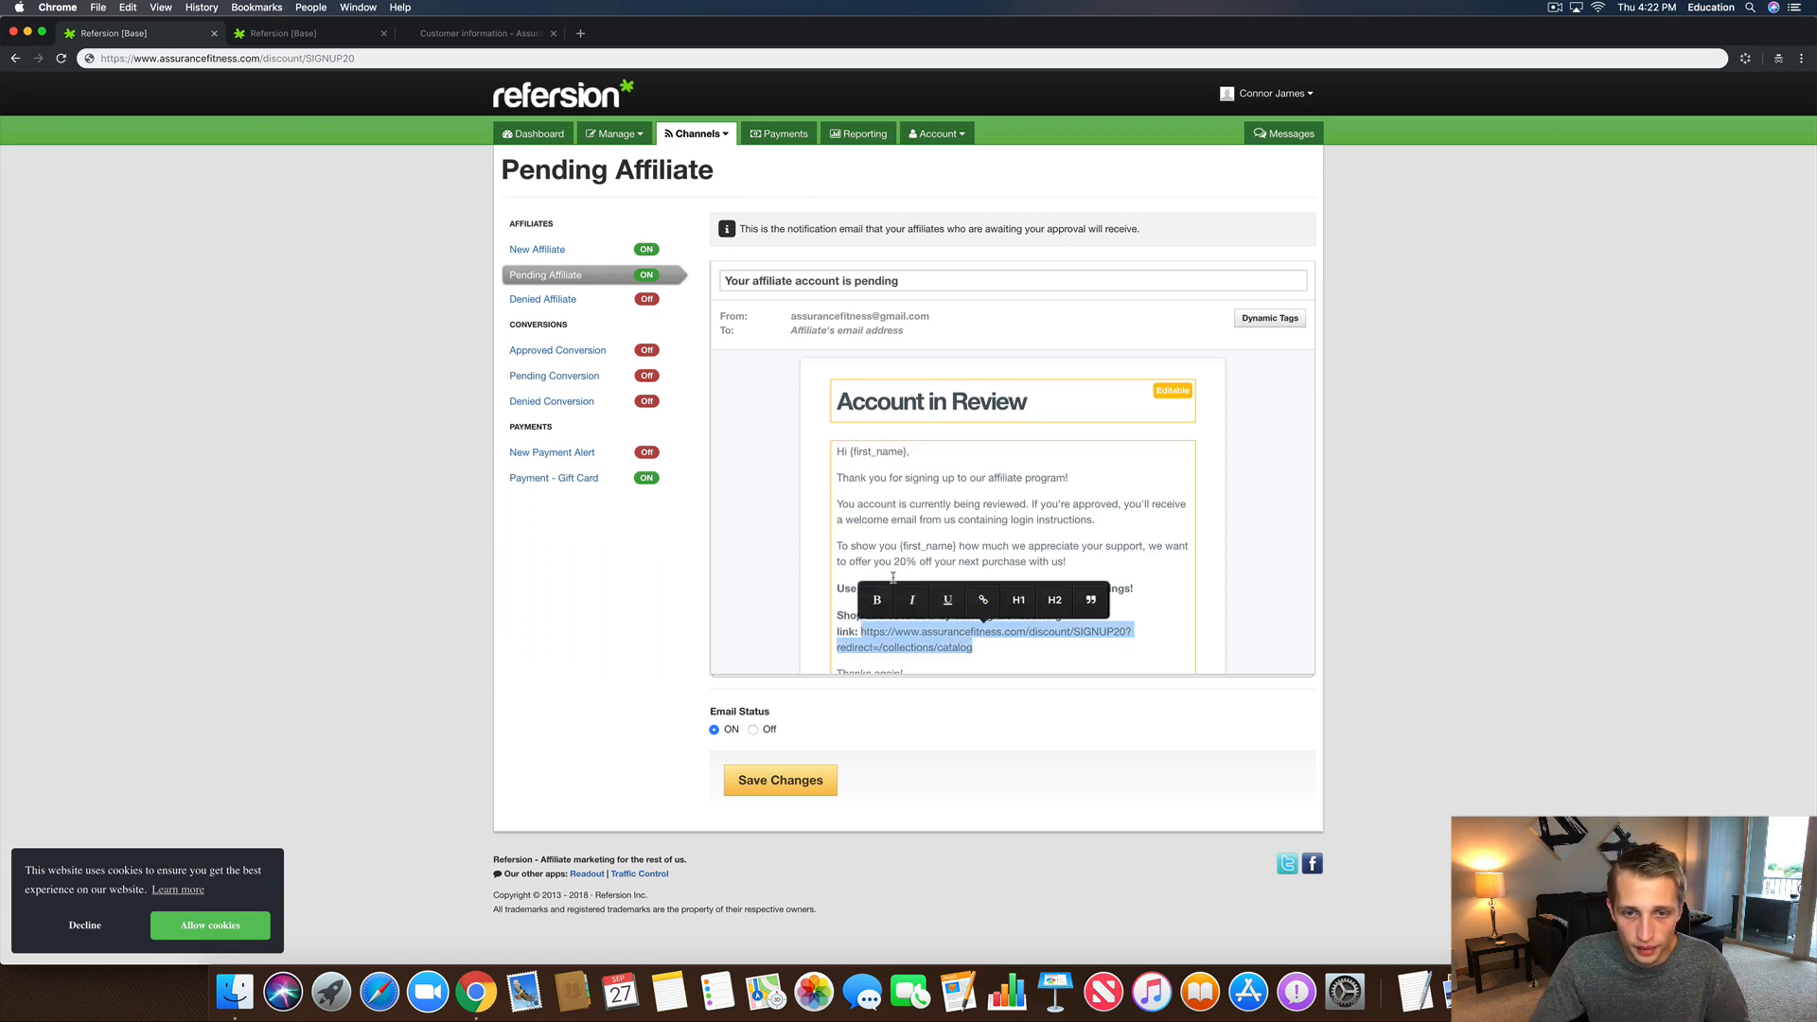
left_click(984, 600)
key("super+v")
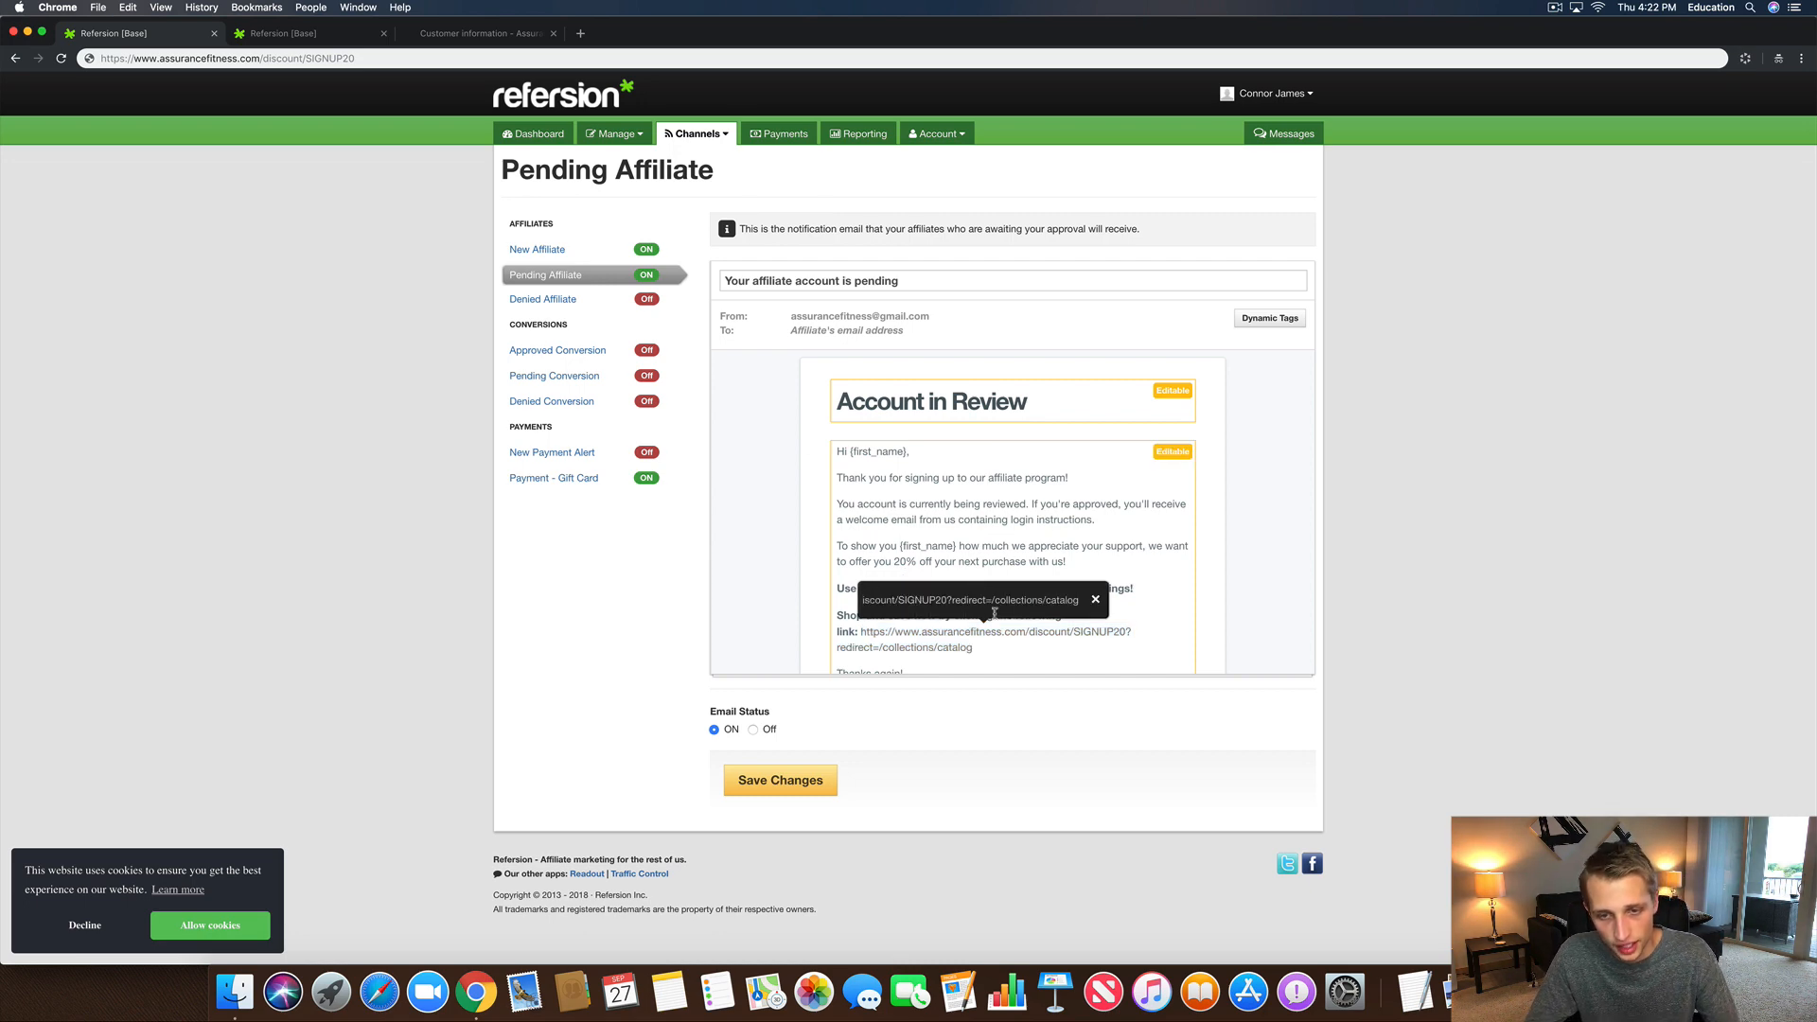
key("Return")
left_click(874, 600)
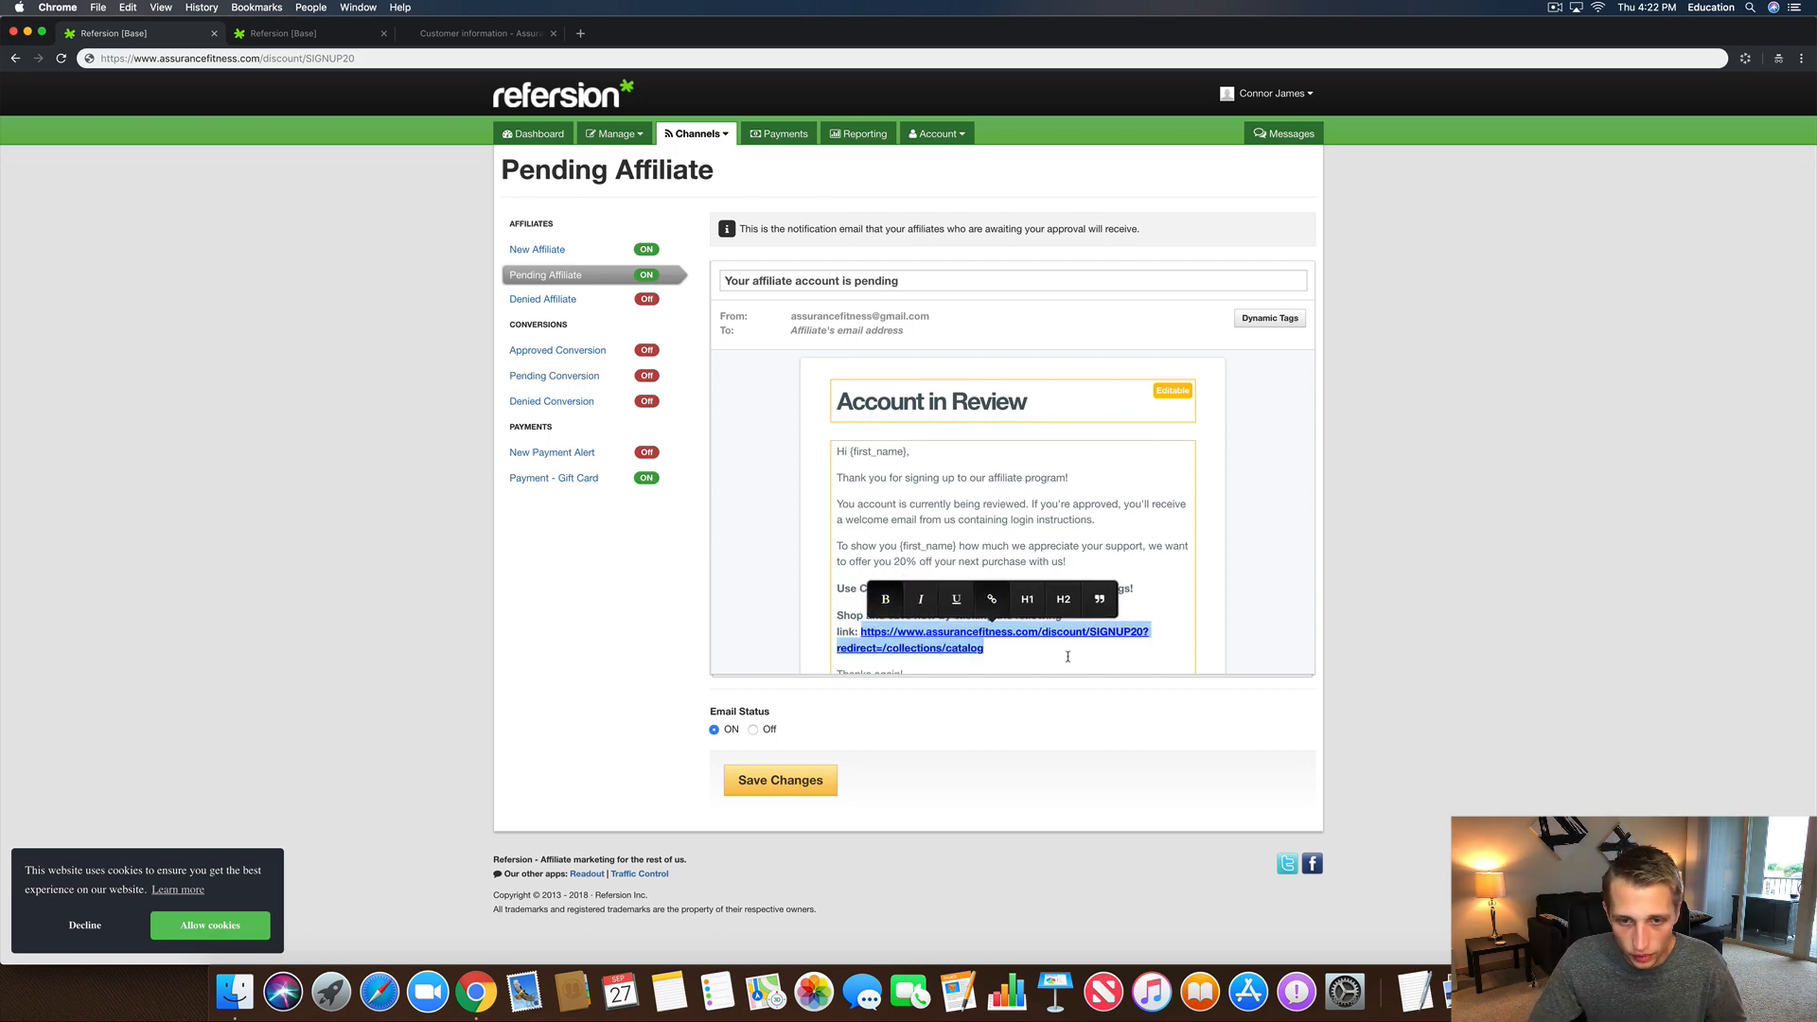
left_click(1067, 644)
scroll(1088, 624, "down", 2)
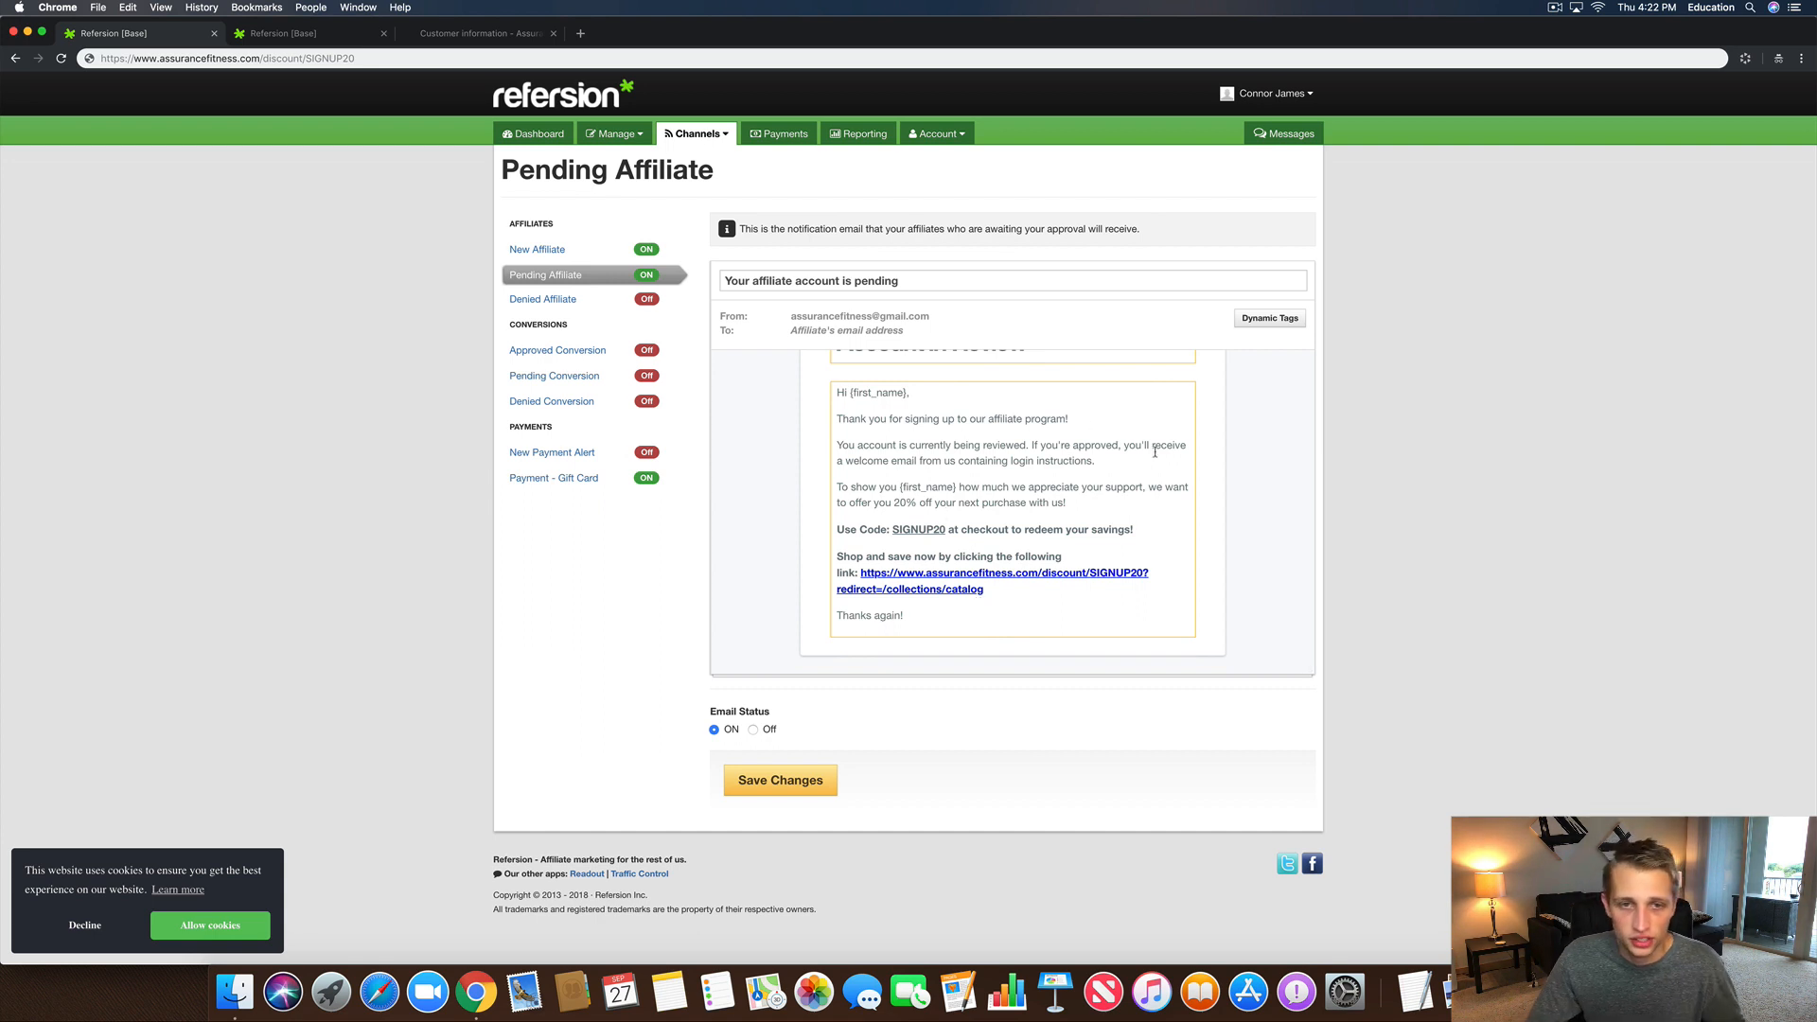
scroll(978, 550, "up", 3)
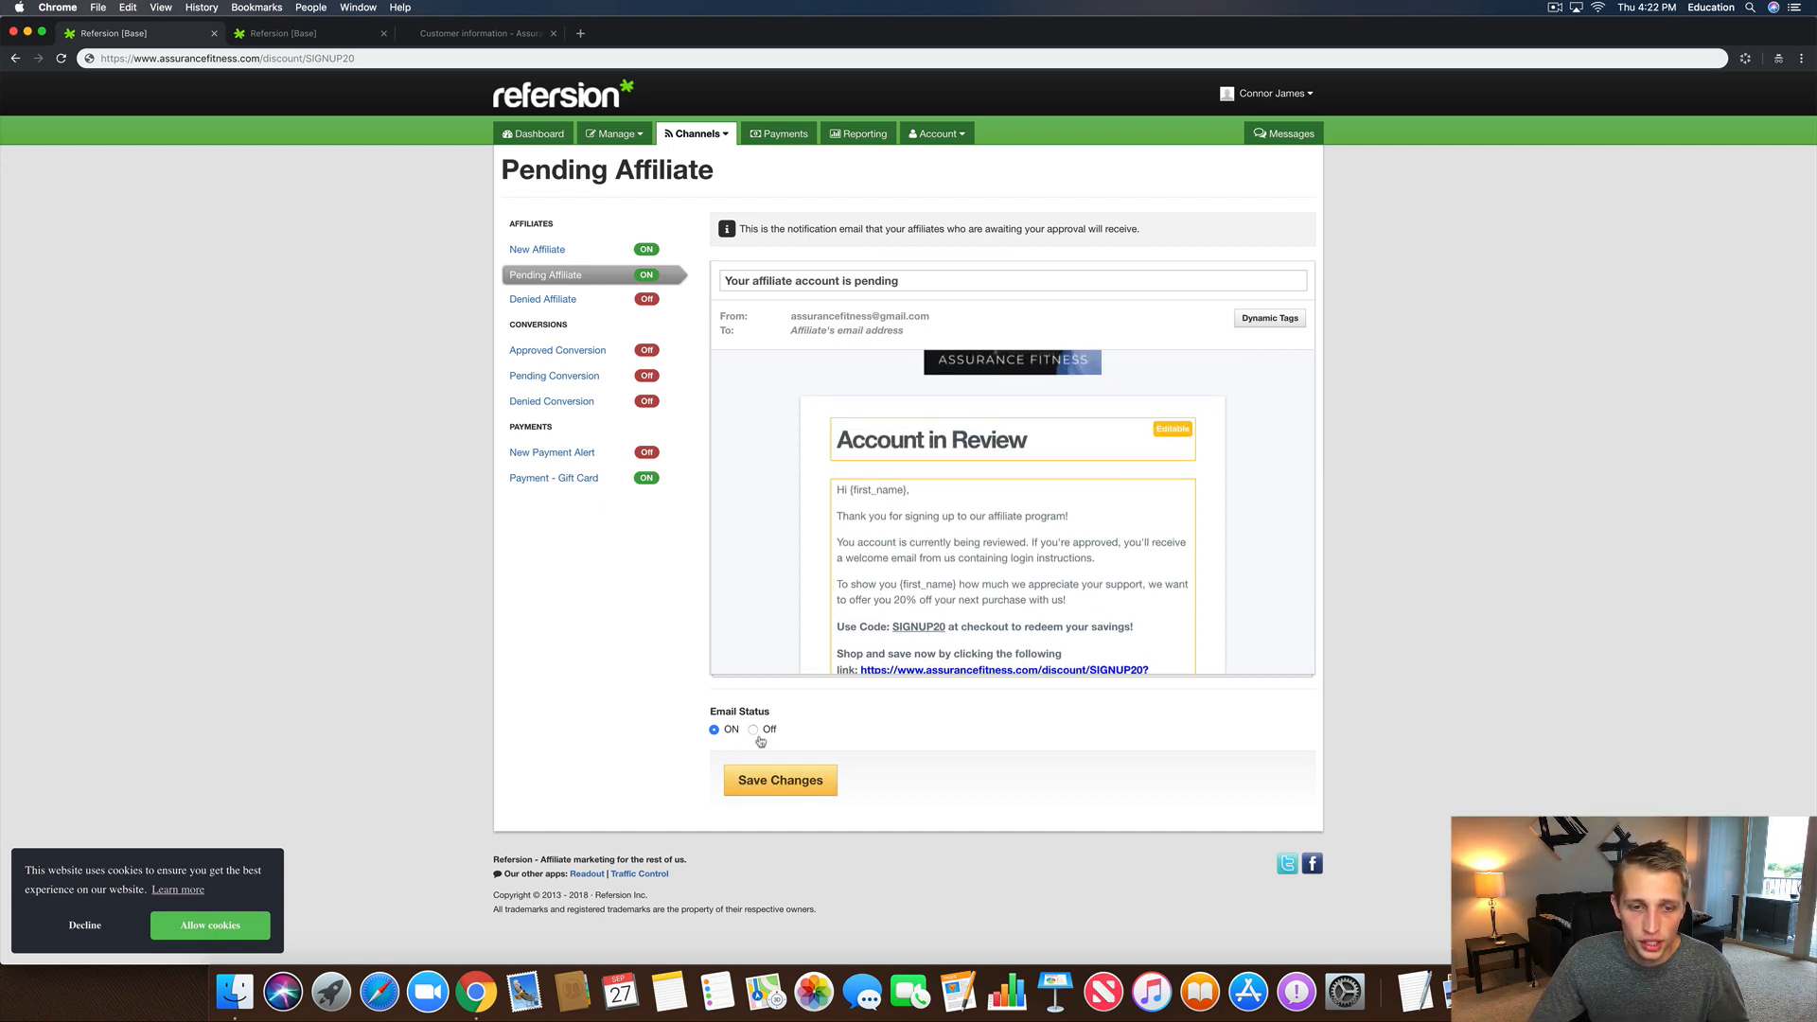
left_click(750, 782)
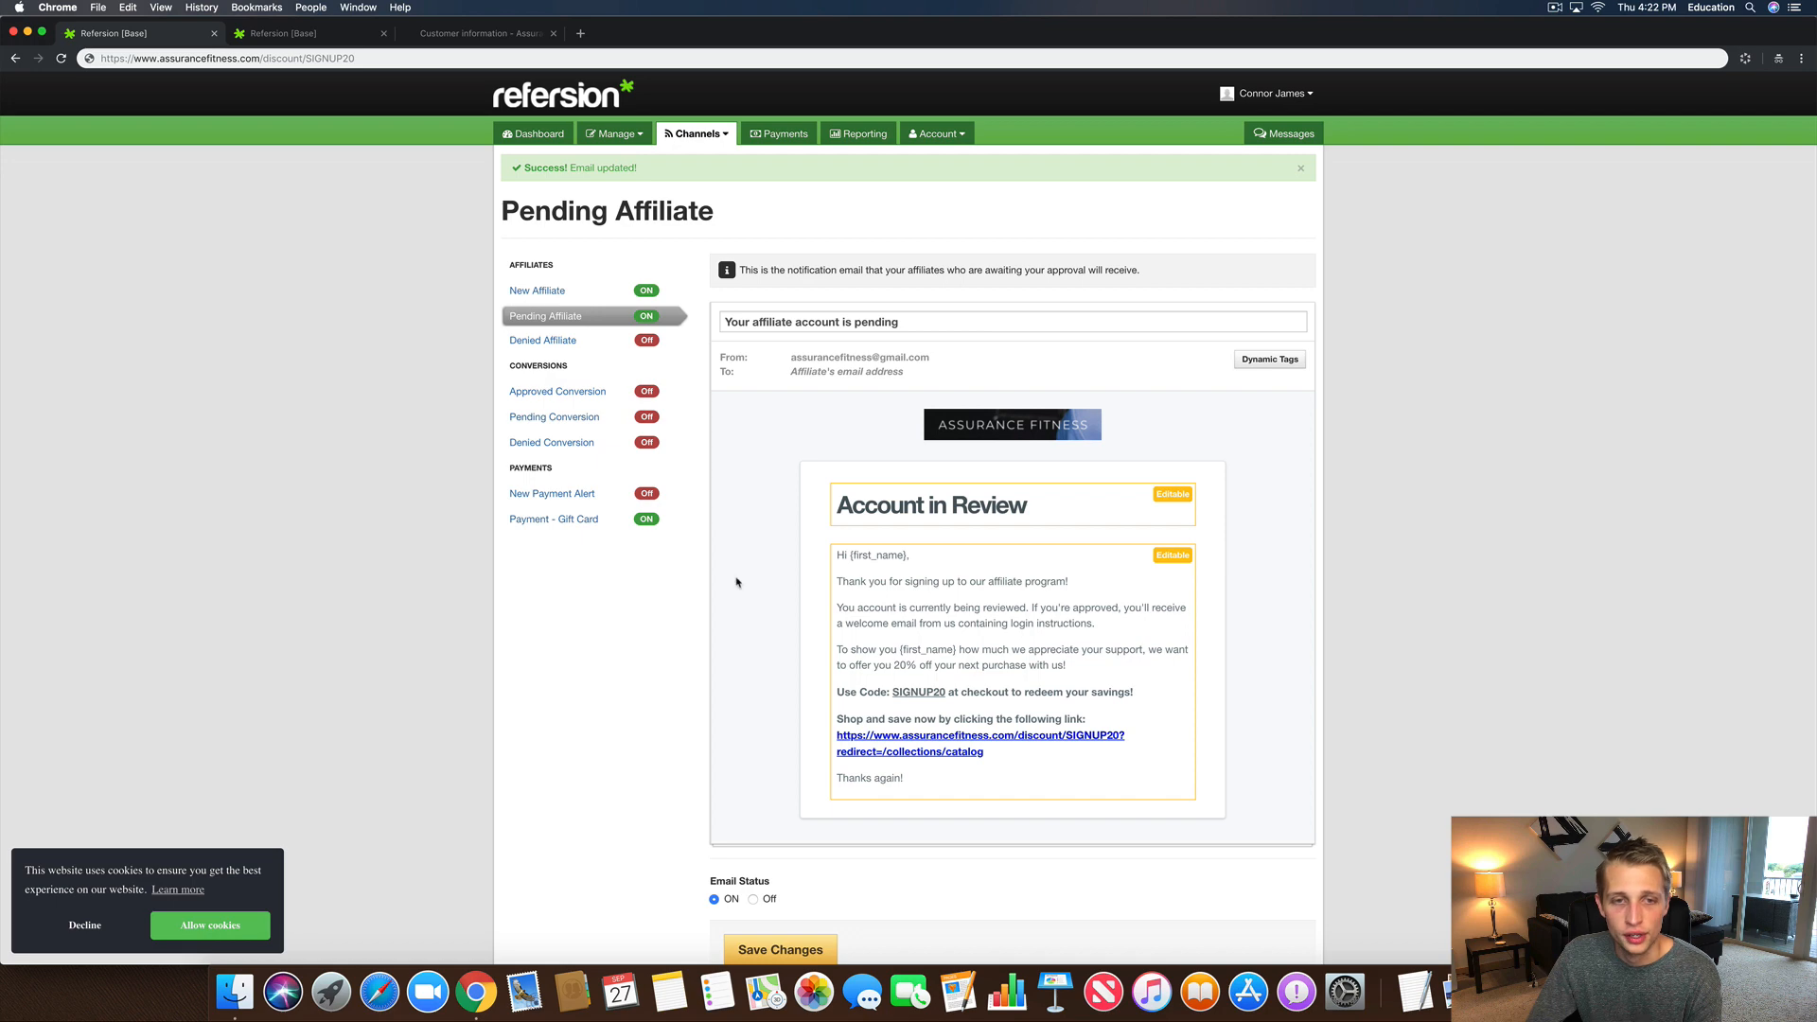
Step: Replace the New Affiliate email's 'Thank you for signing up' line with the Brand Ambassador approval sentence and save
left_click(569, 293)
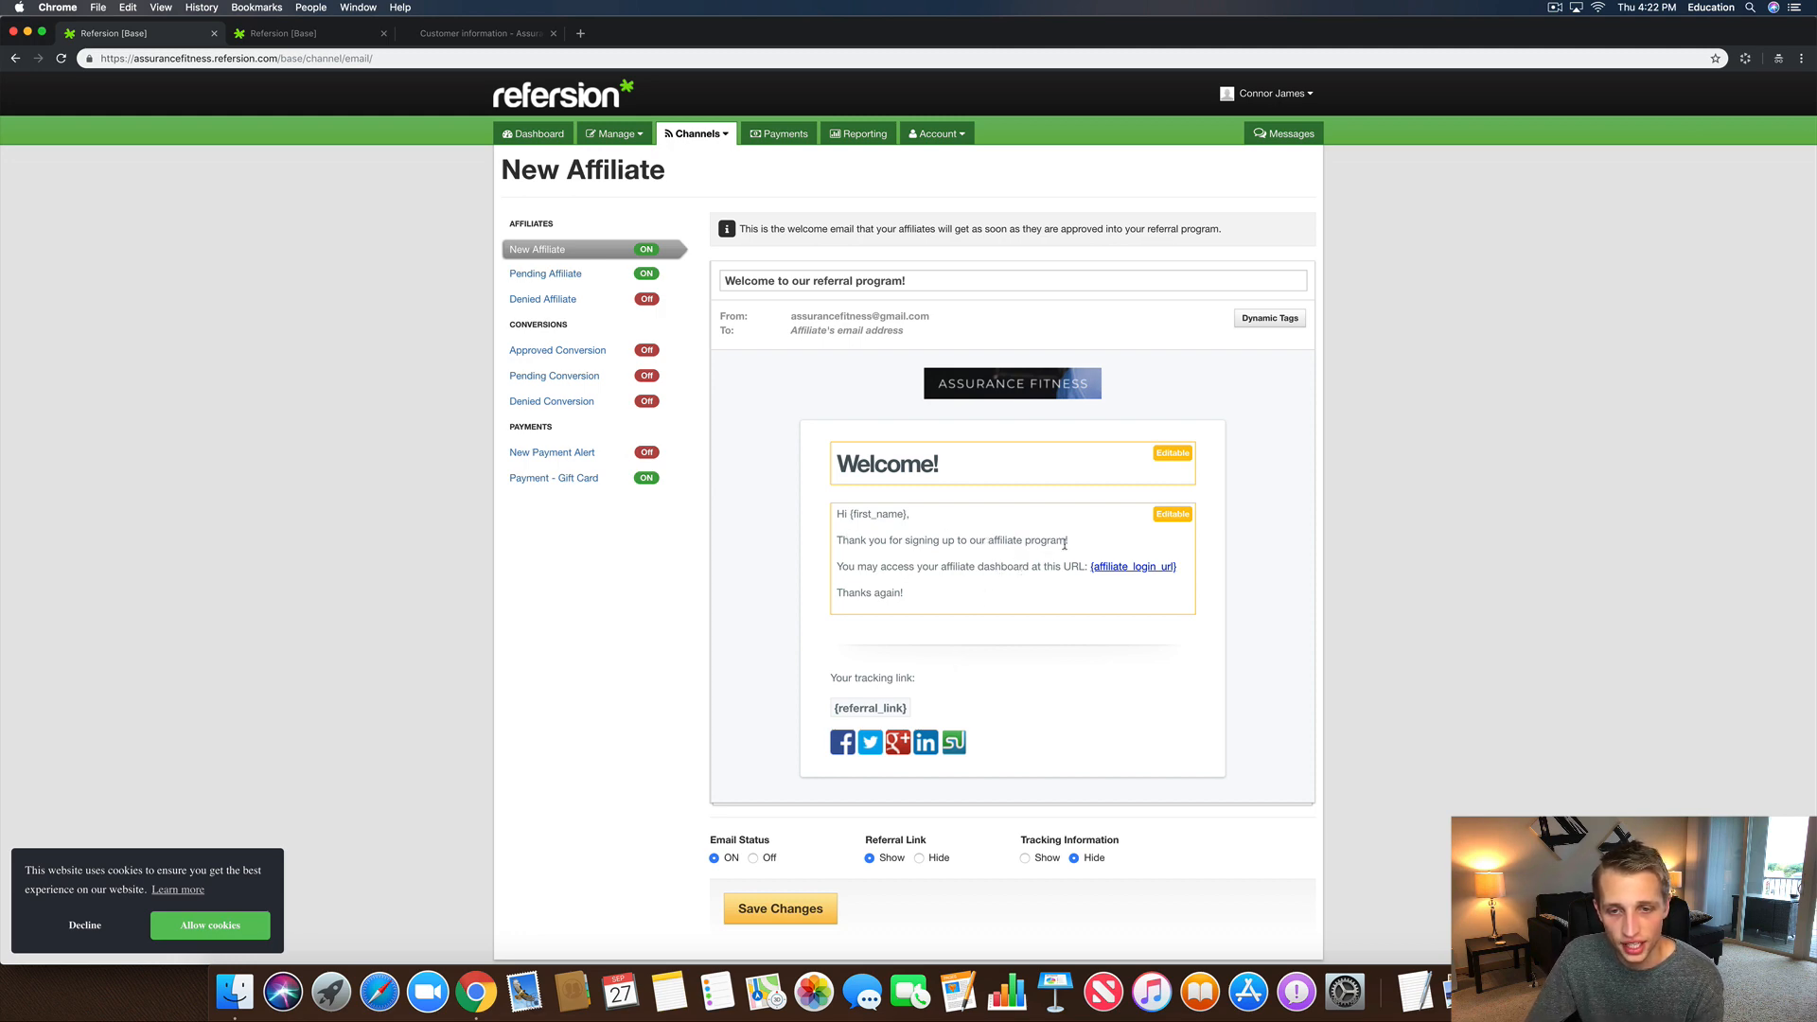
left_click_drag(1070, 542, 782, 546)
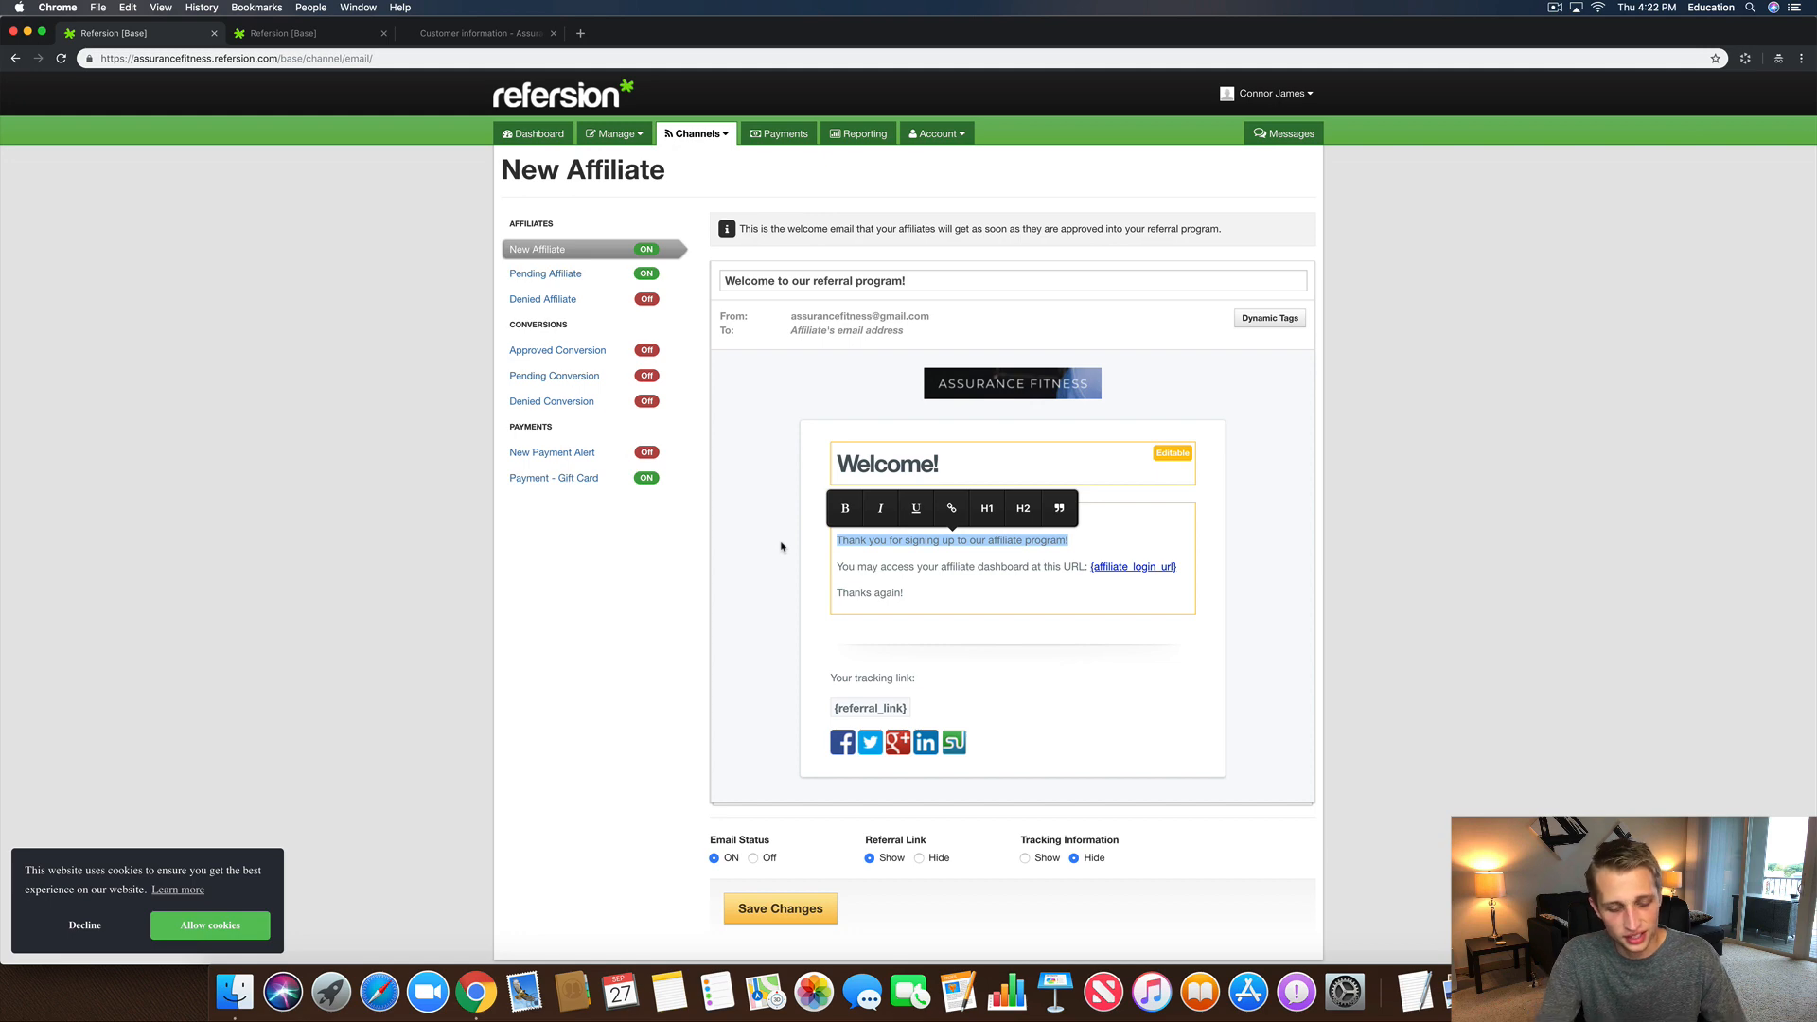
type("Congrats!")
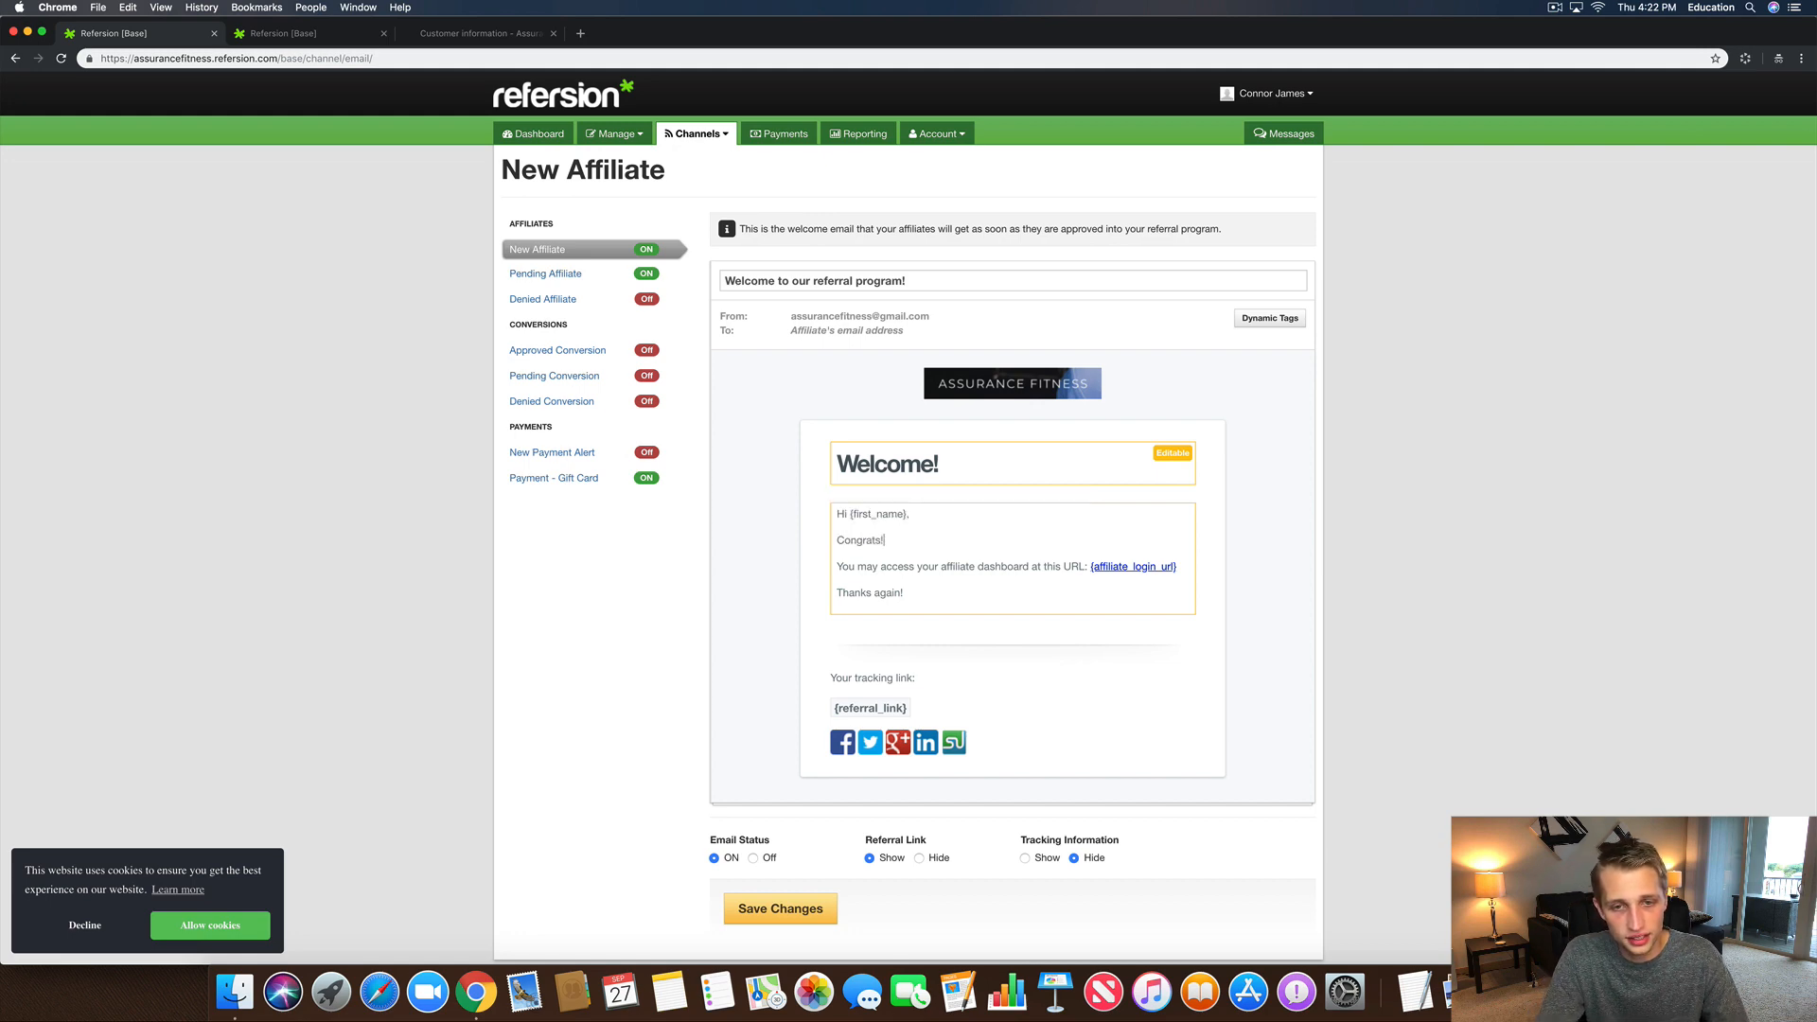
type(" You h")
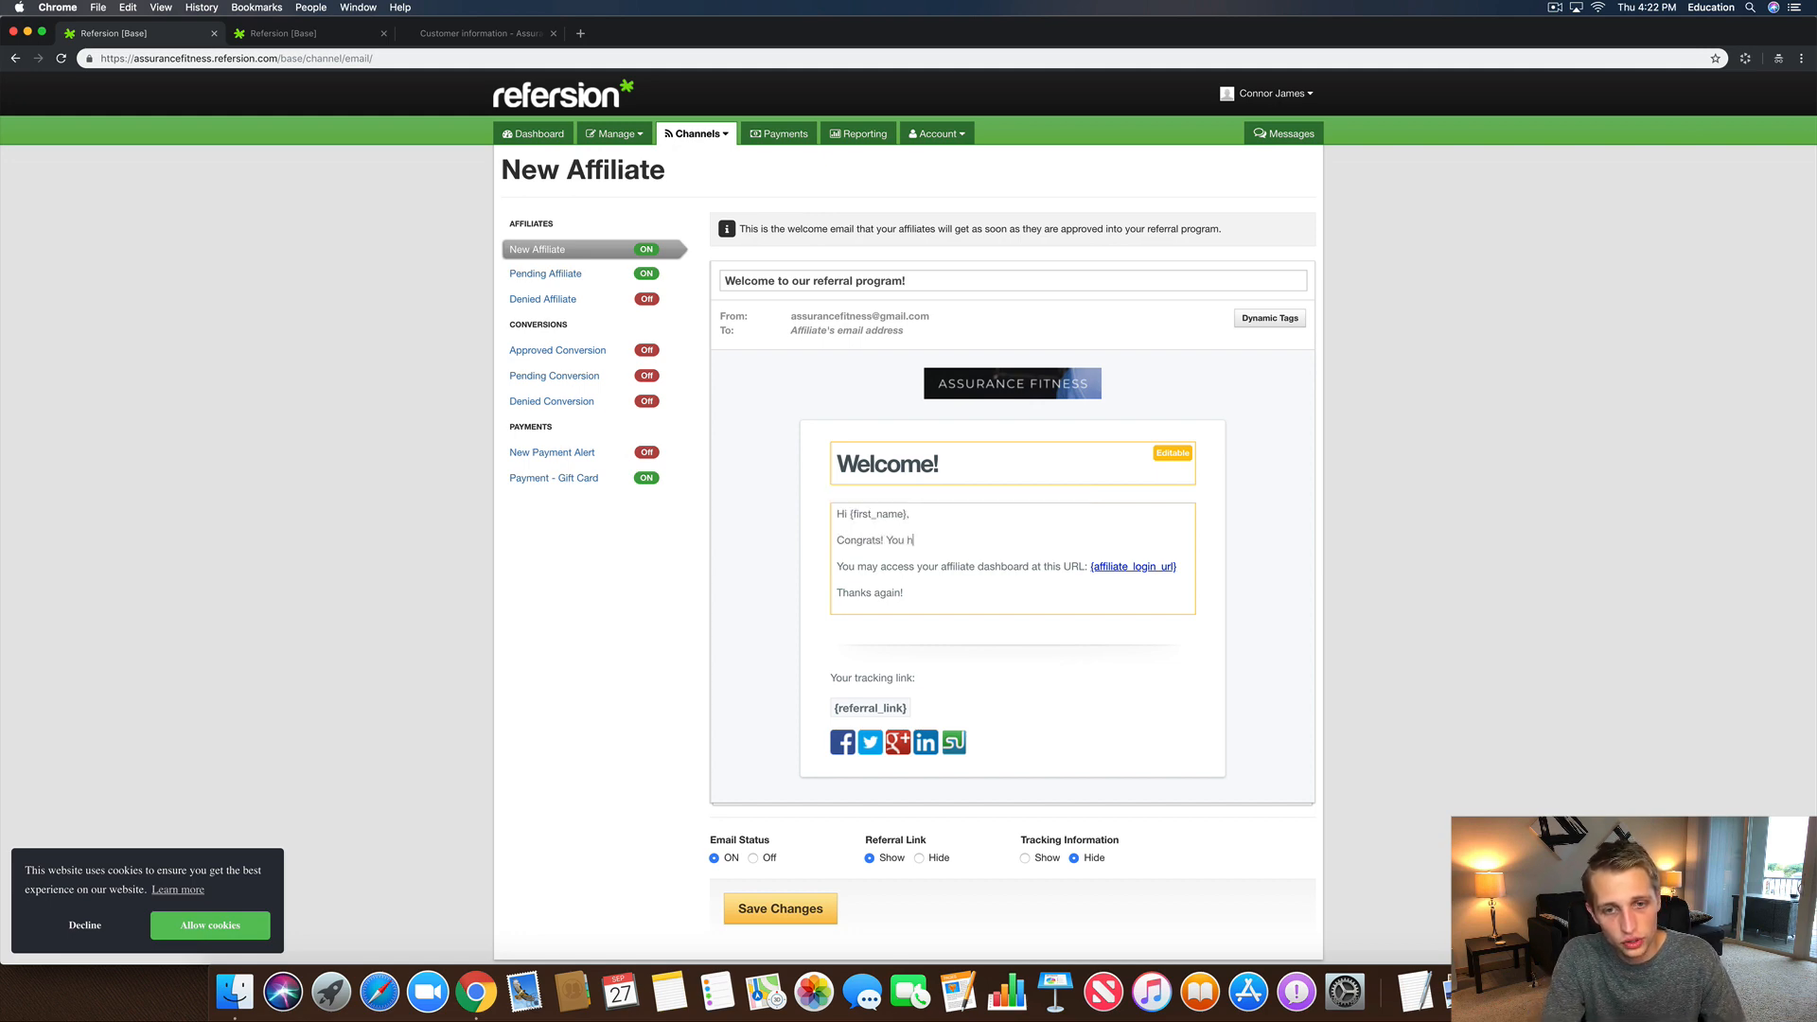
type("ave been approved for our")
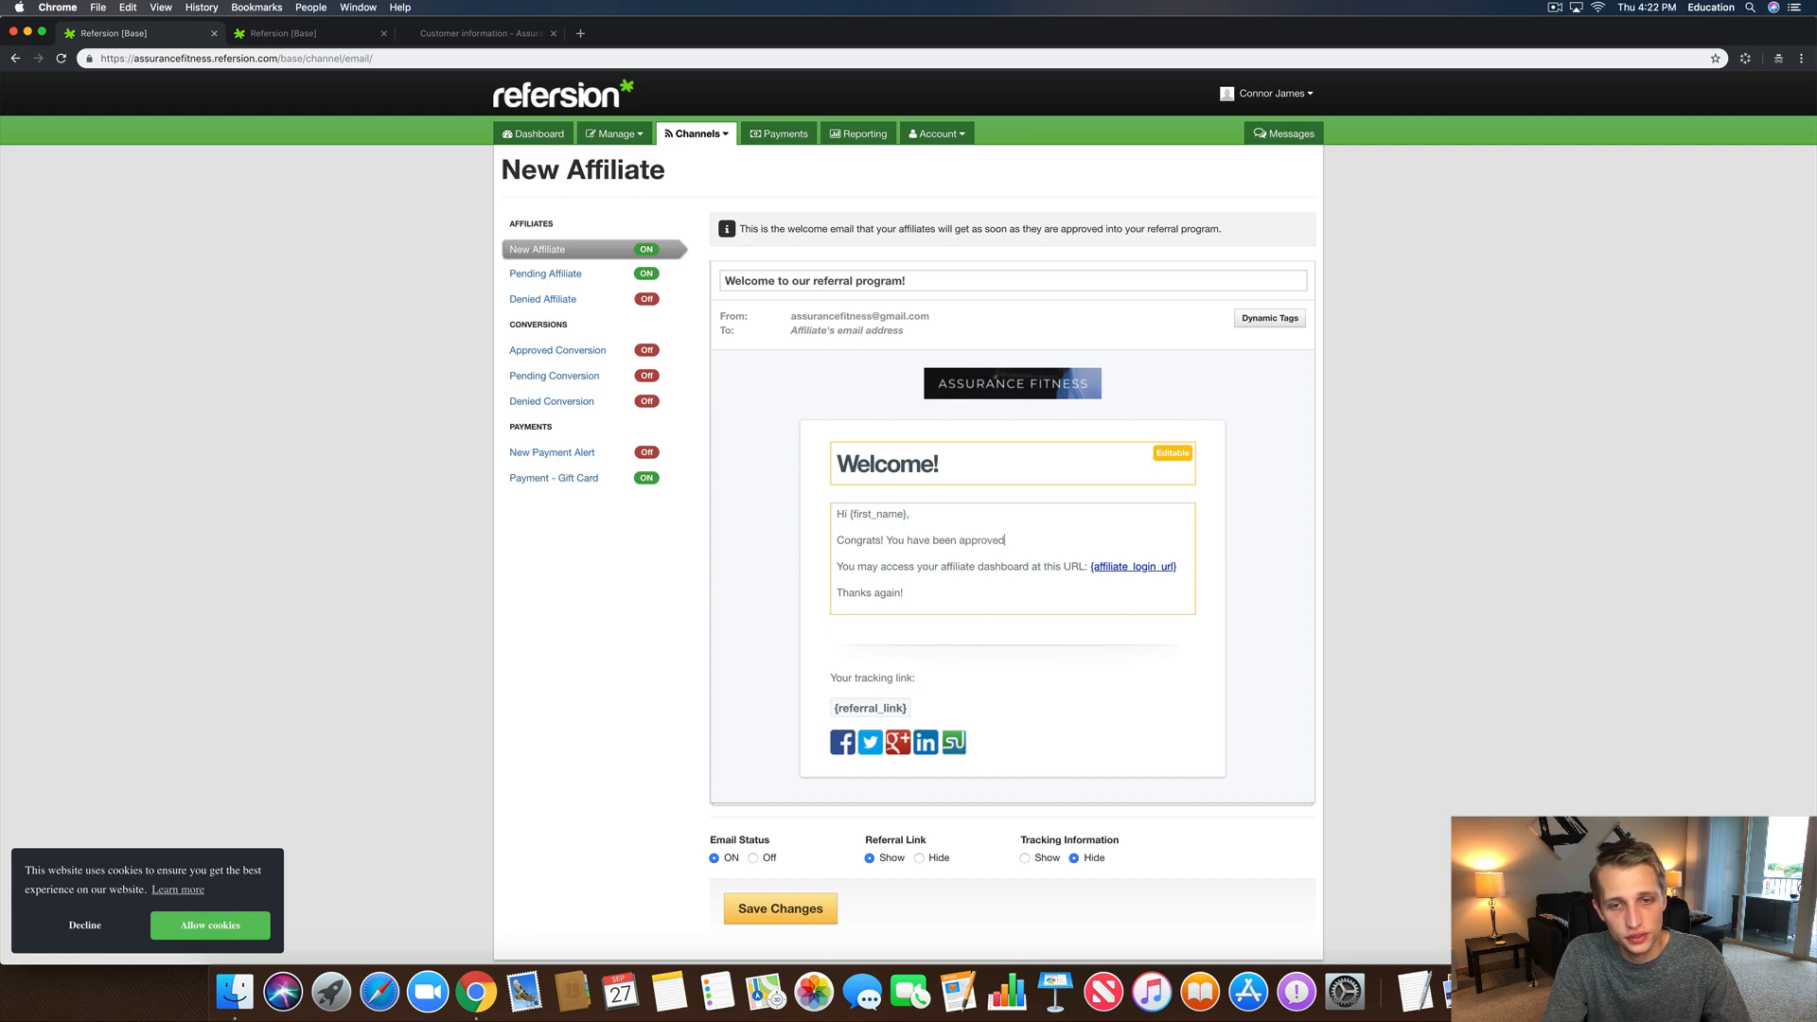
type("Bra")
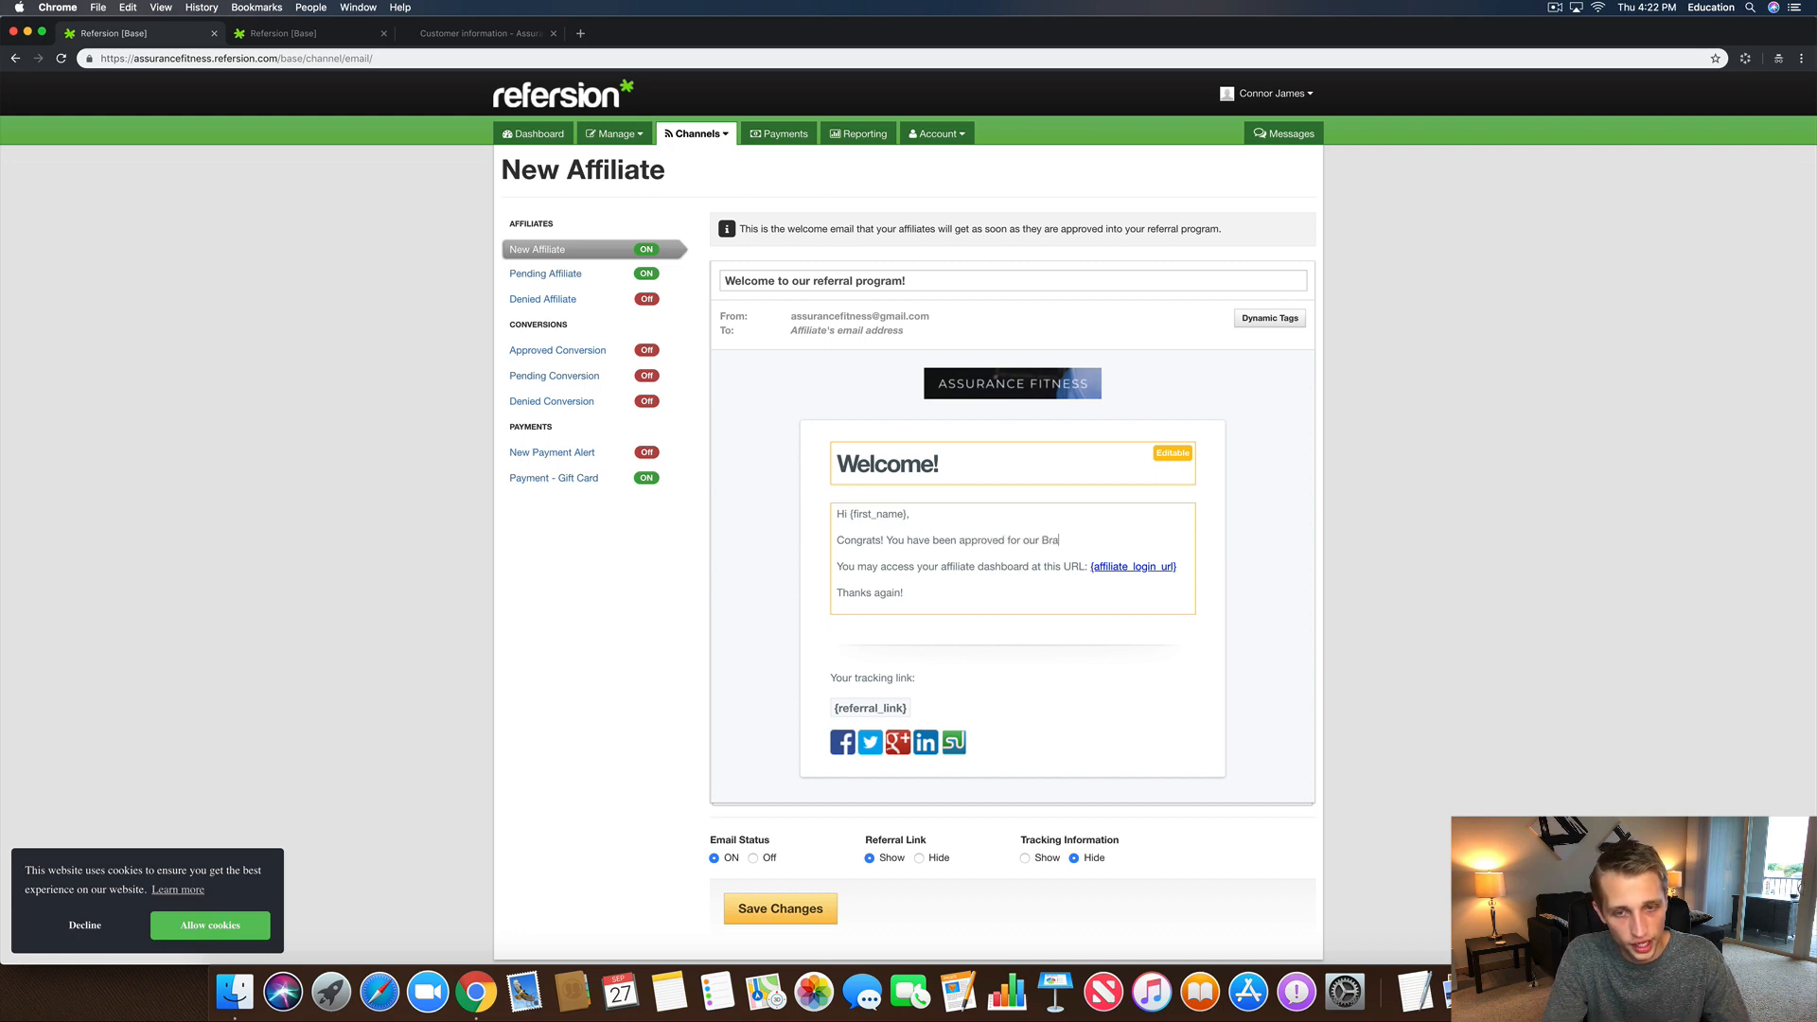
type("nd Ambassado")
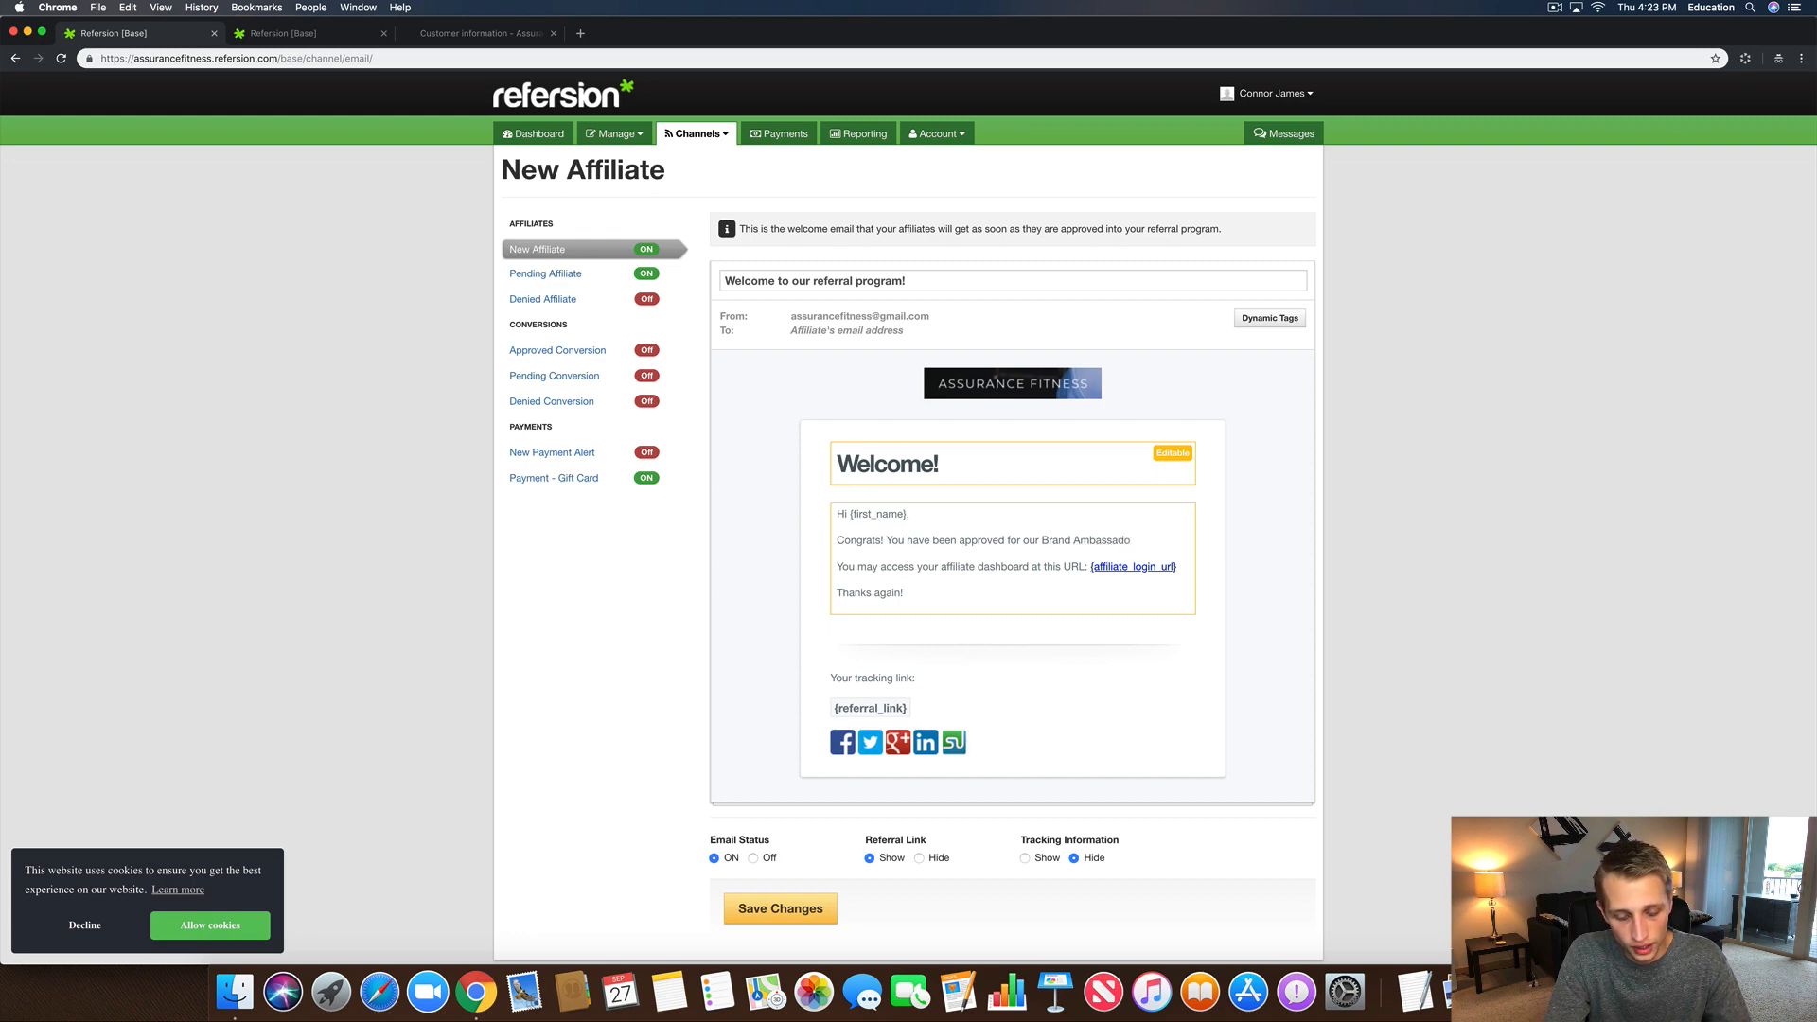
type("r Program!")
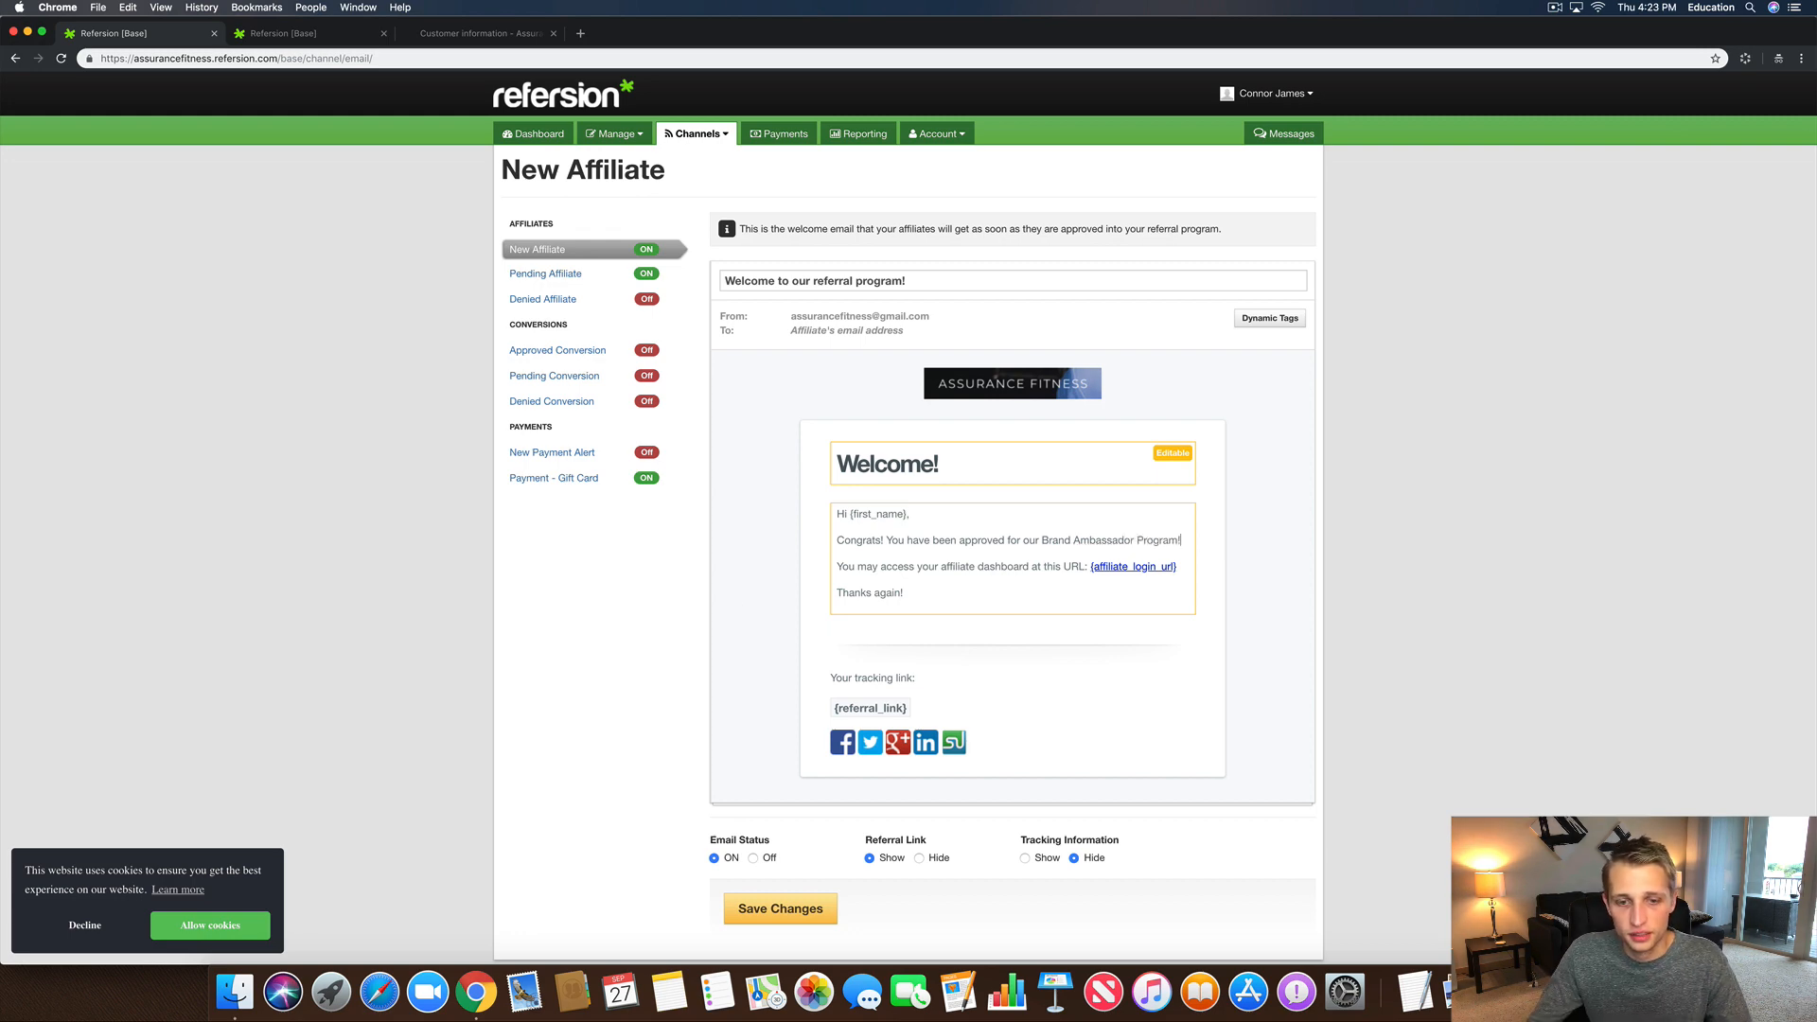
left_click(778, 909)
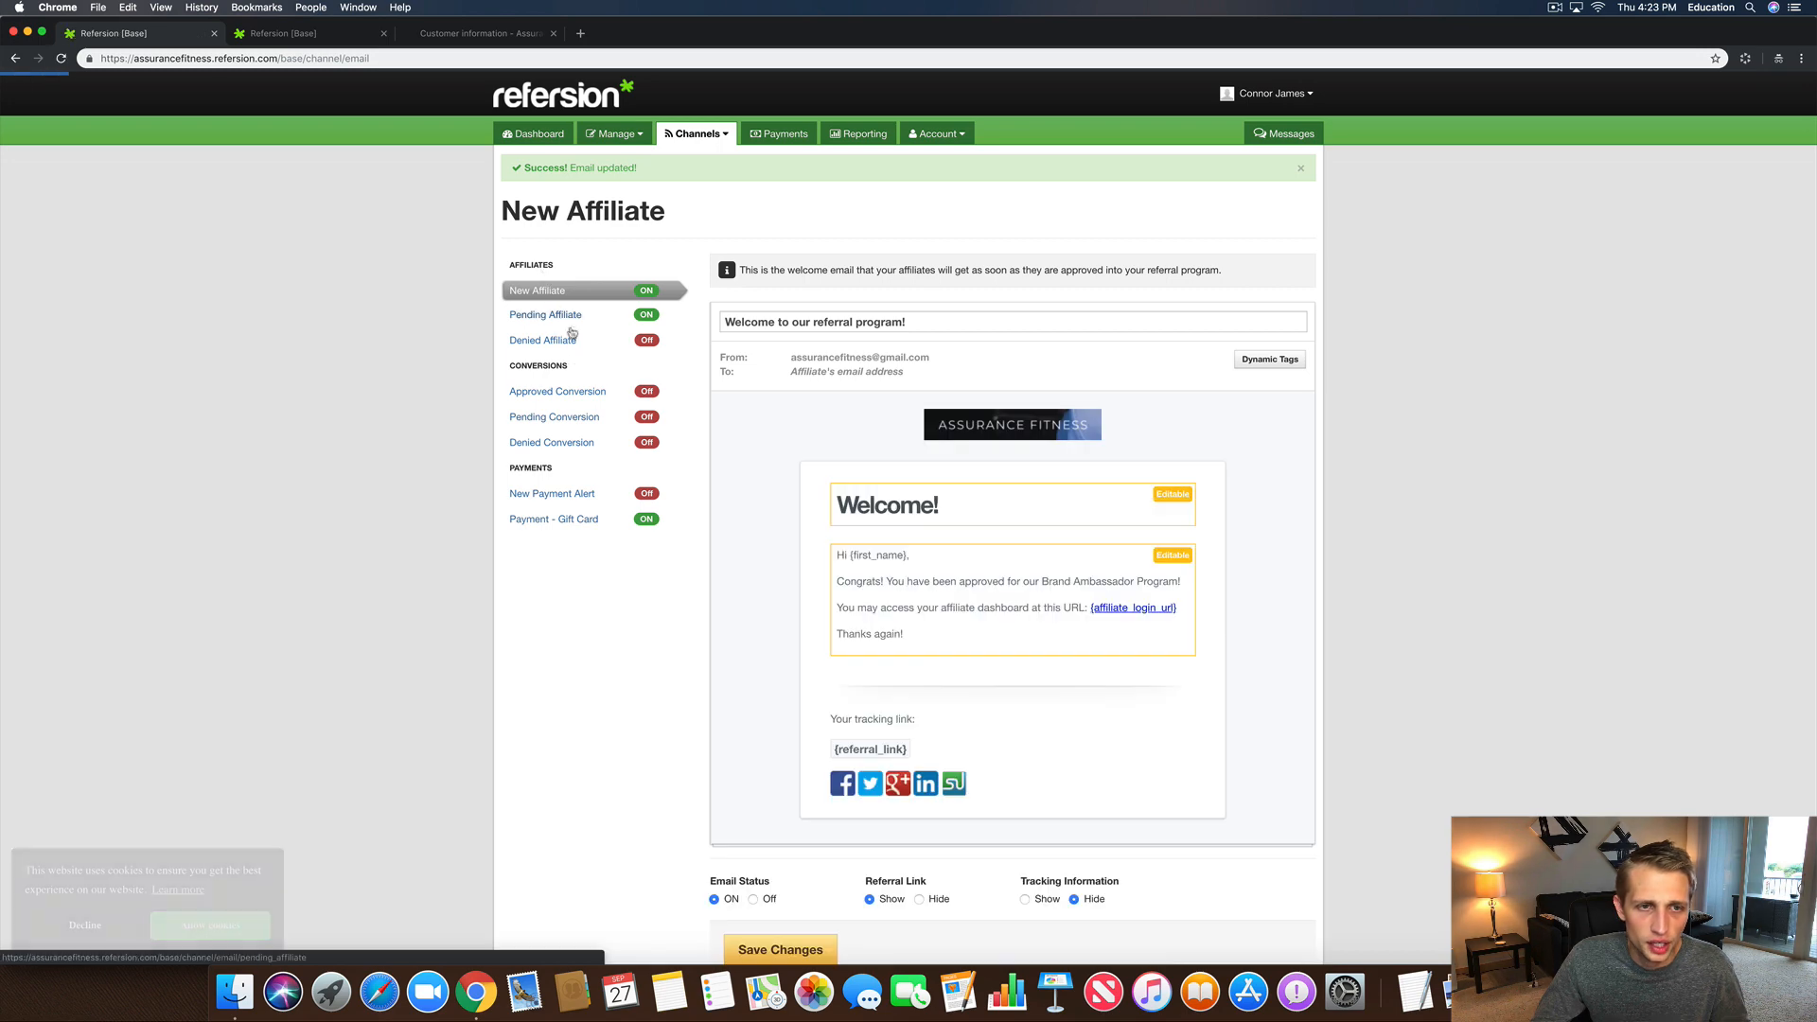
Step: In the Pending Affiliate body, change 'affiliate' to 'Brand Ambassador' and capitalise 'Program'
left_click(564, 315)
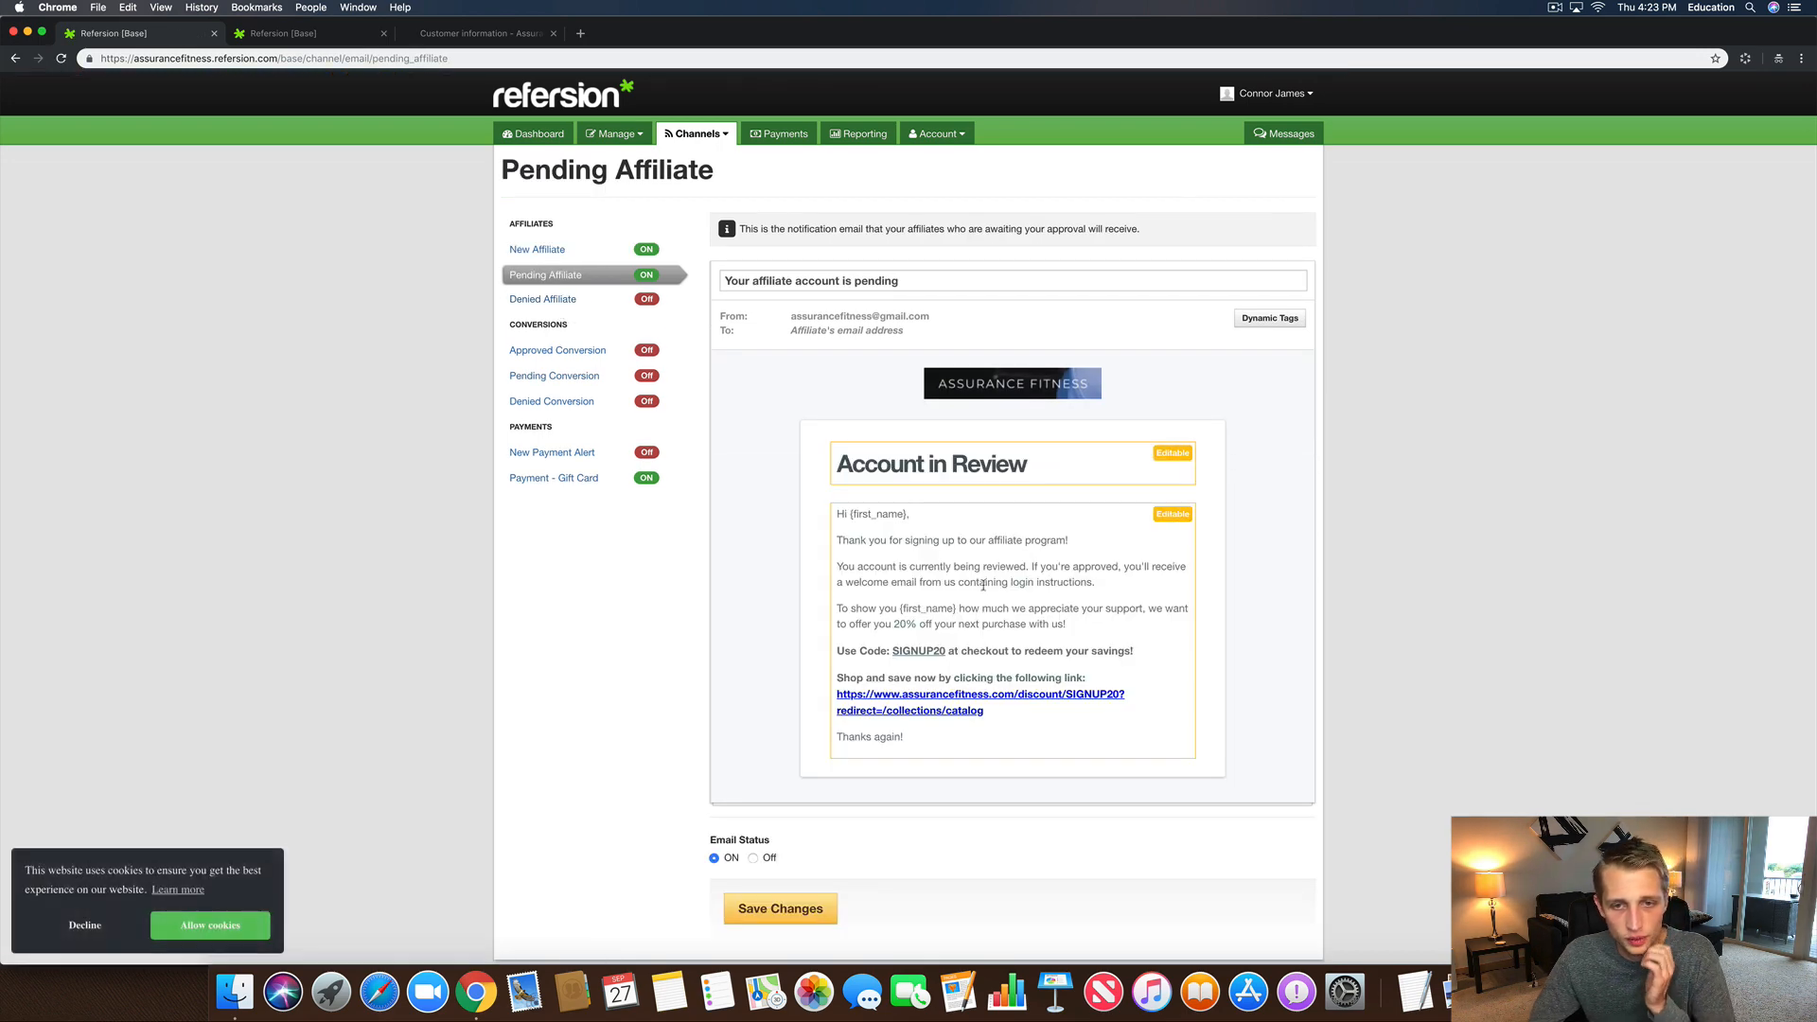
double_click(987, 541)
type("Brand Ambassafo")
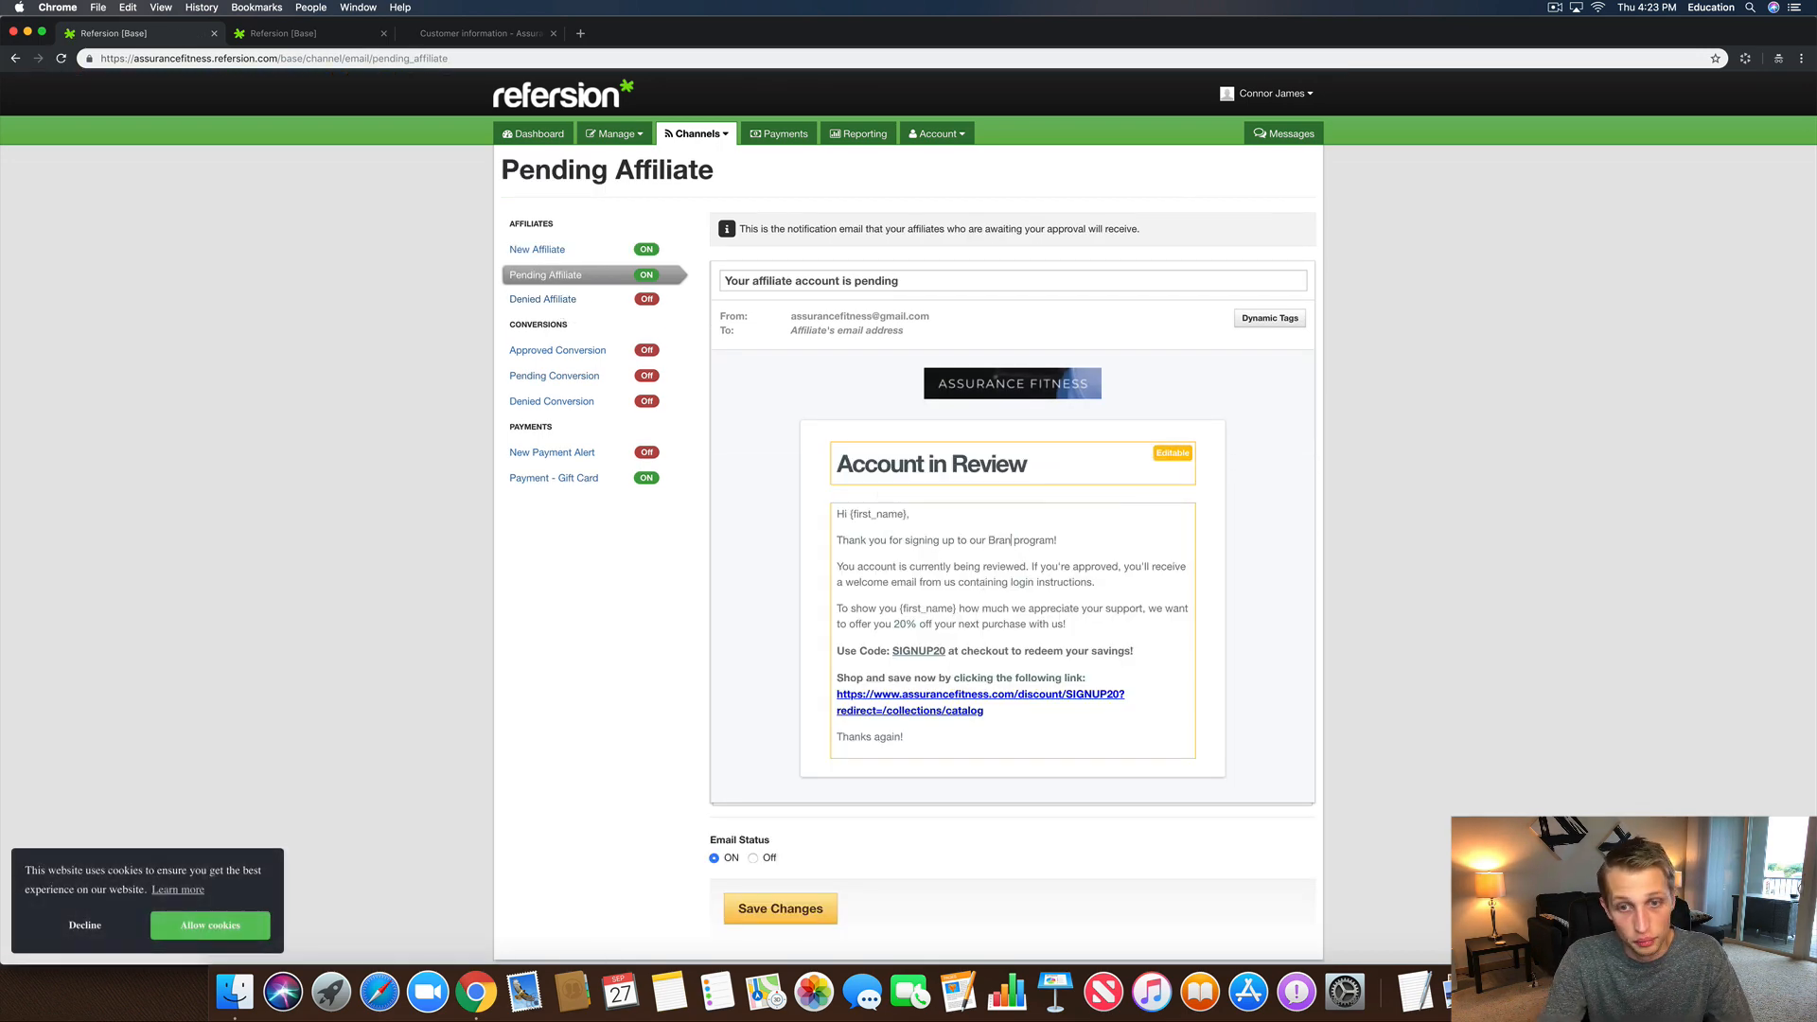
key("BackSpace")
key("BackSpace")
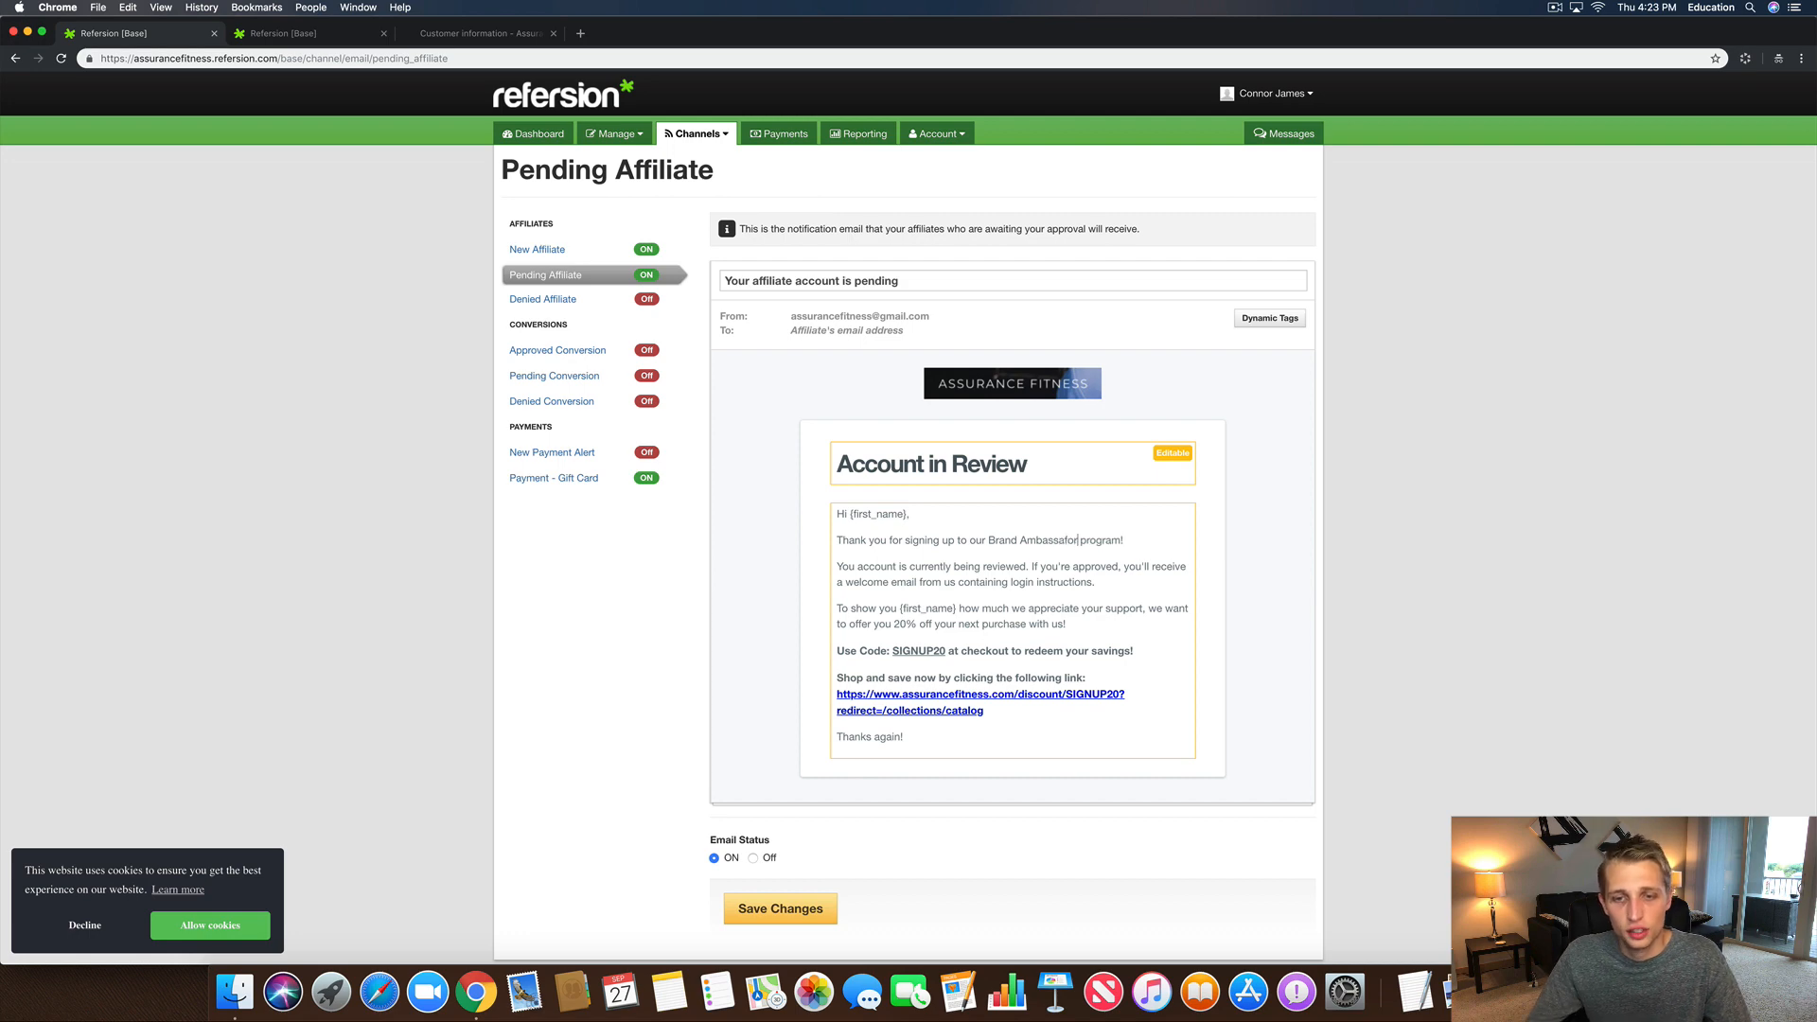
type("dor")
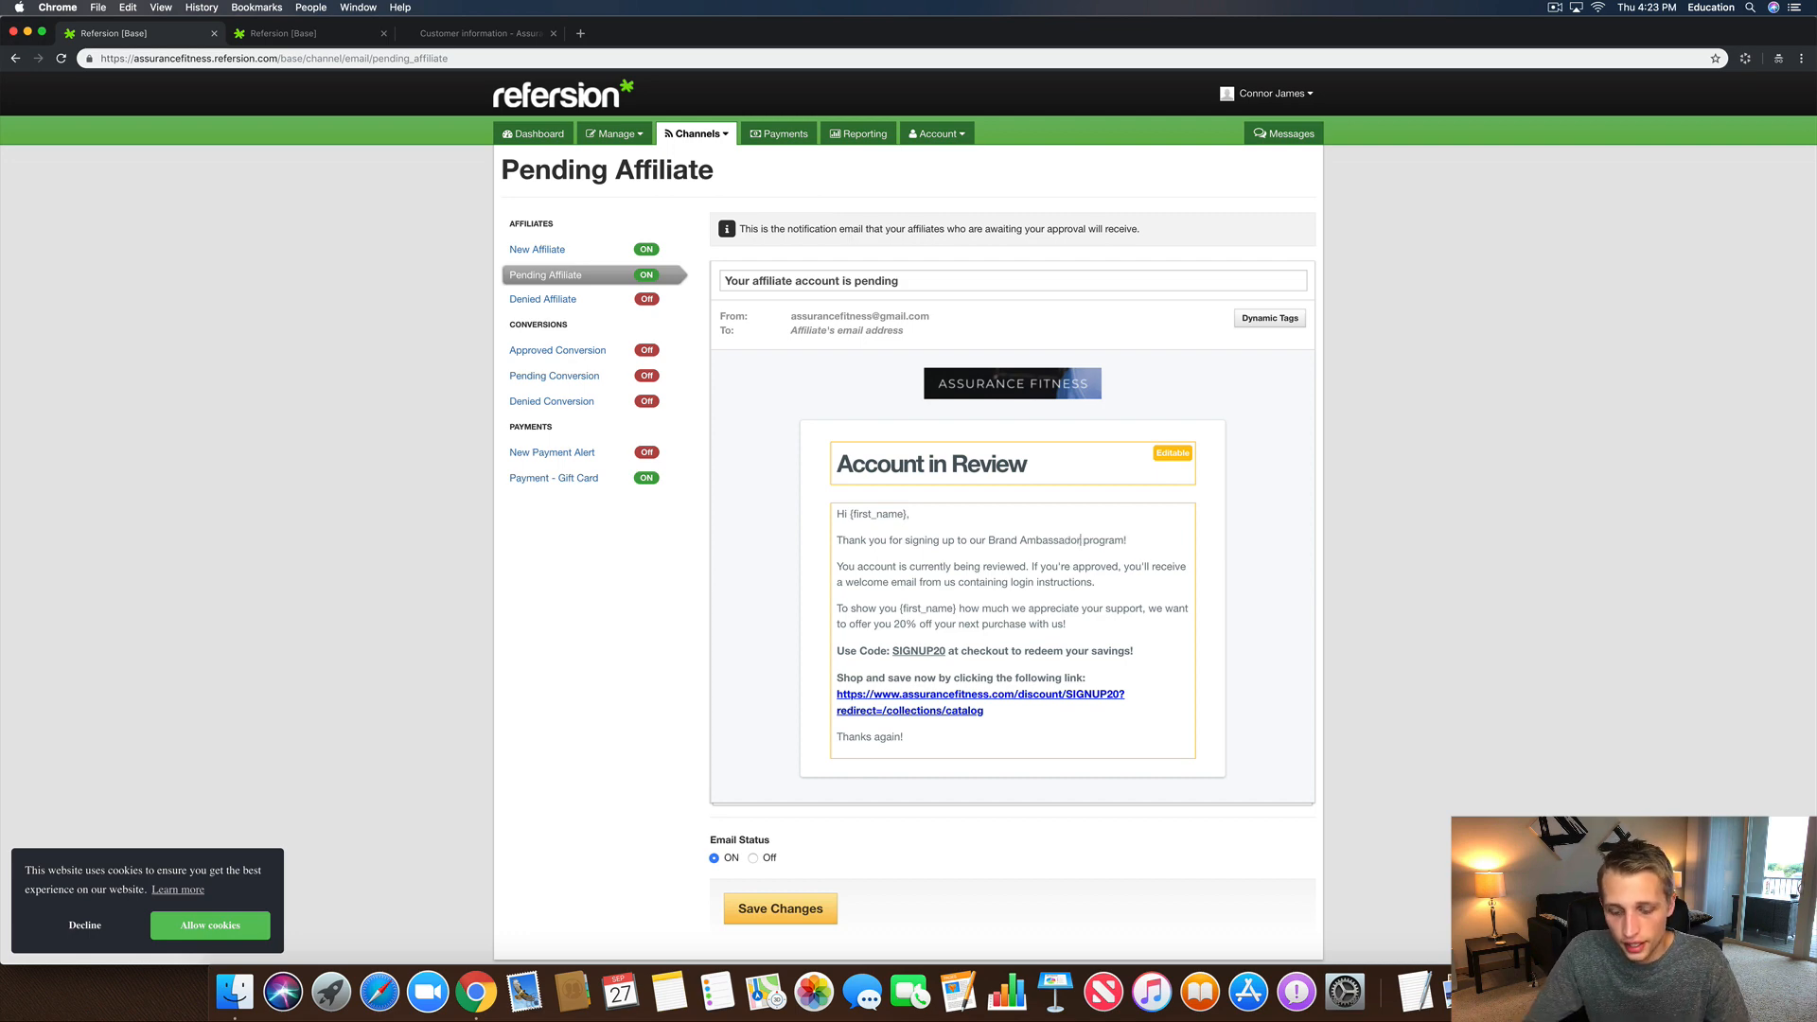
key("Delete")
type("P")
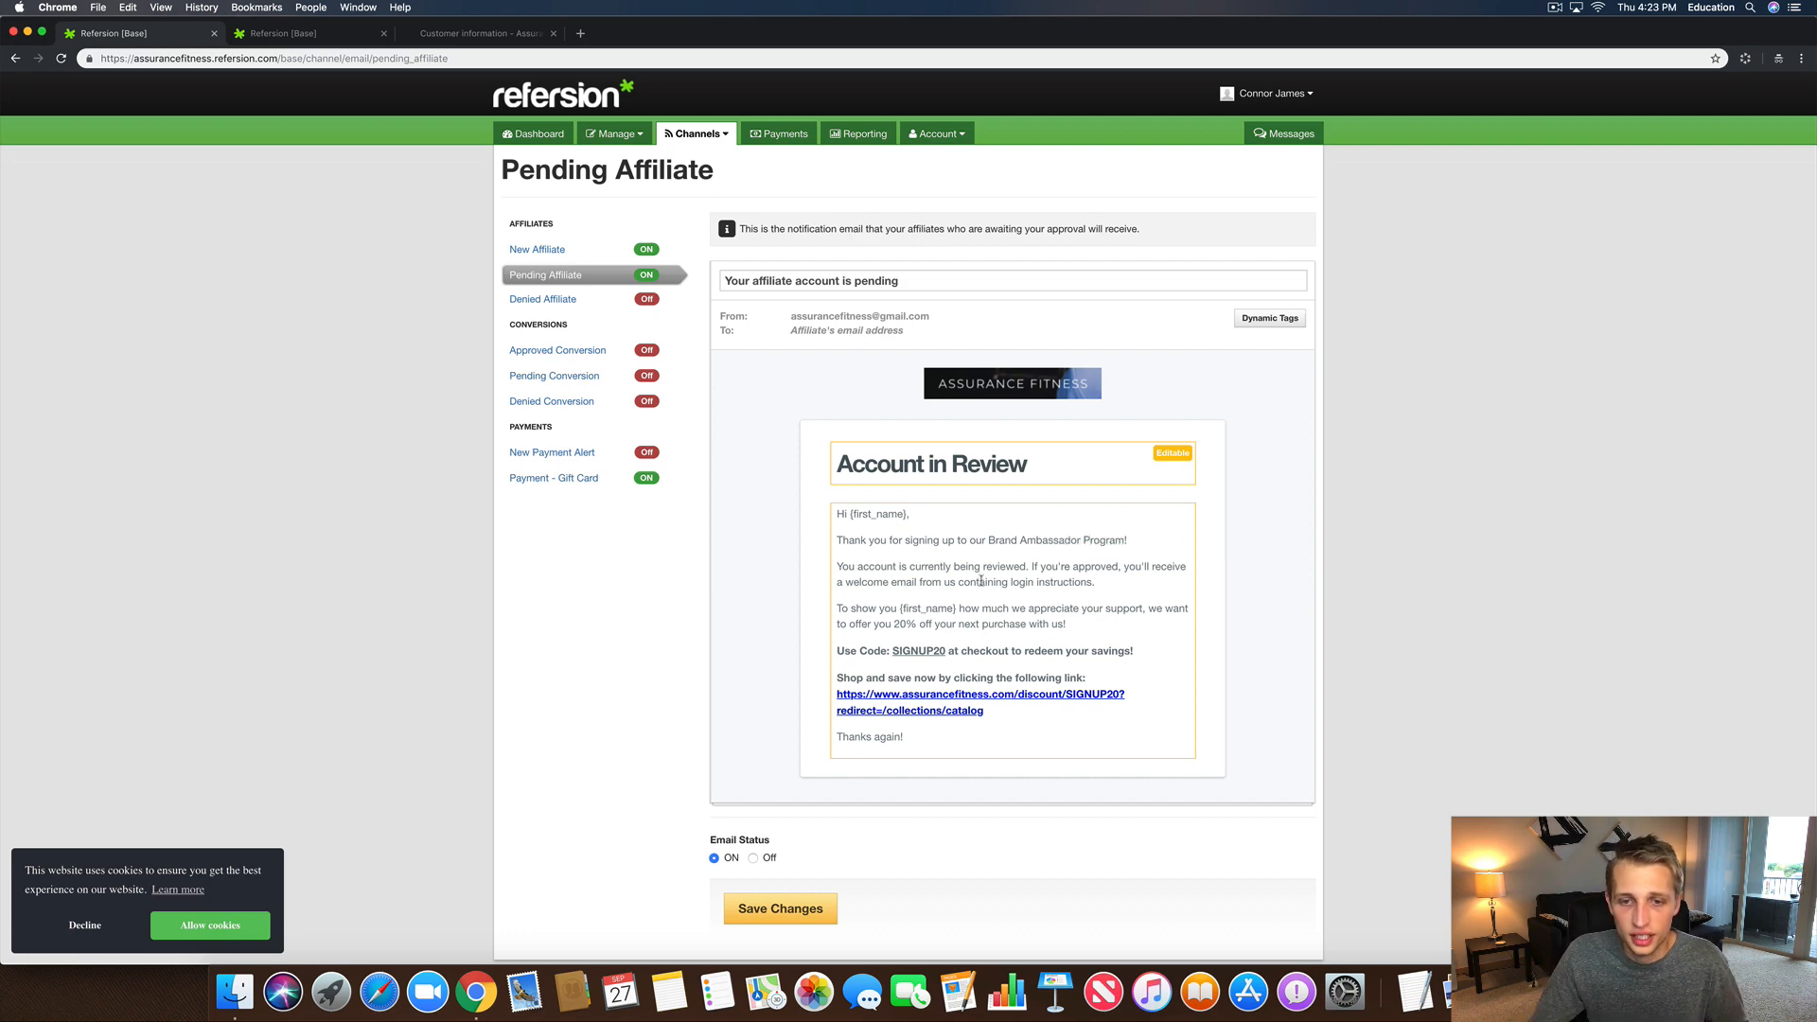
scroll(958, 738, "down", 1)
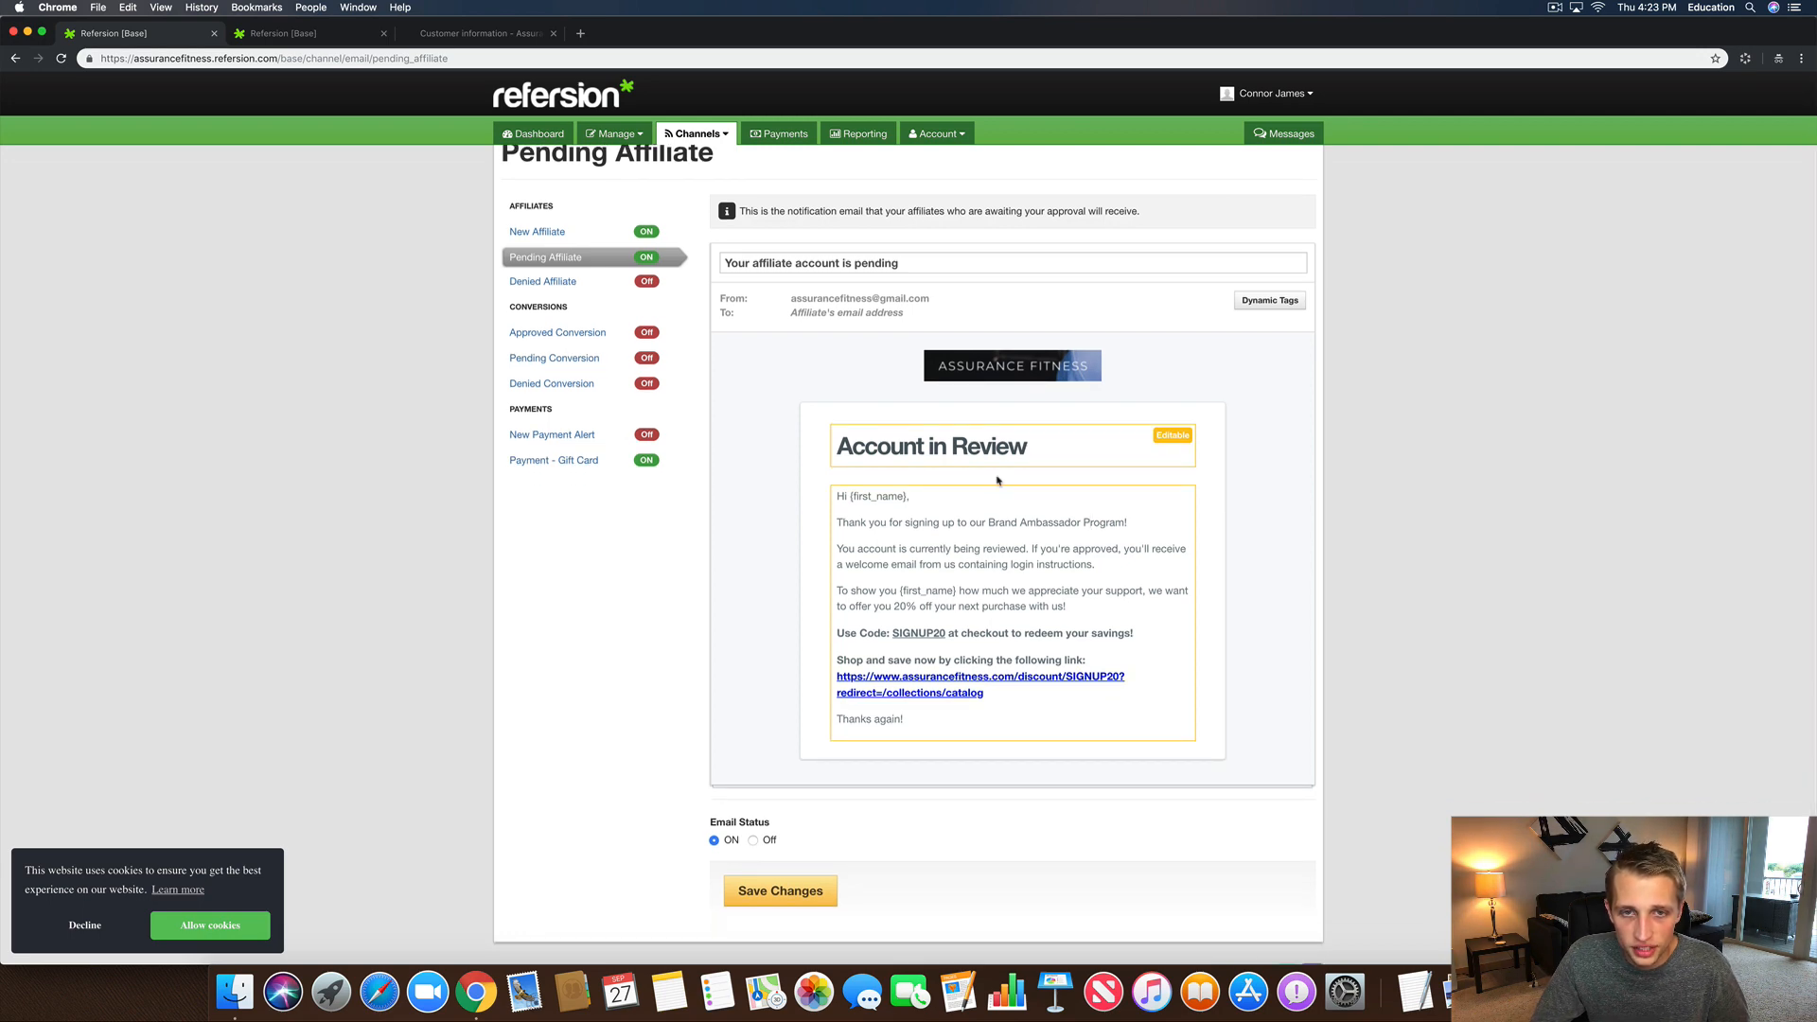
Step: Change the subject to 'Your Brand Ambassador account is pending', review Dynamic Tags, and save
double_click(769, 263)
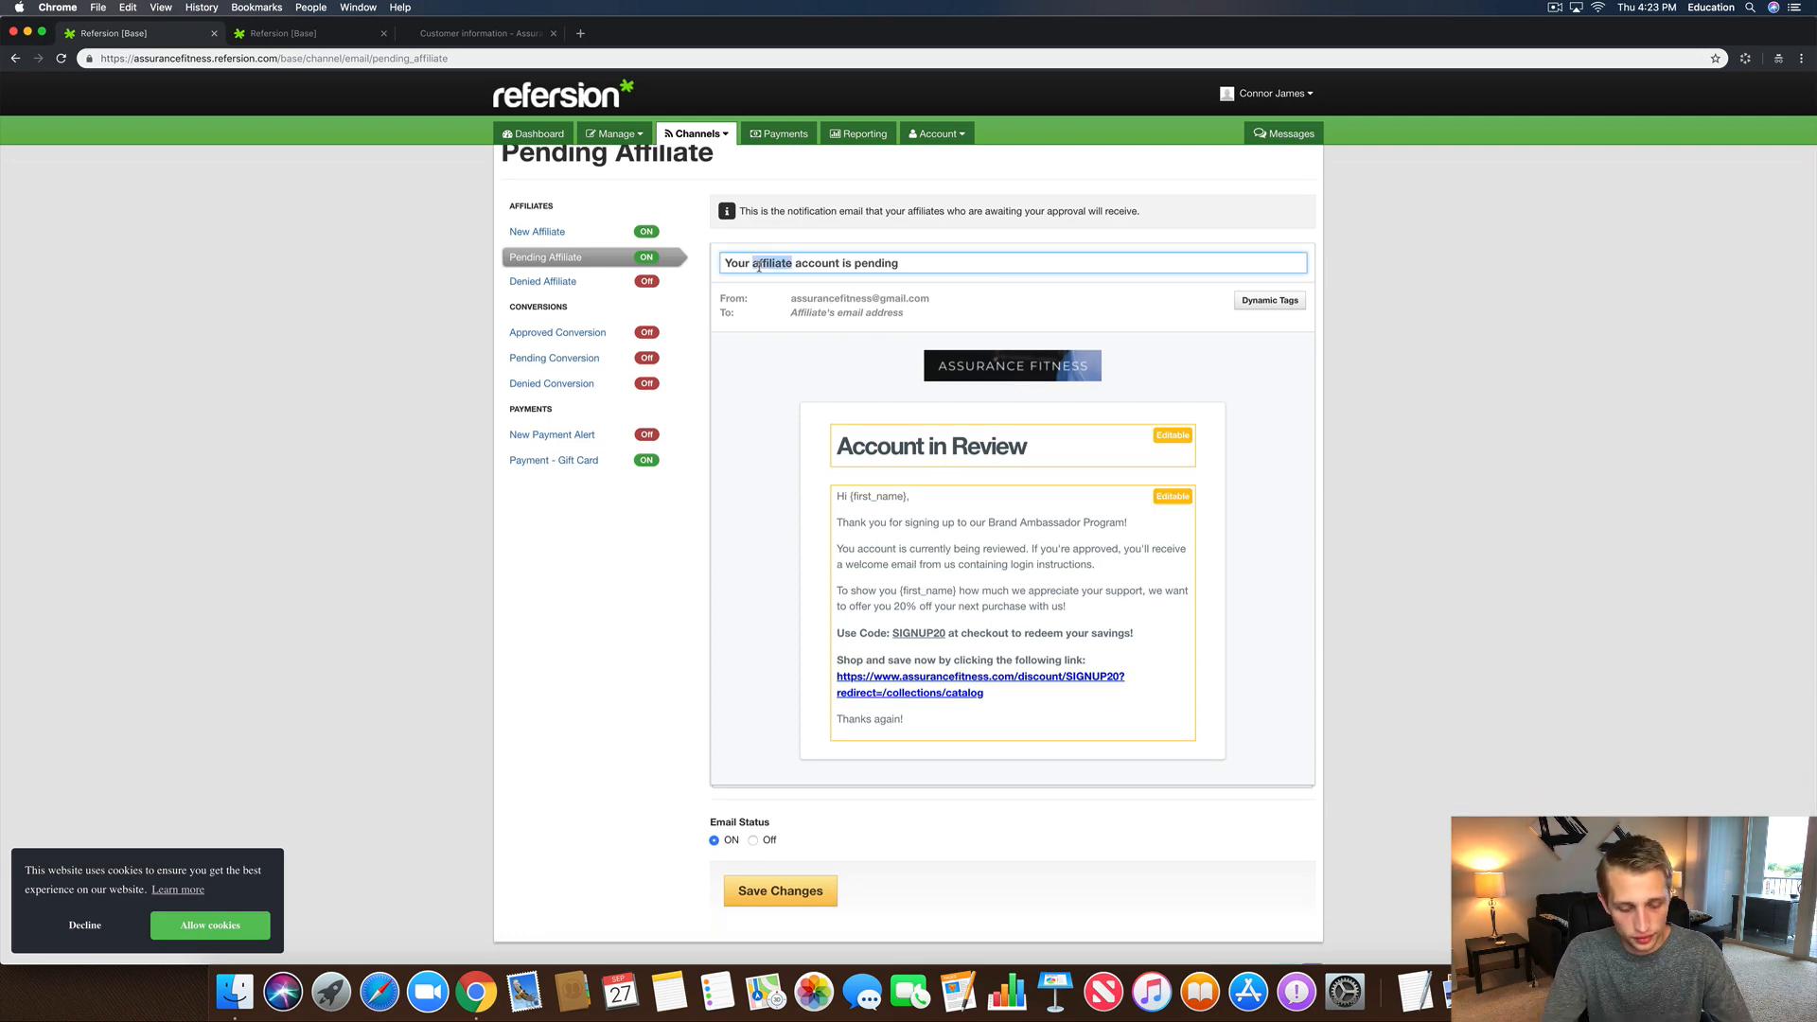
type("Brand")
type(" Ambassa")
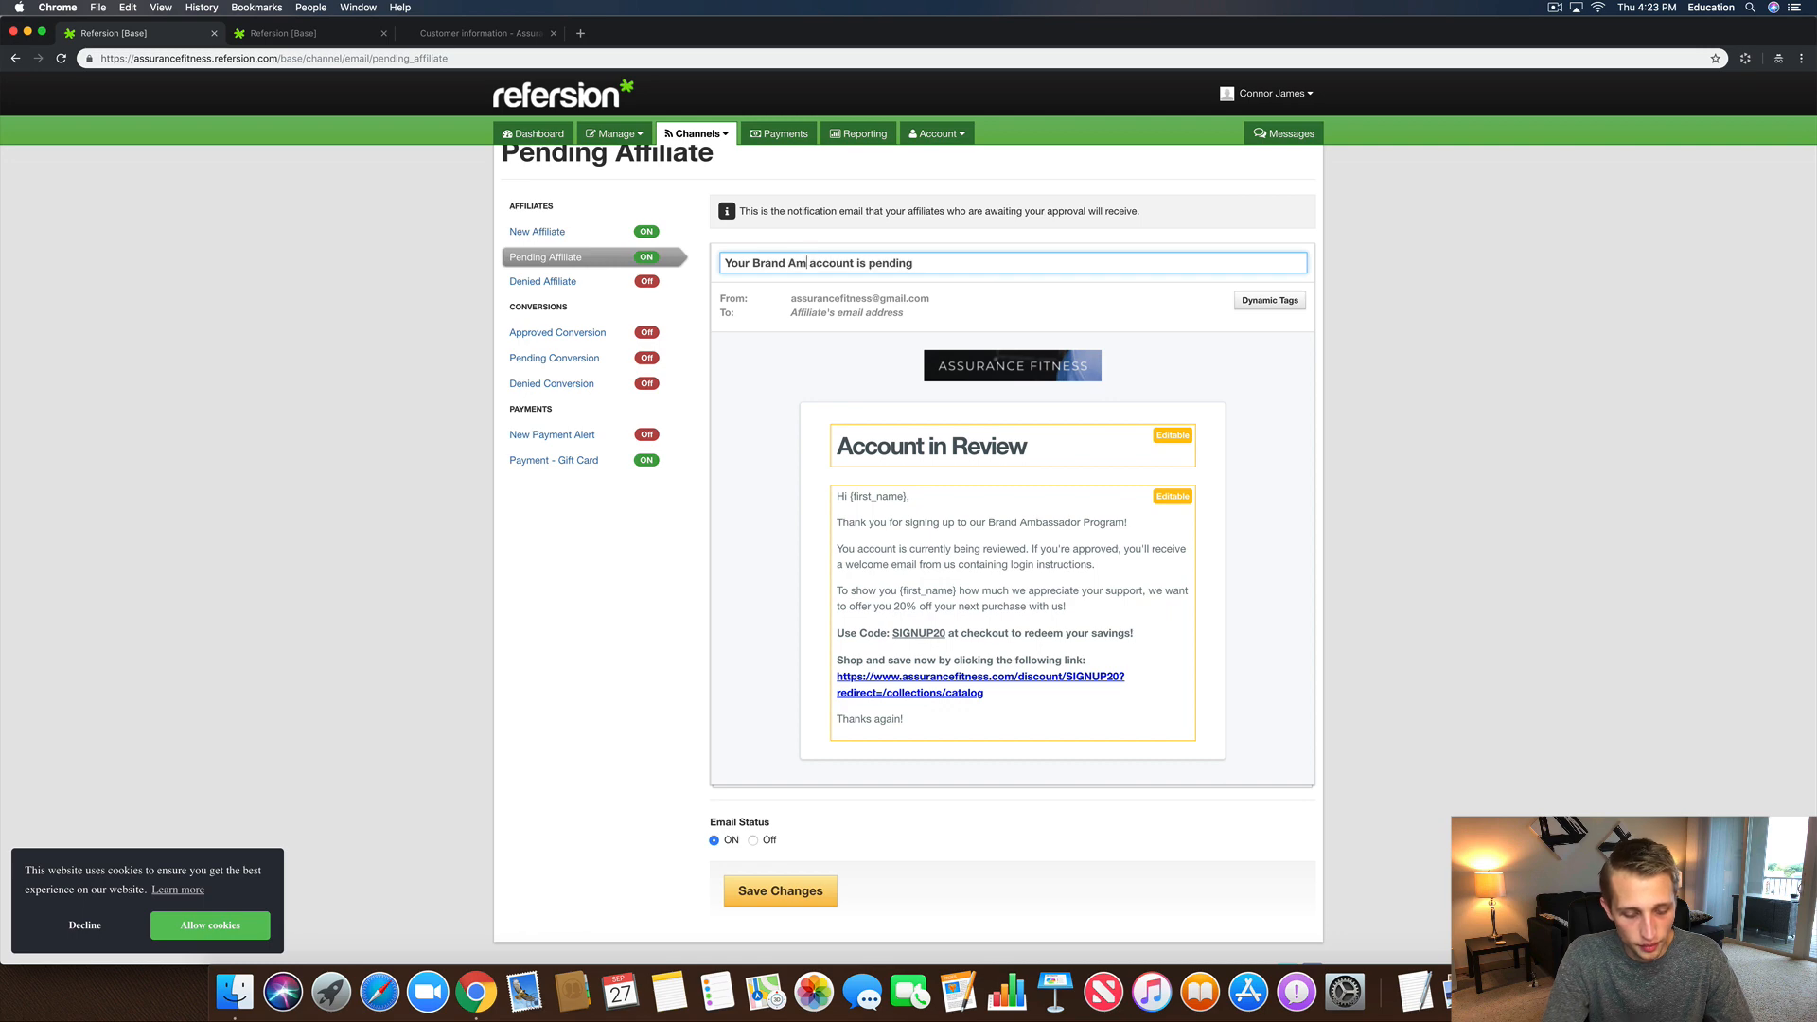
type("d")
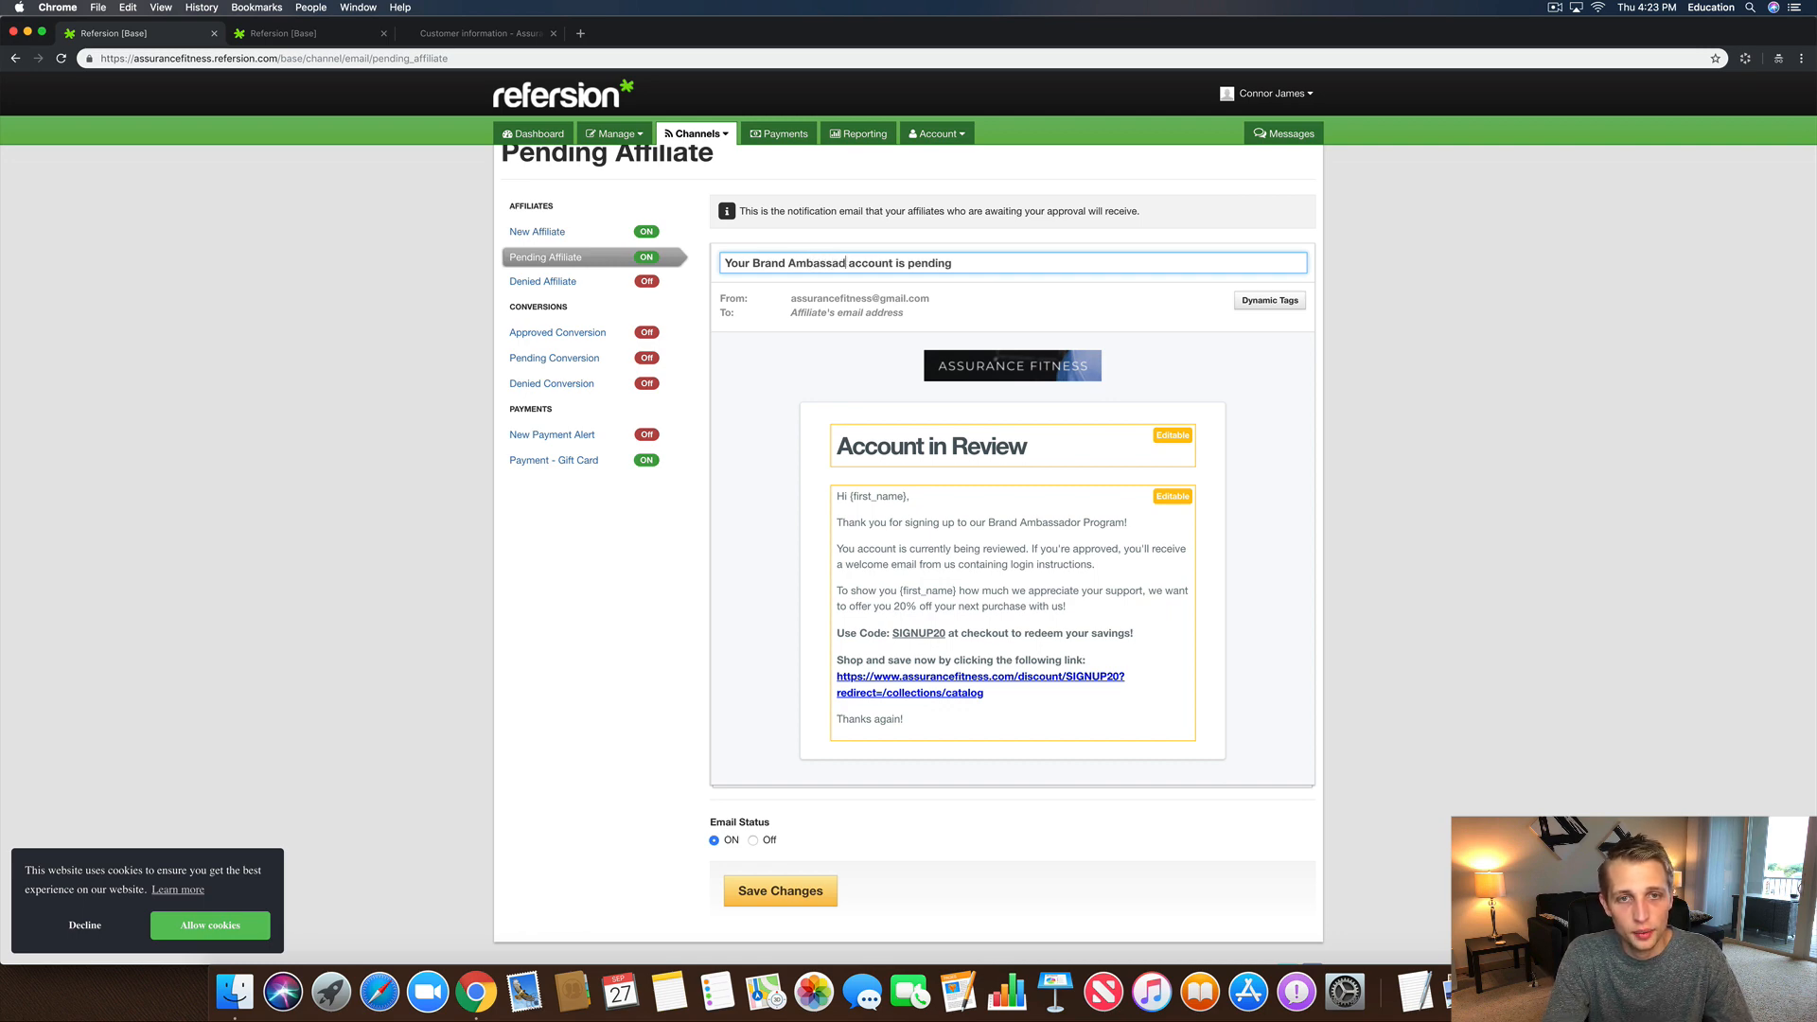
type("or")
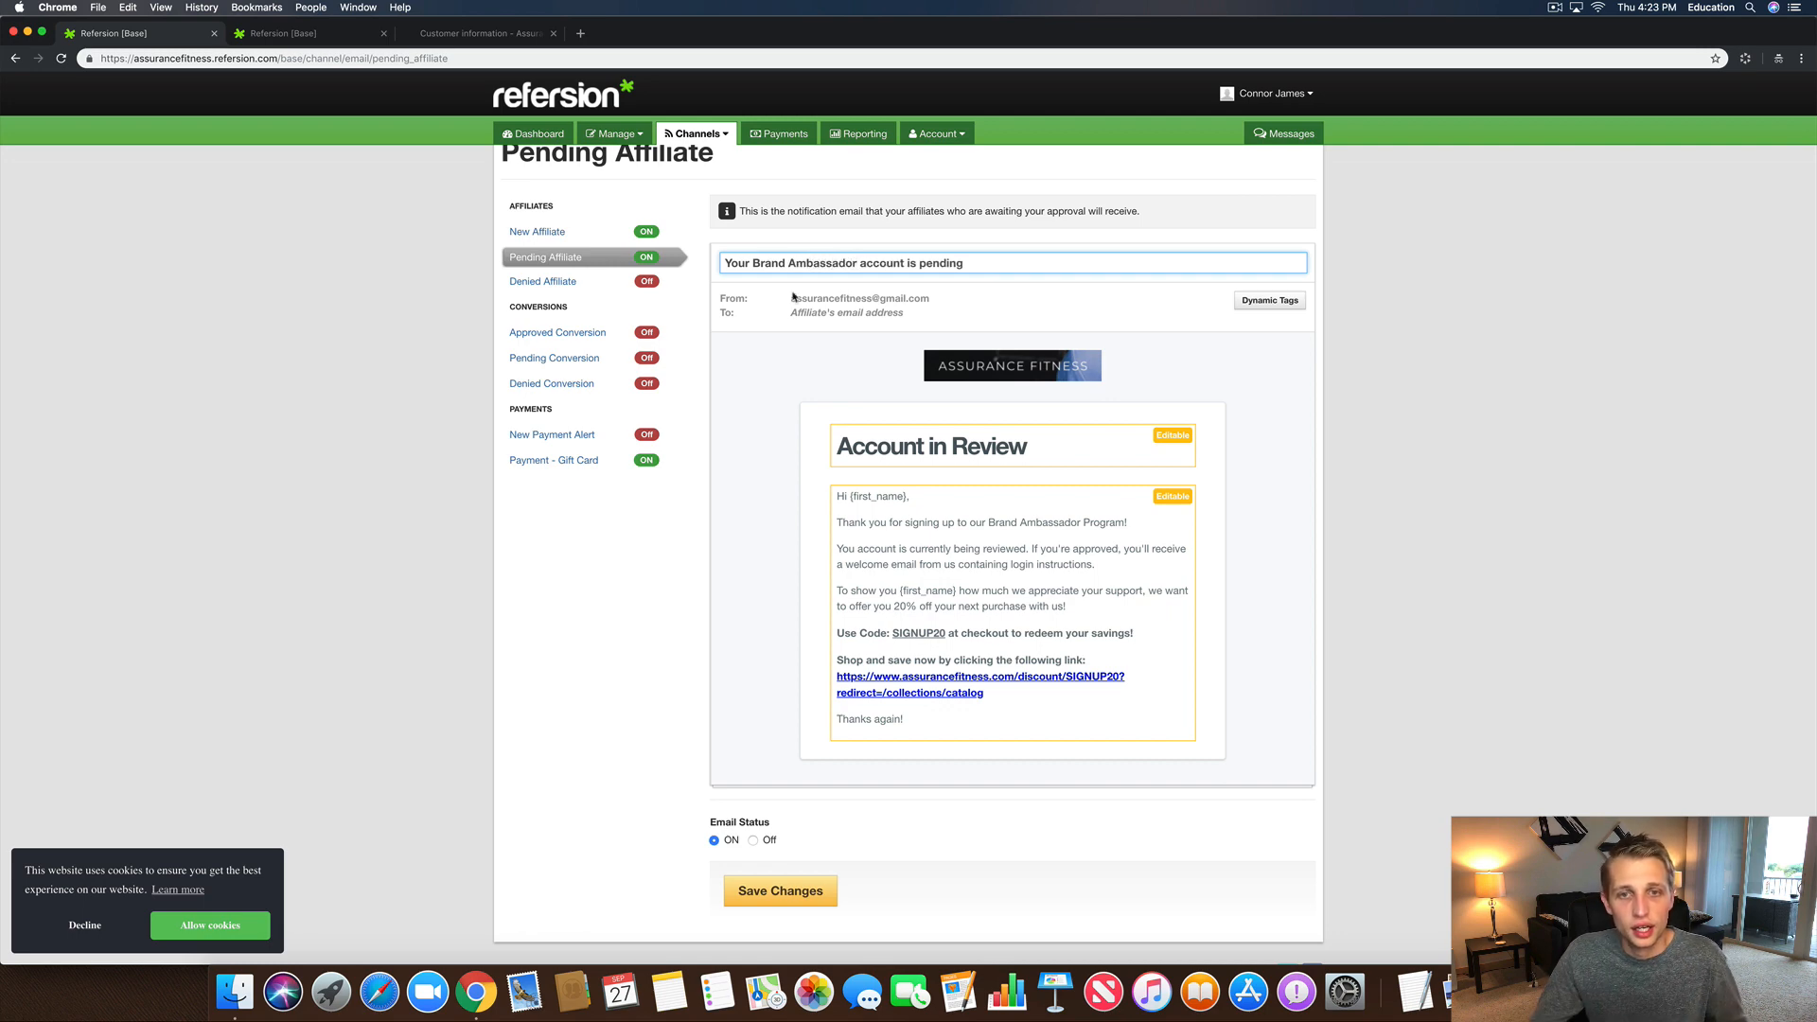
scroll(1114, 549, "down", 1)
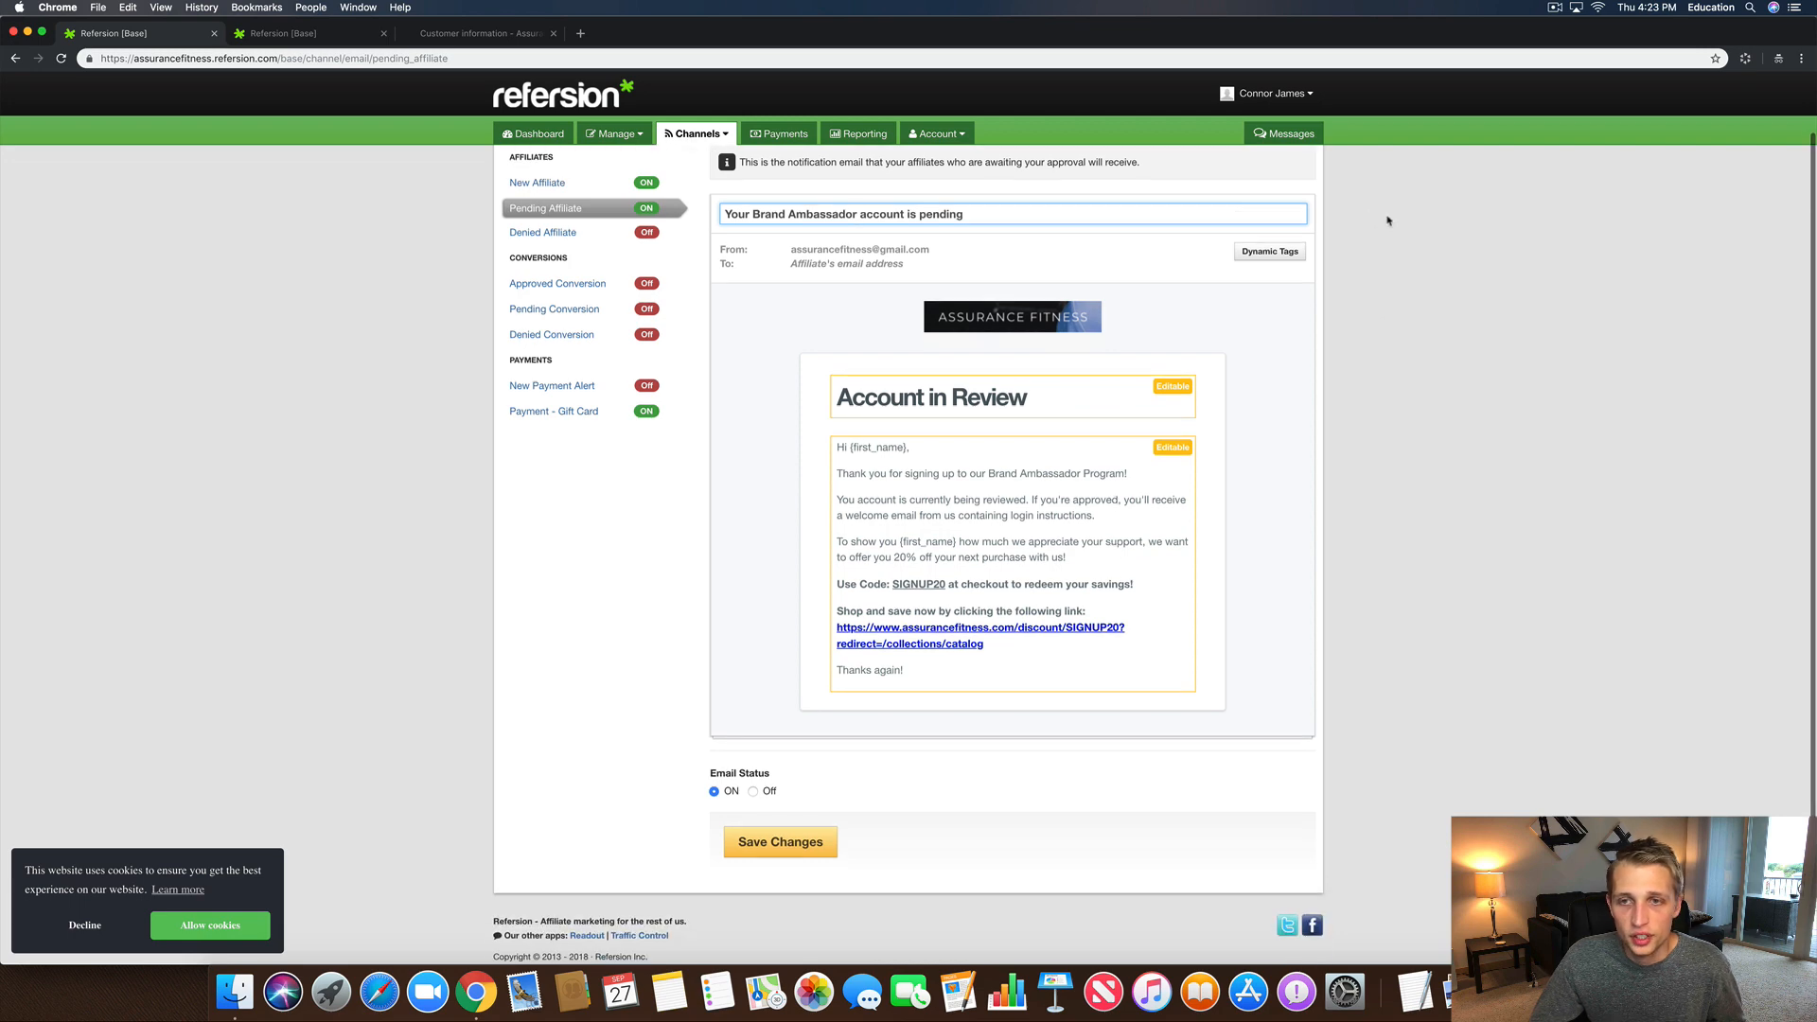
left_click(1271, 251)
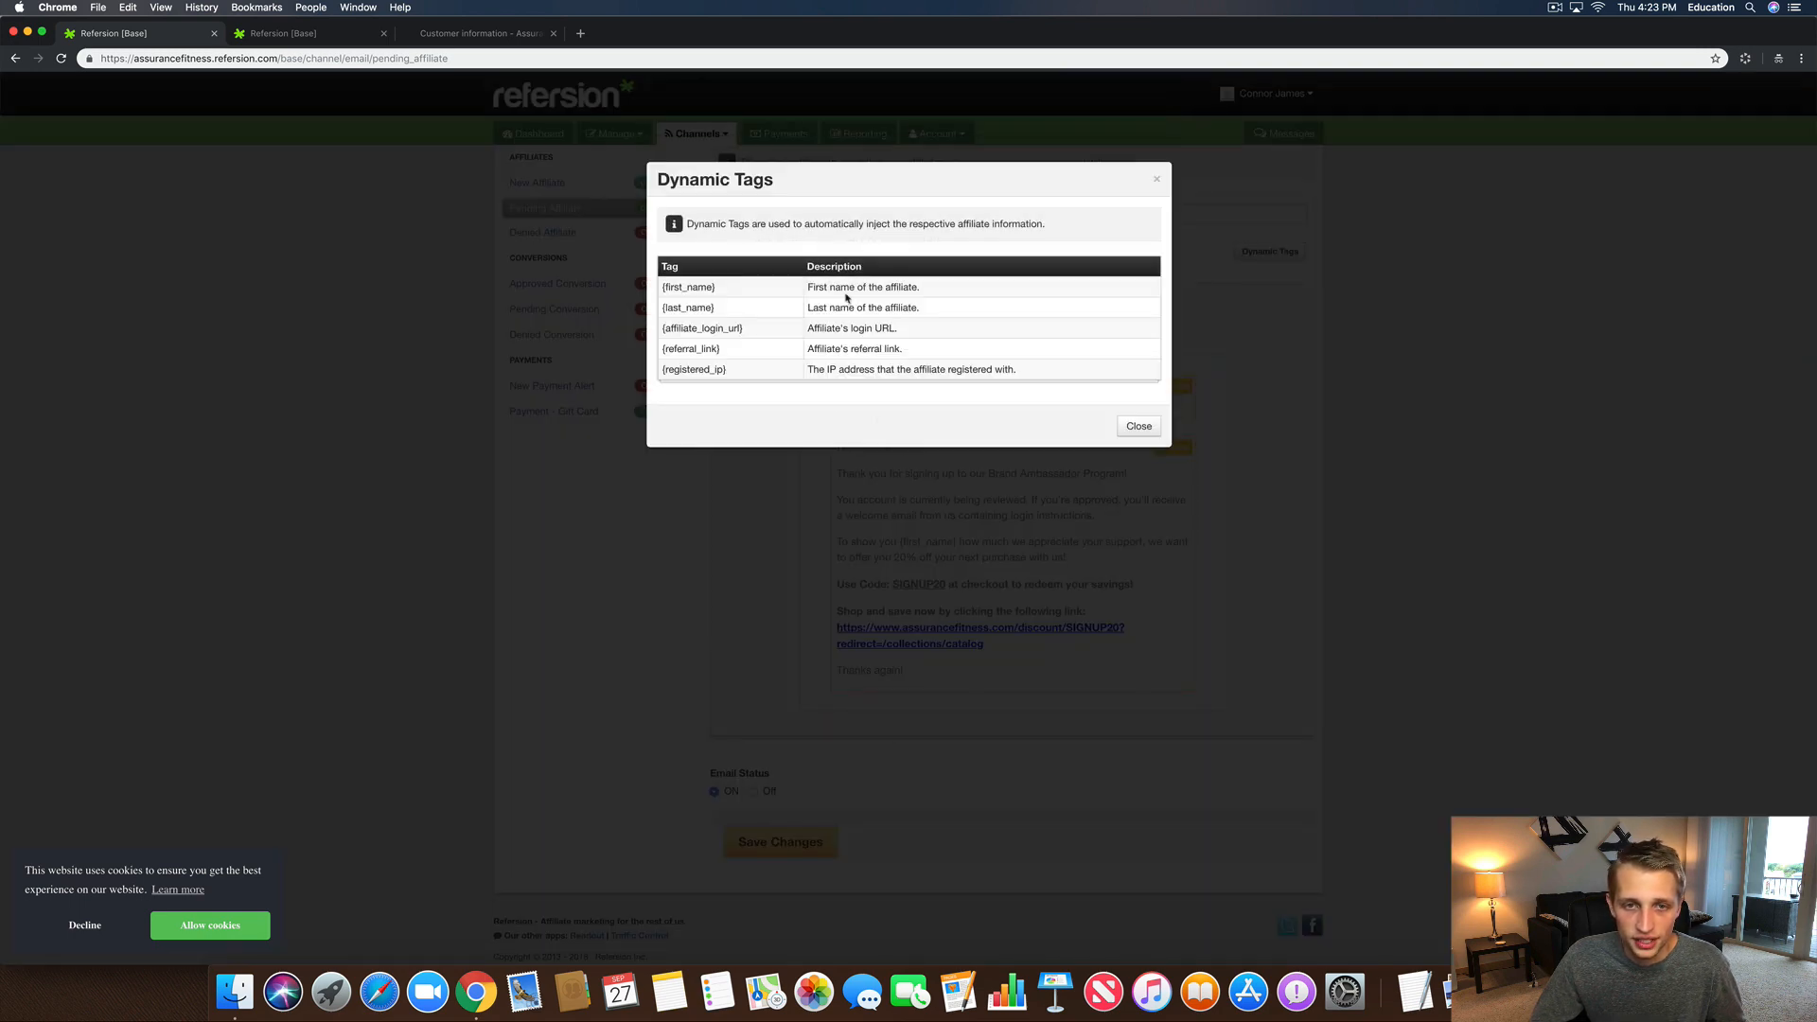
left_click(1139, 426)
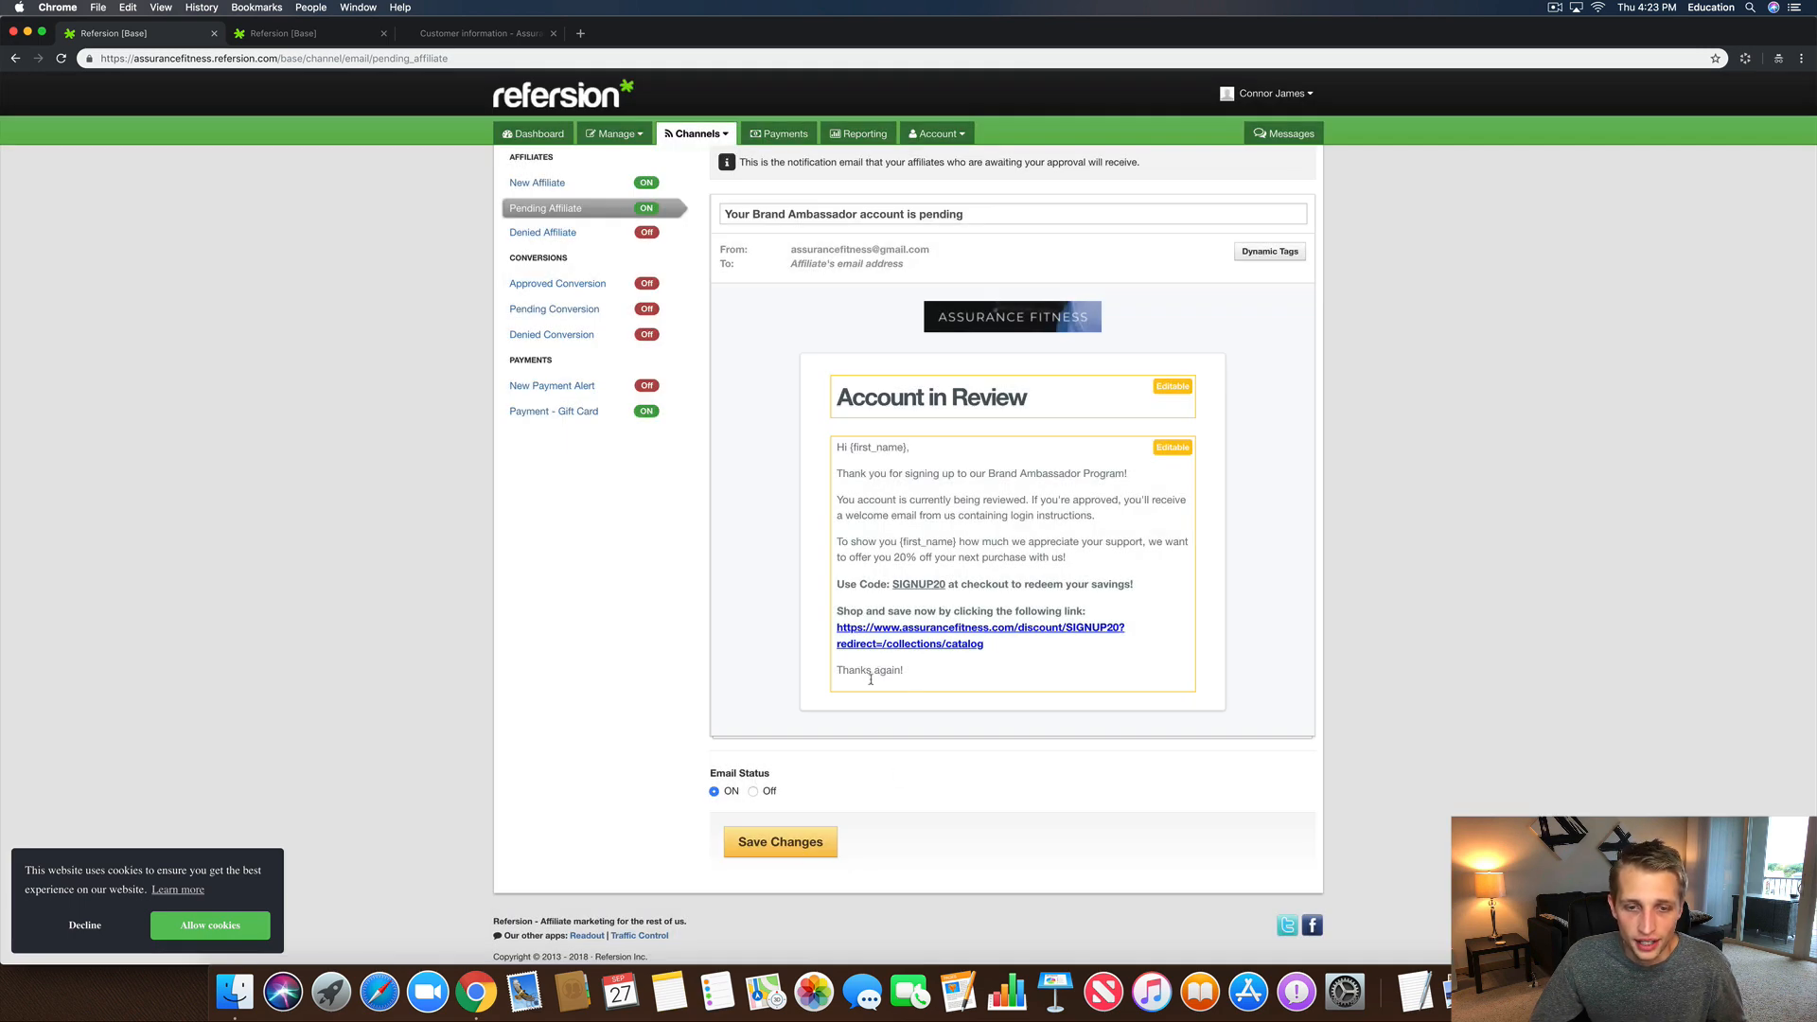
left_click(781, 842)
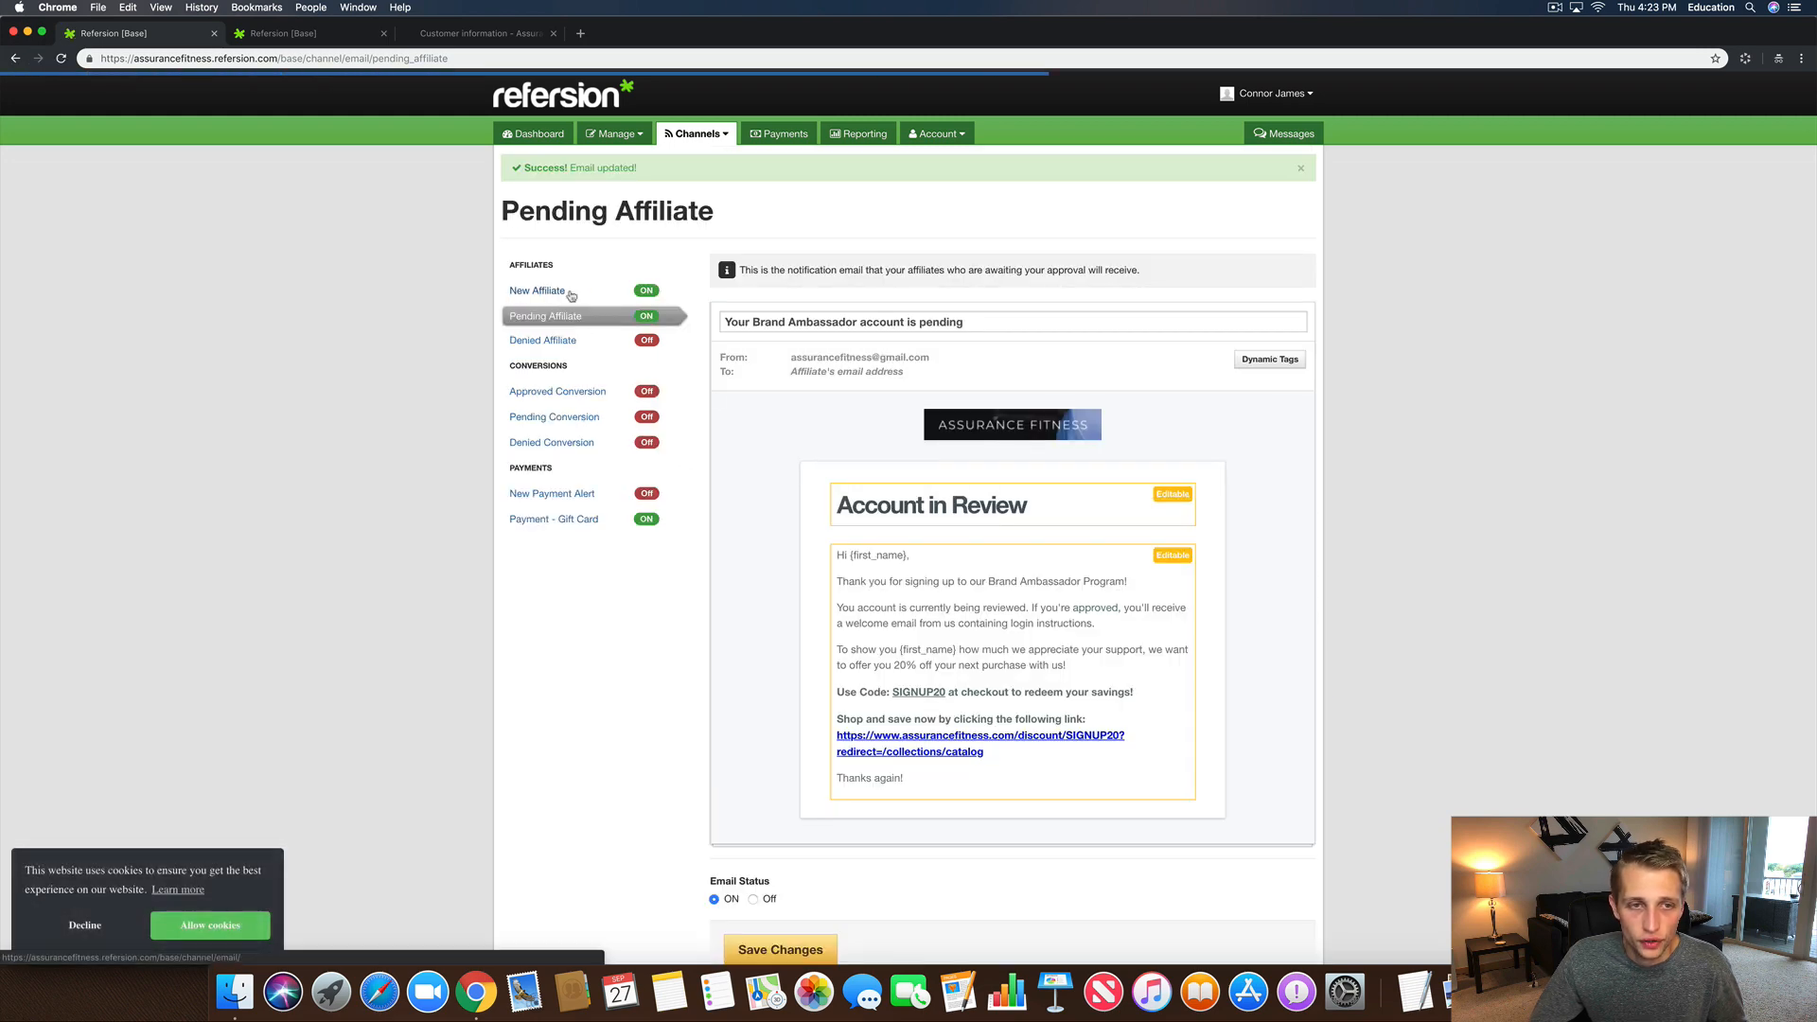
left_click(559, 292)
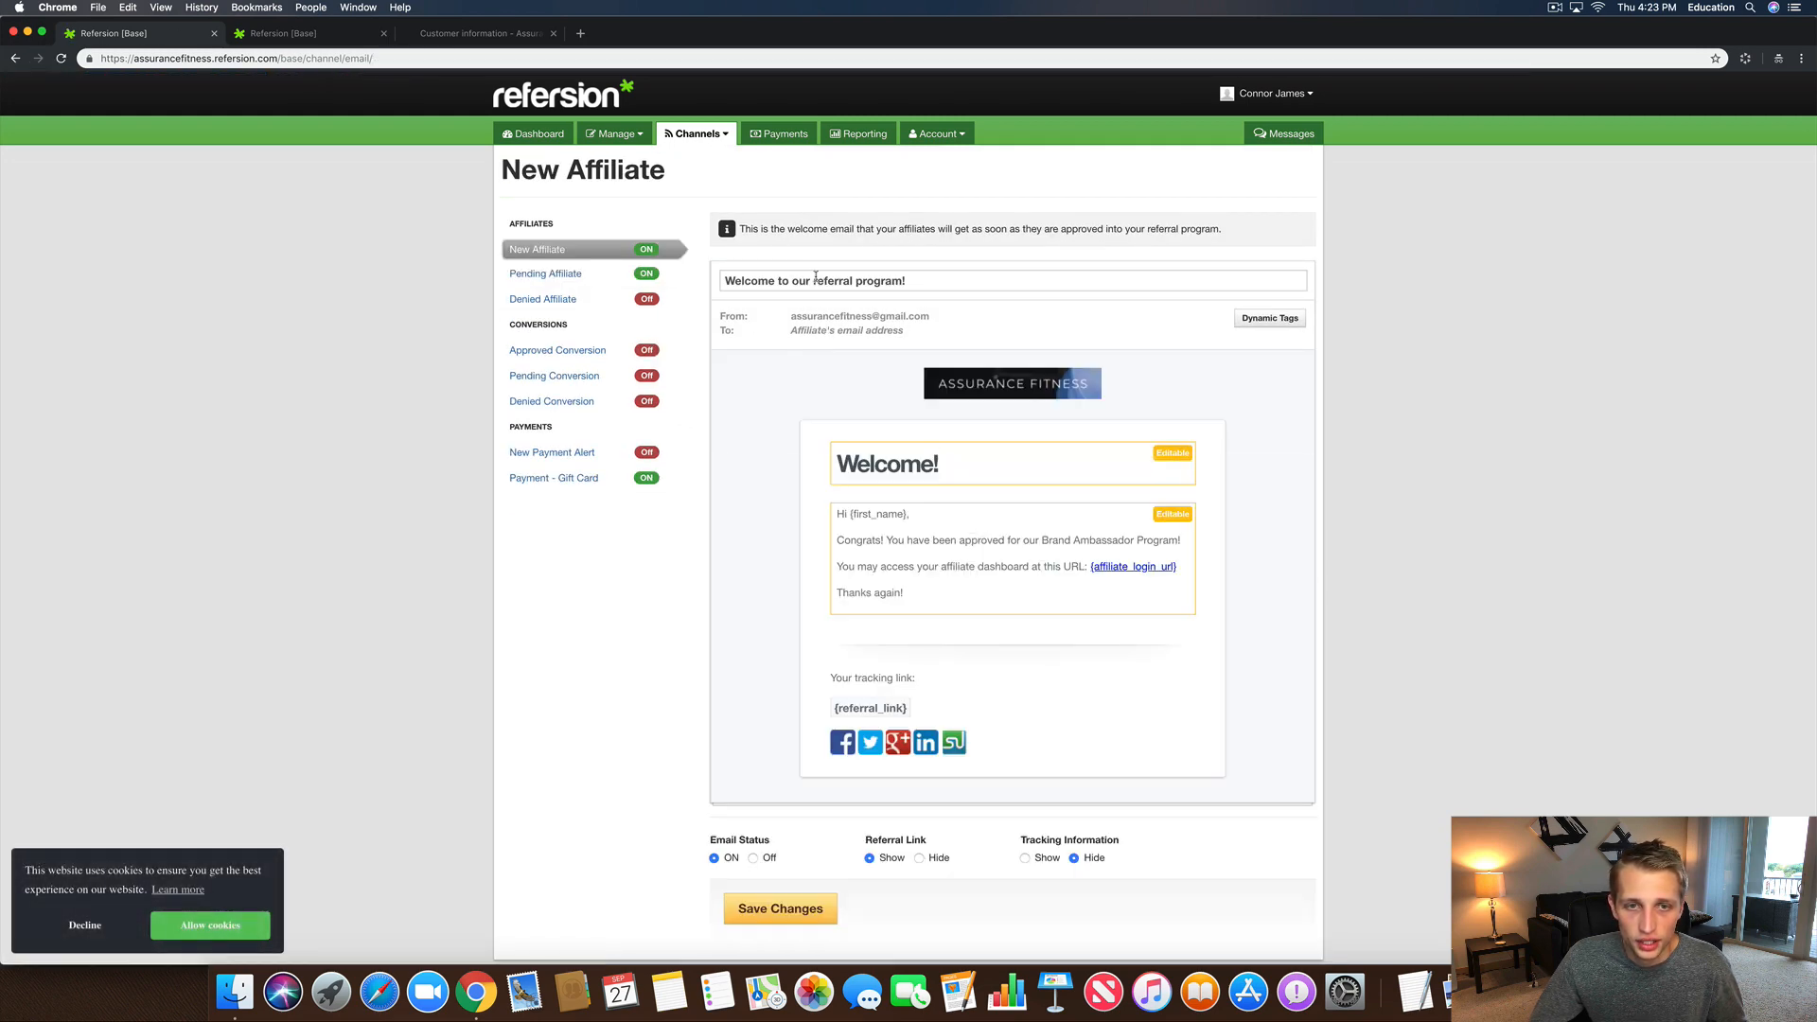
Step: Replace 'referral' with 'Brand Ambassador' in the New Affiliate email subject
double_click(833, 280)
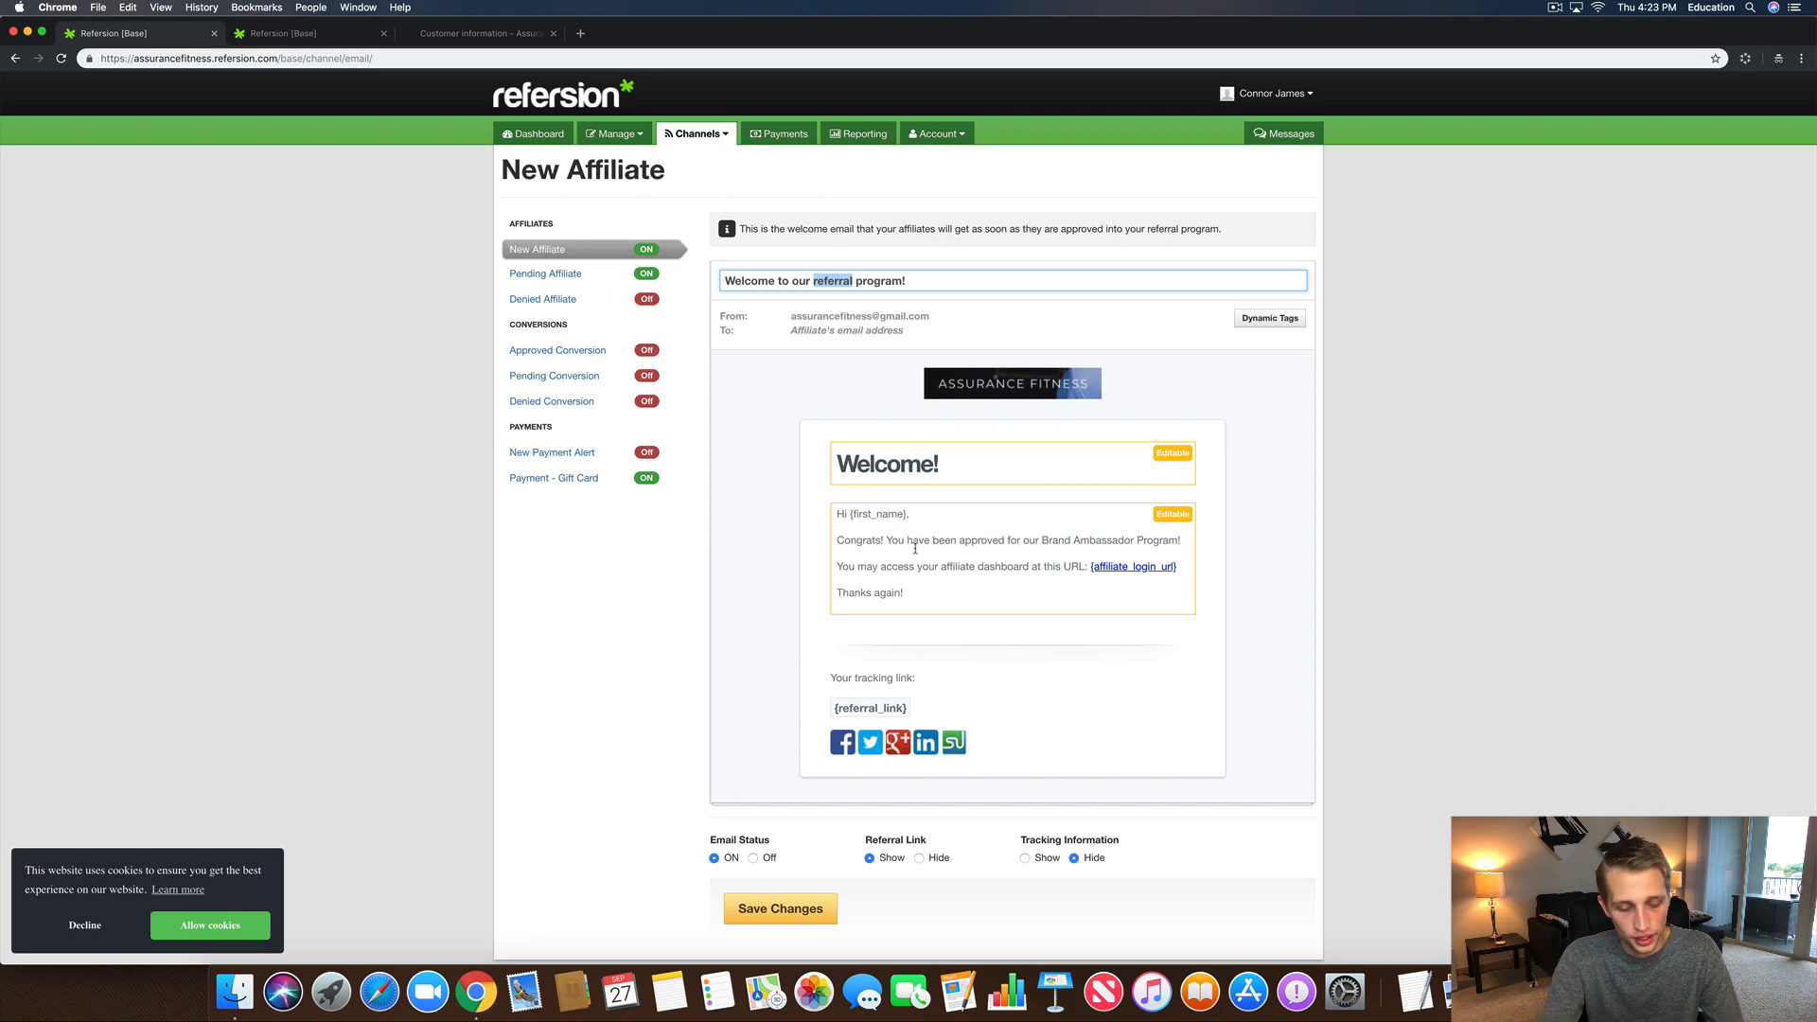
type("Brand Ambassaf")
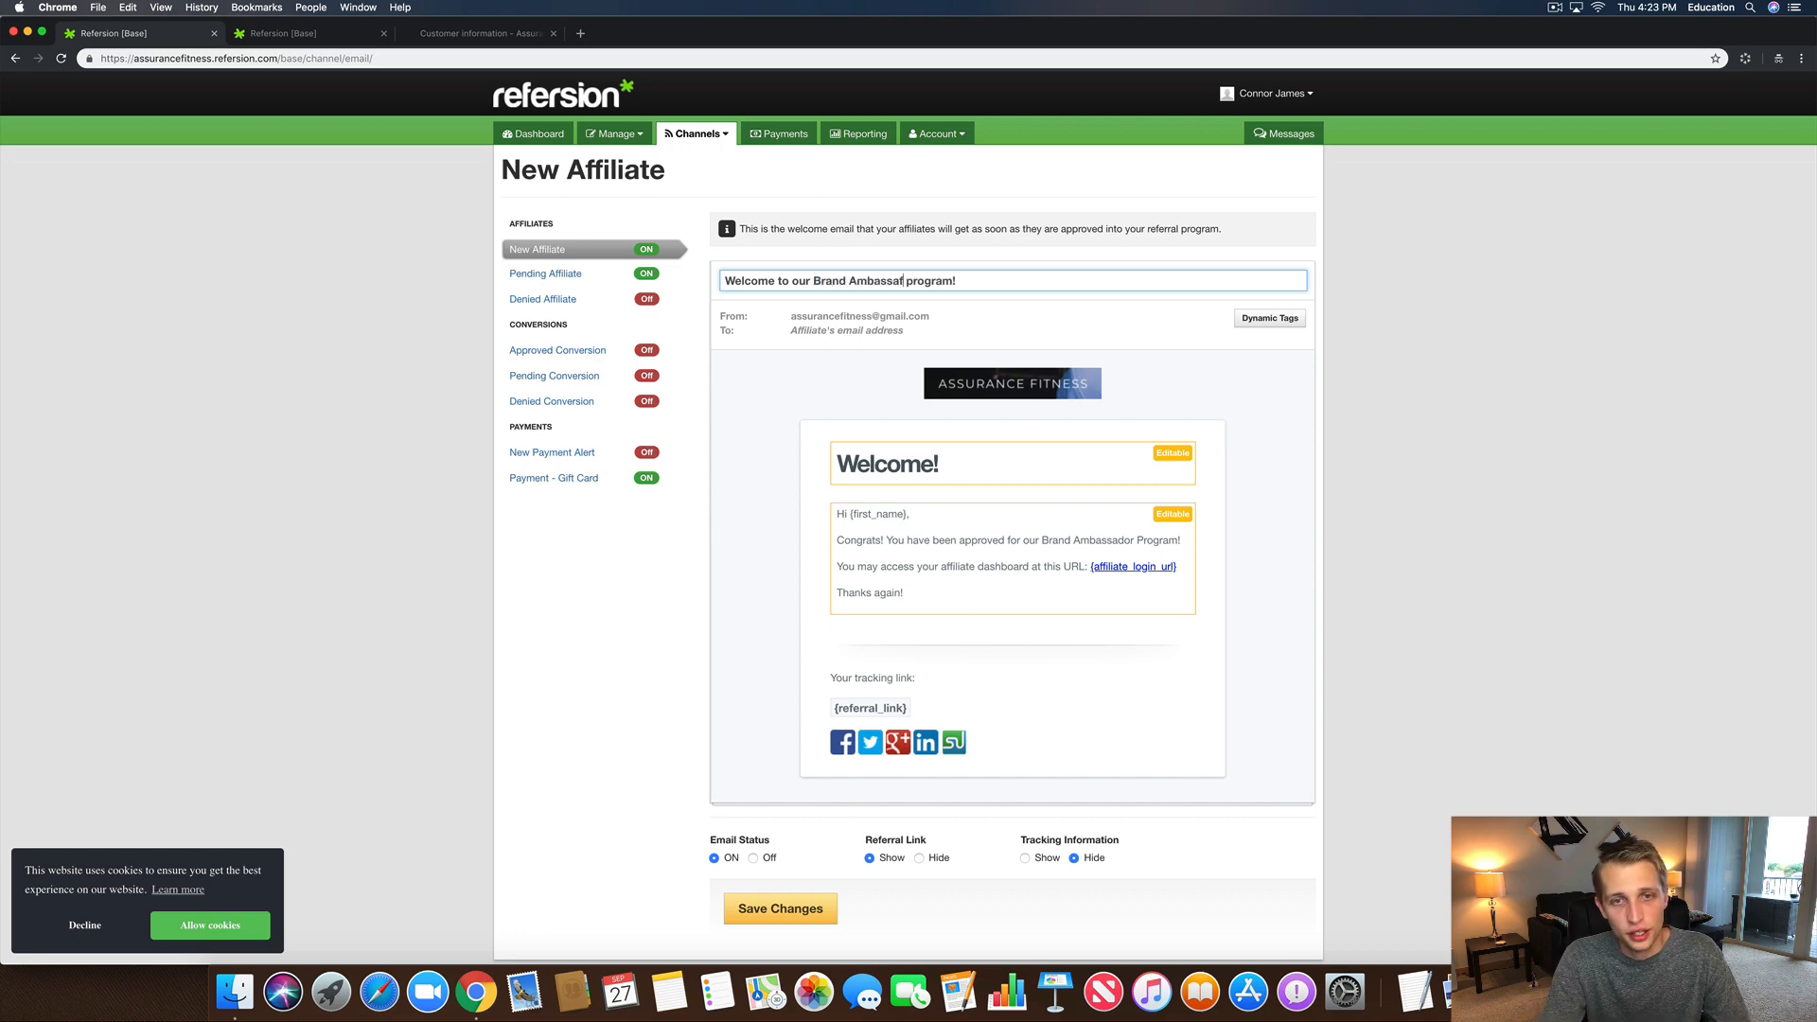
key("BackSpace")
type("dor")
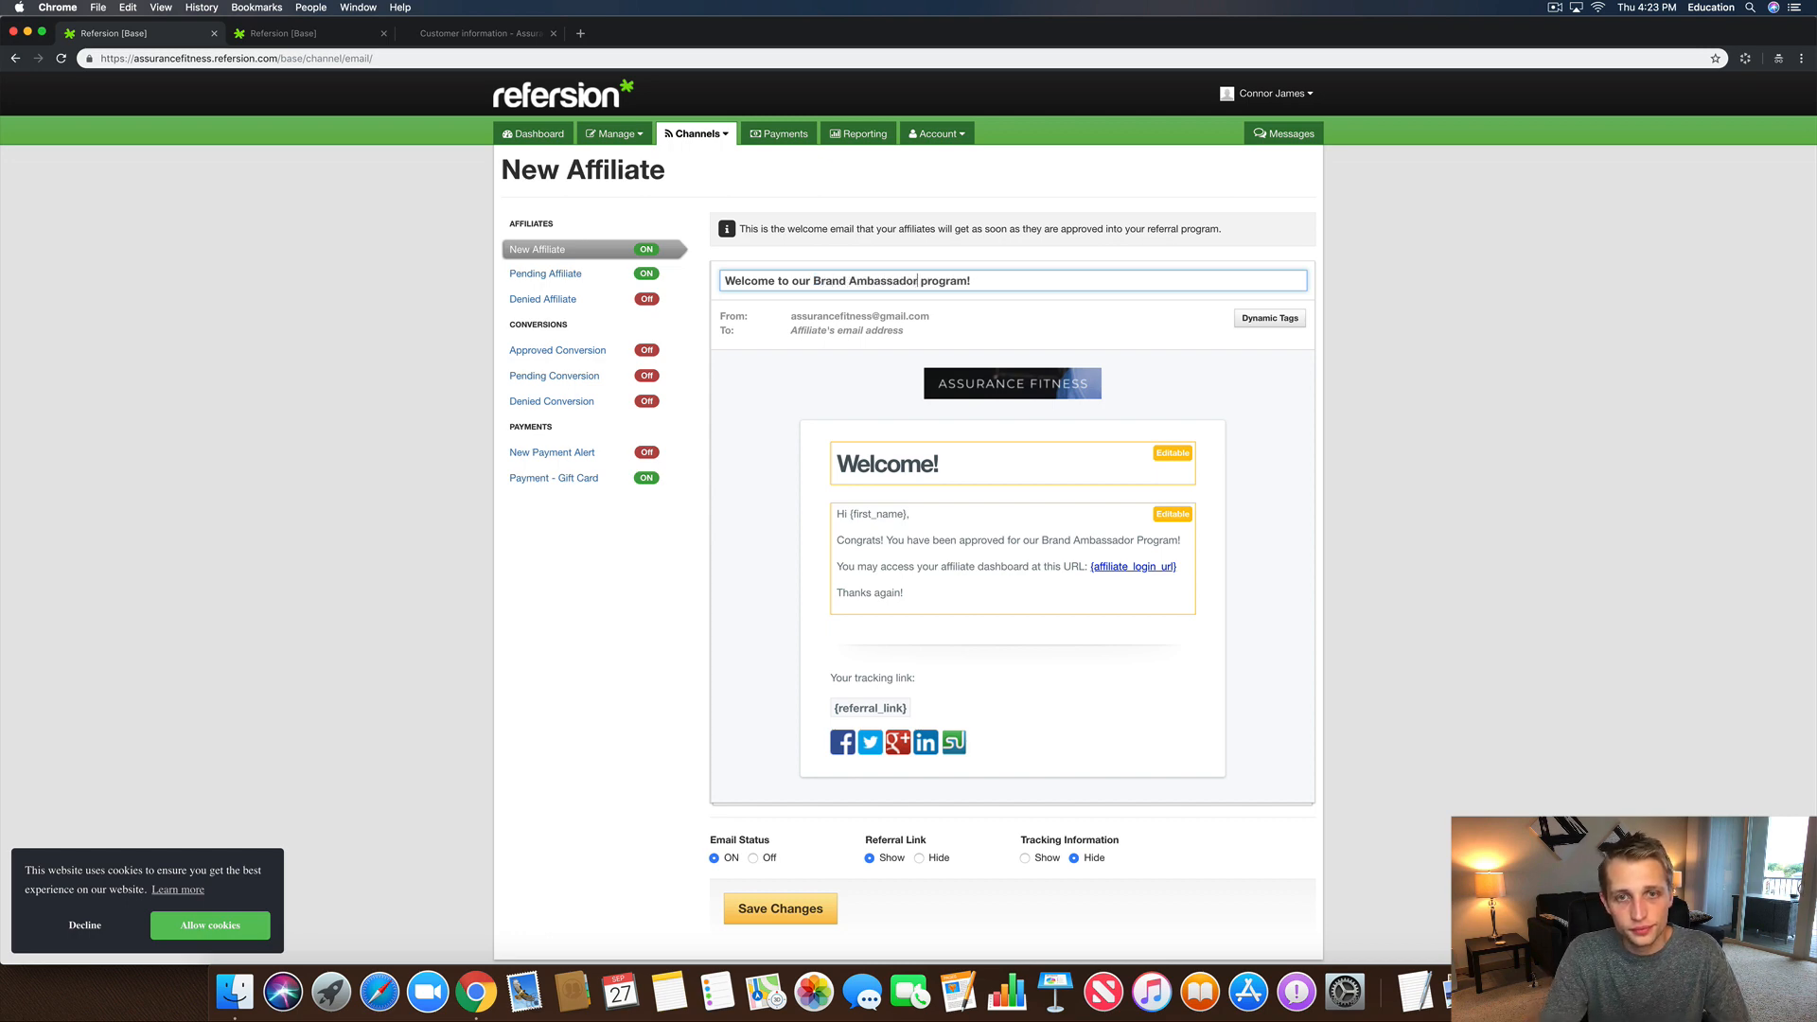
left_click(715, 645)
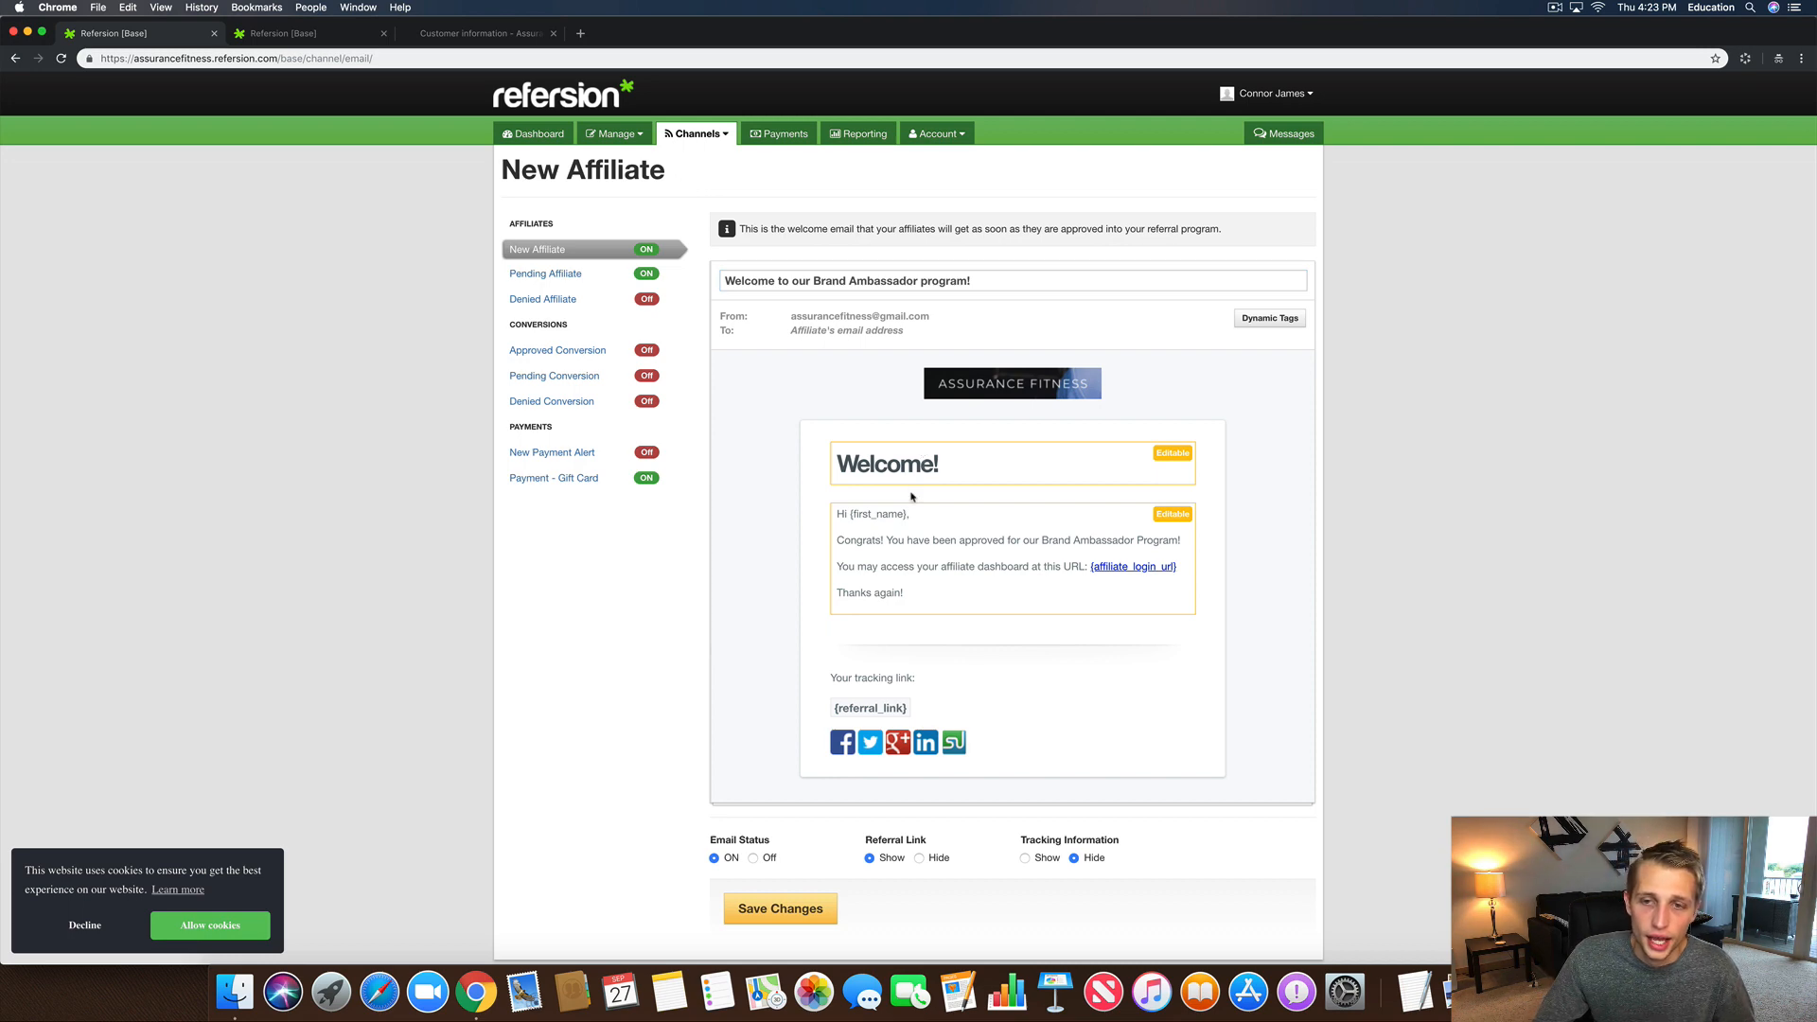
Step: Insert an empty line after the {affiliate_login_url} dashboard link line in the body
scroll(908, 493, "down", 1)
double_click(876, 405)
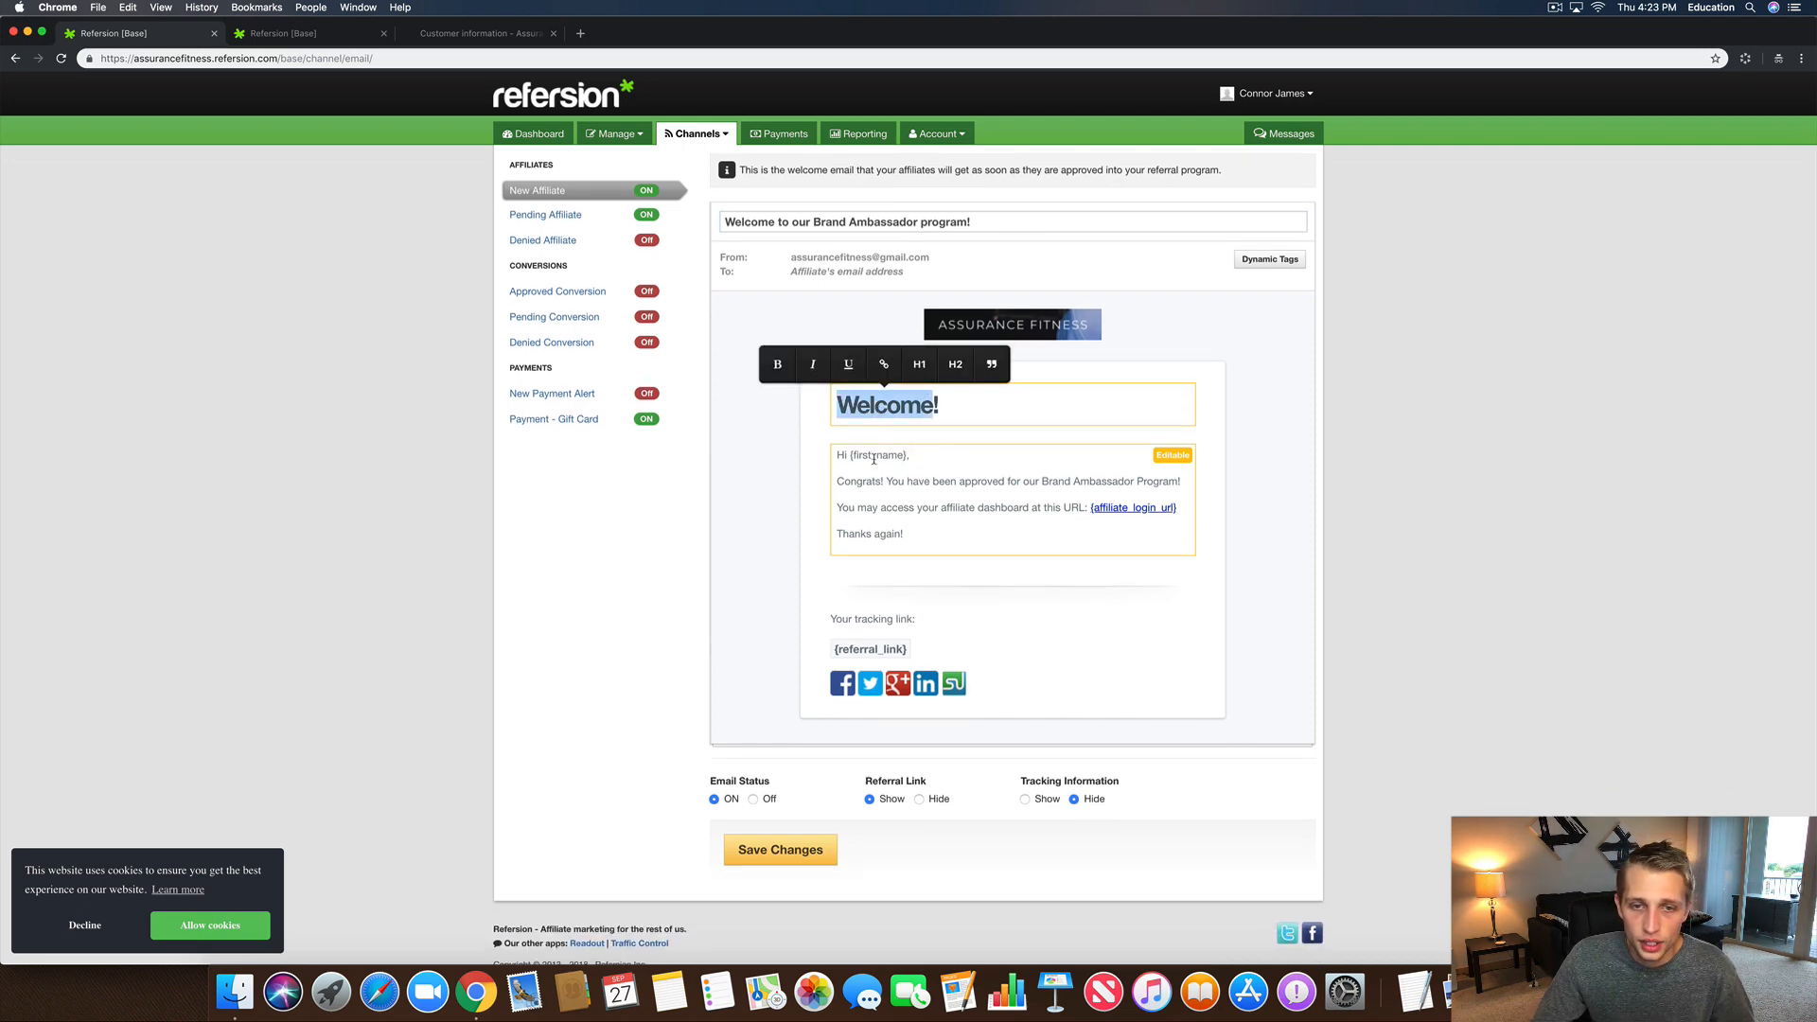
left_click(816, 469)
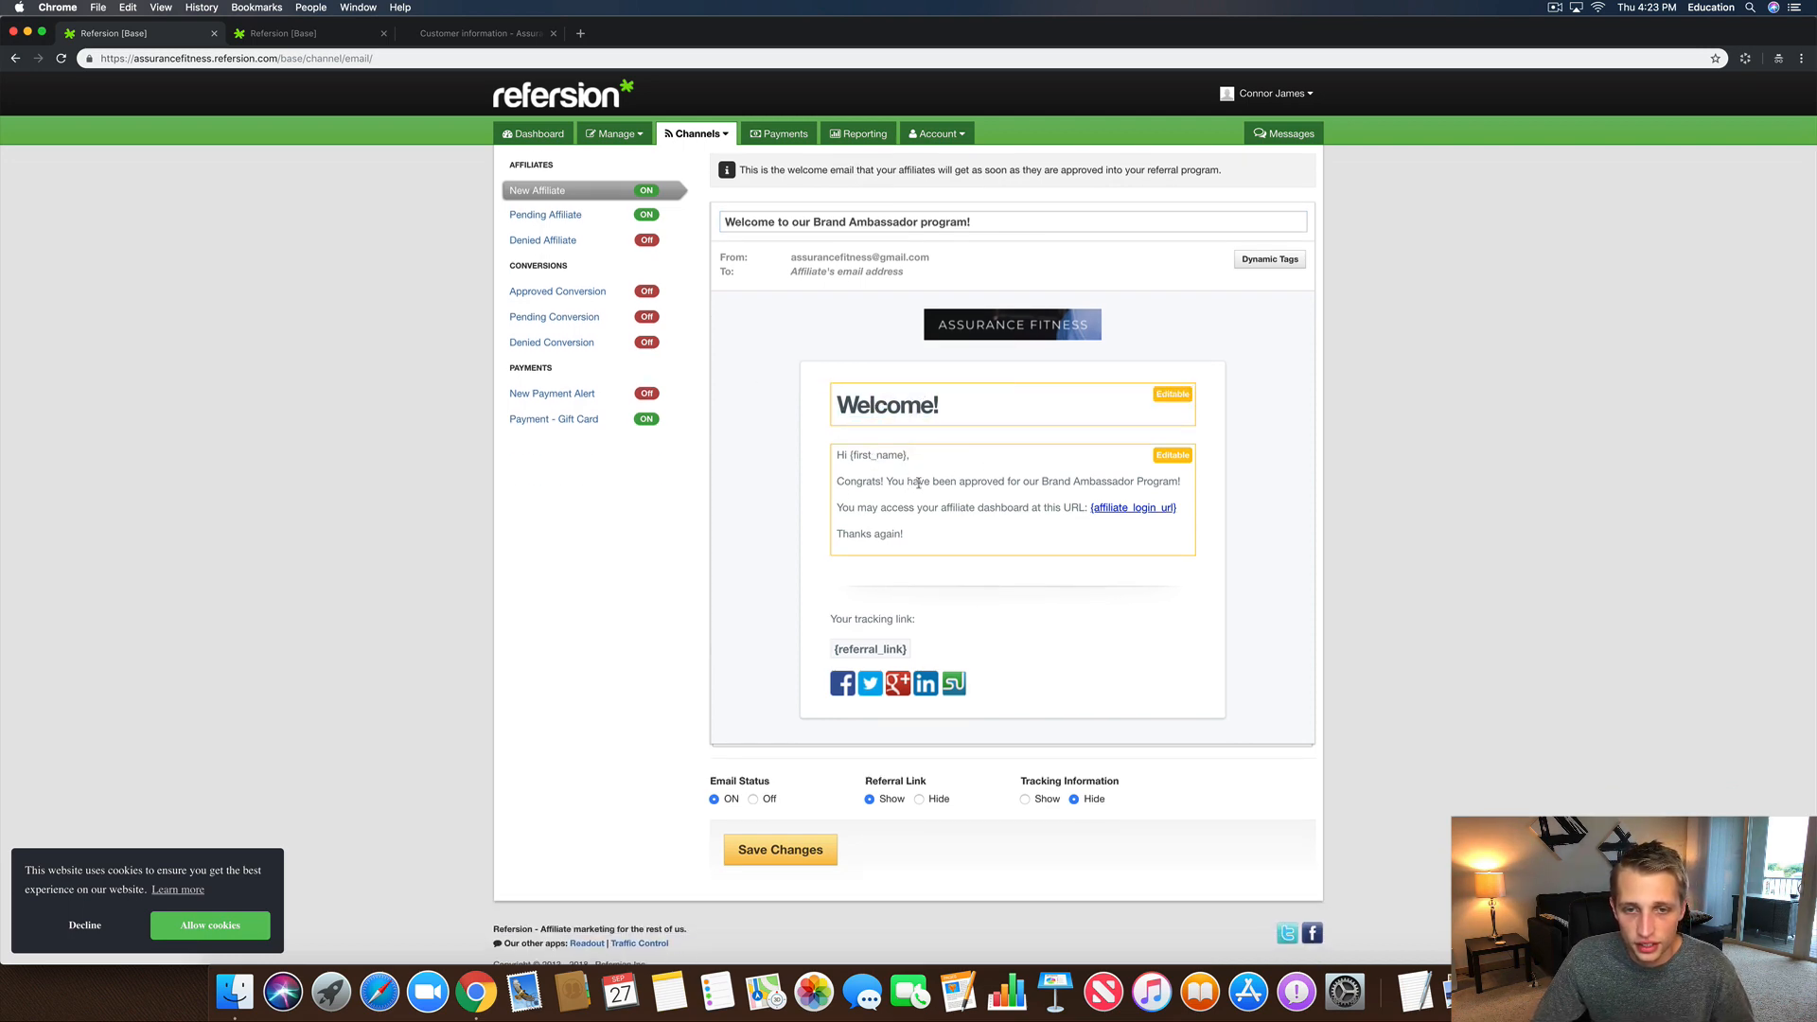
left_click(1182, 483)
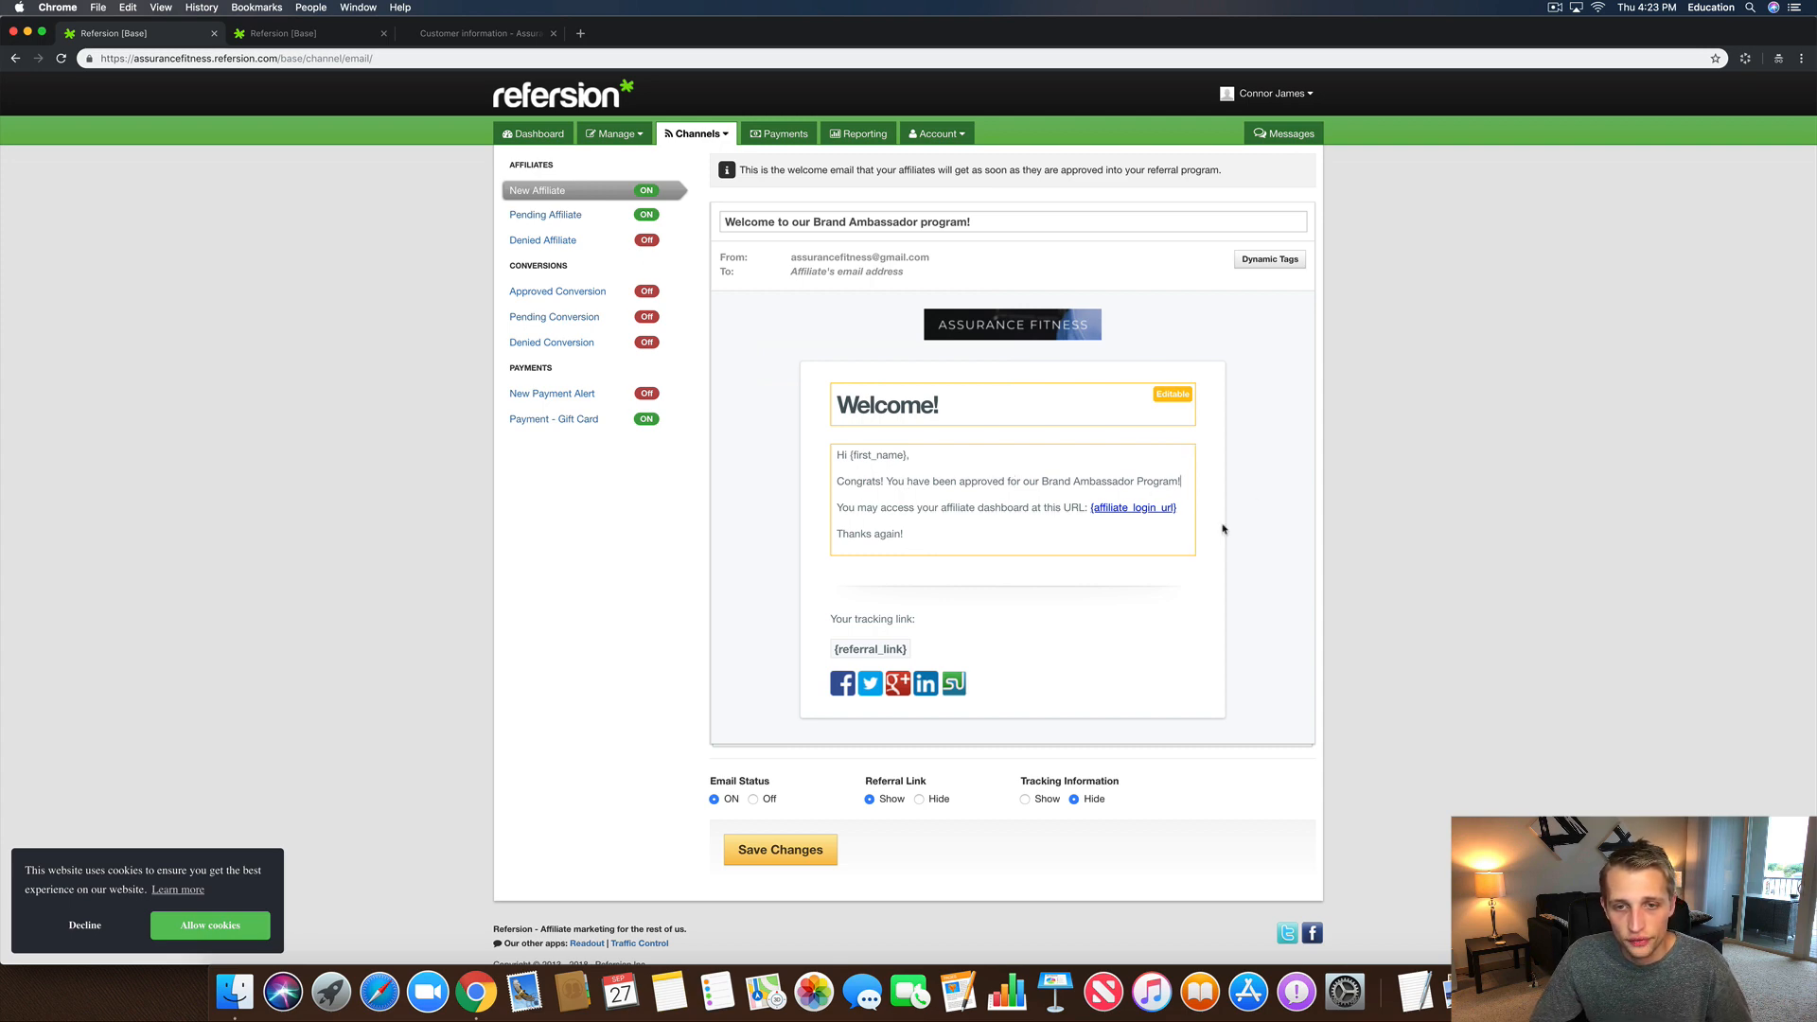
left_click(1174, 511)
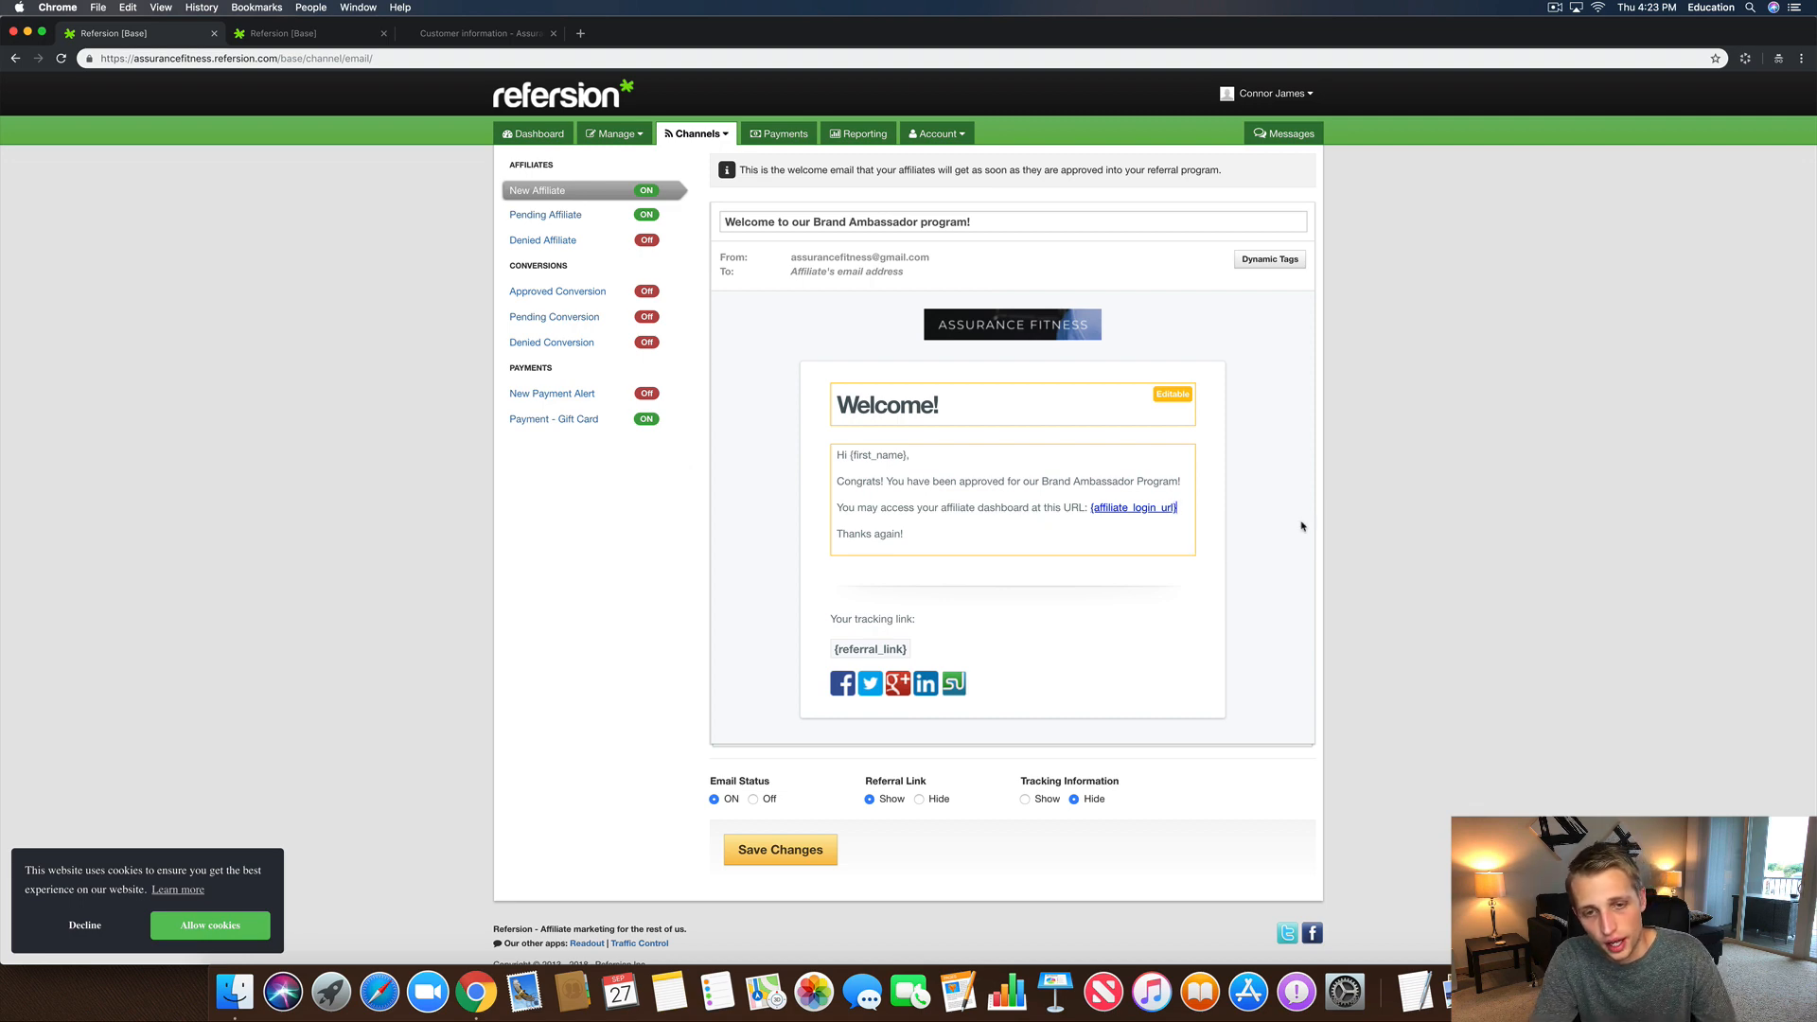
key("Return")
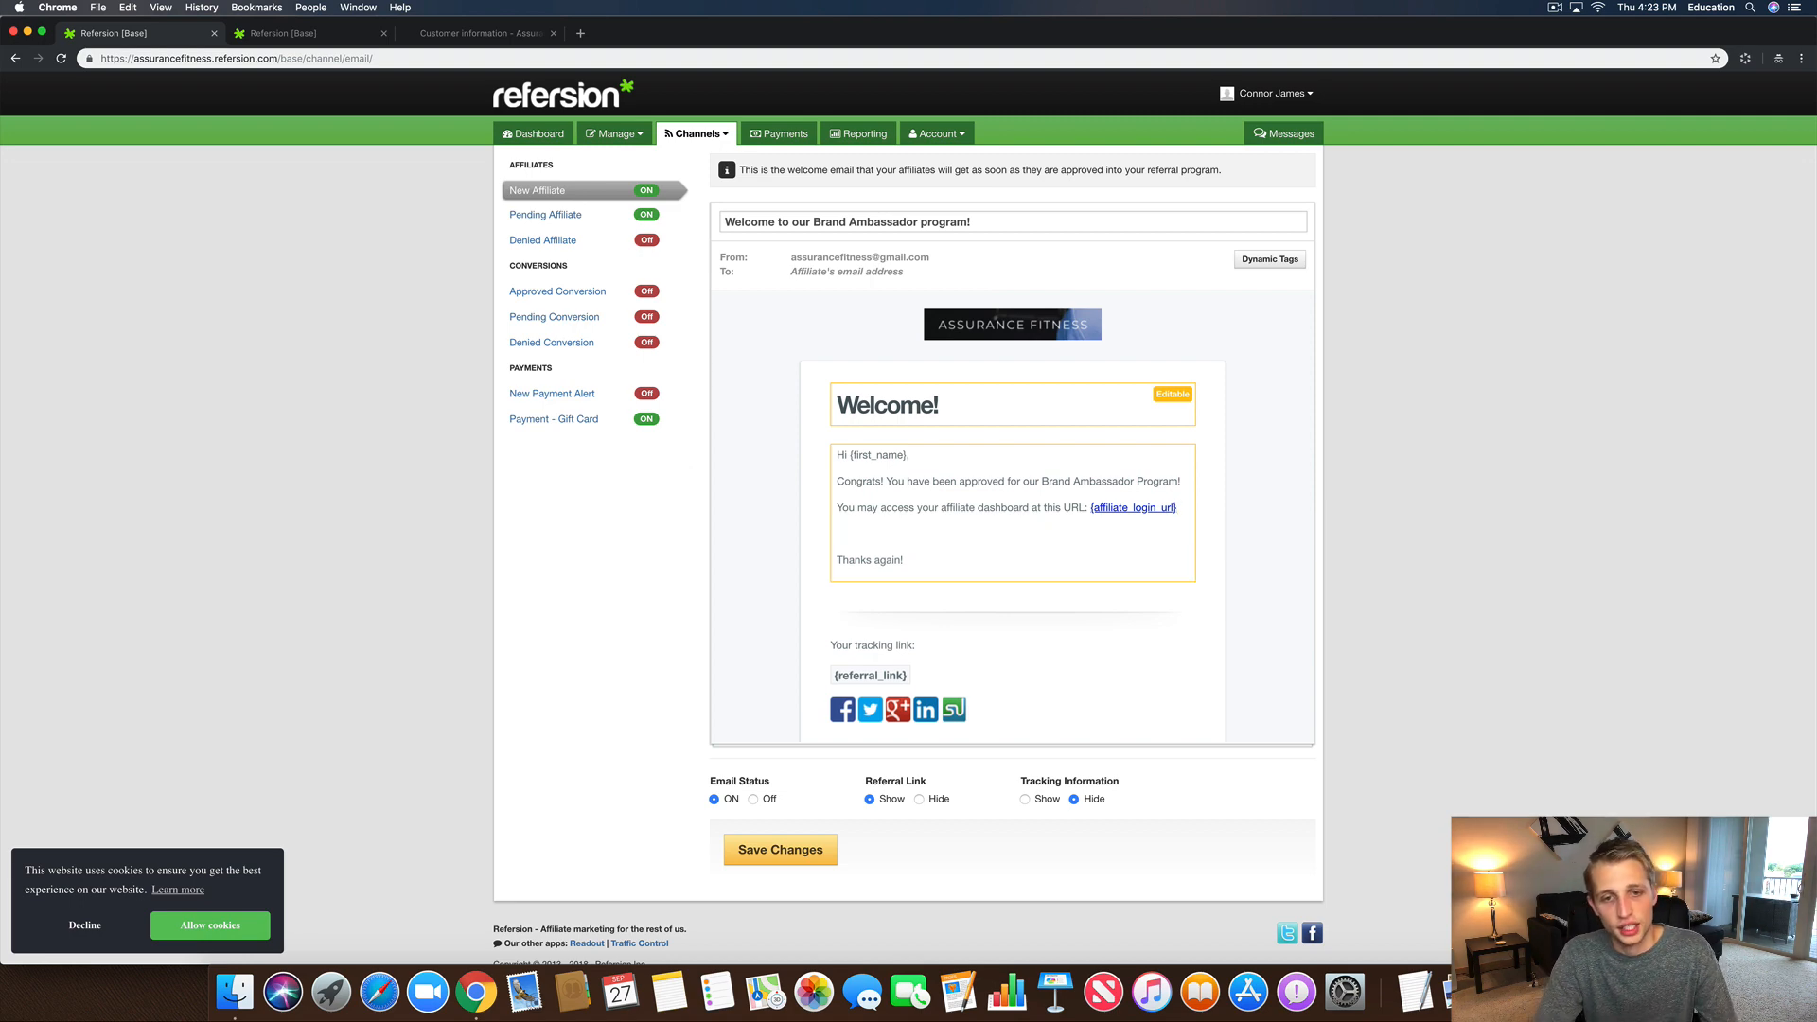
Step: Start the new line with 'Since you are now part of our family, we'
type("Don")
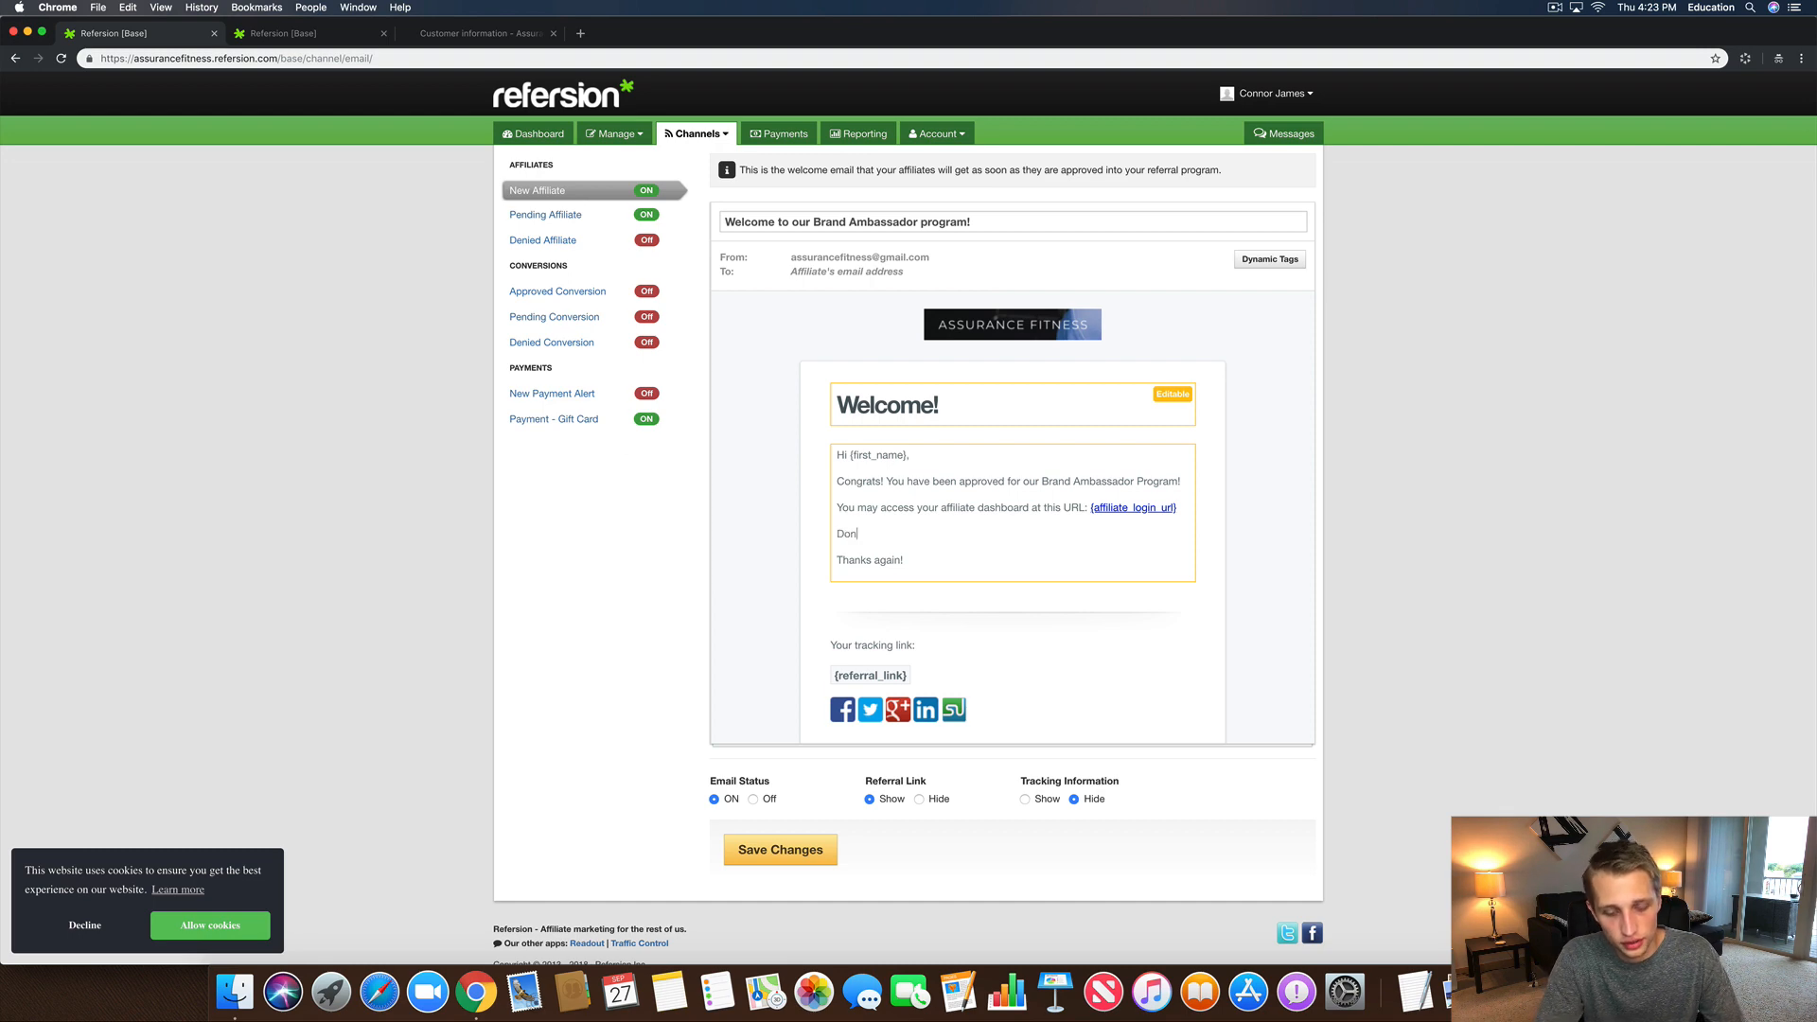
key("BackSpace")
key("BackSpace")
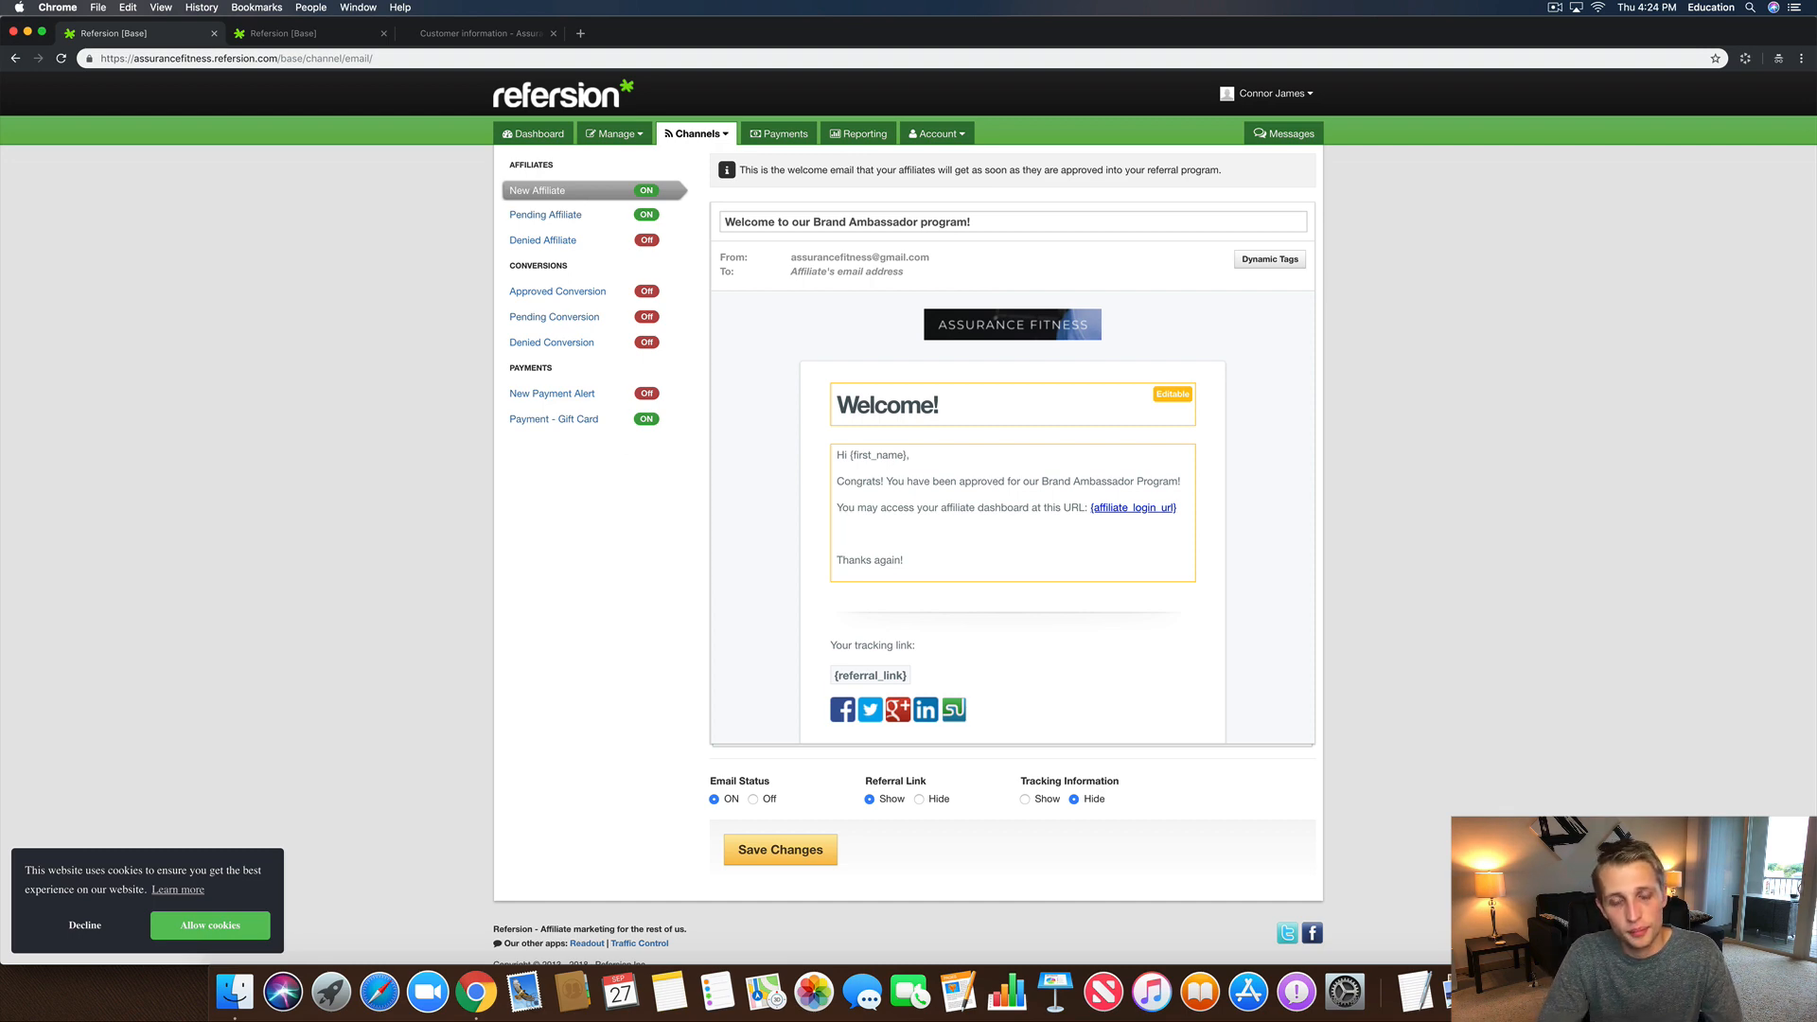
type("As a")
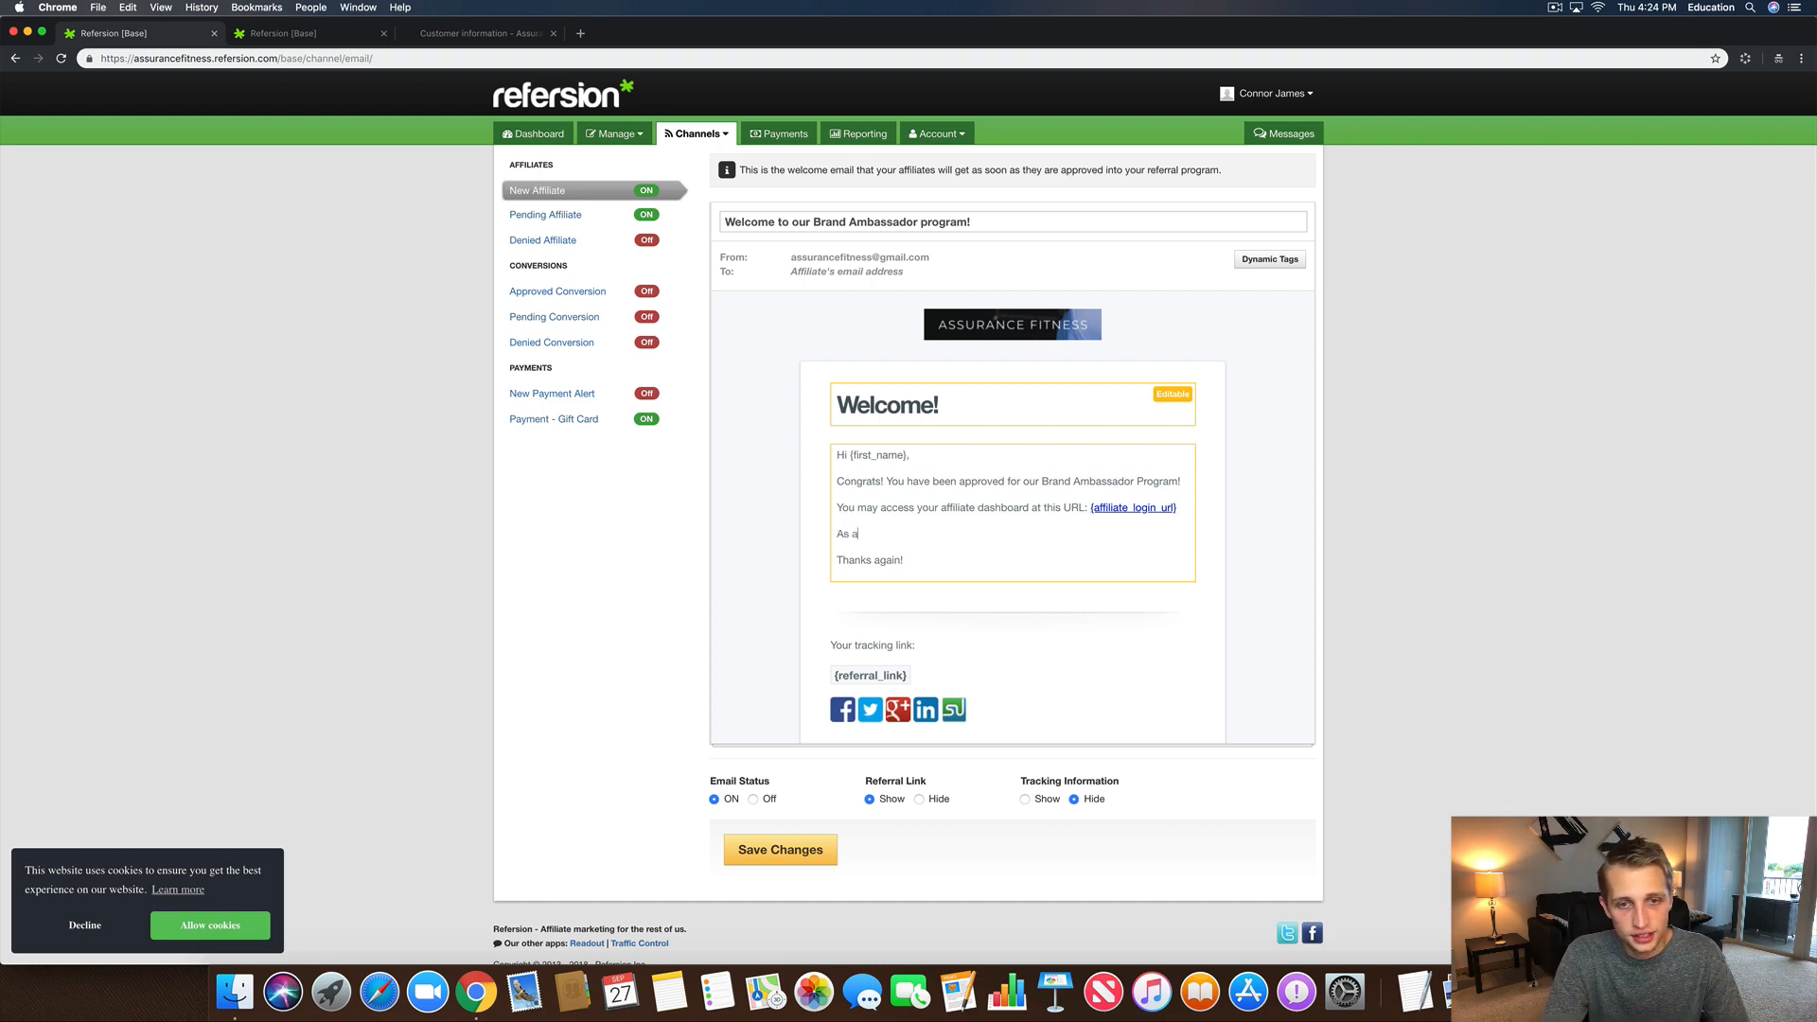
key("BackSpace")
key("BackSpace")
key("BackSpace")
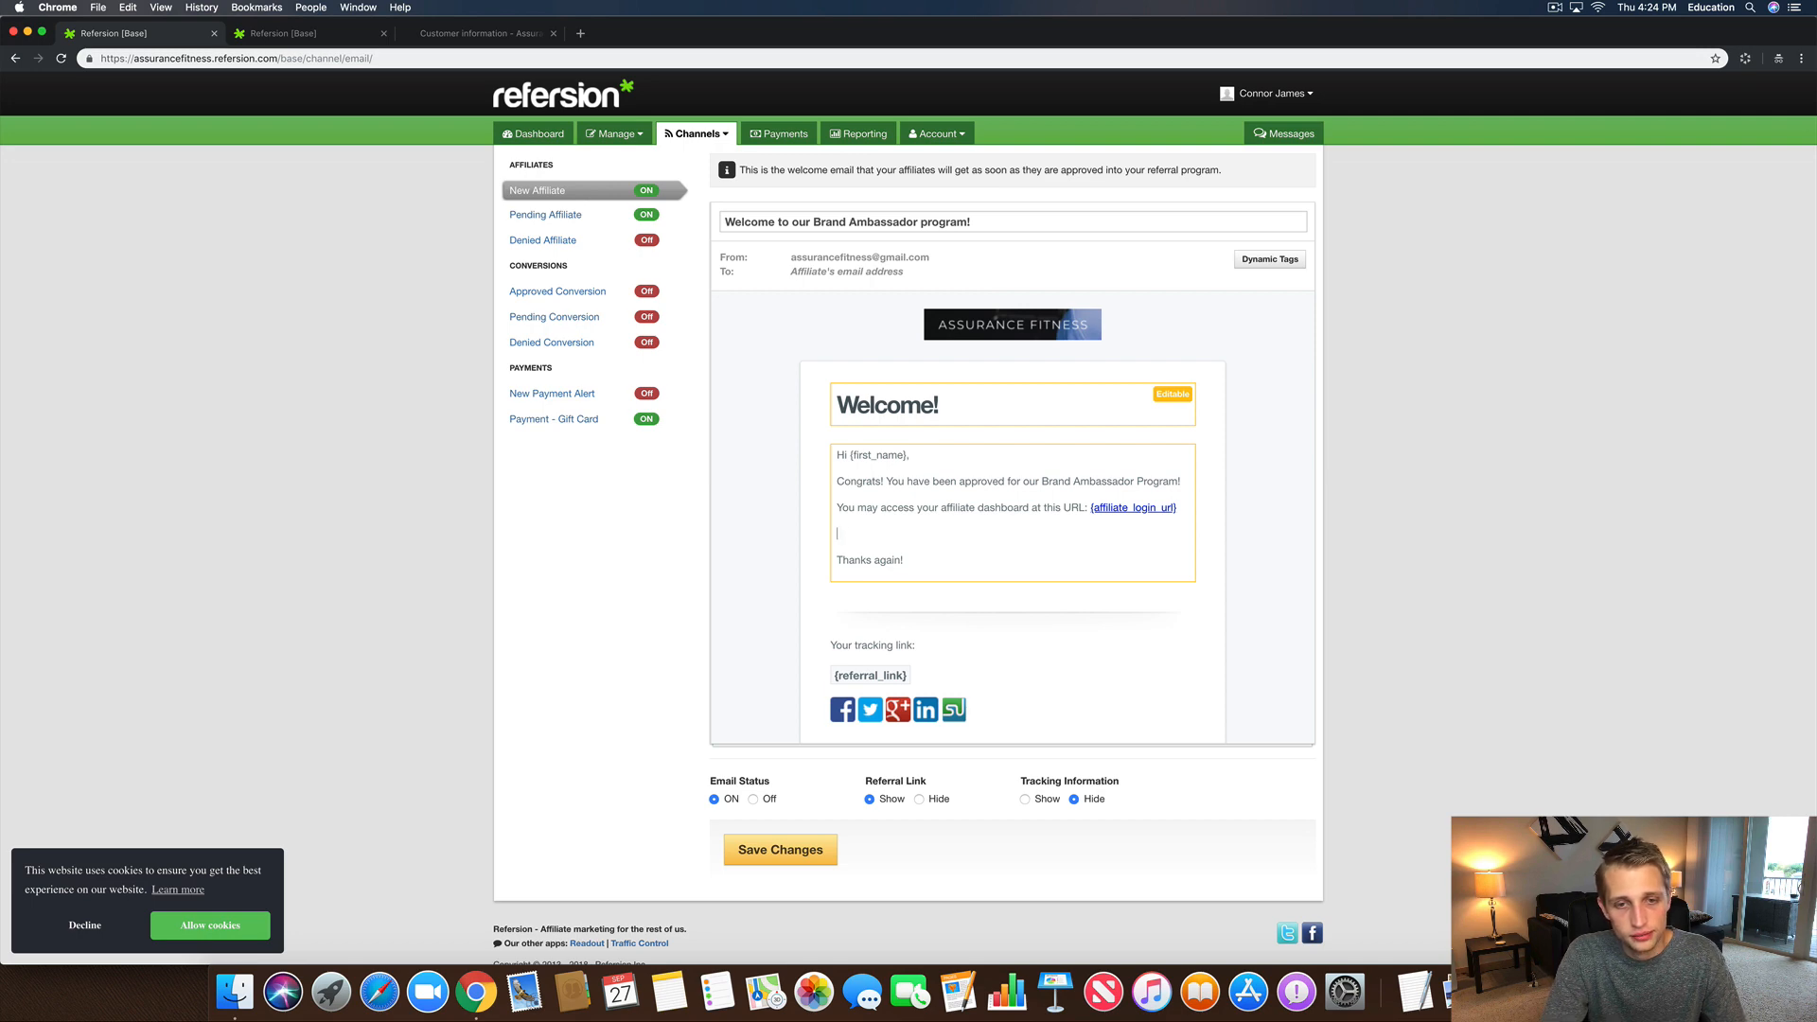
type("Sinc")
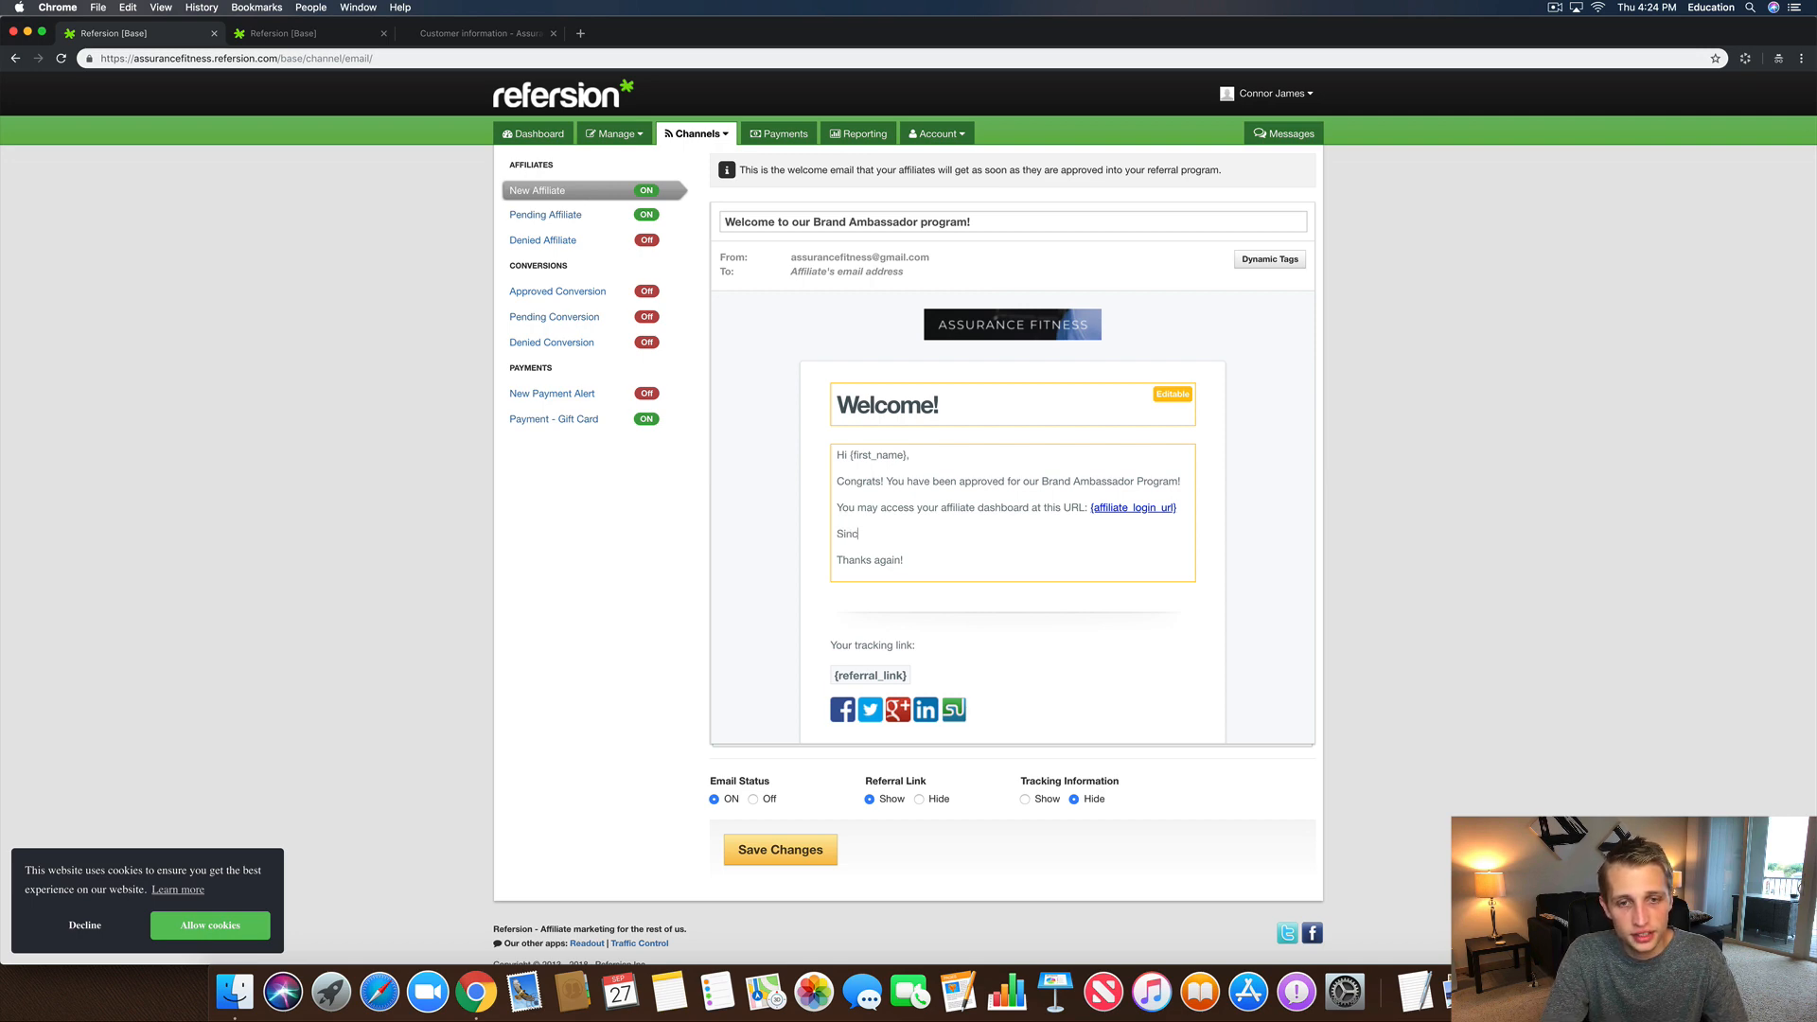
type("e you are now part of o")
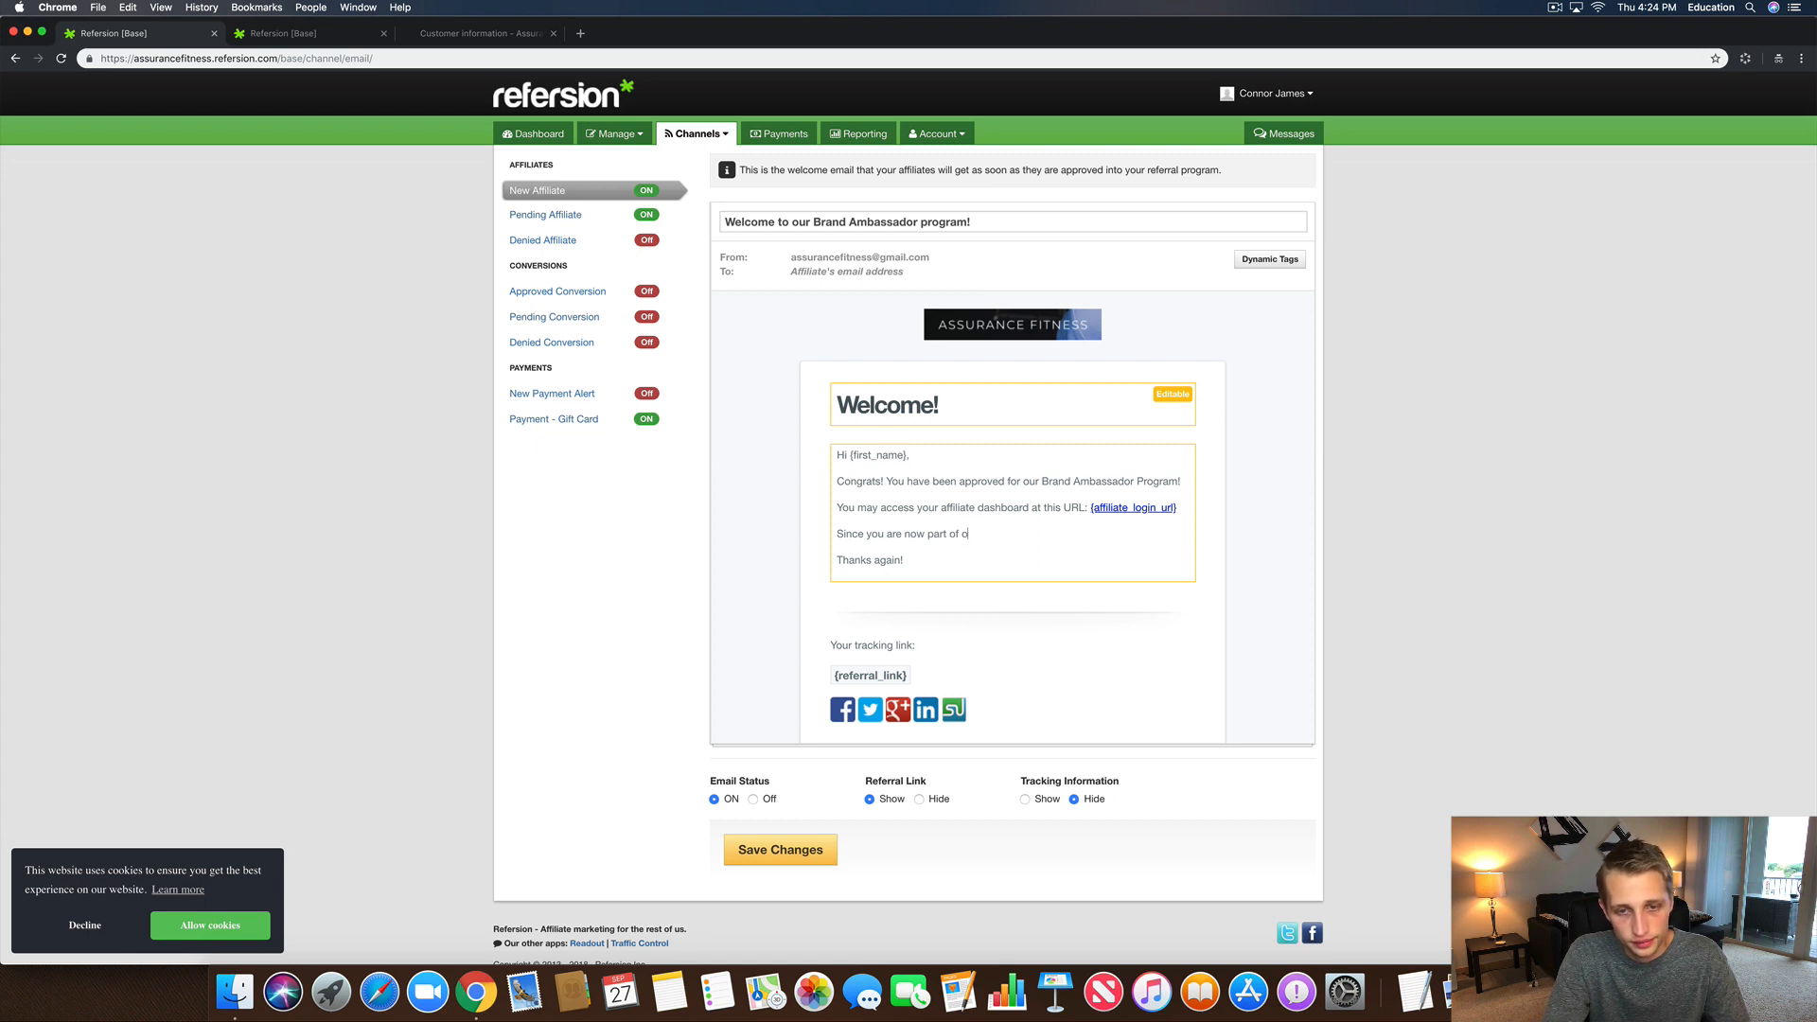
type("ir ur famil")
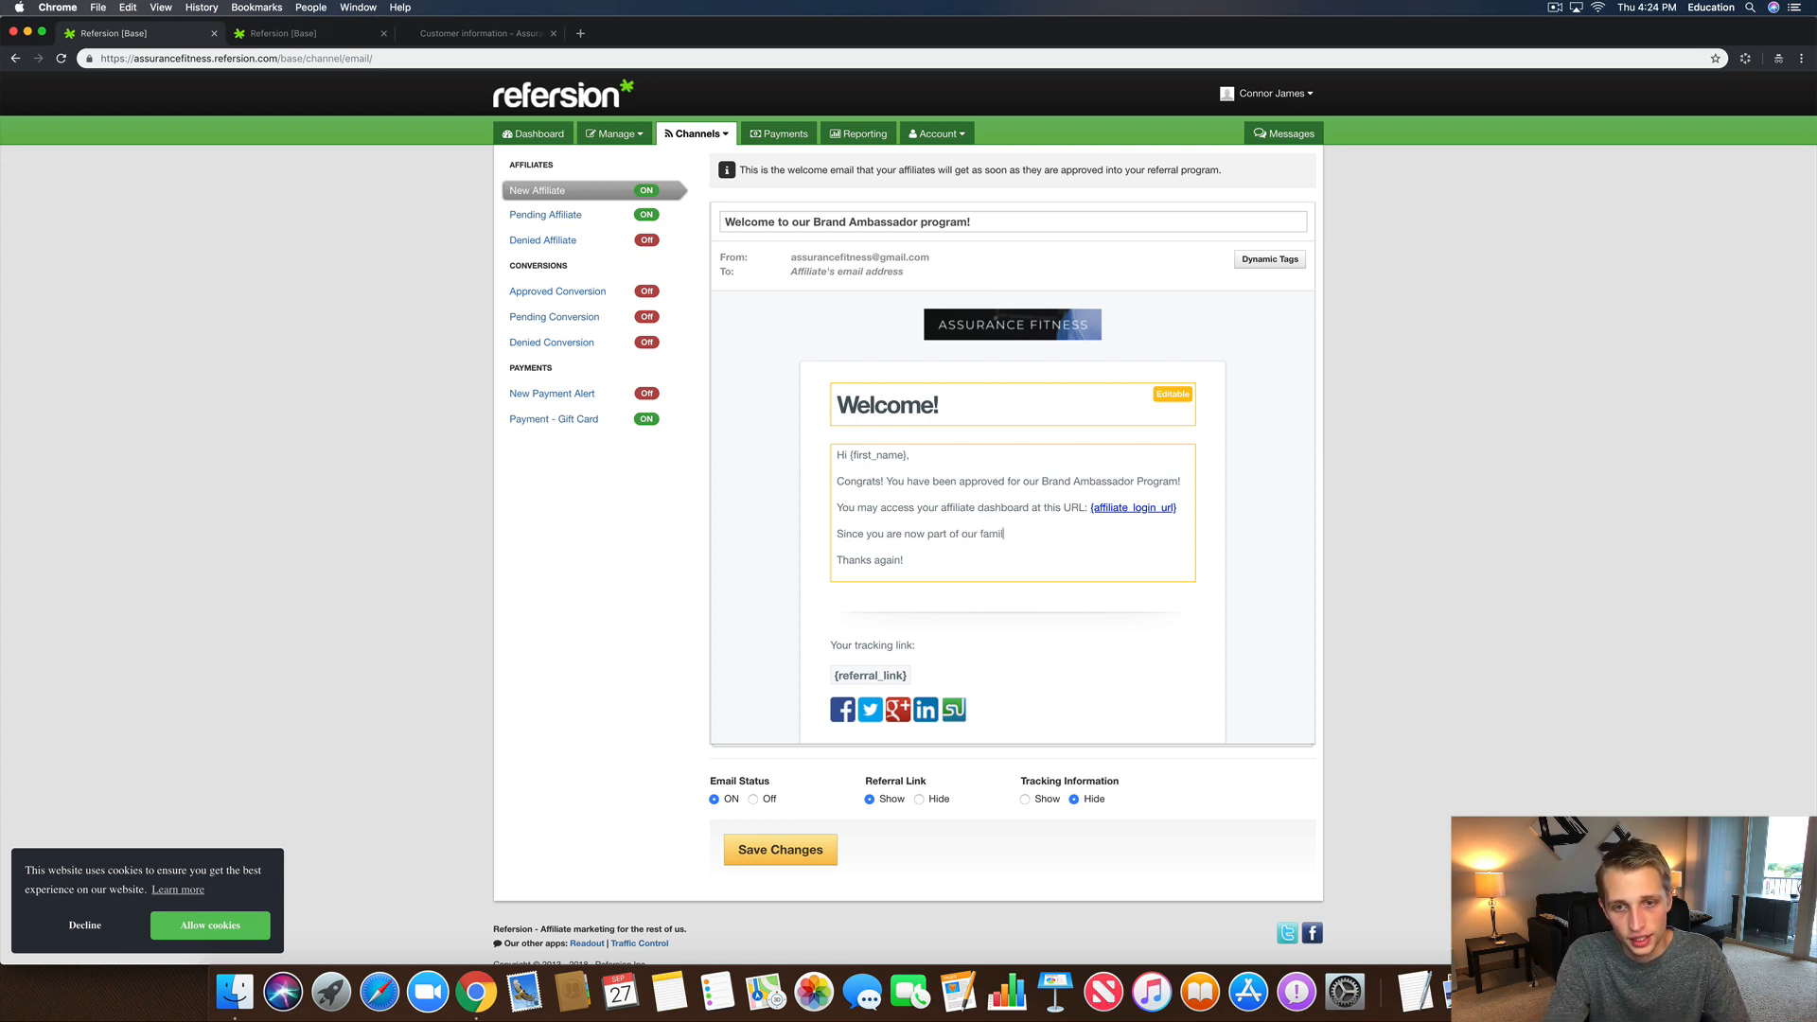
type(", we wa")
Step: Finish the sentence with 'we want to offer you a special team member discount.'
double_click(992, 530)
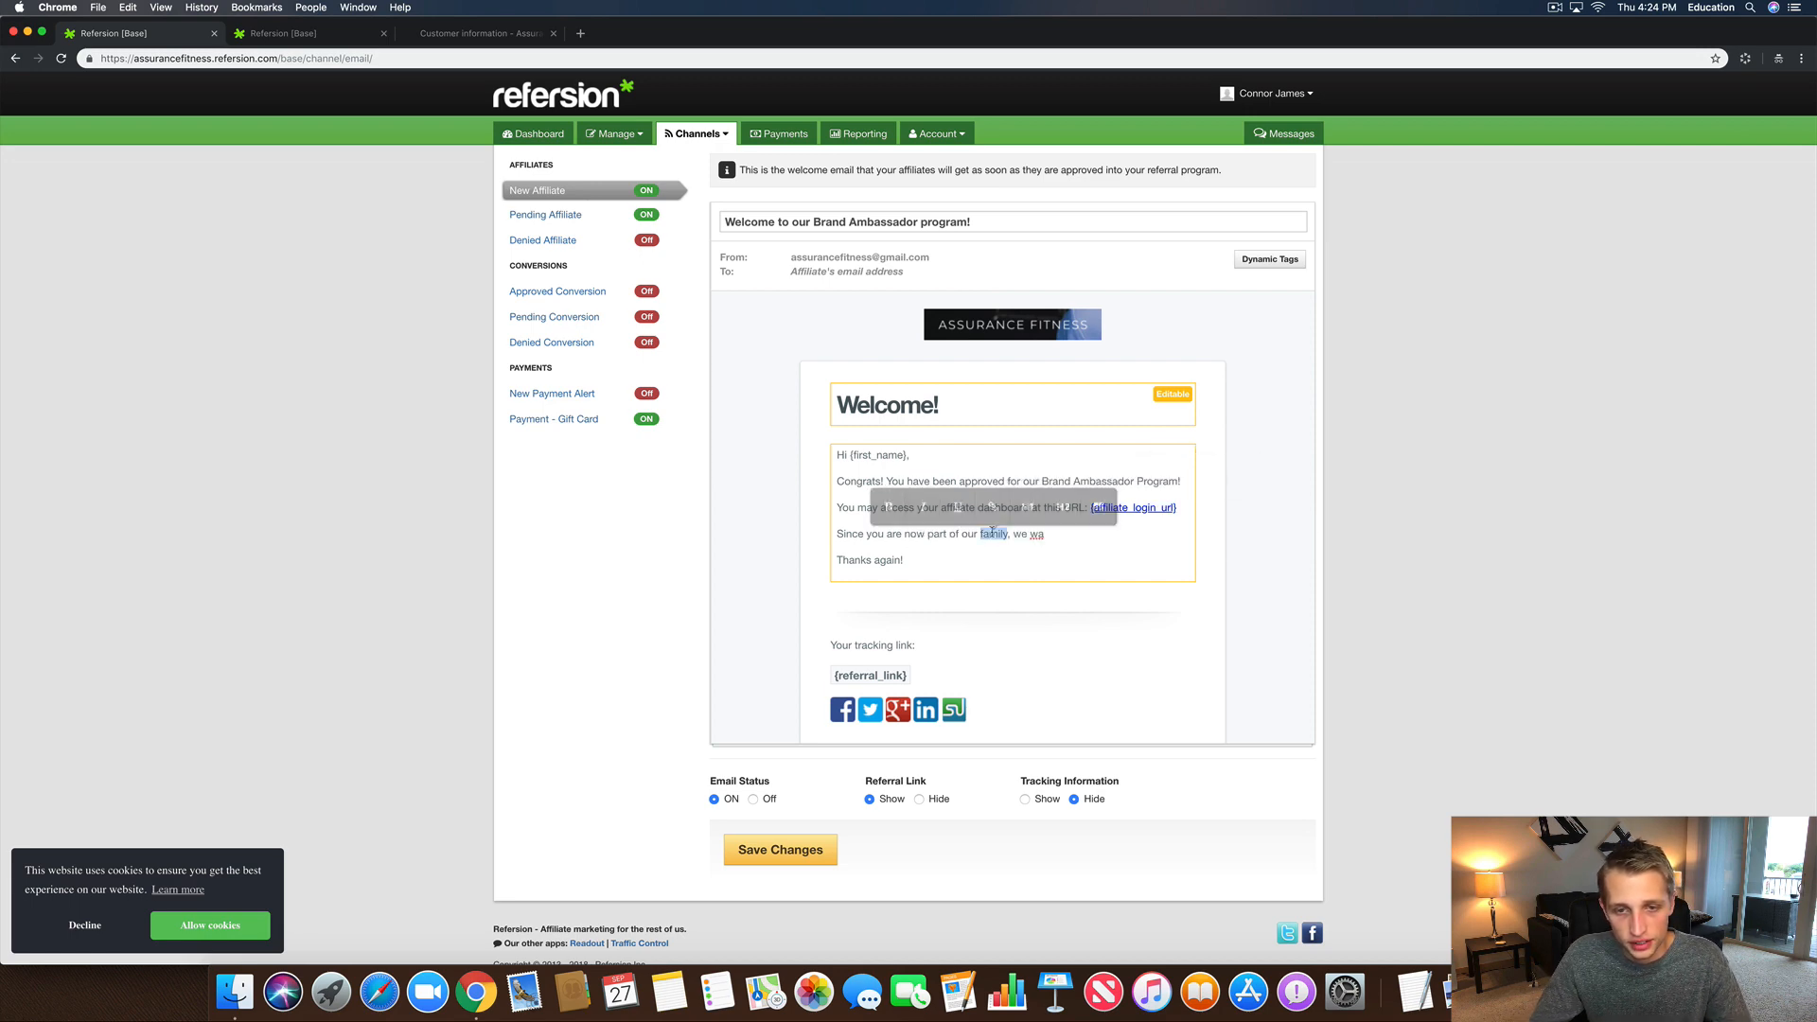
type("team")
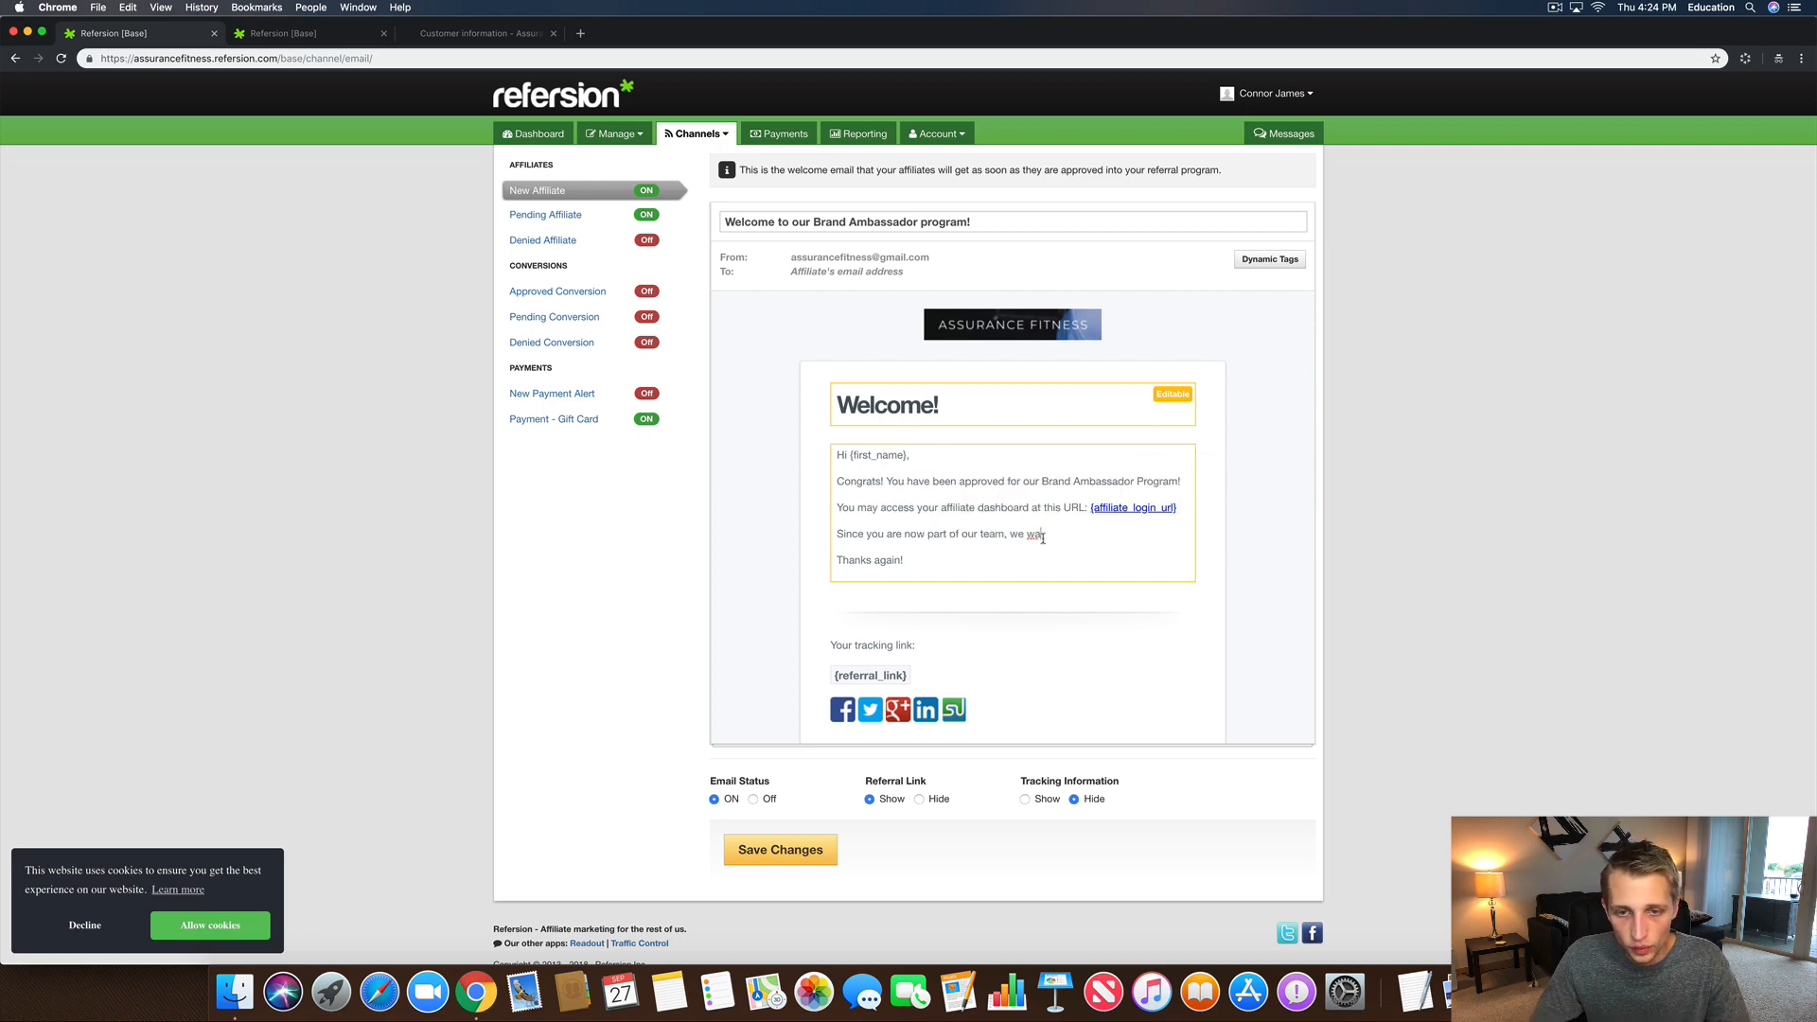
type("nt to toffer you a")
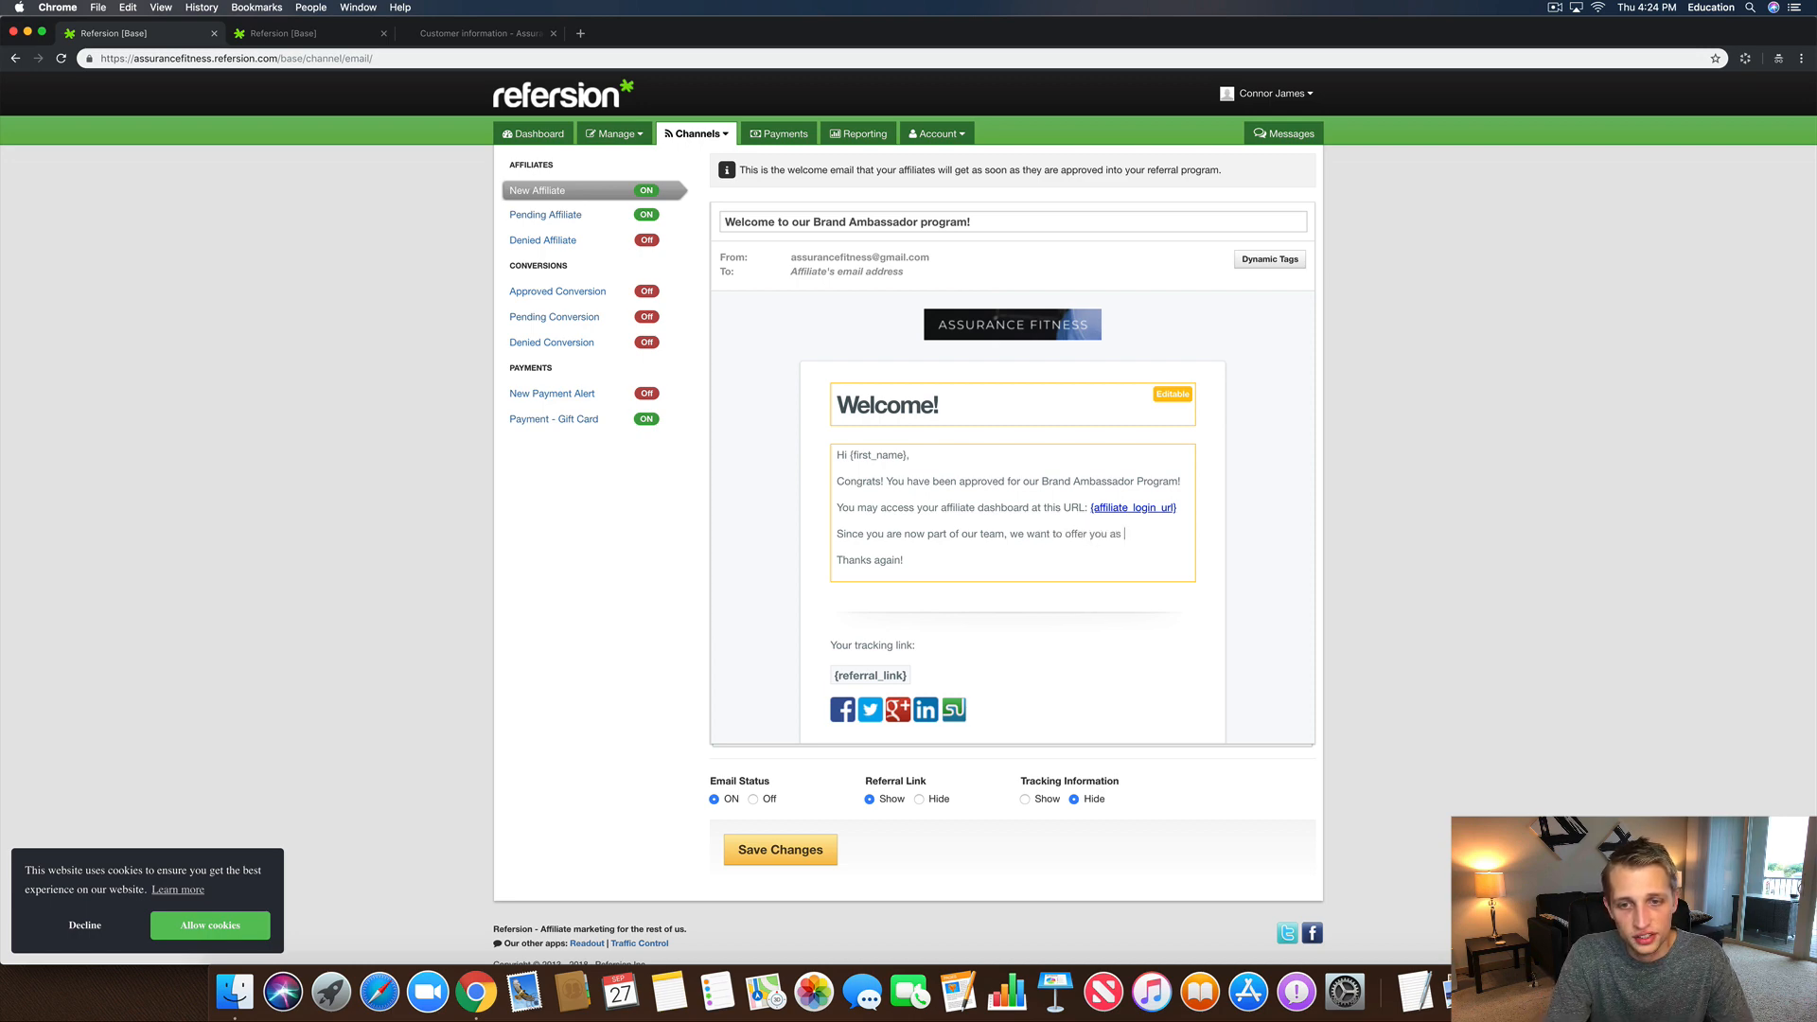
type(" spec")
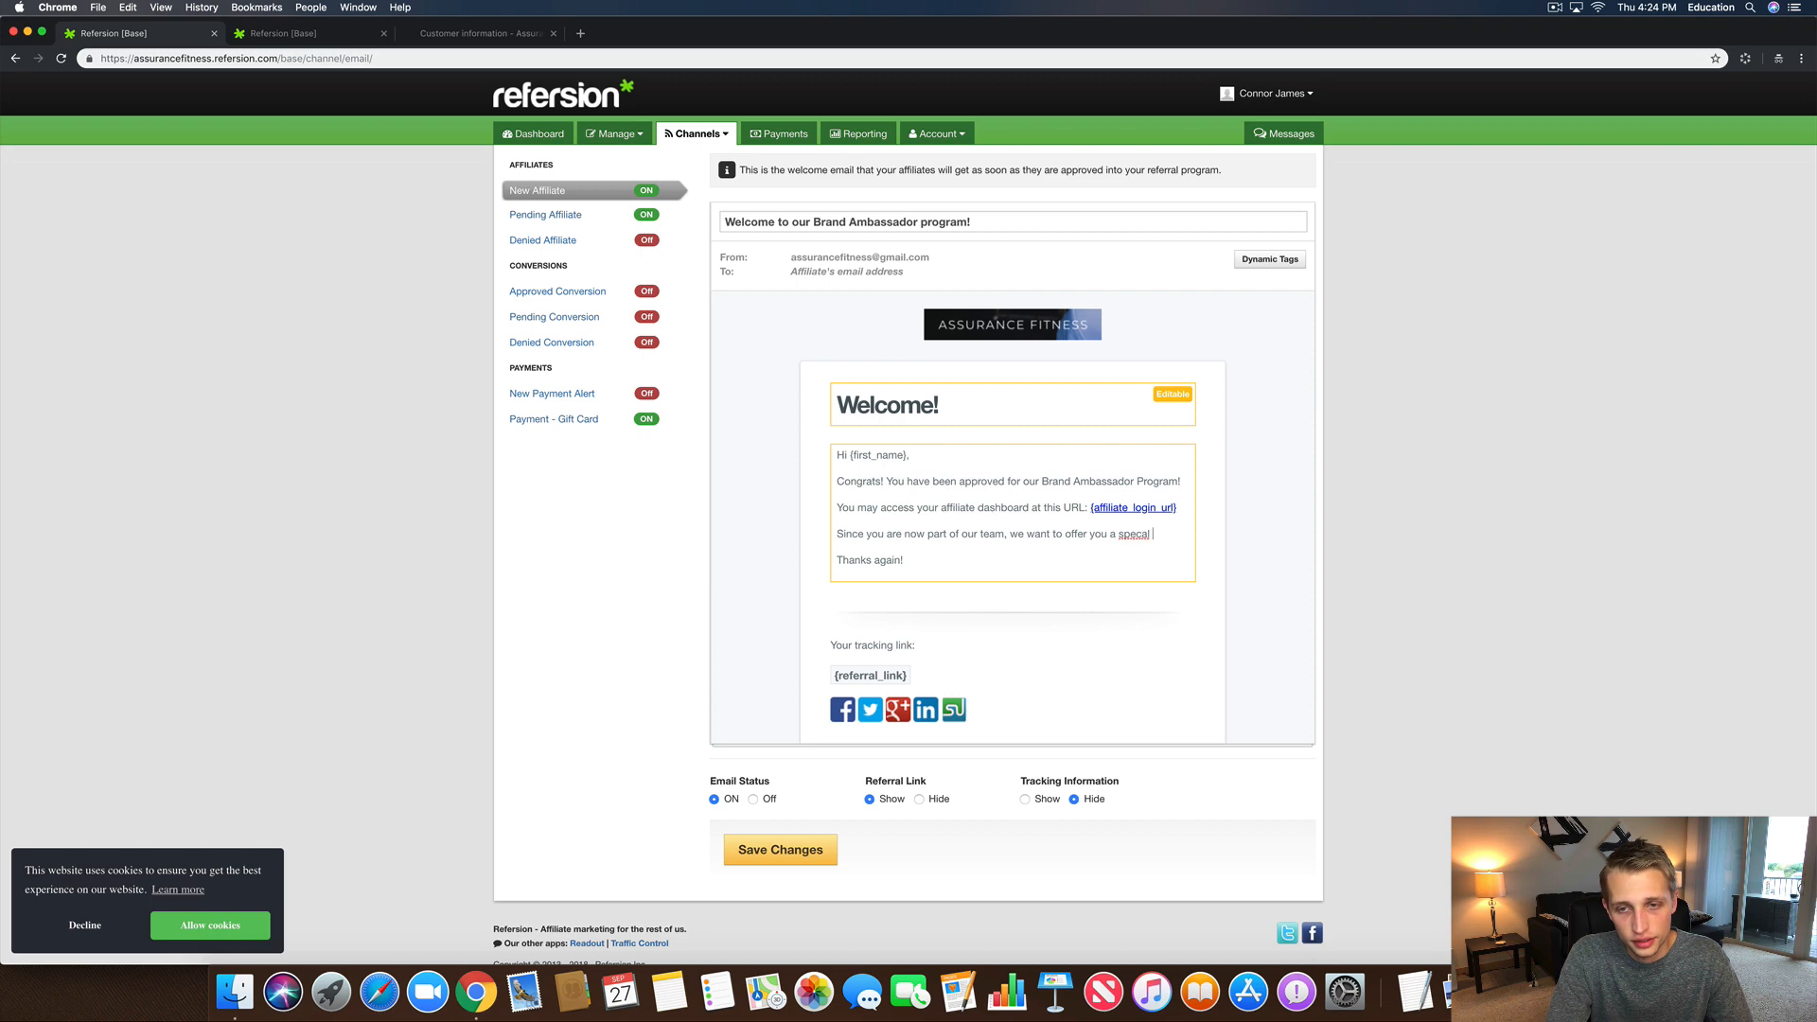
type("ial dis")
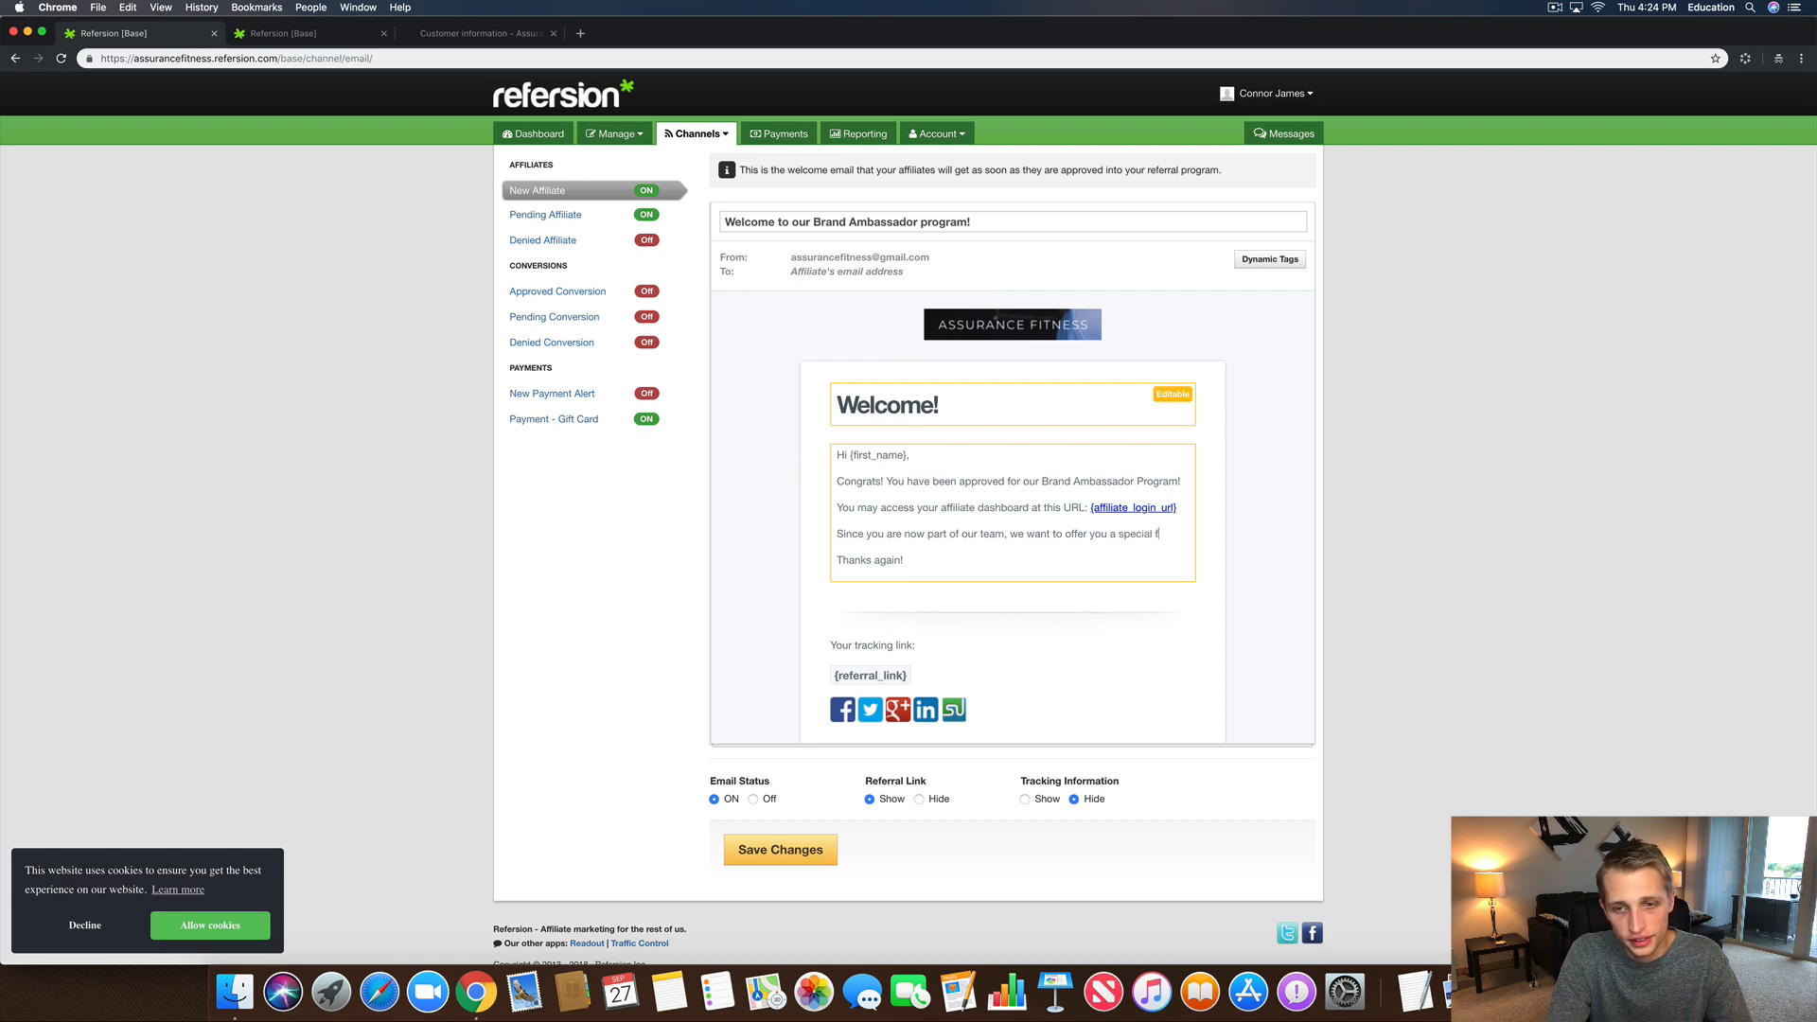
type("frie")
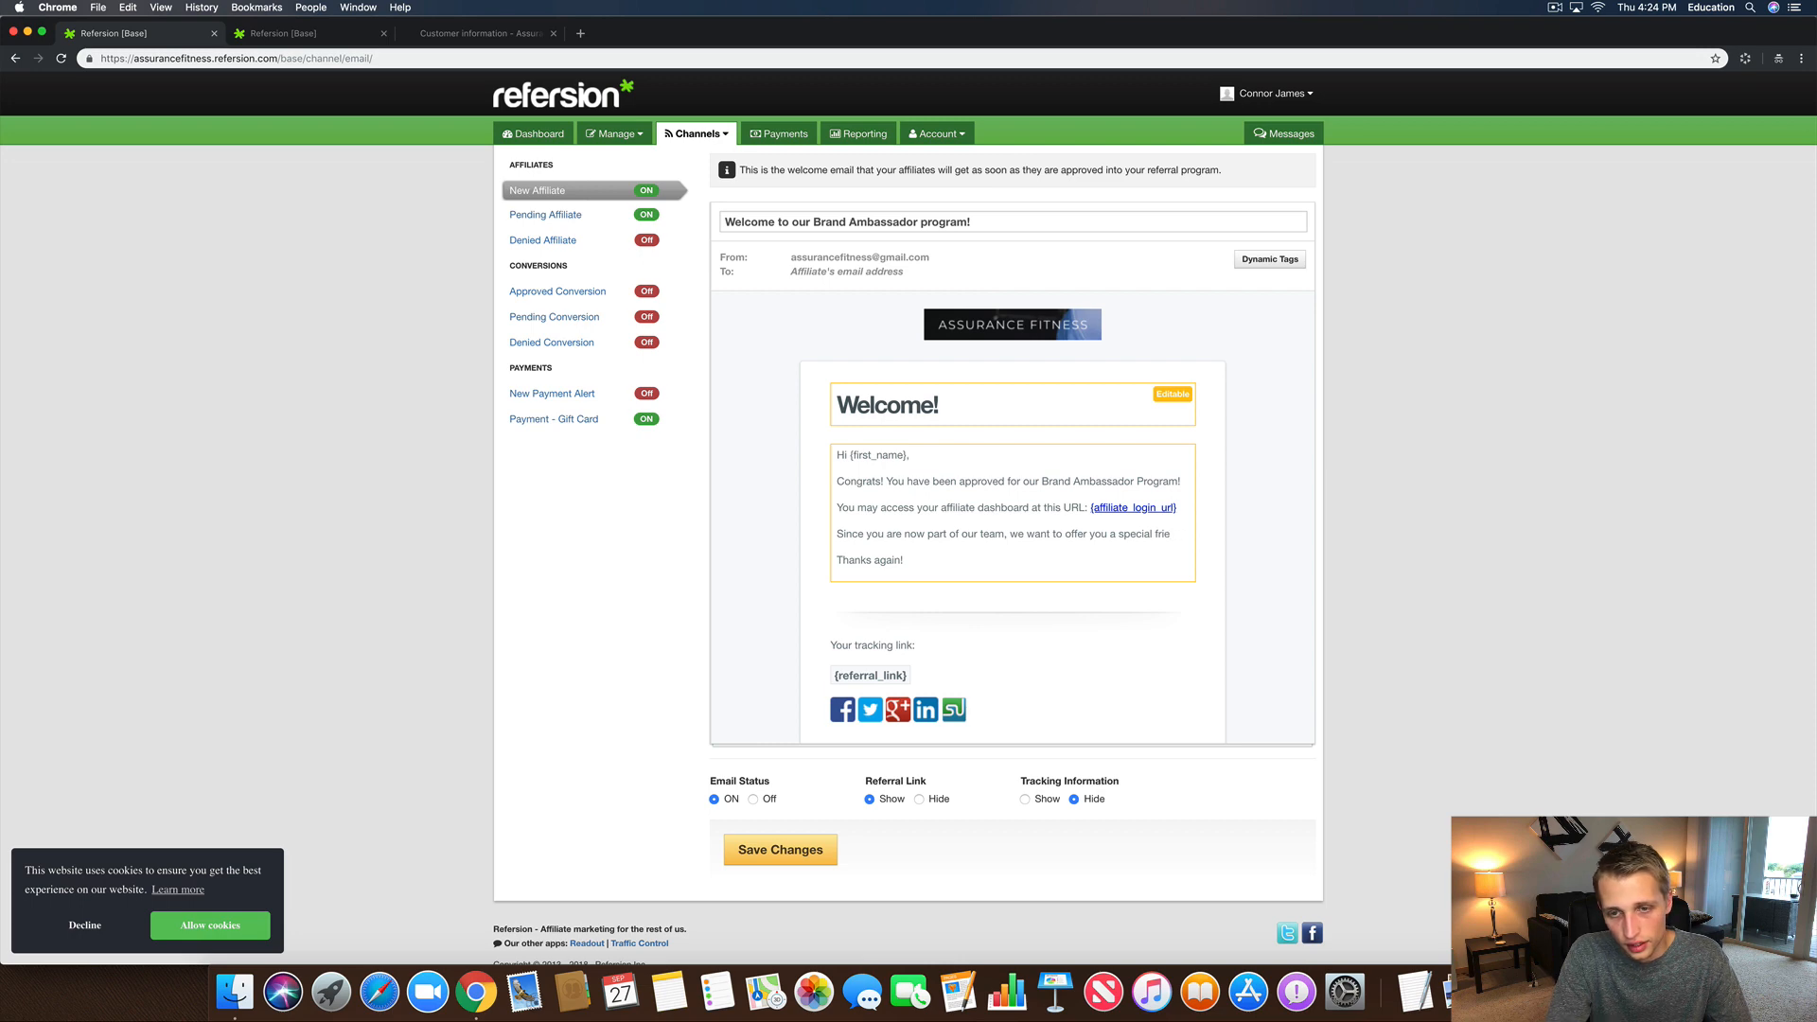
key("BackSpace")
key("BackSpace")
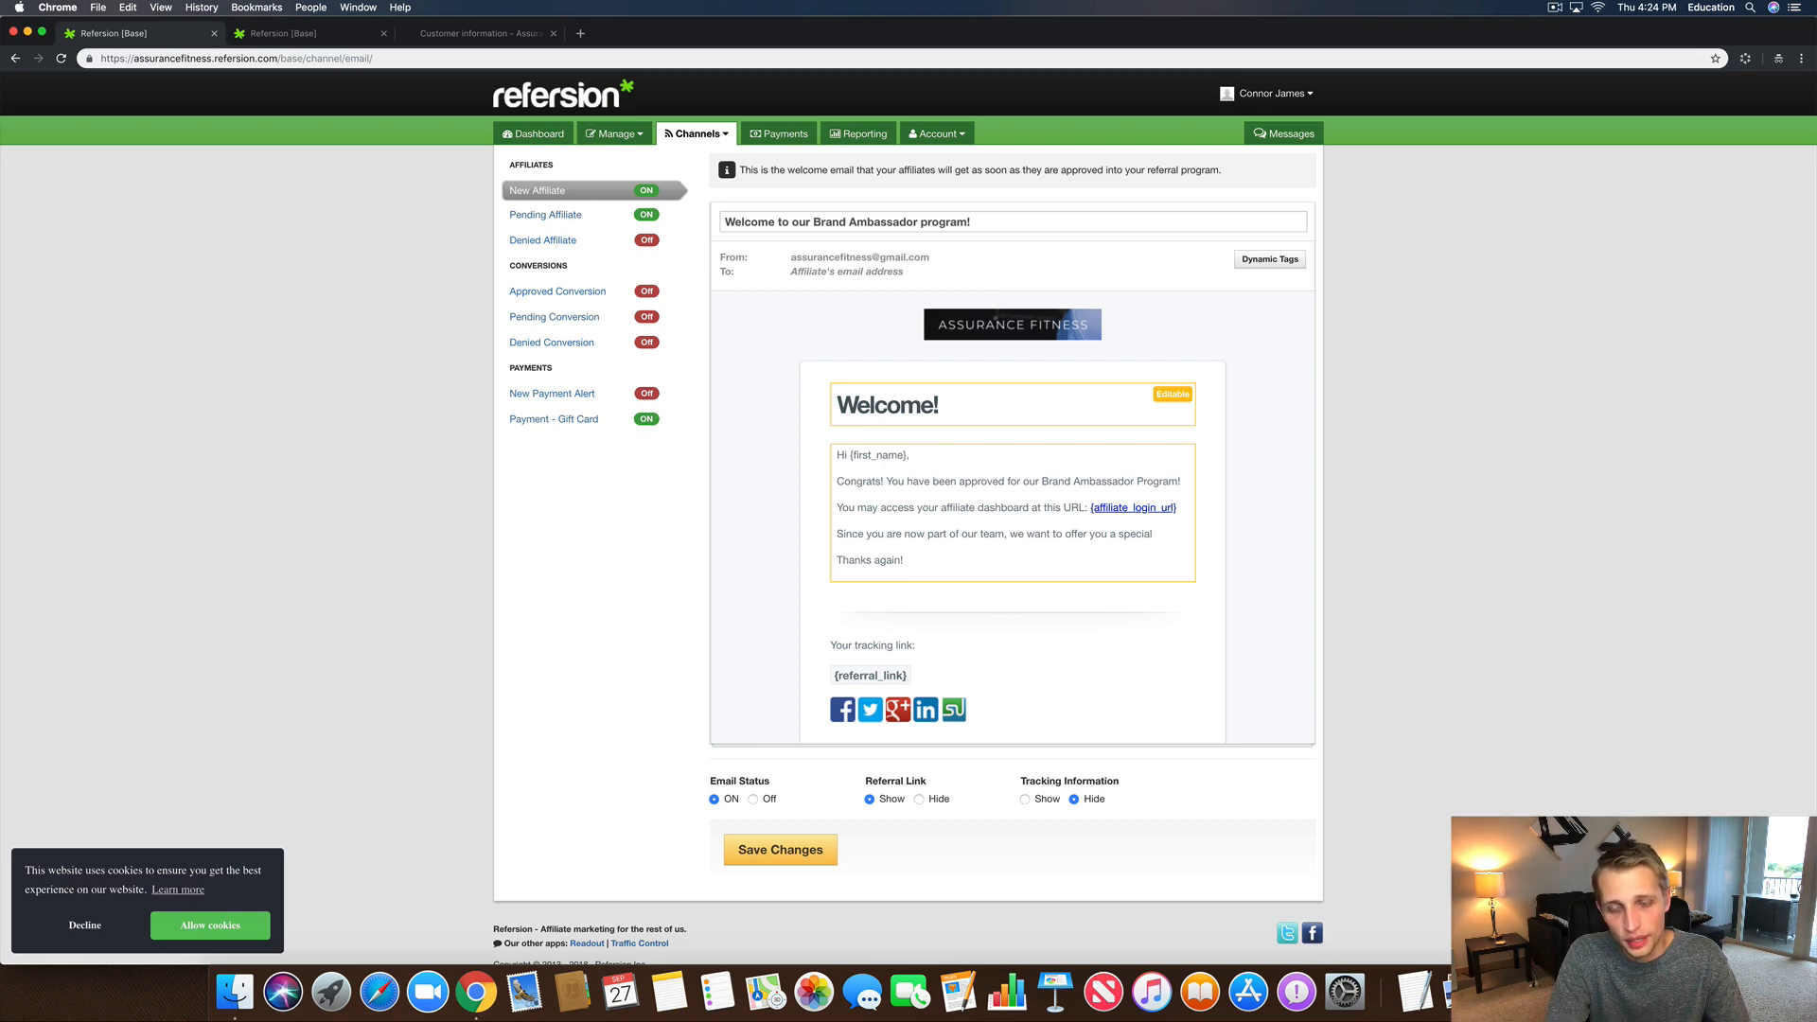
type("team")
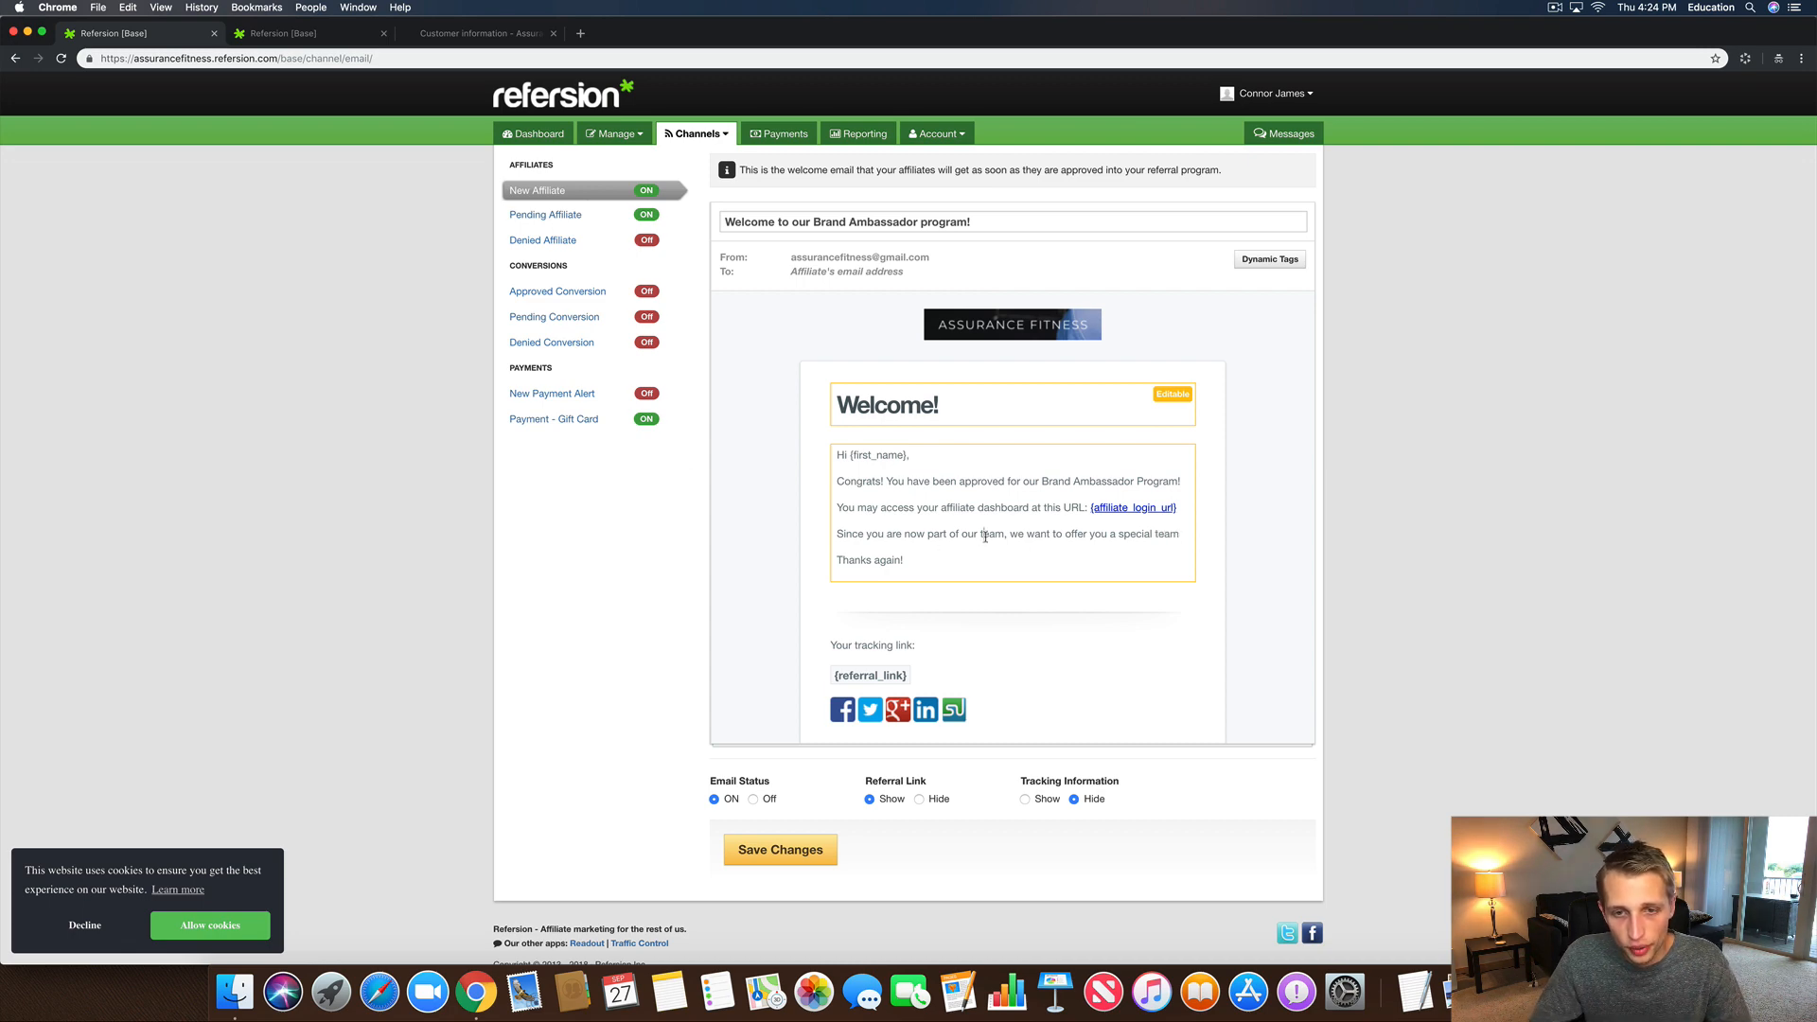
double_click(985, 536)
type("family")
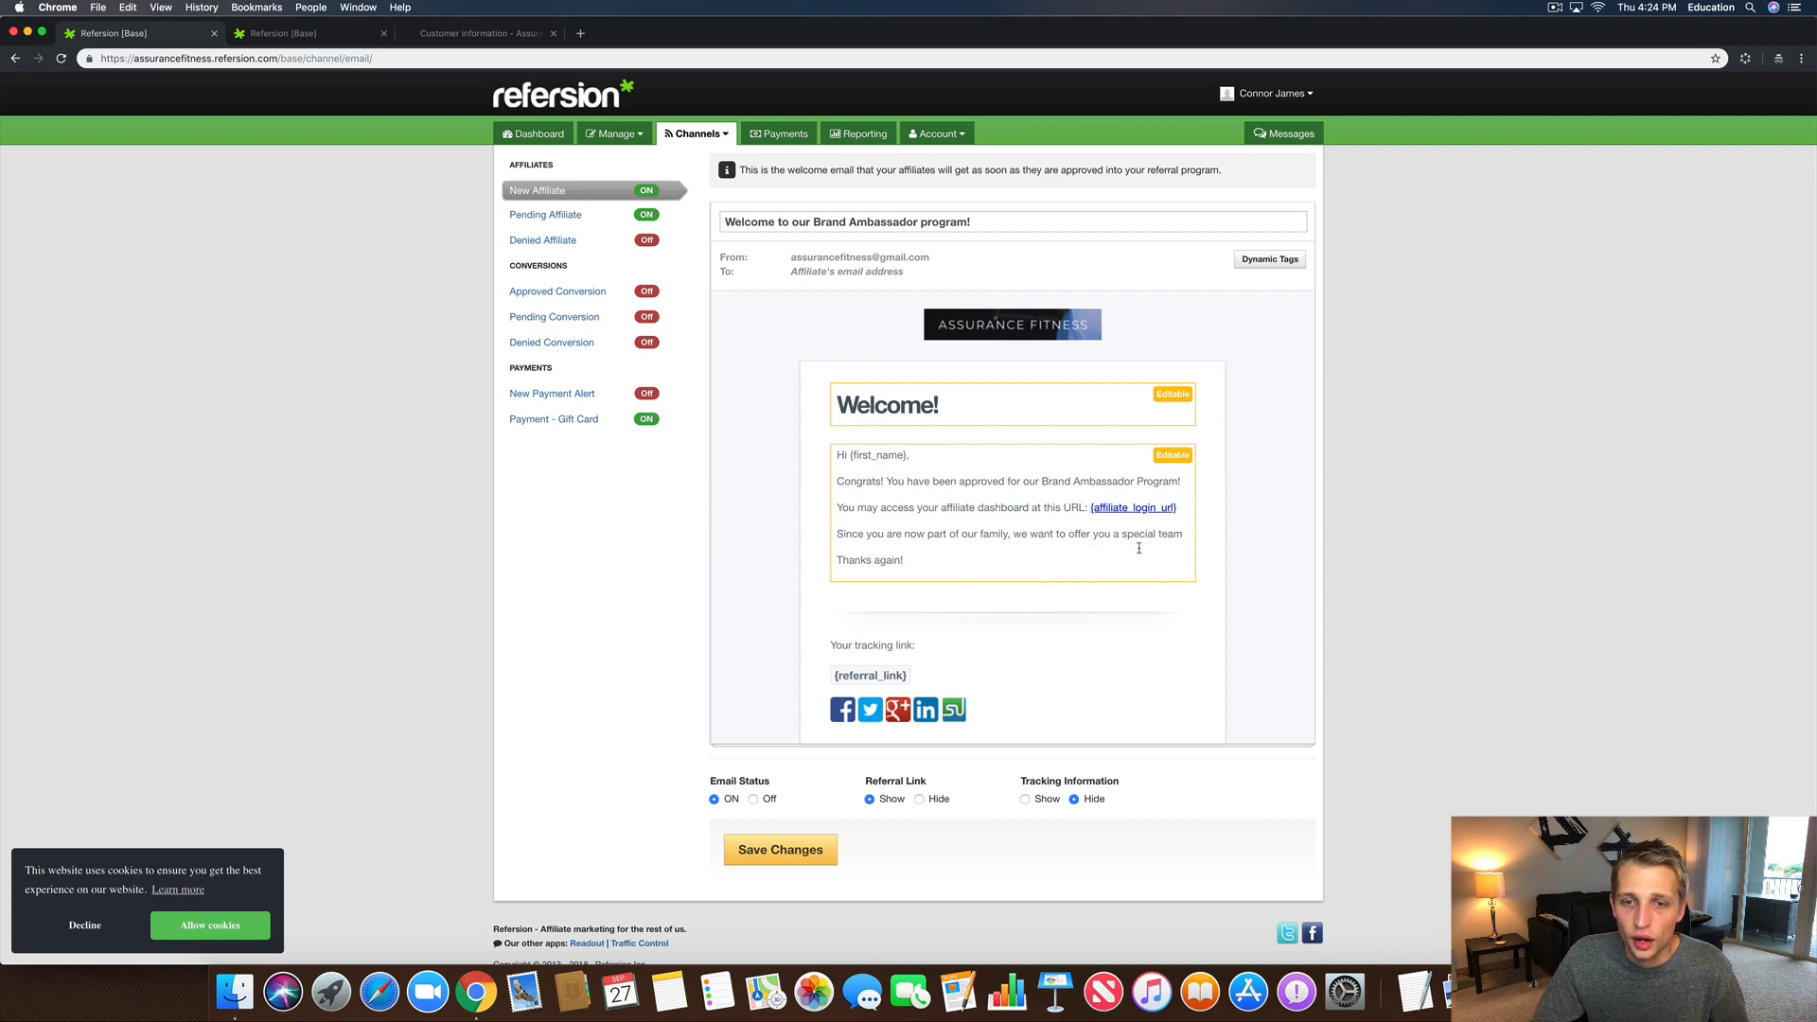
left_click(1183, 535)
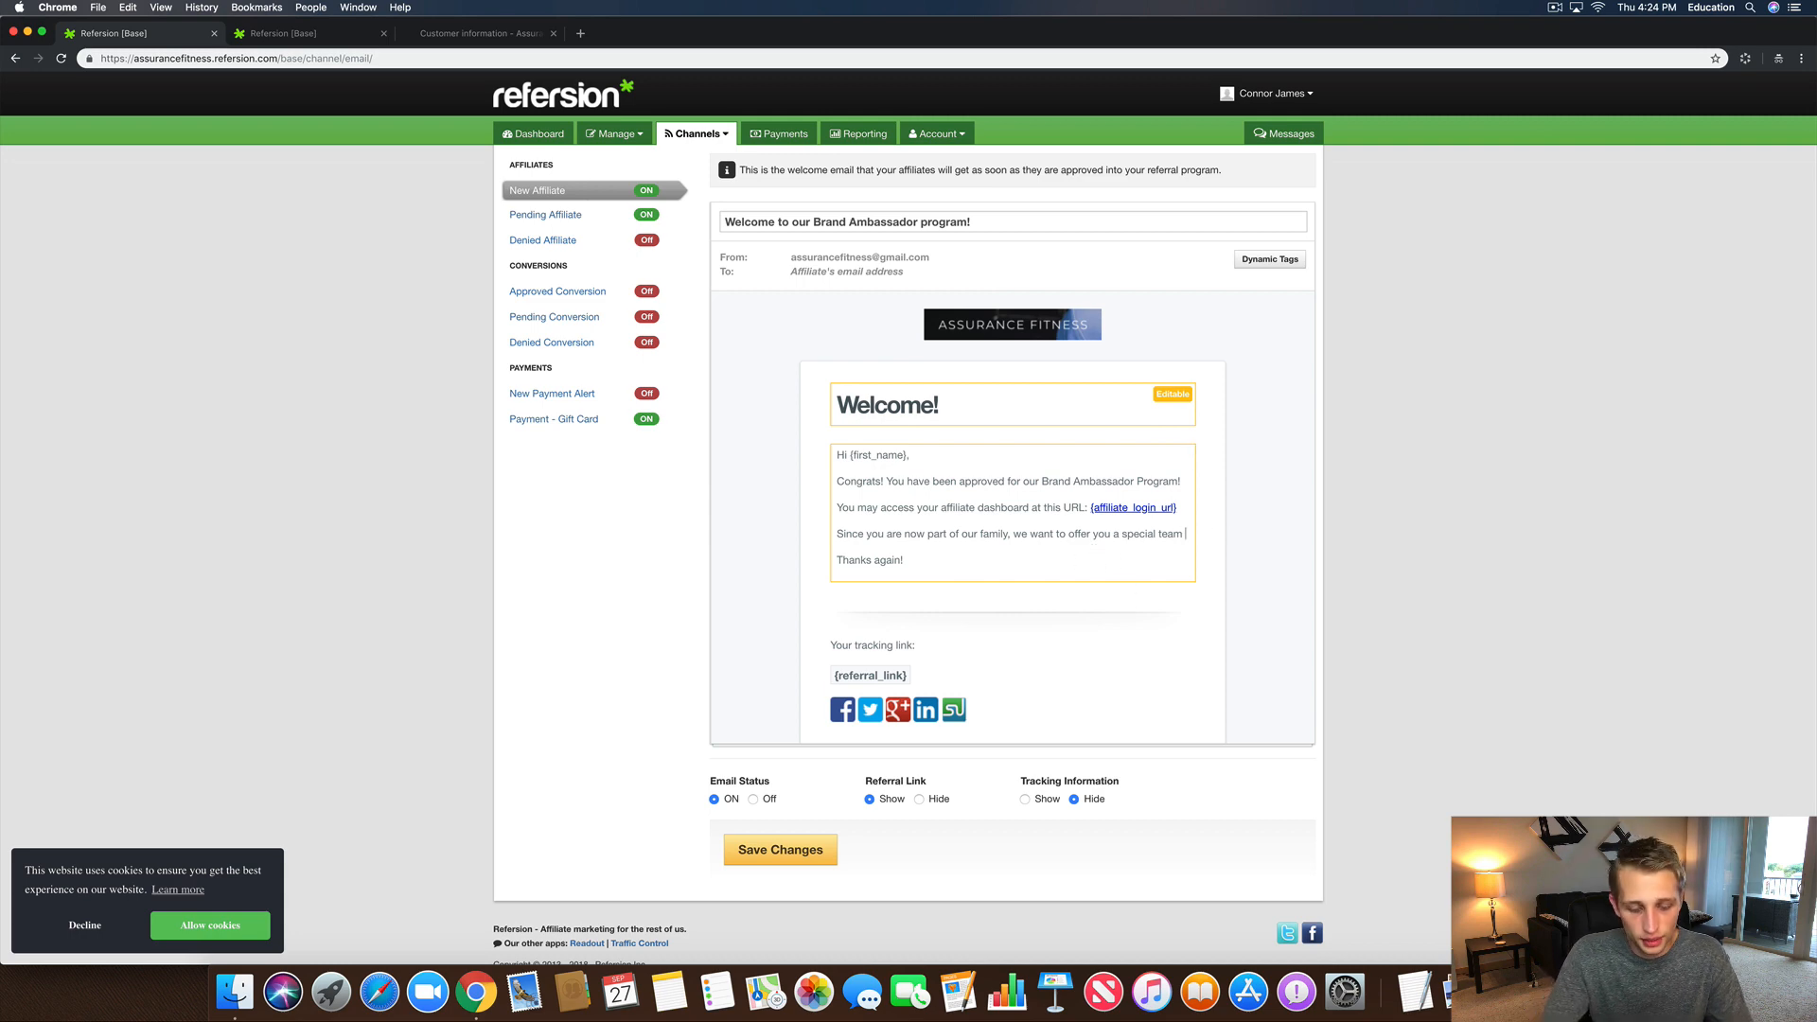
type("member discount.")
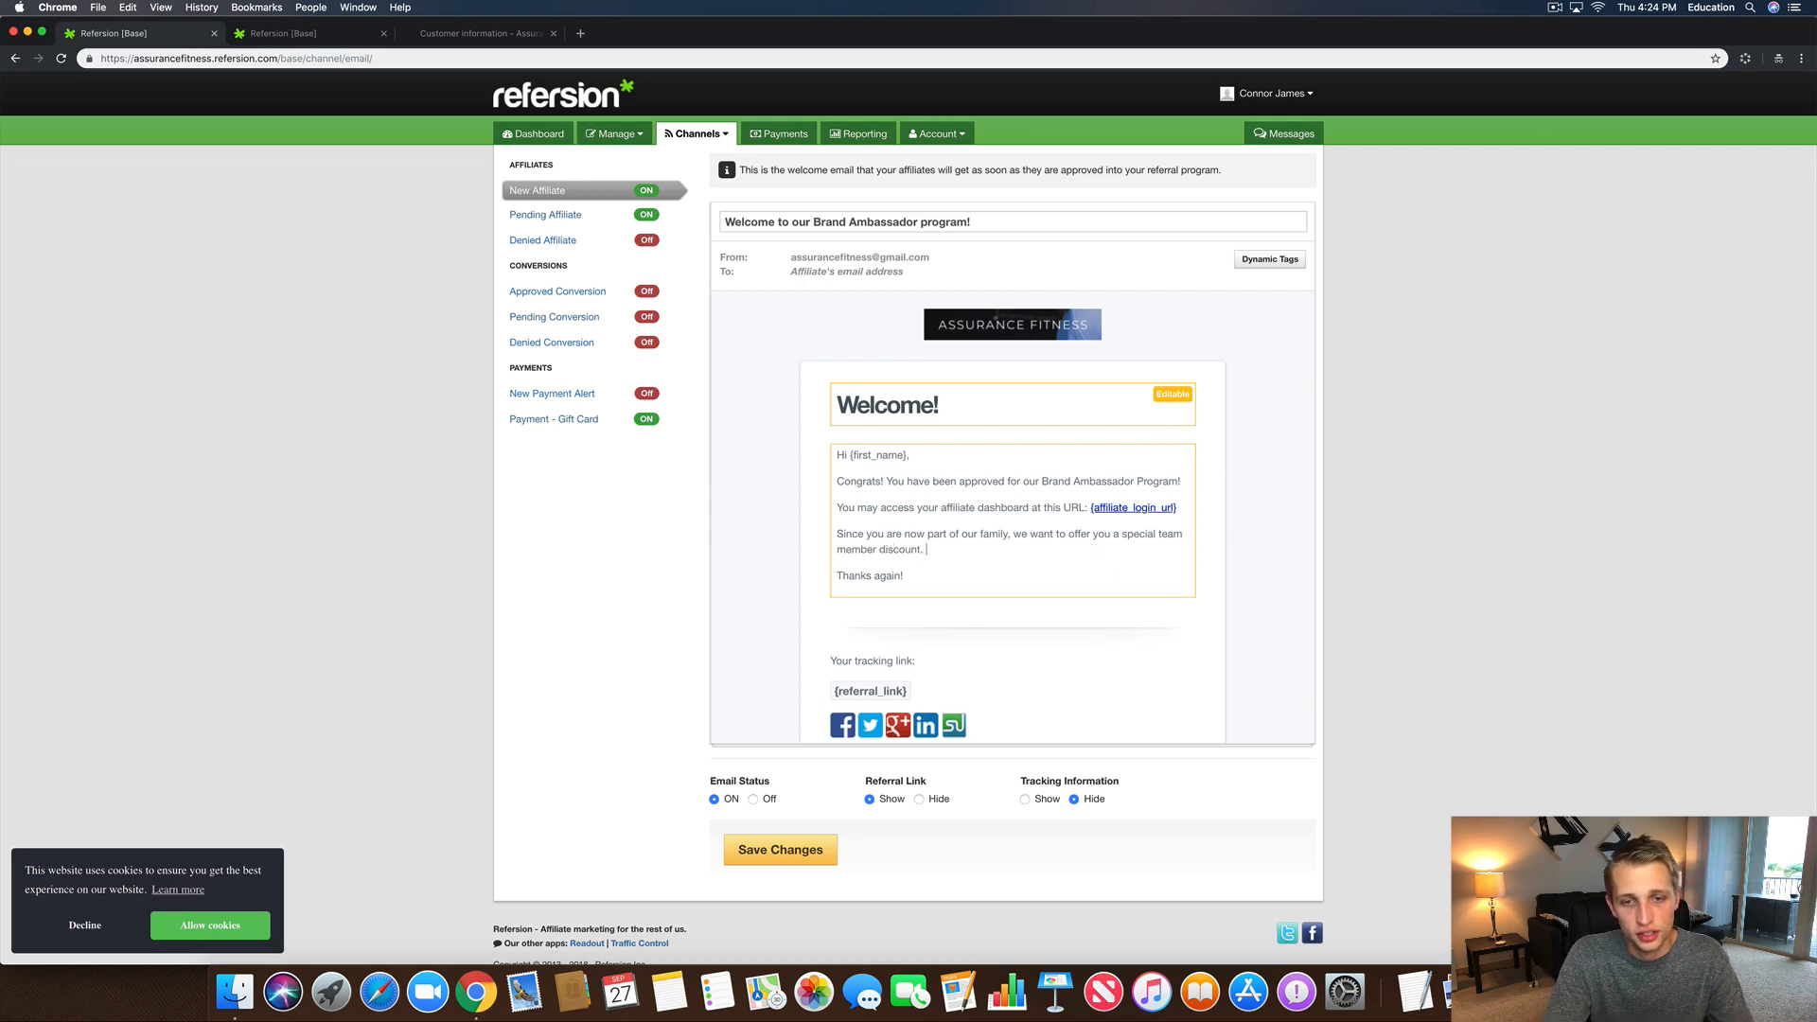
key("Return")
Step: Add a paragraph: the discount is personal; friends and family get 20% off with their signup code
type("Th")
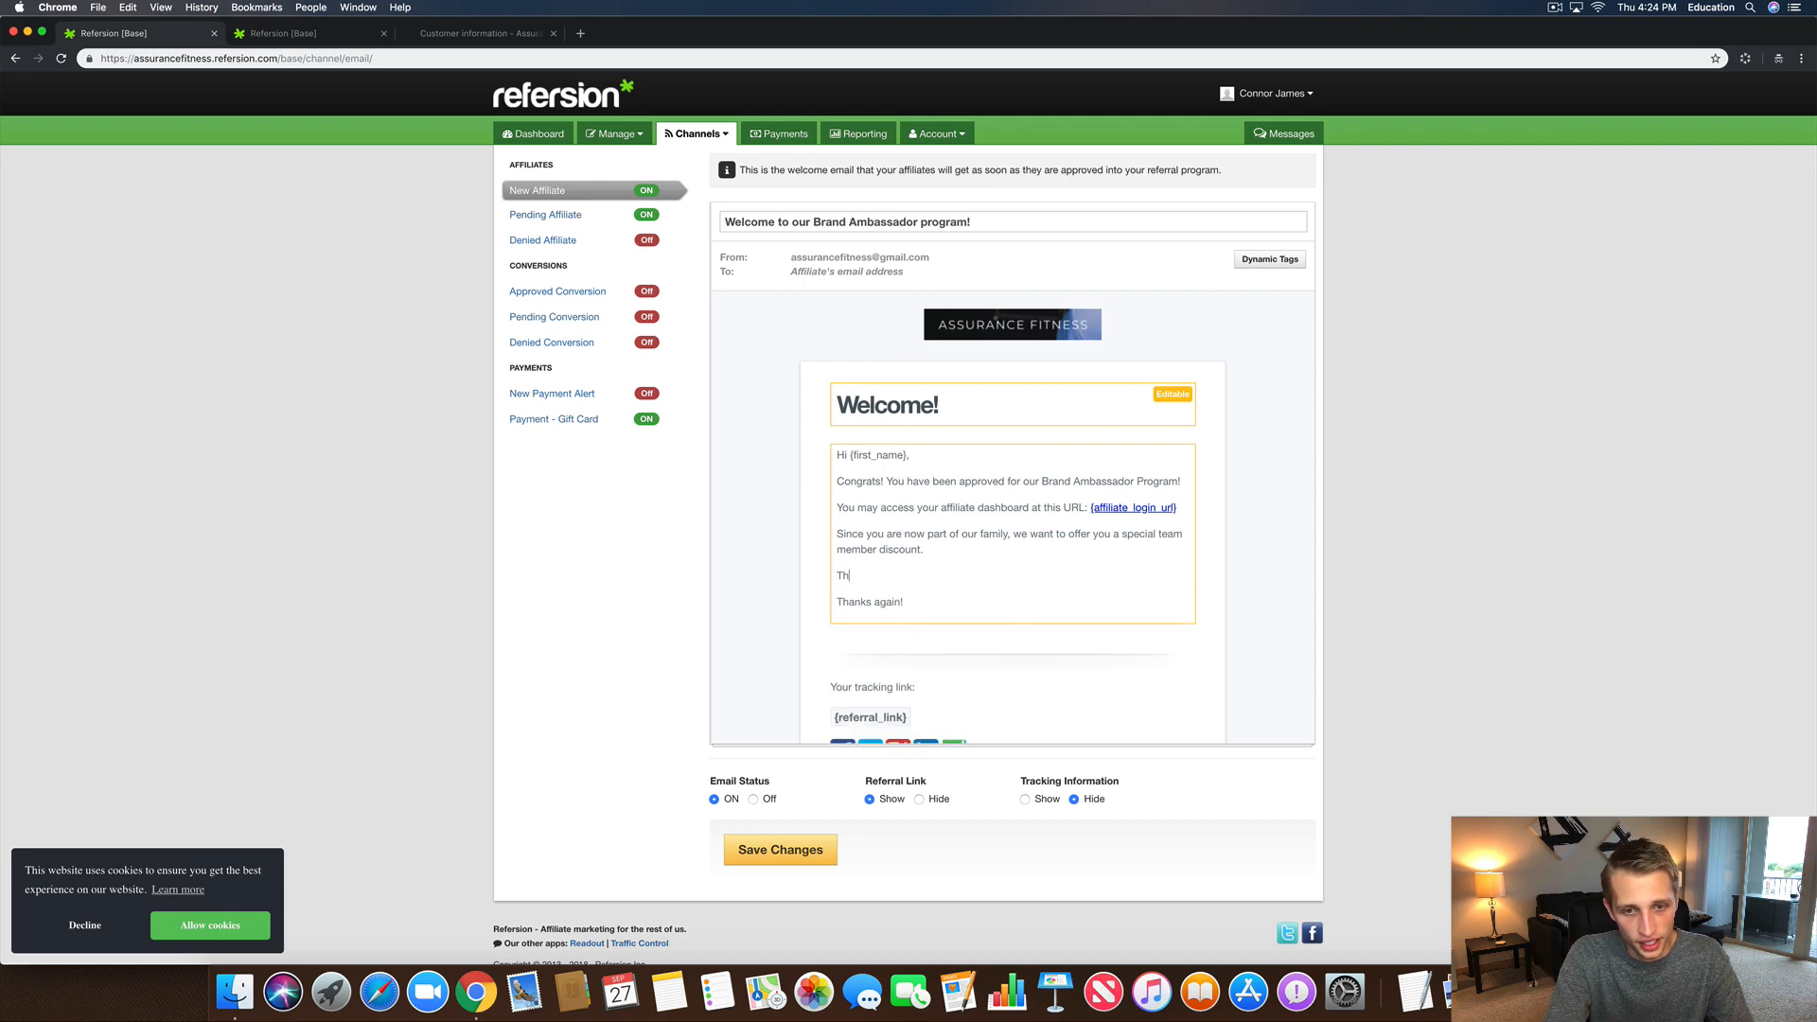
type("is discount is only f")
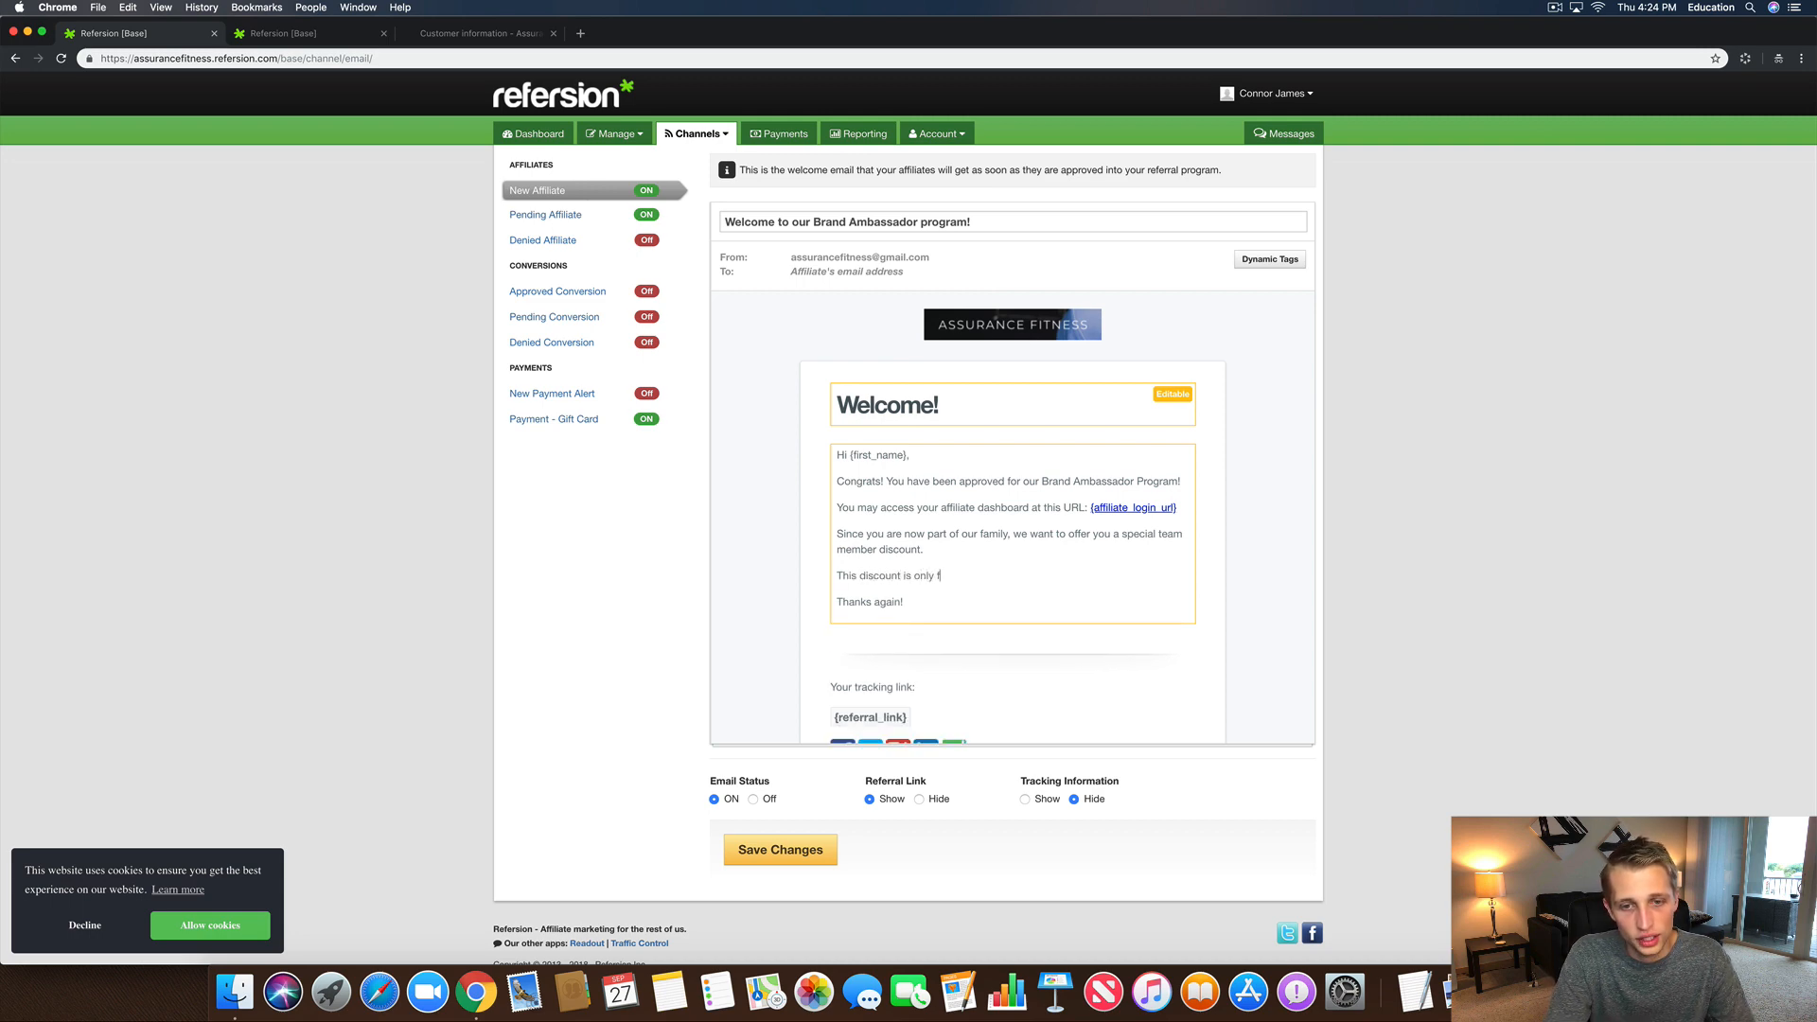
type("or you, so pl")
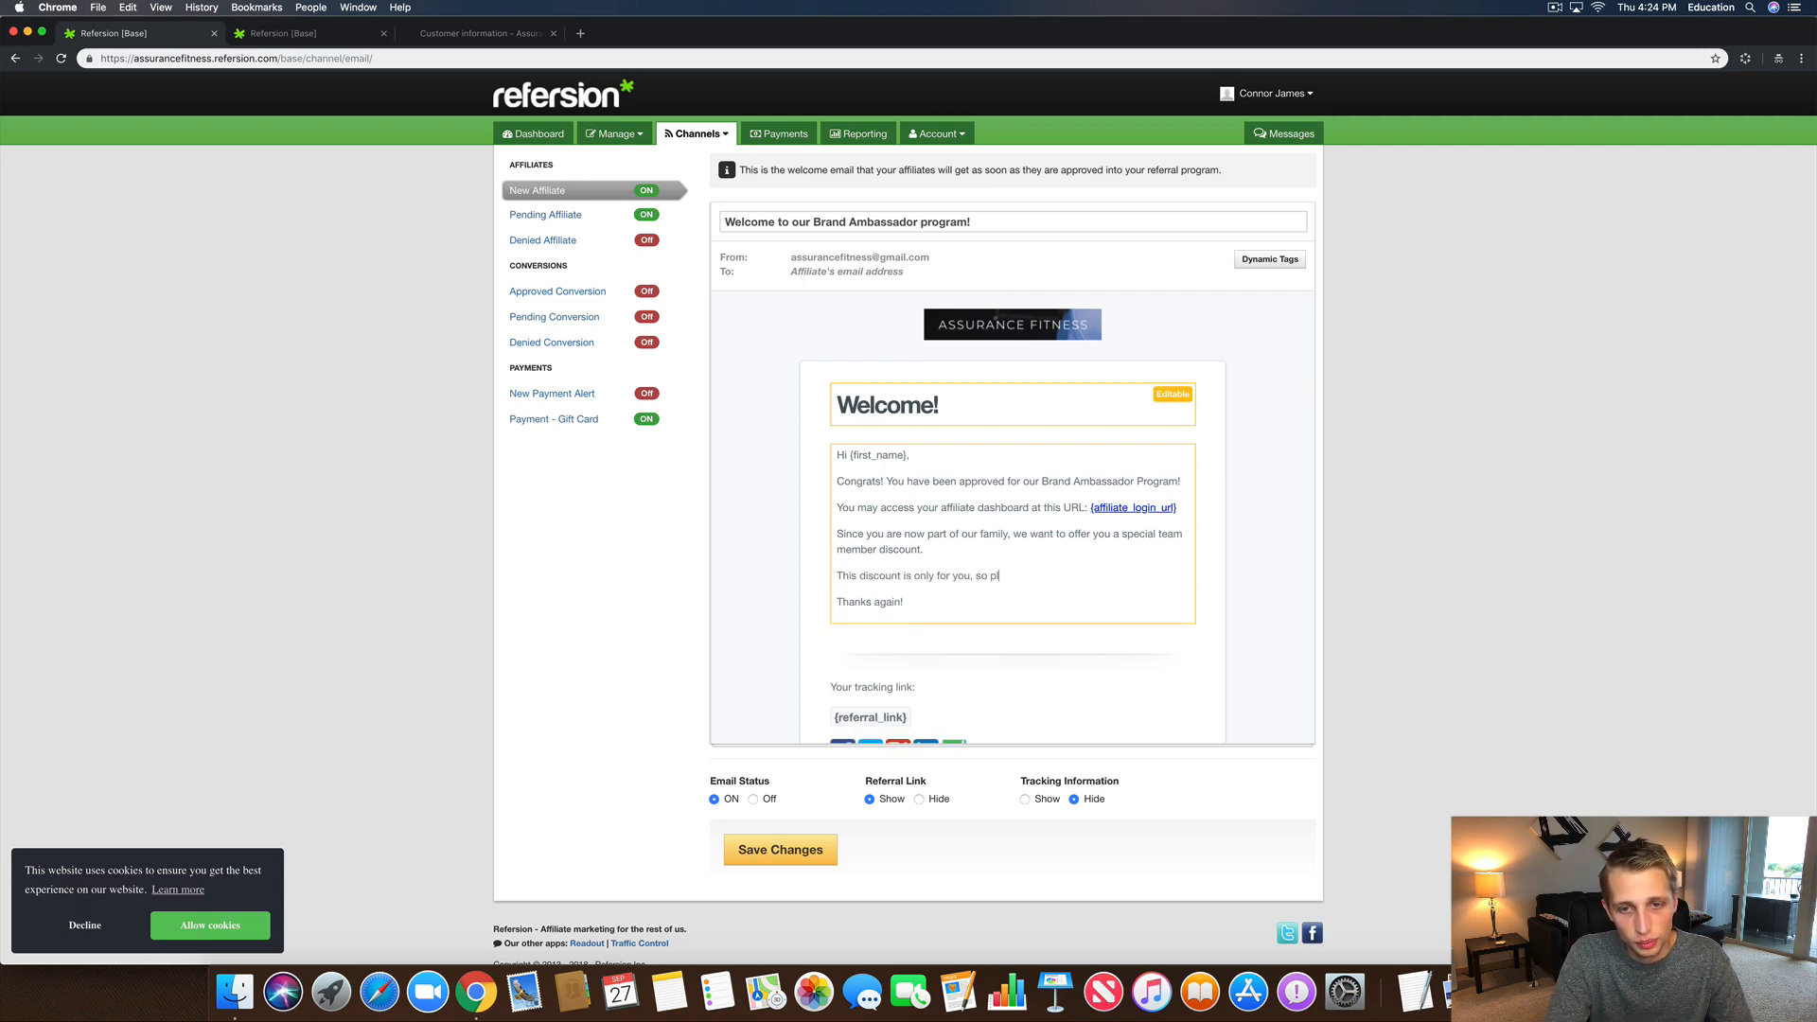
type("ease do not share w")
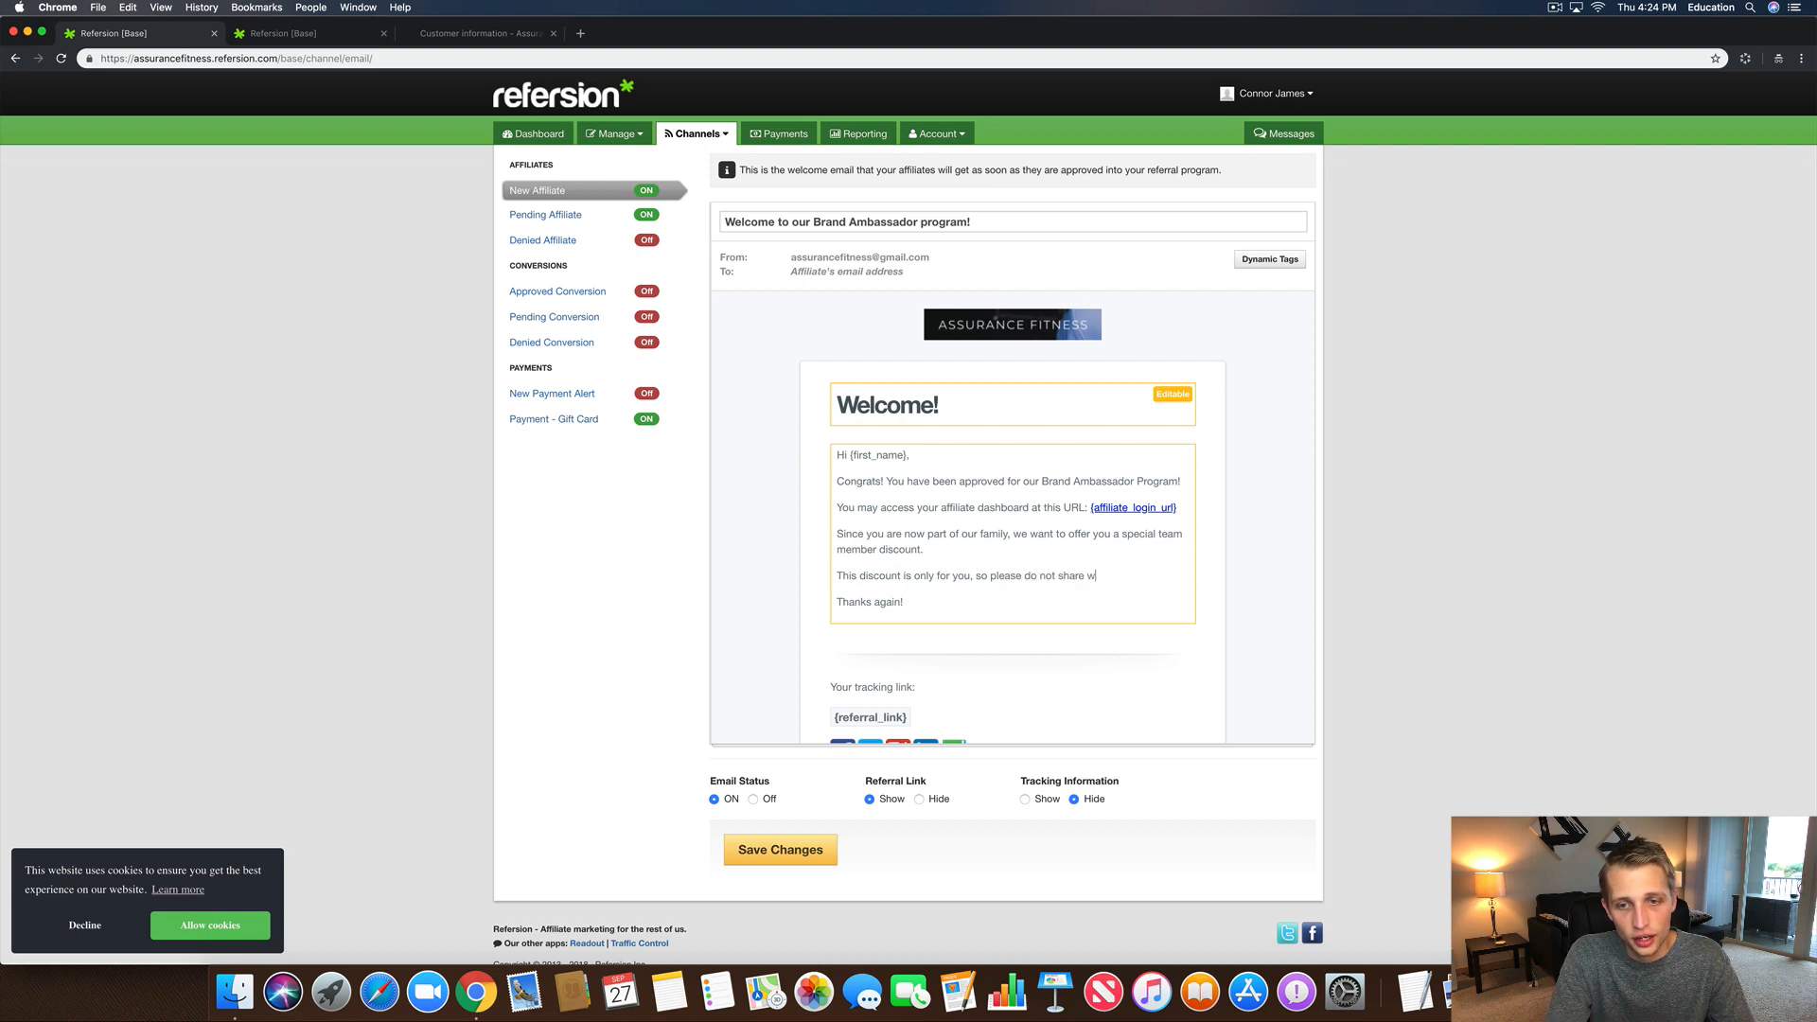
type("ith frien")
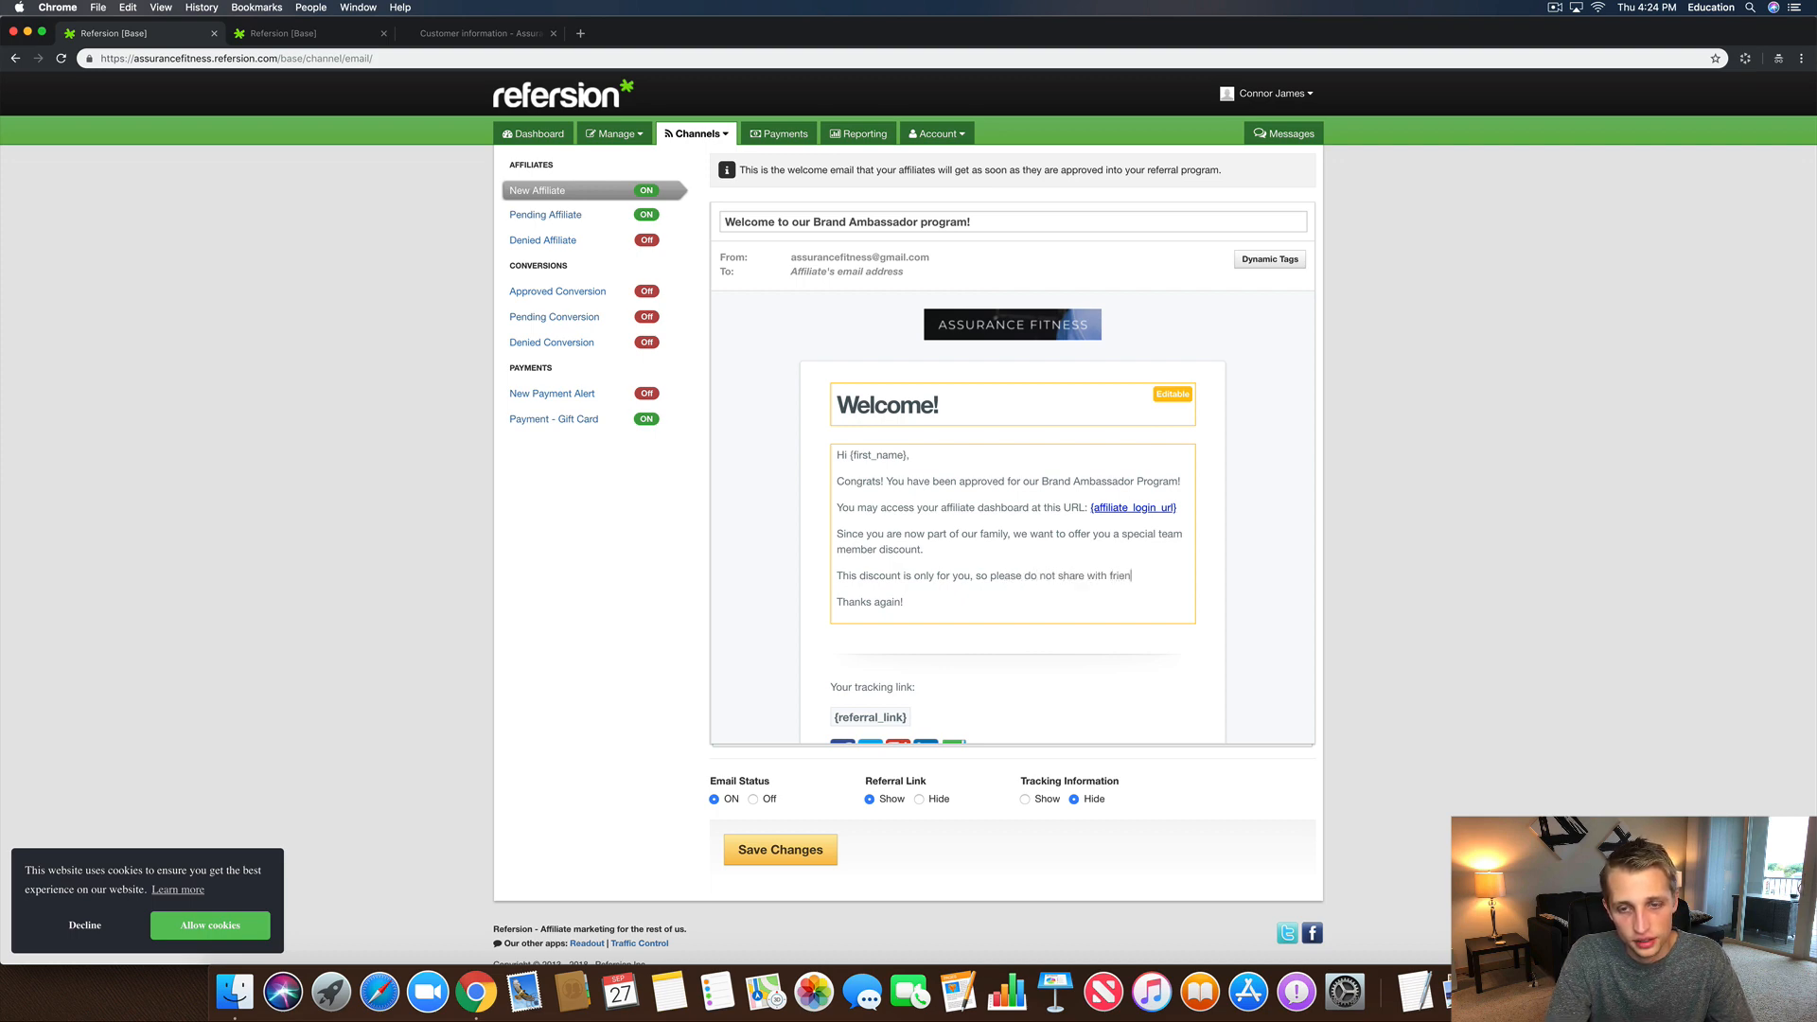
type("ds and family, the fr")
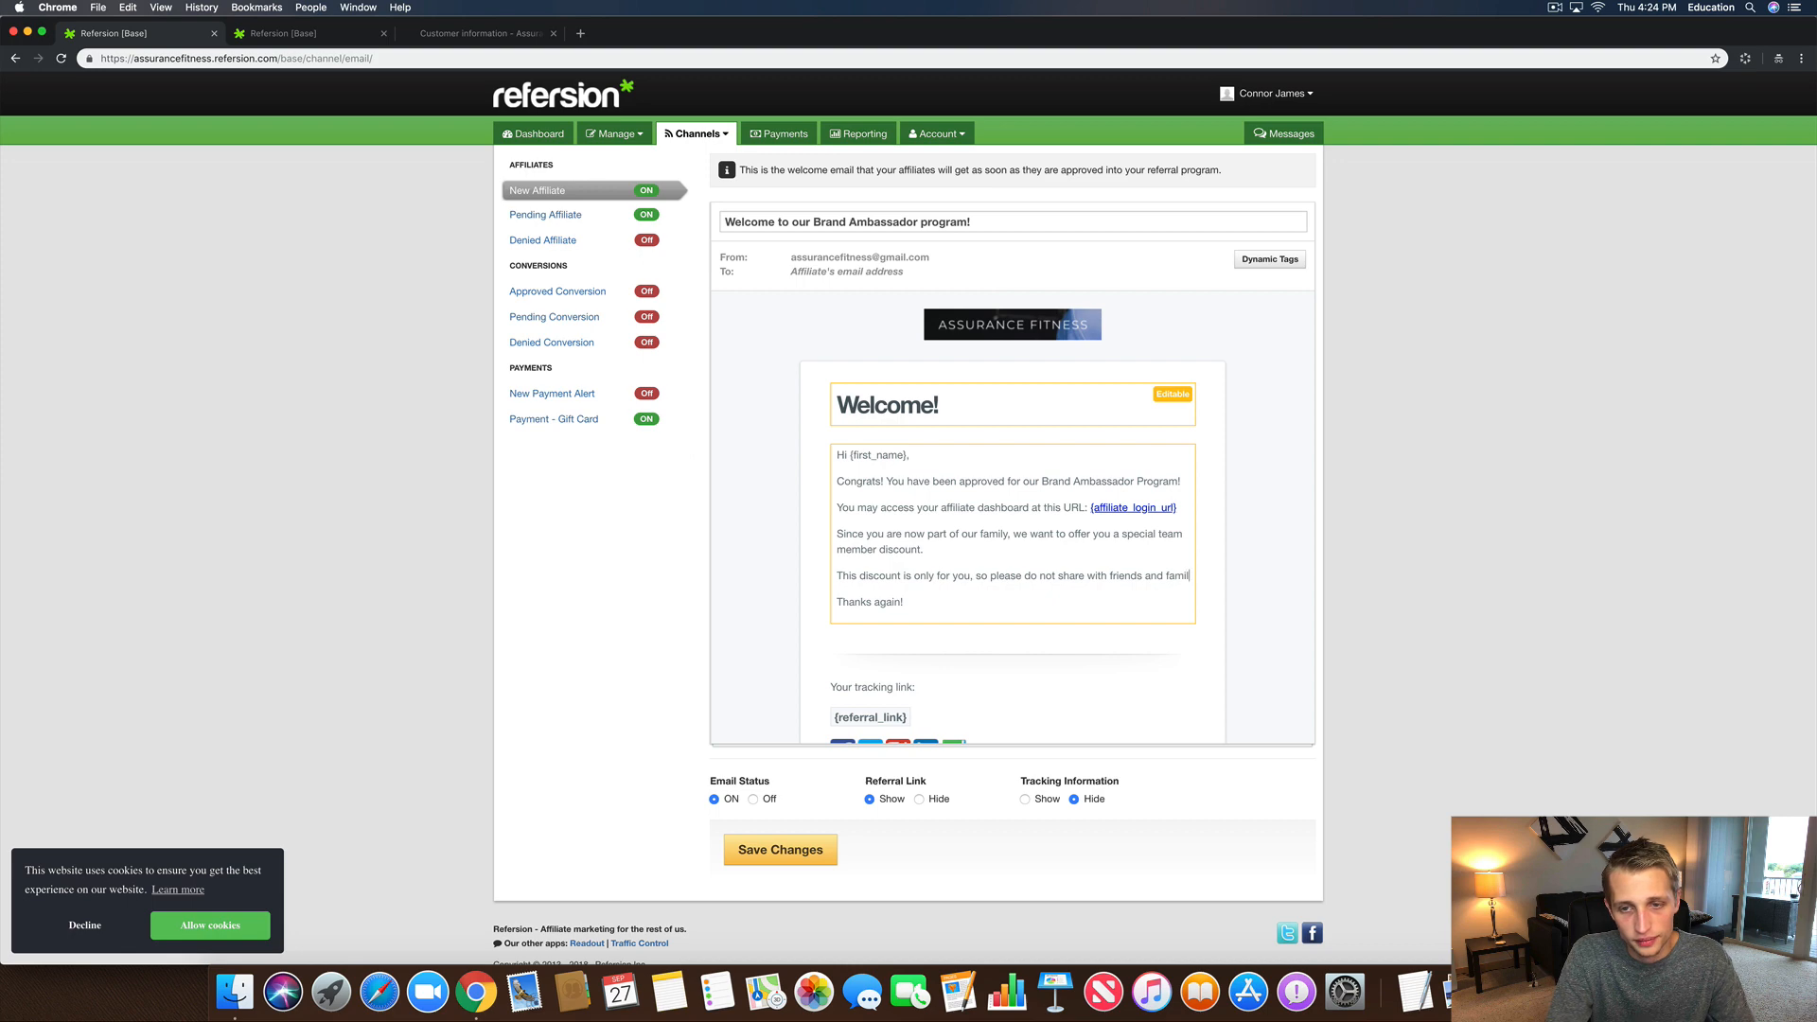
key("BackSpace")
key("BackSpace")
key("BackSpace")
key("BackSpace")
key("BackSpace")
key("BackSpace")
key("BackSpace")
key("BackSpace")
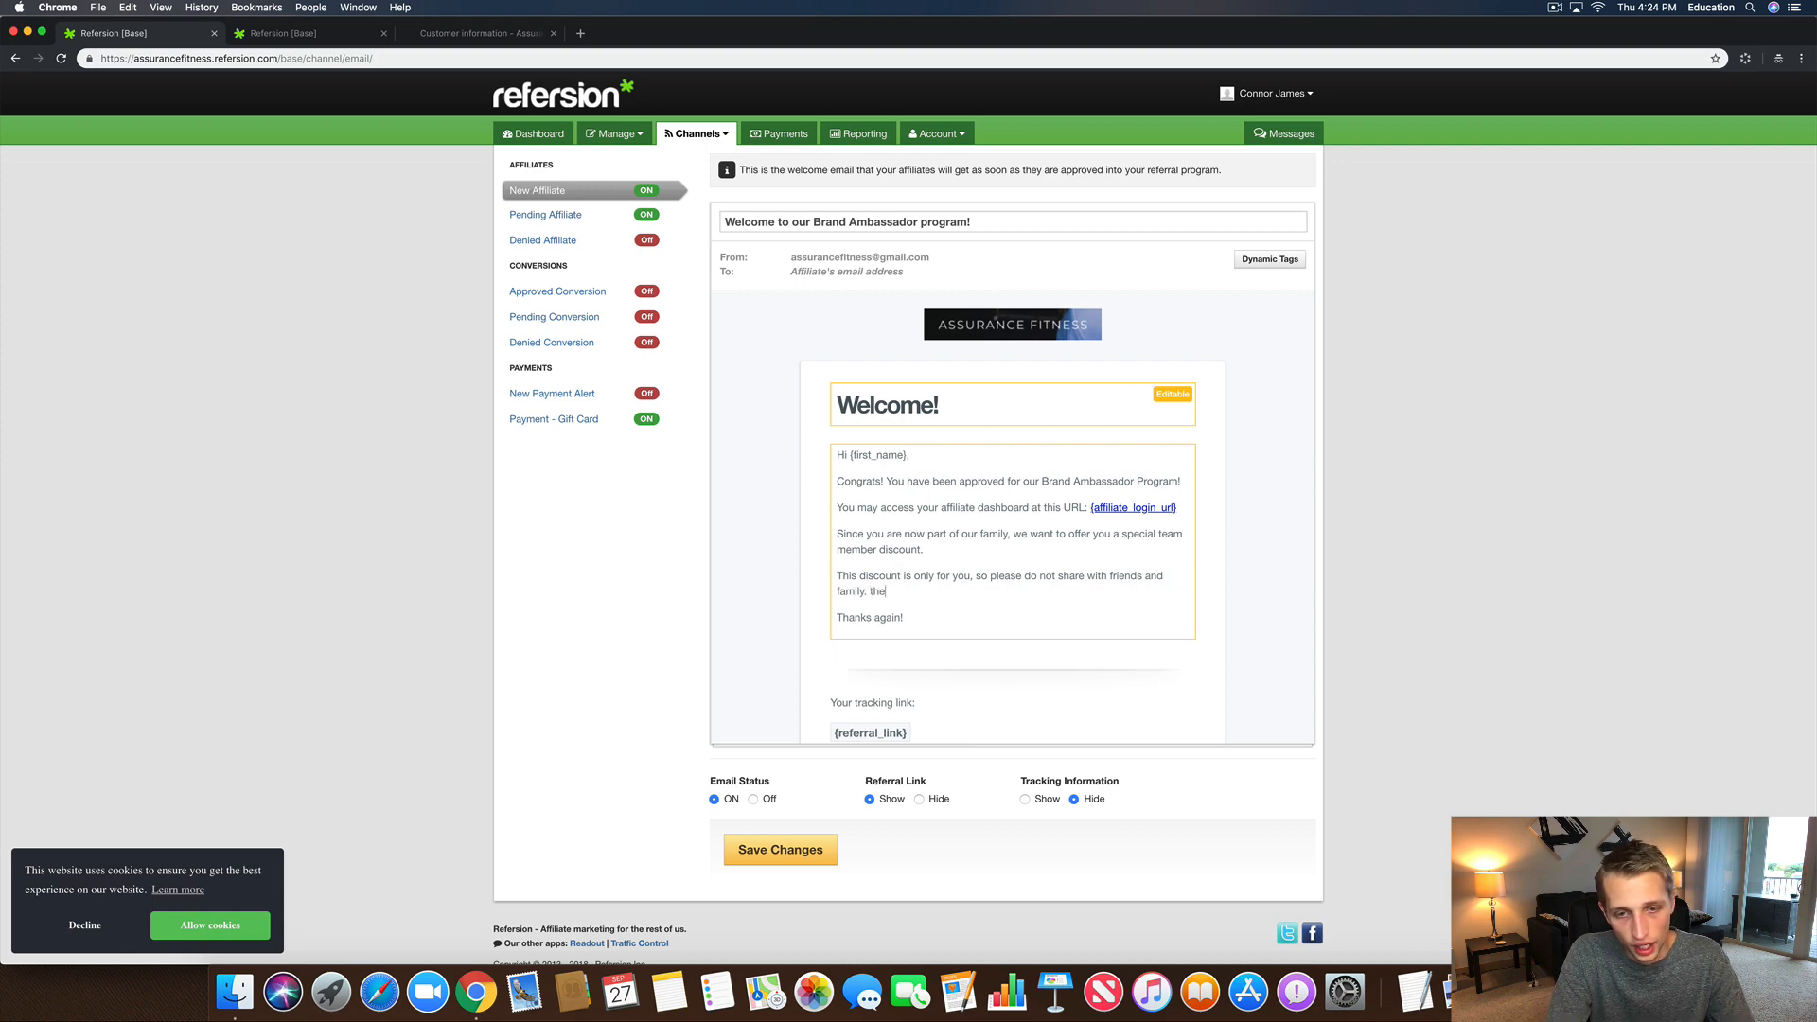
type(". Your friends ")
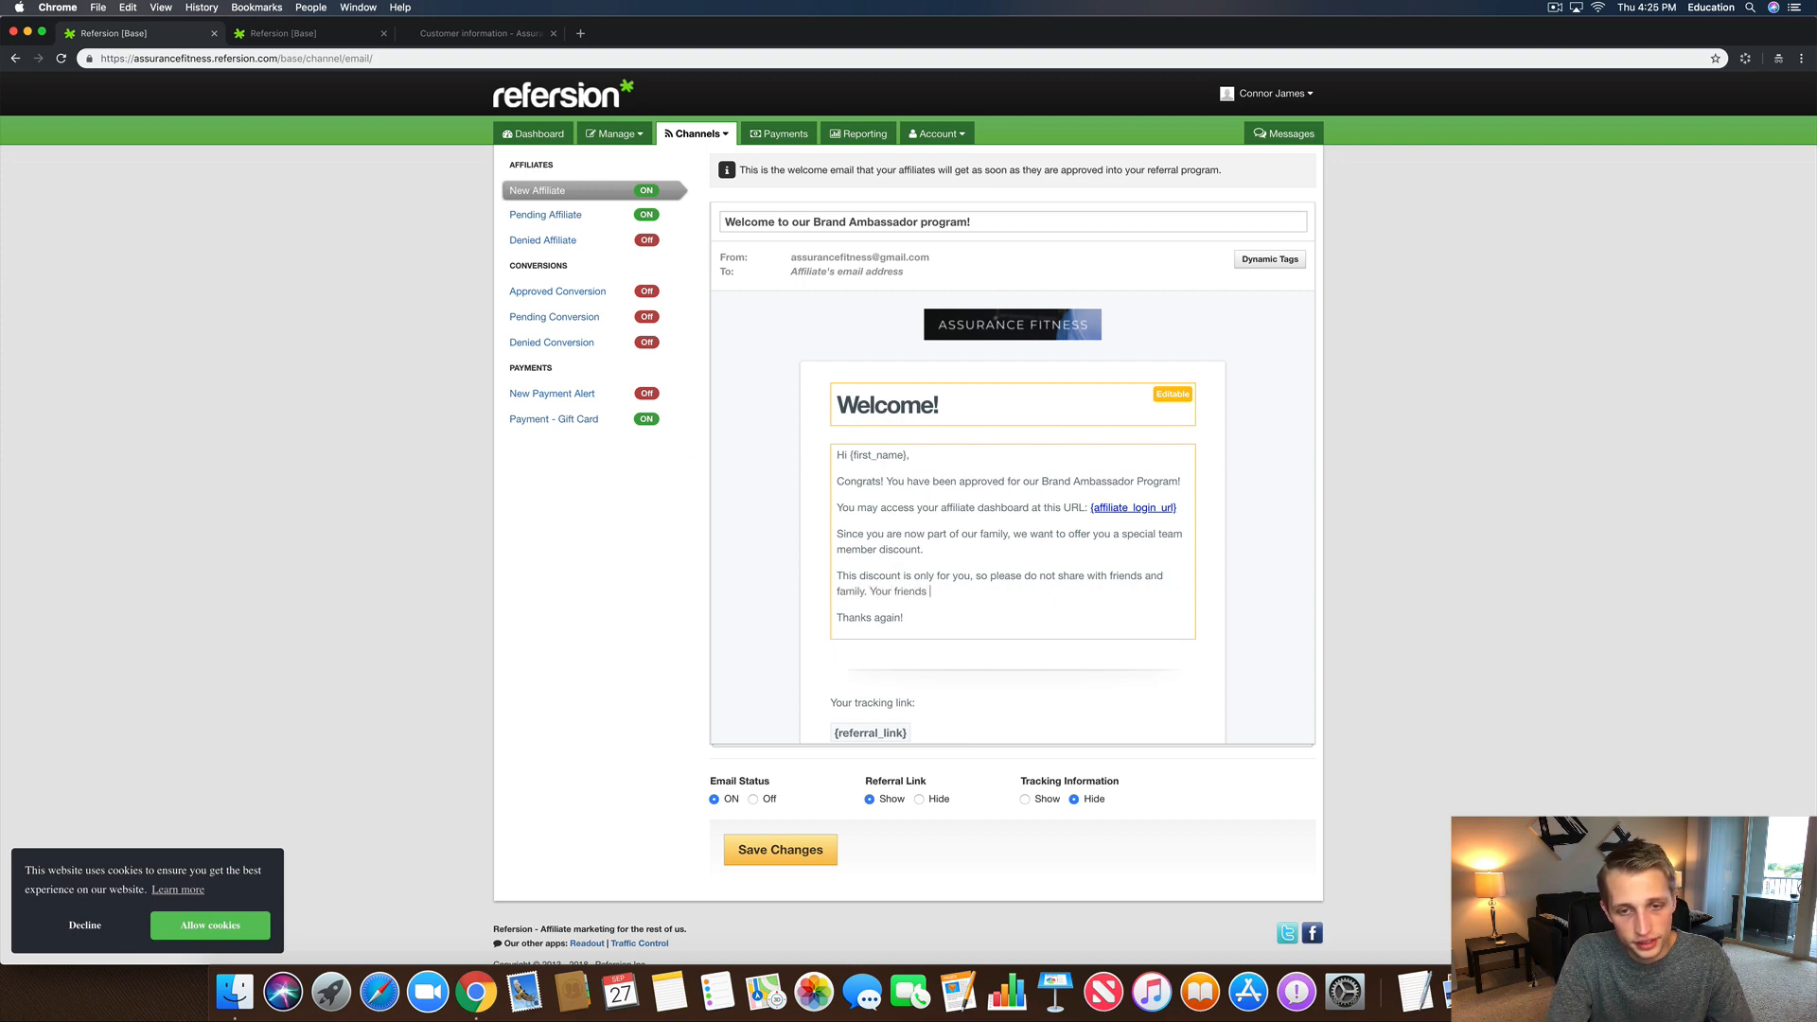
type("and family 20% if")
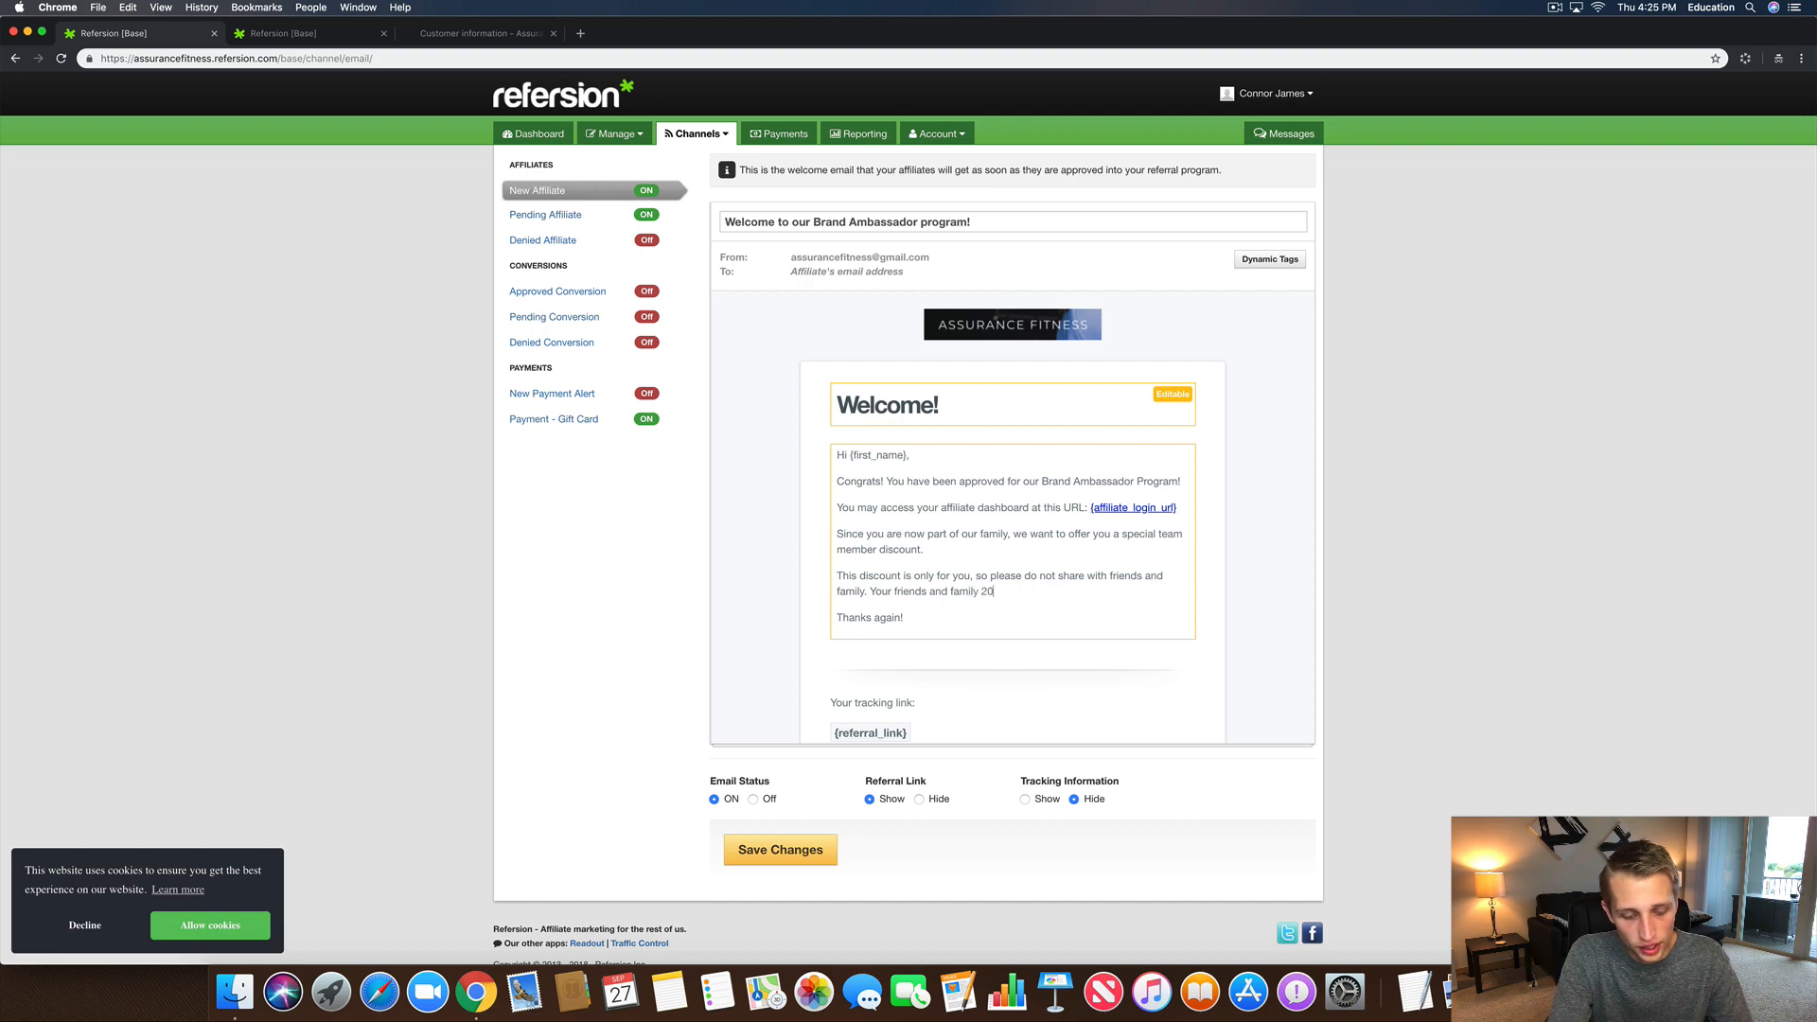
key("BackSpace")
key("BackSpace")
type("off")
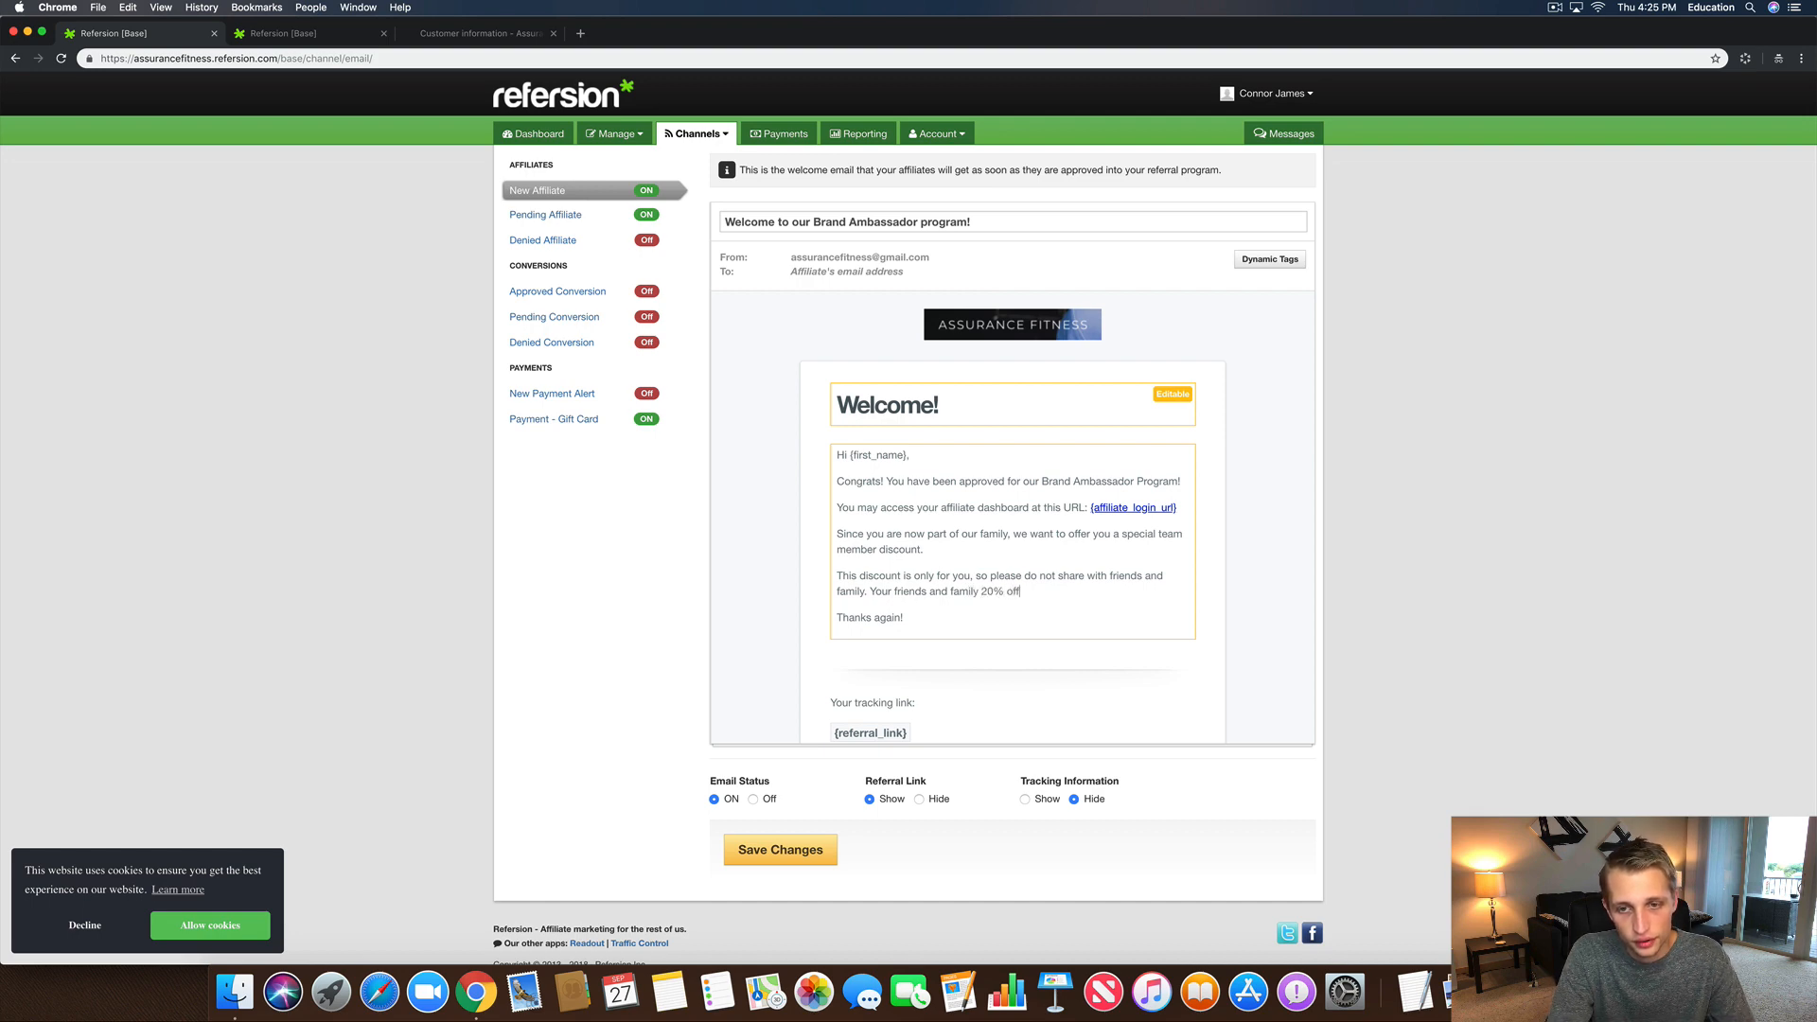
type(" du")
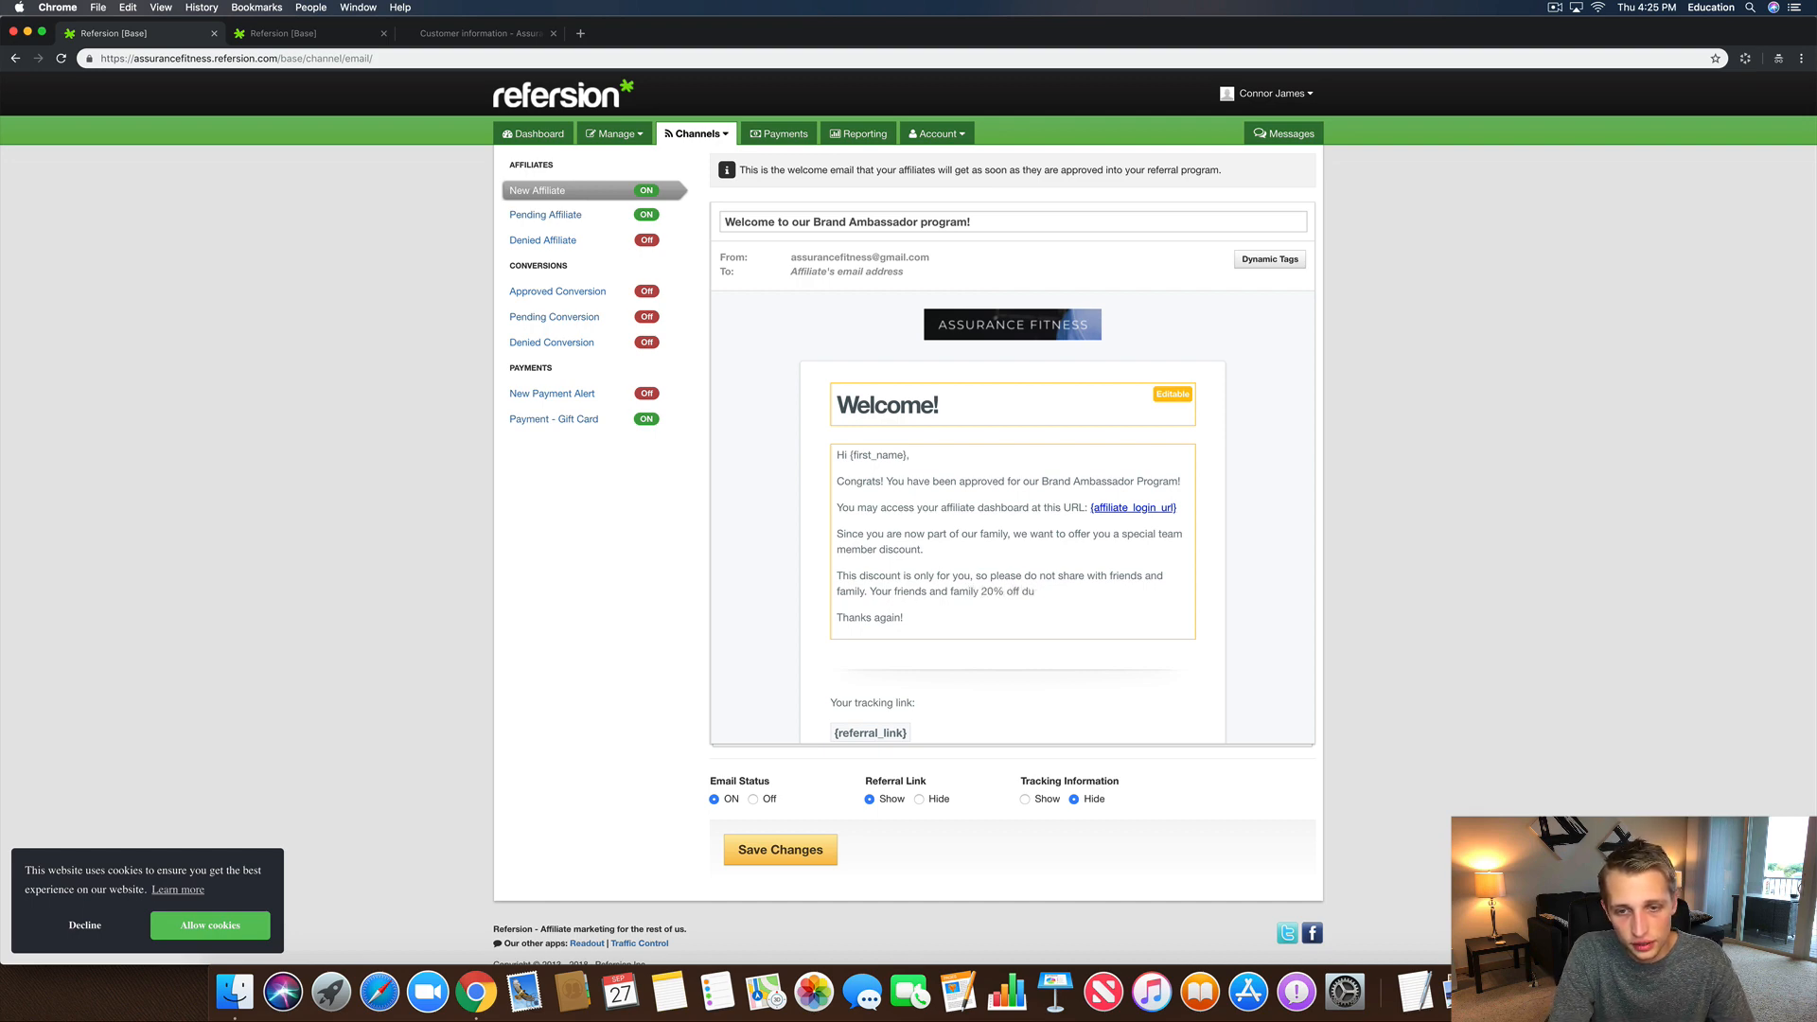
key("BackSpace")
type("iscount")
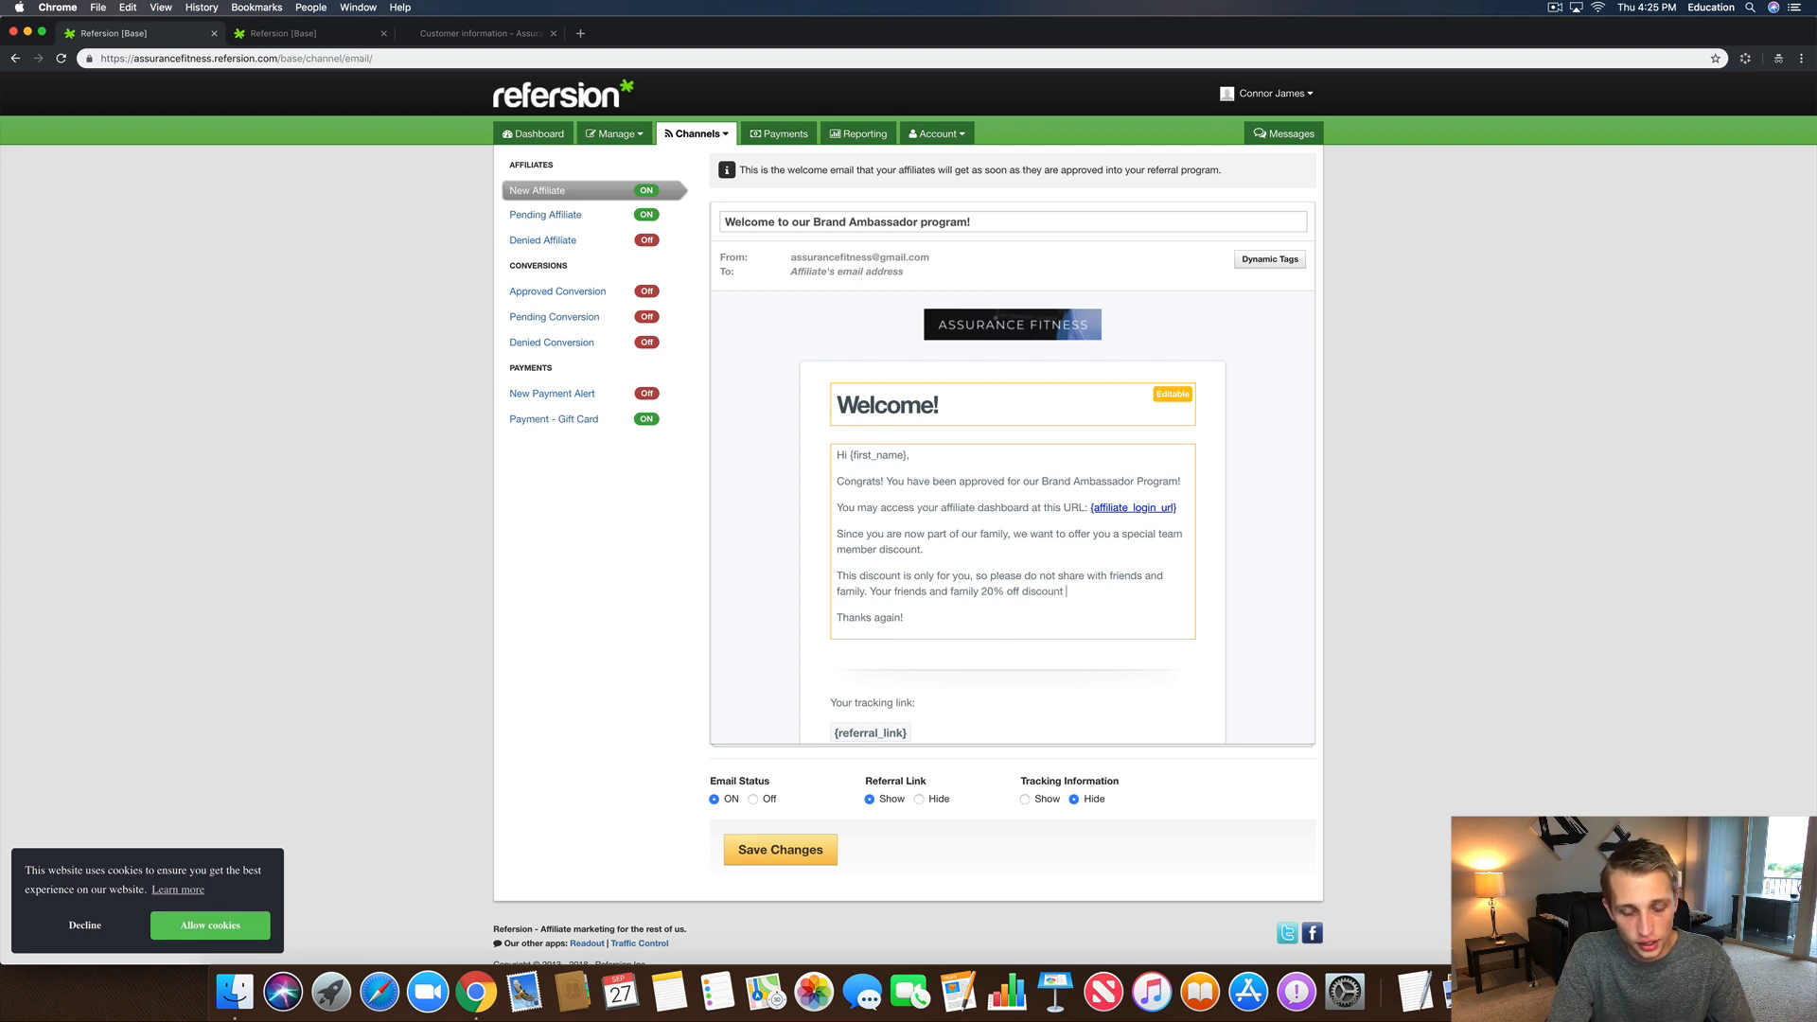
type(" is the code ")
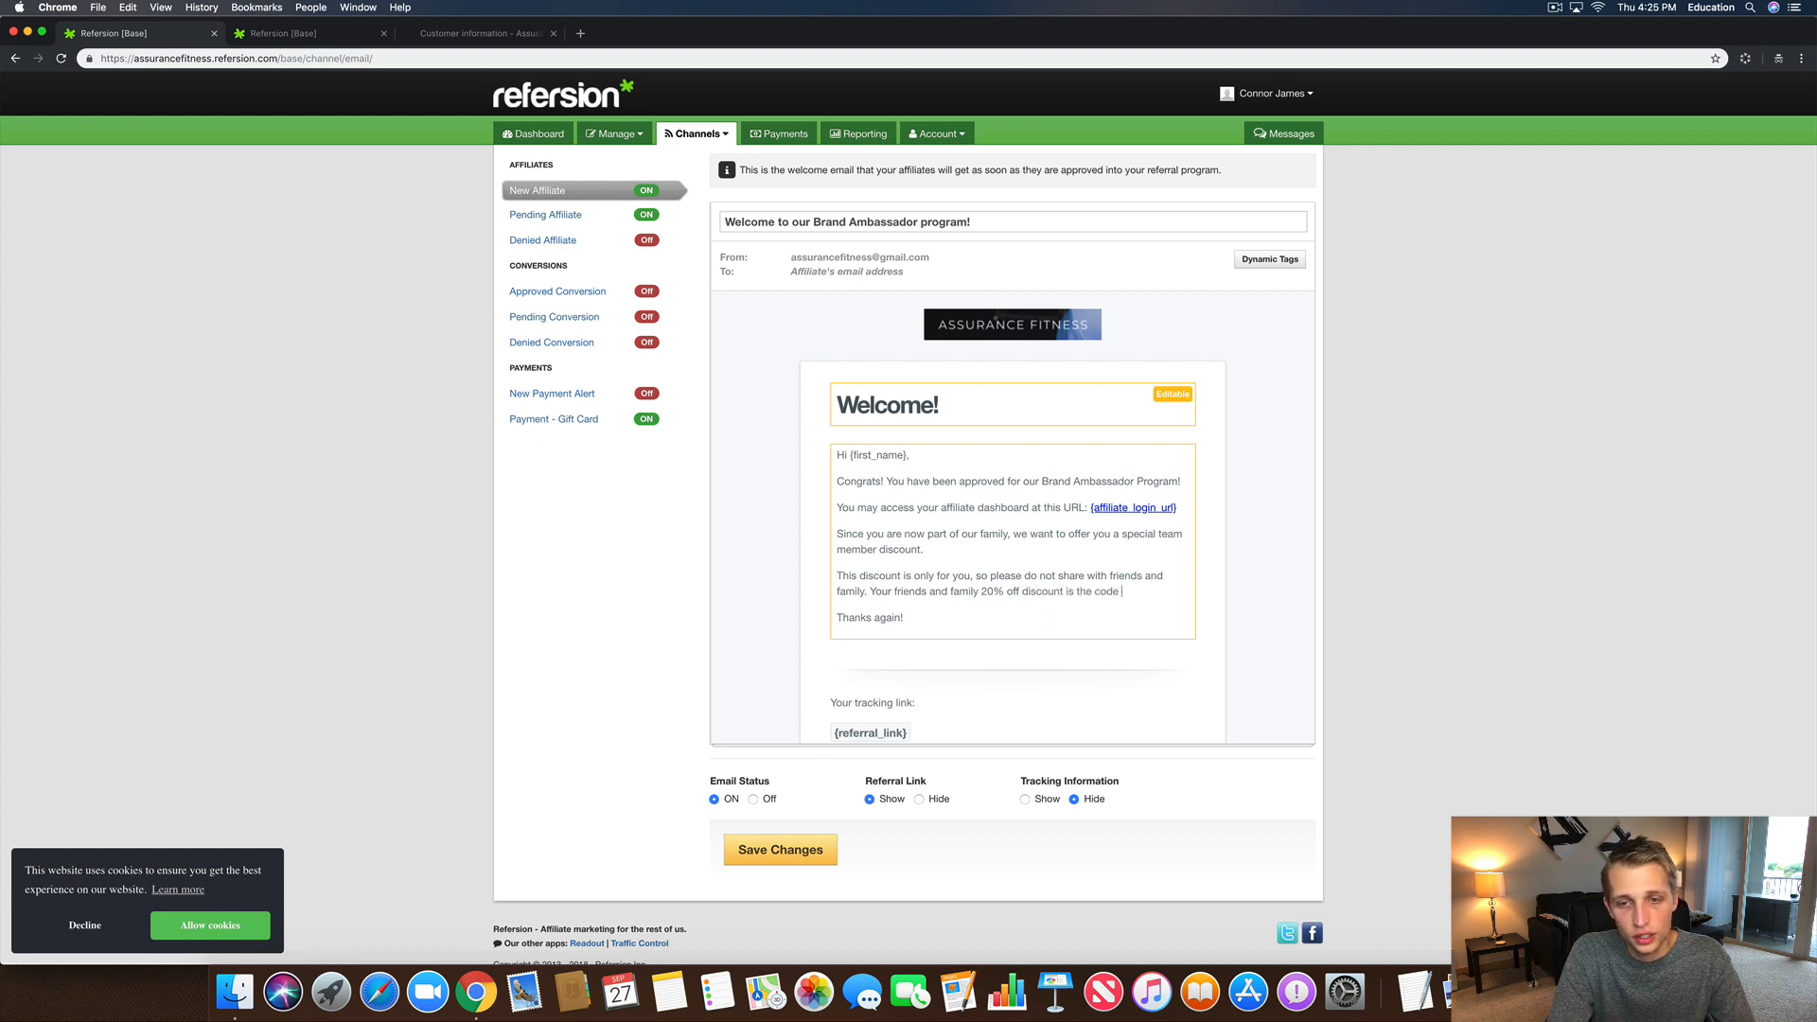
type("you created when you s")
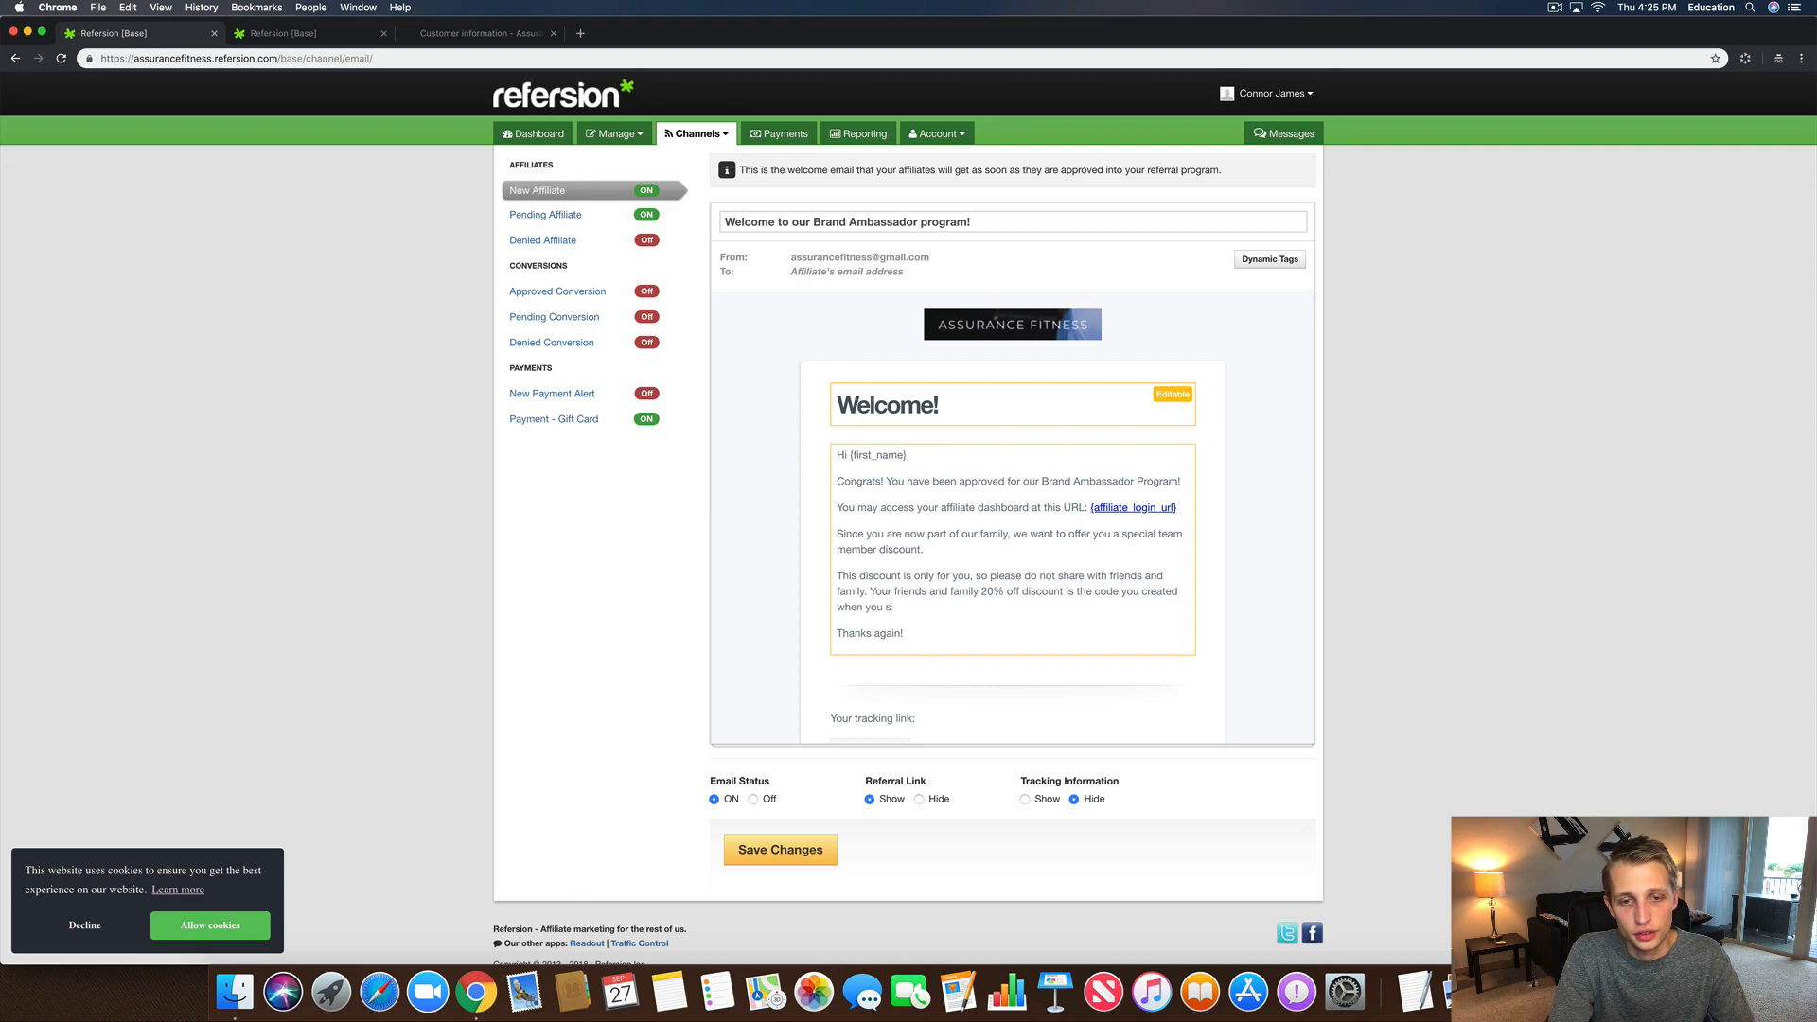
type("igned up.")
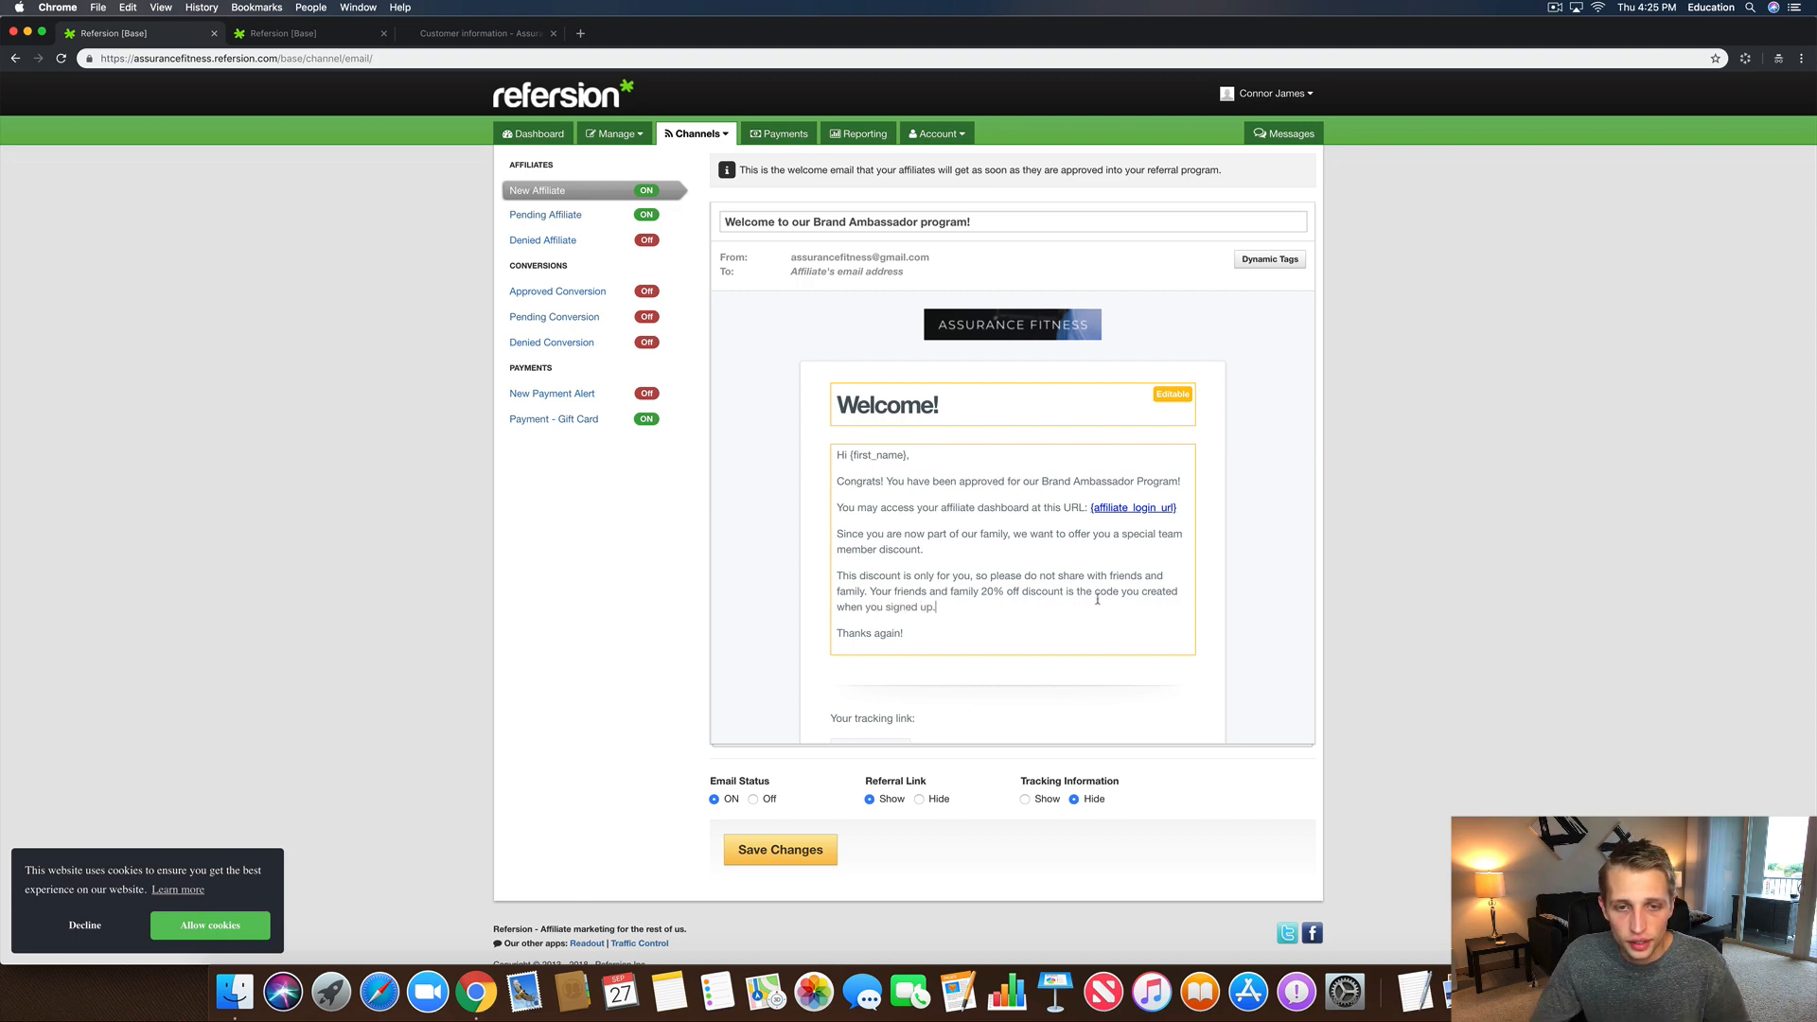
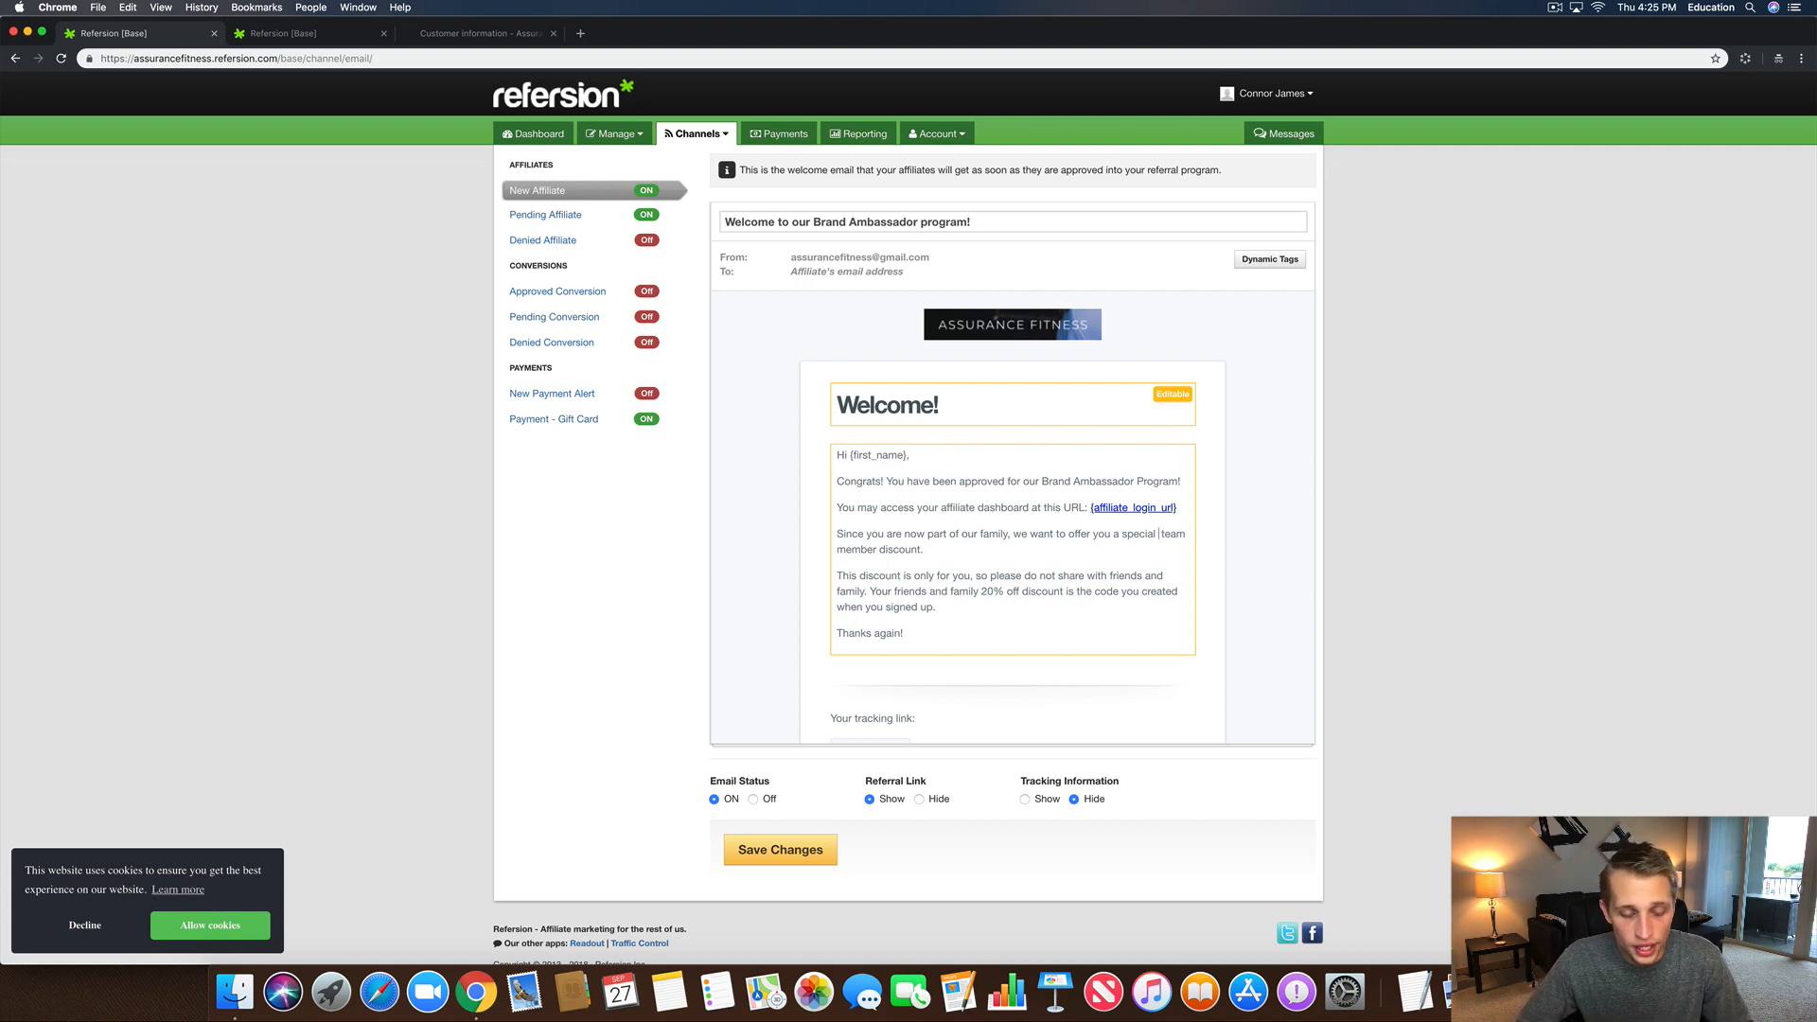
Step: Make the discount '60% OFF', then add 'Use Code: TEAM60 at checkout to redeem your savings.' and begin 'Shop and save now by going to the following link'
type("60 ")
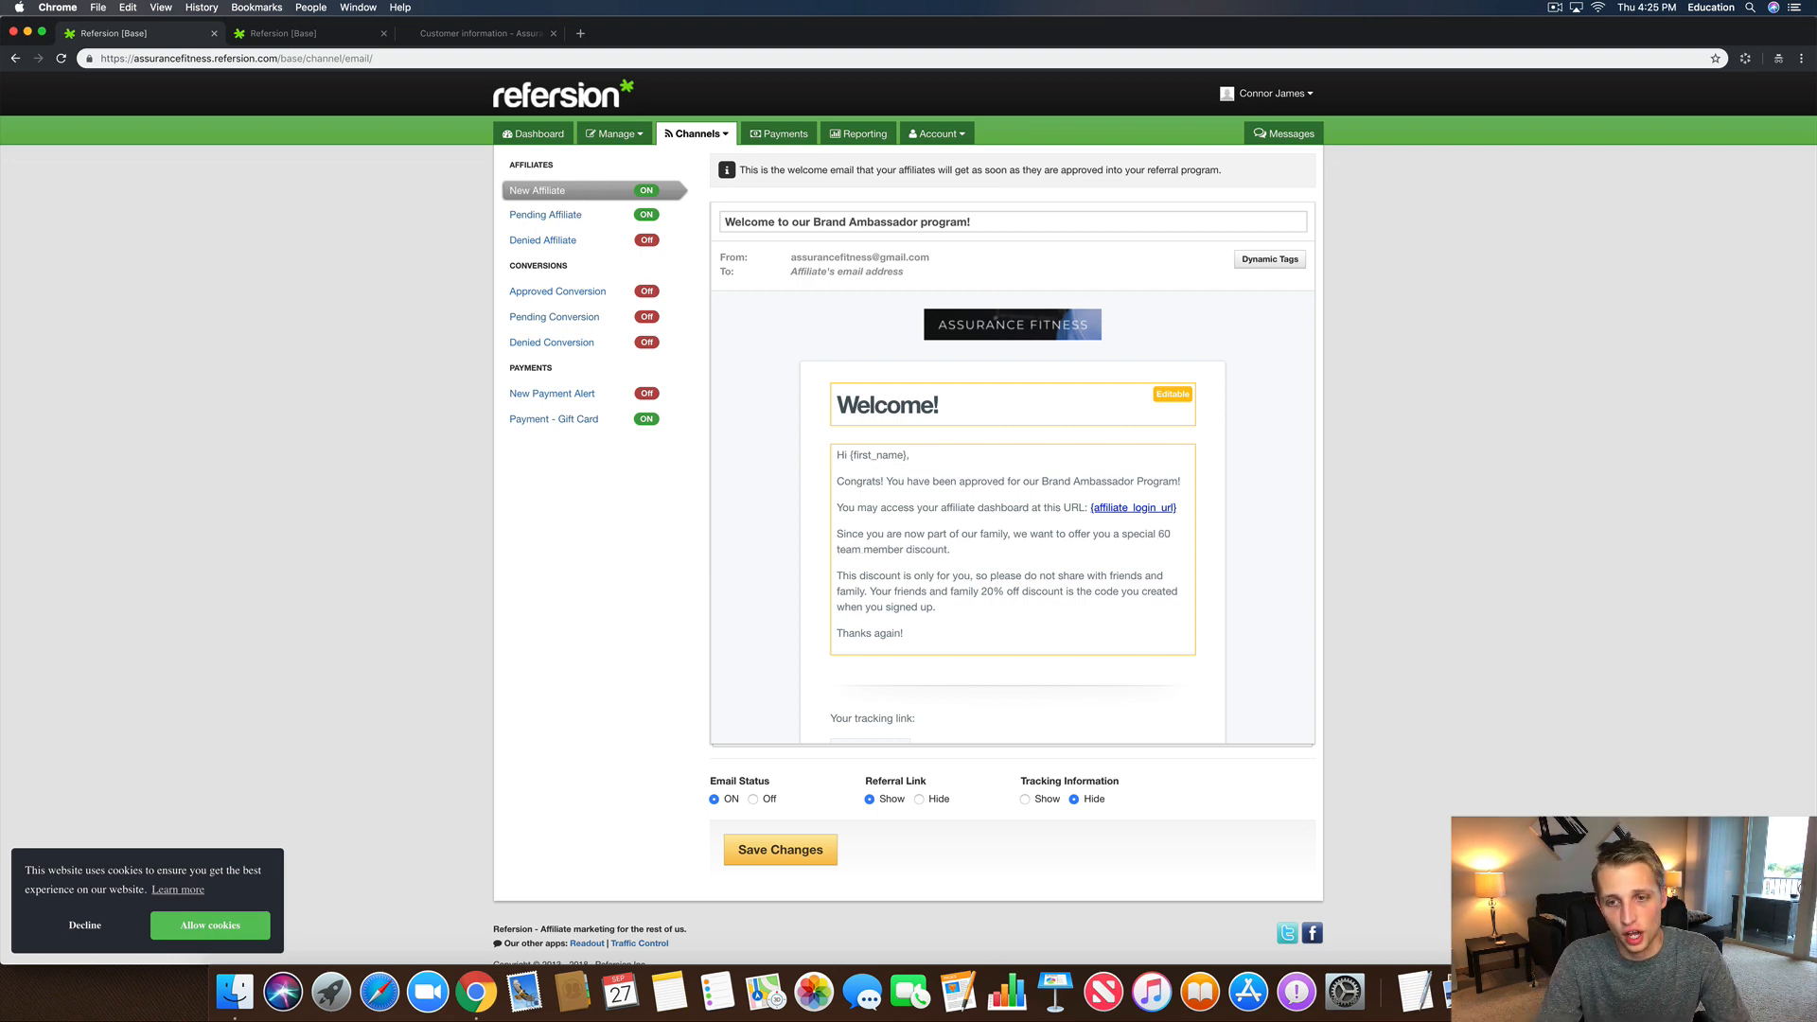
type("%")
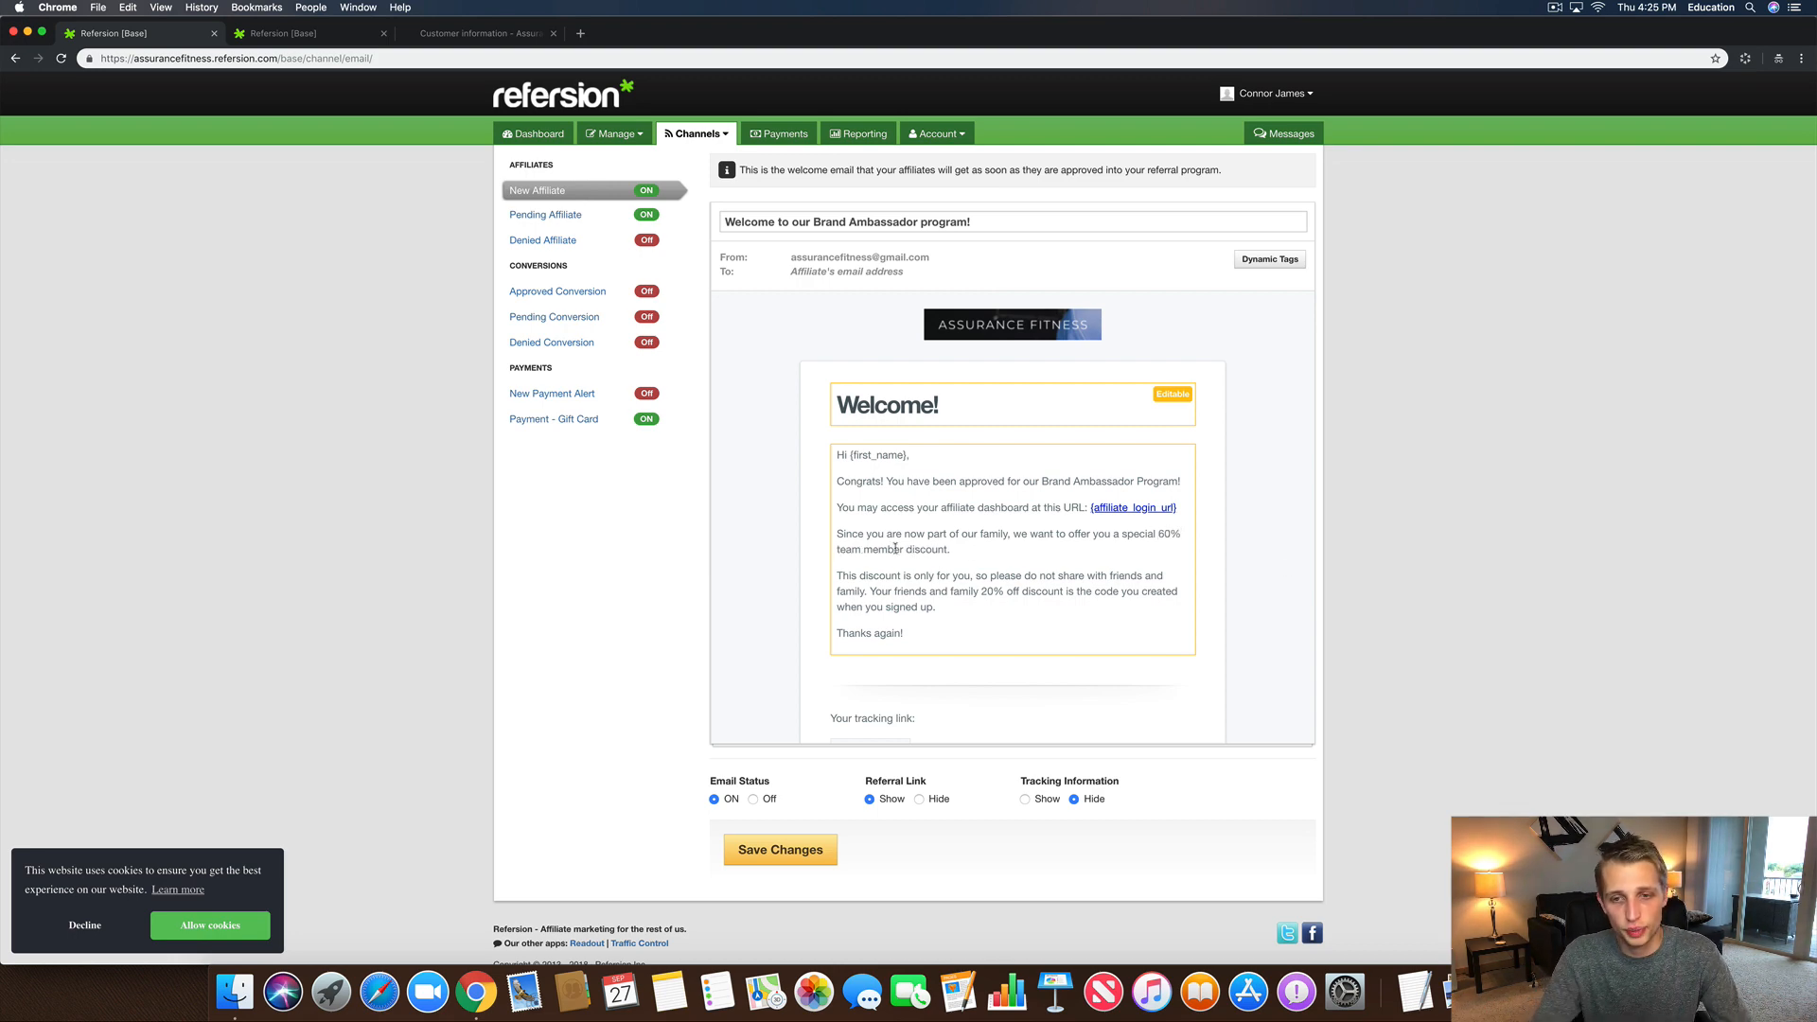
type(" OFF")
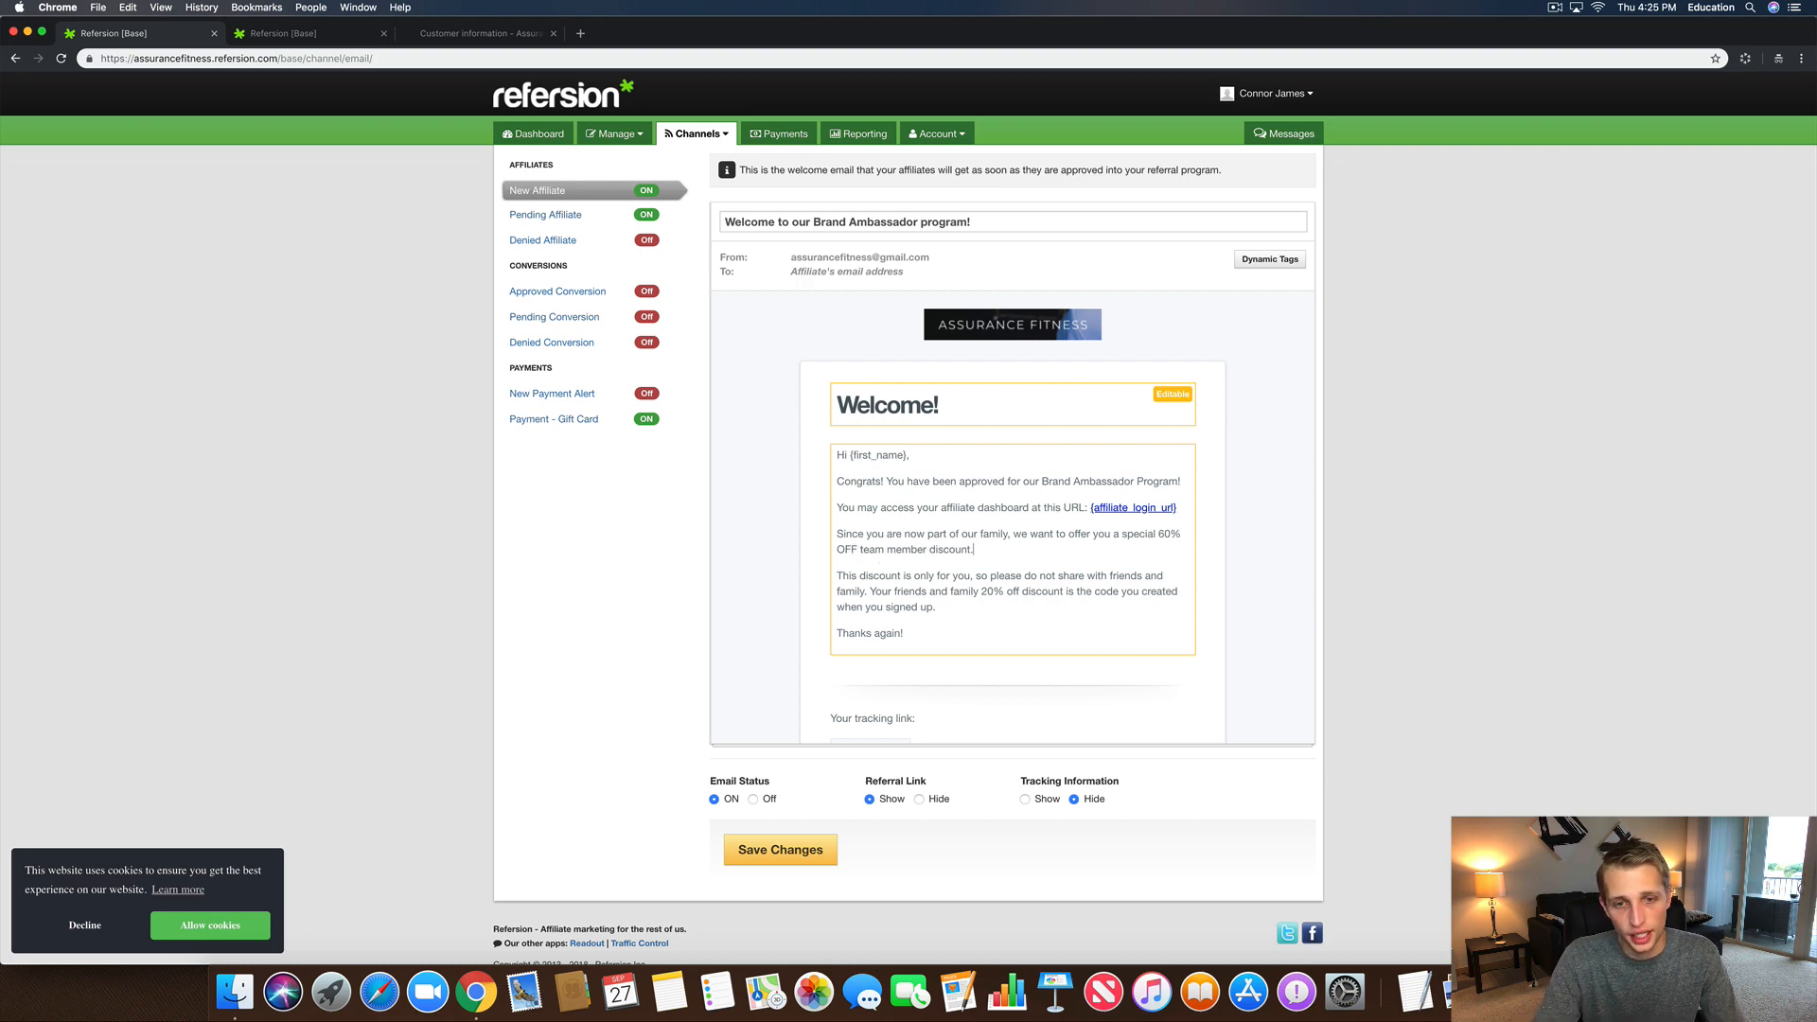
key("Return")
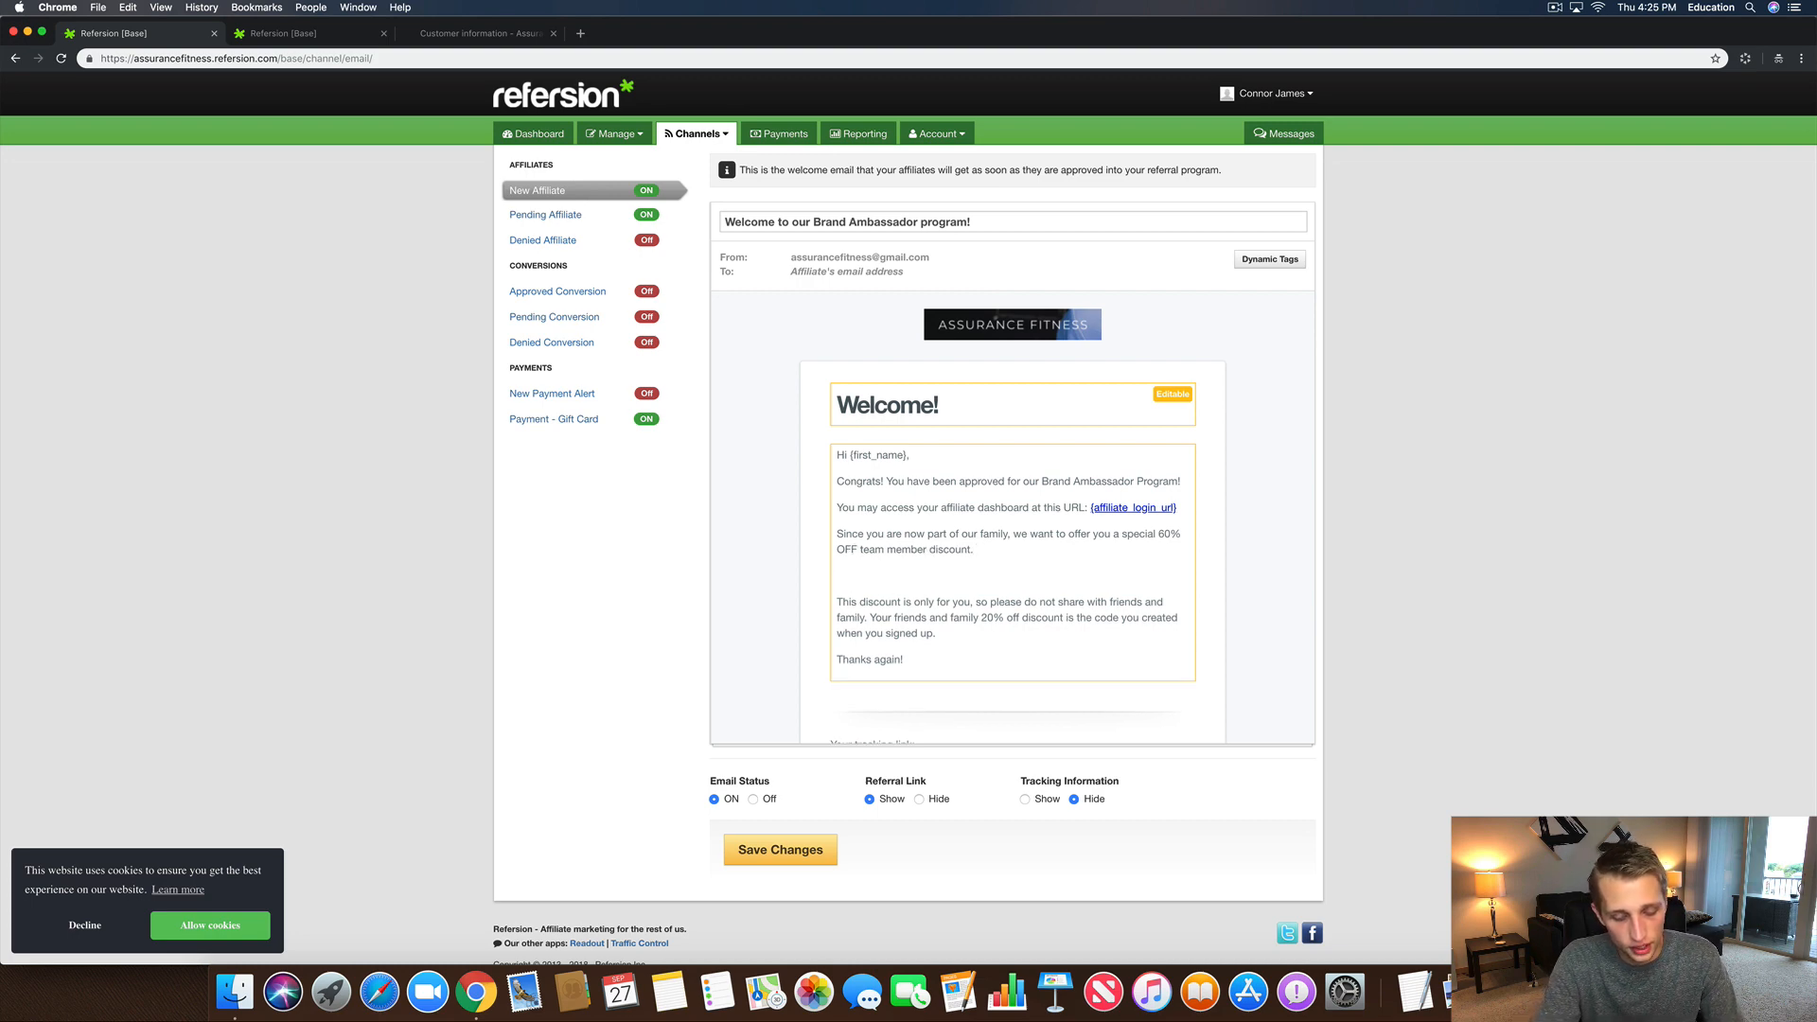
type("Use Code:")
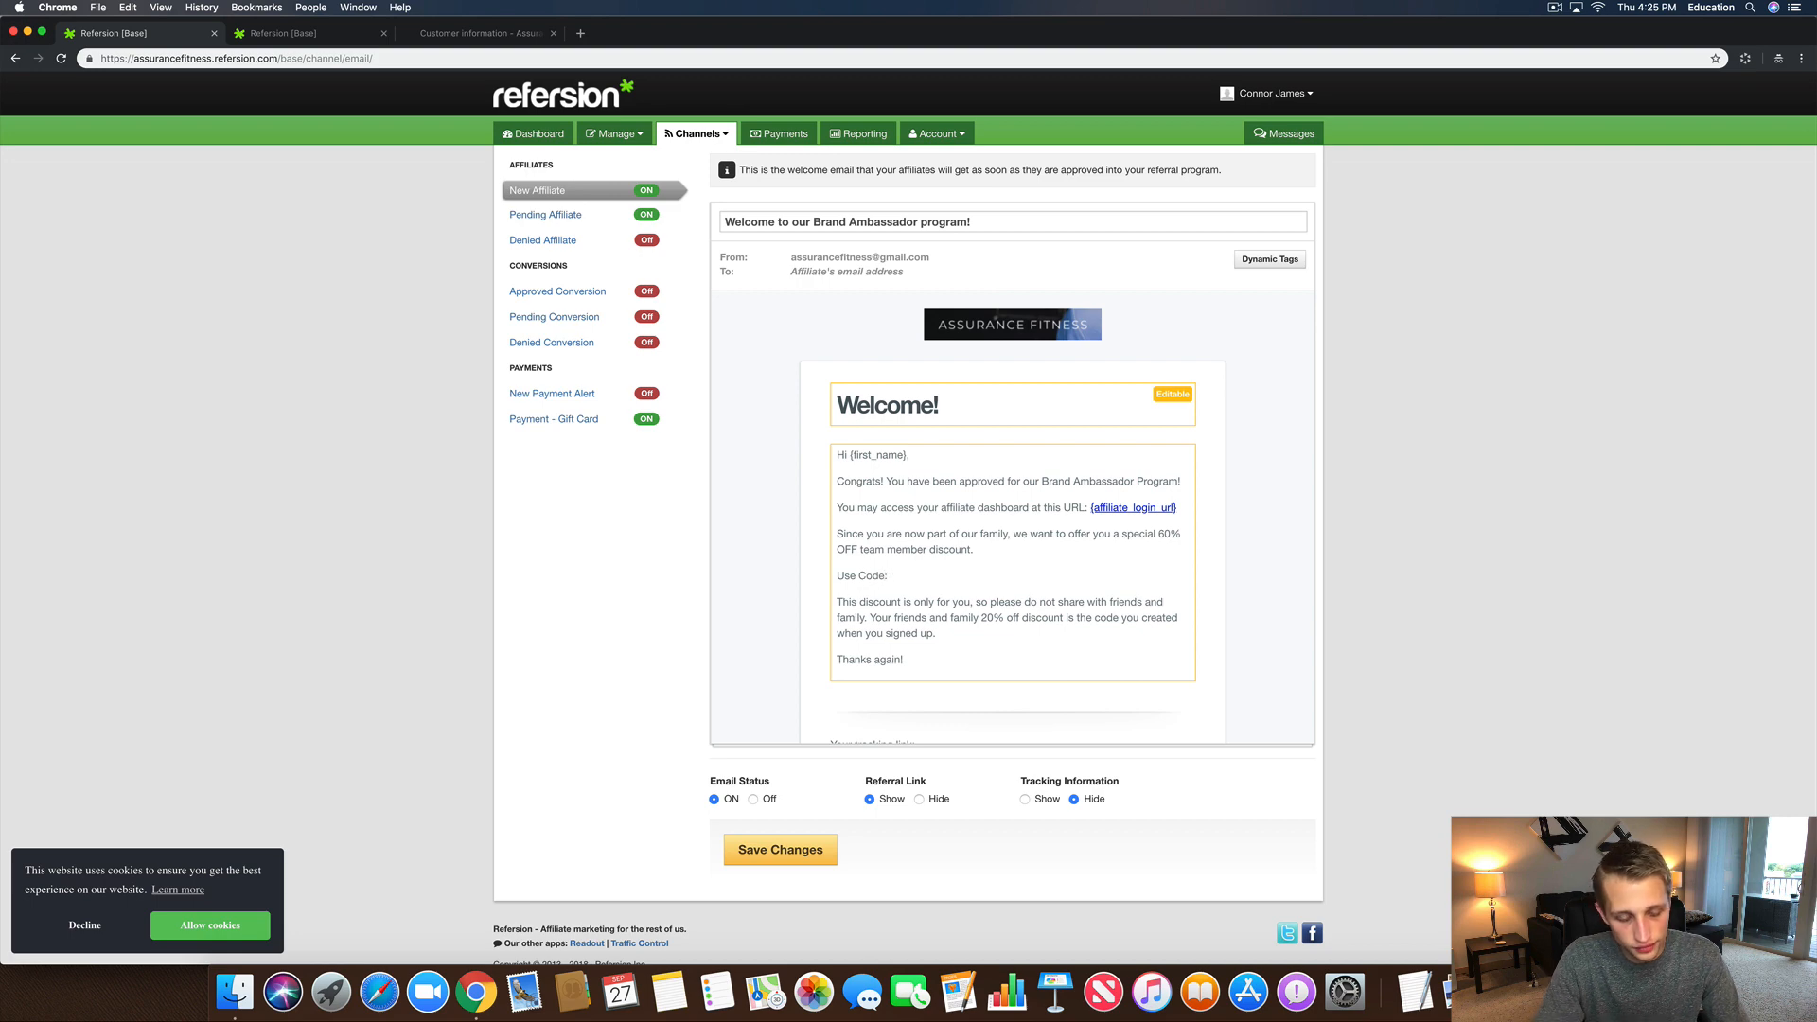
type(" T")
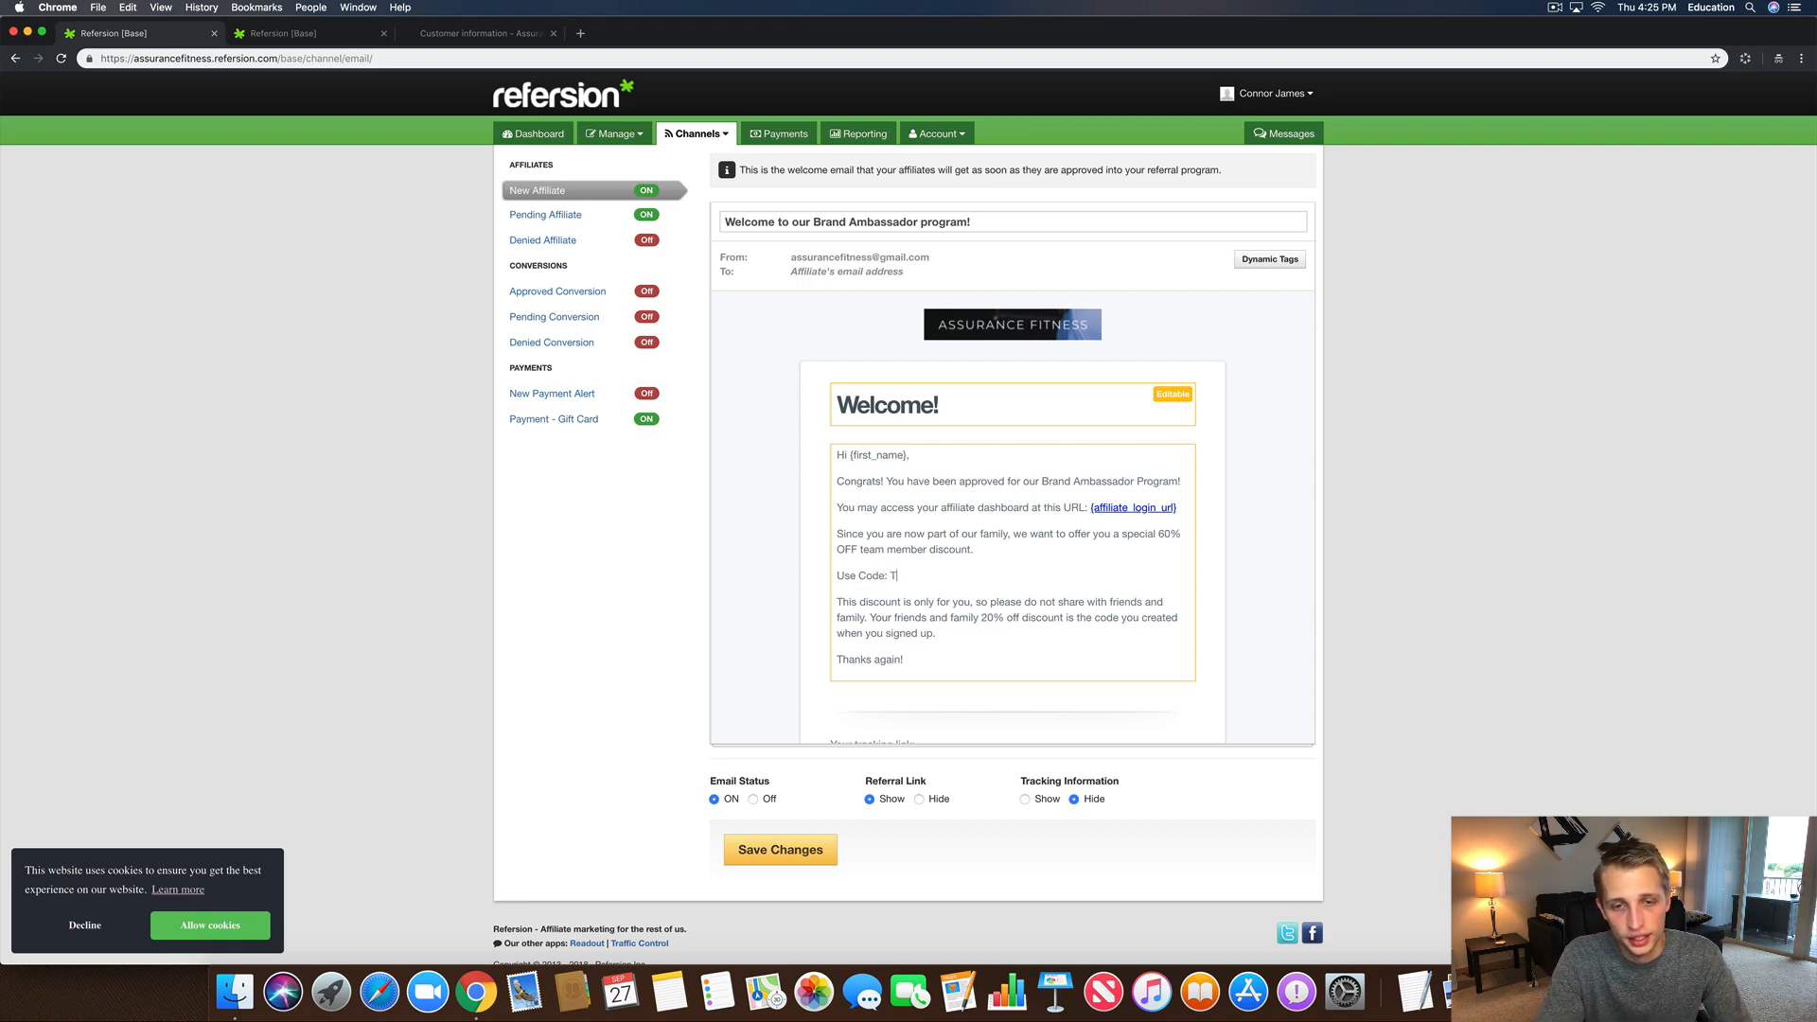
type("EAM60")
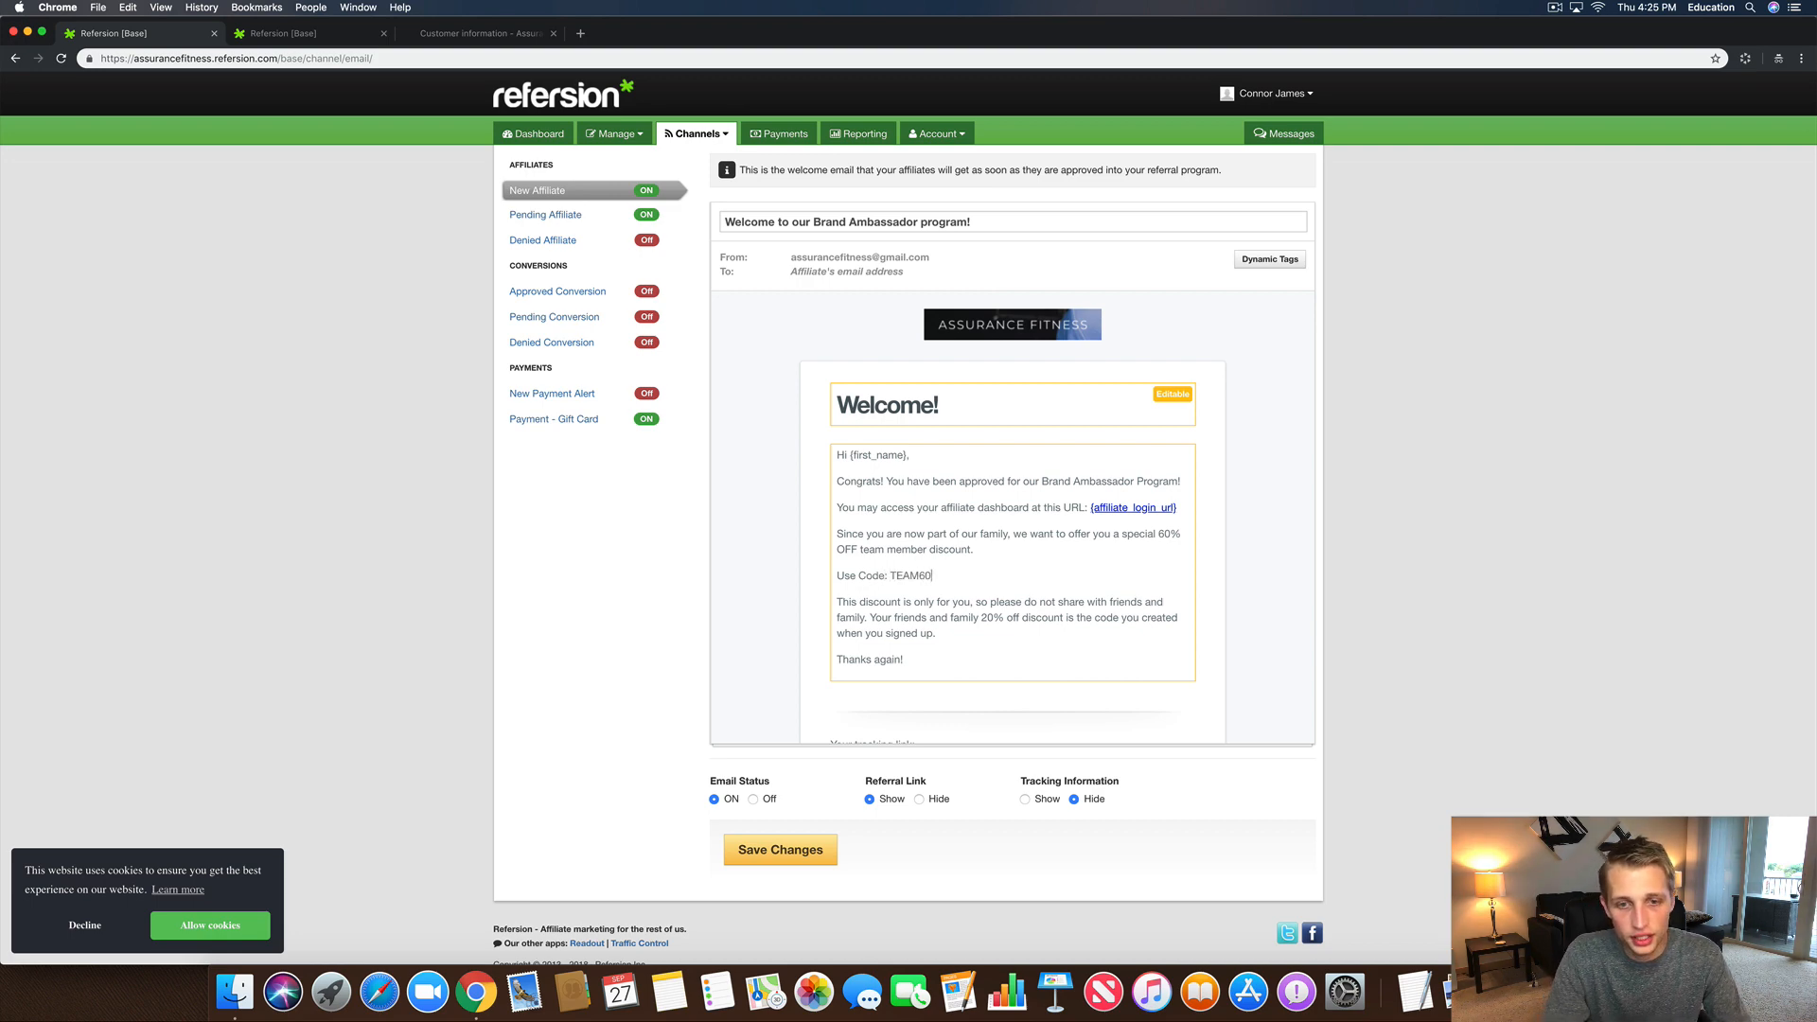
type(" at chec")
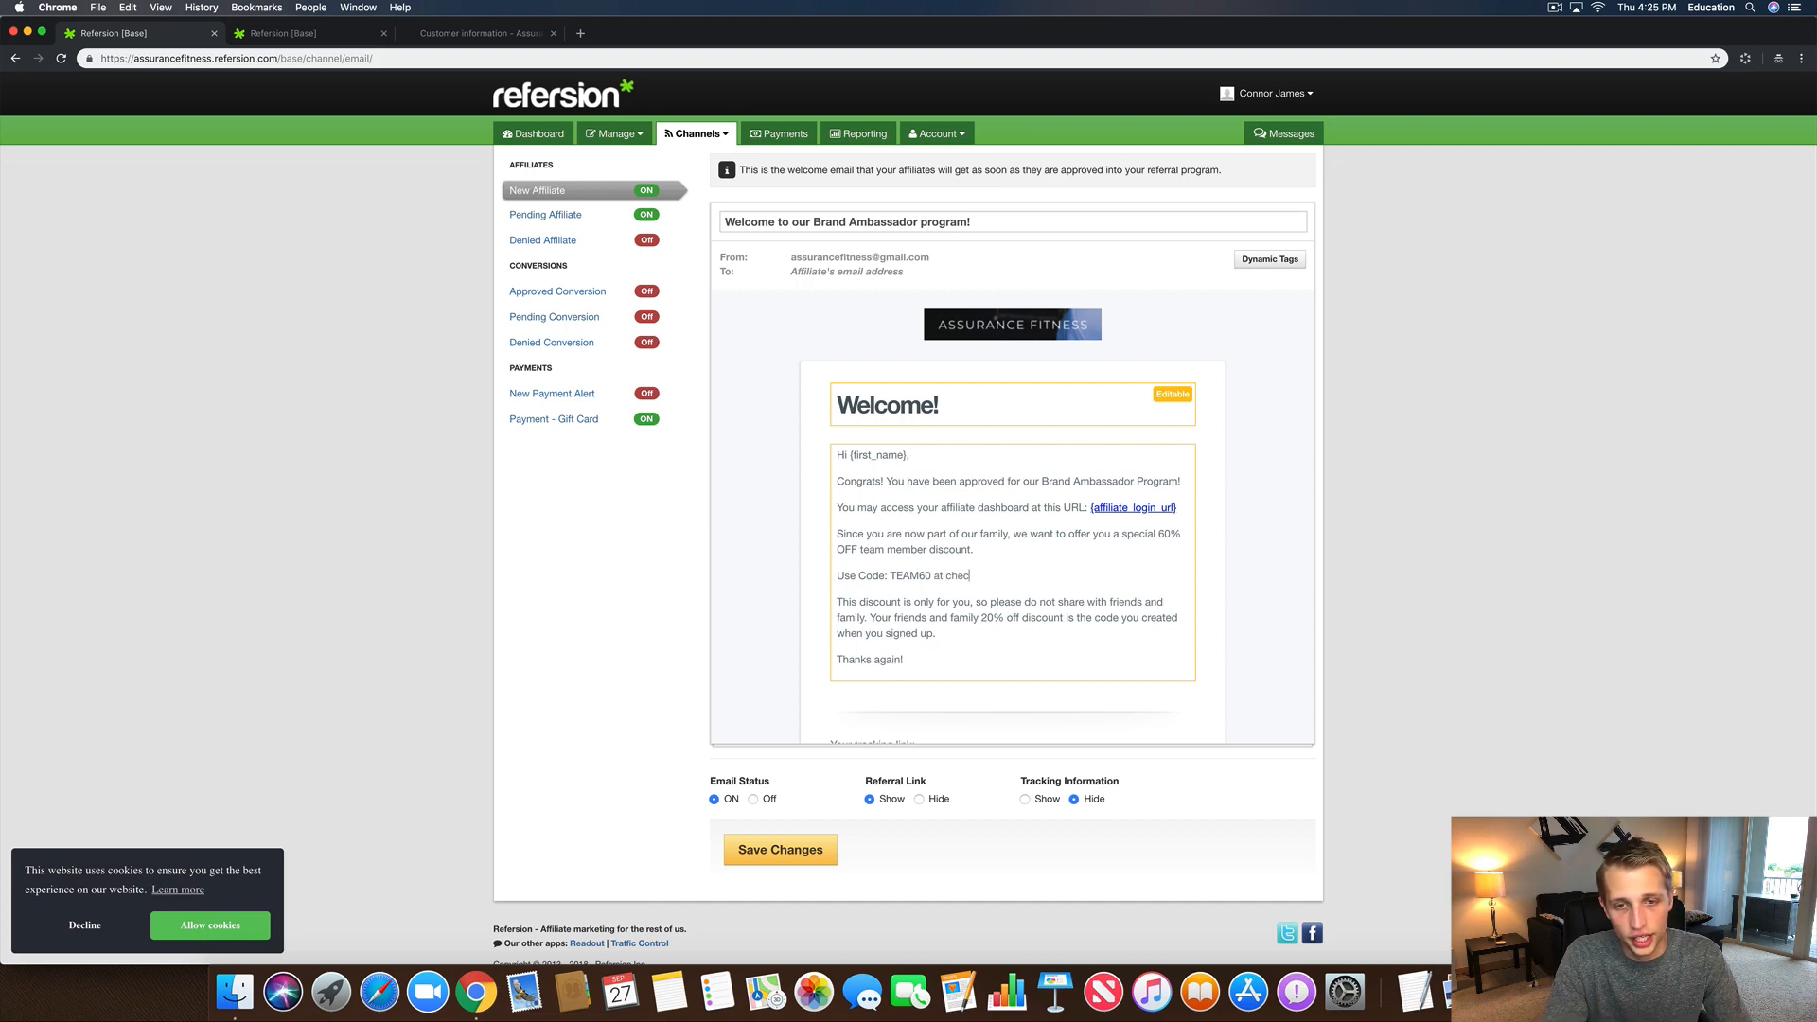
type("kout to redeem")
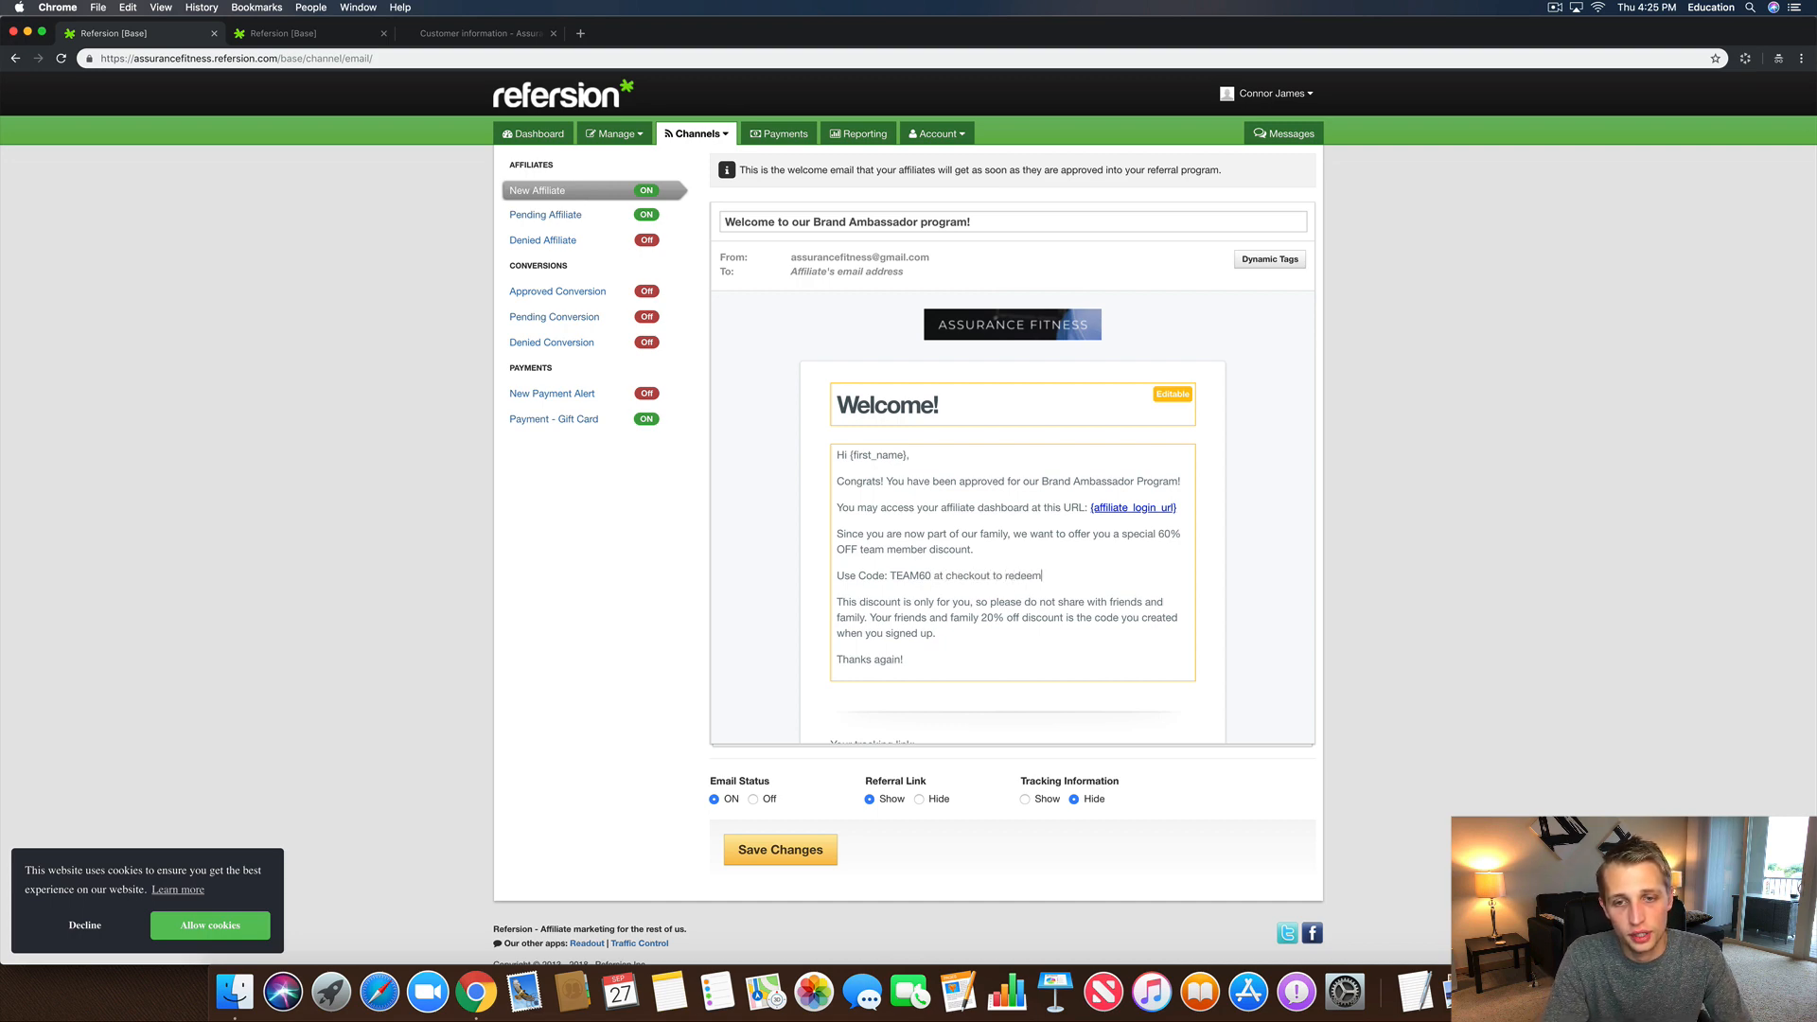
type(" your savings.")
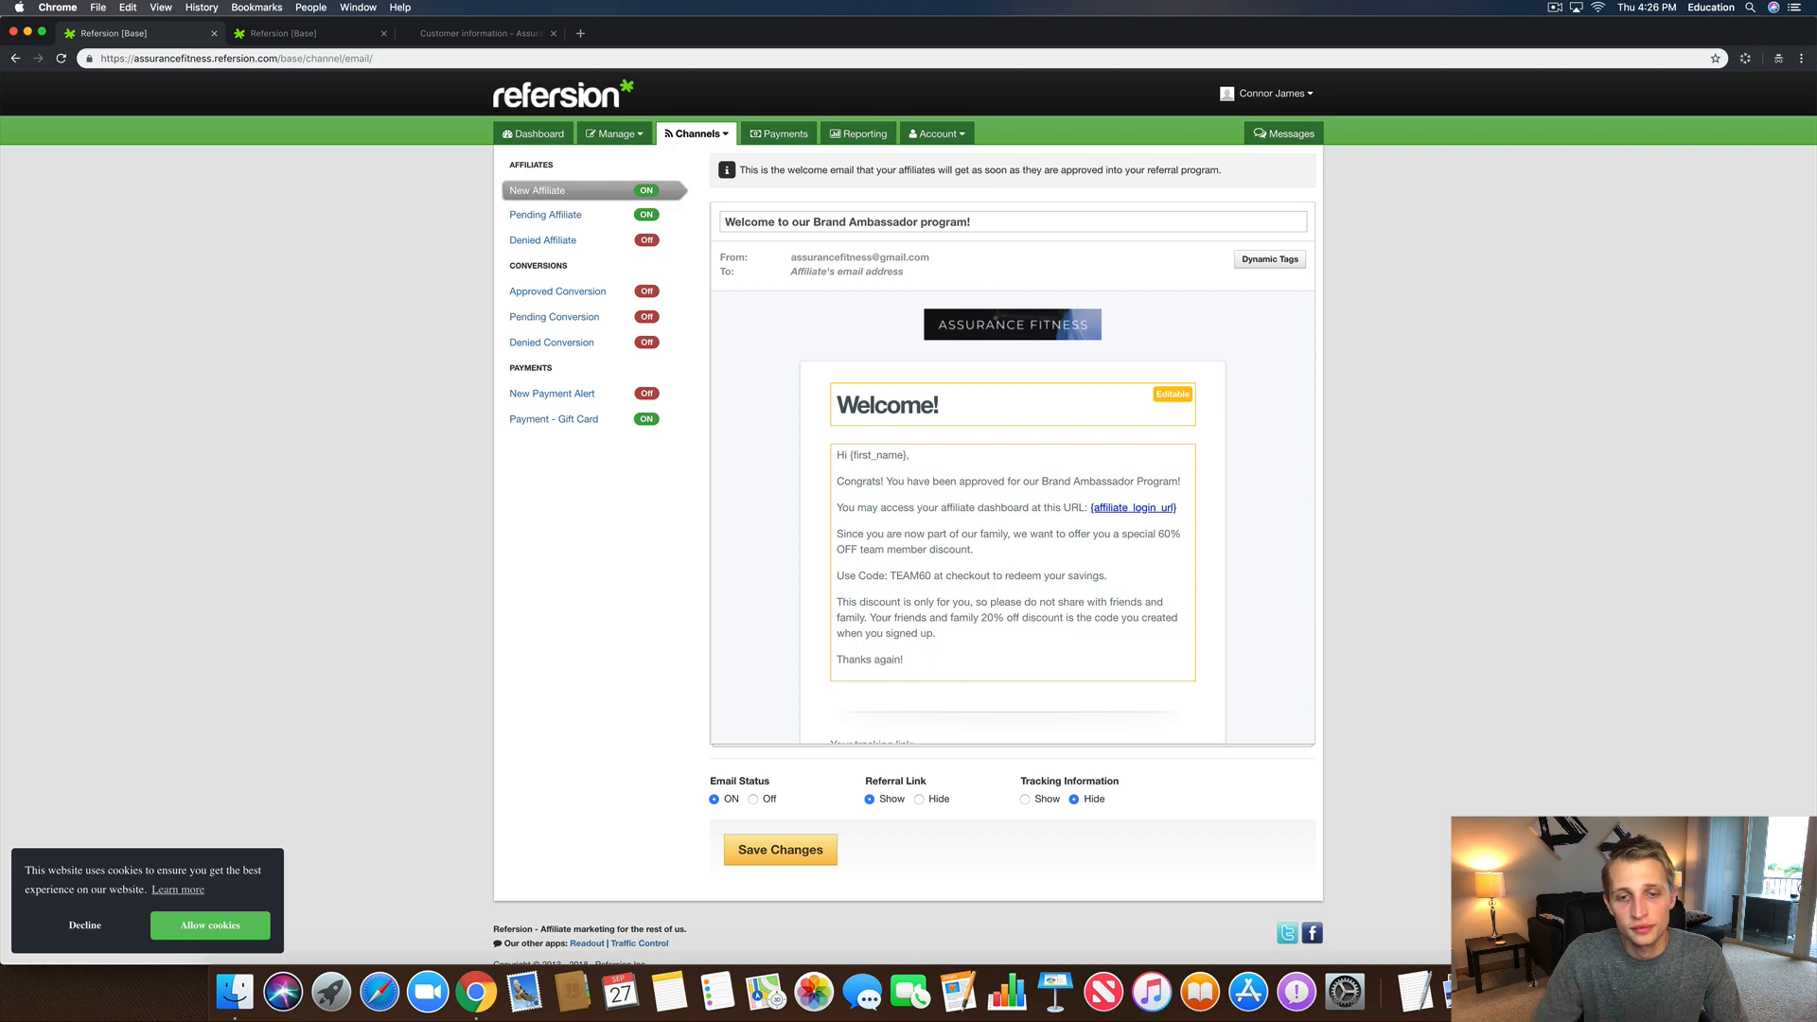
key("Return")
type("Sh")
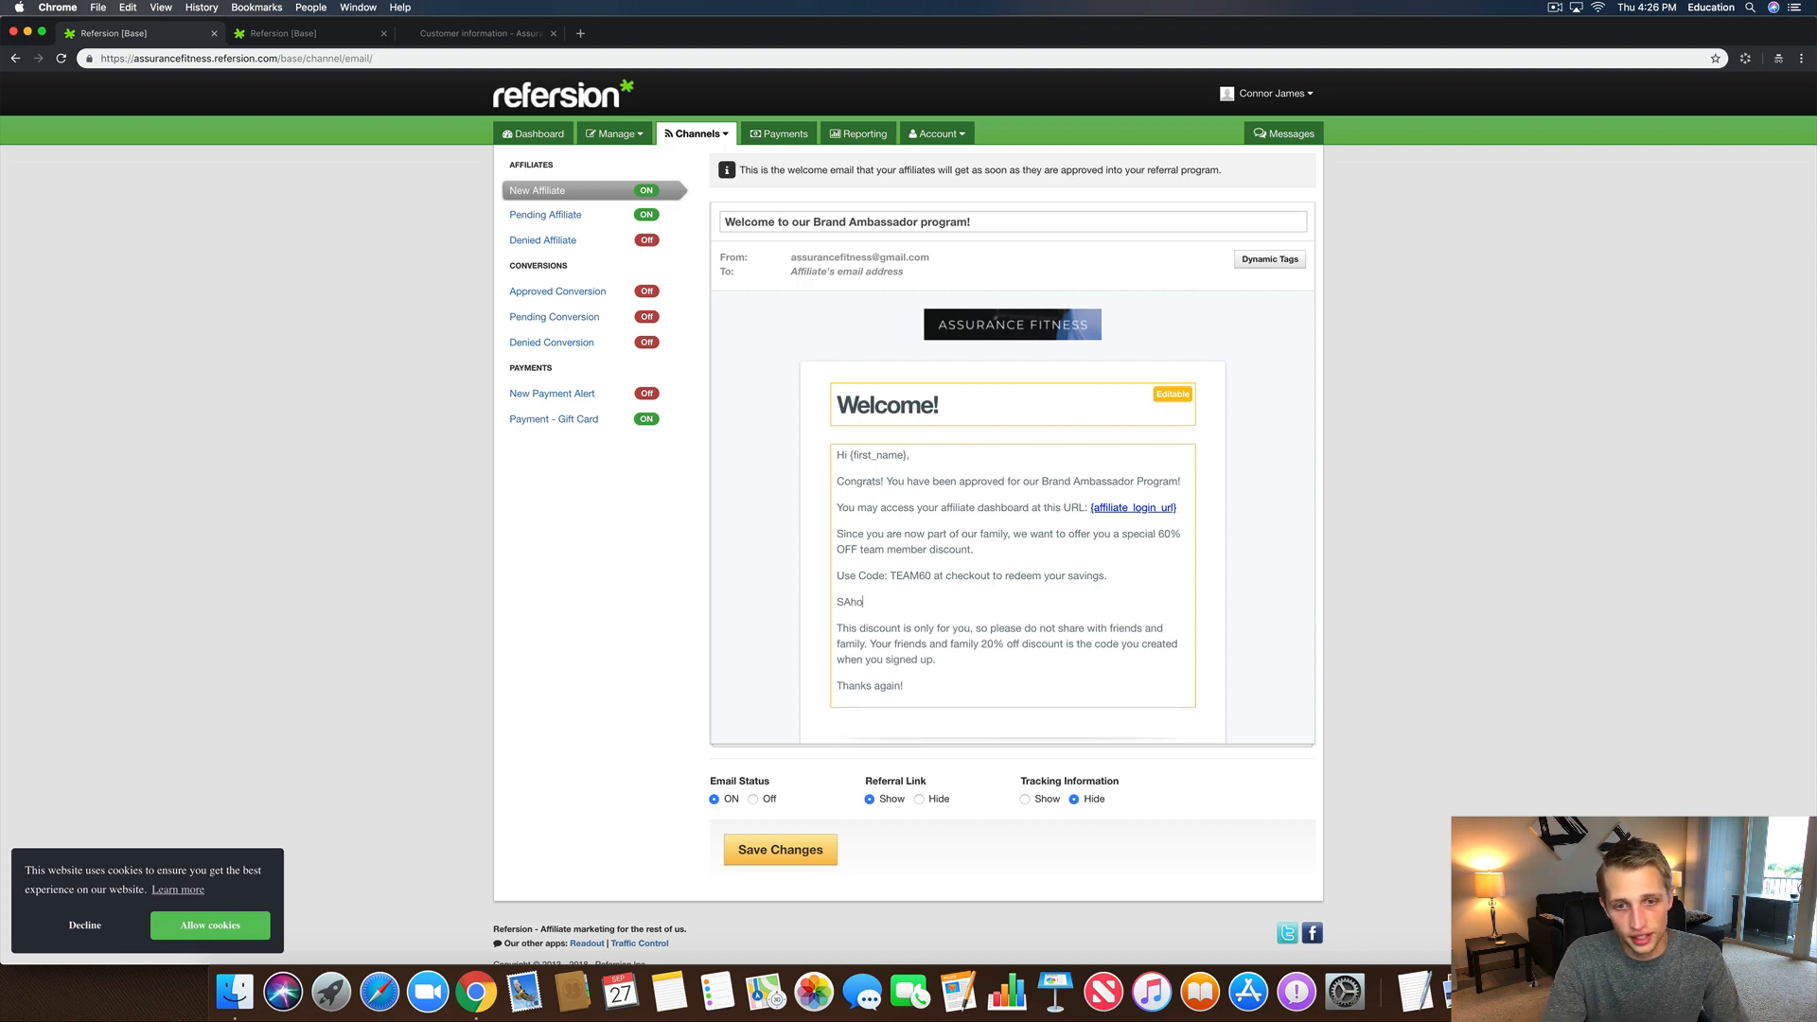
type("op and sa")
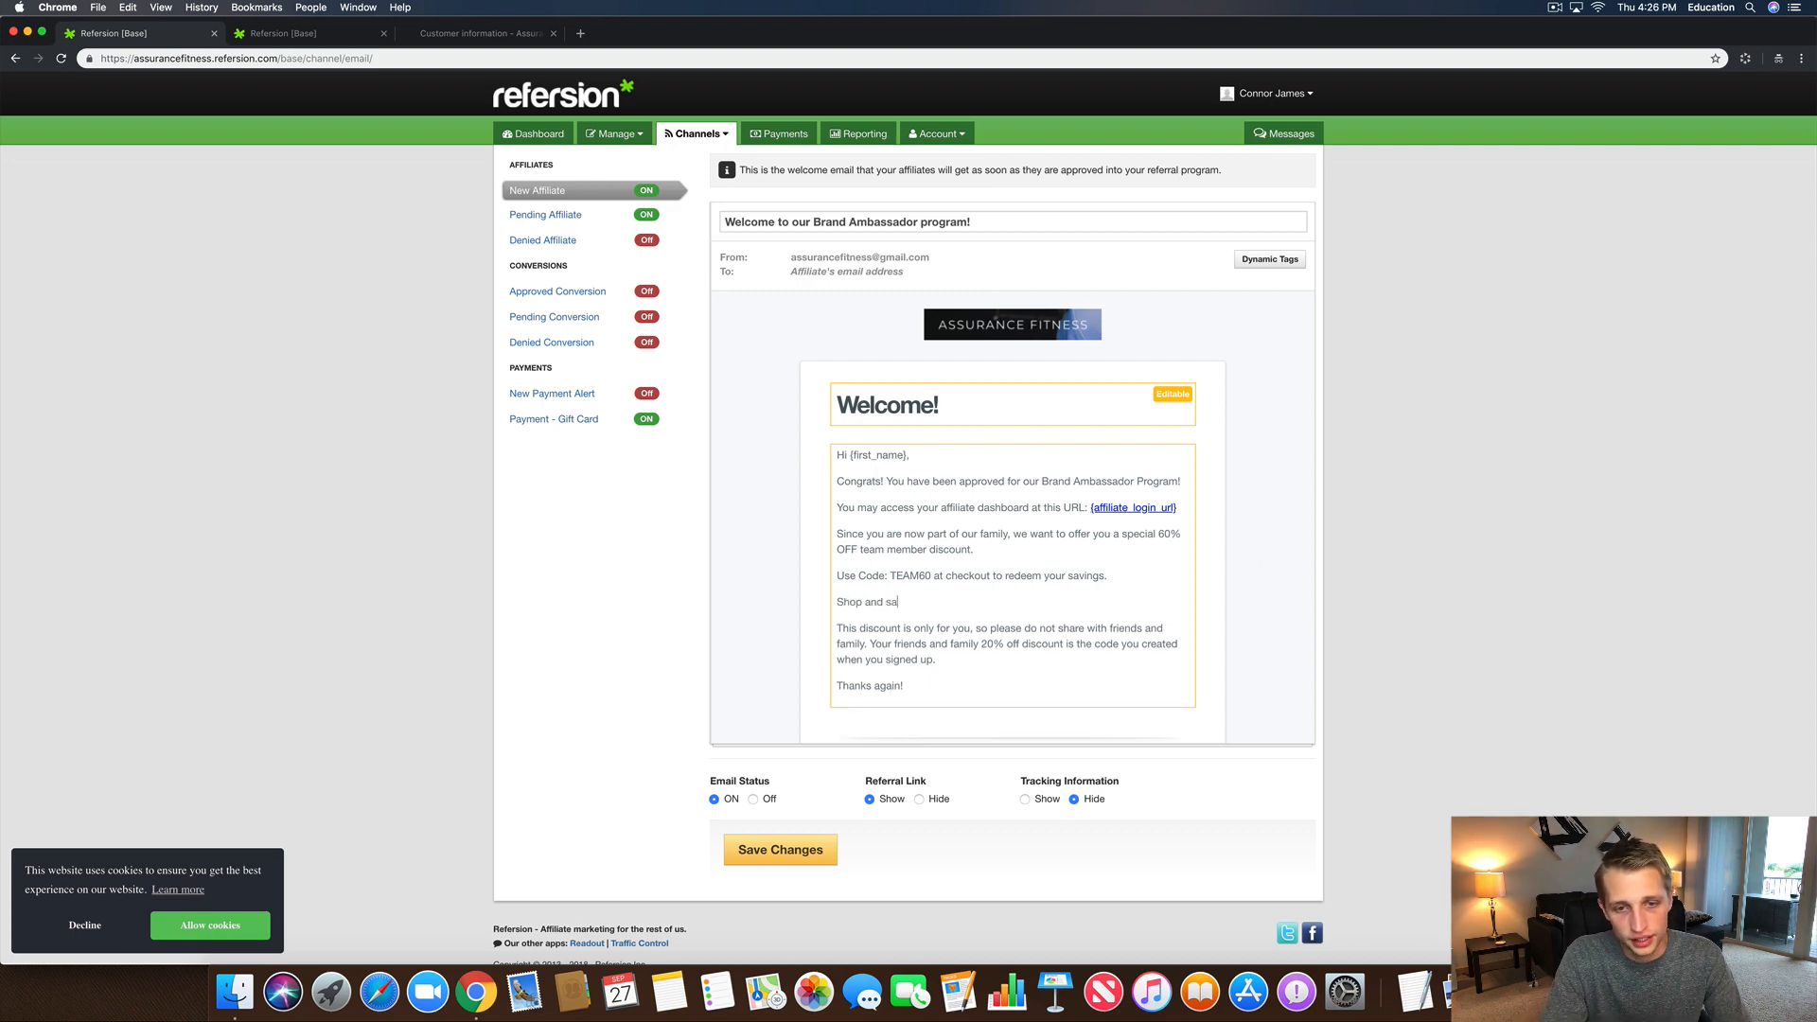
type("ve now by going to ")
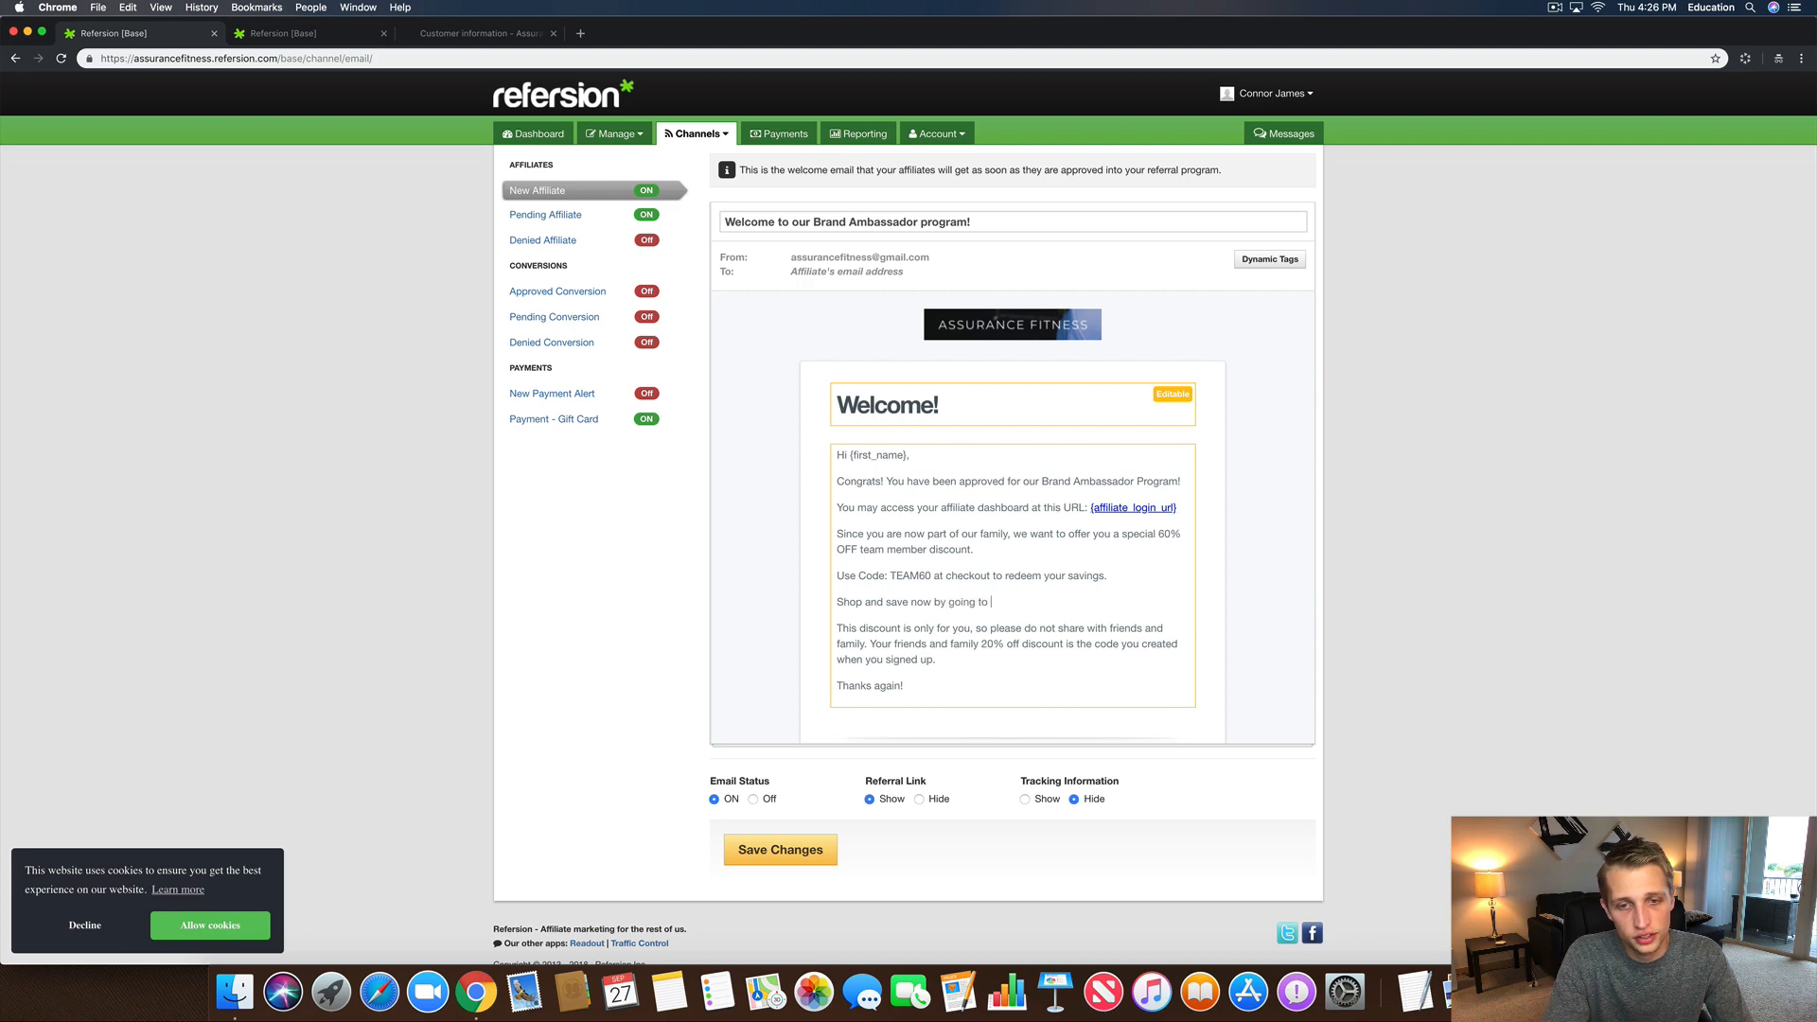
type("the following link:")
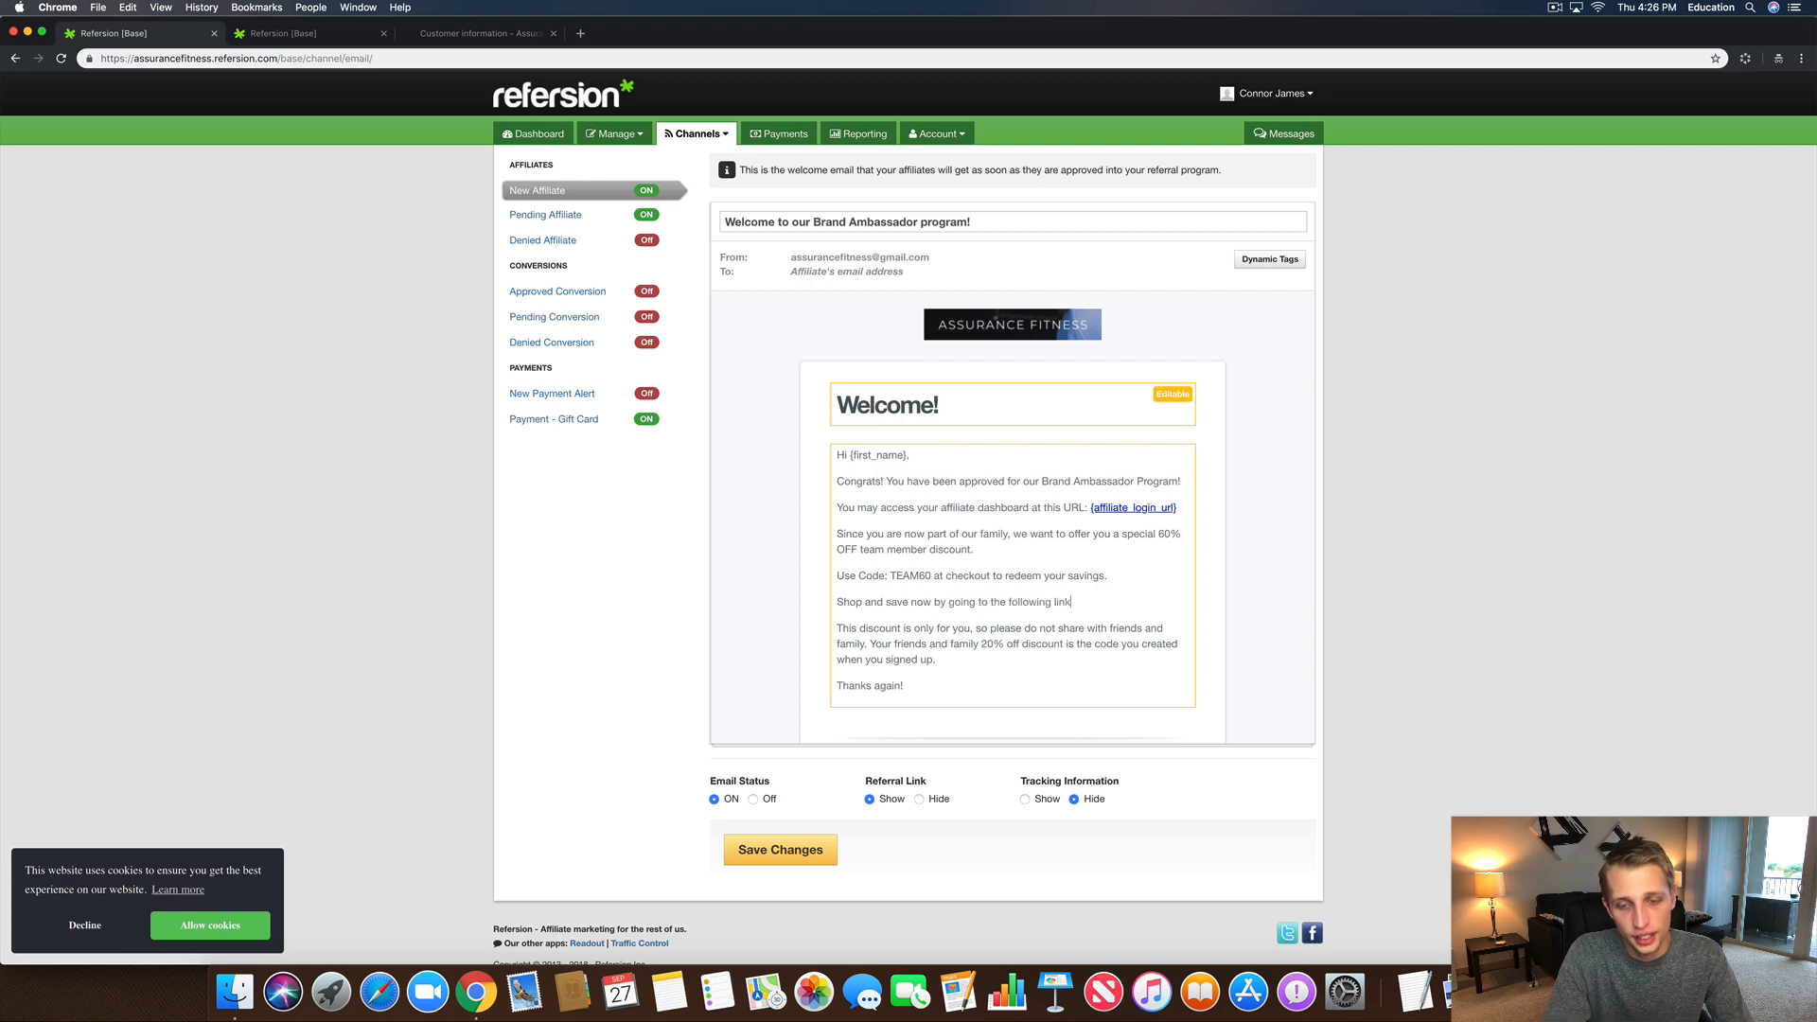
Step: Switch to Shopify, close the SIGNUP20 shareable-link popup and return to the discounts list
left_click(436, 38)
left_click(315, 38)
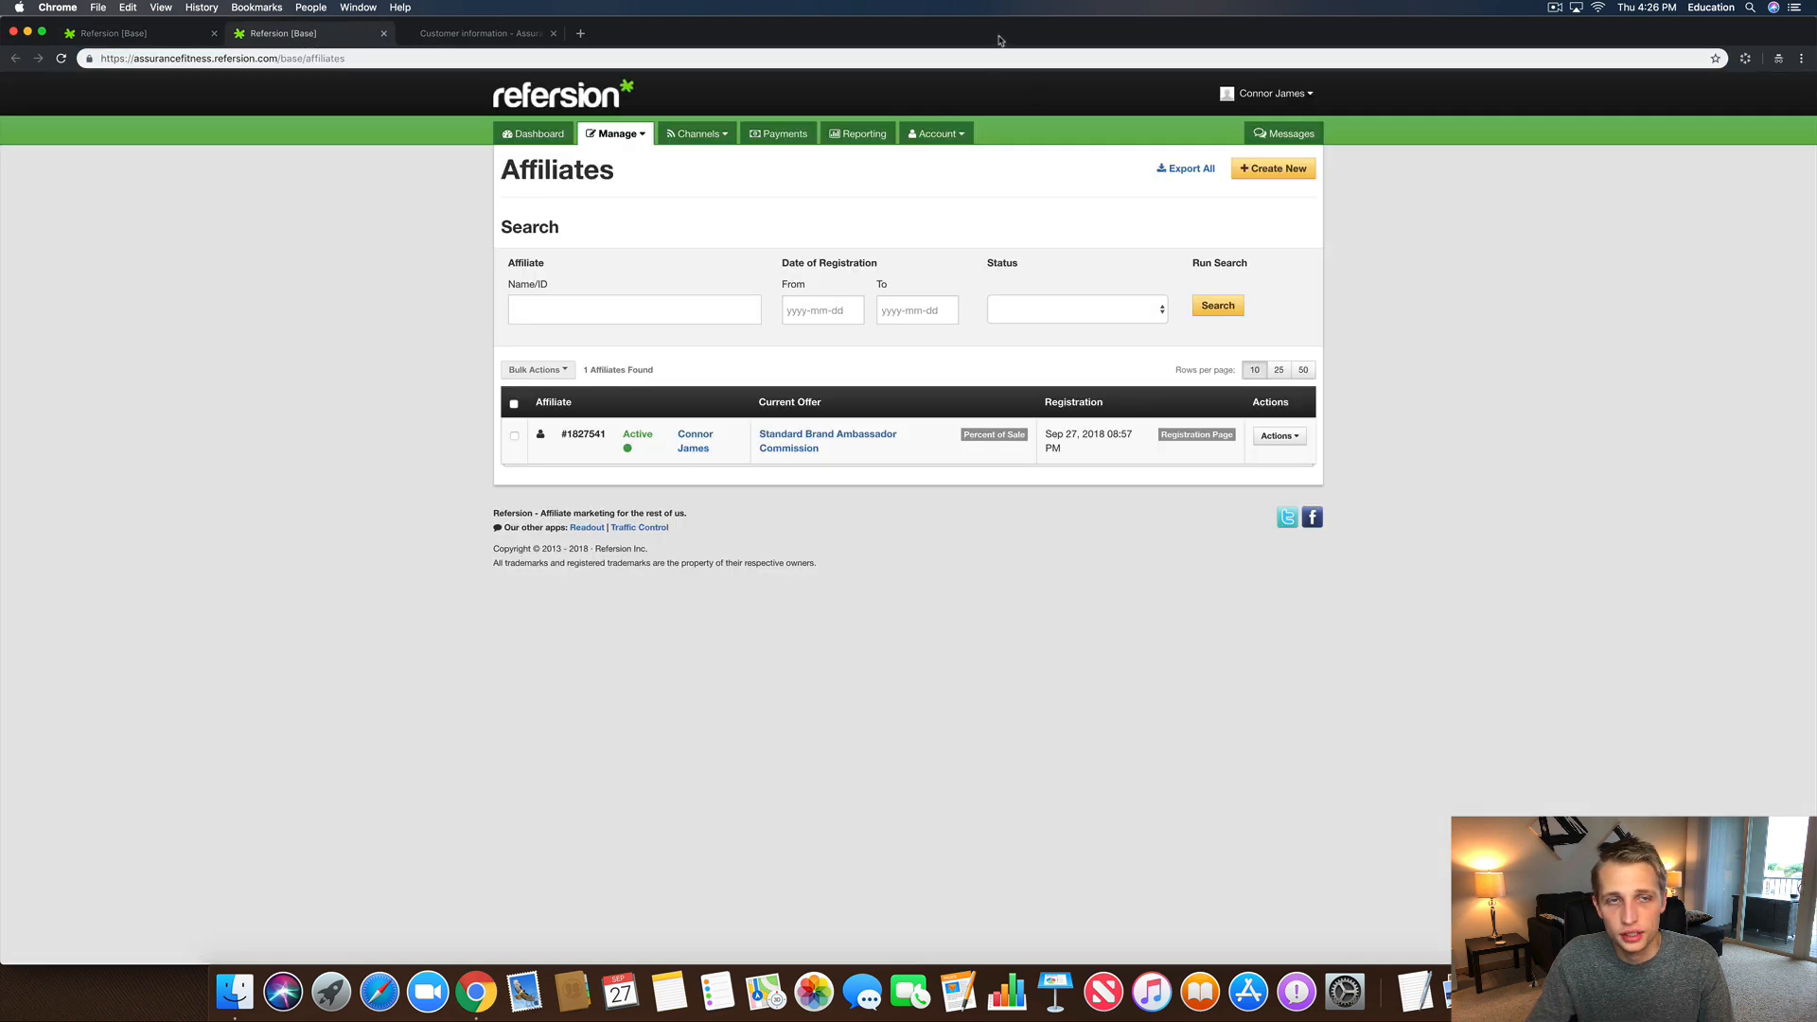
left_click_drag(1001, 41, 1001, 105)
left_click(227, 43)
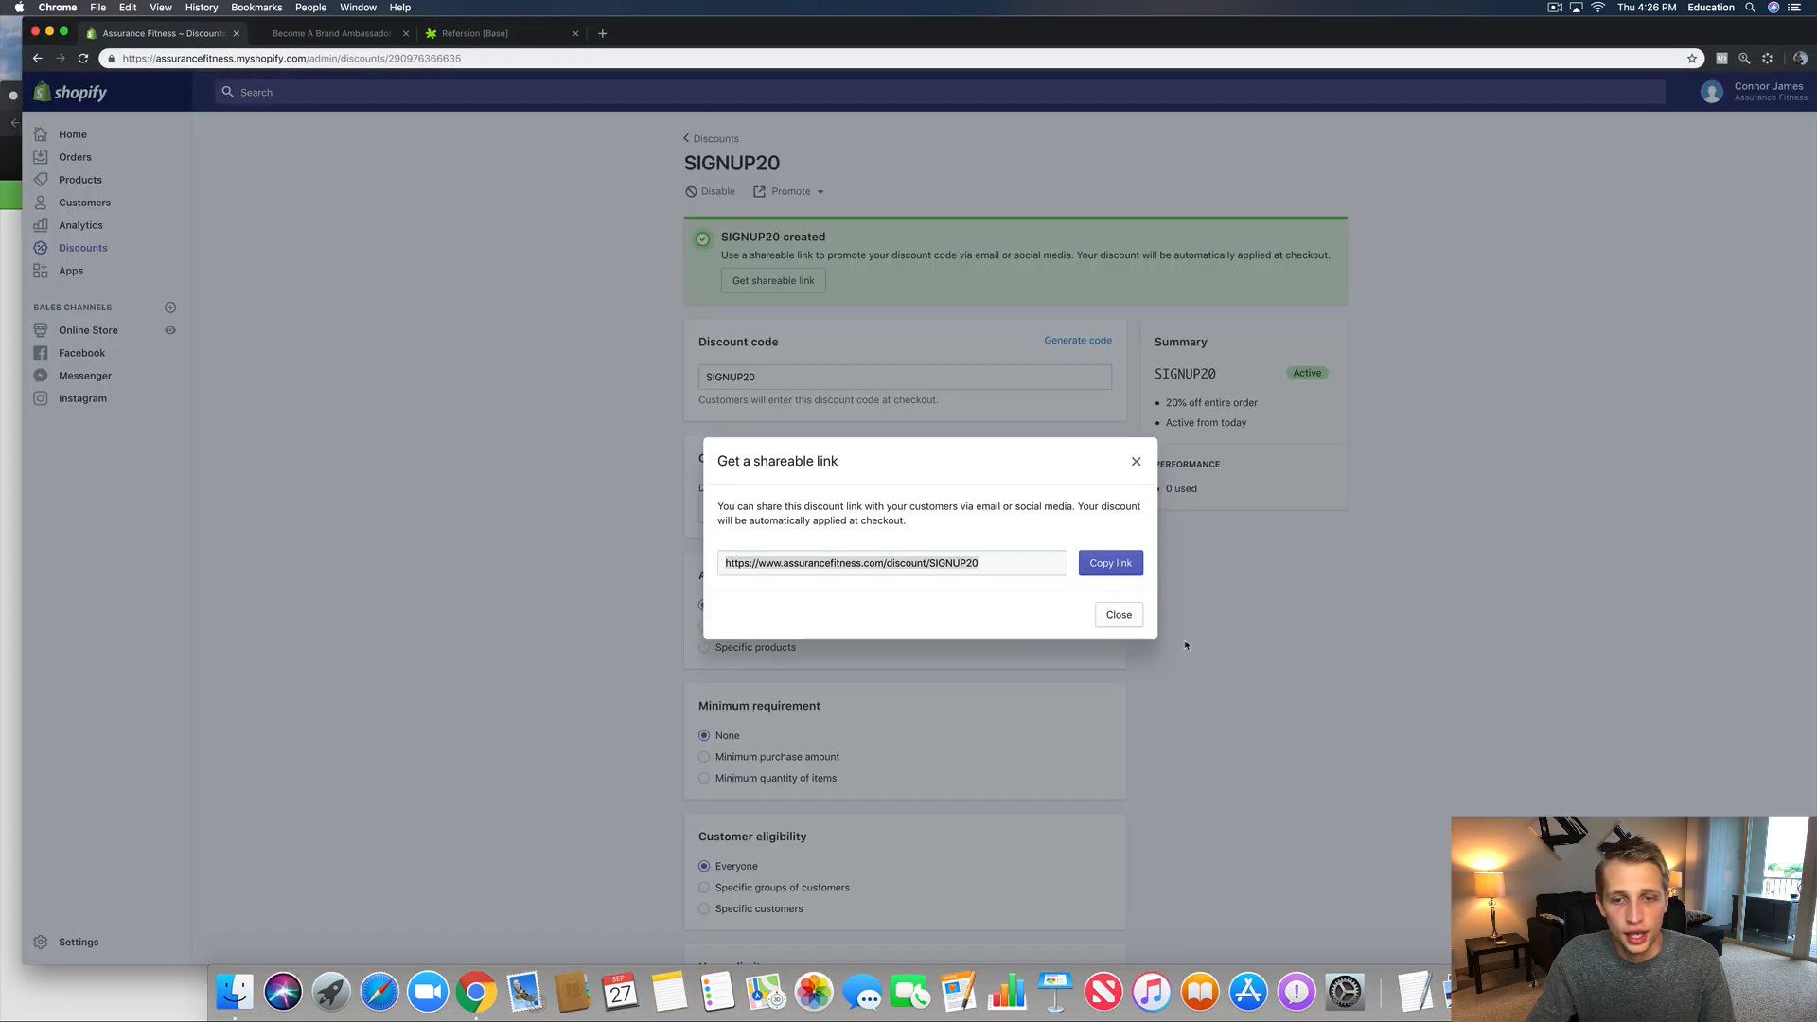
left_click(1136, 461)
left_click(700, 142)
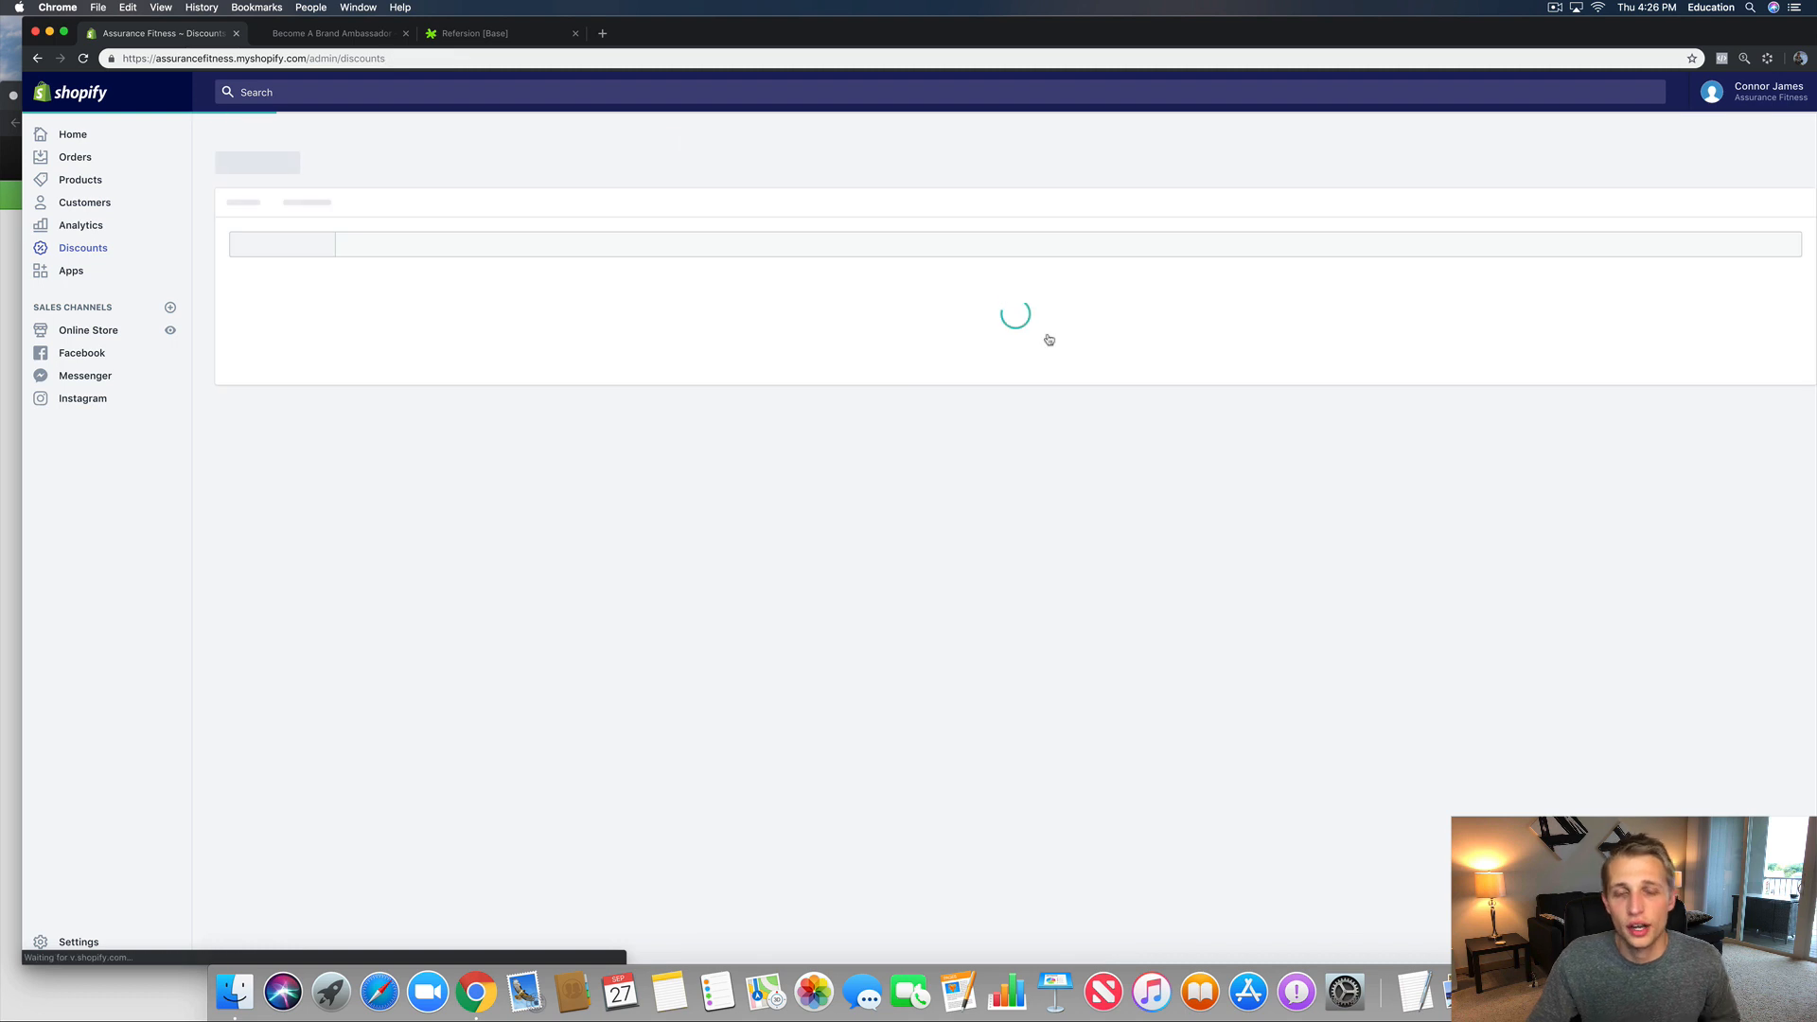
Step: Create discount code TEAM60 worth 60% off and copy its shareable link
left_click(1775, 158)
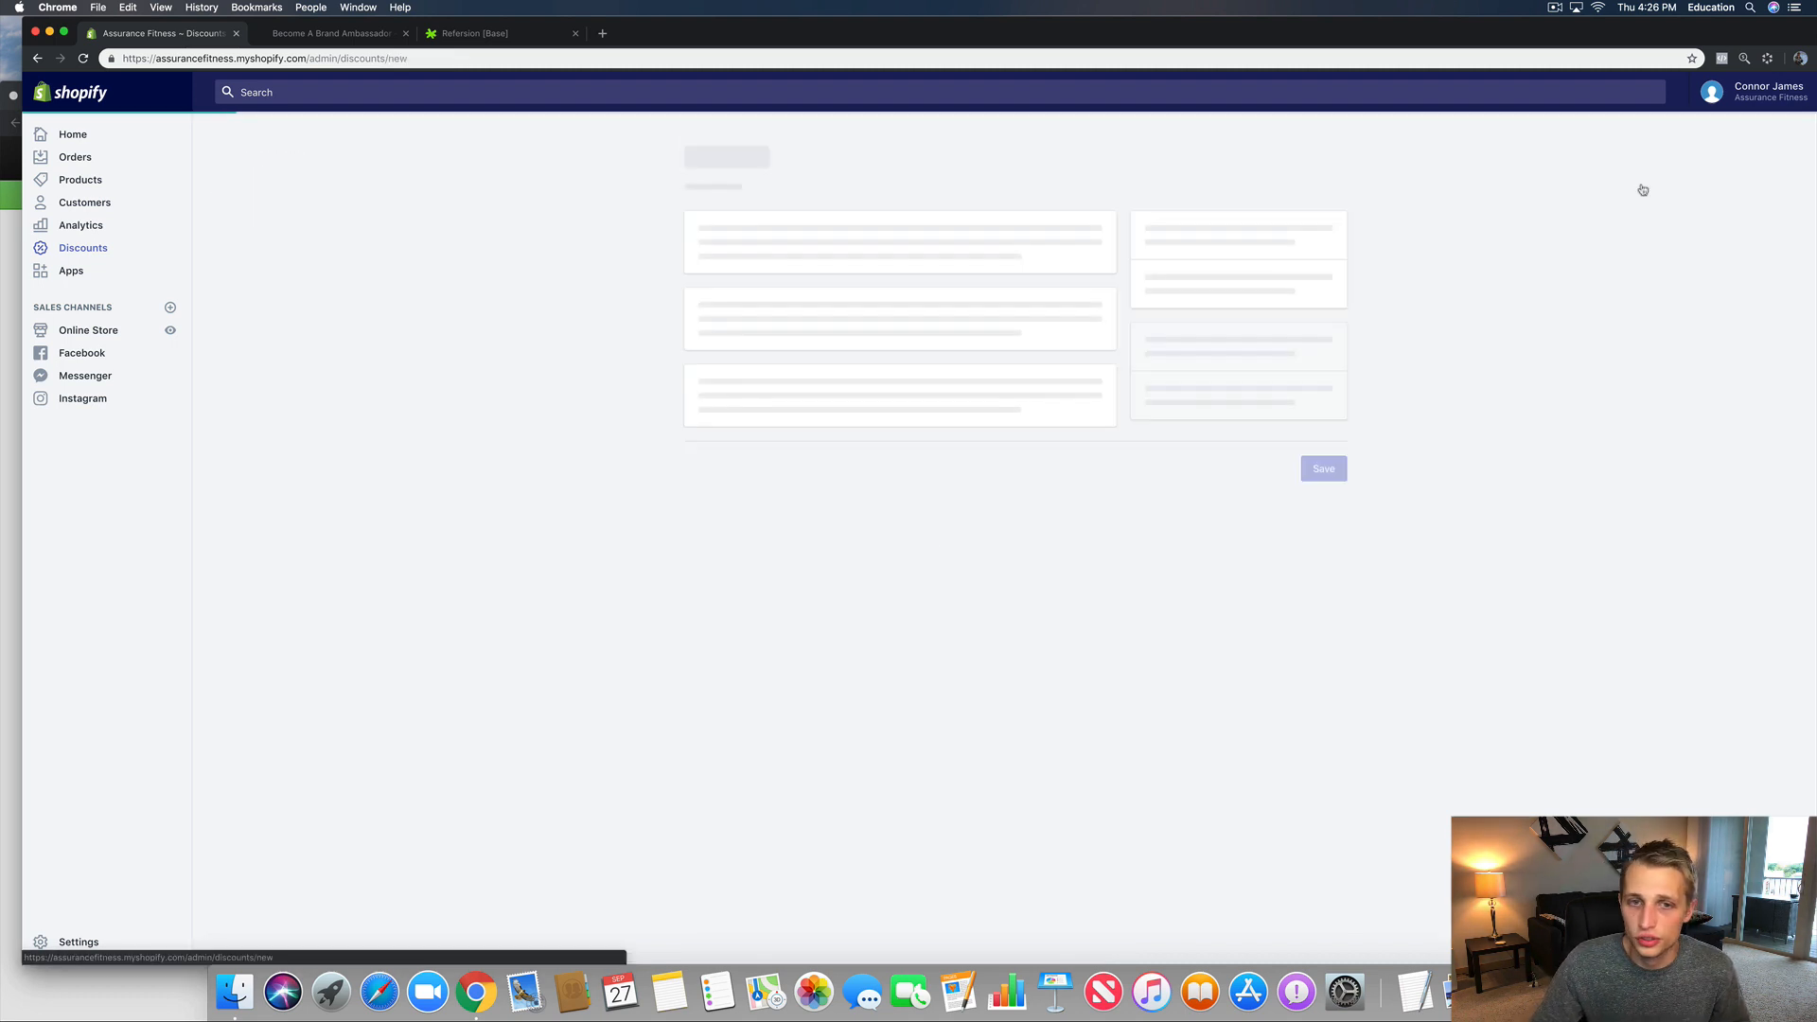
left_click(743, 263)
type("TE")
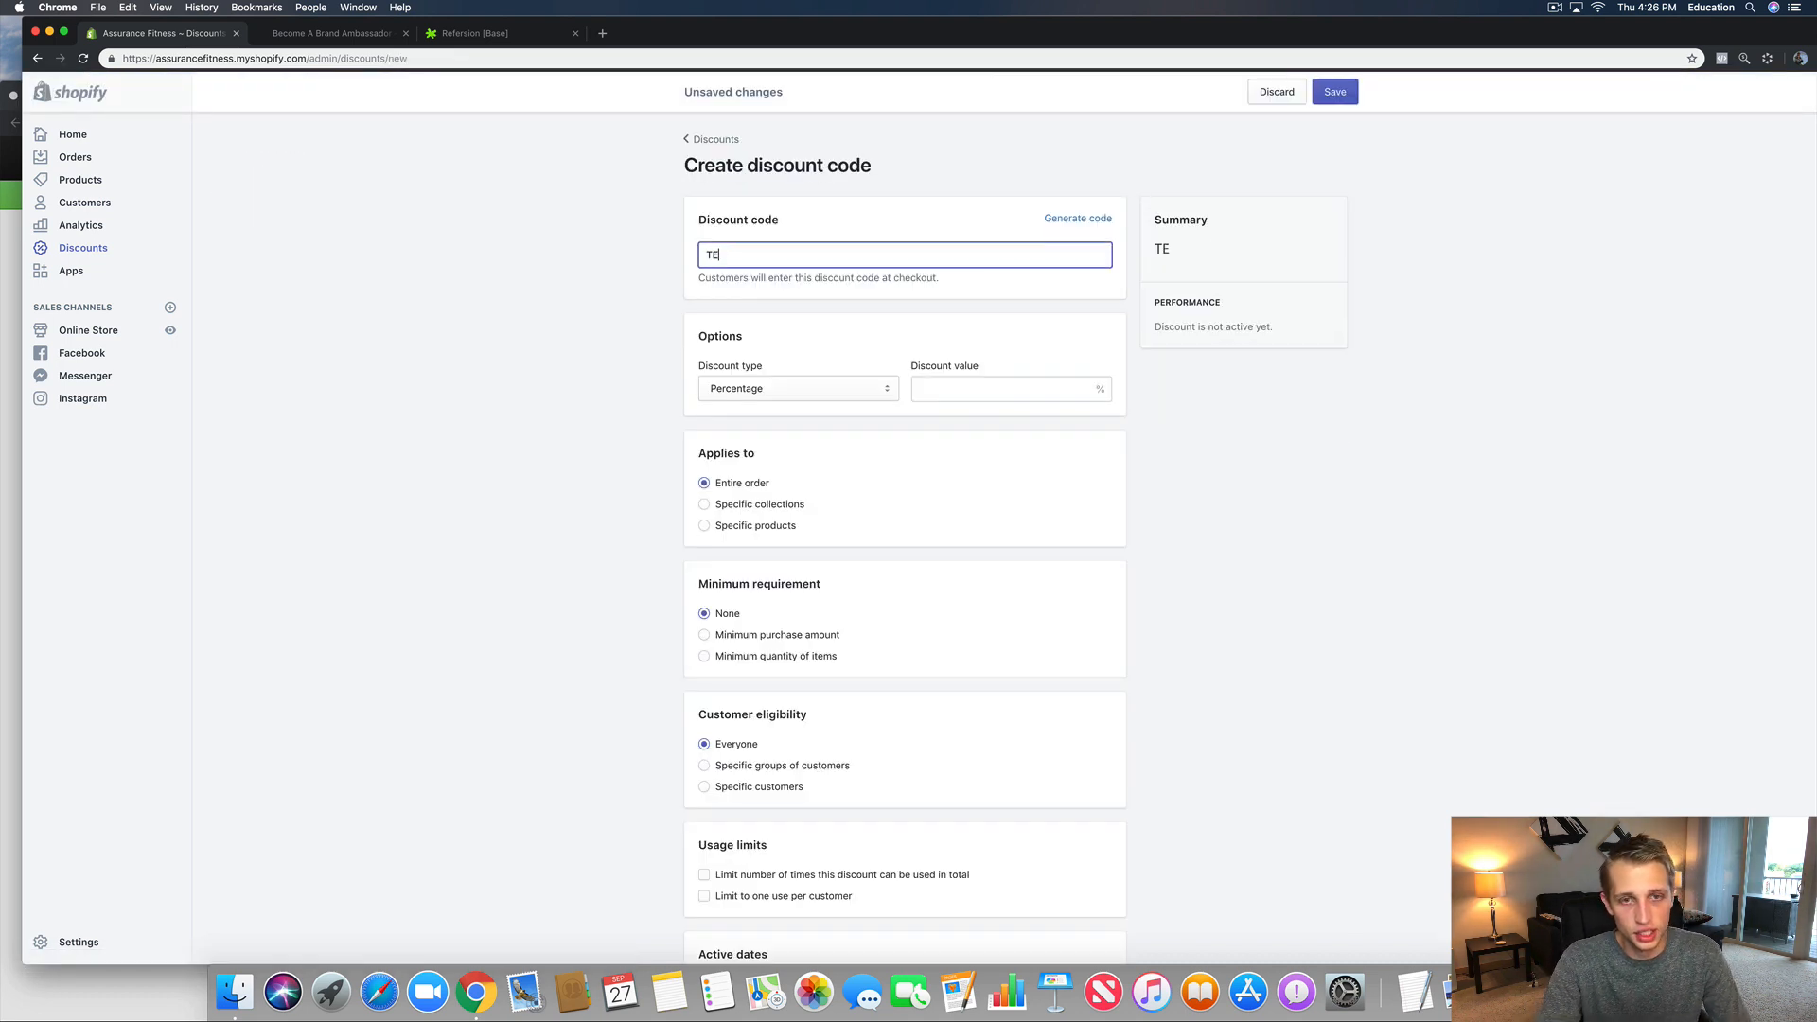
type("AM60")
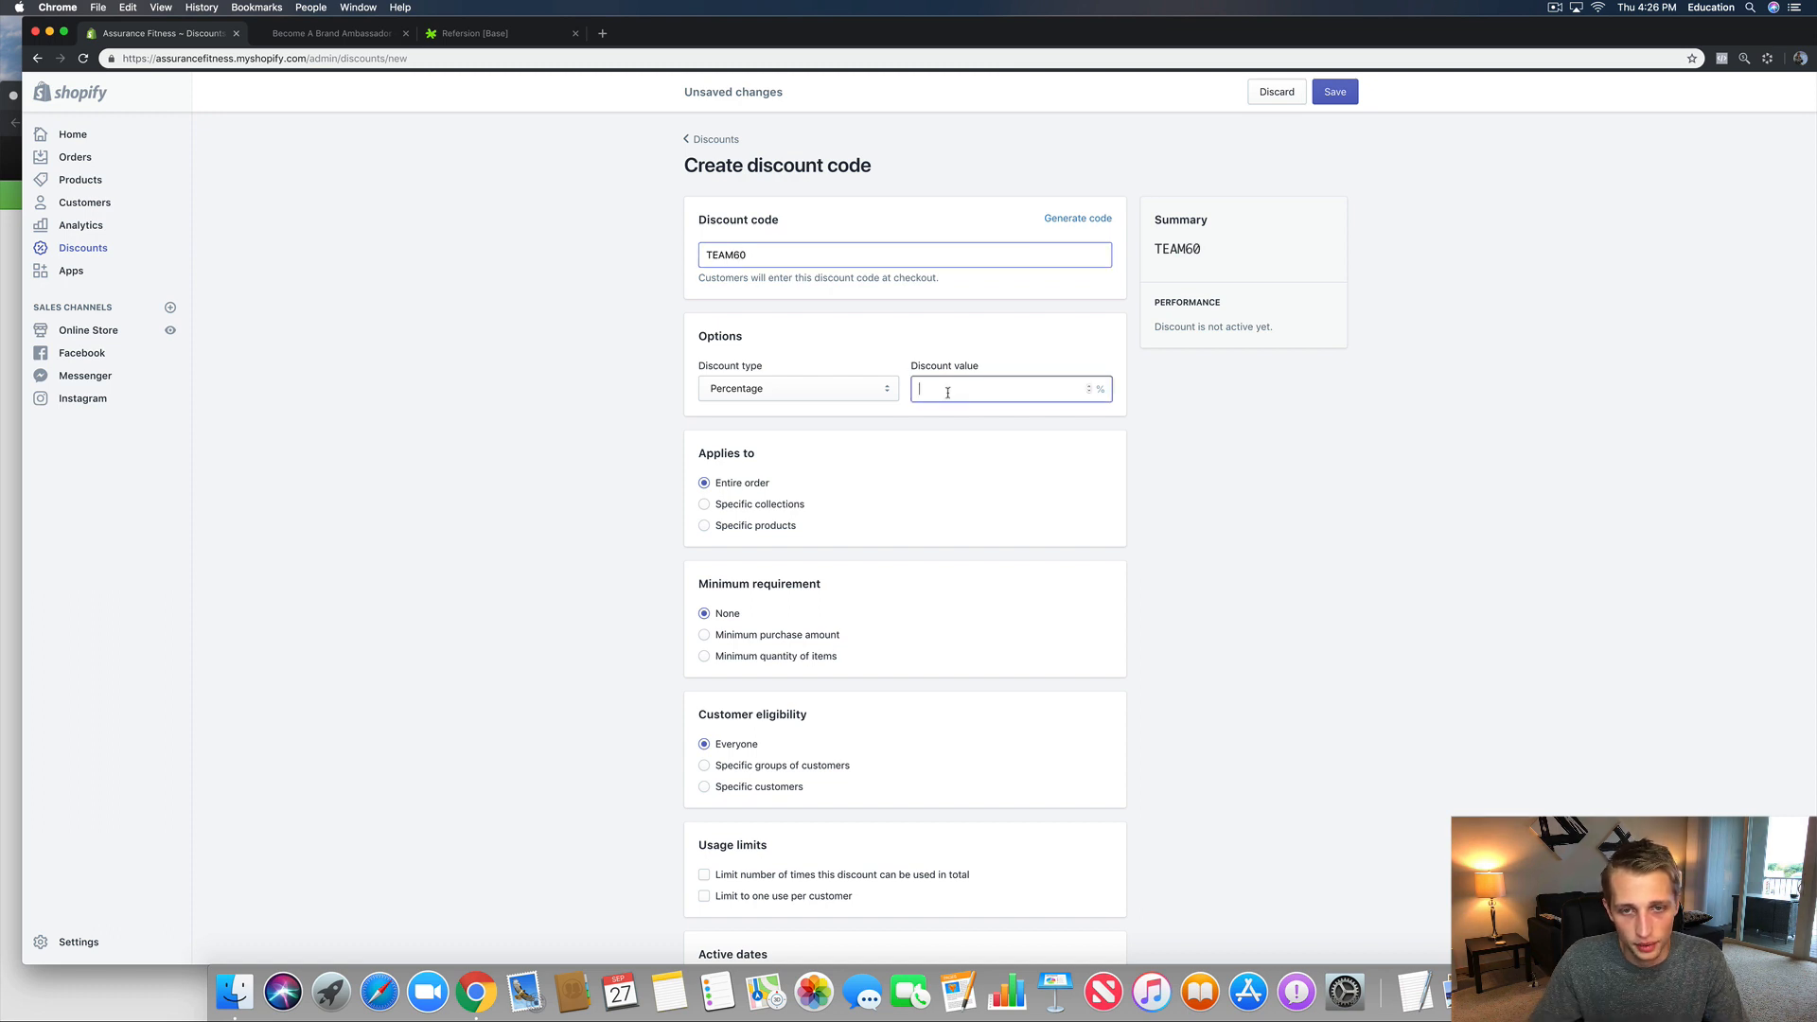
left_click(941, 389)
type("60")
key("Return")
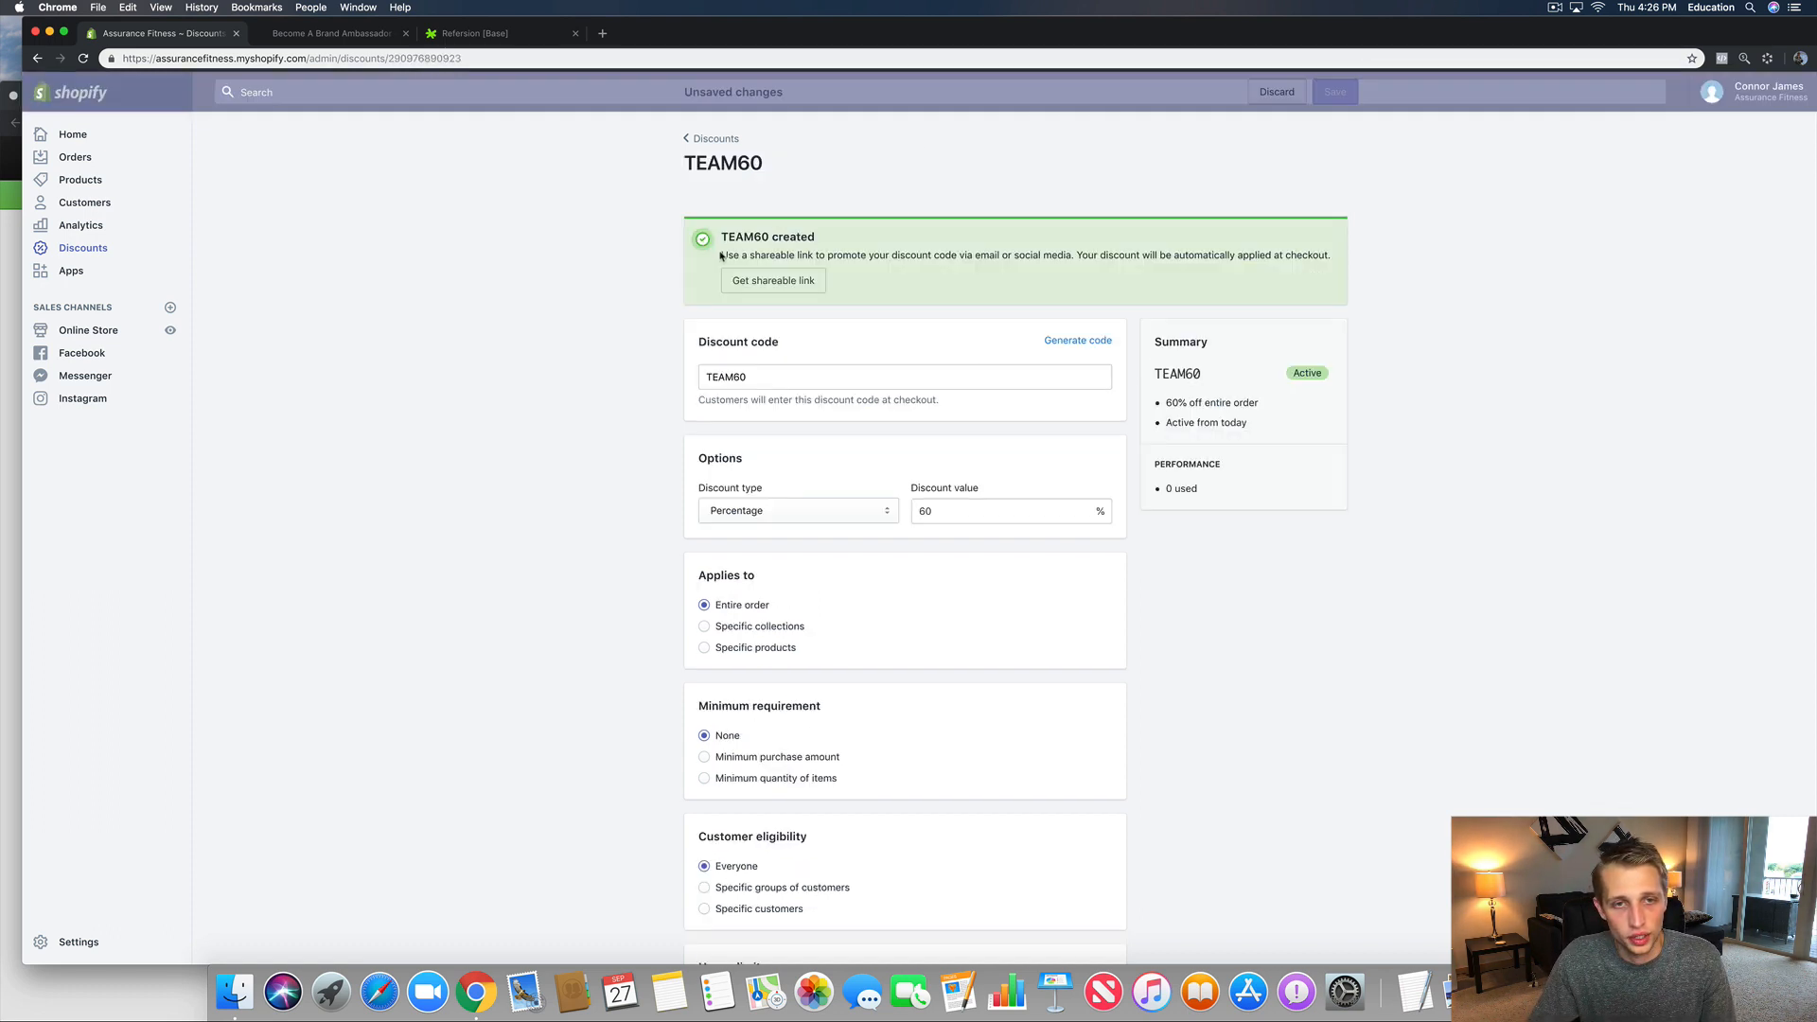
left_click(766, 284)
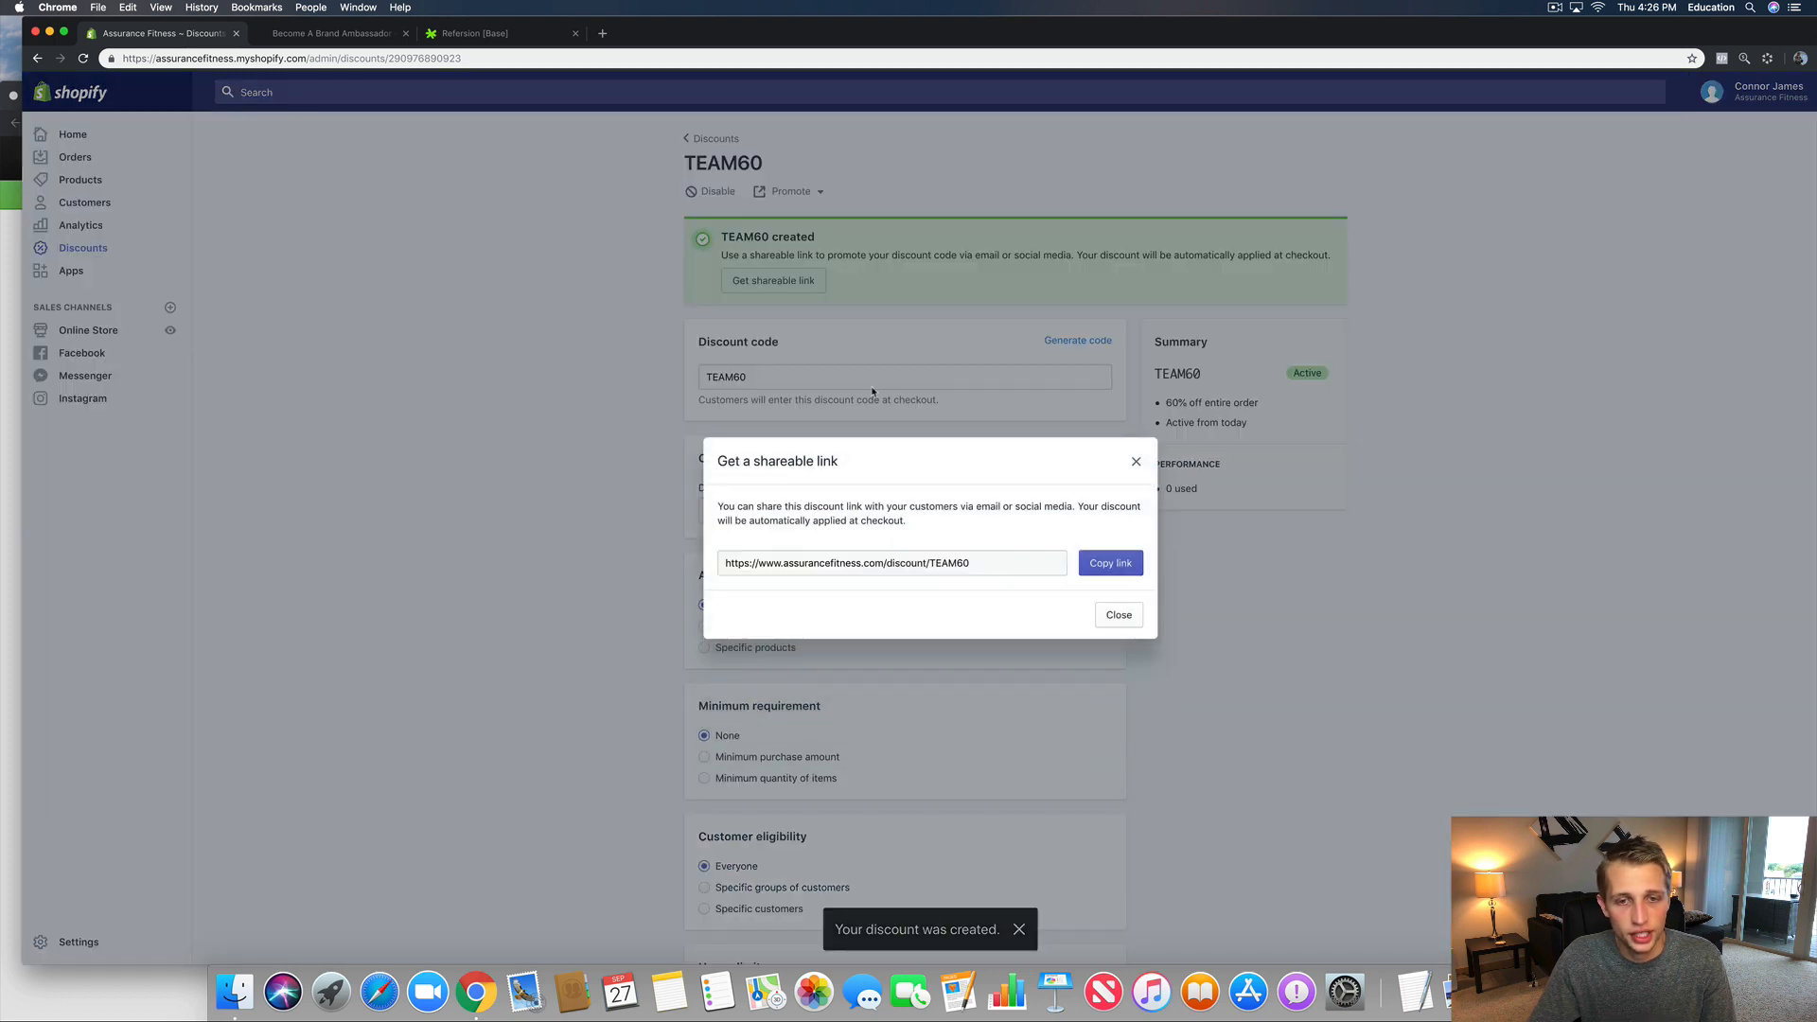
left_click(1110, 563)
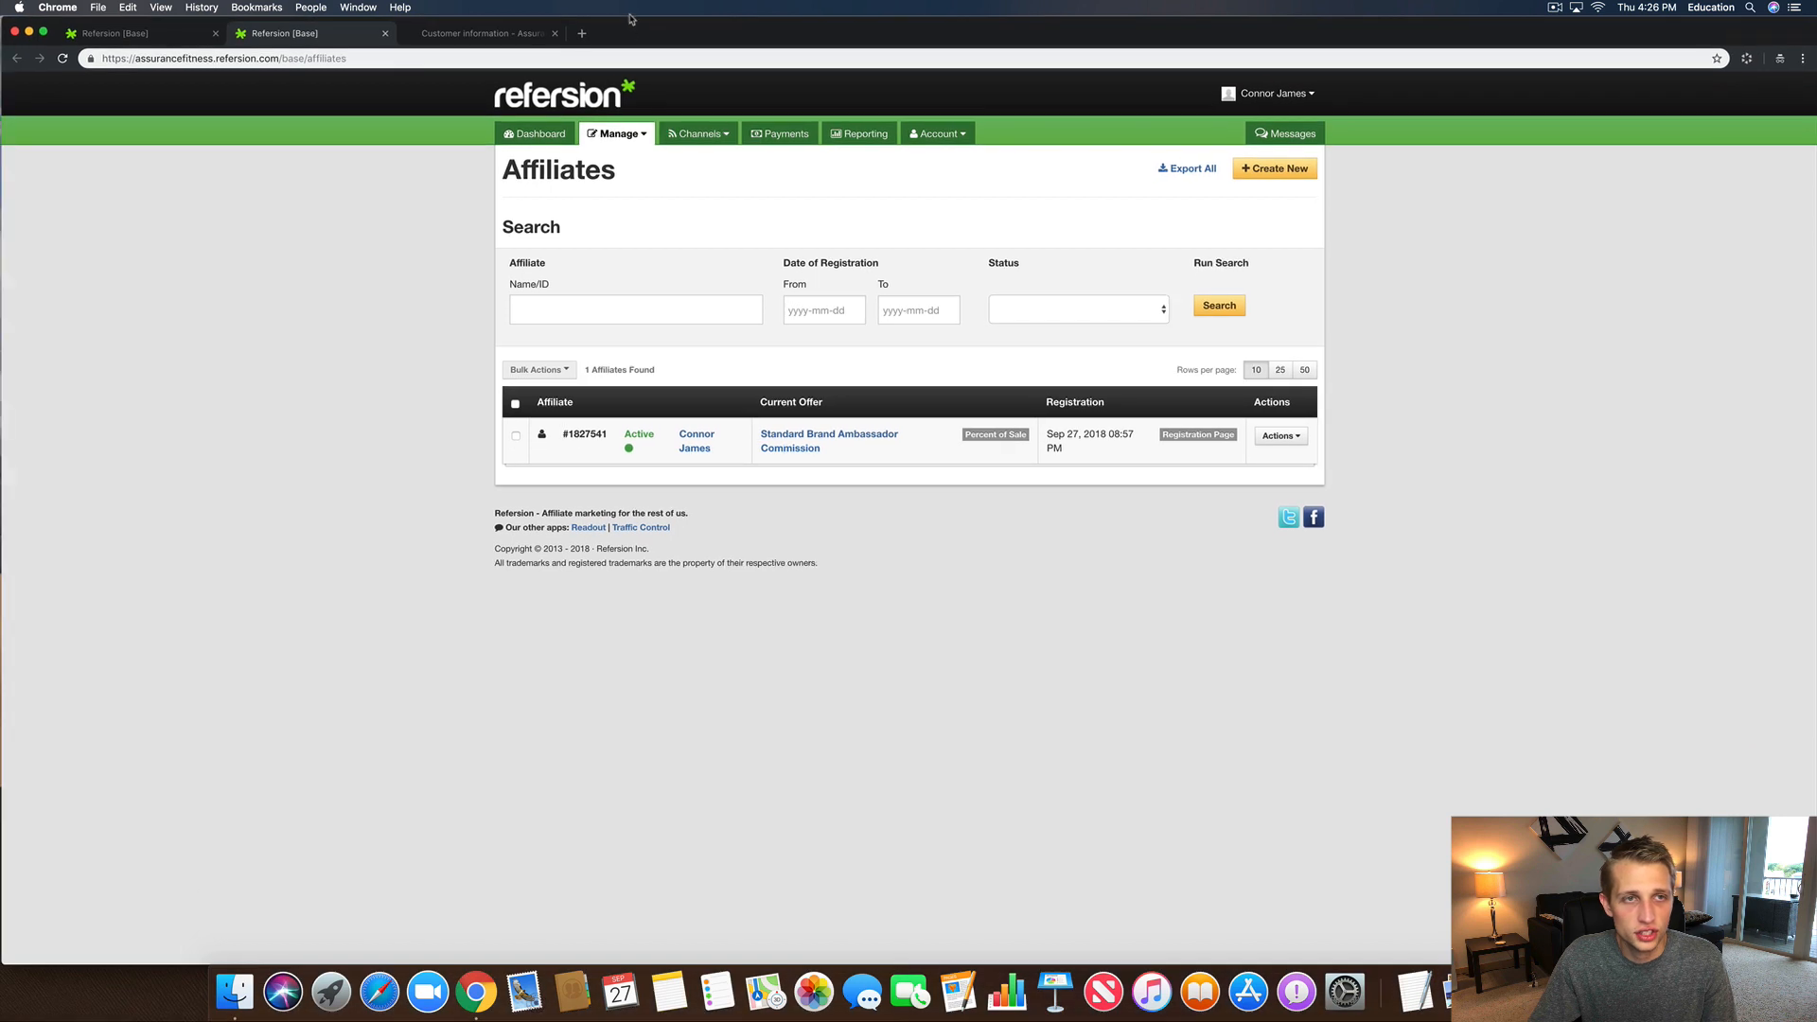
Step: Build the TEAM60 link ending in '?redirect=/collections/catalog', copy it, and return to Refersion
left_click(564, 60)
key("super+v")
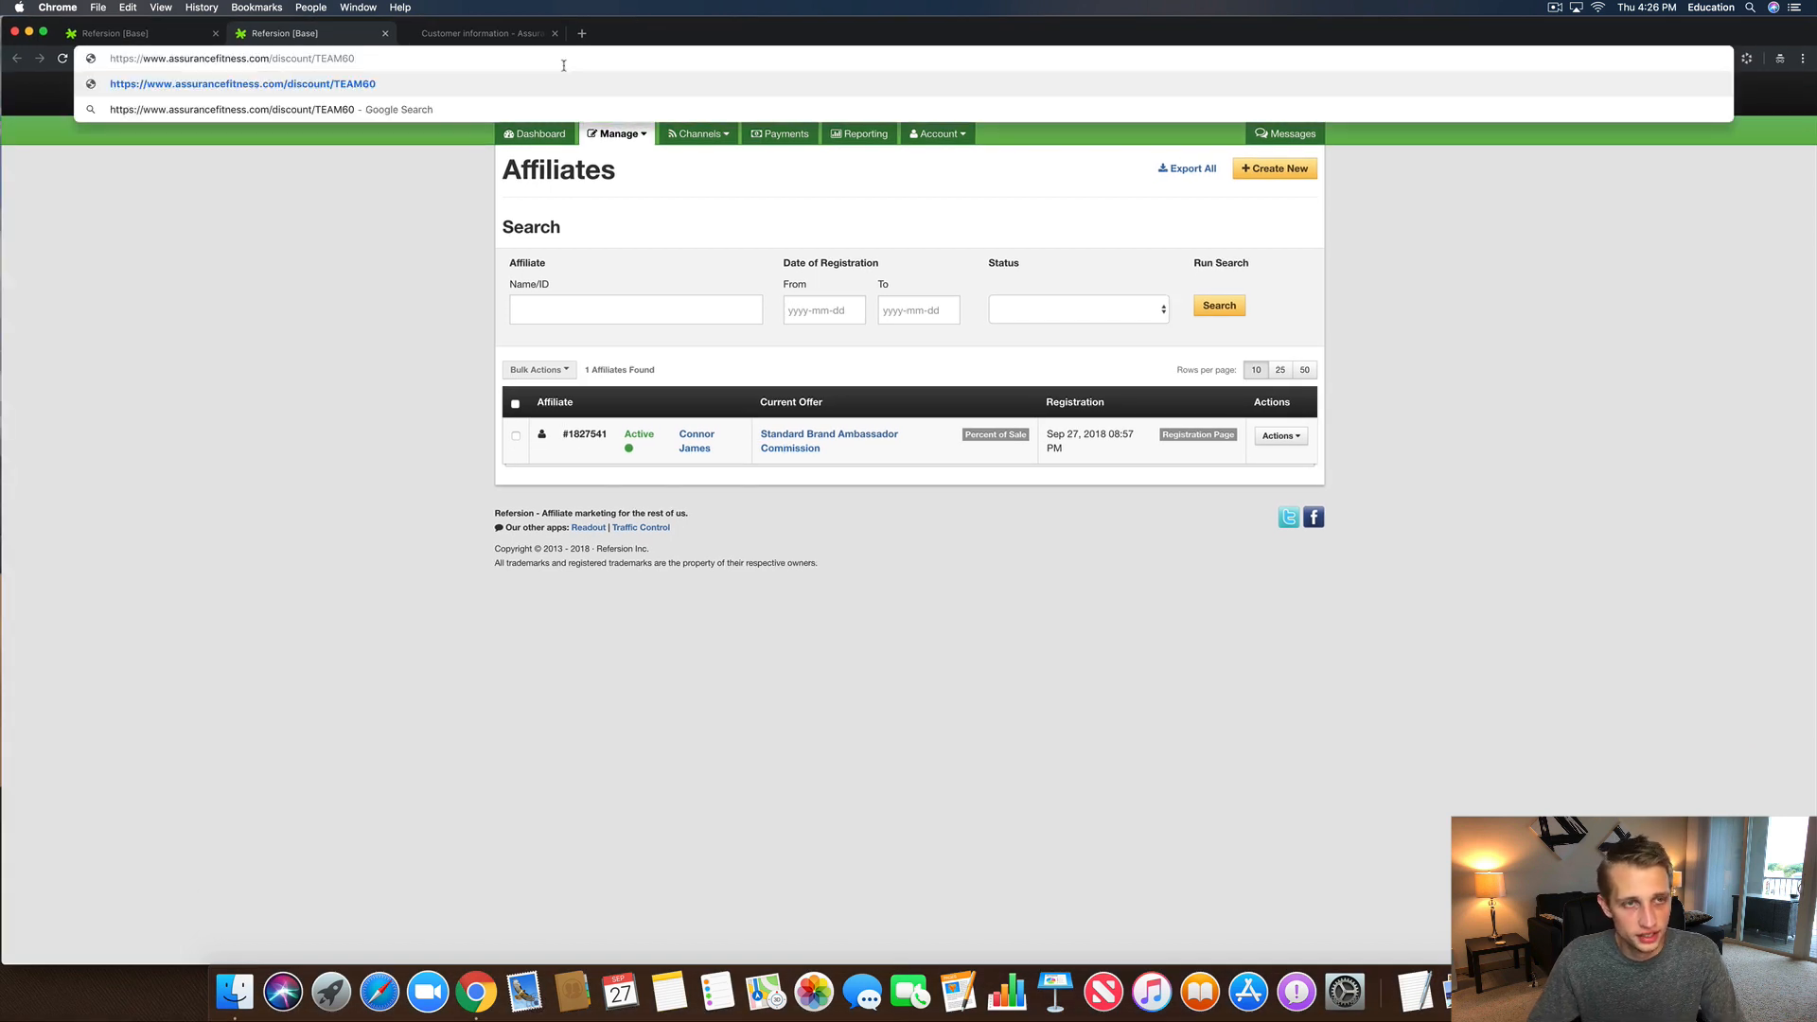
type("?redir")
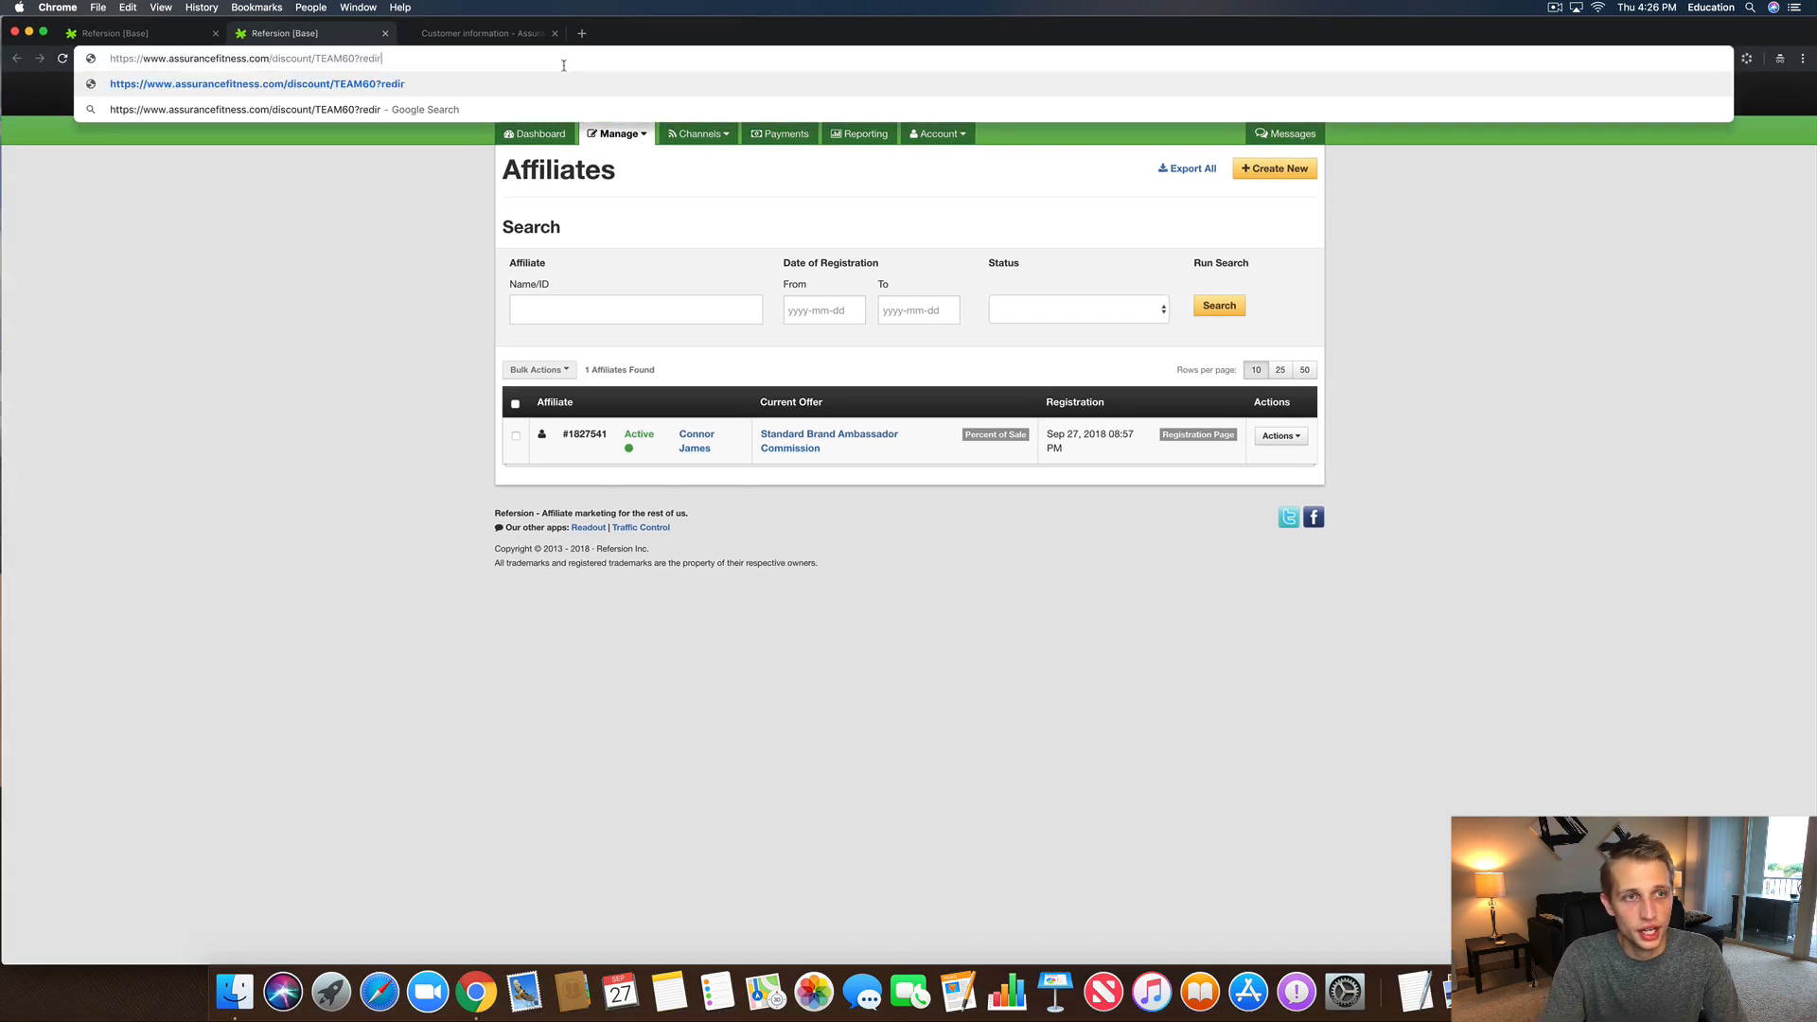
type("ect=")
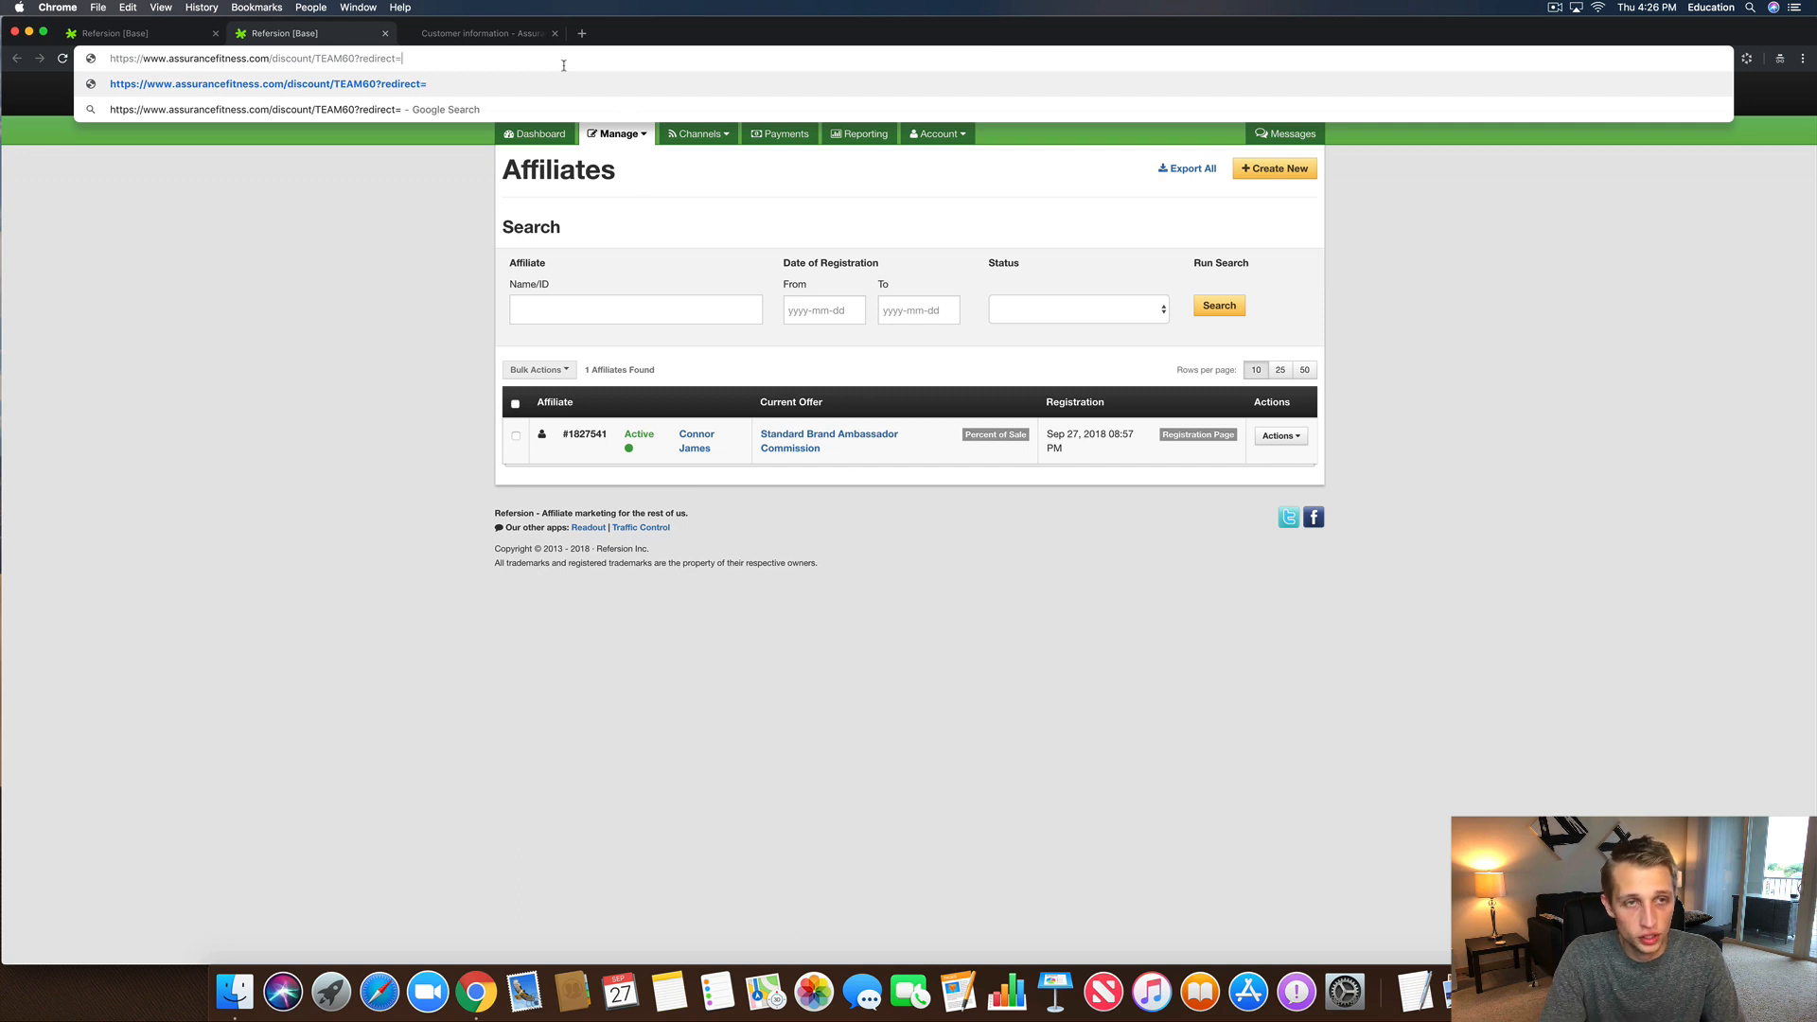
type("/collec")
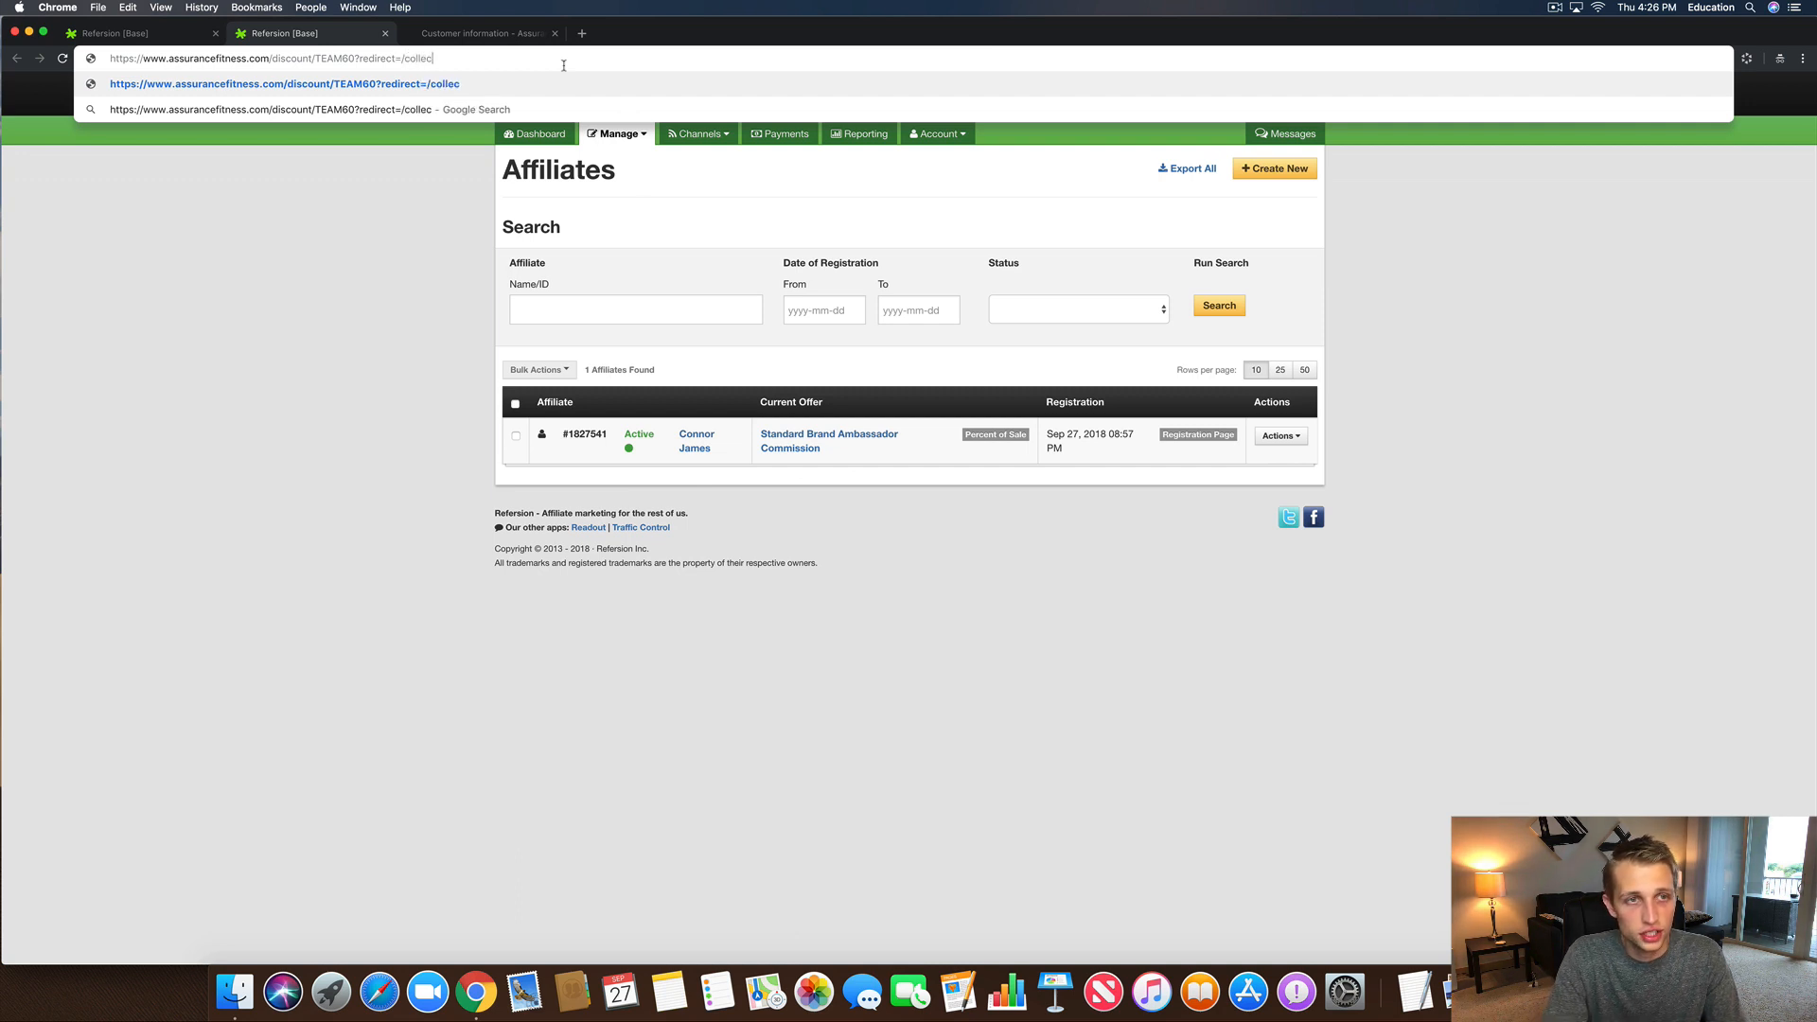
type("tions/")
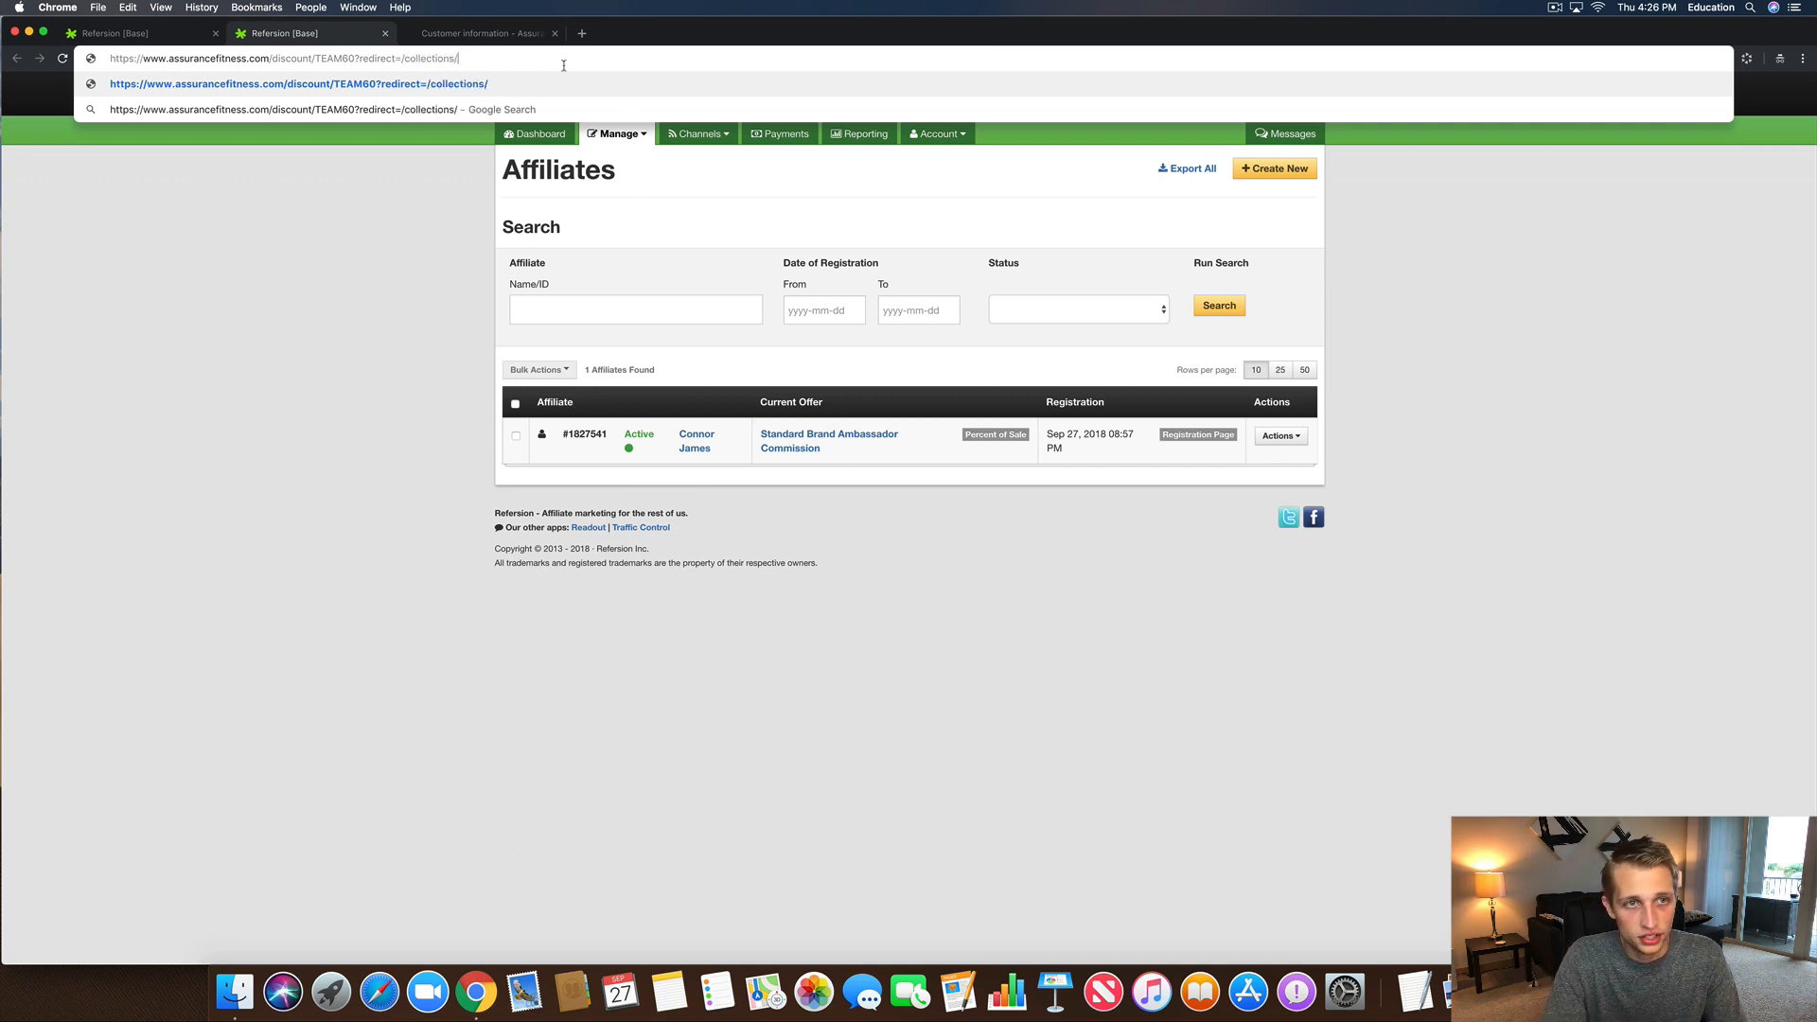
type("catalog")
key("super+a")
key("super+c")
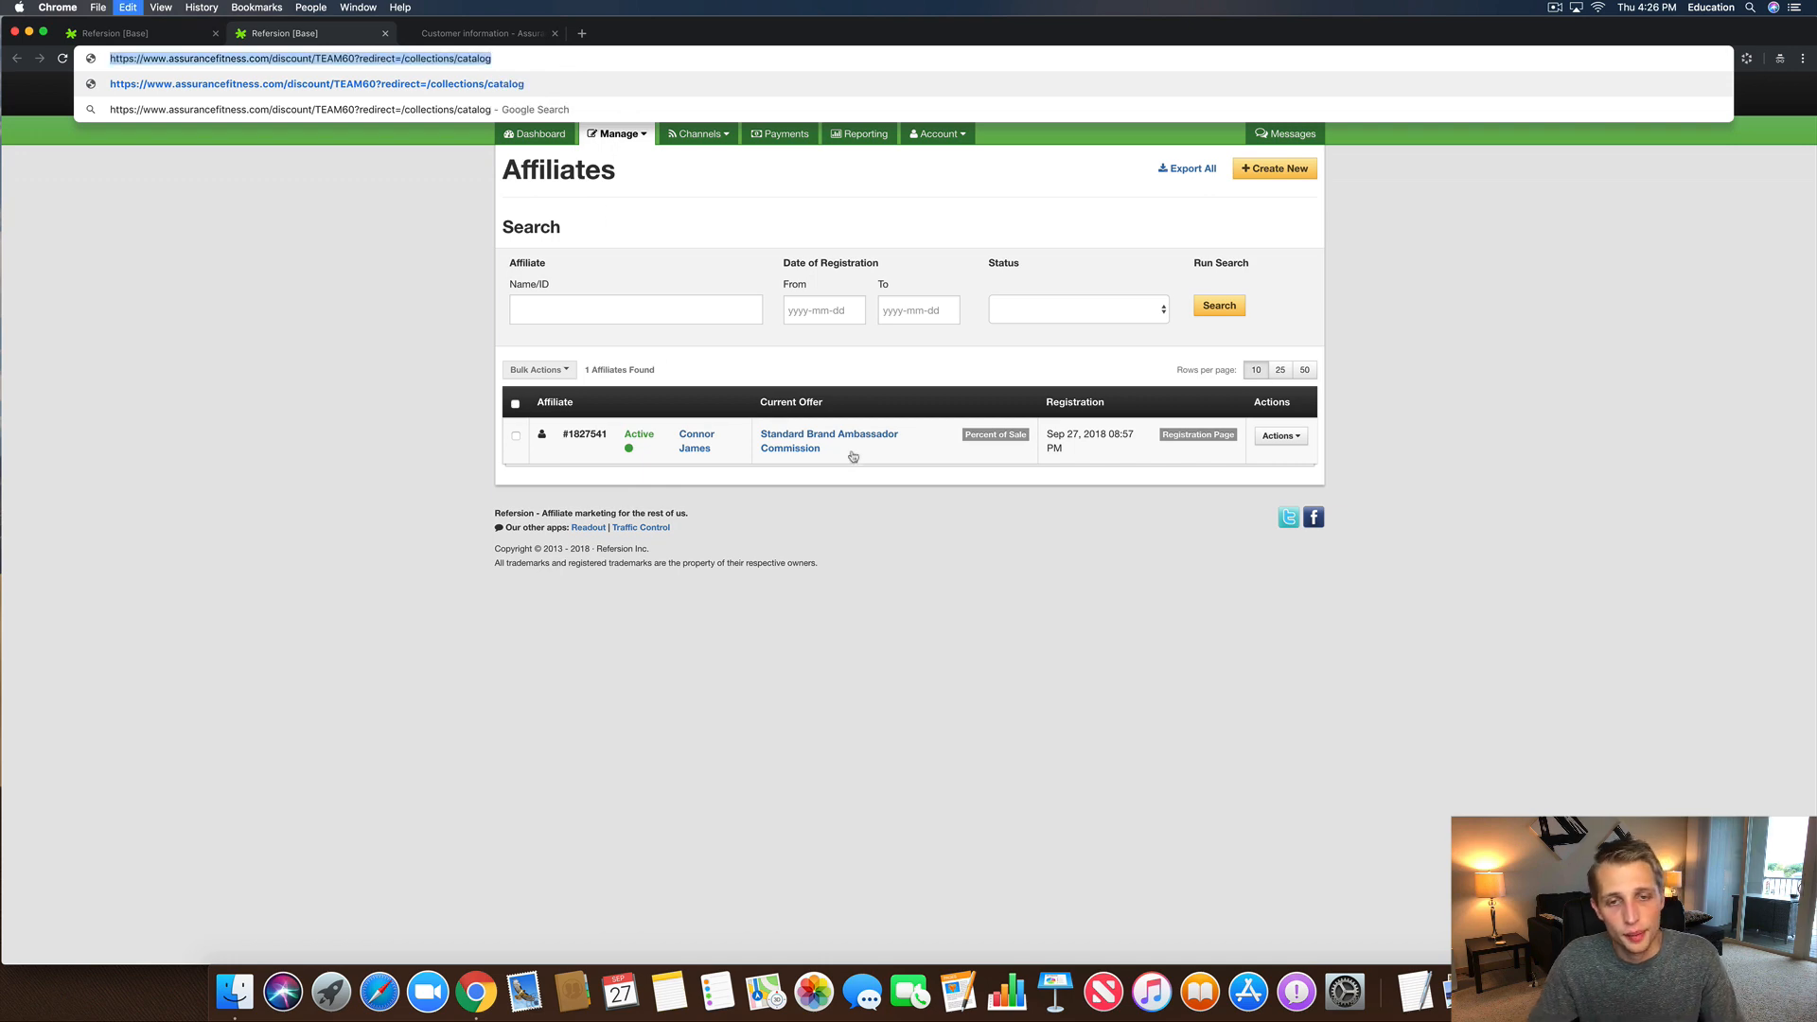
left_click(147, 35)
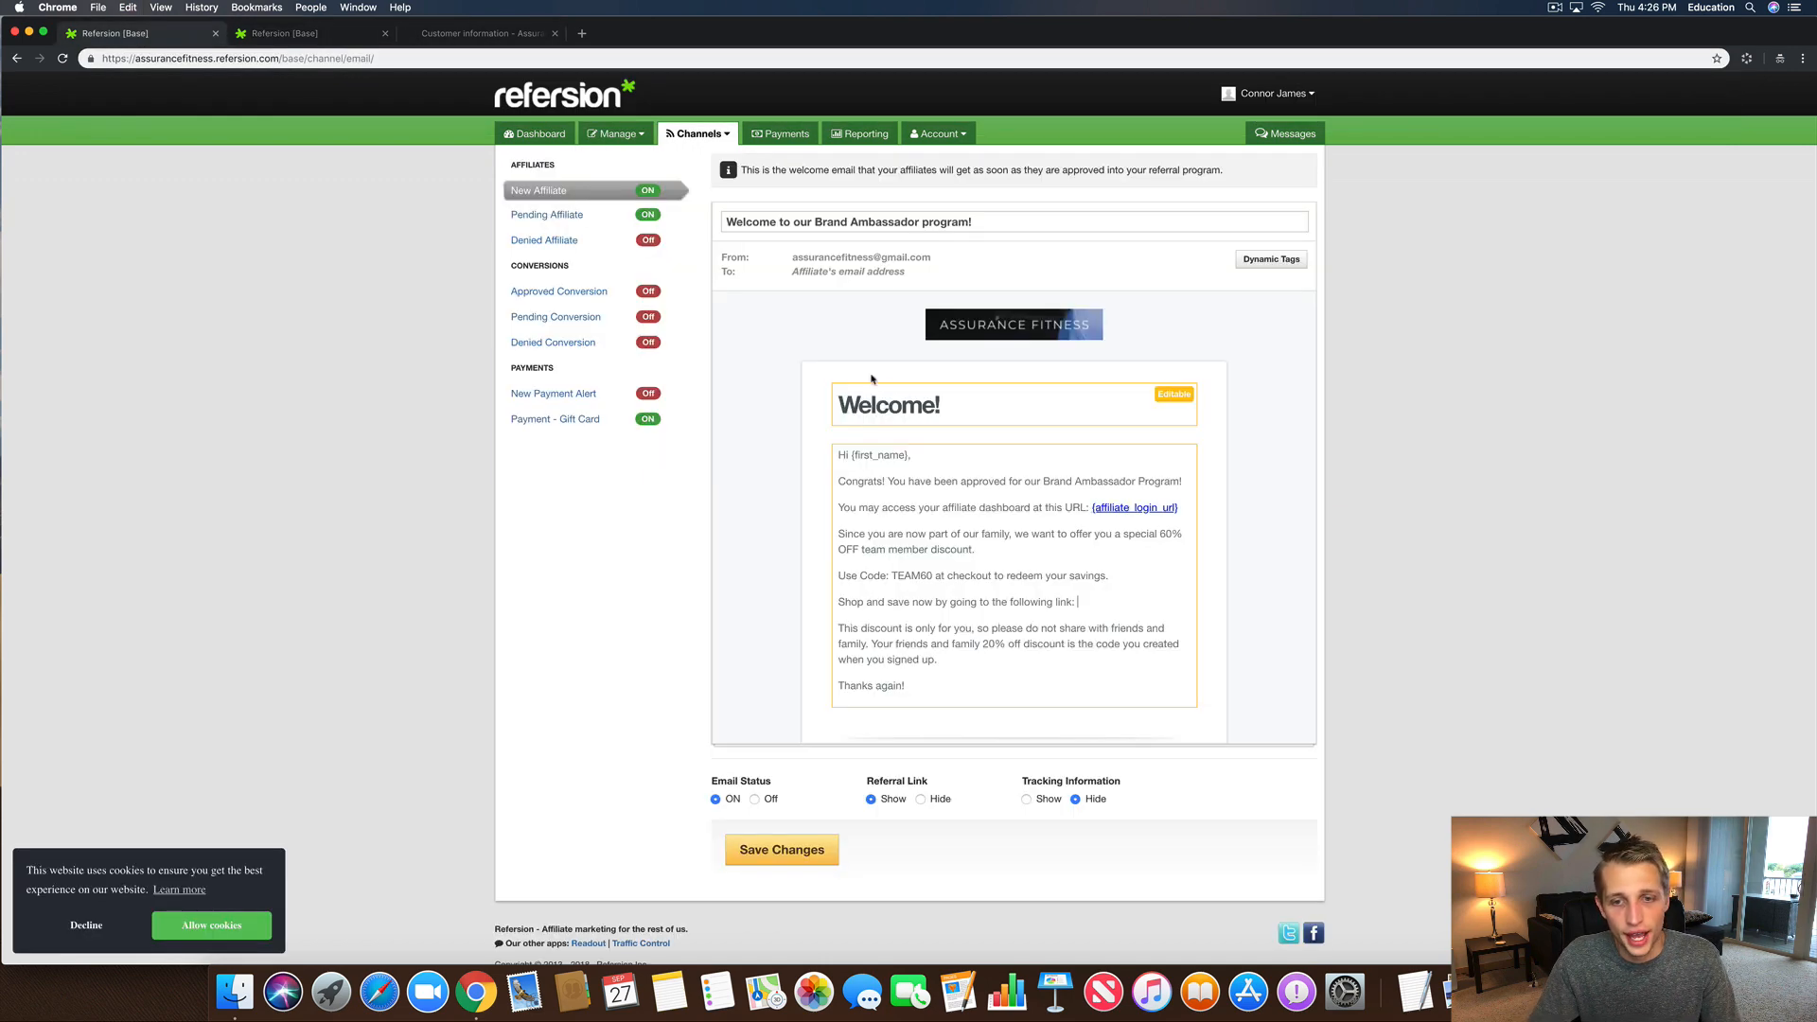
Step: Paste the TEAM60 catalog link after 'following link' and bold the Shop and save paragraph
left_click(1091, 603)
key("super+v")
left_click_drag(975, 636, 838, 618)
left_click(1063, 657)
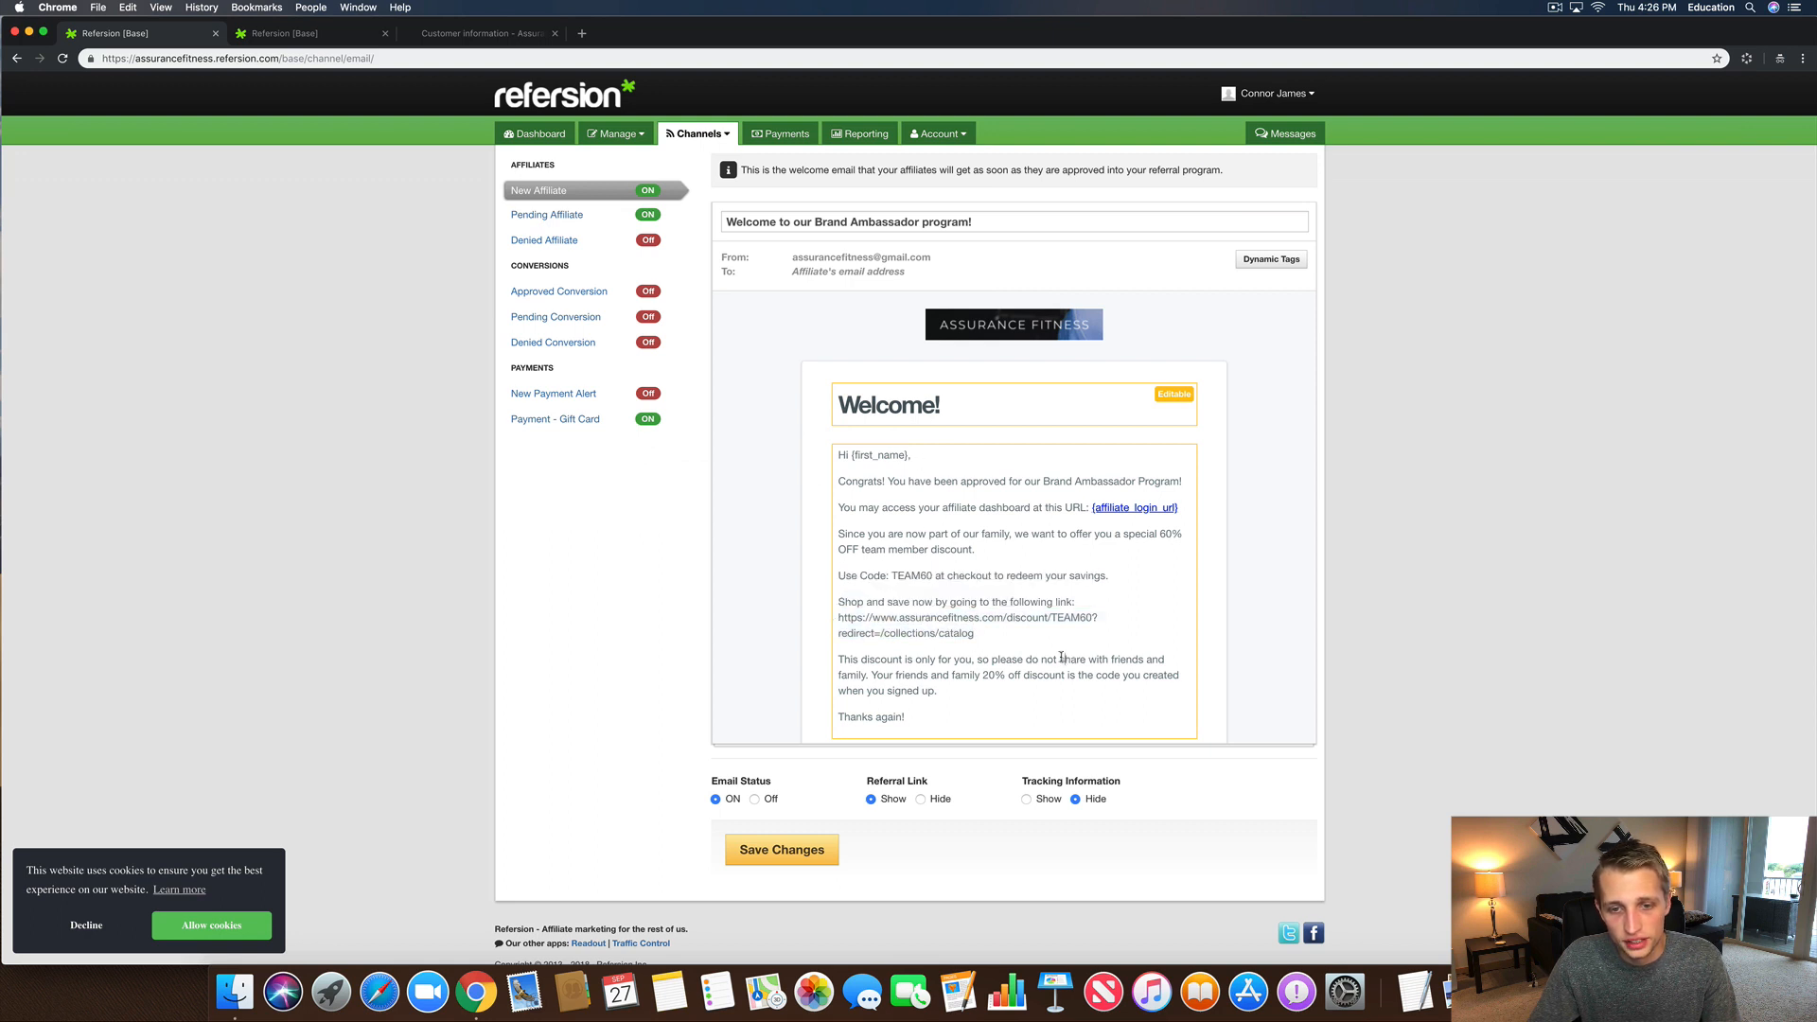
left_click_drag(978, 635, 805, 606)
left_click(856, 576)
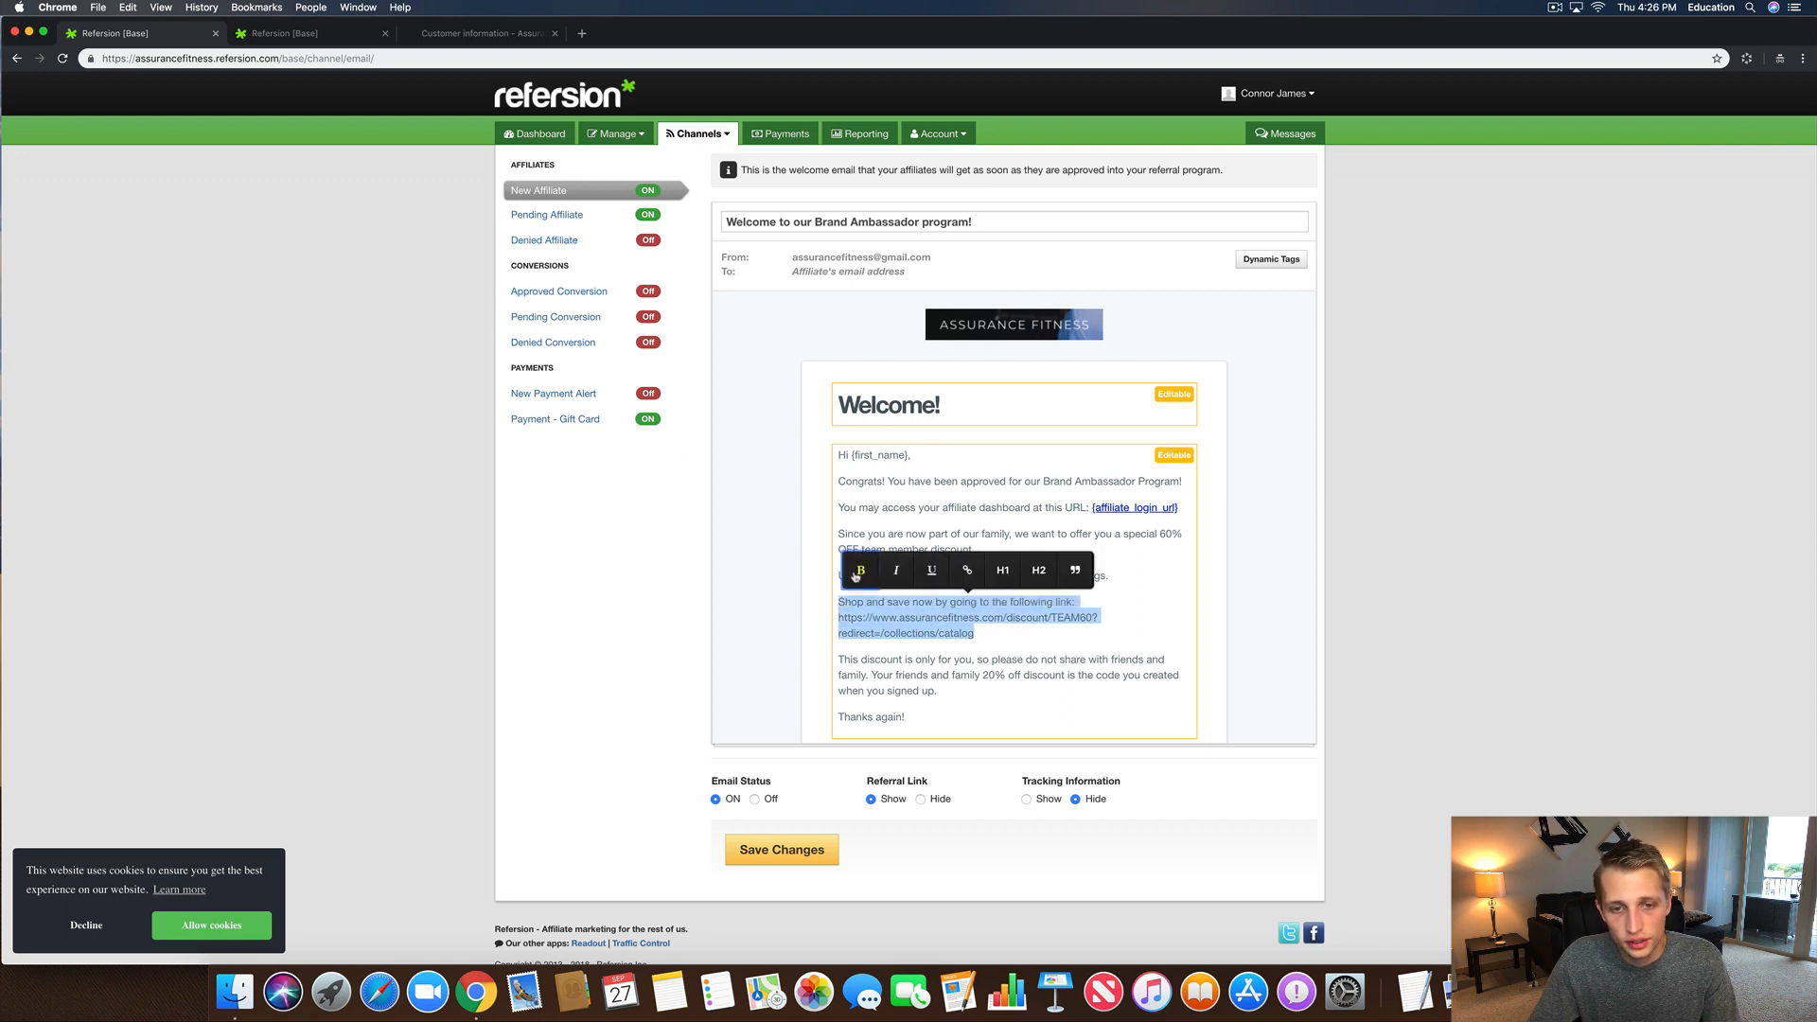
left_click(988, 636)
Step: Make the pasted catalog URL a clickable link to that same address
left_click_drag(986, 636, 791, 625)
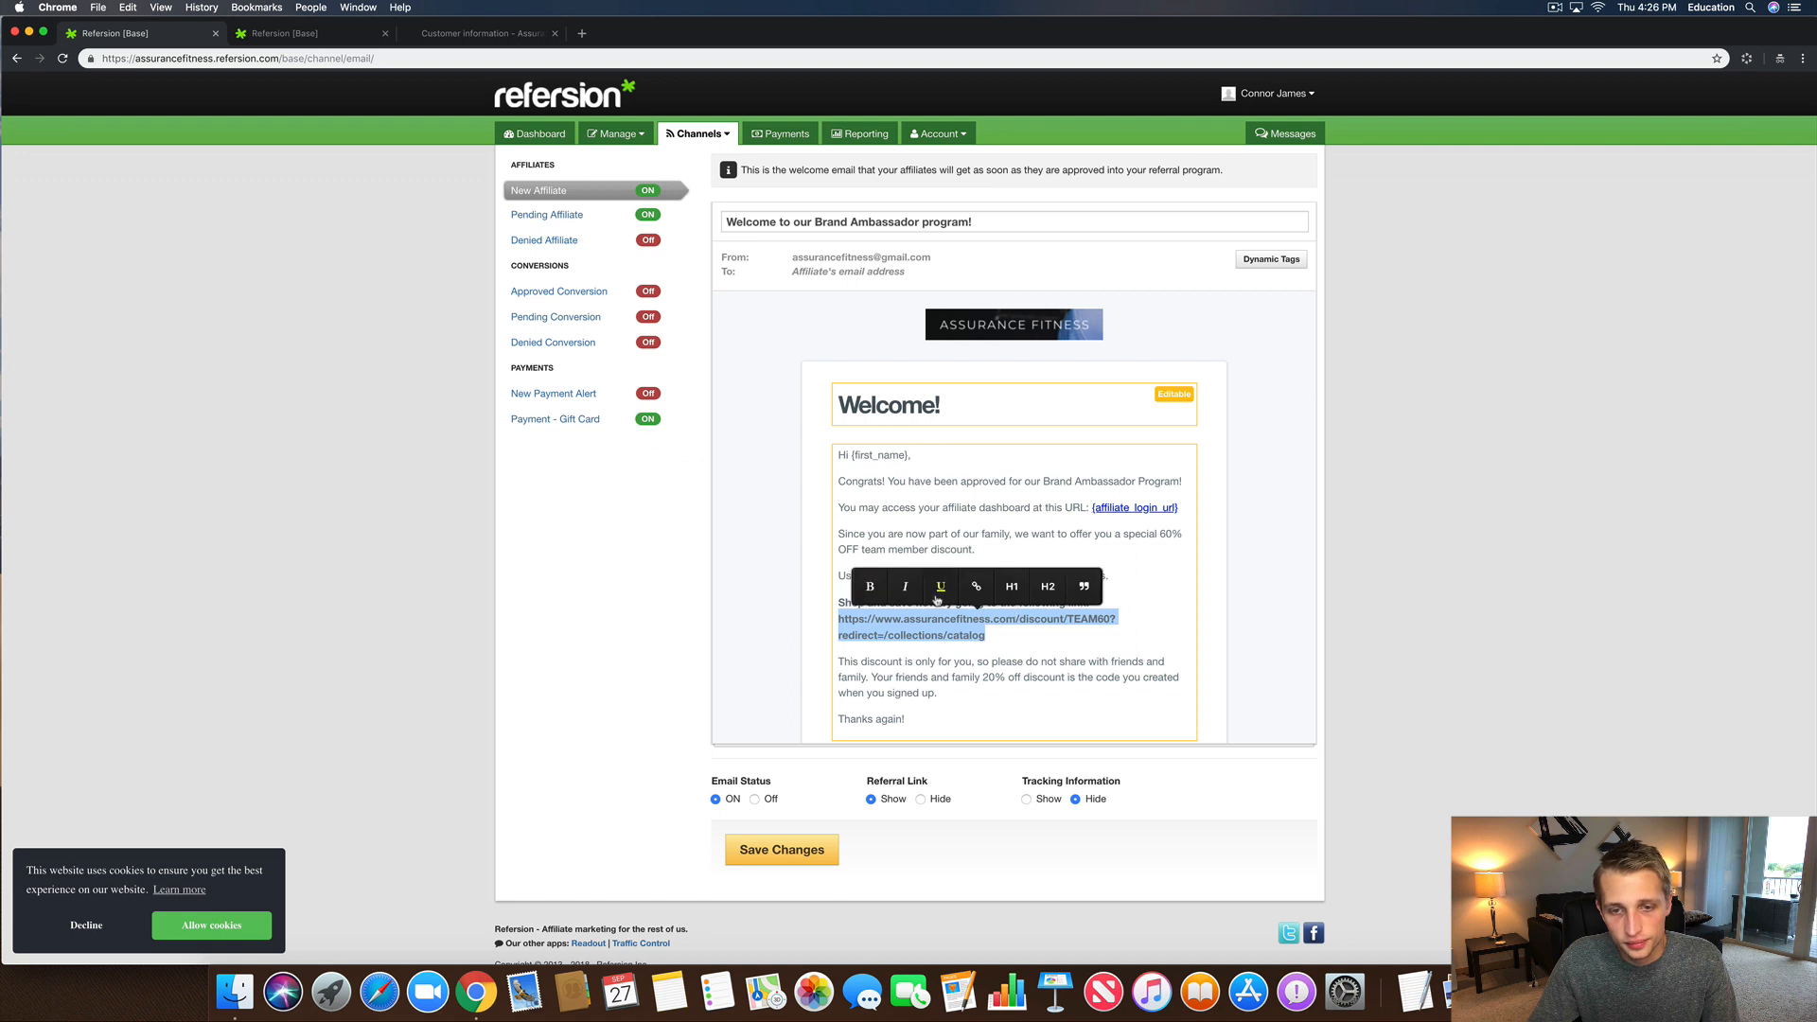
left_click(977, 585)
left_click(1043, 644)
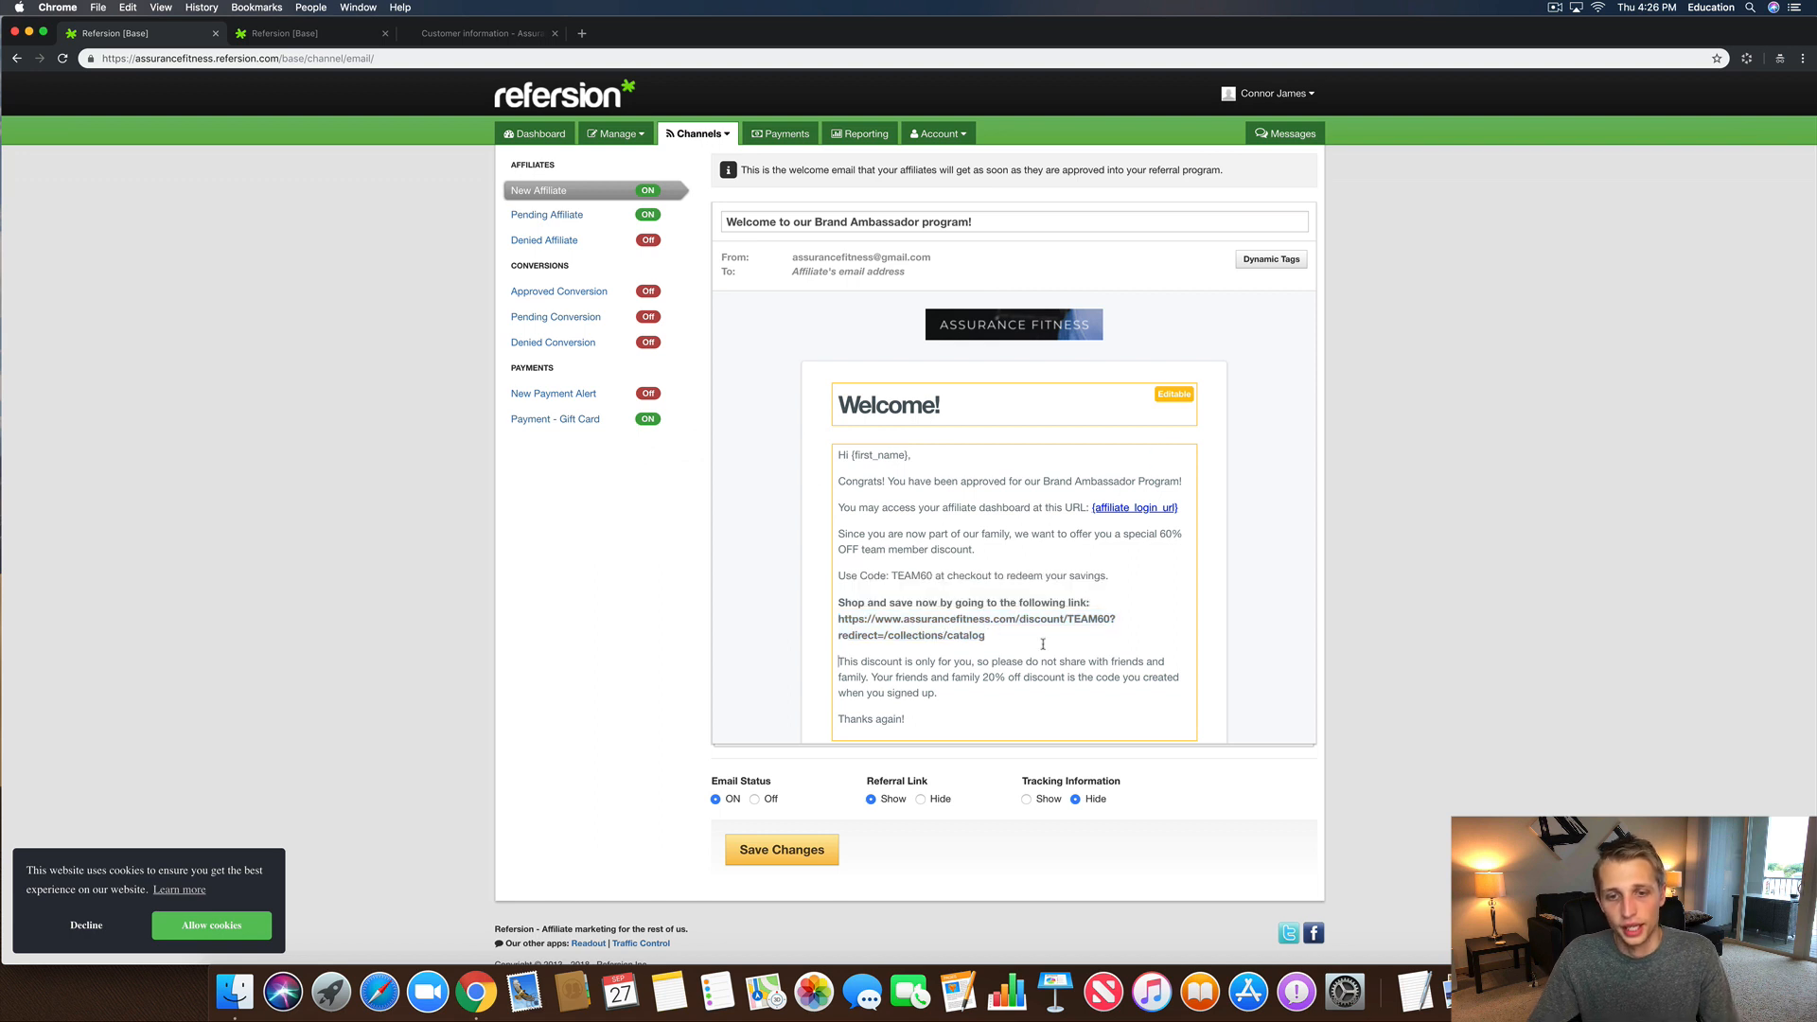
left_click_drag(1005, 639, 814, 620)
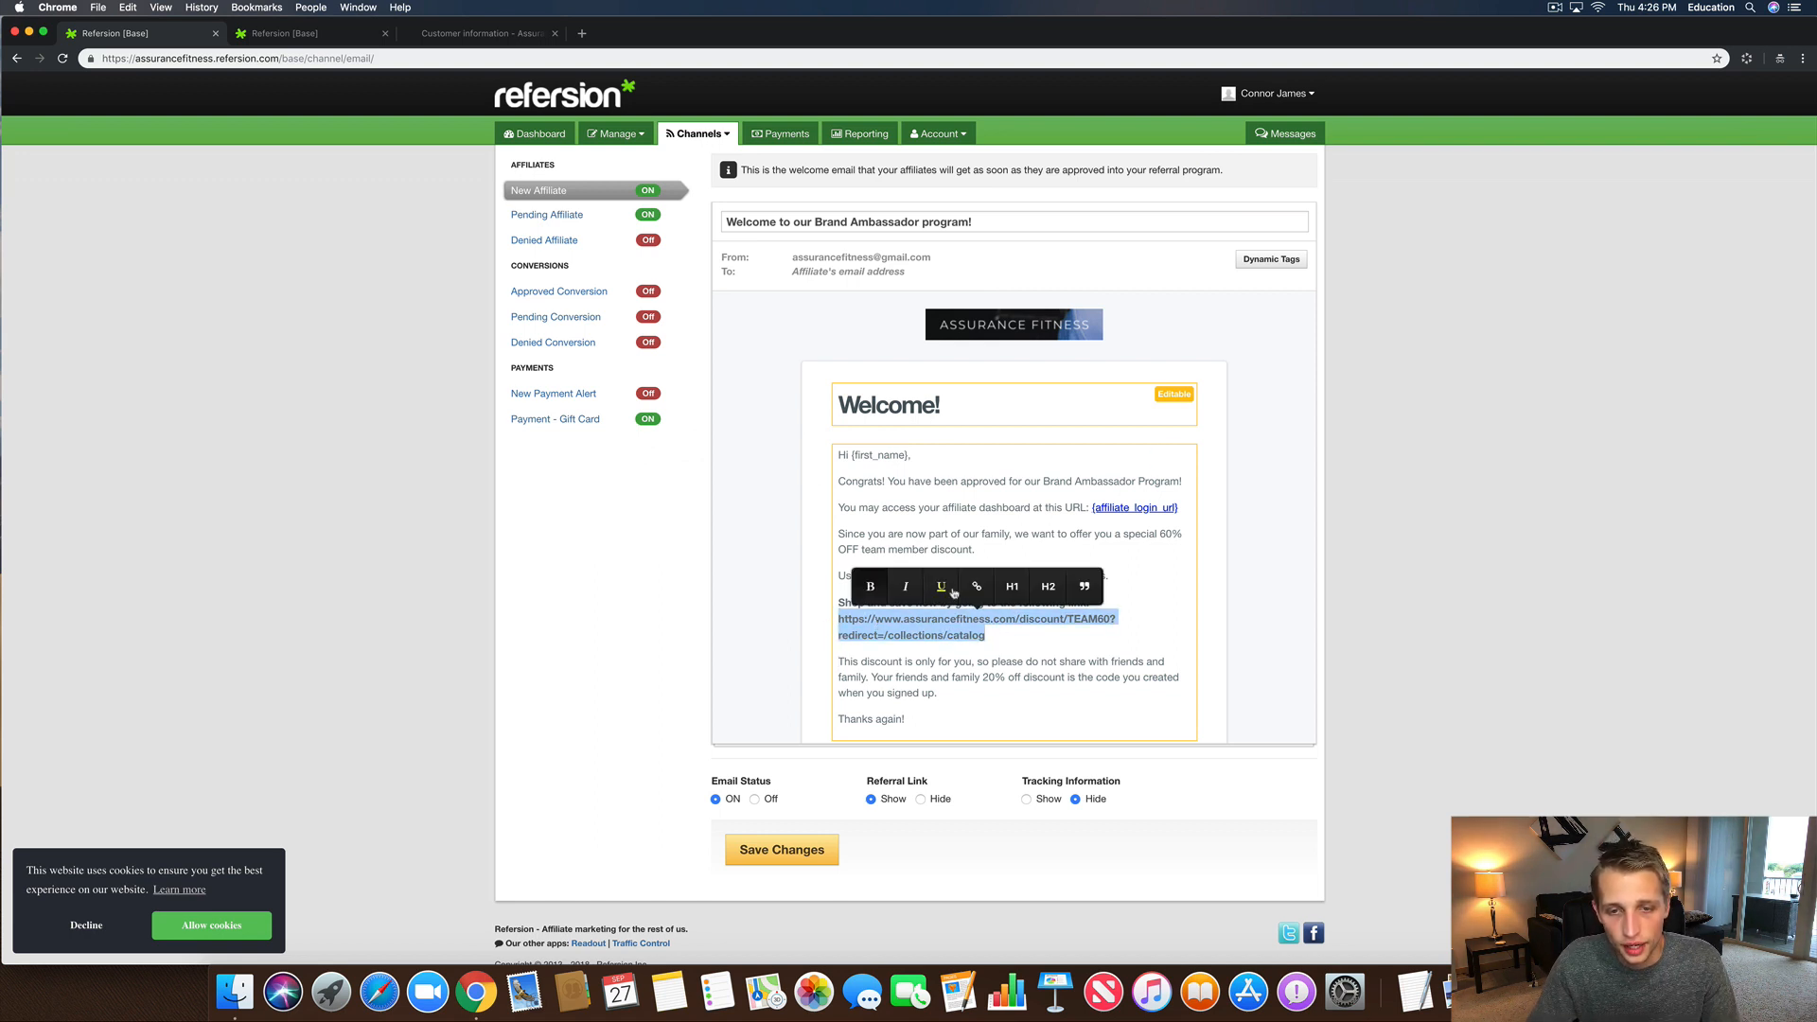
left_click(965, 588)
key("super+v")
key("Return")
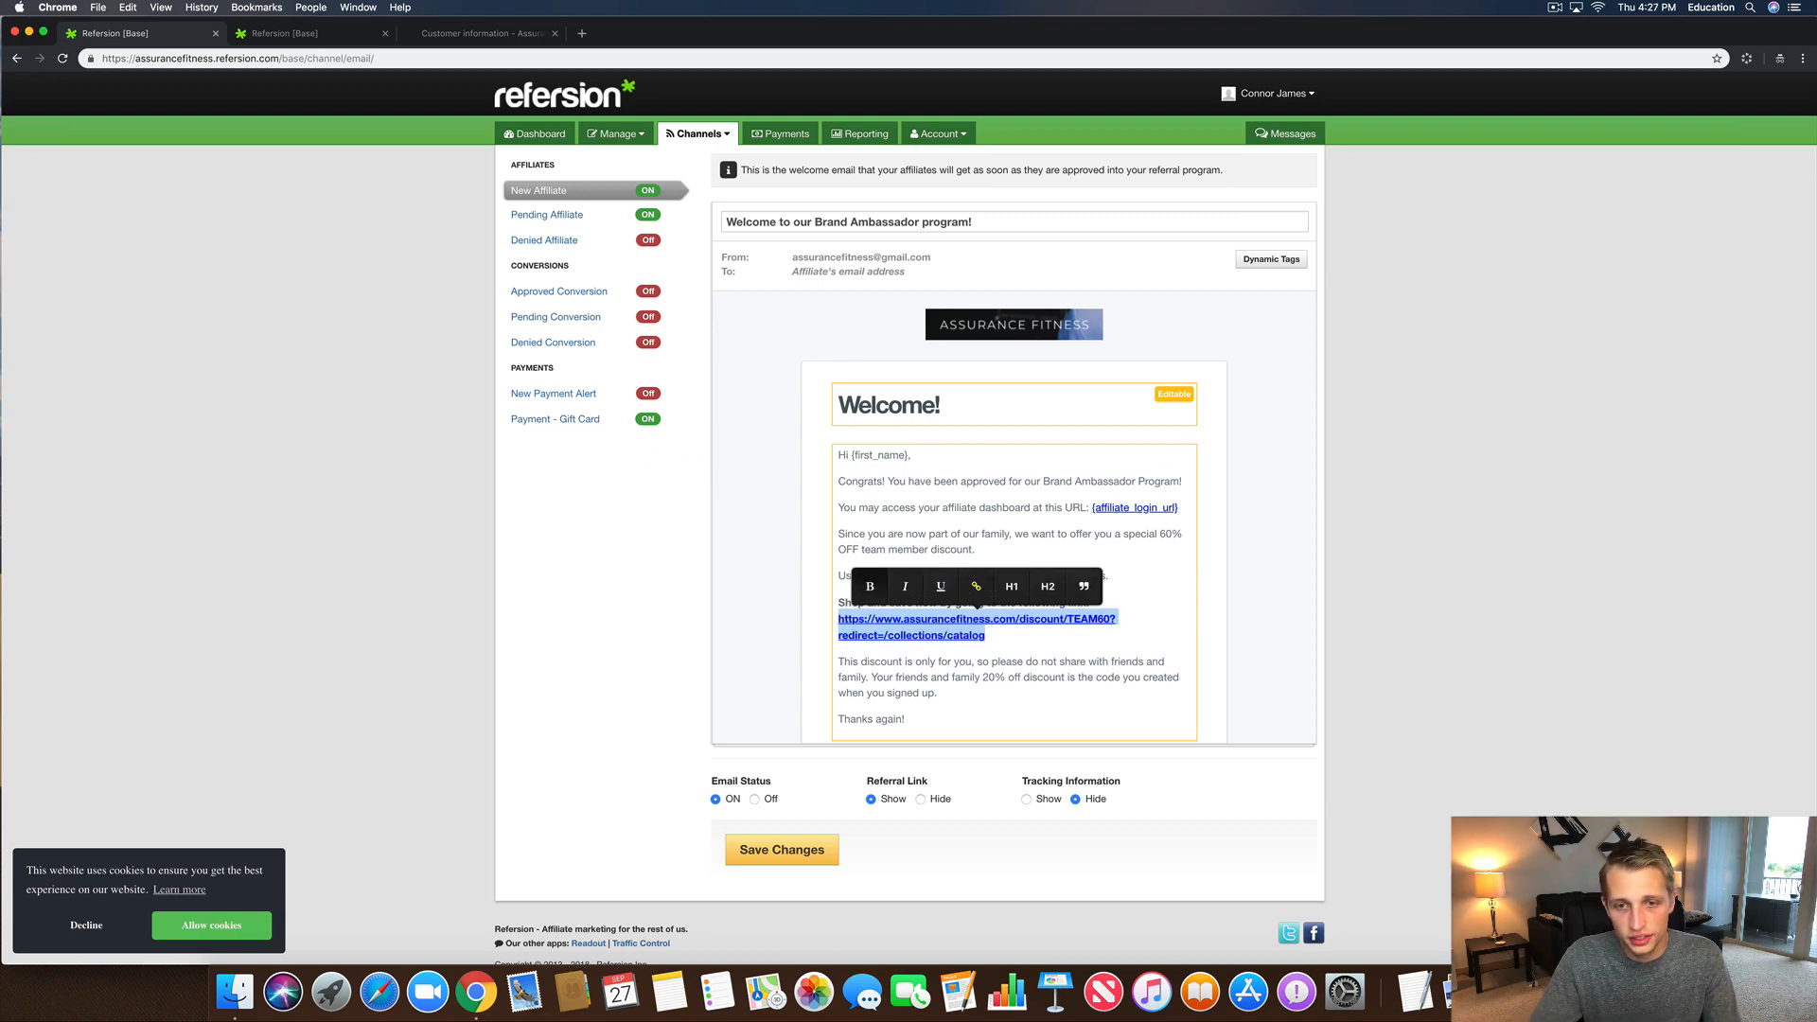
left_click(1053, 632)
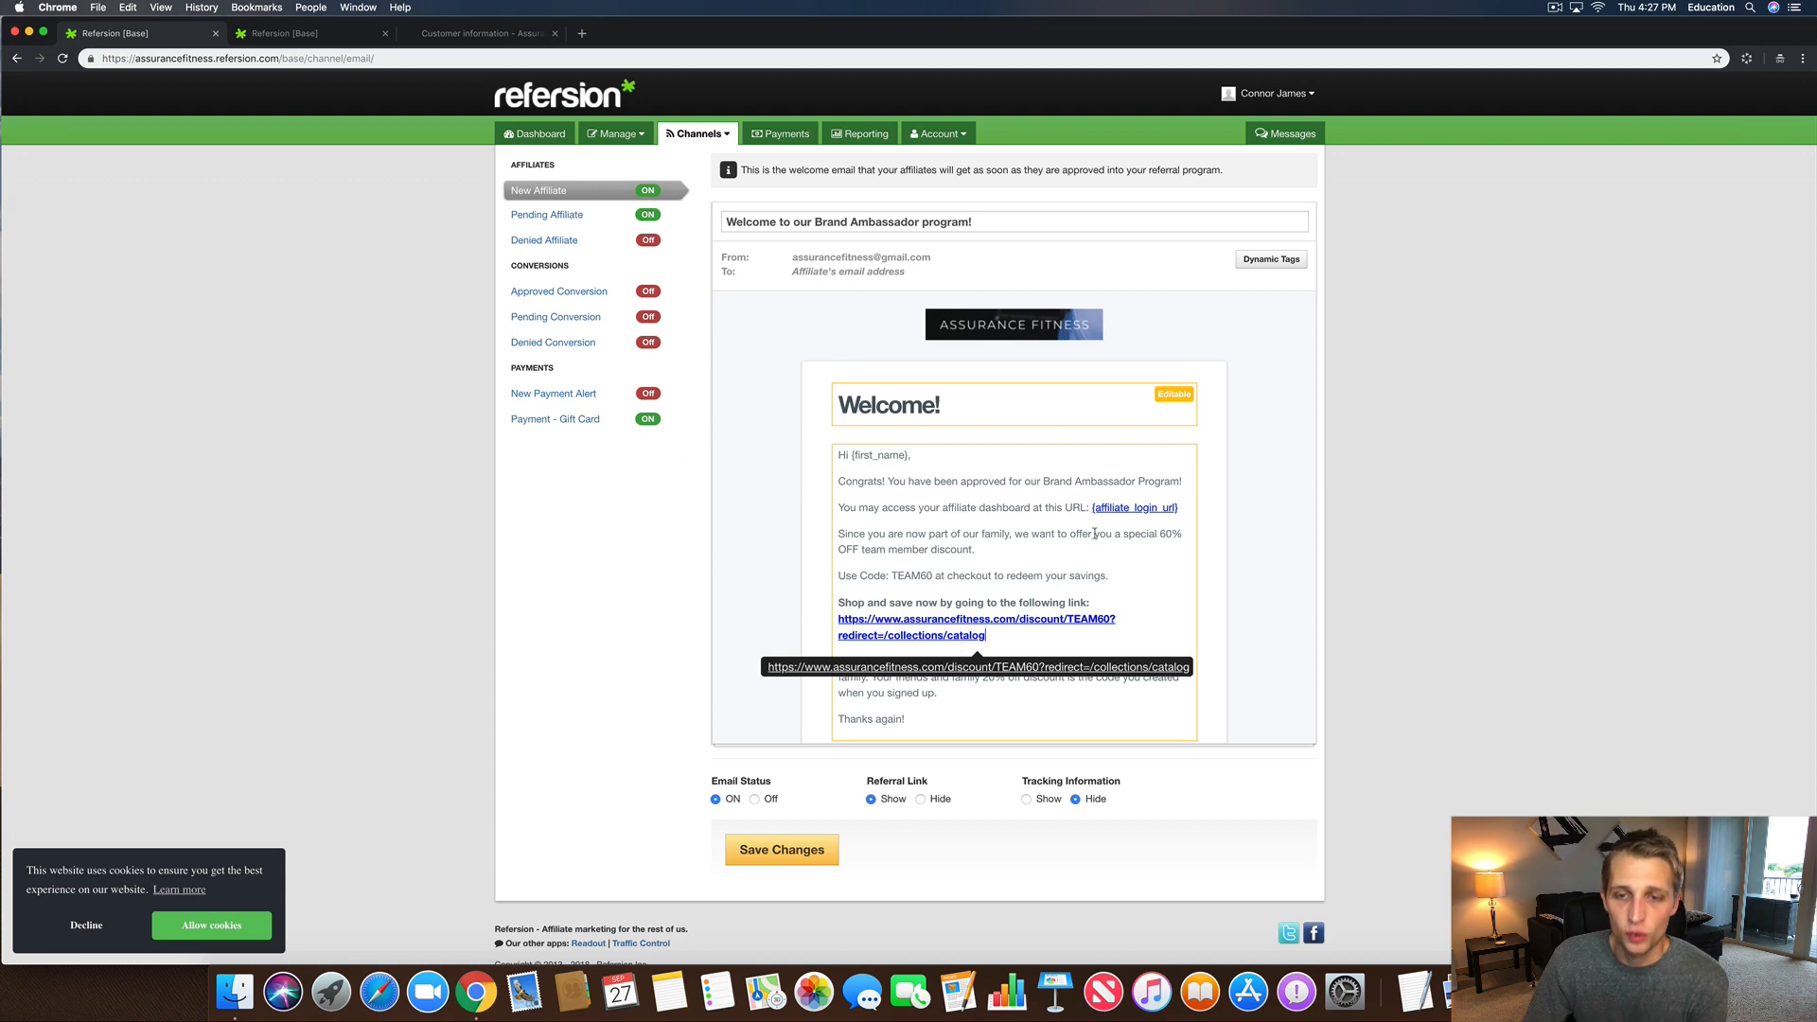
Step: Start a new paragraph: 'Just incase you forgot your tracking discount code that you created upon signup, your'
scroll(987, 571, "down", 2)
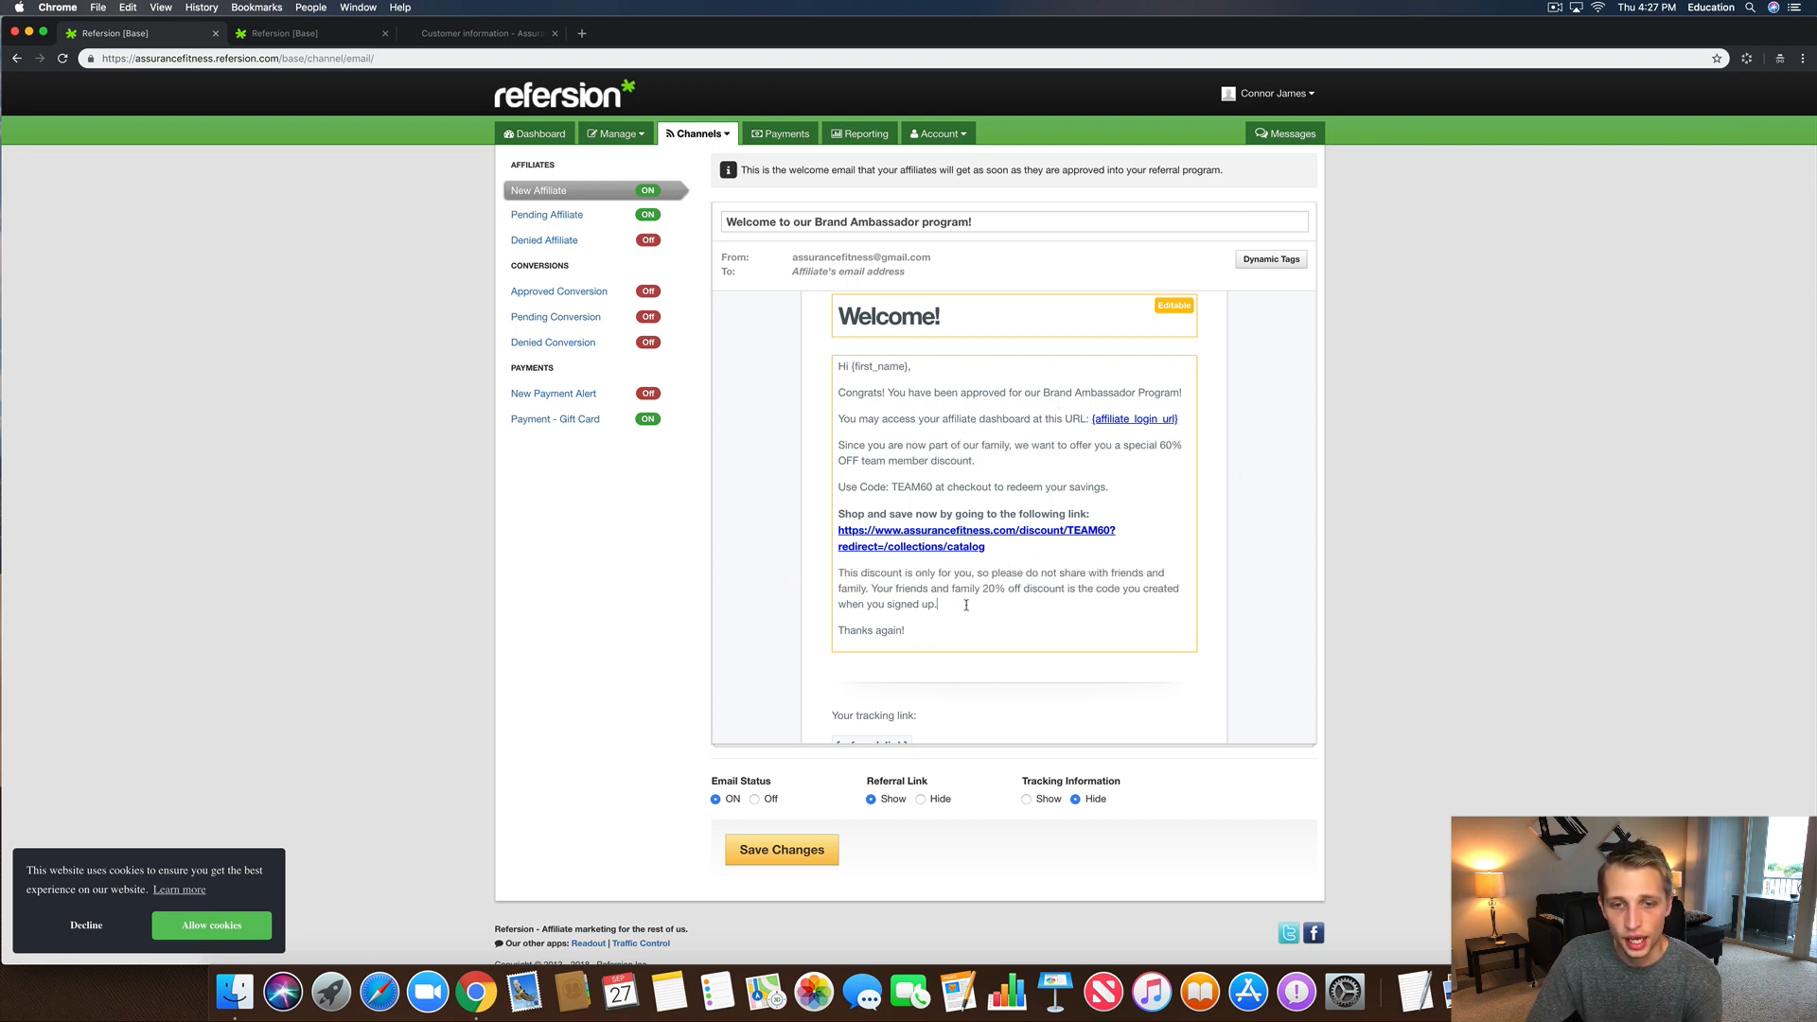
key("Return")
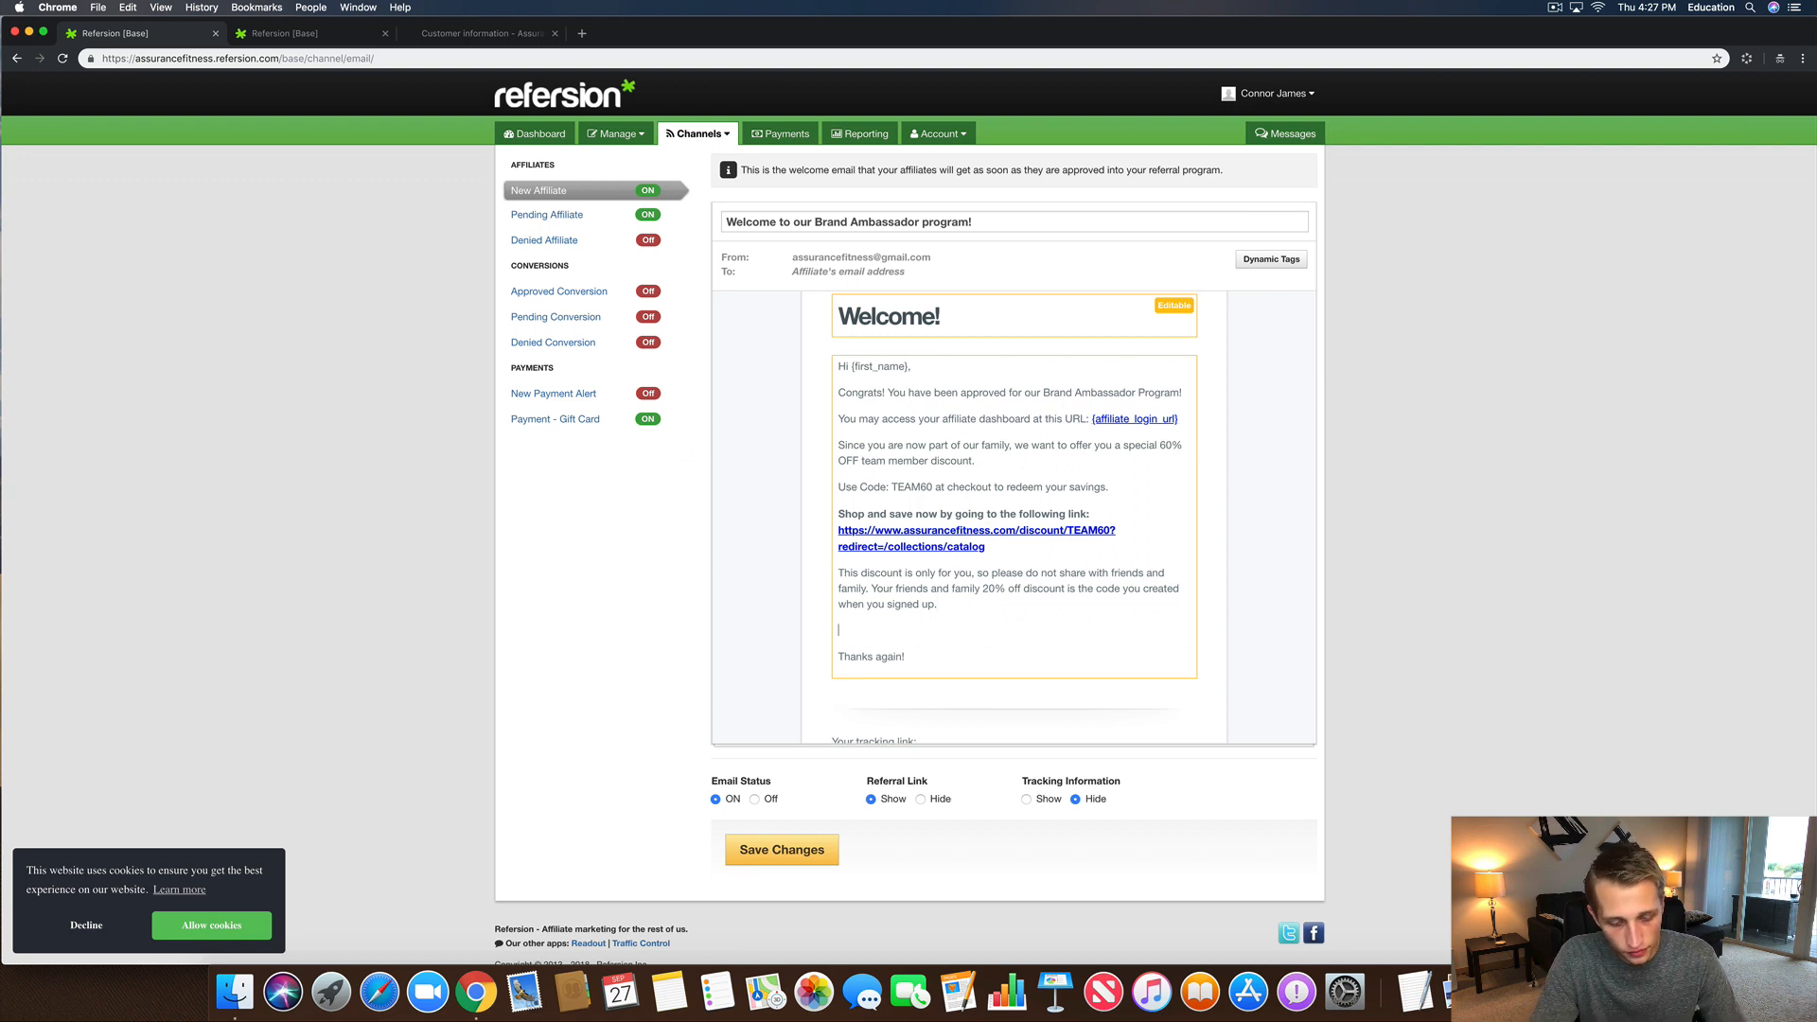
type("Just incase you ")
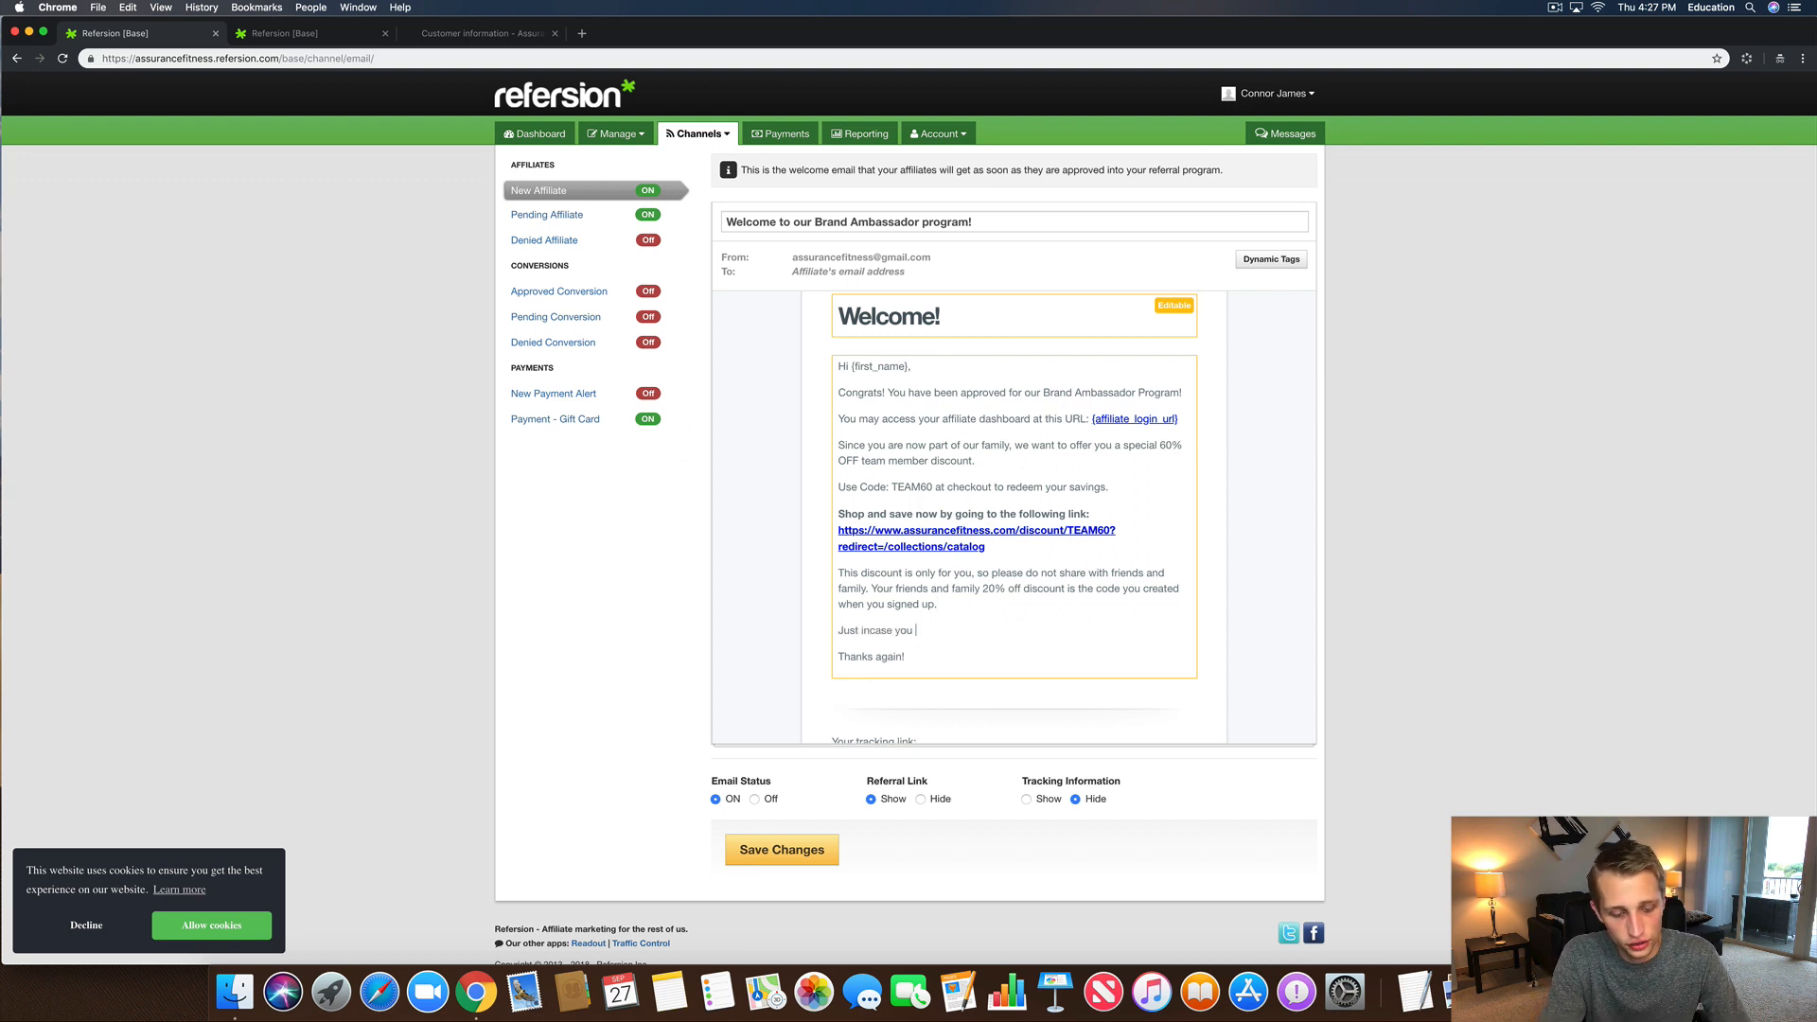
type("forgot your ")
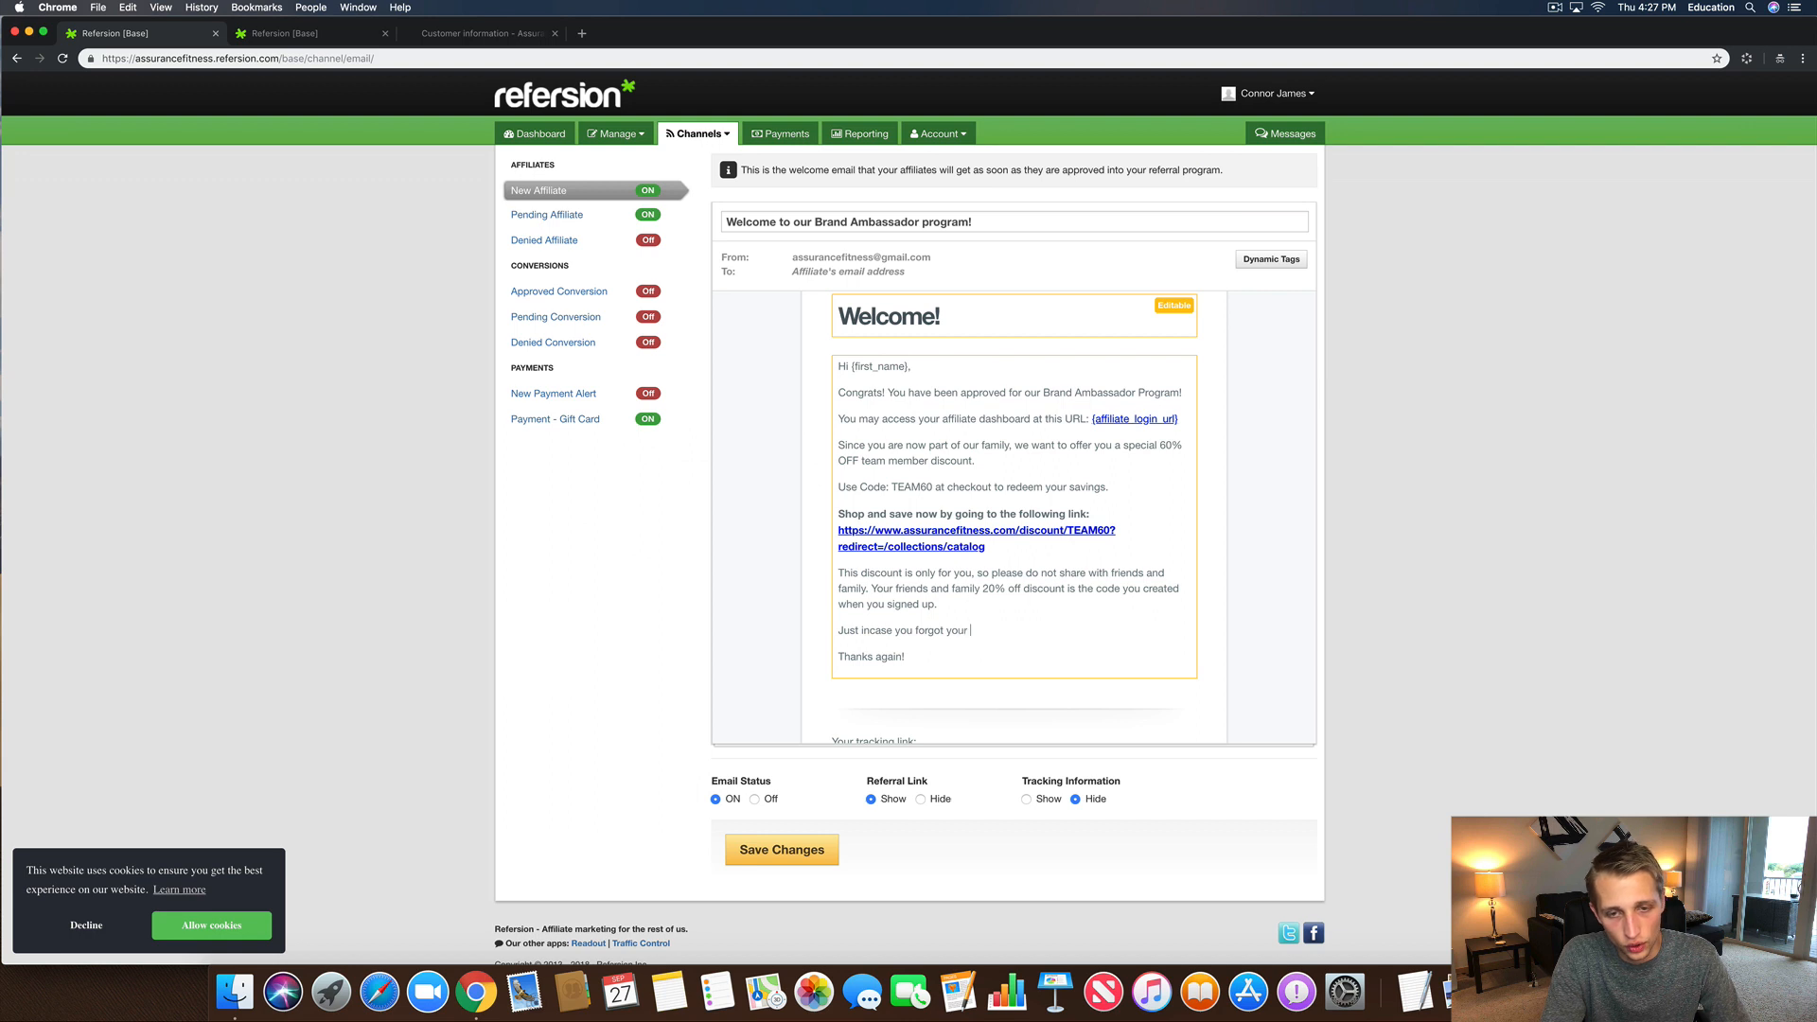
type("tracking disco")
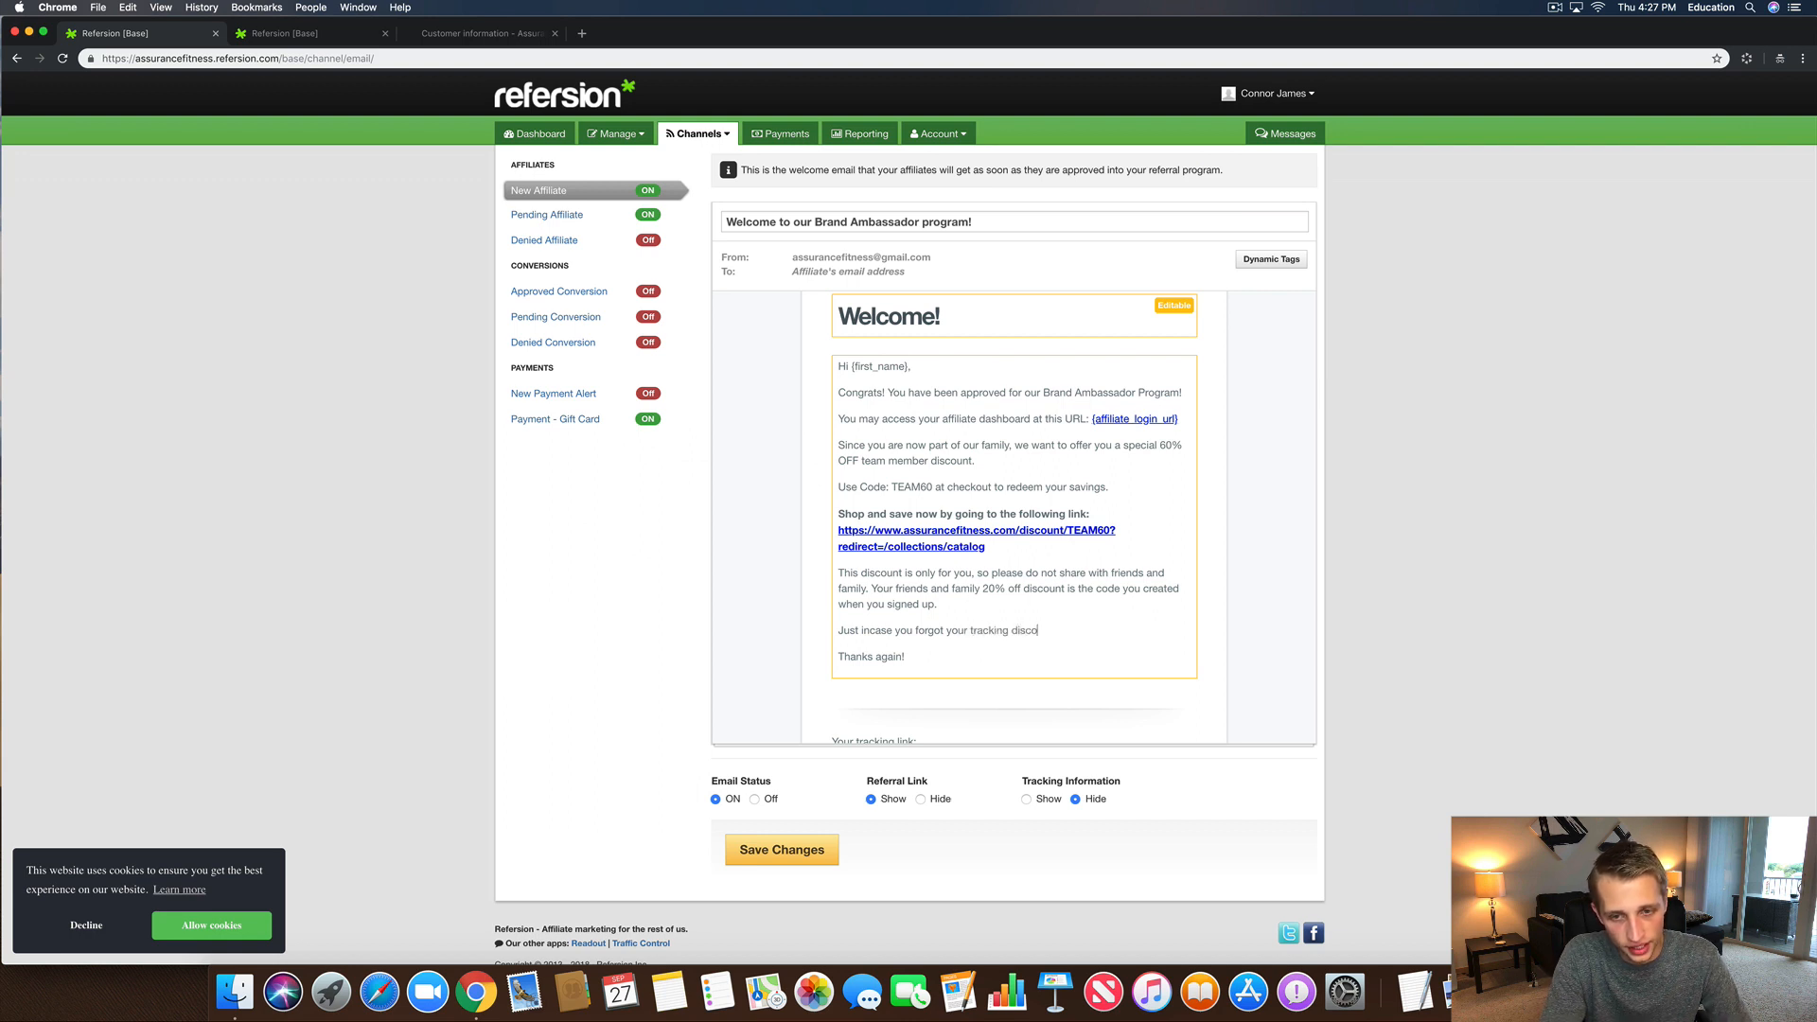
type("unt code that you ")
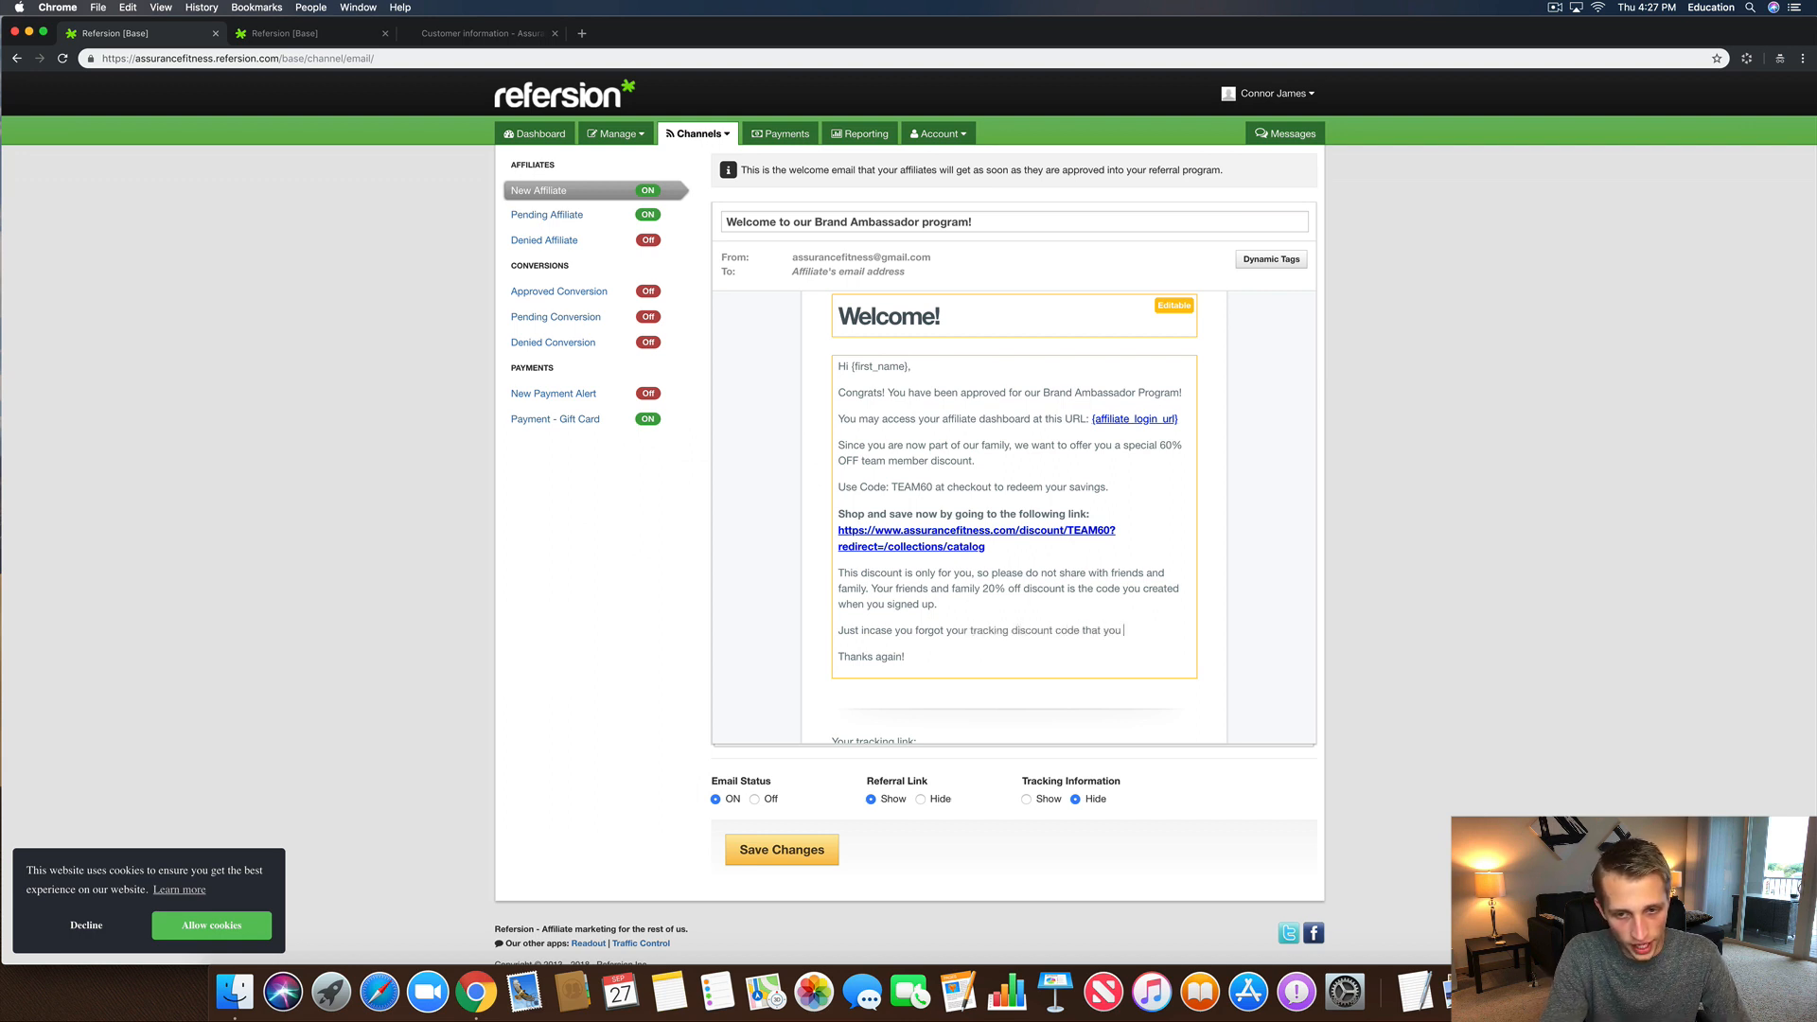
type("created upo")
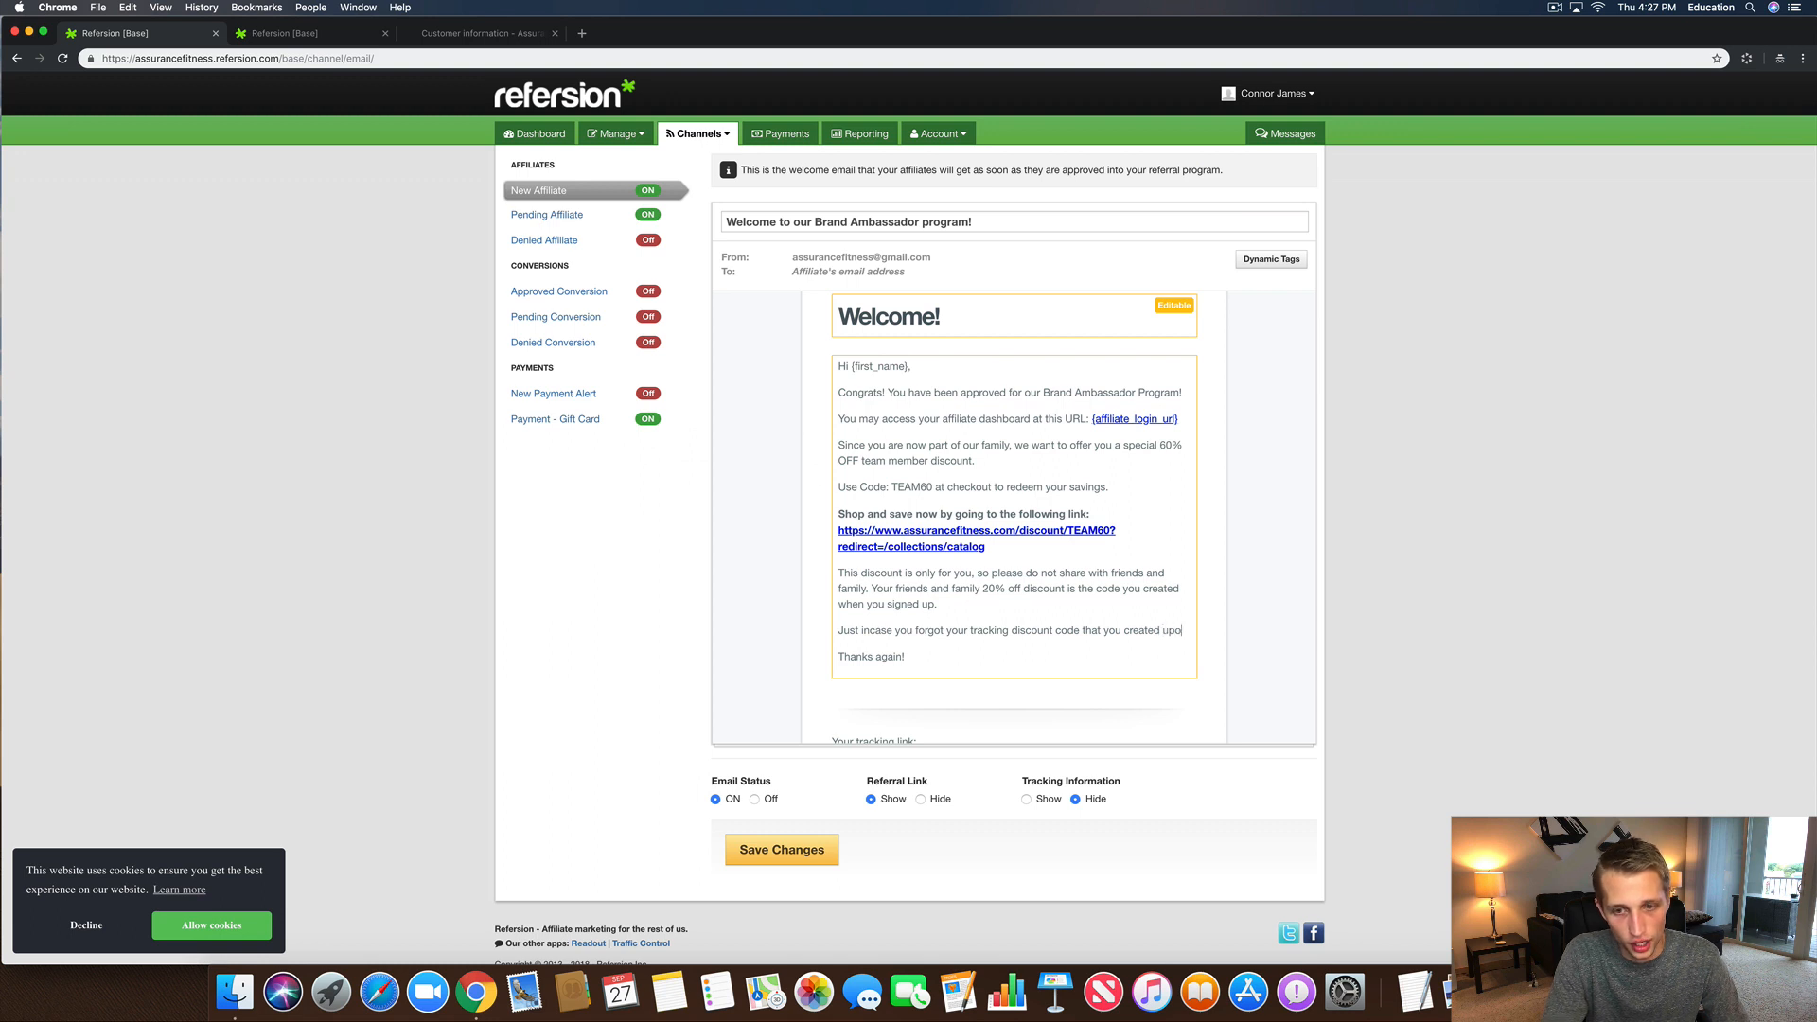
type("n signup, ")
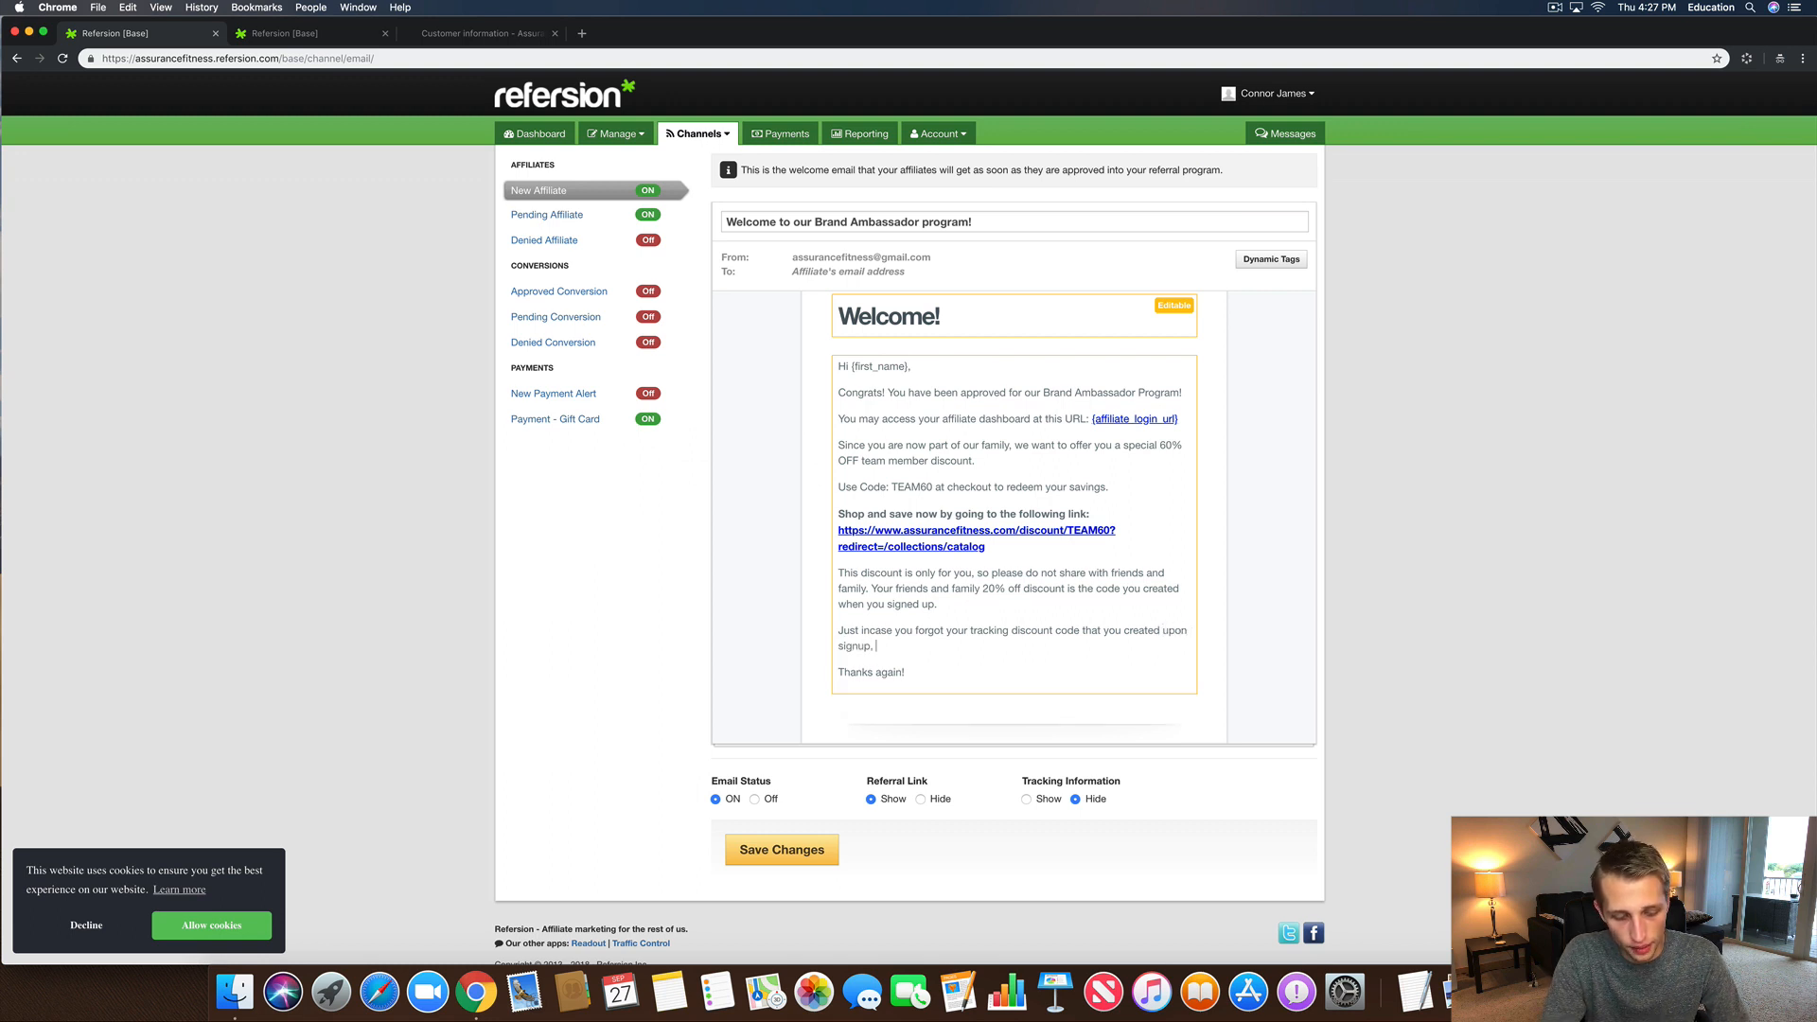
type("your ")
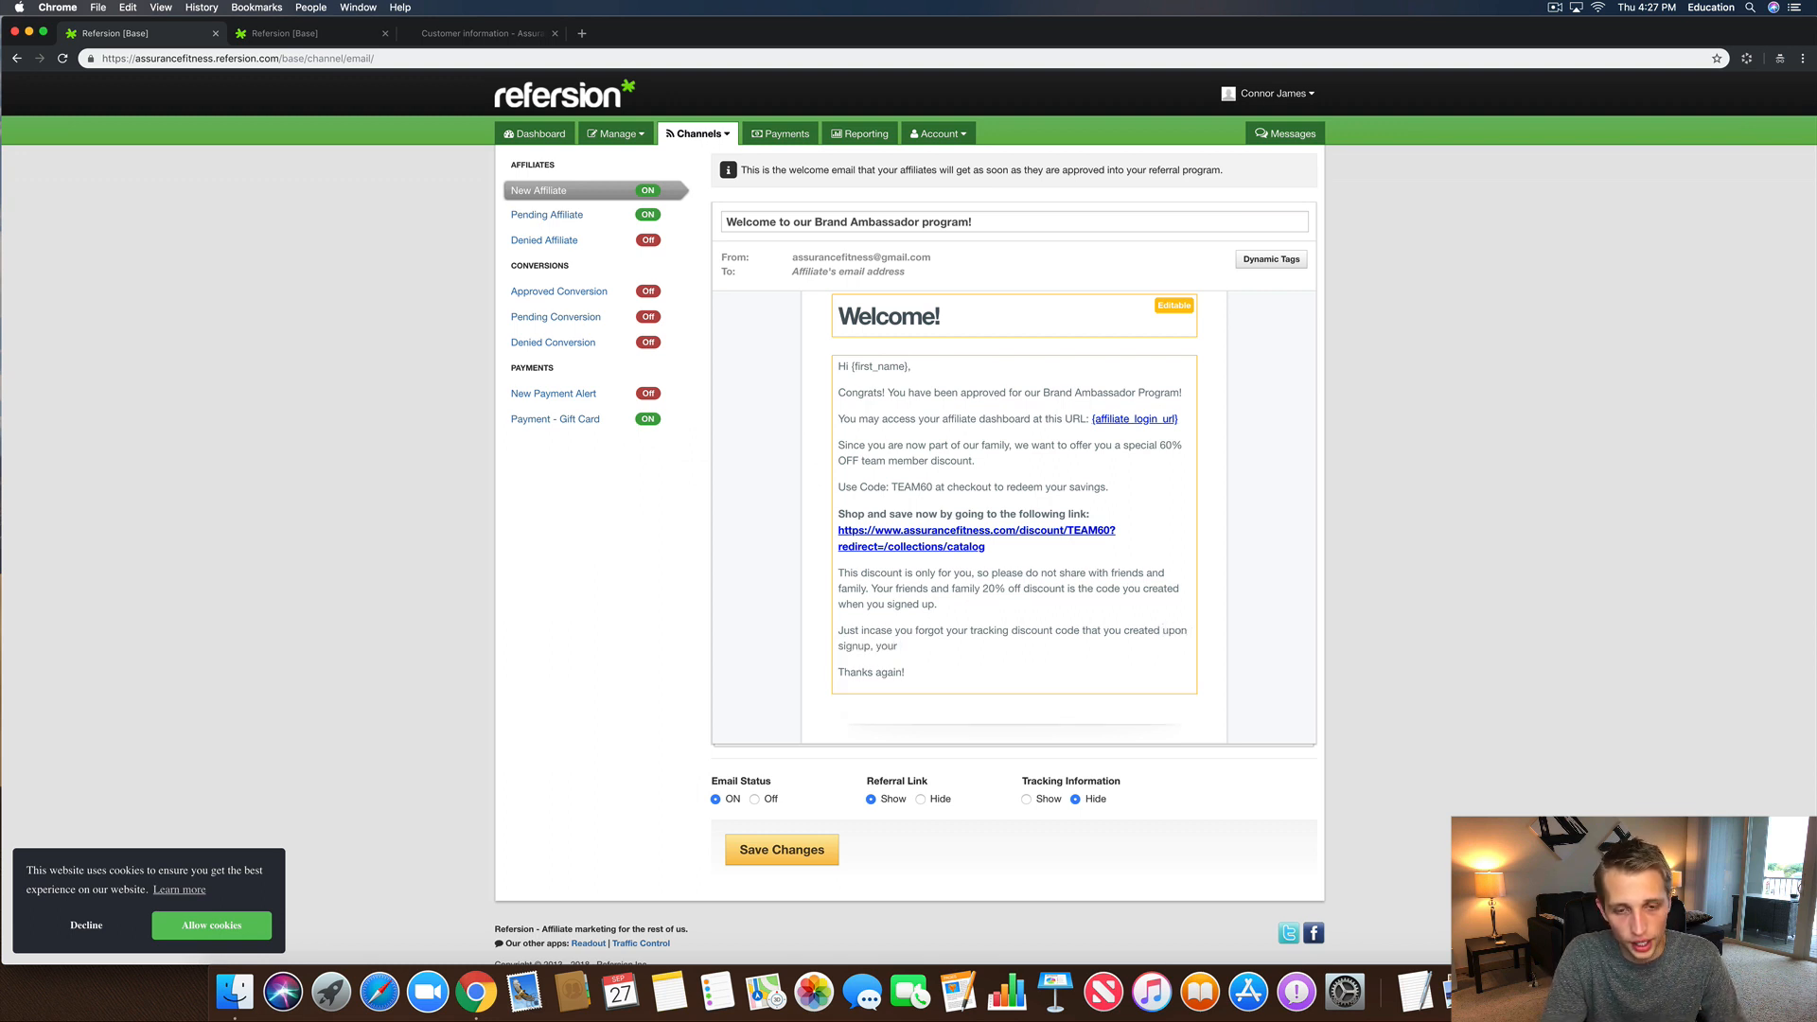
type("discount code")
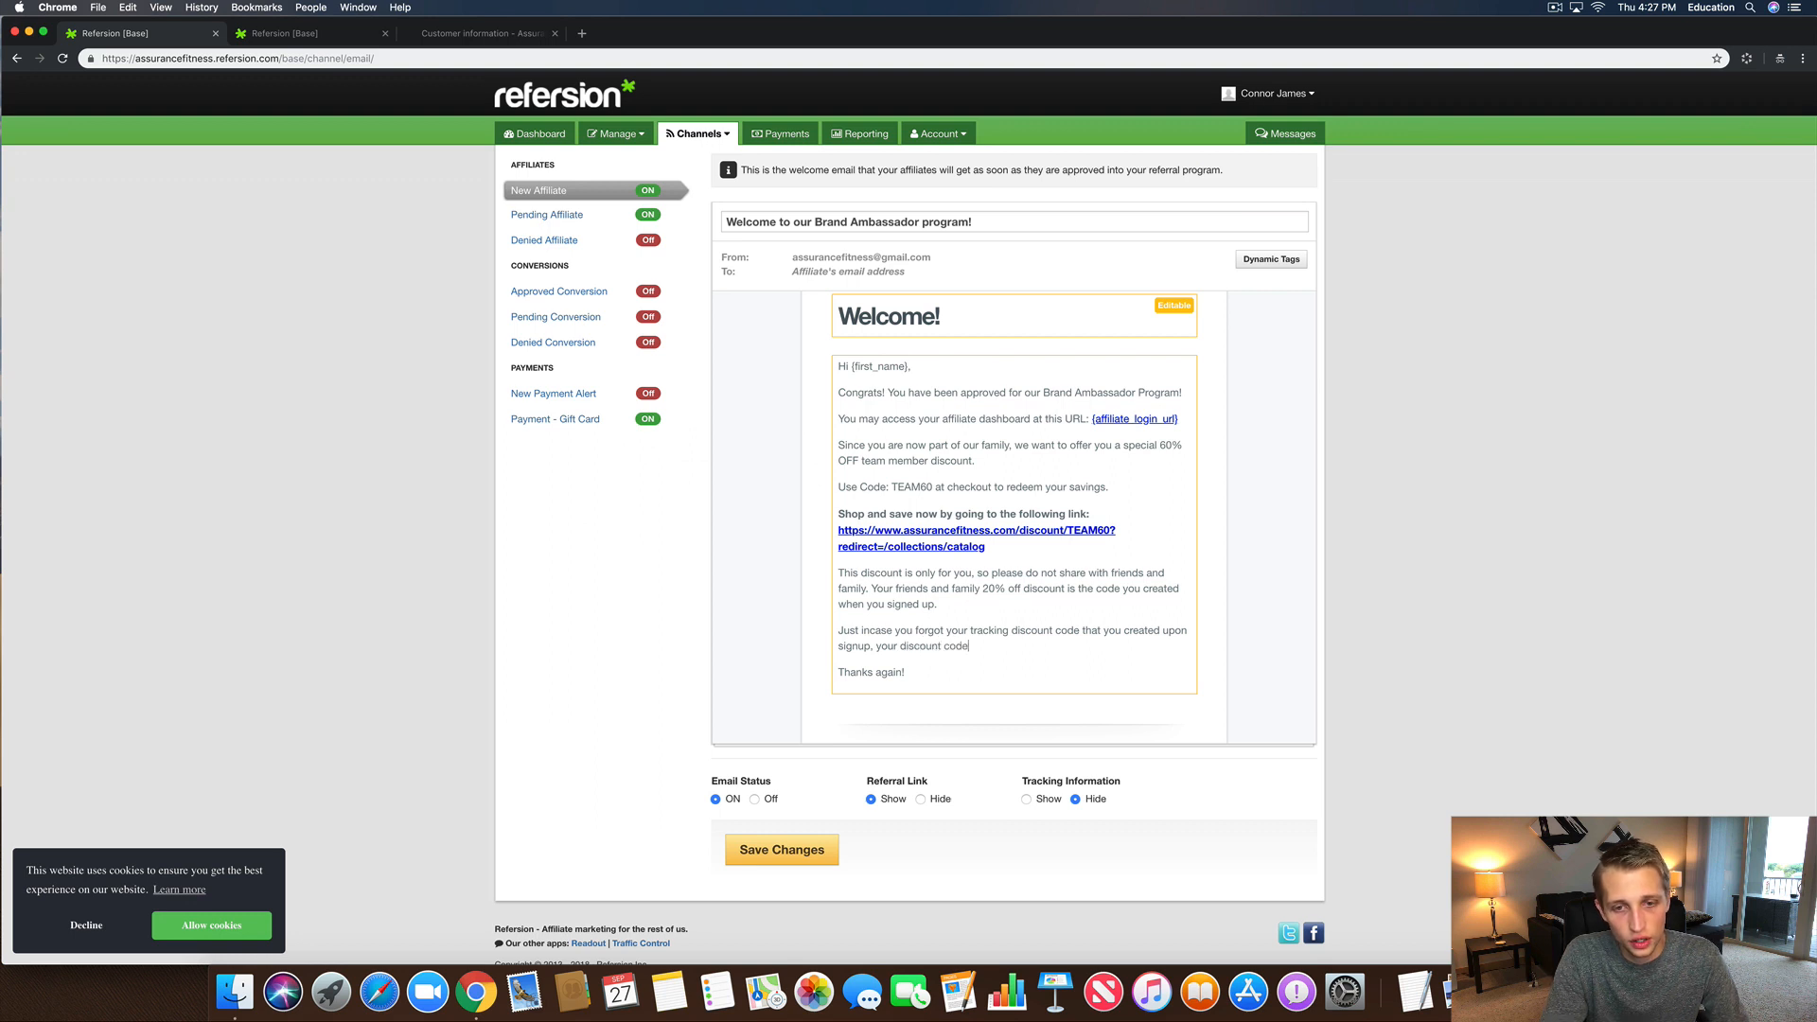
type(" to share with fri")
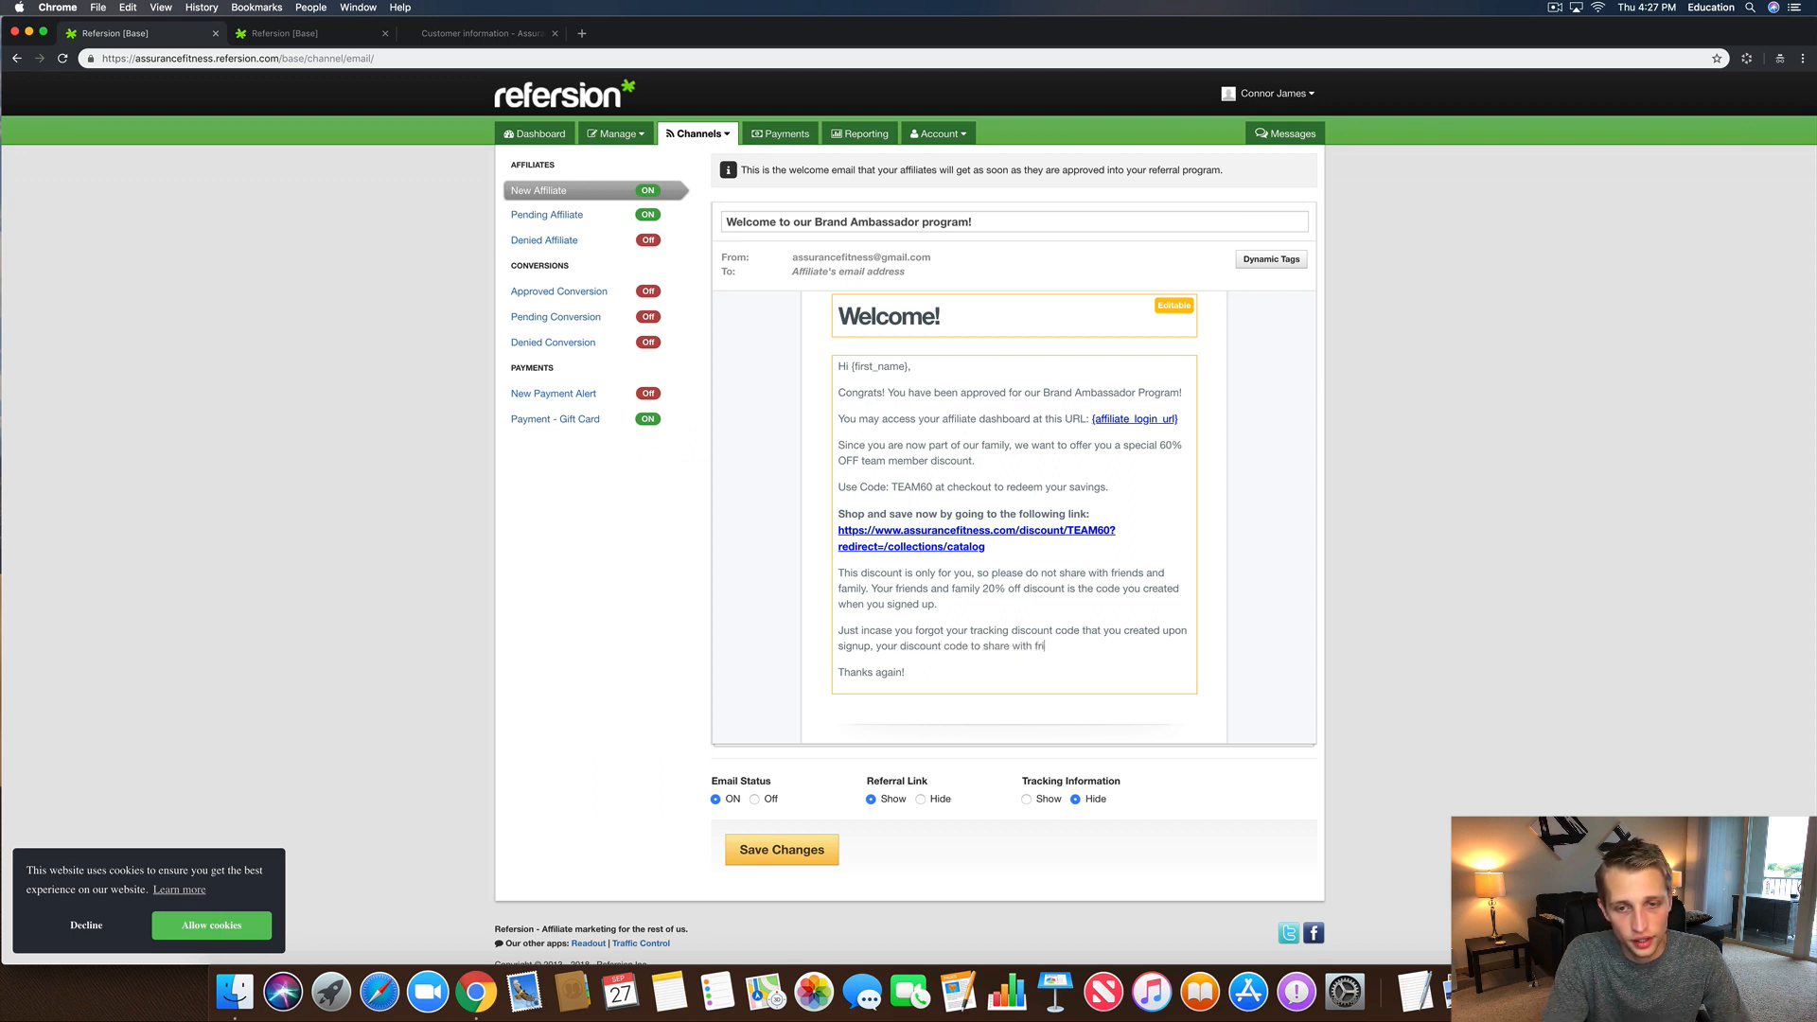
type("ends, family an")
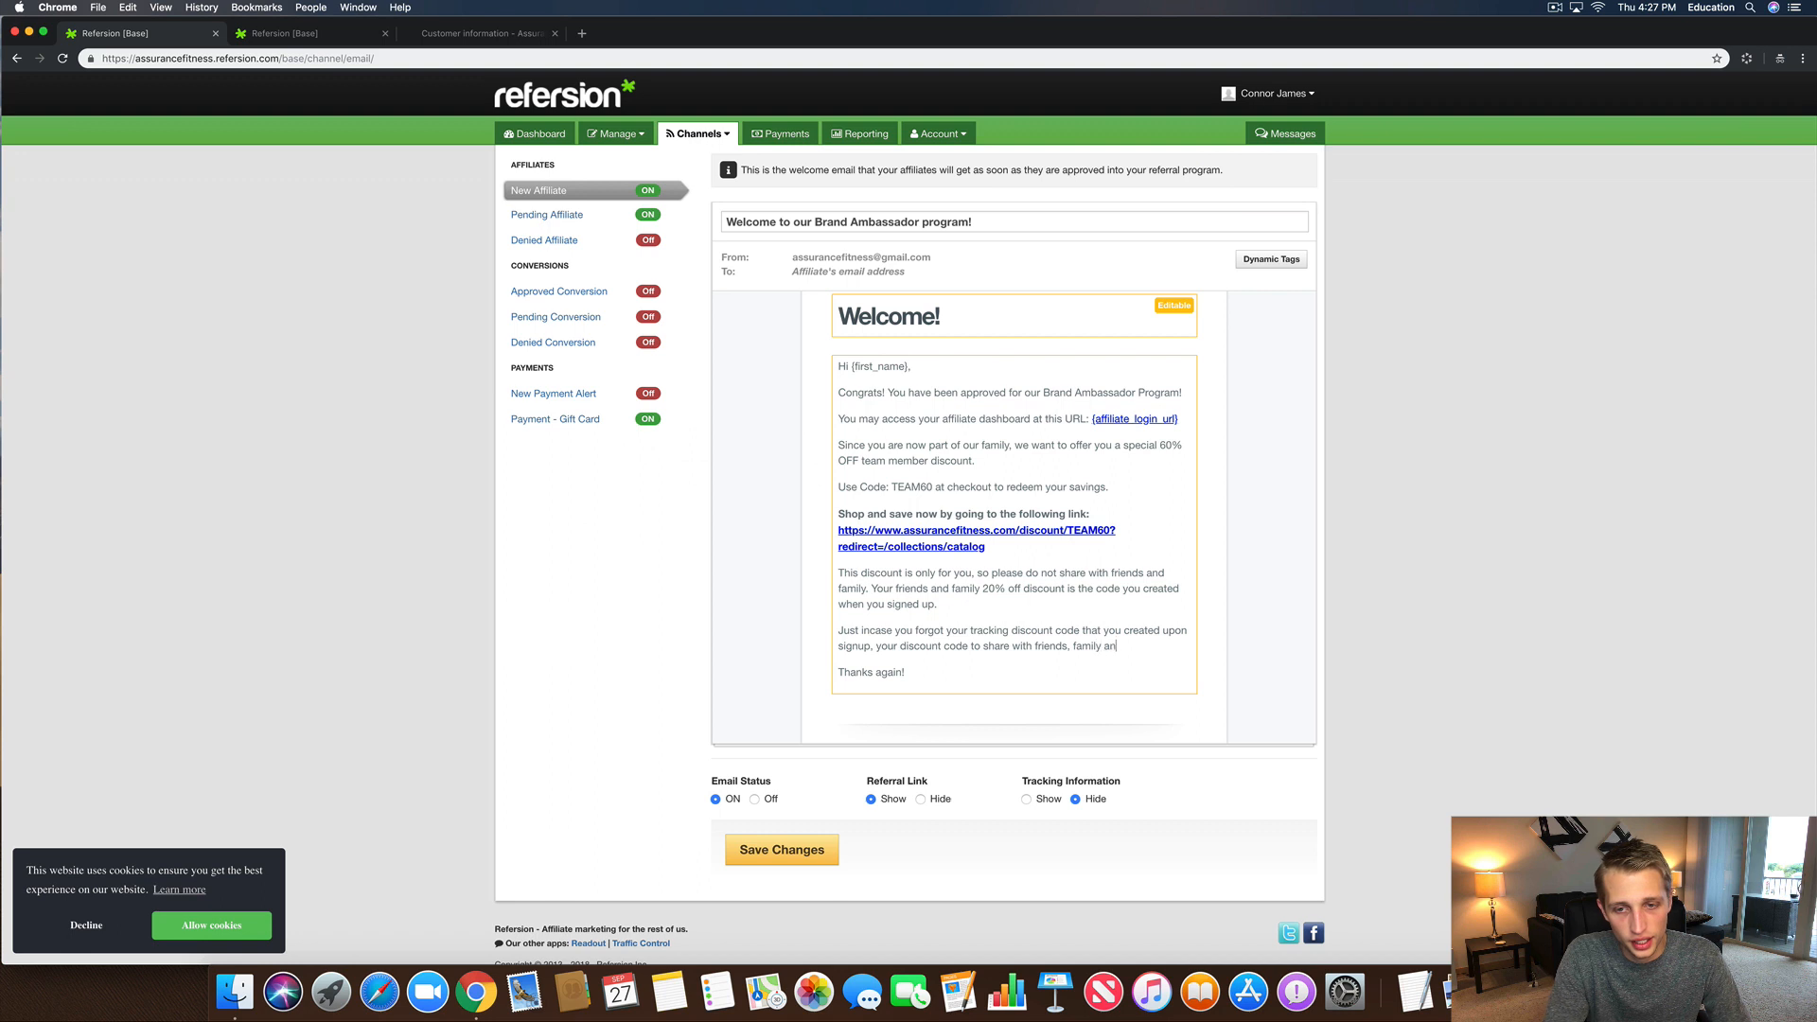
type("d followers is")
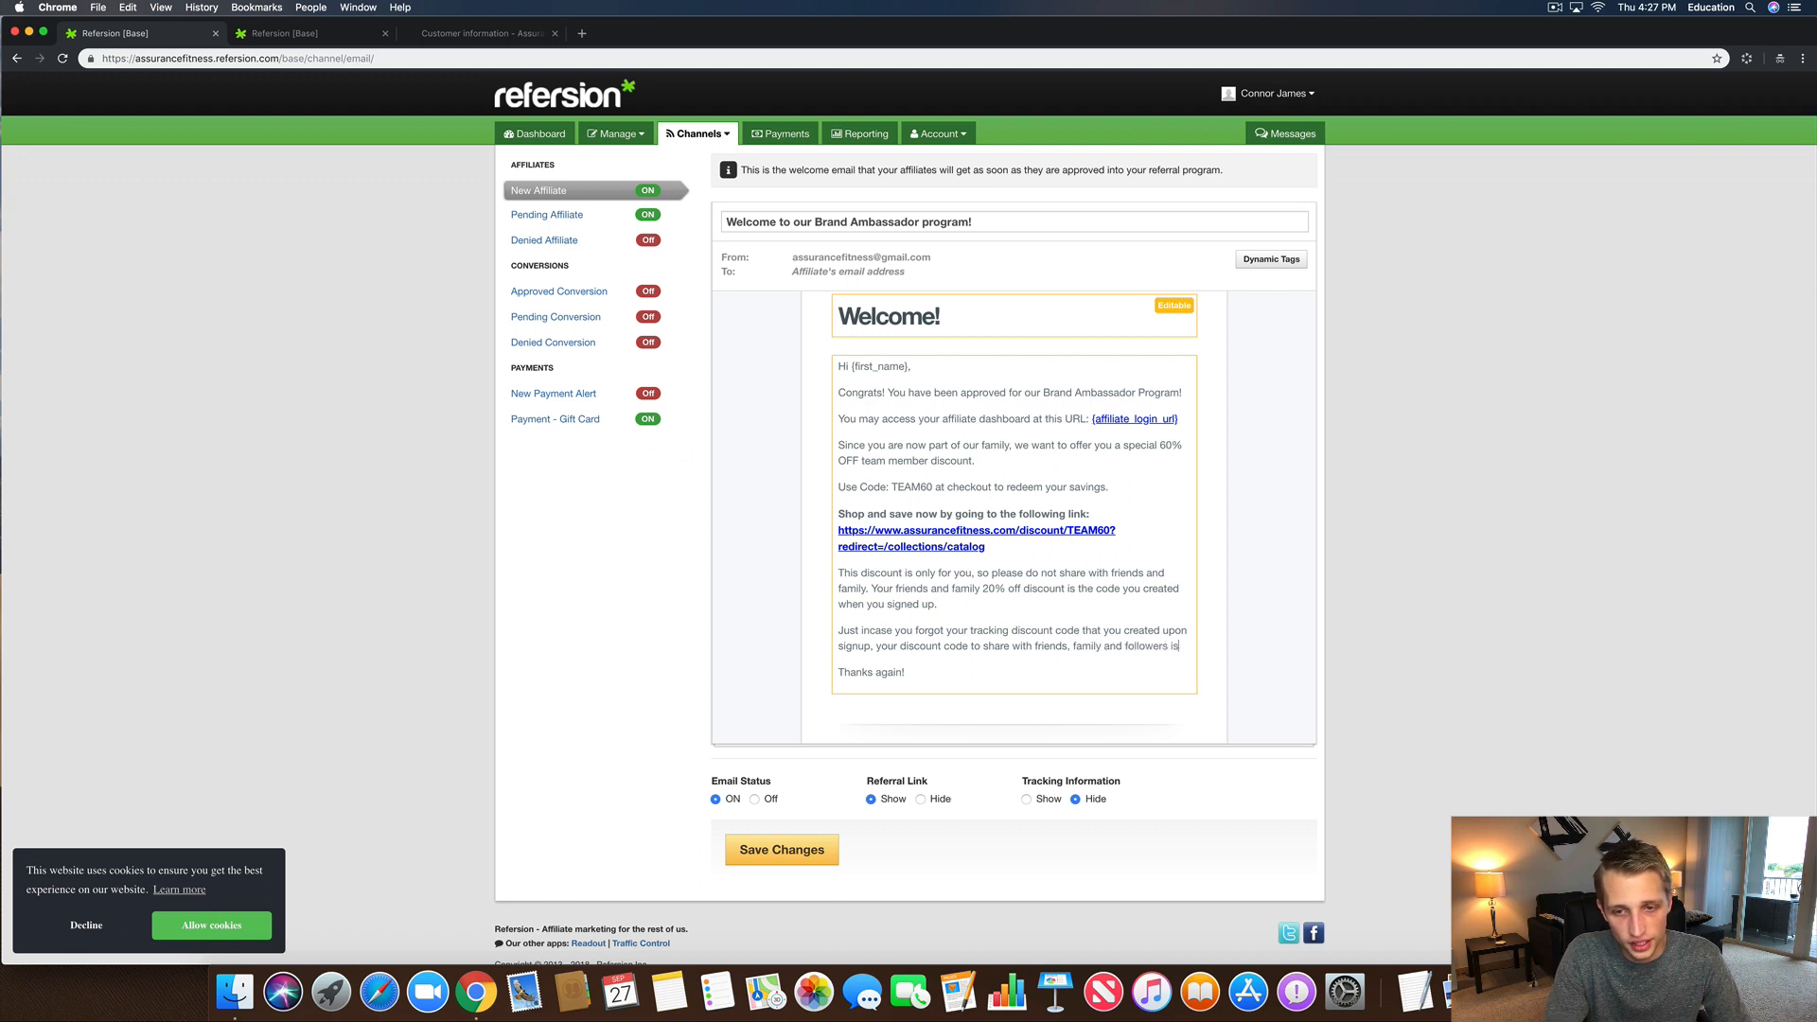
type(":")
Step: Leave an empty line after the 'followers is:' sentence and show the Dynamic Tags list
key("Return")
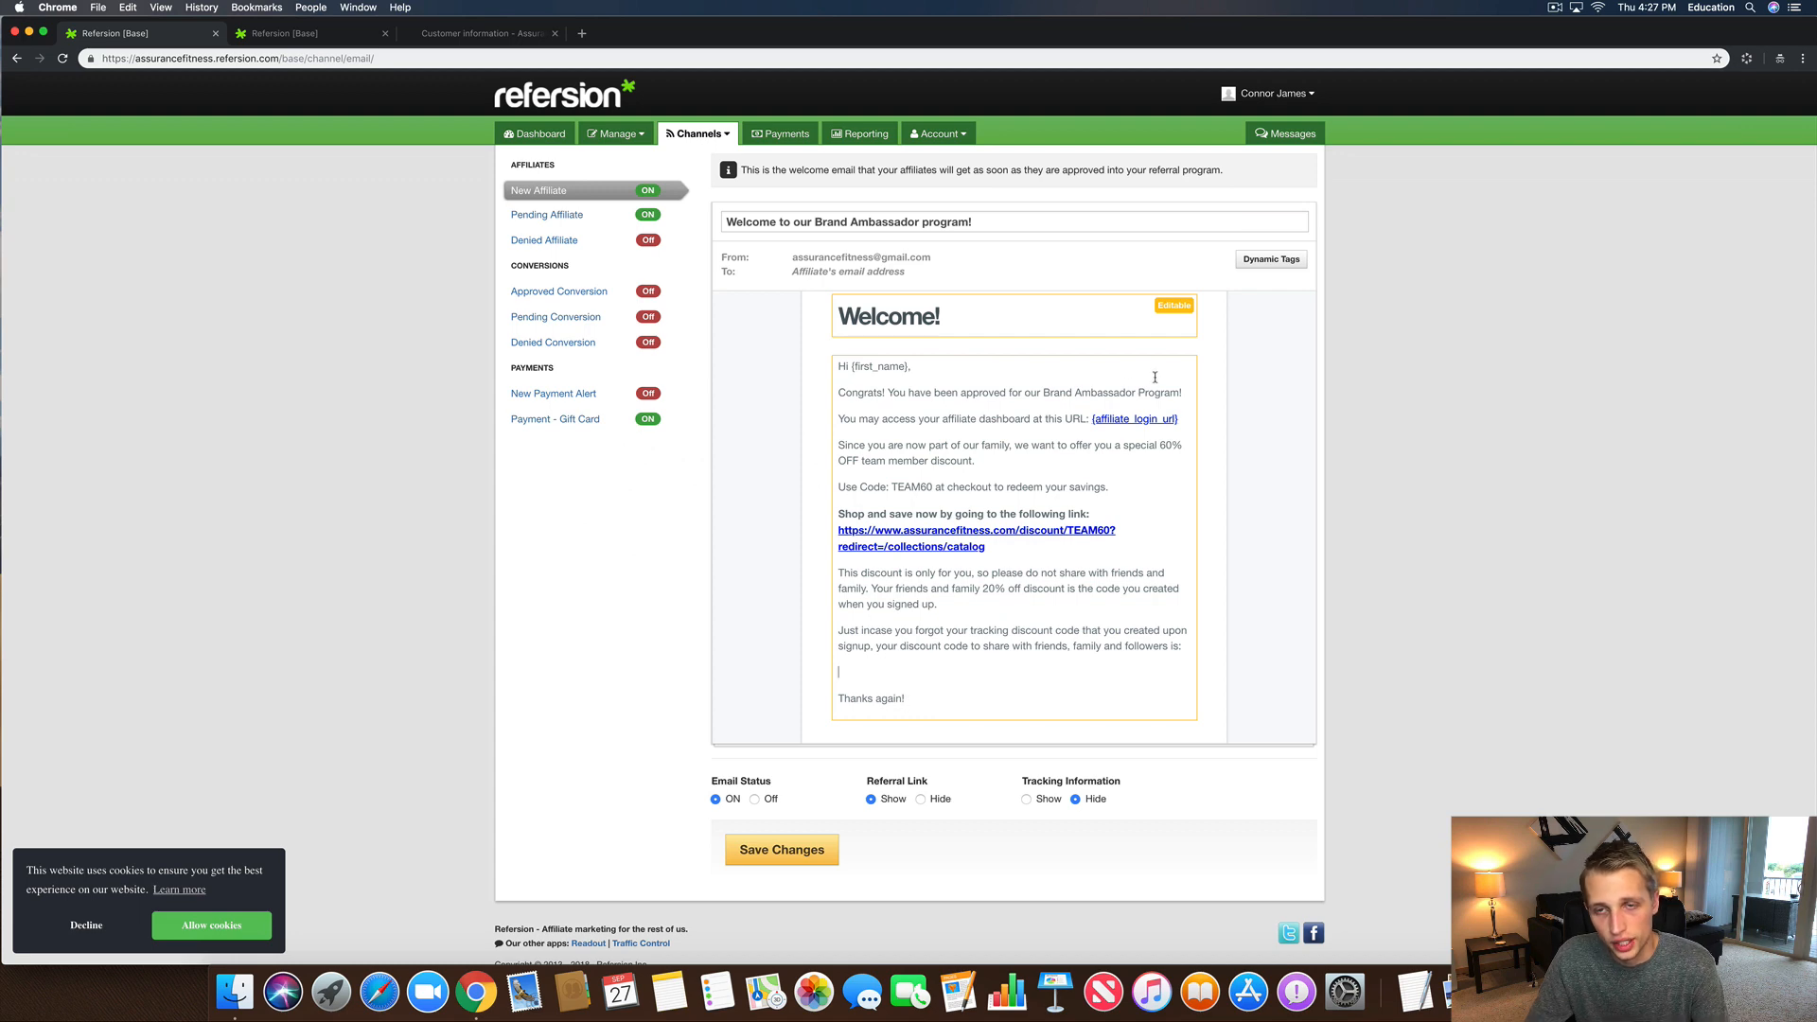
left_click(1268, 259)
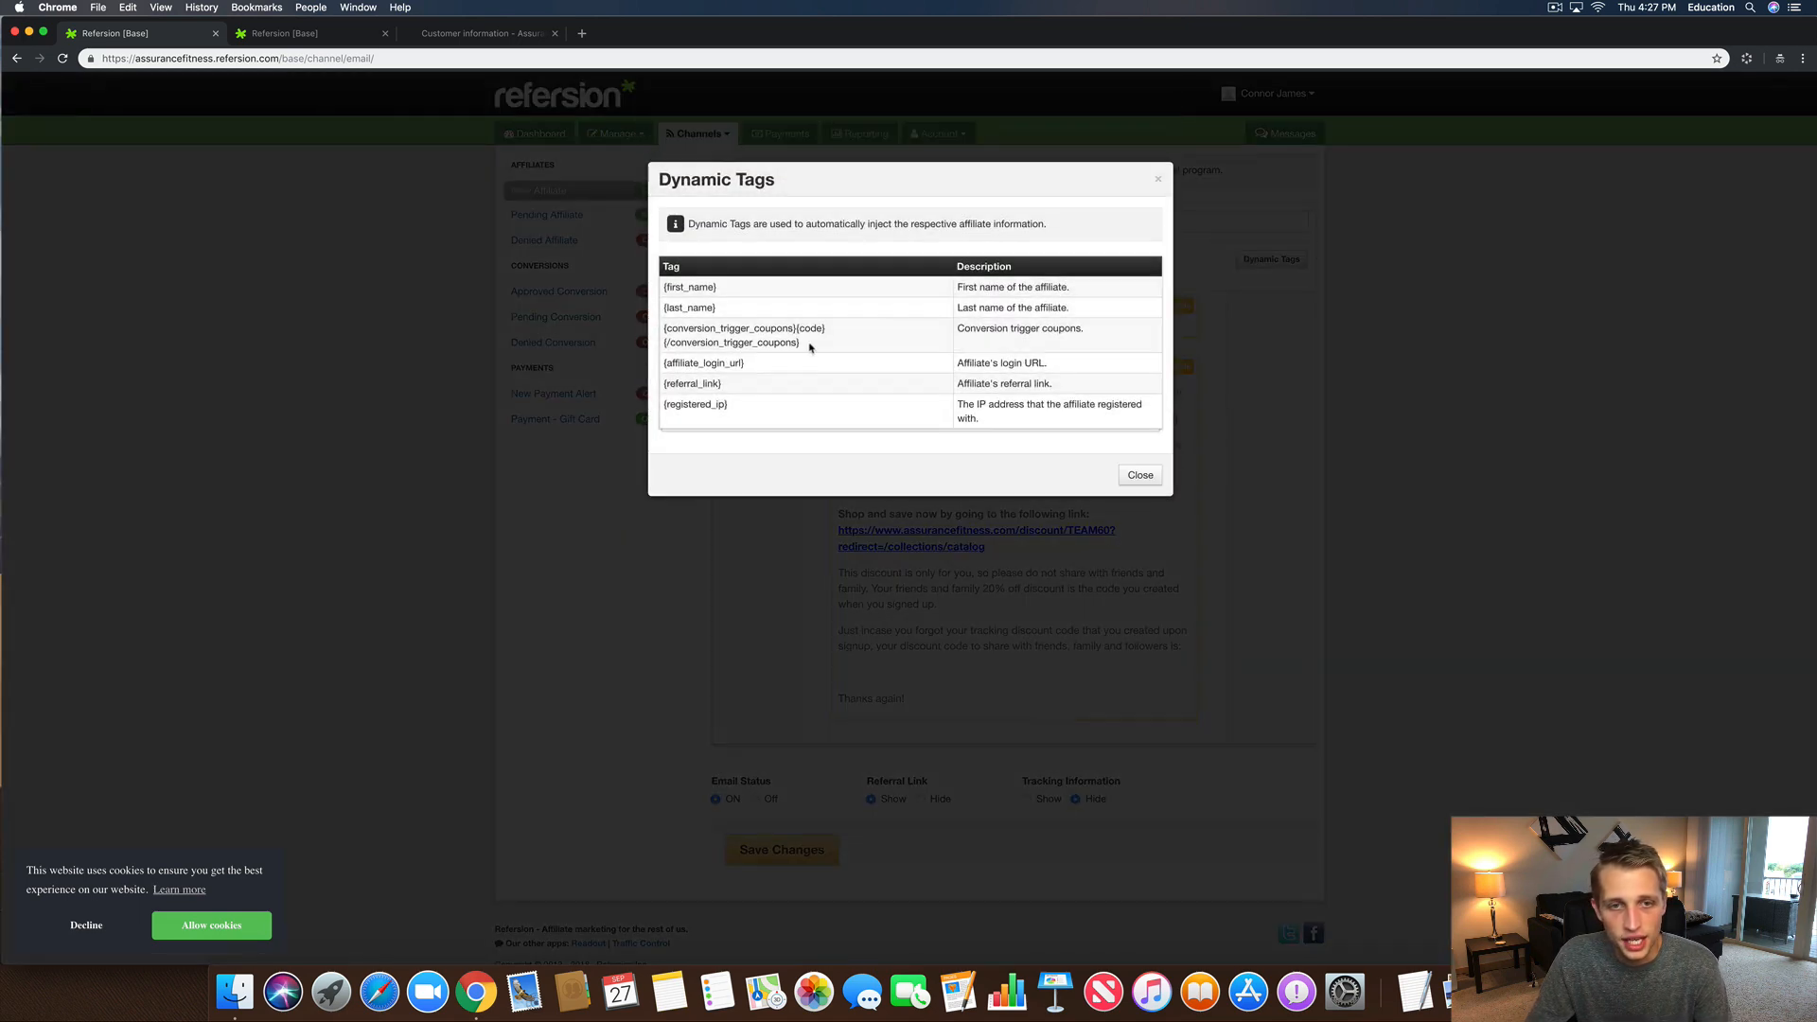
Step: Insert the {conversion_trigger_coupons}{code}{/conversion_trigger_coupons} tag right after 'followers is:', separated by a space
left_click_drag(804, 344, 665, 328)
right_click(675, 331)
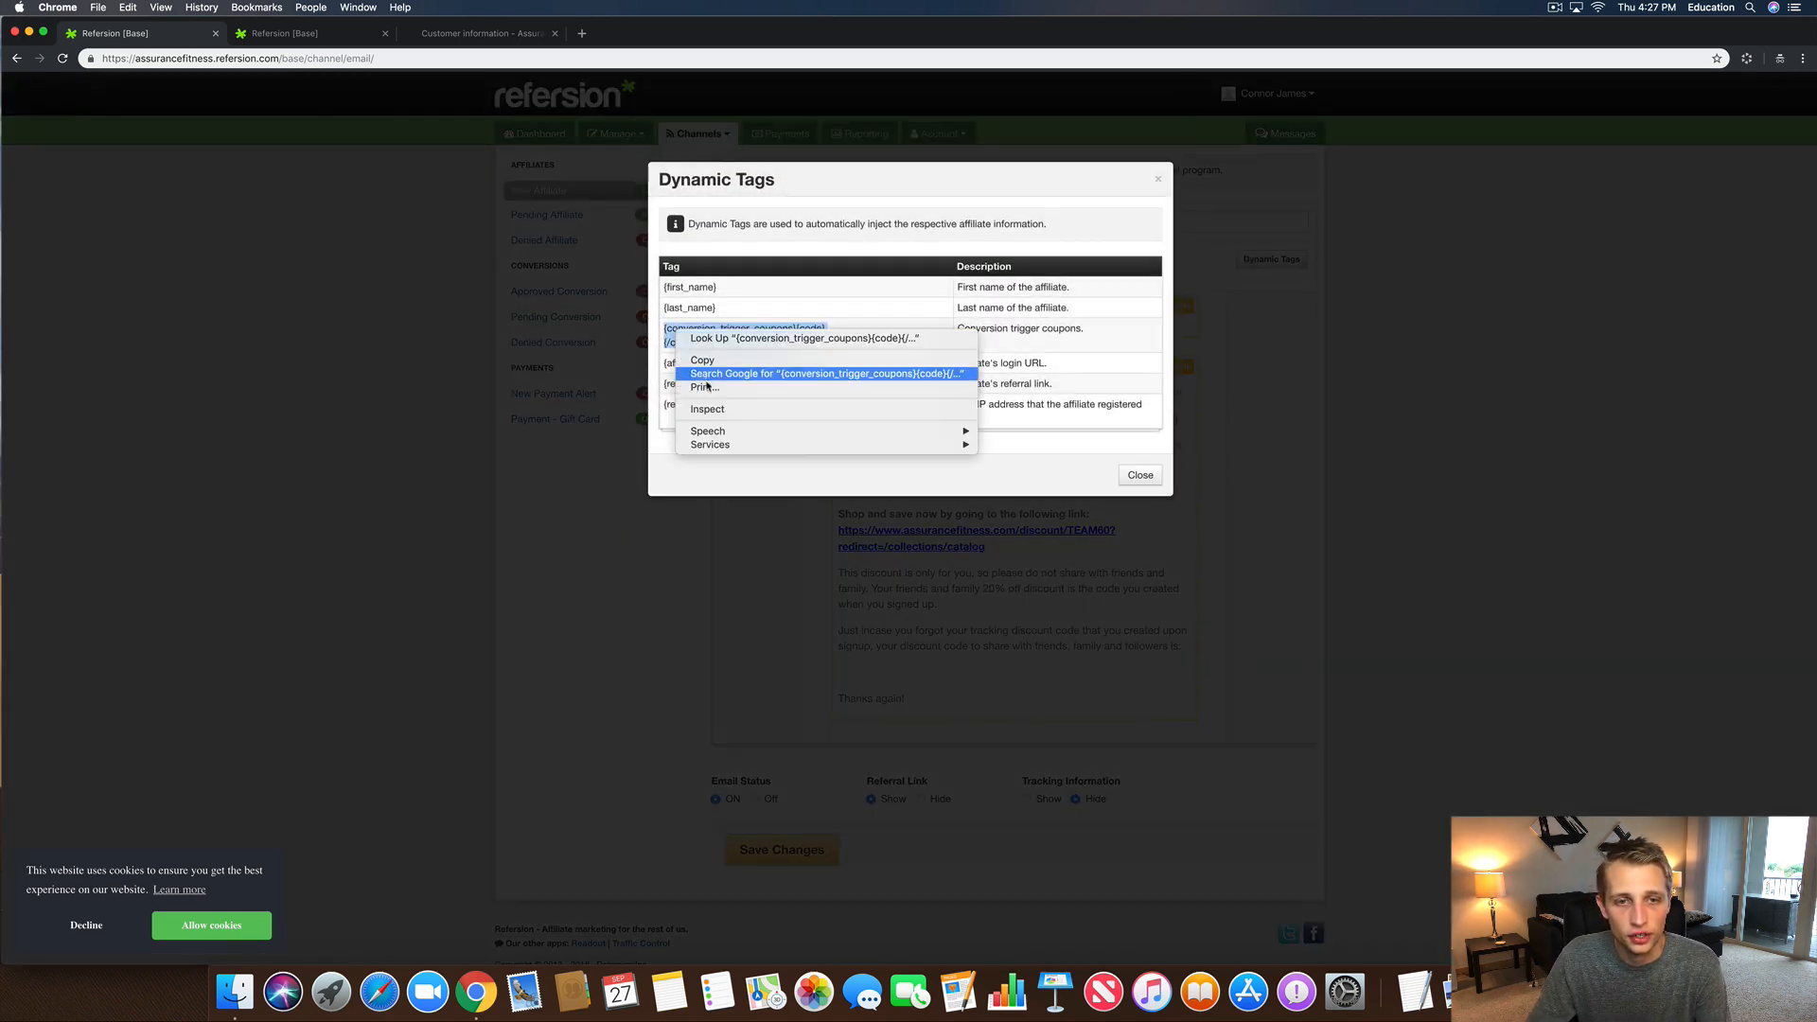
left_click(703, 363)
left_click(1139, 474)
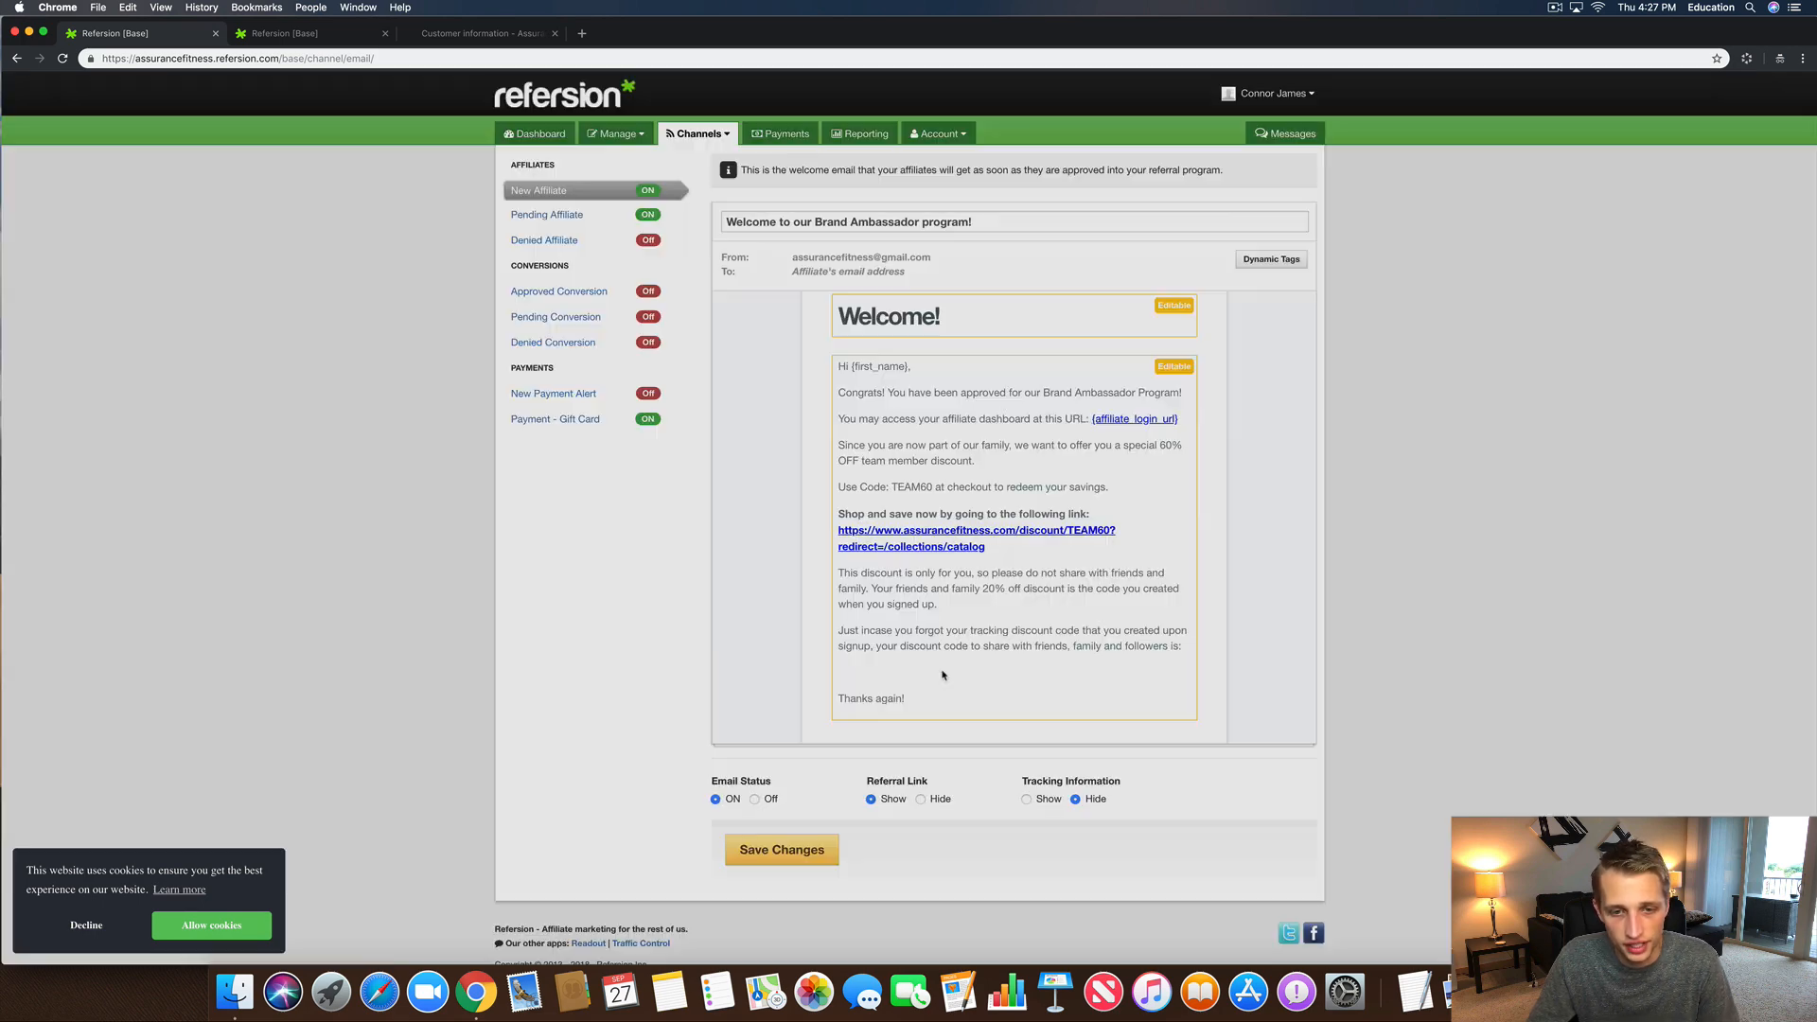
left_click(869, 664)
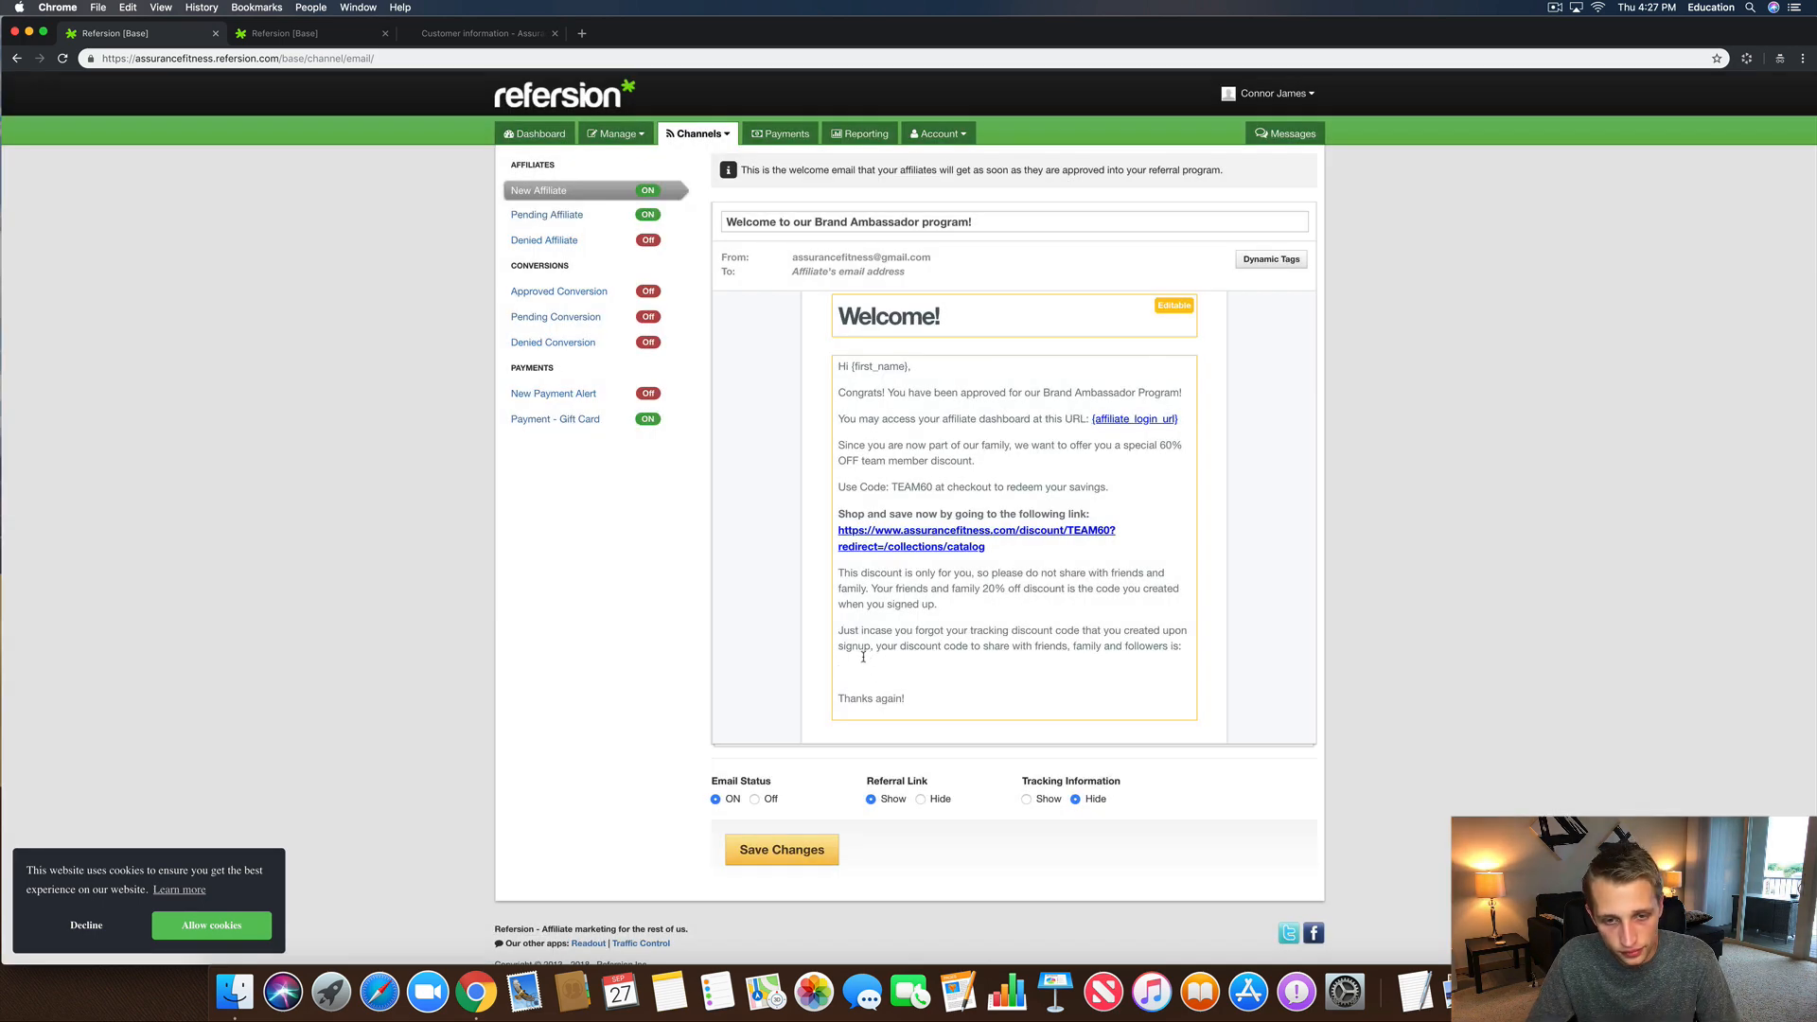
key("super+v")
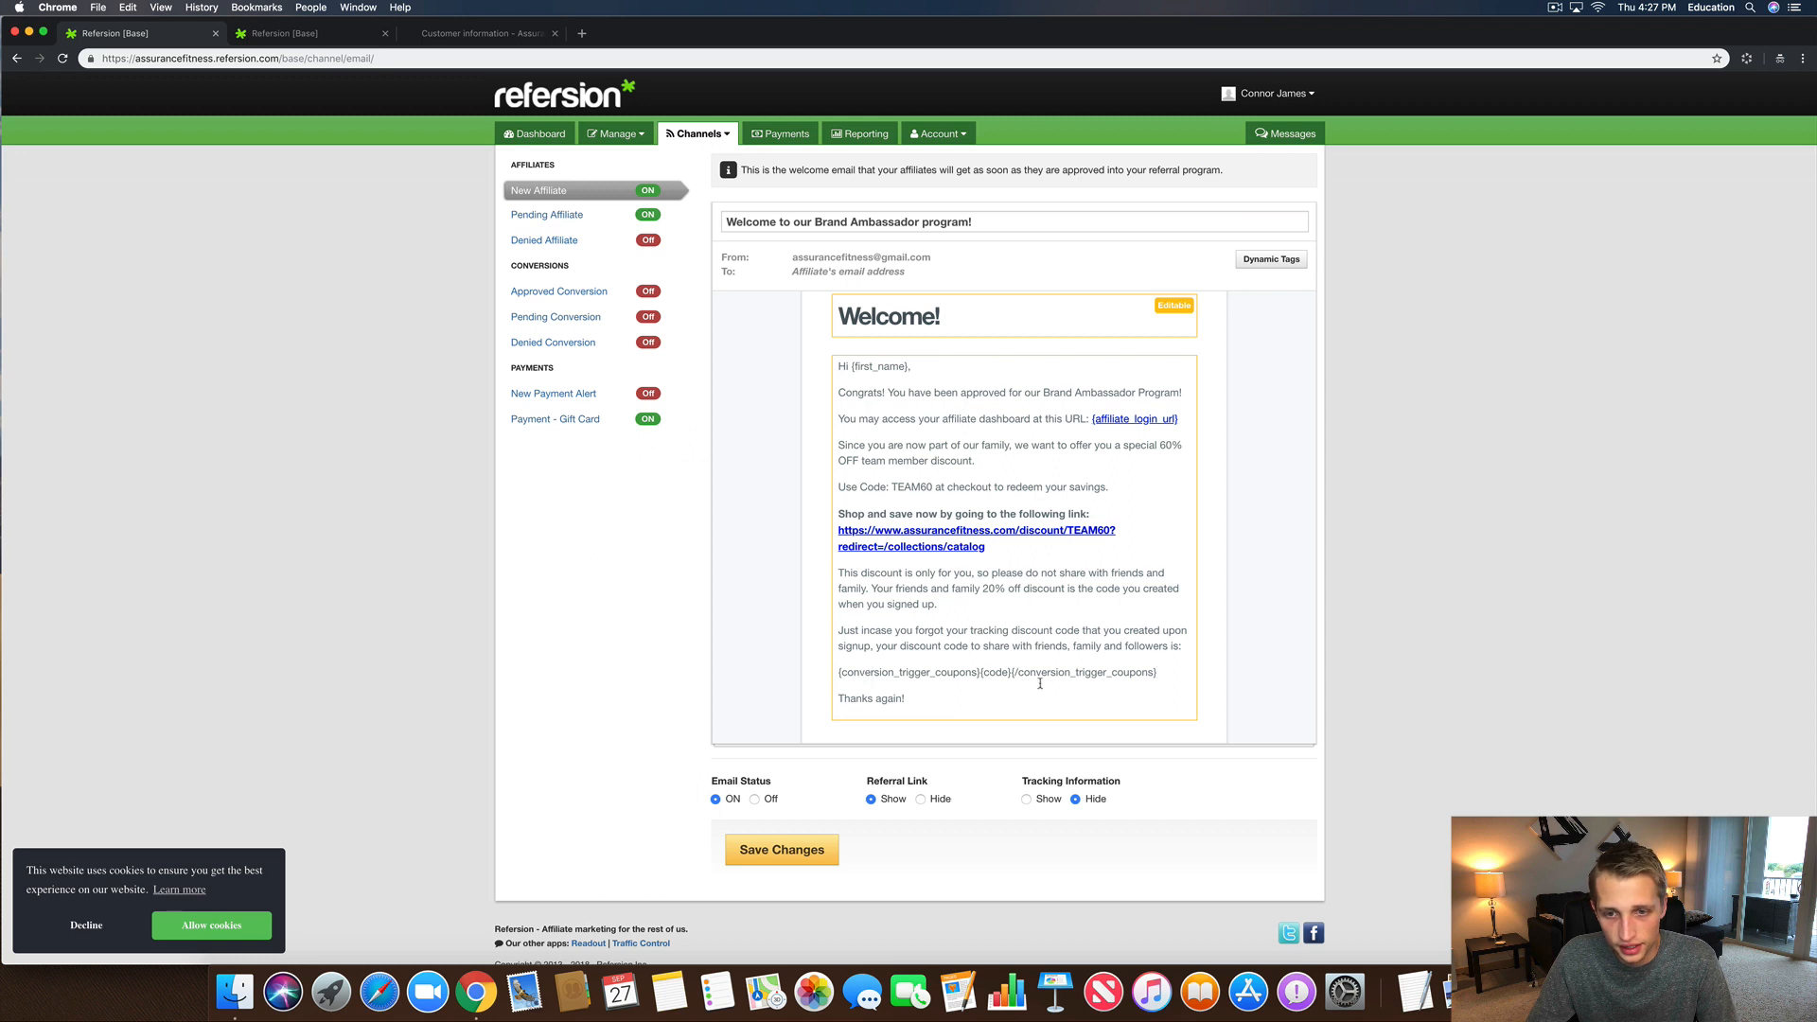
key("super+z")
left_click(1189, 651)
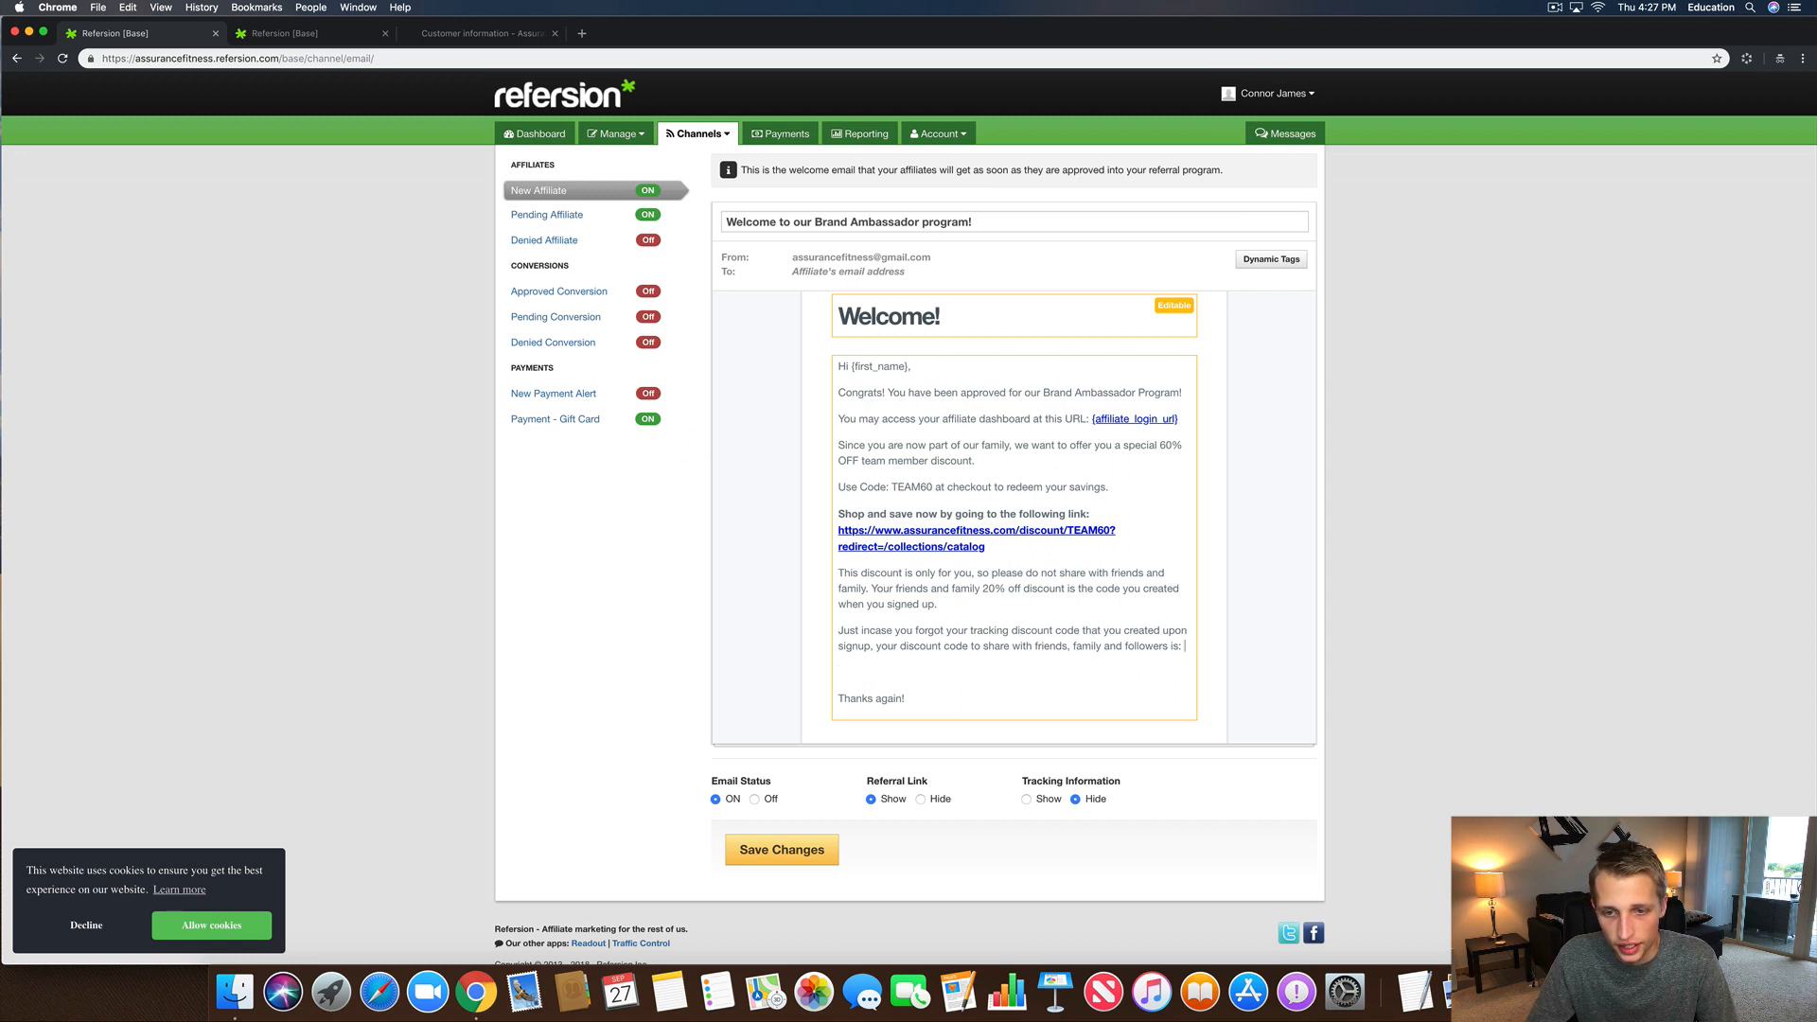
key("super+v")
left_click(907, 677)
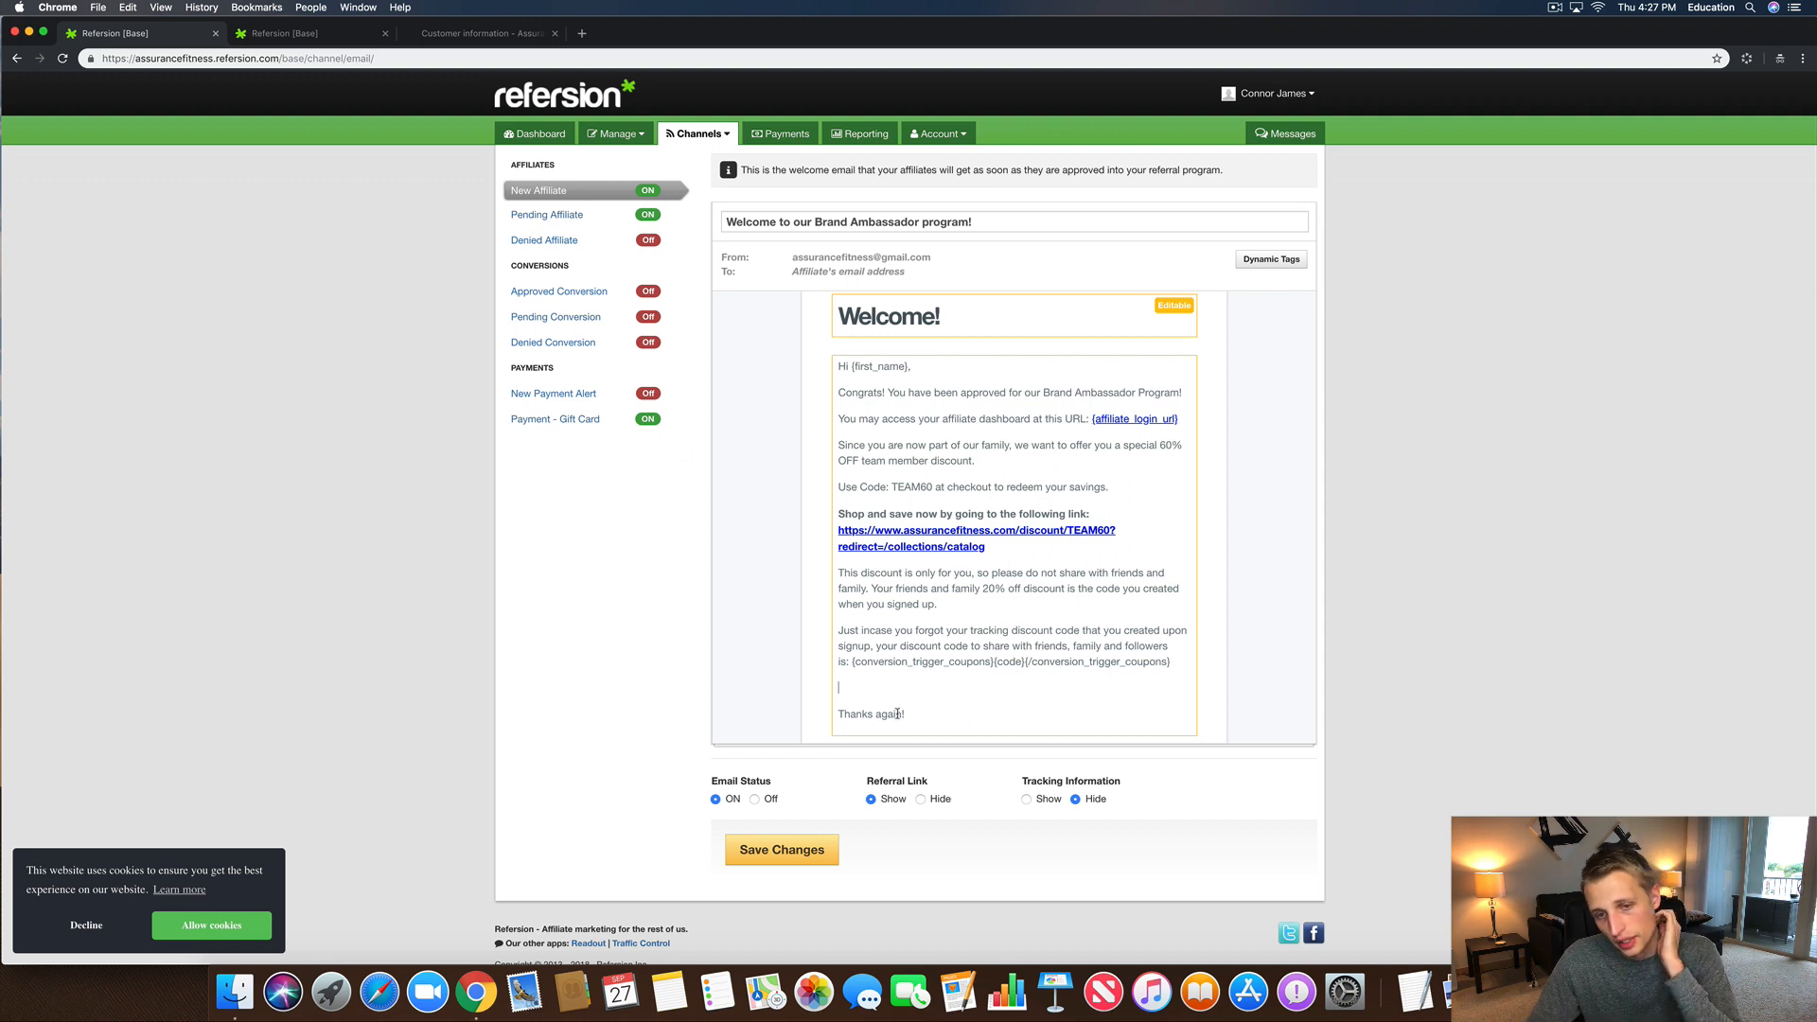
Step: Add 'Remember you will earn 20% of all sales that come through using your link or special tracking discount code' above Thanks again
type("Any sales that come thro")
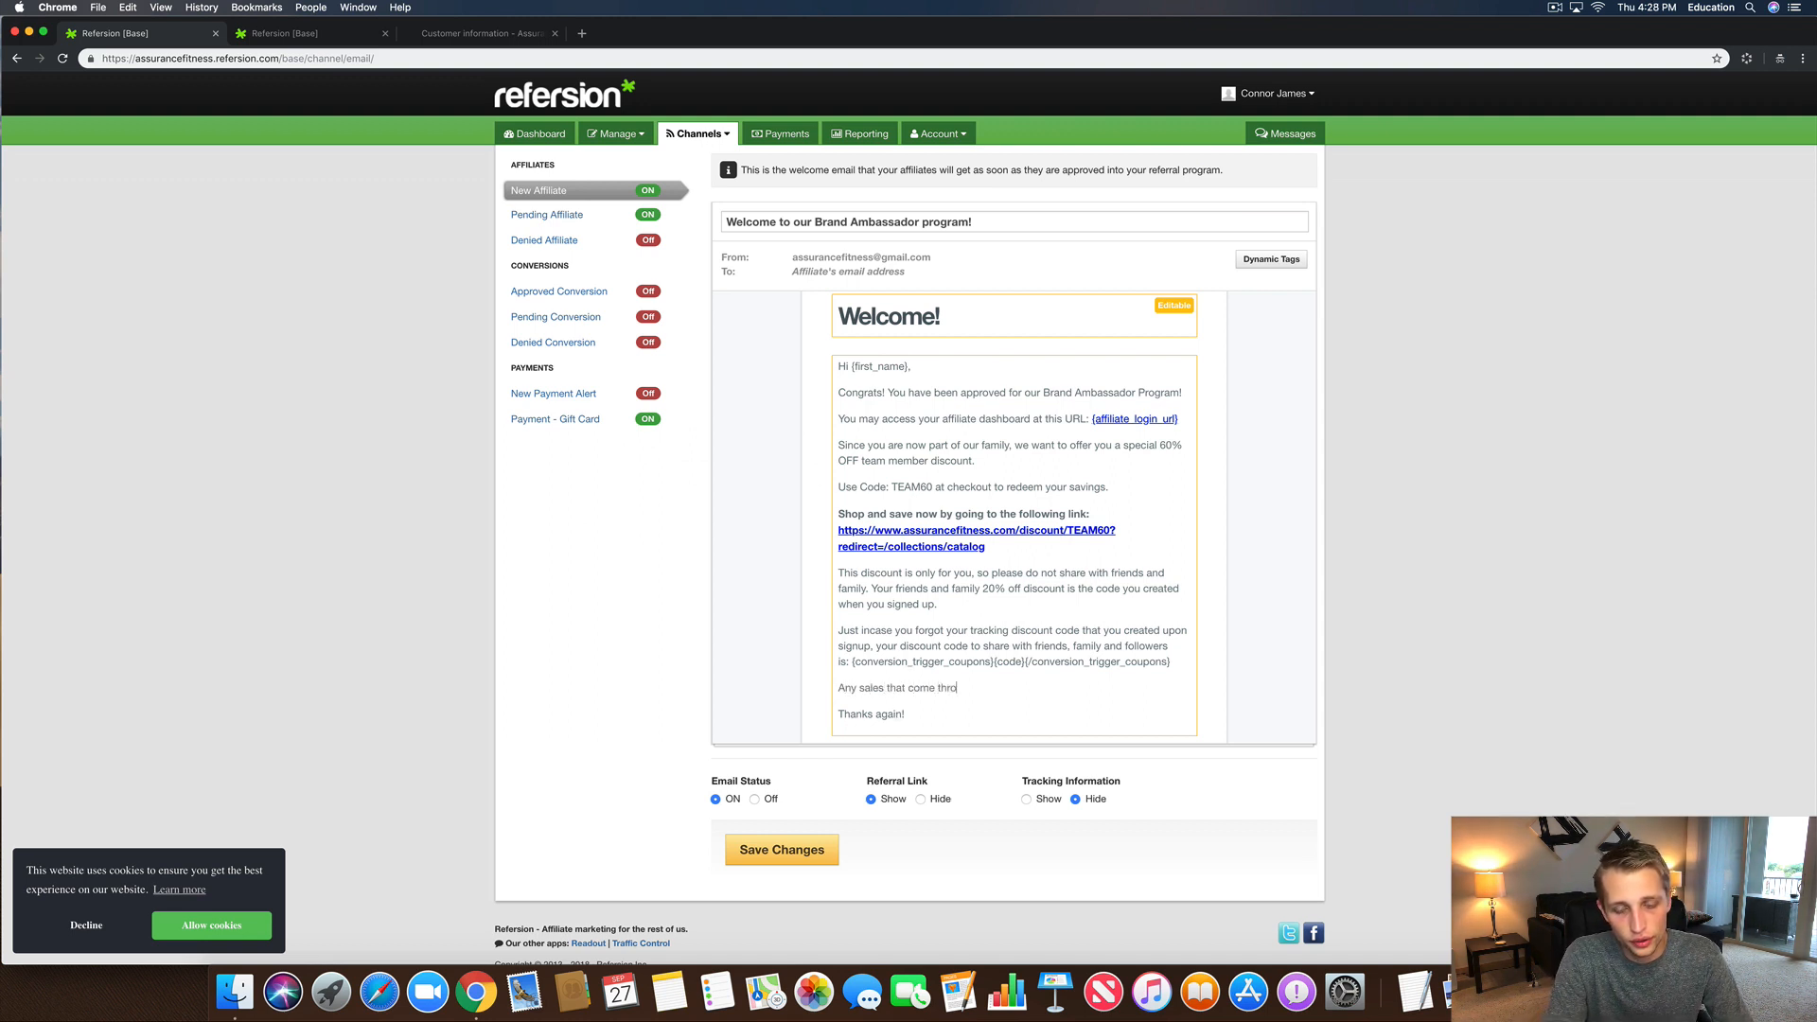
type("ugh your")
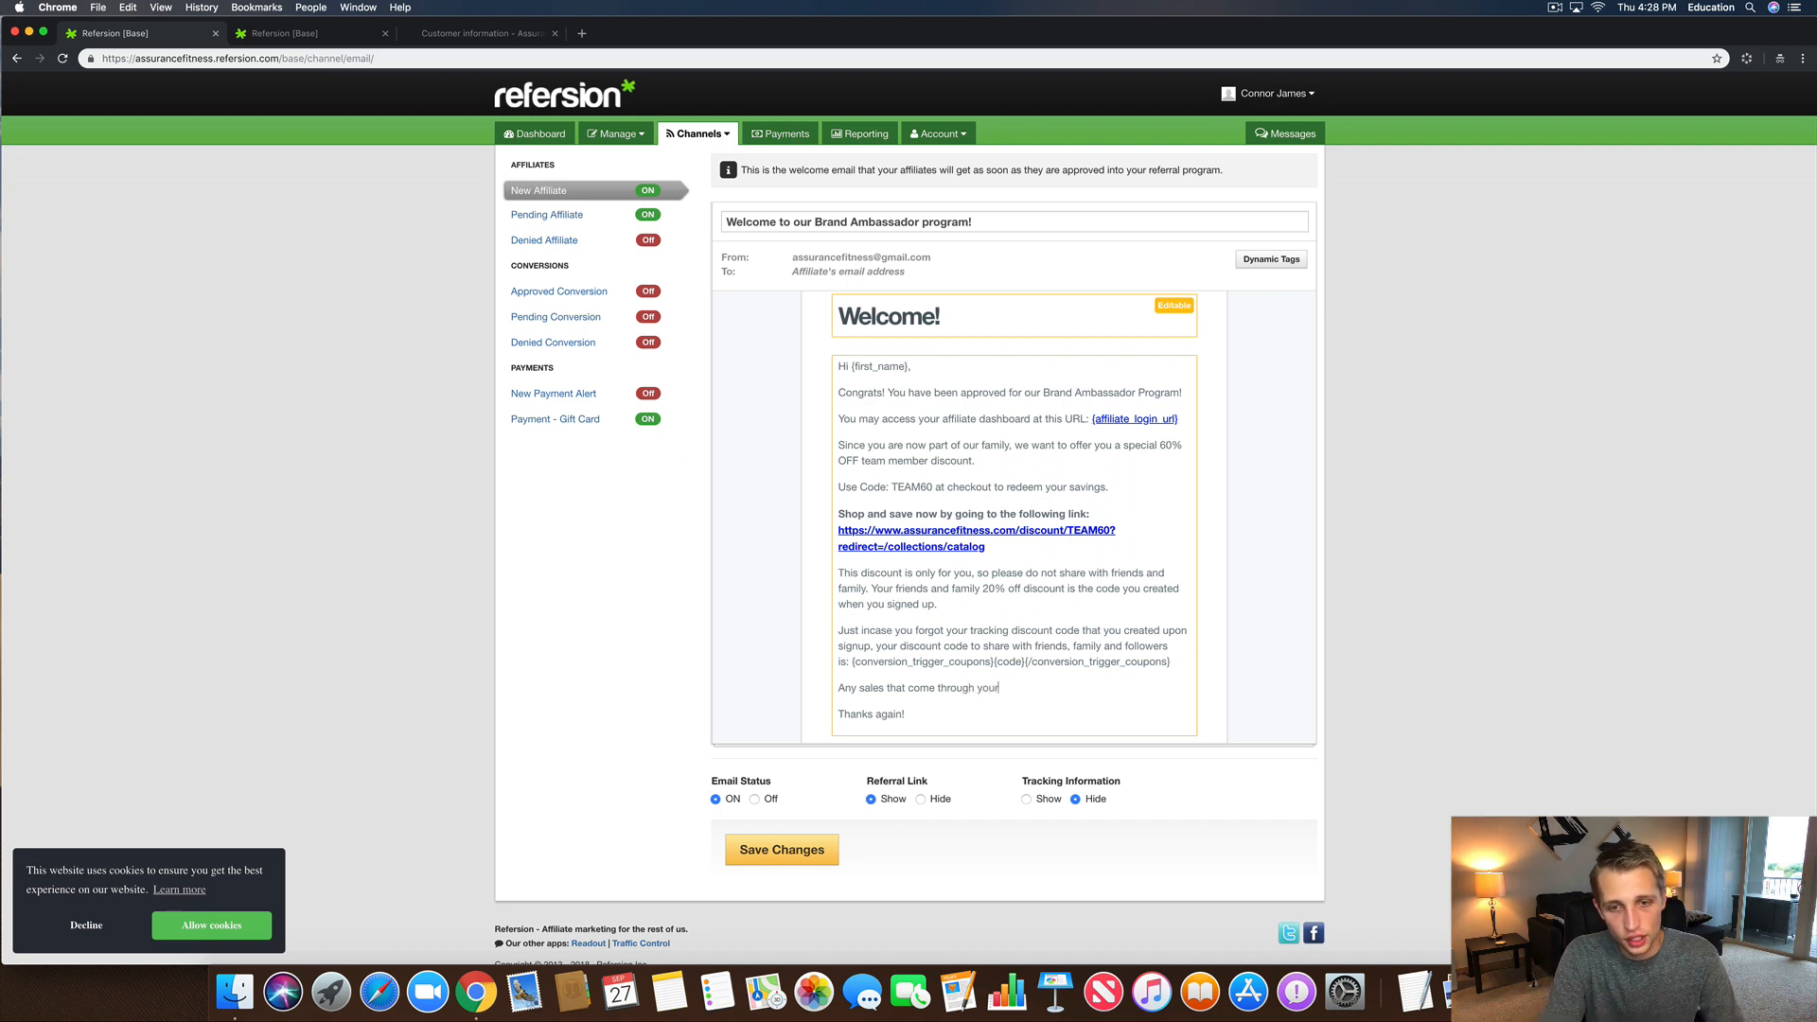
key("BackSpace")
key("BackSpace")
key("BackSpace")
key("BackSpace")
type("using y")
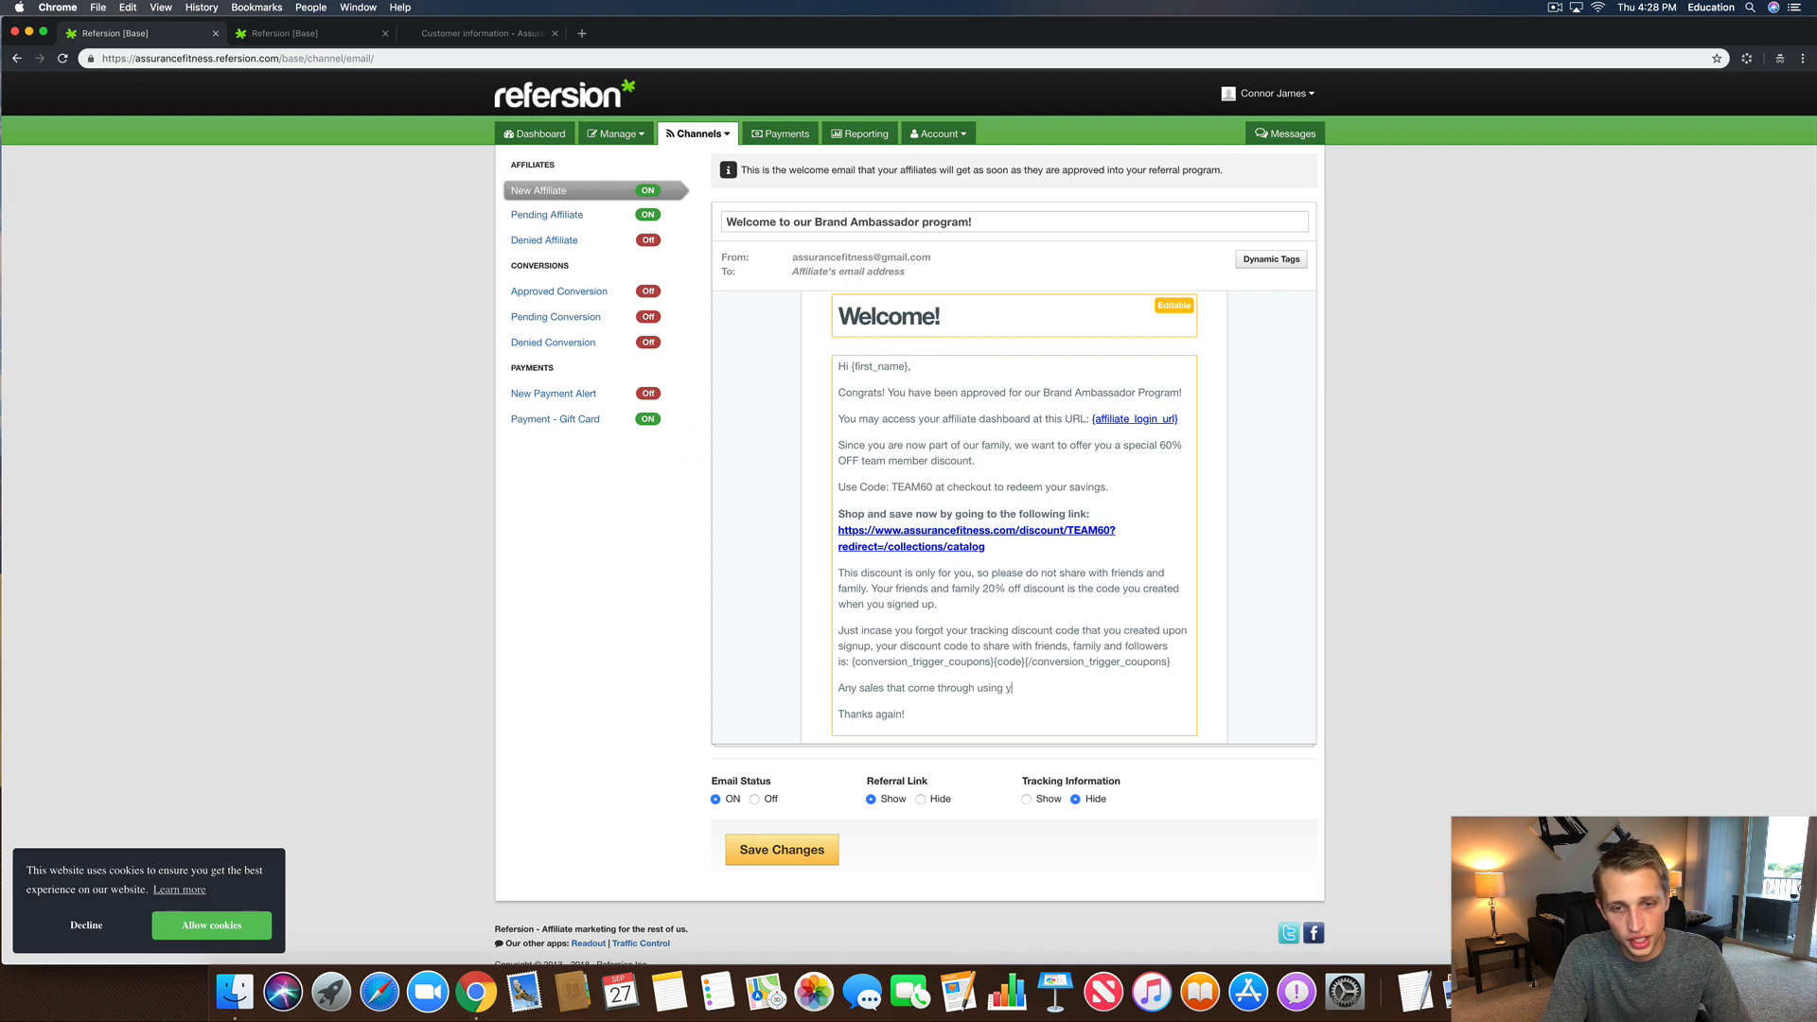
type("our link or ")
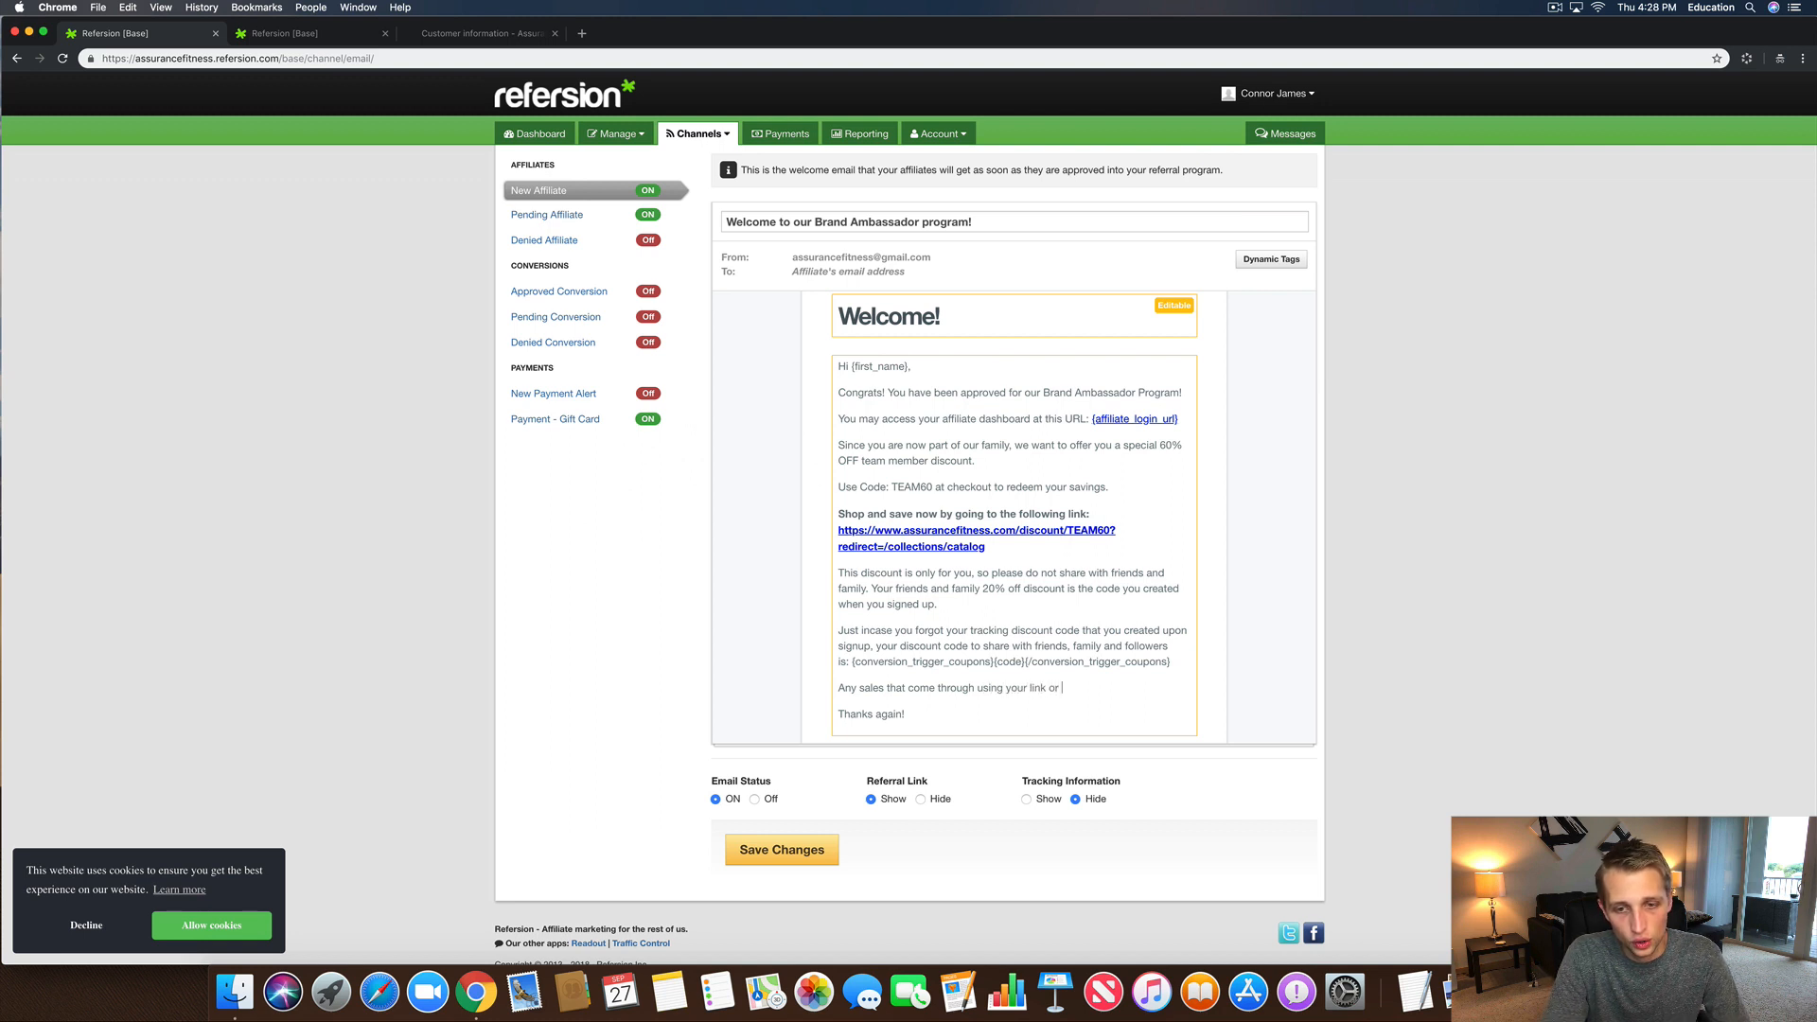
type("discount coxde")
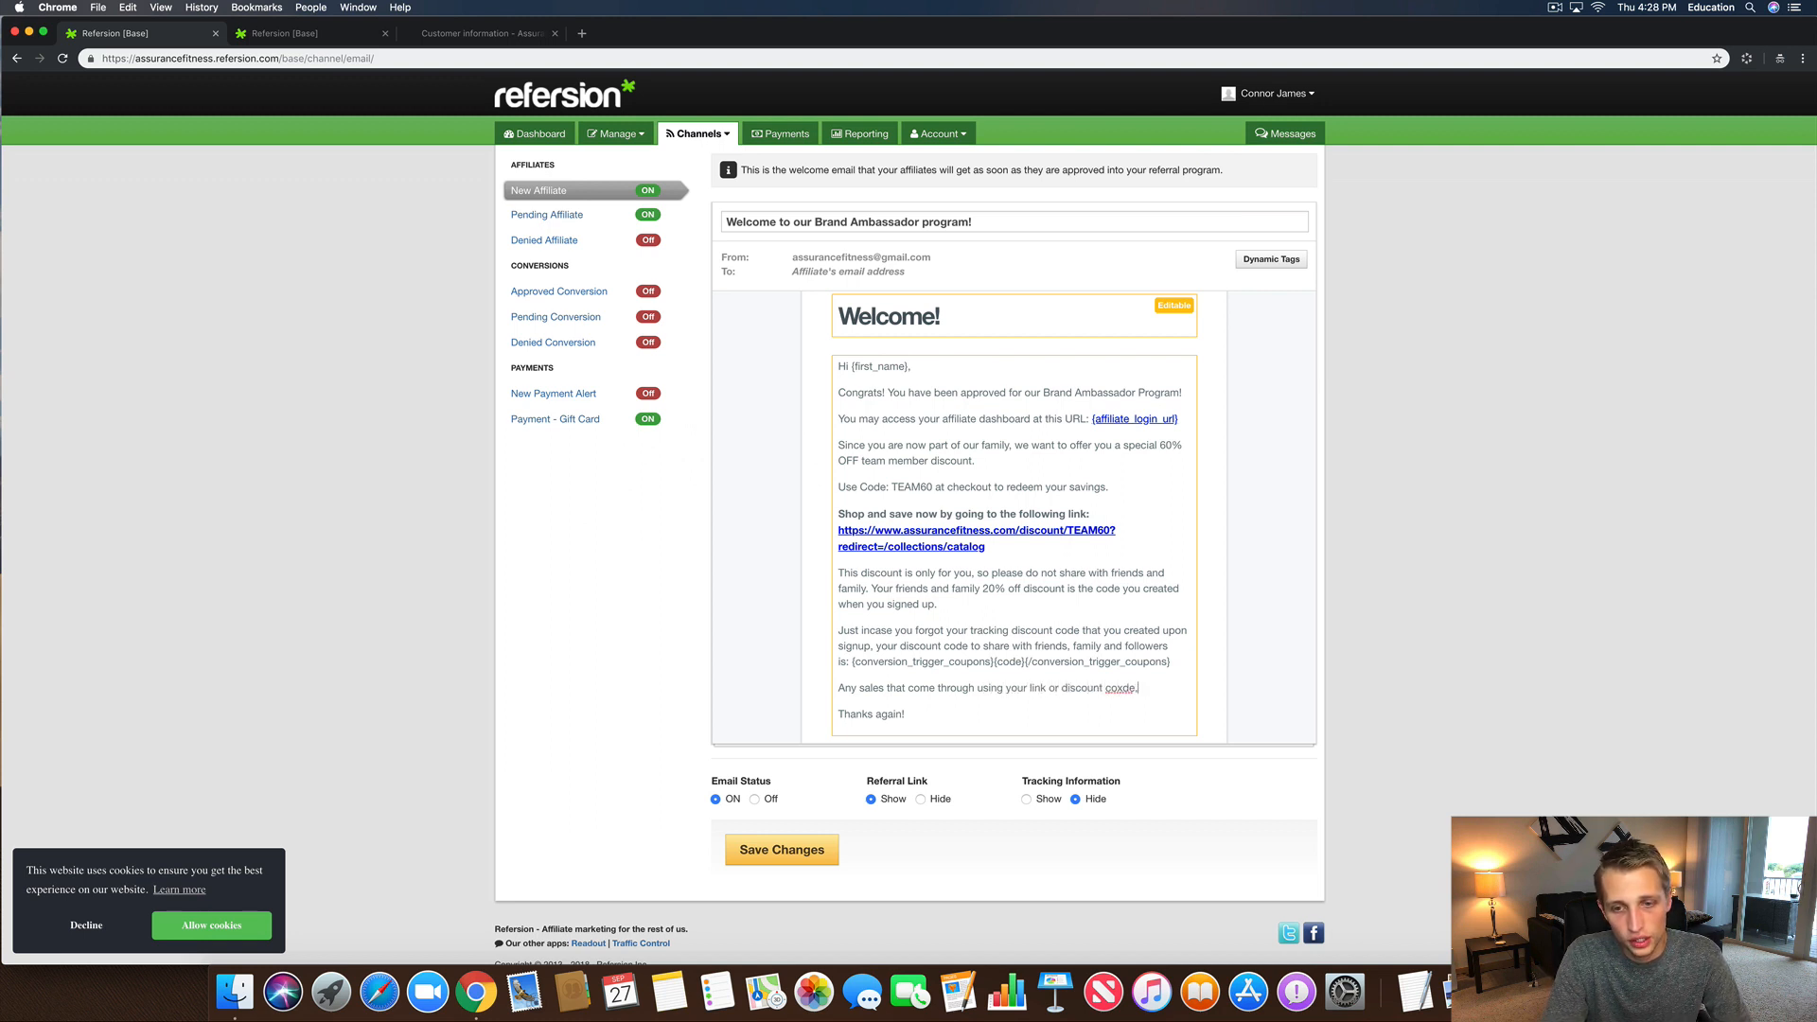
key("BackSpace")
key("BackSpace")
key("BackSpace")
type("de")
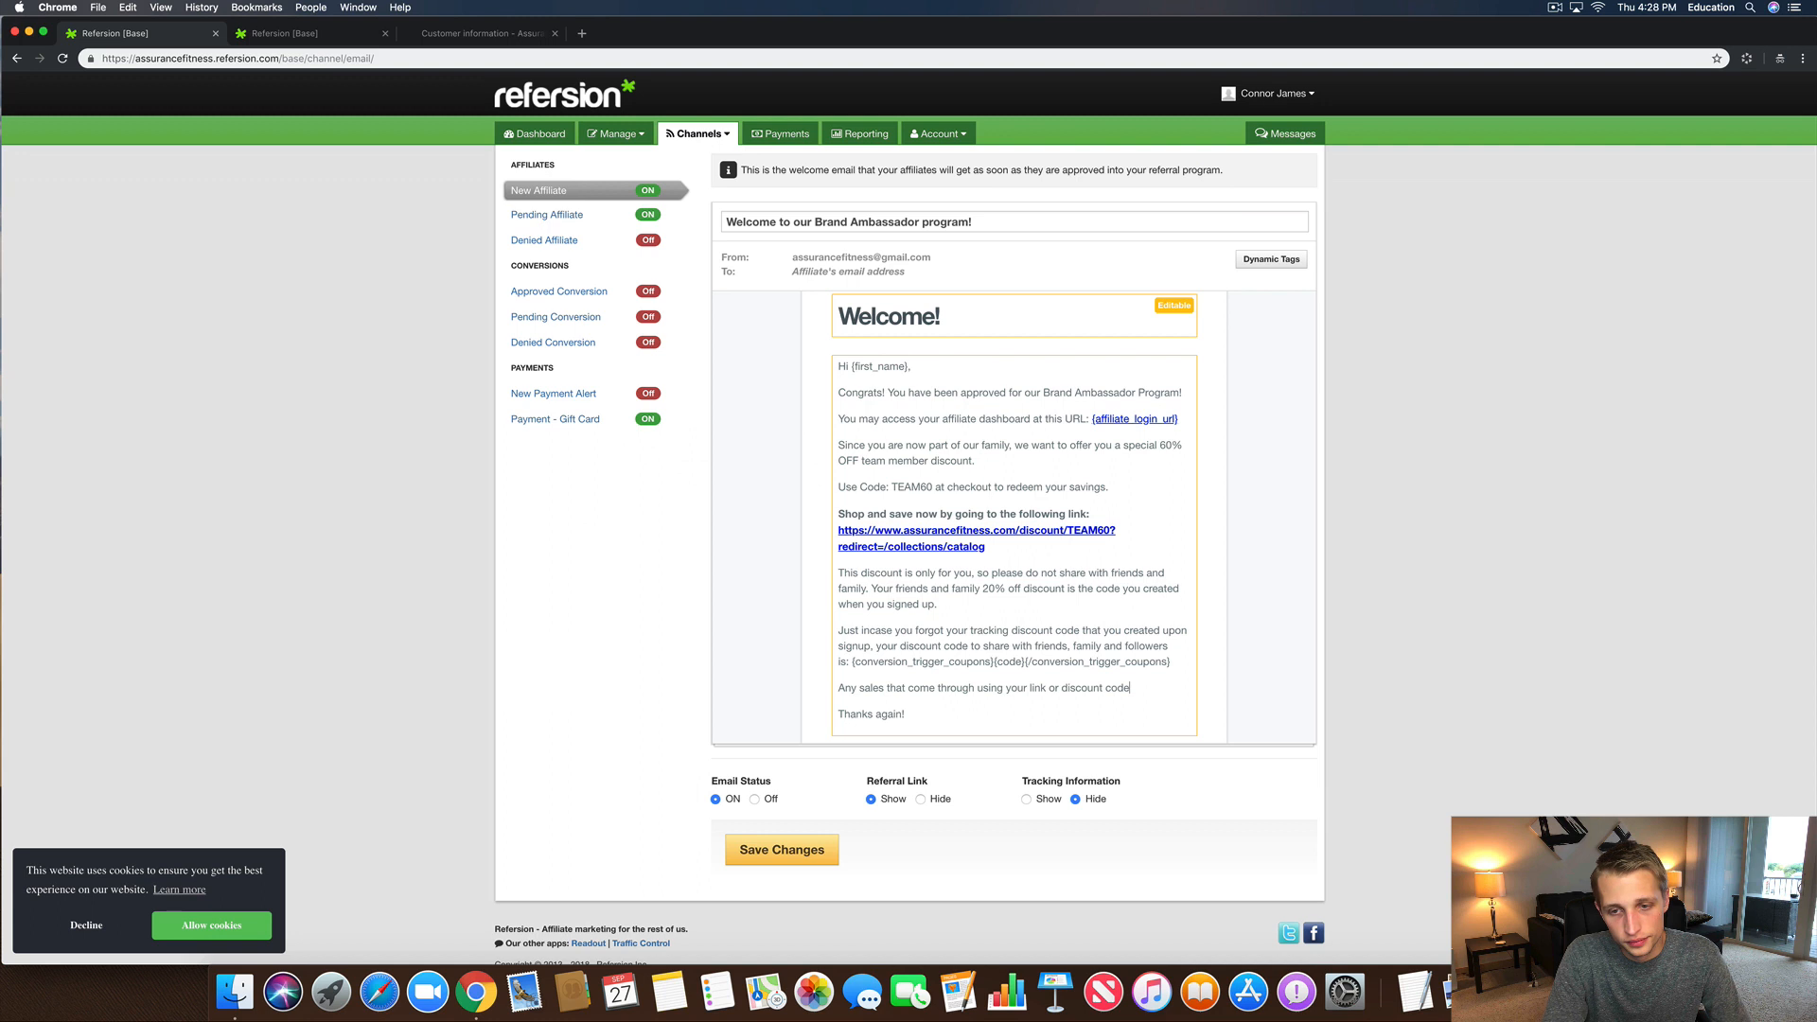
double_click(847, 688)
type("You wil")
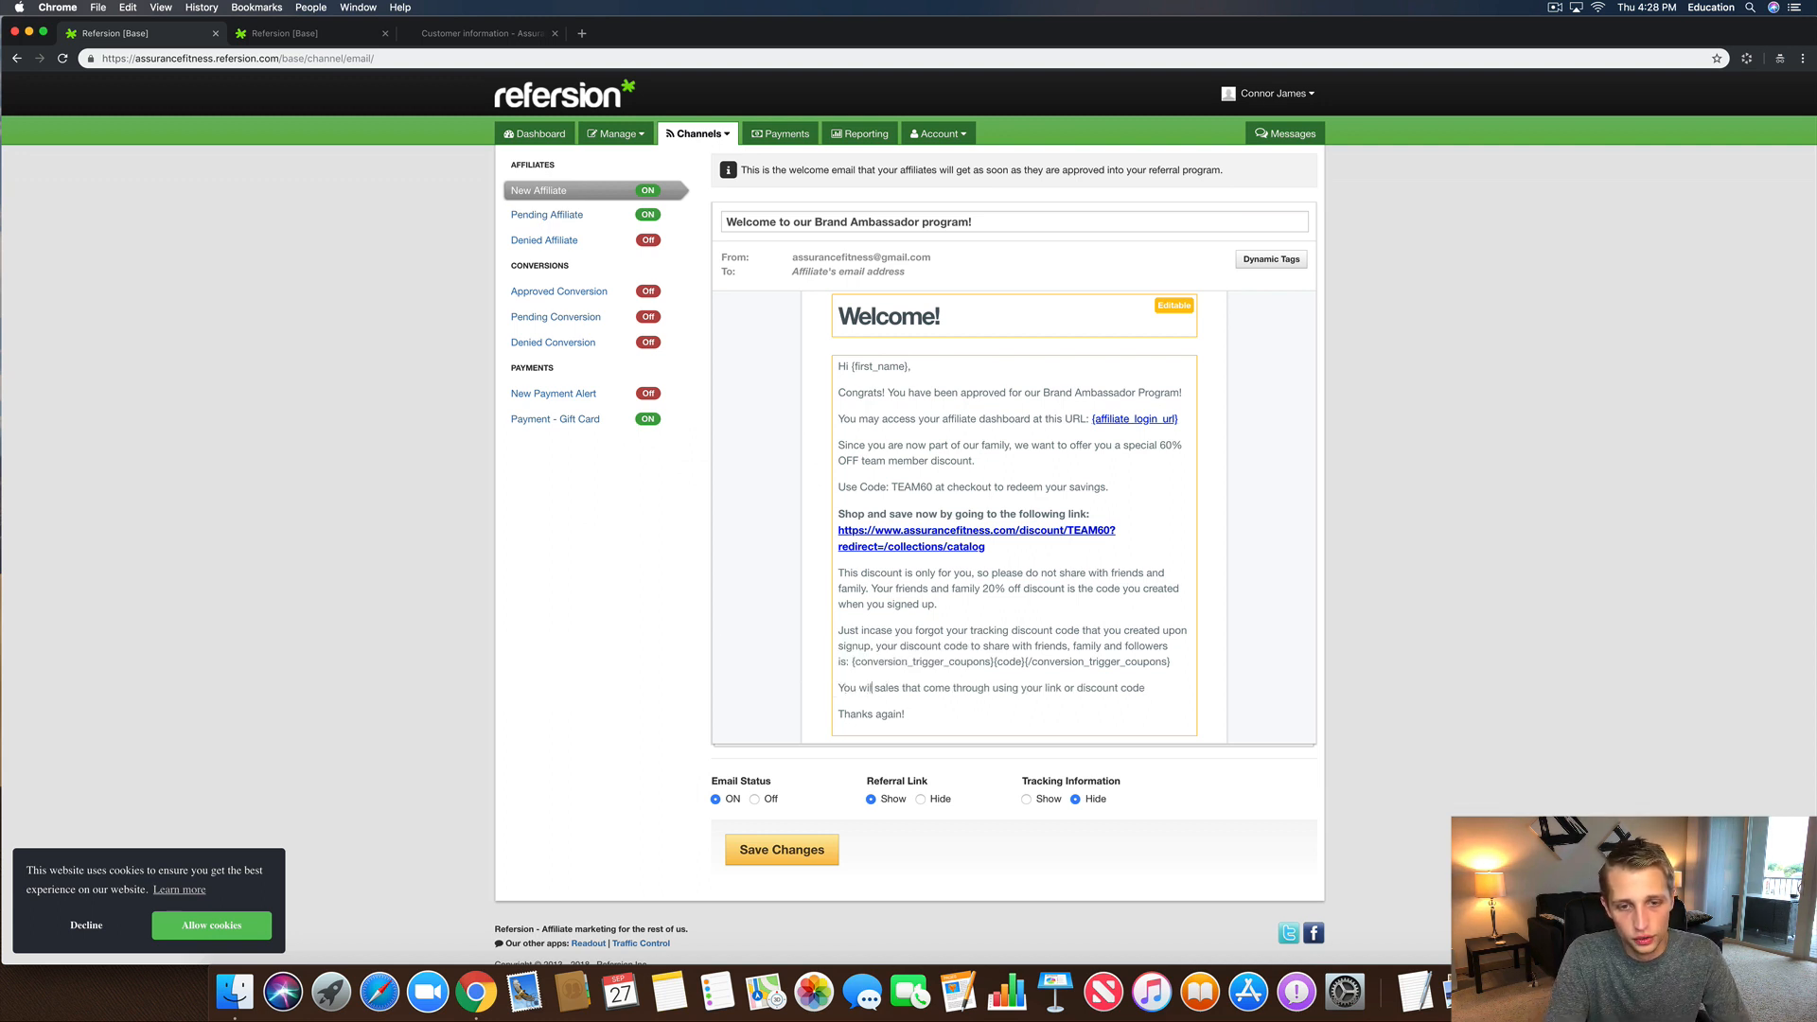
key("BackSpace")
key("BackSpace")
key("BackSpace")
key("BackSpace")
key("BackSpace")
key("BackSpace")
key("BackSpace")
type("REme")
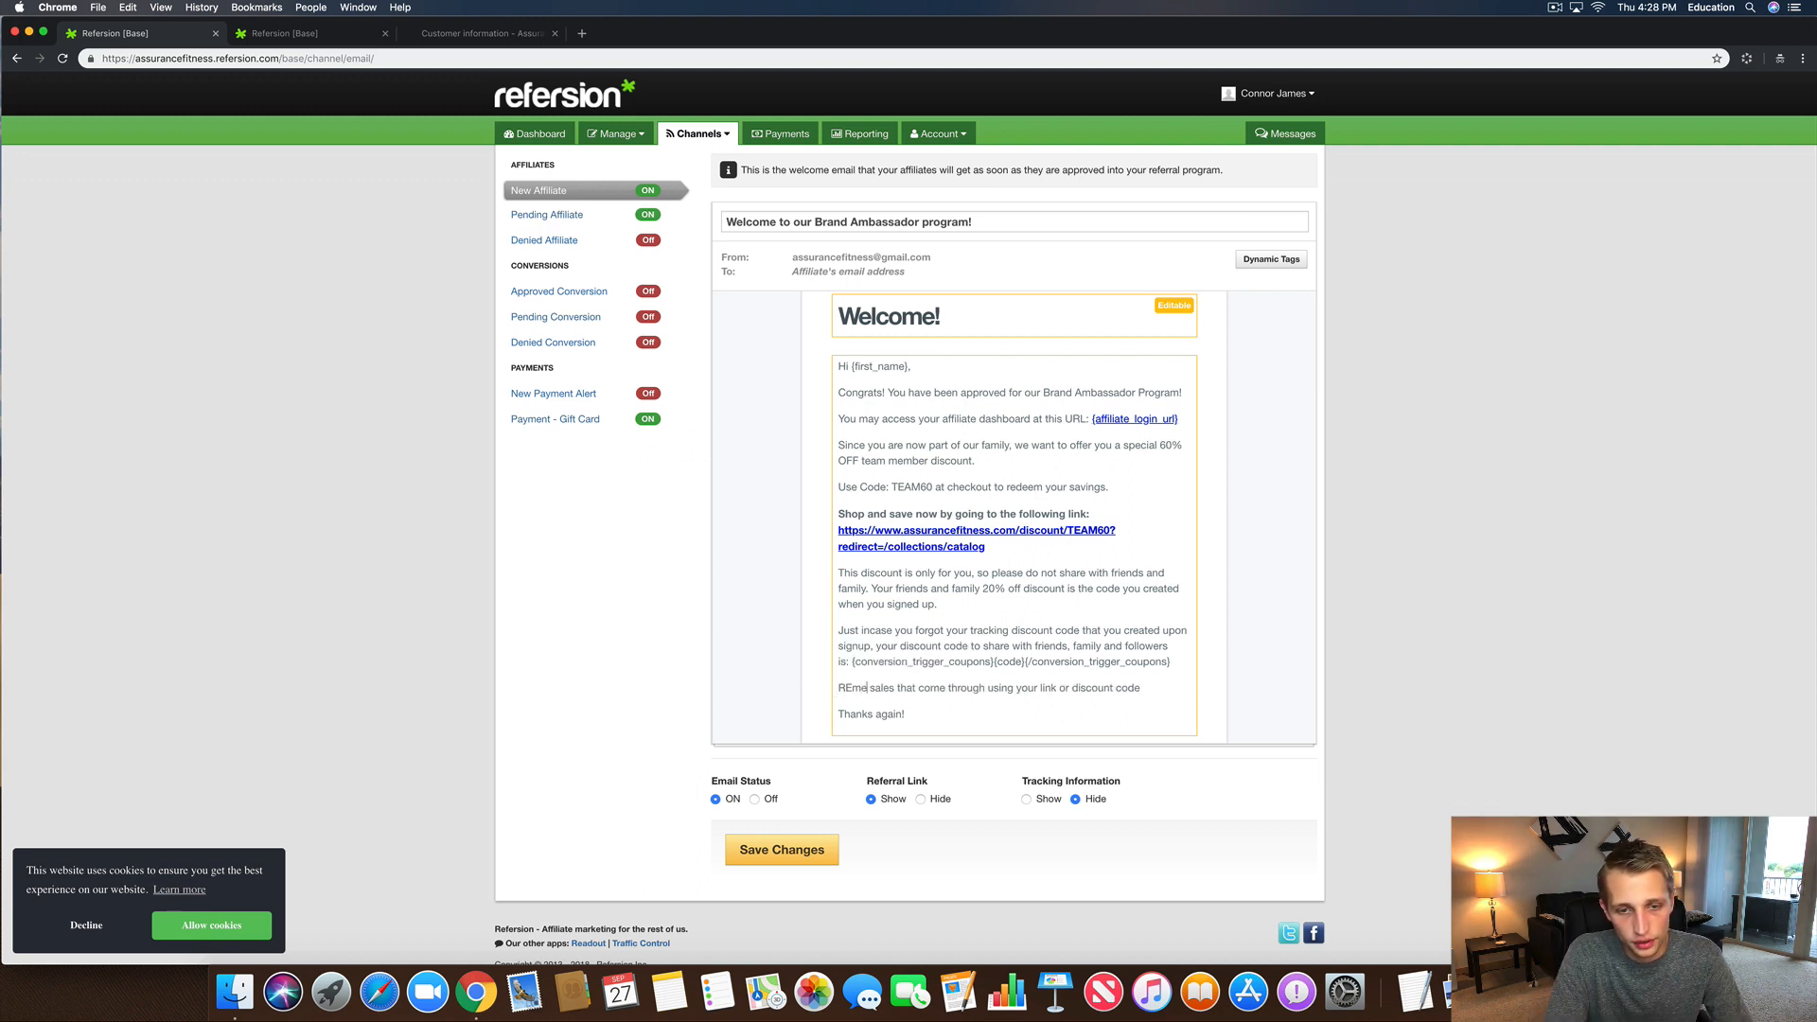
key("BackSpace")
key("BackSpace")
key("BackSpace")
type("emember")
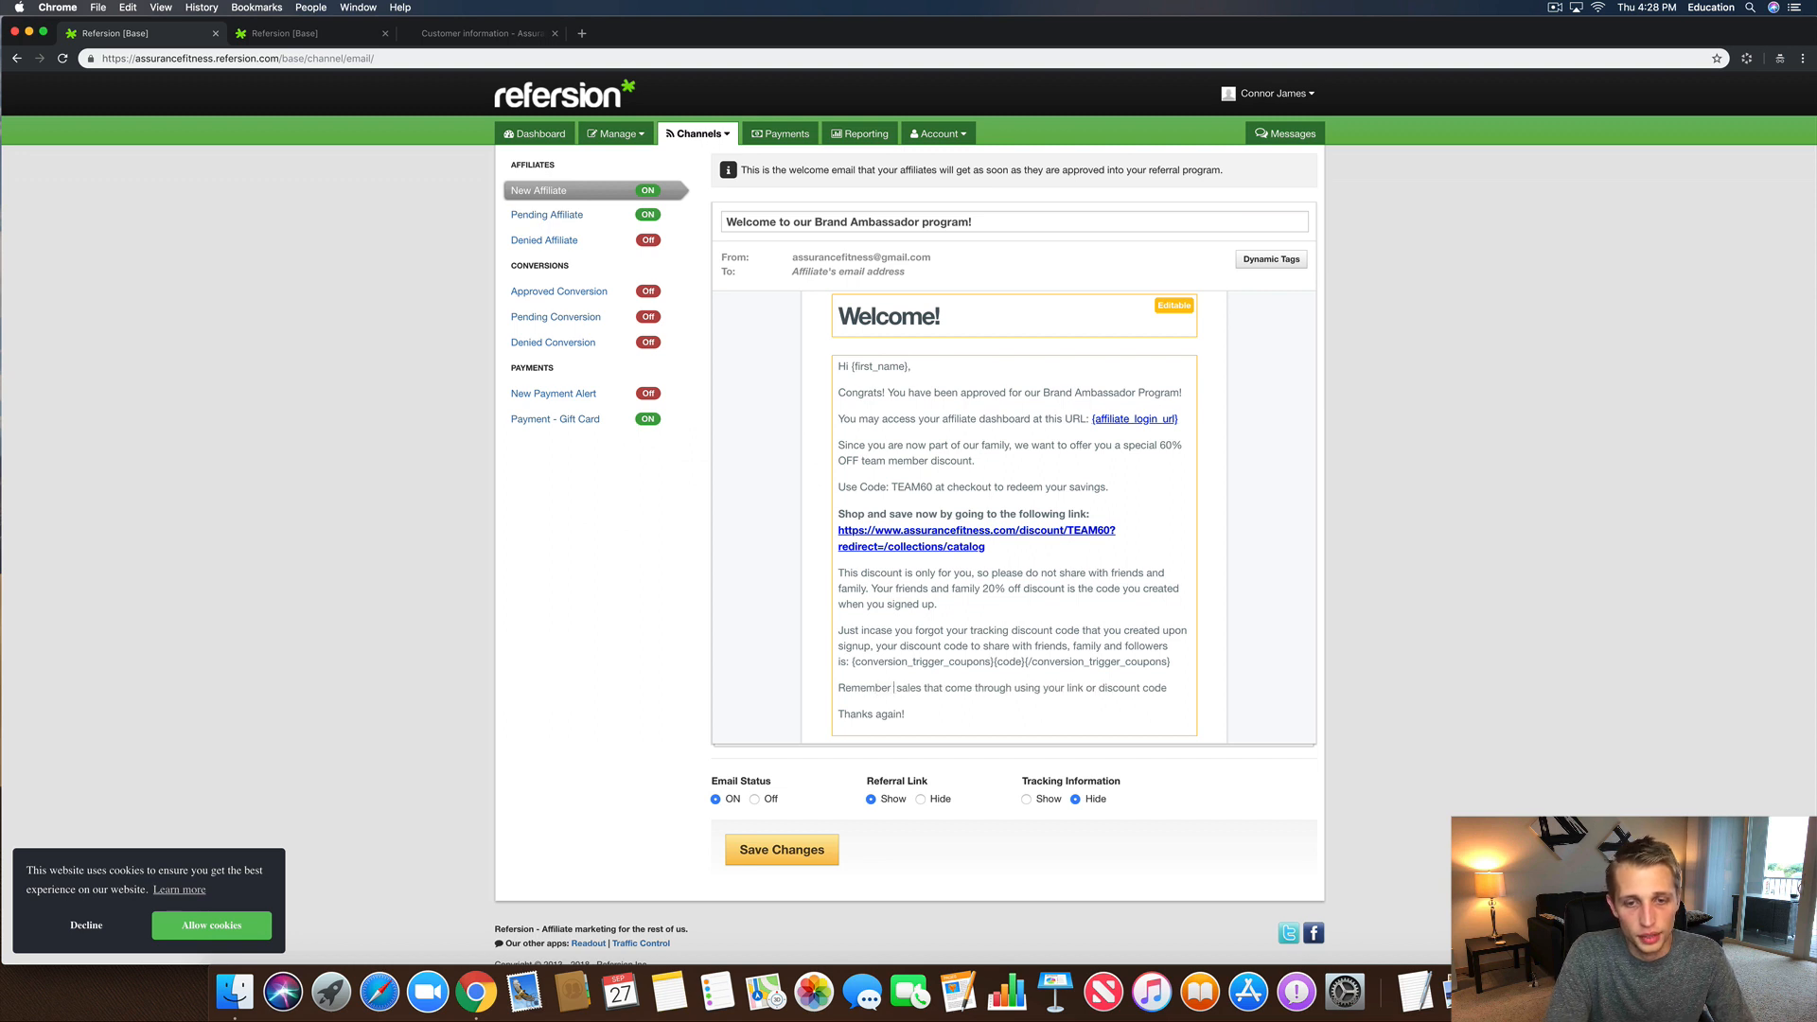
type(" you will earn 20")
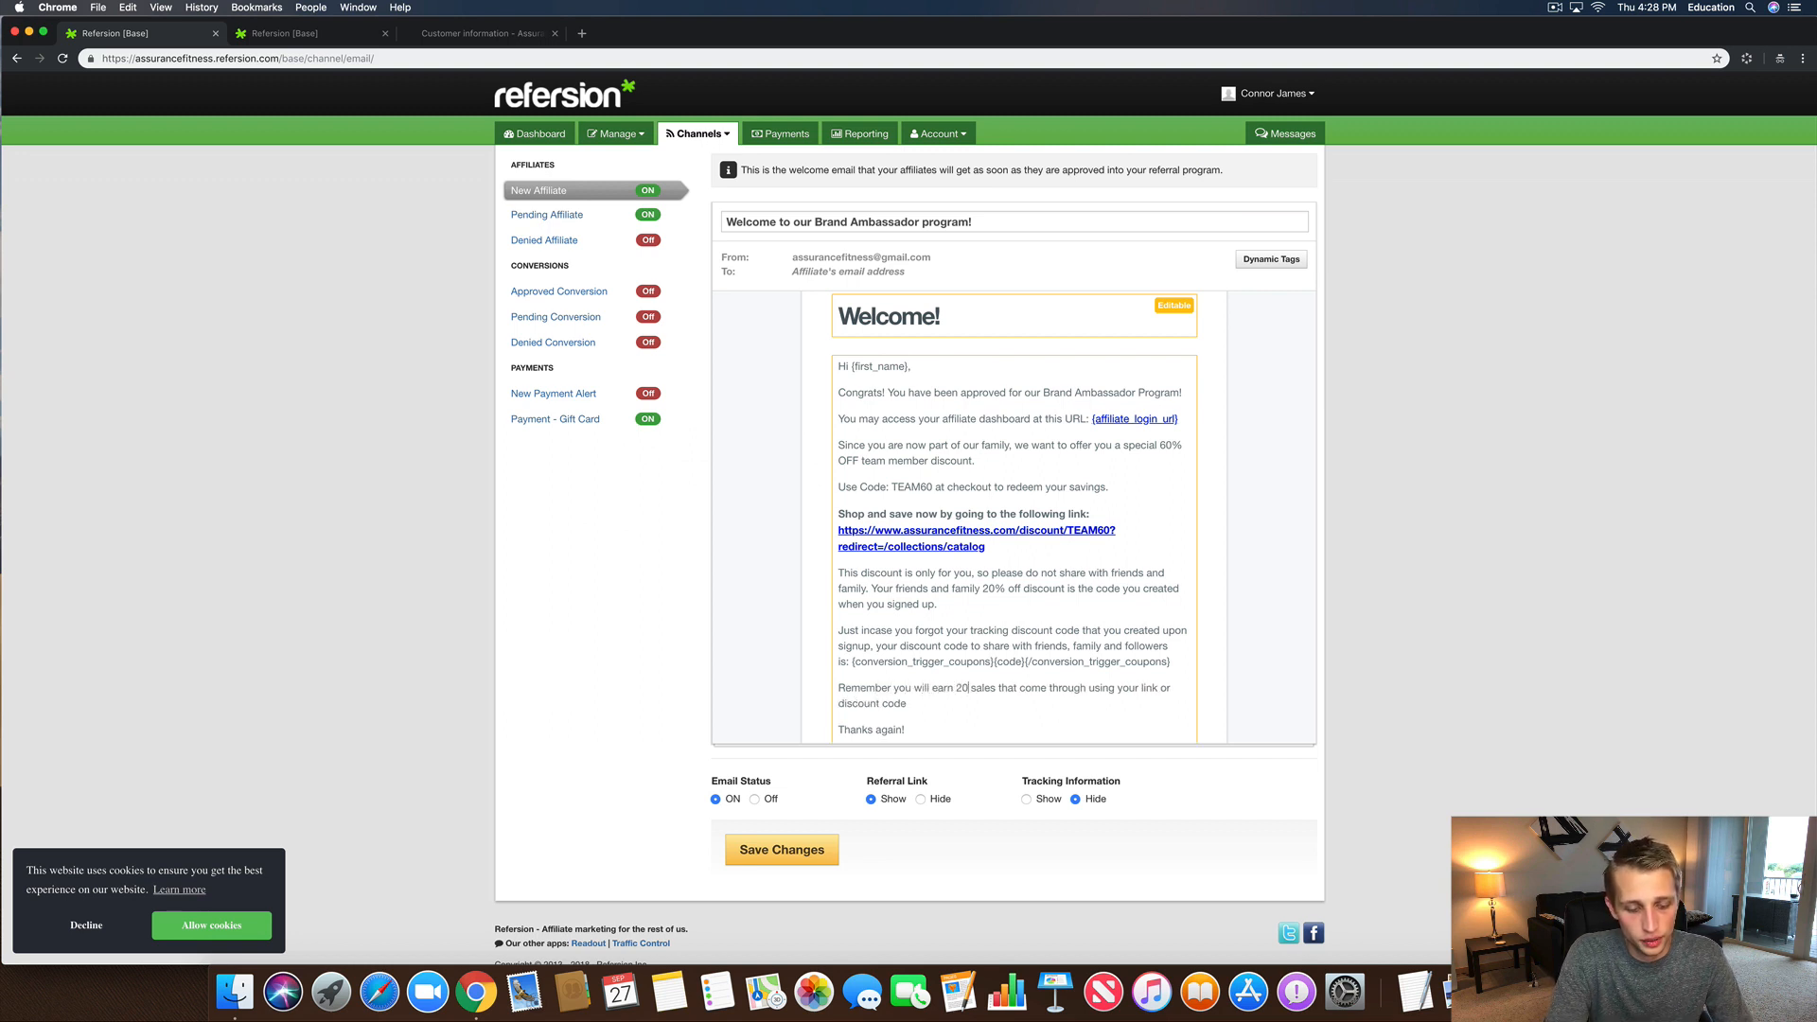
type("% of all")
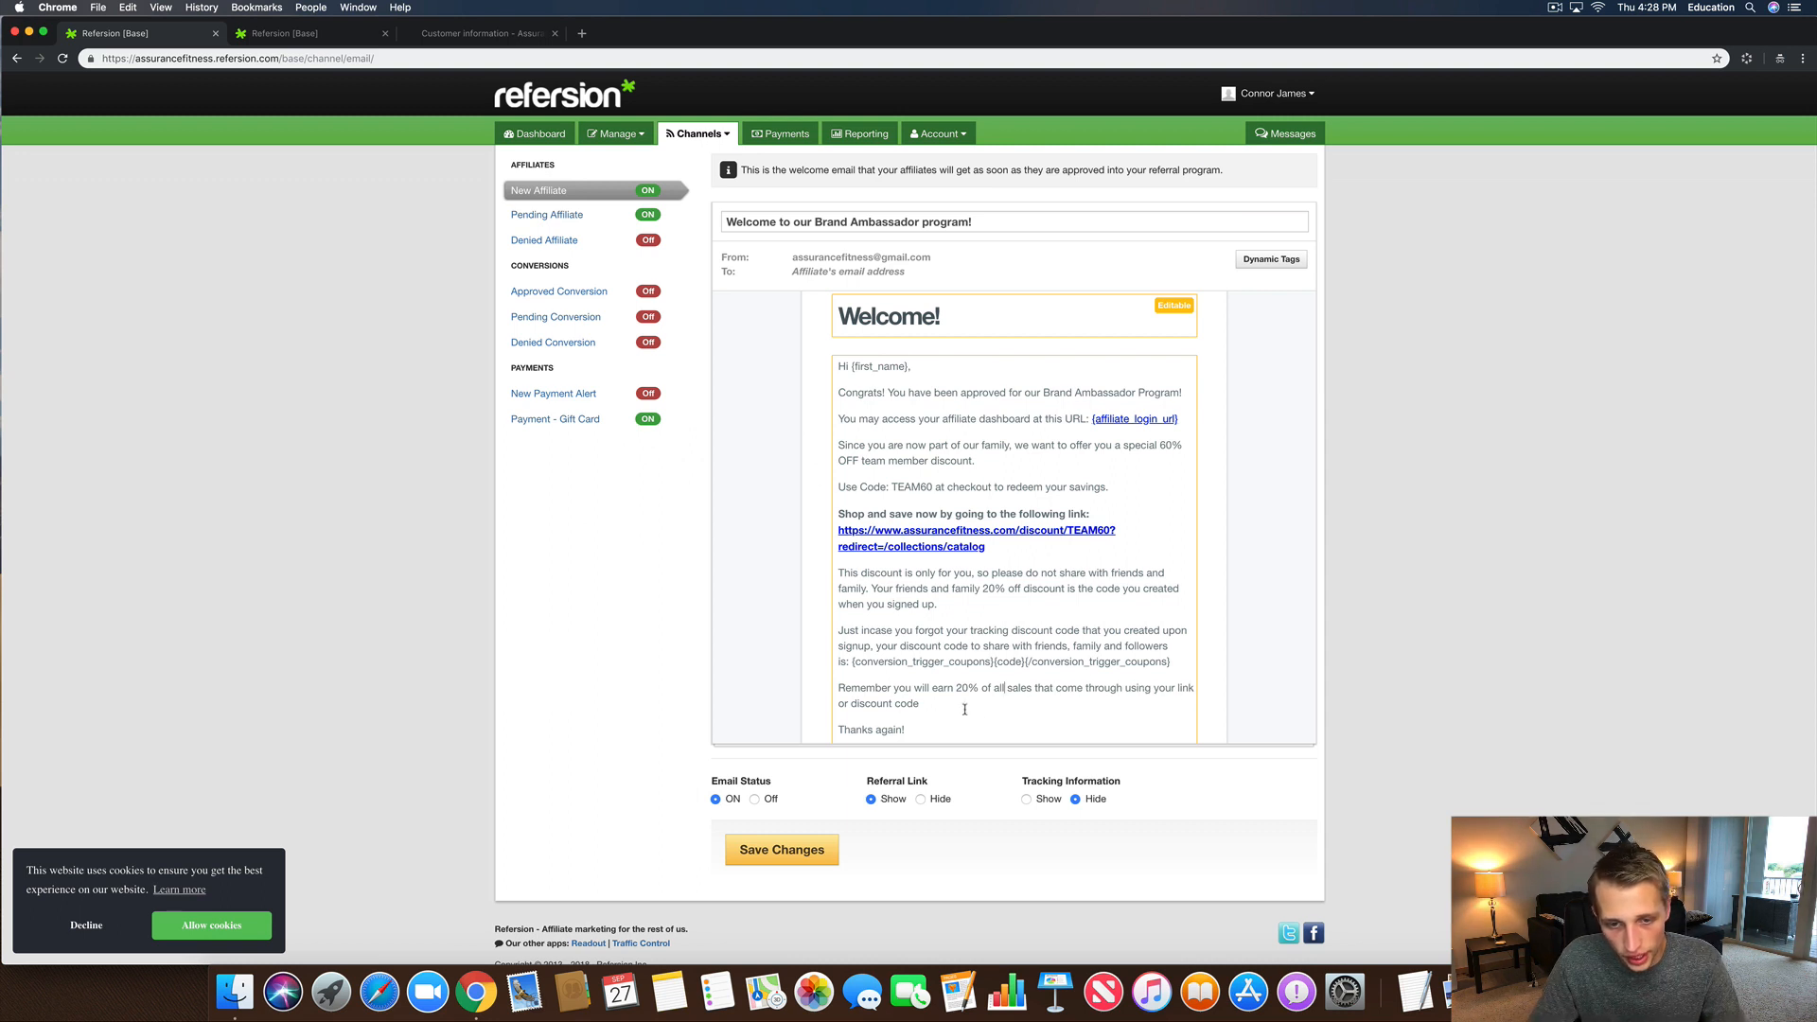
left_click(851, 705)
type("specia")
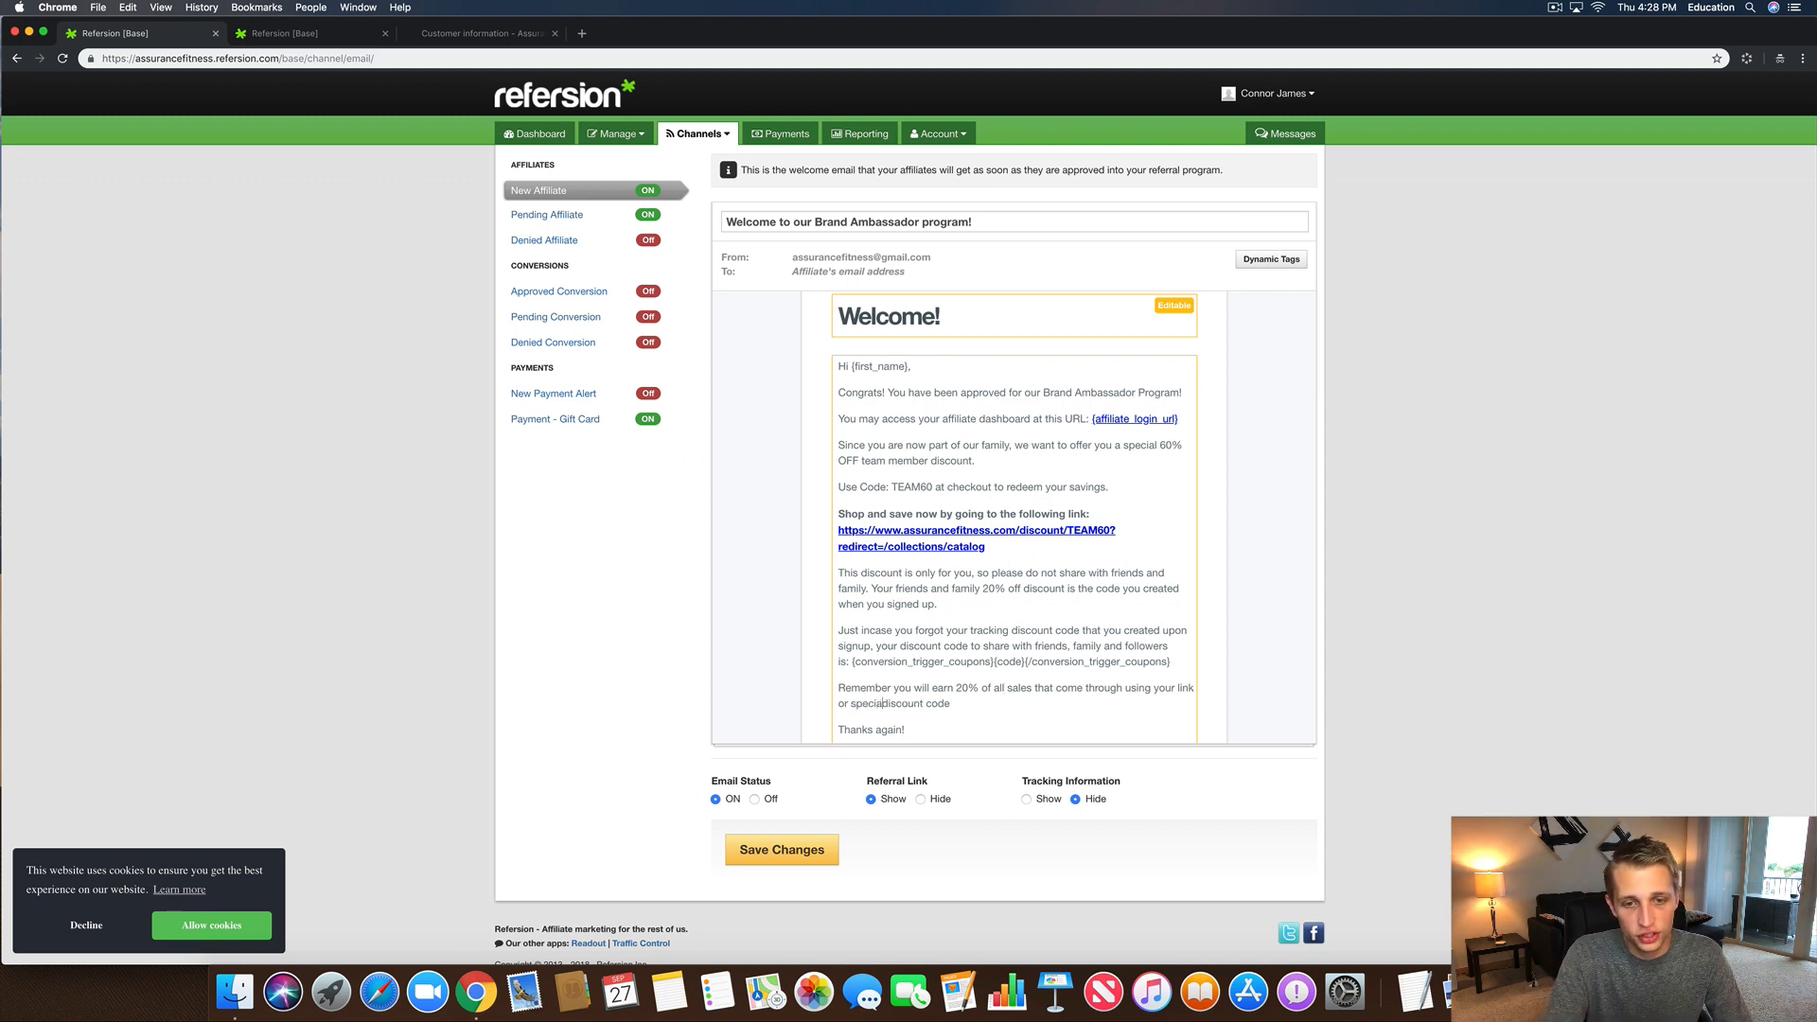
type("l tracking")
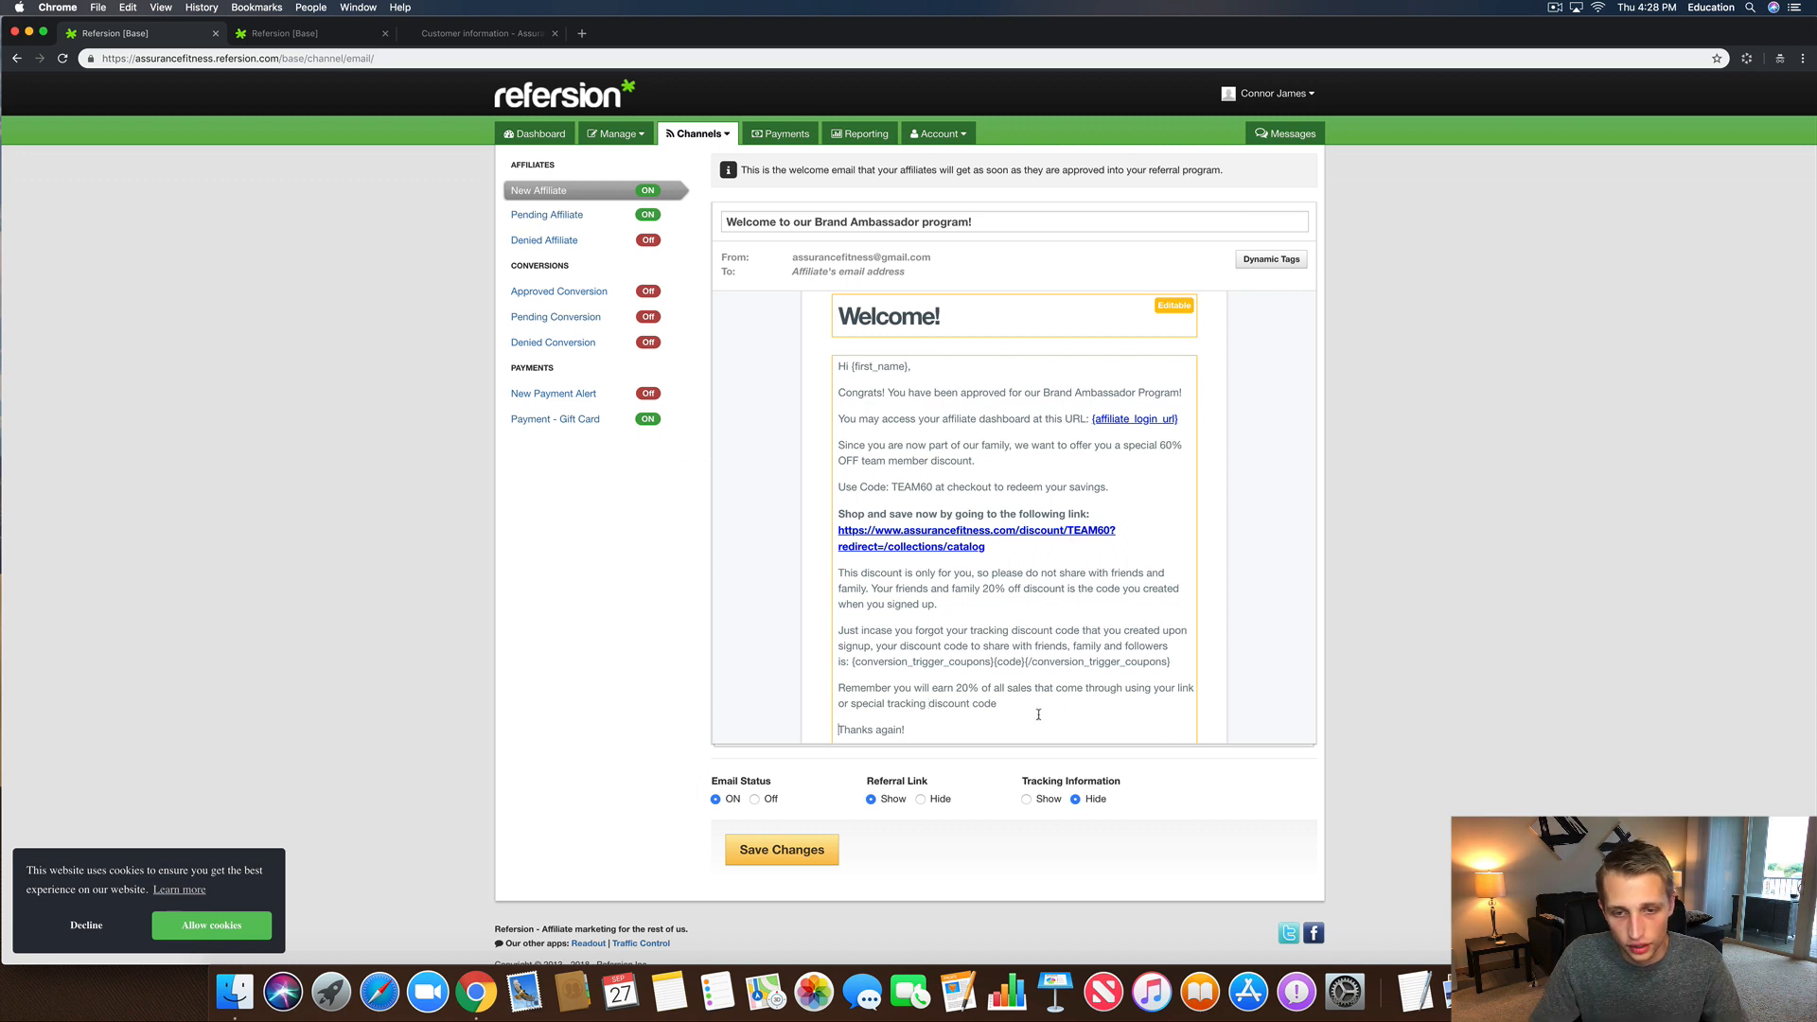
left_click(1017, 705)
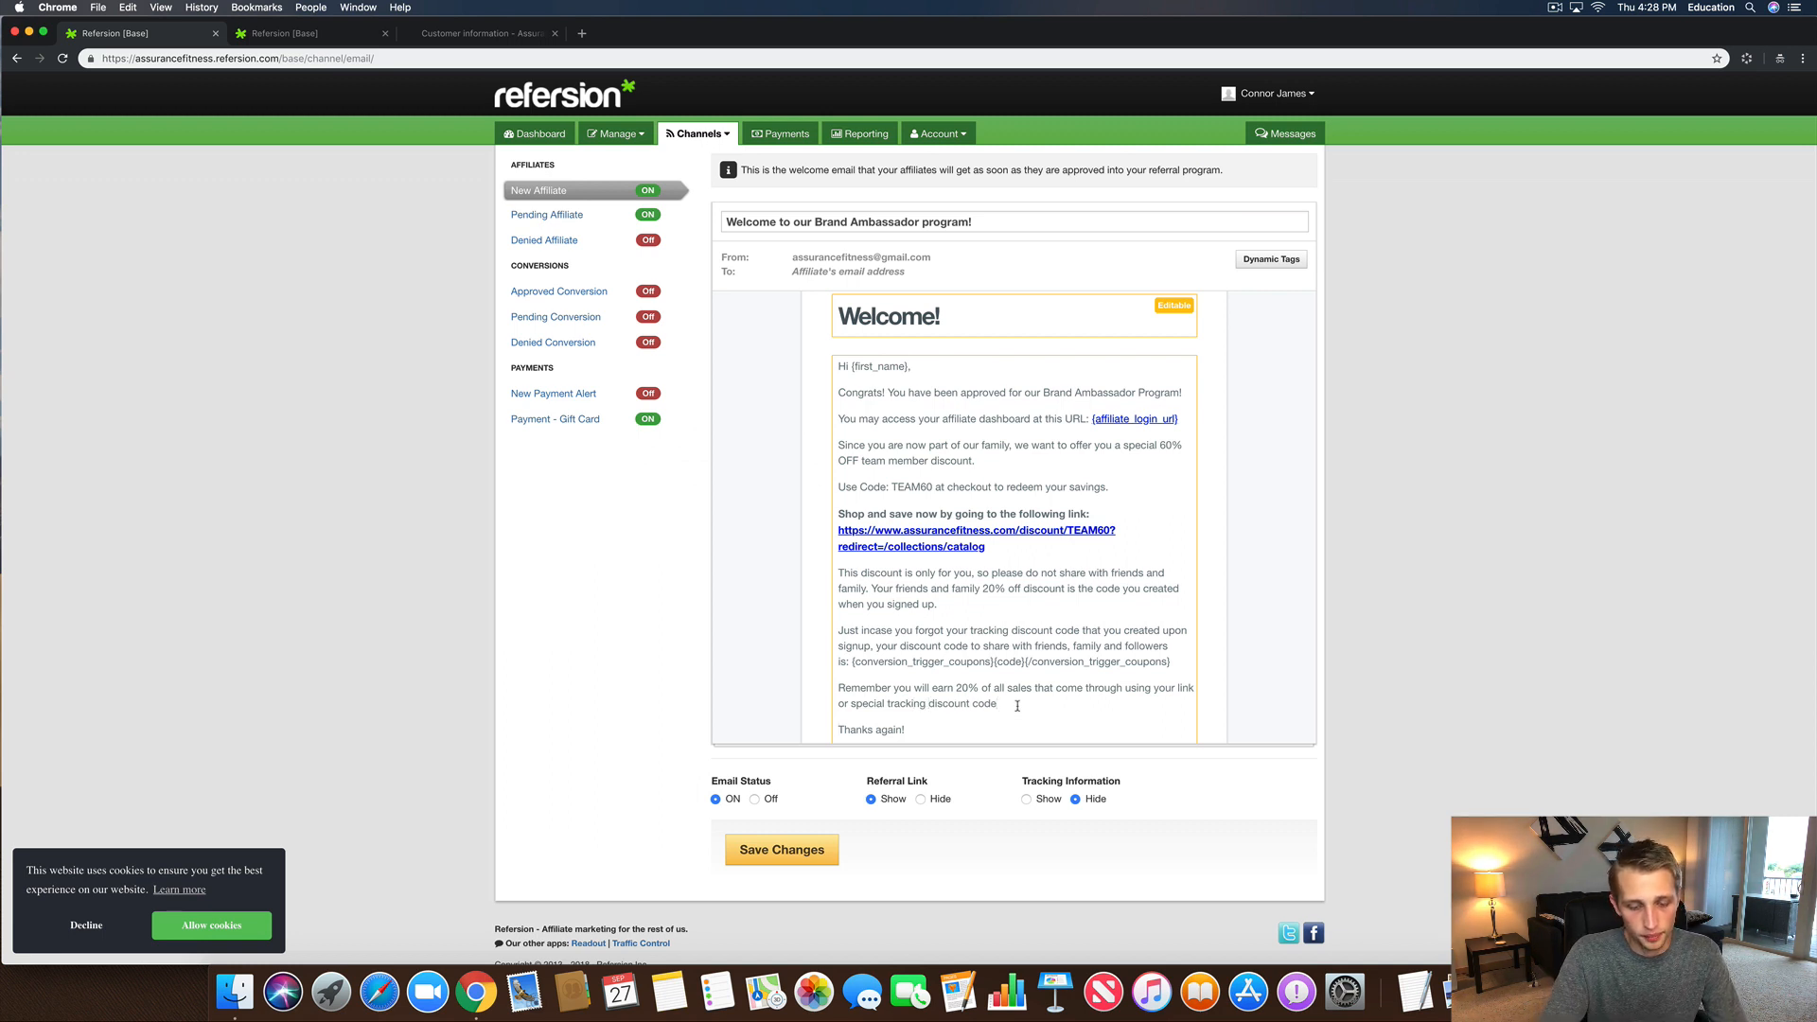
Step: Set Tracking Information to Show and save the welcome email changes
scroll(932, 663, "down", 2)
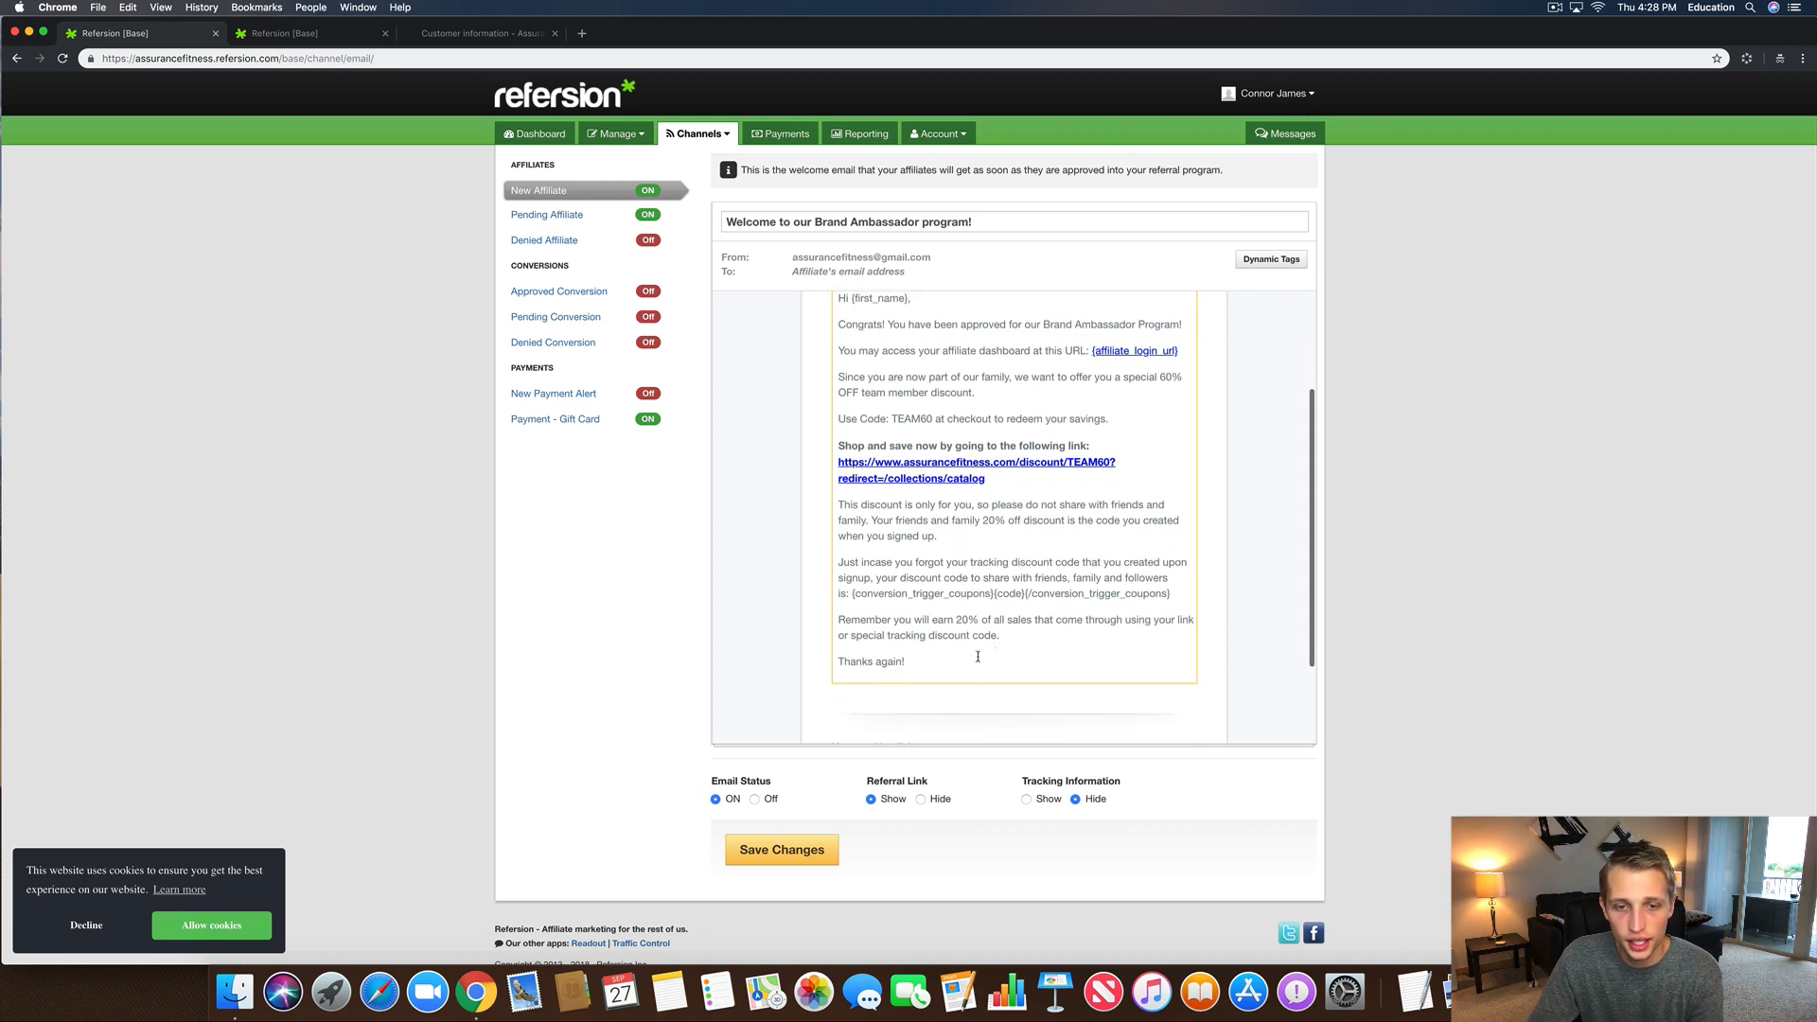
scroll(931, 663, "down", 3)
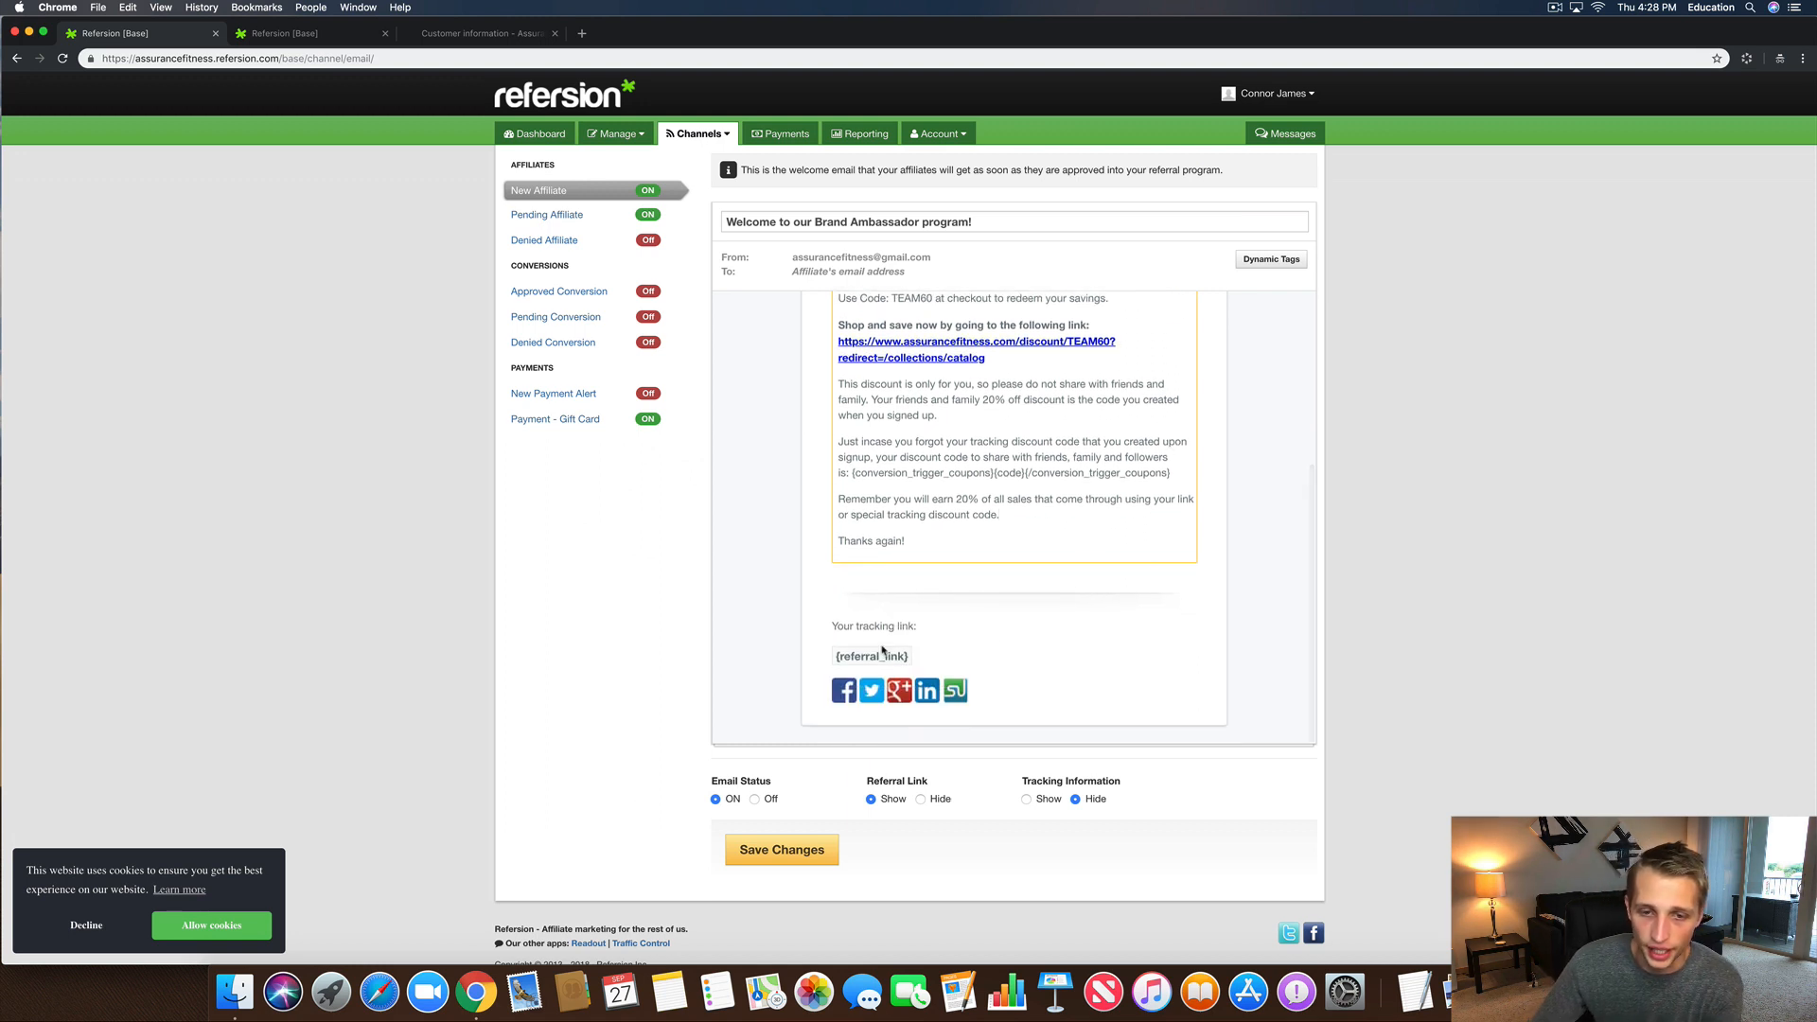
left_click_drag(836, 656, 929, 661)
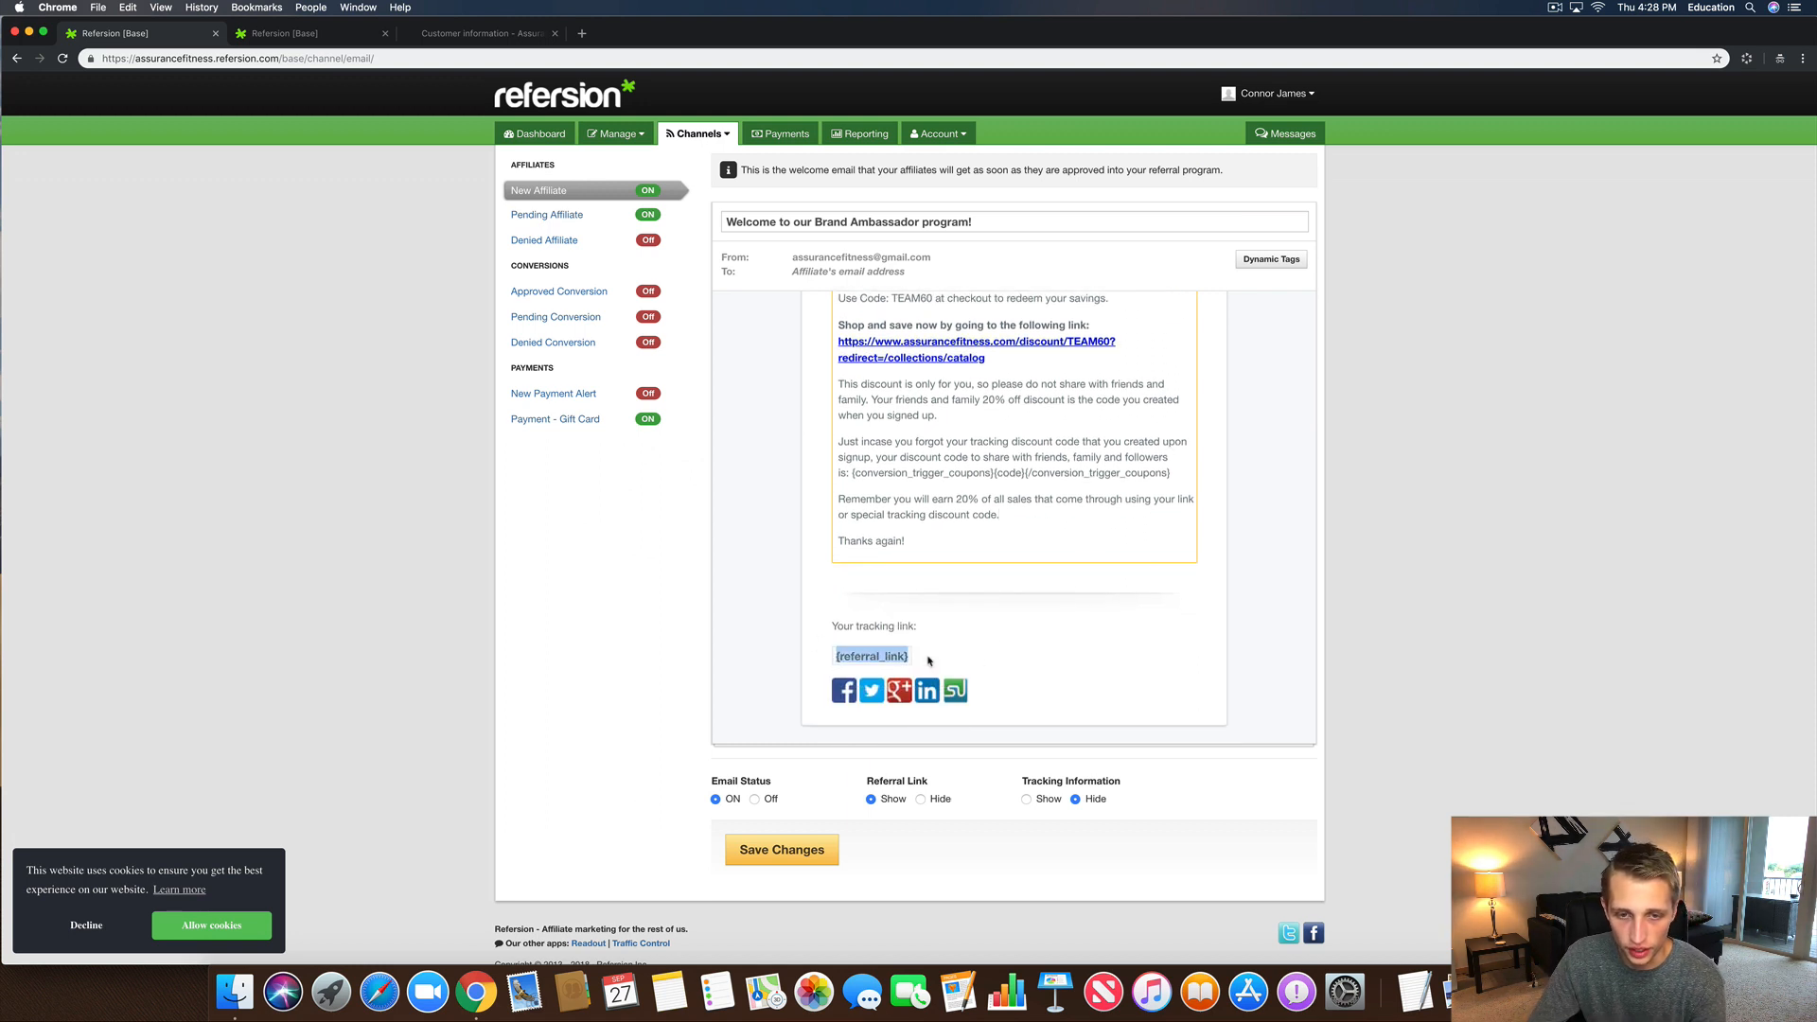
left_click(867, 652)
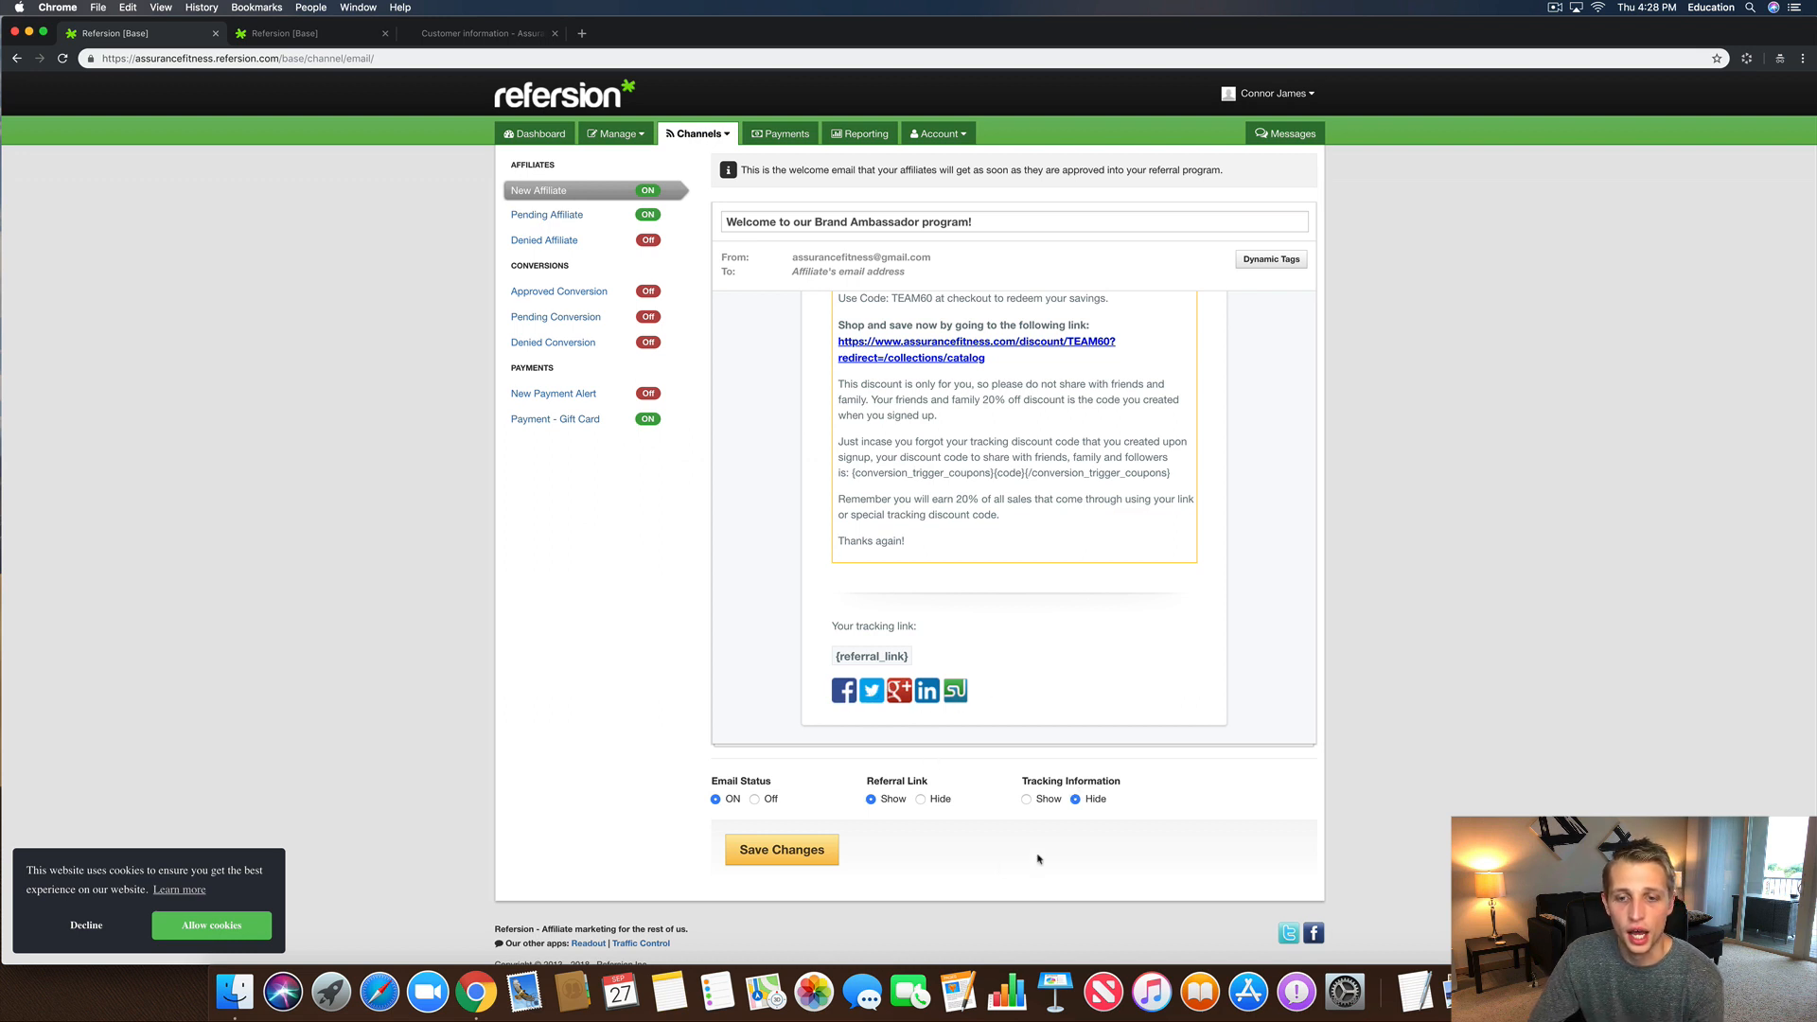
left_click(1027, 799)
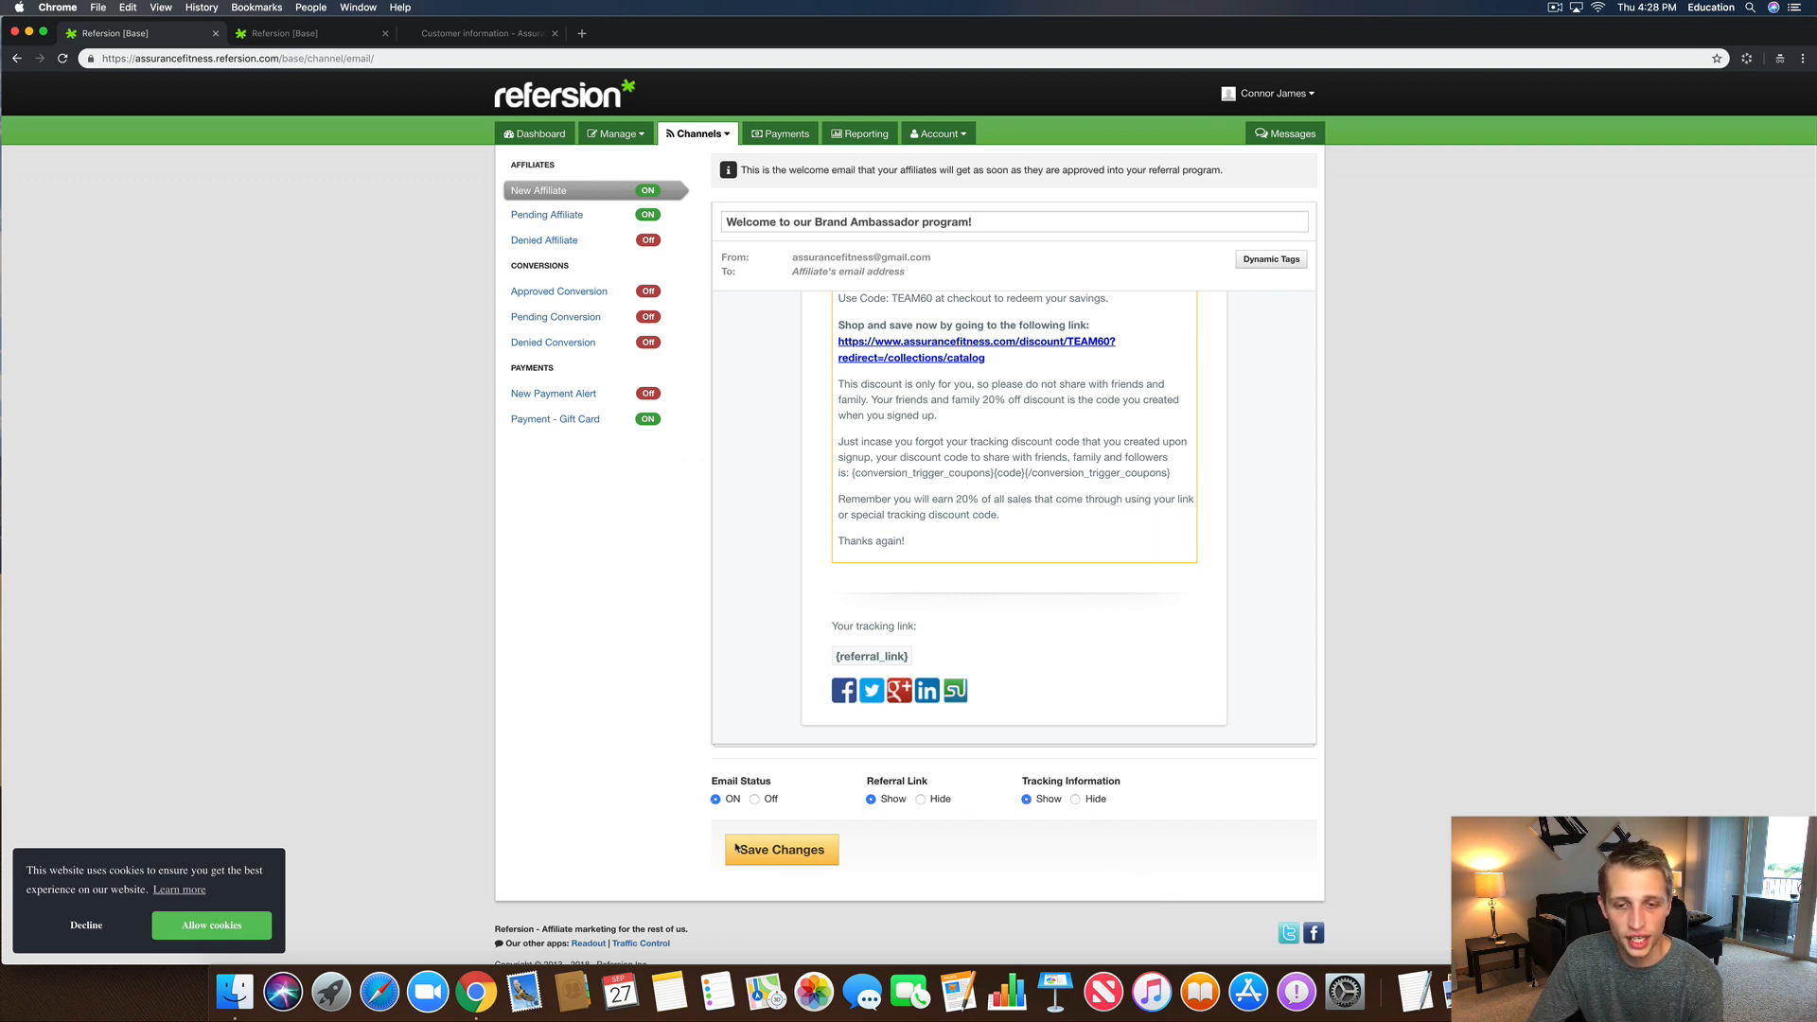
left_click(777, 855)
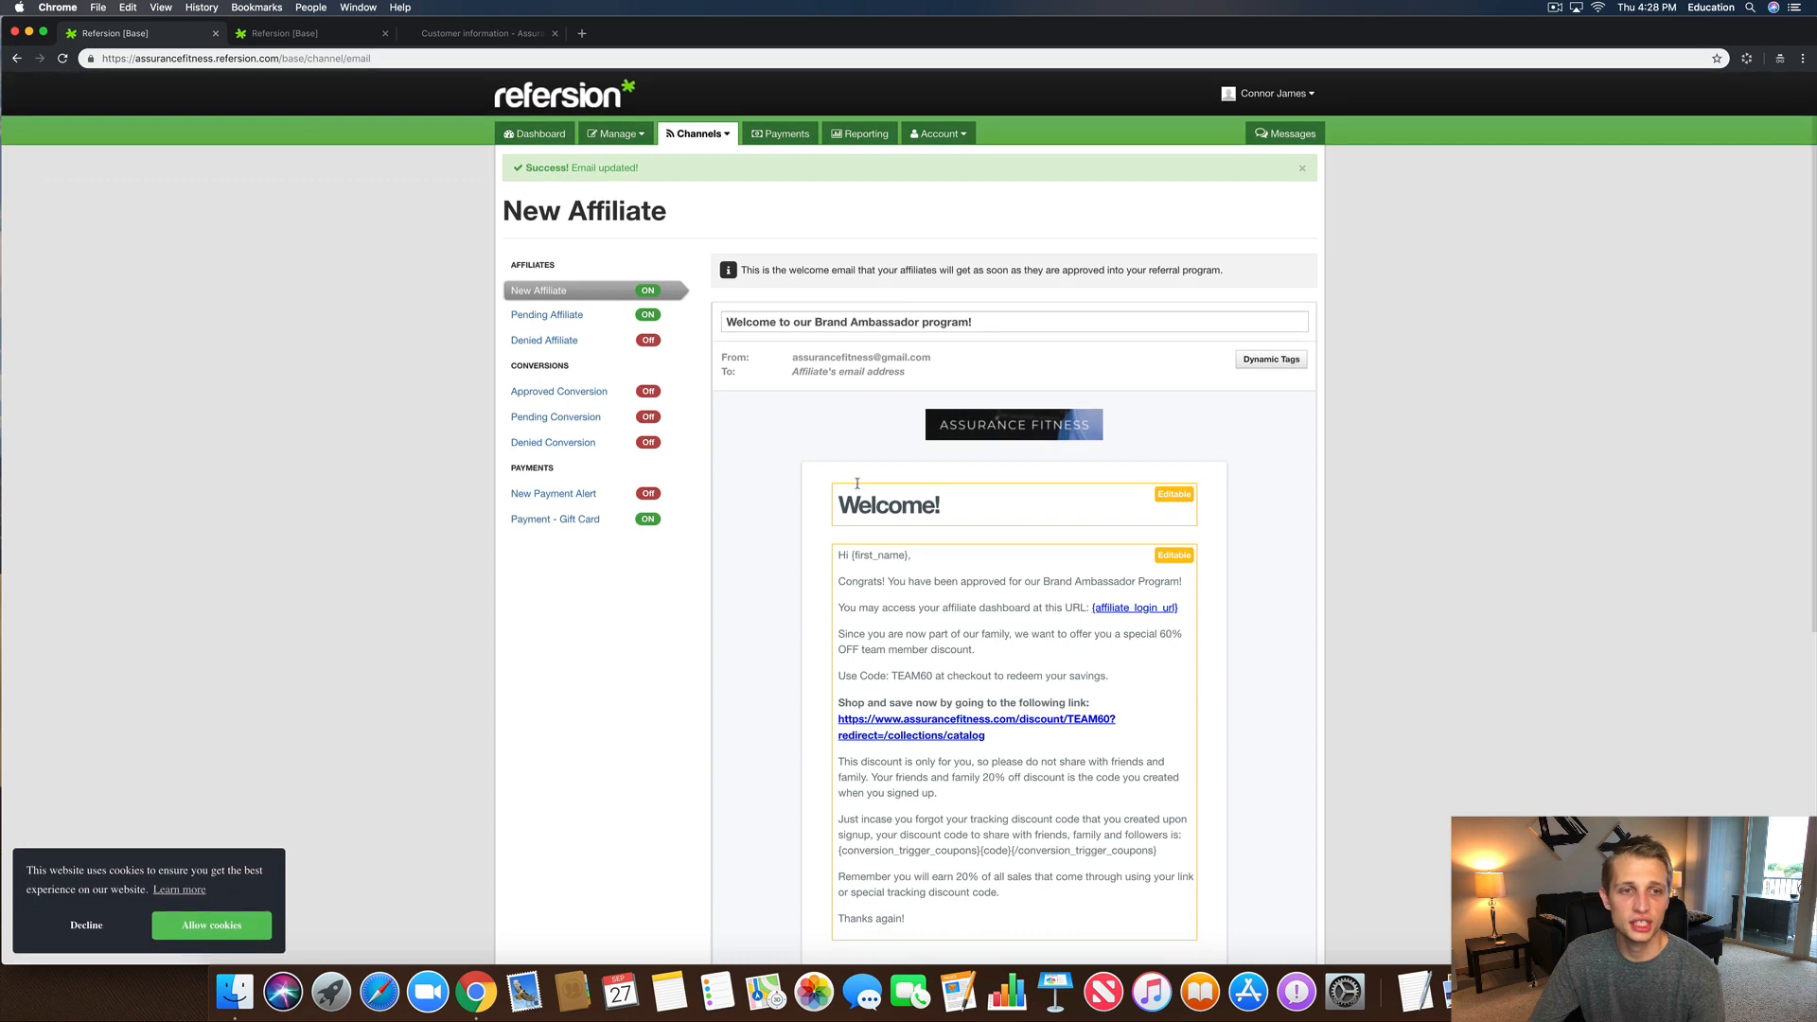
left_click(573, 340)
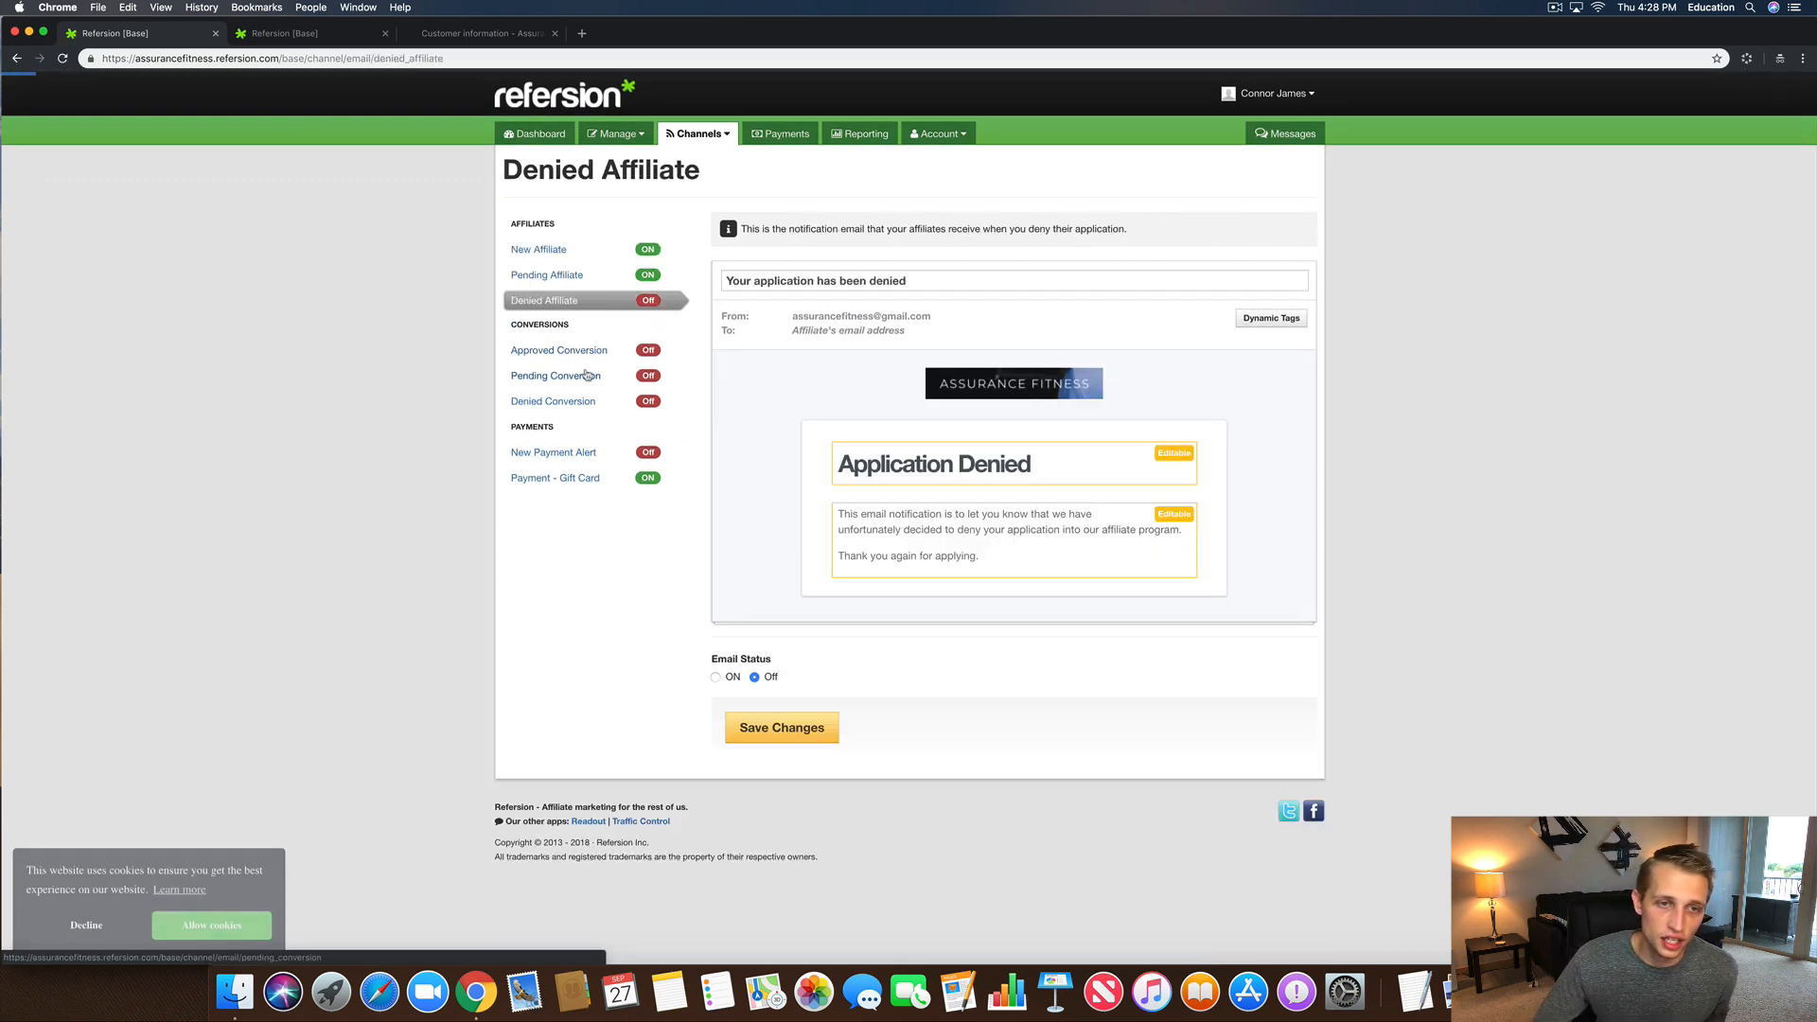
left_click(580, 353)
left_click(573, 377)
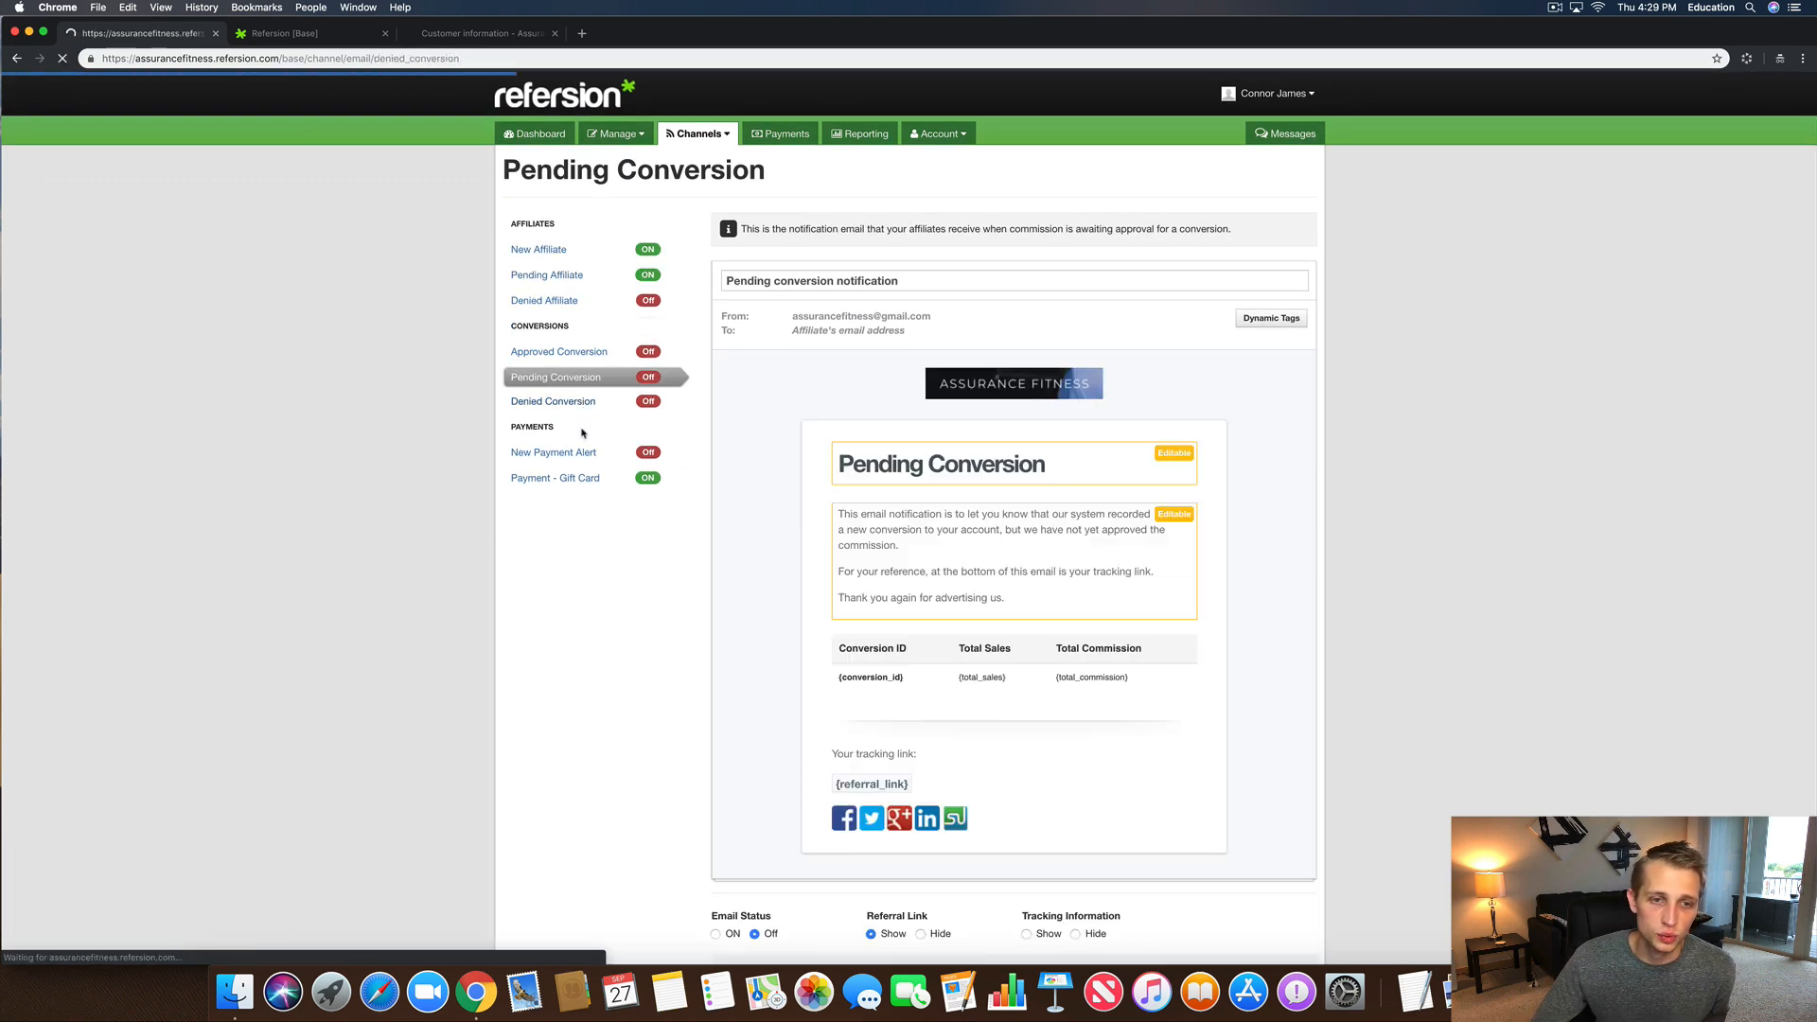
left_click(572, 403)
left_click(561, 252)
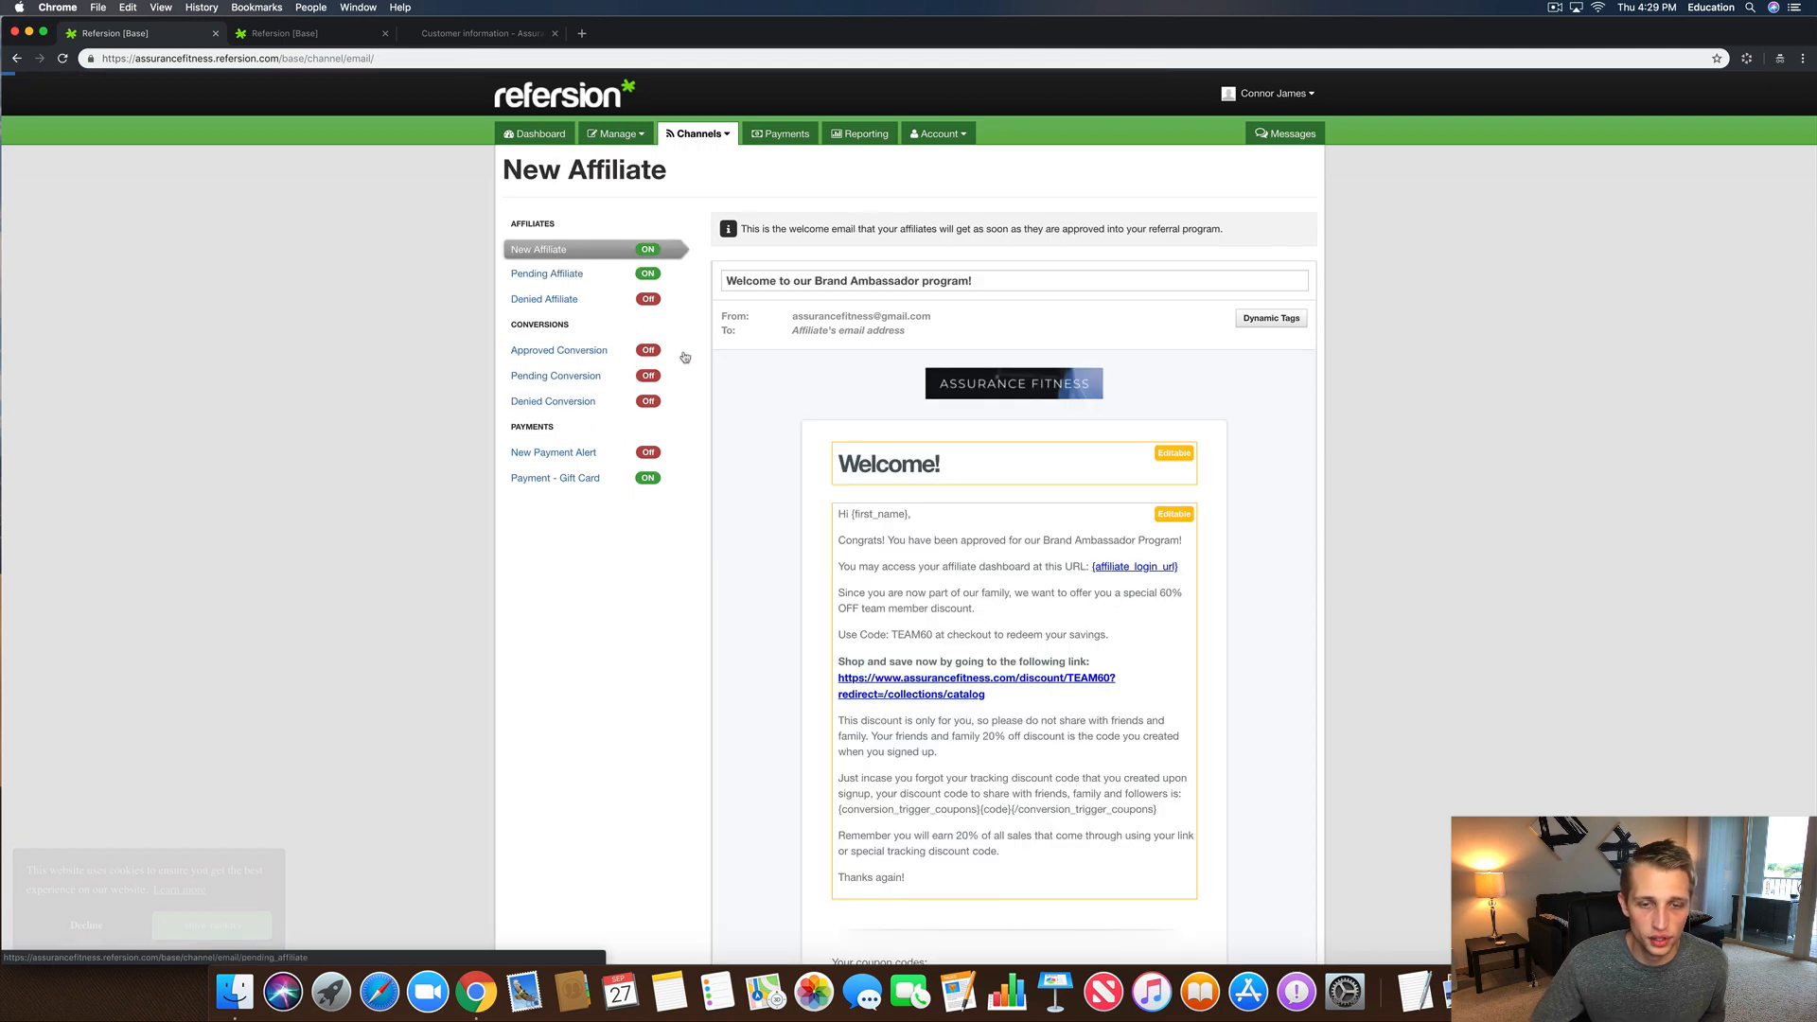